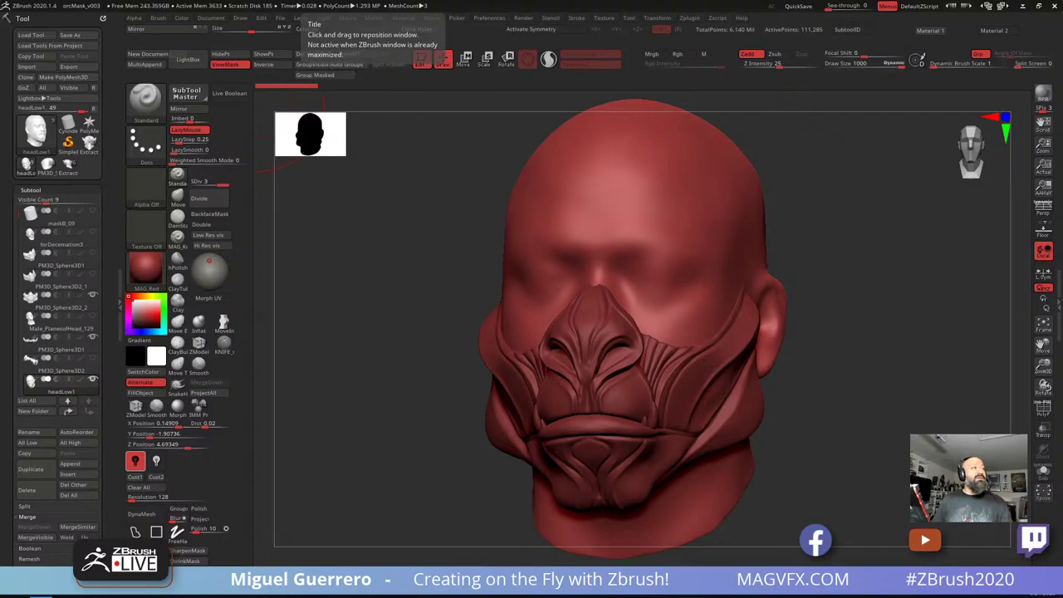
Switch to the web browser and look through the film and game project gallery on magvfx.com
{"action": "left_click_drag", "start_coordinate": [0, 2], "coordinate": [777, 3]}
{"action": "double_click", "coordinate": [776, 18]}
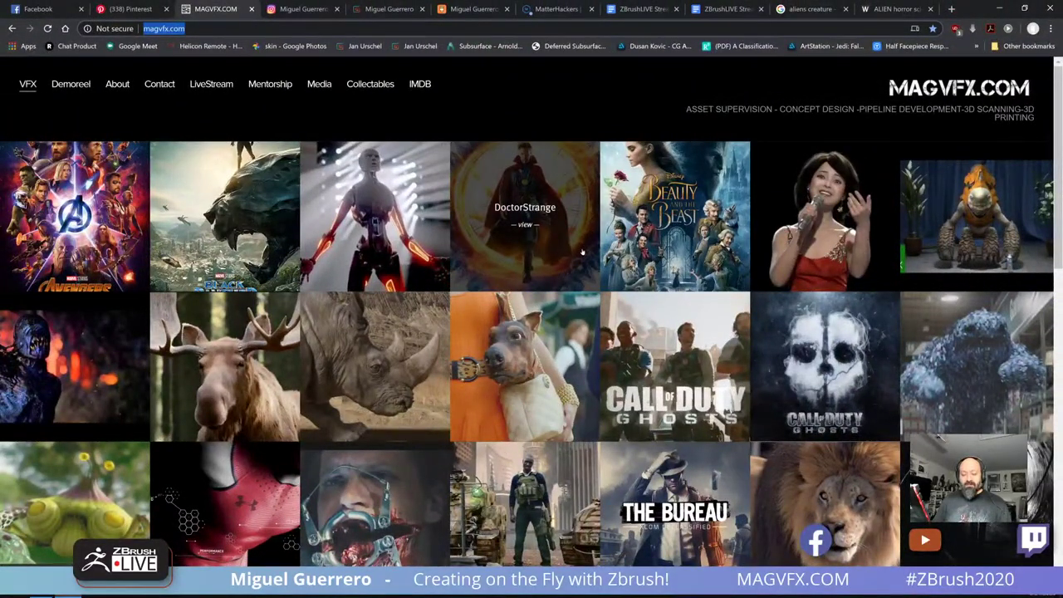
{"action": "scroll", "coordinate": [581, 251], "scroll_direction": "down", "scroll_amount": 3}
{"action": "scroll", "coordinate": [581, 252], "scroll_direction": "up", "scroll_amount": 3}
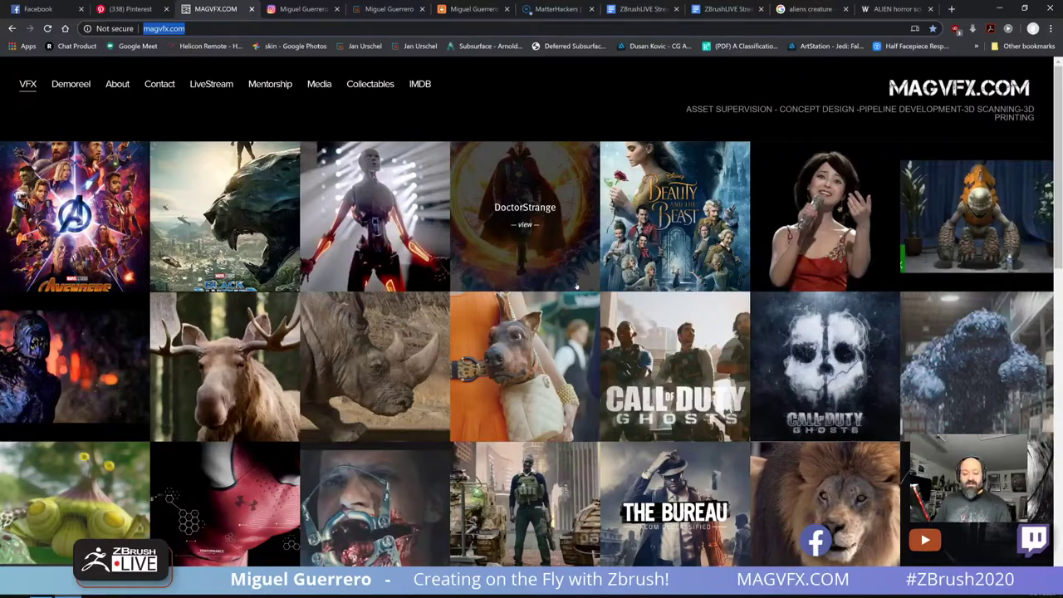
{"action": "scroll", "coordinate": [576, 286], "scroll_direction": "down", "scroll_amount": 5}
{"action": "scroll", "coordinate": [576, 285], "scroll_direction": "up", "scroll_amount": 4}
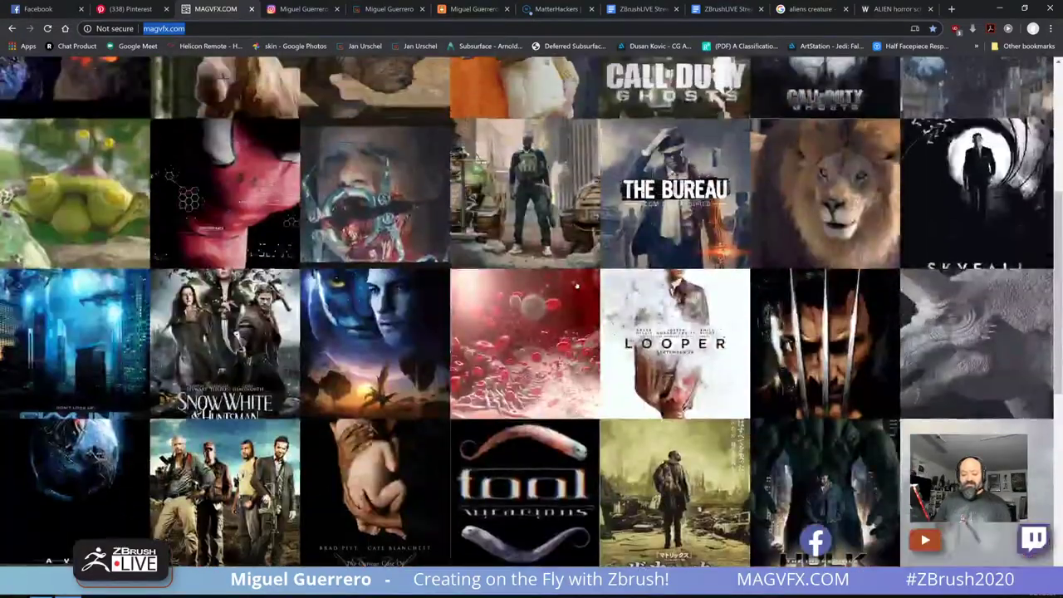
{"action": "scroll", "coordinate": [577, 285], "scroll_direction": "up", "scroll_amount": 4}
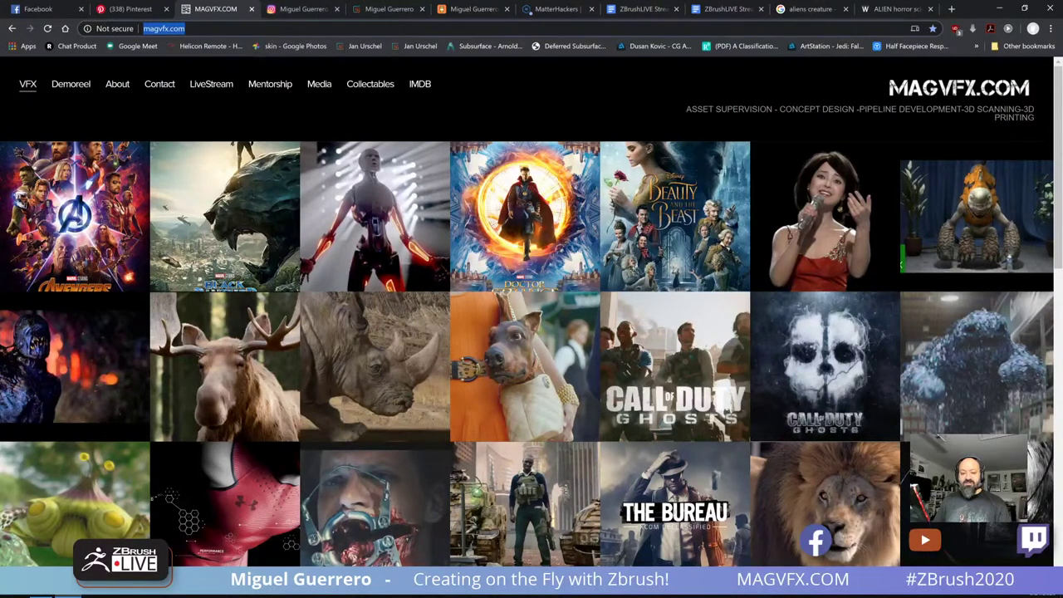
Look through the sculpture and mask posts on the magvfx Instagram profile
{"action": "left_click", "coordinate": [286, 10]}
{"action": "scroll", "coordinate": [254, 196], "scroll_direction": "down", "scroll_amount": 13}
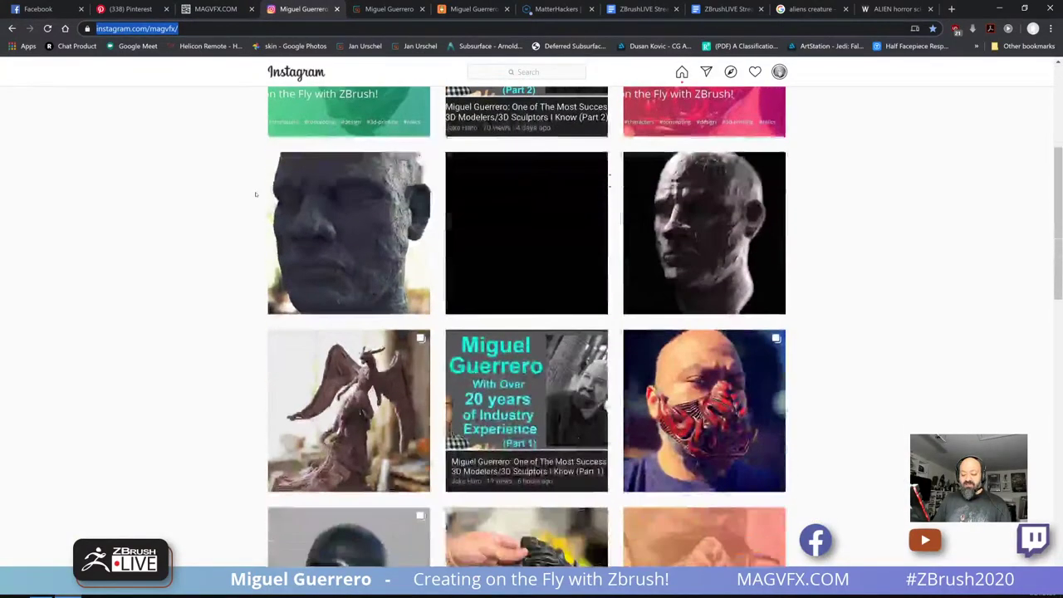
{"action": "scroll", "coordinate": [256, 199], "scroll_direction": "up", "scroll_amount": 13}
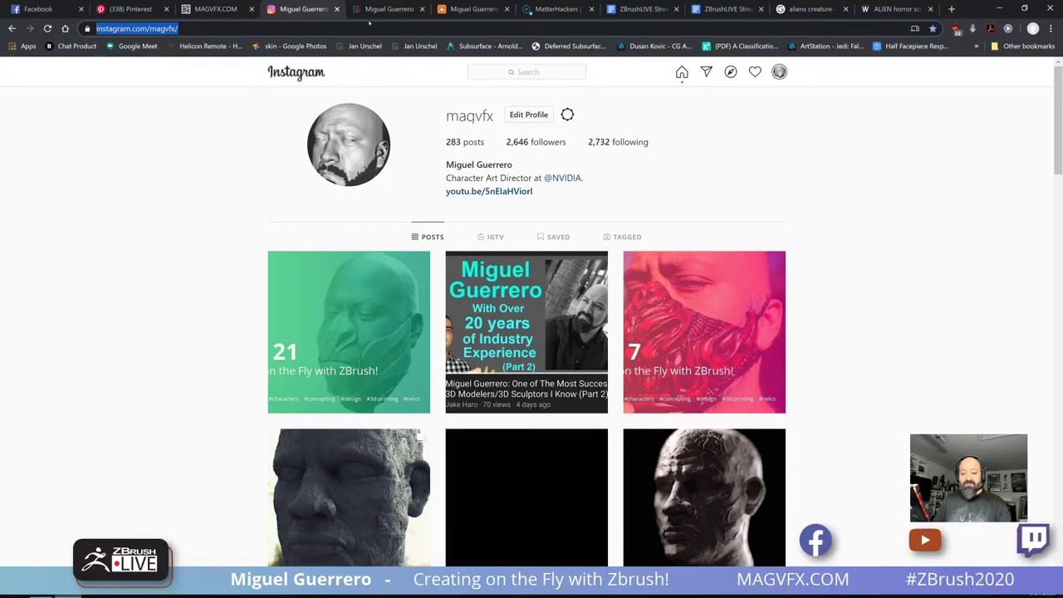
Look through the products on the Gumroad profile page and switch back to ZBrush
{"action": "left_click", "coordinate": [370, 9]}
{"action": "scroll", "coordinate": [250, 191], "scroll_direction": "down", "scroll_amount": 5}
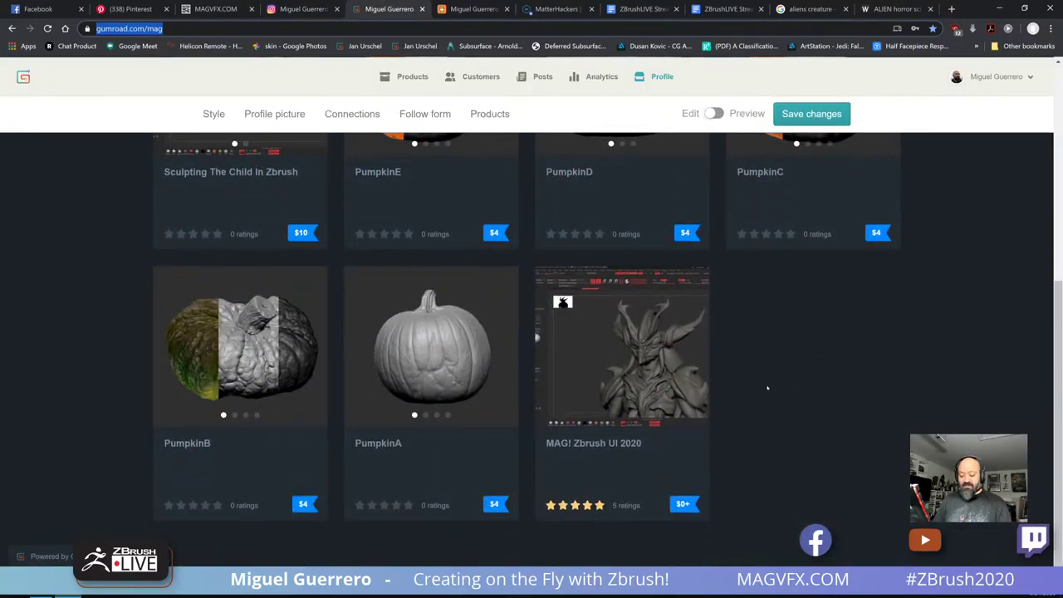
{"action": "scroll", "coordinate": [765, 388], "scroll_direction": "up", "scroll_amount": 5}
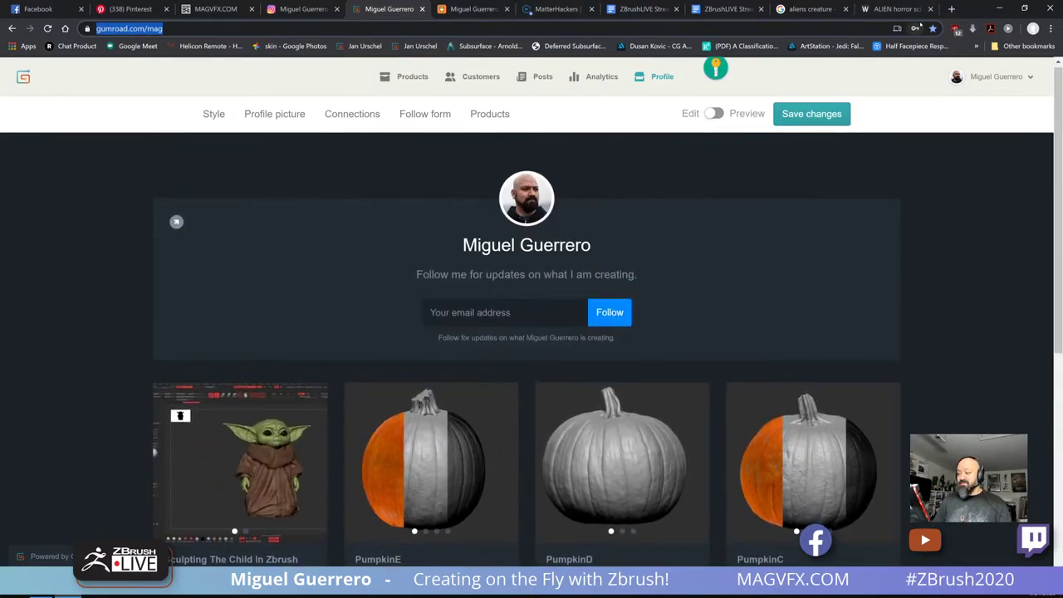
{"action": "left_click_drag", "start_coordinate": [976, 10], "coordinate": [0, 10]}
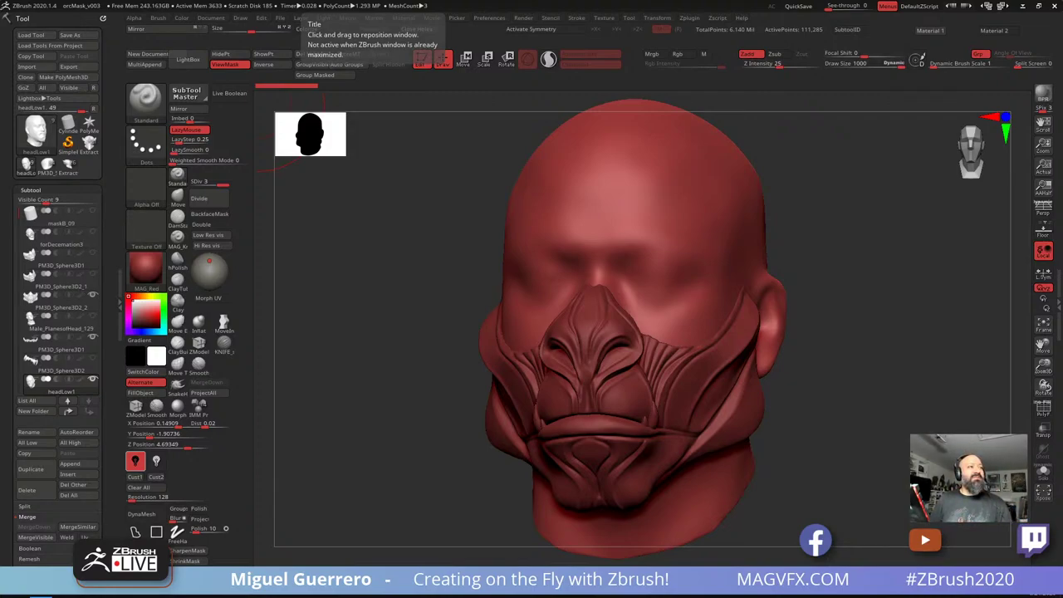
Examine the sculpted half-face mask on the head from the front and both sides
{"action": "left_click_drag", "start_coordinate": [409, 430], "coordinate": [425, 352]}
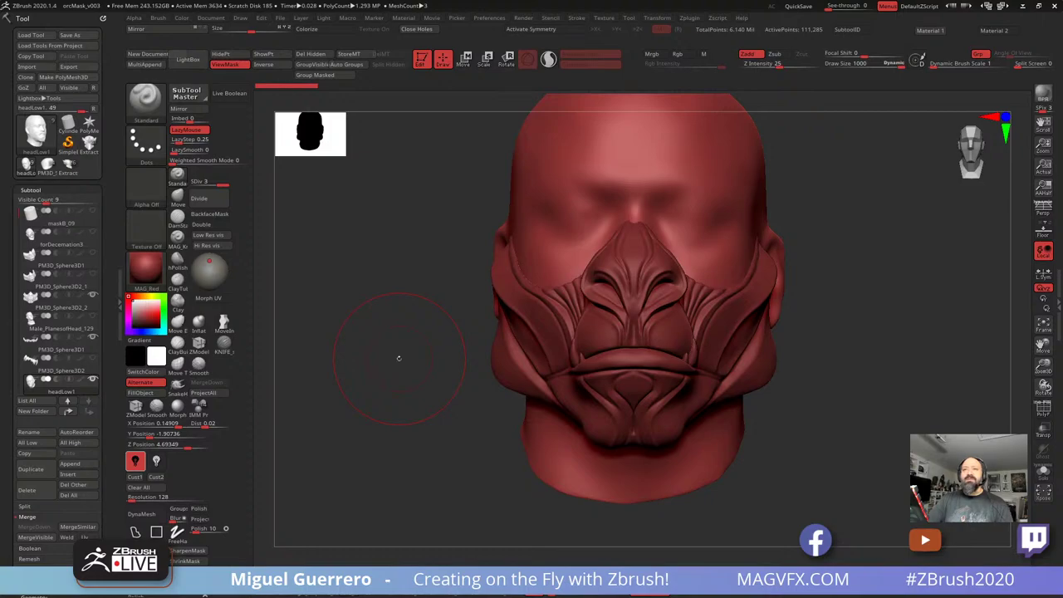
{"action": "left_click_drag", "start_coordinate": [399, 358], "coordinate": [356, 391]}
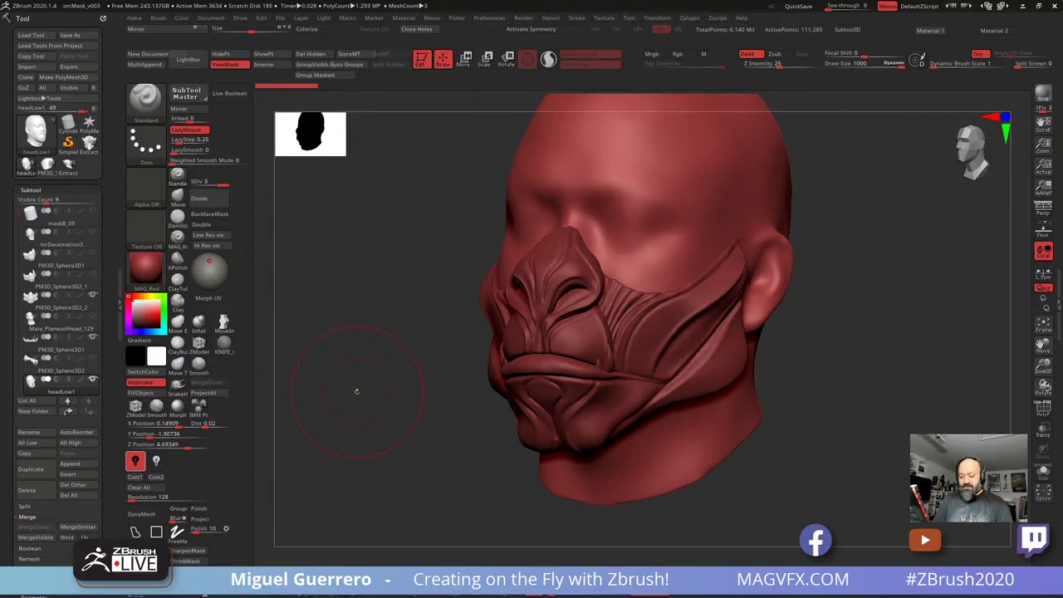
{"action": "left_click_drag", "start_coordinate": [406, 410], "coordinate": [424, 414]}
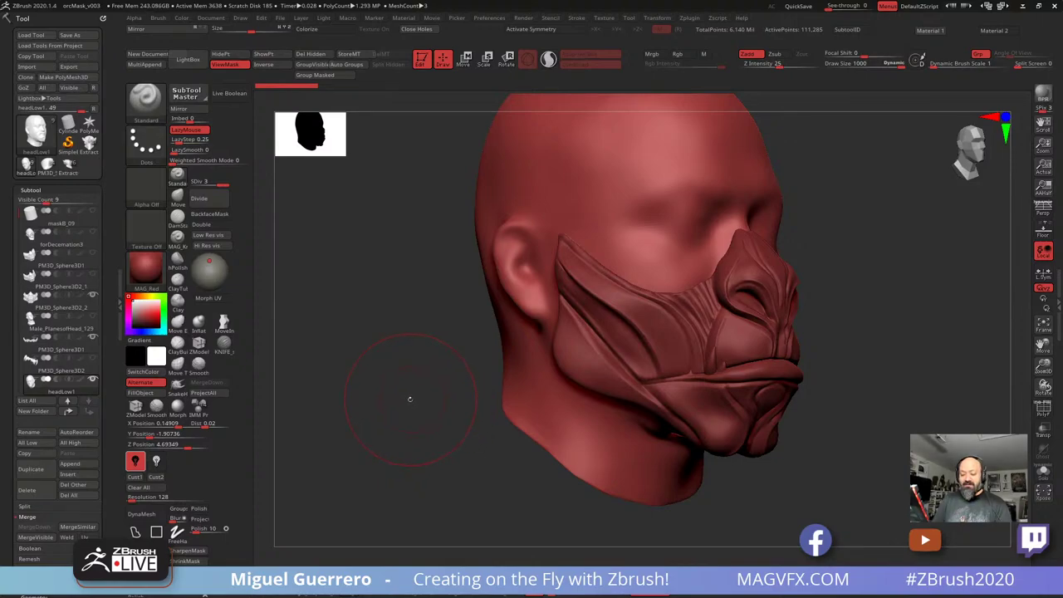
{"action": "left_click_drag", "start_coordinate": [410, 399], "coordinate": [403, 391]}
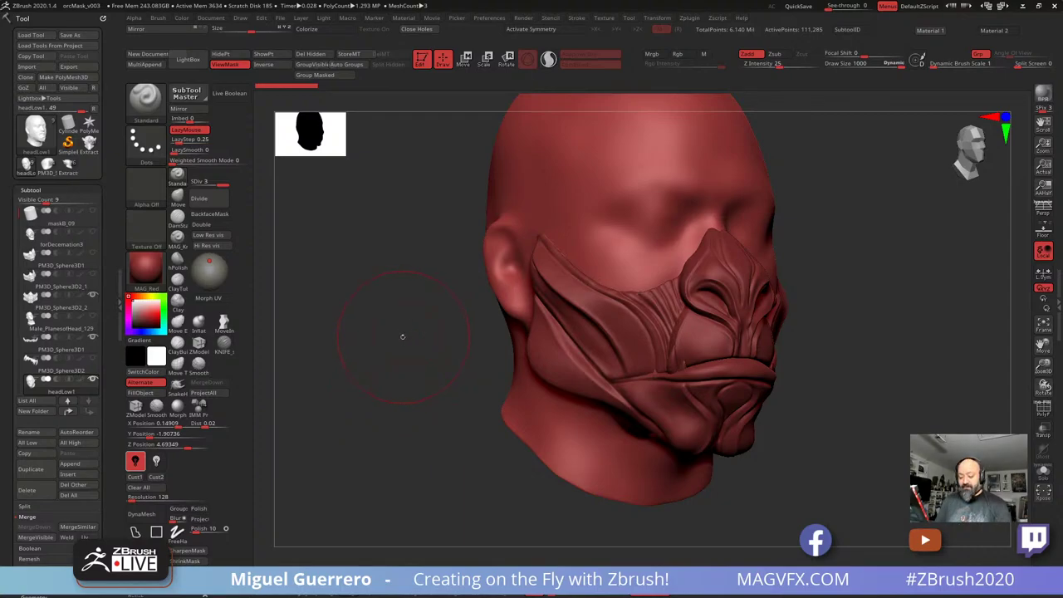
{"action": "left_click_drag", "start_coordinate": [402, 339], "coordinate": [382, 356]}
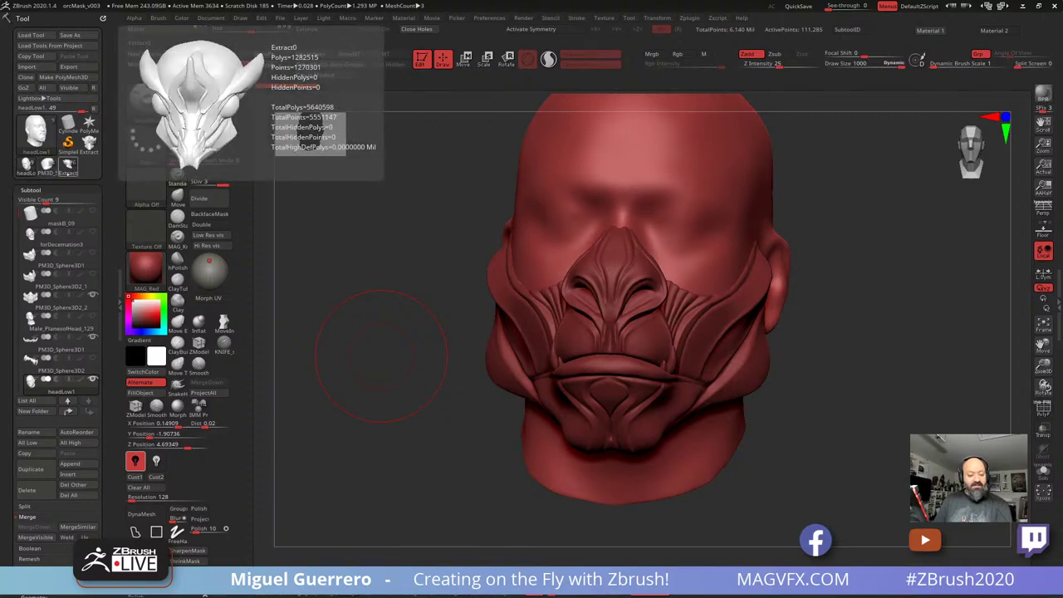
Switch the active tool to Extract1, the horned creature mask with bulging eyes
{"action": "left_click", "coordinate": [68, 166]}
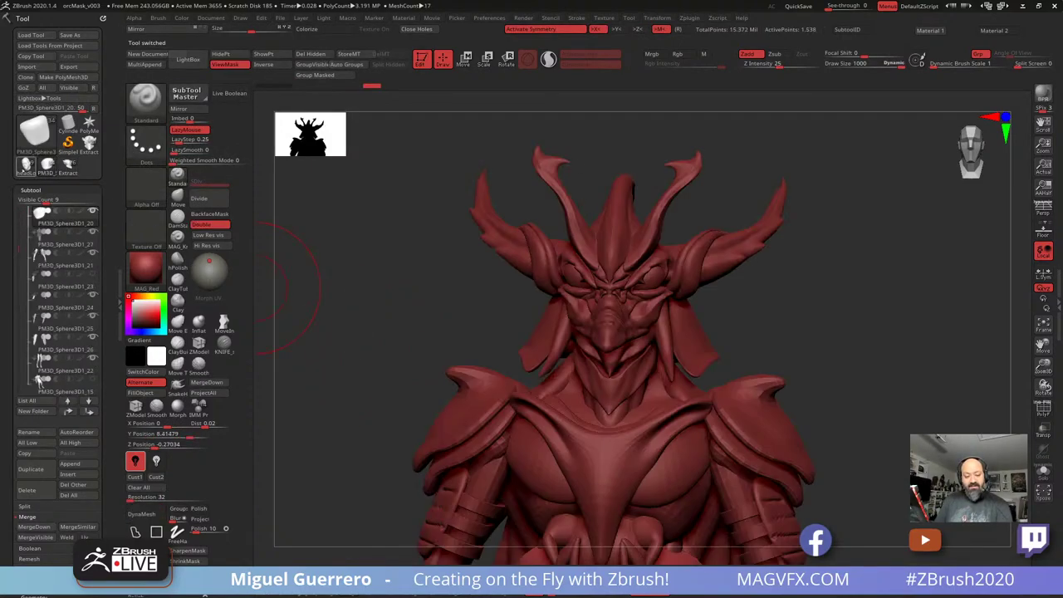
{"action": "left_click", "coordinate": [26, 166]}
{"action": "left_click", "coordinate": [68, 166]}
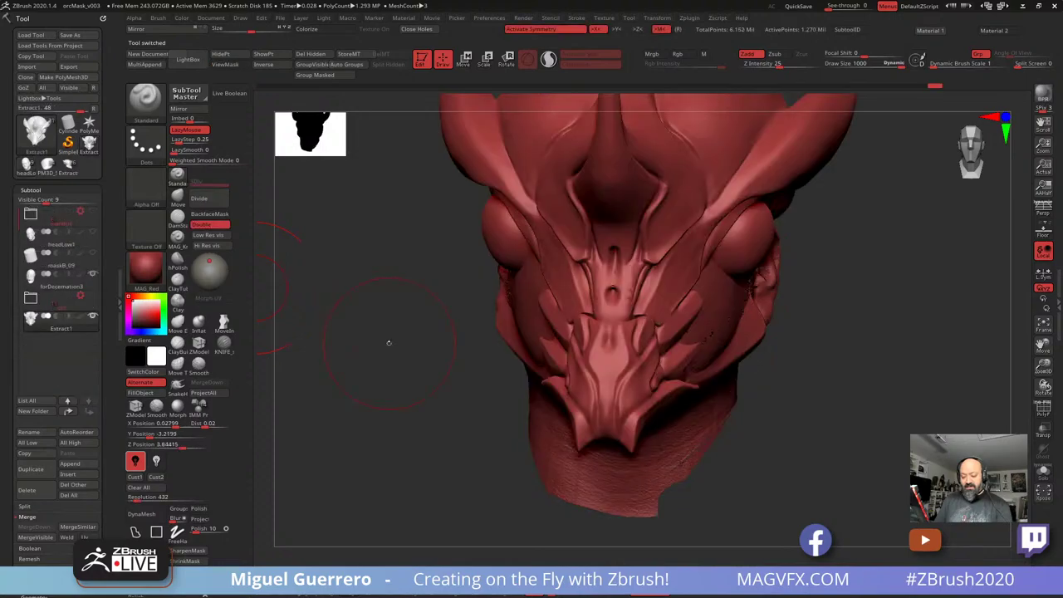
Examine the horned mask from the front and side, both isolated in Solo mode and together with the head
{"action": "left_click_drag", "start_coordinate": [389, 341], "coordinate": [418, 364]}
{"action": "left_click_drag", "start_coordinate": [399, 362], "coordinate": [451, 360]}
{"action": "left_click", "coordinate": [1044, 471]}
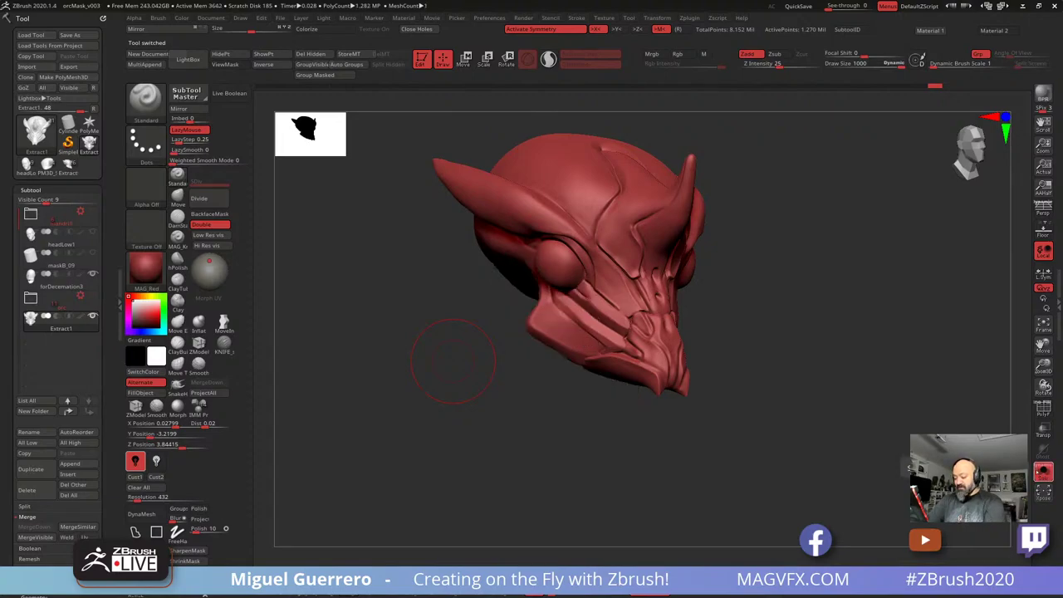
{"action": "left_click_drag", "start_coordinate": [452, 361], "coordinate": [573, 284]}
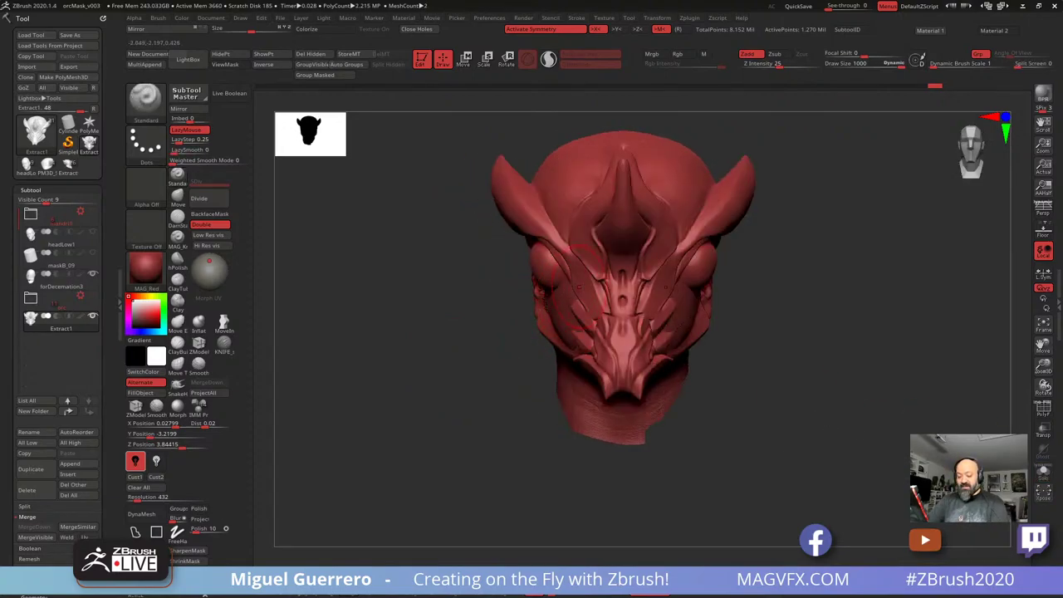
{"action": "left_click_drag", "start_coordinate": [420, 387], "coordinate": [602, 216]}
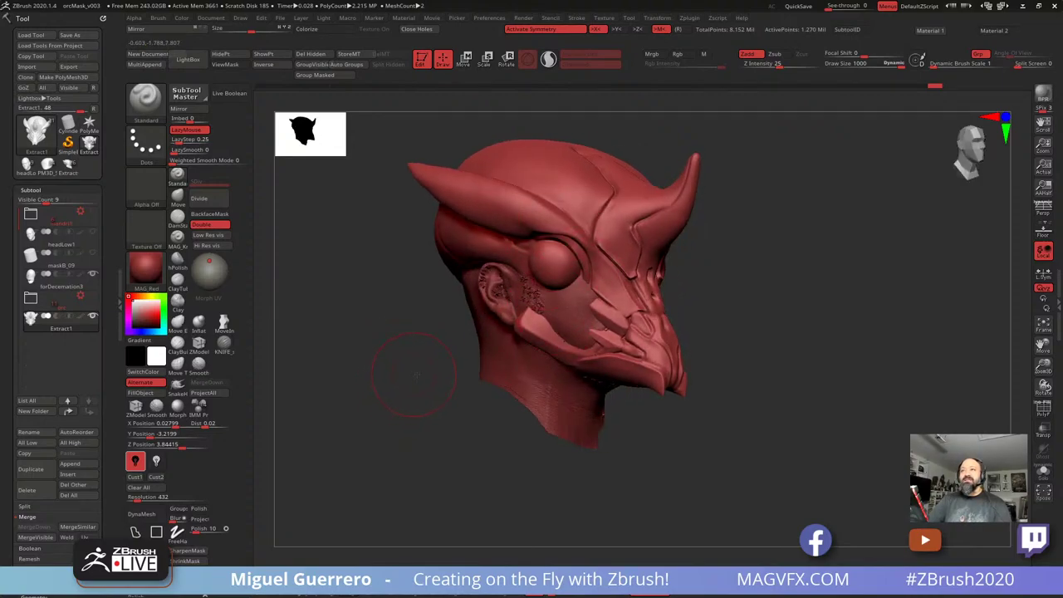
{"action": "left_click_drag", "start_coordinate": [402, 373], "coordinate": [435, 373]}
{"action": "left_click", "coordinate": [1039, 474]}
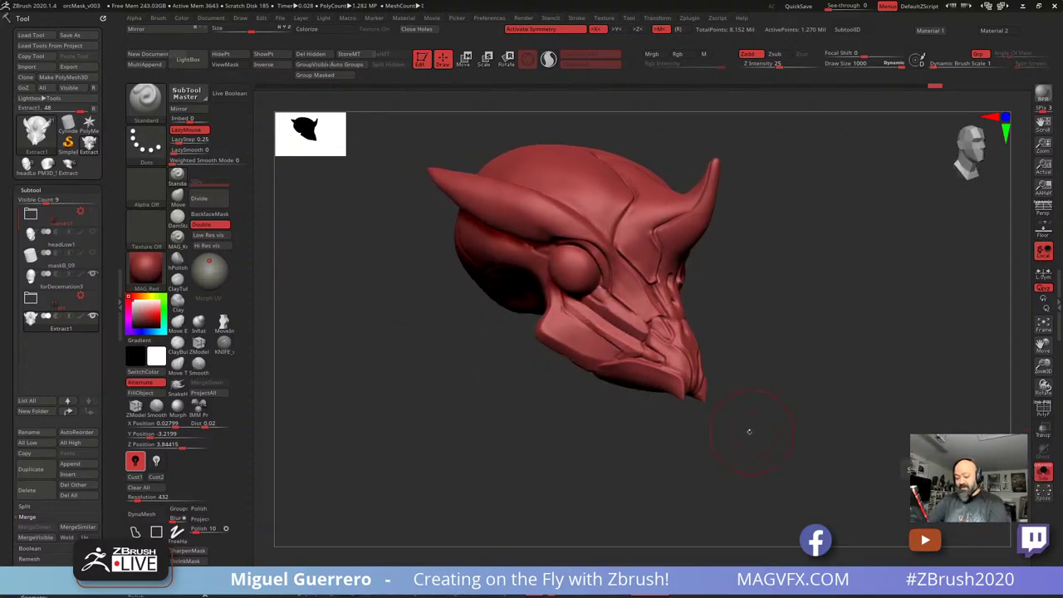
{"action": "left_click_drag", "start_coordinate": [750, 432], "coordinate": [802, 435]}
{"action": "left_click", "coordinate": [1046, 468]}
Turn on Transparency with Ghost and examine how the horned mask fits over the head from the side and front
{"action": "left_click", "coordinate": [1043, 430]}
{"action": "left_click", "coordinate": [1043, 451]}
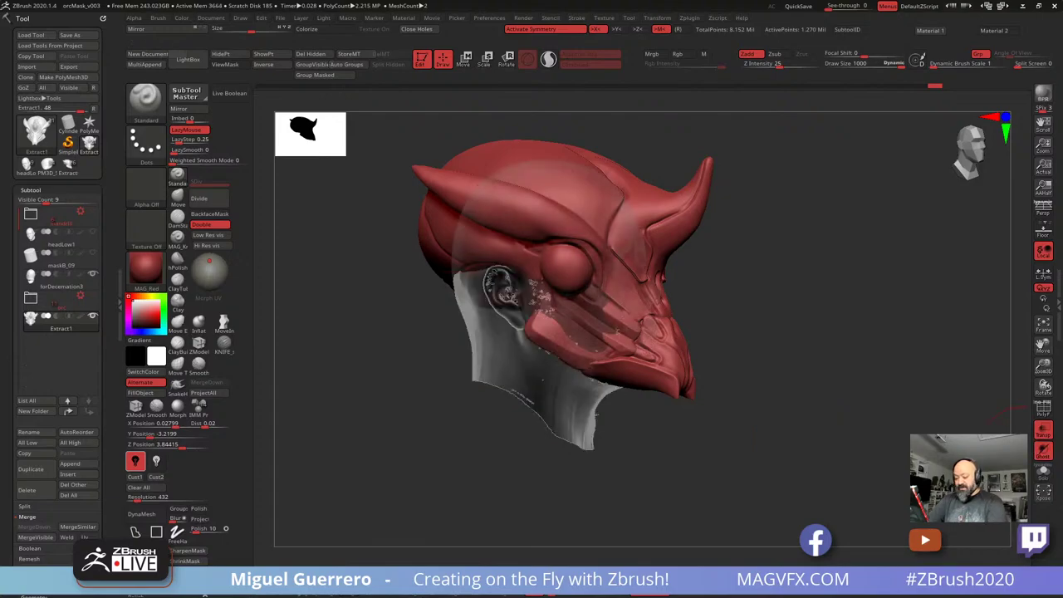
{"action": "right_click_drag", "start_coordinate": [718, 390], "coordinate": [712, 438], "text": "ctrl"}
{"action": "left_click_drag", "start_coordinate": [694, 444], "coordinate": [694, 415], "text": "alt"}
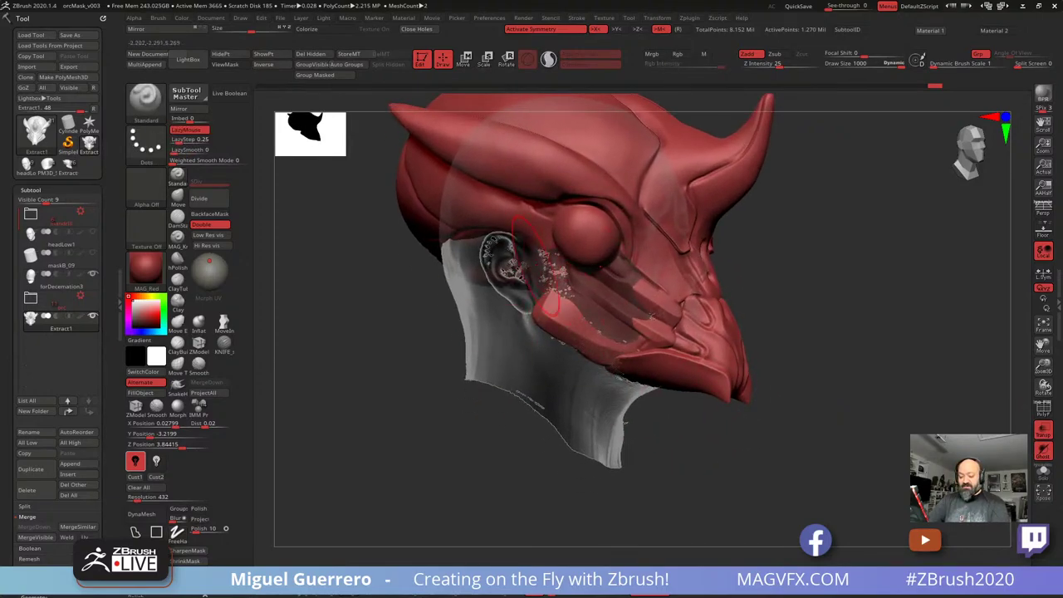
{"action": "left_click_drag", "start_coordinate": [436, 328], "coordinate": [365, 316]}
{"action": "left_click_drag", "start_coordinate": [506, 302], "coordinate": [432, 360]}
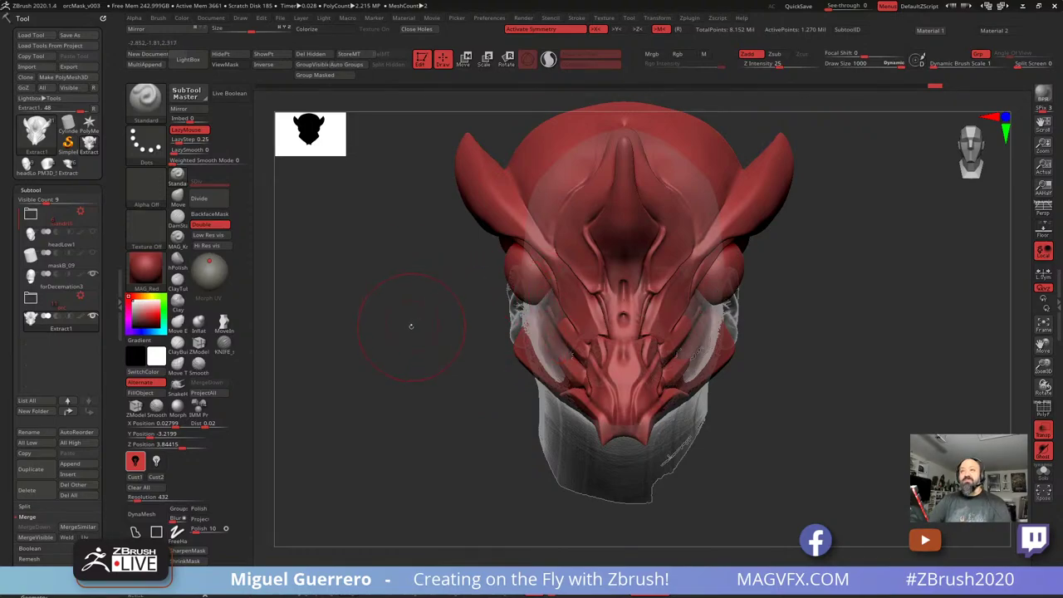
{"action": "left_click_drag", "start_coordinate": [422, 335], "coordinate": [337, 361]}
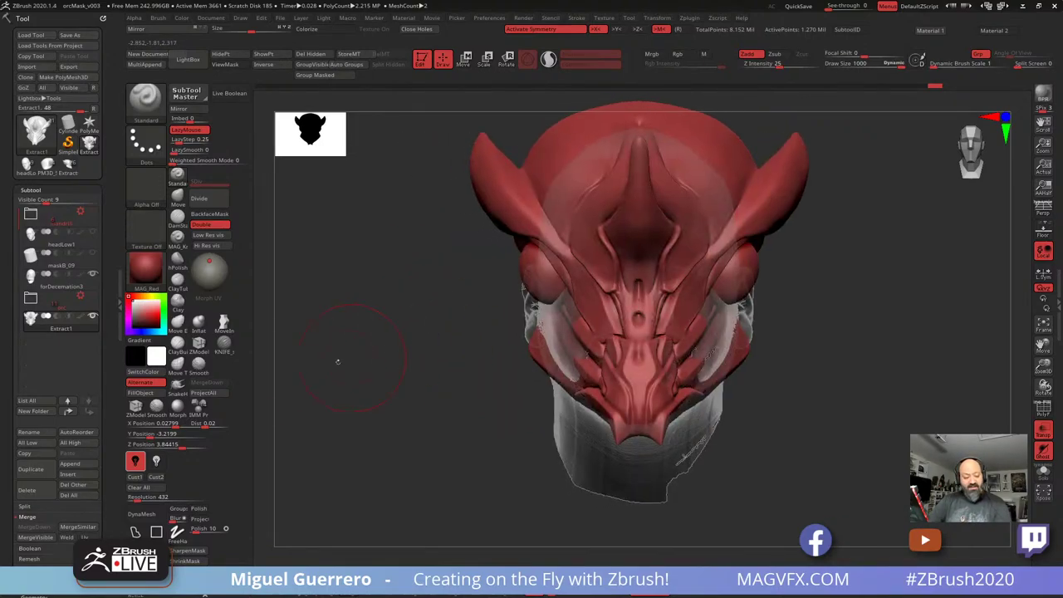
Show the orc subtool folder in place of the horned mask and view it on the head opaque in a grey material
{"action": "left_click", "coordinate": [83, 308]}
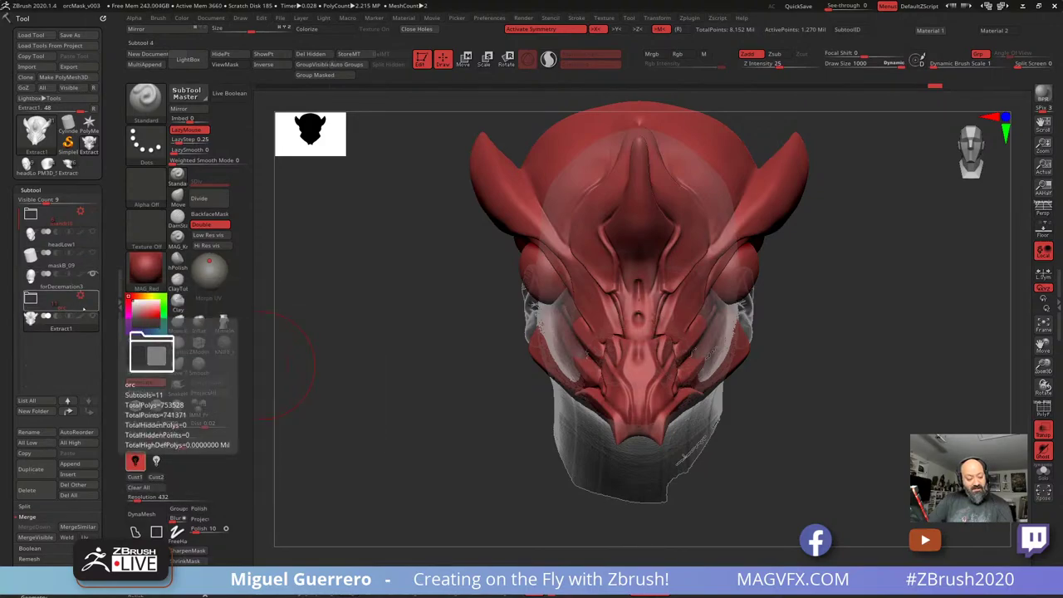
{"action": "left_click", "coordinate": [93, 296]}
{"action": "left_click", "coordinate": [55, 301]}
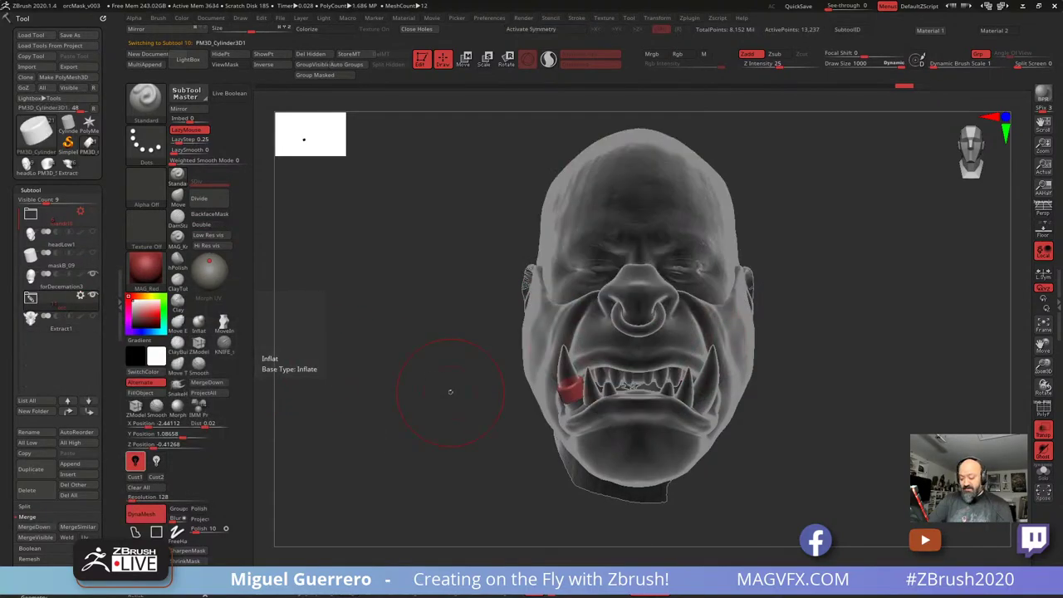
{"action": "left_click_drag", "start_coordinate": [417, 368], "coordinate": [449, 536]}
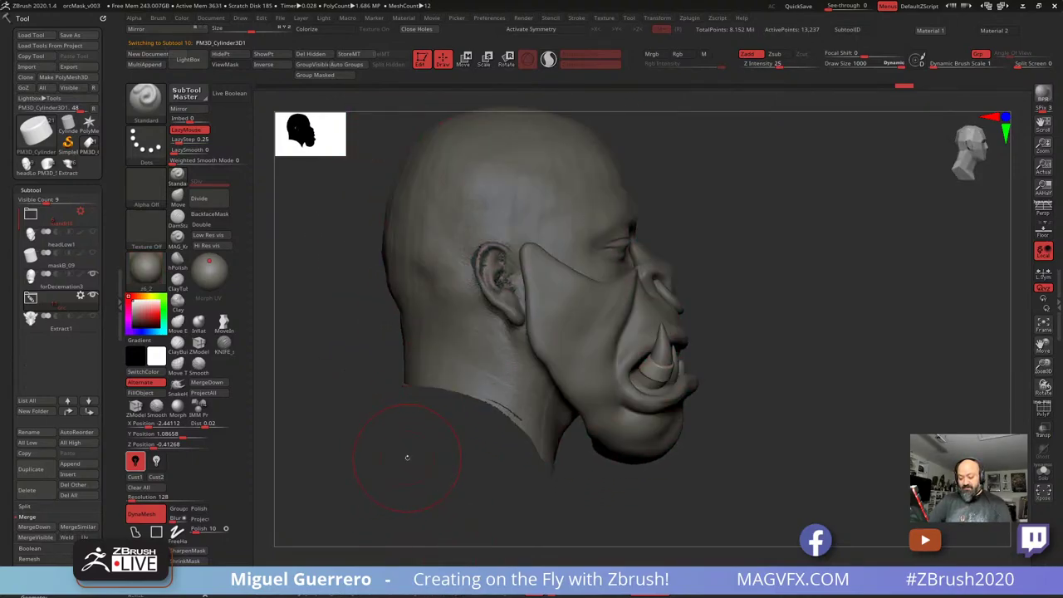
{"action": "mouse_move", "coordinate": [408, 458]}
{"action": "left_mouse_down"}
{"action": "mouse_move", "coordinate": [399, 437]}
{"action": "mouse_move", "coordinate": [457, 417]}
{"action": "mouse_move", "coordinate": [402, 399]}
{"action": "left_mouse_up"}
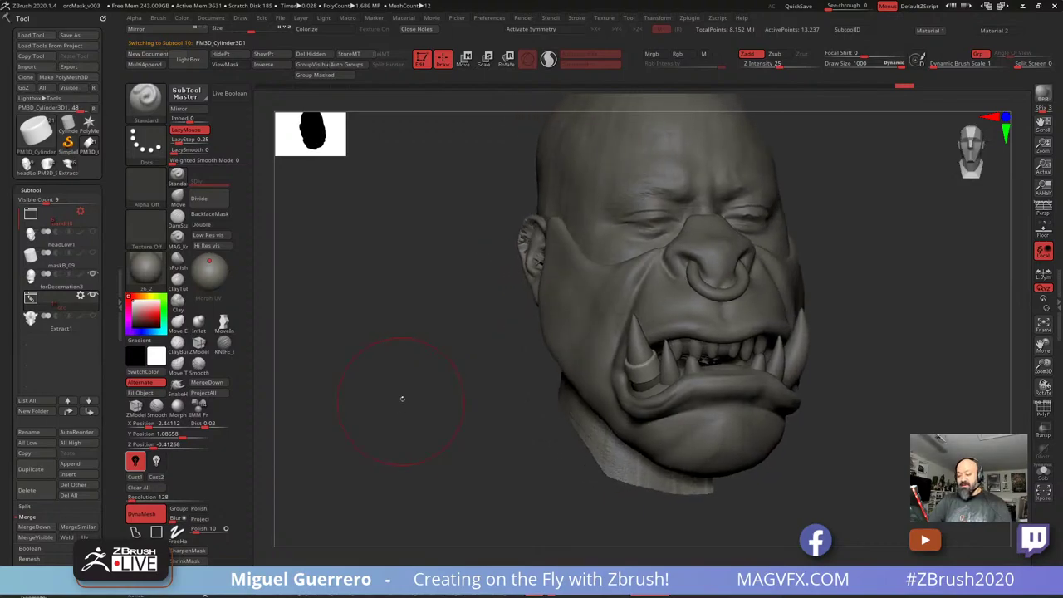
Select the orc mask's face subtool and move its undo history forward to a more advanced sculpting state
{"action": "left_click", "coordinate": [637, 353], "text": "alt"}
{"action": "left_click", "coordinate": [890, 87]}
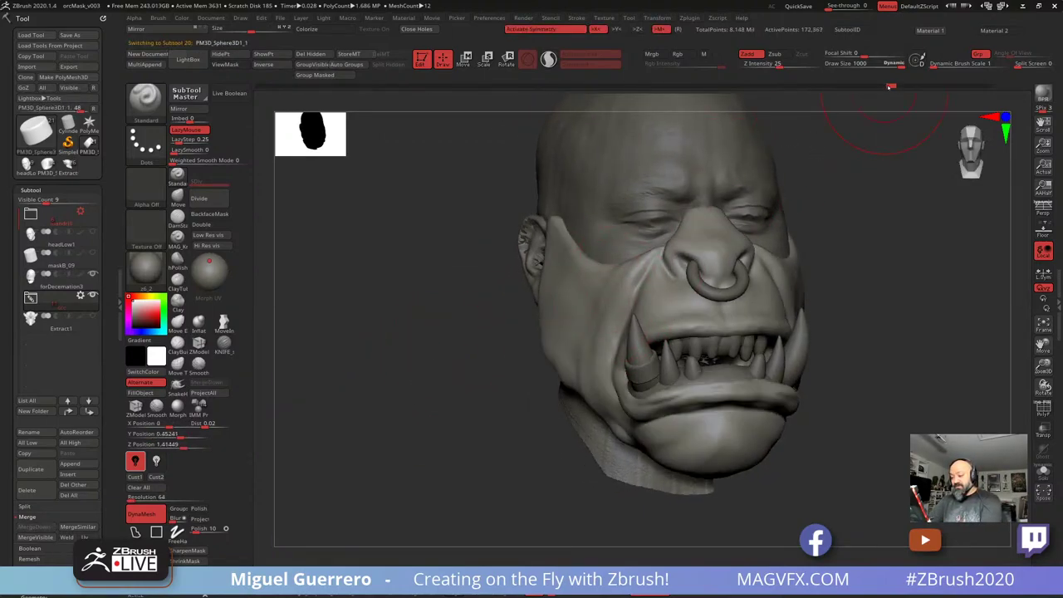
{"action": "left_click", "coordinate": [881, 86]}
{"action": "mouse_move", "coordinate": [886, 89]}
{"action": "left_mouse_down"}
{"action": "mouse_move", "coordinate": [252, 97]}
{"action": "mouse_move", "coordinate": [374, 86]}
{"action": "mouse_move", "coordinate": [976, 94]}
{"action": "mouse_move", "coordinate": [711, 98]}
{"action": "mouse_move", "coordinate": [963, 92]}
{"action": "left_mouse_up"}
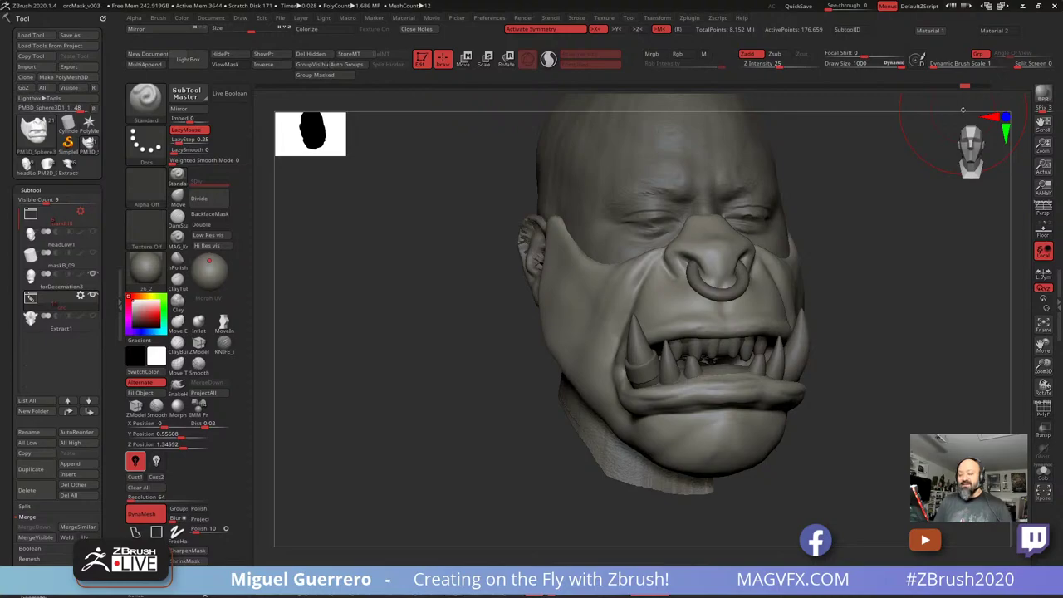
Examine the tusked orc mask from both sides and bring up the board of orc reference images
{"action": "left_click_drag", "start_coordinate": [394, 382], "coordinate": [378, 389]}
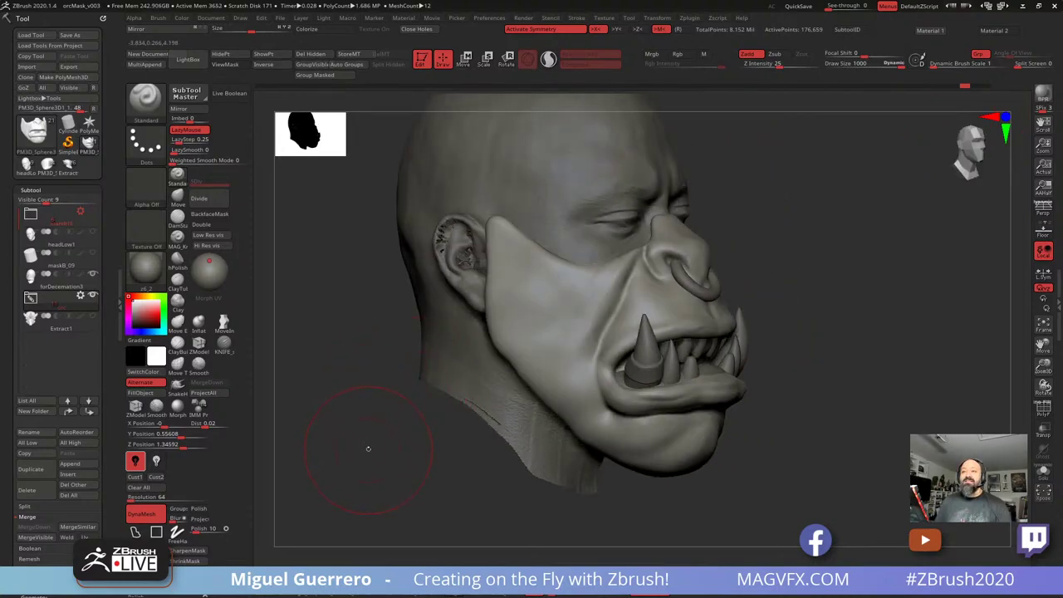
{"action": "left_click_drag", "start_coordinate": [367, 446], "coordinate": [401, 437]}
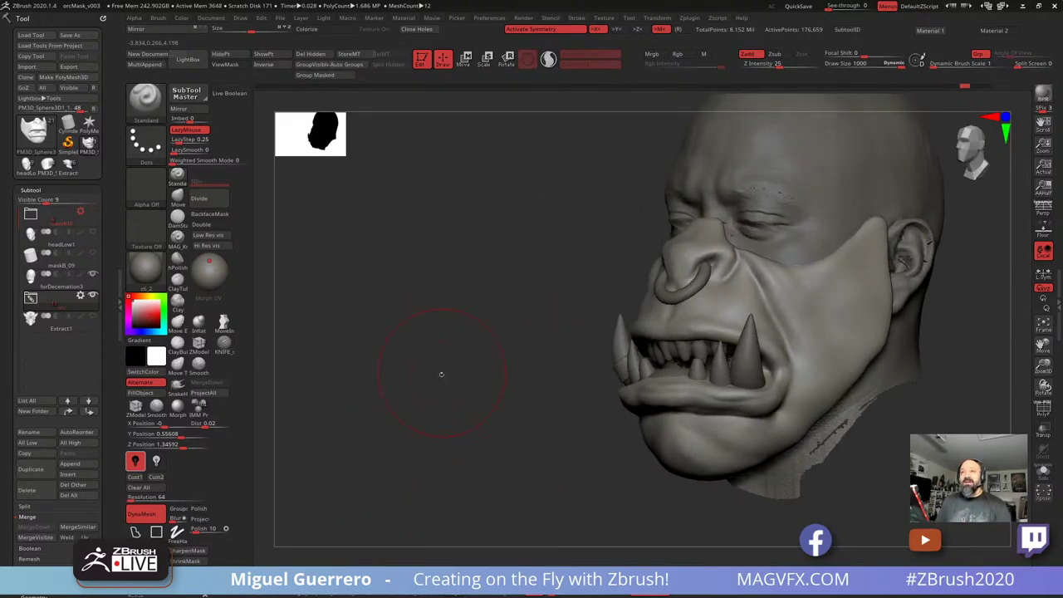
{"action": "mouse_move", "coordinate": [441, 373]}
{"action": "left_mouse_down"}
{"action": "mouse_move", "coordinate": [373, 373]}
{"action": "mouse_move", "coordinate": [399, 387]}
{"action": "left_mouse_up"}
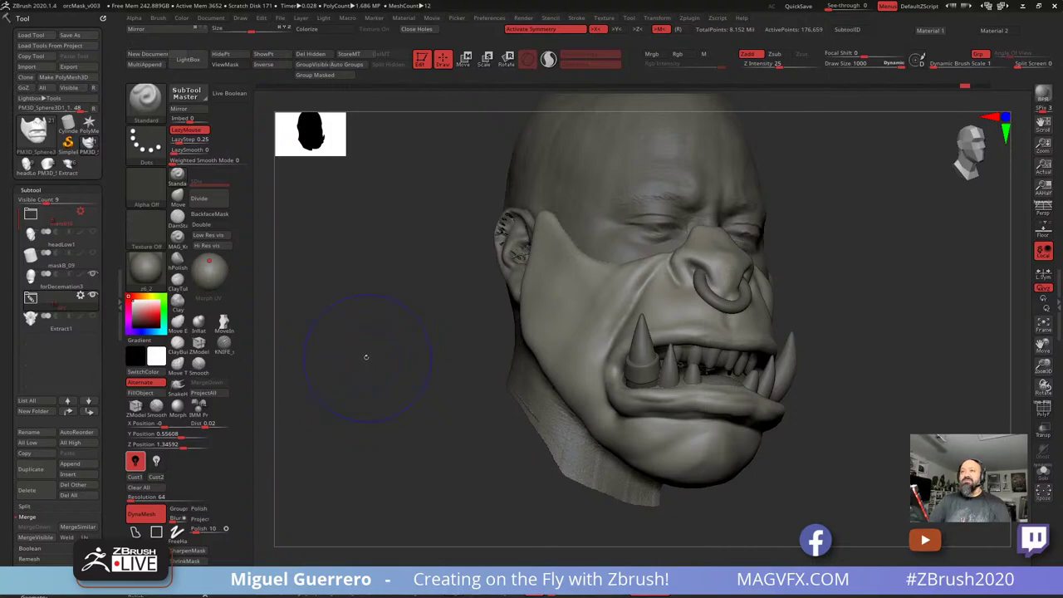
{"action": "mouse_move", "coordinate": [379, 351]}
{"action": "left_mouse_down"}
{"action": "mouse_move", "coordinate": [391, 355]}
{"action": "mouse_move", "coordinate": [380, 368]}
{"action": "mouse_move", "coordinate": [416, 365]}
{"action": "left_mouse_up"}
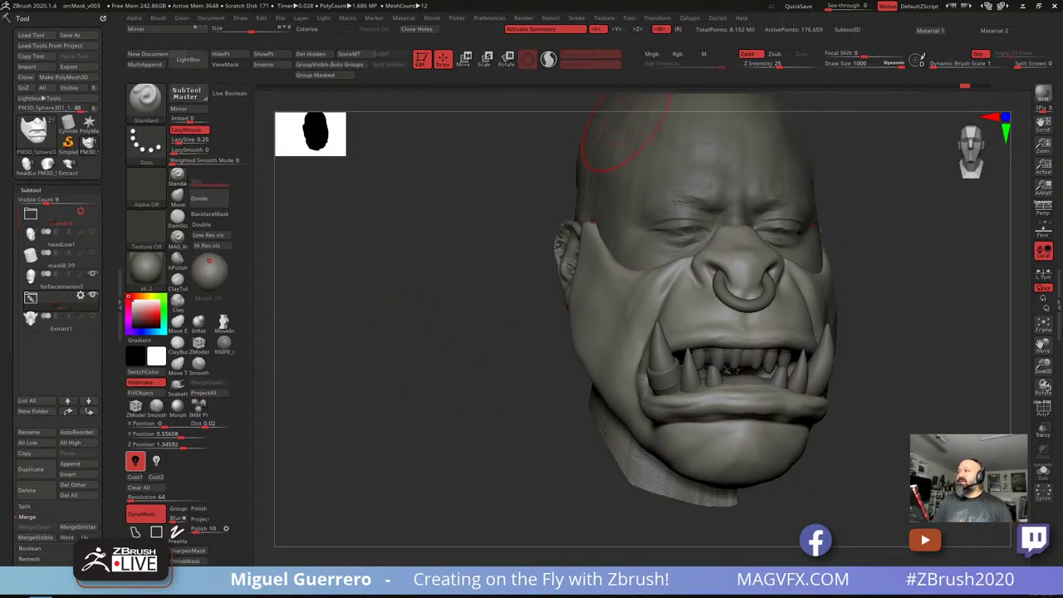
{"action": "right_click_drag", "start_coordinate": [691, 0], "coordinate": [620, 239]}
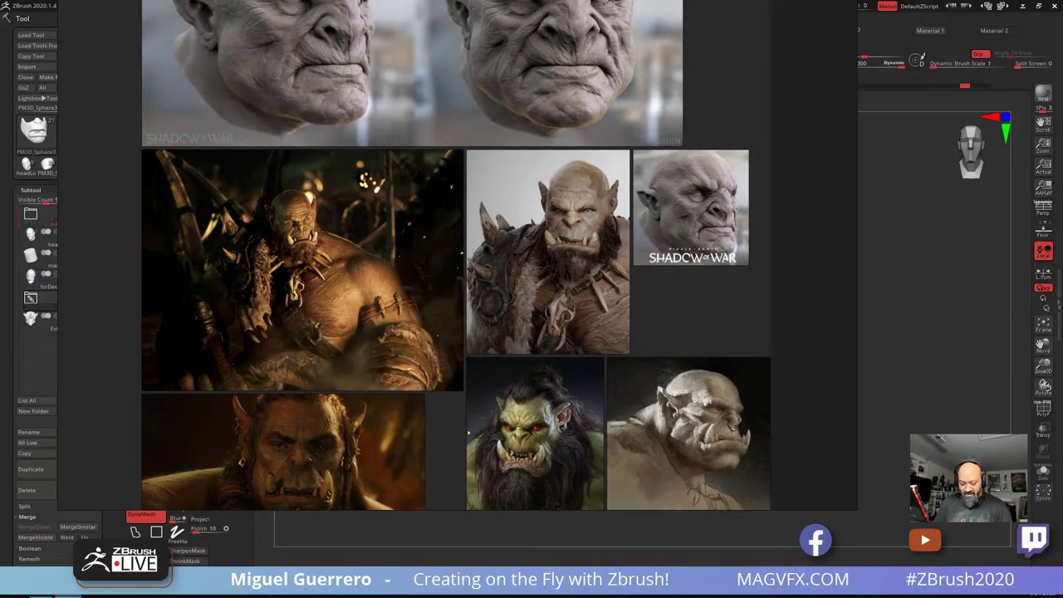
Examine the orc reference images up close, comparing the tusks and mouths of the film orcs, the green orc and the profile painting
{"action": "scroll", "coordinate": [574, 363], "scroll_direction": "up", "scroll_amount": 5}
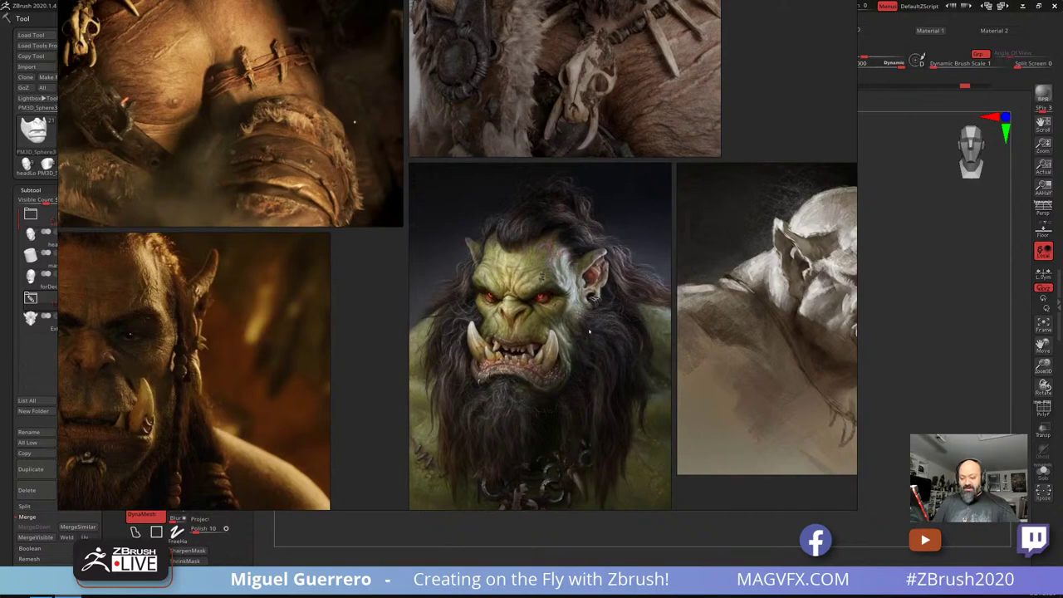
{"action": "middle_click_drag", "start_coordinate": [347, 371], "coordinate": [432, 315]}
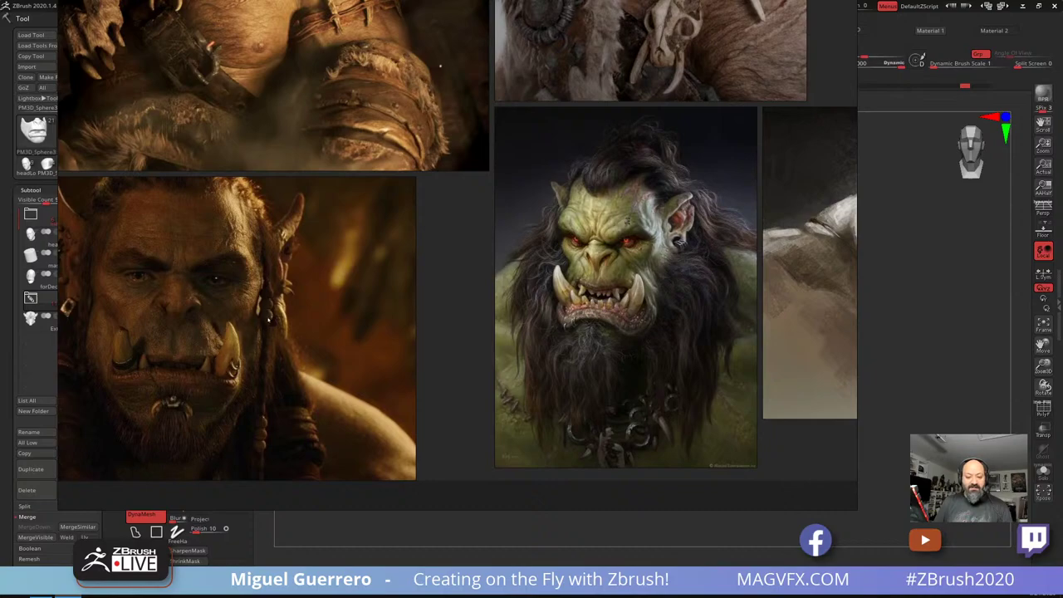
{"action": "middle_click_drag", "start_coordinate": [596, 302], "coordinate": [570, 361]}
{"action": "scroll", "coordinate": [570, 361], "scroll_direction": "down", "scroll_amount": 2}
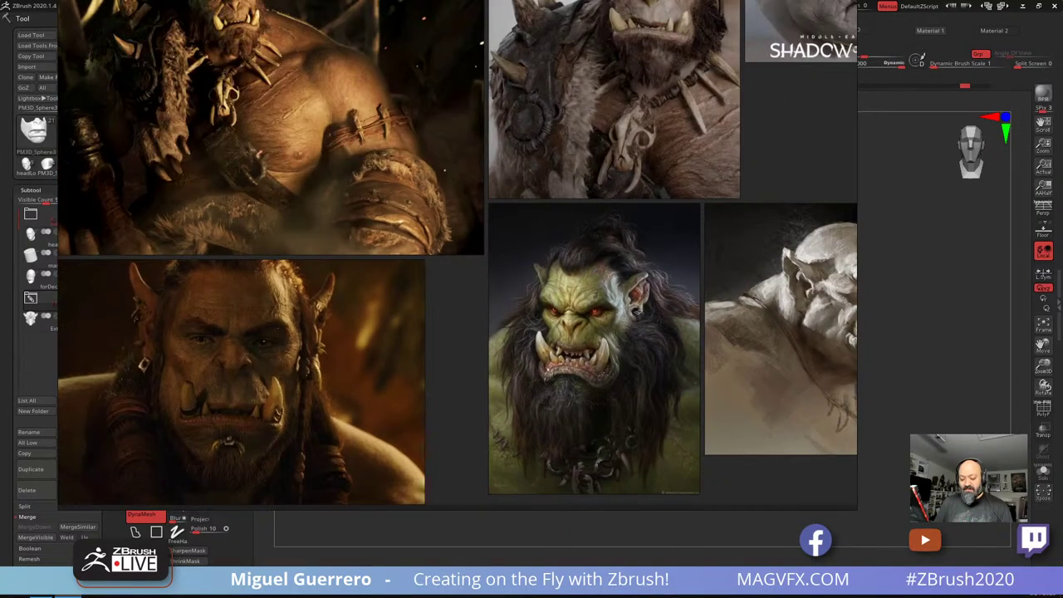
{"action": "middle_click_drag", "start_coordinate": [651, 325], "coordinate": [587, 332]}
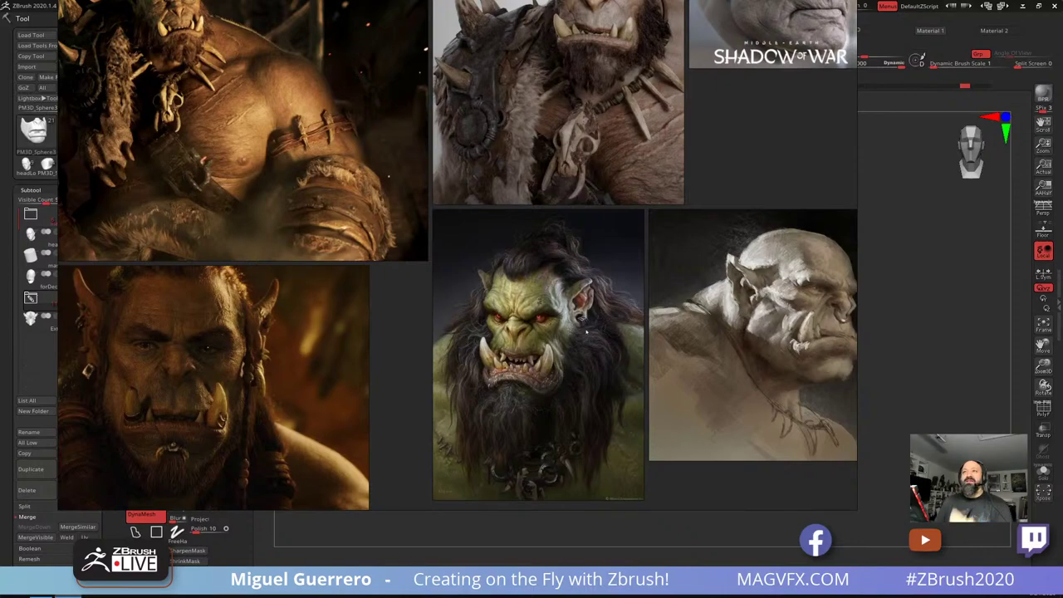
{"action": "middle_click_drag", "start_coordinate": [580, 290], "coordinate": [520, 357]}
{"action": "middle_click_drag", "start_coordinate": [672, 422], "coordinate": [643, 335]}
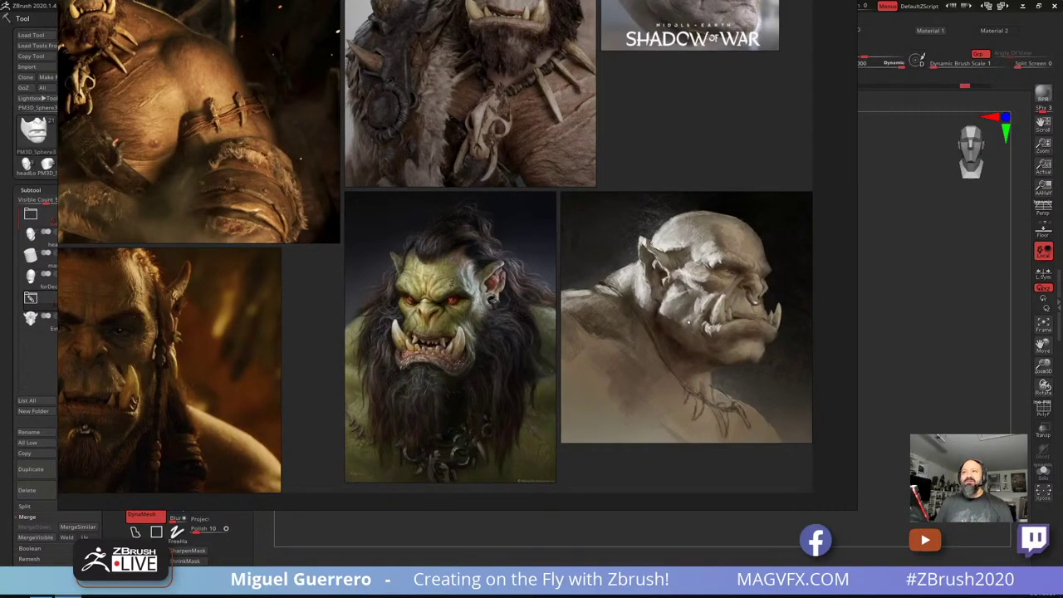
{"action": "middle_click_drag", "start_coordinate": [617, 370], "coordinate": [557, 487]}
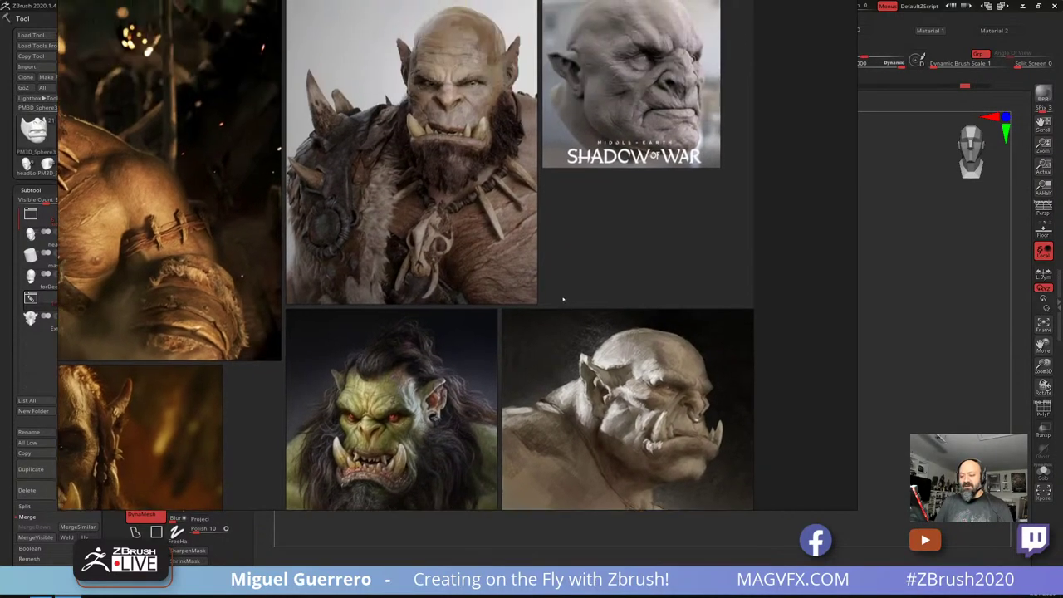
Look over the whole reference board from the grey Shadow of War busts down to the bearded and green orcs
{"action": "middle_click_drag", "start_coordinate": [562, 299], "coordinate": [677, 366]}
{"action": "scroll", "coordinate": [677, 366], "scroll_direction": "down", "scroll_amount": 1}
{"action": "scroll", "coordinate": [520, 291], "scroll_direction": "down", "scroll_amount": 2}
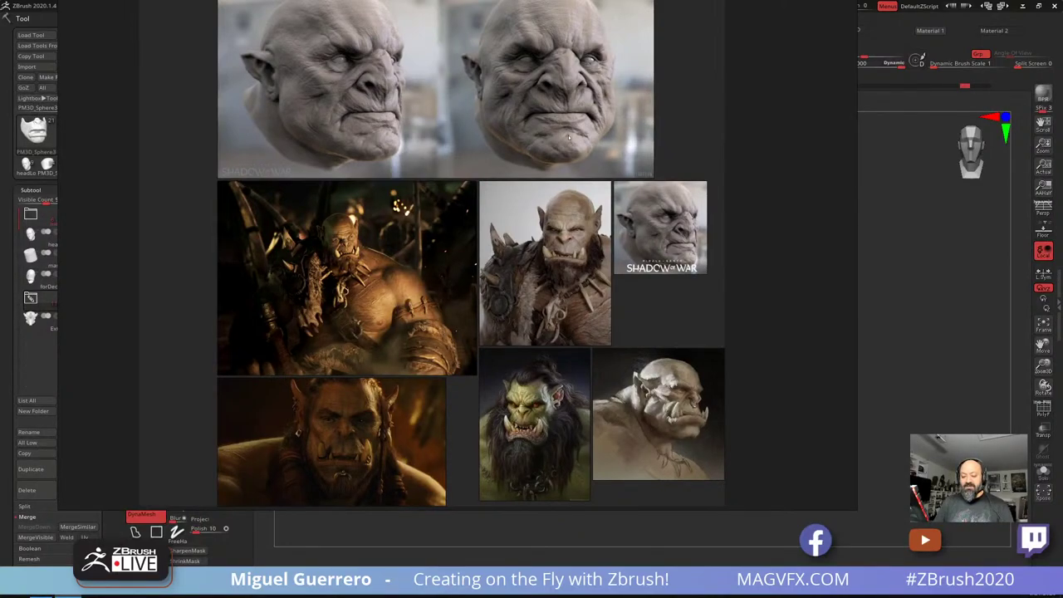
{"action": "middle_click_drag", "start_coordinate": [585, 223], "coordinate": [661, 68]}
{"action": "scroll", "coordinate": [601, 192], "scroll_direction": "up", "scroll_amount": 3}
{"action": "middle_click_drag", "start_coordinate": [581, 374], "coordinate": [608, 278]}
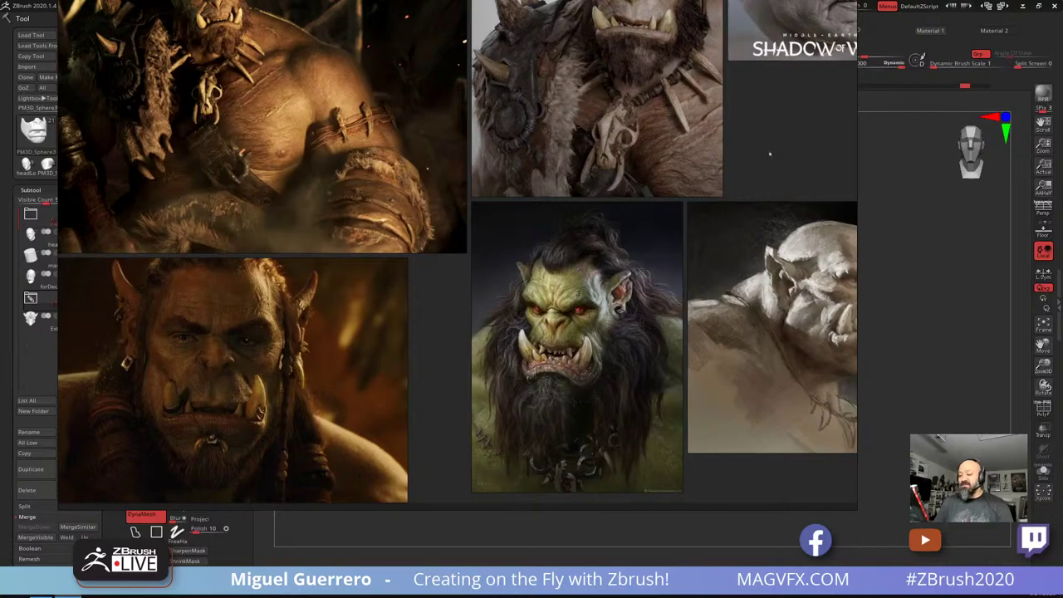
{"action": "scroll", "coordinate": [817, 133], "scroll_direction": "down", "scroll_amount": 3}
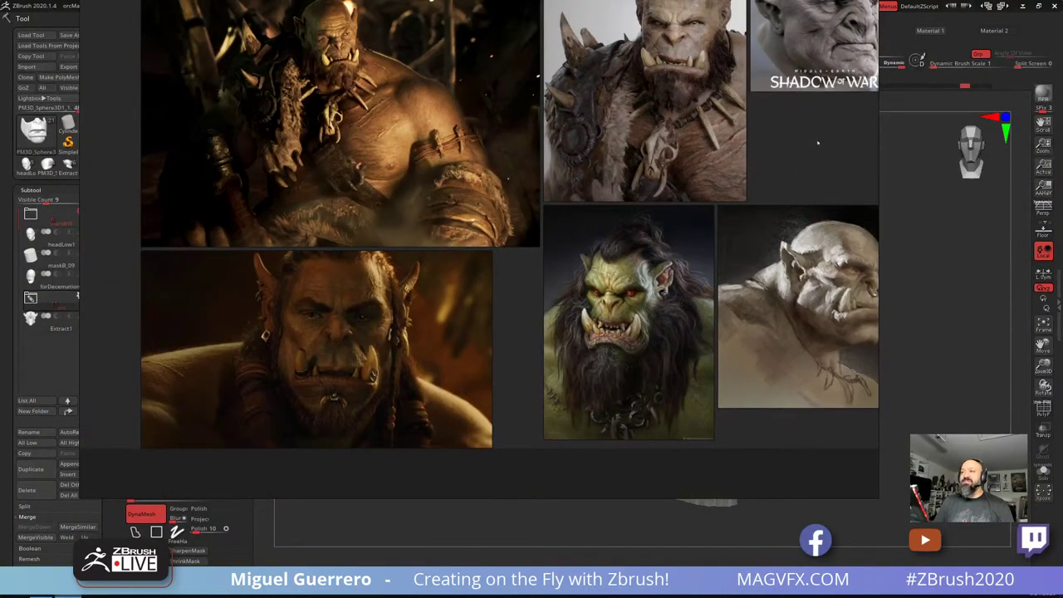
{"action": "middle_click_drag", "start_coordinate": [818, 143], "coordinate": [750, 202]}
Return to ZBrush and examine the orc mask's nose, tusks and jaw from the front and side
{"action": "key", "text": "alt+Tab"}
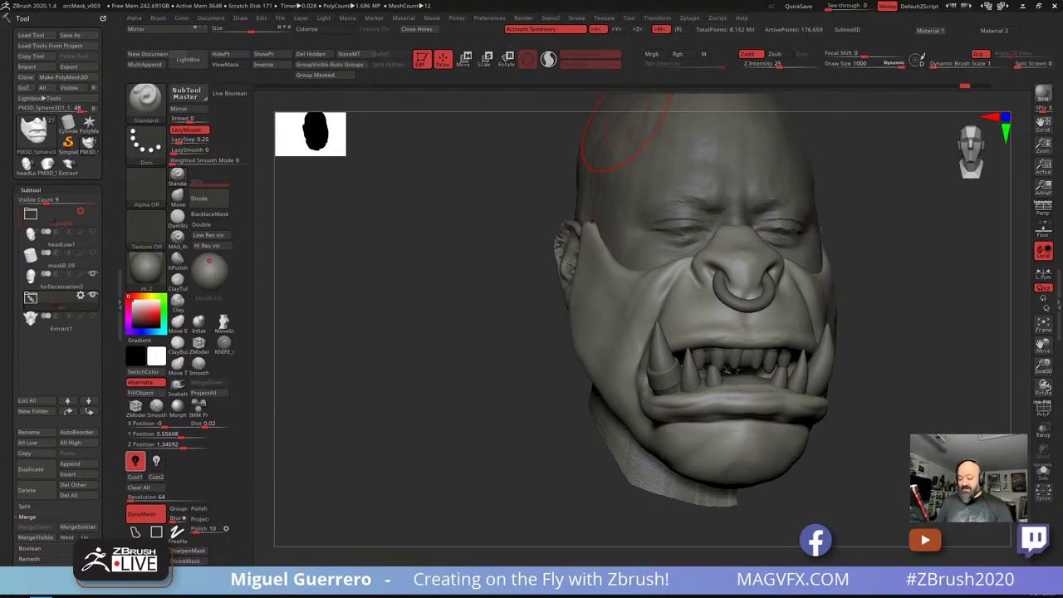
{"action": "mouse_move", "coordinate": [459, 325]}
{"action": "left_mouse_down"}
{"action": "mouse_move", "coordinate": [416, 304]}
{"action": "mouse_move", "coordinate": [466, 276]}
{"action": "left_mouse_up"}
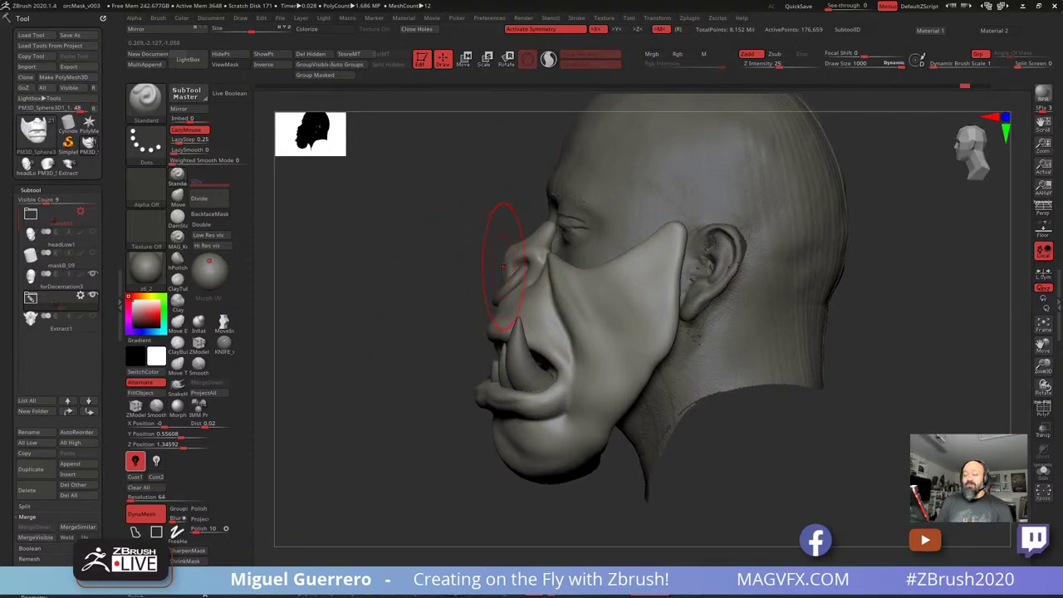
{"action": "left_click_drag", "start_coordinate": [391, 304], "coordinate": [435, 283]}
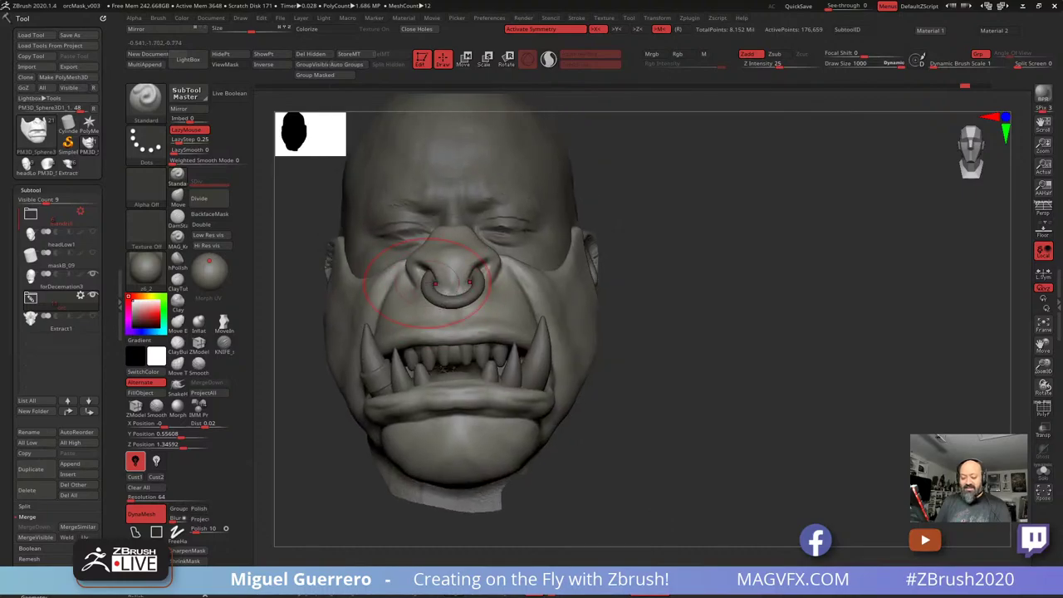
{"action": "right_click_drag", "start_coordinate": [486, 345], "coordinate": [505, 266]}
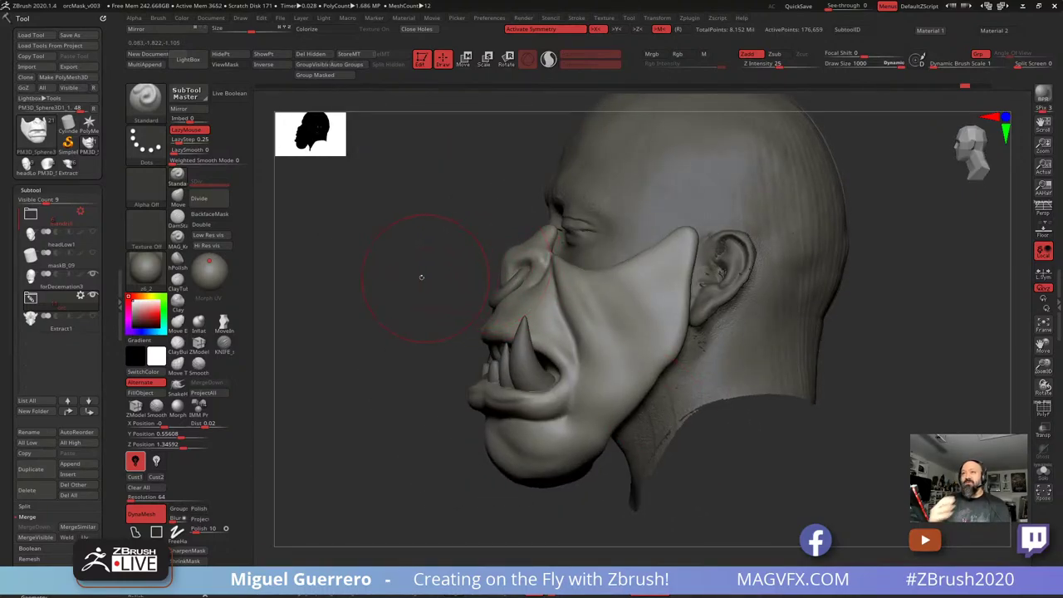
{"action": "left_click_drag", "start_coordinate": [419, 290], "coordinate": [478, 295]}
{"action": "left_click_drag", "start_coordinate": [366, 349], "coordinate": [452, 356]}
Select the ring around the tusk to inspect it closely, and make the orc face subtool active again
{"action": "left_click_drag", "start_coordinate": [312, 363], "coordinate": [473, 368], "text": "alt"}
{"action": "mouse_move", "coordinate": [341, 376]}
{"action": "left_mouse_down"}
{"action": "mouse_move", "coordinate": [414, 382]}
{"action": "mouse_move", "coordinate": [422, 461]}
{"action": "left_mouse_up"}
{"action": "left_click", "coordinate": [551, 328], "text": "alt"}
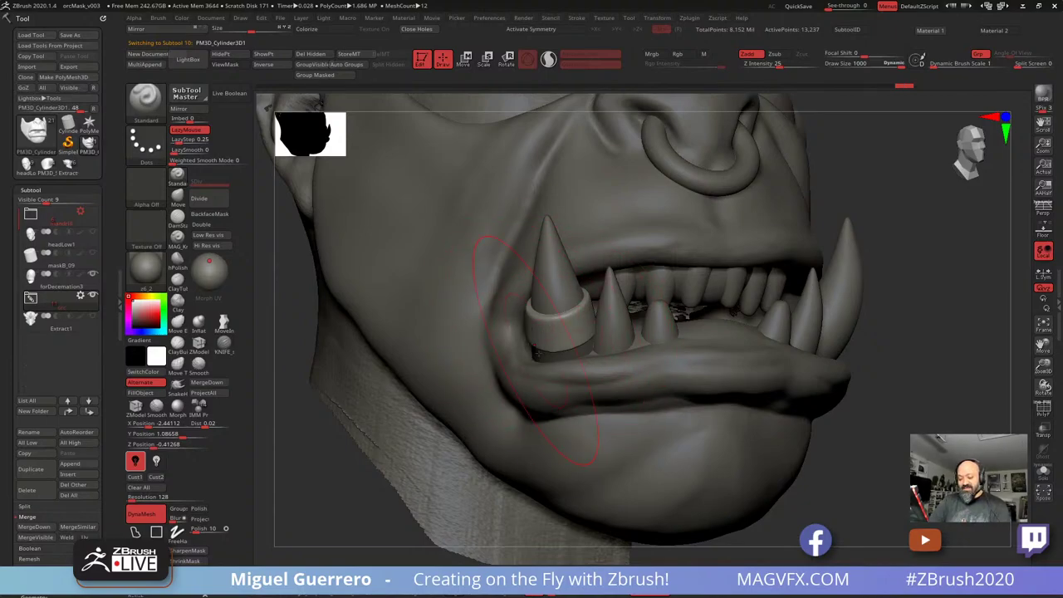
{"action": "left_click_drag", "start_coordinate": [662, 403], "coordinate": [556, 394]}
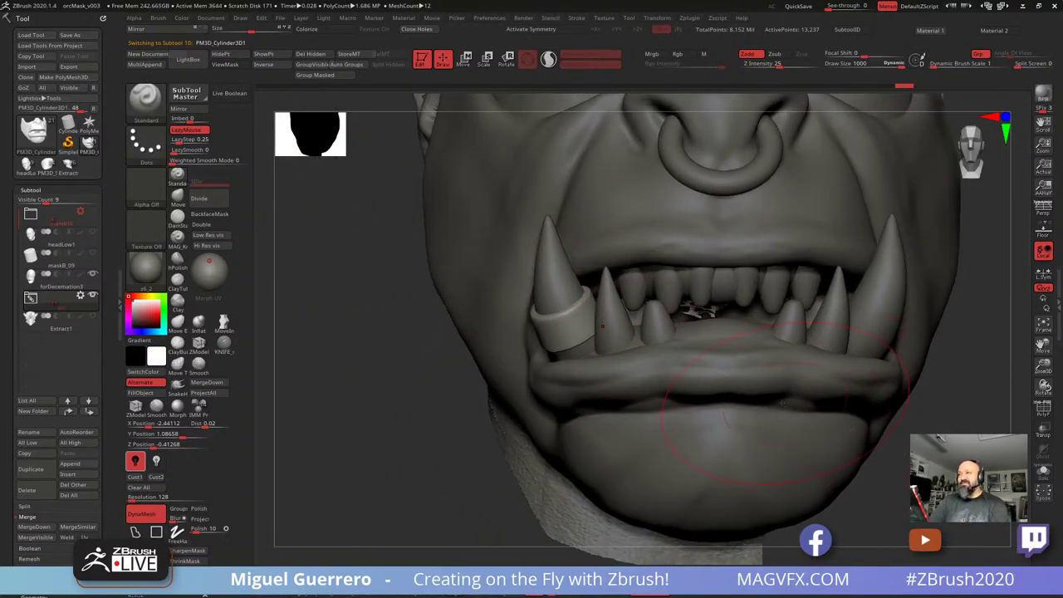
{"action": "left_click_drag", "start_coordinate": [694, 252], "coordinate": [591, 241], "text": "alt"}
{"action": "left_click", "coordinate": [591, 241], "text": "alt"}
{"action": "right_click_drag", "start_coordinate": [602, 298], "coordinate": [581, 279], "text": "ctrl"}
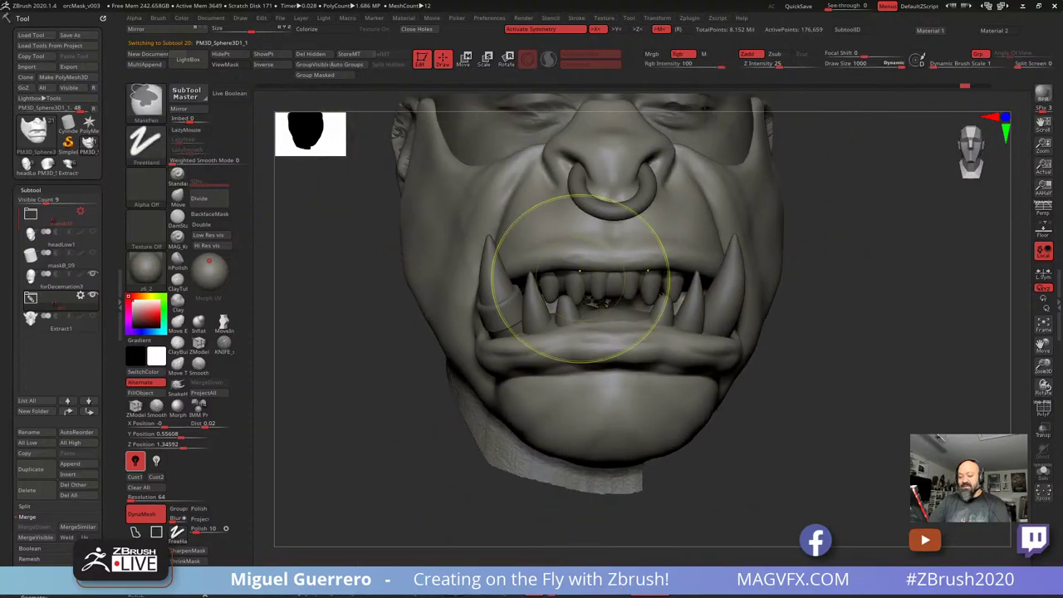
Show the mask in a reddish-brown material, put away the browser window and return to a straight front view
{"action": "left_click_drag", "start_coordinate": [374, 329], "coordinate": [392, 376], "text": "alt"}
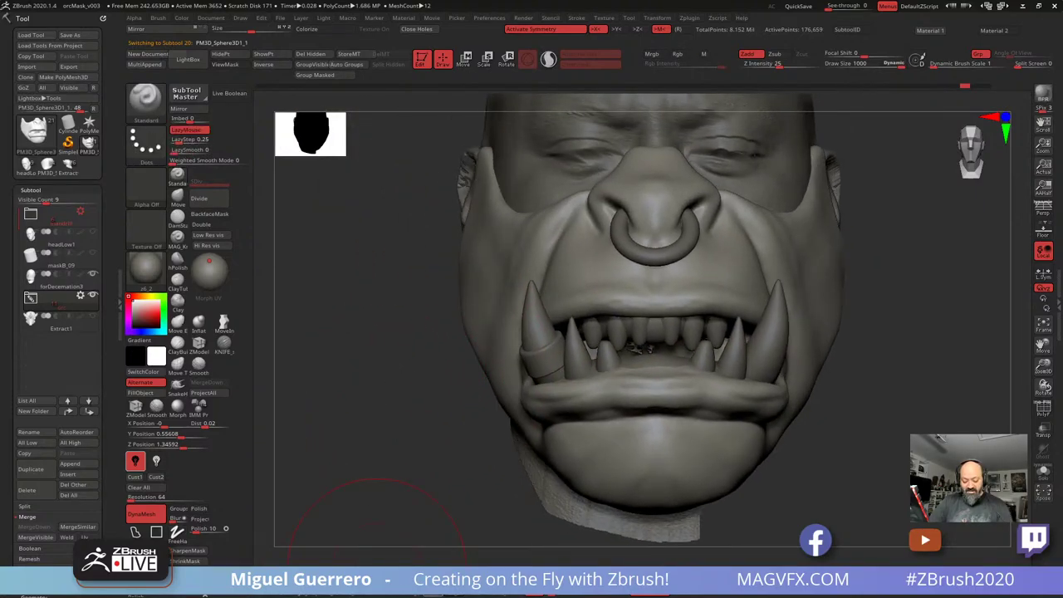
{"action": "left_click", "coordinate": [433, 593]}
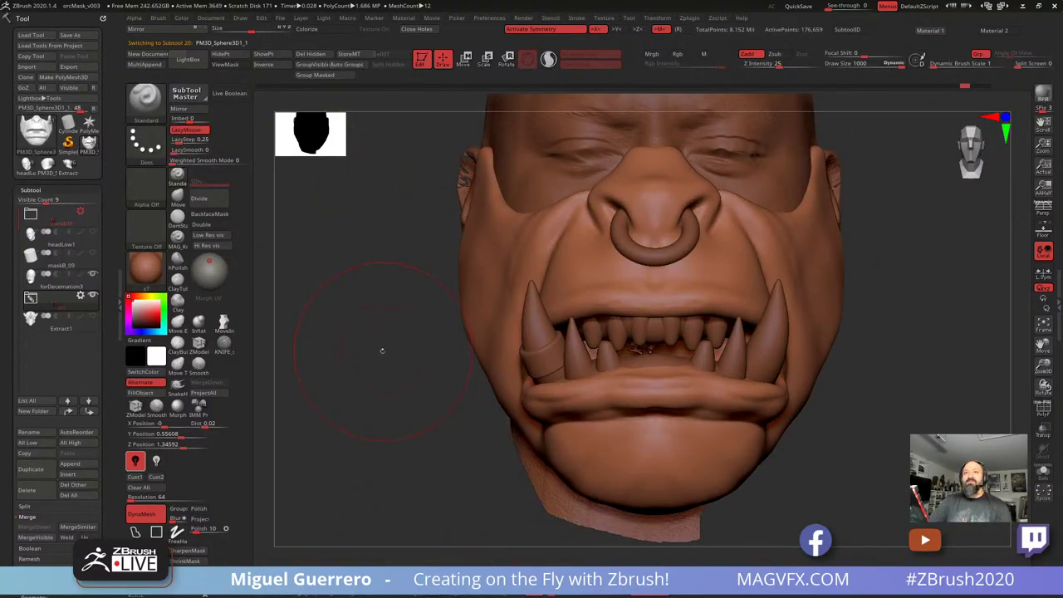
{"action": "left_click_drag", "start_coordinate": [382, 351], "coordinate": [395, 349]}
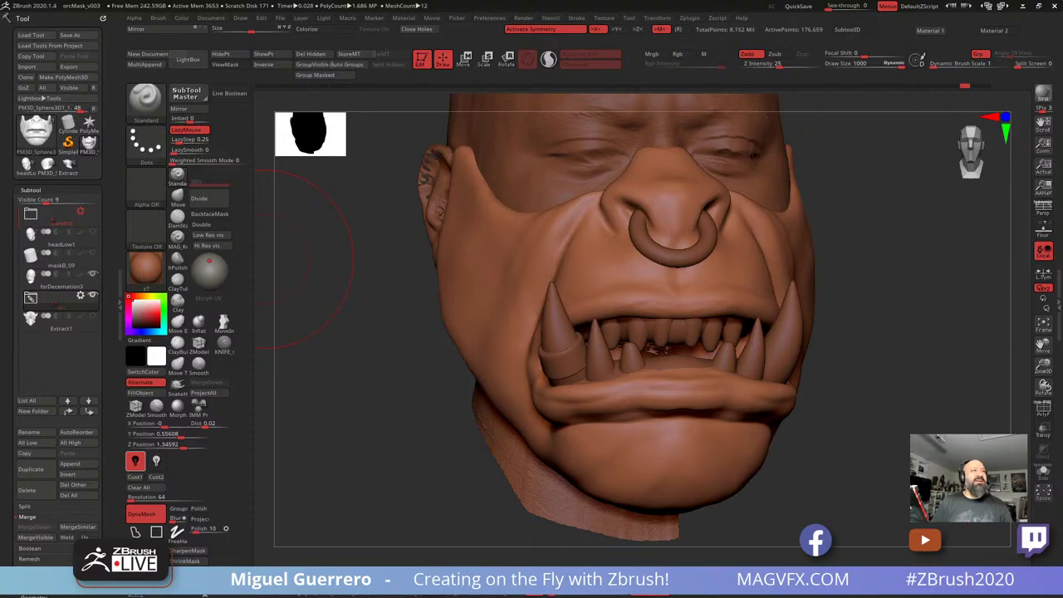
{"action": "left_click_drag", "start_coordinate": [0, 0], "coordinate": [786, 63]}
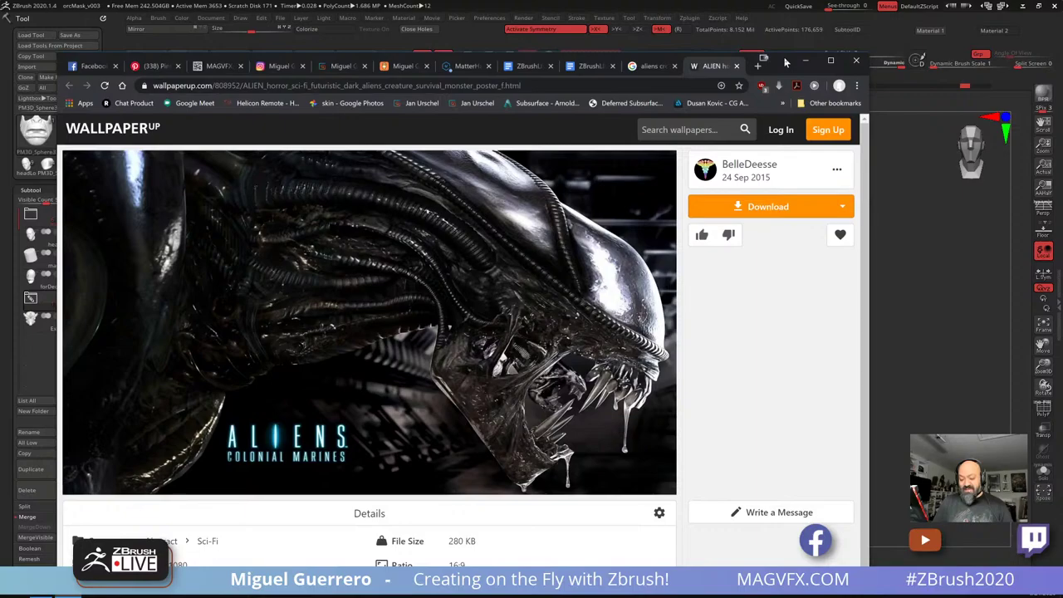
{"action": "left_click", "coordinate": [805, 60]}
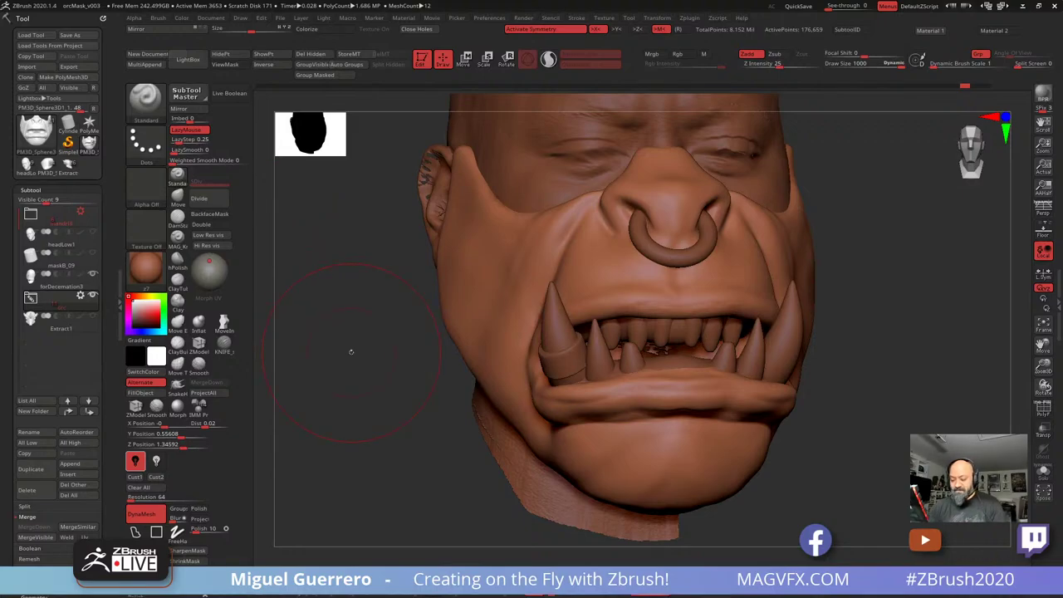
{"action": "left_click_drag", "start_coordinate": [349, 357], "coordinate": [357, 360], "text": "shift"}
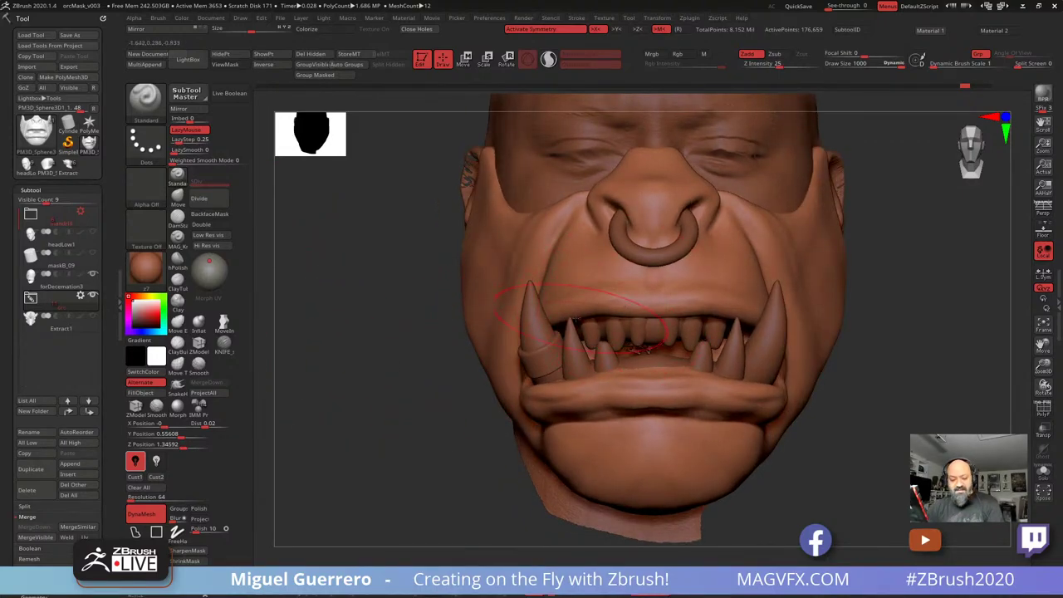
Choose the Move brush and mask the orc's lower lip, jaw and chin, leaving the upper lip, cheeks and nose free
{"action": "left_click", "coordinate": [178, 196]}
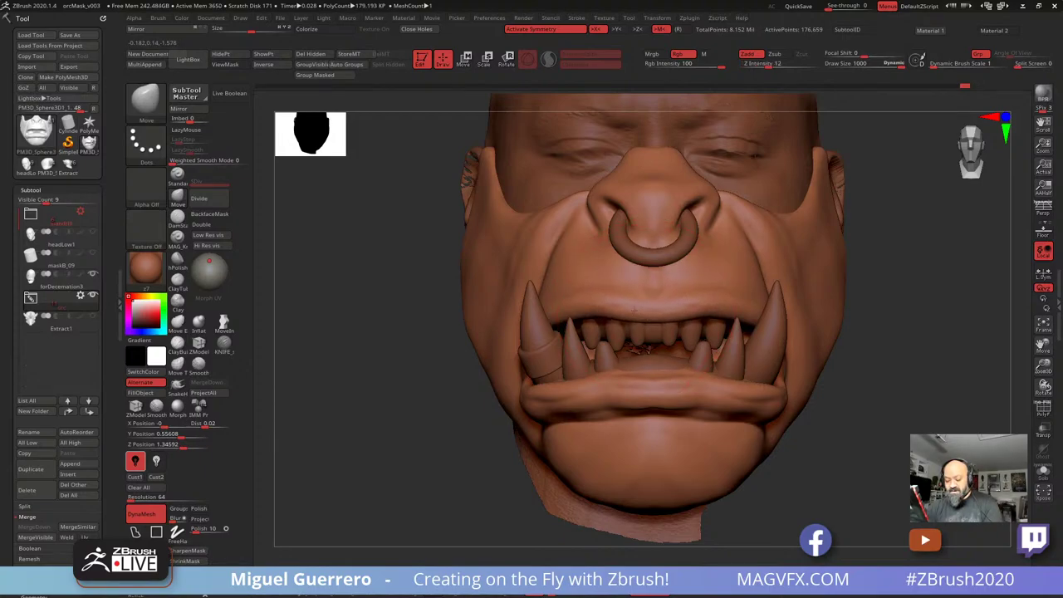
{"action": "key", "text": "ctrl"}
{"action": "mouse_move", "coordinate": [472, 425]}
{"action": "left_mouse_down", "text": "ctrl"}
{"action": "mouse_move", "coordinate": [512, 374]}
{"action": "mouse_move", "coordinate": [674, 344]}
{"action": "mouse_move", "coordinate": [832, 342]}
{"action": "left_mouse_up", "text": "ctrl"}
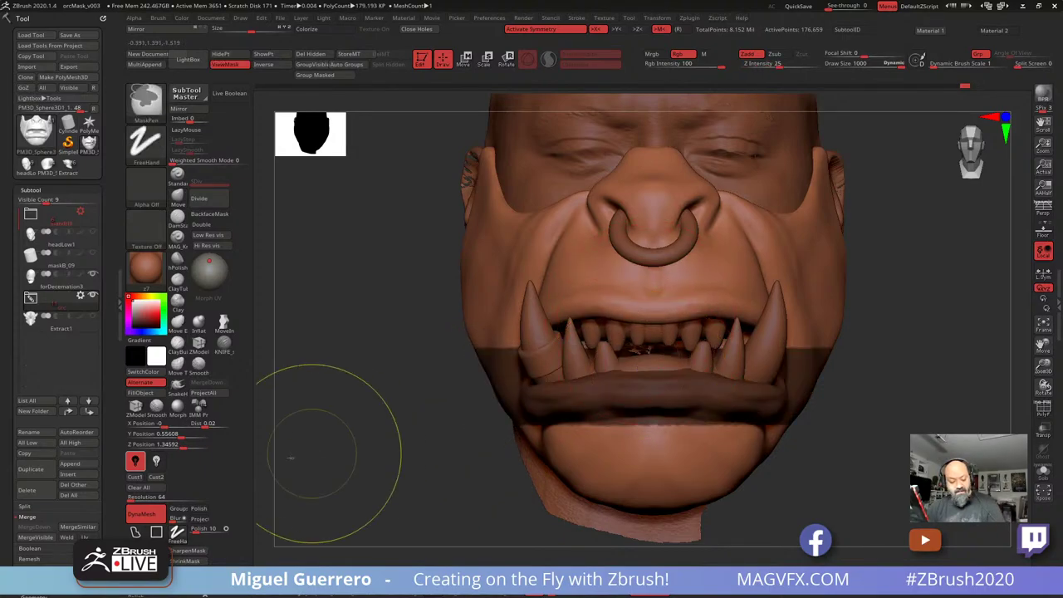
{"action": "left_click", "coordinate": [136, 533], "text": "ctrl"}
{"action": "mouse_move", "coordinate": [461, 441]}
{"action": "left_mouse_down", "text": "ctrl"}
{"action": "mouse_move", "coordinate": [468, 397]}
{"action": "mouse_move", "coordinate": [709, 347]}
{"action": "mouse_move", "coordinate": [619, 566]}
{"action": "left_mouse_up", "text": "ctrl"}
{"action": "left_click_drag", "start_coordinate": [532, 531], "coordinate": [462, 440], "text": "ctrl"}
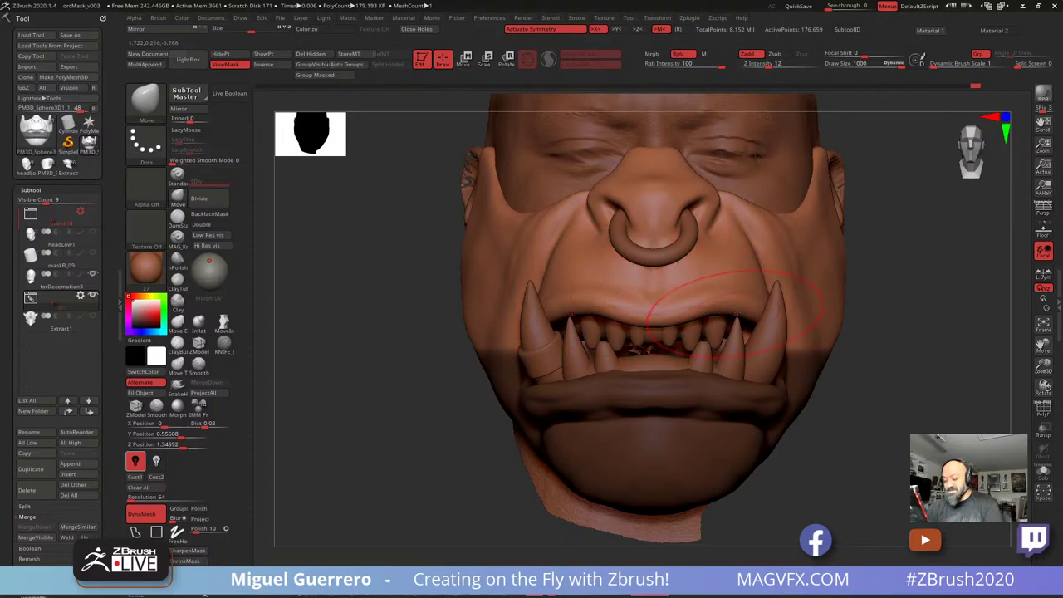
Pull the unmasked upper lip upward beside the tusks with the Move brush, arching it into a snarl
{"action": "left_click_drag", "start_coordinate": [901, 332], "coordinate": [739, 322]}
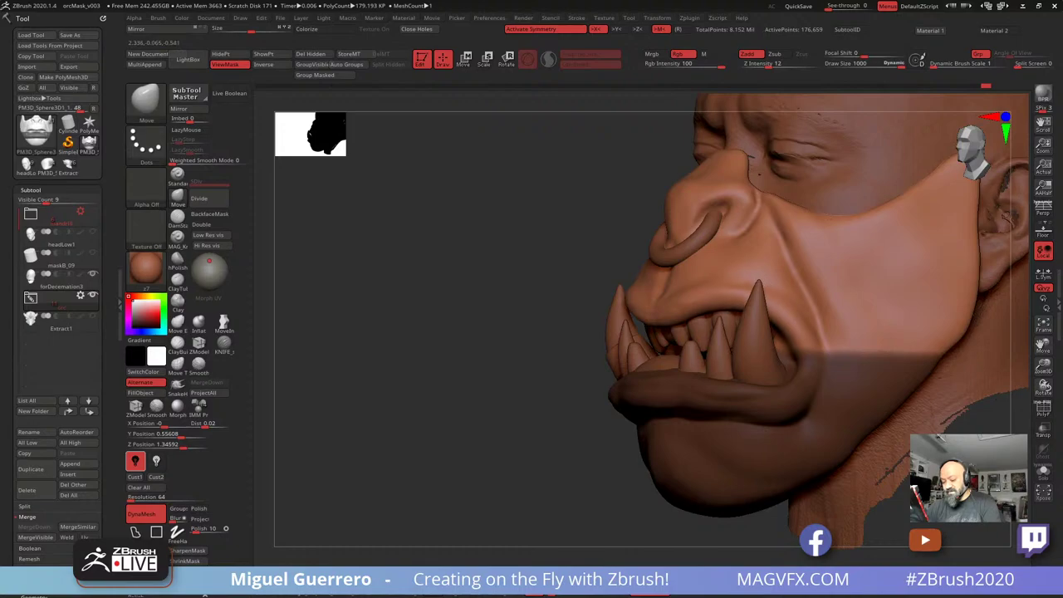
{"action": "left_click_drag", "start_coordinate": [564, 321], "coordinate": [581, 309]}
{"action": "left_click_drag", "start_coordinate": [324, 320], "coordinate": [421, 330]}
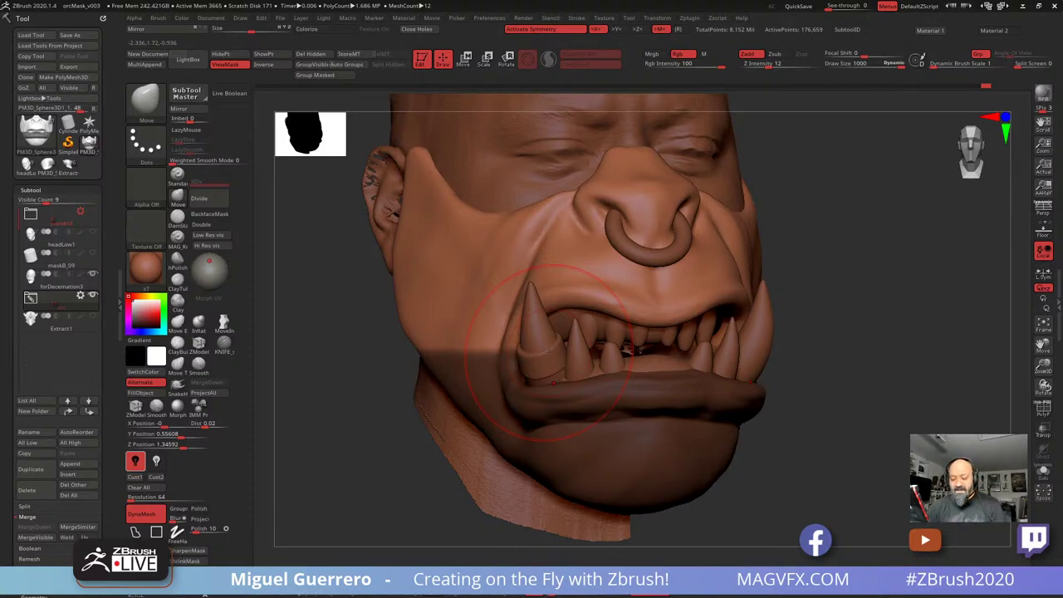
{"action": "left_click_drag", "start_coordinate": [353, 369], "coordinate": [387, 346], "text": "alt"}
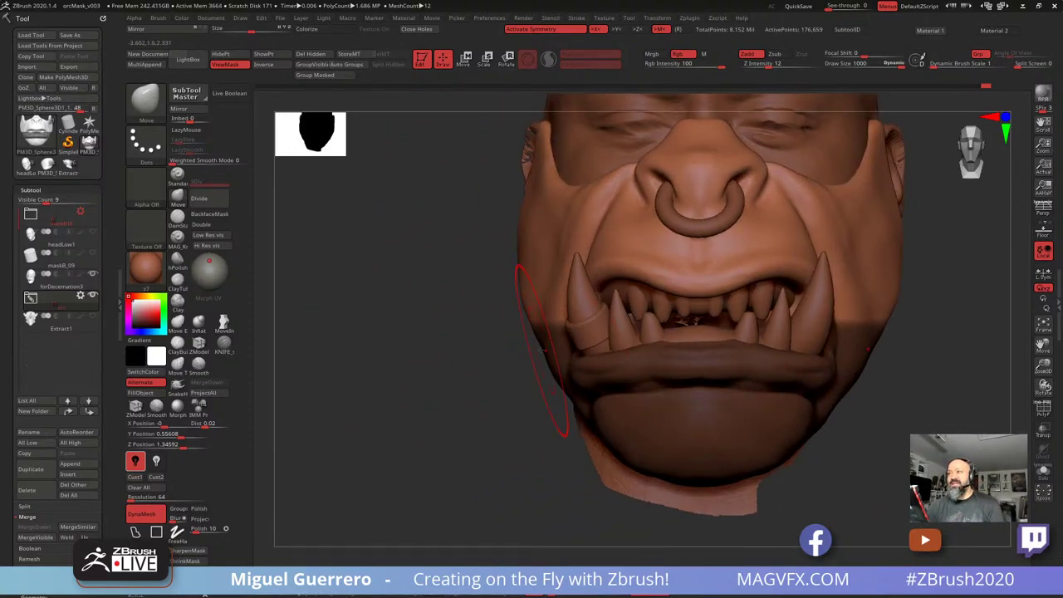
{"action": "left_click_drag", "start_coordinate": [473, 357], "coordinate": [410, 347], "text": "alt"}
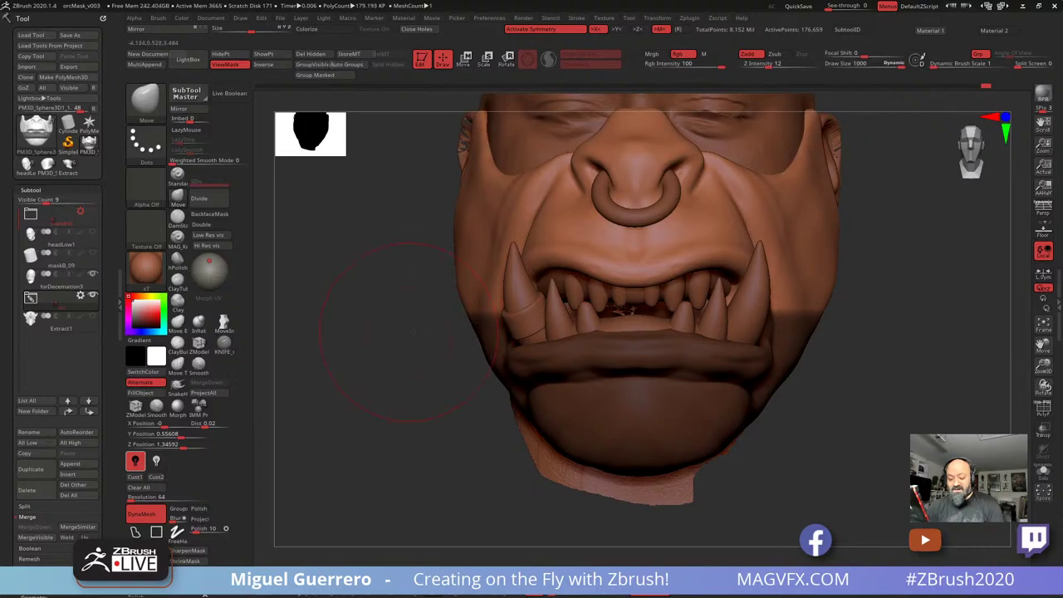
{"action": "left_click_drag", "start_coordinate": [619, 309], "coordinate": [497, 309]}
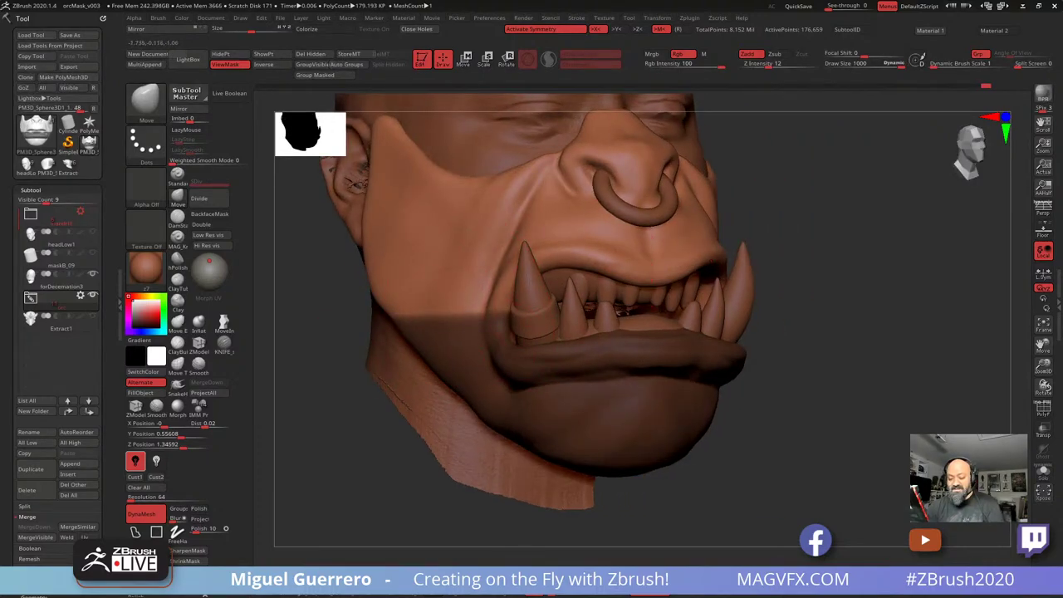
{"action": "right_click_drag", "start_coordinate": [639, 276], "coordinate": [490, 275]}
{"action": "left_click_drag", "start_coordinate": [661, 281], "coordinate": [661, 274]}
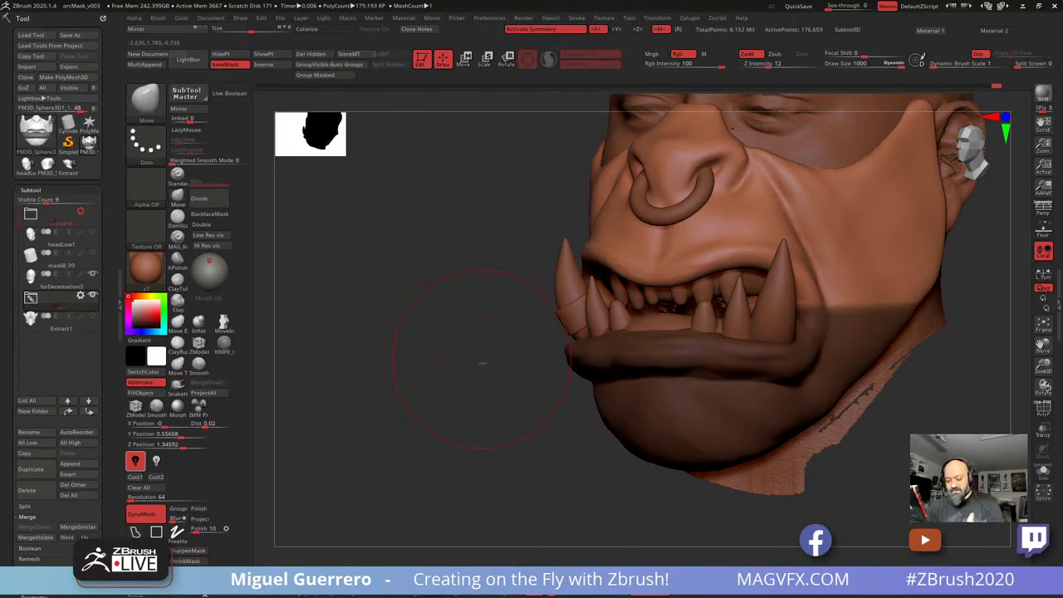
Invert the mask to free the lower jaw and push the middle of the lower lip upward with the Move brush
{"action": "left_click_drag", "start_coordinate": [474, 357], "coordinate": [552, 347], "text": "shift"}
{"action": "mouse_move", "coordinate": [626, 339]}
{"action": "left_mouse_down"}
{"action": "mouse_move", "coordinate": [628, 331]}
{"action": "mouse_move", "coordinate": [646, 343]}
{"action": "left_mouse_up"}
{"action": "left_click_drag", "start_coordinate": [563, 360], "coordinate": [560, 369]}
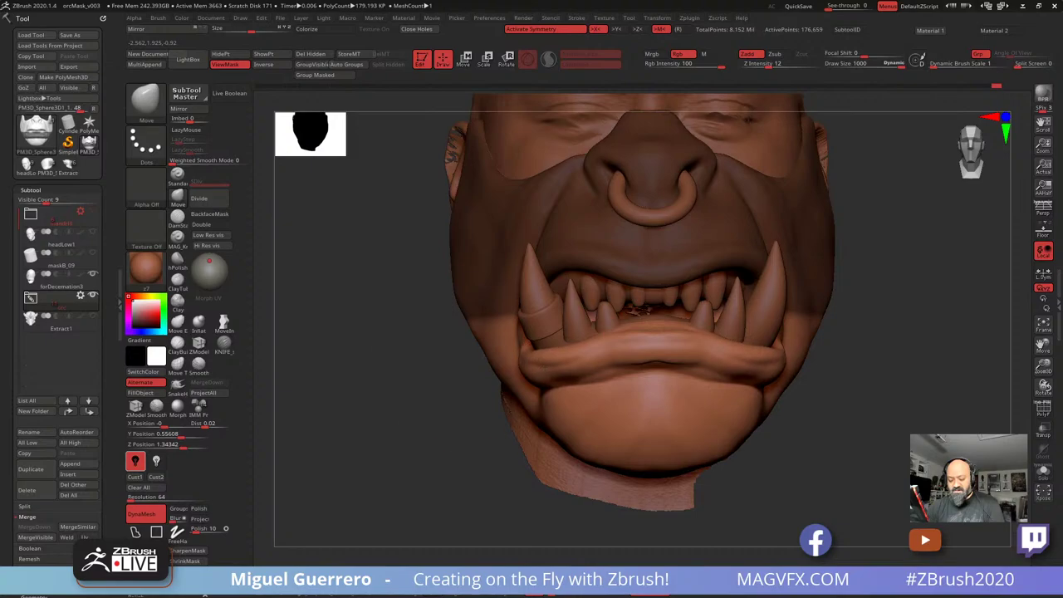
{"action": "mouse_move", "coordinate": [452, 391]}
{"action": "left_mouse_down"}
{"action": "mouse_move", "coordinate": [552, 389]}
{"action": "mouse_move", "coordinate": [512, 389]}
{"action": "mouse_move", "coordinate": [543, 382]}
{"action": "left_mouse_up"}
Nudge the corners of the orc's lower lip beside the large tusks slightly inward with the Move brush
{"action": "left_click_drag", "start_coordinate": [799, 453], "coordinate": [644, 451]}
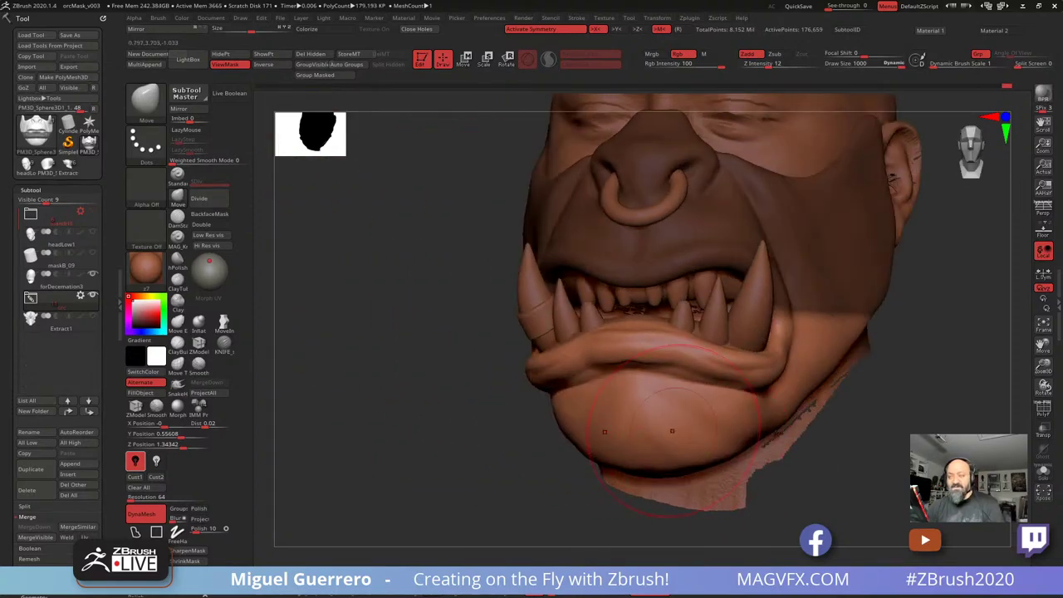
{"action": "left_click_drag", "start_coordinate": [499, 359], "coordinate": [411, 316]}
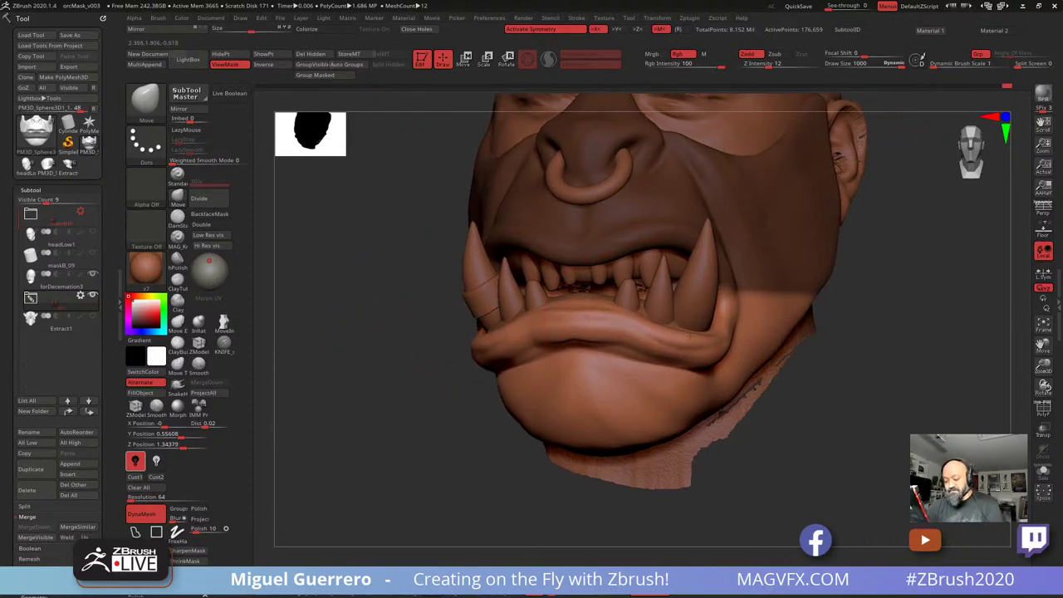
{"action": "left_click_drag", "start_coordinate": [838, 415], "coordinate": [756, 406]}
{"action": "left_click_drag", "start_coordinate": [734, 342], "coordinate": [728, 346]}
{"action": "mouse_move", "coordinate": [407, 338]}
{"action": "left_mouse_down"}
{"action": "mouse_move", "coordinate": [456, 362]}
{"action": "mouse_move", "coordinate": [444, 372]}
{"action": "left_mouse_up"}
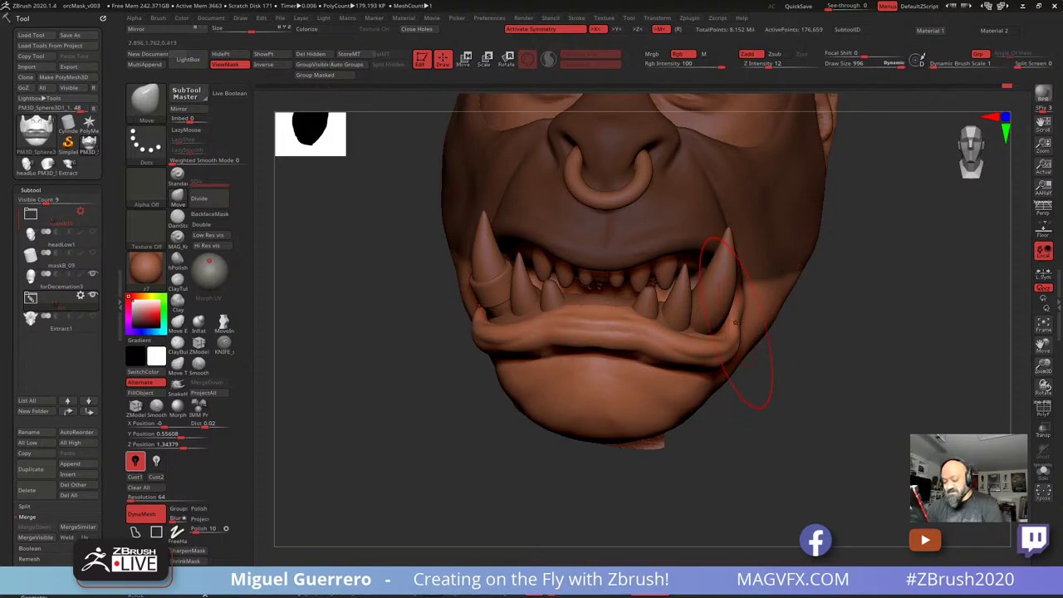
Reduce the Move brush's Draw Size to 699 and refine how the lower lip's corners wrap around the tusk bases
{"action": "left_click_drag", "start_coordinate": [822, 378], "coordinate": [801, 421]}
{"action": "key", "text": "space"}
{"action": "left_click", "coordinate": [721, 338]}
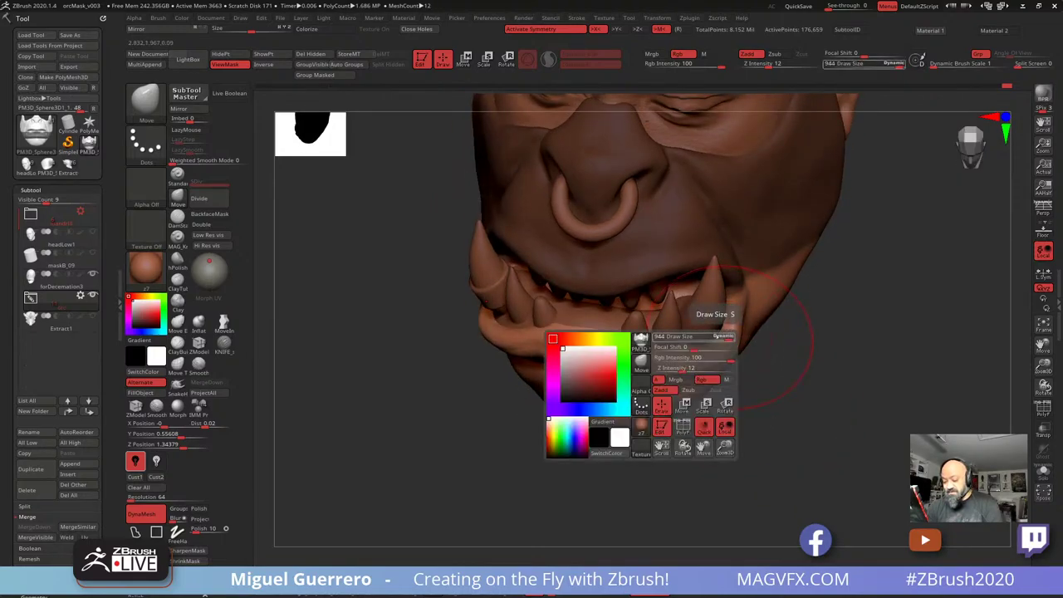
{"action": "key", "text": "space"}
{"action": "mouse_move", "coordinate": [731, 335]}
{"action": "left_mouse_down"}
{"action": "mouse_move", "coordinate": [713, 335]}
{"action": "mouse_move", "coordinate": [736, 327]}
{"action": "left_mouse_up"}
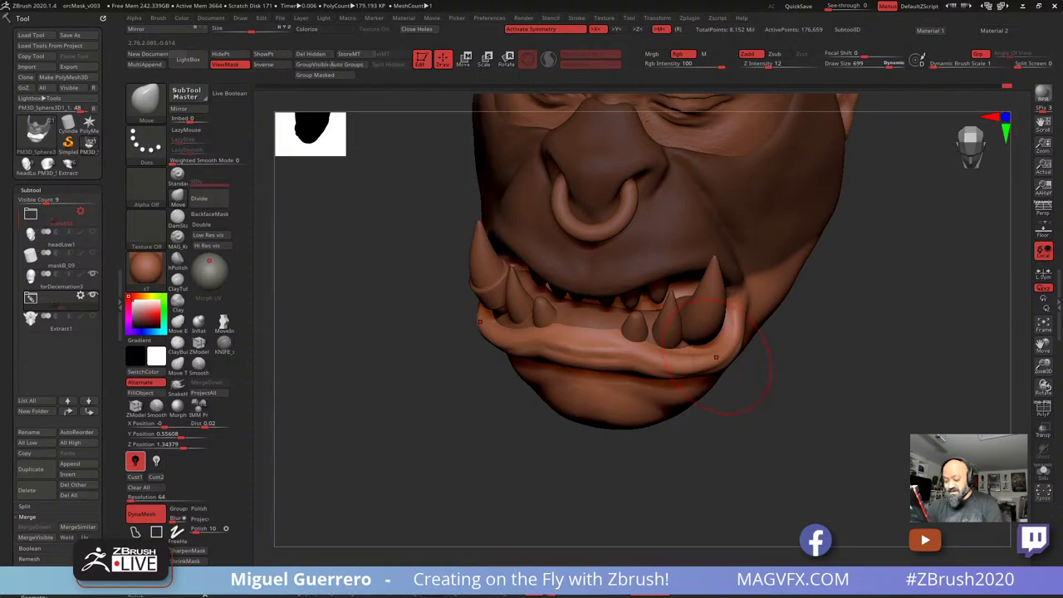
{"action": "left_click_drag", "start_coordinate": [739, 427], "coordinate": [602, 434]}
{"action": "mouse_move", "coordinate": [349, 436]}
{"action": "left_mouse_down"}
{"action": "mouse_move", "coordinate": [461, 420]}
{"action": "mouse_move", "coordinate": [453, 419]}
{"action": "left_mouse_up"}
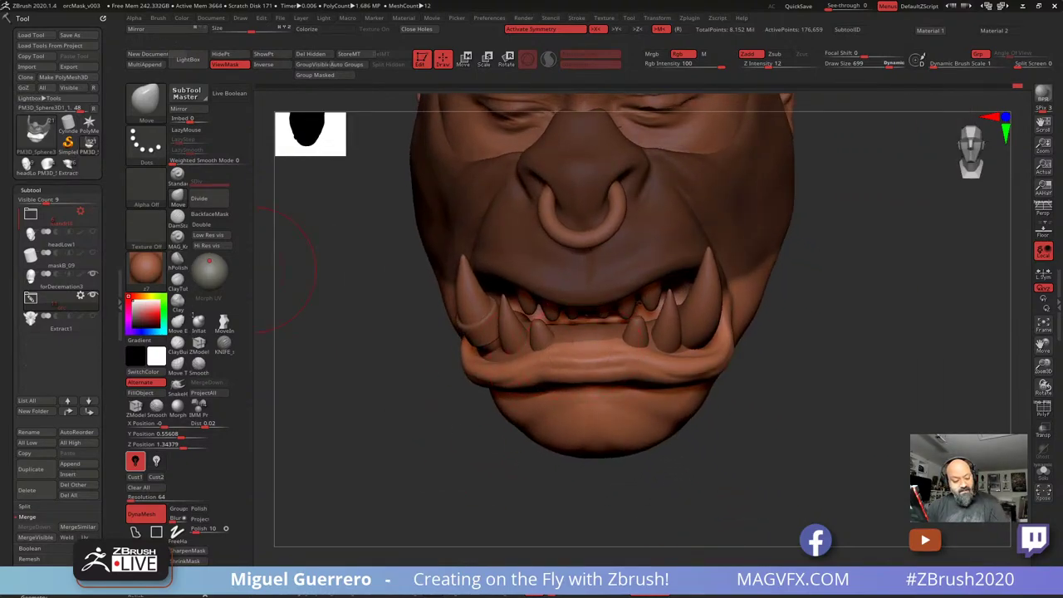
Choose the KNIFE brush, set Draw Size to 229 and carve the gum along the inner edge of the lower lip
{"action": "left_click", "coordinate": [223, 344]}
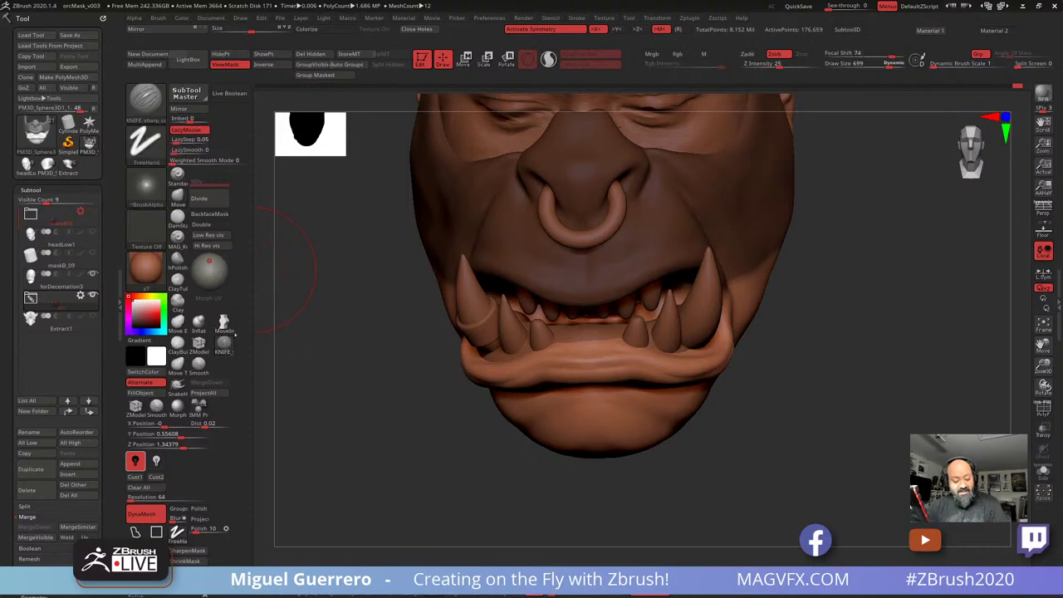
{"action": "mouse_move", "coordinate": [386, 334]}
{"action": "left_mouse_down"}
{"action": "mouse_move", "coordinate": [374, 341]}
{"action": "mouse_move", "coordinate": [454, 363]}
{"action": "mouse_move", "coordinate": [484, 359]}
{"action": "left_mouse_up"}
{"action": "key", "text": "space"}
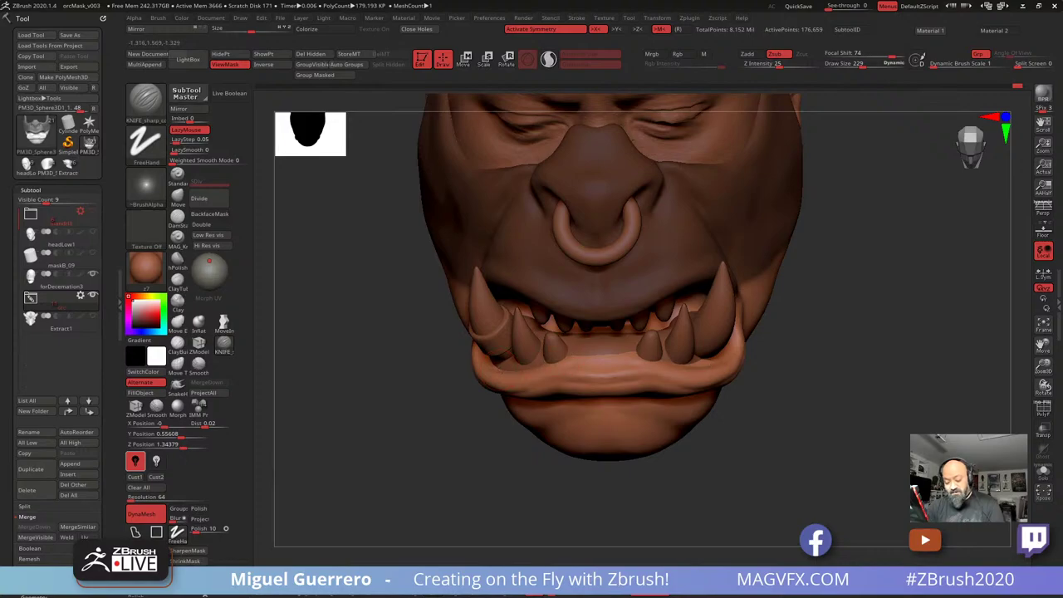
{"action": "left_click_drag", "start_coordinate": [563, 357], "coordinate": [641, 357]}
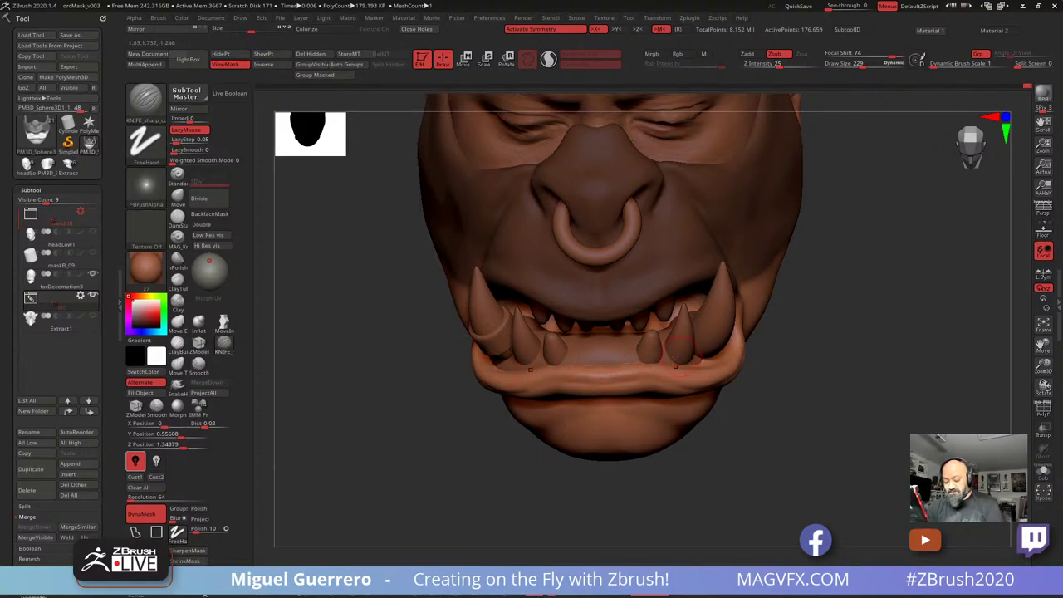
{"action": "left_click_drag", "start_coordinate": [762, 413], "coordinate": [722, 401]}
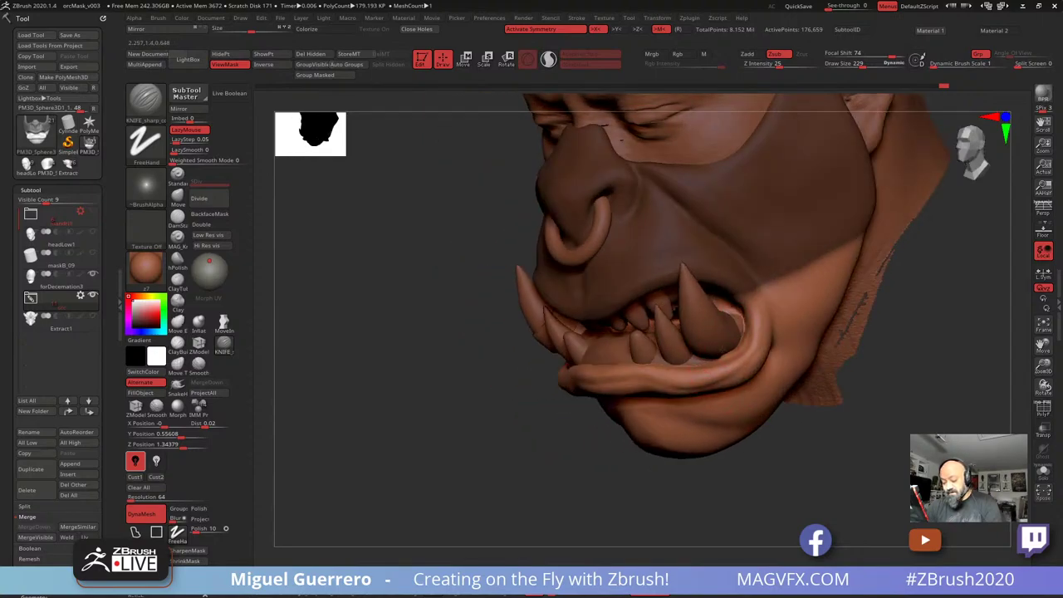
{"action": "left_click_drag", "start_coordinate": [419, 404], "coordinate": [538, 378]}
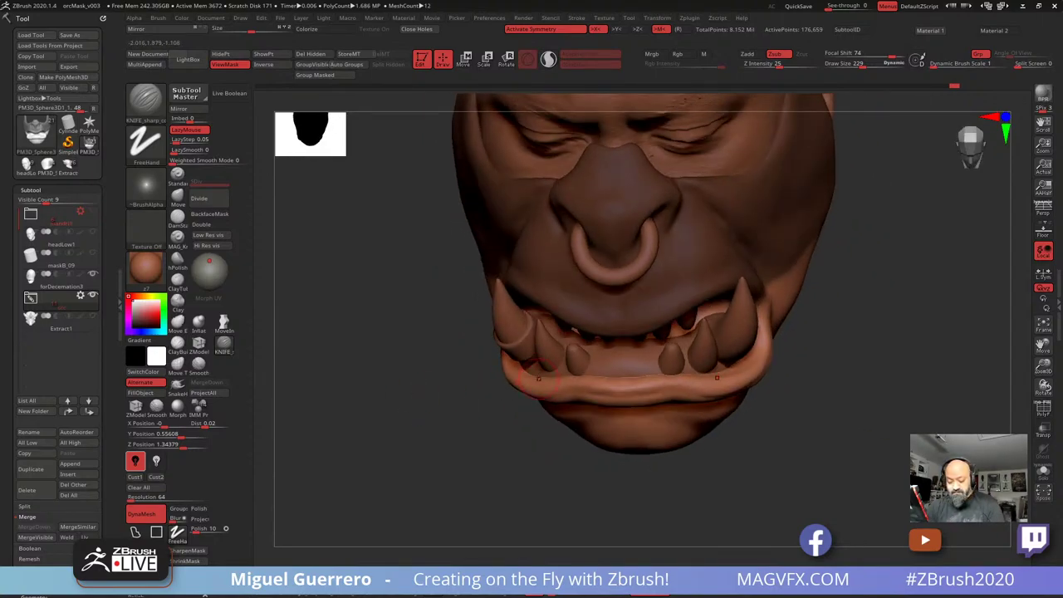
{"action": "left_click_drag", "start_coordinate": [413, 419], "coordinate": [435, 349]}
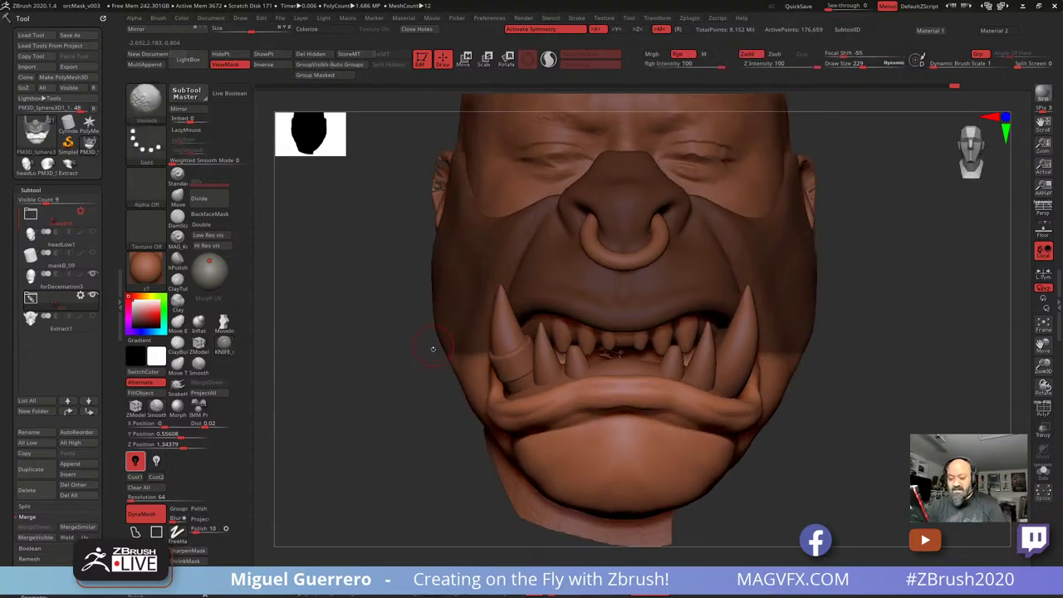
Hide the detailed head forDecemation3 and show the simple head headLow1 behind the mask instead
{"action": "right_click_drag", "start_coordinate": [434, 349], "coordinate": [382, 311], "text": "ctrl"}
{"action": "left_click_drag", "start_coordinate": [482, 357], "coordinate": [440, 316]}
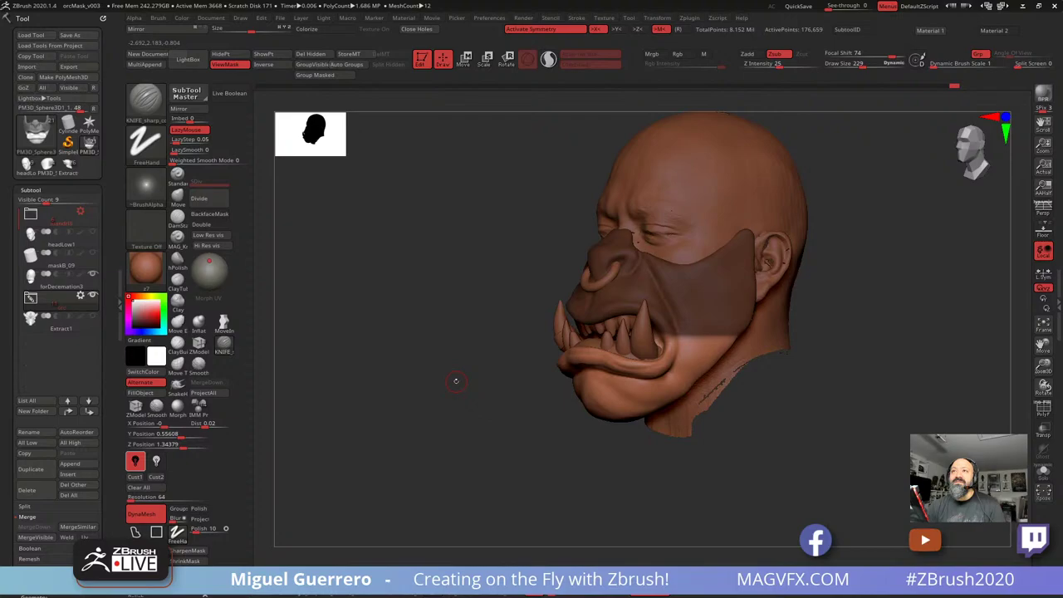
{"action": "mouse_move", "coordinate": [456, 380]}
{"action": "left_mouse_down"}
{"action": "mouse_move", "coordinate": [482, 390]}
{"action": "mouse_move", "coordinate": [462, 382]}
{"action": "left_mouse_up"}
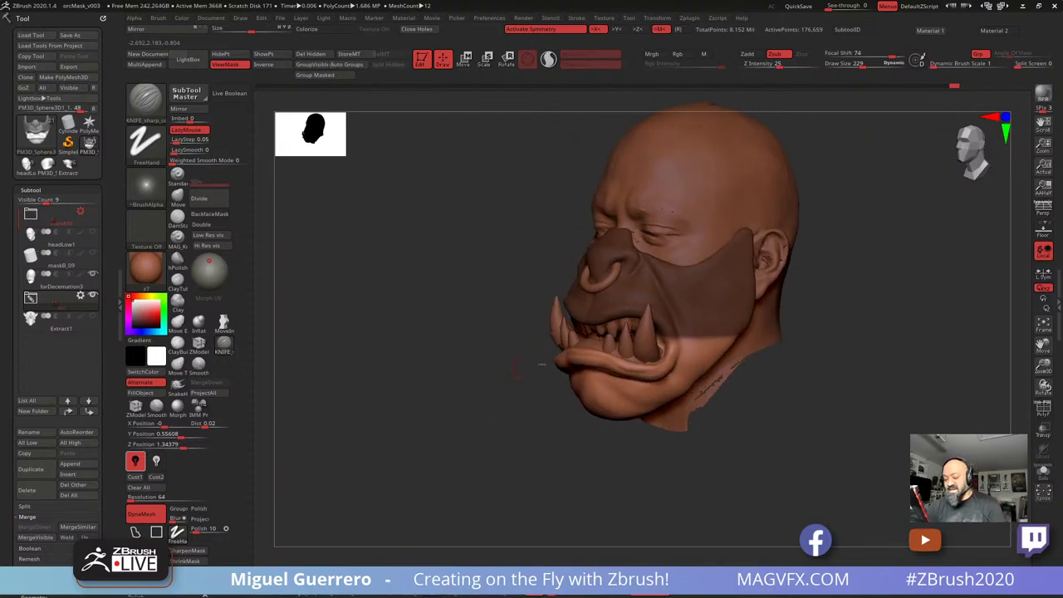
{"action": "right_click_drag", "start_coordinate": [527, 363], "coordinate": [586, 436], "text": "ctrl"}
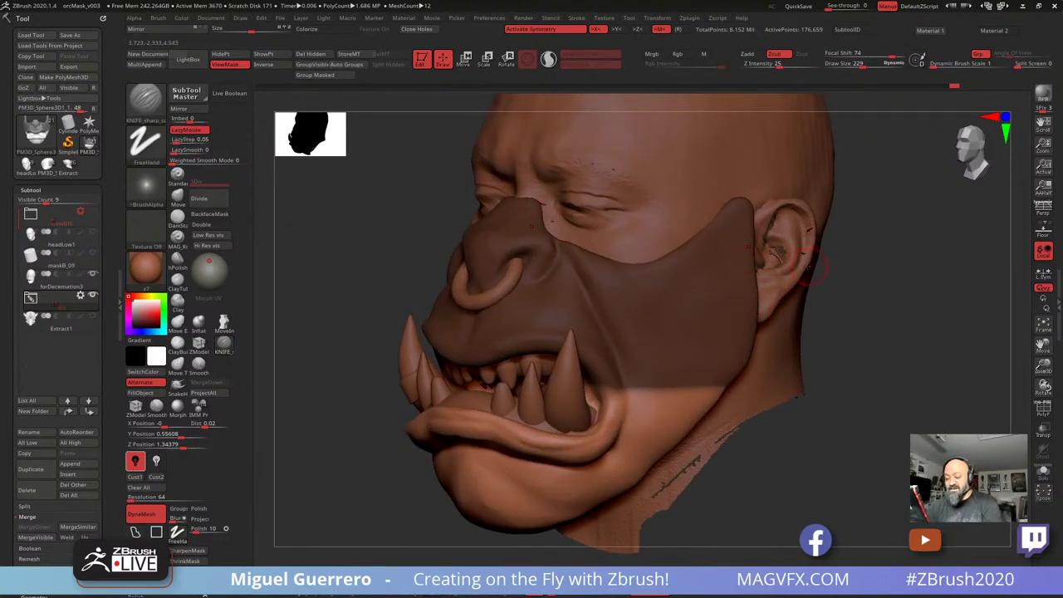
{"action": "mouse_move", "coordinate": [73, 314]}
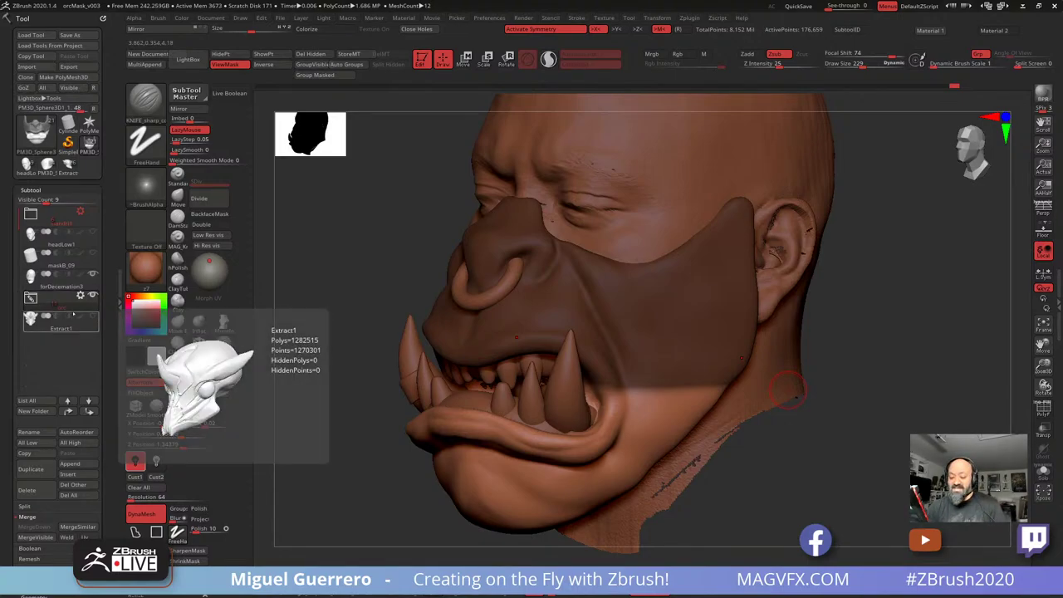
{"action": "left_click_drag", "start_coordinate": [368, 354], "coordinate": [440, 349]}
{"action": "left_click", "coordinate": [92, 233]}
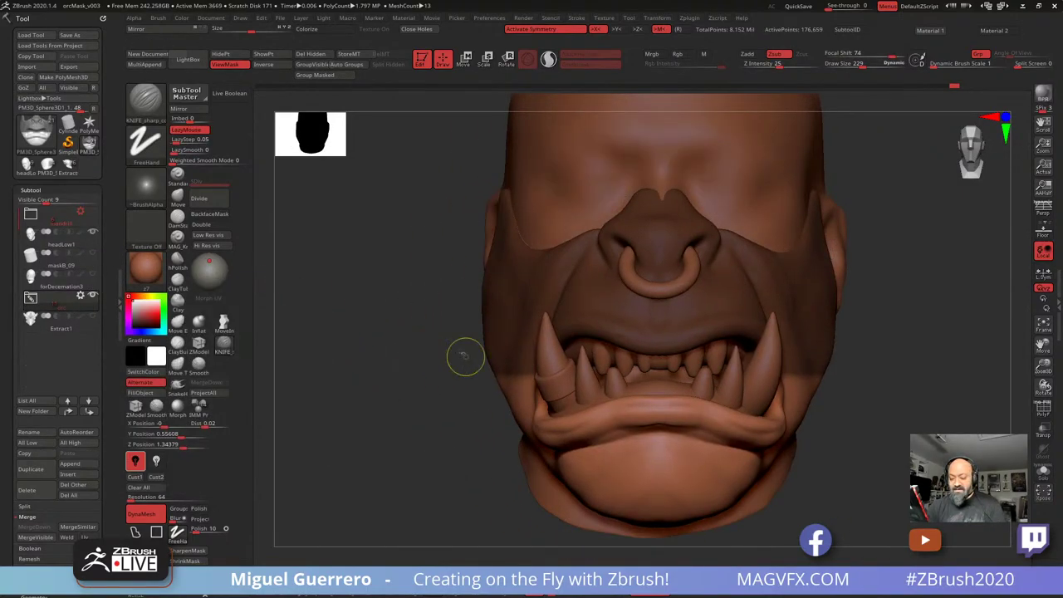
{"action": "left_click_drag", "start_coordinate": [463, 356], "coordinate": [406, 343]}
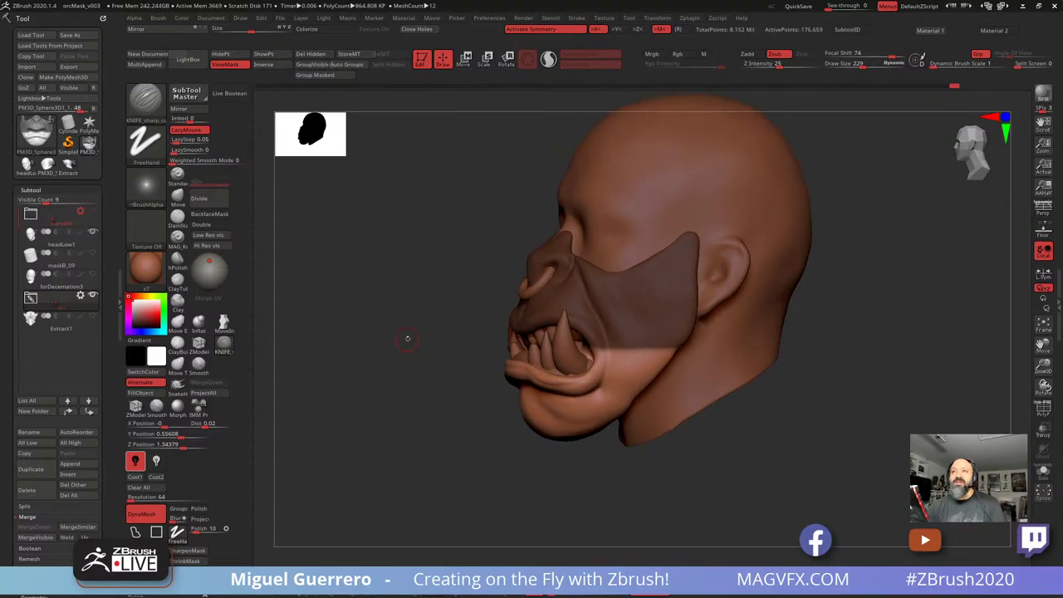
Clear the masking and adjust the mask's rear jaw edge with the Move brush at Draw Size 898
{"action": "left_click_drag", "start_coordinate": [422, 332], "coordinate": [456, 339]}
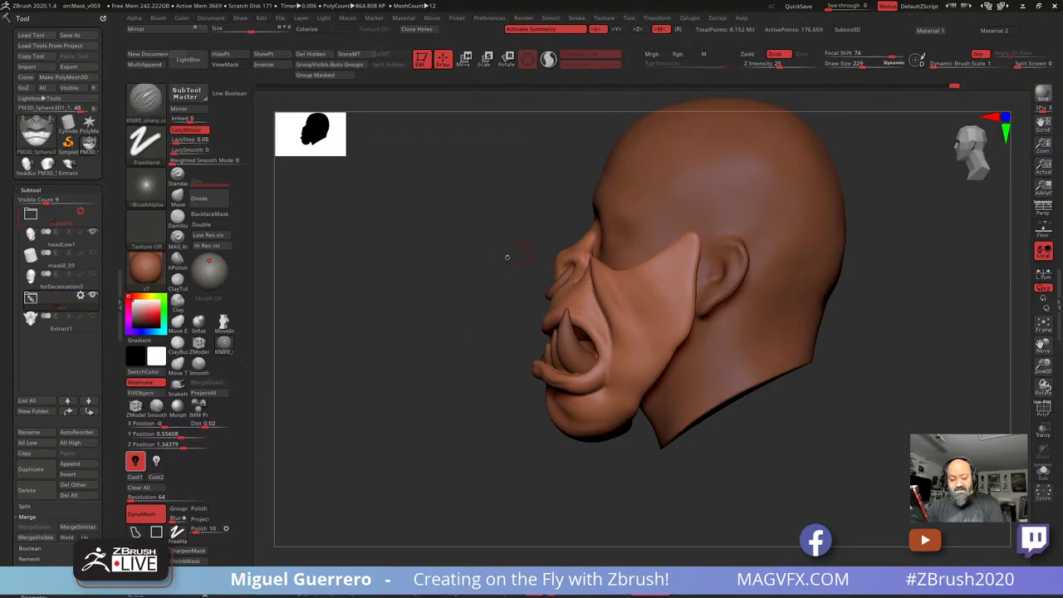
{"action": "key", "text": "space"}
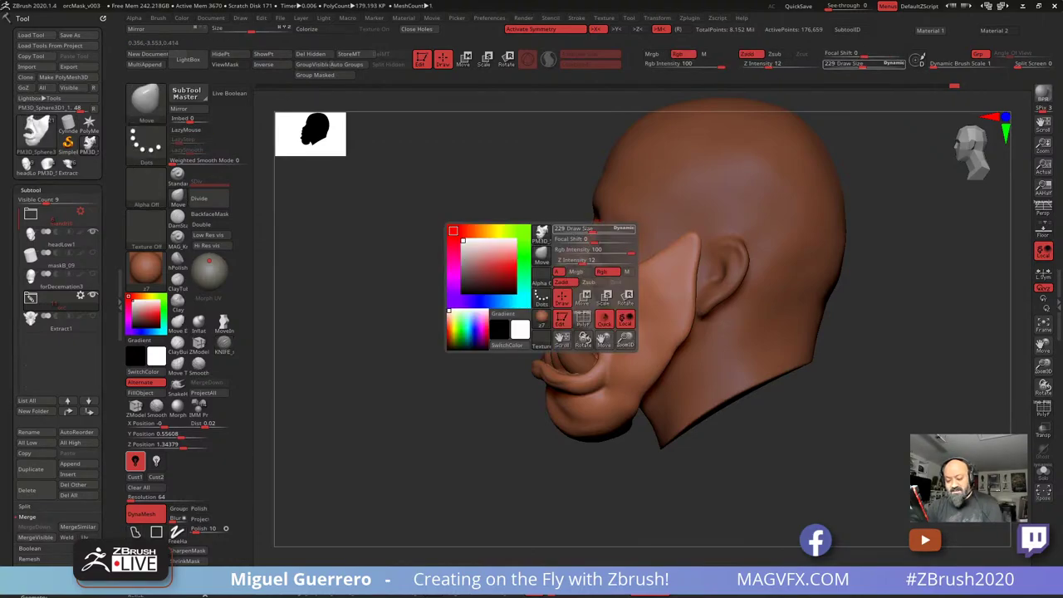
{"action": "left_click_drag", "start_coordinate": [593, 229], "coordinate": [626, 230]}
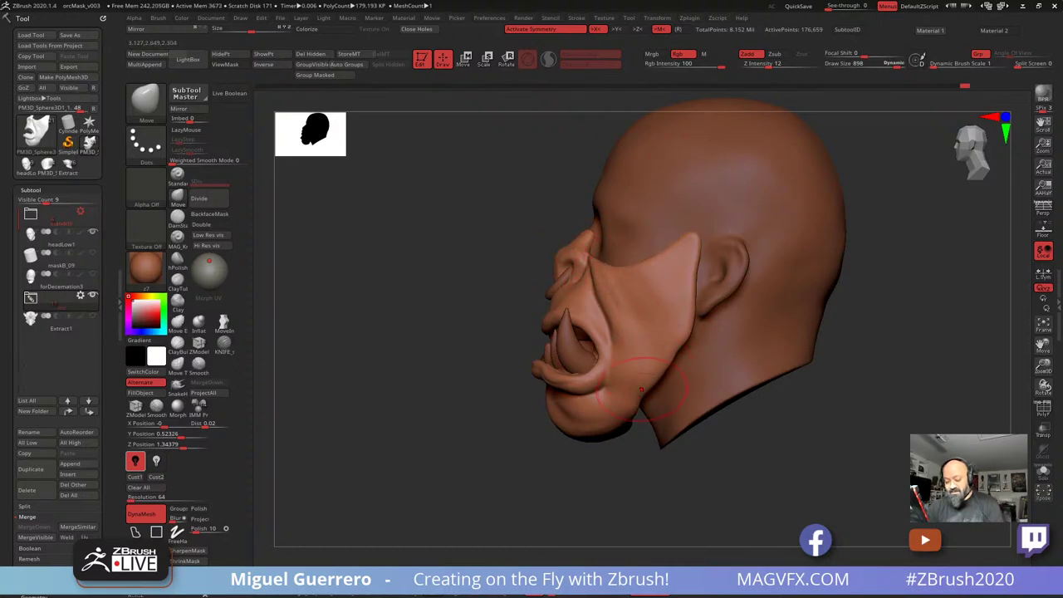
{"action": "mouse_move", "coordinate": [470, 327]}
{"action": "right_mouse_down", "text": "shift"}
{"action": "mouse_move", "coordinate": [531, 330]}
{"action": "mouse_move", "coordinate": [513, 322]}
{"action": "mouse_move", "coordinate": [527, 314]}
{"action": "right_mouse_up", "text": "shift"}
{"action": "right_click_drag", "start_coordinate": [527, 314], "coordinate": [522, 353], "text": "ctrl"}
{"action": "right_click_drag", "start_coordinate": [522, 352], "coordinate": [528, 368], "text": "alt"}
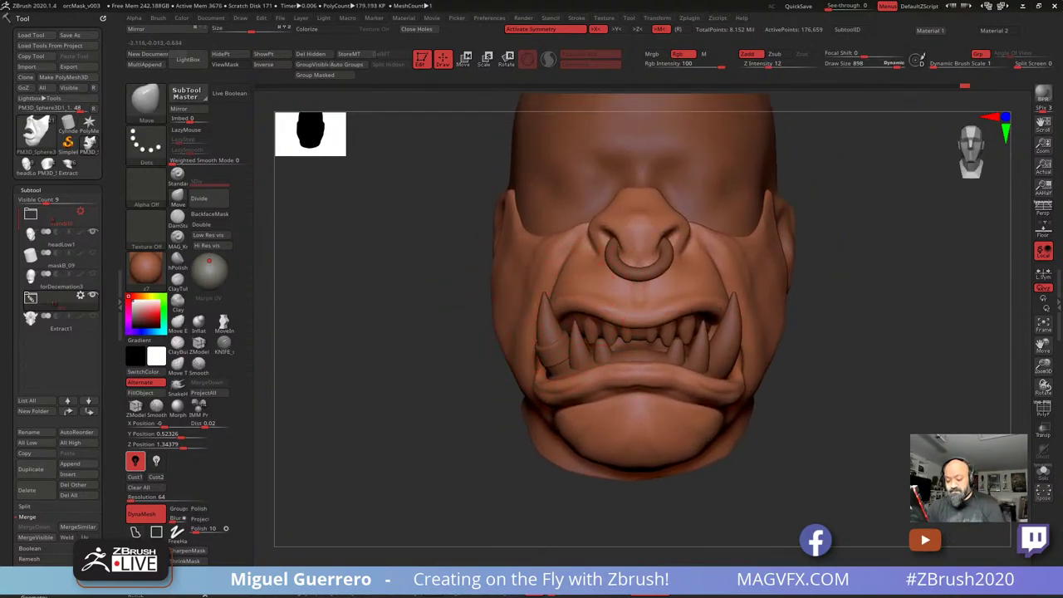
{"action": "left_click_drag", "start_coordinate": [486, 312], "coordinate": [432, 296]}
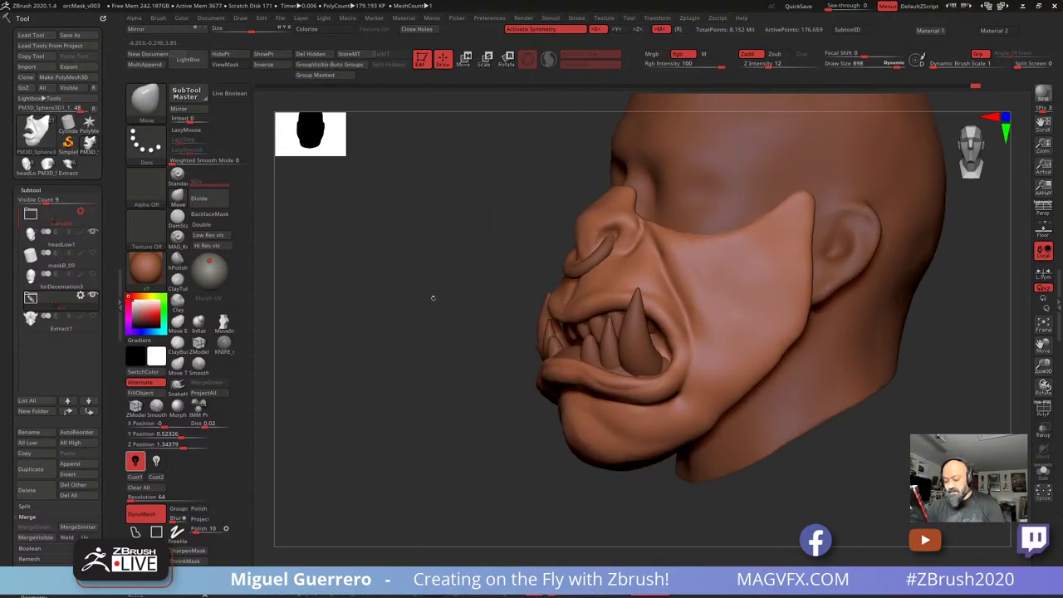
Turn on Transparency and Ghost and examine from the side how the mask's mouth sits over the teeth and head
{"action": "left_click", "coordinate": [1043, 432]}
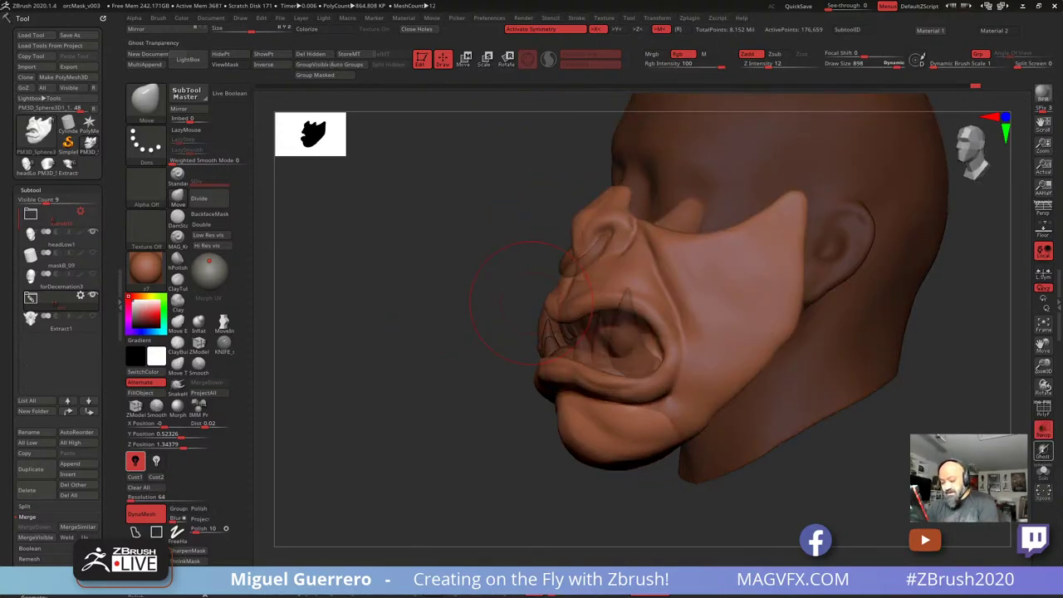
{"action": "left_click", "coordinate": [1043, 451]}
{"action": "left_click_drag", "start_coordinate": [523, 275], "coordinate": [471, 273]}
{"action": "mouse_move", "coordinate": [476, 253]}
{"action": "right_mouse_down", "text": "ctrl"}
{"action": "mouse_move", "coordinate": [498, 237]}
{"action": "mouse_move", "coordinate": [520, 242]}
{"action": "right_mouse_up", "text": "ctrl"}
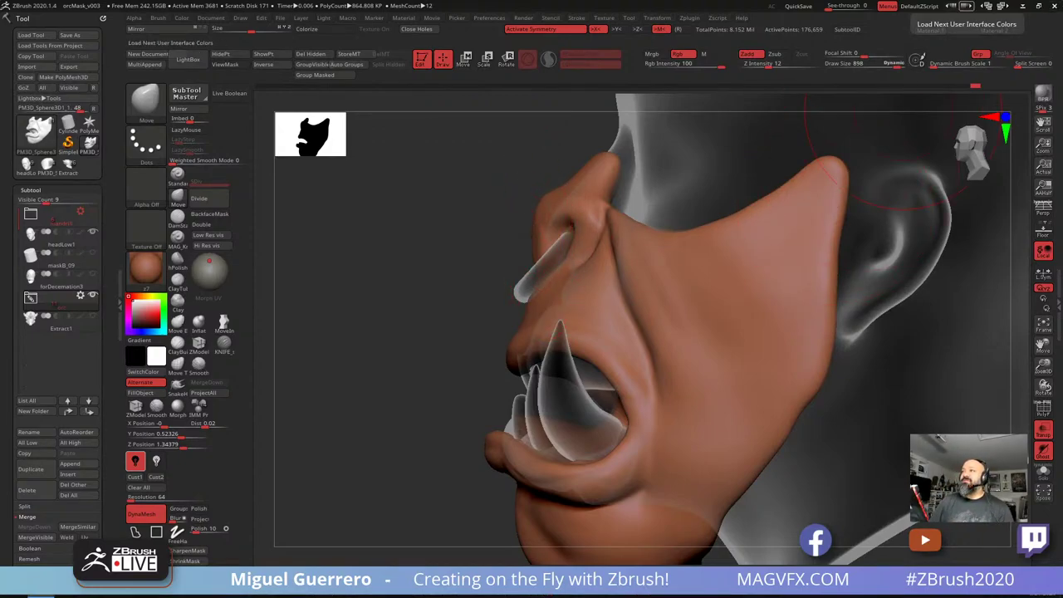
Look at the green-skinned orc reference painting, return to the sculpt and turn Transparency off
{"action": "mouse_move", "coordinate": [616, 0]}
{"action": "right_mouse_down"}
{"action": "mouse_move", "coordinate": [626, 58]}
{"action": "mouse_move", "coordinate": [608, 193]}
{"action": "right_mouse_up"}
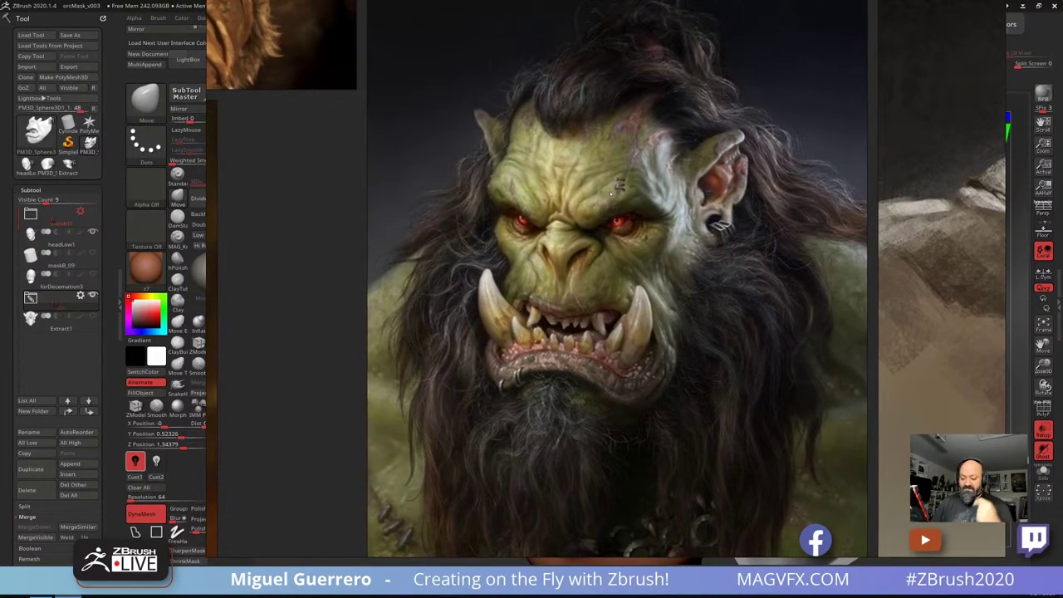
{"action": "key", "text": "alt+Tab"}
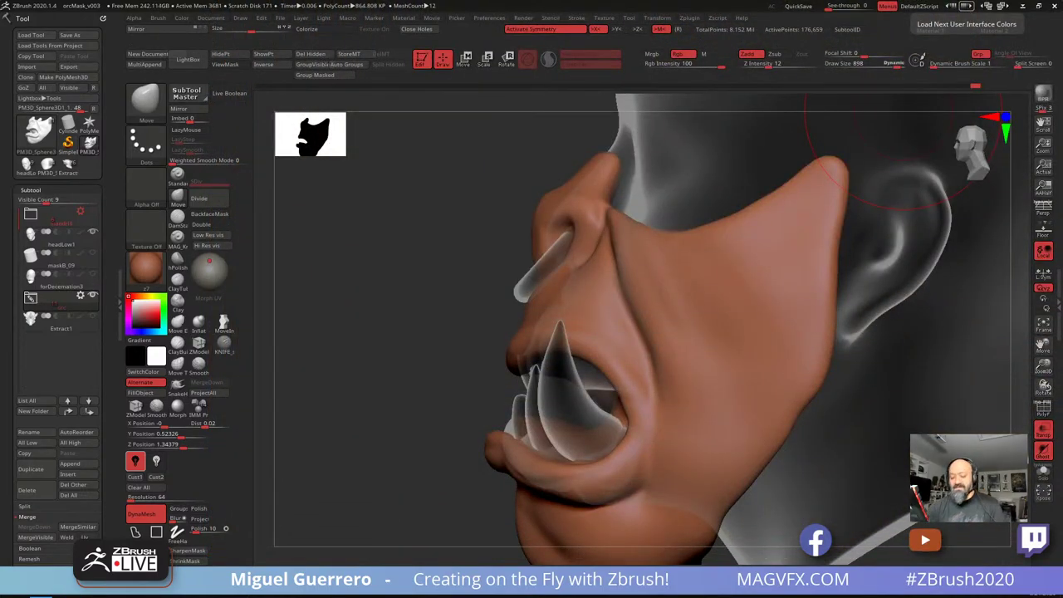
{"action": "left_click_drag", "start_coordinate": [328, 306], "coordinate": [435, 285]}
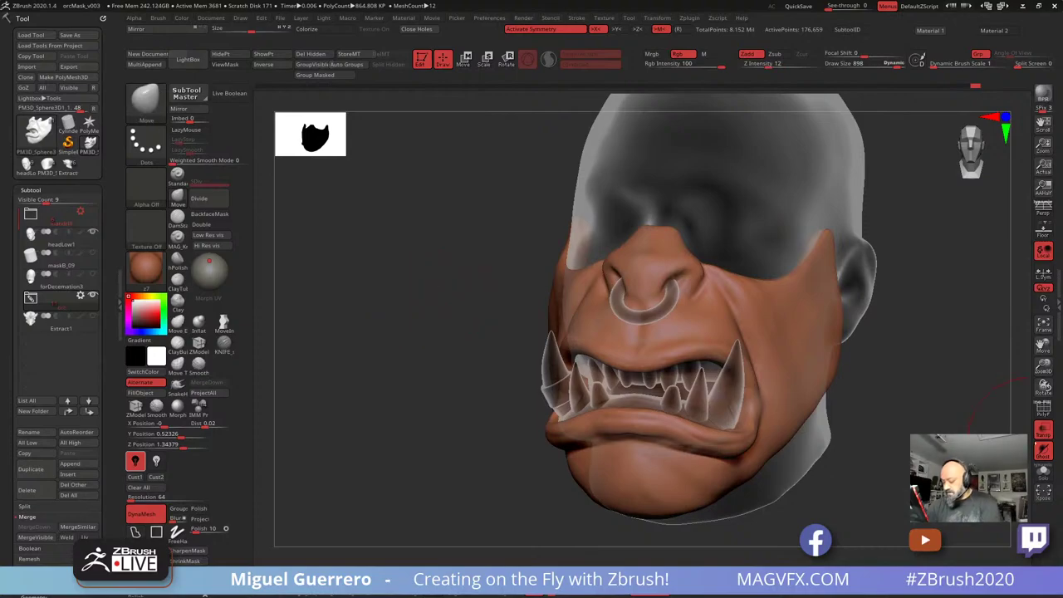
{"action": "left_click", "coordinate": [1041, 433]}
{"action": "left_click_drag", "start_coordinate": [378, 319], "coordinate": [431, 331]}
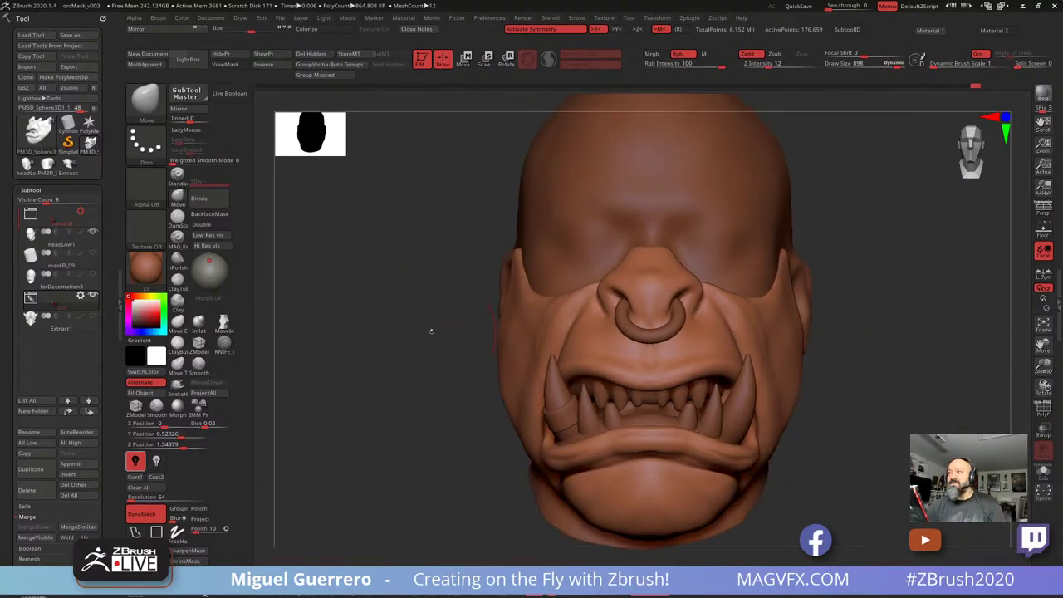
Select the nose ring, expand its subtool folder, hide the ring and make the face mask the active subtool again
{"action": "left_click", "coordinate": [626, 334], "text": "alt"}
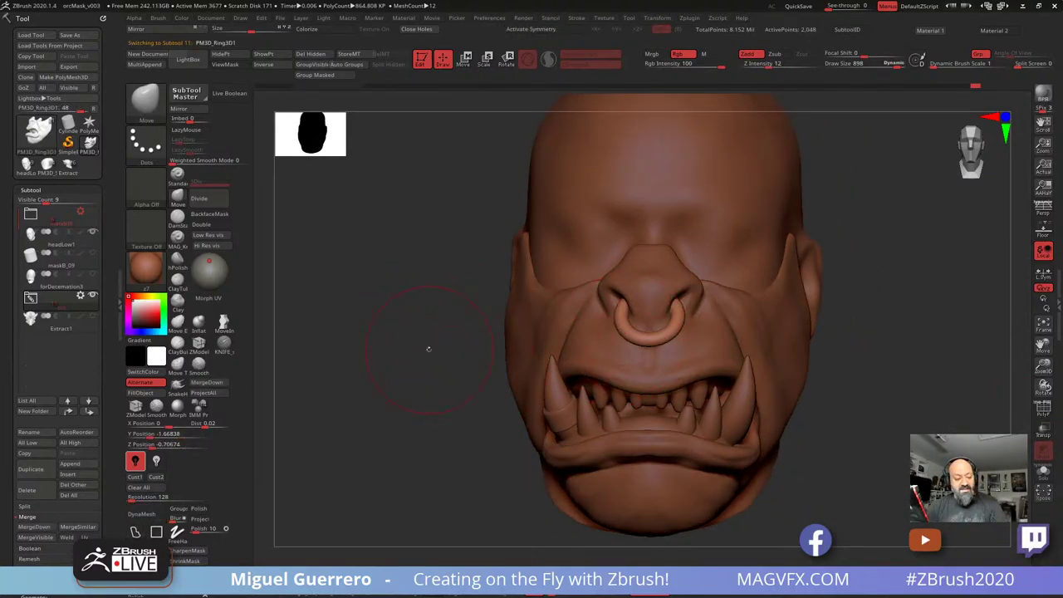
{"action": "left_click", "coordinate": [47, 303]}
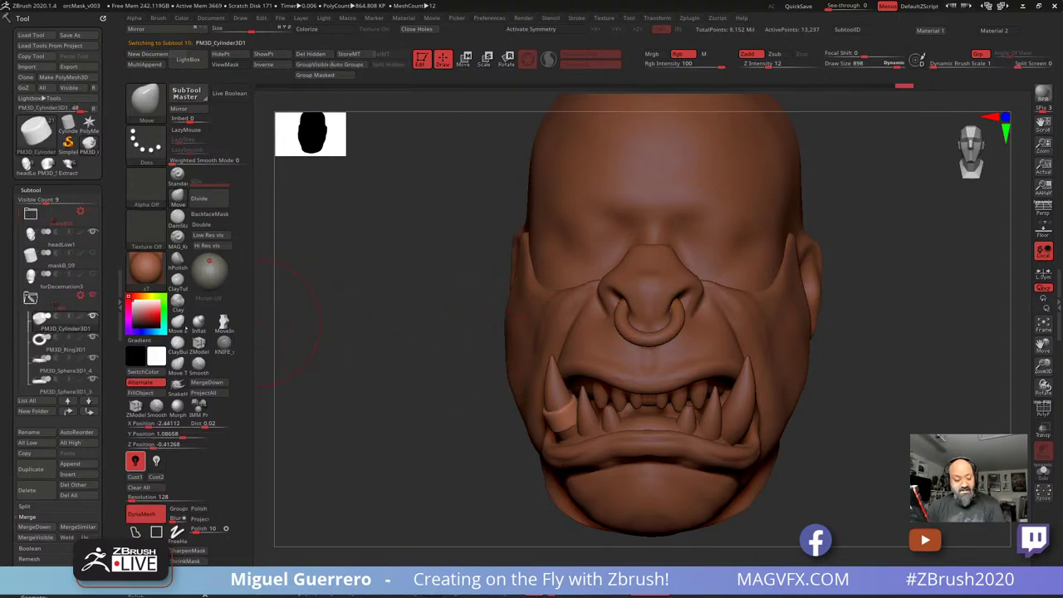
{"action": "left_click", "coordinate": [92, 337]}
{"action": "left_click_drag", "start_coordinate": [443, 370], "coordinate": [449, 349]}
{"action": "left_click", "coordinate": [579, 331], "text": "alt"}
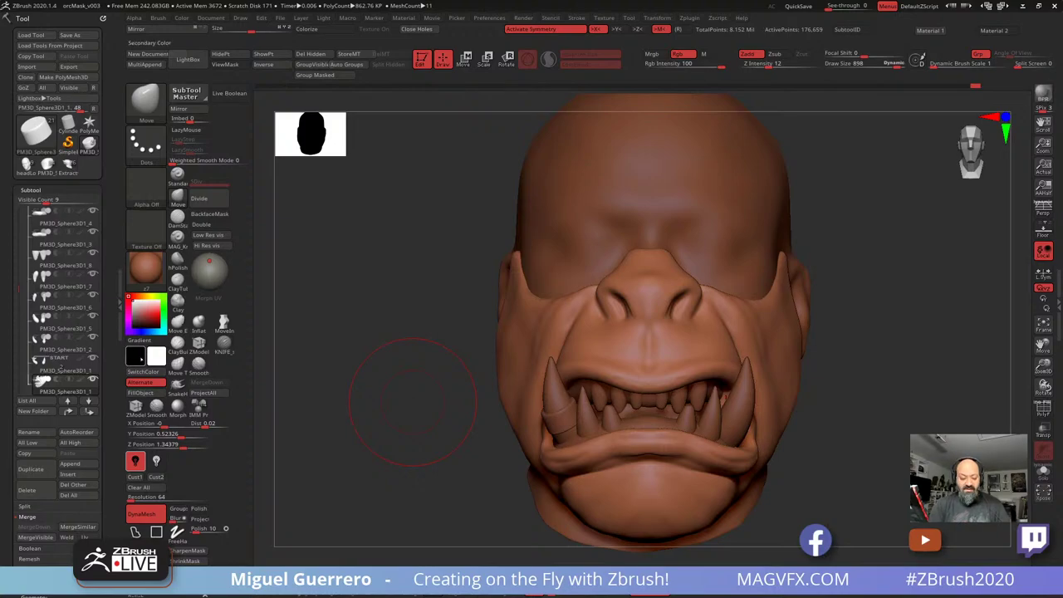
Look through the Custom UI and IColors sections of the preferences and return to the sculpt
{"action": "left_click", "coordinate": [490, 17]}
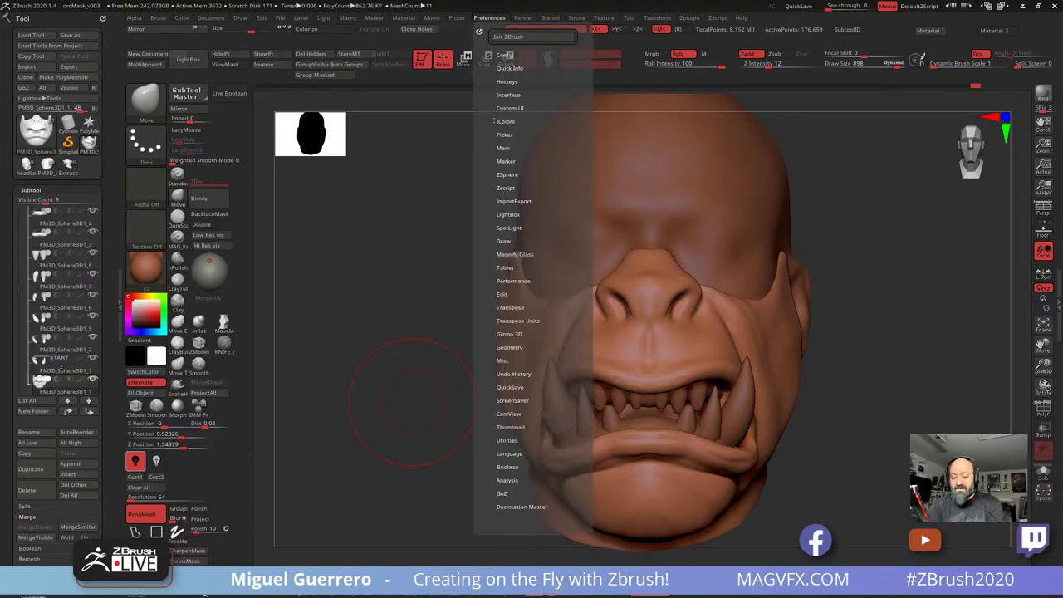
{"action": "left_click", "coordinate": [501, 107]}
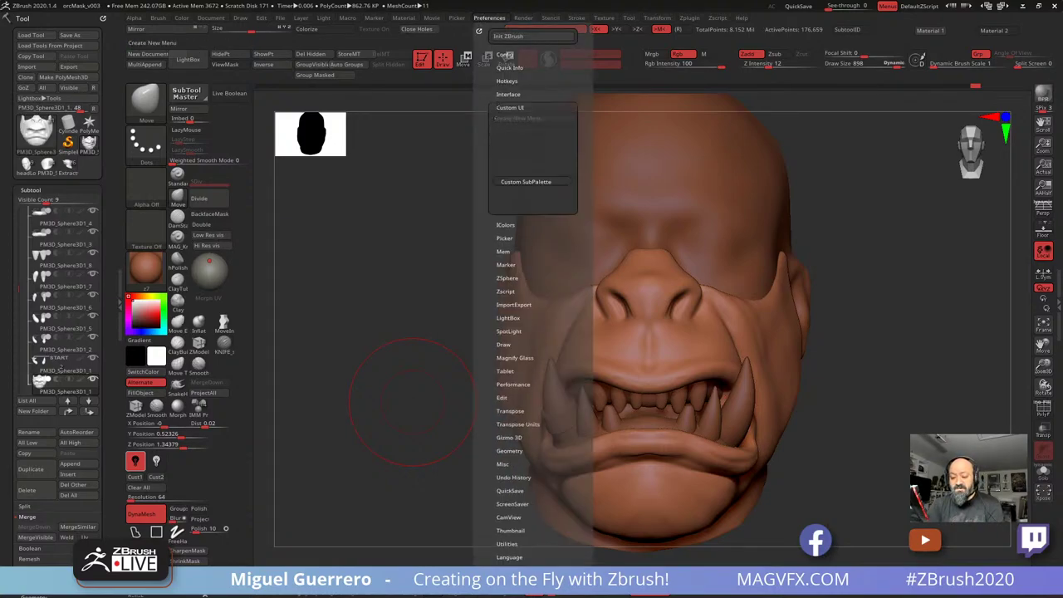
{"action": "left_click", "coordinate": [503, 224]}
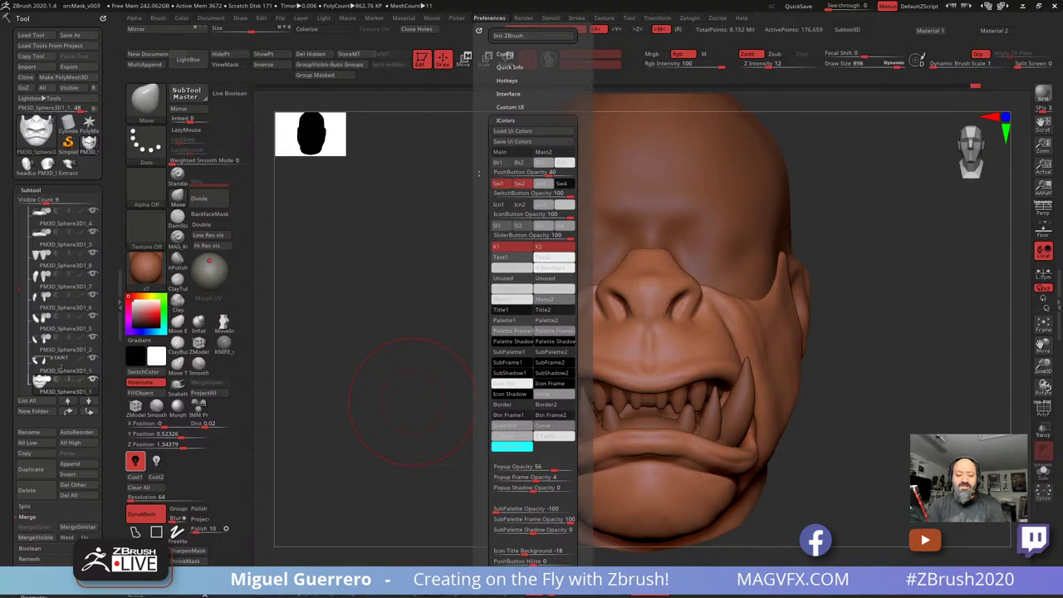
{"action": "left_click_drag", "start_coordinate": [434, 240], "coordinate": [359, 247]}
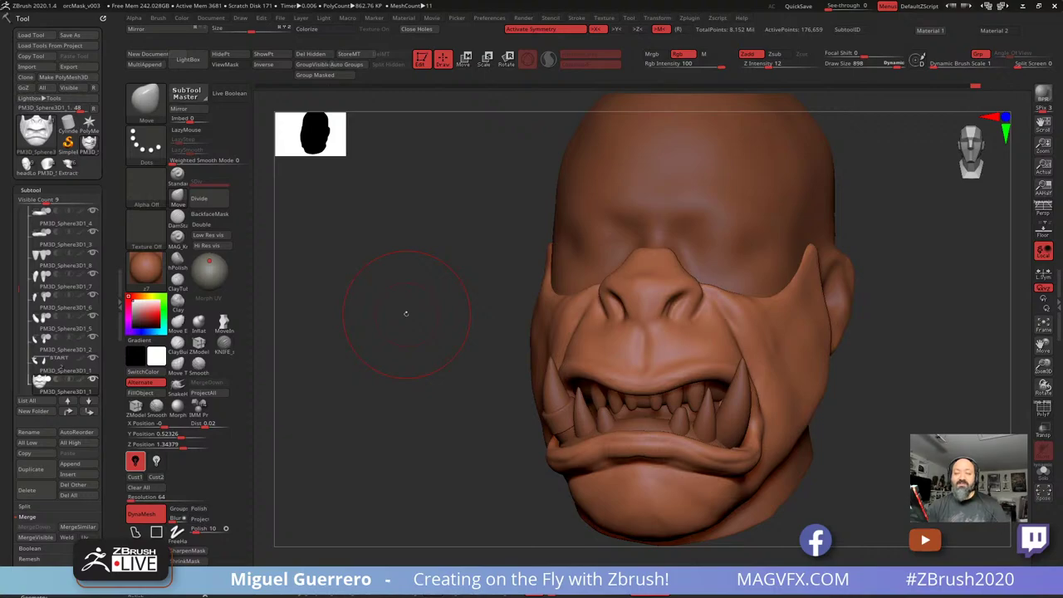
Adjust the mask's nose area with the Move brush at Draw Size 626, checking it from both three-quarter sides
{"action": "left_click_drag", "start_coordinate": [411, 326], "coordinate": [442, 303]}
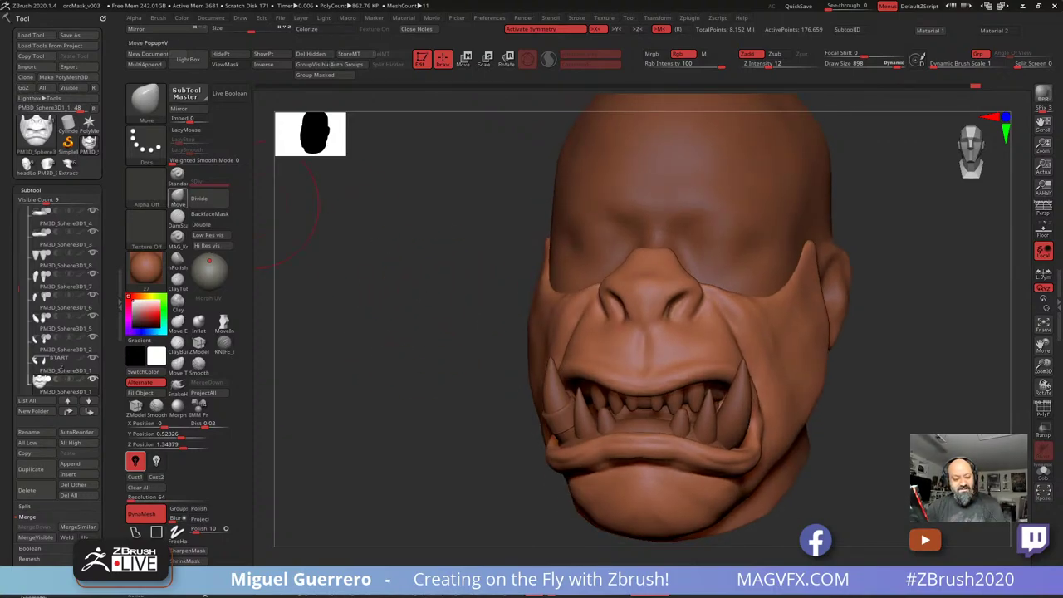
{"action": "left_click", "coordinate": [178, 198]}
{"action": "left_click_drag", "start_coordinate": [443, 218], "coordinate": [451, 225]}
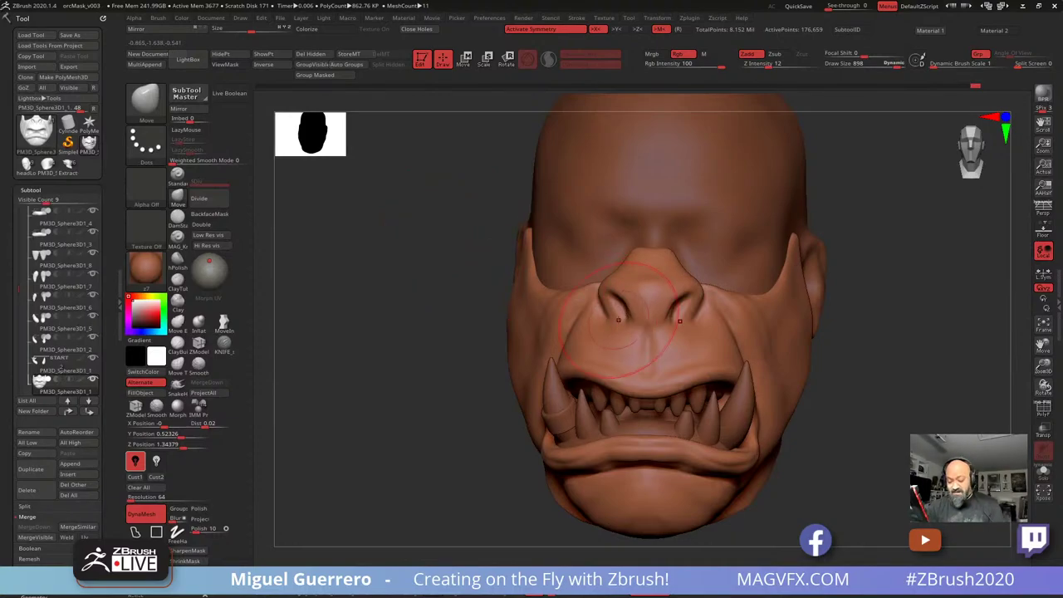
{"action": "key", "text": "["}
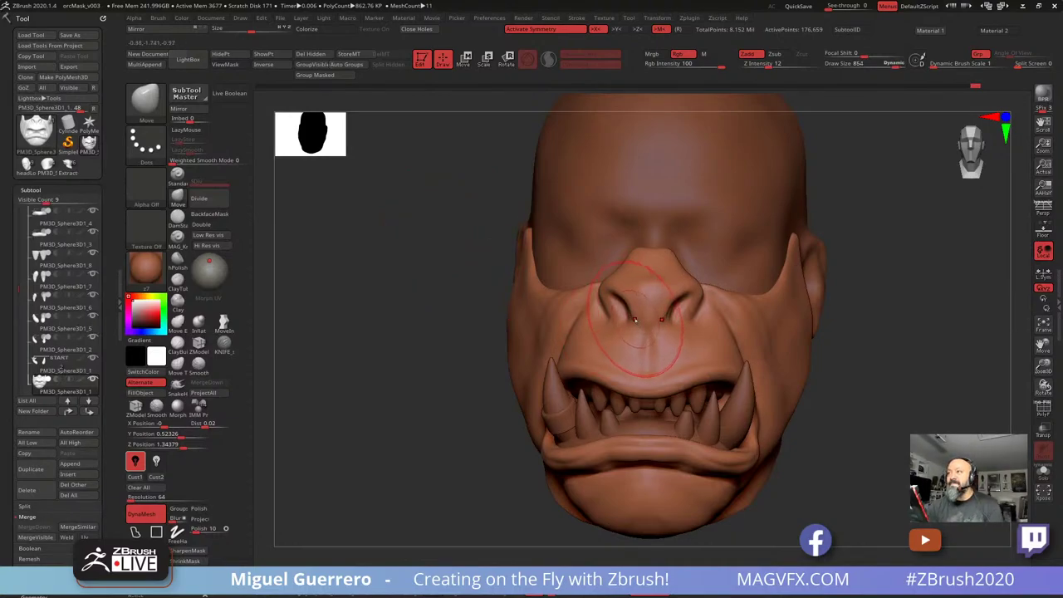
{"action": "key", "text": "["}
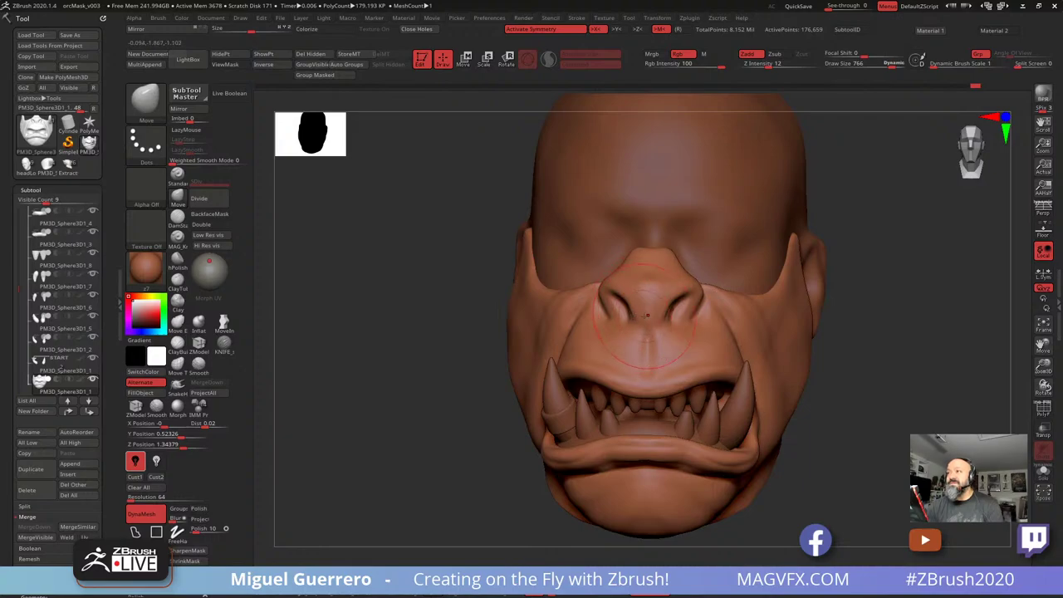
{"action": "key", "text": "["}
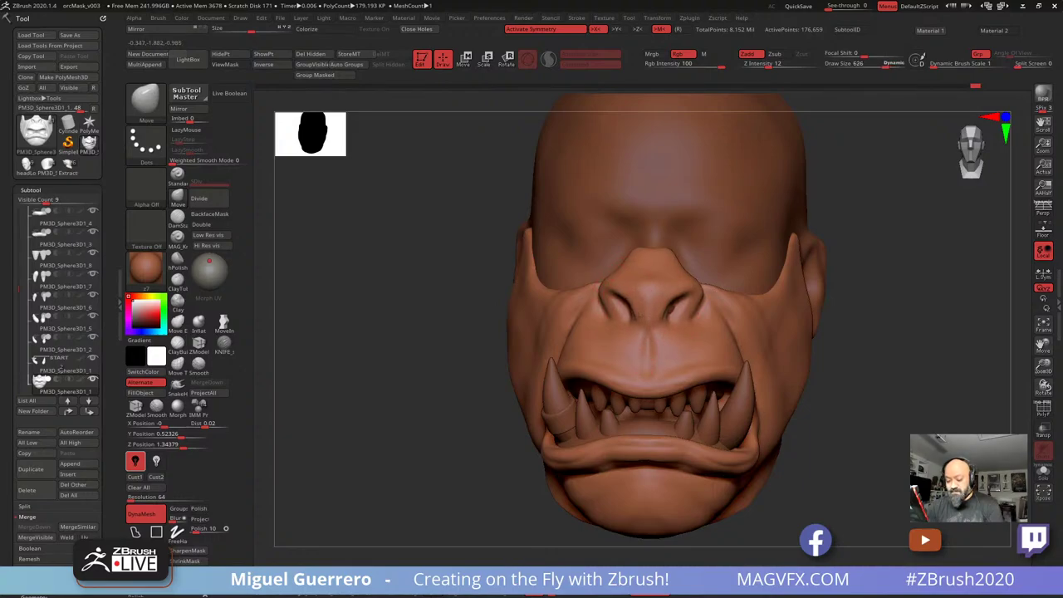
{"action": "left_click_drag", "start_coordinate": [450, 312], "coordinate": [653, 329]}
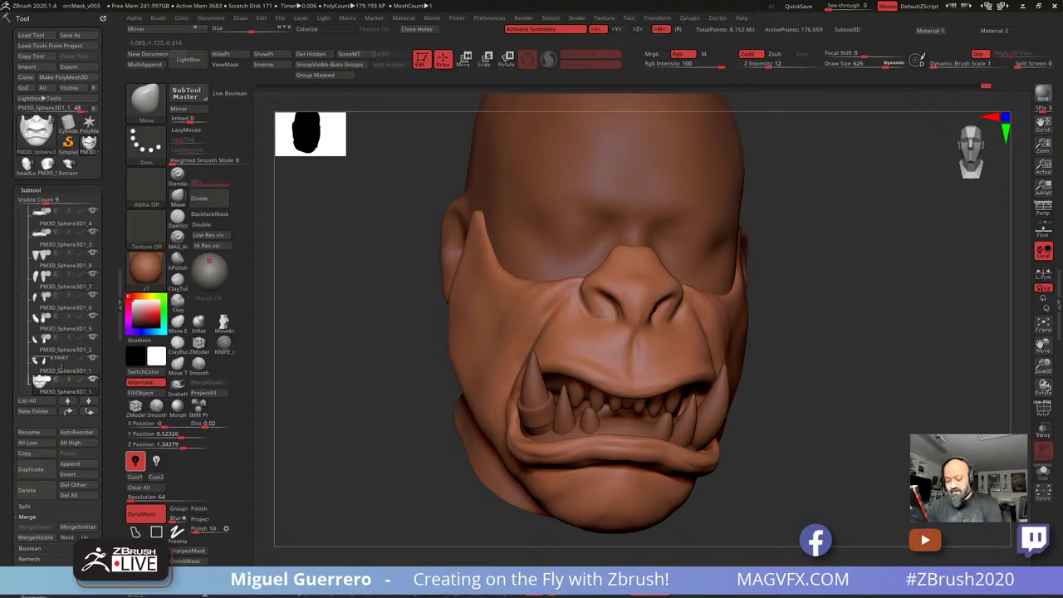
{"action": "right_click_drag", "start_coordinate": [653, 328], "coordinate": [581, 323]}
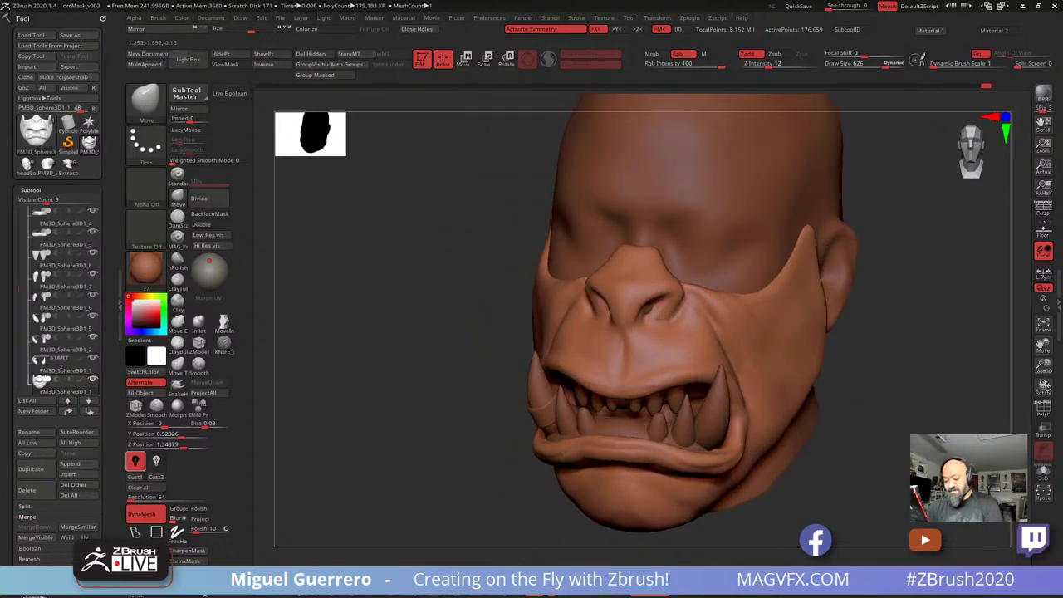
Carve sharper creases around the nostrils and nose wings with the DamStandard brush at Draw Size 54
{"action": "left_click", "coordinate": [176, 219]}
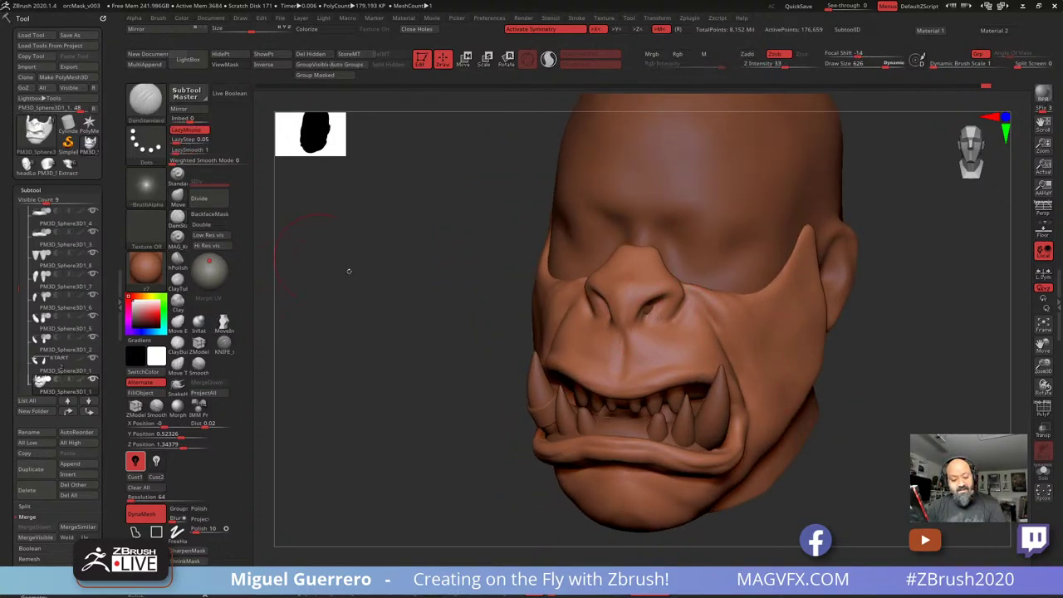
{"action": "mouse_move", "coordinate": [378, 290]}
{"action": "left_mouse_down"}
{"action": "mouse_move", "coordinate": [481, 322]}
{"action": "mouse_move", "coordinate": [582, 303]}
{"action": "left_mouse_up"}
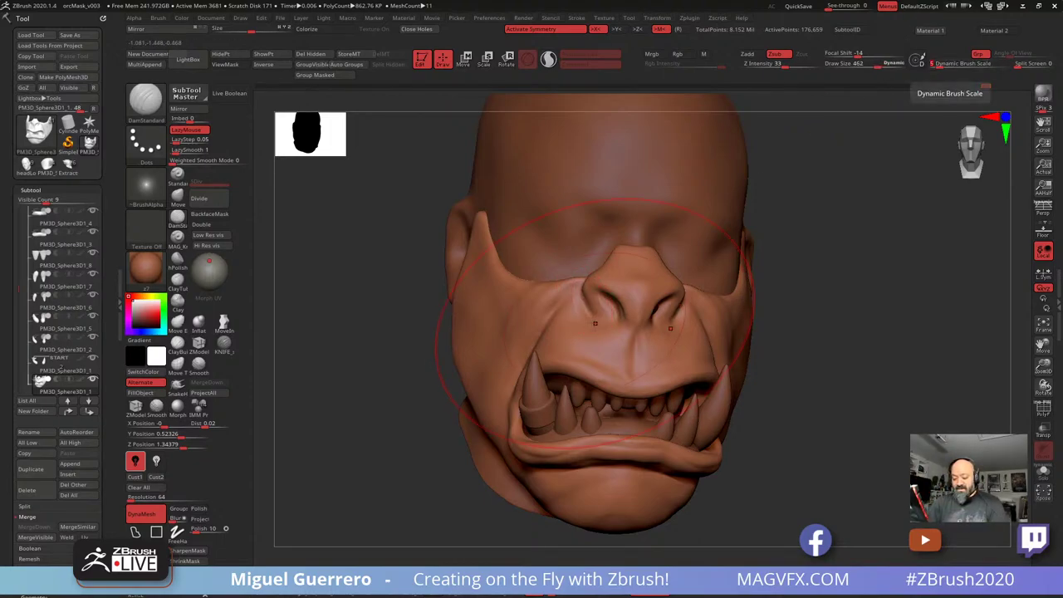
{"action": "key", "text": "space"}
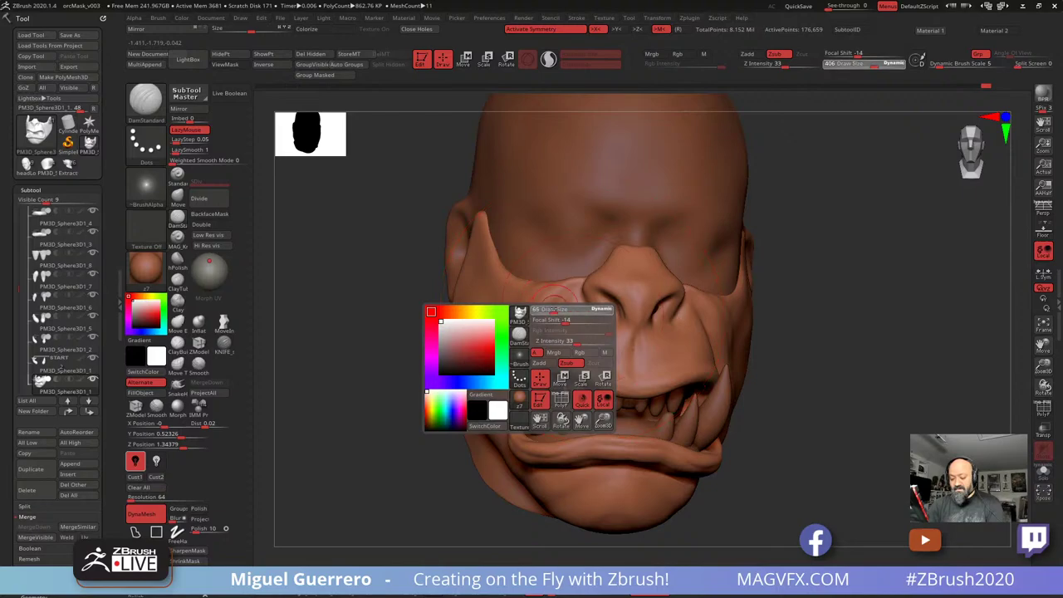
{"action": "left_click_drag", "start_coordinate": [356, 308], "coordinate": [459, 295]}
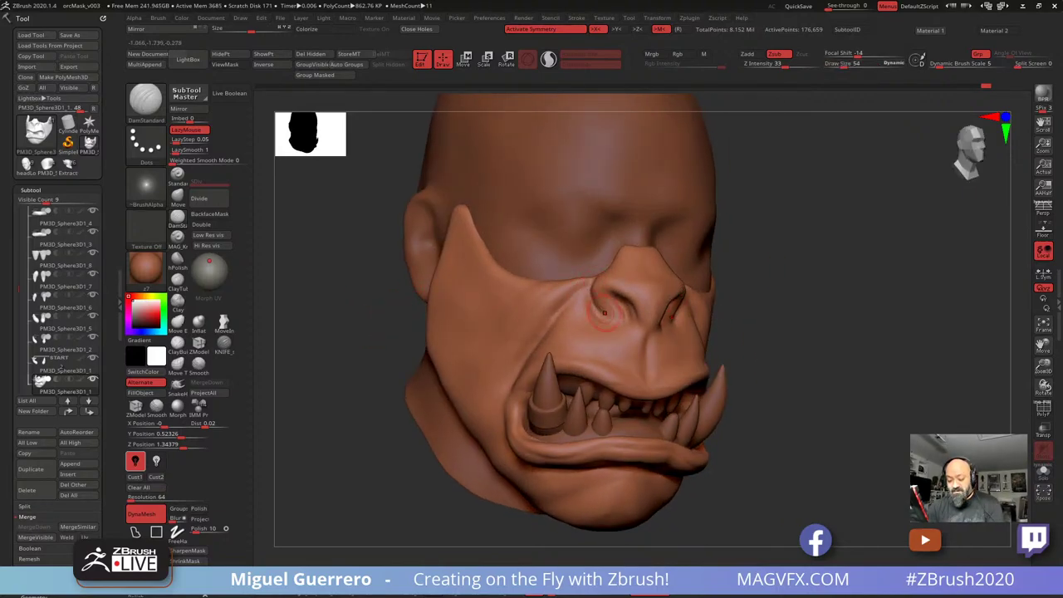
{"action": "left_click_drag", "start_coordinate": [604, 313], "coordinate": [613, 326]}
{"action": "mouse_move", "coordinate": [760, 364]}
{"action": "left_mouse_down"}
{"action": "mouse_move", "coordinate": [815, 367]}
{"action": "mouse_move", "coordinate": [430, 291]}
{"action": "left_mouse_up"}
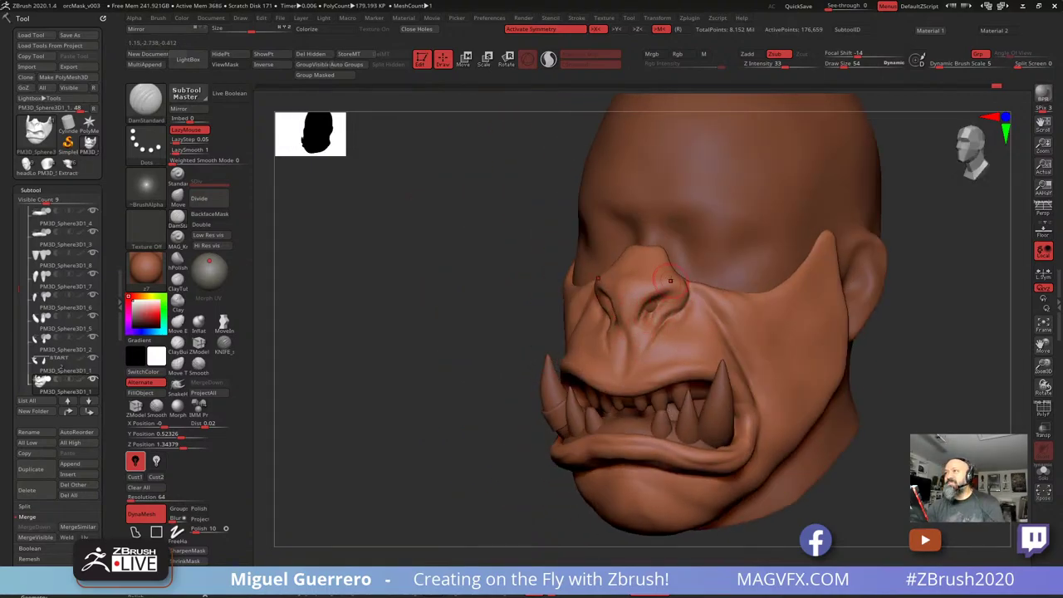
{"action": "mouse_move", "coordinate": [648, 300]}
{"action": "left_mouse_down"}
{"action": "mouse_move", "coordinate": [661, 291]}
{"action": "mouse_move", "coordinate": [652, 313]}
{"action": "left_mouse_up"}
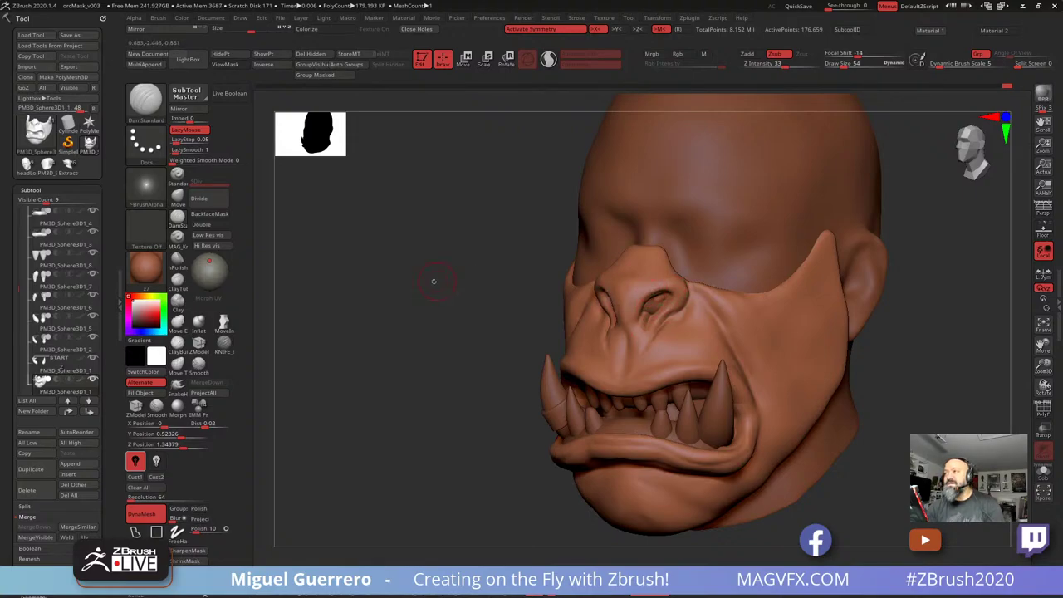
{"action": "mouse_move", "coordinate": [434, 280]}
{"action": "left_mouse_down"}
{"action": "mouse_move", "coordinate": [422, 289]}
{"action": "mouse_move", "coordinate": [463, 269]}
{"action": "left_mouse_up"}
Examine the customized interface, including its selection, brush, DynaMesh, masking and deformation controls
{"action": "key", "text": "ctrl"}
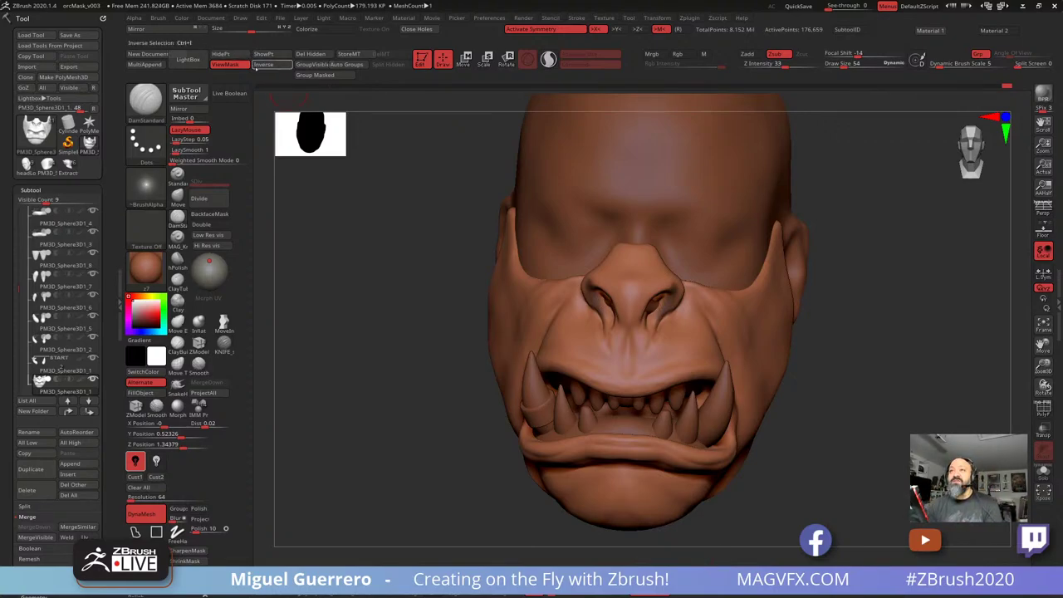
{"action": "key", "text": "ctrl"}
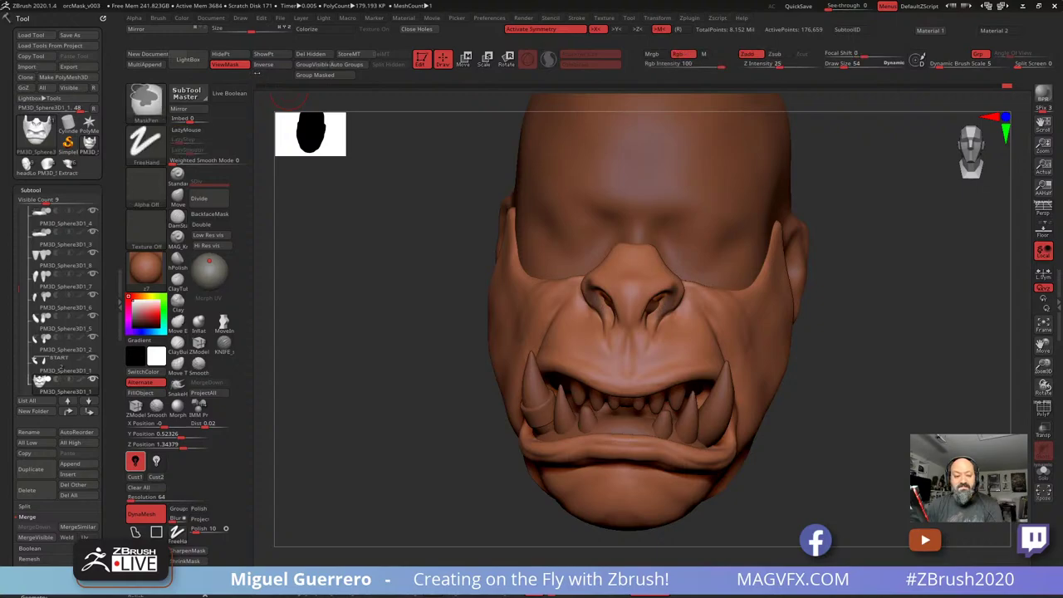
{"action": "key", "text": "shift"}
{"action": "mouse_move", "coordinate": [254, 74]}
{"action": "left_mouse_down", "text": "ctrl"}
{"action": "mouse_move", "coordinate": [205, 74]}
{"action": "mouse_move", "coordinate": [638, 89]}
{"action": "mouse_move", "coordinate": [235, 71]}
{"action": "mouse_move", "coordinate": [260, 71]}
{"action": "left_mouse_up", "text": "ctrl"}
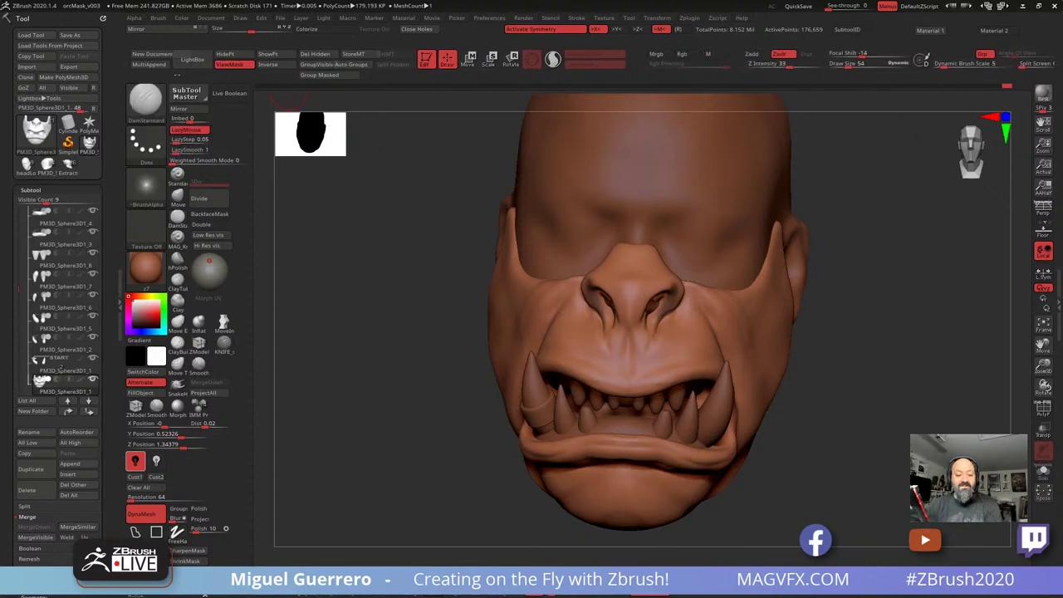
{"action": "left_click_drag", "start_coordinate": [243, 133], "coordinate": [241, 0], "text": "ctrl"}
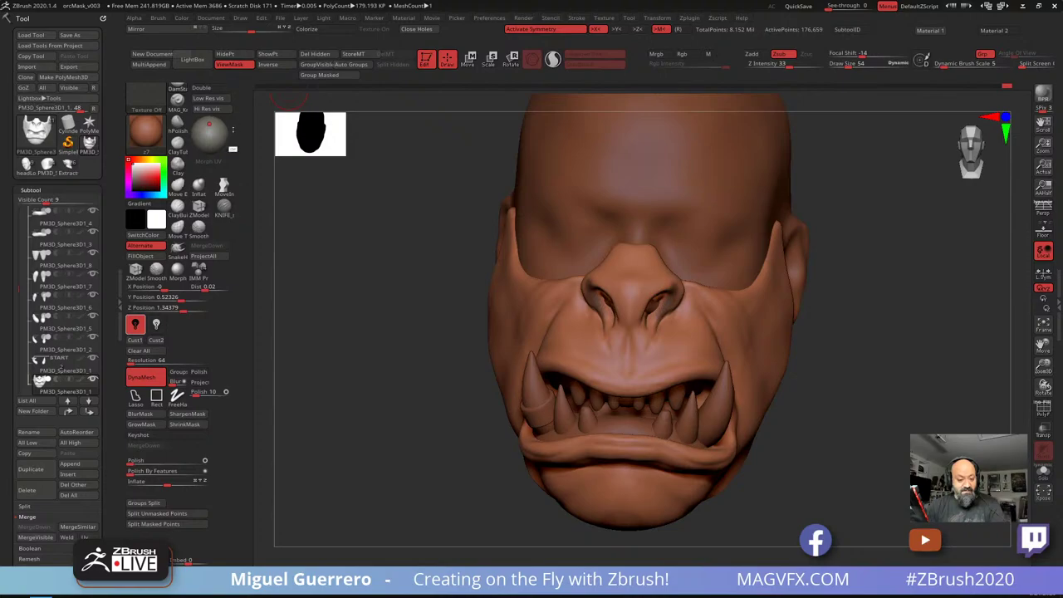
{"action": "scroll", "coordinate": [238, 241], "scroll_direction": "up", "scroll_amount": 5}
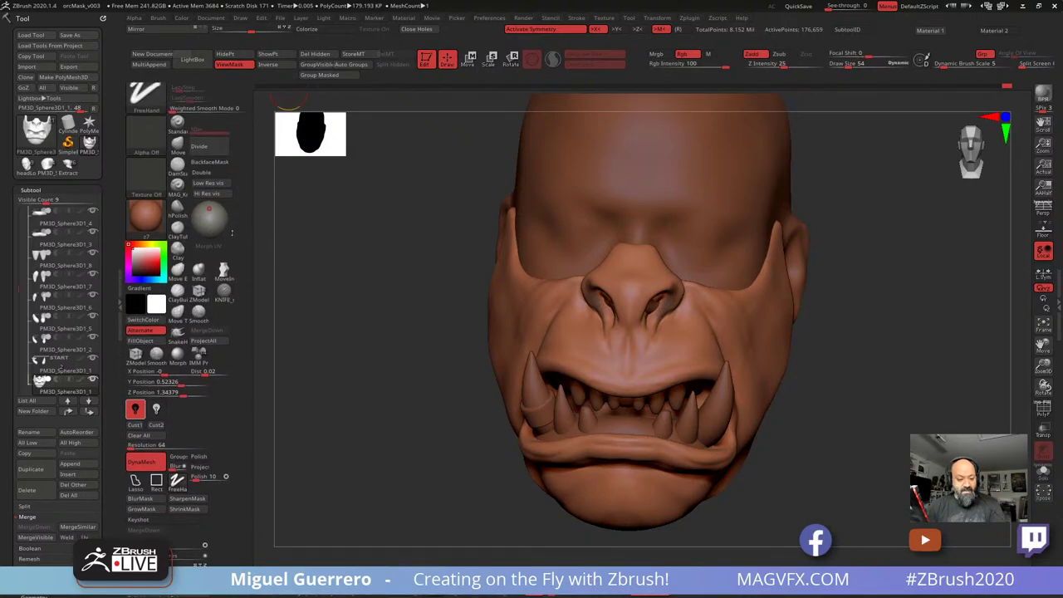
{"action": "scroll", "coordinate": [236, 269], "scroll_direction": "down", "scroll_amount": 5}
{"action": "scroll", "coordinate": [238, 208], "scroll_direction": "up", "scroll_amount": 5}
{"action": "scroll", "coordinate": [239, 207], "scroll_direction": "down", "scroll_amount": 5}
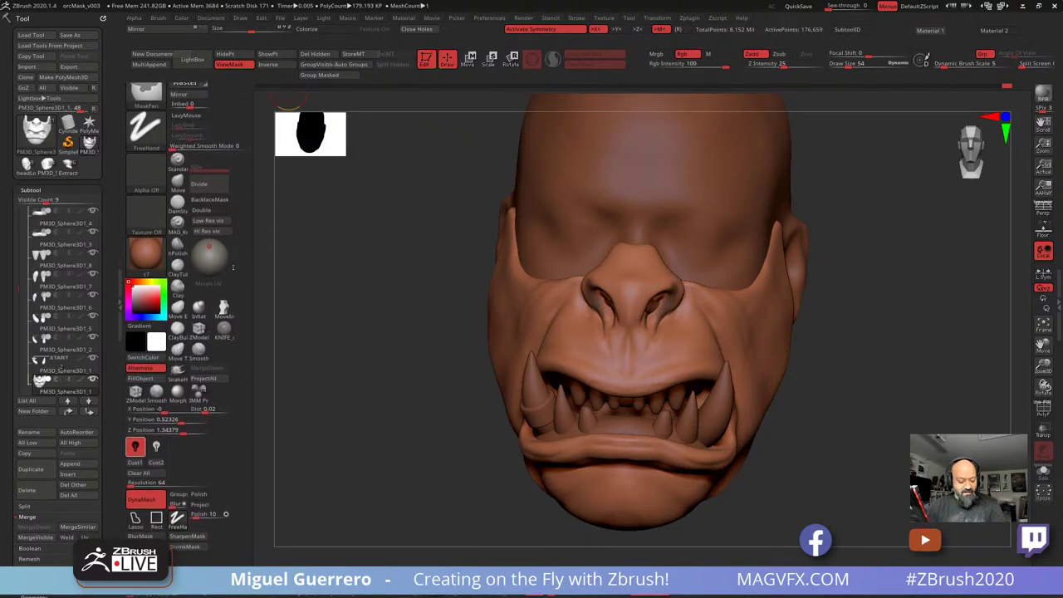
{"action": "scroll", "coordinate": [240, 154], "scroll_direction": "down", "scroll_amount": 4}
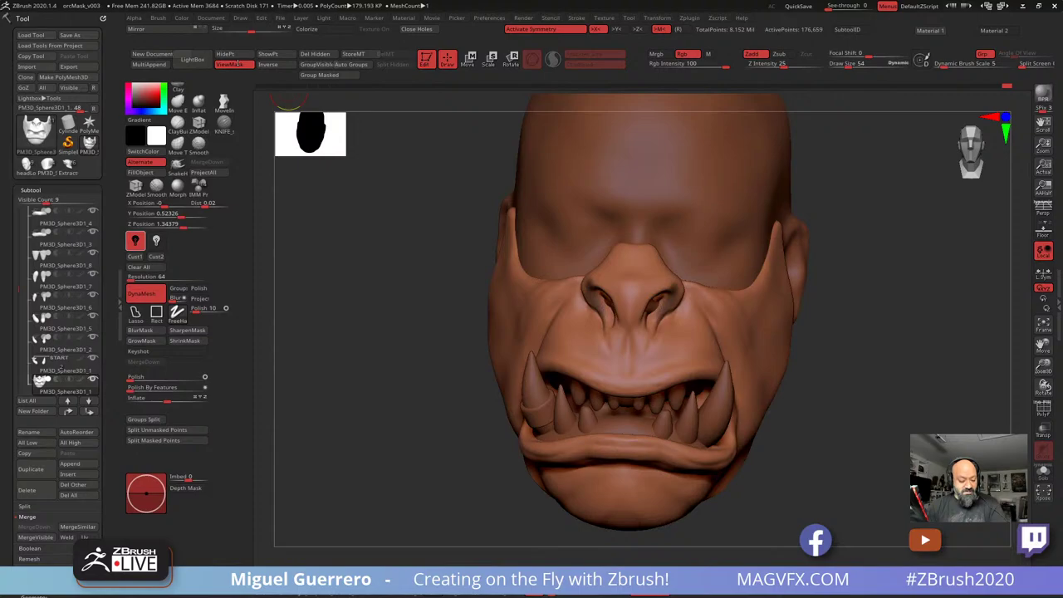
{"action": "scroll", "coordinate": [243, 250], "scroll_direction": "up", "scroll_amount": 8}
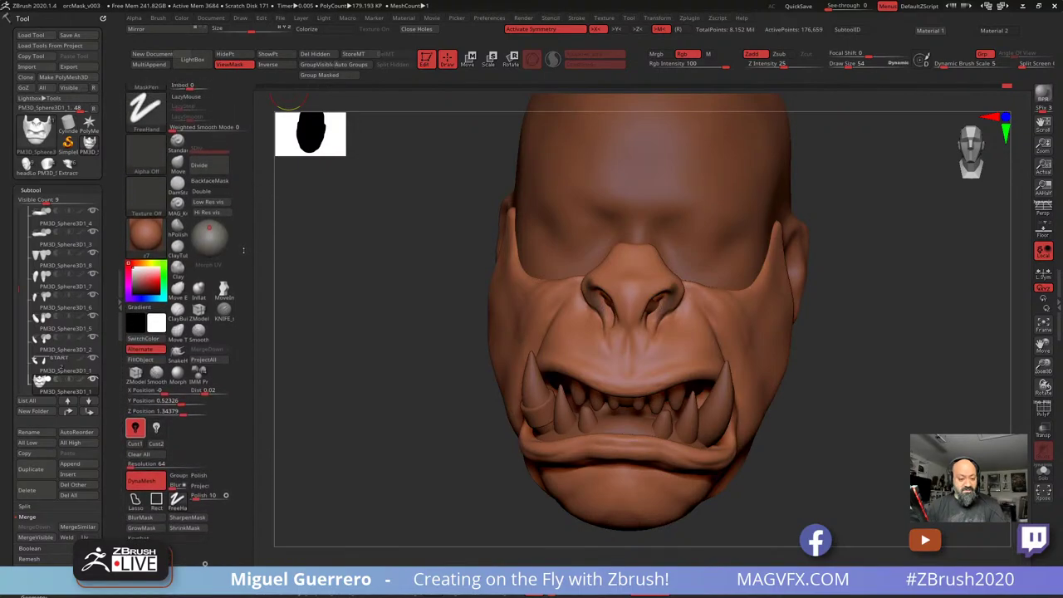
{"action": "scroll", "coordinate": [243, 250], "scroll_direction": "up", "scroll_amount": 3}
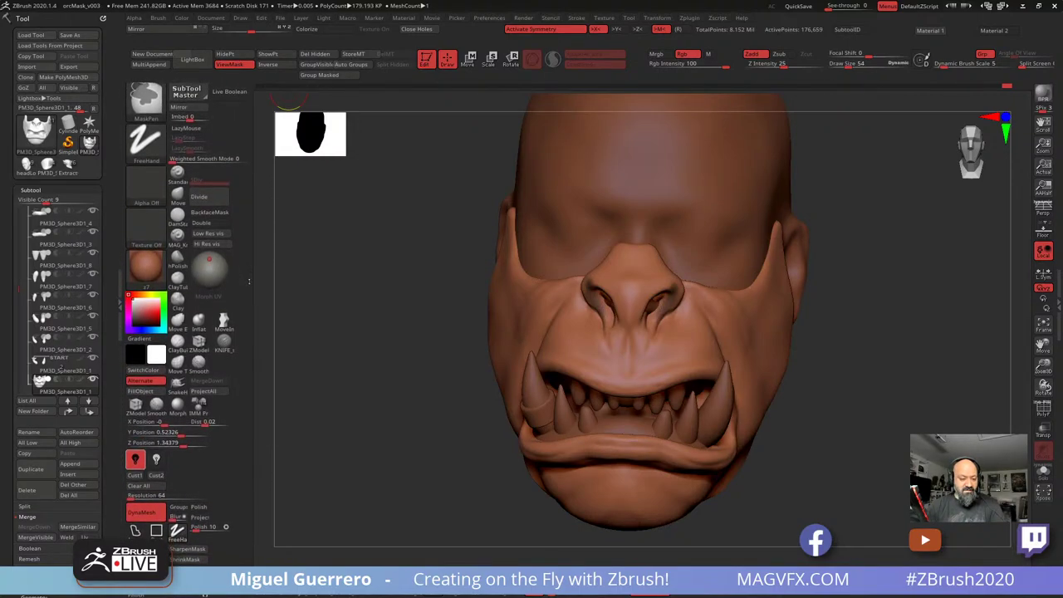
{"action": "left_click_drag", "start_coordinate": [250, 281], "coordinate": [247, 274]}
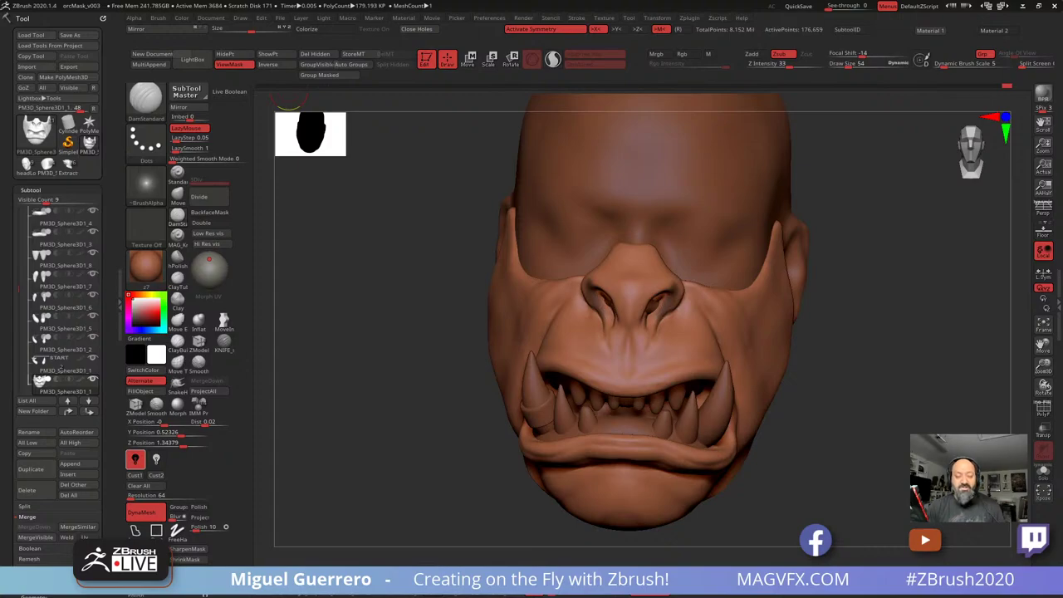
Paint a mask over the nose tip and nostrils, and invert it so only that area stays editable
{"action": "left_click_drag", "start_coordinate": [414, 379], "coordinate": [415, 365]}
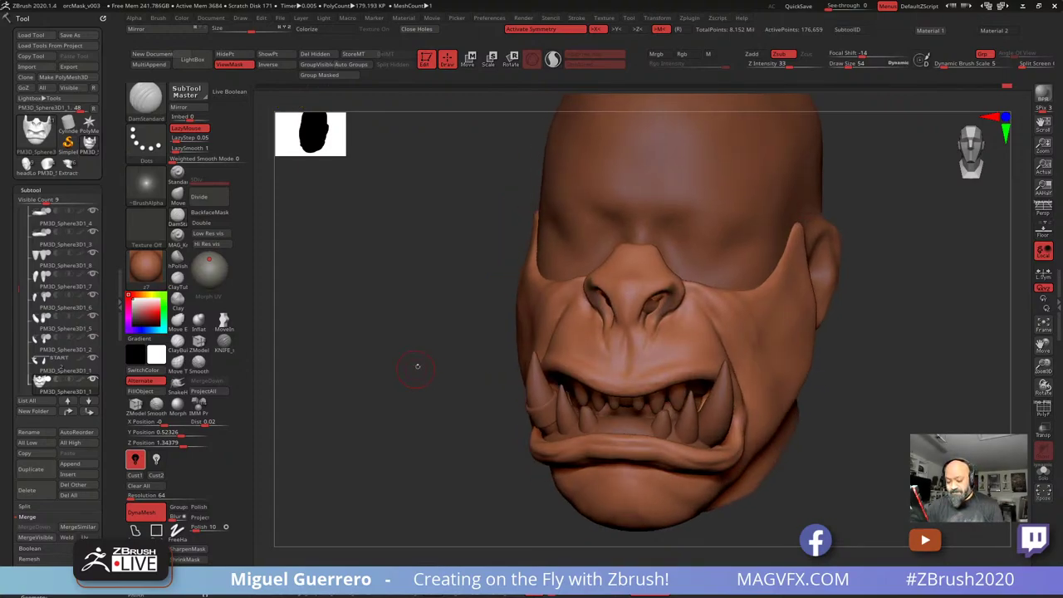
{"action": "mouse_move", "coordinate": [622, 297]}
{"action": "left_mouse_down", "text": "ctrl"}
{"action": "mouse_move", "coordinate": [641, 281]}
{"action": "mouse_move", "coordinate": [668, 282]}
{"action": "mouse_move", "coordinate": [629, 272]}
{"action": "mouse_move", "coordinate": [626, 322]}
{"action": "mouse_move", "coordinate": [612, 282]}
{"action": "left_mouse_up", "text": "ctrl"}
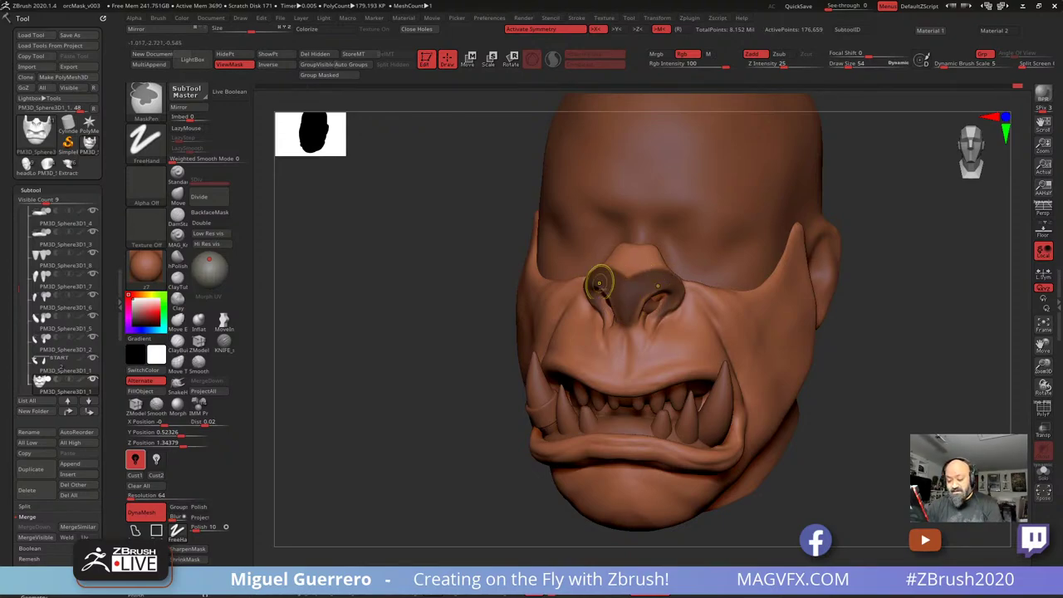
{"action": "left_click", "coordinate": [439, 320], "text": "ctrl"}
{"action": "left_click_drag", "start_coordinate": [439, 319], "coordinate": [390, 324]}
Inflate the unmasked nose tip and nostril rims with the Inflat brush, reducing the Draw Size to 78
{"action": "key", "text": "b"}
{"action": "key", "text": "i"}
{"action": "key", "text": "n"}
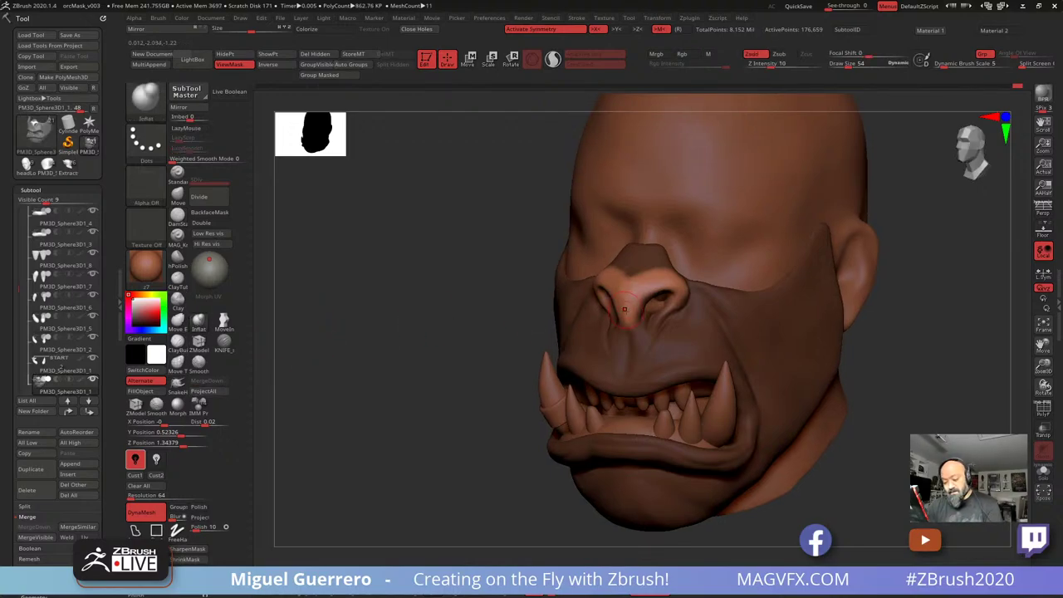
{"action": "key", "text": "]"}
{"action": "key", "text": "]"}
{"action": "key", "text": "]"}
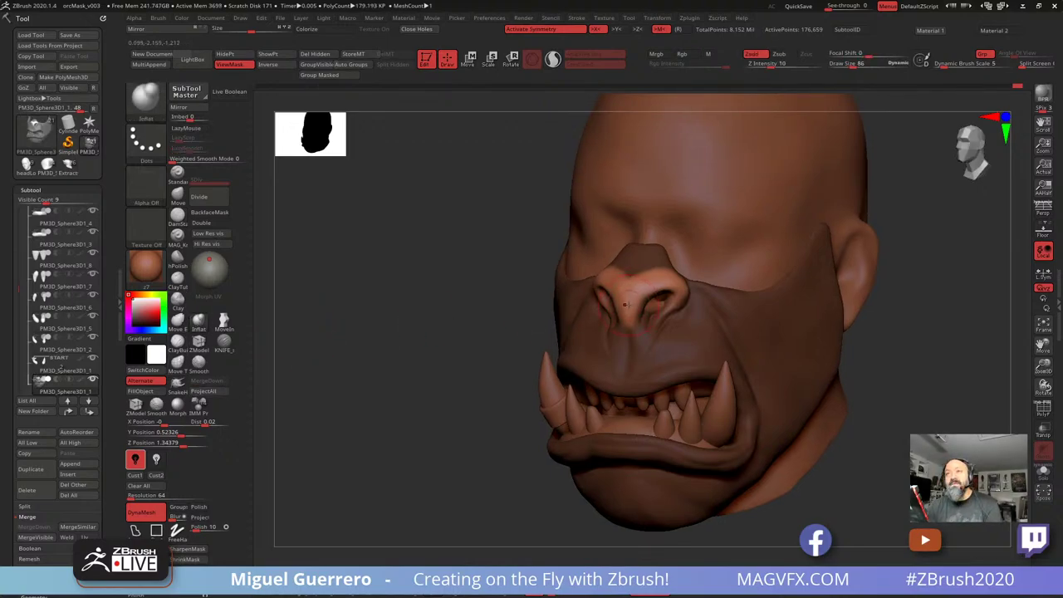
{"action": "key", "text": "bracketleft"}
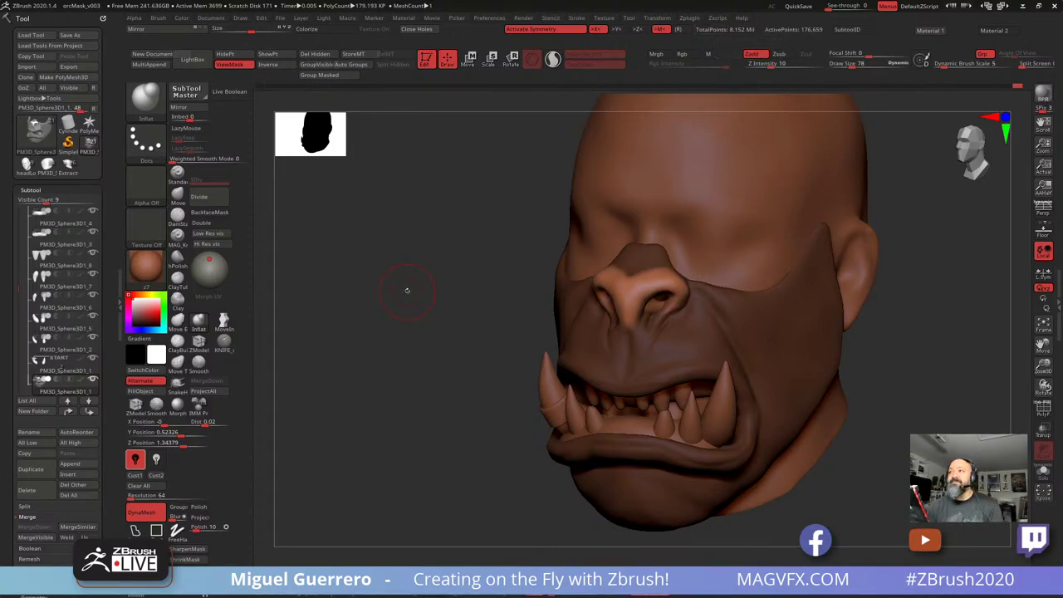
Smooth the unmasked underside of the nose between the nostrils and clear the mask from the orc face
{"action": "mouse_move", "coordinate": [407, 291]}
{"action": "right_mouse_down", "text": "alt"}
{"action": "mouse_move", "coordinate": [367, 271]}
{"action": "mouse_move", "coordinate": [376, 287]}
{"action": "right_mouse_up", "text": "alt"}
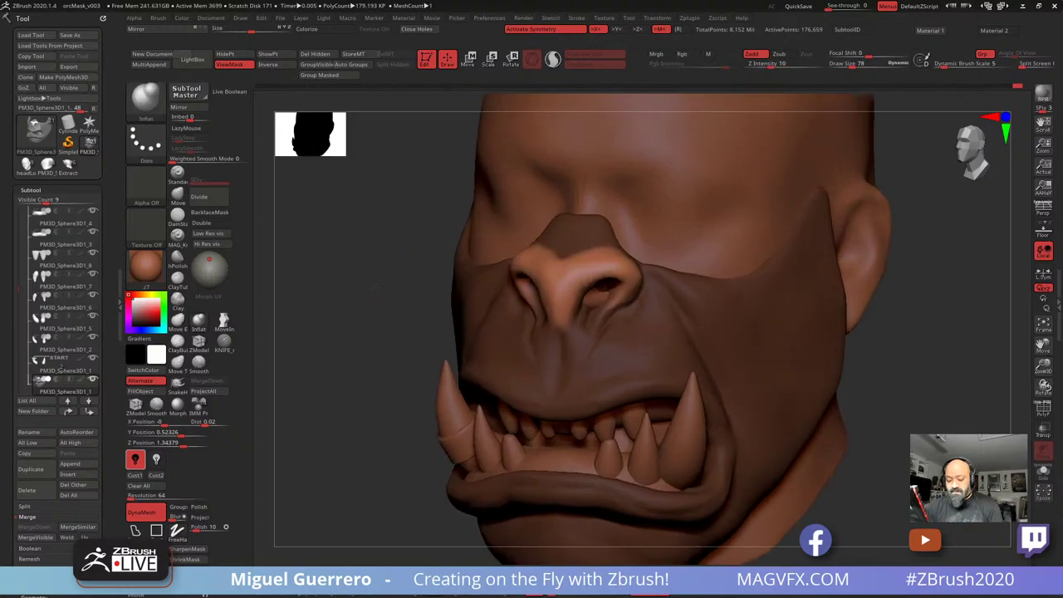
{"action": "left_click_drag", "start_coordinate": [390, 283], "coordinate": [535, 300]}
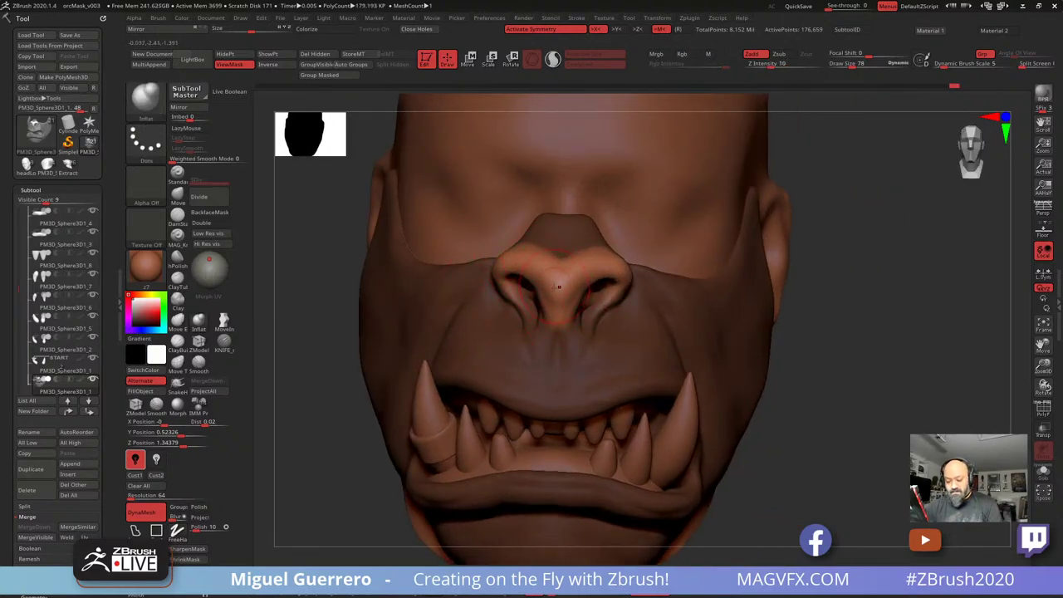
{"action": "key", "text": "shift"}
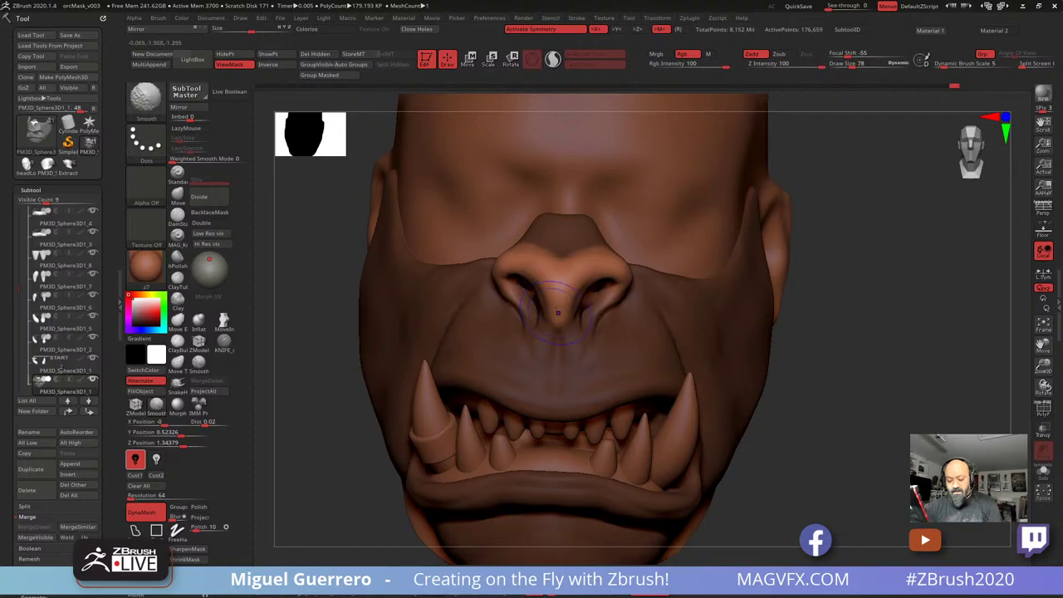
{"action": "mouse_move", "coordinate": [894, 432]}
{"action": "left_mouse_down", "text": "ctrl"}
{"action": "mouse_move", "coordinate": [920, 451]}
{"action": "mouse_move", "coordinate": [802, 399]}
{"action": "left_mouse_up", "text": "ctrl"}
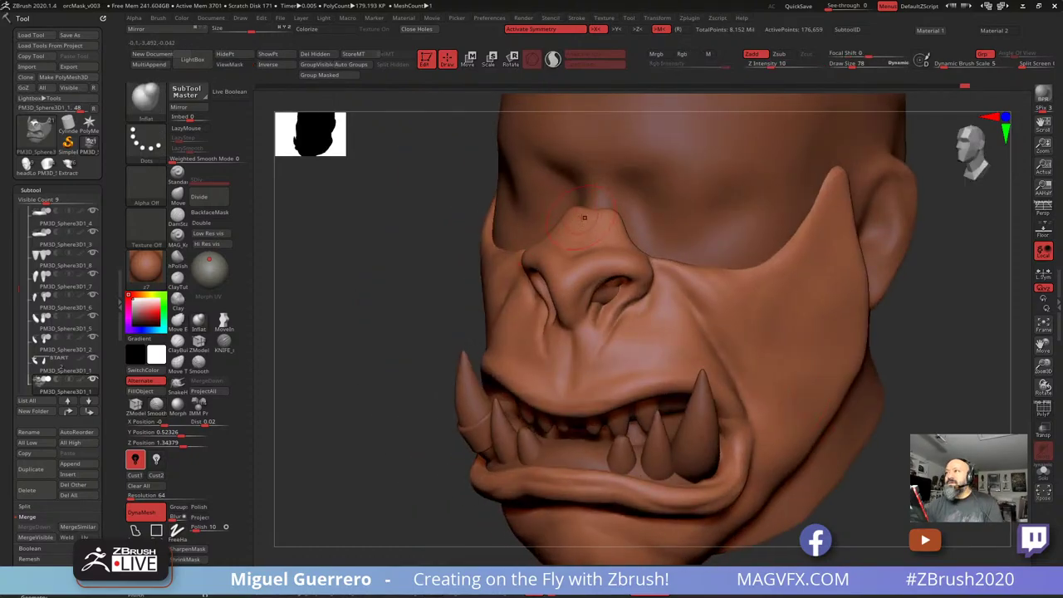
Inflate wrinkle folds across the nose bridge at Draw Size 42 and reshape the mask edge beside it with the Move brush
{"action": "key", "text": "bracketleft"}
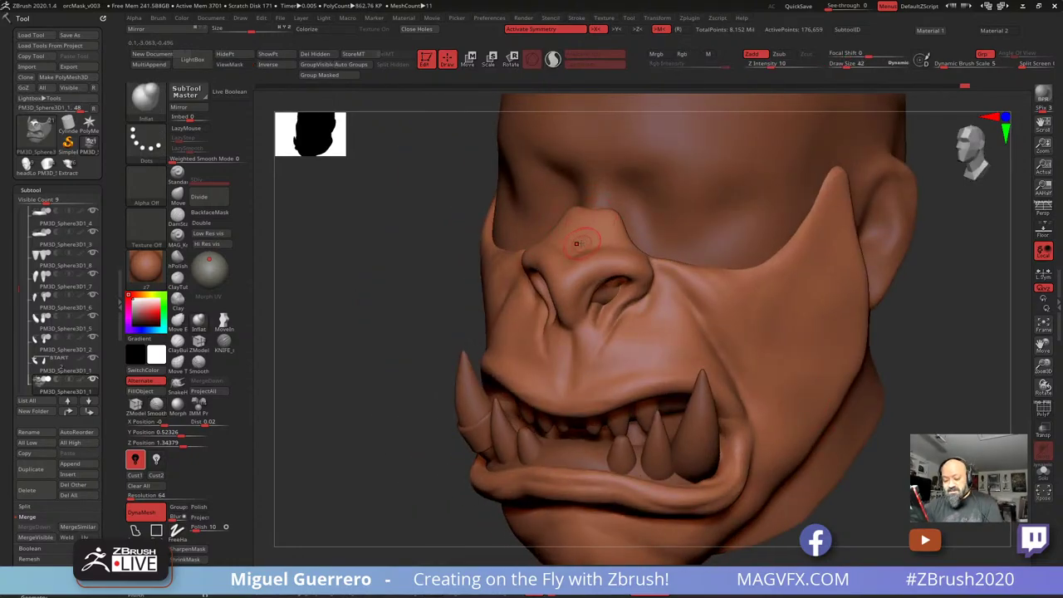
{"action": "mouse_move", "coordinate": [596, 223]}
{"action": "left_mouse_down"}
{"action": "mouse_move", "coordinate": [625, 243]}
{"action": "mouse_move", "coordinate": [595, 223]}
{"action": "mouse_move", "coordinate": [608, 216]}
{"action": "mouse_move", "coordinate": [604, 237]}
{"action": "left_mouse_up"}
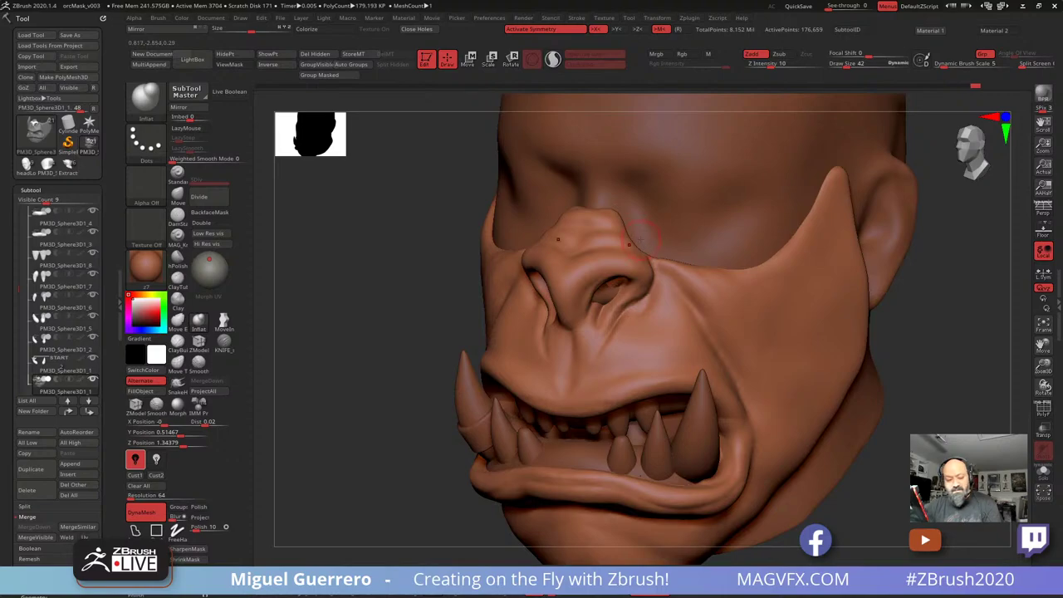
{"action": "left_click", "coordinate": [177, 196]}
{"action": "left_click_drag", "start_coordinate": [345, 241], "coordinate": [398, 242]}
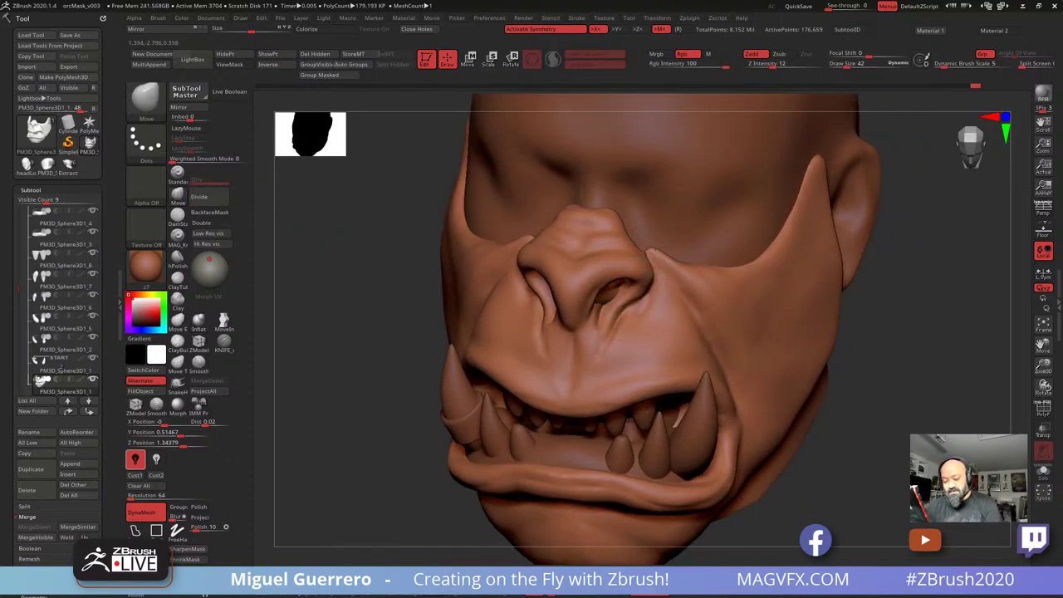
{"action": "left_click_drag", "start_coordinate": [652, 250], "coordinate": [635, 237]}
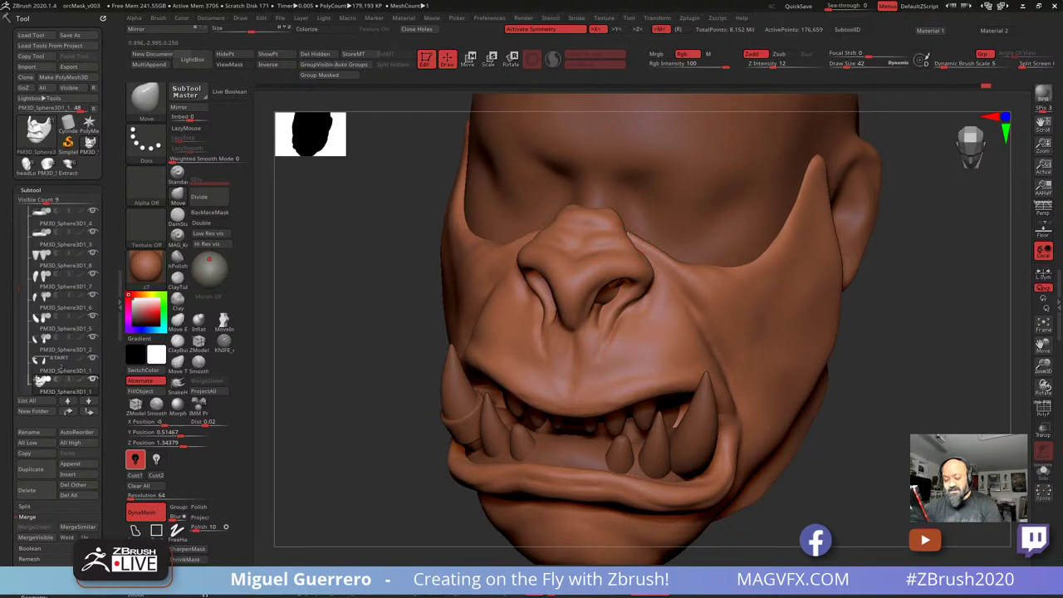
Build up the mask edge beside the nose bridge with the Inflat brush at Draw Size 46, and update the DynaMesh
{"action": "left_click_drag", "start_coordinate": [396, 261], "coordinate": [295, 287]}
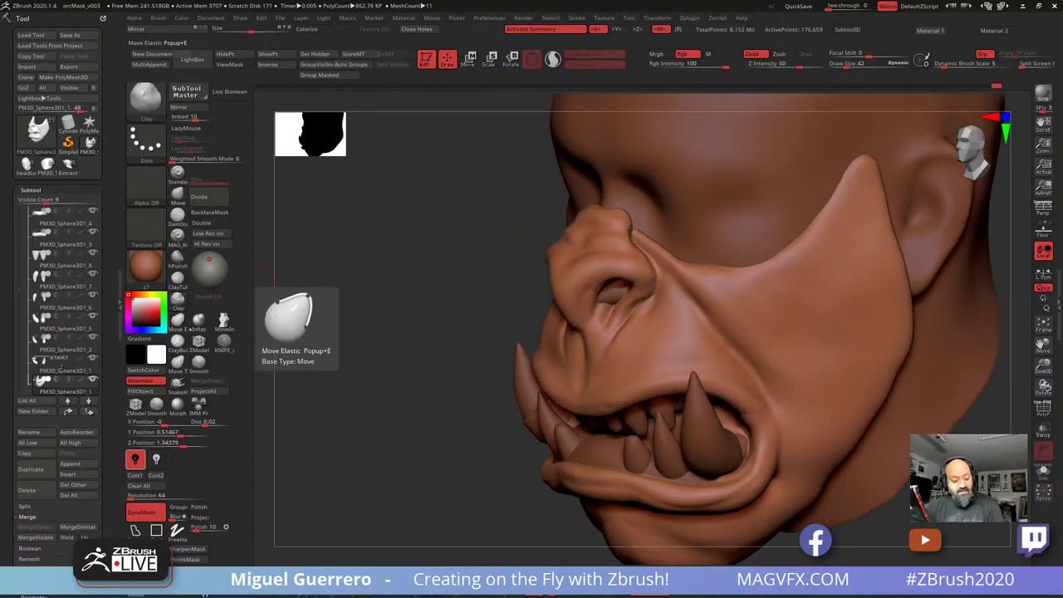
{"action": "left_click", "coordinate": [206, 316]}
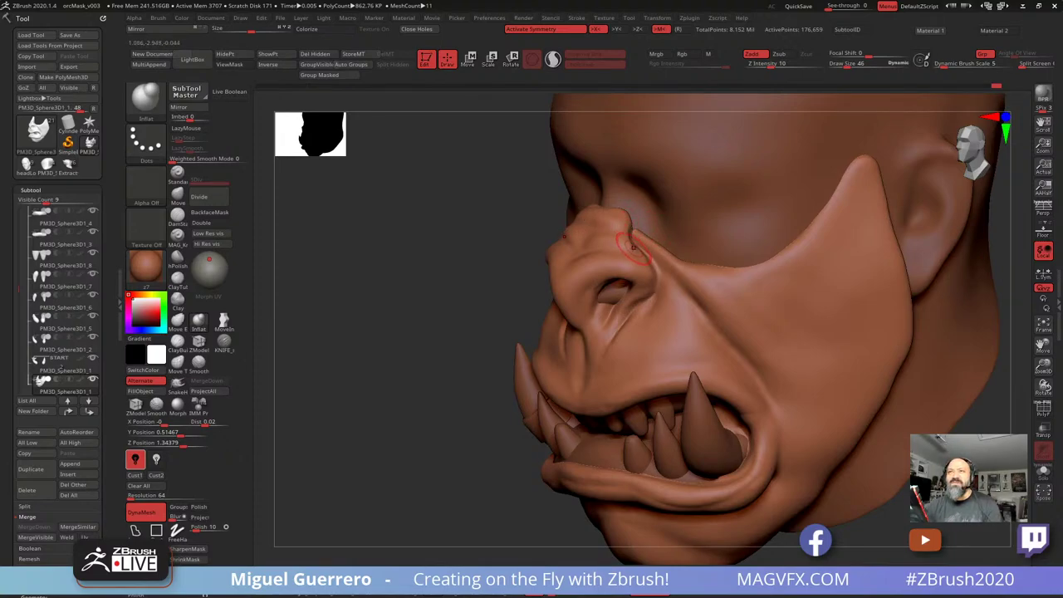
{"action": "left_click_drag", "start_coordinate": [635, 239], "coordinate": [627, 232]}
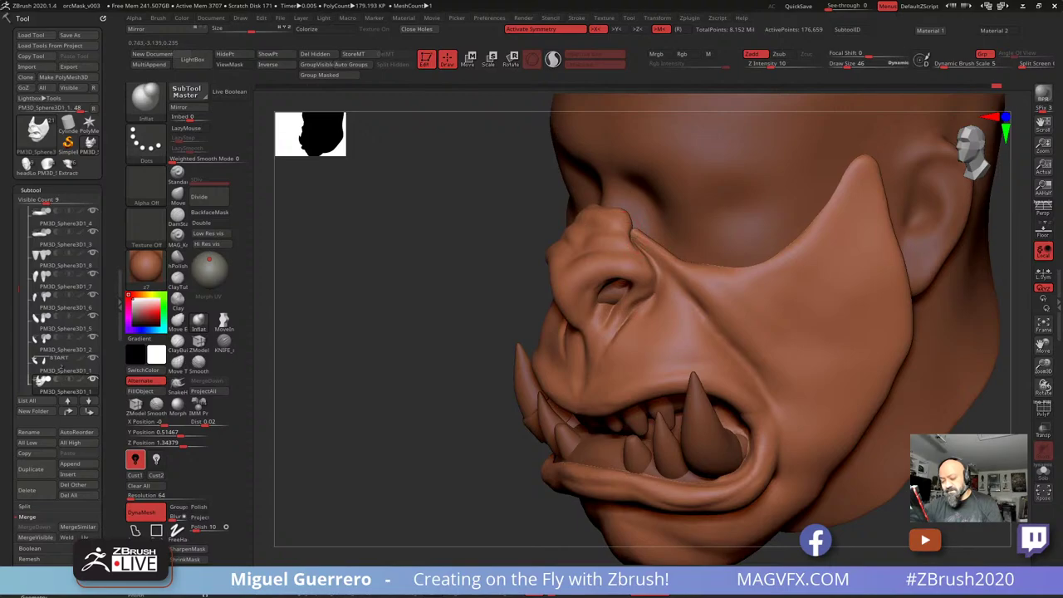
{"action": "left_click_drag", "start_coordinate": [357, 264], "coordinate": [397, 266]}
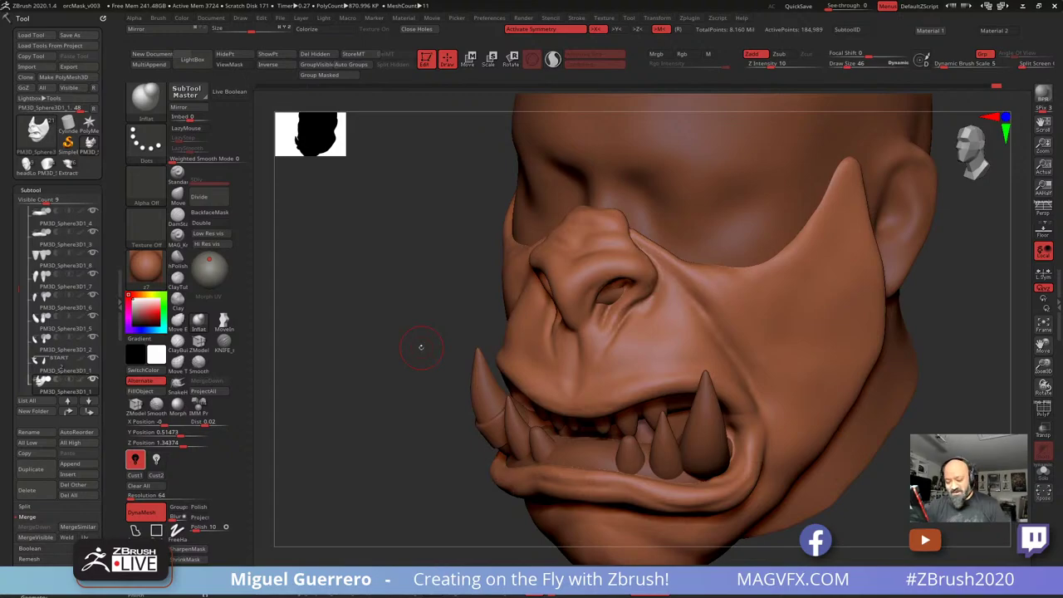
Carve a deep fold from beside the nose down toward the mouth corner with the DamStandard brush at Draw Size 46
{"action": "left_click_drag", "start_coordinate": [422, 347], "coordinate": [375, 291]}
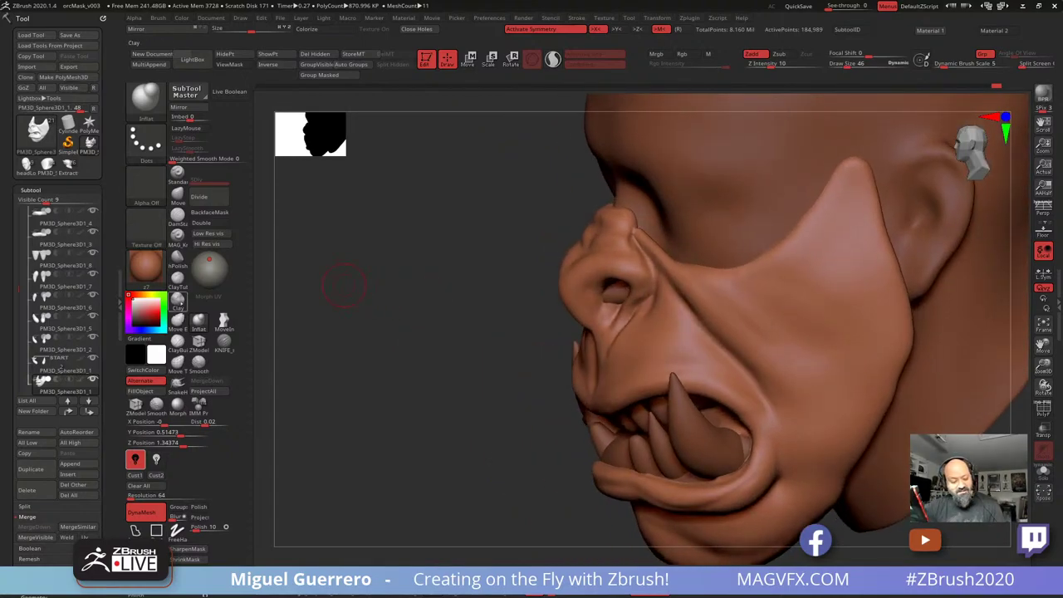
{"action": "left_click_drag", "start_coordinate": [383, 370], "coordinate": [387, 358]}
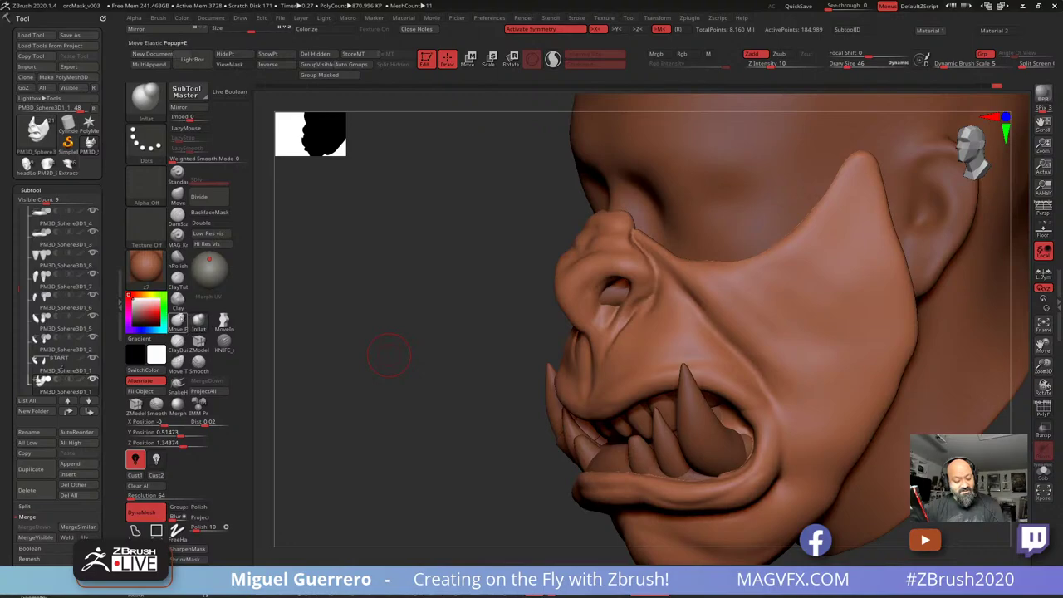
{"action": "left_click", "coordinate": [177, 215]}
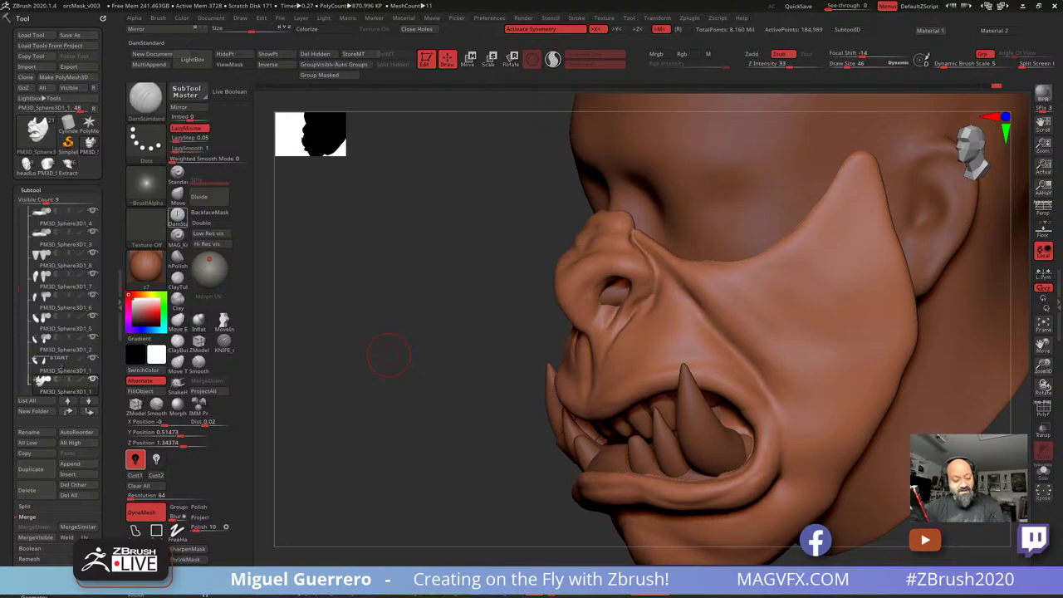
{"action": "left_click_drag", "start_coordinate": [637, 236], "coordinate": [702, 311]}
{"action": "left_click_drag", "start_coordinate": [673, 279], "coordinate": [751, 360]}
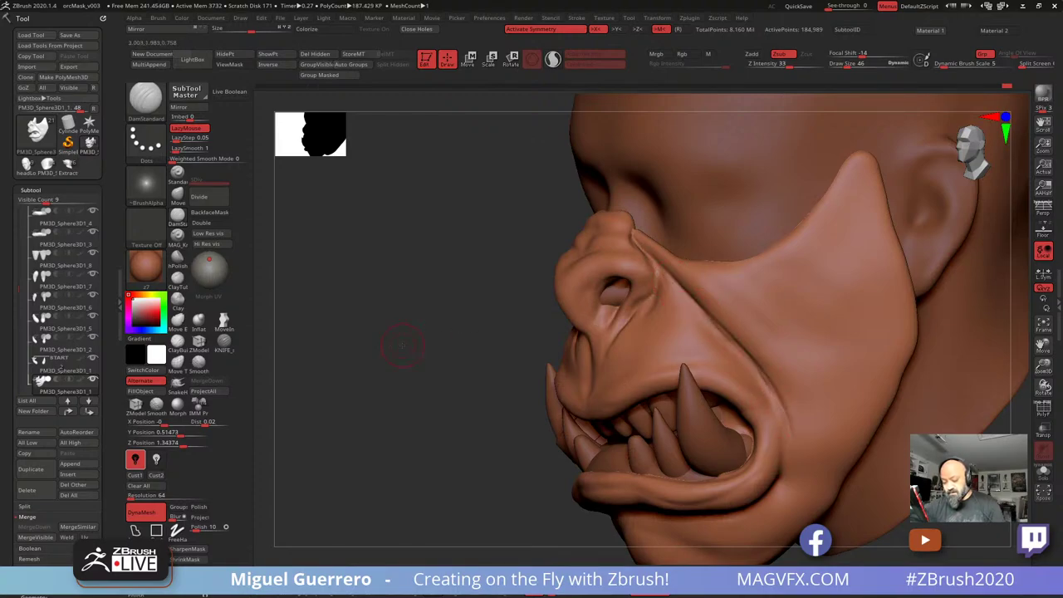
Carve snarl wrinkles across the upper lip, running down from the nostrils and the side folds, with the DamStandard brush
{"action": "mouse_move", "coordinate": [406, 352]}
{"action": "left_mouse_down"}
{"action": "mouse_move", "coordinate": [368, 324]}
{"action": "mouse_move", "coordinate": [382, 307]}
{"action": "mouse_move", "coordinate": [422, 302]}
{"action": "left_mouse_up"}
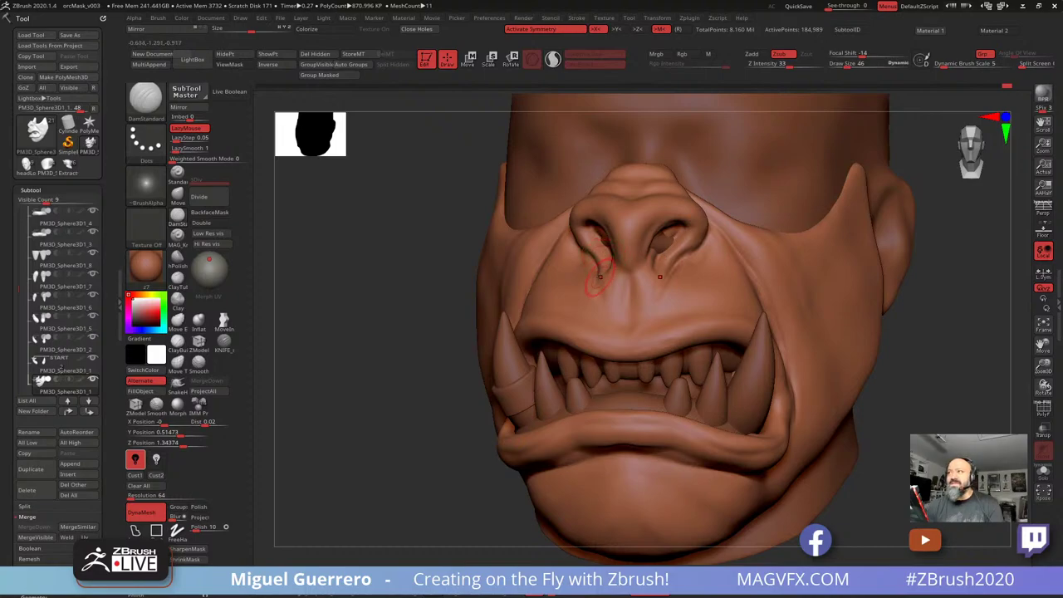
{"action": "left_click_drag", "start_coordinate": [664, 288], "coordinate": [696, 251]}
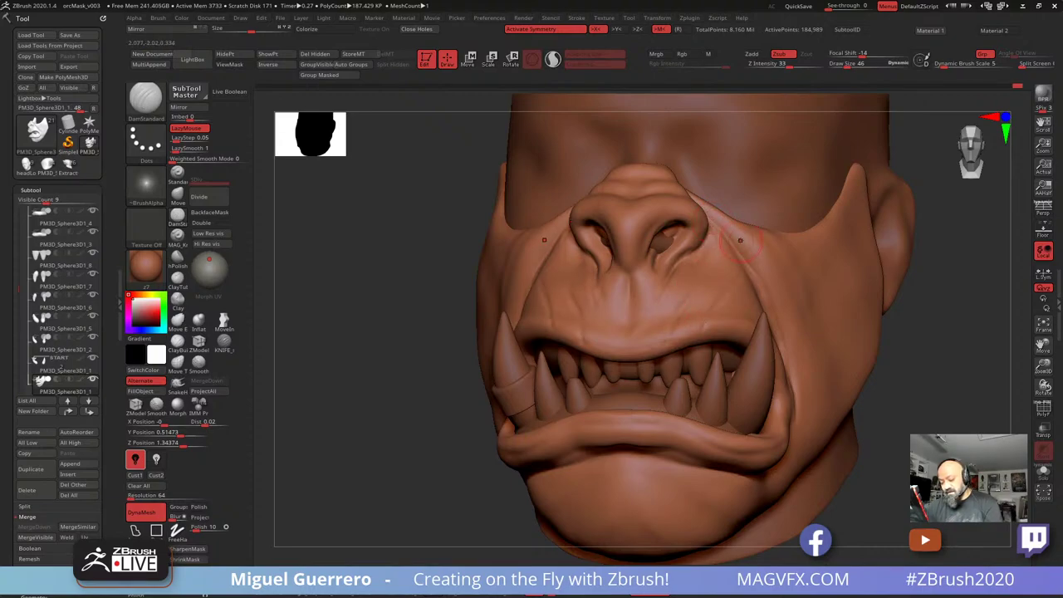
{"action": "right_click_drag", "start_coordinate": [740, 240], "coordinate": [703, 294]}
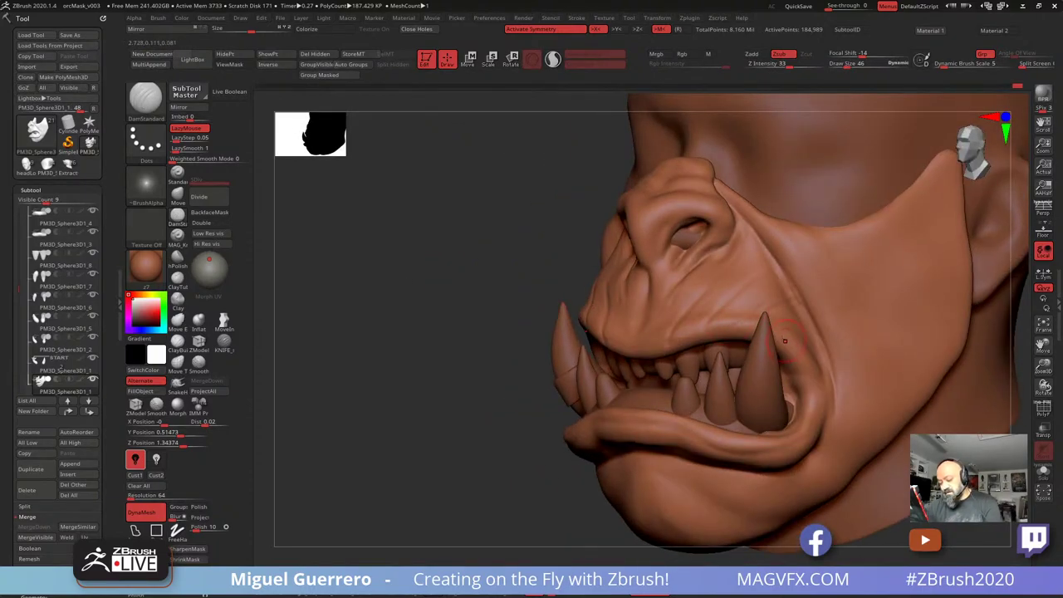
{"action": "right_click_drag", "start_coordinate": [423, 270], "coordinate": [382, 267]}
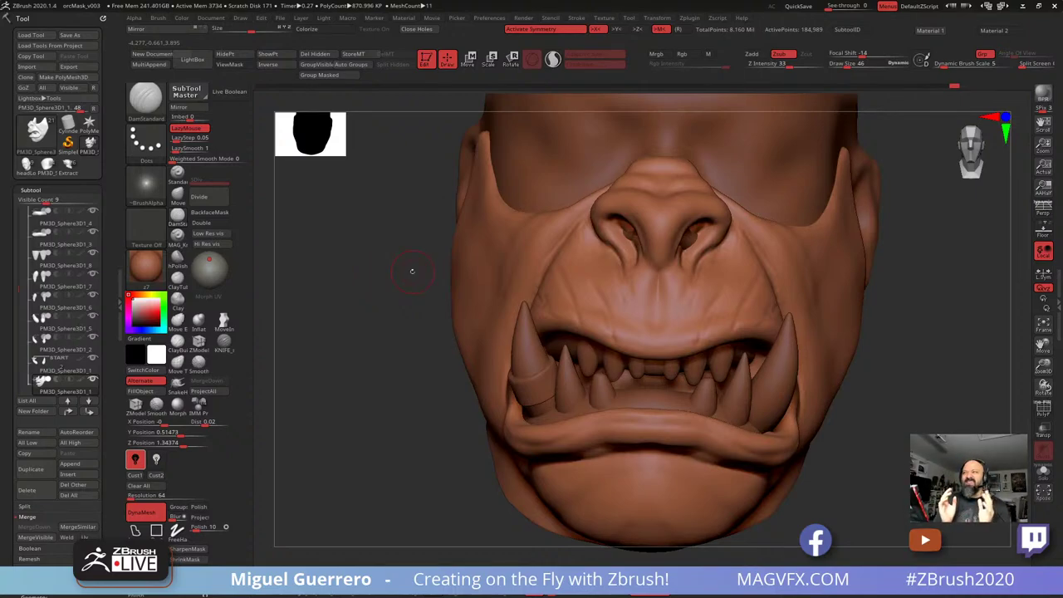
{"action": "right_click_drag", "start_coordinate": [393, 280], "coordinate": [536, 260]}
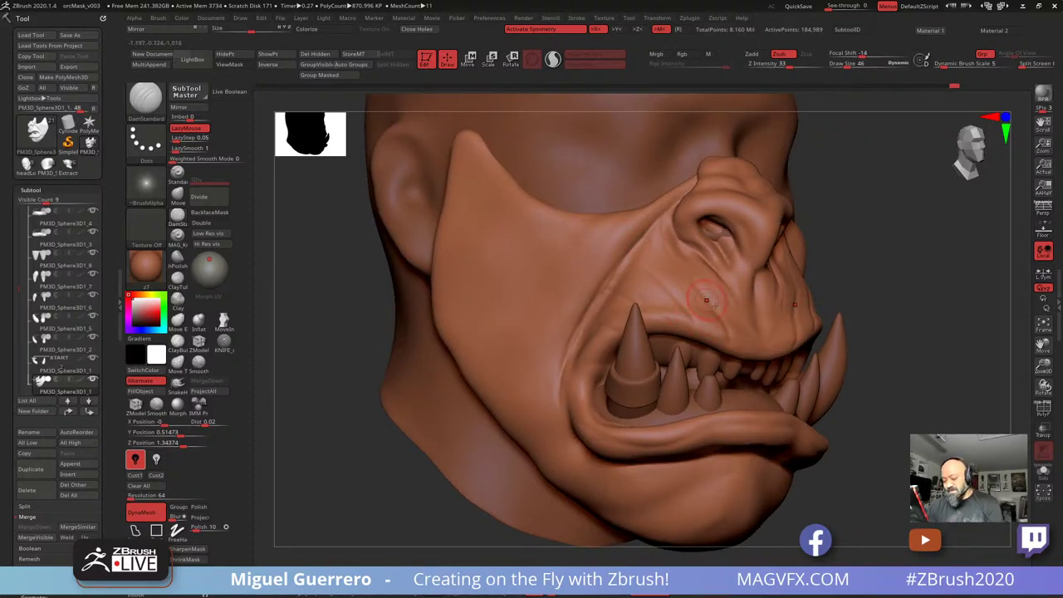
{"action": "right_click_drag", "start_coordinate": [806, 363], "coordinate": [868, 405]}
{"action": "left_click_drag", "start_coordinate": [391, 253], "coordinate": [526, 257]}
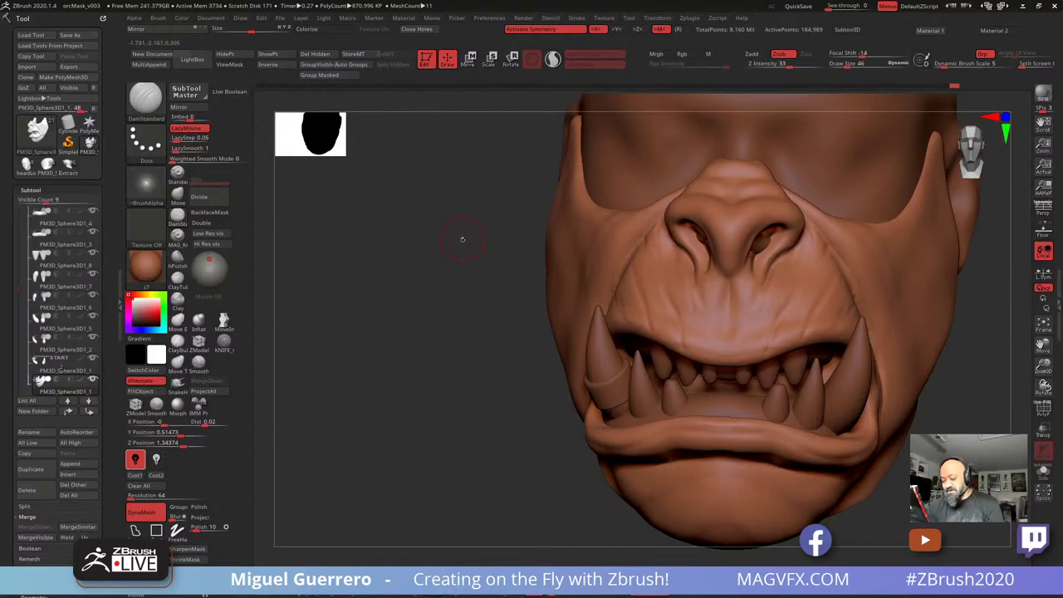
Sharpen the creases around the nose wings and upper cheek folds with the DamStandard brush at Draw Size 38
{"action": "left_click_drag", "start_coordinate": [463, 238], "coordinate": [661, 230]}
{"action": "left_click_drag", "start_coordinate": [449, 225], "coordinate": [572, 207]}
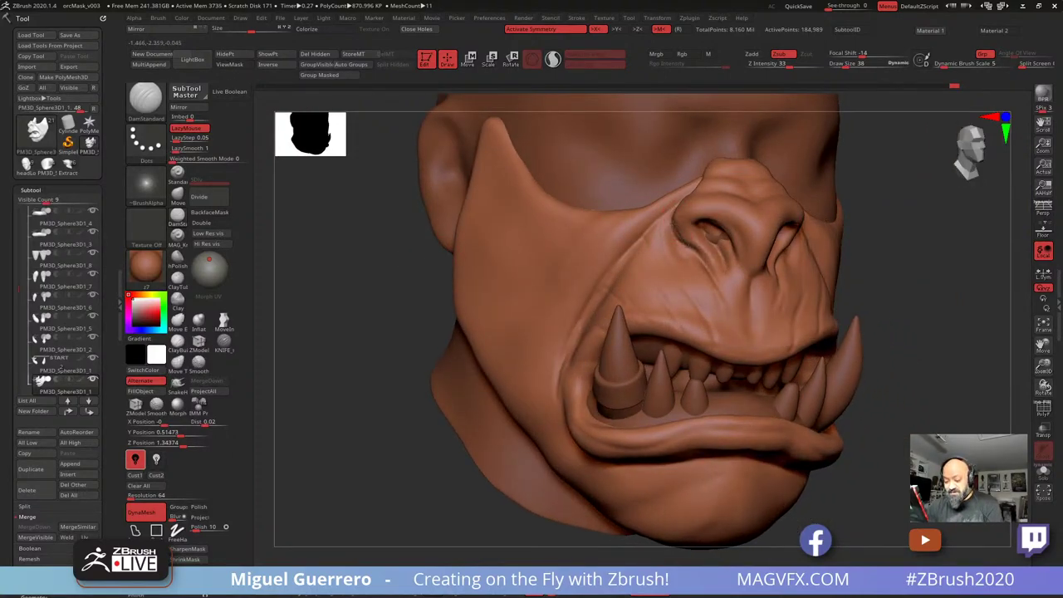
{"action": "left_click_drag", "start_coordinate": [678, 226], "coordinate": [679, 241]}
{"action": "left_click_drag", "start_coordinate": [415, 245], "coordinate": [361, 252]}
{"action": "right_click_drag", "start_coordinate": [361, 251], "coordinate": [360, 241]}
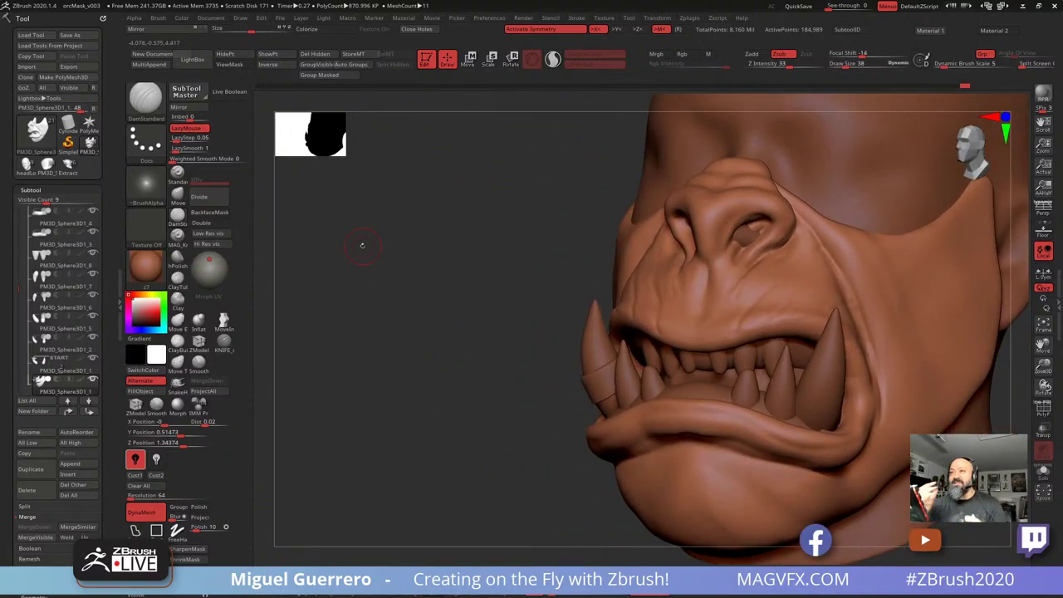
{"action": "mouse_move", "coordinate": [410, 308]}
{"action": "right_mouse_down"}
{"action": "mouse_move", "coordinate": [372, 325]}
{"action": "mouse_move", "coordinate": [392, 329]}
{"action": "mouse_move", "coordinate": [382, 316]}
{"action": "mouse_move", "coordinate": [401, 297]}
{"action": "right_mouse_up"}
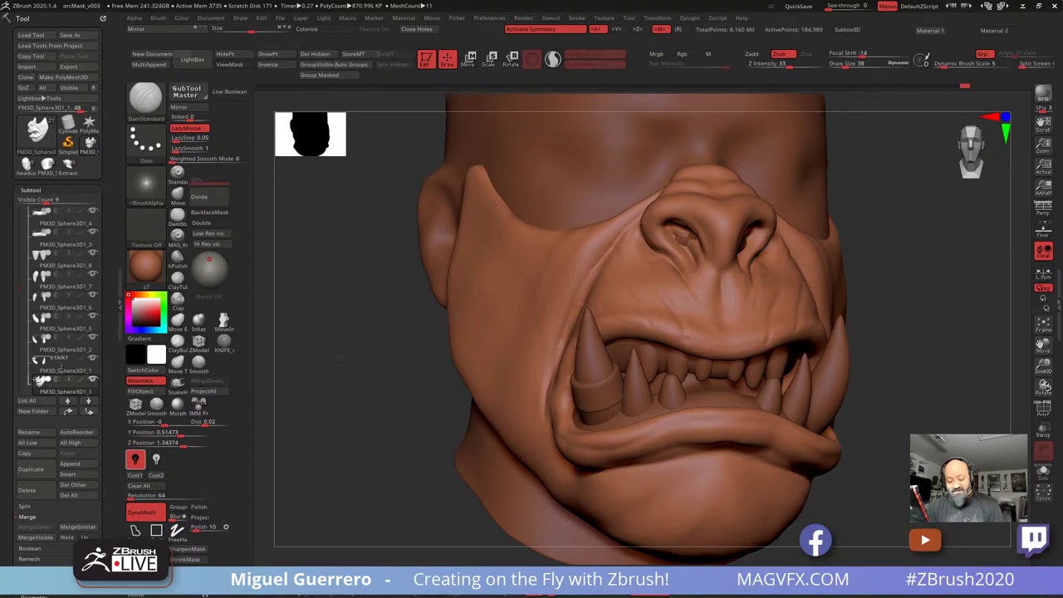
{"action": "left_click_drag", "start_coordinate": [340, 358], "coordinate": [408, 334]}
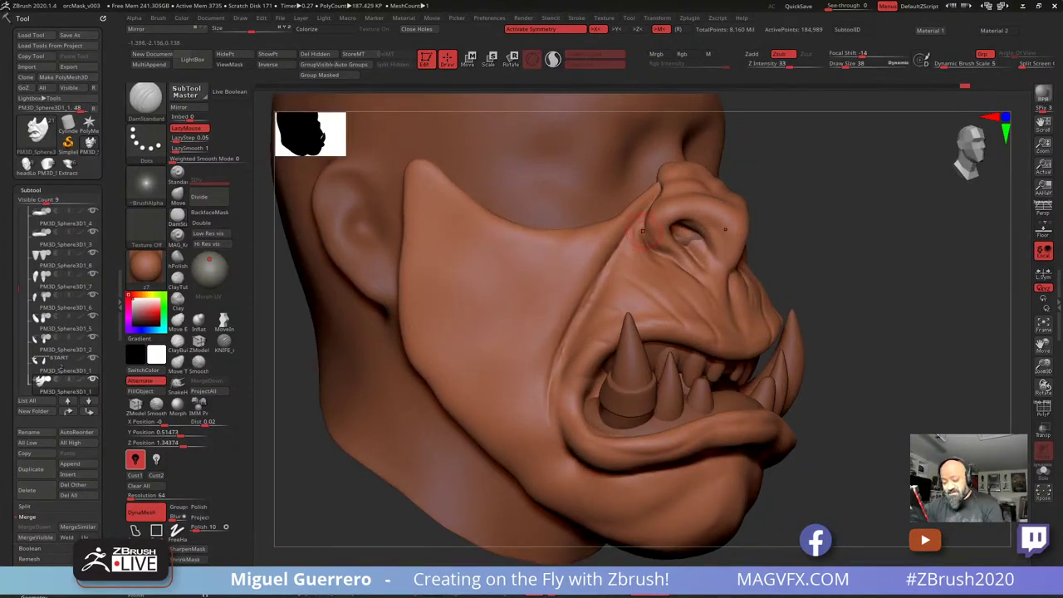
{"action": "left_click_drag", "start_coordinate": [871, 315], "coordinate": [847, 323]}
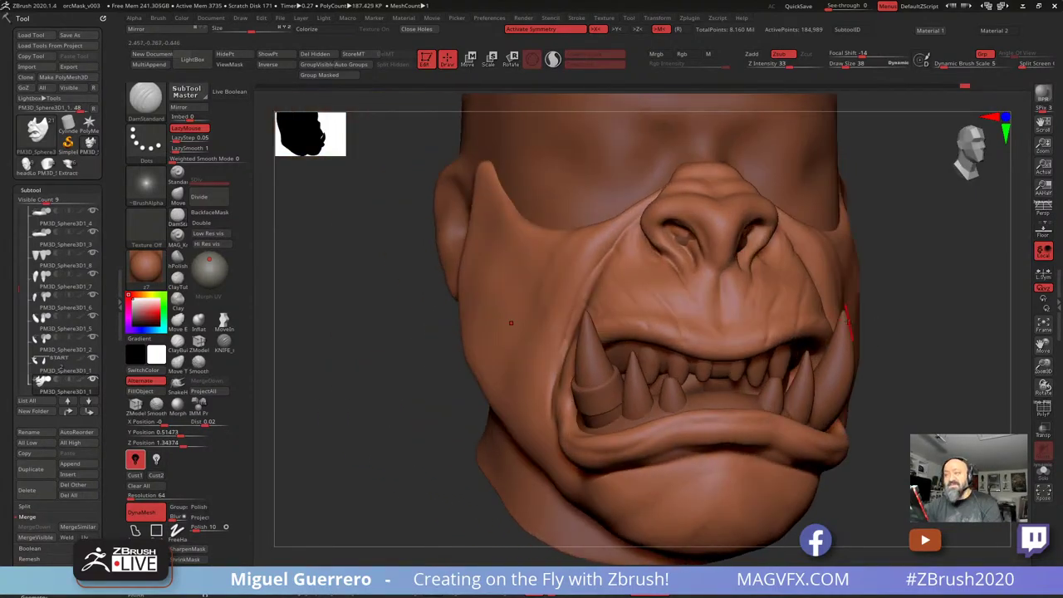
{"action": "left_click_drag", "start_coordinate": [368, 298], "coordinate": [430, 285]}
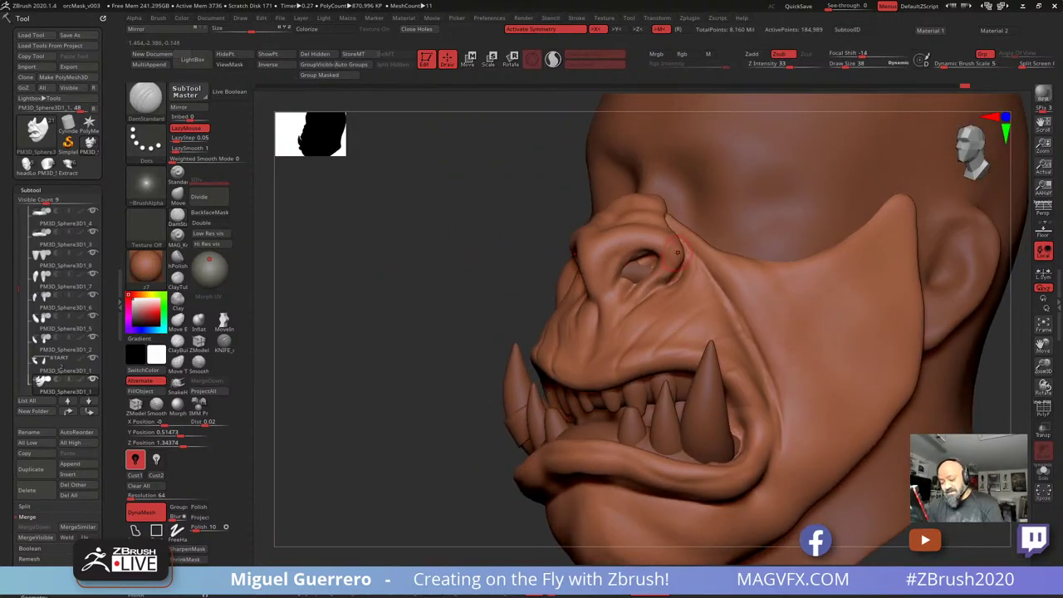
{"action": "right_click_drag", "start_coordinate": [612, 278], "coordinate": [671, 229]}
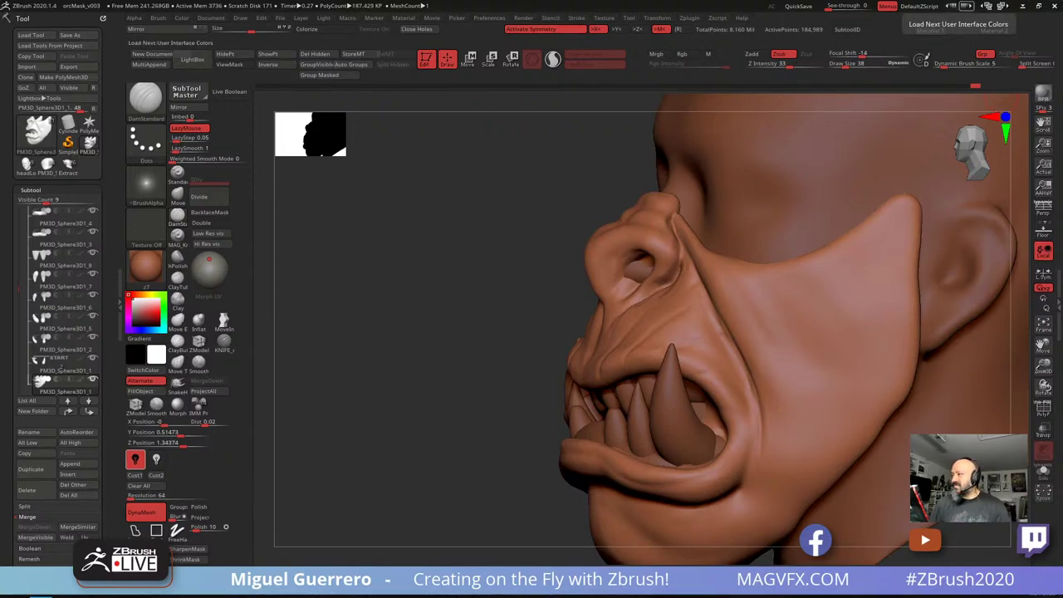
Carve wrinkles below the mouth corners and long creases down the cheeks with the DamStandard brush, raising the Draw Size to 46
{"action": "mouse_move", "coordinate": [430, 313]}
{"action": "left_mouse_down"}
{"action": "mouse_move", "coordinate": [456, 324]}
{"action": "mouse_move", "coordinate": [413, 249]}
{"action": "mouse_move", "coordinate": [408, 264]}
{"action": "left_mouse_up"}
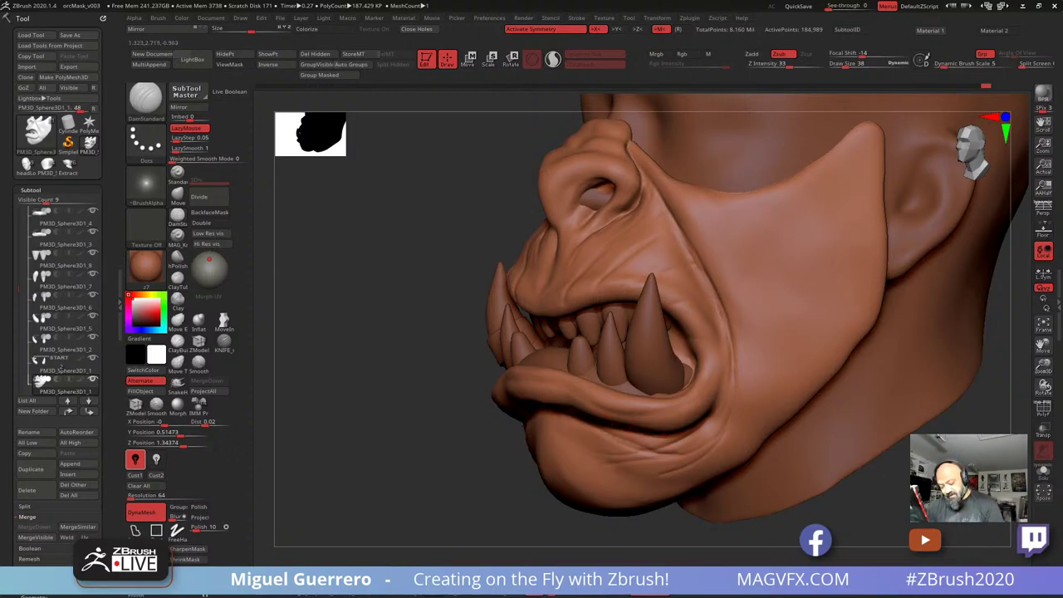
{"action": "key", "text": "bracketright"}
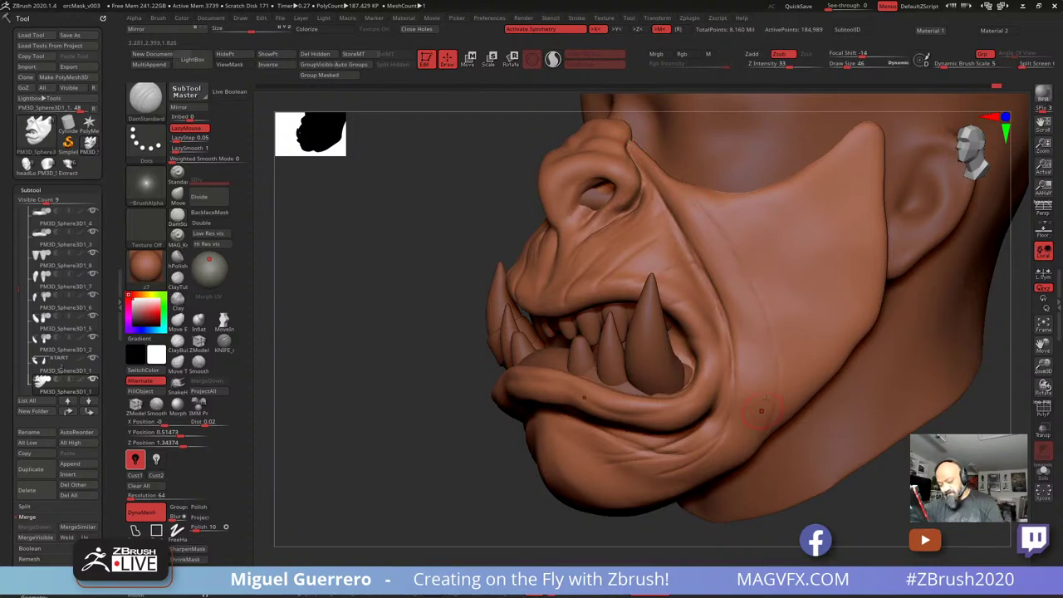
{"action": "left_click_drag", "start_coordinate": [681, 530], "coordinate": [623, 530]}
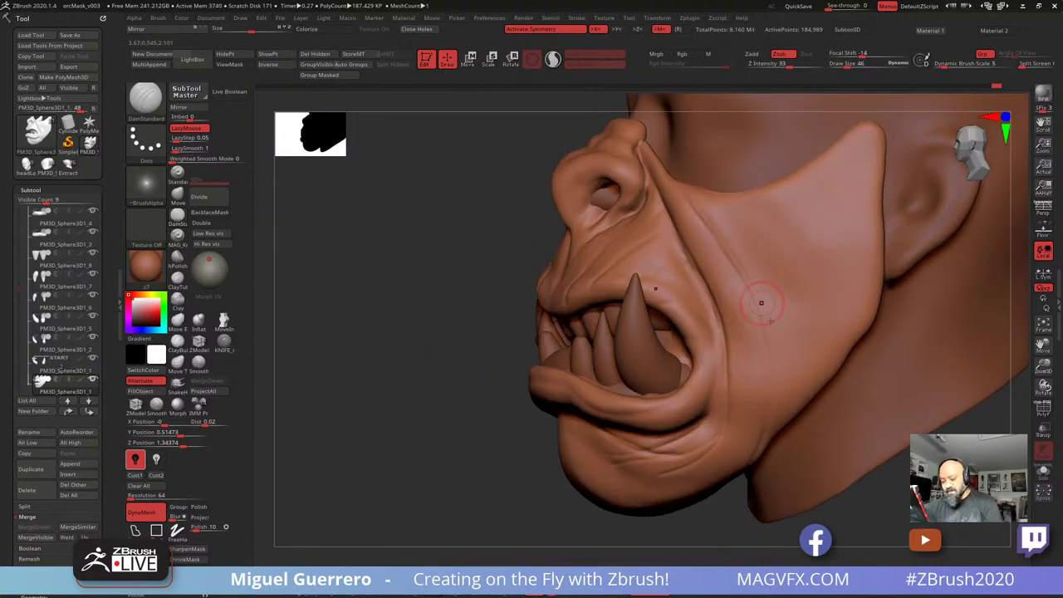
{"action": "right_click_drag", "start_coordinate": [759, 370], "coordinate": [938, 359]}
{"action": "mouse_move", "coordinate": [427, 296]}
{"action": "right_mouse_down", "text": "ctrl"}
{"action": "mouse_move", "coordinate": [371, 289]}
{"action": "mouse_move", "coordinate": [429, 312]}
{"action": "right_mouse_up", "text": "ctrl"}
{"action": "right_click_drag", "start_coordinate": [401, 345], "coordinate": [446, 353], "text": "alt"}
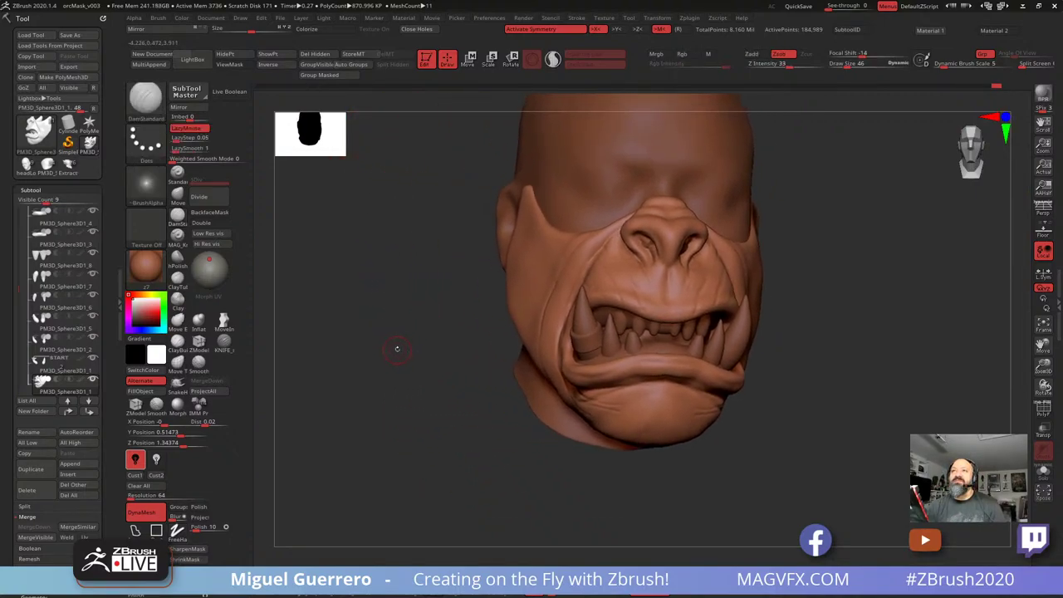
{"action": "right_click_drag", "start_coordinate": [409, 331], "coordinate": [410, 337]}
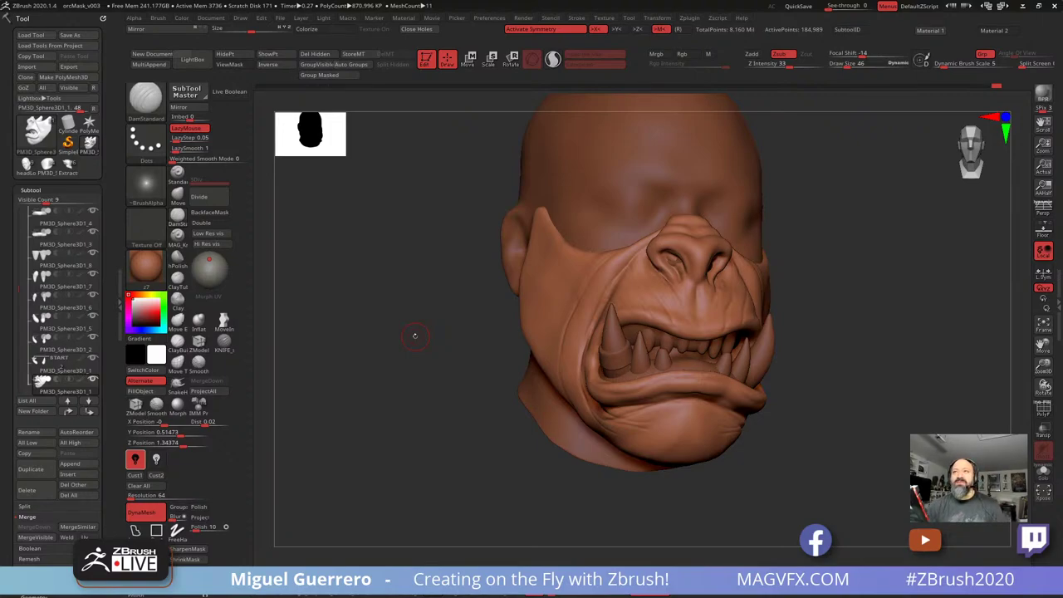
{"action": "mouse_move", "coordinate": [415, 335]}
{"action": "left_mouse_down"}
{"action": "mouse_move", "coordinate": [422, 307]}
{"action": "mouse_move", "coordinate": [457, 268]}
{"action": "left_mouse_up"}
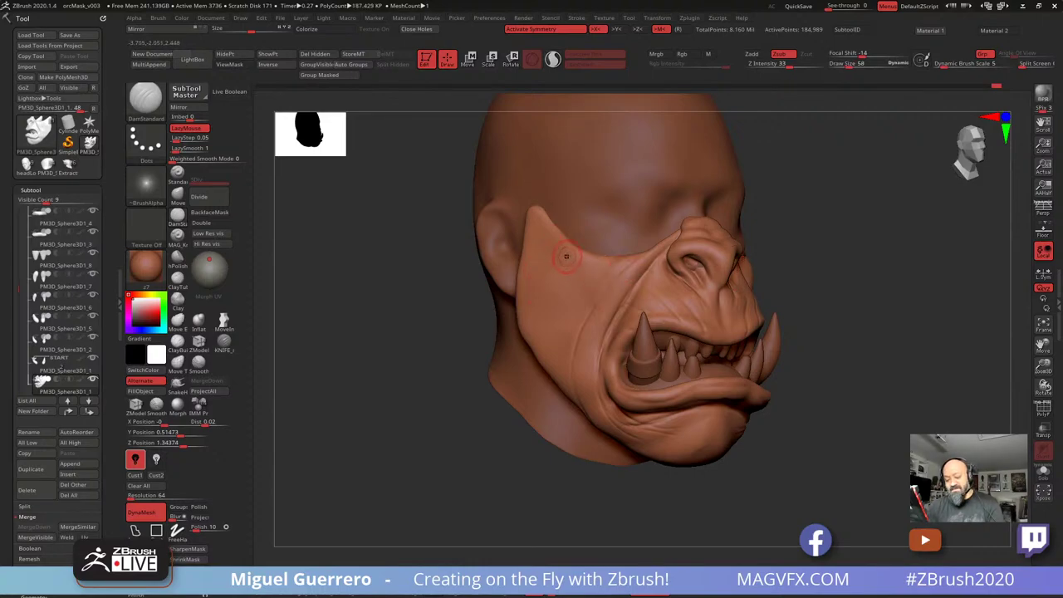
Carve further long creases down the outer cheek in front of the ear with the DamStandard brush at Draw Size 66
{"action": "left_click_drag", "start_coordinate": [449, 278], "coordinate": [491, 269]}
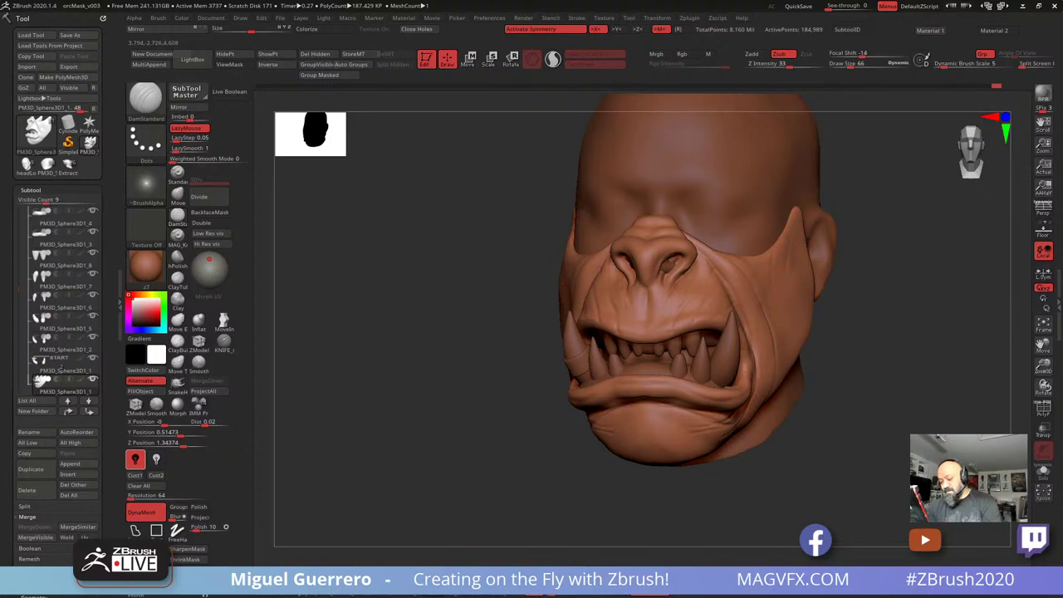
{"action": "left_click_drag", "start_coordinate": [458, 344], "coordinate": [633, 283]}
{"action": "left_click_drag", "start_coordinate": [497, 343], "coordinate": [468, 334]}
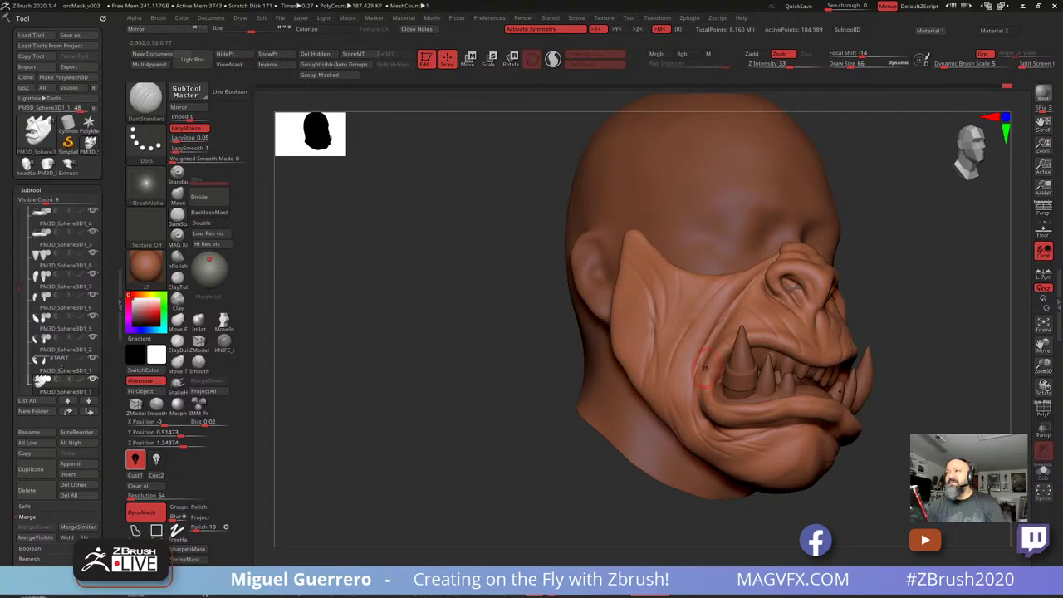
{"action": "left_click_drag", "start_coordinate": [531, 301], "coordinate": [456, 312]}
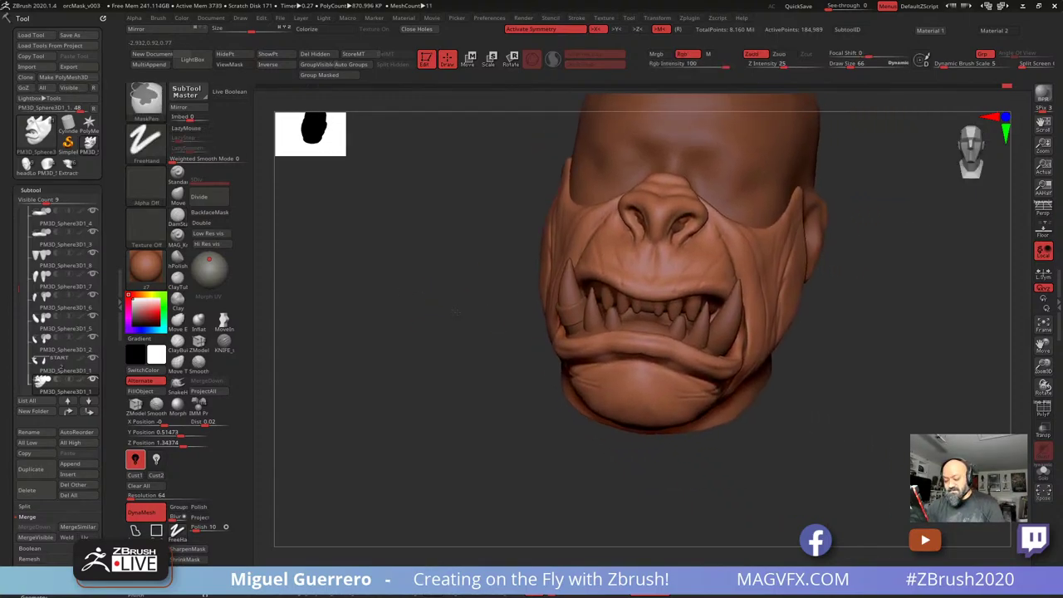
Select the large outer tusks subtool and inspect its shape both isolated and together with the whole mask
{"action": "right_click_drag", "start_coordinate": [456, 313], "coordinate": [461, 342], "text": "ctrl"}
{"action": "left_click_drag", "start_coordinate": [461, 342], "coordinate": [387, 304]}
{"action": "left_click", "coordinate": [694, 346], "text": "alt"}
{"action": "left_click", "coordinate": [685, 333], "text": "alt"}
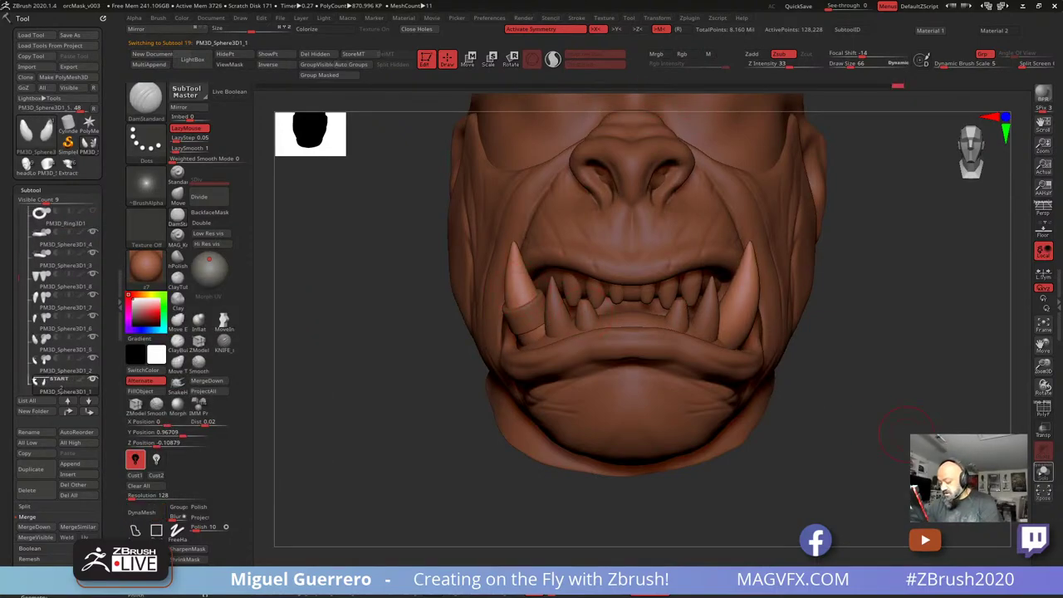
{"action": "left_click", "coordinate": [1043, 471]}
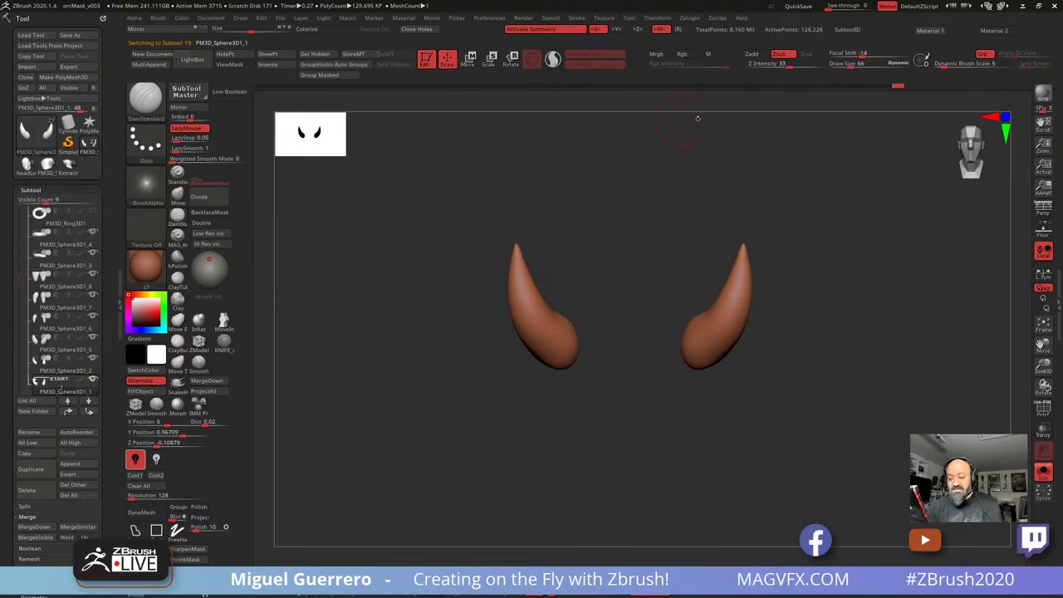
{"action": "mouse_move", "coordinate": [895, 86]}
{"action": "left_mouse_down"}
{"action": "mouse_move", "coordinate": [258, 96]}
{"action": "mouse_move", "coordinate": [897, 87]}
{"action": "left_mouse_up"}
{"action": "left_click", "coordinate": [1044, 471]}
{"action": "left_click_drag", "start_coordinate": [906, 398], "coordinate": [765, 430]}
{"action": "left_click_drag", "start_coordinate": [529, 342], "coordinate": [533, 344], "text": "alt"}
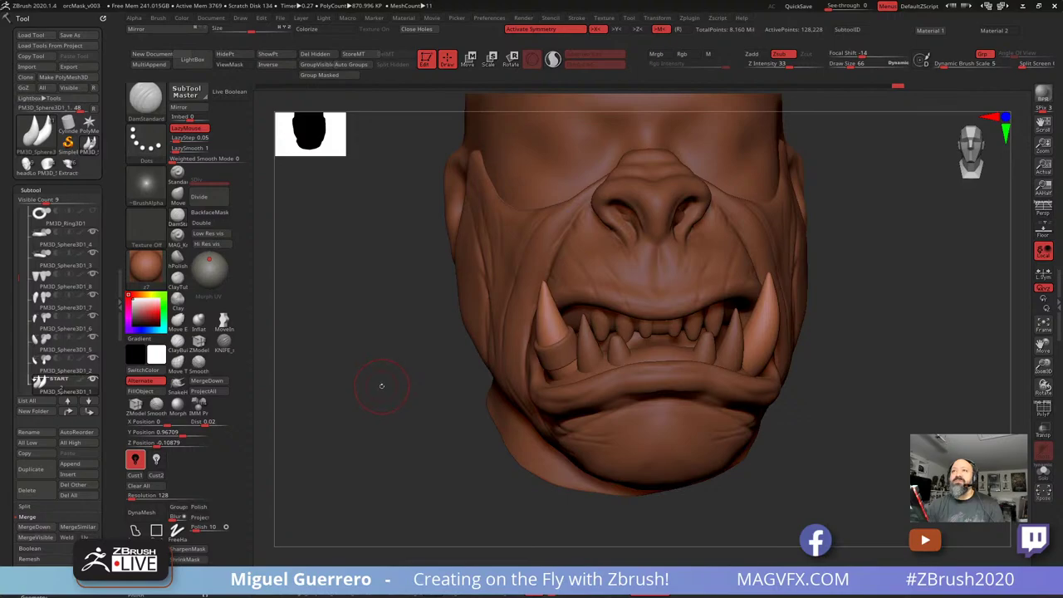
{"action": "left_click_drag", "start_coordinate": [382, 385], "coordinate": [384, 405], "text": "alt"}
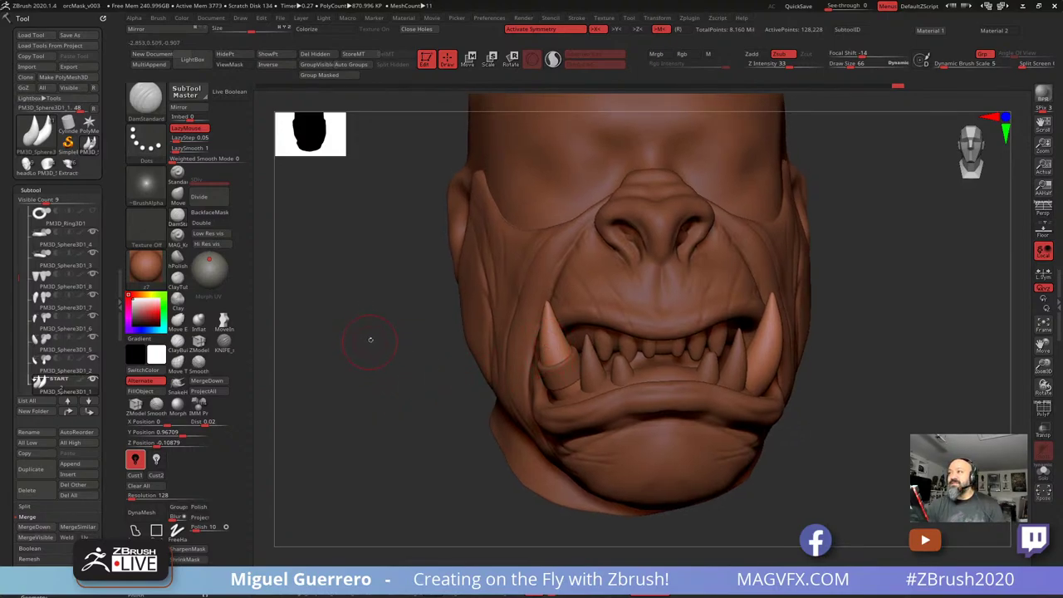
Thicken both large tusks from their bases upward with the Inflat brush at Draw Size 210
{"action": "left_click", "coordinate": [178, 195]}
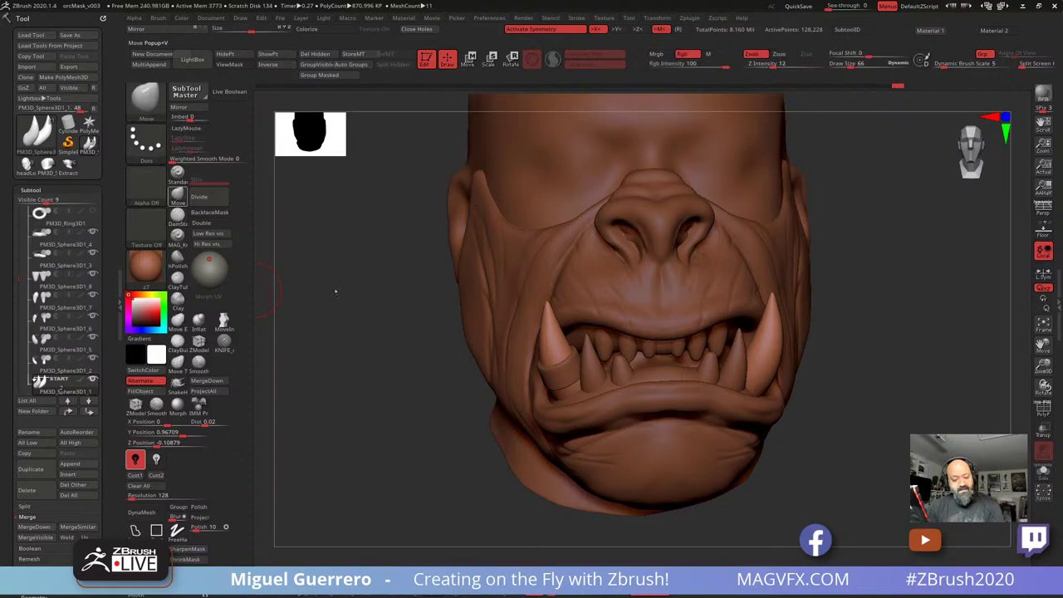
{"action": "left_click_drag", "start_coordinate": [449, 287], "coordinate": [341, 289]}
{"action": "key", "text": "bracketright"}
{"action": "key", "text": "bracketright"}
{"action": "key", "text": "bracketright"}
{"action": "key", "text": "bracketright"}
{"action": "key", "text": "bracketright"}
{"action": "key", "text": "bracketright"}
{"action": "key", "text": "bracketright"}
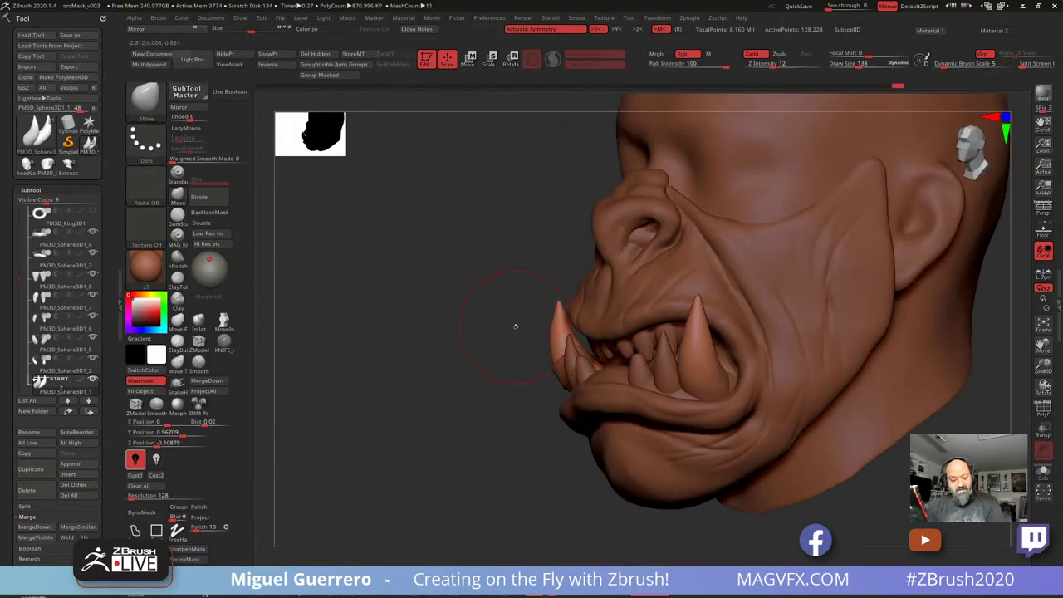
{"action": "left_click", "coordinate": [198, 320]}
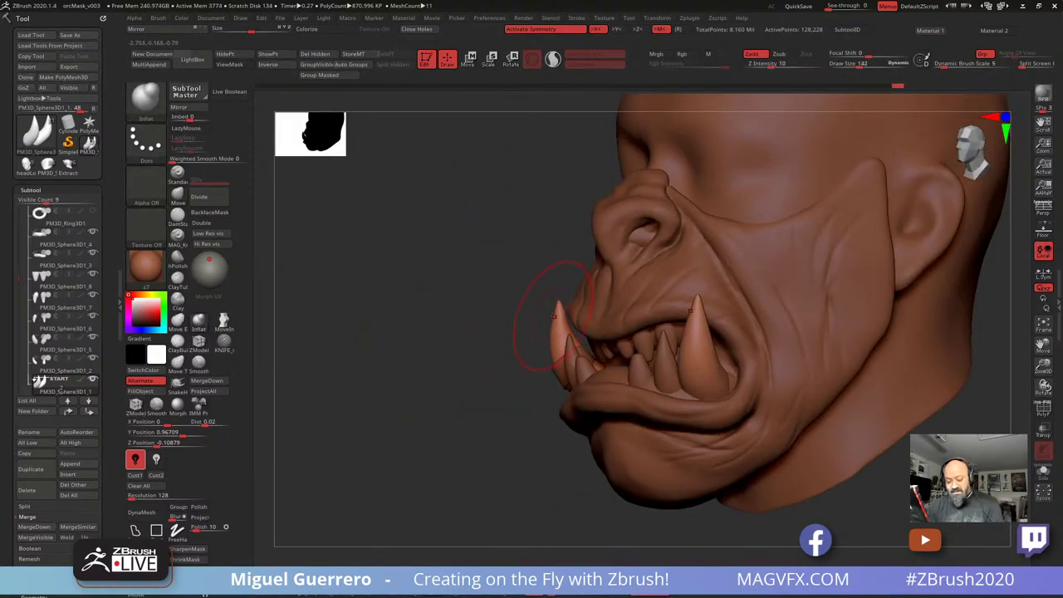
{"action": "key", "text": "bracketright"}
{"action": "left_click_drag", "start_coordinate": [557, 311], "coordinate": [571, 382]}
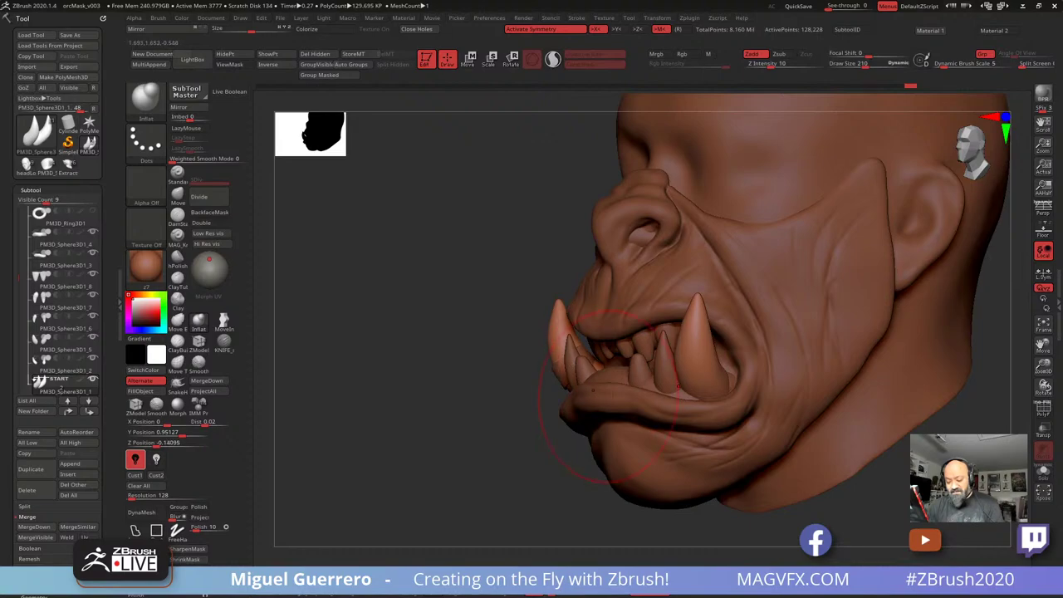
{"action": "left_click_drag", "start_coordinate": [704, 395], "coordinate": [699, 370]}
{"action": "left_click_drag", "start_coordinate": [540, 391], "coordinate": [501, 370]}
{"action": "left_click_drag", "start_coordinate": [687, 340], "coordinate": [696, 367]}
{"action": "left_click_drag", "start_coordinate": [541, 368], "coordinate": [656, 371]}
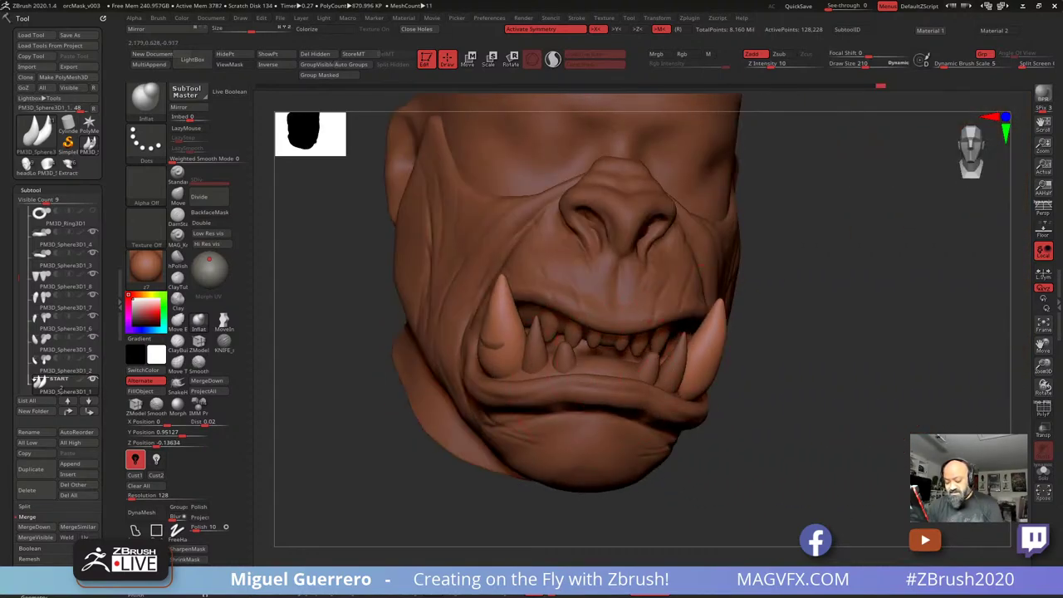
{"action": "mouse_move", "coordinate": [764, 427]}
{"action": "left_mouse_down"}
{"action": "mouse_move", "coordinate": [383, 373]}
{"action": "mouse_move", "coordinate": [498, 367]}
{"action": "left_mouse_up"}
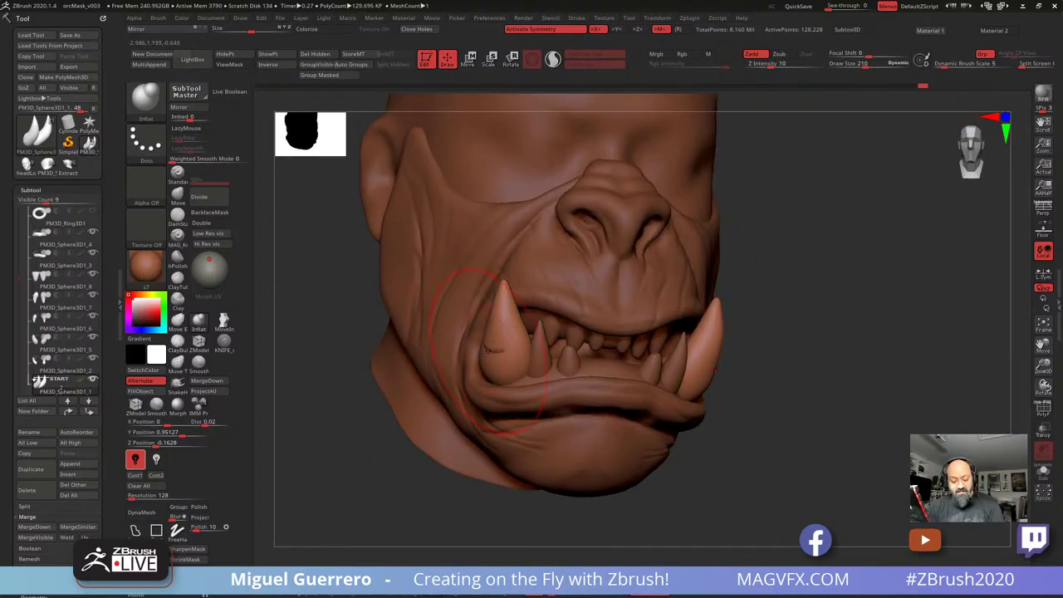
Select the ring band around the large tusk and scale and adjust it to wrap the thickened tusk
{"action": "left_click", "coordinate": [488, 351], "text": "alt"}
{"action": "left_click_drag", "start_coordinate": [443, 272], "coordinate": [459, 241]}
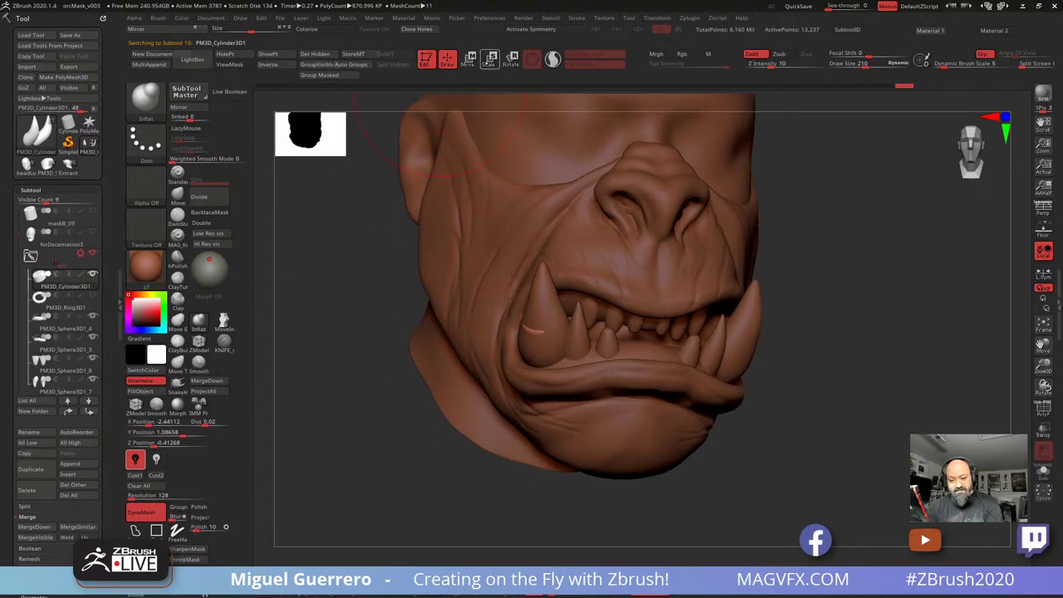
{"action": "left_click", "coordinate": [490, 58]}
{"action": "left_click_drag", "start_coordinate": [544, 328], "coordinate": [560, 327]}
{"action": "right_click_drag", "start_coordinate": [508, 223], "coordinate": [588, 239]}
{"action": "right_click_drag", "start_coordinate": [569, 366], "coordinate": [573, 333], "text": "alt"}
{"action": "right_click_drag", "start_coordinate": [807, 470], "coordinate": [806, 443]}
{"action": "left_click_drag", "start_coordinate": [576, 227], "coordinate": [575, 234]}
{"action": "right_click_drag", "start_coordinate": [798, 369], "coordinate": [667, 366]}
{"action": "left_click", "coordinate": [807, 339], "text": "alt"}
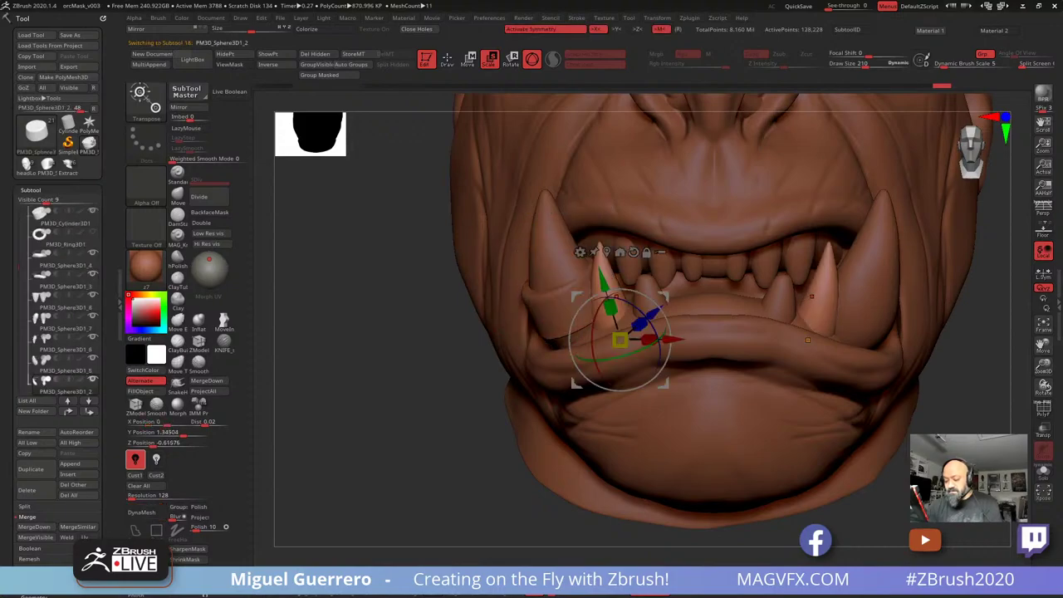
{"action": "mouse_move", "coordinate": [474, 365]}
{"action": "right_mouse_down", "text": "alt"}
{"action": "mouse_move", "coordinate": [424, 363]}
{"action": "mouse_move", "coordinate": [411, 291]}
{"action": "mouse_move", "coordinate": [425, 325]}
{"action": "mouse_move", "coordinate": [416, 302]}
{"action": "mouse_move", "coordinate": [383, 302]}
{"action": "right_mouse_up", "text": "alt"}
{"action": "left_click", "coordinate": [447, 60]}
Reshape the large outer tusks with the Move brush at Draw Size 226, fitting them to the ring and mouth corners
{"action": "left_click", "coordinate": [540, 323], "text": "alt"}
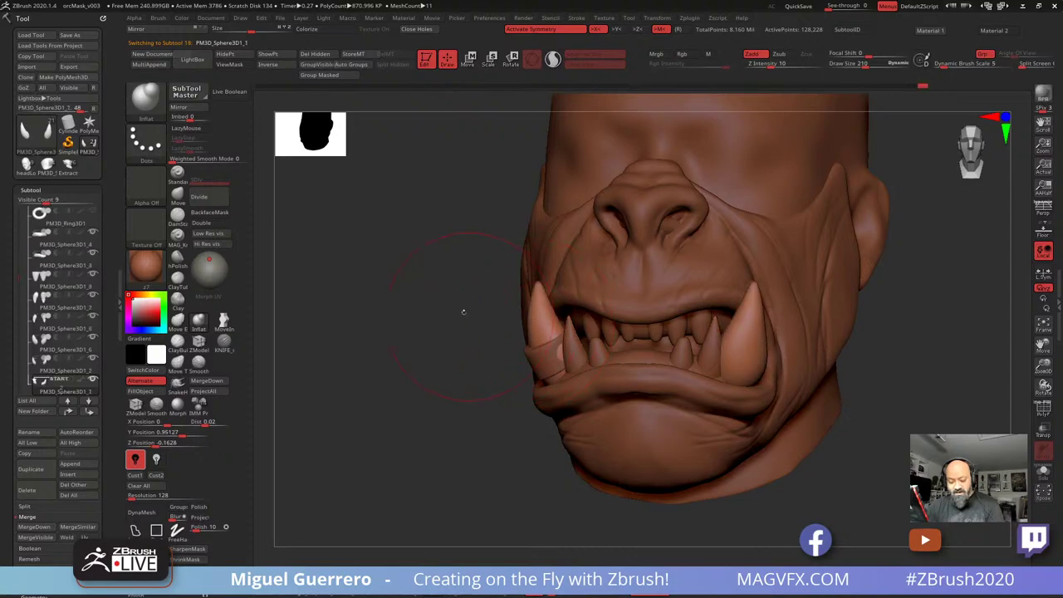
{"action": "left_click", "coordinate": [178, 194]}
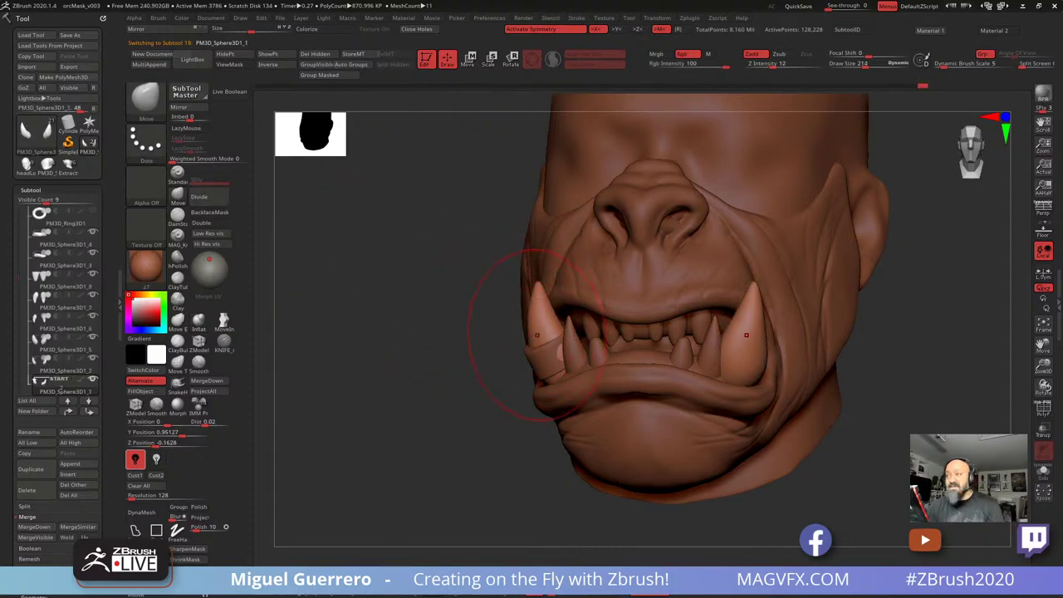
{"action": "left_click_drag", "start_coordinate": [552, 341], "coordinate": [544, 345]}
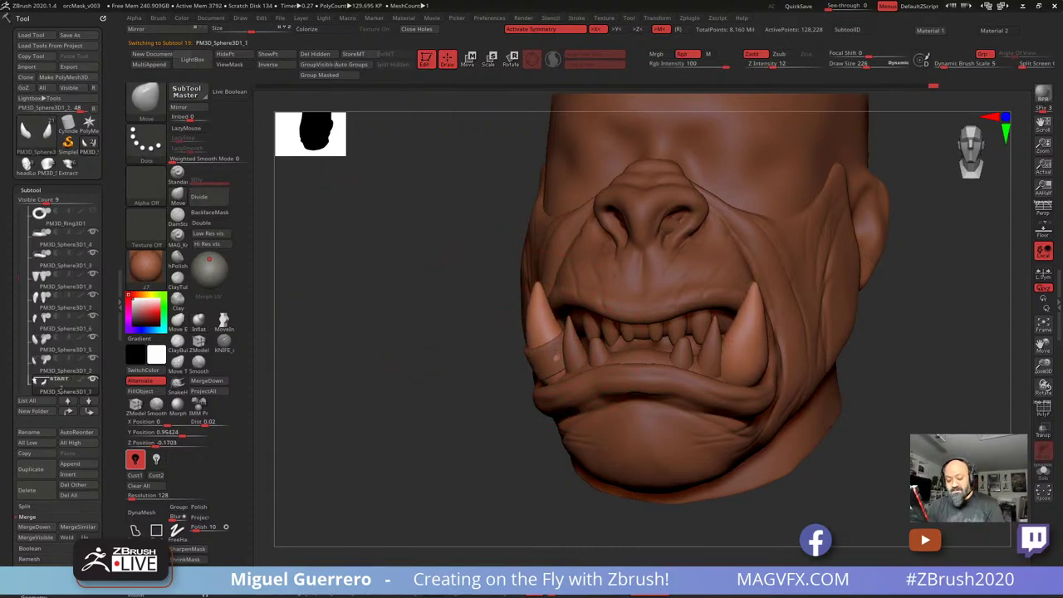
{"action": "right_click_drag", "start_coordinate": [530, 357], "coordinate": [491, 361]}
{"action": "mouse_move", "coordinate": [555, 356]}
{"action": "left_mouse_down"}
{"action": "mouse_move", "coordinate": [535, 328]}
{"action": "mouse_move", "coordinate": [467, 330]}
{"action": "mouse_move", "coordinate": [546, 340]}
{"action": "left_mouse_up"}
{"action": "left_click_drag", "start_coordinate": [390, 318], "coordinate": [487, 287]}
{"action": "mouse_move", "coordinate": [693, 432]}
{"action": "left_mouse_down"}
{"action": "mouse_move", "coordinate": [723, 351]}
{"action": "mouse_move", "coordinate": [690, 365]}
{"action": "mouse_move", "coordinate": [611, 367]}
{"action": "left_mouse_up"}
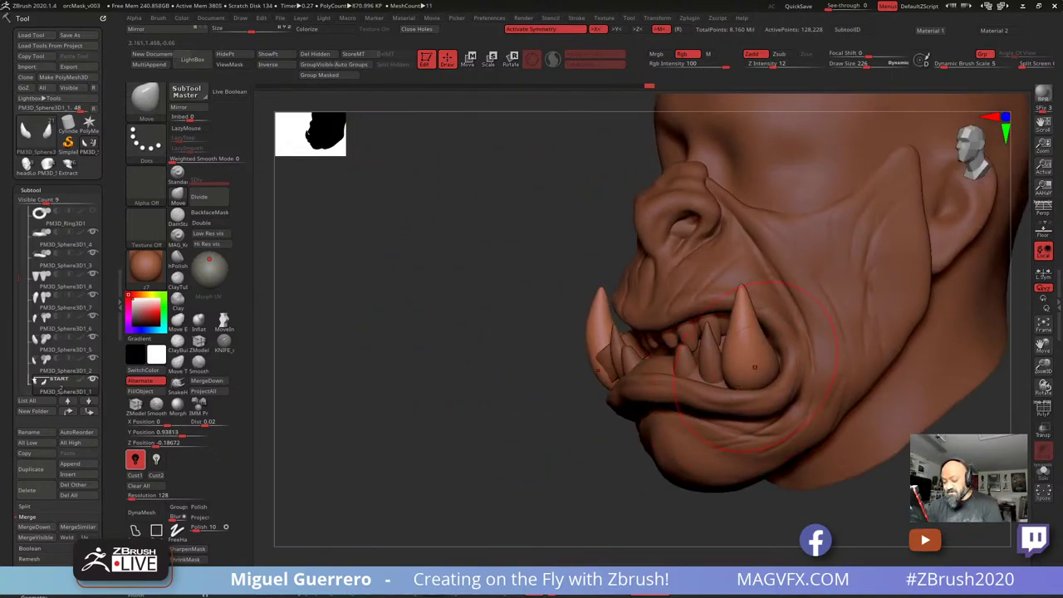
{"action": "left_click_drag", "start_coordinate": [755, 365], "coordinate": [768, 345]}
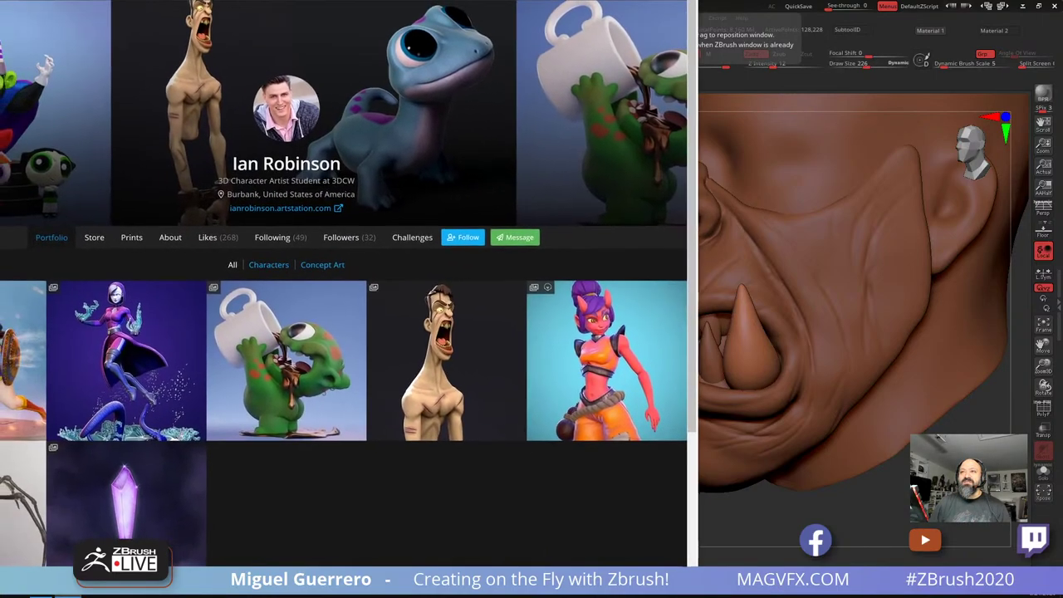
Switch to the browser, reposition its window and open the Wonder Woman artwork from the artist's ArtStation portfolio
{"action": "left_click_drag", "start_coordinate": [618, 0], "coordinate": [765, 50]}
{"action": "left_click_drag", "start_coordinate": [645, 44], "coordinate": [758, 8]}
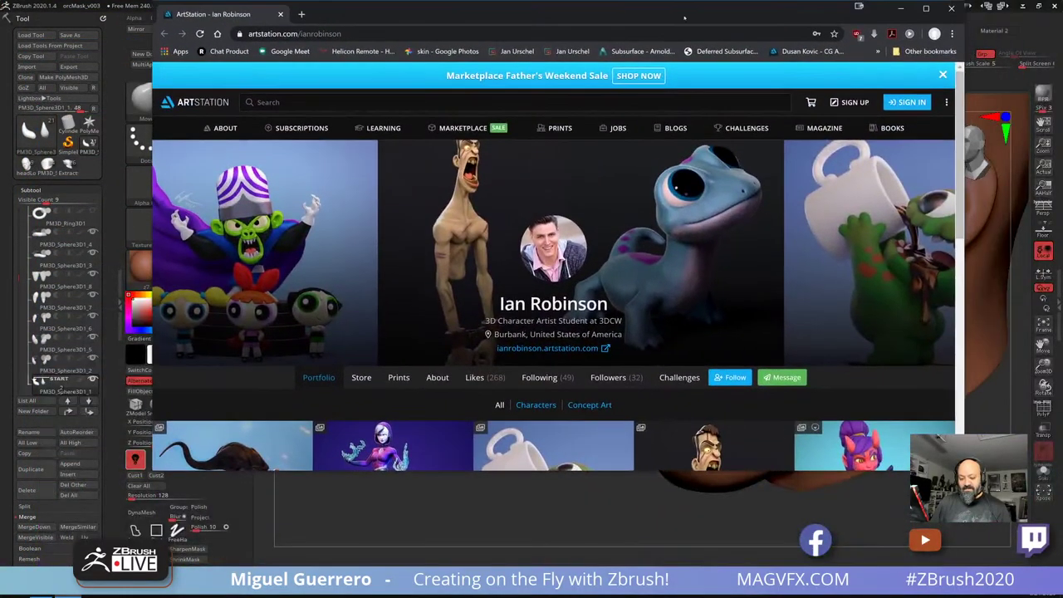
{"action": "scroll", "coordinate": [643, 215], "scroll_direction": "down", "scroll_amount": 5}
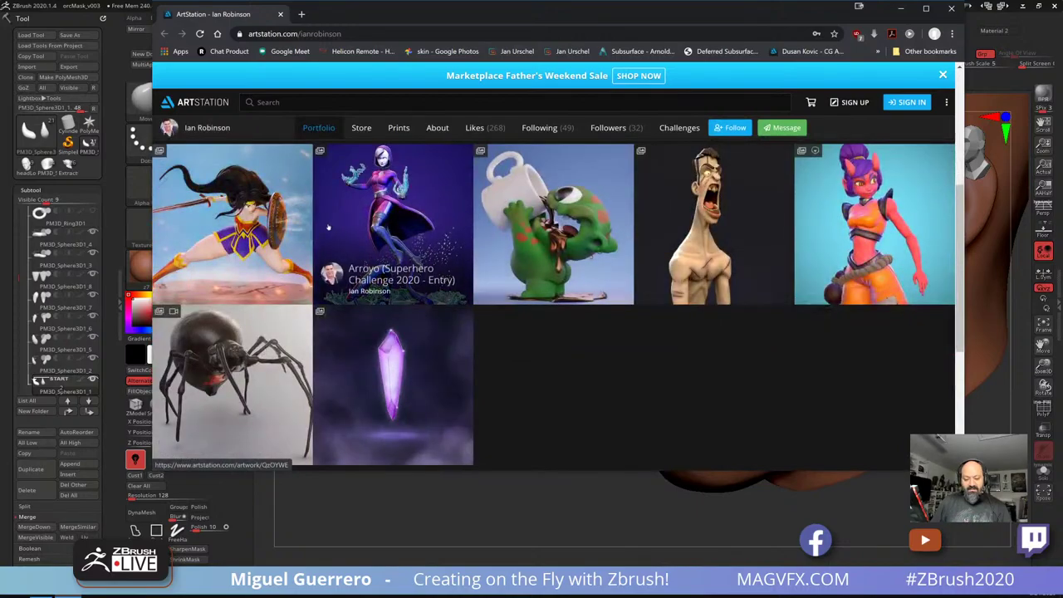
{"action": "left_click", "coordinate": [262, 255]}
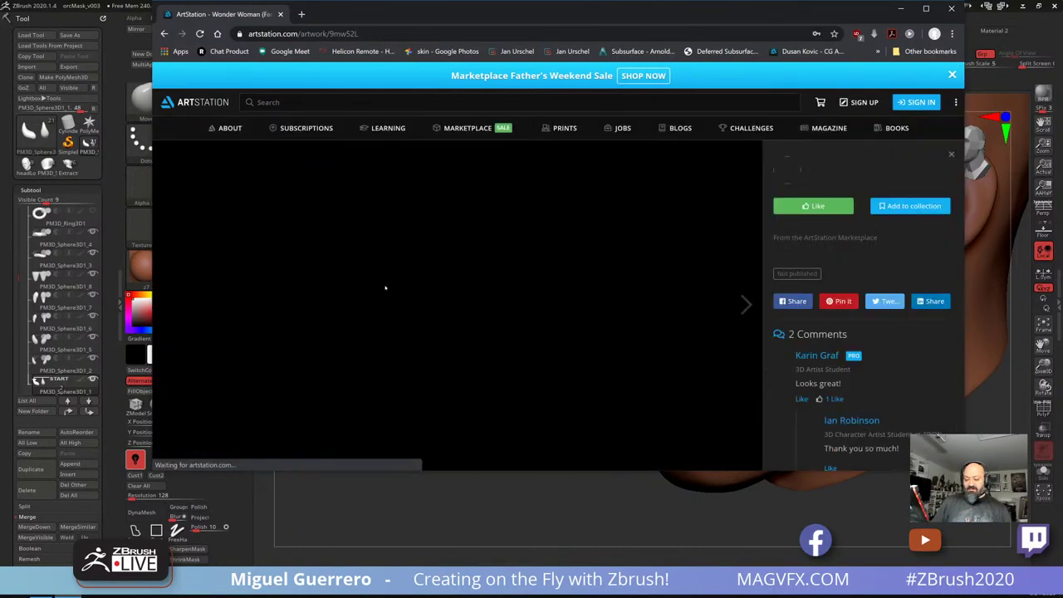
Examine the Wonder Woman project's renders, concept art, printed figure and resin-printing photos
{"action": "scroll", "coordinate": [501, 303], "scroll_direction": "down", "scroll_amount": 3}
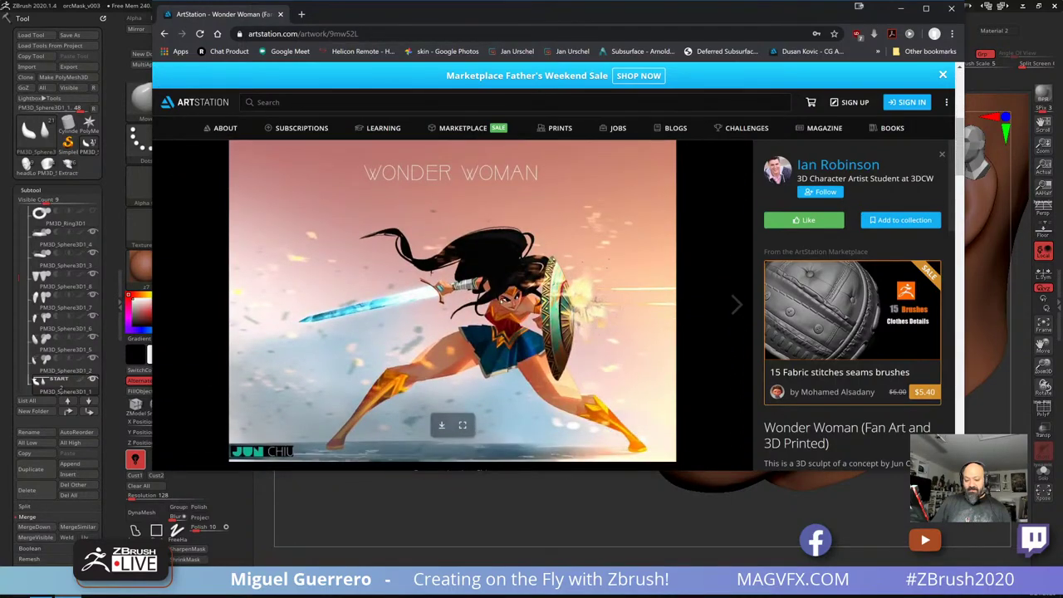
{"action": "scroll", "coordinate": [500, 302], "scroll_direction": "up", "scroll_amount": 3}
{"action": "scroll", "coordinate": [500, 303], "scroll_direction": "down", "scroll_amount": 1}
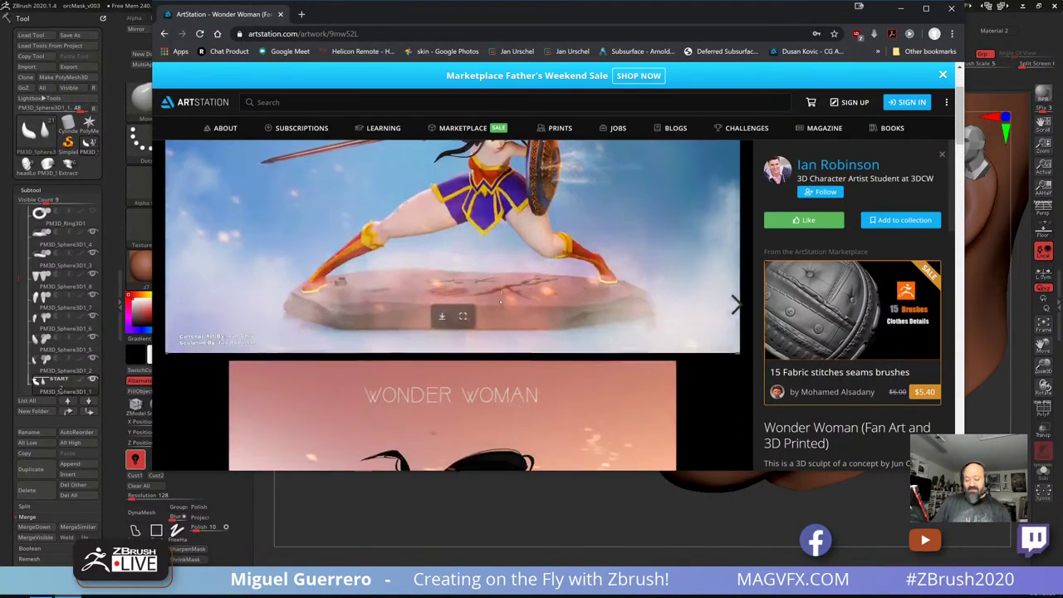
{"action": "scroll", "coordinate": [500, 302], "scroll_direction": "down", "scroll_amount": 6}
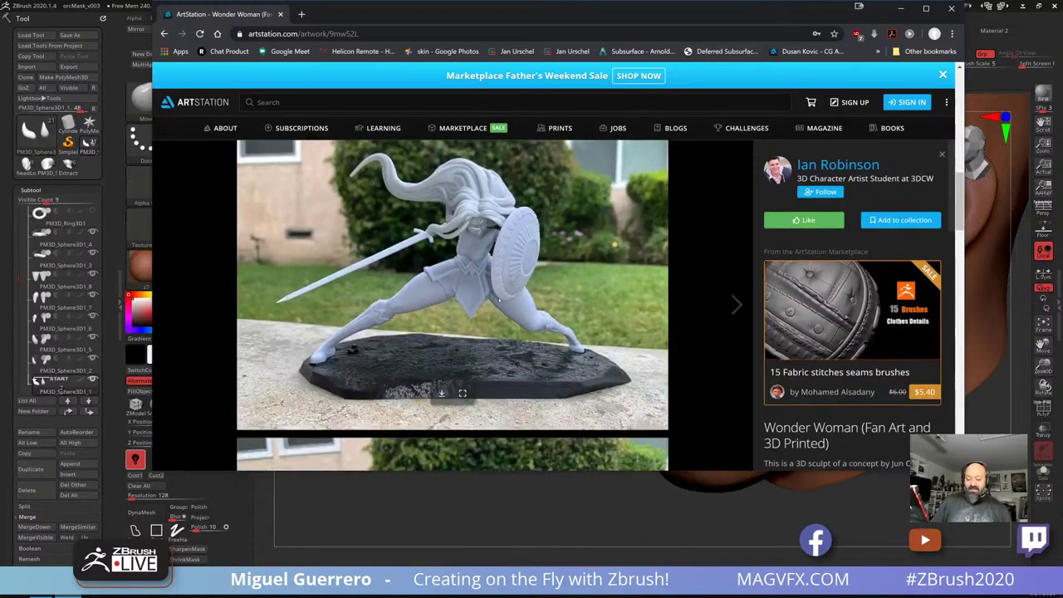
{"action": "scroll", "coordinate": [499, 299], "scroll_direction": "down", "scroll_amount": 5}
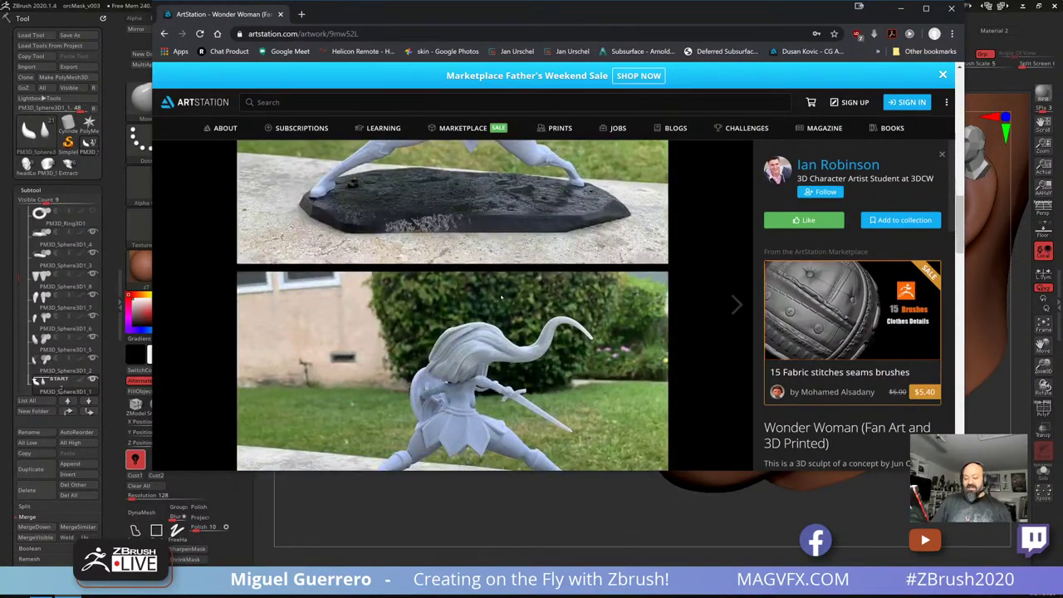
{"action": "scroll", "coordinate": [502, 301], "scroll_direction": "down", "scroll_amount": 5}
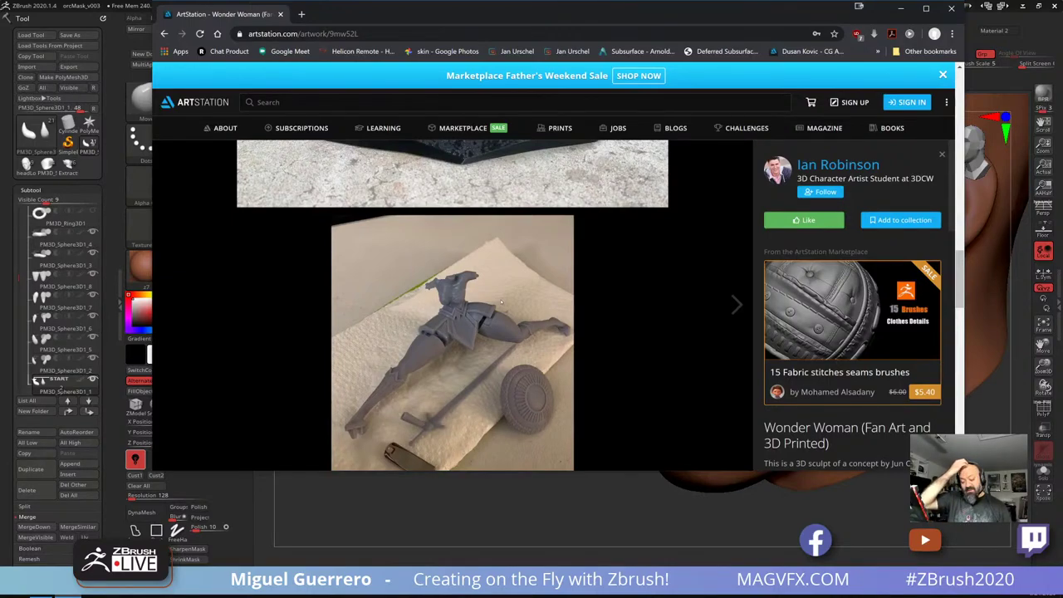
{"action": "scroll", "coordinate": [477, 292], "scroll_direction": "down", "scroll_amount": 10}
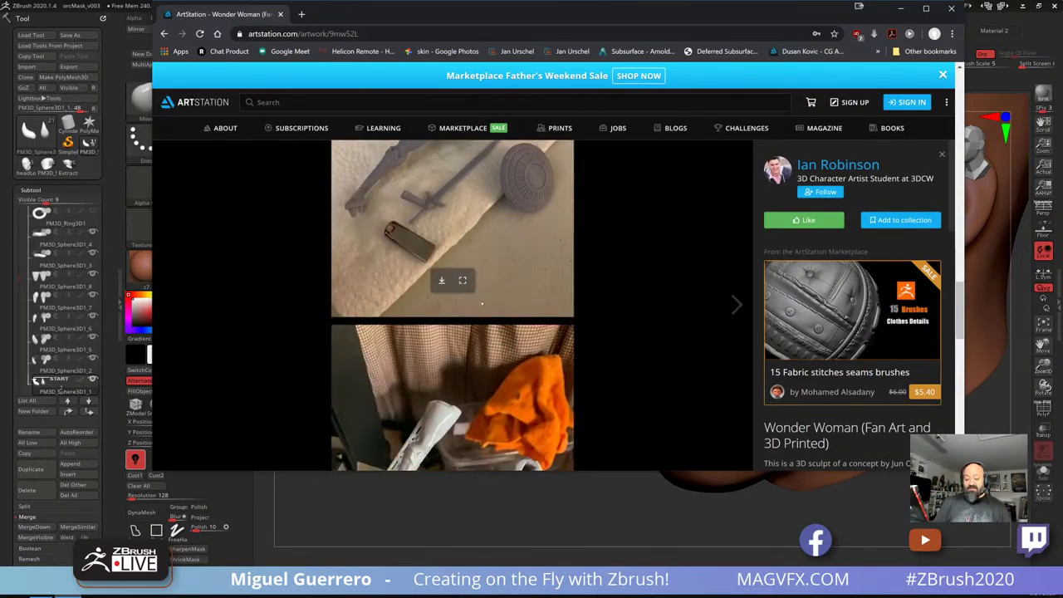
{"action": "scroll", "coordinate": [452, 305], "scroll_direction": "down", "scroll_amount": 3}
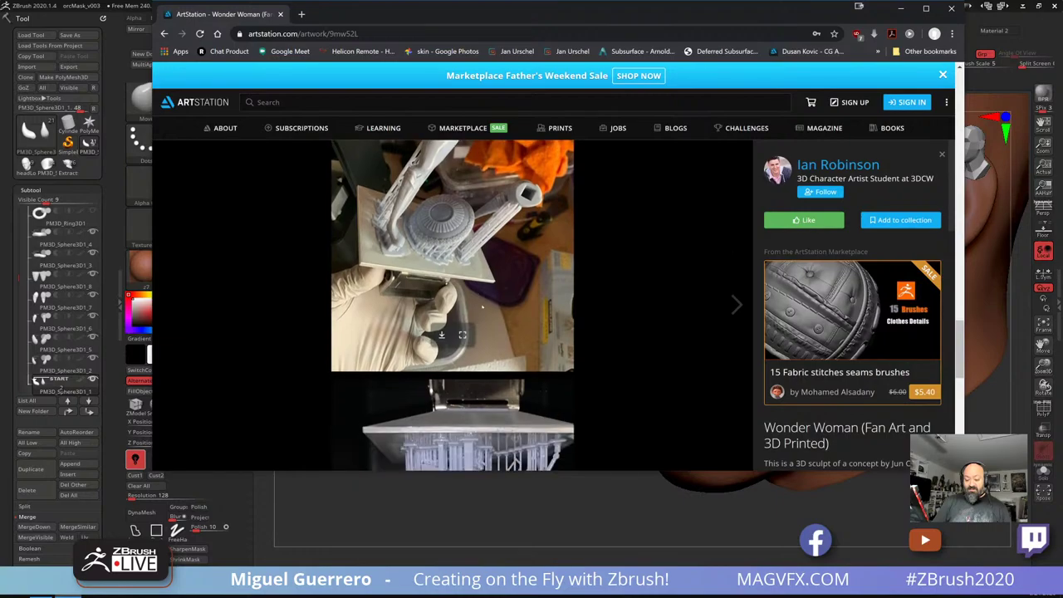
{"action": "scroll", "coordinate": [481, 305], "scroll_direction": "down", "scroll_amount": 3}
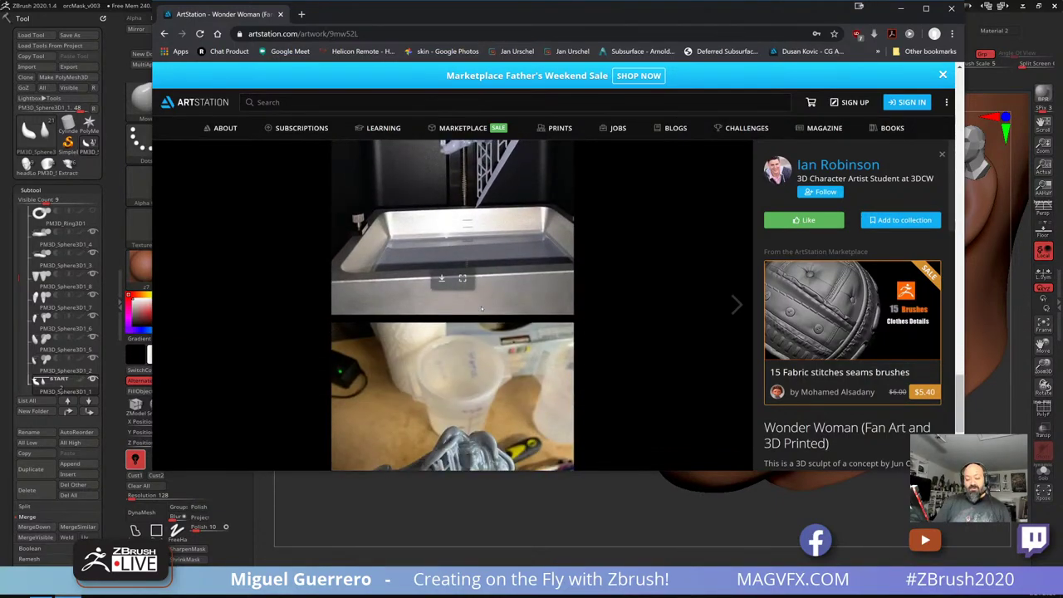
{"action": "scroll", "coordinate": [482, 309], "scroll_direction": "down", "scroll_amount": 3}
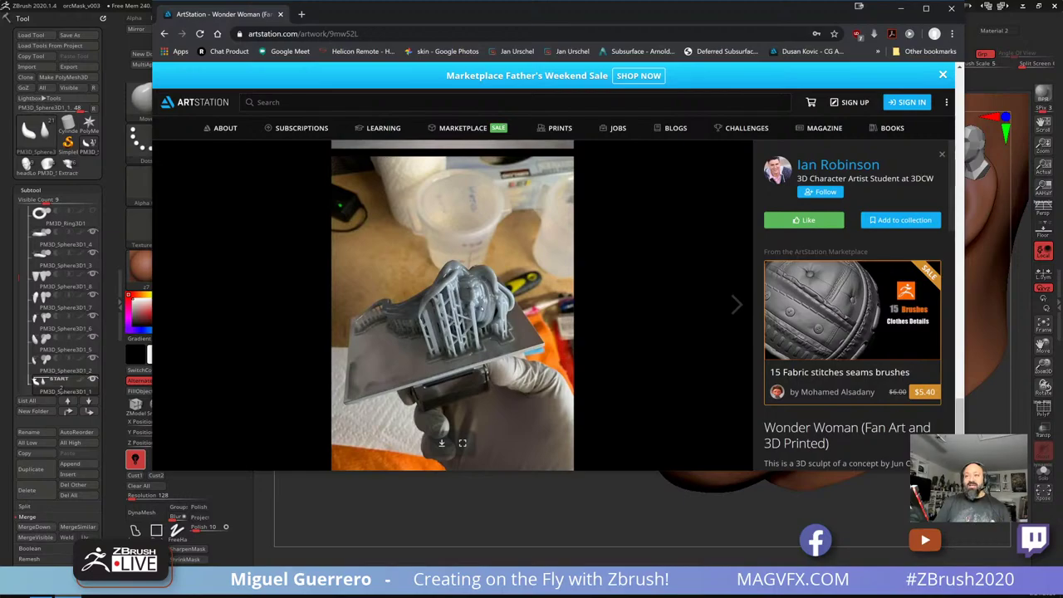
{"action": "scroll", "coordinate": [453, 305], "scroll_direction": "down", "scroll_amount": 1}
{"action": "scroll", "coordinate": [482, 307], "scroll_direction": "up", "scroll_amount": 5}
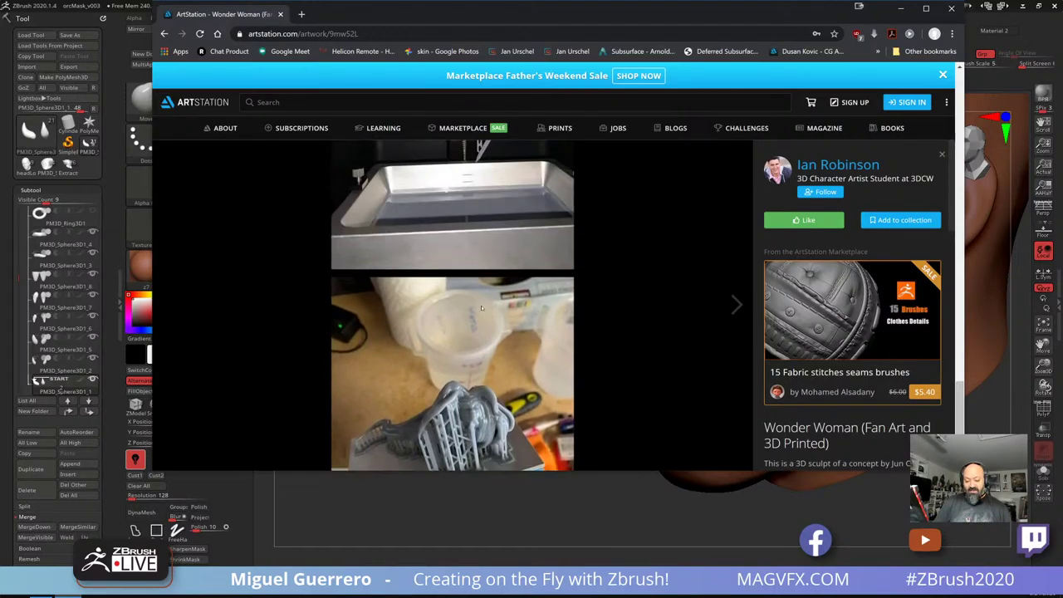
{"action": "scroll", "coordinate": [481, 309], "scroll_direction": "down", "scroll_amount": 10}
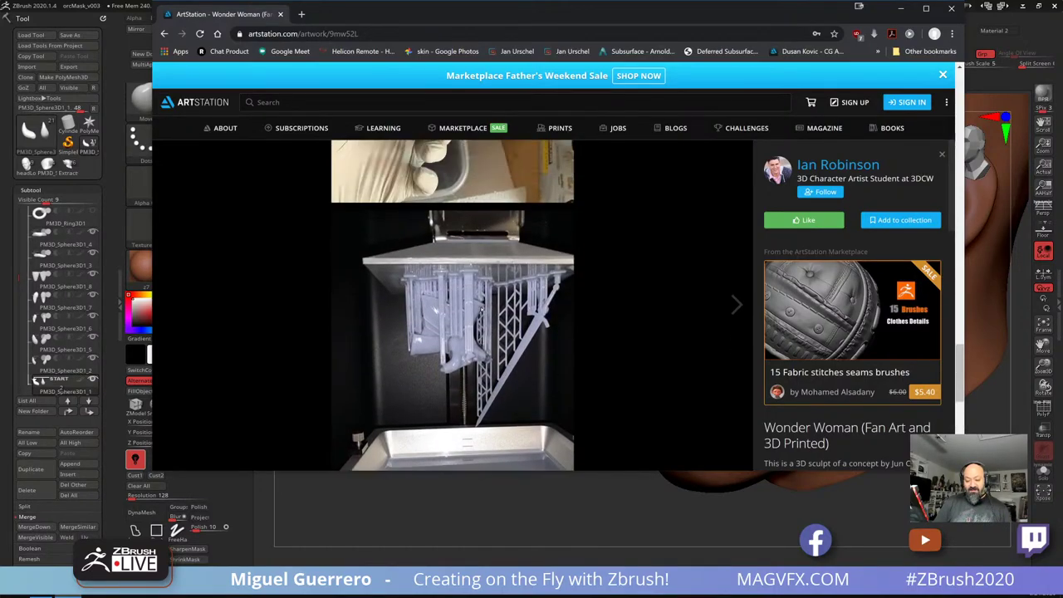
{"action": "scroll", "coordinate": [480, 309], "scroll_direction": "up", "scroll_amount": 5}
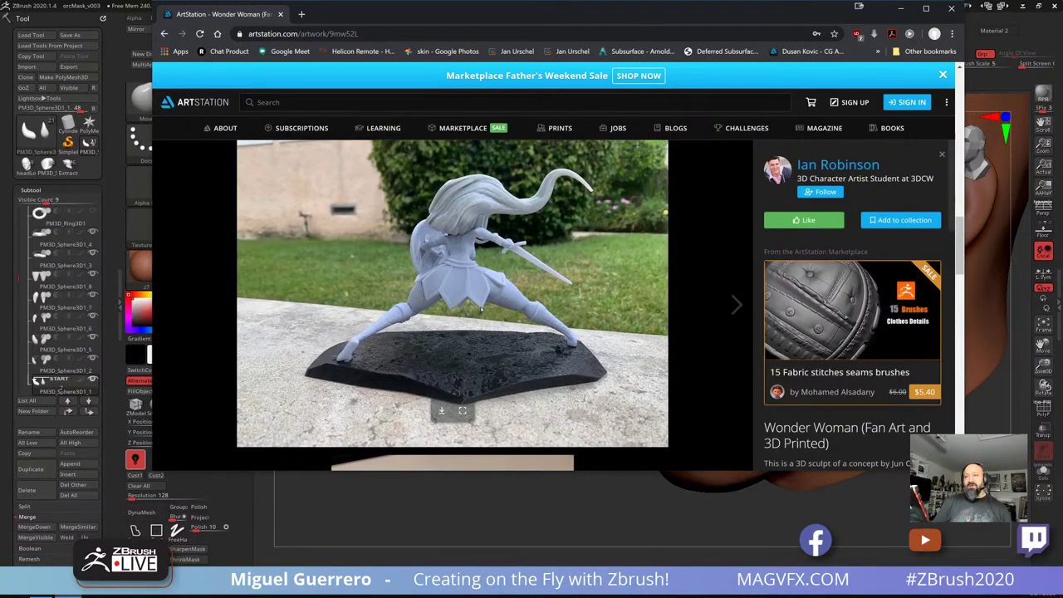
Review the Wonder Woman printed-figure photos and concept art again, and return to the artist's portfolio overview
{"action": "scroll", "coordinate": [481, 309], "scroll_direction": "up", "scroll_amount": 5}
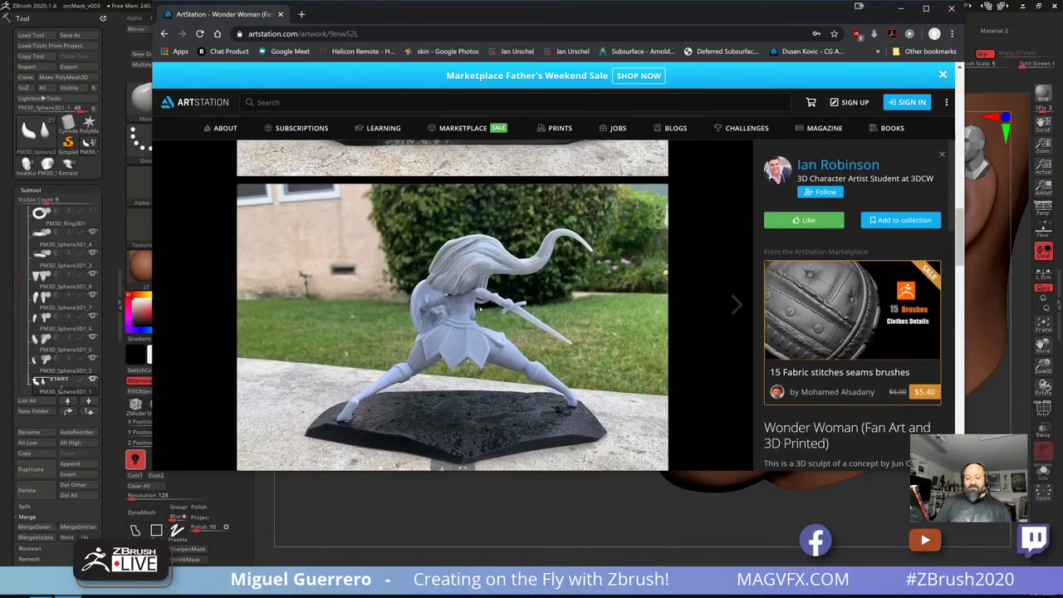
{"action": "scroll", "coordinate": [481, 309], "scroll_direction": "up", "scroll_amount": 3}
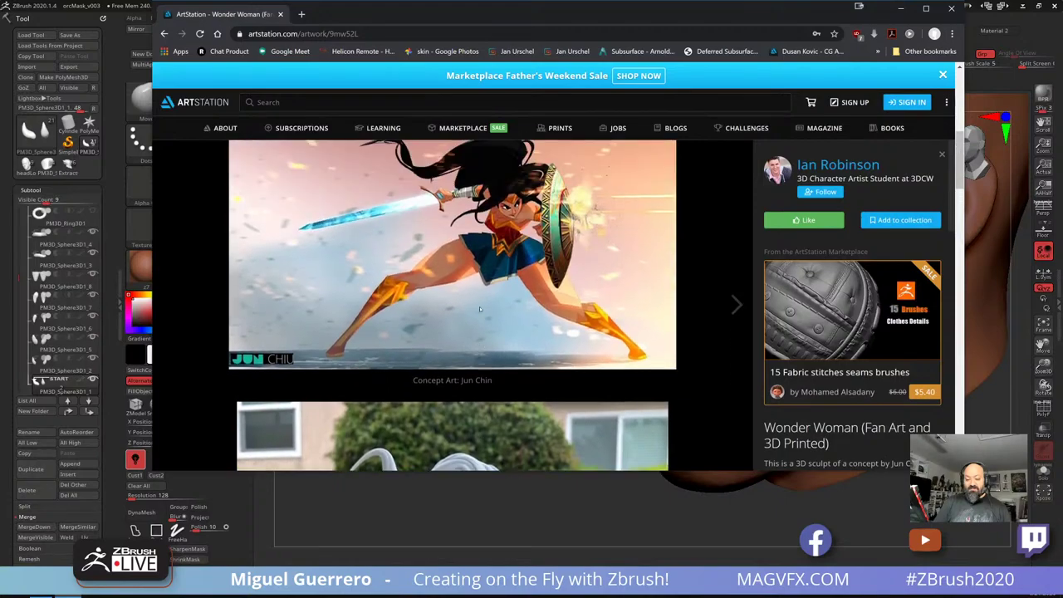
{"action": "scroll", "coordinate": [479, 311], "scroll_direction": "up", "scroll_amount": 3}
{"action": "scroll", "coordinate": [478, 311], "scroll_direction": "up", "scroll_amount": 3}
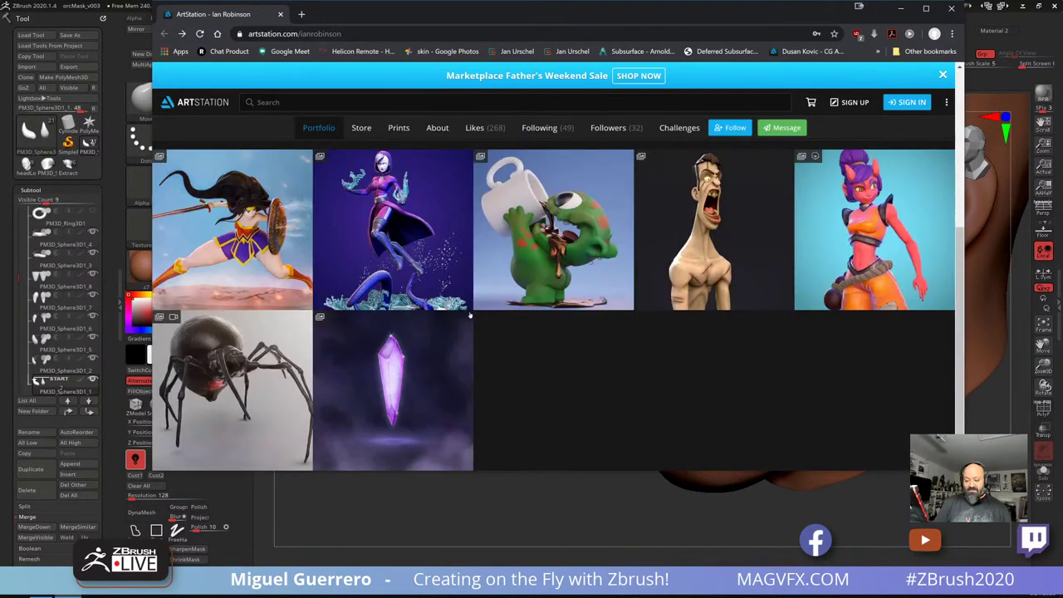
Open the Arroyo superhero challenge entry, examine its final render, ZBrush render and turnaround views, and return to the portfolio
{"action": "left_click", "coordinate": [390, 240]}
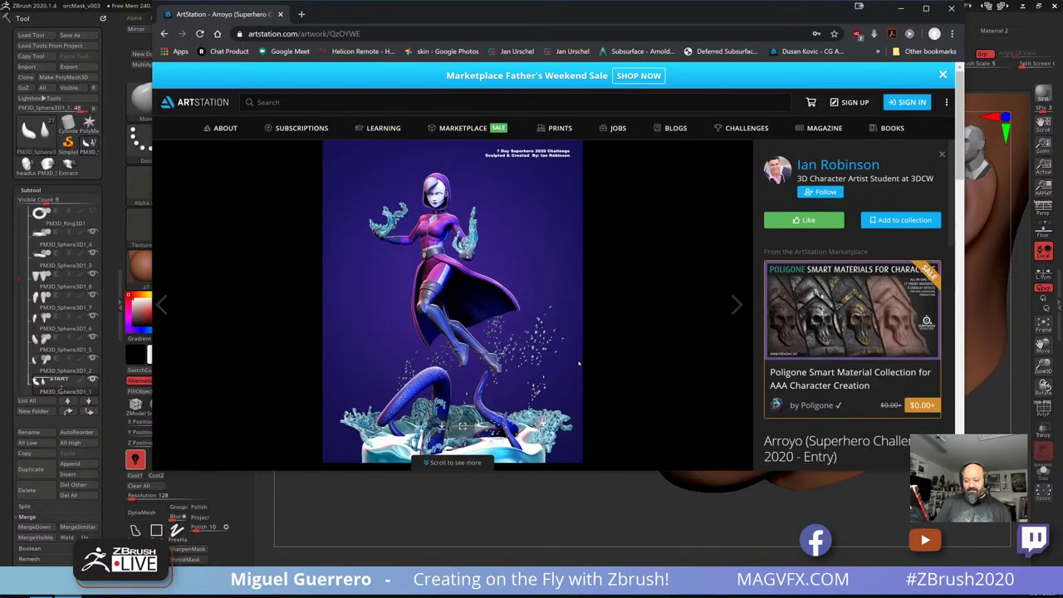
{"action": "scroll", "coordinate": [579, 362], "scroll_direction": "down", "scroll_amount": 5}
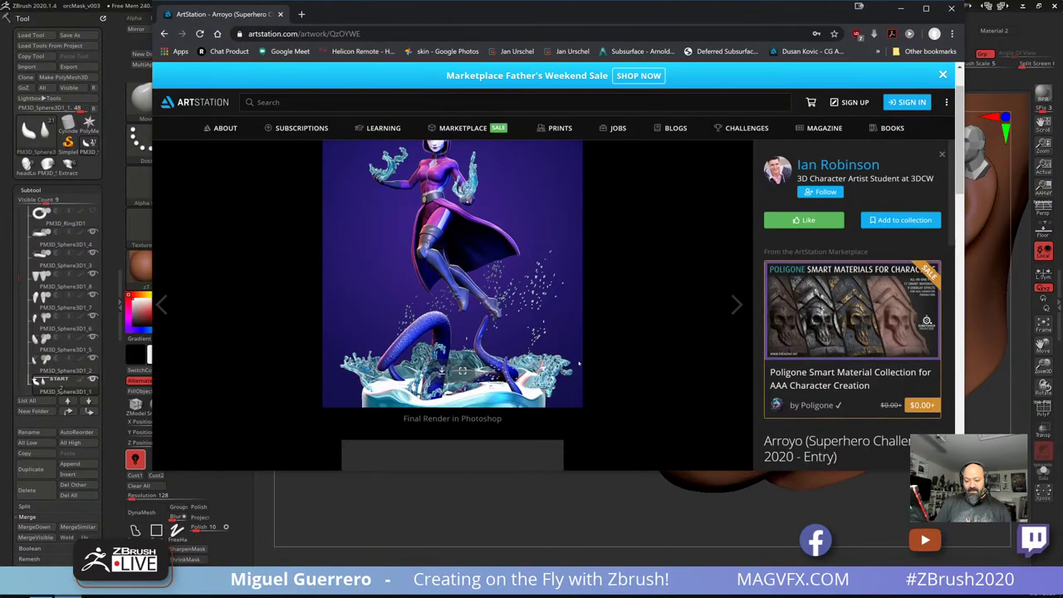
{"action": "scroll", "coordinate": [579, 362], "scroll_direction": "down", "scroll_amount": 1}
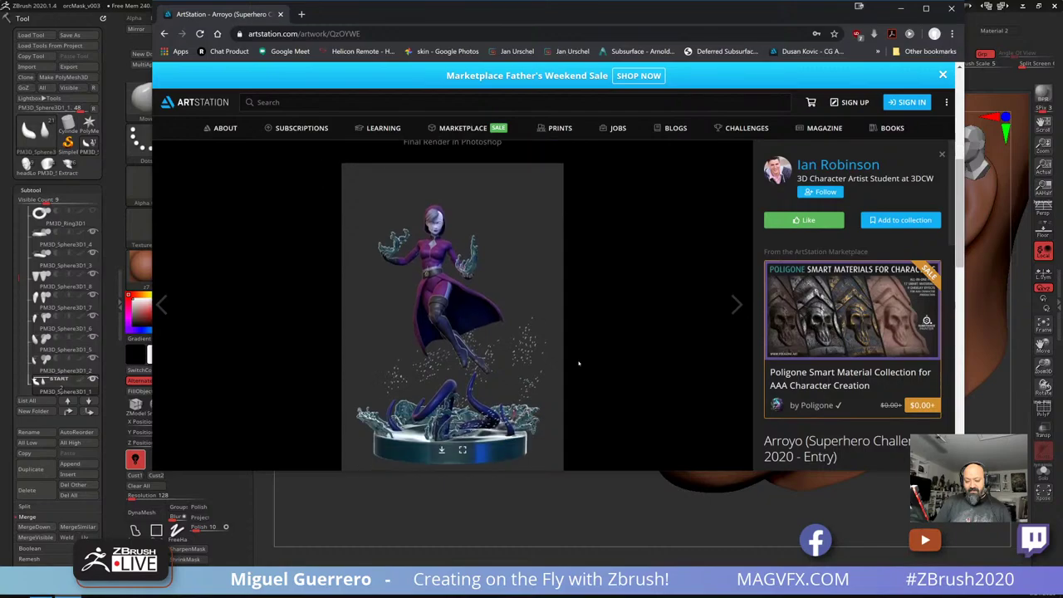
{"action": "scroll", "coordinate": [579, 362], "scroll_direction": "down", "scroll_amount": 4}
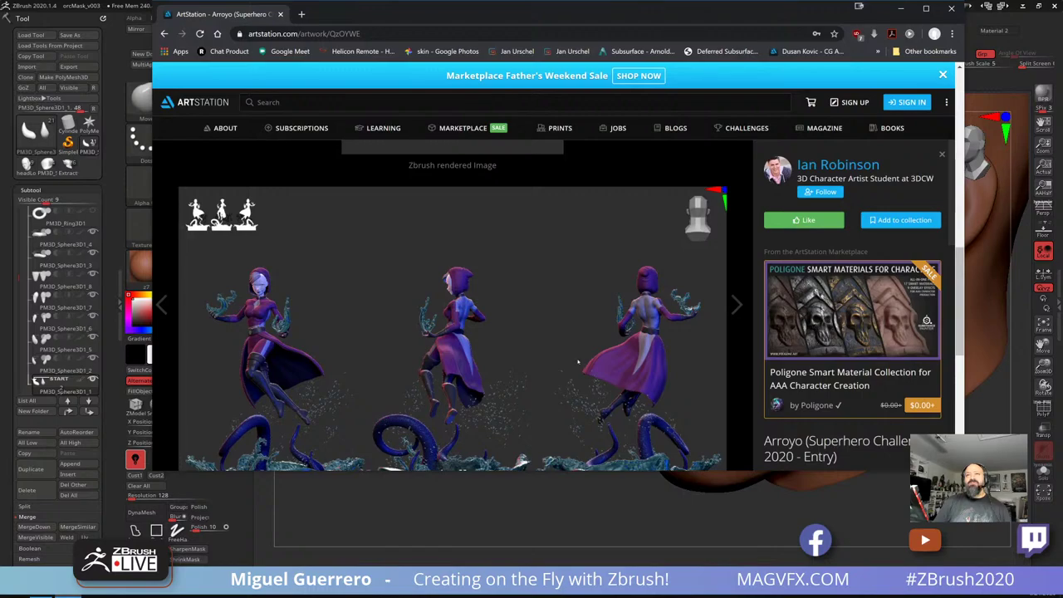
{"action": "scroll", "coordinate": [576, 361], "scroll_direction": "down", "scroll_amount": 3}
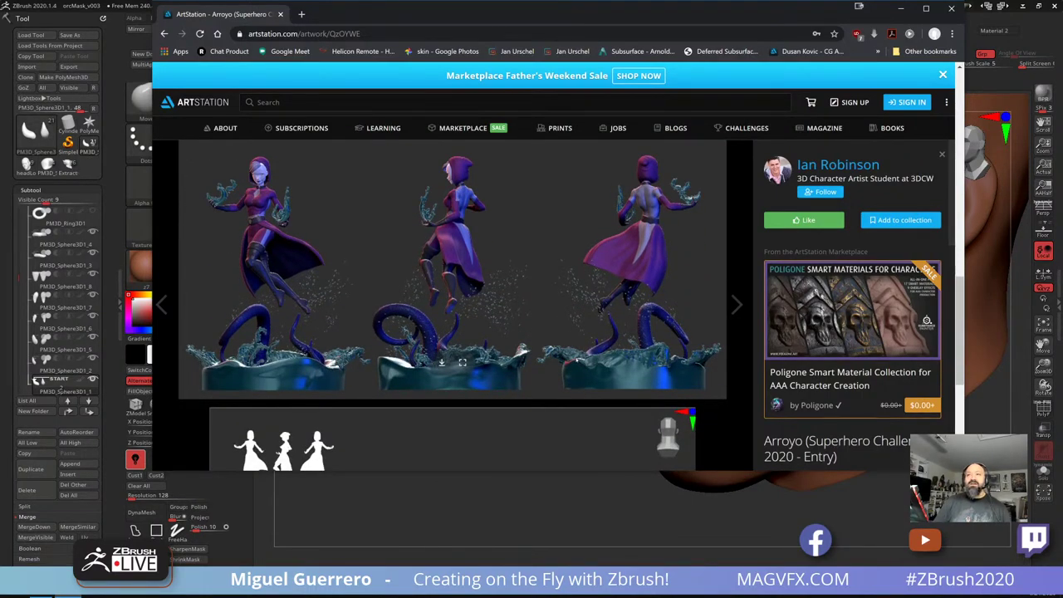
{"action": "scroll", "coordinate": [576, 361], "scroll_direction": "down", "scroll_amount": 5}
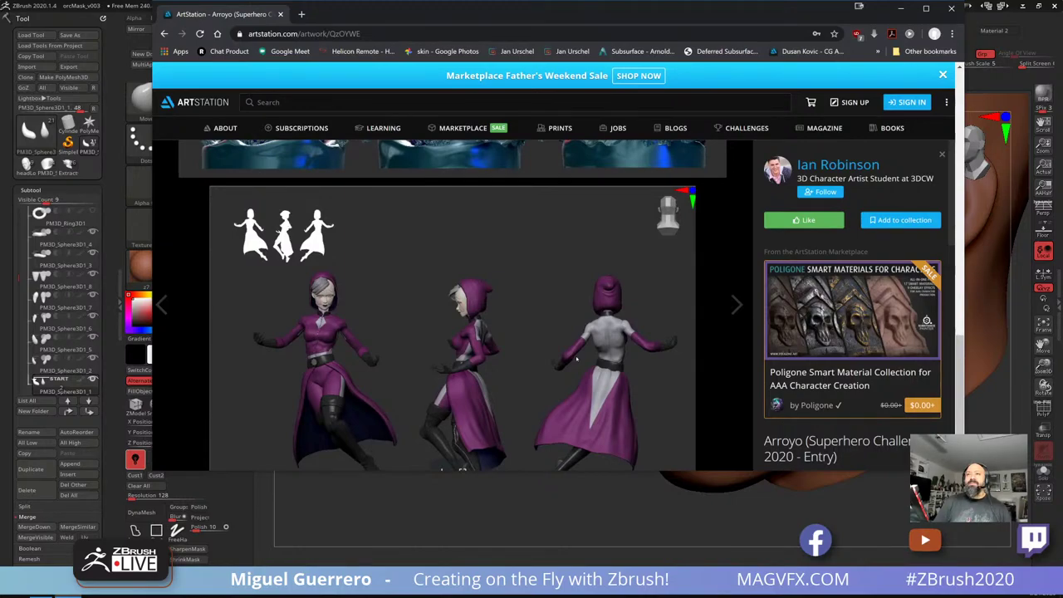
{"action": "scroll", "coordinate": [576, 358], "scroll_direction": "down", "scroll_amount": 1}
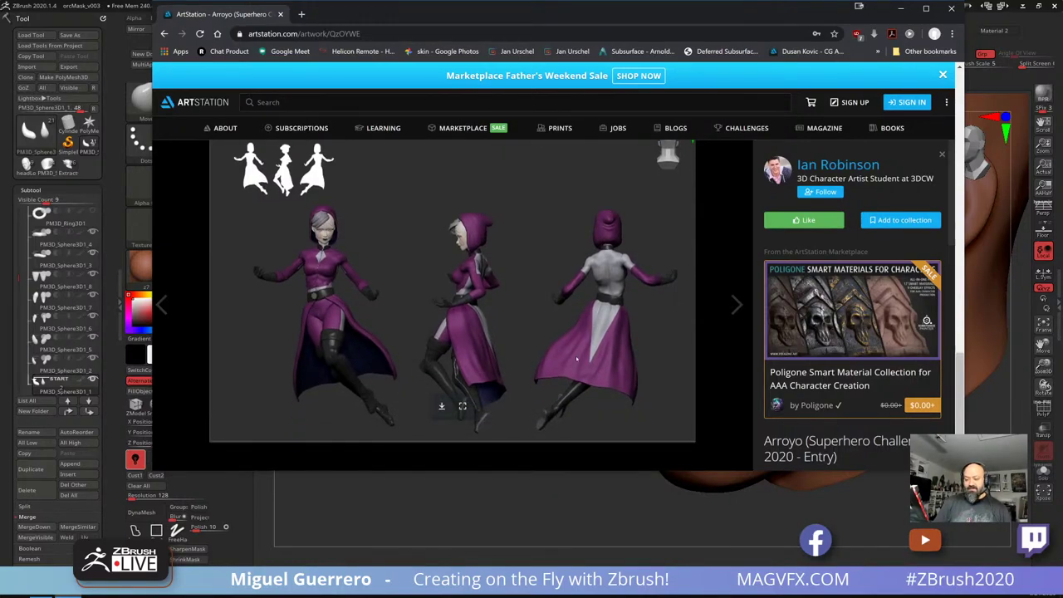
{"action": "scroll", "coordinate": [576, 355], "scroll_direction": "up", "scroll_amount": 4}
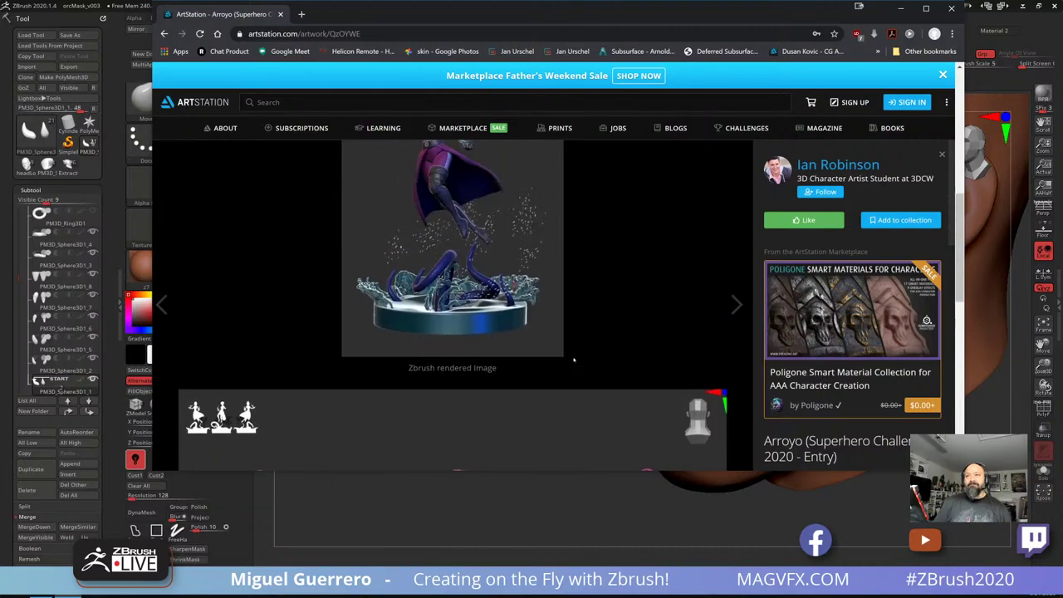
{"action": "scroll", "coordinate": [574, 359], "scroll_direction": "up", "scroll_amount": 7}
{"action": "key", "text": "alt+Left"}
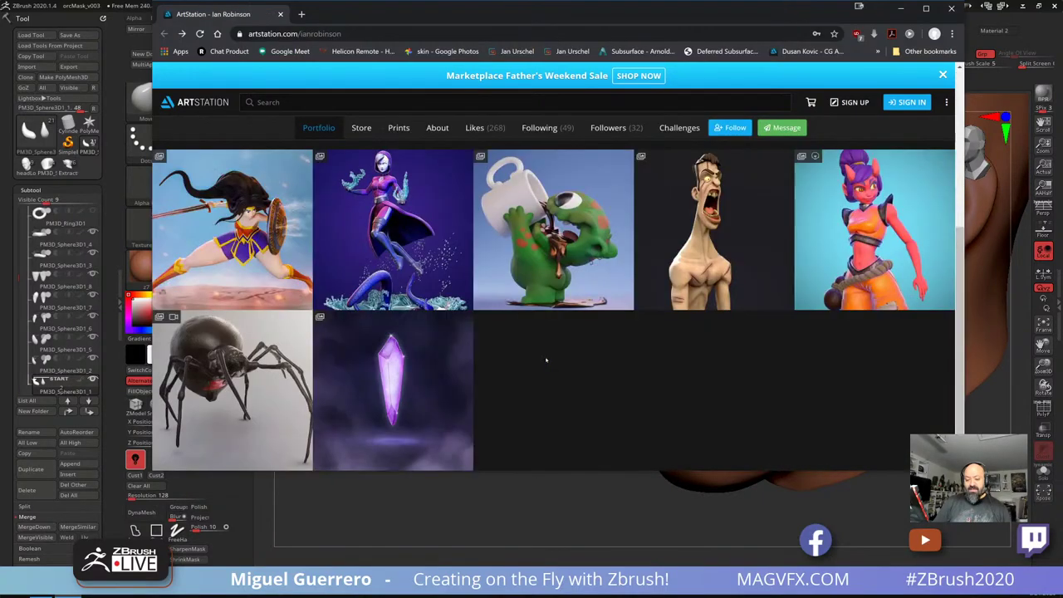
Open the Coffee Monster project, compare its render with the concept sketch, and return to the portfolio
{"action": "left_click", "coordinate": [562, 290]}
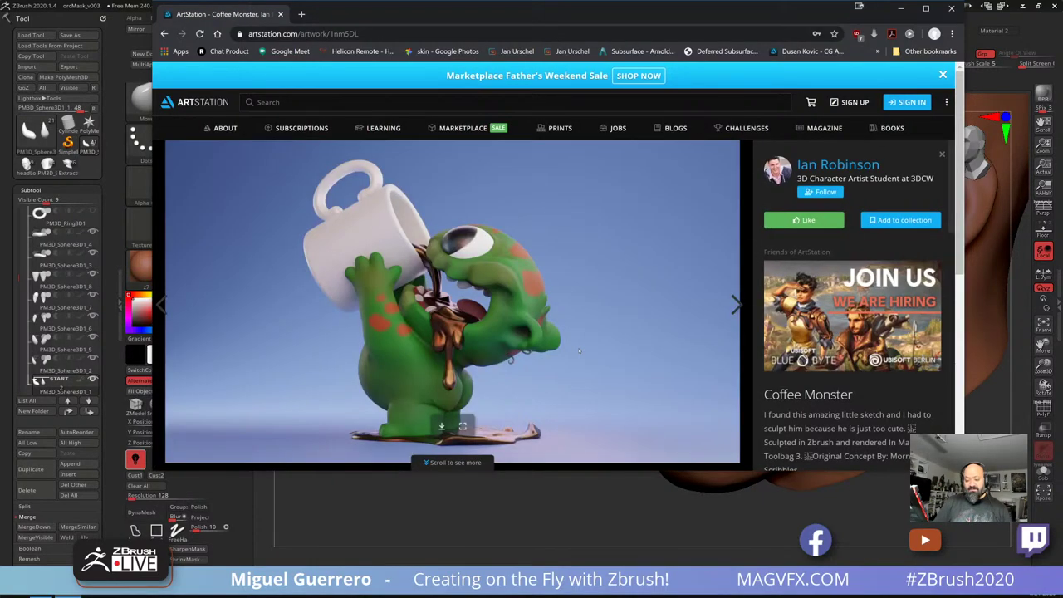
{"action": "scroll", "coordinate": [579, 350], "scroll_direction": "down", "scroll_amount": 4}
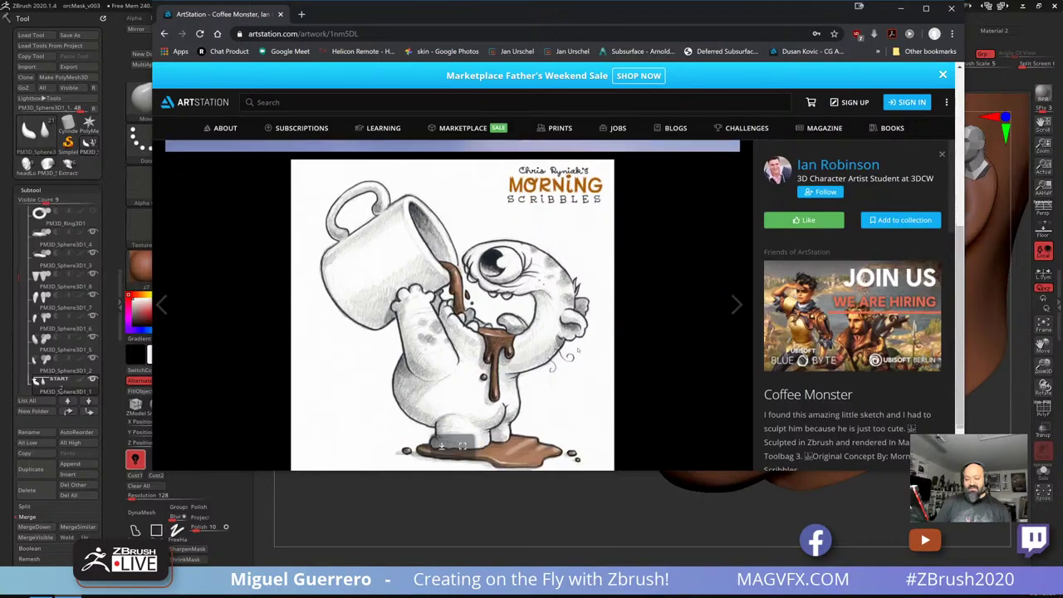
{"action": "scroll", "coordinate": [578, 350], "scroll_direction": "down", "scroll_amount": 1}
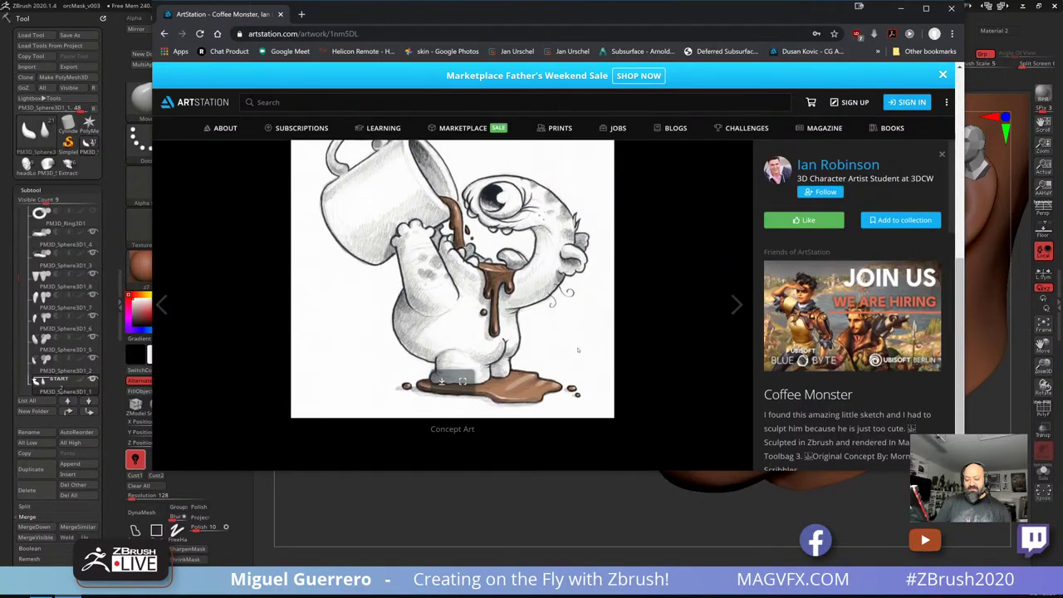
{"action": "scroll", "coordinate": [578, 349], "scroll_direction": "up", "scroll_amount": 5}
{"action": "key", "text": "Escape"}
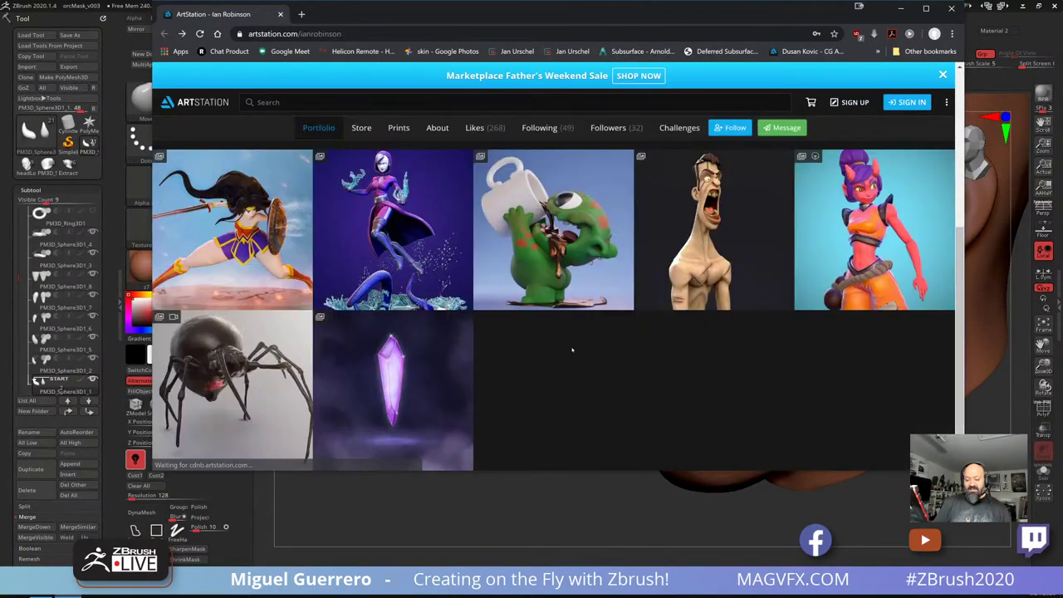
Open the Tortured project, compare the sculpt and its turnaround with the concept reference, and return to the portfolio
{"action": "left_click", "coordinate": [642, 303]}
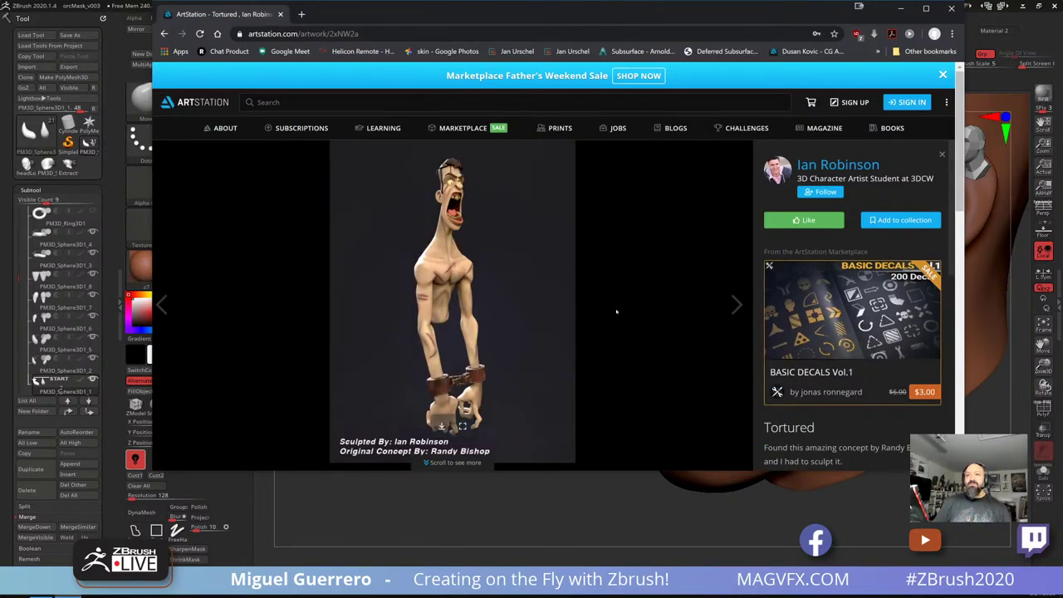
{"action": "scroll", "coordinate": [617, 312], "scroll_direction": "down", "scroll_amount": 6}
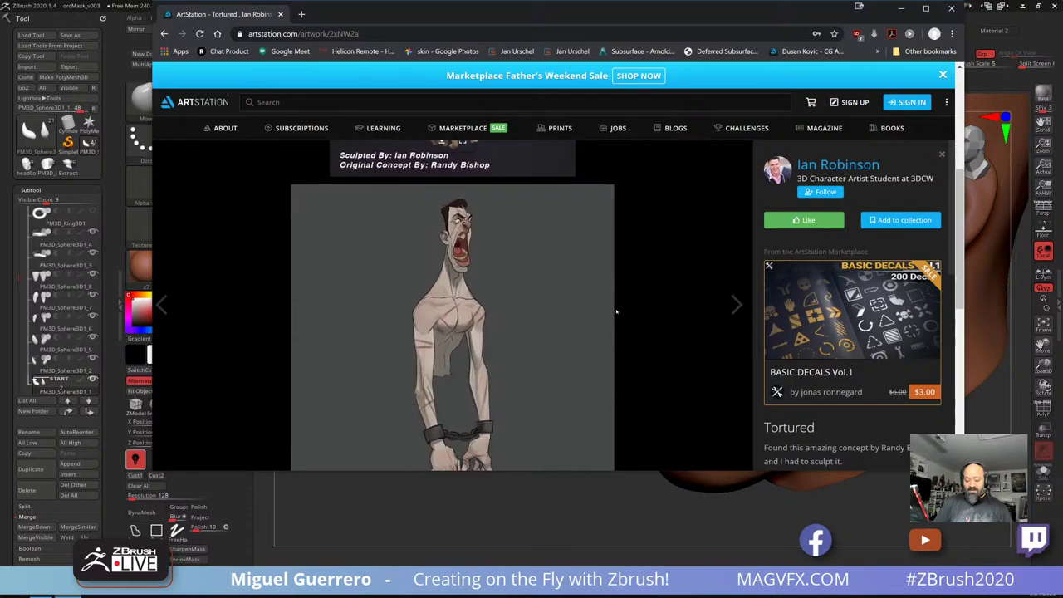
{"action": "scroll", "coordinate": [616, 311], "scroll_direction": "up", "scroll_amount": 3}
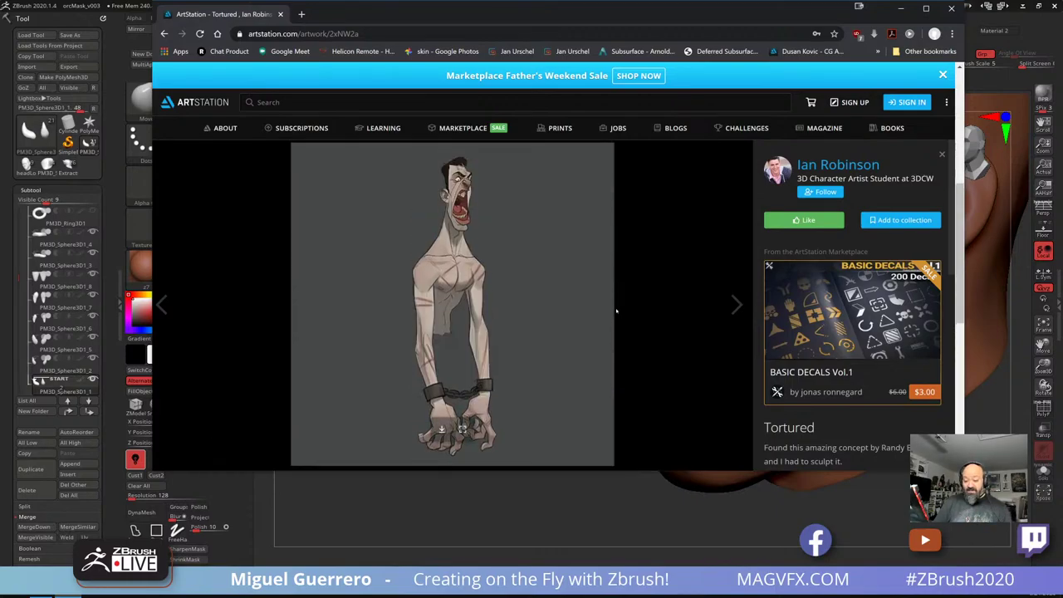
{"action": "scroll", "coordinate": [616, 312], "scroll_direction": "up", "scroll_amount": 1}
{"action": "scroll", "coordinate": [616, 312], "scroll_direction": "down", "scroll_amount": 4}
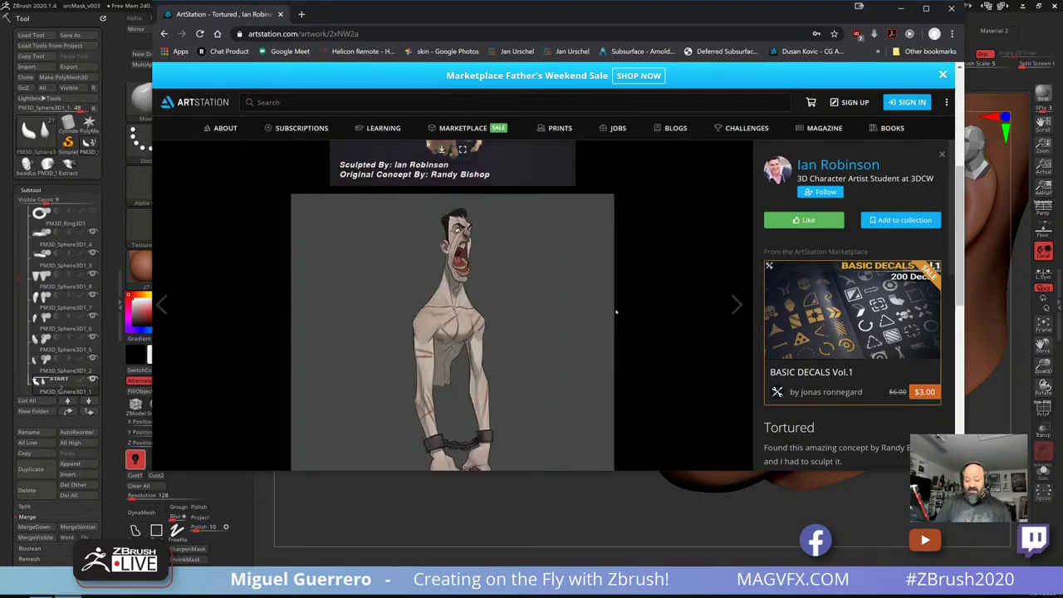
{"action": "scroll", "coordinate": [616, 311], "scroll_direction": "down", "scroll_amount": 2}
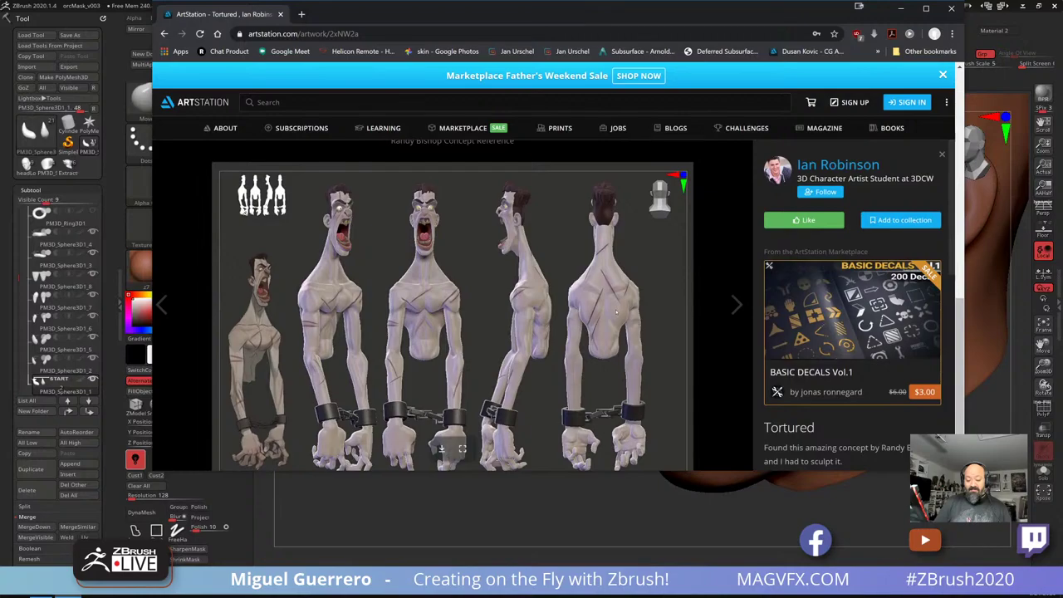
{"action": "scroll", "coordinate": [617, 311], "scroll_direction": "up", "scroll_amount": 6}
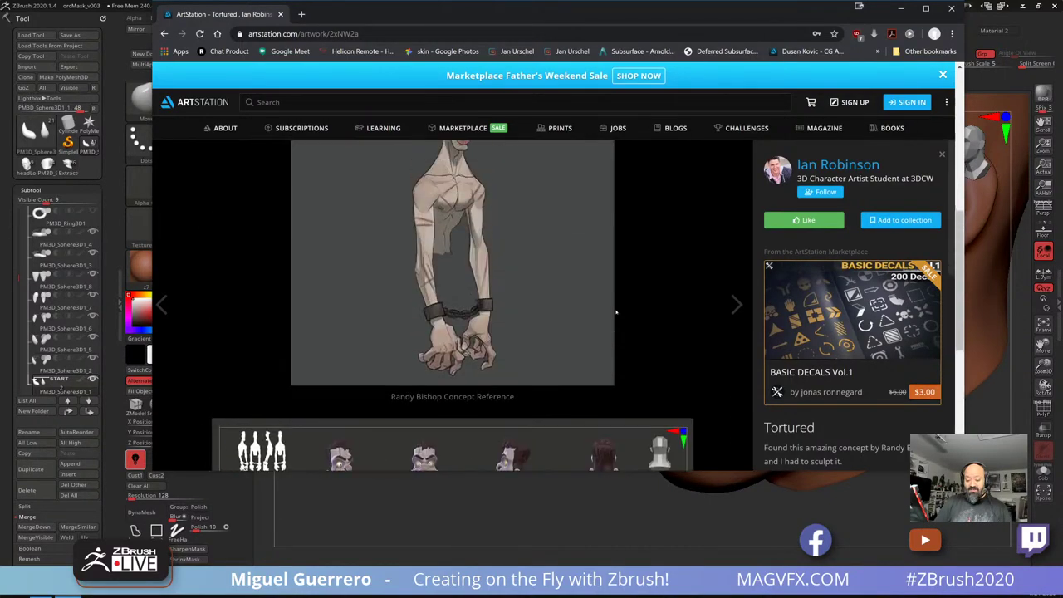
{"action": "key", "text": "alt+Left"}
Open the Oni Girl project, examine its posed renders, texturing views and sculpt turnaround, and return to the portfolio
{"action": "left_click", "coordinate": [839, 270]}
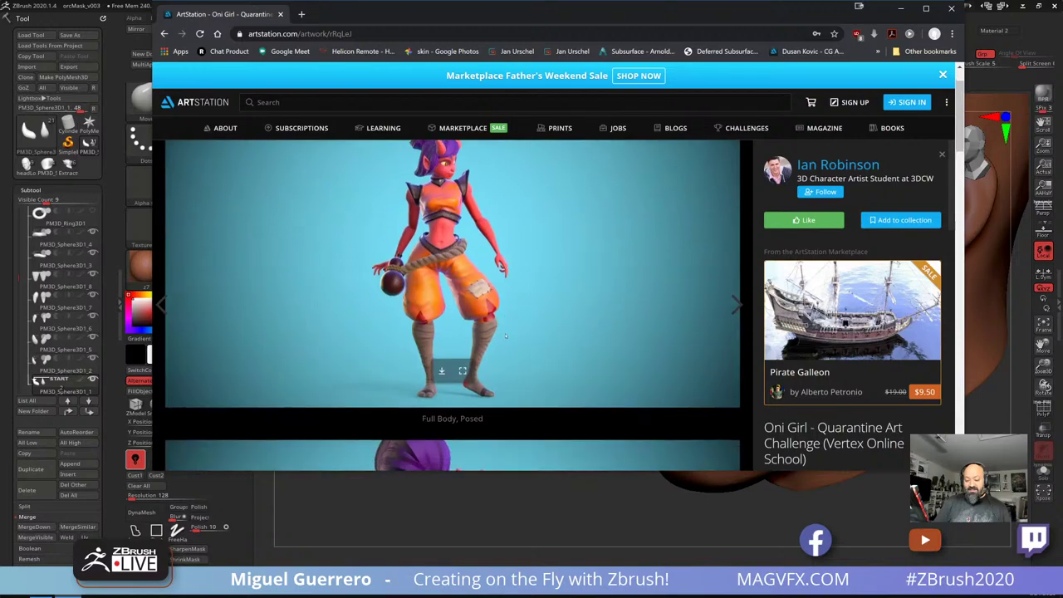
{"action": "scroll", "coordinate": [506, 336], "scroll_direction": "down", "scroll_amount": 3}
{"action": "scroll", "coordinate": [506, 336], "scroll_direction": "down", "scroll_amount": 8}
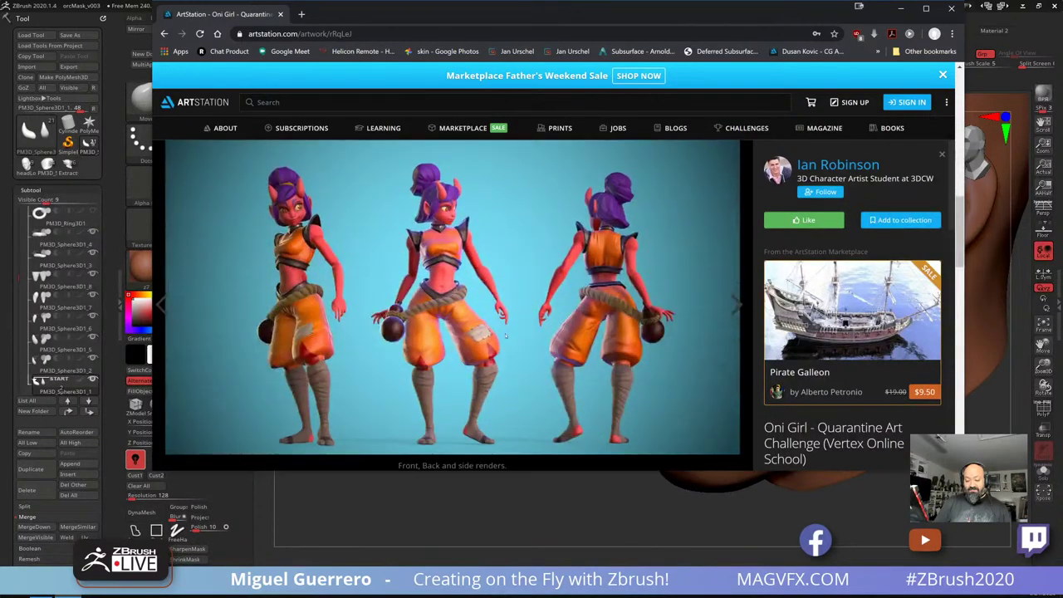
{"action": "scroll", "coordinate": [506, 335], "scroll_direction": "down", "scroll_amount": 8}
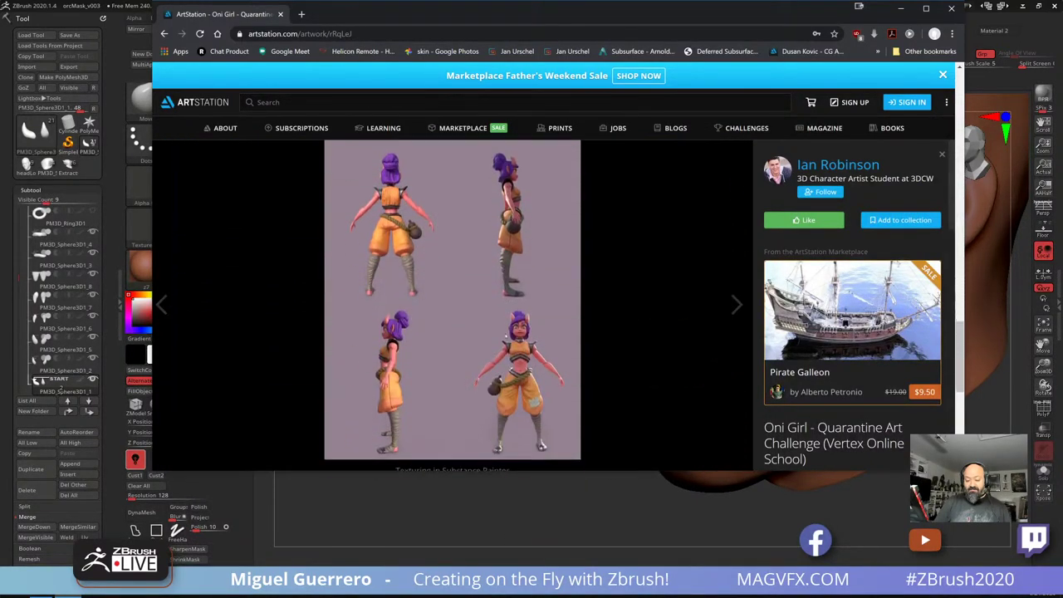
{"action": "scroll", "coordinate": [506, 335], "scroll_direction": "down", "scroll_amount": 4}
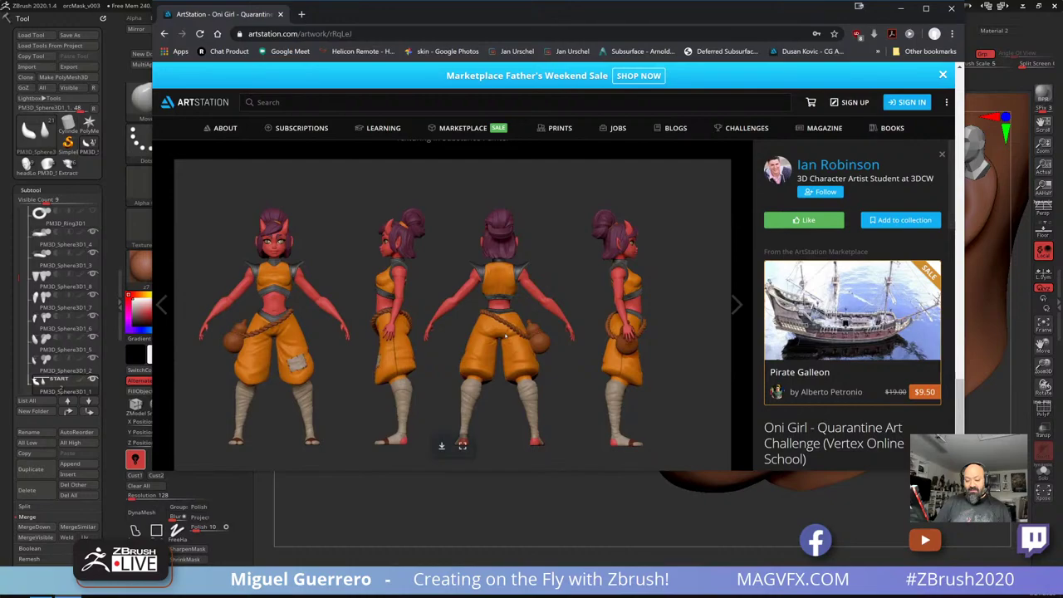
{"action": "key", "text": "alt+Left"}
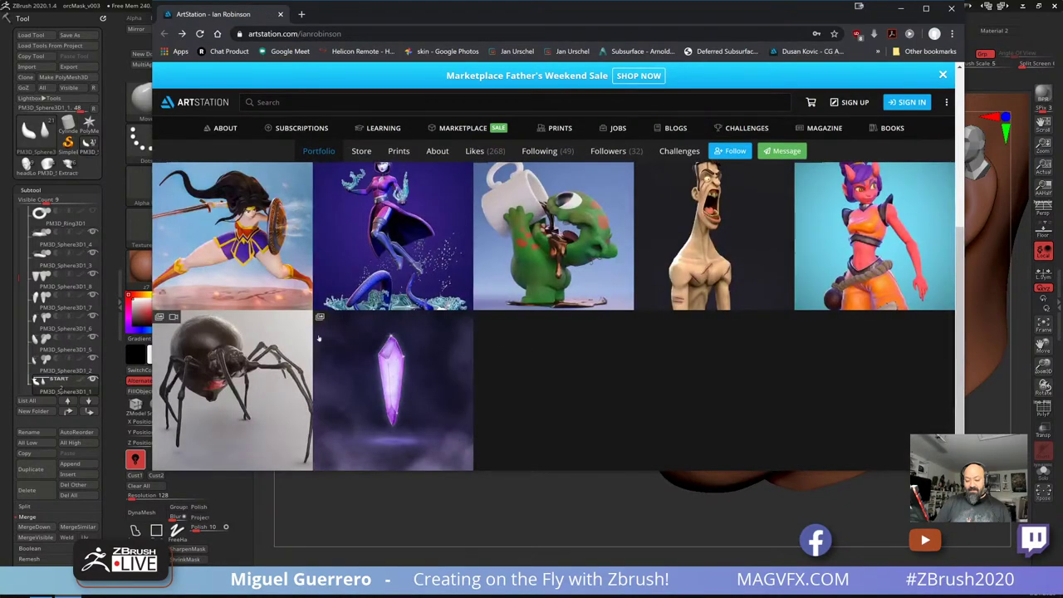
Open the Black Widow Spider project, examine its final image and sculpt views, and return to the portfolio
{"action": "left_click", "coordinate": [249, 336]}
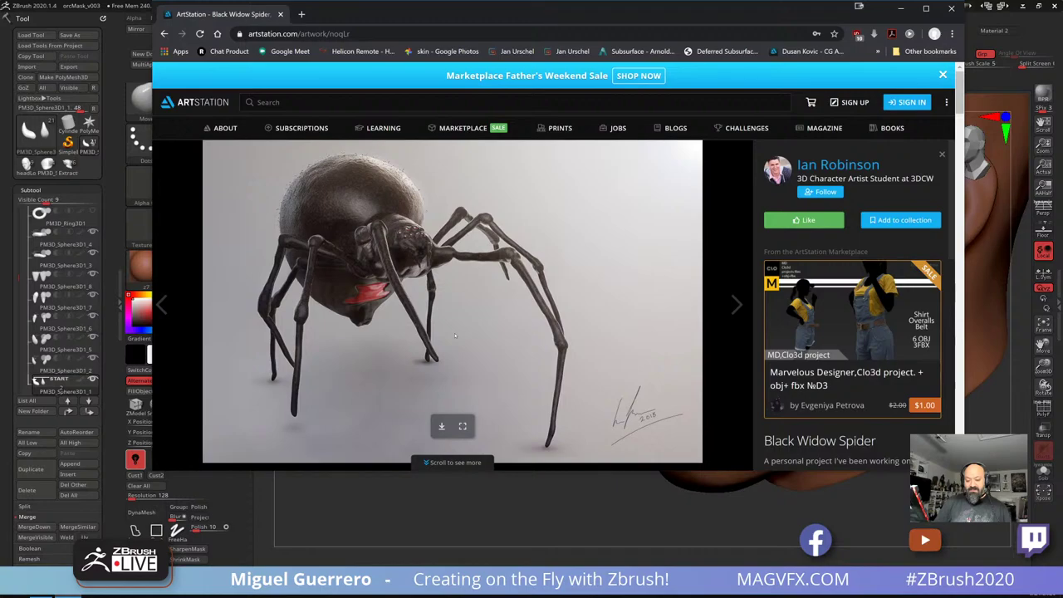
{"action": "scroll", "coordinate": [455, 335], "scroll_direction": "down", "scroll_amount": 5}
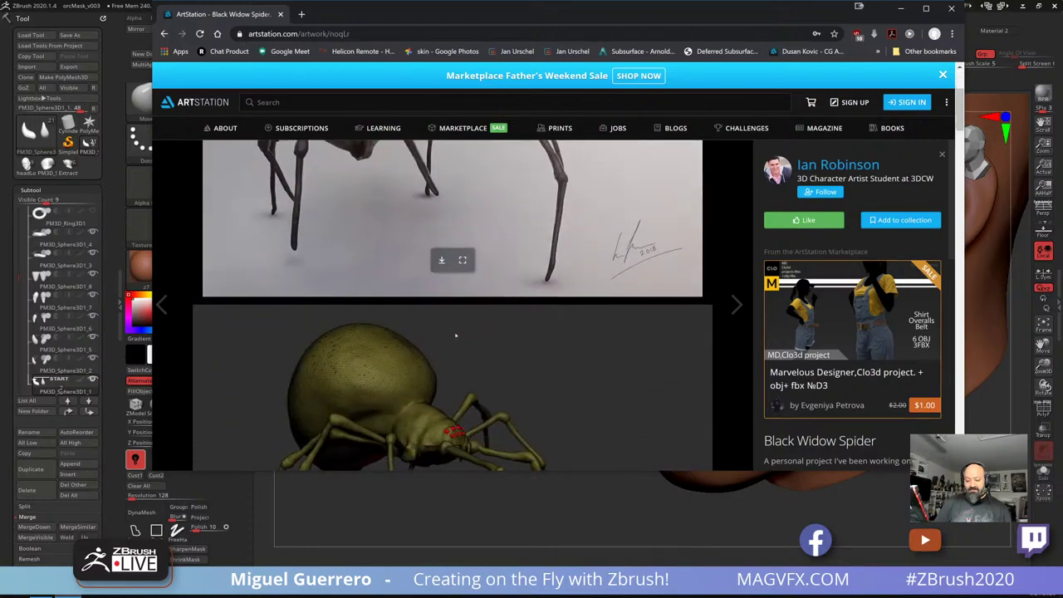
{"action": "scroll", "coordinate": [455, 335], "scroll_direction": "down", "scroll_amount": 10}
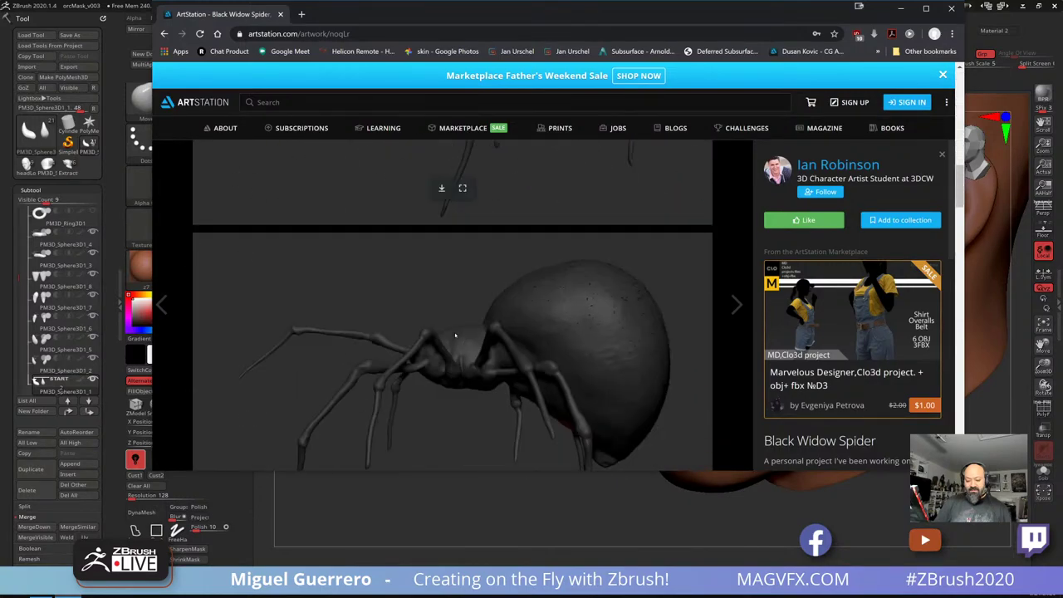
{"action": "scroll", "coordinate": [455, 333], "scroll_direction": "up", "scroll_amount": 10}
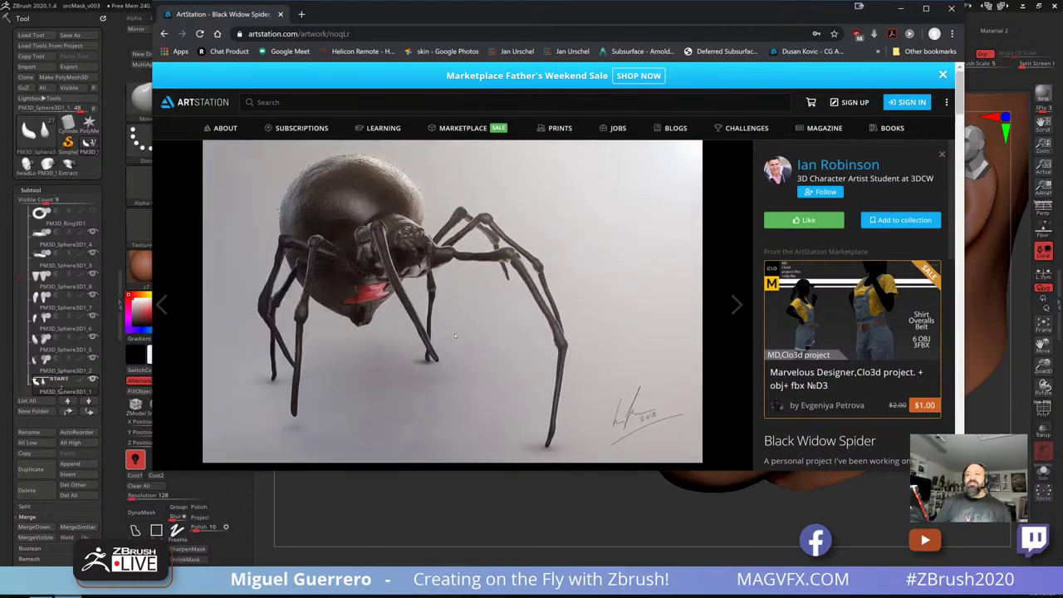
{"action": "key", "text": "Escape"}
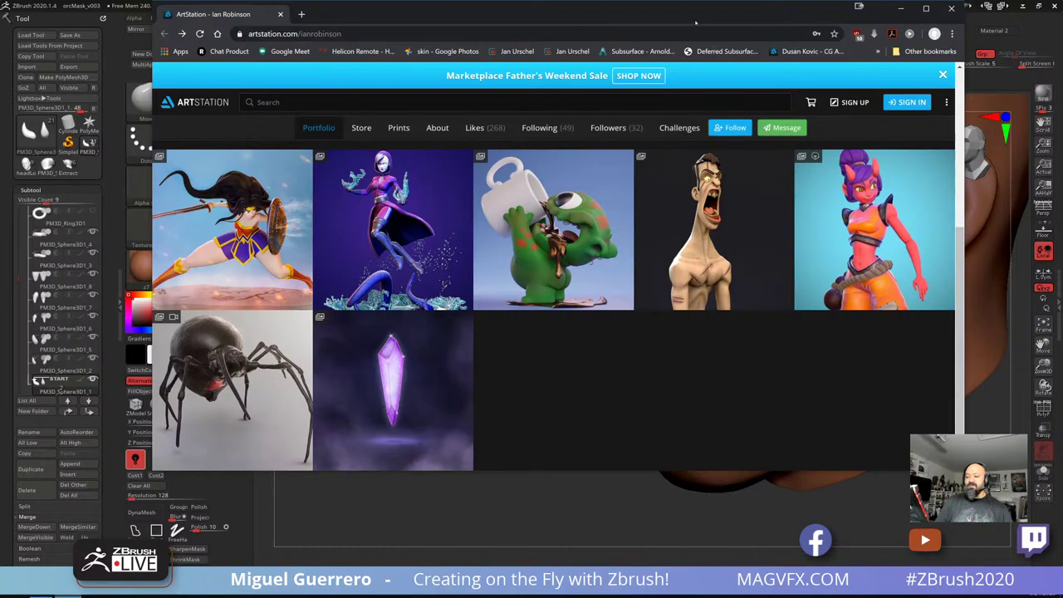
Switch back to ZBrush, reduce the Move brush's draw size to 196, and select the orc face mask subtool
{"action": "left_click_drag", "start_coordinate": [696, 23], "coordinate": [0, 0]}
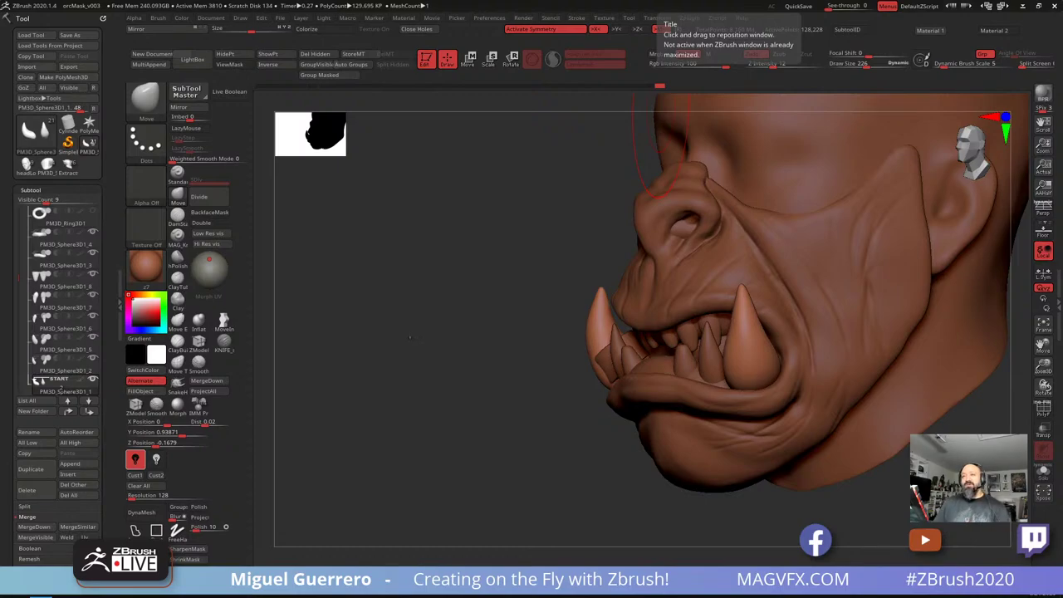
{"action": "mouse_move", "coordinate": [409, 336]}
{"action": "left_mouse_down"}
{"action": "mouse_move", "coordinate": [465, 336]}
{"action": "mouse_move", "coordinate": [407, 324]}
{"action": "left_mouse_up"}
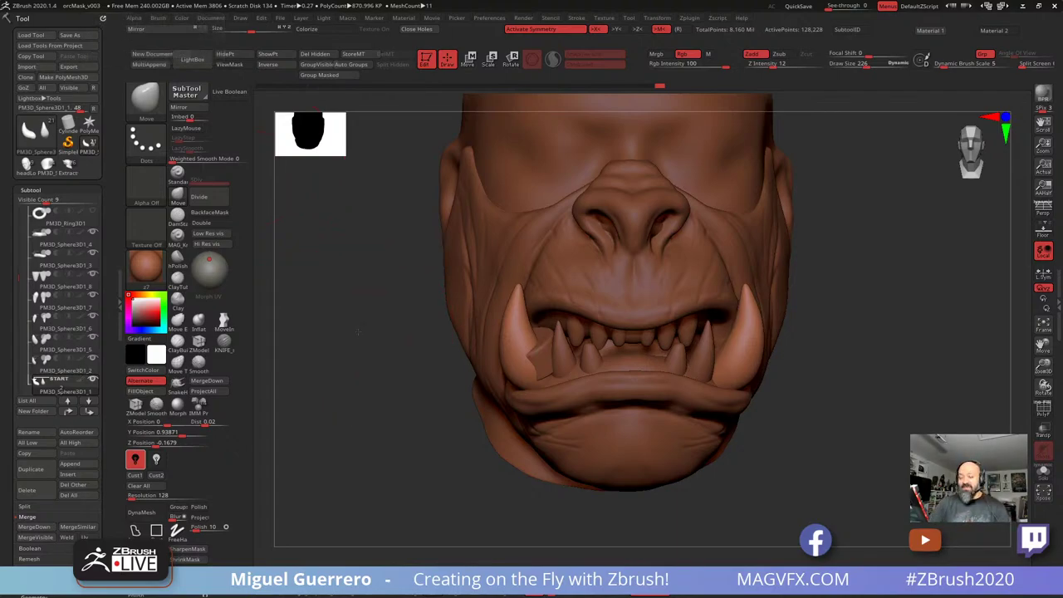
{"action": "mouse_move", "coordinate": [333, 332]}
{"action": "left_mouse_down"}
{"action": "mouse_move", "coordinate": [413, 363]}
{"action": "mouse_move", "coordinate": [323, 334]}
{"action": "left_mouse_up"}
{"action": "key", "text": "bracketleft"}
{"action": "key", "text": "bracketleft"}
{"action": "key", "text": "bracketleft"}
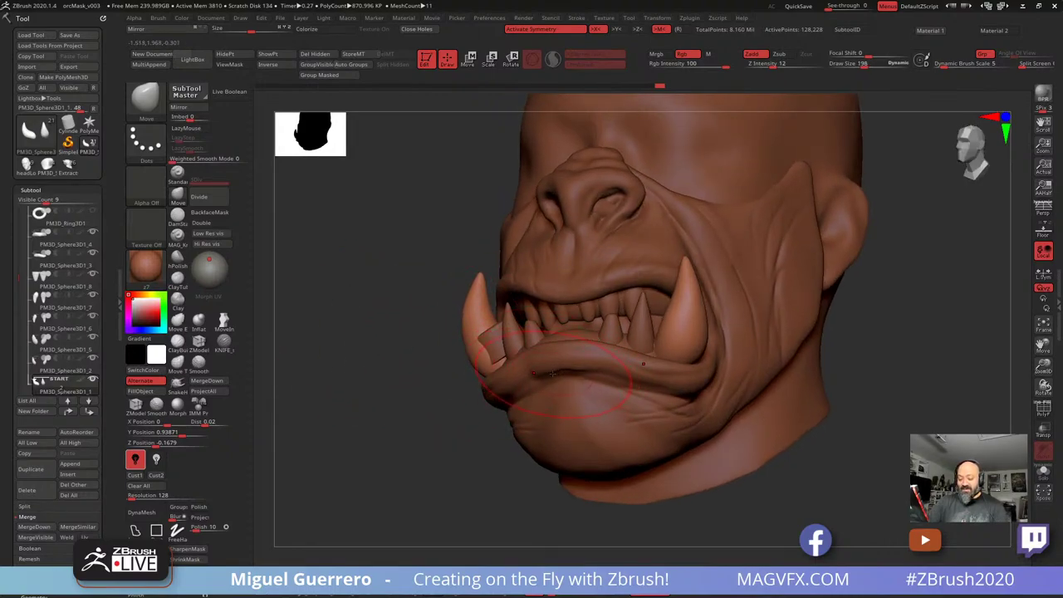
{"action": "left_click", "coordinate": [562, 402], "text": "alt"}
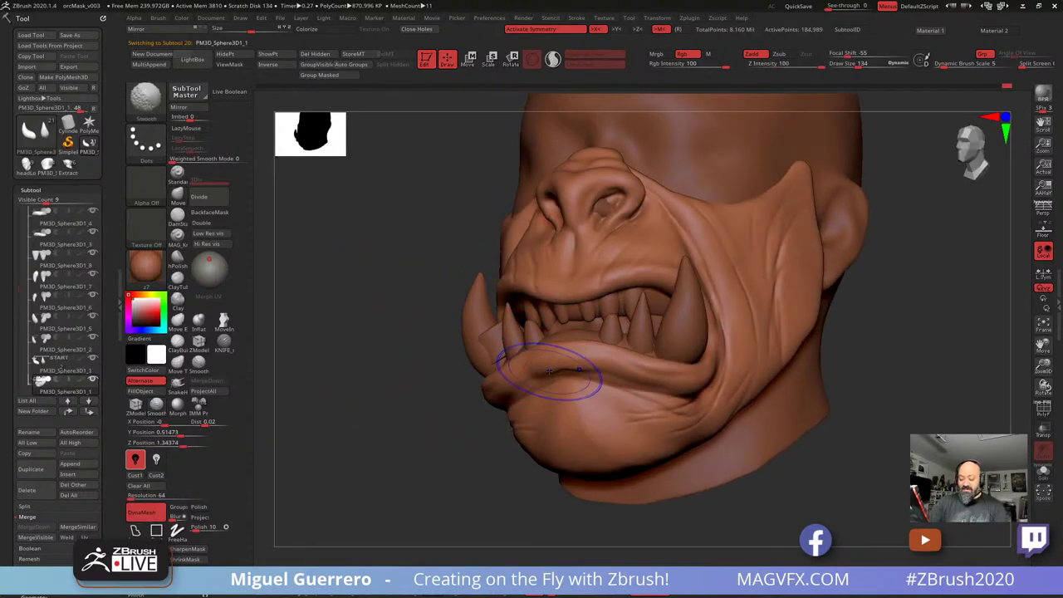
Try smoothing the middle of the mask's lower lip, and undo the last two edits
{"action": "left_click_drag", "start_coordinate": [550, 374], "coordinate": [574, 370], "text": "shift"}
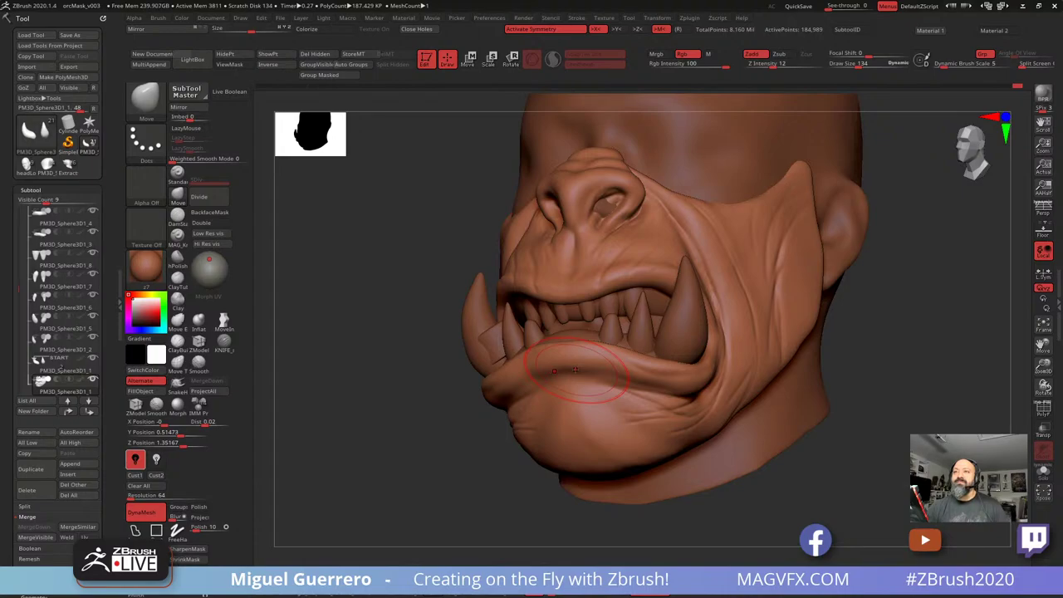
{"action": "mouse_move", "coordinate": [435, 371]}
{"action": "left_mouse_down", "text": "alt"}
{"action": "mouse_move", "coordinate": [363, 367]}
{"action": "mouse_move", "coordinate": [442, 378]}
{"action": "mouse_move", "coordinate": [462, 392]}
{"action": "left_mouse_up", "text": "alt"}
{"action": "left_click_drag", "start_coordinate": [388, 375], "coordinate": [493, 368]}
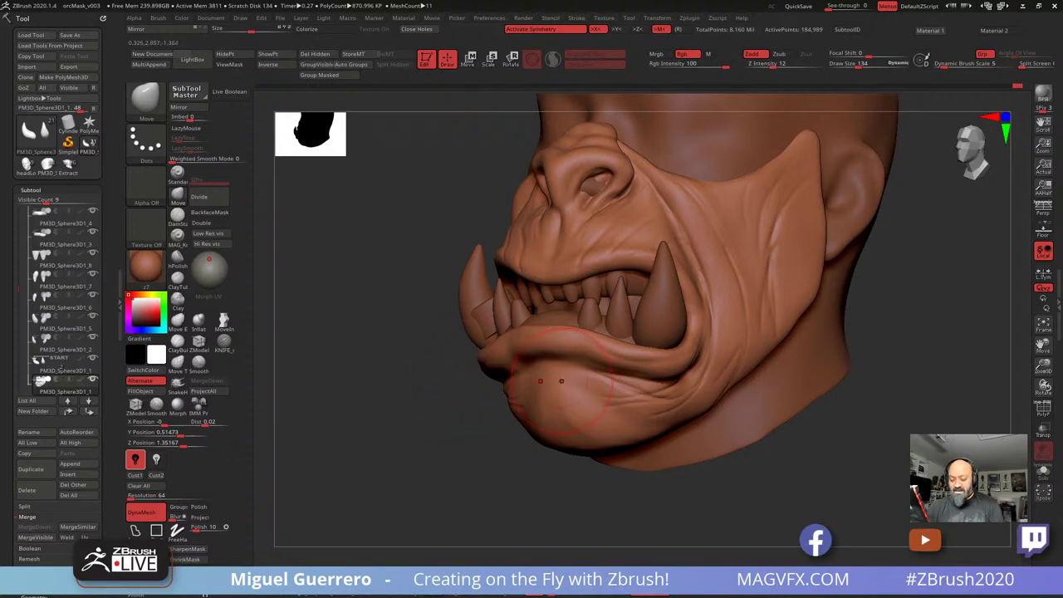
{"action": "key", "text": "ctrl+z"}
{"action": "key", "text": "ctrl+z"}
Paint a mask over the whole lower lip from corner to corner and invert it to leave only the lip editable
{"action": "mouse_move", "coordinate": [482, 357]}
{"action": "left_mouse_down", "text": "ctrl"}
{"action": "mouse_move", "coordinate": [632, 343]}
{"action": "mouse_move", "coordinate": [688, 358]}
{"action": "left_mouse_up", "text": "ctrl"}
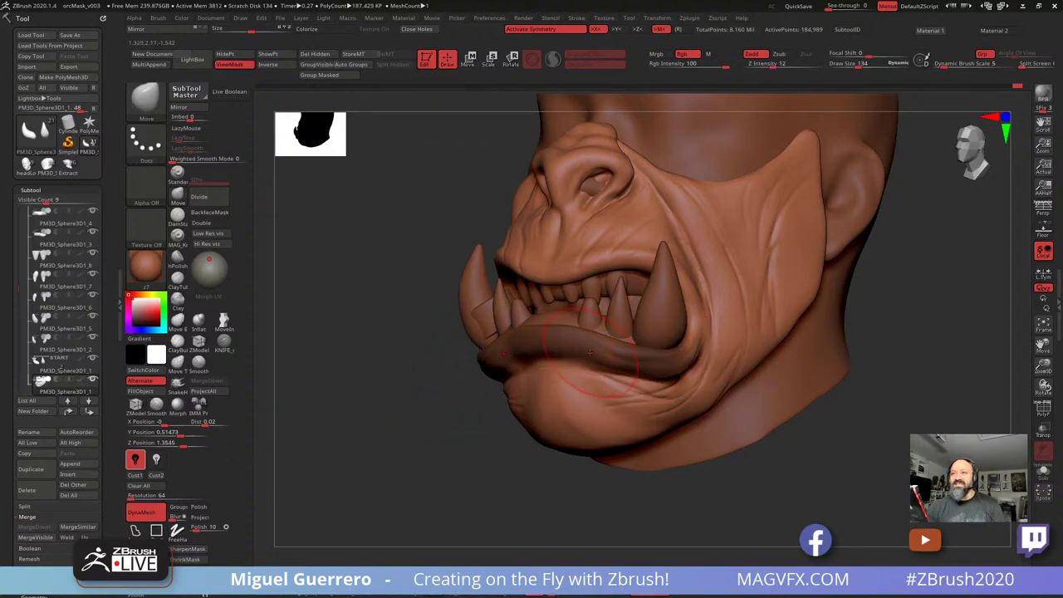
{"action": "key", "text": "ctrl"}
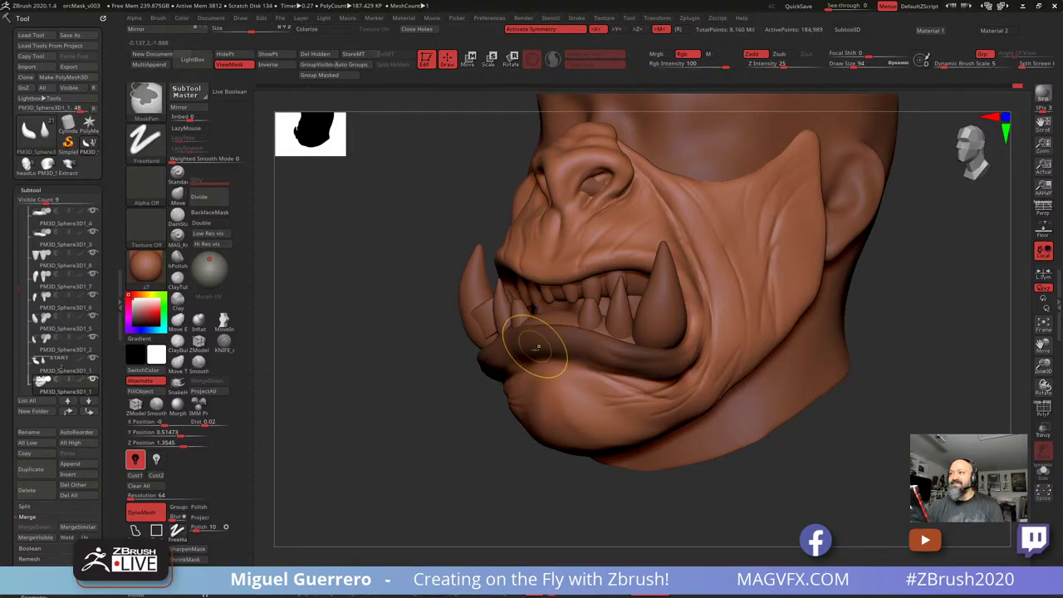
{"action": "mouse_move", "coordinate": [518, 354]}
{"action": "left_mouse_down", "text": "ctrl"}
{"action": "mouse_move", "coordinate": [535, 346]}
{"action": "mouse_move", "coordinate": [681, 358]}
{"action": "mouse_move", "coordinate": [699, 309]}
{"action": "left_mouse_up", "text": "ctrl"}
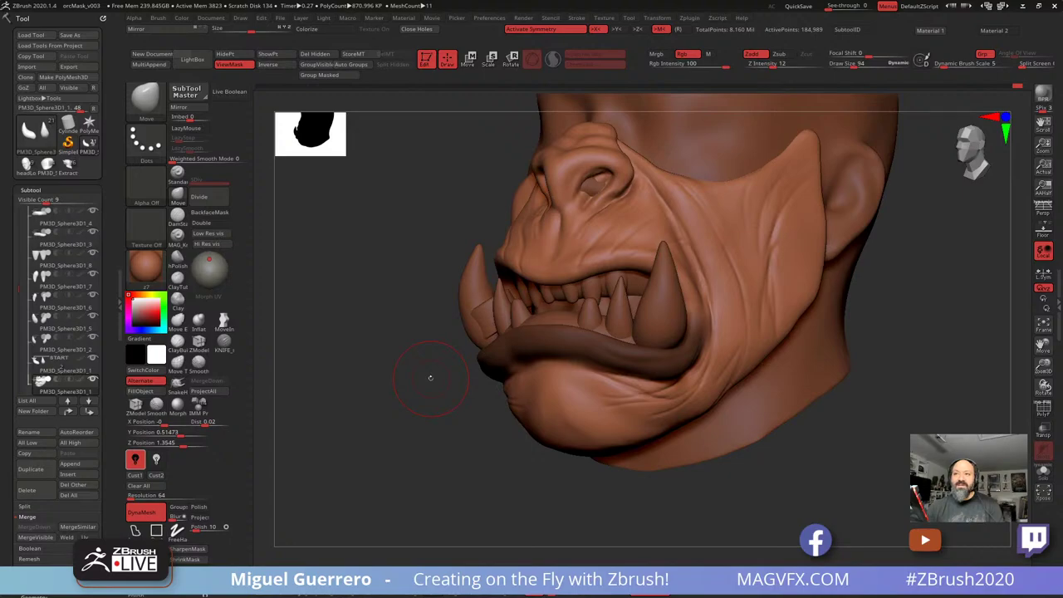
{"action": "mouse_move", "coordinate": [407, 369]}
{"action": "left_mouse_down"}
{"action": "mouse_move", "coordinate": [432, 341]}
{"action": "mouse_move", "coordinate": [408, 368]}
{"action": "mouse_move", "coordinate": [283, 328]}
{"action": "left_mouse_up"}
Thicken the lower lip with the Inflat brush at draw size 142, and clear the mask
{"action": "left_click", "coordinate": [207, 326]}
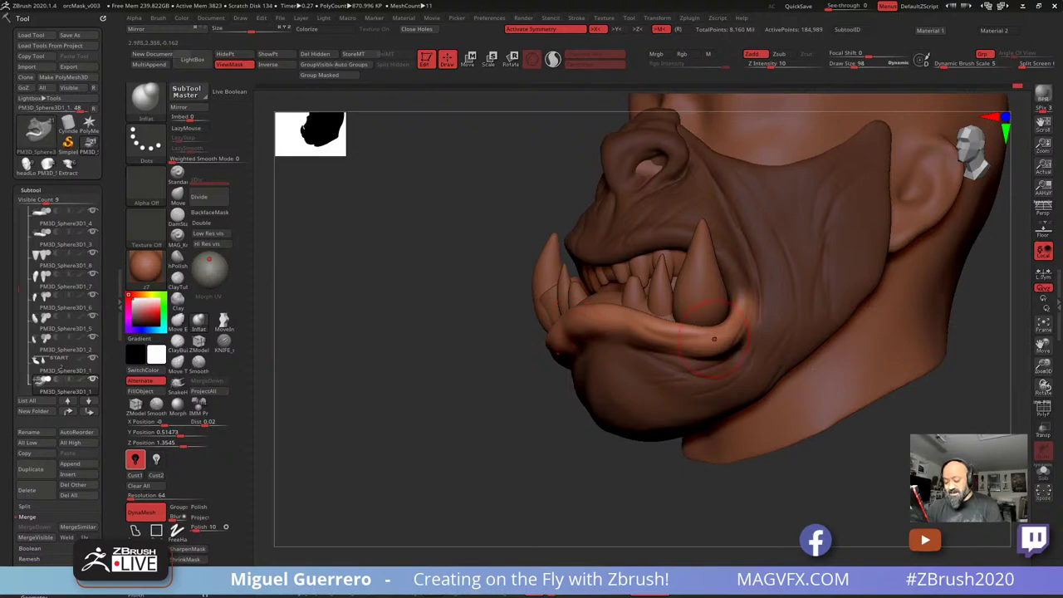
{"action": "key", "text": "]"}
{"action": "key", "text": "]"}
{"action": "mouse_move", "coordinate": [721, 341]}
{"action": "left_mouse_down"}
{"action": "mouse_move", "coordinate": [618, 324]}
{"action": "mouse_move", "coordinate": [568, 339]}
{"action": "left_mouse_up"}
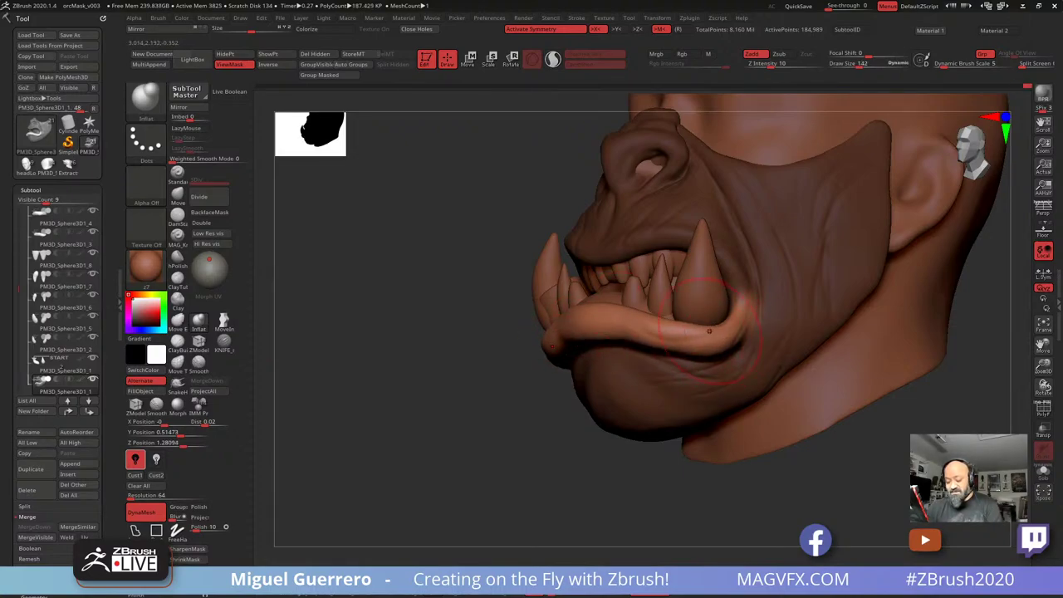
{"action": "mouse_move", "coordinate": [710, 331]}
{"action": "right_mouse_down"}
{"action": "mouse_move", "coordinate": [602, 332]}
{"action": "mouse_move", "coordinate": [735, 301]}
{"action": "right_mouse_up"}
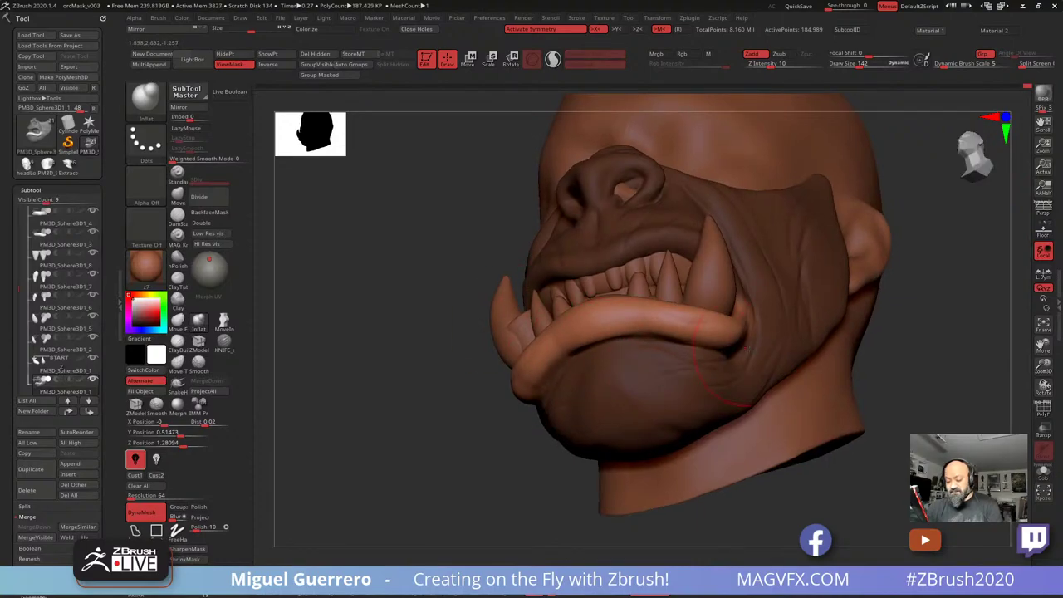
{"action": "right_click_drag", "start_coordinate": [747, 348], "coordinate": [653, 330]}
{"action": "left_click_drag", "start_coordinate": [480, 322], "coordinate": [538, 332], "text": "ctrl"}
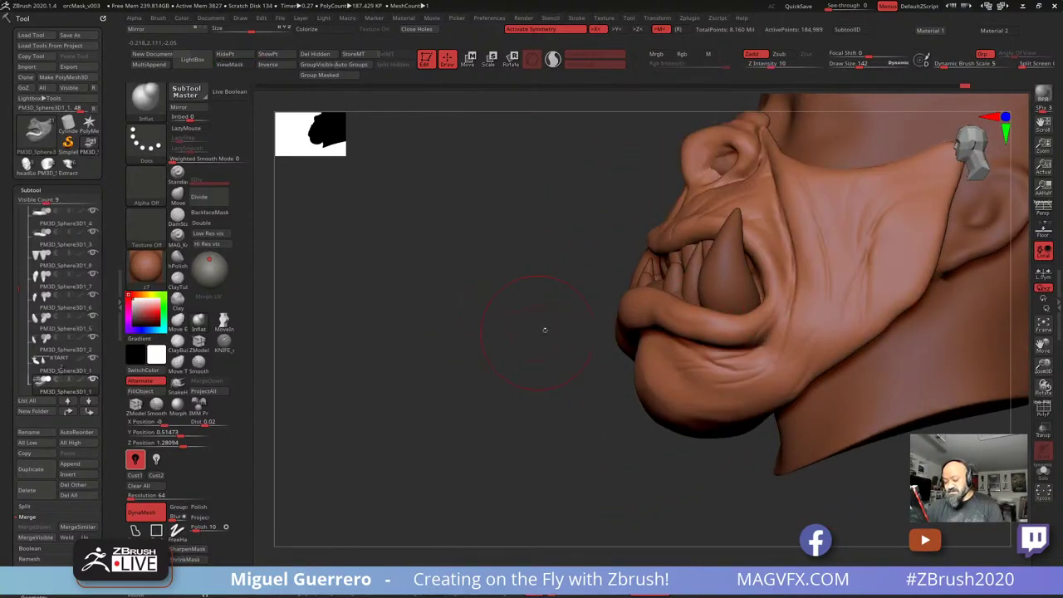
Pull the lower lip down beneath the large tusk with the Move brush at draw size 202
{"action": "mouse_move", "coordinate": [332, 349]}
{"action": "left_mouse_down"}
{"action": "mouse_move", "coordinate": [421, 356]}
{"action": "mouse_move", "coordinate": [465, 343]}
{"action": "left_mouse_up"}
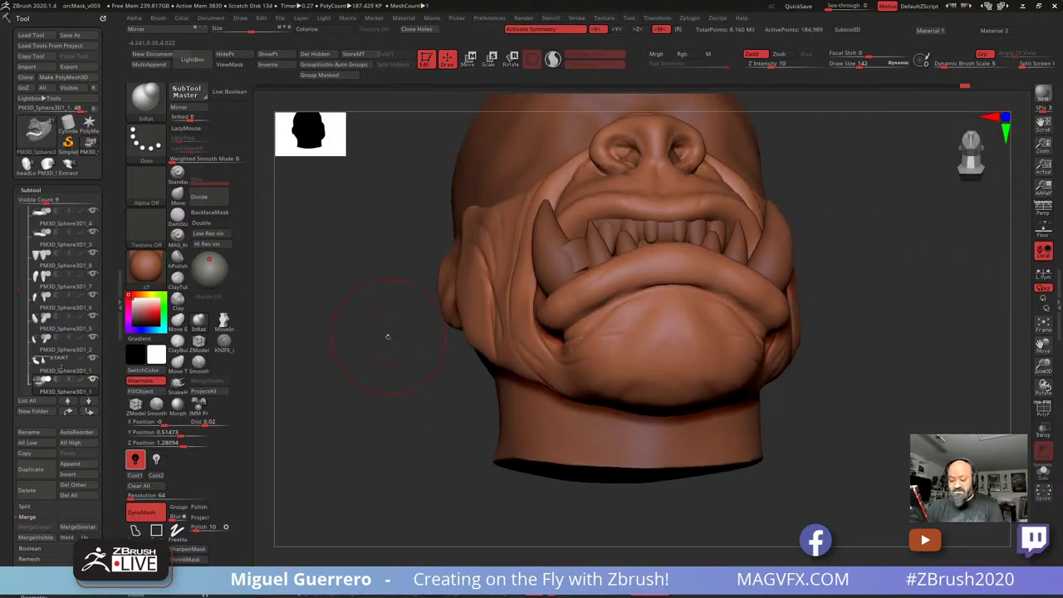
{"action": "left_click_drag", "start_coordinate": [387, 336], "coordinate": [325, 293]}
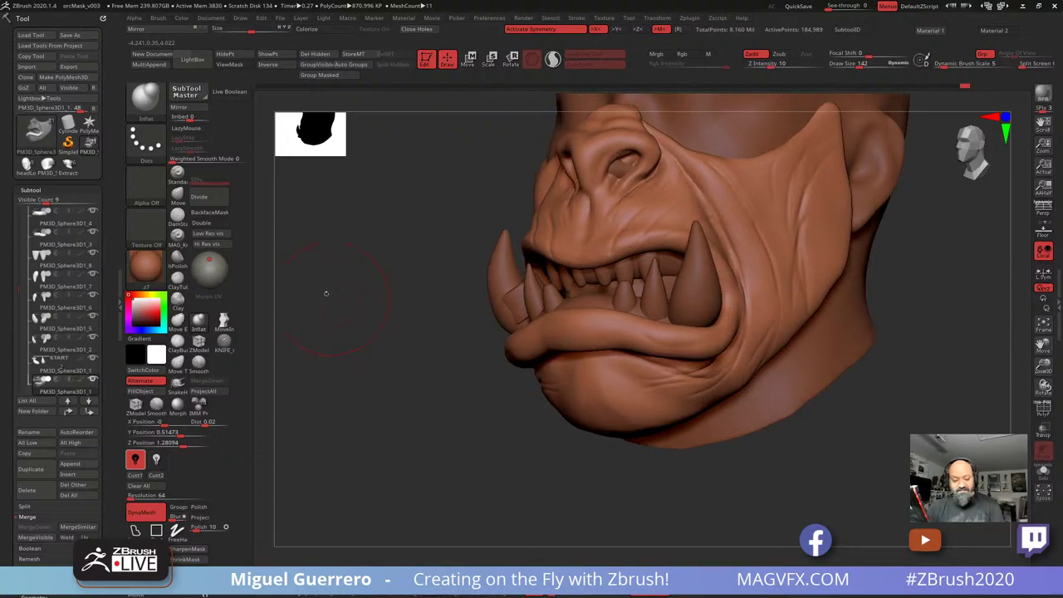
{"action": "key", "text": "b"}
{"action": "key", "text": "m"}
{"action": "key", "text": "v"}
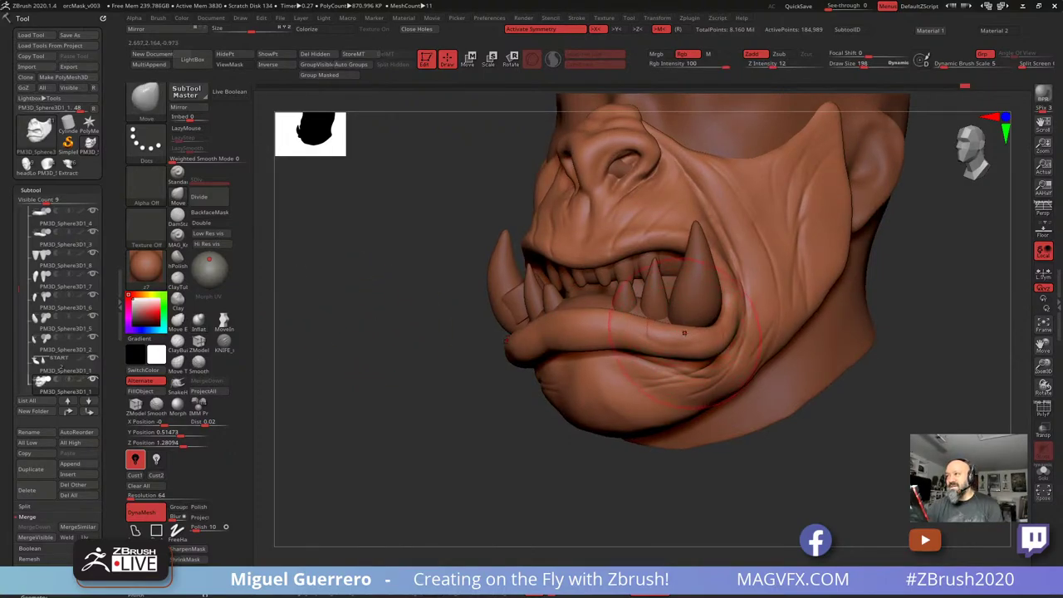
{"action": "left_click_drag", "start_coordinate": [693, 334], "coordinate": [693, 355]}
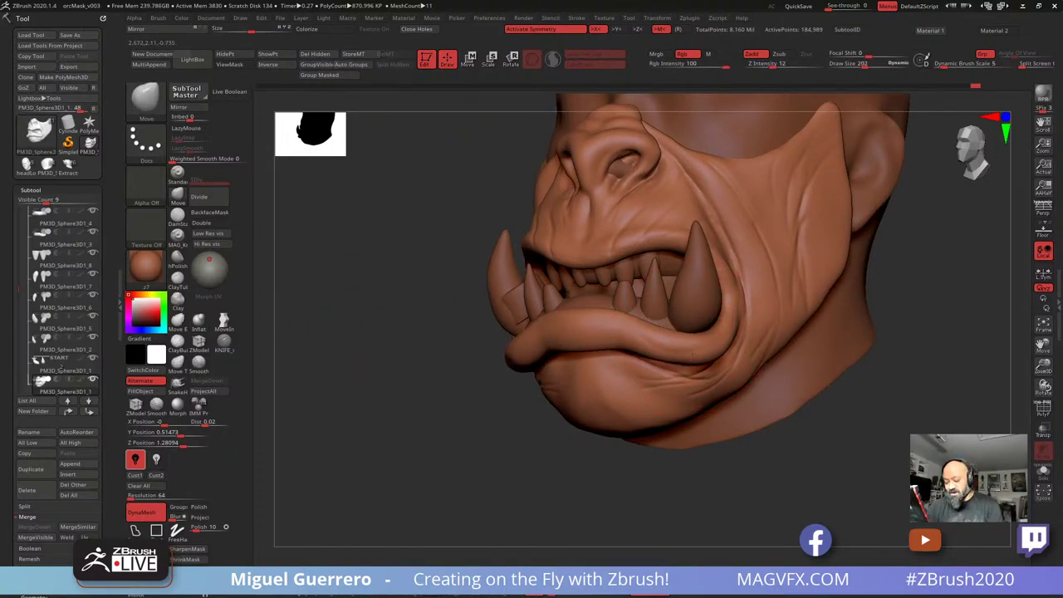
Select the lower gum subtool and move its side beneath the large tusk outward toward the lip
{"action": "left_click_drag", "start_coordinate": [415, 348], "coordinate": [490, 336]}
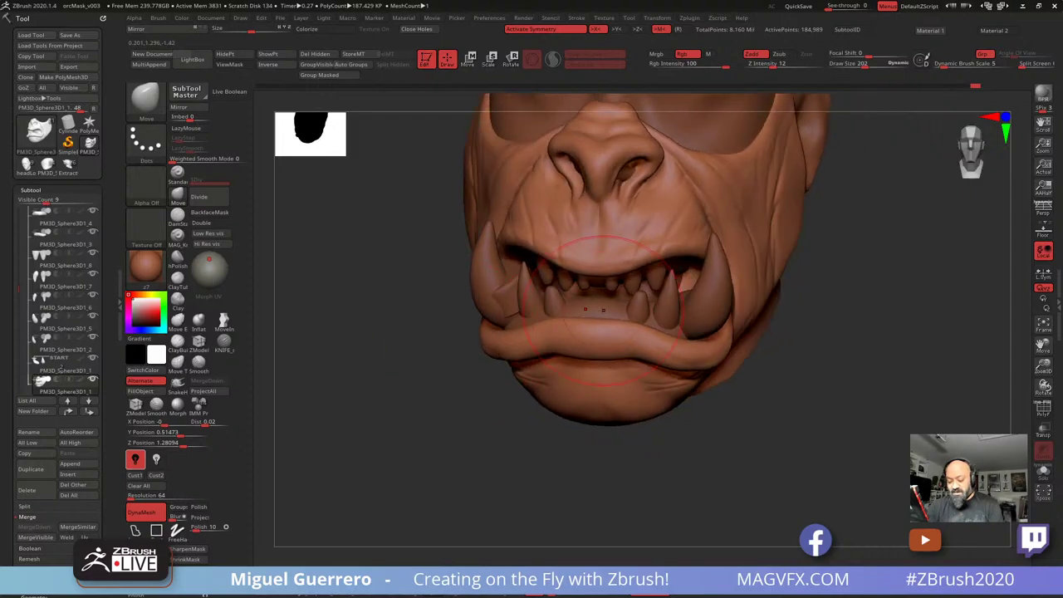
{"action": "left_click", "coordinate": [603, 310], "text": "alt"}
{"action": "left_click_drag", "start_coordinate": [610, 441], "coordinate": [544, 443]}
{"action": "mouse_move", "coordinate": [688, 297]}
{"action": "left_mouse_down"}
{"action": "mouse_move", "coordinate": [699, 326]}
{"action": "mouse_move", "coordinate": [727, 335]}
{"action": "left_mouse_up"}
{"action": "left_click_drag", "start_coordinate": [714, 457], "coordinate": [652, 457]}
{"action": "key", "text": "ctrl+shift+z"}
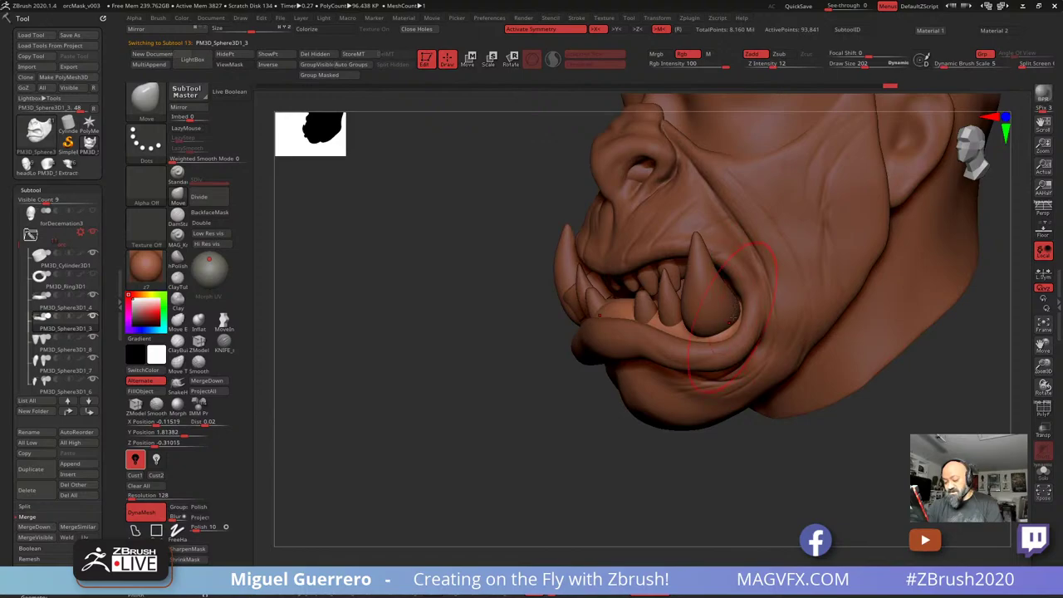
{"action": "key", "text": "ctrl+shift+z"}
{"action": "key", "text": "ctrl+shift+z"}
{"action": "key", "text": "ctrl+shift+z"}
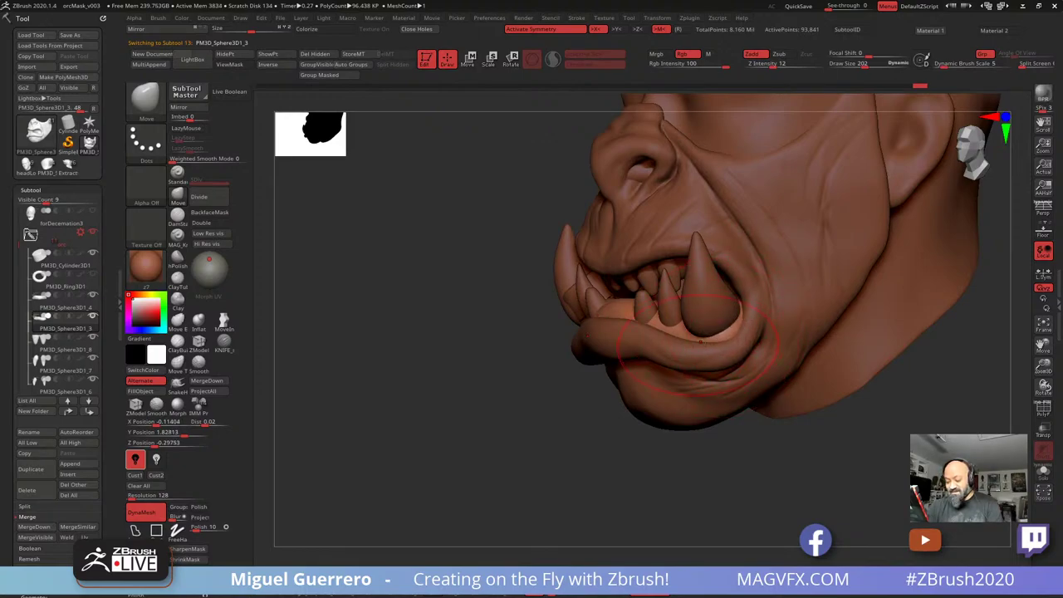
Reshape the front and sides of the lower gum with the Move brush to fit behind the lower lip
{"action": "left_click_drag", "start_coordinate": [473, 415], "coordinate": [469, 394]}
{"action": "left_click_drag", "start_coordinate": [681, 334], "coordinate": [683, 326]}
{"action": "left_click_drag", "start_coordinate": [467, 369], "coordinate": [513, 381]}
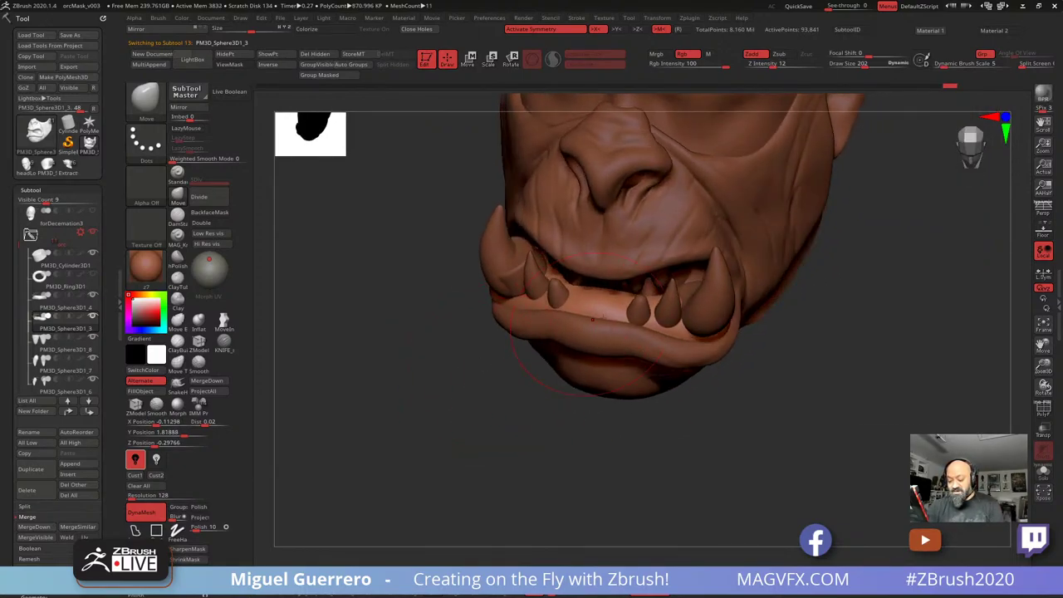
{"action": "key", "text": "ctrl+shift+z"}
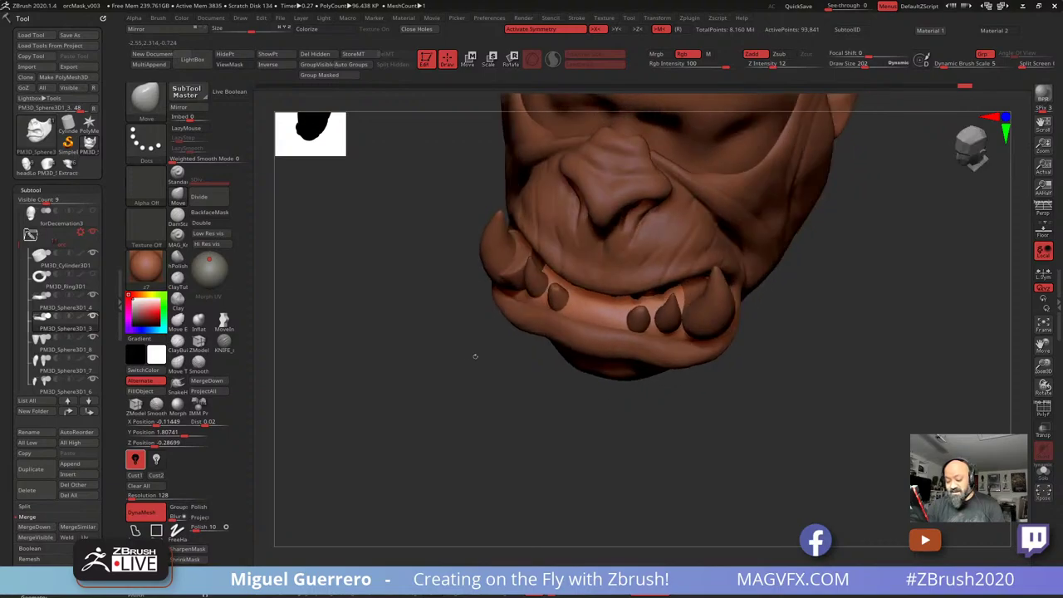
{"action": "left_click_drag", "start_coordinate": [690, 290], "coordinate": [699, 277]}
{"action": "left_click_drag", "start_coordinate": [736, 423], "coordinate": [665, 397]}
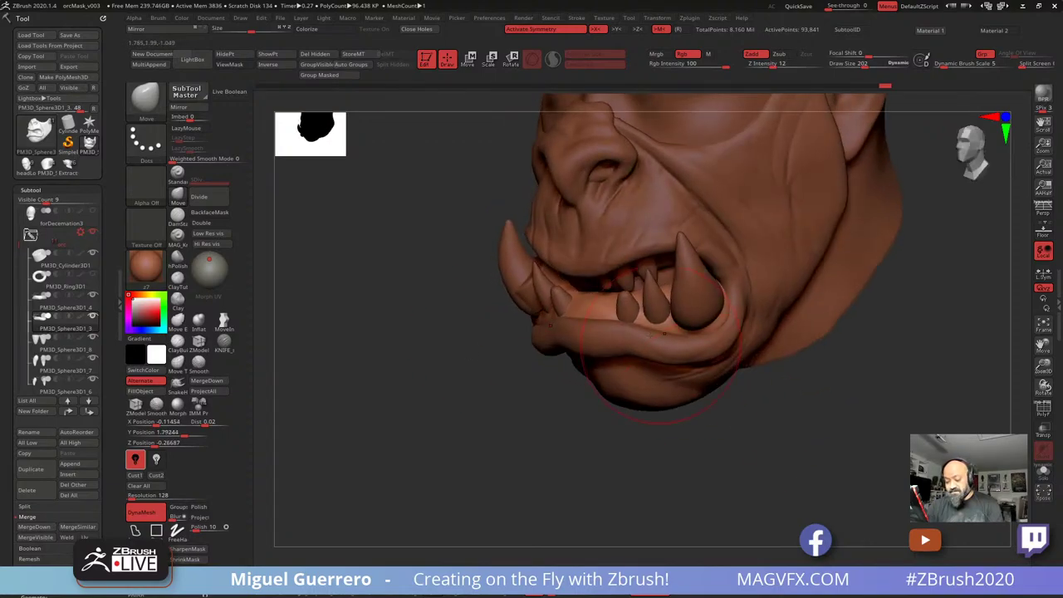
{"action": "left_click_drag", "start_coordinate": [594, 298], "coordinate": [595, 307]}
{"action": "key", "text": "ctrl+shift+z"}
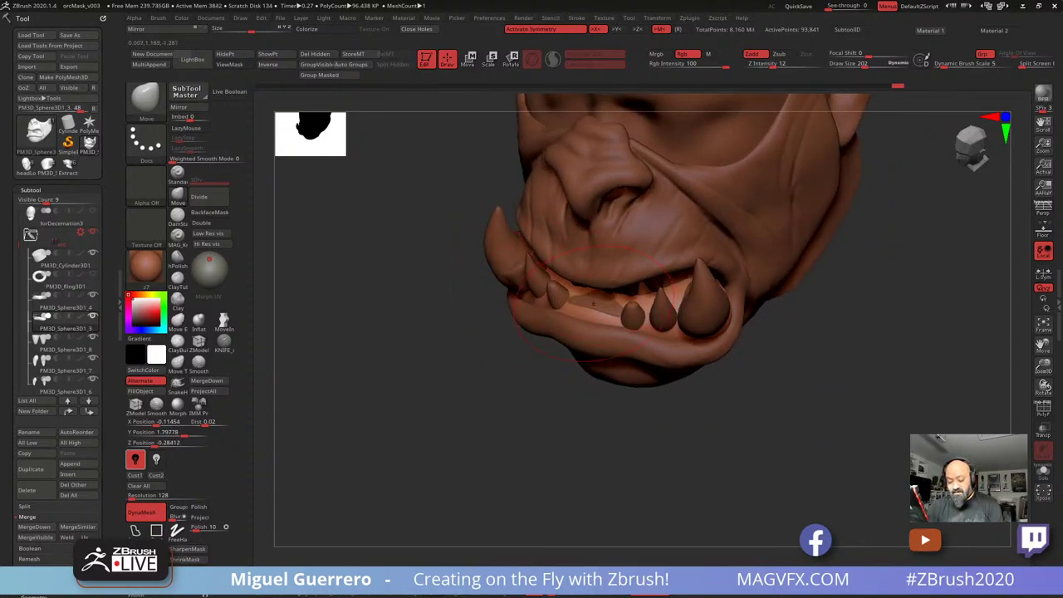
{"action": "key", "text": "ctrl+shift+z"}
{"action": "key", "text": "ctrl+shift+z"}
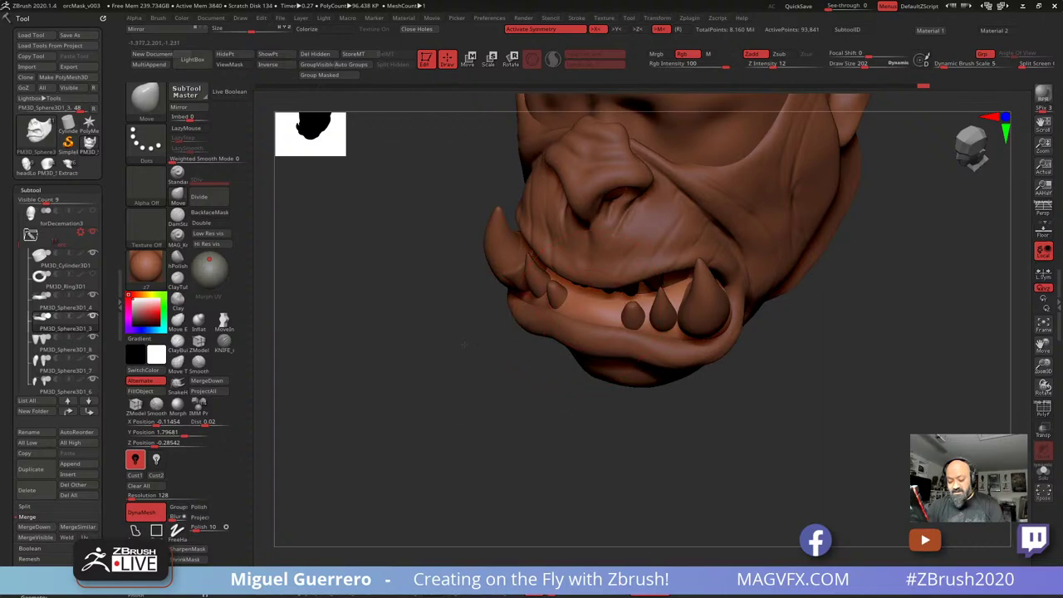
{"action": "left_click_drag", "start_coordinate": [465, 344], "coordinate": [531, 313]}
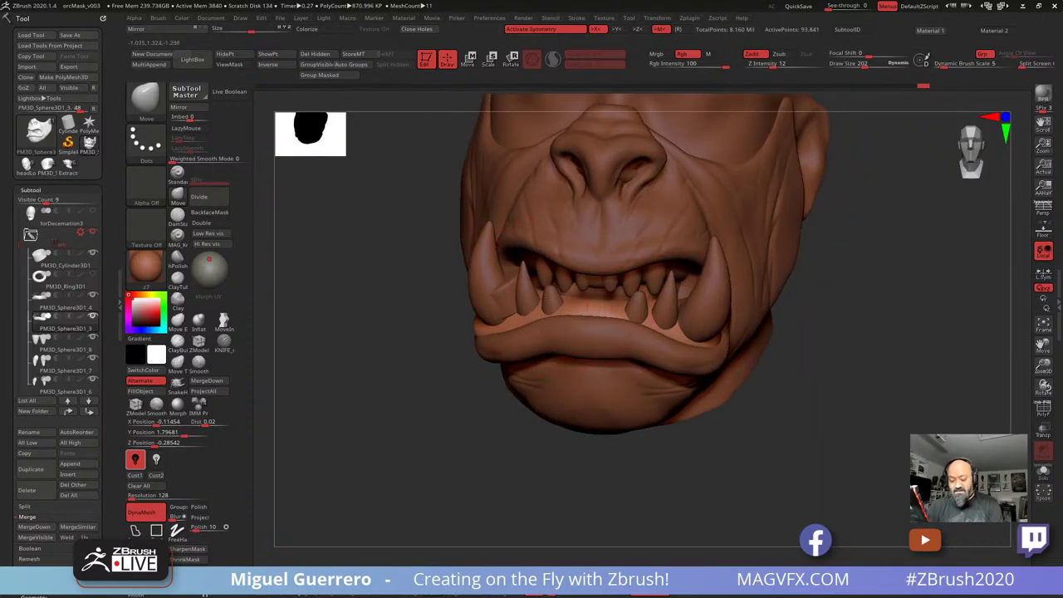
Select the pair of small lower front teeth and duplicate it as a new subtool
{"action": "left_click", "coordinate": [549, 298], "text": "alt"}
{"action": "left_click_drag", "start_coordinate": [370, 303], "coordinate": [411, 308]}
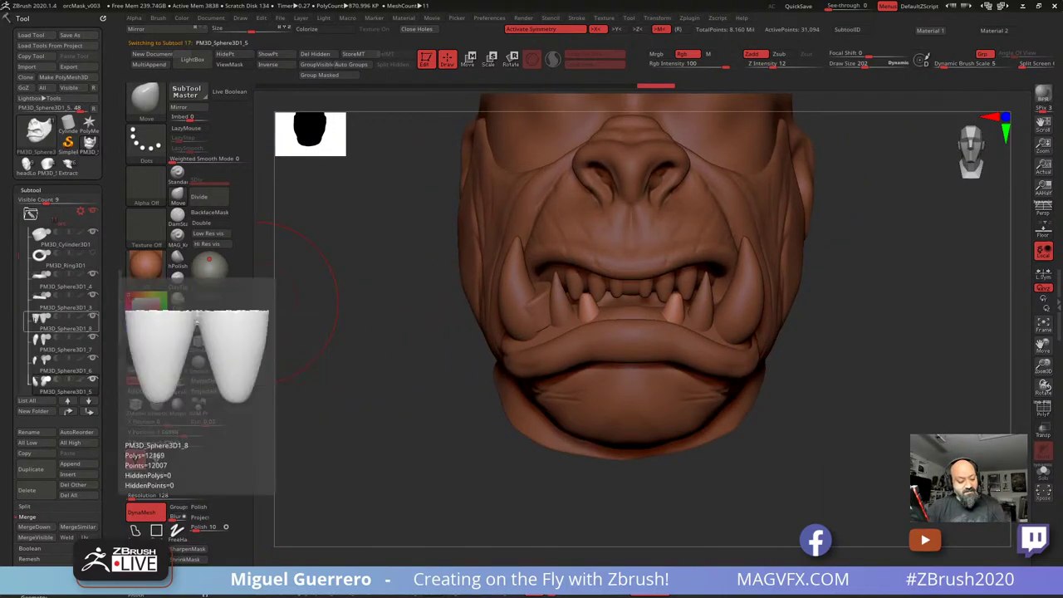
{"action": "left_click_drag", "start_coordinate": [16, 255], "coordinate": [13, 302]}
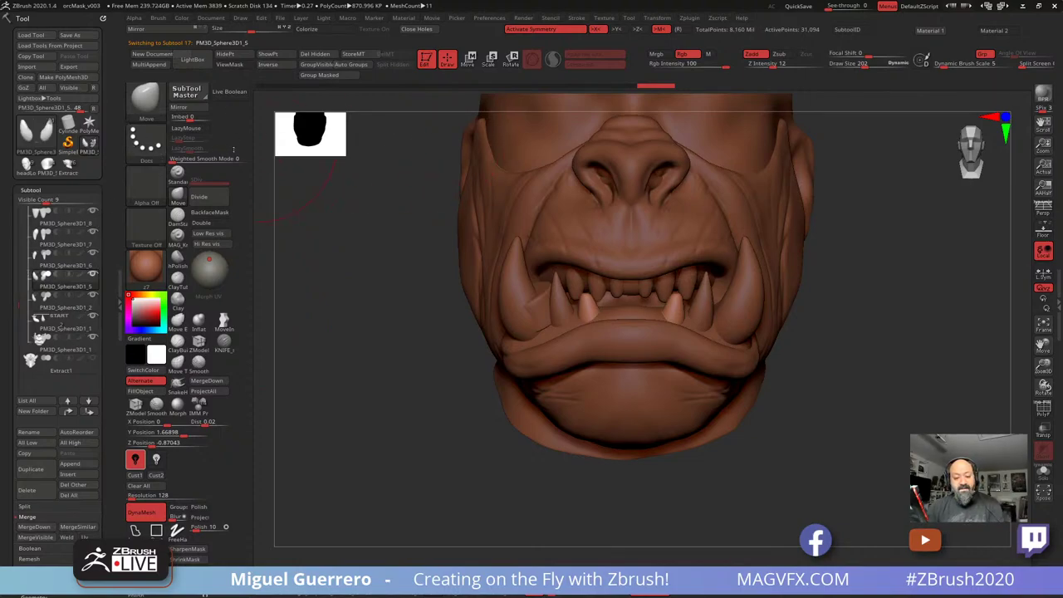
{"action": "left_click", "coordinate": [30, 469]}
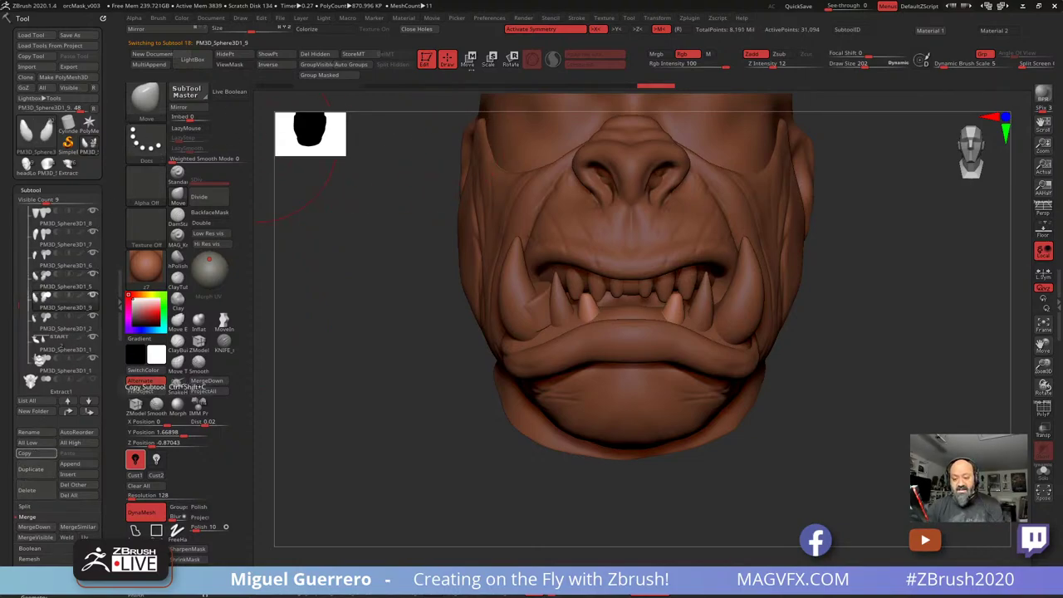
Position the duplicated pair of teeth lower and farther forward on the front of the lower gum with the transform gizmo
{"action": "key", "text": "w"}
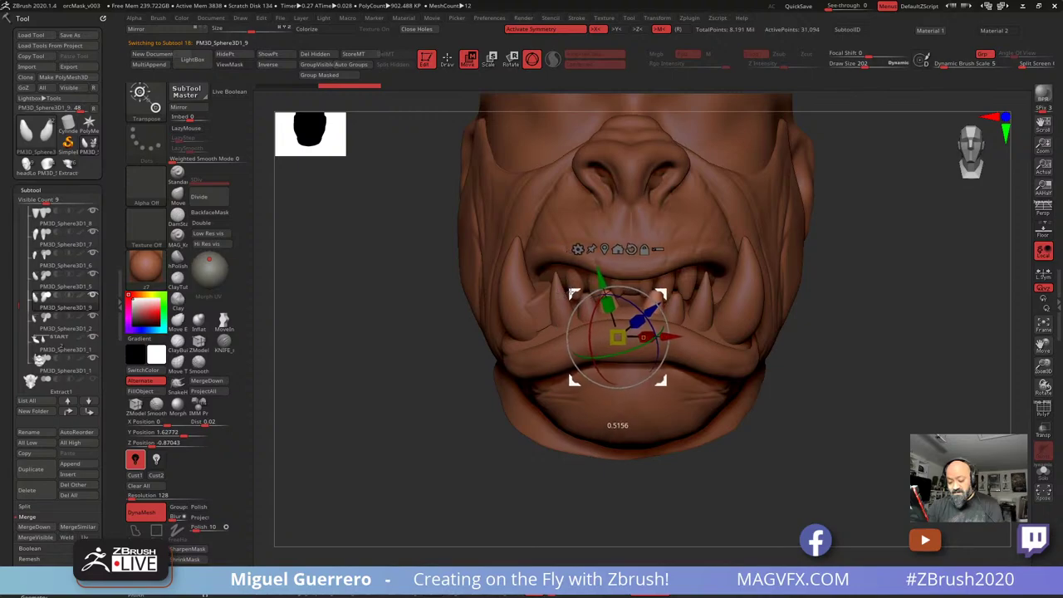
{"action": "left_click_drag", "start_coordinate": [571, 292], "coordinate": [573, 293]}
{"action": "right_click_drag", "start_coordinate": [572, 293], "coordinate": [591, 391]}
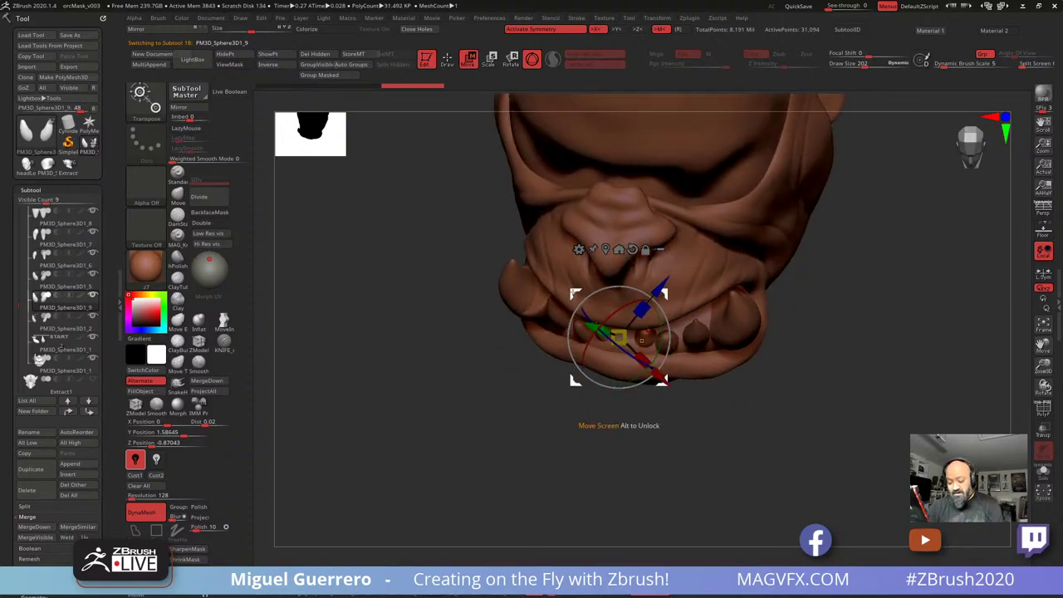
{"action": "left_click_drag", "start_coordinate": [573, 293], "coordinate": [574, 299]}
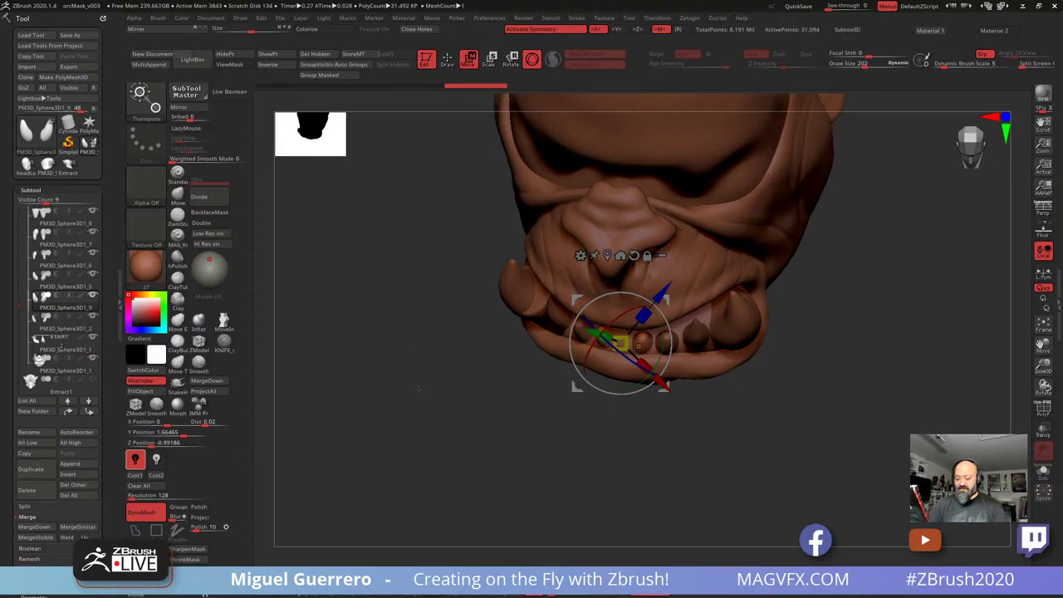
{"action": "left_click_drag", "start_coordinate": [418, 388], "coordinate": [417, 359]}
{"action": "left_click_drag", "start_coordinate": [666, 387], "coordinate": [669, 387]}
{"action": "left_click_drag", "start_coordinate": [580, 299], "coordinate": [578, 301]}
{"action": "left_click_drag", "start_coordinate": [442, 371], "coordinate": [353, 440]}
{"action": "mouse_move", "coordinate": [579, 316]}
{"action": "left_mouse_down"}
{"action": "mouse_move", "coordinate": [574, 325]}
{"action": "mouse_move", "coordinate": [577, 299]}
{"action": "left_mouse_up"}
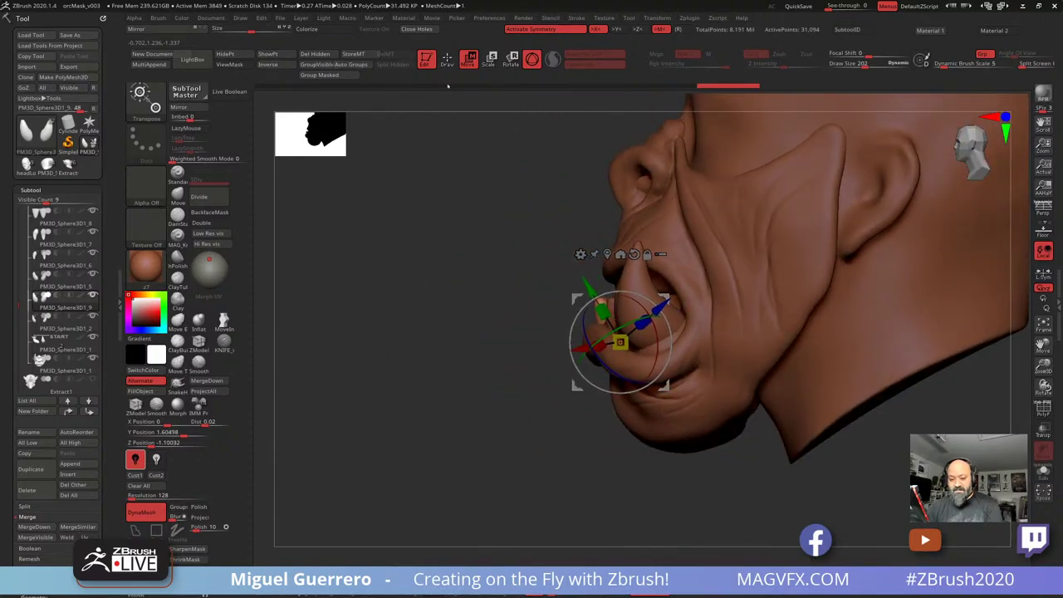
Select the original pair of small lower teeth and shift it slightly up and forward on the gum
{"action": "key", "text": "q"}
{"action": "mouse_move", "coordinate": [453, 211]}
{"action": "left_mouse_down"}
{"action": "mouse_move", "coordinate": [518, 296]}
{"action": "mouse_move", "coordinate": [468, 317]}
{"action": "mouse_move", "coordinate": [493, 184]}
{"action": "left_mouse_up"}
{"action": "left_click", "coordinate": [648, 328], "text": "alt"}
{"action": "key", "text": "w"}
{"action": "mouse_move", "coordinate": [612, 322]}
{"action": "left_mouse_down"}
{"action": "mouse_move", "coordinate": [607, 330]}
{"action": "mouse_move", "coordinate": [607, 314]}
{"action": "left_mouse_up"}
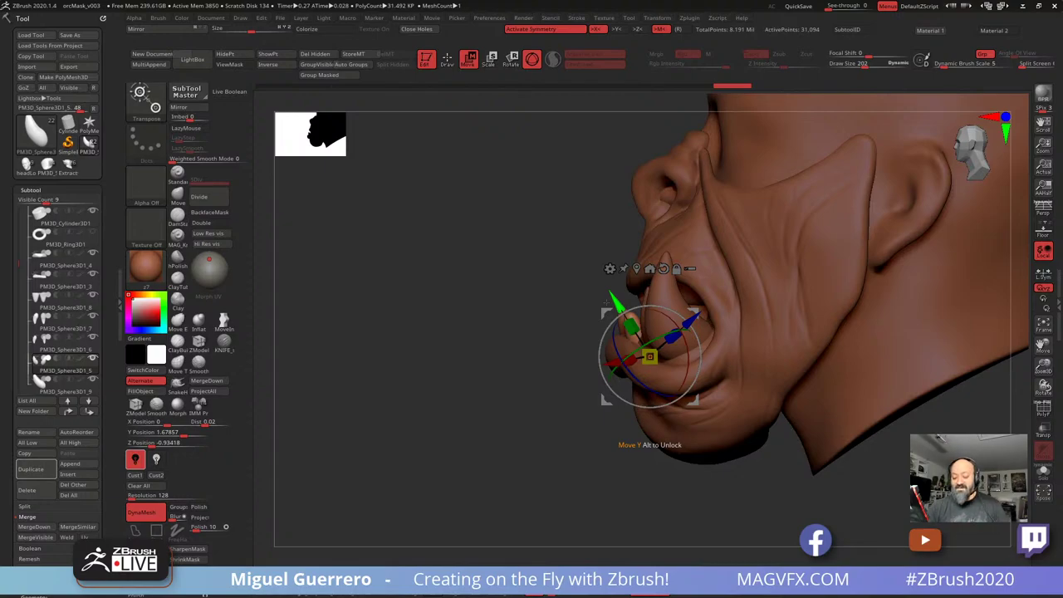
{"action": "key", "text": "q"}
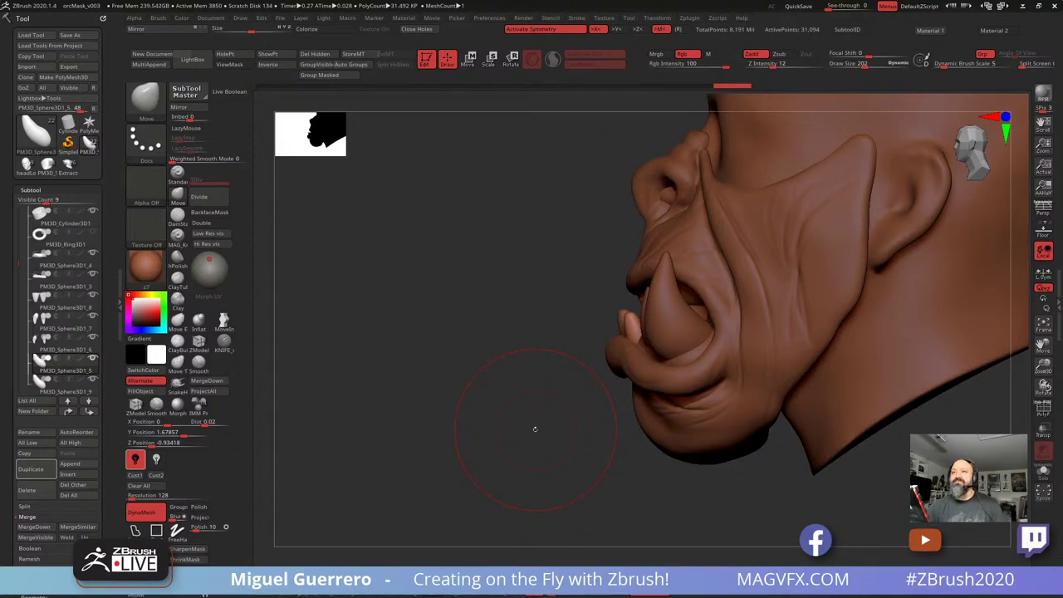
Select the cylindrical band around the orc's right tusk and shift and tilt it to fit with the transform gizmo
{"action": "mouse_move", "coordinate": [446, 351]}
{"action": "left_mouse_down"}
{"action": "mouse_move", "coordinate": [463, 362]}
{"action": "mouse_move", "coordinate": [409, 335]}
{"action": "mouse_move", "coordinate": [483, 334]}
{"action": "mouse_move", "coordinate": [481, 353]}
{"action": "left_mouse_up"}
{"action": "left_click", "coordinate": [538, 300], "text": "alt"}
{"action": "key", "text": "w"}
{"action": "left_click_drag", "start_coordinate": [408, 355], "coordinate": [525, 384]}
{"action": "left_click_drag", "start_coordinate": [569, 355], "coordinate": [564, 353]}
{"action": "left_click_drag", "start_coordinate": [576, 464], "coordinate": [648, 469]}
{"action": "left_click_drag", "start_coordinate": [579, 327], "coordinate": [574, 324]}
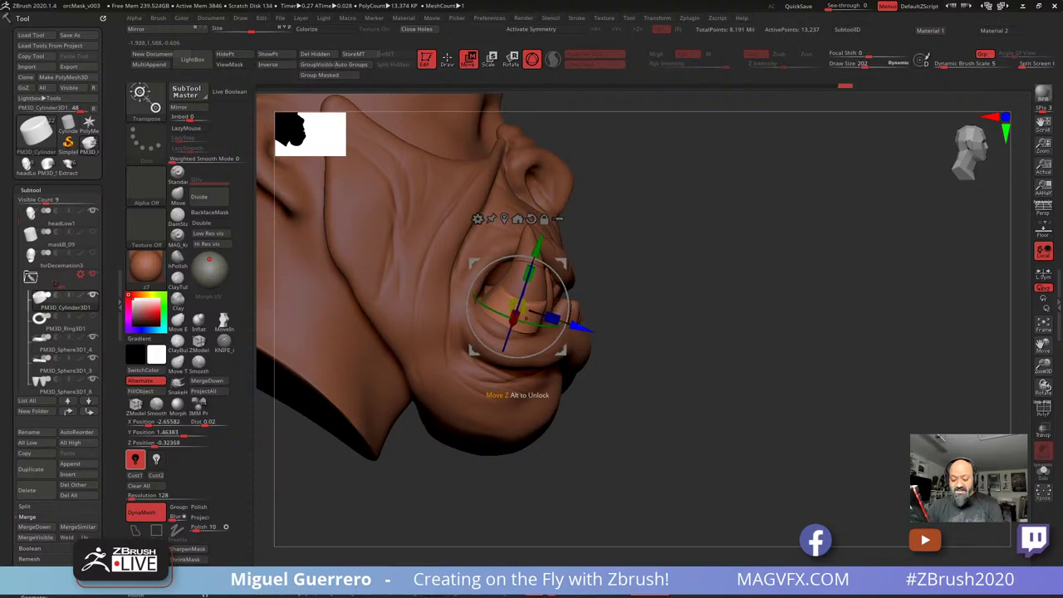
{"action": "left_click_drag", "start_coordinate": [624, 365], "coordinate": [484, 342]}
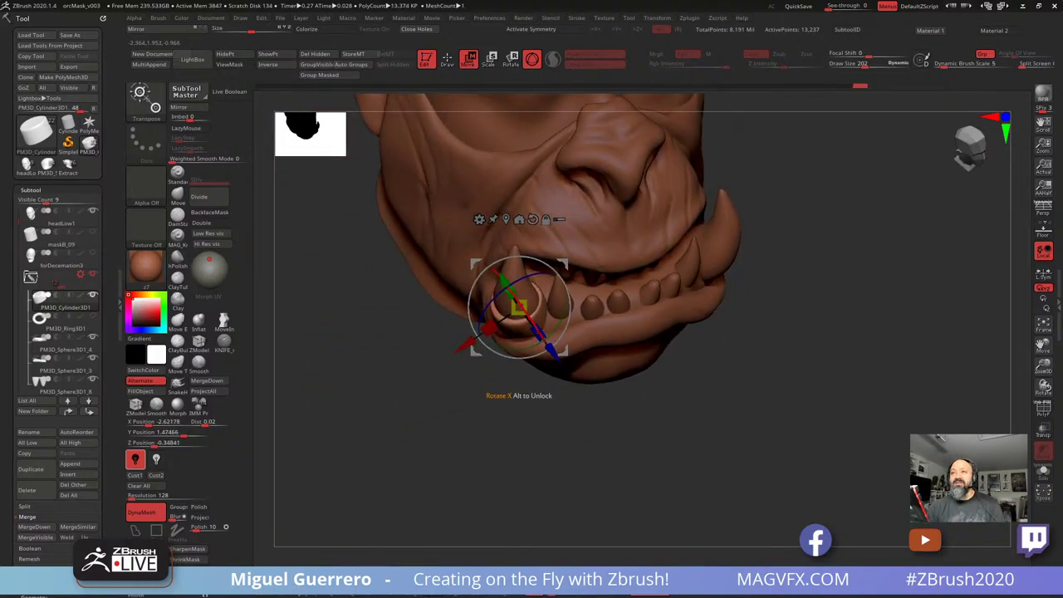
Adjust the shape of the tusk band with the Move brush so it wraps around the tusk's base
{"action": "left_click", "coordinate": [448, 59]}
{"action": "left_click_drag", "start_coordinate": [382, 348], "coordinate": [502, 342]}
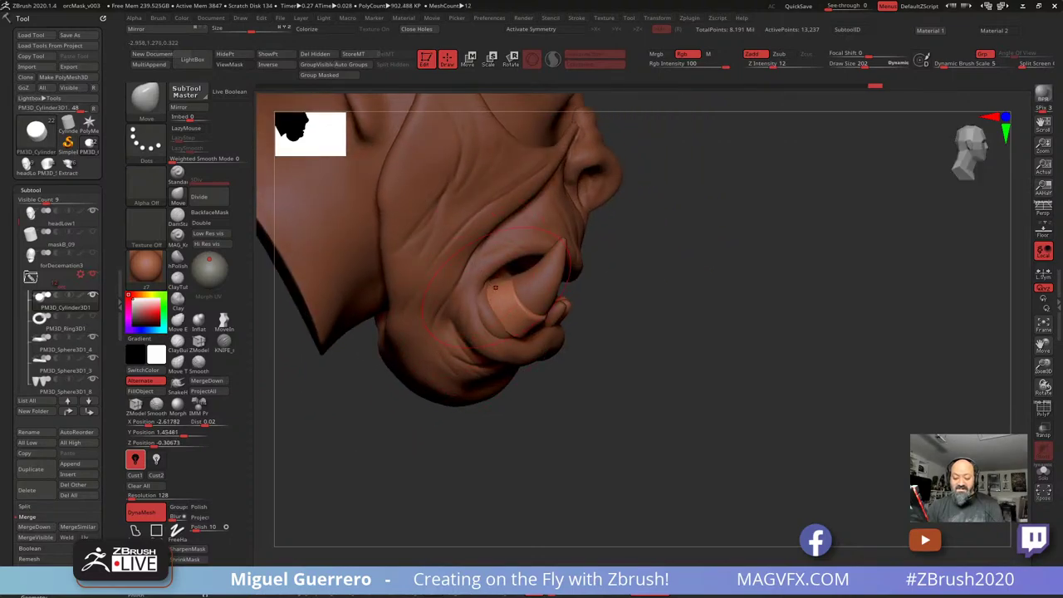
{"action": "left_click_drag", "start_coordinate": [585, 378], "coordinate": [513, 339]}
{"action": "mouse_move", "coordinate": [405, 294]}
{"action": "left_mouse_down"}
{"action": "mouse_move", "coordinate": [407, 352]}
{"action": "mouse_move", "coordinate": [399, 290]}
{"action": "mouse_move", "coordinate": [375, 249]}
{"action": "left_mouse_up"}
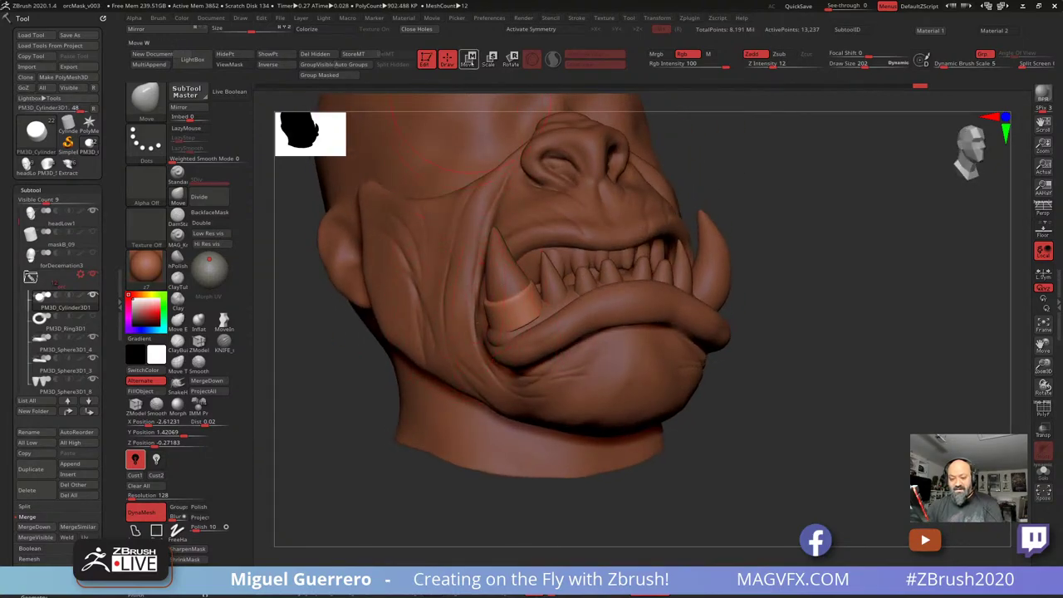
Move the tusk band lower toward the gum with the gizmo and return to sculpting
{"action": "key", "text": "w"}
{"action": "left_click_drag", "start_coordinate": [750, 440], "coordinate": [739, 426]}
{"action": "left_click_drag", "start_coordinate": [486, 247], "coordinate": [482, 239]}
{"action": "left_click_drag", "start_coordinate": [557, 254], "coordinate": [559, 257]}
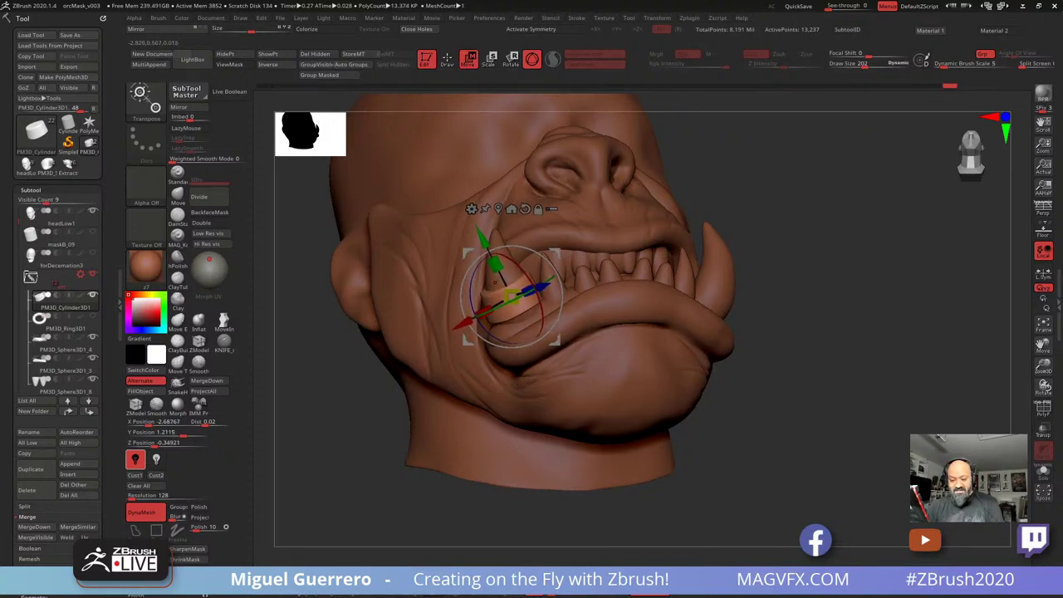
{"action": "key", "text": "q"}
Select the lower gum subtool as the active mesh
{"action": "left_click", "coordinate": [531, 314], "text": "alt"}
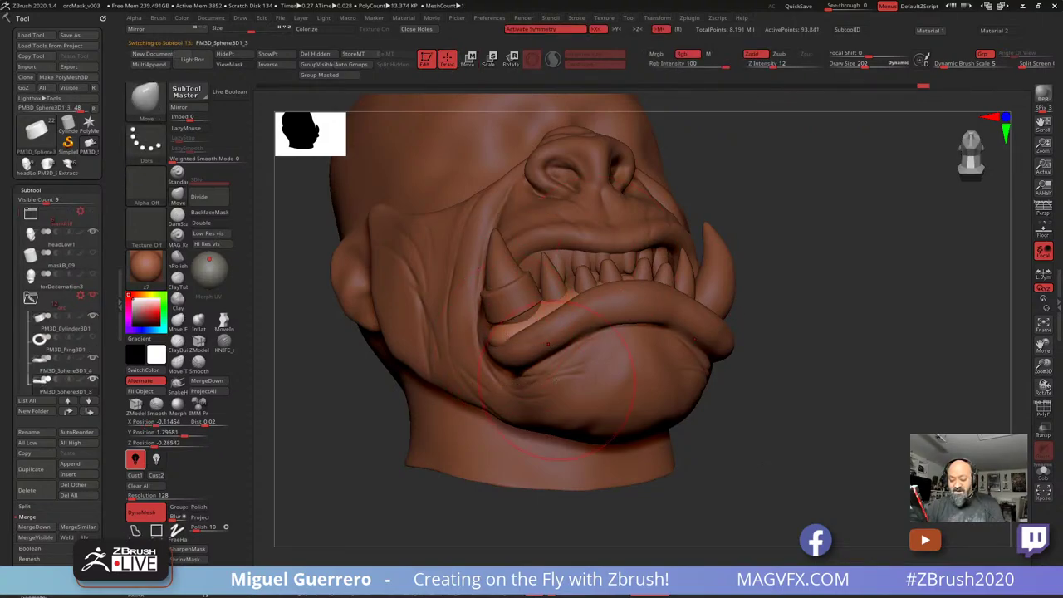
{"action": "left_click_drag", "start_coordinate": [839, 482], "coordinate": [669, 485]}
{"action": "left_click_drag", "start_coordinate": [373, 400], "coordinate": [424, 374]}
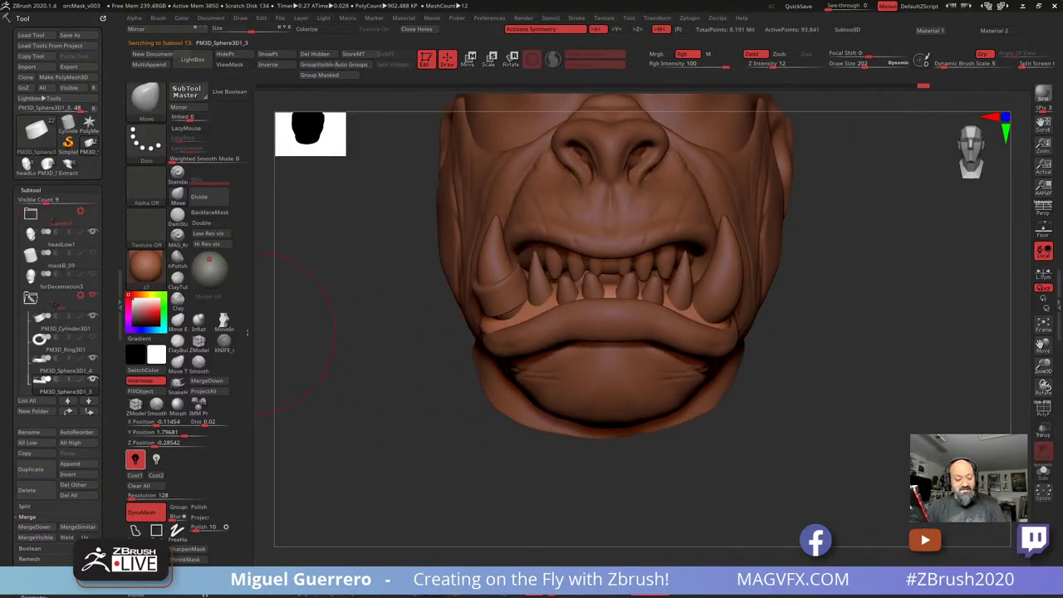
Try to restore the lower gum's symmetry with the Smart ReSym deformation and inspect it in isolation
{"action": "scroll", "coordinate": [36, 451], "scroll_direction": "down", "scroll_amount": 5}
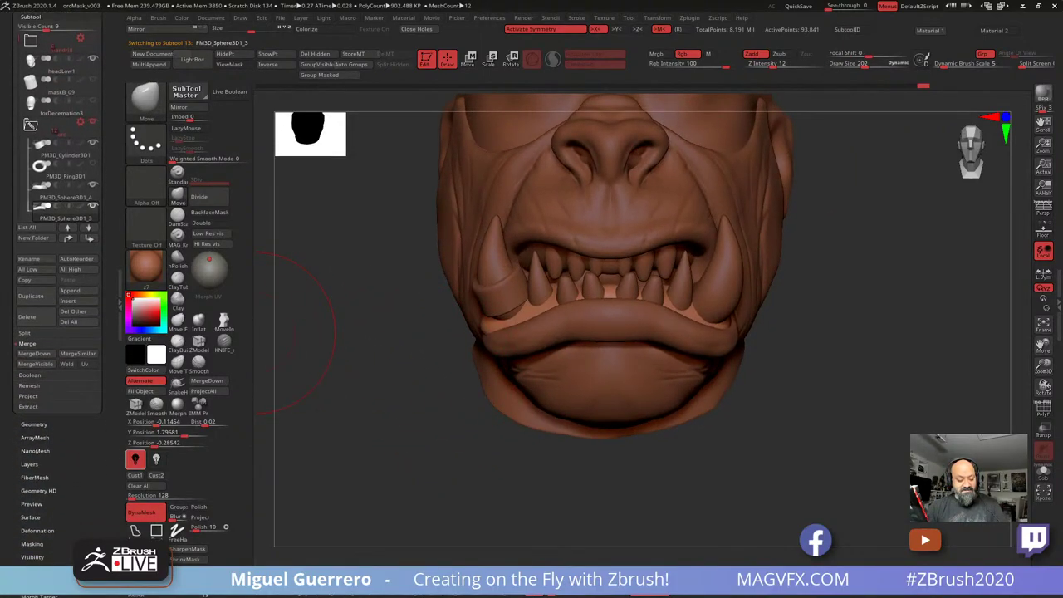
{"action": "scroll", "coordinate": [28, 437], "scroll_direction": "down", "scroll_amount": 3}
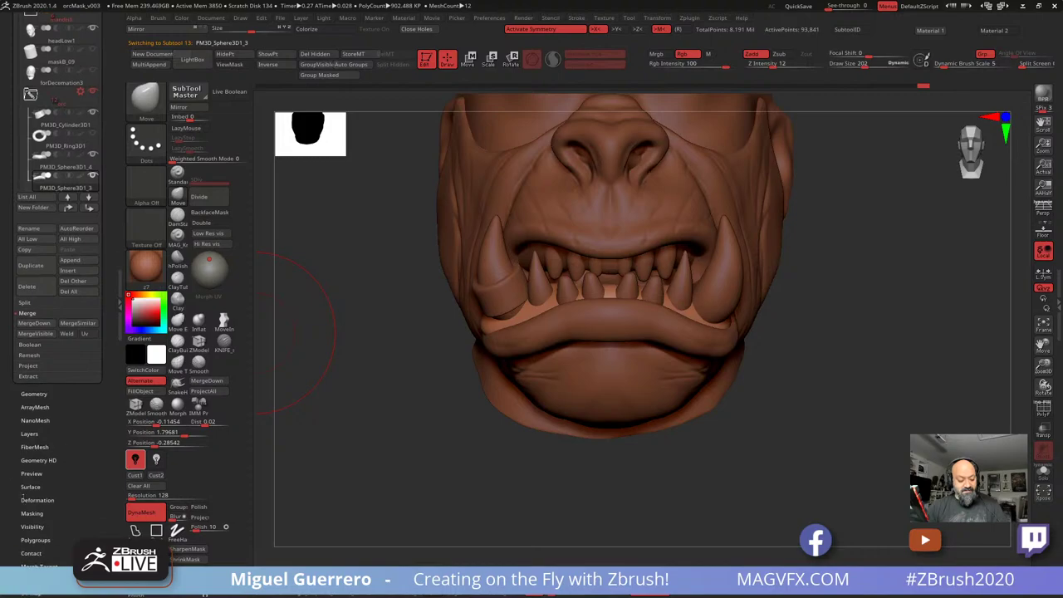
{"action": "left_click", "coordinate": [37, 479]}
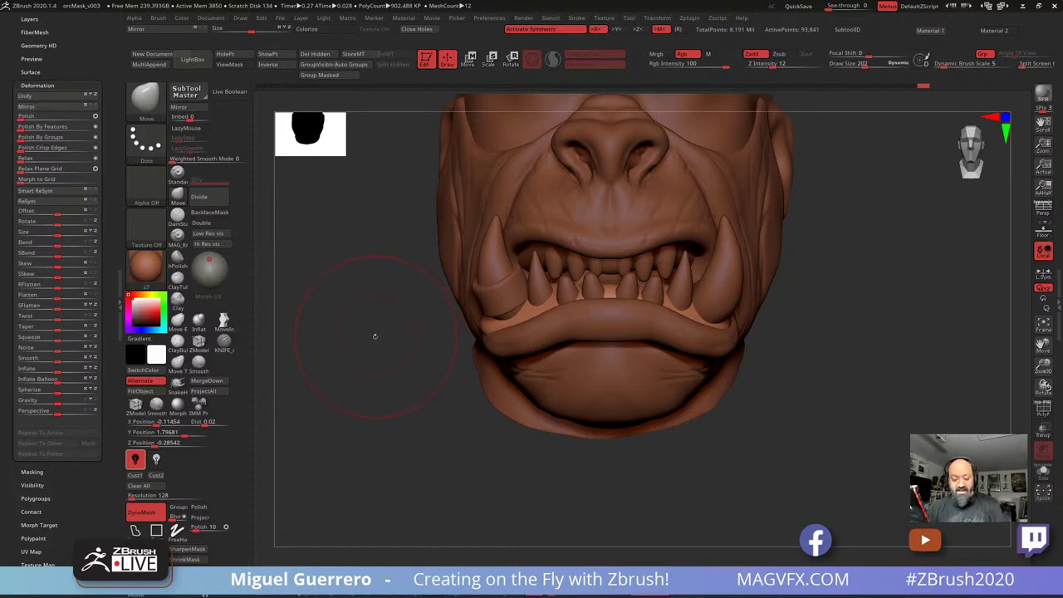
{"action": "left_click_drag", "start_coordinate": [373, 335], "coordinate": [363, 379]}
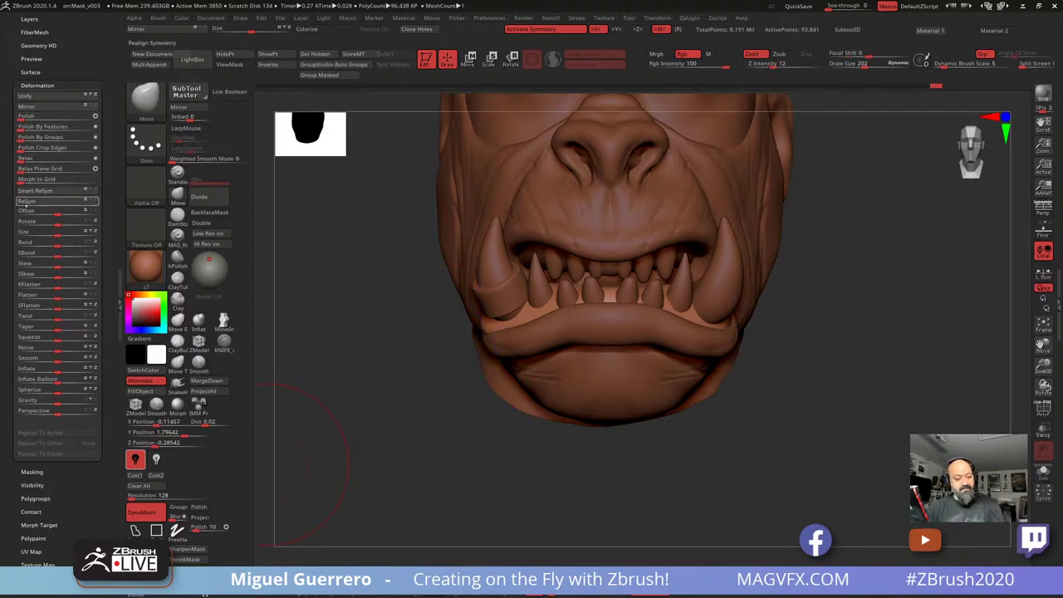
{"action": "left_click", "coordinate": [35, 191]}
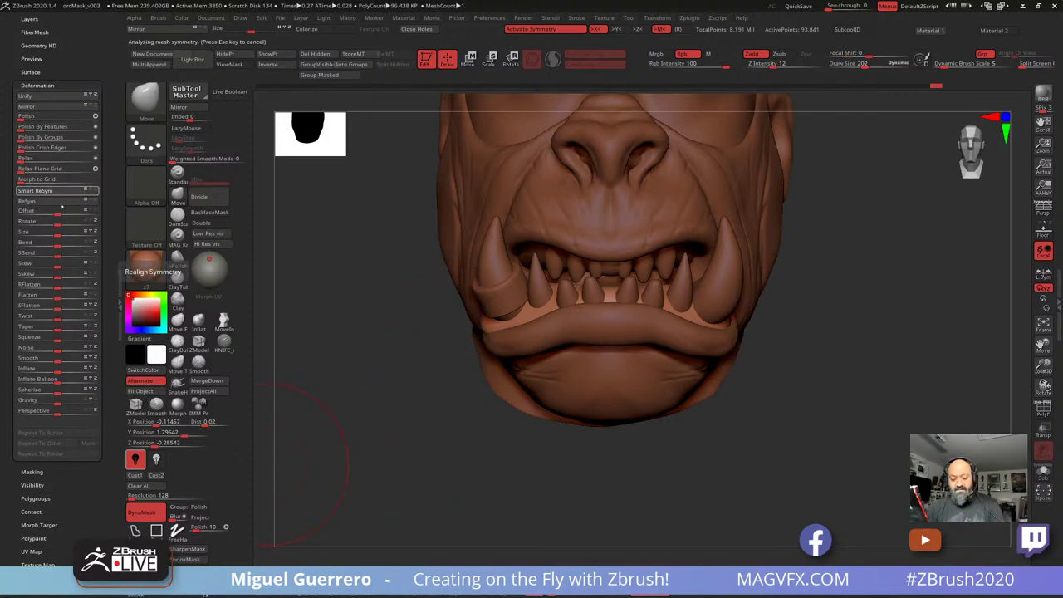
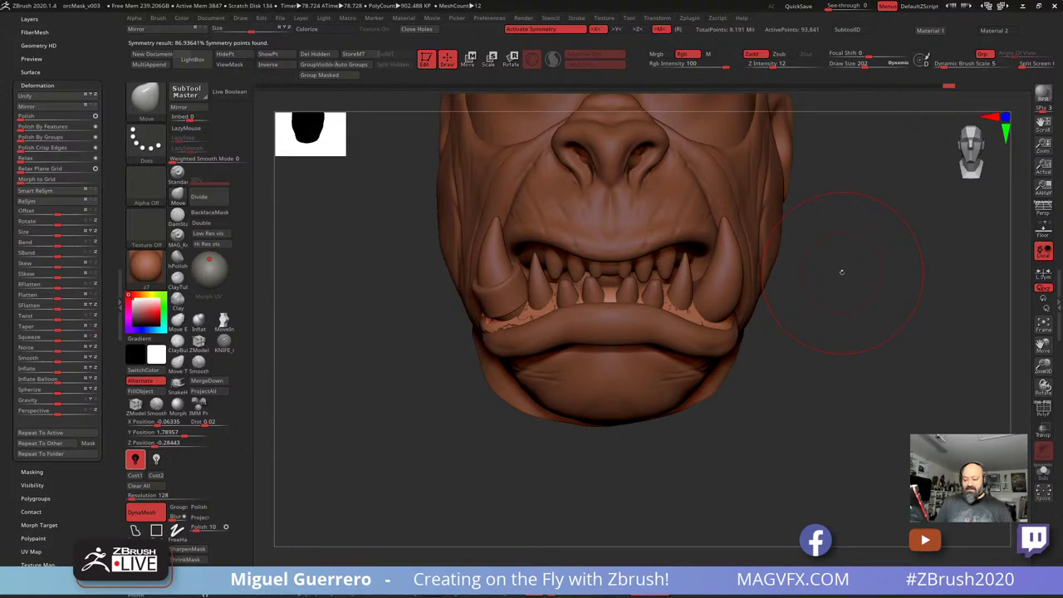
{"action": "left_click", "coordinate": [1043, 471]}
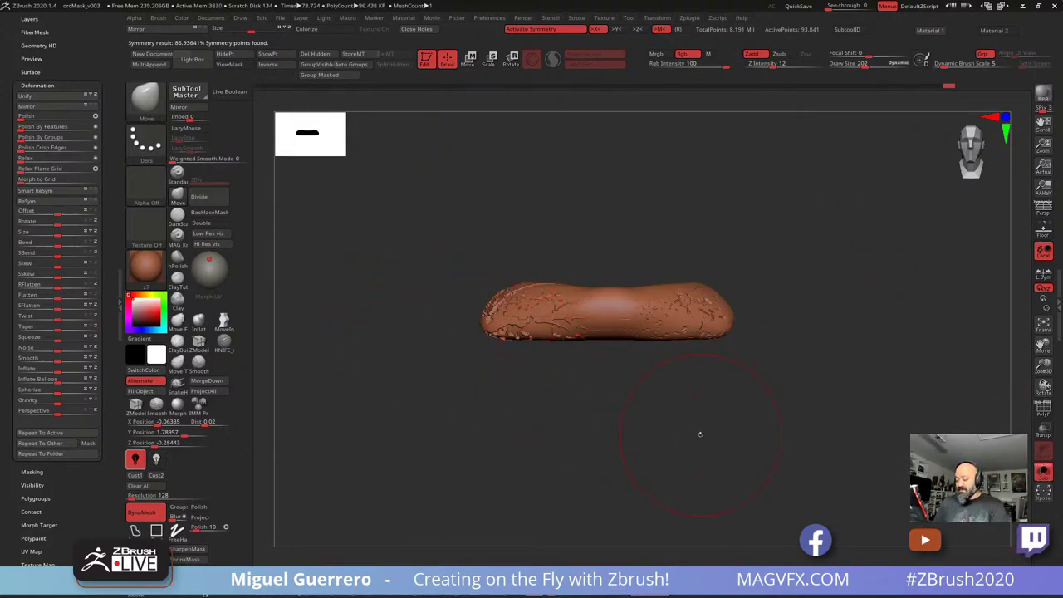
{"action": "left_click", "coordinate": [1043, 471]}
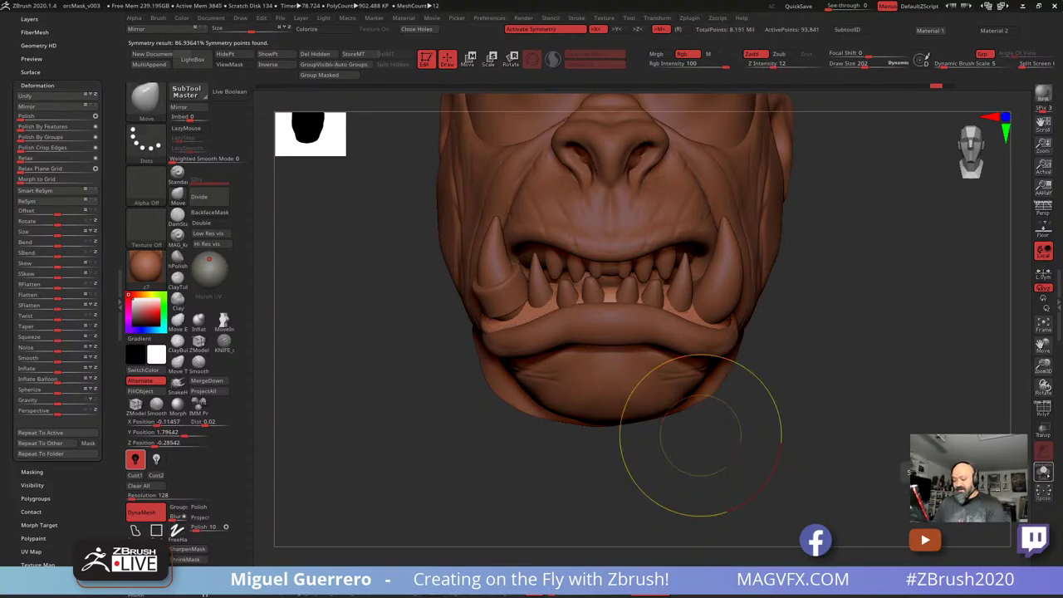
Isolate the lower gum and, with symmetry off, mask the orc's left half up to the centre line
{"action": "left_click", "coordinate": [1043, 471]}
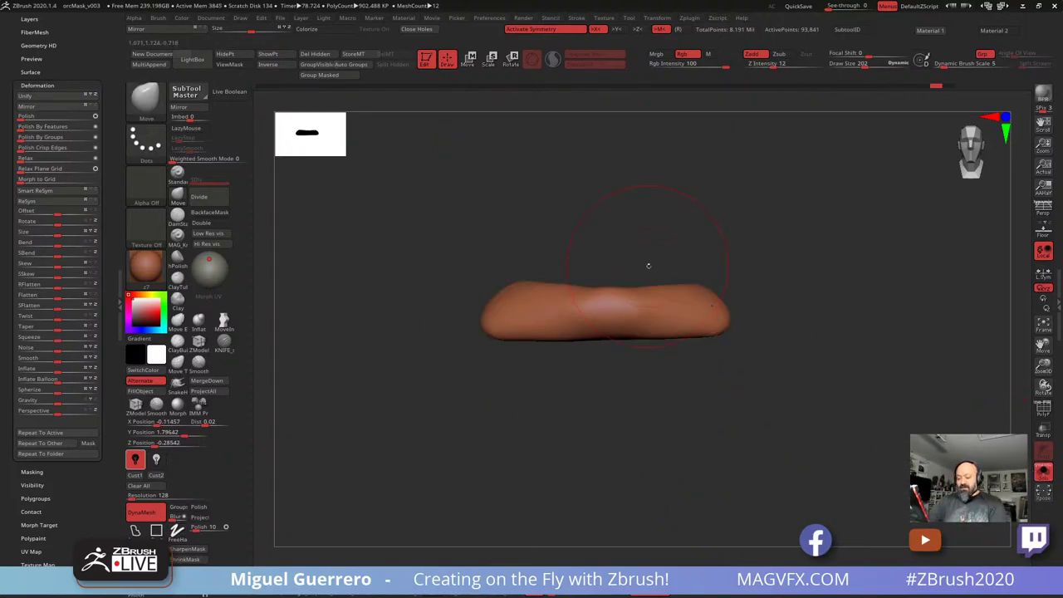
{"action": "key", "text": "x"}
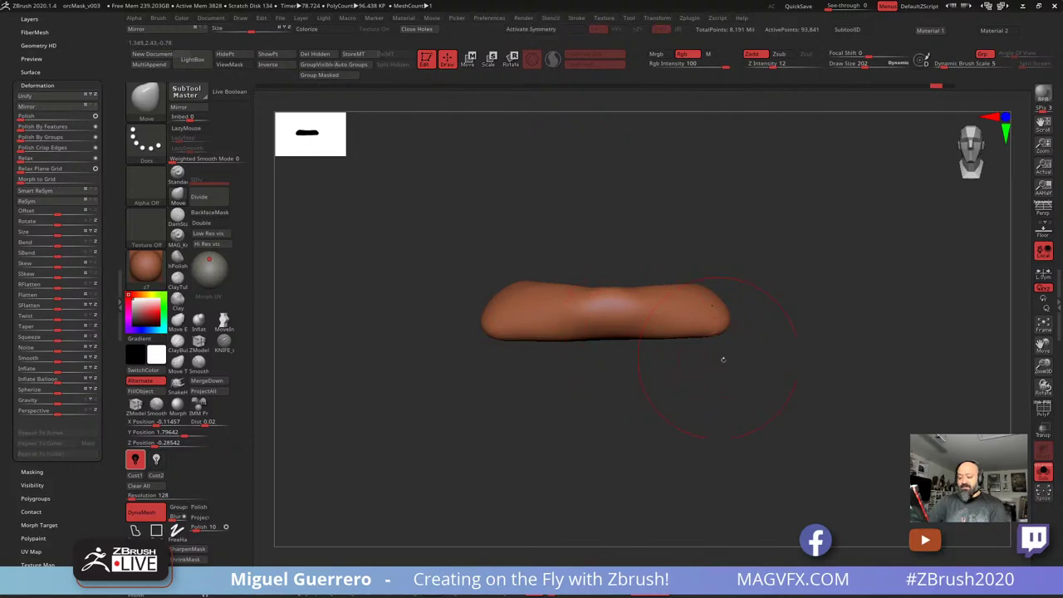
{"action": "left_click_drag", "start_coordinate": [761, 376], "coordinate": [605, 197], "text": "ctrl"}
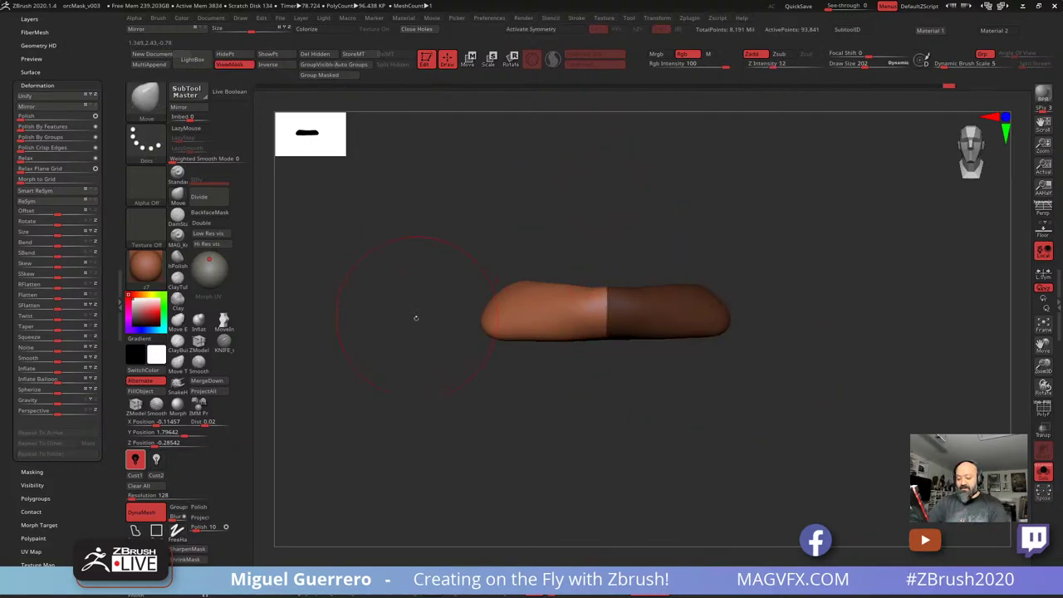
{"action": "left_click", "coordinate": [391, 369], "text": "ctrl"}
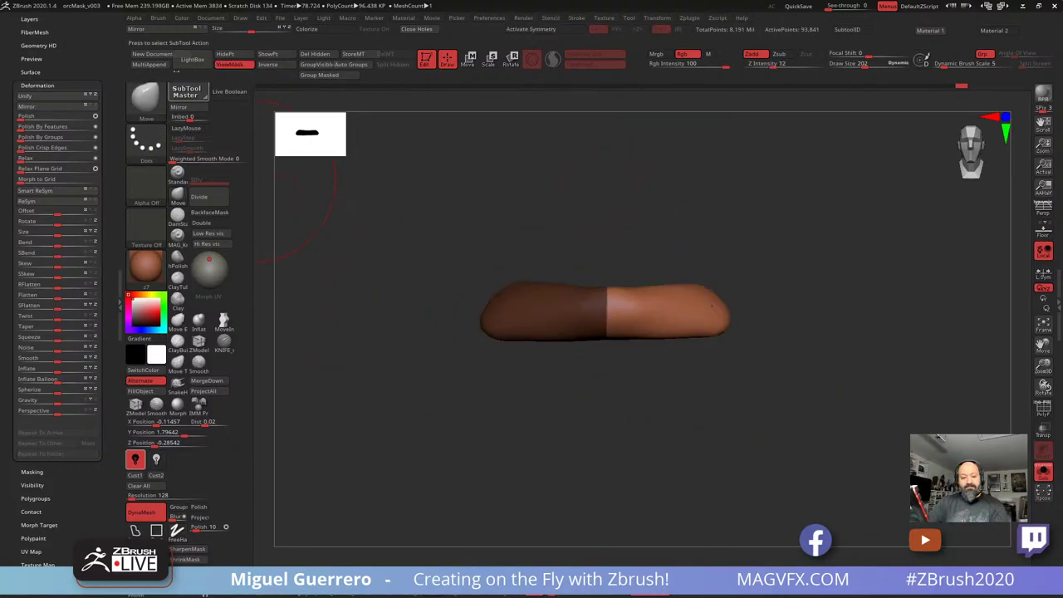
{"action": "left_click", "coordinate": [404, 207], "text": "ctrl"}
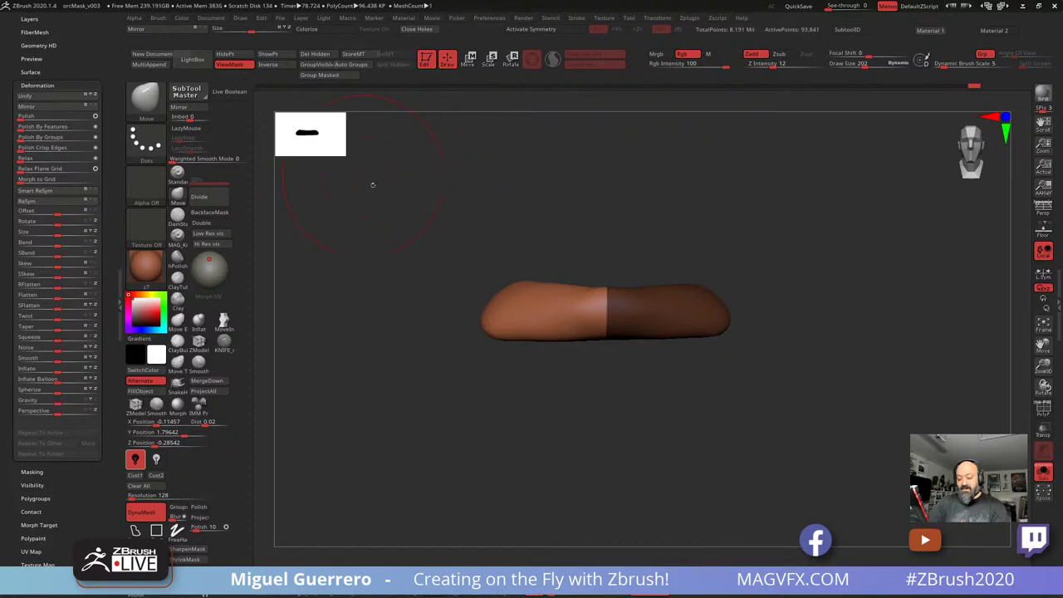
{"action": "mouse_move", "coordinate": [373, 185]}
{"action": "left_mouse_down"}
{"action": "mouse_move", "coordinate": [334, 187]}
{"action": "mouse_move", "coordinate": [361, 188]}
{"action": "left_mouse_up"}
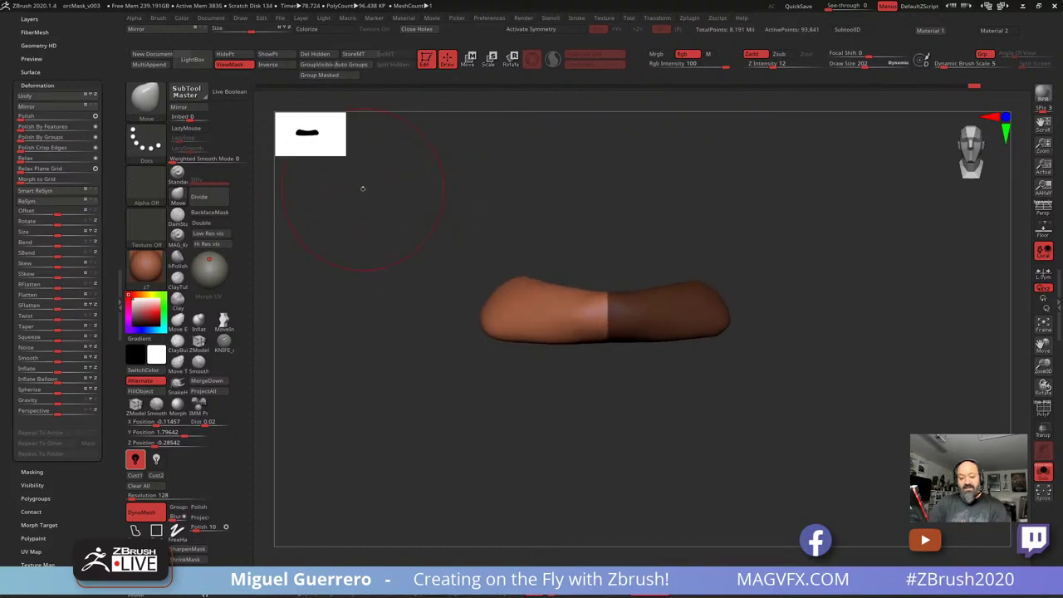
Remove the orc's right half of the lower gum and close the remaining half with DynaMesh
{"action": "left_click", "coordinate": [225, 53]}
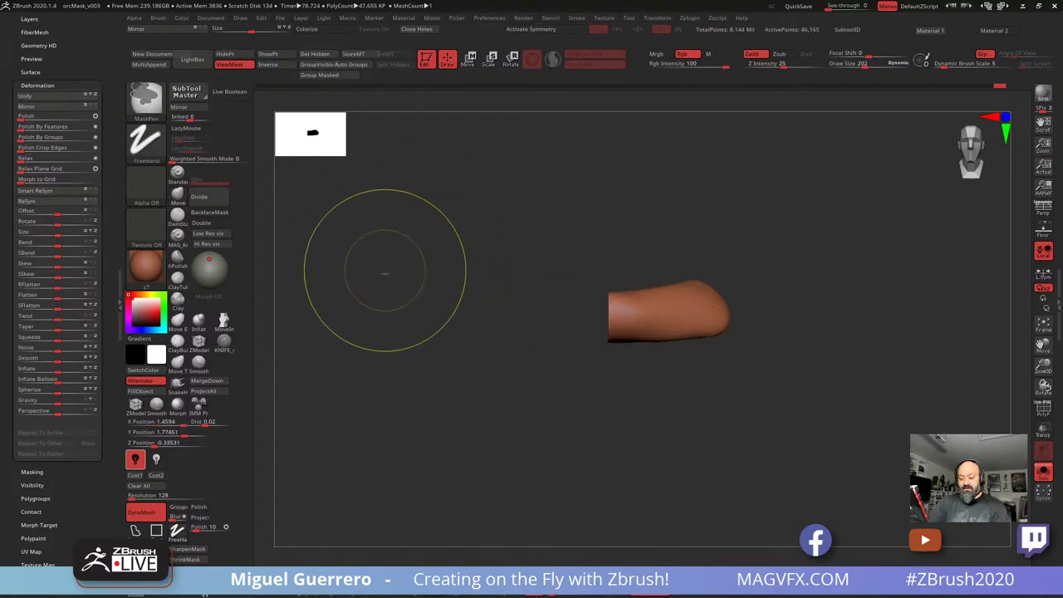
{"action": "left_click_drag", "start_coordinate": [377, 273], "coordinate": [384, 290], "text": "ctrl"}
{"action": "mouse_move", "coordinate": [320, 373]}
{"action": "left_mouse_down"}
{"action": "mouse_move", "coordinate": [379, 402]}
{"action": "mouse_move", "coordinate": [320, 365]}
{"action": "left_mouse_up"}
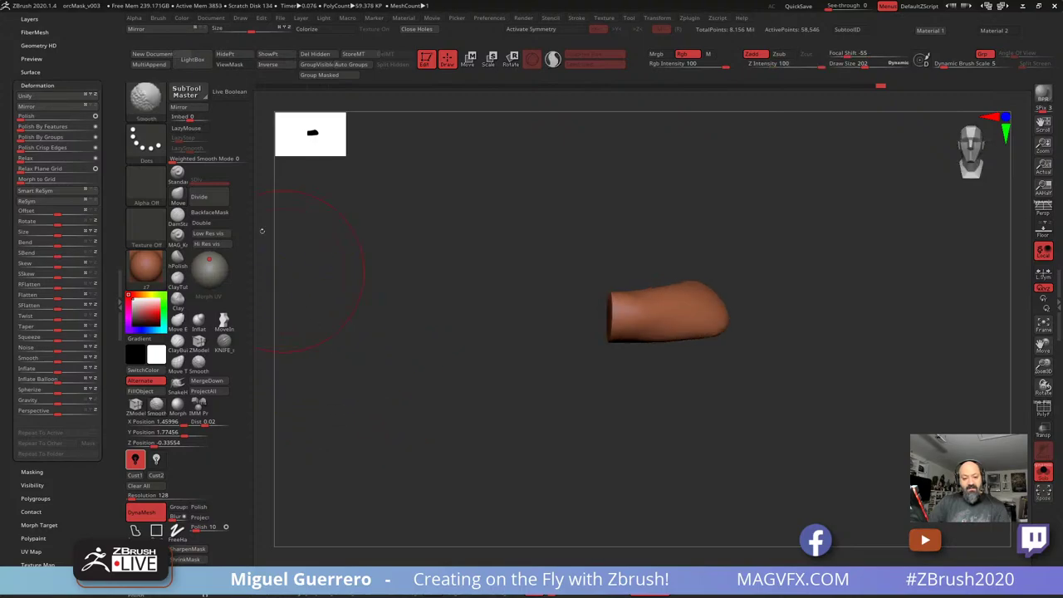
Mirror the half gum across the X axis, merged into one SubTool, and show the whole head again
{"action": "left_click", "coordinate": [179, 107]}
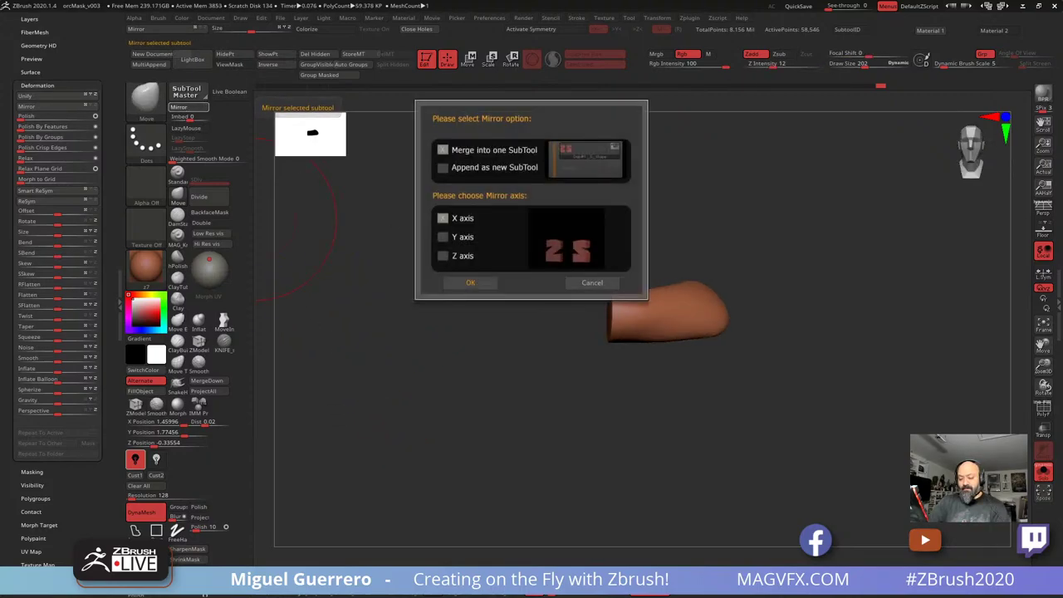
{"action": "left_click", "coordinate": [470, 282]}
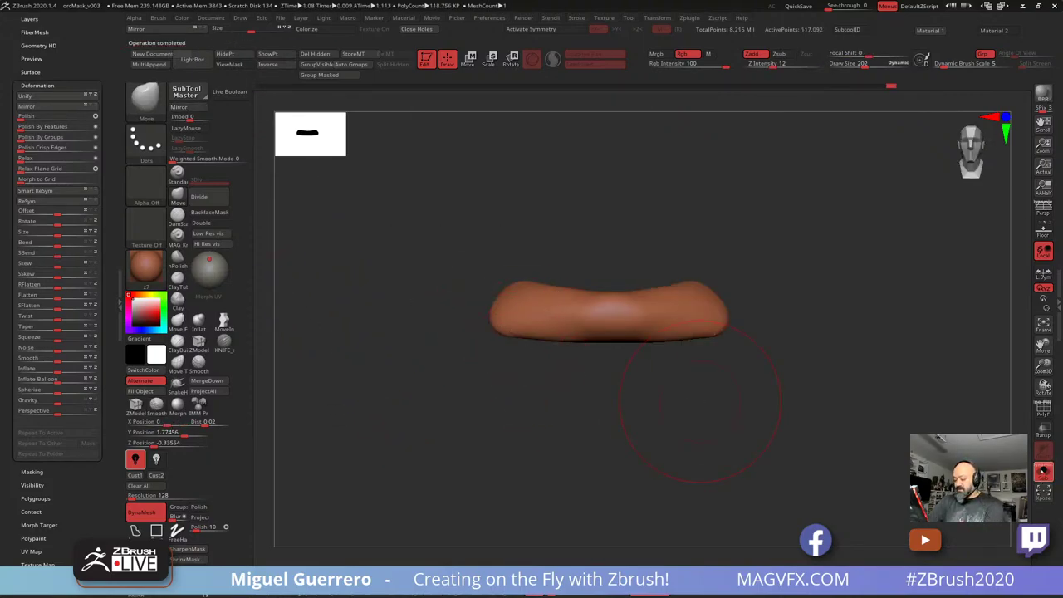
{"action": "left_click", "coordinate": [1043, 471]}
{"action": "left_click_drag", "start_coordinate": [415, 370], "coordinate": [479, 292]}
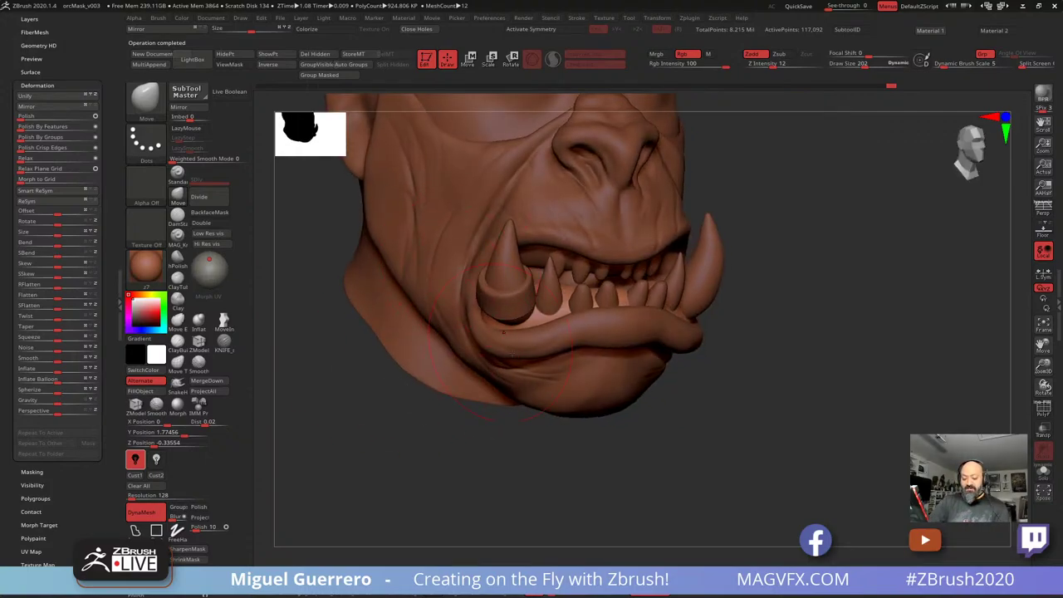
Turn symmetry back on, remesh the mirrored lower gum with DynaMesh and set the DynaMesh resolution to 64
{"action": "mouse_move", "coordinate": [502, 333]}
{"action": "left_mouse_down"}
{"action": "mouse_move", "coordinate": [532, 357]}
{"action": "mouse_move", "coordinate": [506, 382]}
{"action": "mouse_move", "coordinate": [519, 403]}
{"action": "mouse_move", "coordinate": [497, 424]}
{"action": "mouse_move", "coordinate": [435, 408]}
{"action": "mouse_move", "coordinate": [442, 378]}
{"action": "left_mouse_up"}
{"action": "key", "text": "x"}
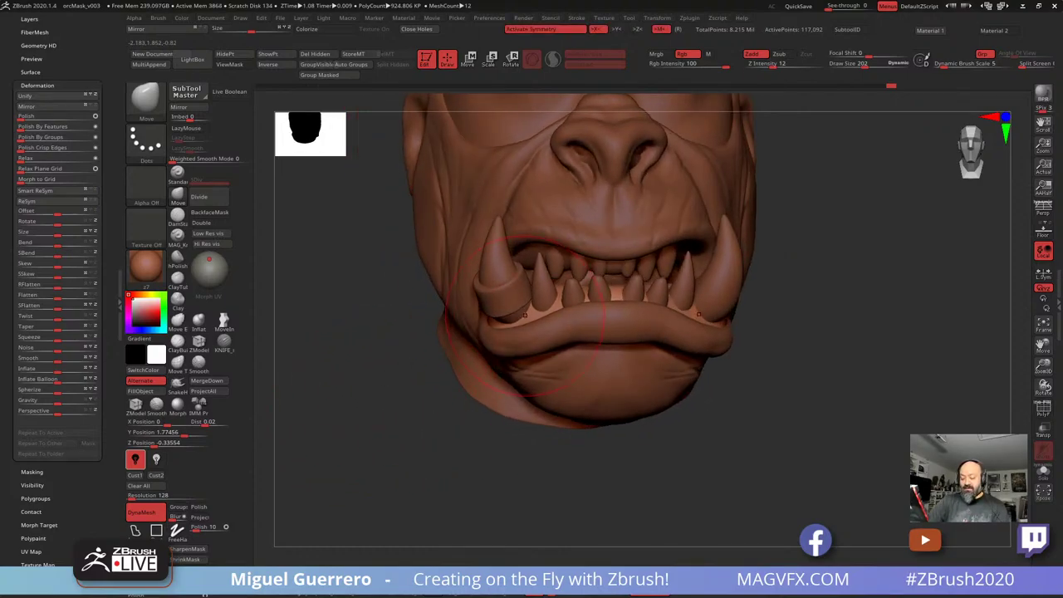
{"action": "left_click_drag", "start_coordinate": [416, 336], "coordinate": [388, 378]}
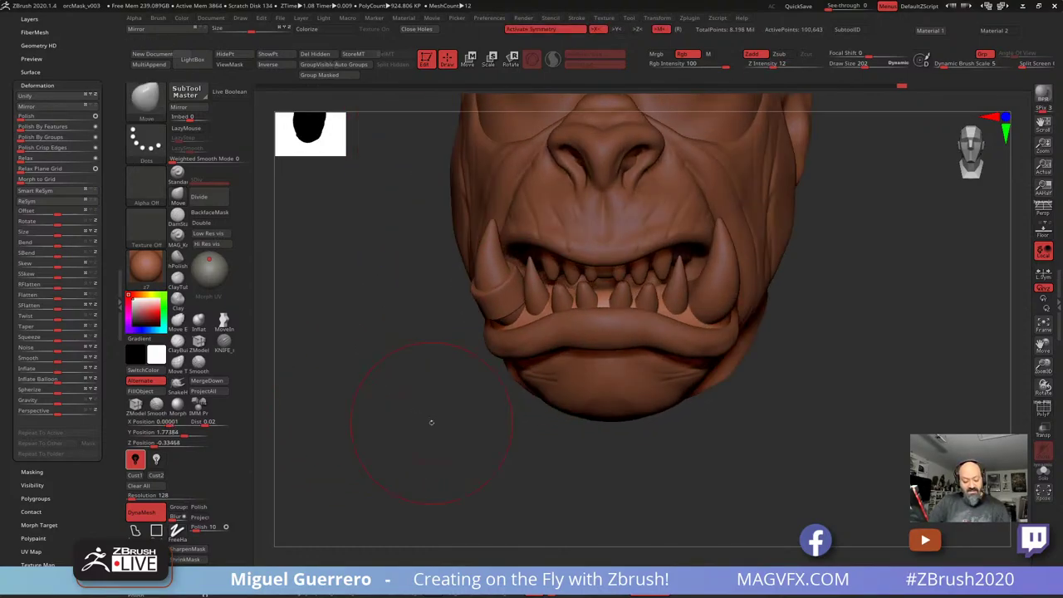
{"action": "left_click", "coordinate": [143, 512]}
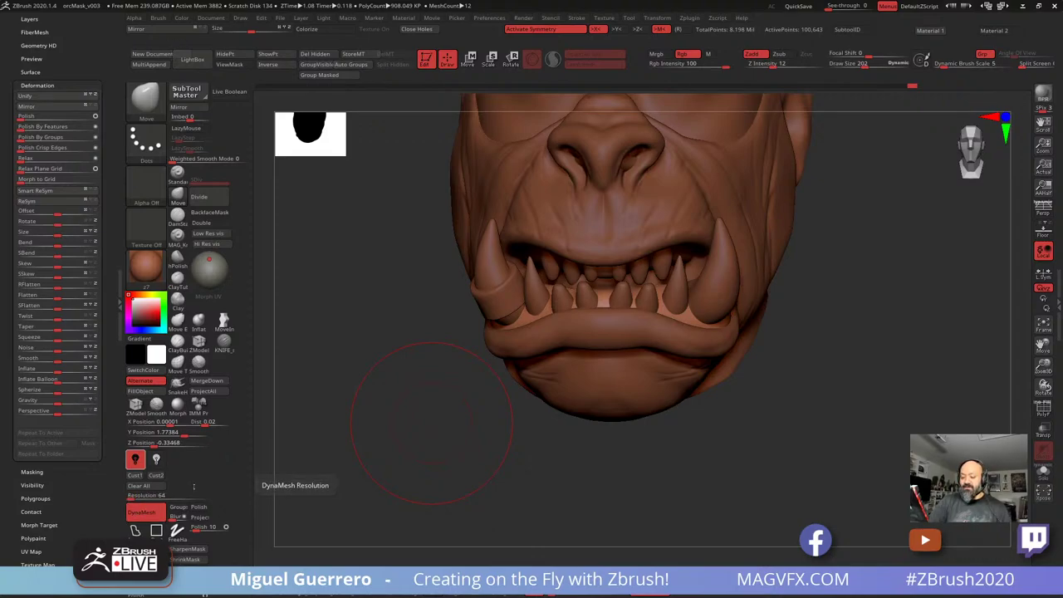
{"action": "mouse_move", "coordinate": [417, 378]}
{"action": "left_mouse_down"}
{"action": "mouse_move", "coordinate": [387, 335]}
{"action": "mouse_move", "coordinate": [400, 397]}
{"action": "left_mouse_up"}
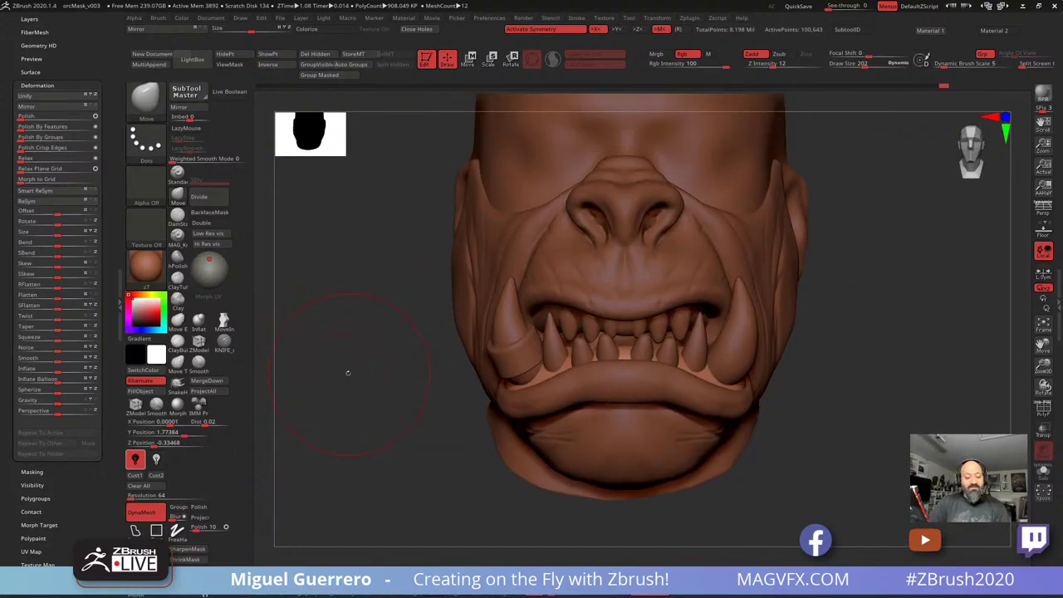
Isolate the upper gum and, with symmetry off, mask the orc's left half up to the centre line
{"action": "left_click_drag", "start_coordinate": [349, 372], "coordinate": [343, 357]}
{"action": "left_click", "coordinate": [631, 324], "text": "alt"}
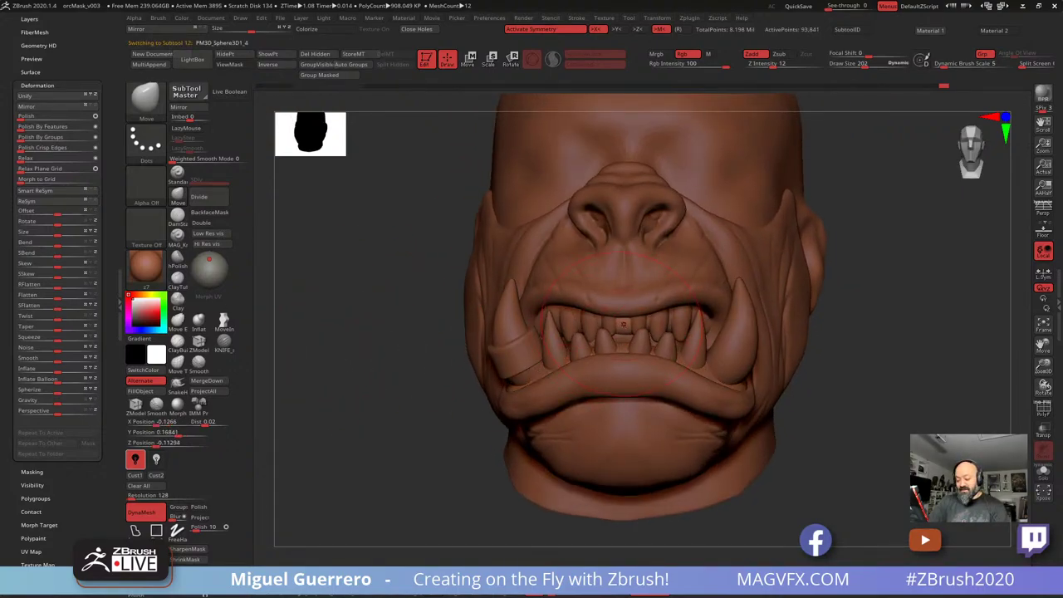
{"action": "left_click", "coordinate": [1044, 474]}
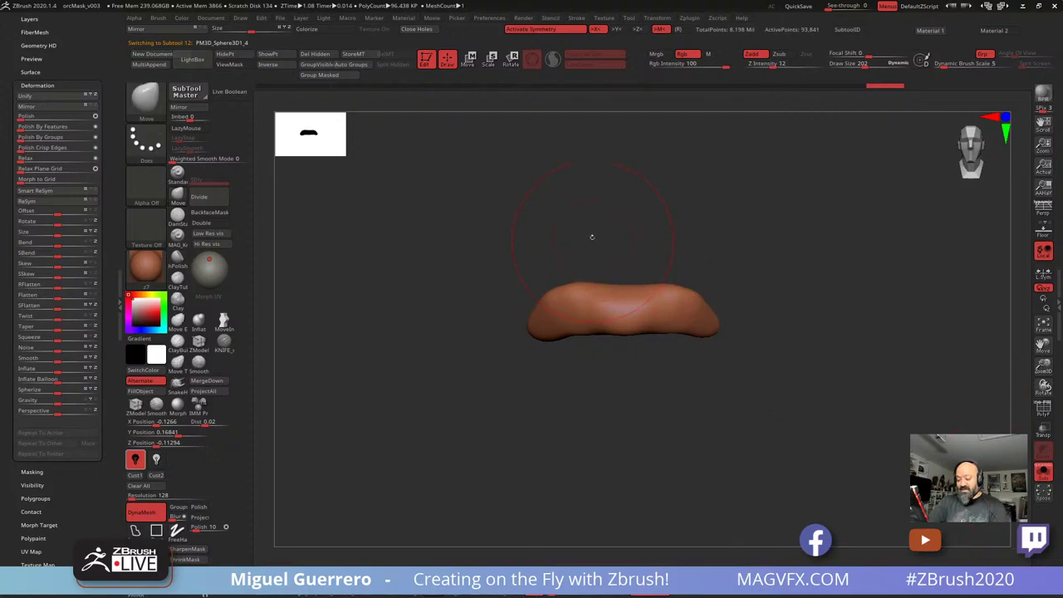
{"action": "left_click_drag", "start_coordinate": [590, 235], "coordinate": [752, 385]}
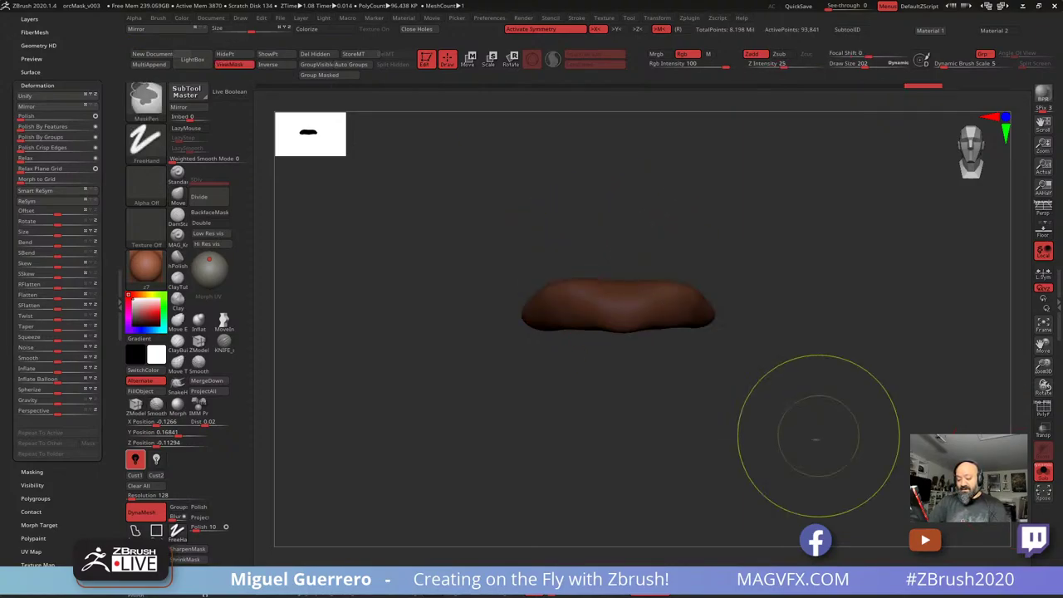
{"action": "key", "text": "x"}
{"action": "left_click_drag", "start_coordinate": [422, 251], "coordinate": [458, 282], "text": "ctrl"}
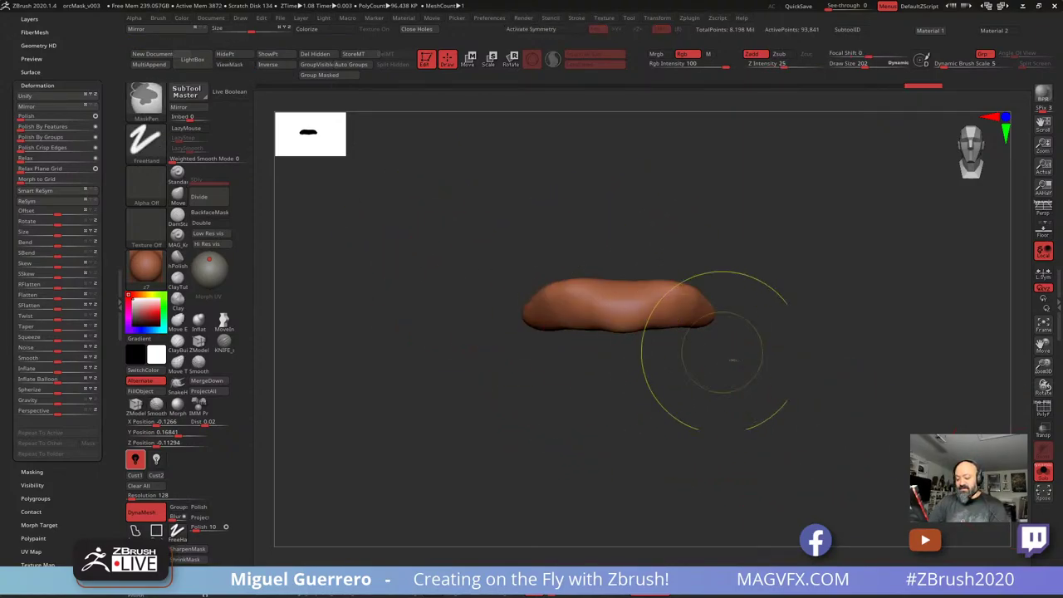
{"action": "left_click_drag", "start_coordinate": [784, 382], "coordinate": [620, 218], "text": "ctrl"}
{"action": "left_click_drag", "start_coordinate": [702, 300], "coordinate": [702, 300], "text": "ctrl"}
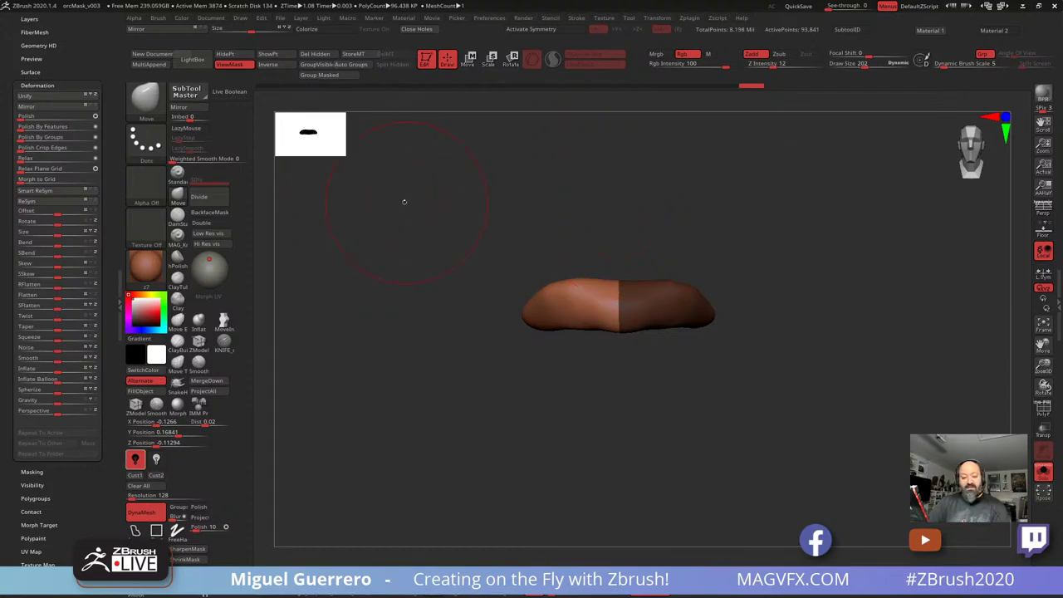
Delete the orc's right half of the upper gum and close the remaining half with DynaMesh
{"action": "left_click", "coordinate": [225, 55]}
{"action": "left_click", "coordinate": [315, 55]}
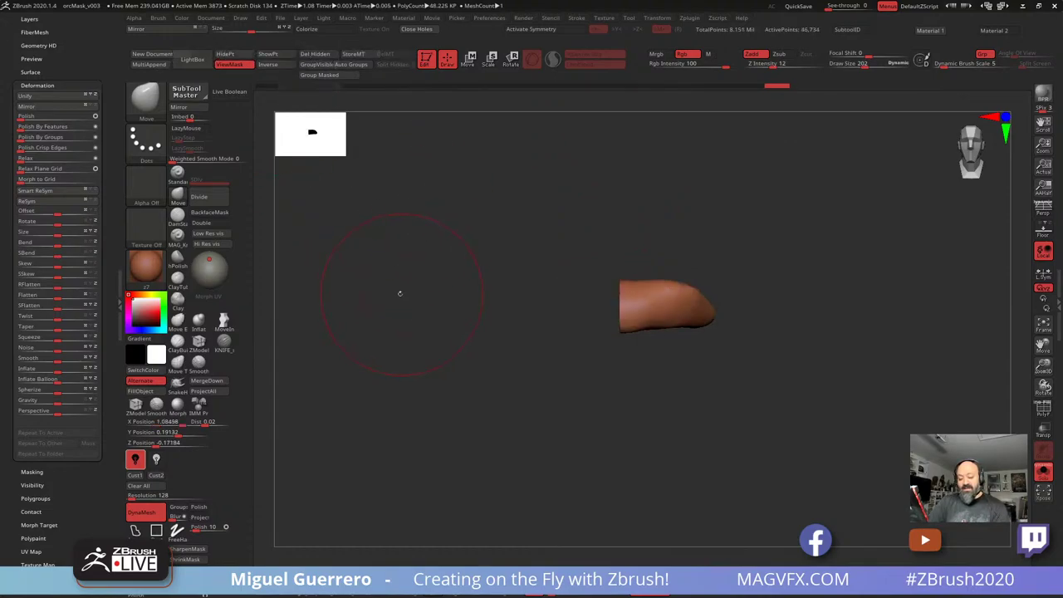
{"action": "left_click_drag", "start_coordinate": [399, 294], "coordinate": [408, 318]}
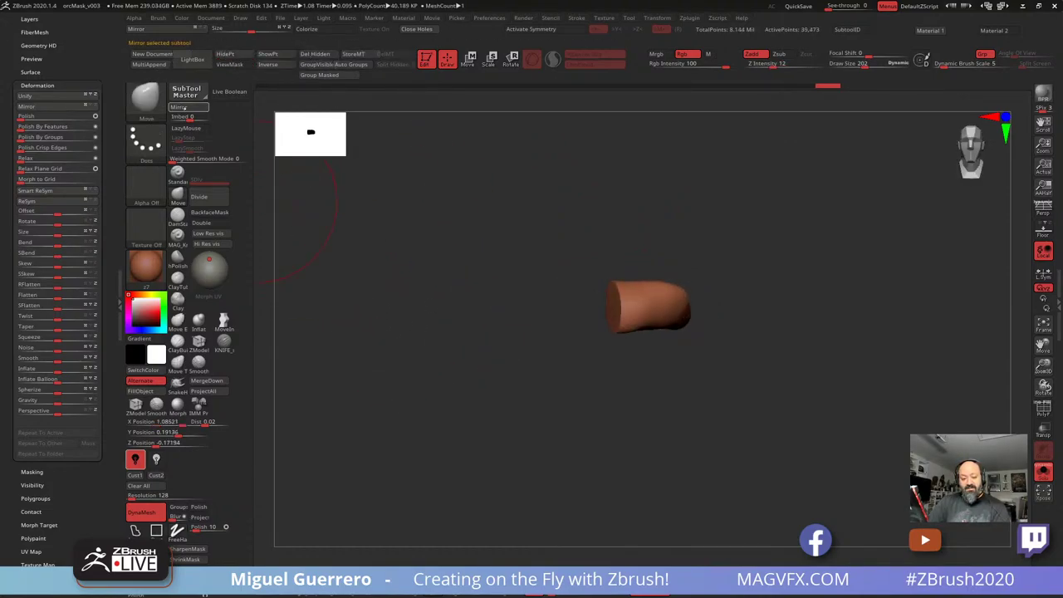
Mirror the half upper gum to the other side, then turn symmetry back on and remesh it with DynaMesh
{"action": "left_click", "coordinate": [179, 107]}
{"action": "left_click", "coordinate": [468, 284]}
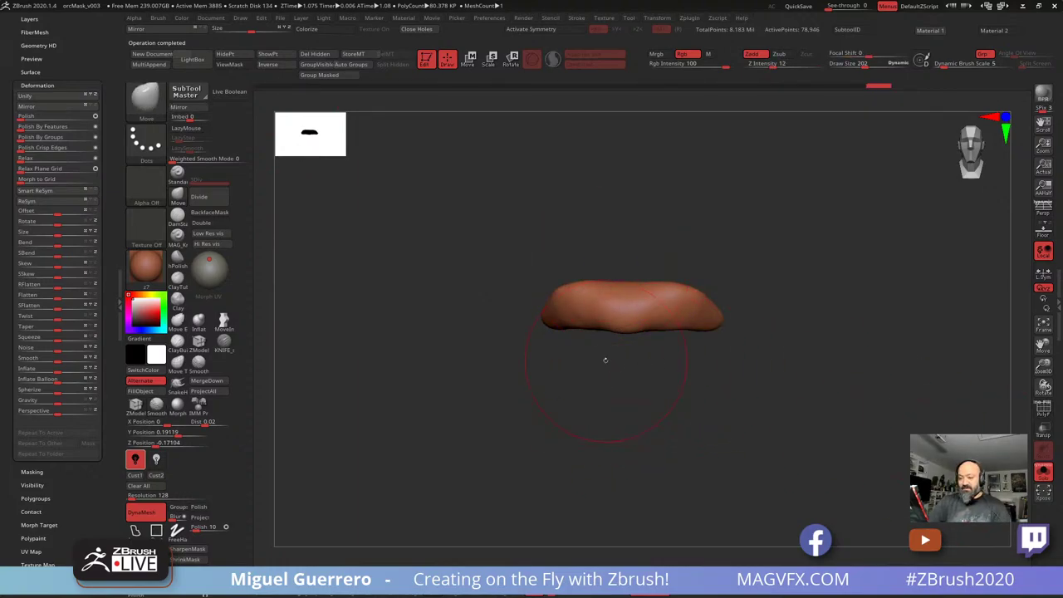
{"action": "key", "text": "x"}
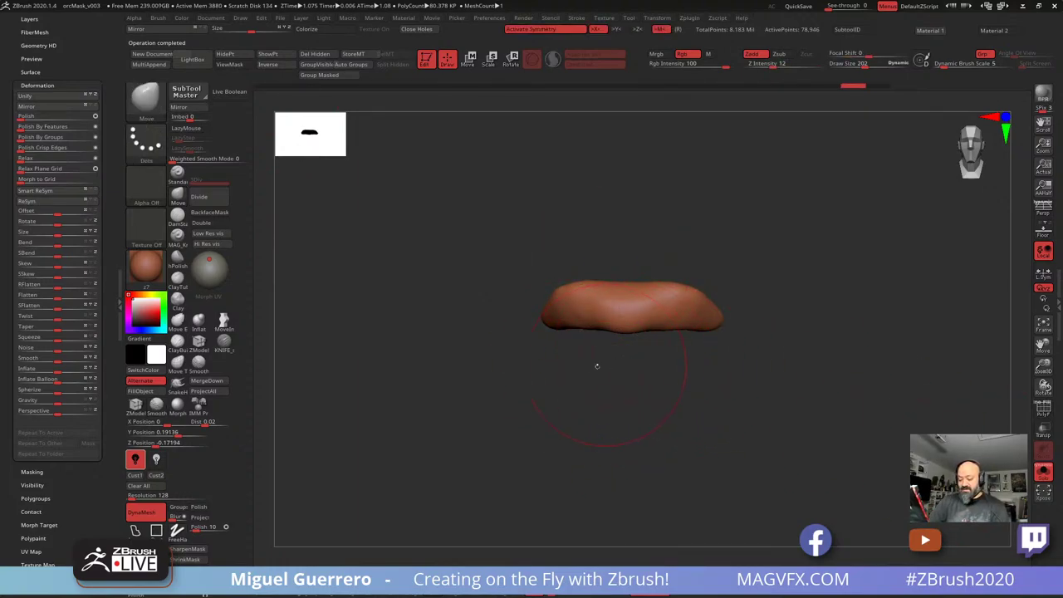
{"action": "left_click_drag", "start_coordinate": [385, 417], "coordinate": [416, 455], "text": "ctrl"}
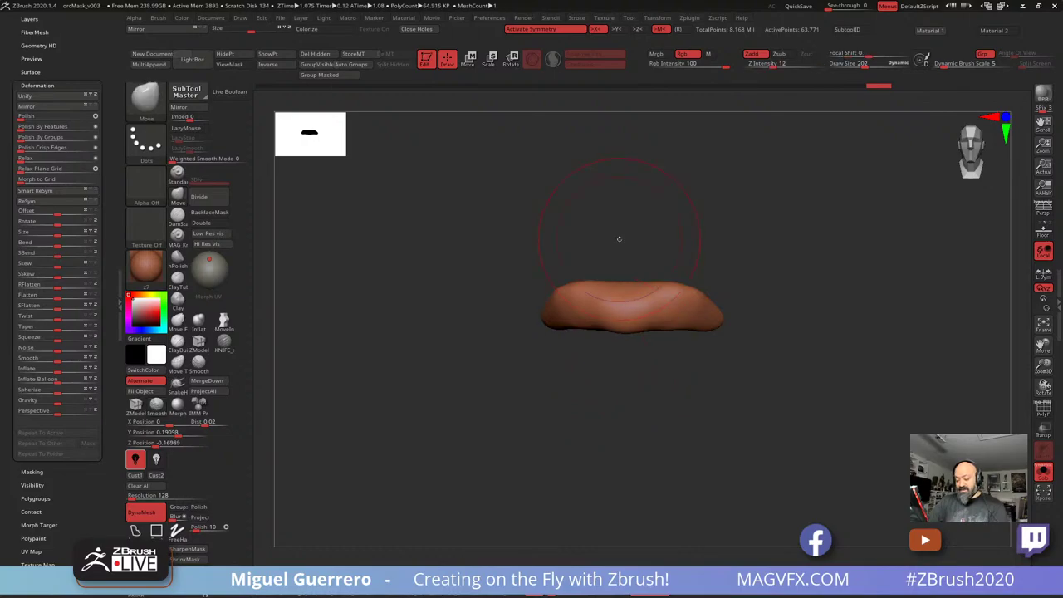
Show the whole head again, select the lower gum and examine its fit in the mouth from several angles
{"action": "left_click", "coordinate": [1043, 471]}
{"action": "left_click_drag", "start_coordinate": [441, 363], "coordinate": [384, 412], "text": "shift"}
{"action": "left_click", "coordinate": [527, 358], "text": "alt"}
{"action": "left_click_drag", "start_coordinate": [438, 370], "coordinate": [370, 375]}
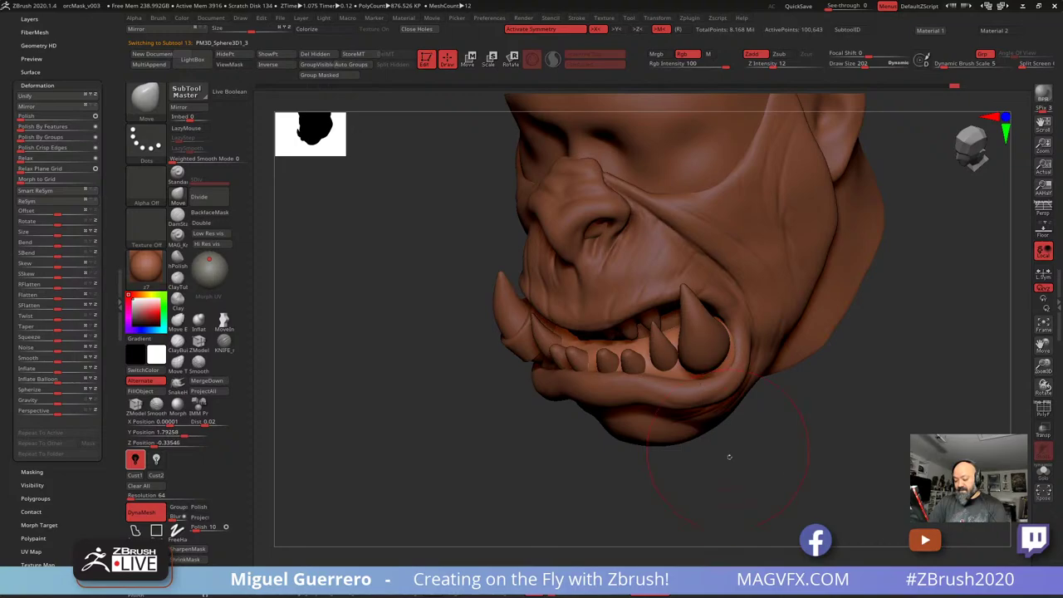
{"action": "left_click_drag", "start_coordinate": [729, 456], "coordinate": [702, 382]}
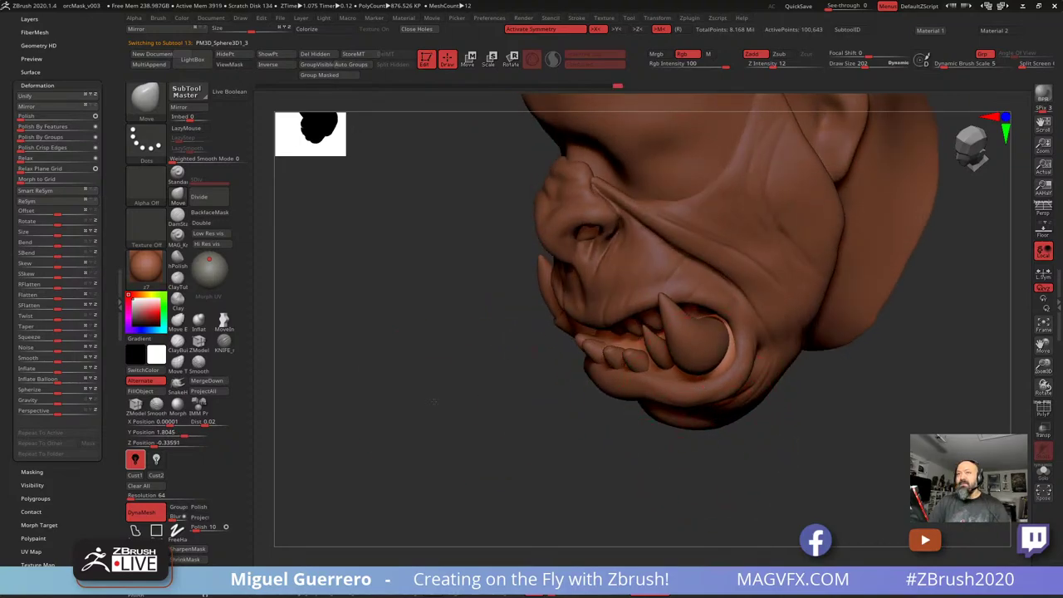
{"action": "mouse_move", "coordinate": [424, 391]}
{"action": "left_mouse_down"}
{"action": "mouse_move", "coordinate": [378, 319]}
{"action": "mouse_move", "coordinate": [382, 327]}
{"action": "left_mouse_up"}
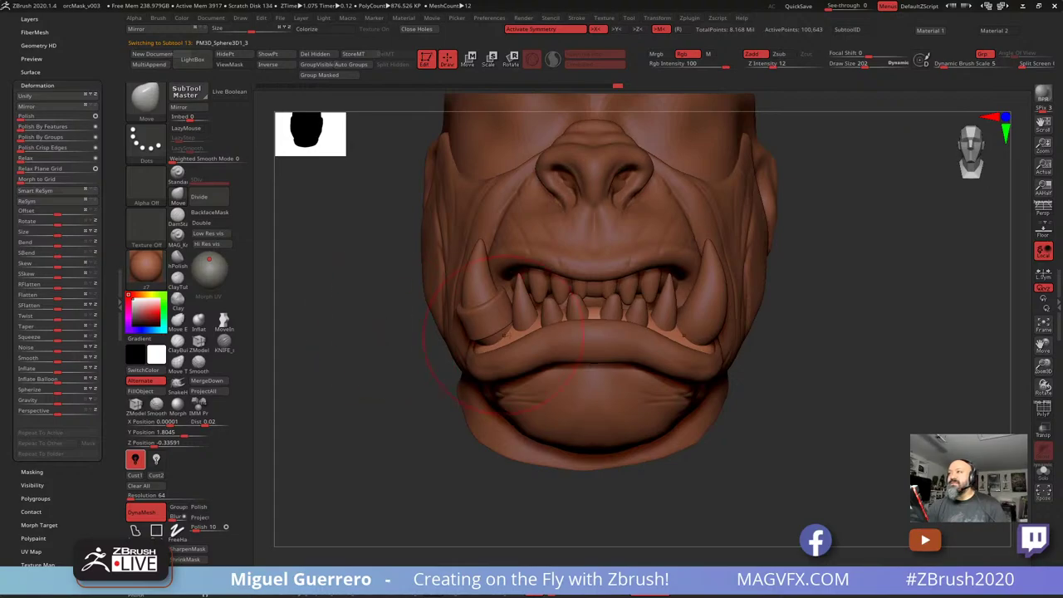
Isolate the pair of large outer tusks and thicken them with the Inflate brush
{"action": "left_click", "coordinate": [699, 318], "text": "alt"}
{"action": "left_click_drag", "start_coordinate": [801, 374], "coordinate": [670, 378]}
{"action": "left_click", "coordinate": [1044, 471]}
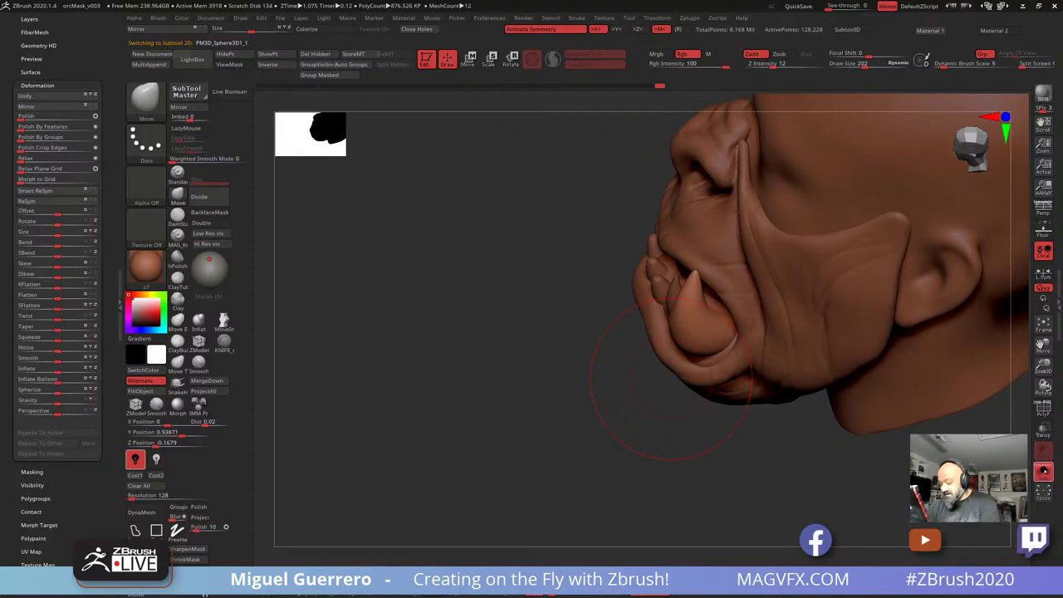
{"action": "left_click_drag", "start_coordinate": [752, 428], "coordinate": [640, 365]}
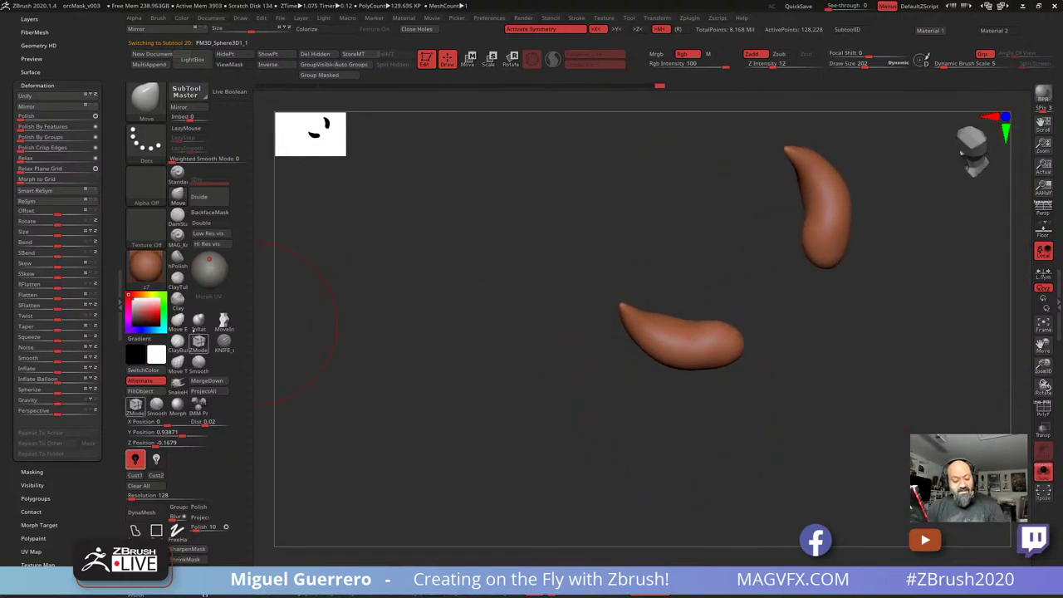
{"action": "left_click", "coordinate": [198, 320]}
{"action": "left_click_drag", "start_coordinate": [448, 327], "coordinate": [495, 303]}
{"action": "left_click_drag", "start_coordinate": [794, 214], "coordinate": [798, 243]}
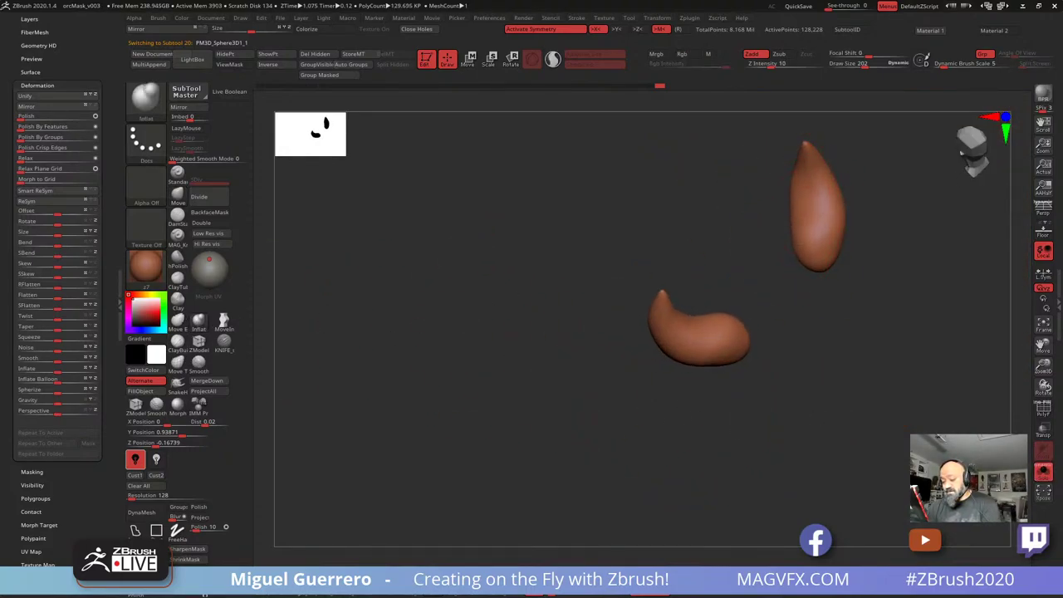
{"action": "mouse_move", "coordinate": [668, 211]}
{"action": "left_mouse_down"}
{"action": "mouse_move", "coordinate": [694, 214]}
{"action": "mouse_move", "coordinate": [639, 259]}
{"action": "left_mouse_up"}
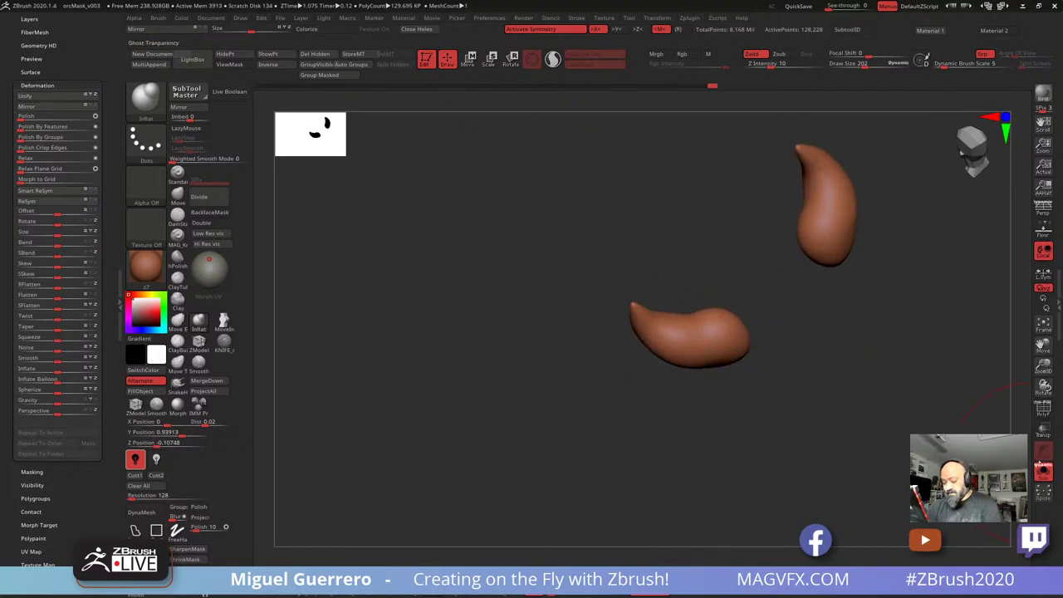
Show the whole head again and adjust the large outer tusks within the lower lip using the Move brush
{"action": "left_click", "coordinate": [1044, 472]}
{"action": "left_click_drag", "start_coordinate": [552, 421], "coordinate": [743, 365]}
{"action": "left_click_drag", "start_coordinate": [796, 406], "coordinate": [806, 451]}
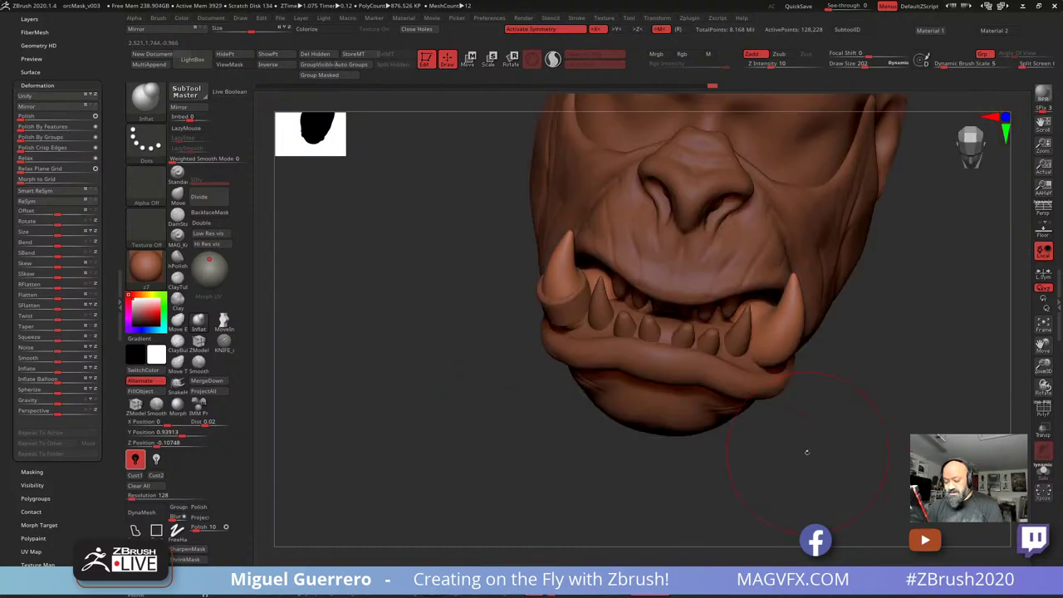
{"action": "left_click", "coordinate": [177, 199]}
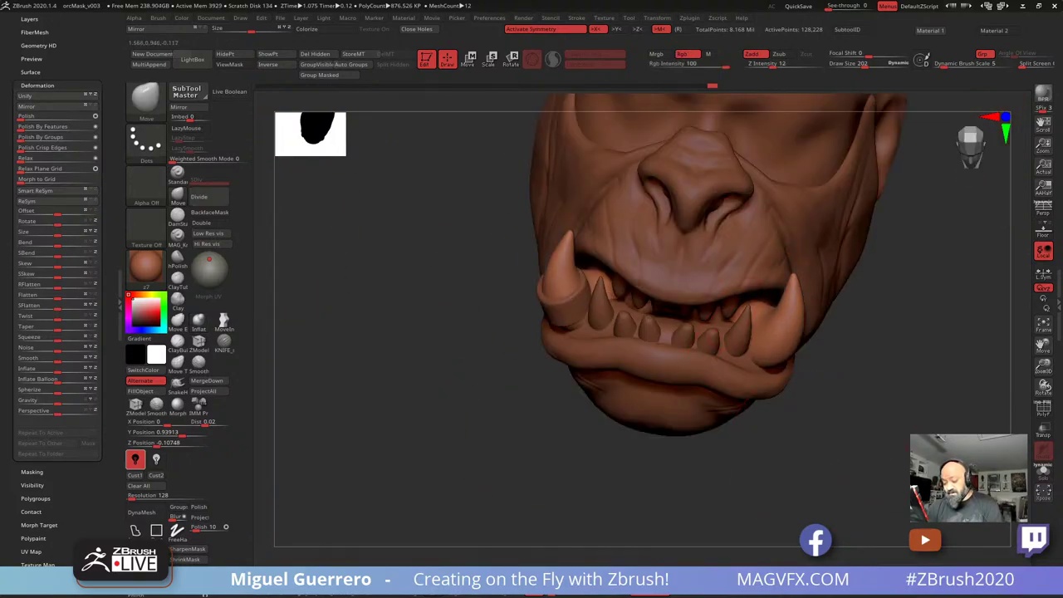
{"action": "left_click_drag", "start_coordinate": [745, 301], "coordinate": [736, 308]}
{"action": "left_click_drag", "start_coordinate": [852, 438], "coordinate": [765, 430]}
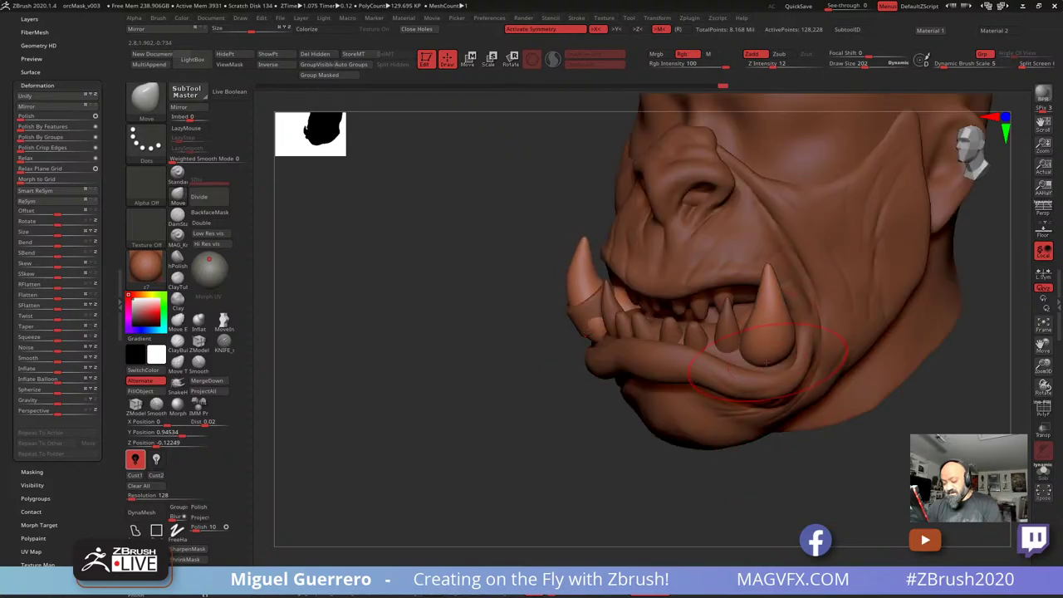
{"action": "left_click_drag", "start_coordinate": [593, 333], "coordinate": [596, 325]}
{"action": "left_click_drag", "start_coordinate": [507, 362], "coordinate": [566, 356]}
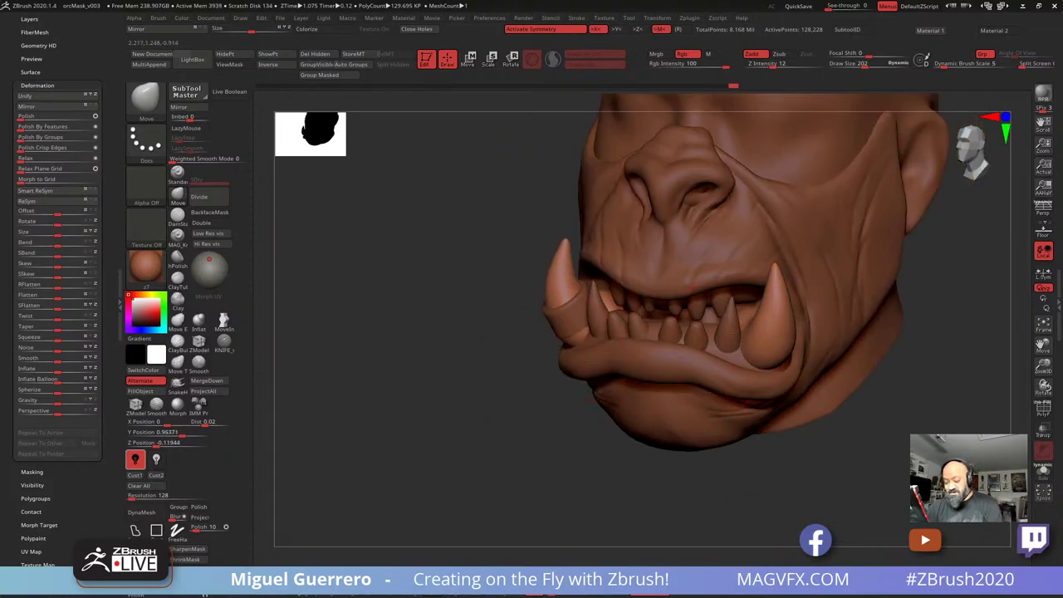
{"action": "left_click_drag", "start_coordinate": [486, 327], "coordinate": [433, 335]}
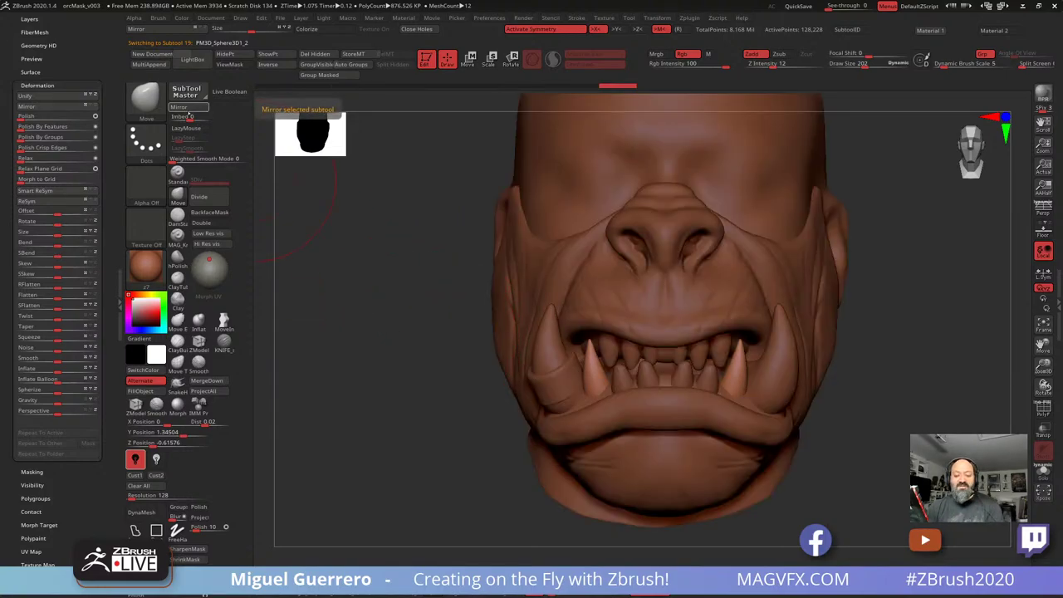
Tilt the smaller lower tusks beside the large ones outward and reposition them symmetrically with the transform gizmo
{"action": "left_click", "coordinate": [690, 17]}
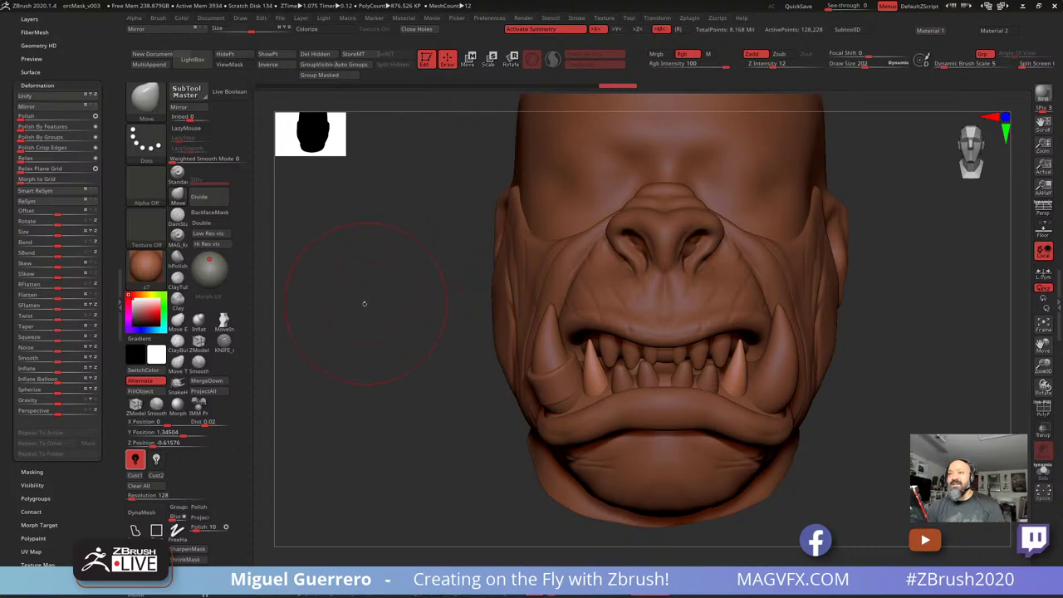
{"action": "left_click_drag", "start_coordinate": [365, 303], "coordinate": [404, 287]}
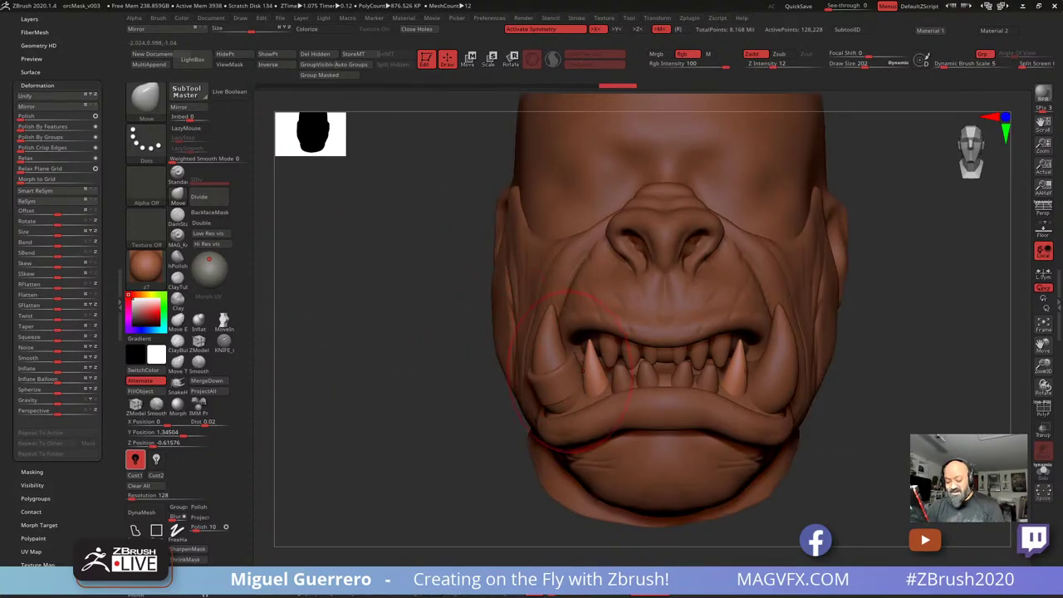
{"action": "left_click_drag", "start_coordinate": [416, 359], "coordinate": [400, 358]}
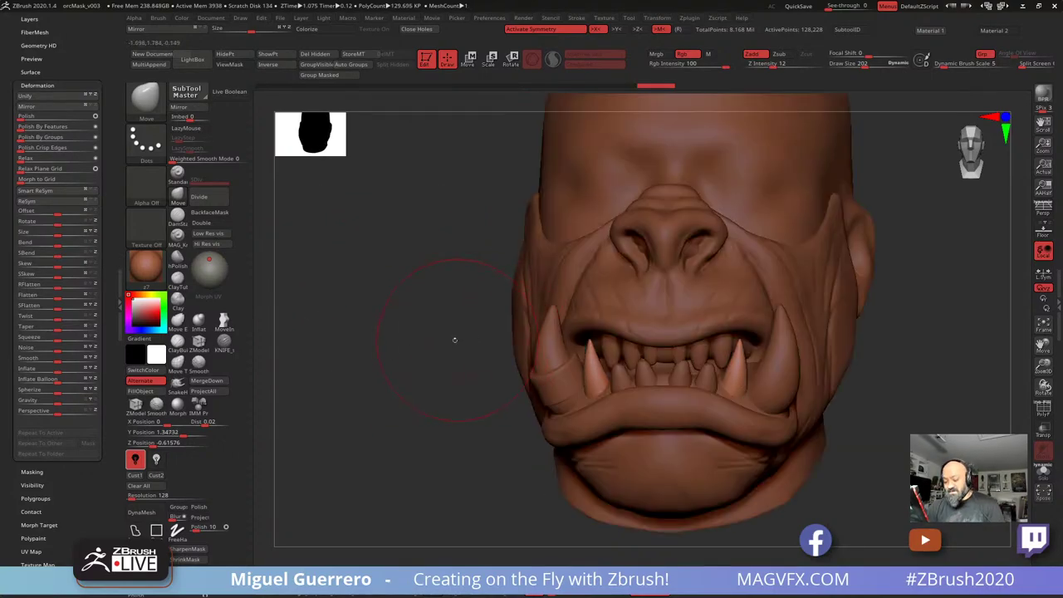
{"action": "left_click_drag", "start_coordinate": [456, 328], "coordinate": [440, 255], "text": "shift"}
{"action": "left_click", "coordinate": [470, 60]}
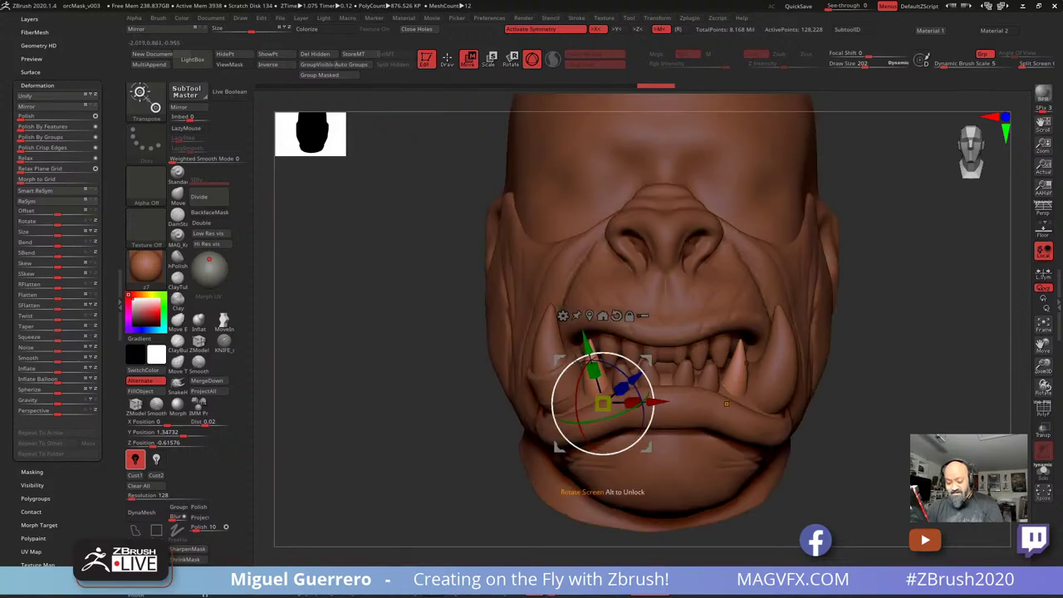
{"action": "left_click_drag", "start_coordinate": [559, 360], "coordinate": [547, 380]}
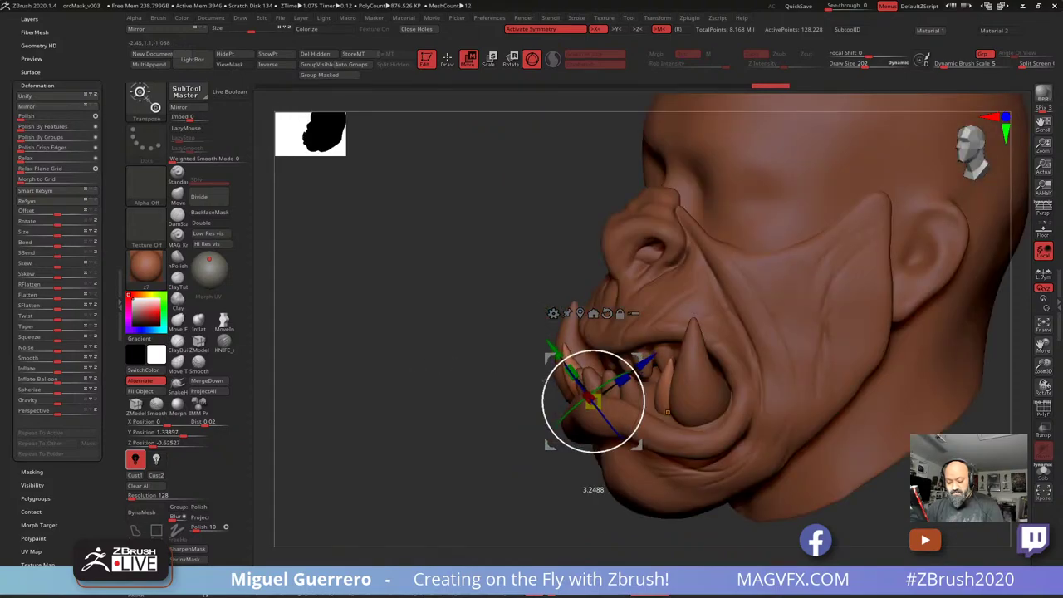
{"action": "left_click_drag", "start_coordinate": [445, 377], "coordinate": [441, 355]}
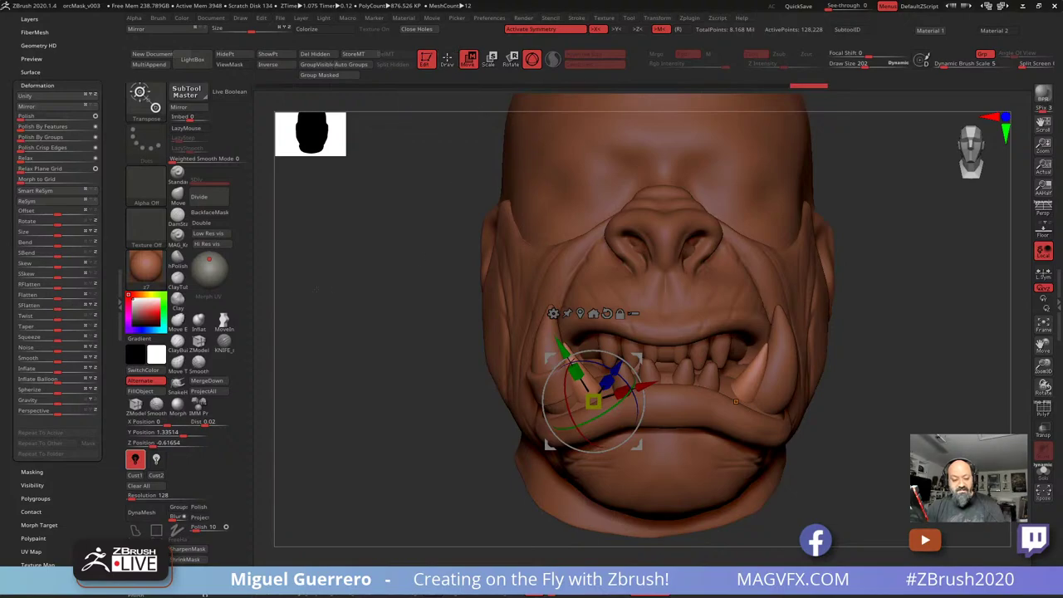
Thicken the smaller lower tusks with the Inflate brush, judging their volume from the front and sides
{"action": "key", "text": "q"}
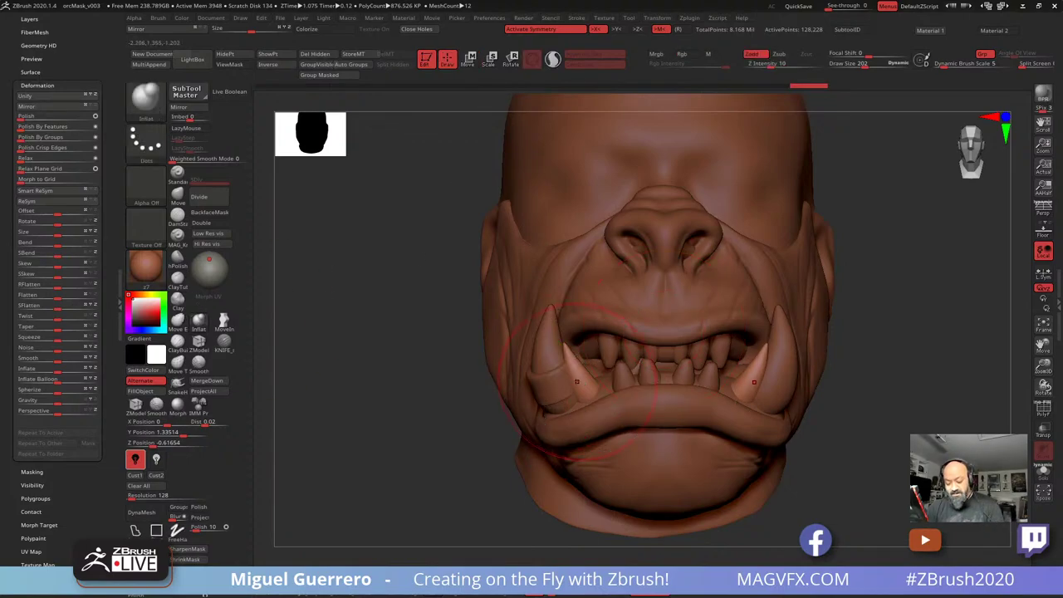
{"action": "left_click_drag", "start_coordinate": [574, 387], "coordinate": [580, 386]}
{"action": "left_click_drag", "start_coordinate": [467, 337], "coordinate": [531, 342]}
{"action": "left_click_drag", "start_coordinate": [572, 392], "coordinate": [574, 395]}
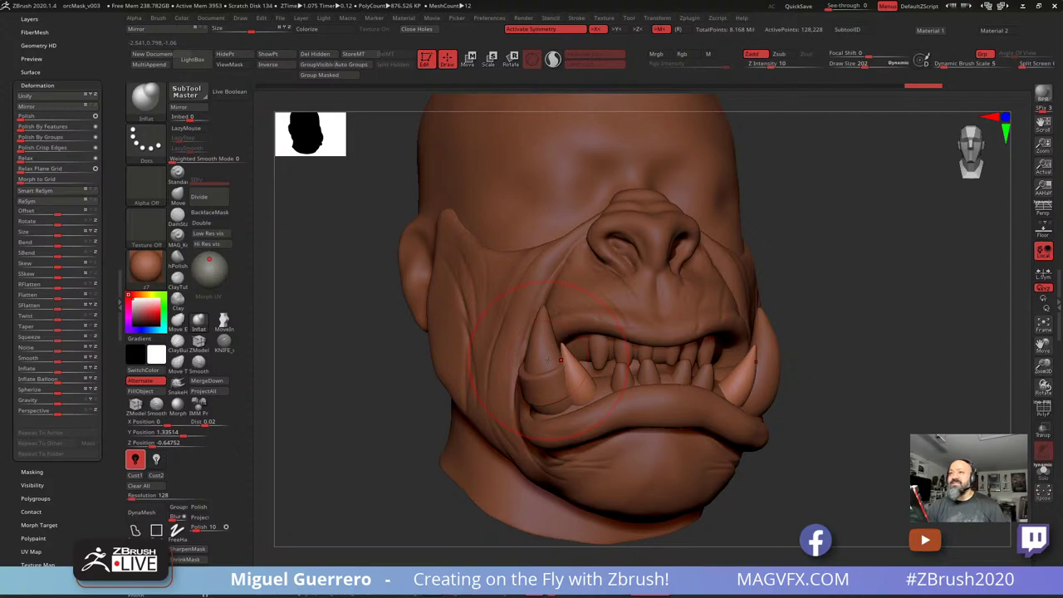
{"action": "mouse_move", "coordinate": [390, 447]}
{"action": "left_mouse_down", "text": "shift"}
{"action": "mouse_move", "coordinate": [376, 451]}
{"action": "mouse_move", "coordinate": [393, 420]}
{"action": "mouse_move", "coordinate": [431, 419]}
{"action": "left_mouse_up", "text": "shift"}
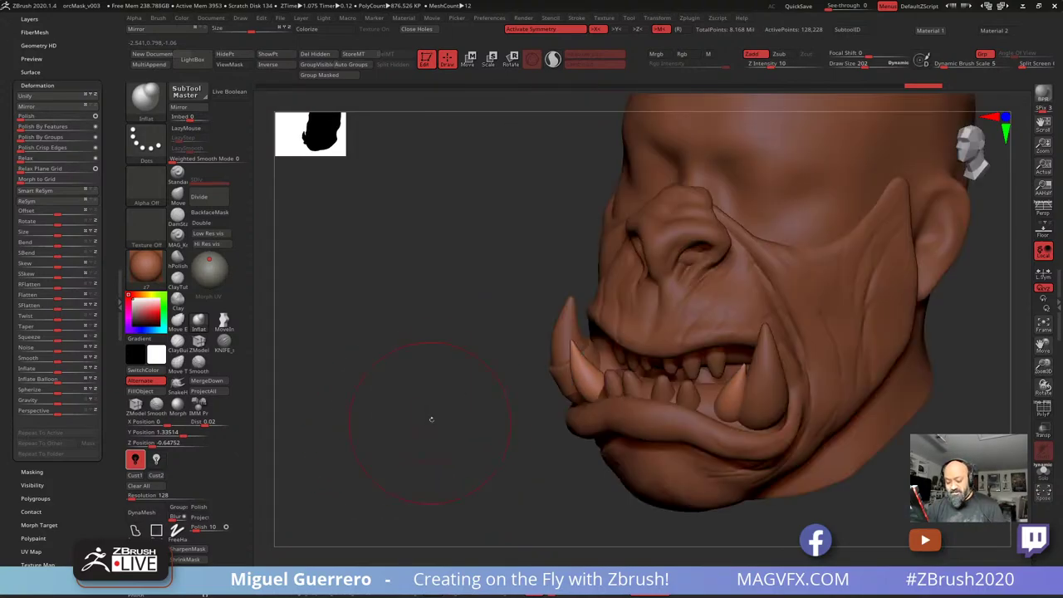
{"action": "left_click_drag", "start_coordinate": [576, 347], "coordinate": [609, 409]}
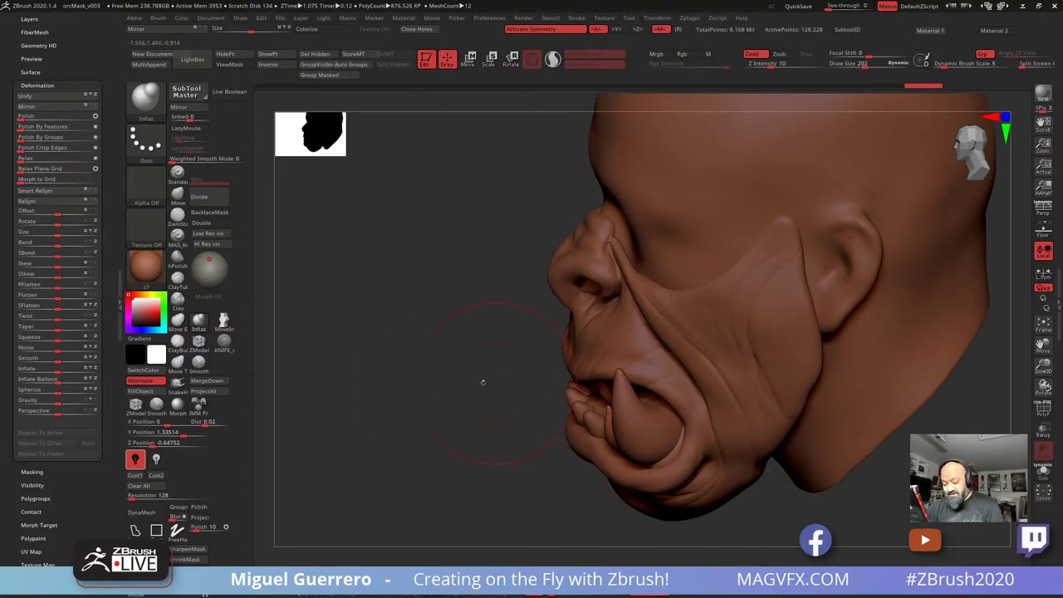
{"action": "left_click_drag", "start_coordinate": [482, 381], "coordinate": [494, 390]}
{"action": "left_click_drag", "start_coordinate": [700, 418], "coordinate": [662, 429]}
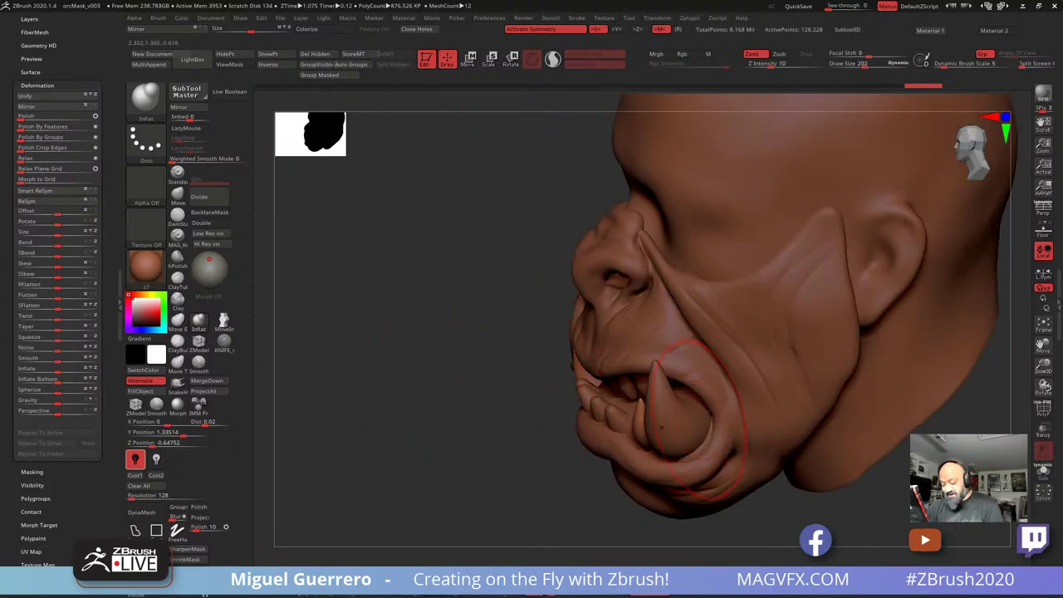
{"action": "left_click_drag", "start_coordinate": [553, 431], "coordinate": [615, 424]}
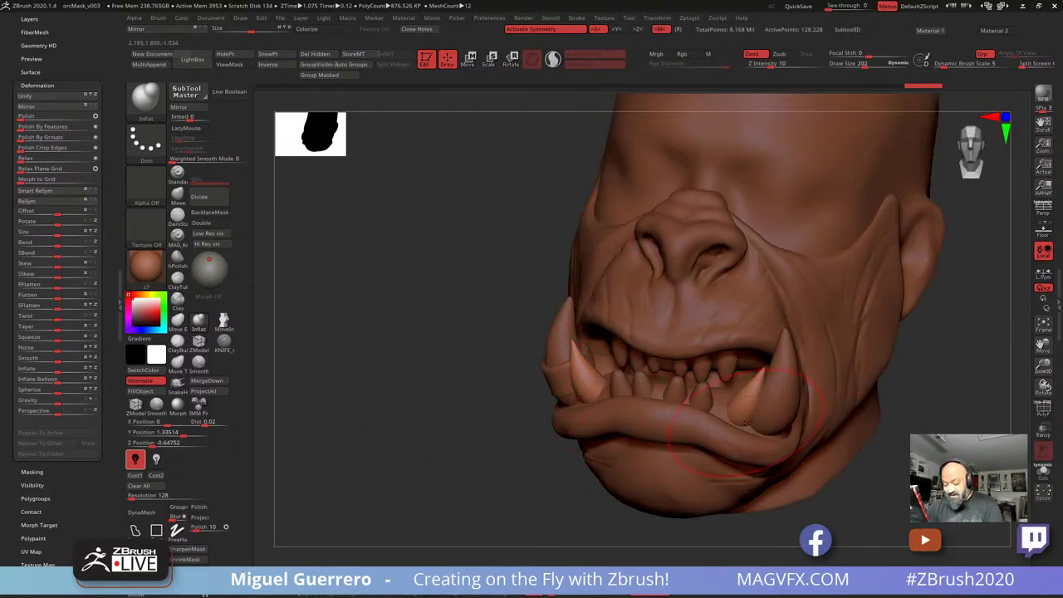
{"action": "left_click_drag", "start_coordinate": [447, 374], "coordinate": [430, 376]}
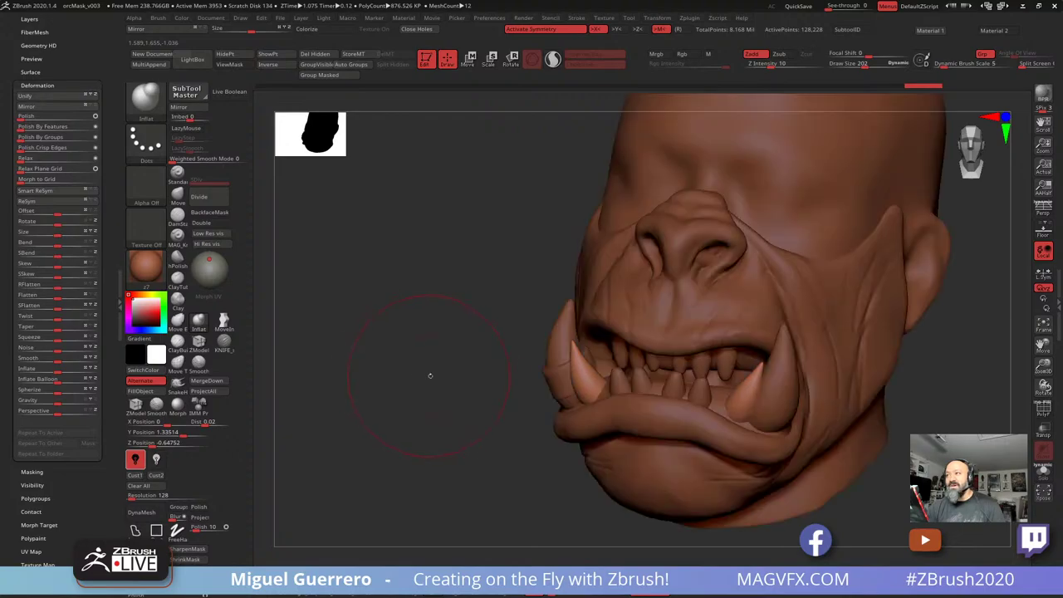
Select the pair of short lower teeth just inside the smaller tusks and thicken them with the Inflate brush
{"action": "left_click", "coordinate": [617, 384], "text": "alt"}
{"action": "left_click_drag", "start_coordinate": [501, 374], "coordinate": [525, 363]}
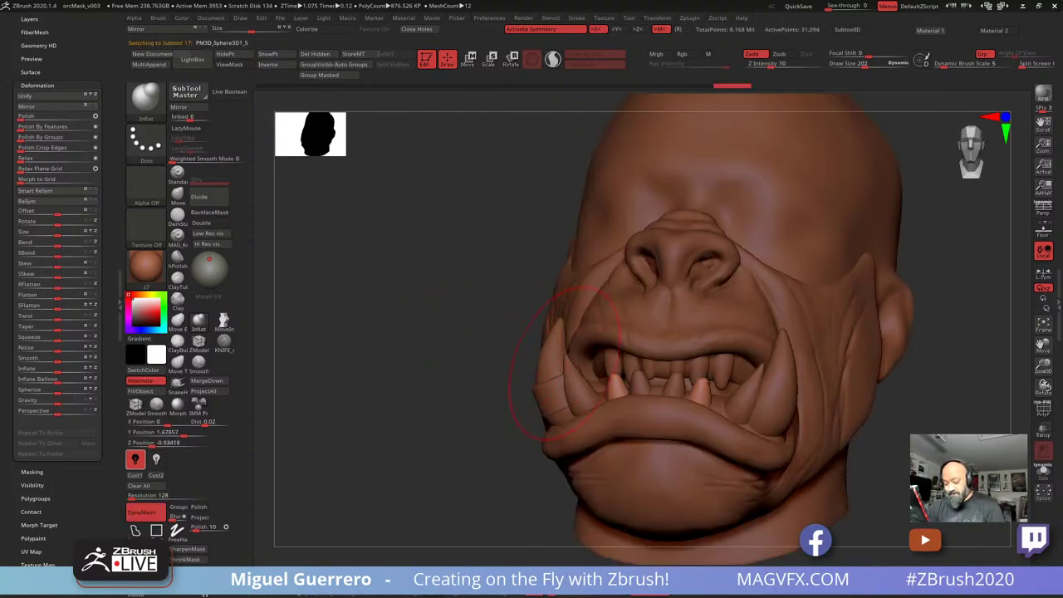
{"action": "left_click_drag", "start_coordinate": [619, 391], "coordinate": [617, 387]}
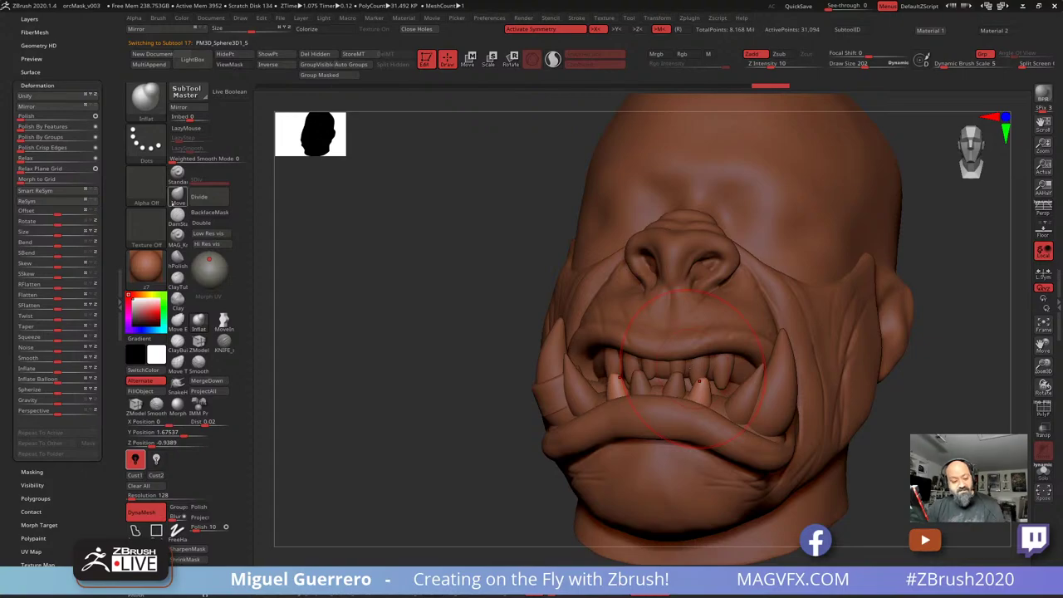
Reposition and reshape the short lower teeth with the Move brush, reducing its draw size to 82 for the finer adjustments
{"action": "left_click", "coordinate": [173, 202]}
{"action": "left_click_drag", "start_coordinate": [696, 392], "coordinate": [707, 384]}
{"action": "right_click_drag", "start_coordinate": [453, 306], "coordinate": [475, 339]}
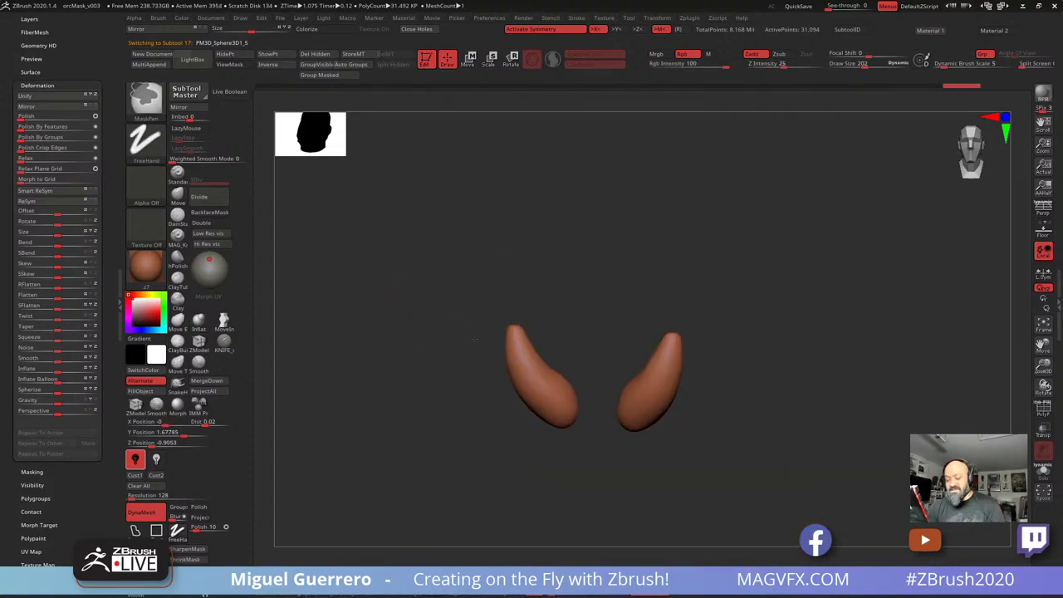
{"action": "left_click", "coordinate": [475, 339], "text": "ctrl+shift"}
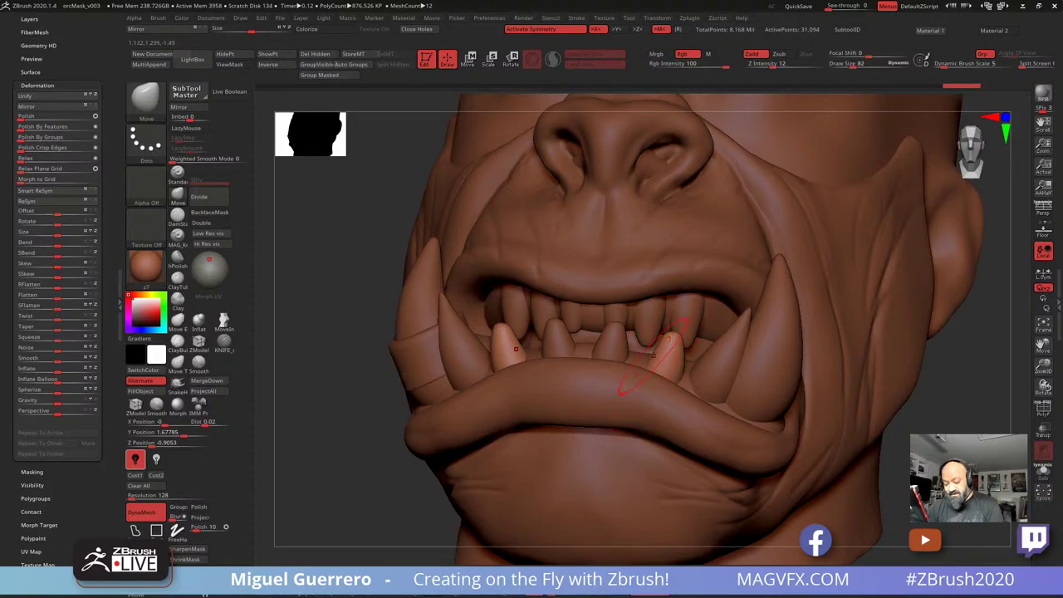
{"action": "left_click_drag", "start_coordinate": [661, 352], "coordinate": [655, 351]}
{"action": "left_click_drag", "start_coordinate": [502, 353], "coordinate": [495, 349]}
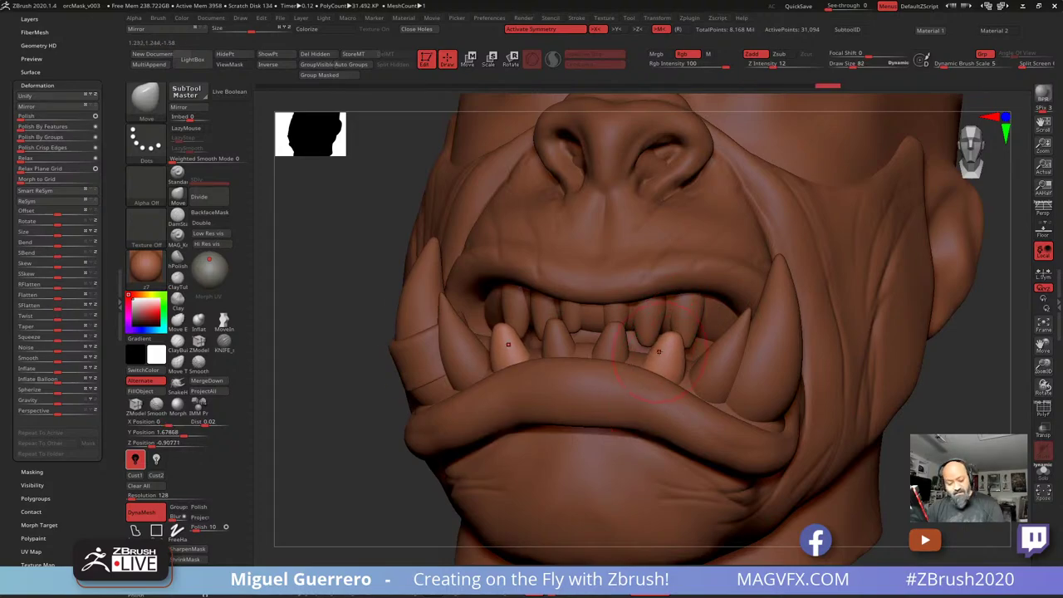
Carve the tips of the outer pair of short lower teeth with the KNIFE brush at draw size 34
{"action": "mouse_move", "coordinate": [292, 322]}
{"action": "left_mouse_down"}
{"action": "mouse_move", "coordinate": [270, 337]}
{"action": "mouse_move", "coordinate": [345, 370]}
{"action": "mouse_move", "coordinate": [328, 361]}
{"action": "mouse_move", "coordinate": [278, 386]}
{"action": "left_mouse_up"}
{"action": "left_click", "coordinate": [224, 342]}
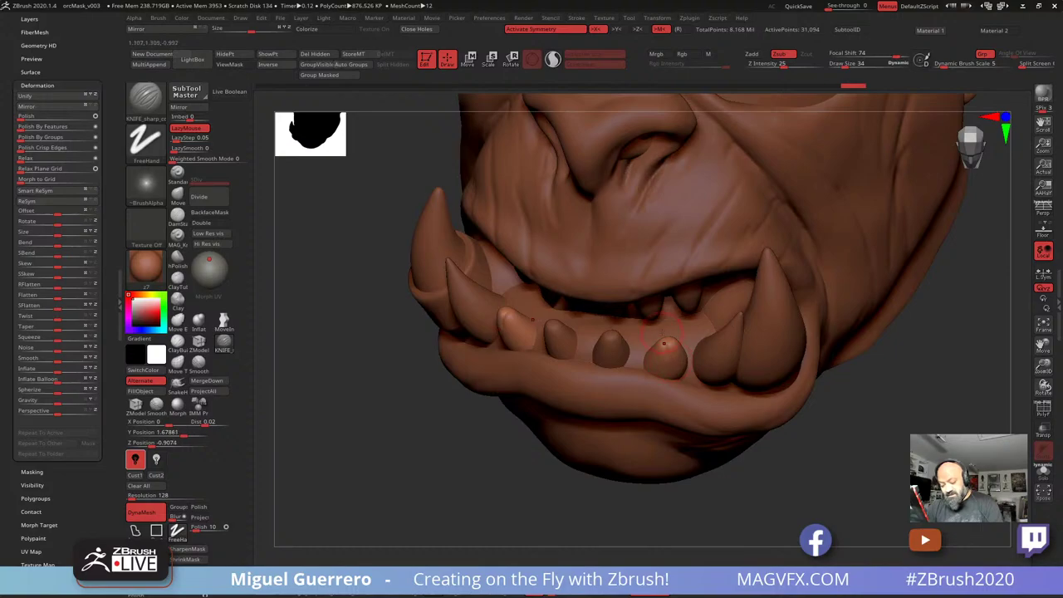
{"action": "left_click_drag", "start_coordinate": [663, 353], "coordinate": [674, 342]}
{"action": "left_click", "coordinate": [715, 367], "text": "alt"}
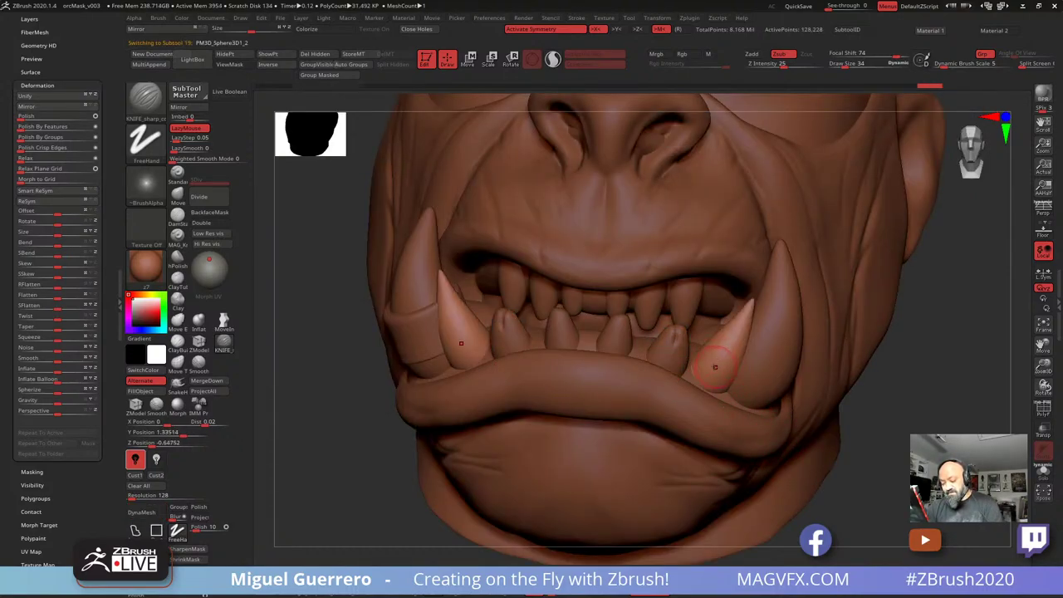
Select the inner pair of short lower teeth and carve their tips with the KNIFE brush
{"action": "left_click", "coordinate": [615, 333], "text": "alt"}
{"action": "left_click_drag", "start_coordinate": [348, 291], "coordinate": [358, 393]}
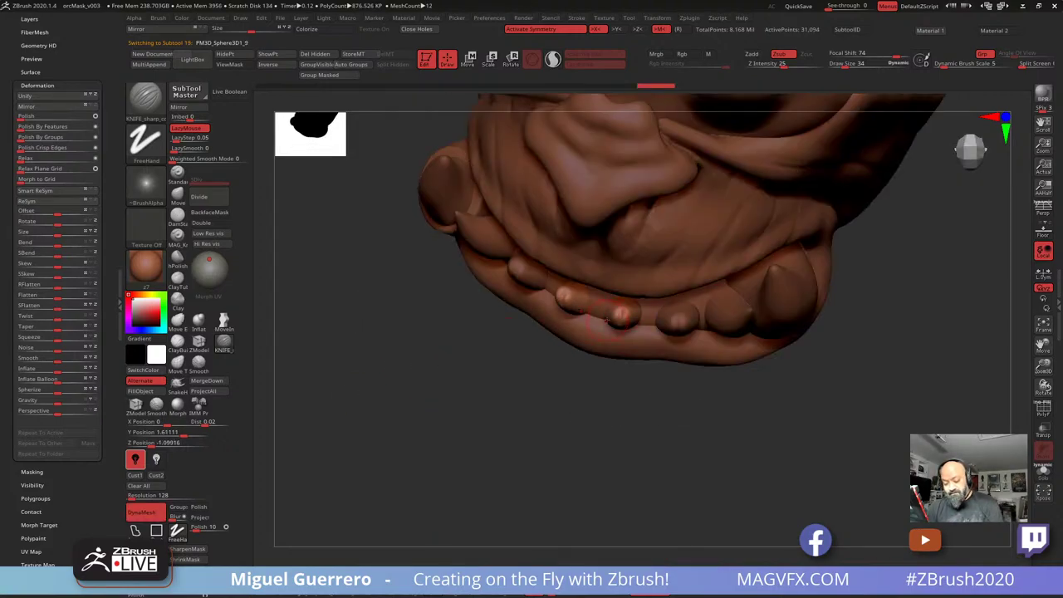
{"action": "right_click_drag", "start_coordinate": [606, 321], "coordinate": [559, 316]}
{"action": "right_click_drag", "start_coordinate": [605, 358], "coordinate": [573, 328], "text": "ctrl"}
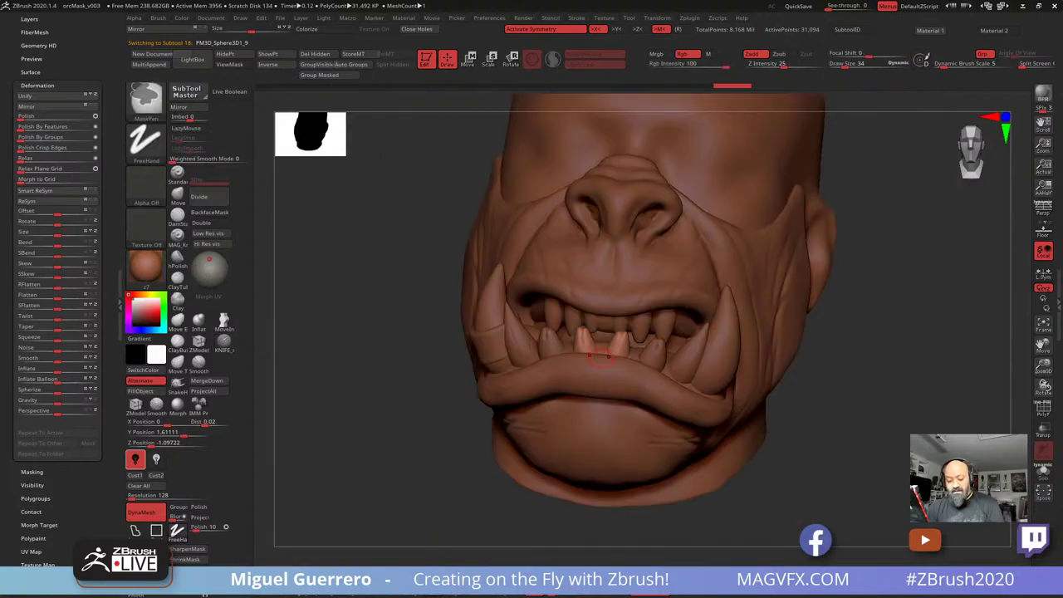
{"action": "right_click_drag", "start_coordinate": [359, 328], "coordinate": [403, 220], "text": "alt"}
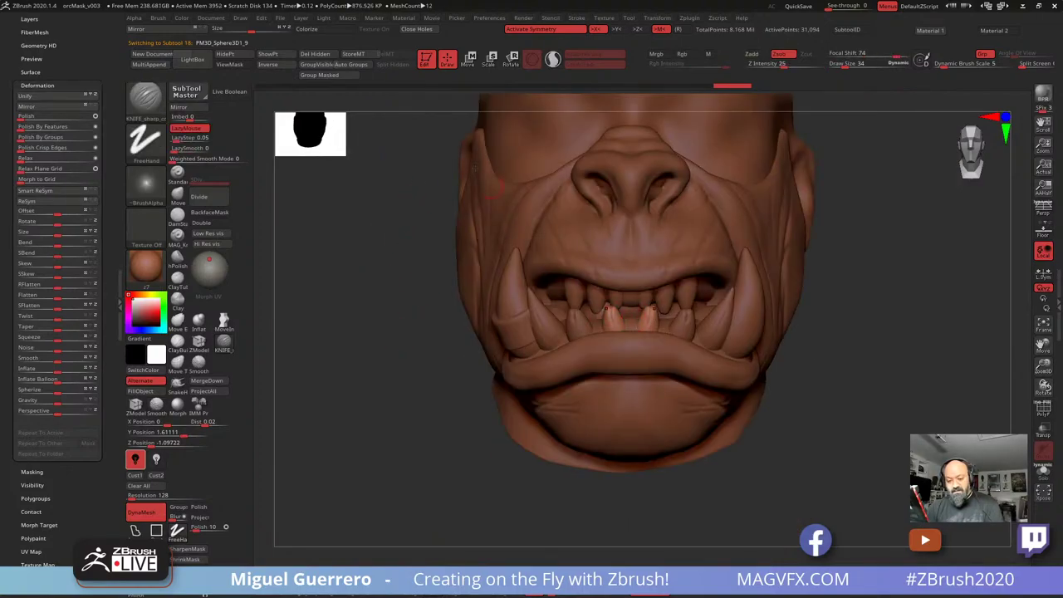
Reposition the inner and outer pairs of short lower teeth symmetrically with the transform gizmo
{"action": "left_click", "coordinate": [468, 59]}
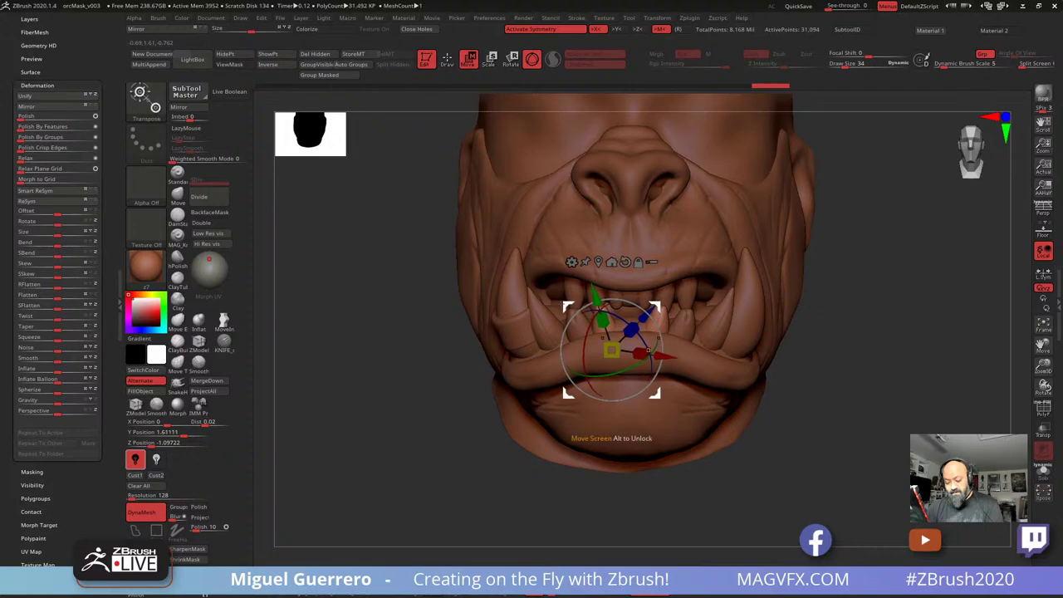
{"action": "mouse_move", "coordinate": [404, 326]}
{"action": "right_mouse_down", "text": "alt"}
{"action": "mouse_move", "coordinate": [419, 319]}
{"action": "mouse_move", "coordinate": [415, 357]}
{"action": "right_mouse_up", "text": "alt"}
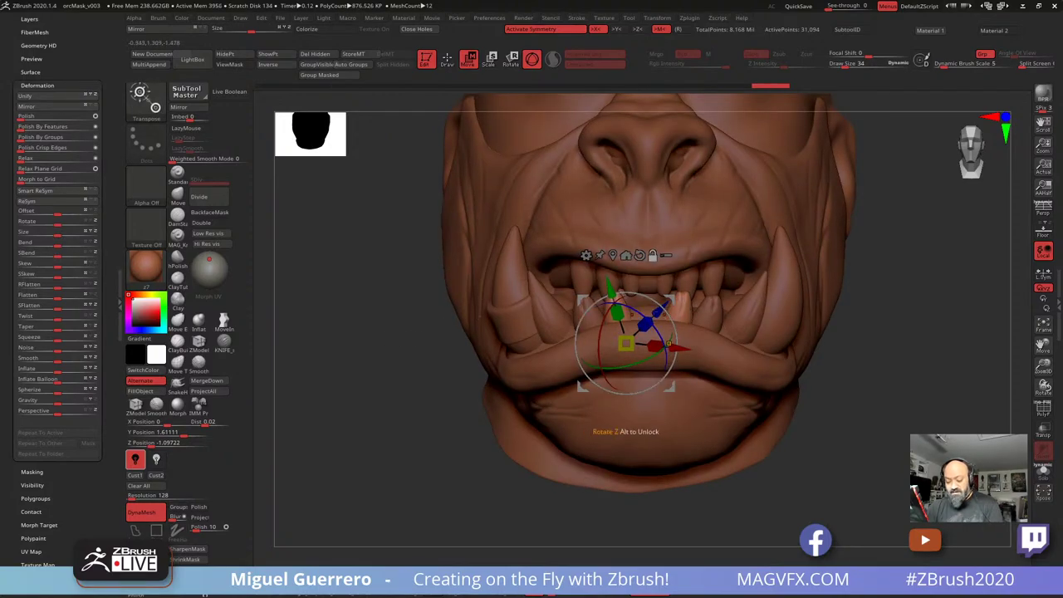
{"action": "left_click", "coordinate": [709, 313], "text": "alt"}
{"action": "left_click_drag", "start_coordinate": [583, 319], "coordinate": [577, 297]}
{"action": "left_click", "coordinate": [687, 309], "text": "alt"}
{"action": "left_click", "coordinate": [716, 316], "text": "alt"}
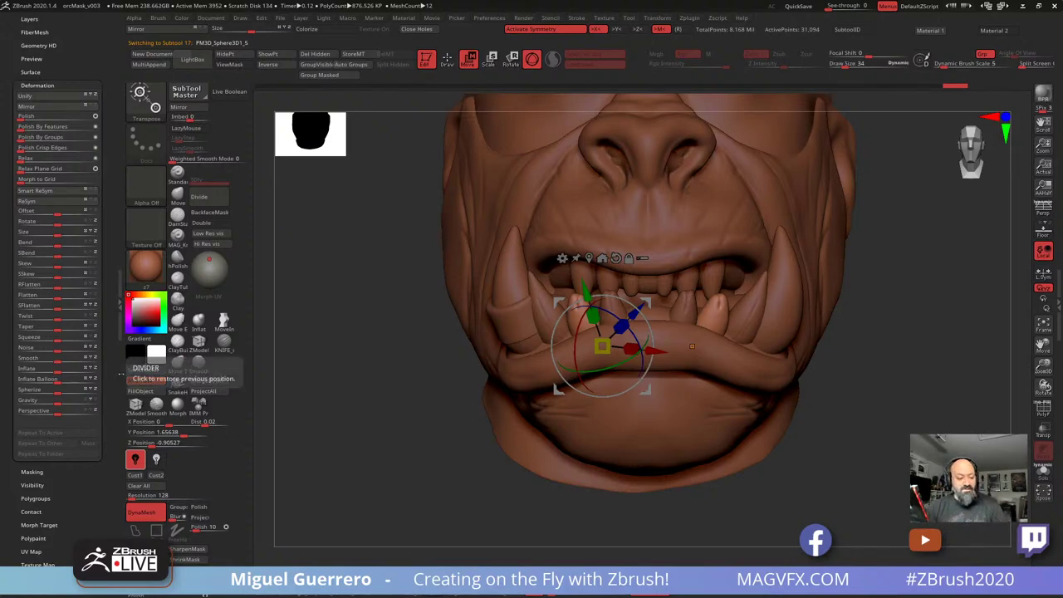
Duplicate the outer pair of short lower teeth and place the copy as a small central pair with the transform gizmo
{"action": "scroll", "coordinate": [49, 387], "scroll_direction": "up", "scroll_amount": 5}
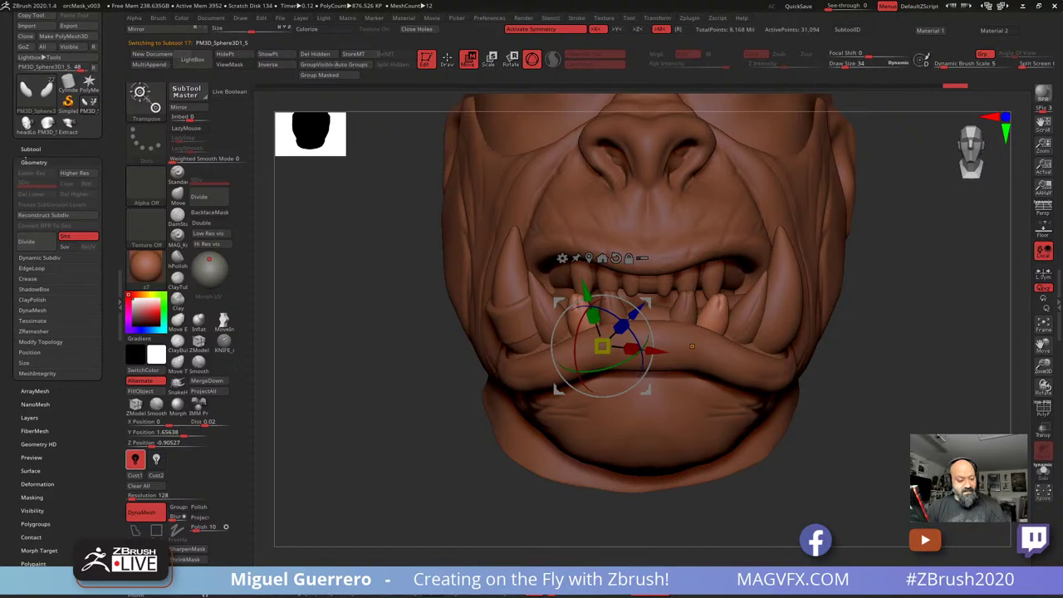
{"action": "left_click", "coordinate": [29, 151]}
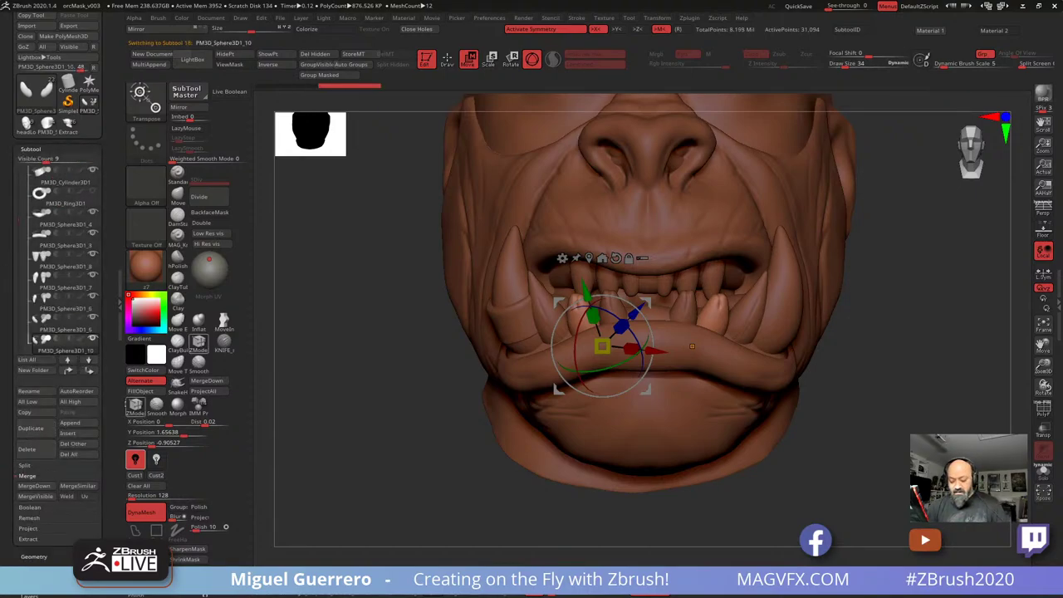
{"action": "left_click_drag", "start_coordinate": [602, 347], "coordinate": [641, 342]}
{"action": "left_click_drag", "start_coordinate": [598, 386], "coordinate": [603, 387]}
{"action": "left_click_drag", "start_coordinate": [386, 331], "coordinate": [399, 362]}
{"action": "left_click_drag", "start_coordinate": [601, 293], "coordinate": [605, 301]}
{"action": "left_click_drag", "start_coordinate": [379, 373], "coordinate": [379, 327]}
{"action": "left_click", "coordinate": [447, 60]}
{"action": "left_click_drag", "start_coordinate": [455, 279], "coordinate": [452, 257]}
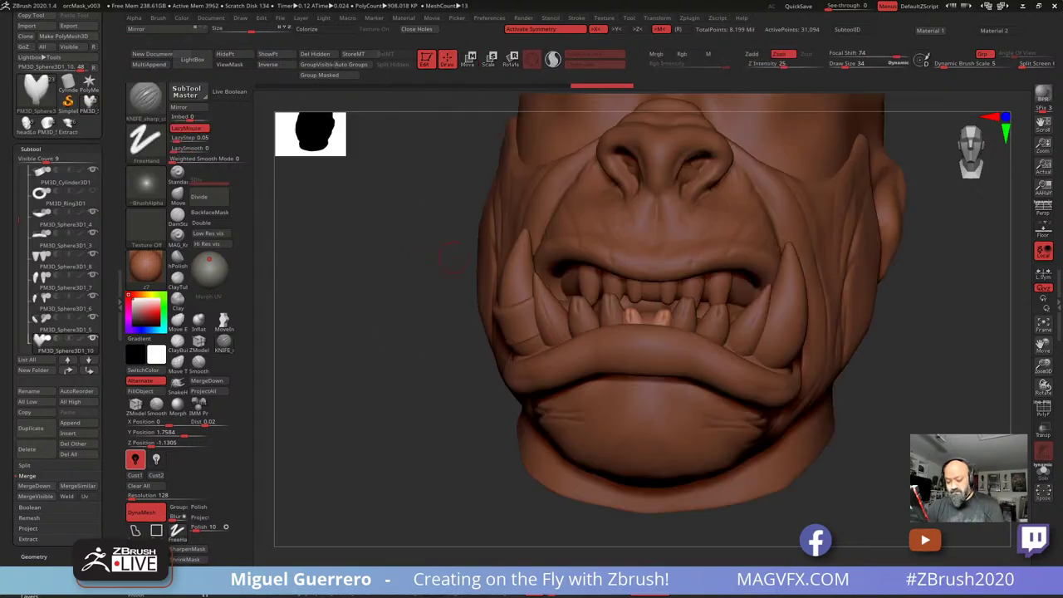
Adjust the short lower teeth flanking the small central pair with the Move brush at draw size 90
{"action": "left_click", "coordinate": [679, 318], "text": "alt"}
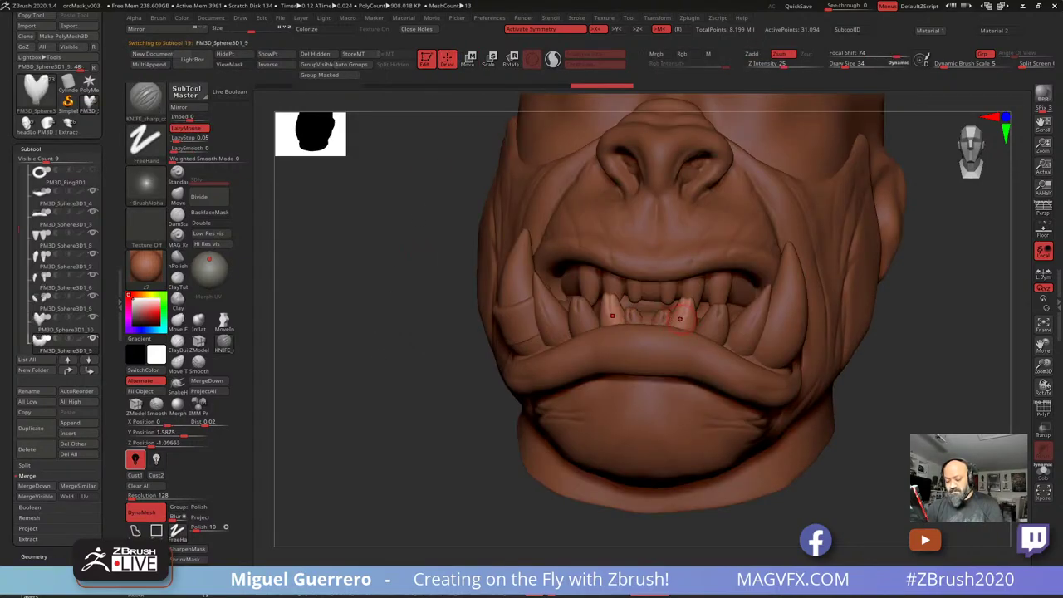
{"action": "key", "text": "bracketright"}
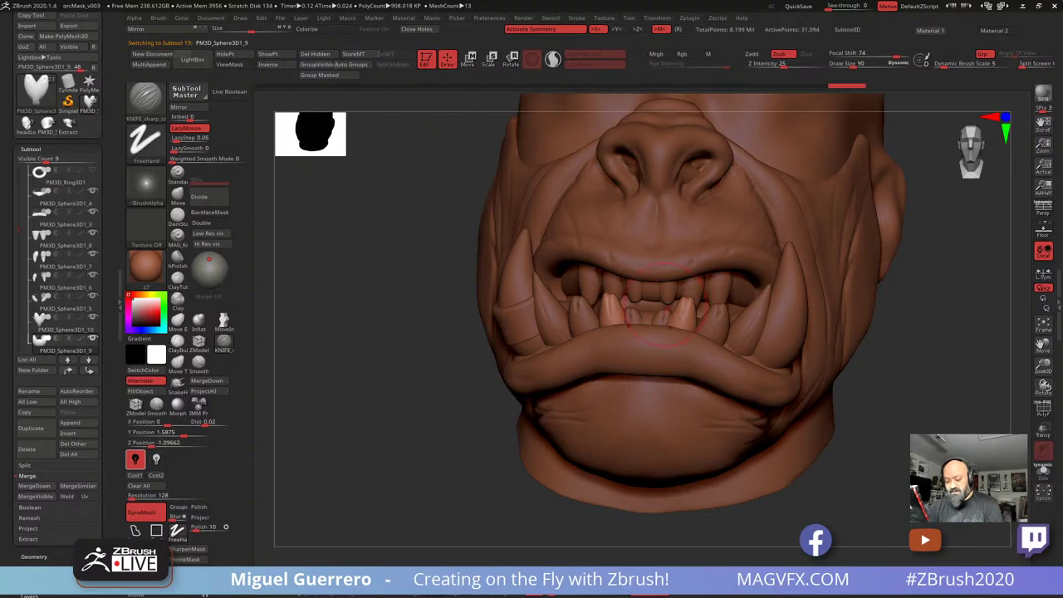
{"action": "left_click", "coordinate": [180, 195]}
{"action": "left_click_drag", "start_coordinate": [677, 322], "coordinate": [671, 325]}
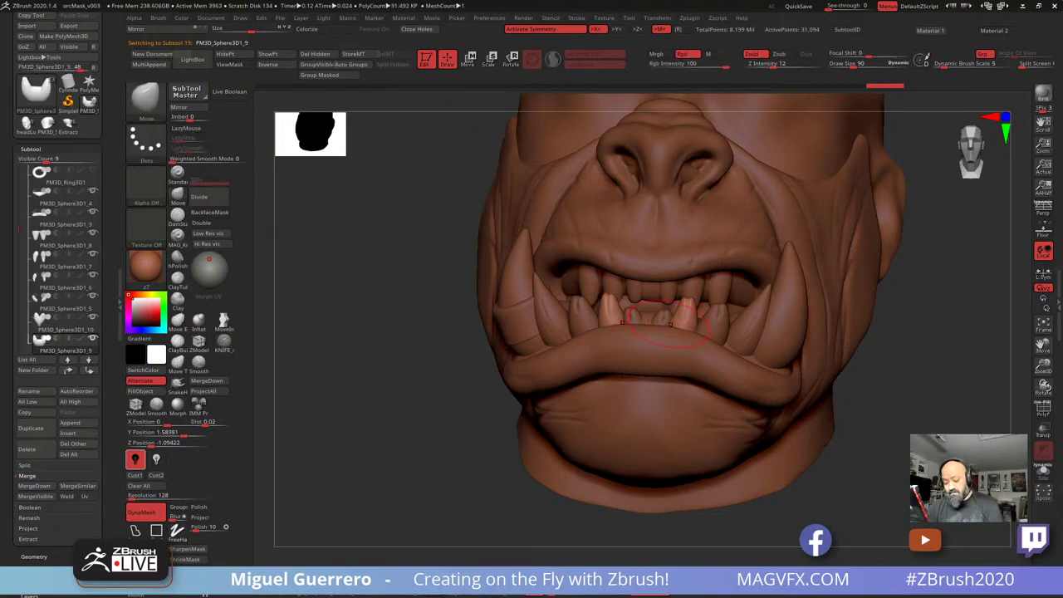
{"action": "left_click", "coordinate": [716, 322], "text": "alt"}
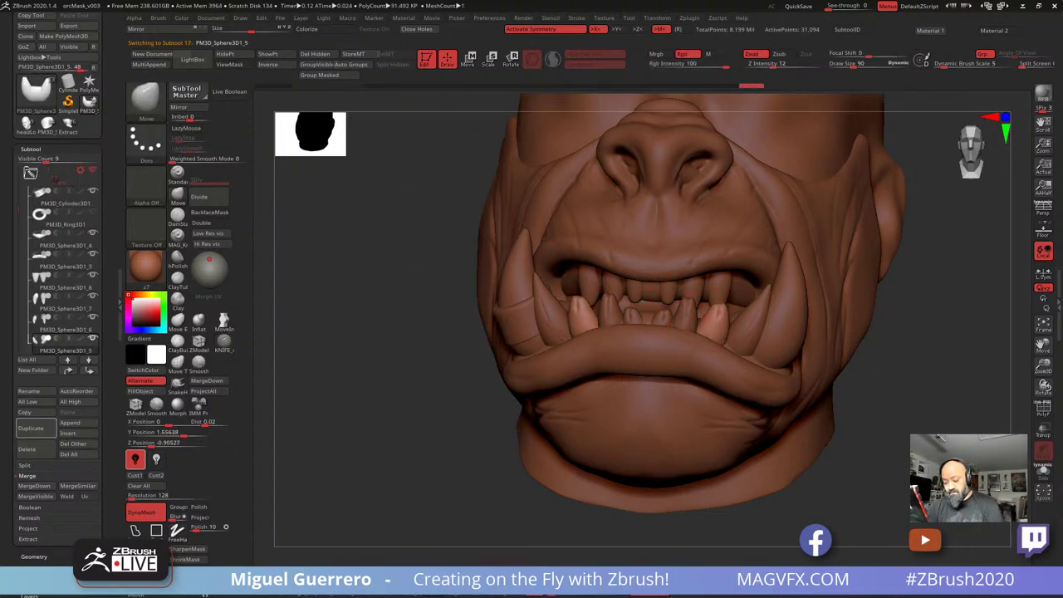
{"action": "right_click_drag", "start_coordinate": [415, 330], "coordinate": [358, 368]}
{"action": "mouse_move", "coordinate": [357, 368]}
{"action": "right_mouse_down", "text": "ctrl"}
{"action": "mouse_move", "coordinate": [404, 368]}
{"action": "mouse_move", "coordinate": [393, 351]}
{"action": "mouse_move", "coordinate": [390, 361]}
{"action": "mouse_move", "coordinate": [454, 350]}
{"action": "right_mouse_up", "text": "ctrl"}
{"action": "left_click_drag", "start_coordinate": [453, 349], "coordinate": [455, 305]}
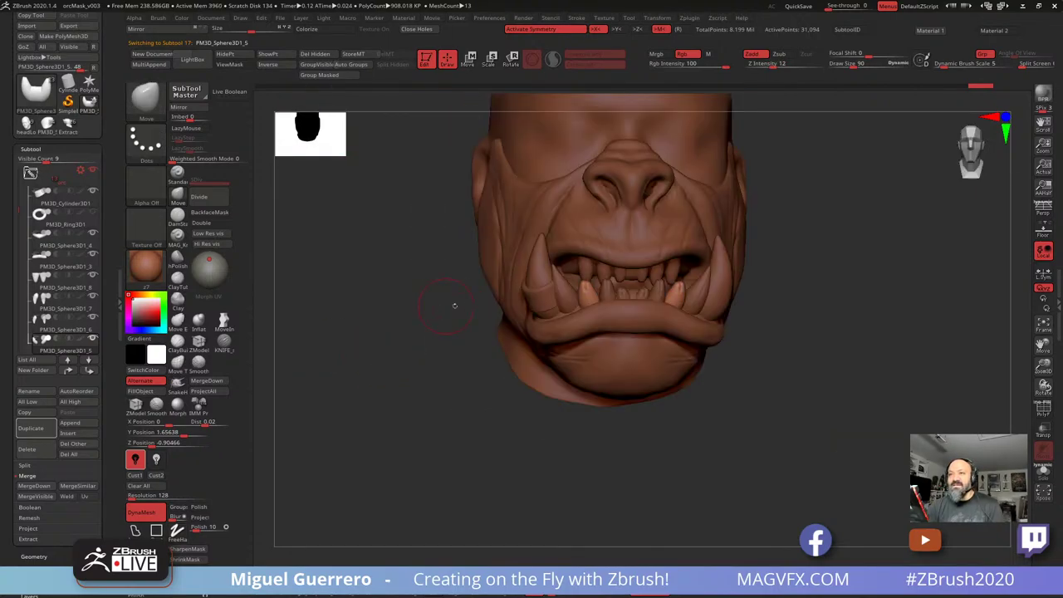
Select the large lower tusks and adjust them with the Move brush at draw size 122, checking the fit from the side
{"action": "left_click", "coordinate": [712, 293], "text": "alt"}
{"action": "left_click_drag", "start_coordinate": [749, 376], "coordinate": [709, 309]}
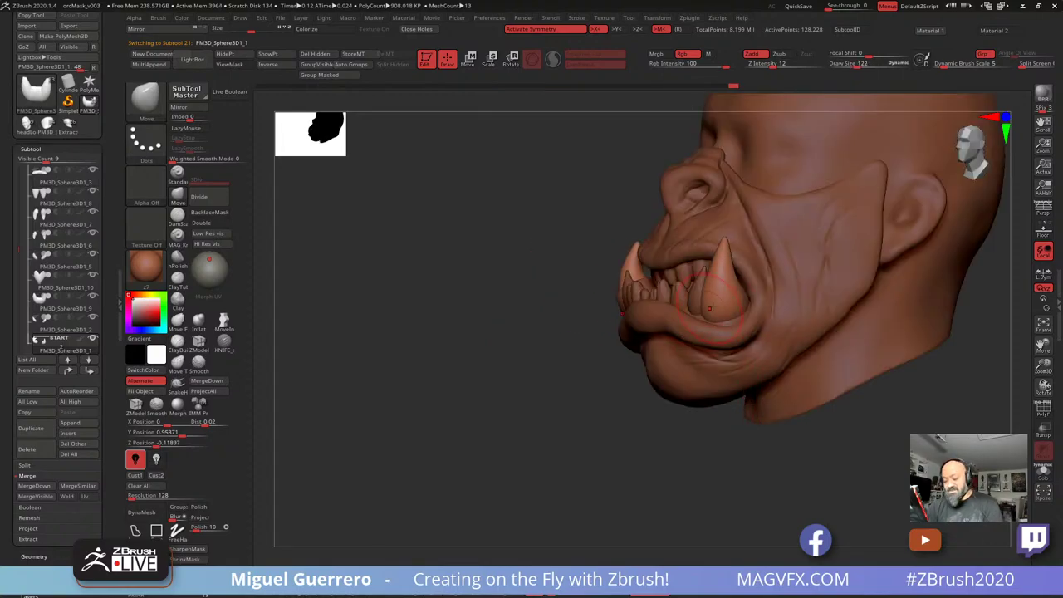
{"action": "left_click_drag", "start_coordinate": [386, 293], "coordinate": [468, 283]}
{"action": "right_click_drag", "start_coordinate": [474, 303], "coordinate": [492, 335], "text": "ctrl"}
{"action": "mouse_move", "coordinate": [433, 317]}
{"action": "left_mouse_down"}
{"action": "mouse_move", "coordinate": [432, 308]}
{"action": "mouse_move", "coordinate": [513, 312]}
{"action": "left_mouse_up"}
Select the lower gums and swell them around the tooth and tusk bases with the Inflate brush at draw size 74
{"action": "left_click", "coordinate": [683, 314], "text": "alt"}
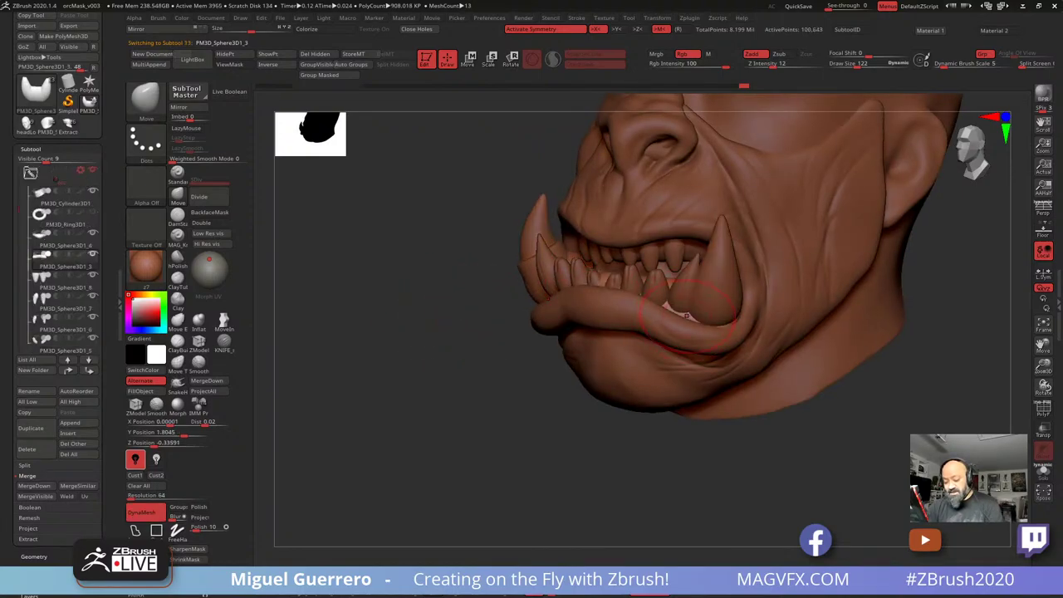
{"action": "left_click", "coordinate": [198, 320]}
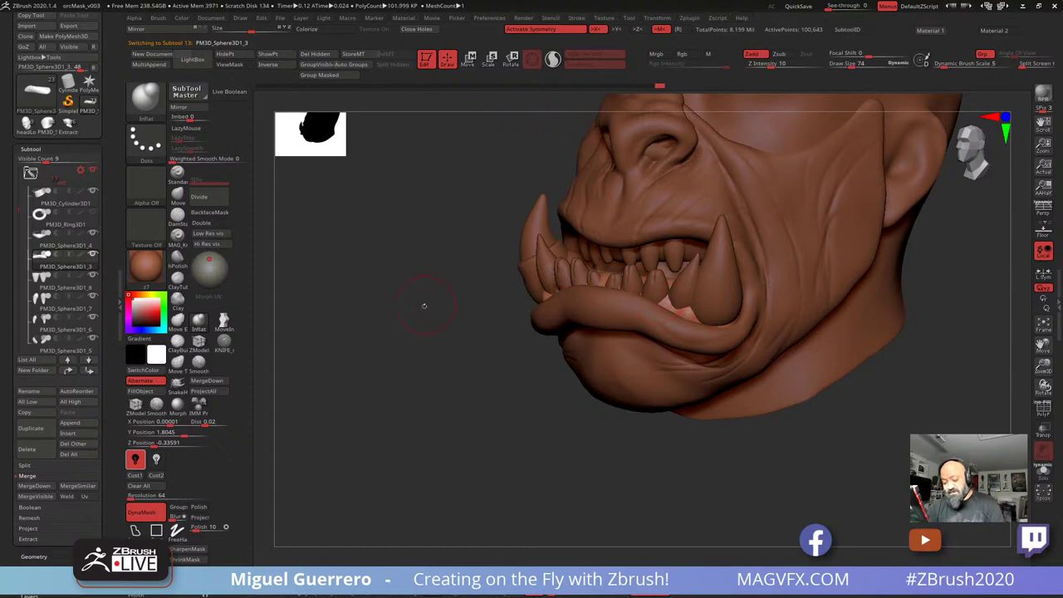
{"action": "left_click_drag", "start_coordinate": [422, 304], "coordinate": [565, 291]}
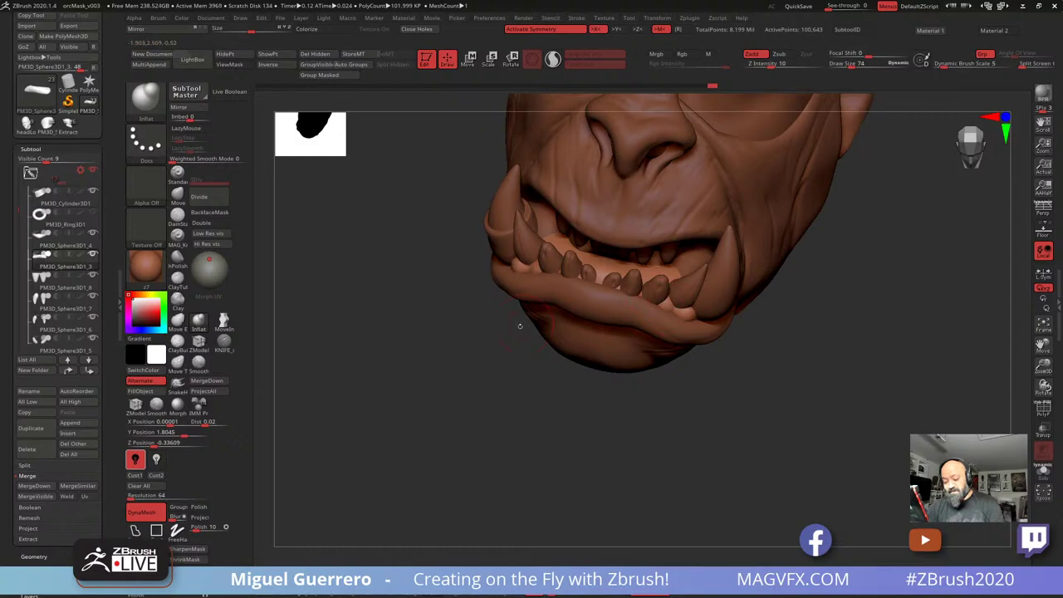
{"action": "left_click_drag", "start_coordinate": [518, 325], "coordinate": [523, 373]}
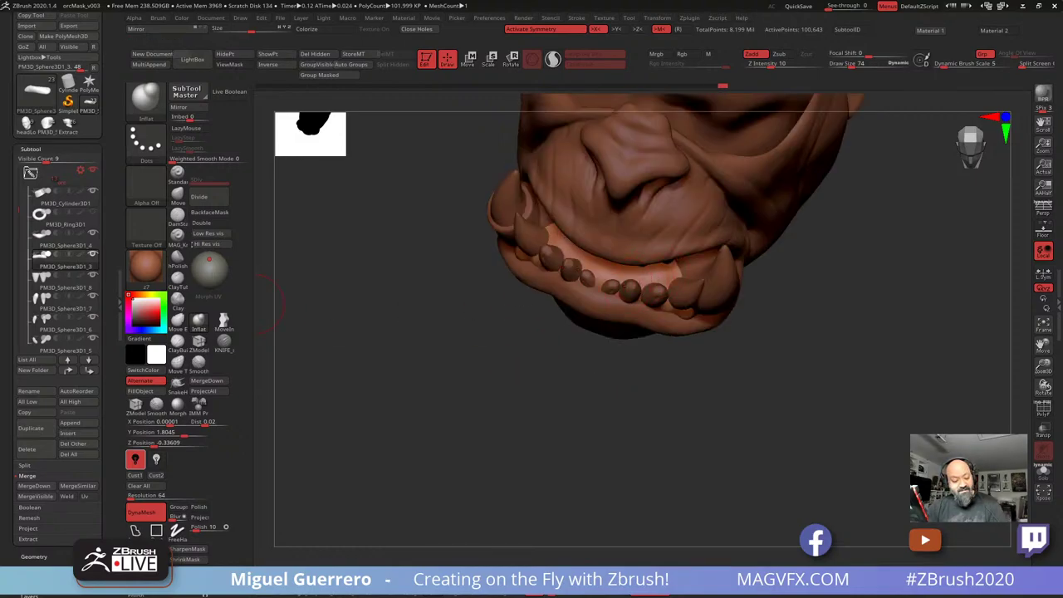
Carve the lower gums along the inner side of the teeth with the KNIFE brush at draw size 74
{"action": "left_click", "coordinate": [223, 343]}
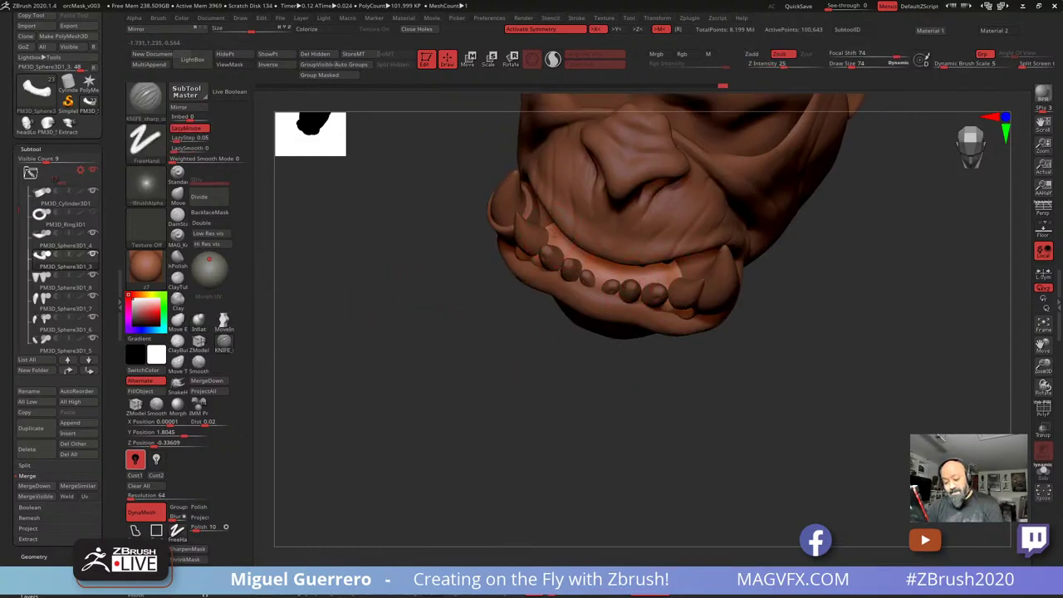
{"action": "left_click_drag", "start_coordinate": [555, 236], "coordinate": [651, 272]}
{"action": "left_click_drag", "start_coordinate": [664, 390], "coordinate": [610, 380]}
Select the face mask and carve along its mouth edge behind the lower teeth with the KNIFE brush
{"action": "left_click", "coordinate": [600, 273], "text": "alt"}
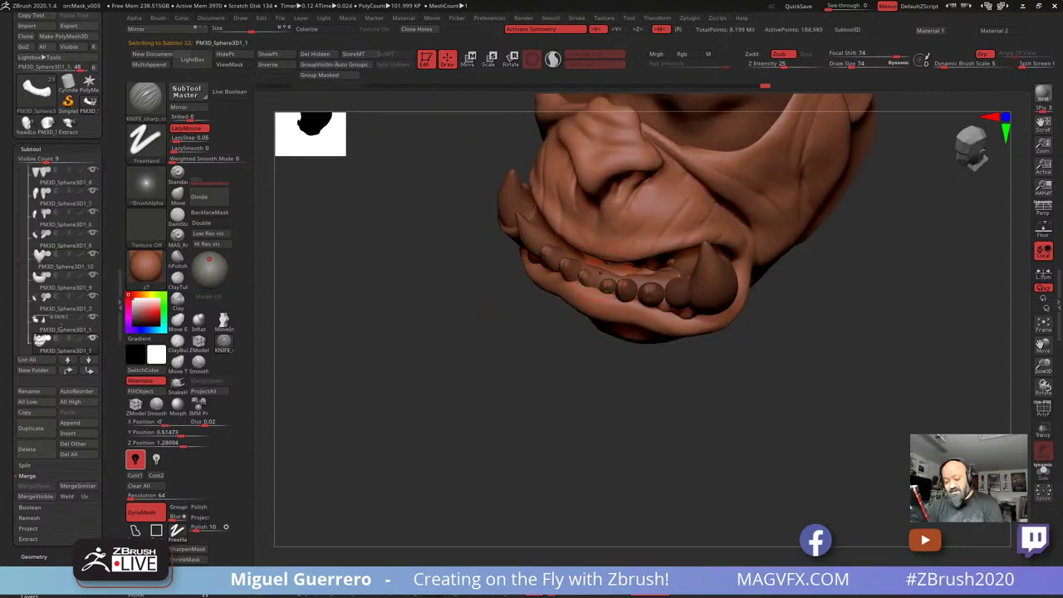
{"action": "left_click_drag", "start_coordinate": [591, 262], "coordinate": [650, 268]}
{"action": "left_click_drag", "start_coordinate": [544, 312], "coordinate": [562, 307]}
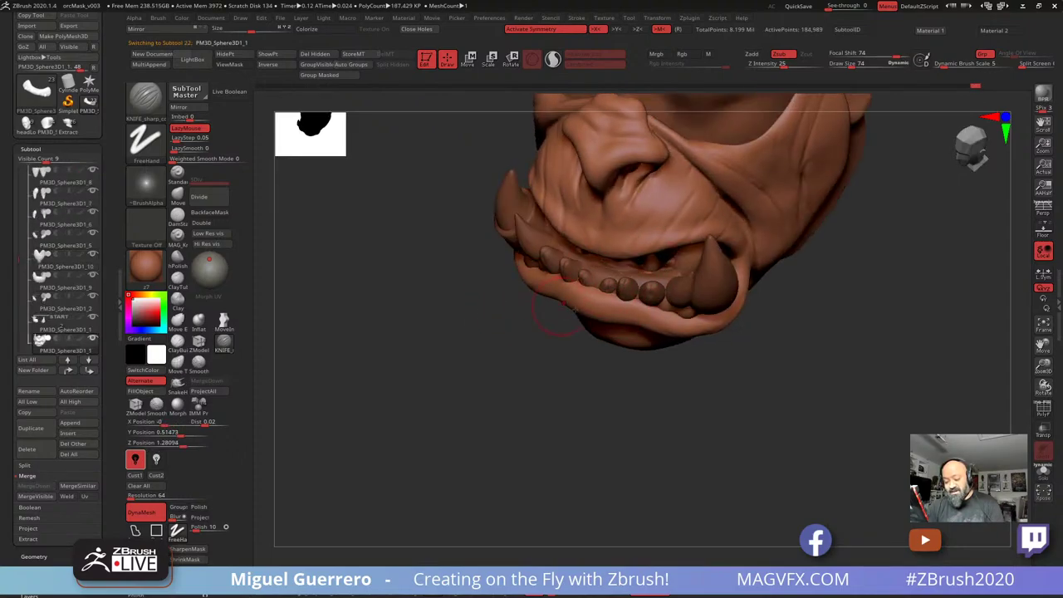
Select the lower gum subtool and inflate the gum around the base of the ringed tusk with the Inflat brush
{"action": "left_click", "coordinate": [616, 270], "text": "alt"}
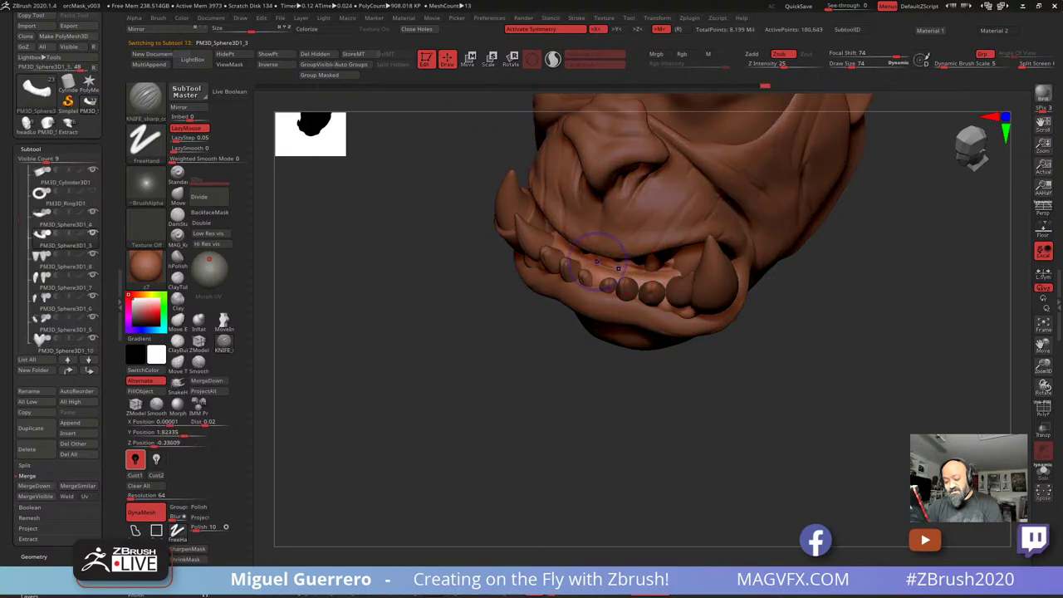
{"action": "key", "text": "shift"}
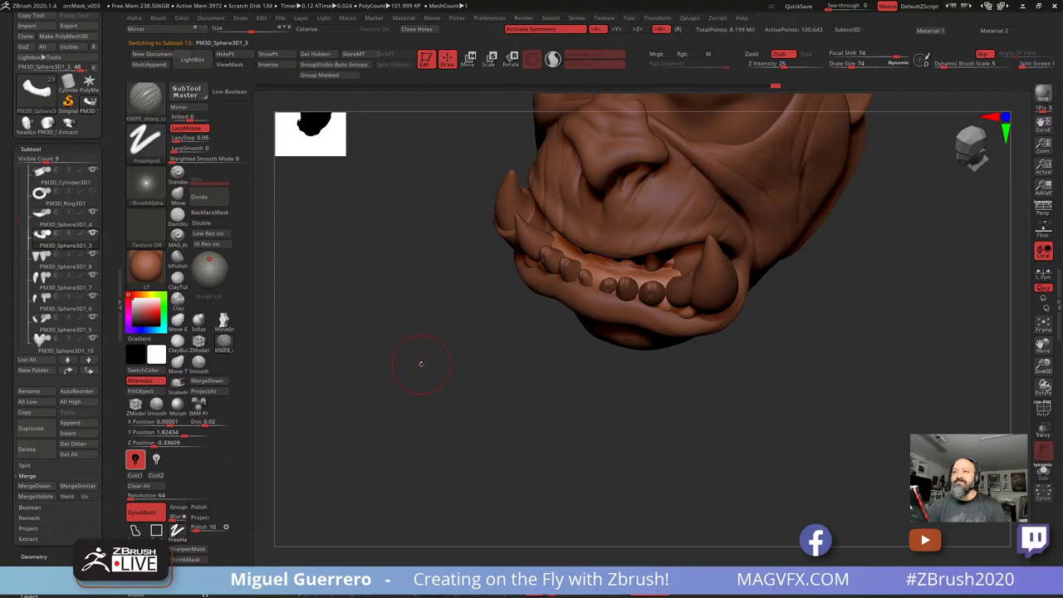
{"action": "mouse_move", "coordinate": [435, 341]}
{"action": "left_mouse_down"}
{"action": "mouse_move", "coordinate": [435, 393]}
{"action": "mouse_move", "coordinate": [421, 374]}
{"action": "mouse_move", "coordinate": [431, 365]}
{"action": "left_mouse_up"}
{"action": "left_click_drag", "start_coordinate": [366, 370], "coordinate": [403, 368]}
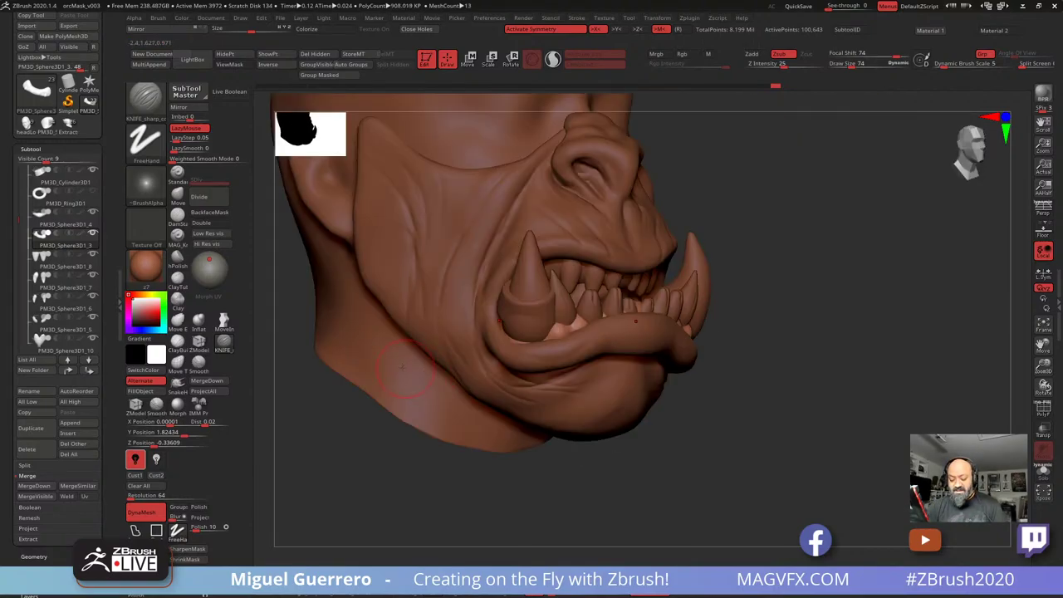
{"action": "mouse_move", "coordinate": [517, 408]}
{"action": "left_mouse_down"}
{"action": "mouse_move", "coordinate": [631, 455]}
{"action": "mouse_move", "coordinate": [594, 451]}
{"action": "left_mouse_up"}
{"action": "left_click", "coordinate": [200, 321]}
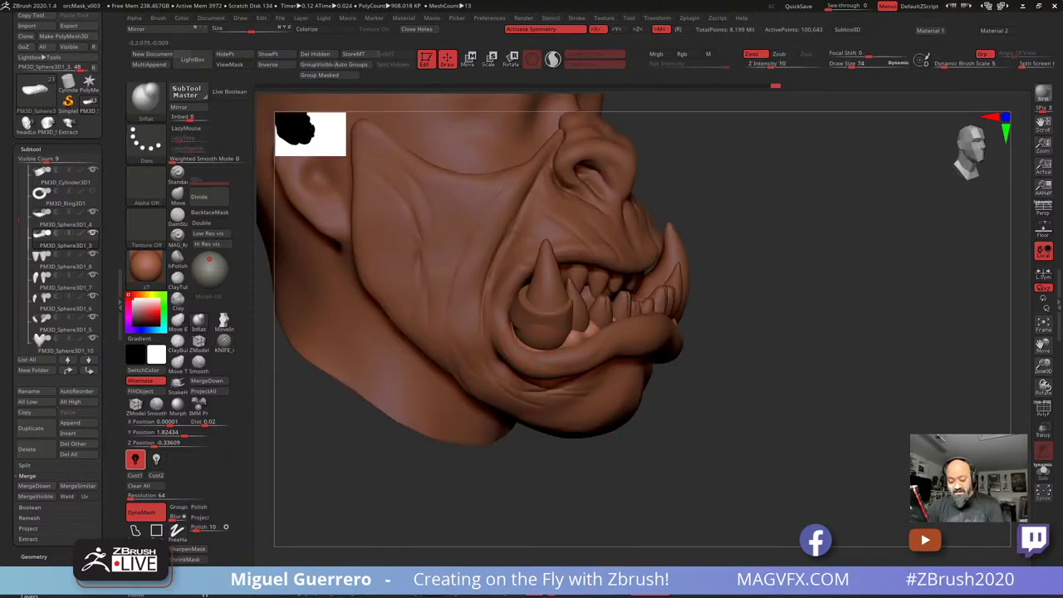
{"action": "left_click_drag", "start_coordinate": [509, 322], "coordinate": [539, 342]}
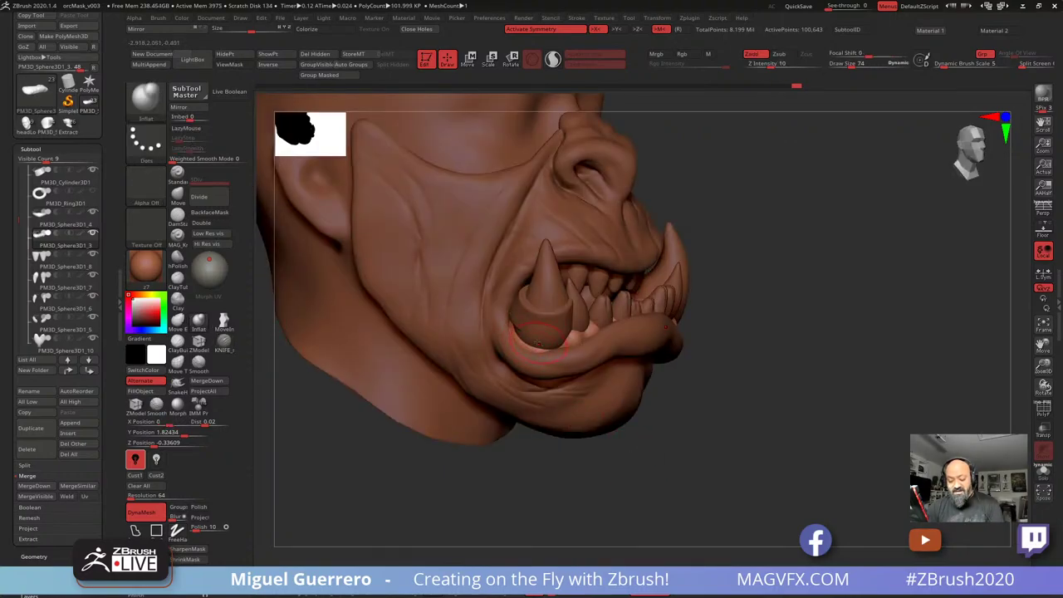
Select the band around the lower tusk and adjust its shape with a larger Move brush so it fits the tusk
{"action": "left_click", "coordinate": [537, 321], "text": "alt"}
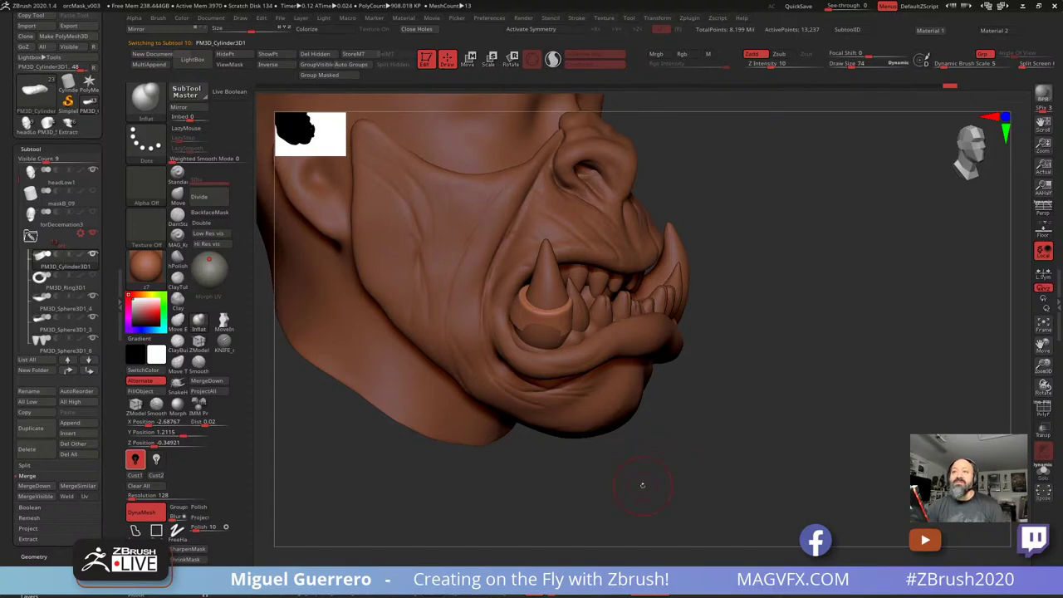
{"action": "mouse_move", "coordinate": [501, 440]}
{"action": "left_mouse_down", "text": "alt"}
{"action": "mouse_move", "coordinate": [570, 400]}
{"action": "mouse_move", "coordinate": [568, 426]}
{"action": "mouse_move", "coordinate": [502, 434]}
{"action": "left_mouse_up", "text": "alt"}
{"action": "key", "text": "s"}
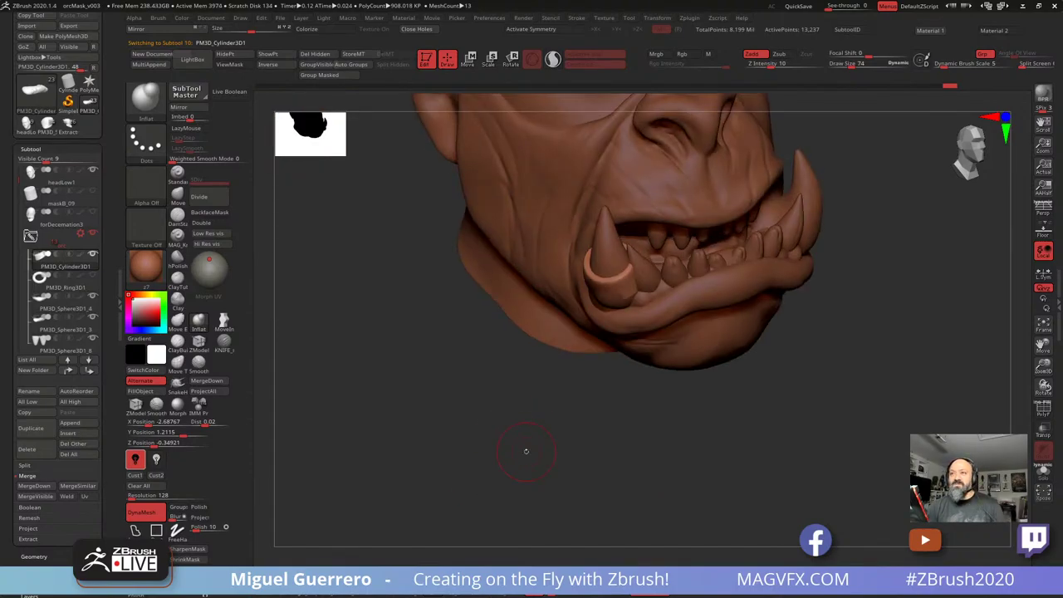
{"action": "left_click", "coordinate": [178, 194]}
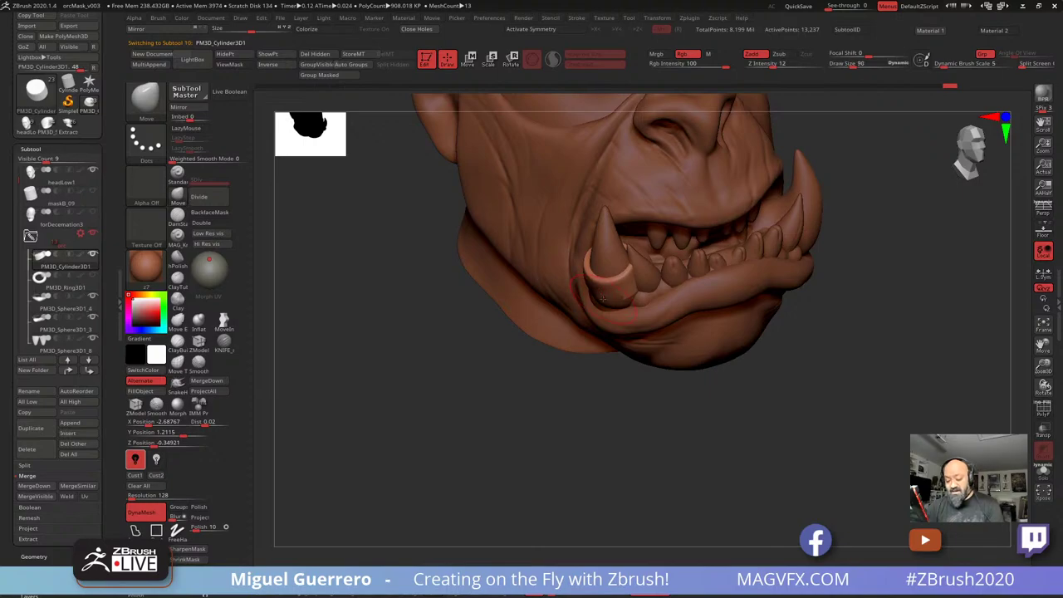
{"action": "left_click_drag", "start_coordinate": [596, 306], "coordinate": [595, 301]}
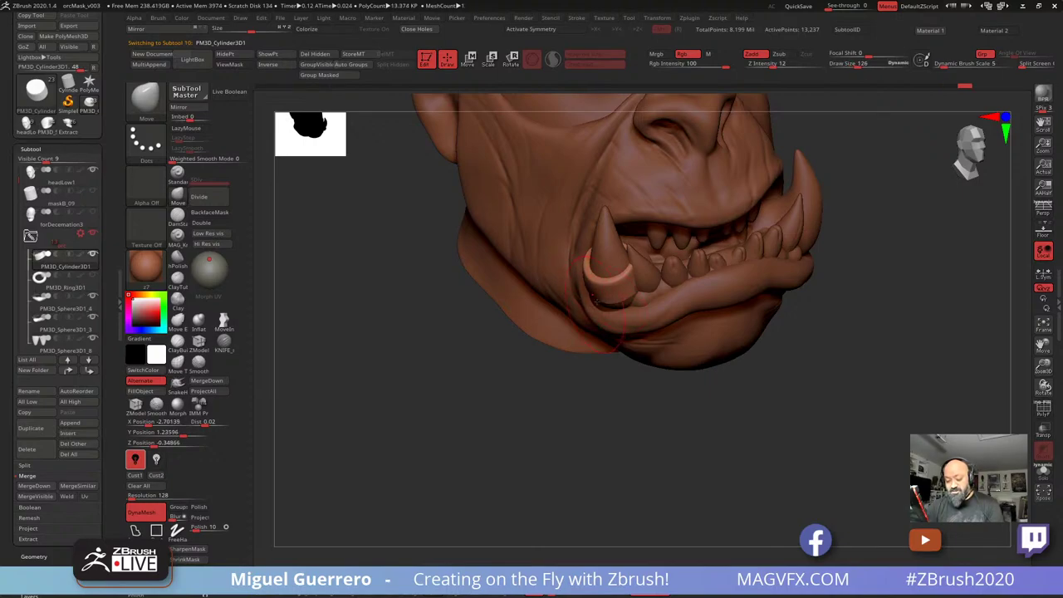
Select the outermost pair of upper teeth, reposition it with the Move brush and scale it up
{"action": "left_click_drag", "start_coordinate": [524, 344], "coordinate": [449, 350], "text": "shift"}
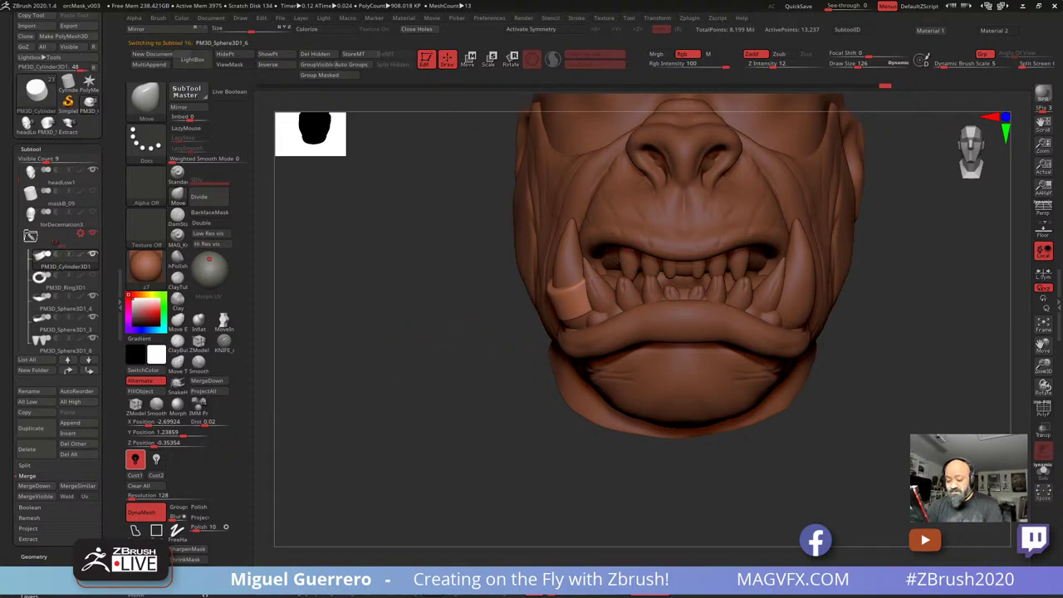
{"action": "left_click", "coordinate": [602, 256], "text": "alt"}
{"action": "left_click_drag", "start_coordinate": [627, 260], "coordinate": [611, 263]}
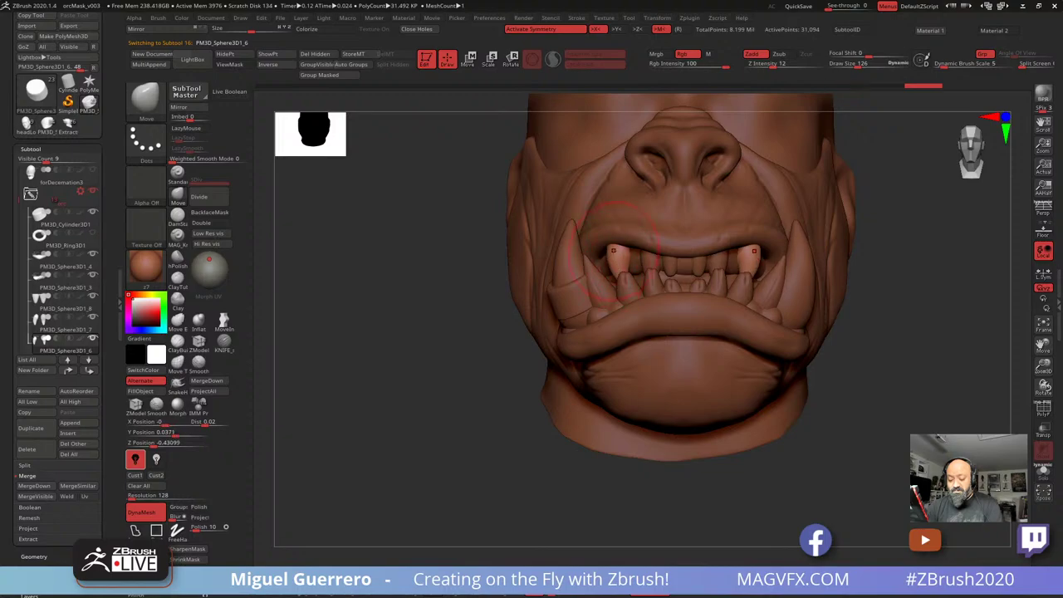
{"action": "left_click_drag", "start_coordinate": [460, 282], "coordinate": [589, 255]}
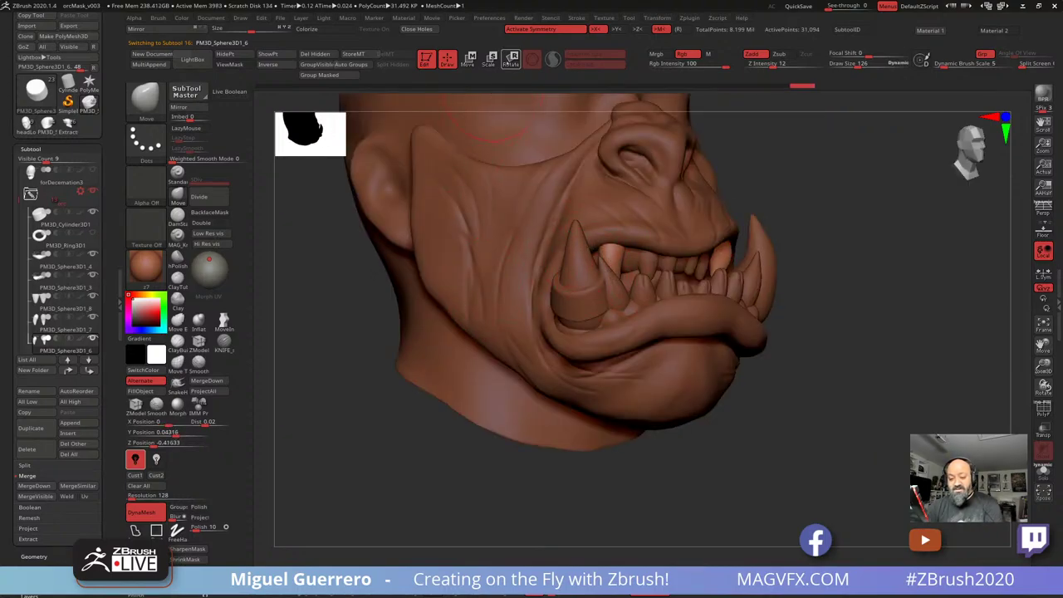
{"action": "left_click", "coordinate": [491, 58]}
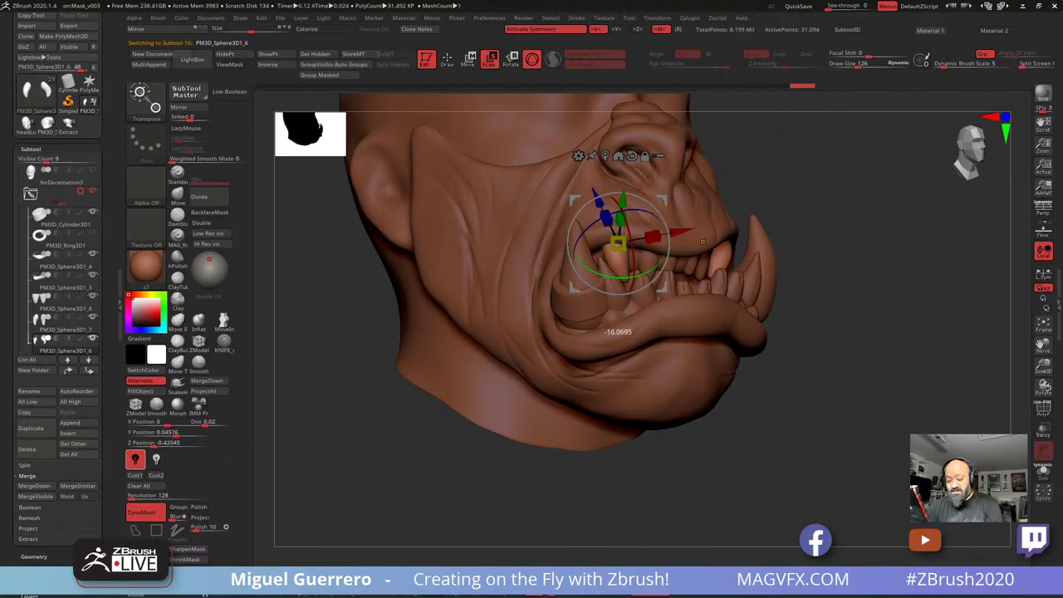
{"action": "left_click_drag", "start_coordinate": [574, 197], "coordinate": [565, 204]}
Select the next pair of upper teeth, scale it up and shift it outward with the transform gizmo
{"action": "left_click_drag", "start_coordinate": [864, 398], "coordinate": [748, 402]}
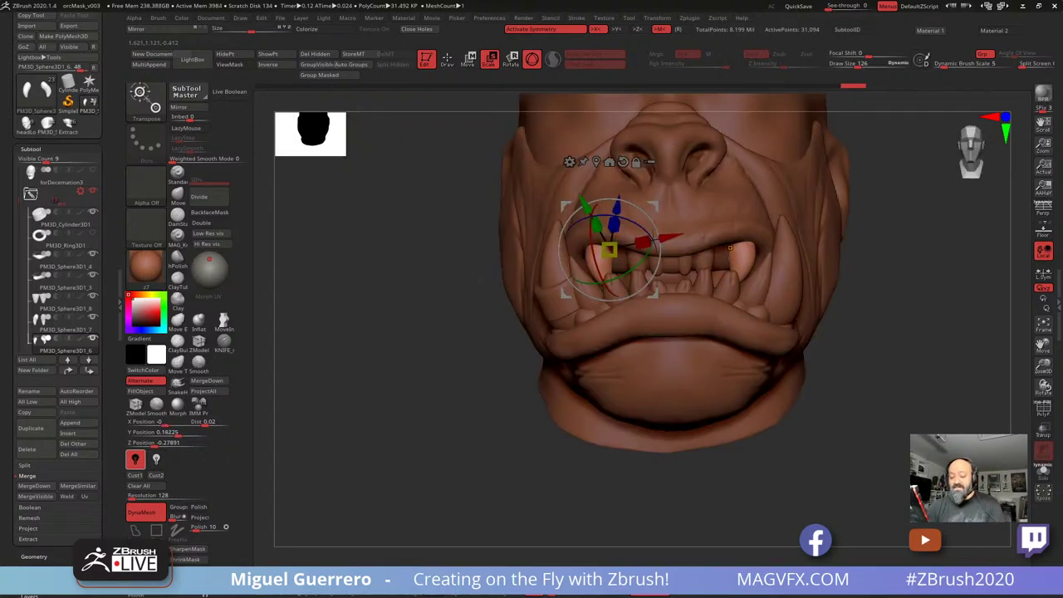
{"action": "left_click", "coordinate": [706, 258], "text": "alt"}
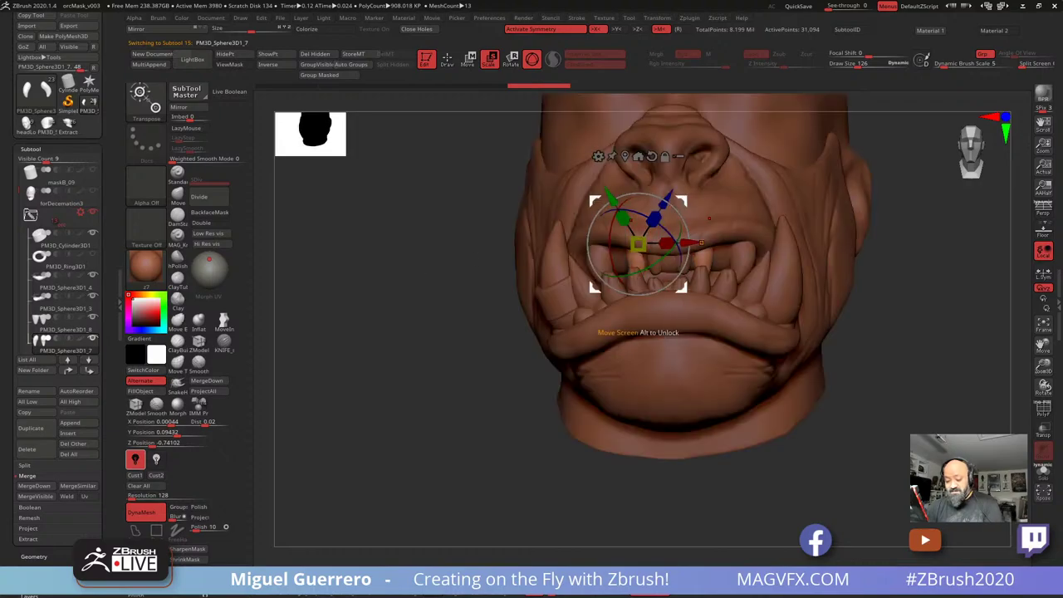
{"action": "left_click_drag", "start_coordinate": [595, 201], "coordinate": [582, 203]}
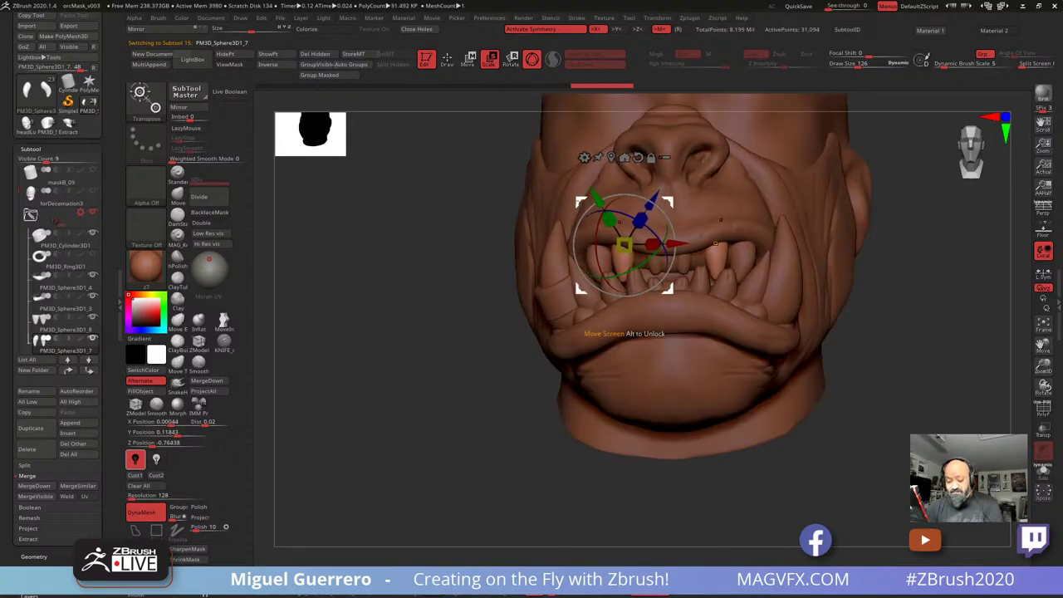
{"action": "left_click_drag", "start_coordinate": [624, 245], "coordinate": [620, 276]}
Refine the placement and shape of the second pair of upper teeth with the Move brush, checking from several angles
{"action": "key", "text": "q"}
{"action": "key", "text": "ctrl+z"}
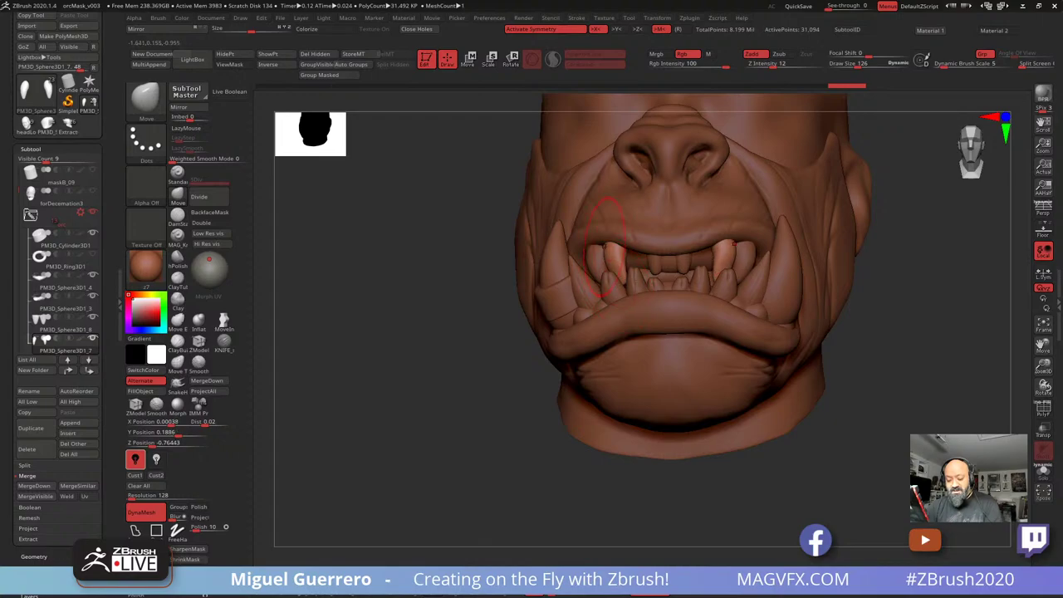
{"action": "key", "text": "ctrl+shift+z"}
{"action": "right_click_drag", "start_coordinate": [607, 238], "coordinate": [595, 287]}
{"action": "key", "text": "ctrl+z"}
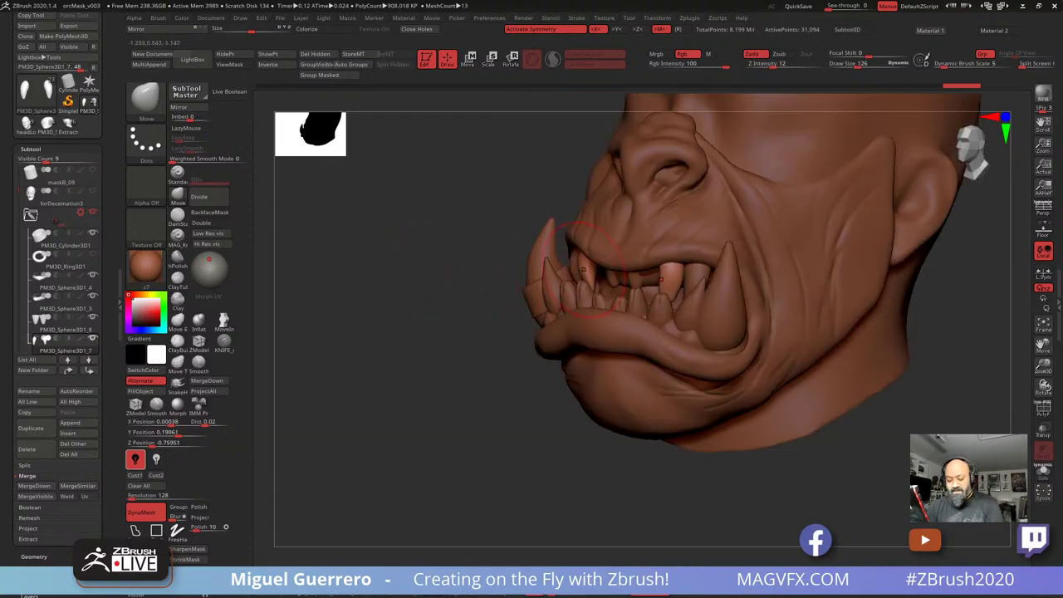
{"action": "key", "text": "ctrl+shift+z"}
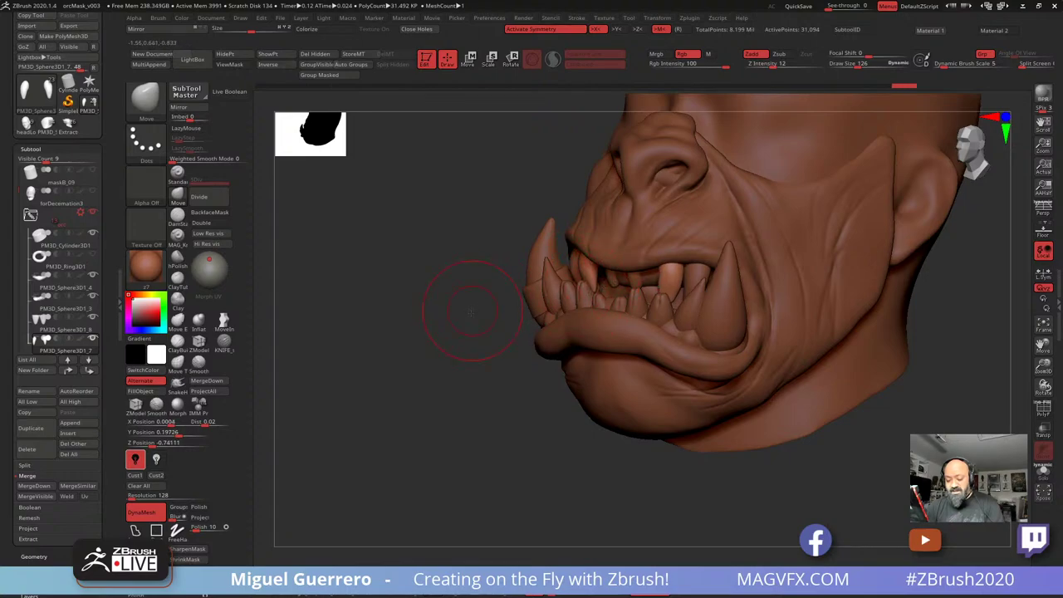
{"action": "mouse_move", "coordinate": [471, 311]}
{"action": "right_mouse_down"}
{"action": "mouse_move", "coordinate": [453, 306]}
{"action": "mouse_move", "coordinate": [553, 325]}
{"action": "right_mouse_up"}
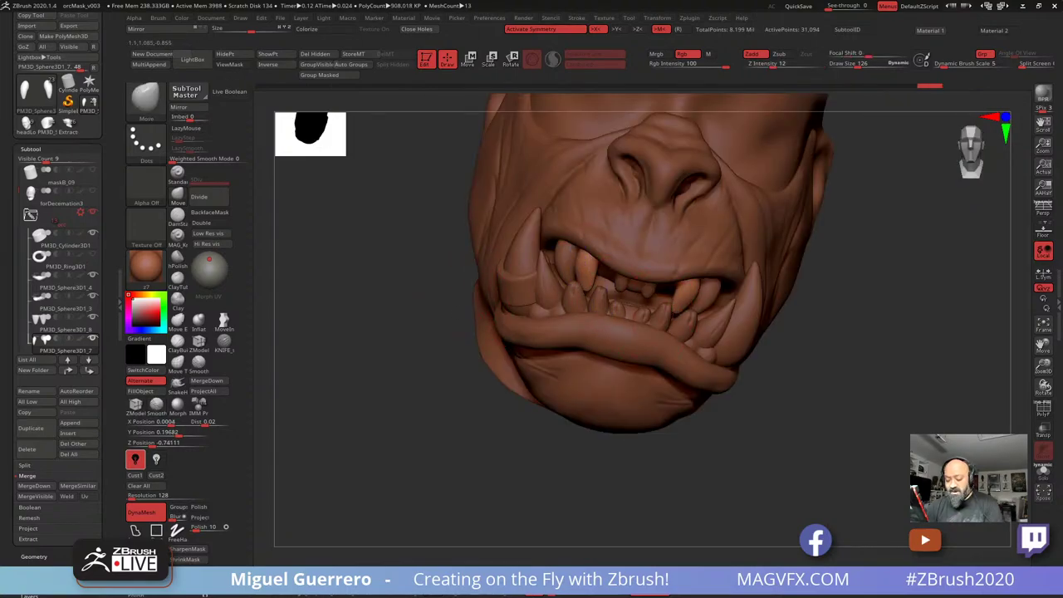
{"action": "key", "text": "ctrl+shift+z"}
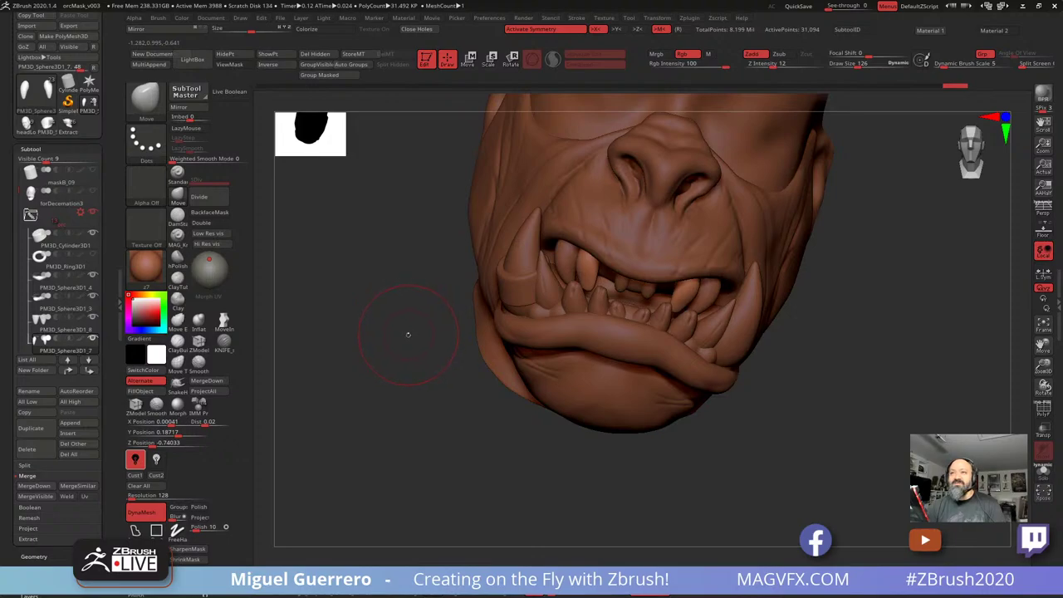
{"action": "right_click_drag", "start_coordinate": [402, 339], "coordinate": [442, 332]}
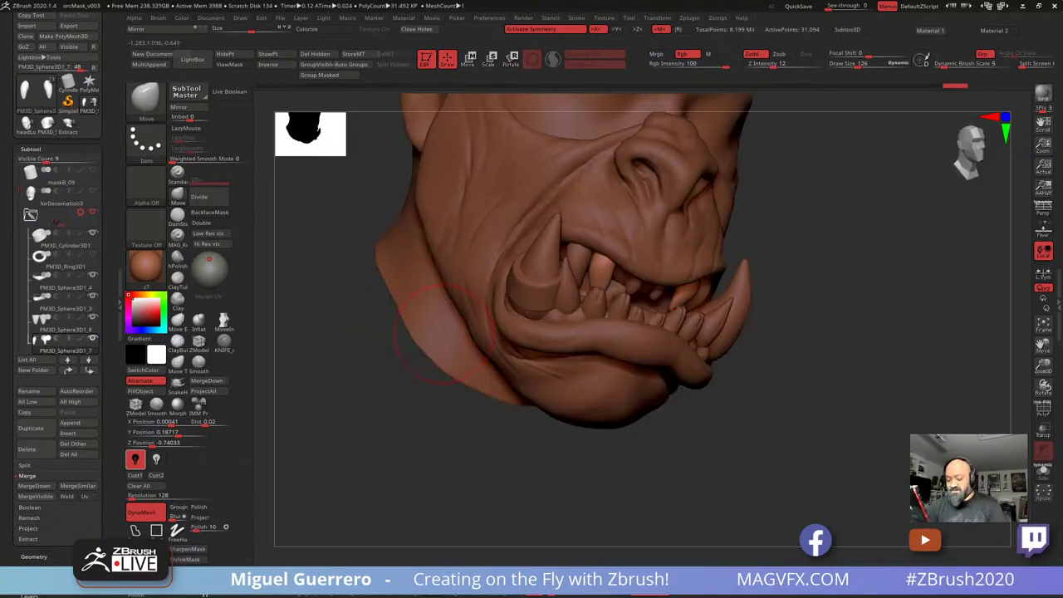
{"action": "key", "text": "ctrl+shift+z"}
Select the small upper front teeth and spread them apart symmetrically toward the neighbouring fangs
{"action": "left_click", "coordinate": [671, 301], "text": "alt"}
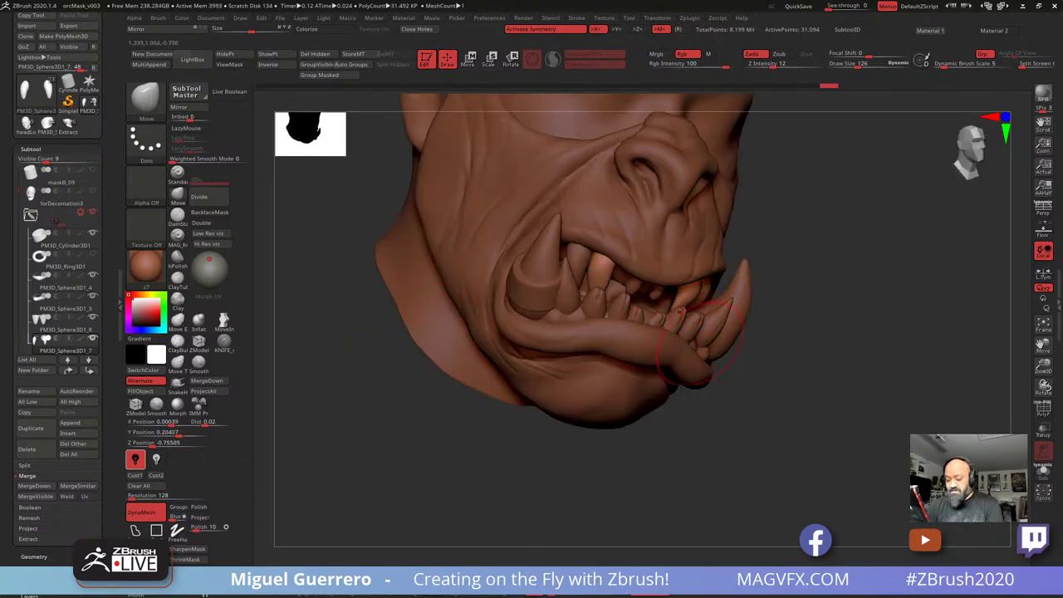
{"action": "left_click_drag", "start_coordinate": [735, 397], "coordinate": [736, 412]}
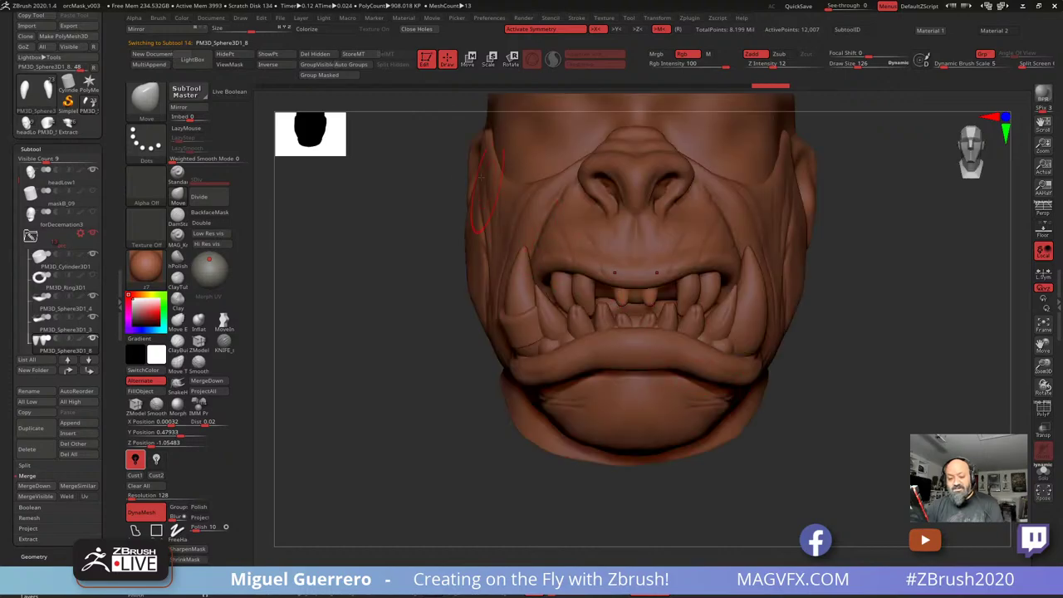
{"action": "key", "text": "w"}
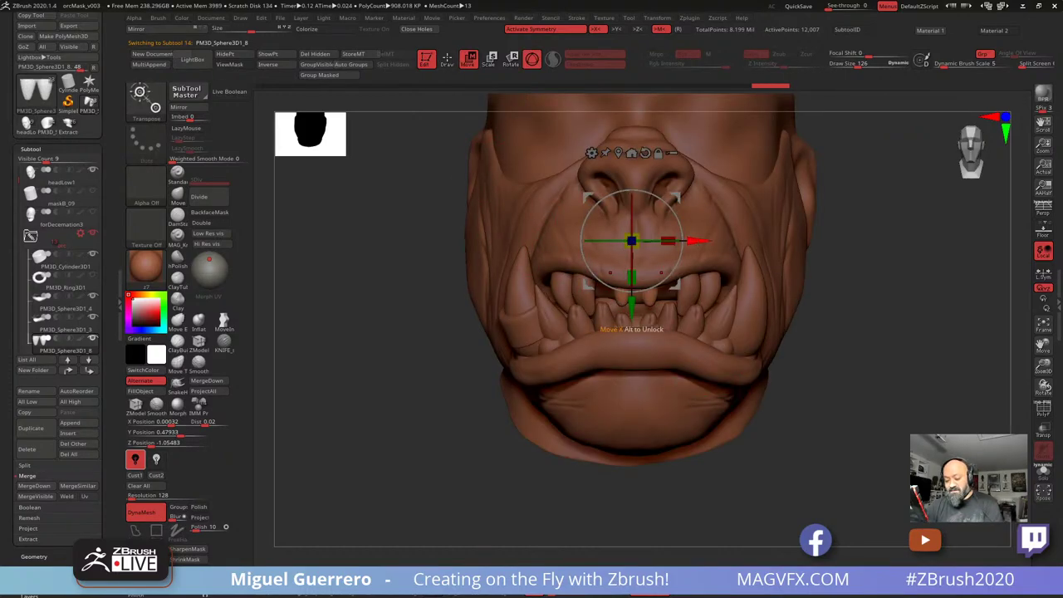
{"action": "left_click_drag", "start_coordinate": [698, 241], "coordinate": [711, 240]}
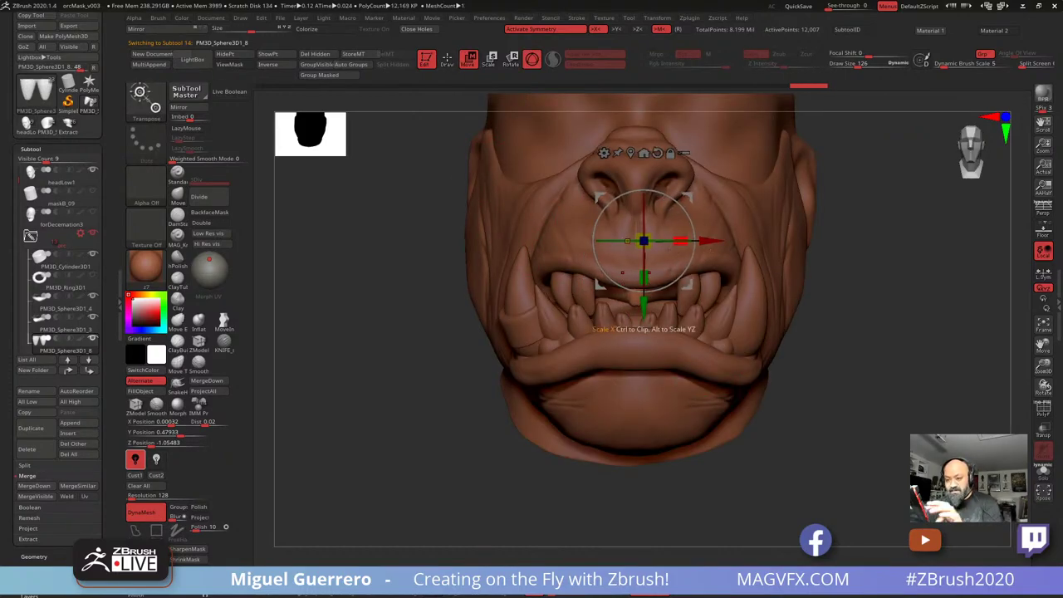
{"action": "key", "text": "ctrl+z"}
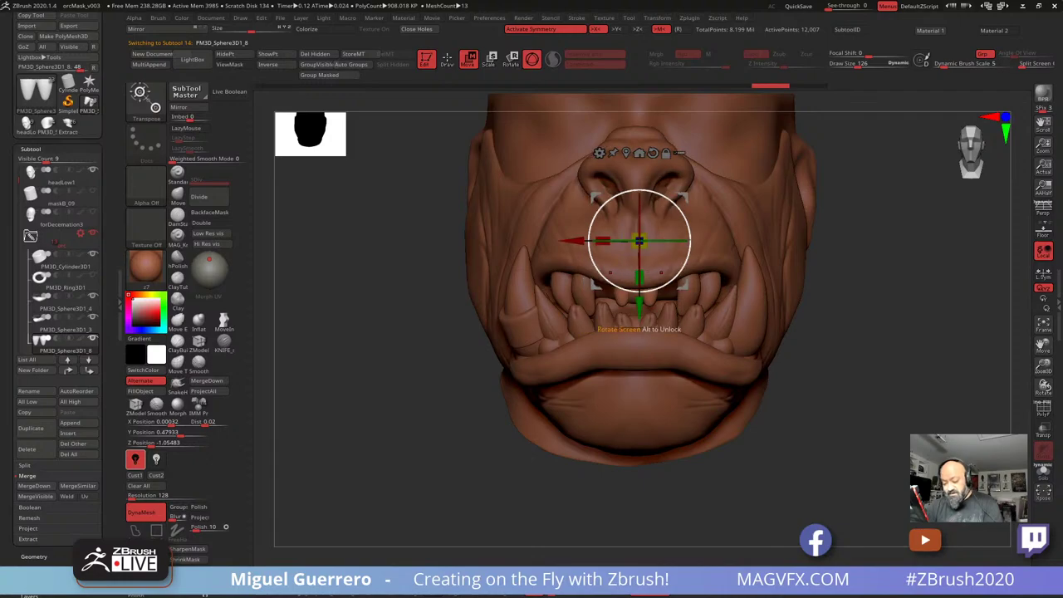
{"action": "mouse_move", "coordinate": [668, 241]}
{"action": "left_mouse_down"}
{"action": "mouse_move", "coordinate": [651, 241]}
{"action": "mouse_move", "coordinate": [675, 236]}
{"action": "left_mouse_up"}
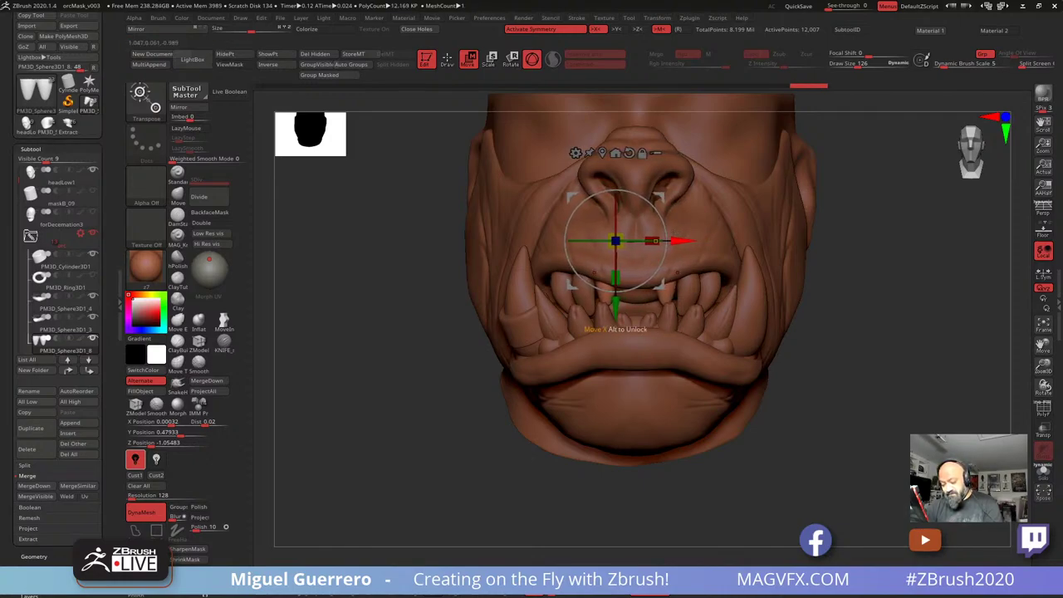
{"action": "left_click", "coordinate": [446, 60]}
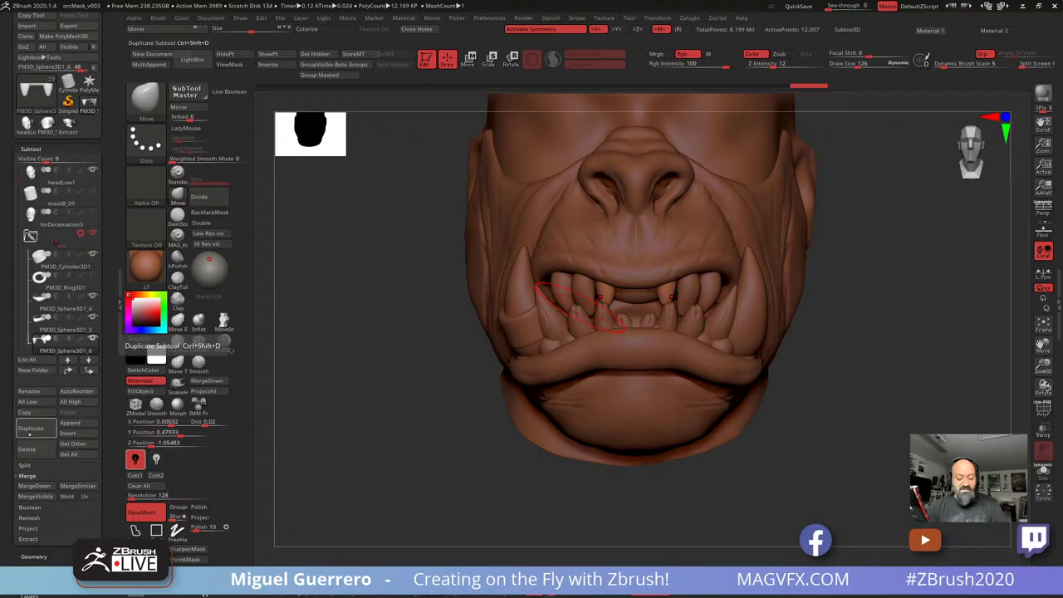
Duplicate the small upper front teeth and move the copy inward to fill the central gap
{"action": "left_click", "coordinate": [29, 430]}
{"action": "left_click", "coordinate": [469, 58]}
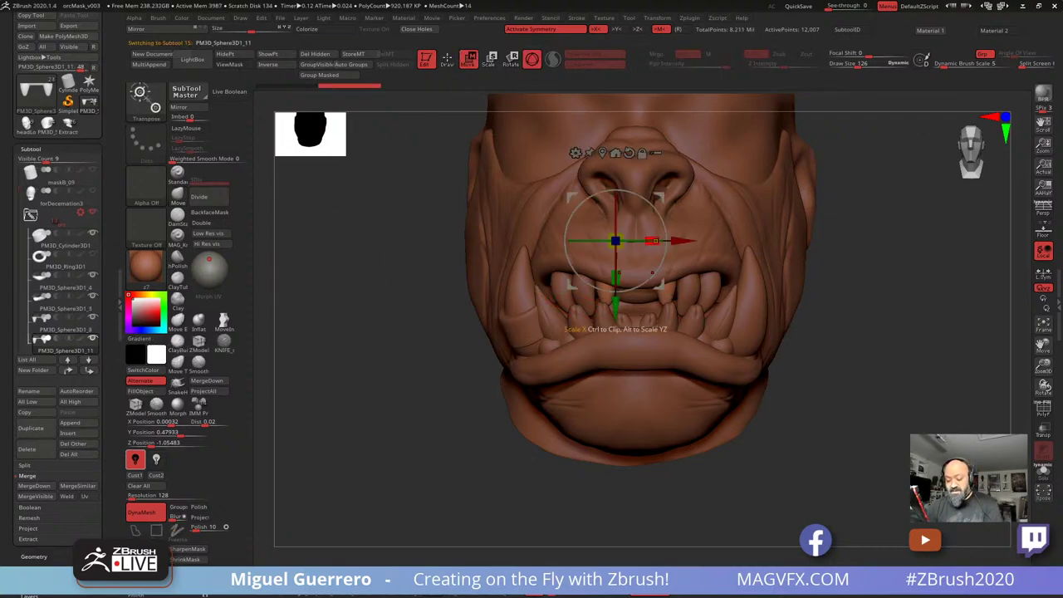
{"action": "mouse_move", "coordinate": [589, 241]}
{"action": "left_mouse_down"}
{"action": "mouse_move", "coordinate": [598, 241]}
{"action": "mouse_move", "coordinate": [579, 240]}
{"action": "left_mouse_up"}
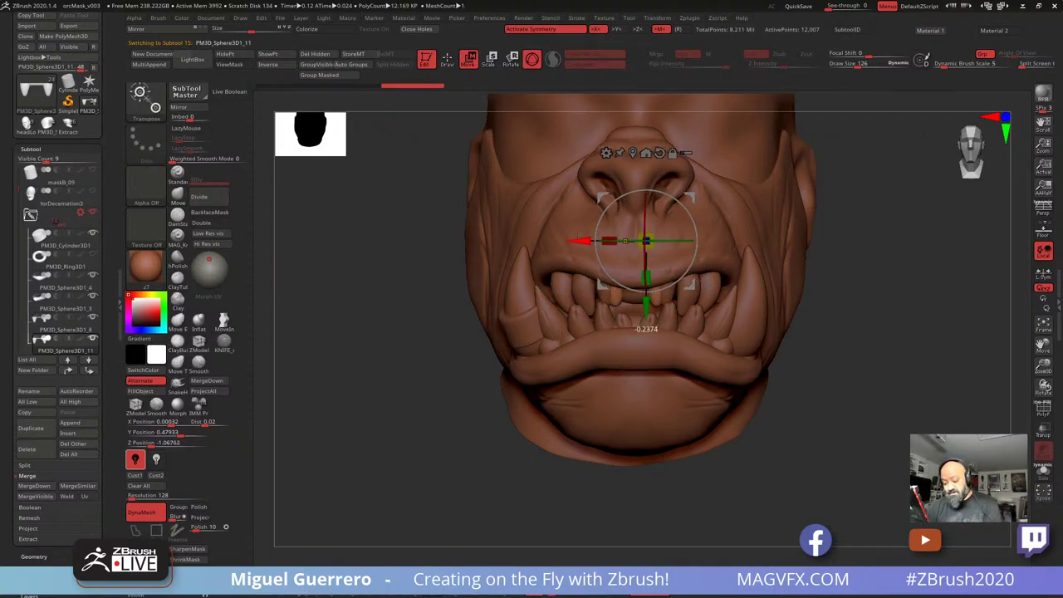
{"action": "left_click_drag", "start_coordinate": [646, 241], "coordinate": [637, 241]}
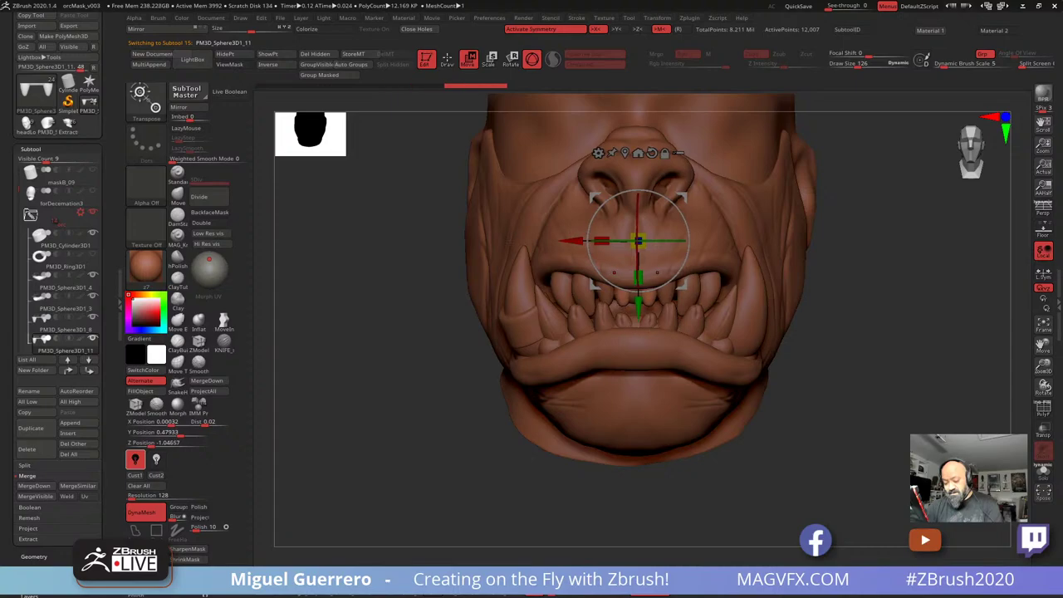
{"action": "mouse_move", "coordinate": [400, 287]}
{"action": "left_mouse_down"}
{"action": "mouse_move", "coordinate": [401, 215]}
{"action": "mouse_move", "coordinate": [430, 256]}
{"action": "mouse_move", "coordinate": [402, 277]}
{"action": "left_mouse_up"}
{"action": "left_click", "coordinate": [448, 60]}
Select the upper gum, check it in isolation, and reshape it behind the front teeth with the Move brush
{"action": "left_click", "coordinate": [637, 293], "text": "alt"}
{"action": "left_click_drag", "start_coordinate": [424, 237], "coordinate": [426, 170]}
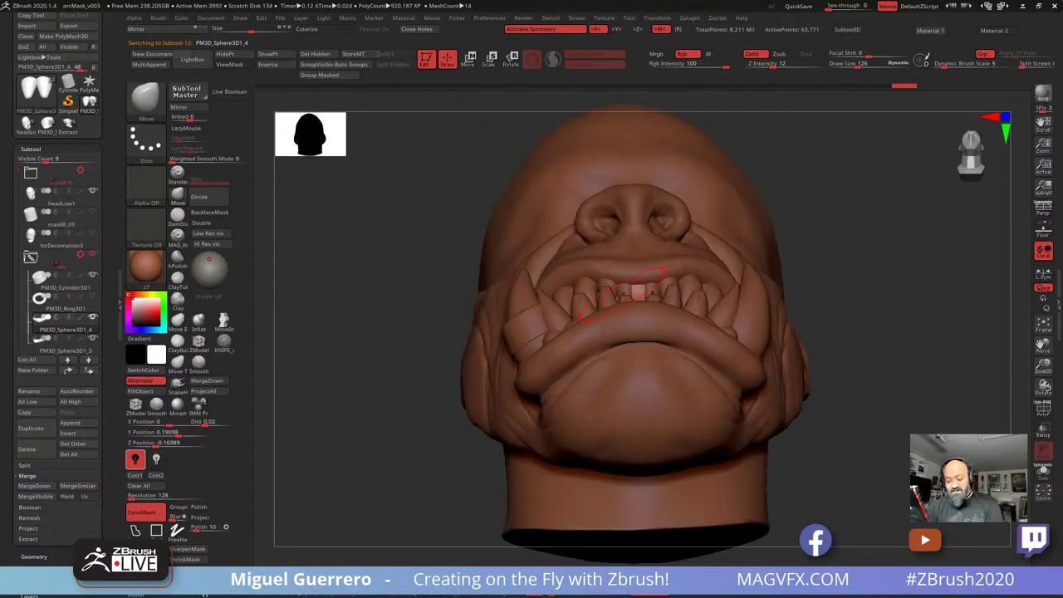
{"action": "left_click", "coordinate": [638, 296], "text": "ctrl+shift"}
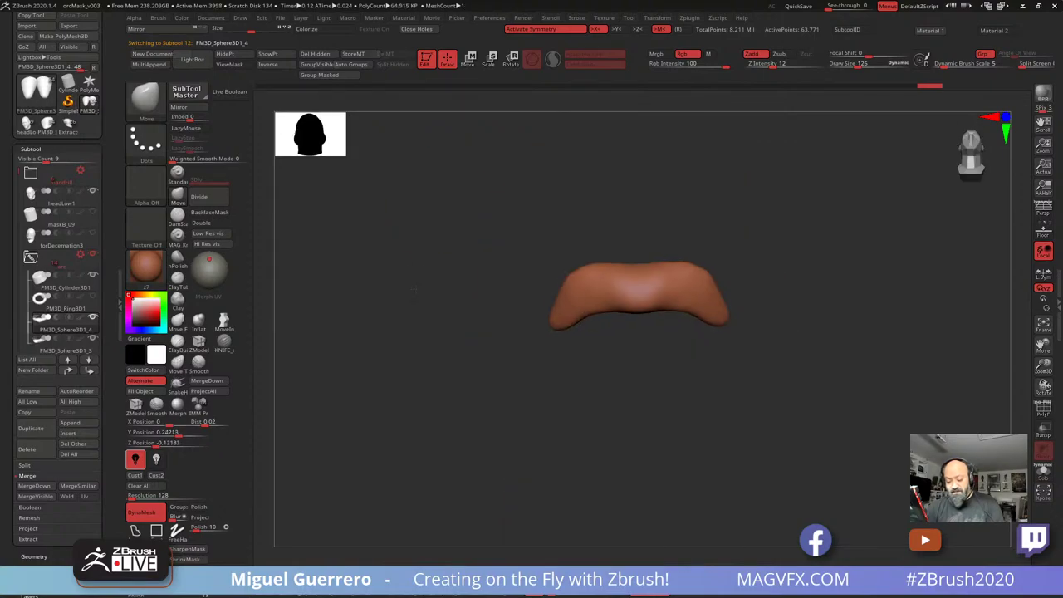
{"action": "left_click", "coordinate": [423, 244], "text": "ctrl+shift"}
{"action": "left_click_drag", "start_coordinate": [570, 295], "coordinate": [572, 287]}
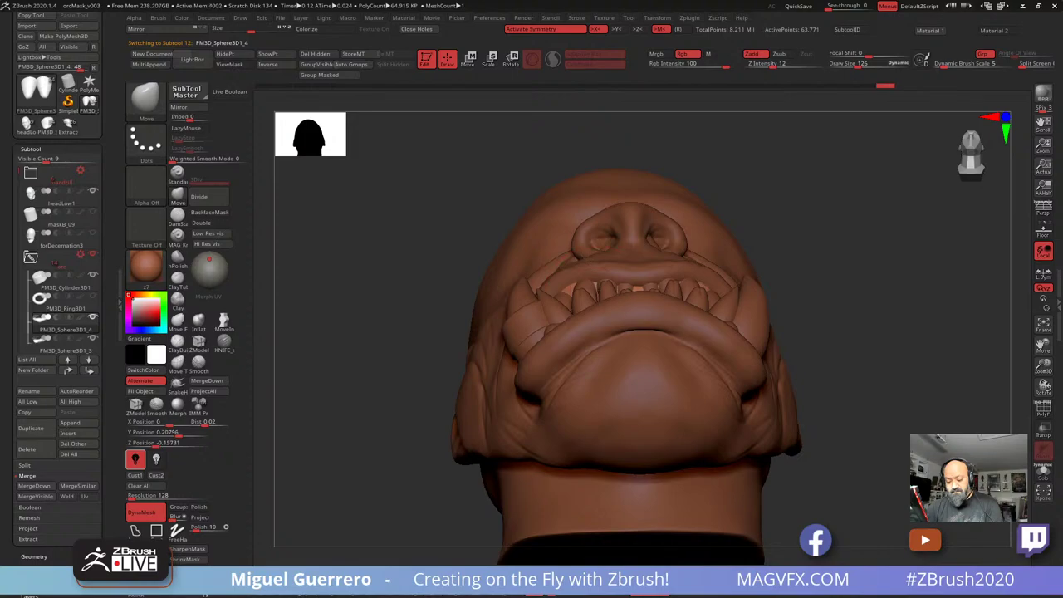
Adjust the fit of the upper gum behind the front teeth with the Move brush, checking from below and from the front
{"action": "left_click_drag", "start_coordinate": [571, 295], "coordinate": [572, 289]}
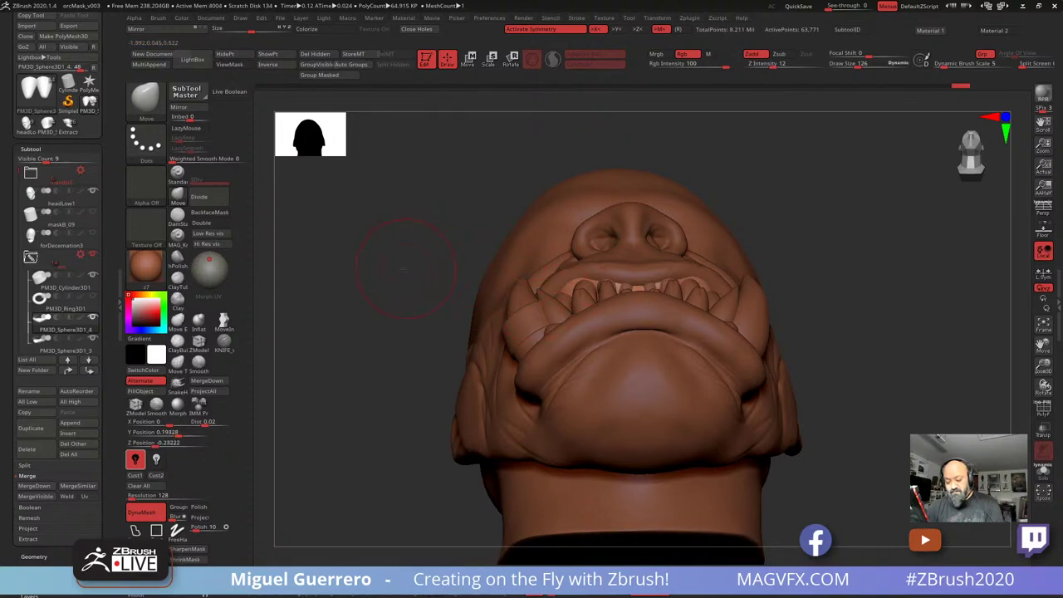
{"action": "left_click_drag", "start_coordinate": [404, 280], "coordinate": [372, 294]}
{"action": "left_click_drag", "start_coordinate": [574, 287], "coordinate": [574, 280]}
{"action": "left_click_drag", "start_coordinate": [383, 281], "coordinate": [418, 277]}
{"action": "left_click", "coordinate": [419, 276], "text": "ctrl+shift"}
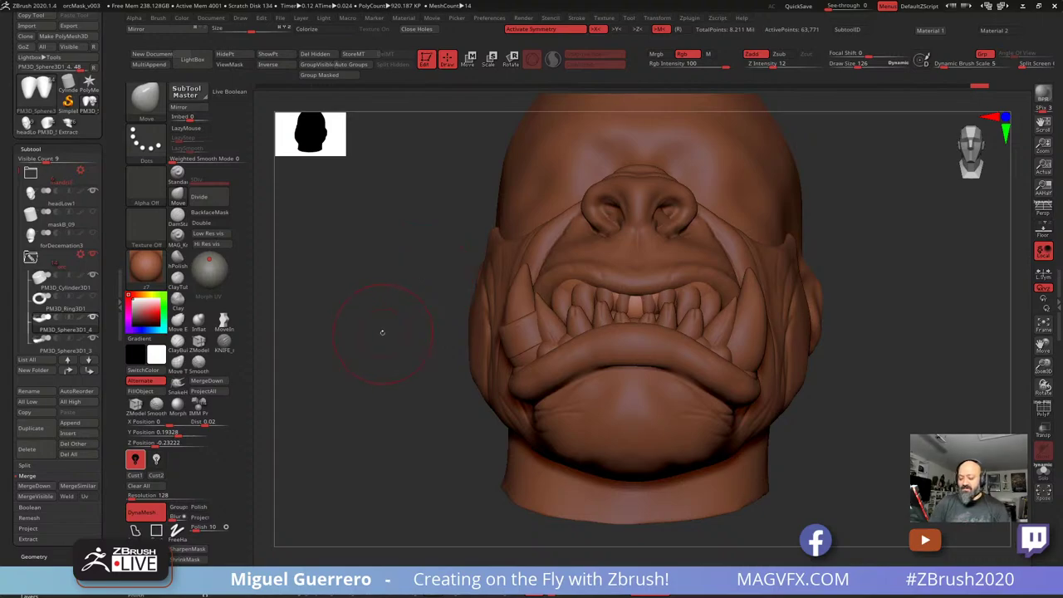
{"action": "left_click_drag", "start_coordinate": [383, 332], "coordinate": [378, 350]}
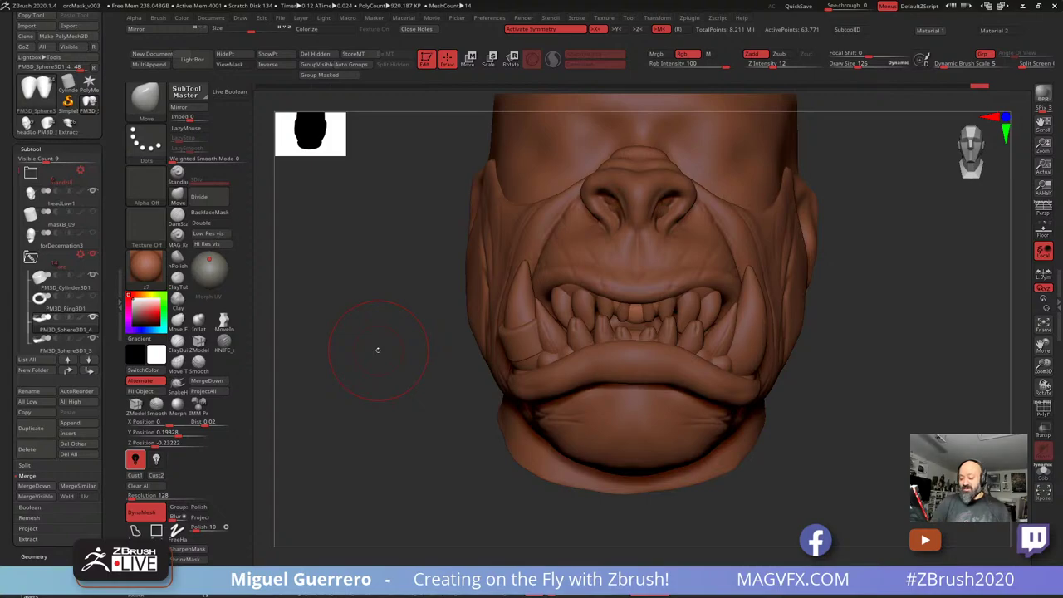
{"action": "mouse_move", "coordinate": [414, 342]}
{"action": "left_mouse_down"}
{"action": "mouse_move", "coordinate": [406, 330]}
{"action": "mouse_move", "coordinate": [439, 302]}
{"action": "mouse_move", "coordinate": [408, 213]}
{"action": "left_mouse_up"}
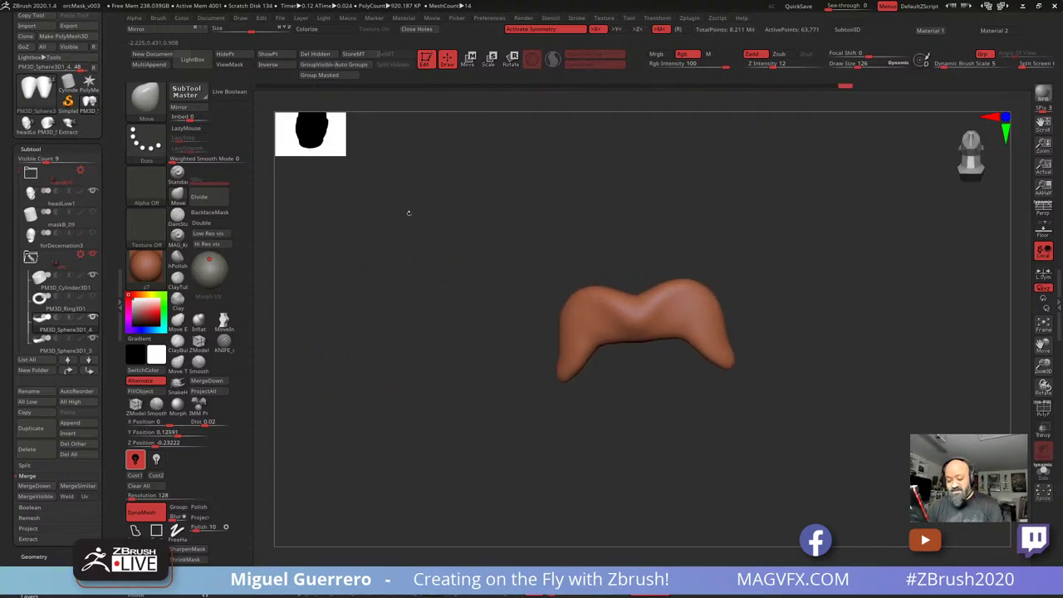
{"action": "left_click_drag", "start_coordinate": [665, 289], "coordinate": [656, 297]}
Select the mask and nudge the underside of the upper lip upward with the Move brush
{"action": "left_click", "coordinate": [651, 287], "text": "alt"}
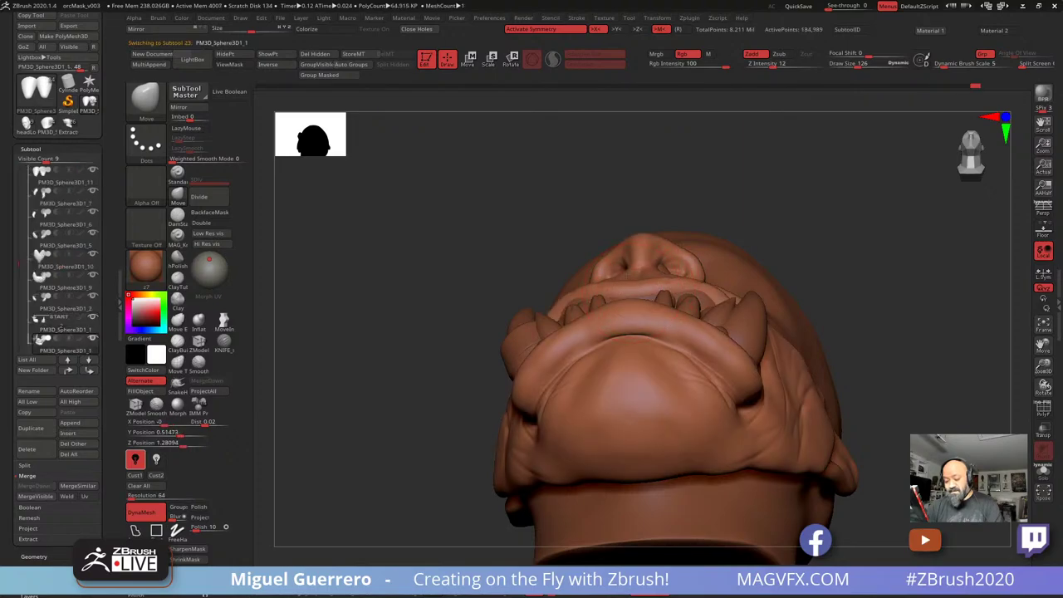
{"action": "left_click_drag", "start_coordinate": [656, 304], "coordinate": [656, 298]}
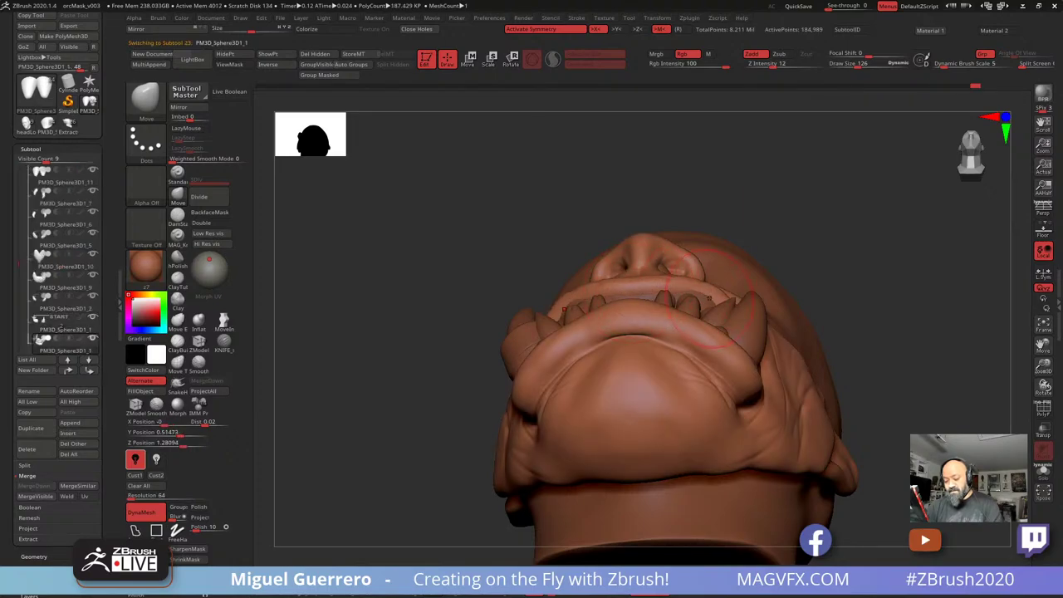
{"action": "mouse_move", "coordinate": [403, 234]}
{"action": "left_mouse_down"}
{"action": "mouse_move", "coordinate": [377, 321]}
{"action": "mouse_move", "coordinate": [384, 349]}
{"action": "mouse_move", "coordinate": [408, 320]}
{"action": "left_mouse_up"}
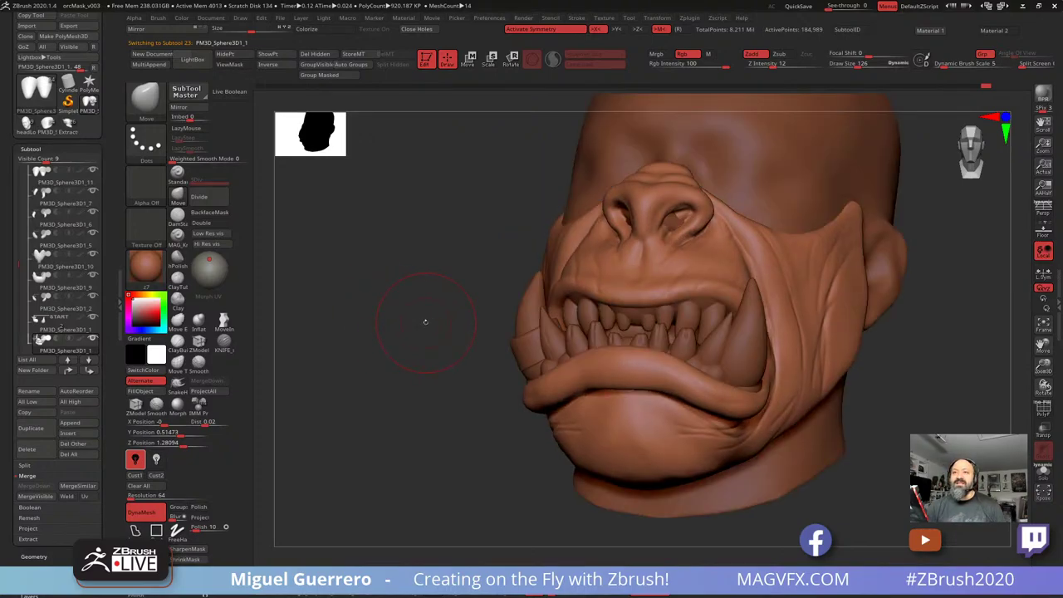
{"action": "left_click_drag", "start_coordinate": [426, 322], "coordinate": [719, 307]}
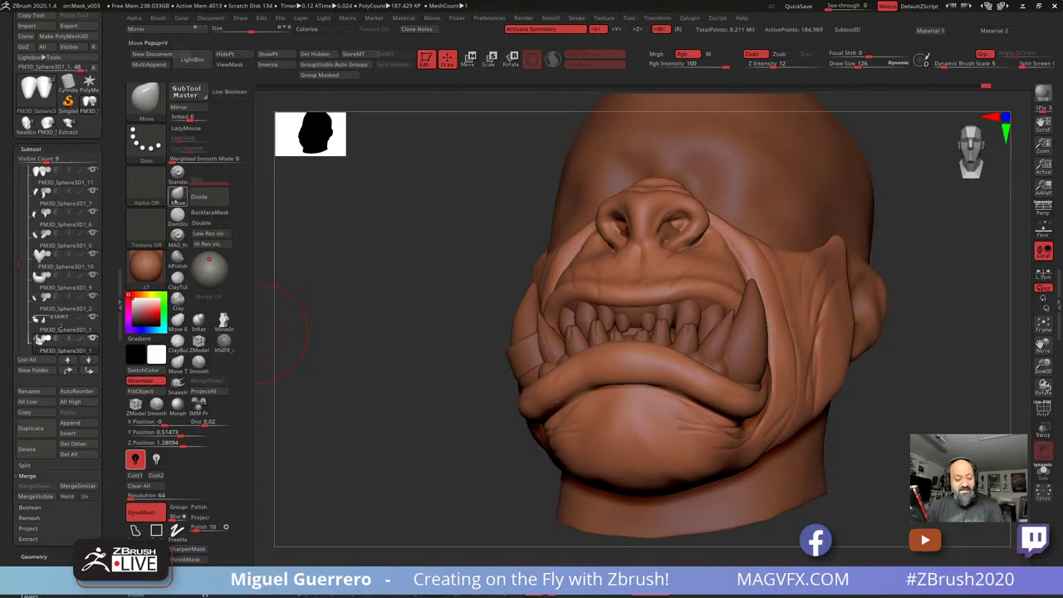
Refine the inner edge of the upper lip above the side teeth with the DamStandard brush, reducing its size to 62
{"action": "left_click", "coordinate": [177, 218]}
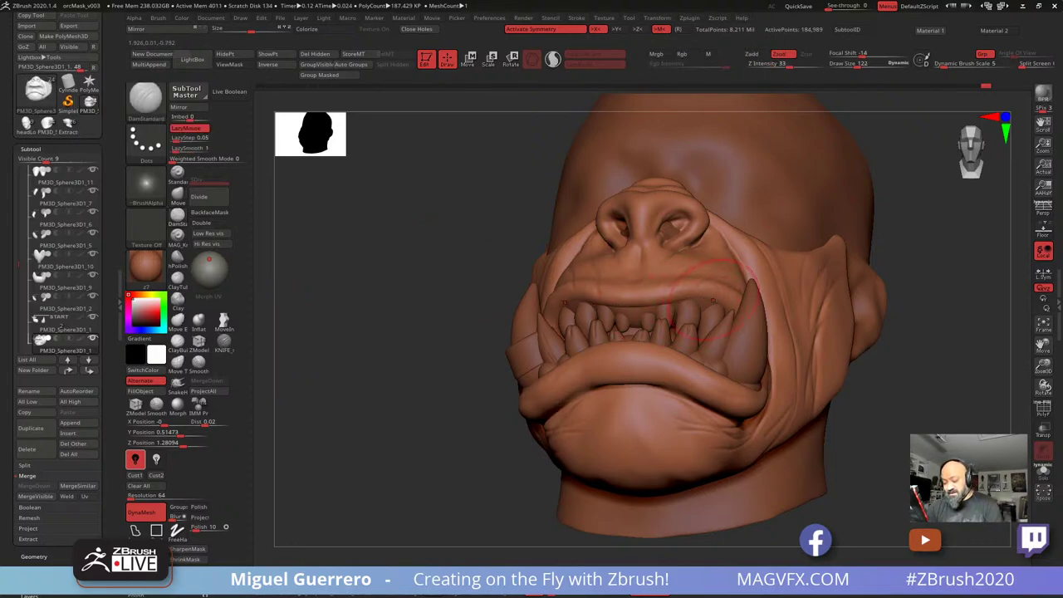
{"action": "key", "text": "bracketleft"}
{"action": "key", "text": "bracketleft"}
{"action": "key", "text": "bracketleft"}
{"action": "key", "text": "bracketleft"}
{"action": "mouse_move", "coordinate": [410, 301]}
{"action": "left_mouse_down"}
{"action": "mouse_move", "coordinate": [429, 308]}
{"action": "mouse_move", "coordinate": [379, 337]}
{"action": "mouse_move", "coordinate": [417, 324]}
{"action": "mouse_move", "coordinate": [458, 332]}
{"action": "mouse_move", "coordinate": [398, 297]}
{"action": "mouse_move", "coordinate": [407, 311]}
{"action": "left_mouse_up"}
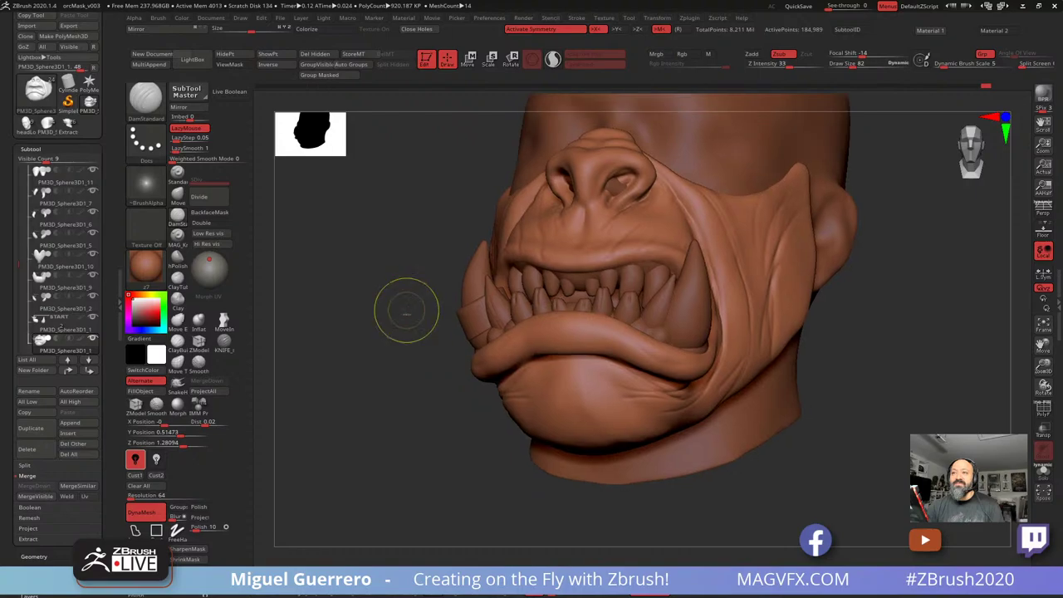
{"action": "right_click_drag", "start_coordinate": [406, 314], "coordinate": [404, 337], "text": "ctrl"}
{"action": "left_click_drag", "start_coordinate": [404, 332], "coordinate": [352, 330]}
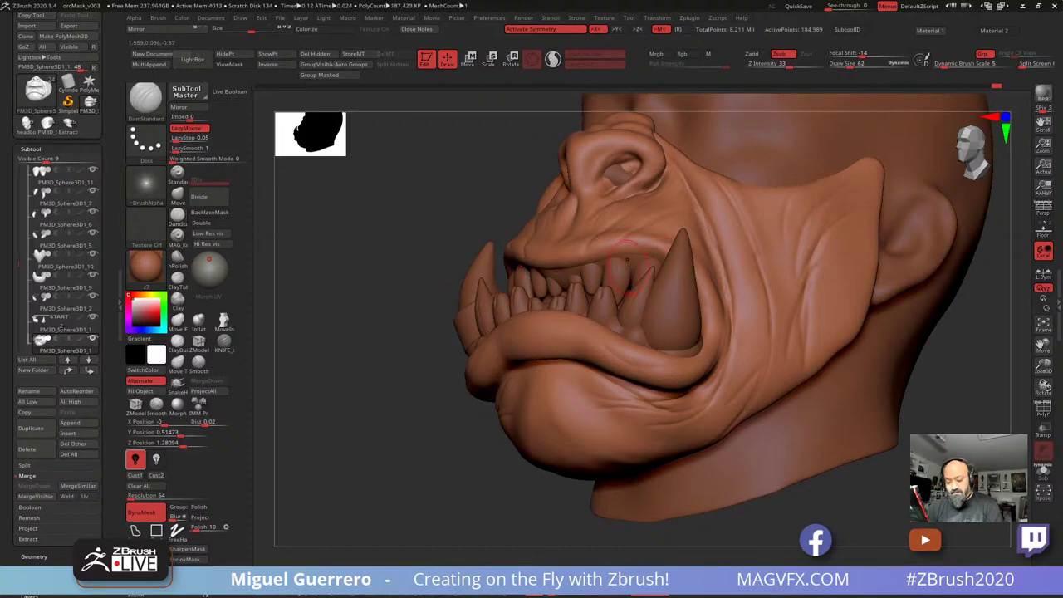
{"action": "left_click_drag", "start_coordinate": [413, 267], "coordinate": [440, 264]}
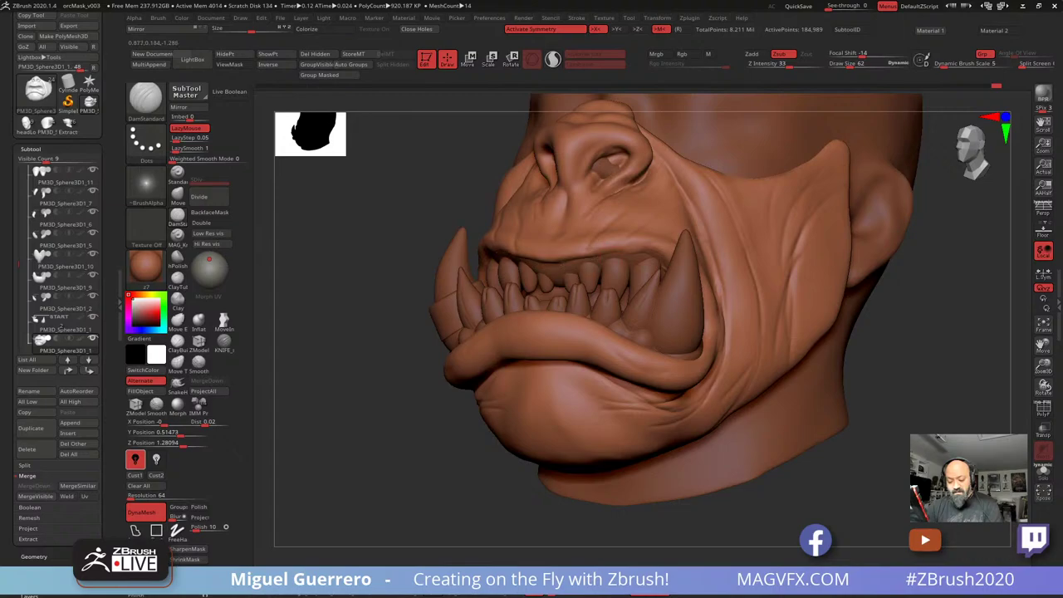
{"action": "mouse_move", "coordinate": [346, 314]}
{"action": "left_mouse_down"}
{"action": "mouse_move", "coordinate": [359, 318]}
{"action": "mouse_move", "coordinate": [356, 338]}
{"action": "mouse_move", "coordinate": [374, 340]}
{"action": "mouse_move", "coordinate": [357, 325]}
{"action": "left_mouse_up"}
Select the upper gum and push its front upward behind the teeth with the Move brush at size 114
{"action": "left_click", "coordinate": [551, 267], "text": "alt"}
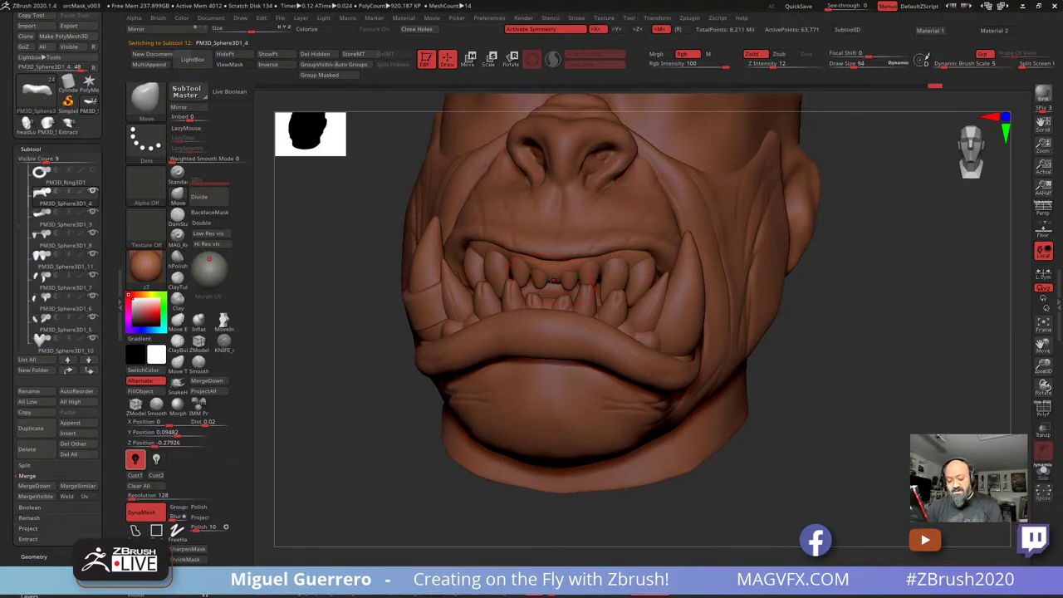
{"action": "left_click_drag", "start_coordinate": [553, 281], "coordinate": [555, 265]}
{"action": "key", "text": "bracketright"}
{"action": "key", "text": "bracketright"}
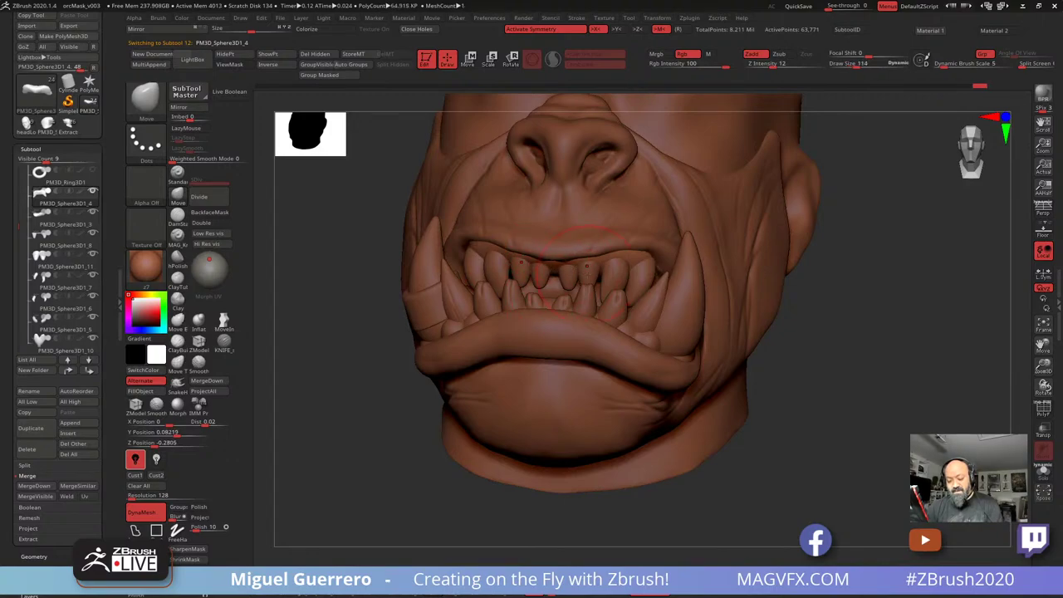
{"action": "left_click_drag", "start_coordinate": [350, 310], "coordinate": [469, 266]}
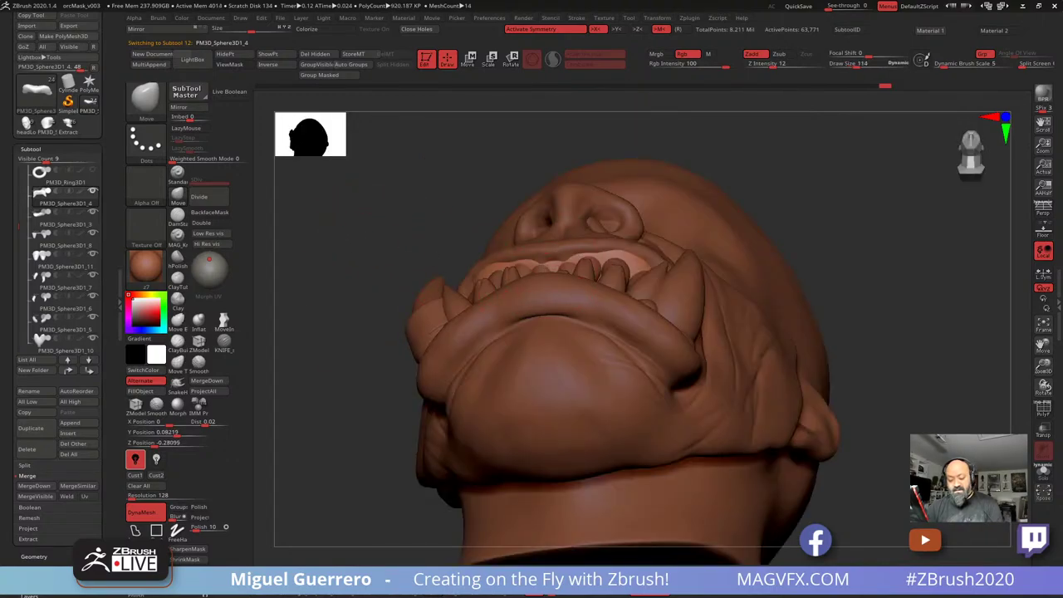
{"action": "left_click_drag", "start_coordinate": [561, 270], "coordinate": [562, 263]}
Select the mask and cut along the inner edge of the upper lip with the MAG_Knife brush at size 70
{"action": "left_click", "coordinate": [540, 251], "text": "alt"}
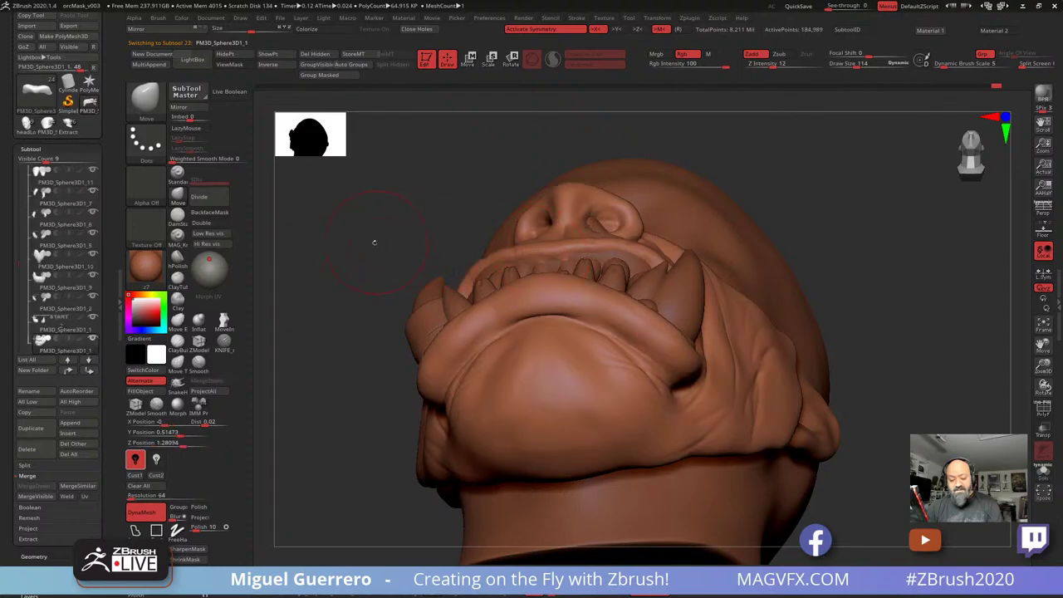
{"action": "left_click", "coordinate": [373, 240]}
{"action": "left_click", "coordinate": [178, 197]}
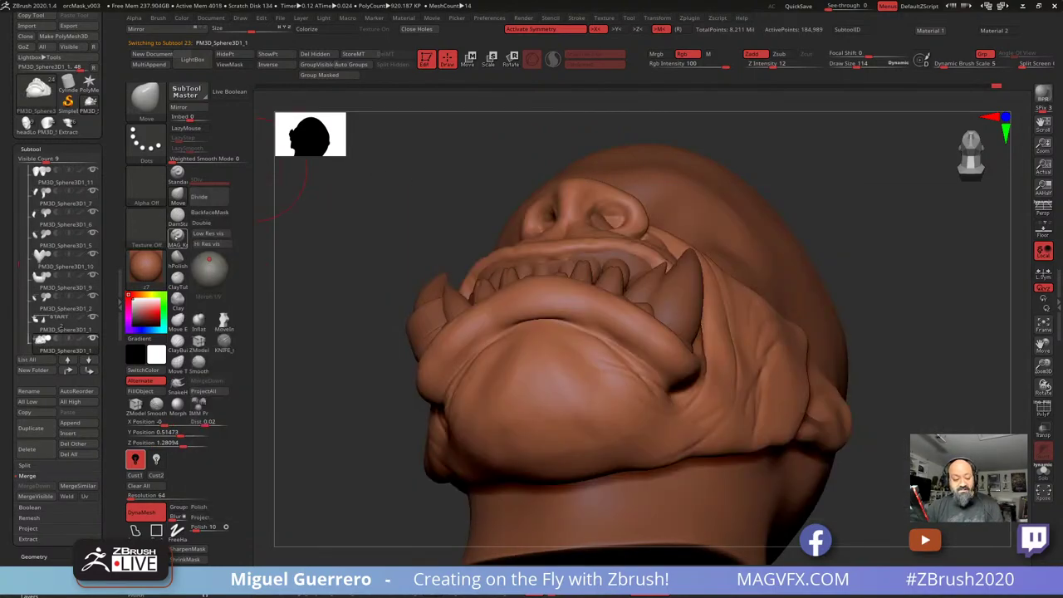
{"action": "left_click", "coordinate": [177, 237]}
{"action": "key", "text": "bracketleft"}
{"action": "key", "text": "bracketleft"}
{"action": "key", "text": "bracketleft"}
{"action": "key", "text": "bracketleft"}
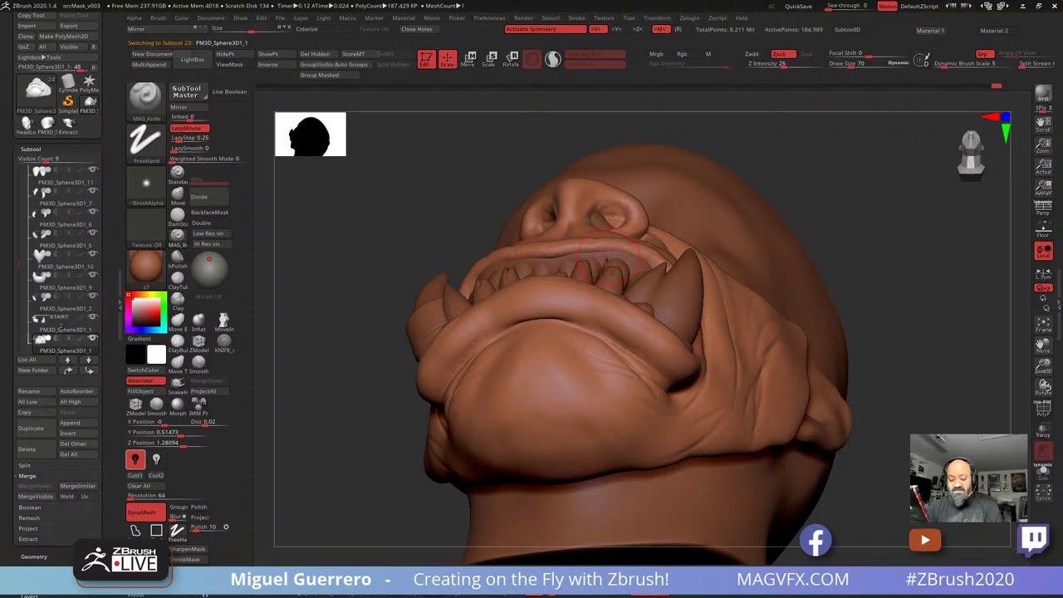
{"action": "right_click_drag", "start_coordinate": [611, 253], "coordinate": [633, 267]}
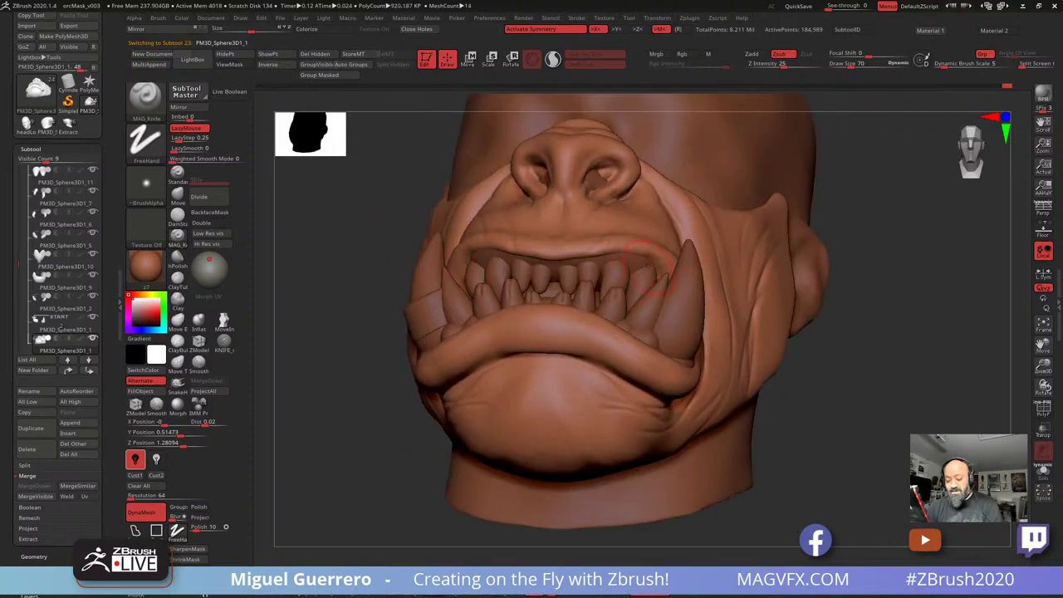
{"action": "left_click_drag", "start_coordinate": [328, 342], "coordinate": [411, 404], "text": "alt"}
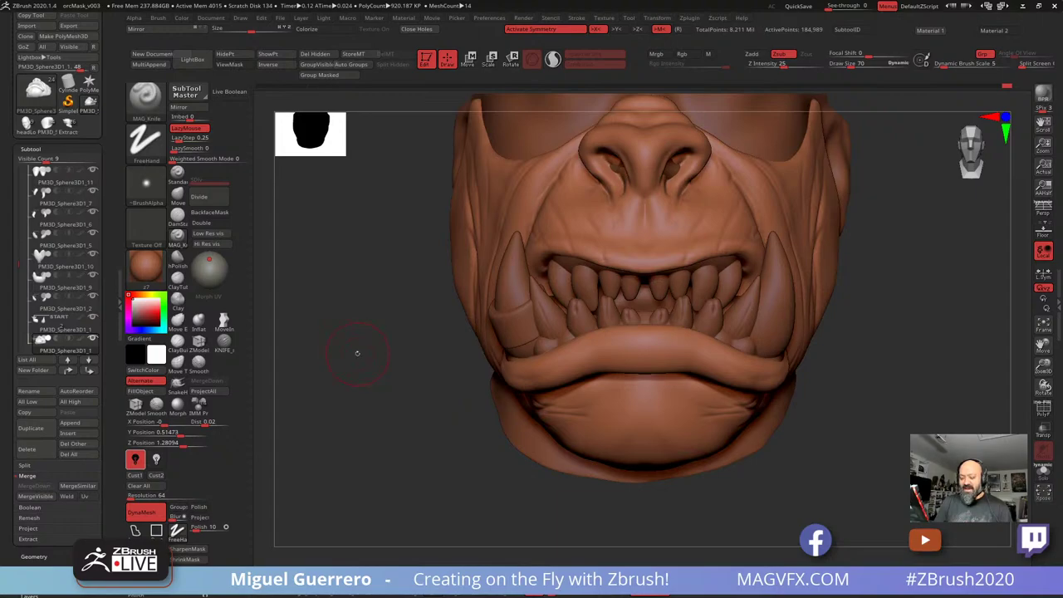
Carve wrinkles into the chin below the lower lip with the DamStandard brush at size 70
{"action": "mouse_move", "coordinate": [358, 353]}
{"action": "left_mouse_down"}
{"action": "mouse_move", "coordinate": [415, 382]}
{"action": "mouse_move", "coordinate": [440, 416]}
{"action": "mouse_move", "coordinate": [385, 471]}
{"action": "mouse_move", "coordinate": [401, 455]}
{"action": "mouse_move", "coordinate": [394, 461]}
{"action": "left_mouse_up"}
{"action": "left_click_drag", "start_coordinate": [385, 387], "coordinate": [377, 415], "text": "alt"}
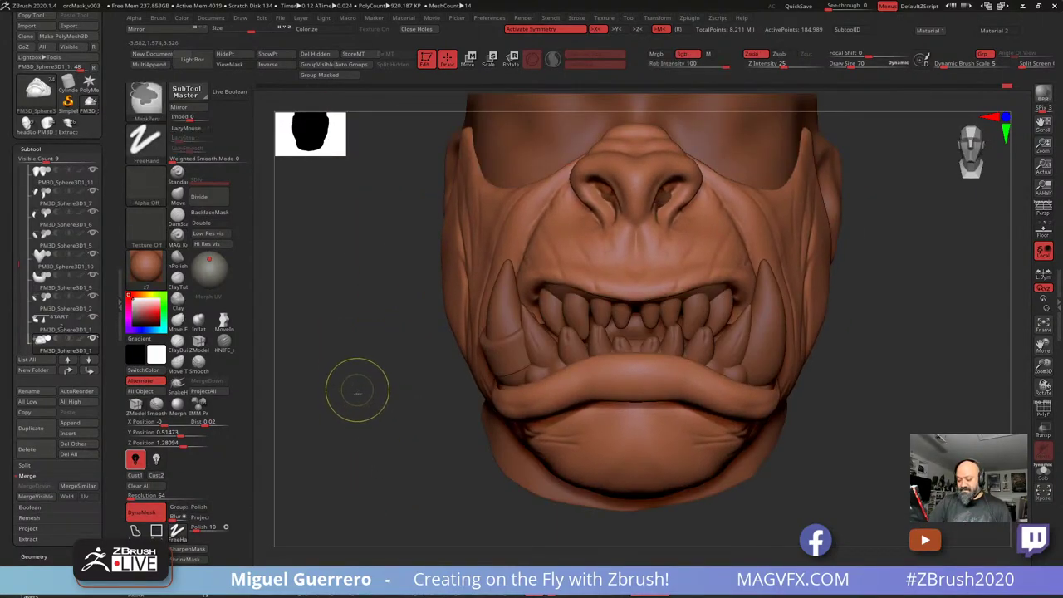
{"action": "mouse_move", "coordinate": [398, 380]}
{"action": "left_mouse_down"}
{"action": "mouse_move", "coordinate": [349, 357]}
{"action": "mouse_move", "coordinate": [286, 265]}
{"action": "left_mouse_up"}
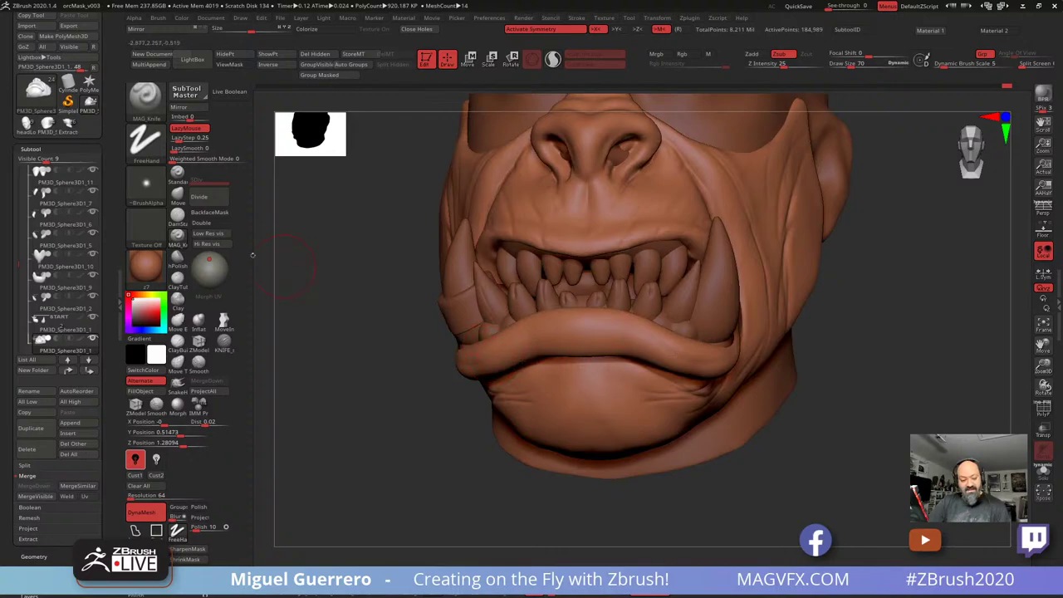
{"action": "key", "text": "b"}
{"action": "key", "text": "d"}
{"action": "key", "text": "s"}
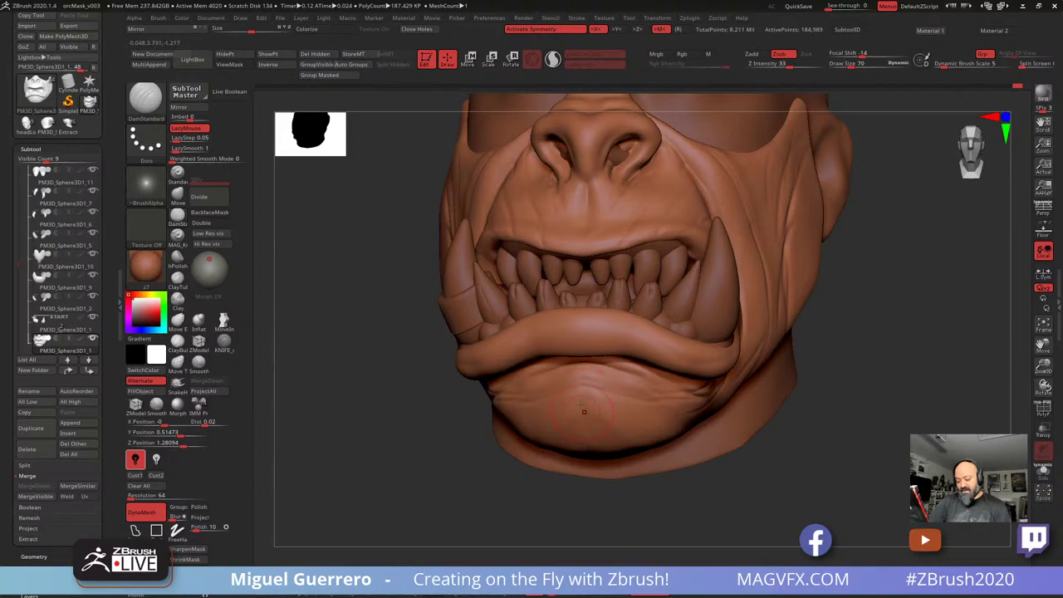
{"action": "left_click_drag", "start_coordinate": [446, 430], "coordinate": [353, 407]}
{"action": "left_click_drag", "start_coordinate": [591, 448], "coordinate": [672, 475]}
{"action": "mouse_move", "coordinate": [415, 390]}
{"action": "left_mouse_down"}
{"action": "mouse_move", "coordinate": [384, 417]}
{"action": "mouse_move", "coordinate": [398, 428]}
{"action": "left_mouse_up"}
{"action": "left_click_drag", "start_coordinate": [466, 366], "coordinate": [432, 357]}
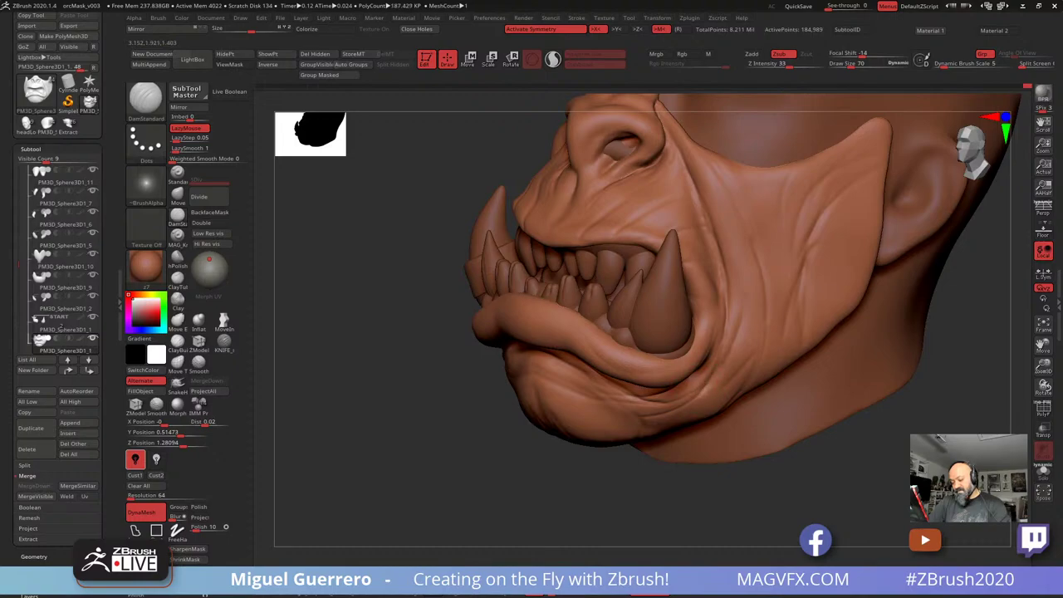
Reduce the DamStandard brush size to 22 and carve a fine crease around the nostril
{"action": "left_click_drag", "start_coordinate": [342, 253], "coordinate": [359, 285]}
{"action": "key", "text": "["}
{"action": "key", "text": "["}
{"action": "key", "text": "["}
{"action": "key", "text": "["}
{"action": "key", "text": "["}
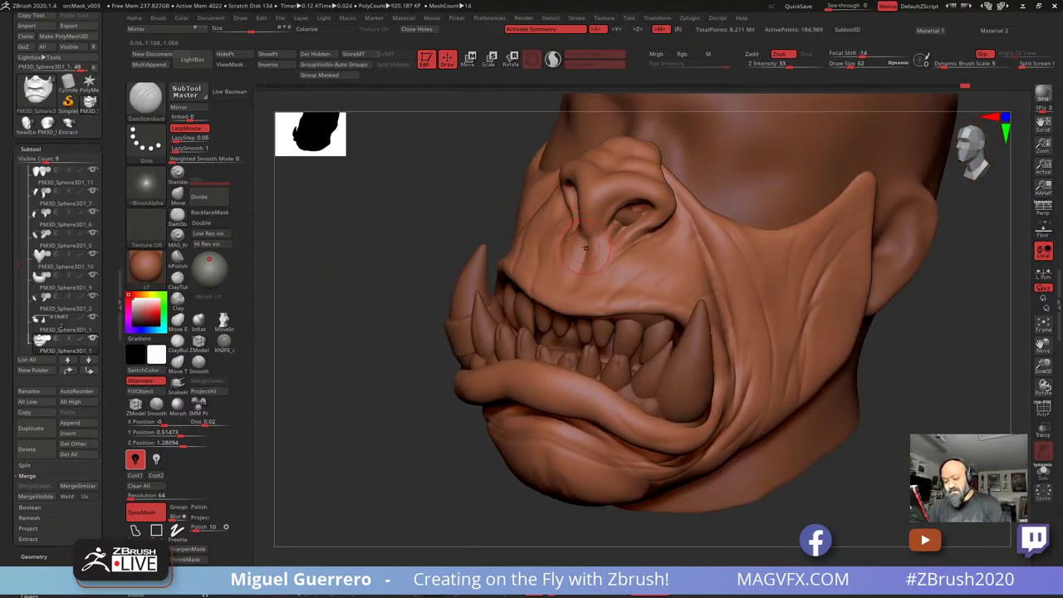
{"action": "left_click_drag", "start_coordinate": [624, 236], "coordinate": [659, 225]}
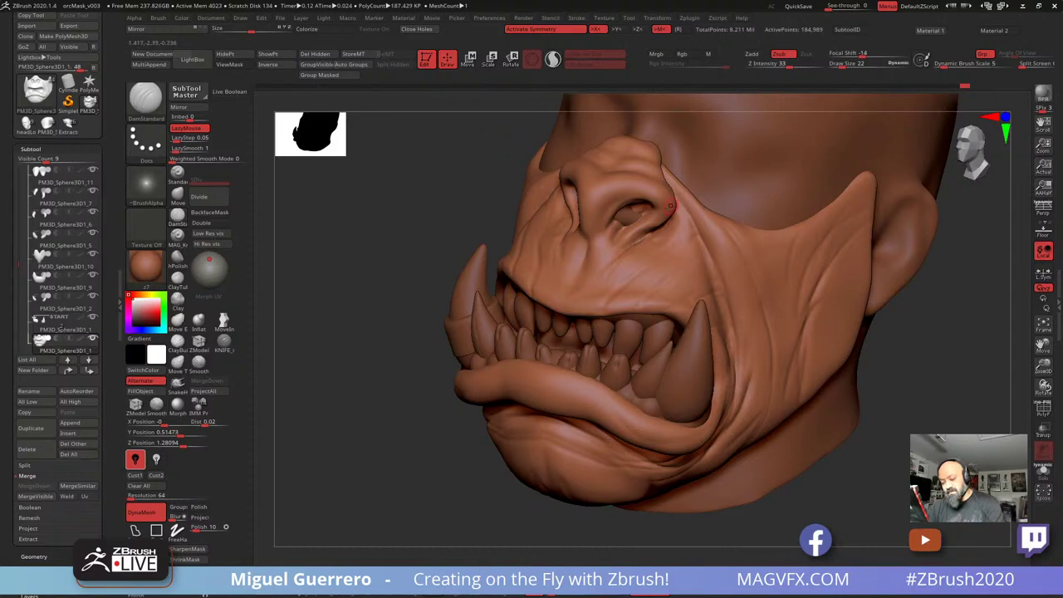
Save the orc mask tool to disk
{"action": "mouse_move", "coordinate": [357, 265]}
{"action": "left_mouse_down"}
{"action": "mouse_move", "coordinate": [356, 282]}
{"action": "mouse_move", "coordinate": [321, 225]}
{"action": "left_mouse_up"}
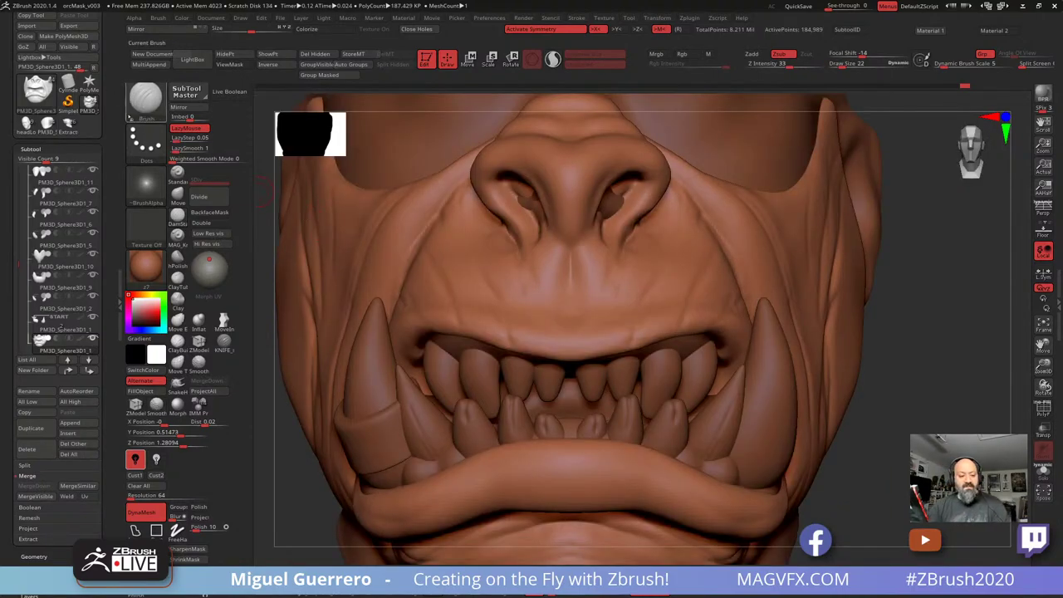
{"action": "left_click_drag", "start_coordinate": [106, 104], "coordinate": [106, 145]}
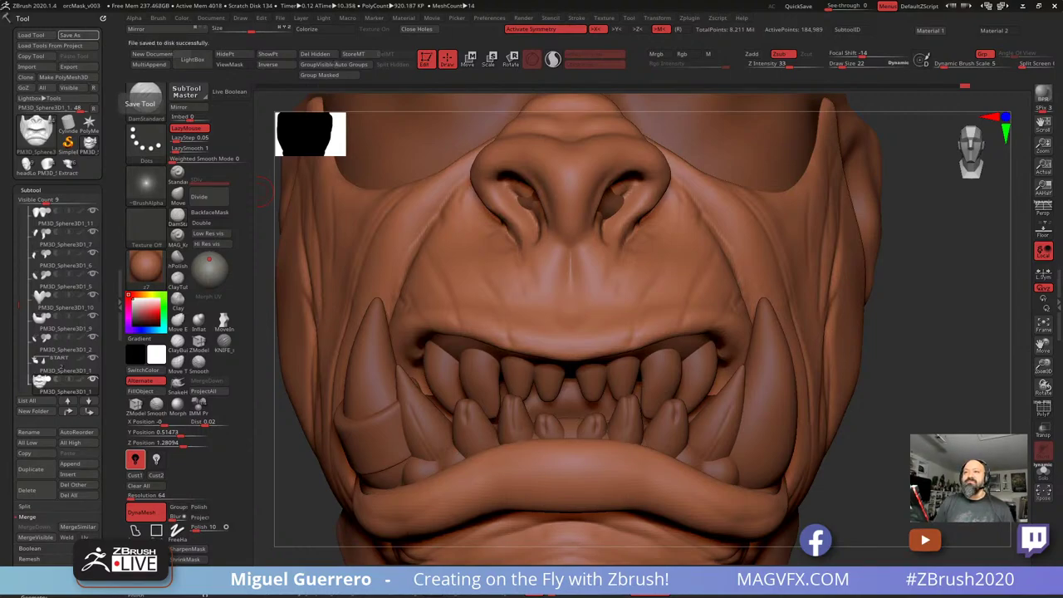
{"action": "left_click_drag", "start_coordinate": [831, 2], "coordinate": [639, 154]}
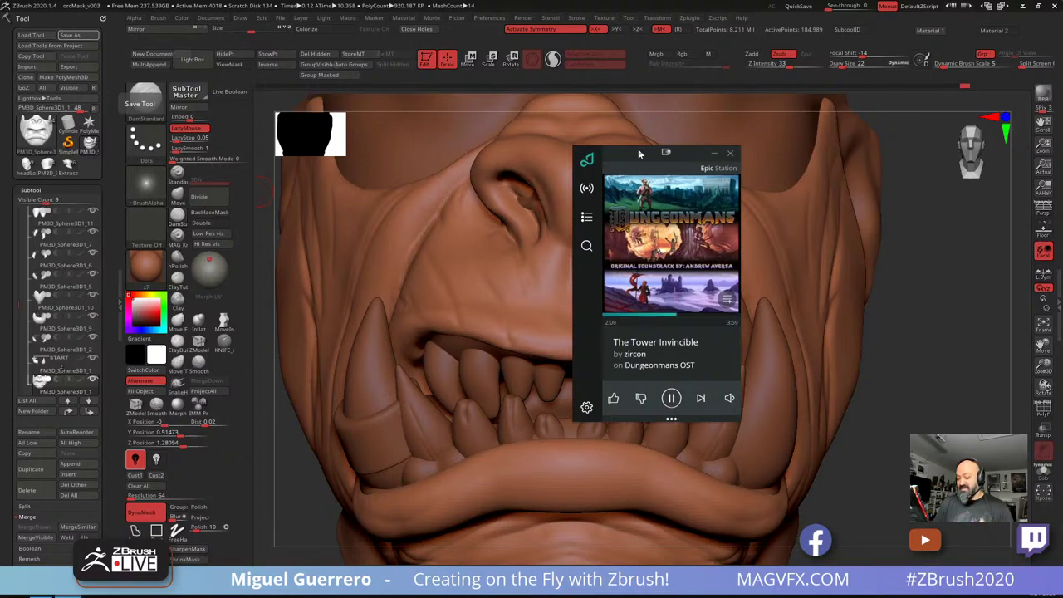
{"action": "left_click_drag", "start_coordinate": [641, 154], "coordinate": [1062, 0]}
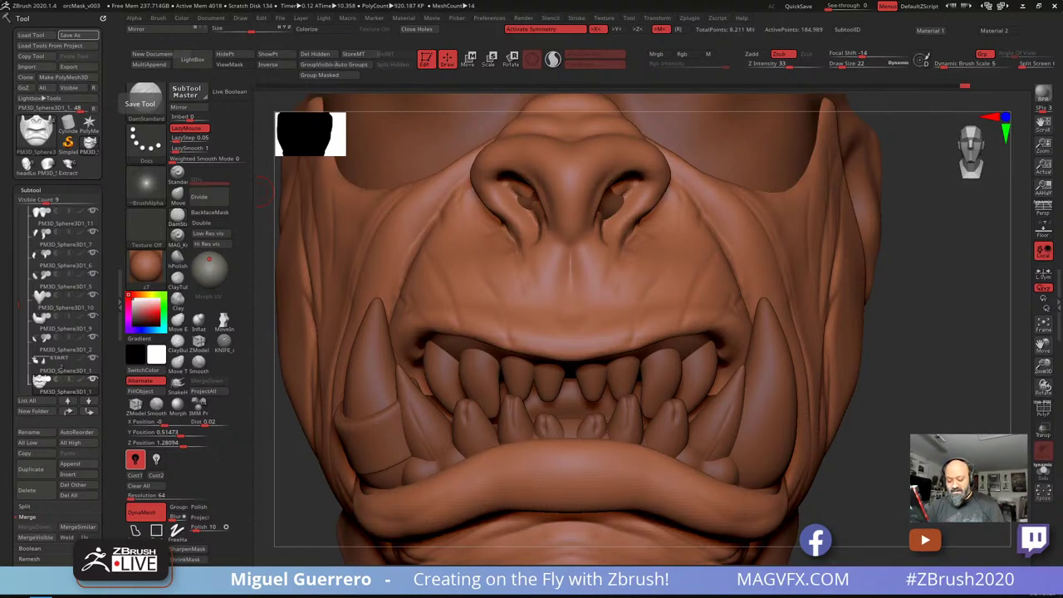
Set the Move brush size to 236 and pull the mouth corners and cheek folds outward around the tusks symmetrically
{"action": "right_click_drag", "start_coordinate": [847, 465], "coordinate": [914, 353], "text": "alt"}
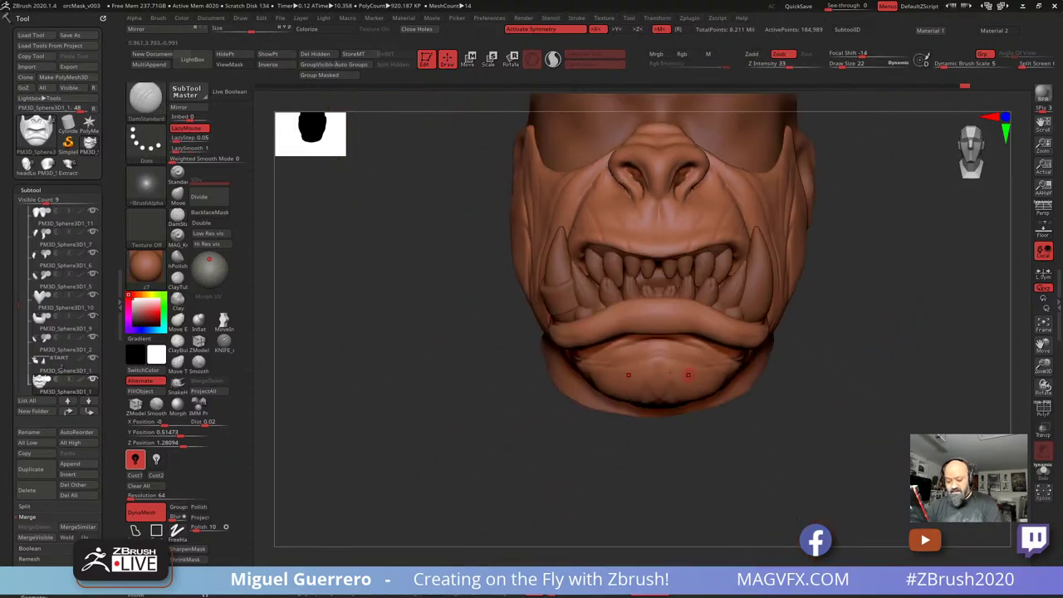
{"action": "right_click_drag", "start_coordinate": [688, 375], "coordinate": [726, 373]}
{"action": "left_click", "coordinate": [177, 196]}
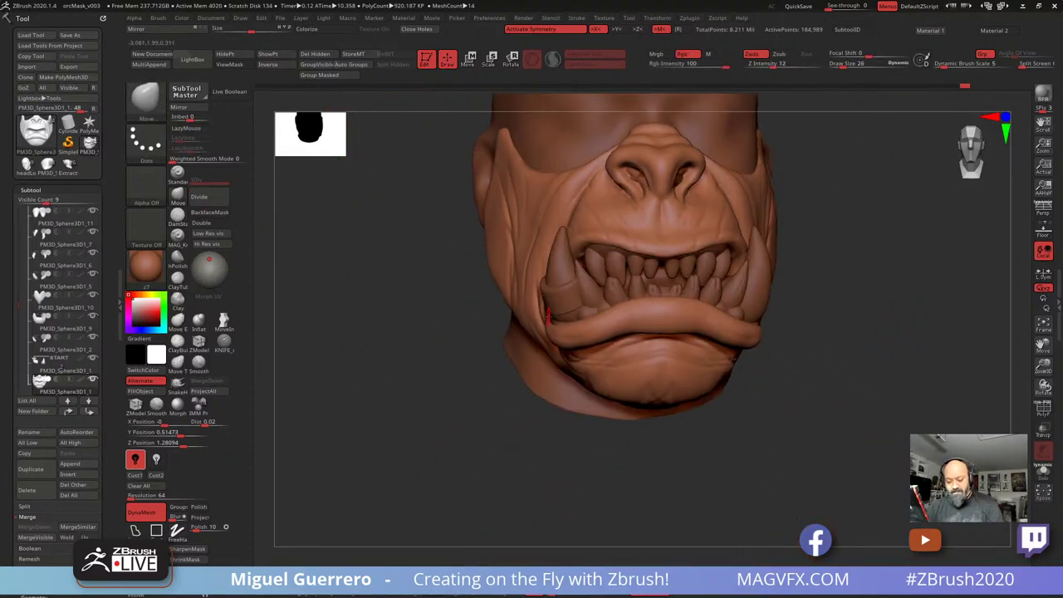
{"action": "key", "text": "space"}
{"action": "mouse_move", "coordinate": [540, 322]}
{"action": "left_mouse_down"}
{"action": "mouse_move", "coordinate": [573, 323]}
{"action": "mouse_move", "coordinate": [542, 309]}
{"action": "mouse_move", "coordinate": [540, 324]}
{"action": "left_mouse_up"}
{"action": "key", "text": "space"}
{"action": "right_click_drag", "start_coordinate": [540, 341], "coordinate": [540, 312]}
{"action": "left_click_drag", "start_coordinate": [520, 310], "coordinate": [440, 291]}
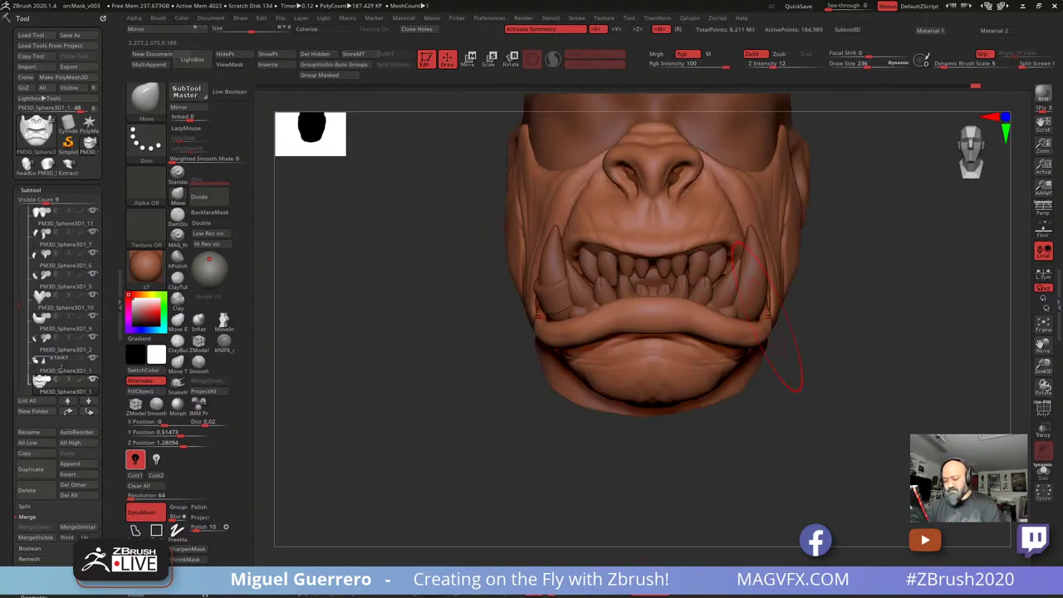
{"action": "left_click_drag", "start_coordinate": [768, 316], "coordinate": [773, 315]}
{"action": "left_click_drag", "start_coordinate": [860, 374], "coordinate": [796, 388]}
{"action": "left_click_drag", "start_coordinate": [781, 327], "coordinate": [791, 331]}
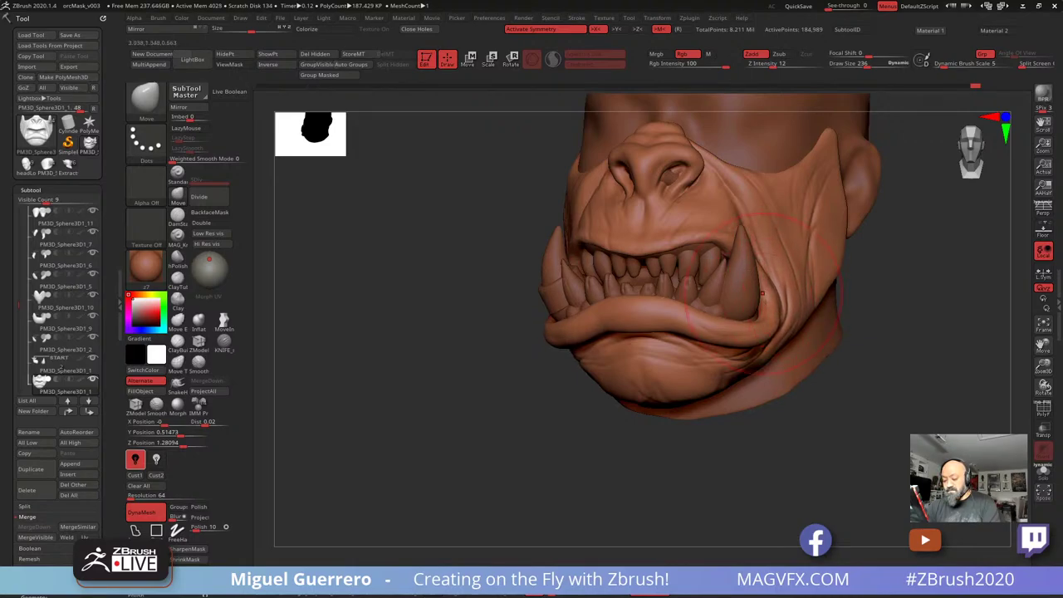
{"action": "left_click_drag", "start_coordinate": [762, 294], "coordinate": [771, 294]}
{"action": "mouse_move", "coordinate": [359, 365]}
{"action": "left_mouse_down"}
{"action": "mouse_move", "coordinate": [483, 362]}
{"action": "mouse_move", "coordinate": [415, 358]}
{"action": "left_mouse_up"}
{"action": "right_click_drag", "start_coordinate": [451, 310], "coordinate": [425, 321], "text": "ctrl"}
{"action": "left_click_drag", "start_coordinate": [424, 322], "coordinate": [482, 352]}
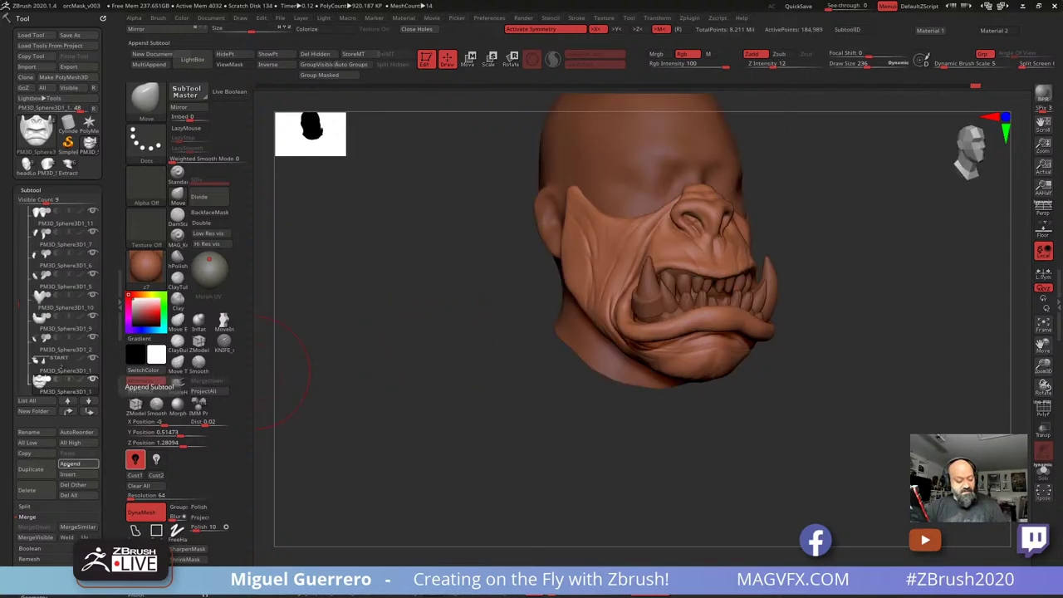
Append a sphere to the mask as a new subtool and make it the active one
{"action": "left_click", "coordinate": [70, 463]}
{"action": "left_click", "coordinate": [210, 412]}
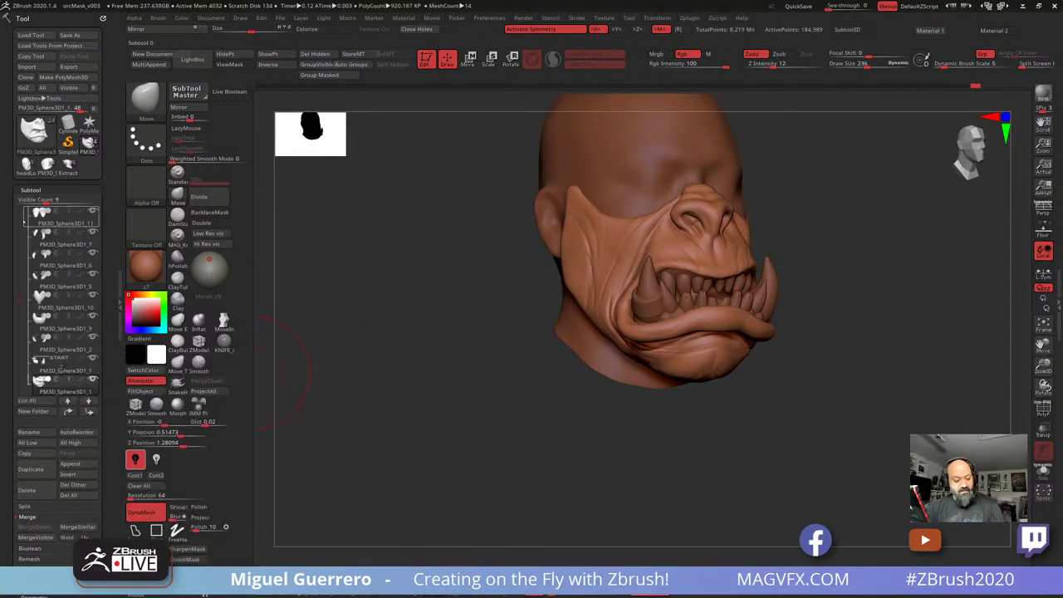
{"action": "left_click_drag", "start_coordinate": [19, 300], "coordinate": [19, 334]}
{"action": "left_click", "coordinate": [56, 336]}
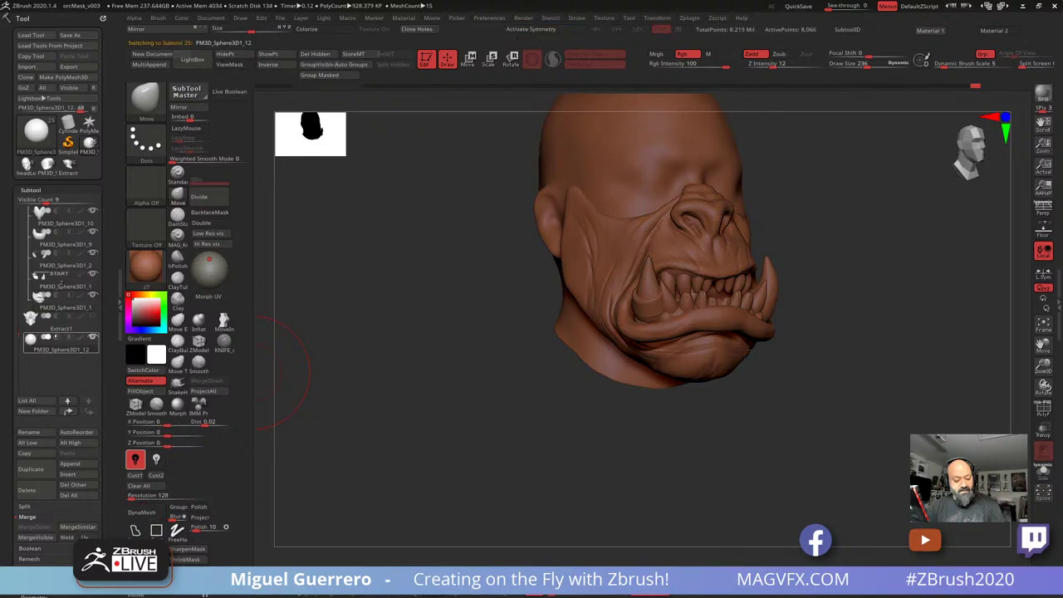
Move the new sphere down over the chin below the mouth and scale it up to about the jaw's size
{"action": "left_click_drag", "start_coordinate": [468, 341], "coordinate": [458, 230], "text": "alt"}
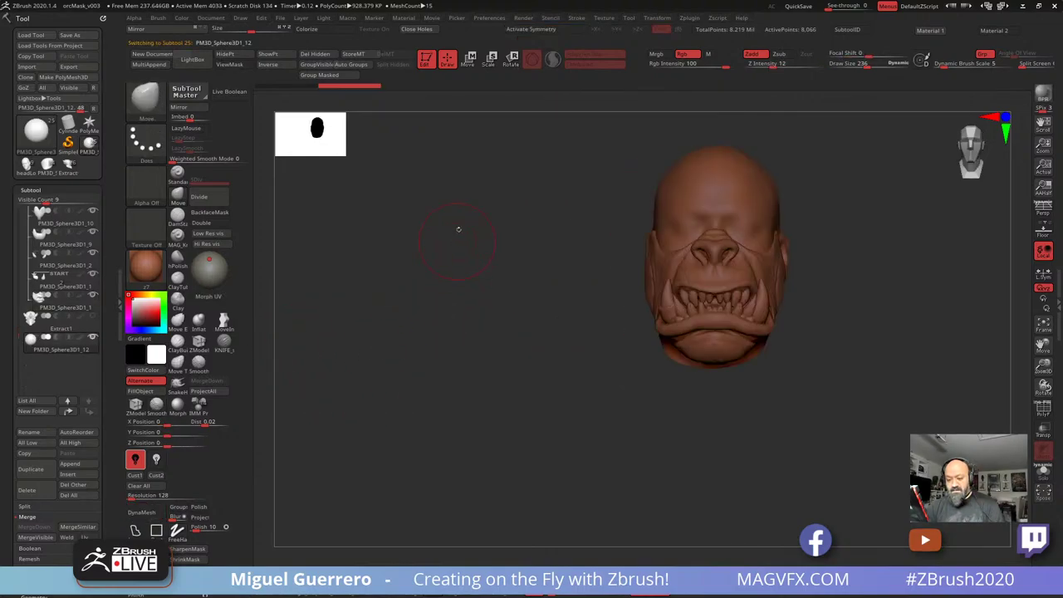
{"action": "left_click", "coordinate": [465, 61]}
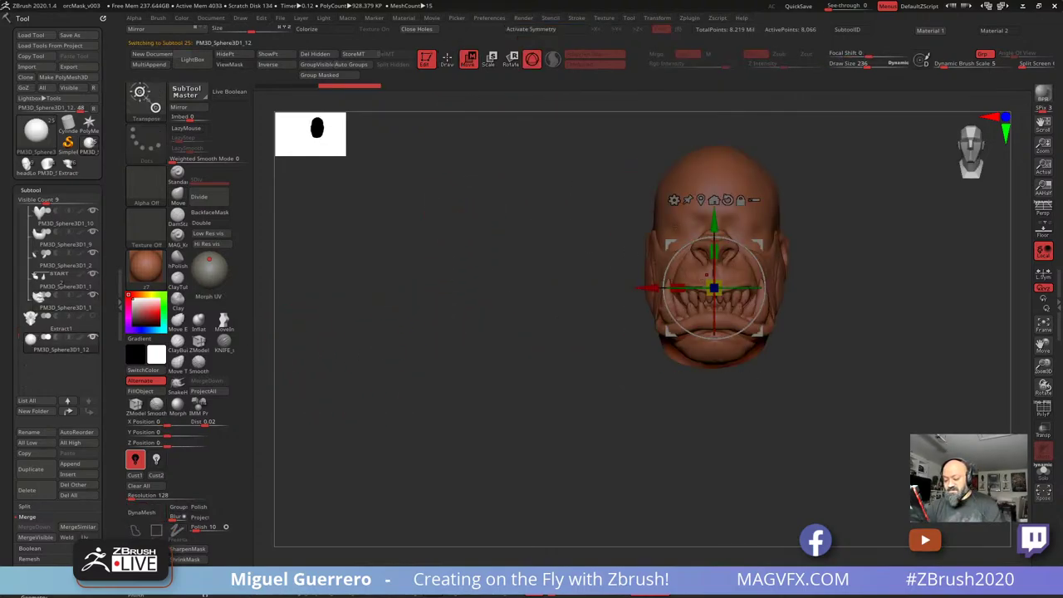
{"action": "left_click_drag", "start_coordinate": [498, 283], "coordinate": [586, 270], "text": "shift"}
{"action": "left_click_drag", "start_coordinate": [781, 287], "coordinate": [806, 288]}
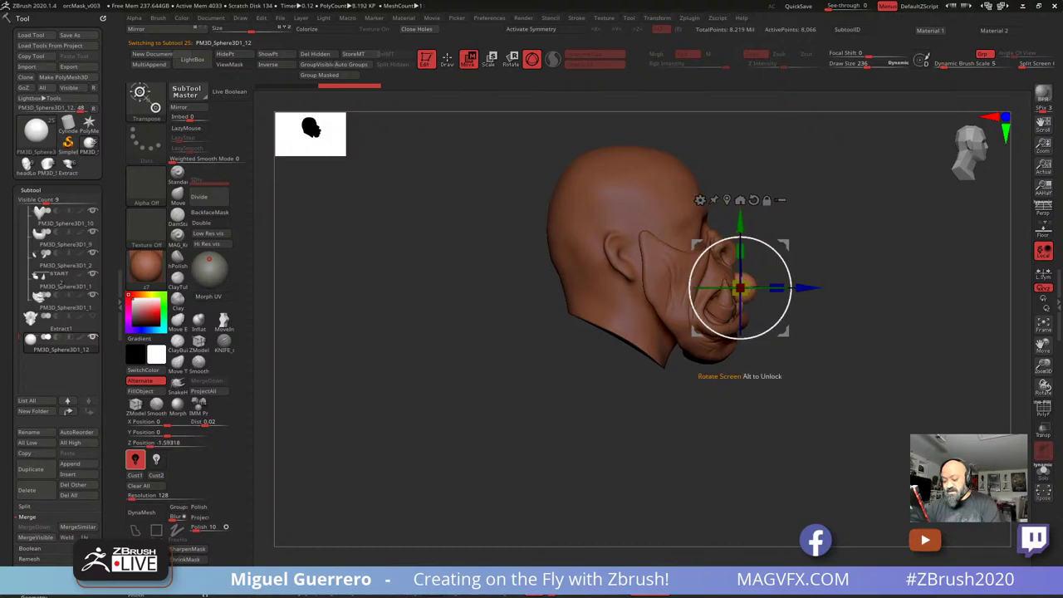
{"action": "left_click_drag", "start_coordinate": [740, 221], "coordinate": [740, 270]}
{"action": "left_click_drag", "start_coordinate": [740, 337], "coordinate": [717, 337]}
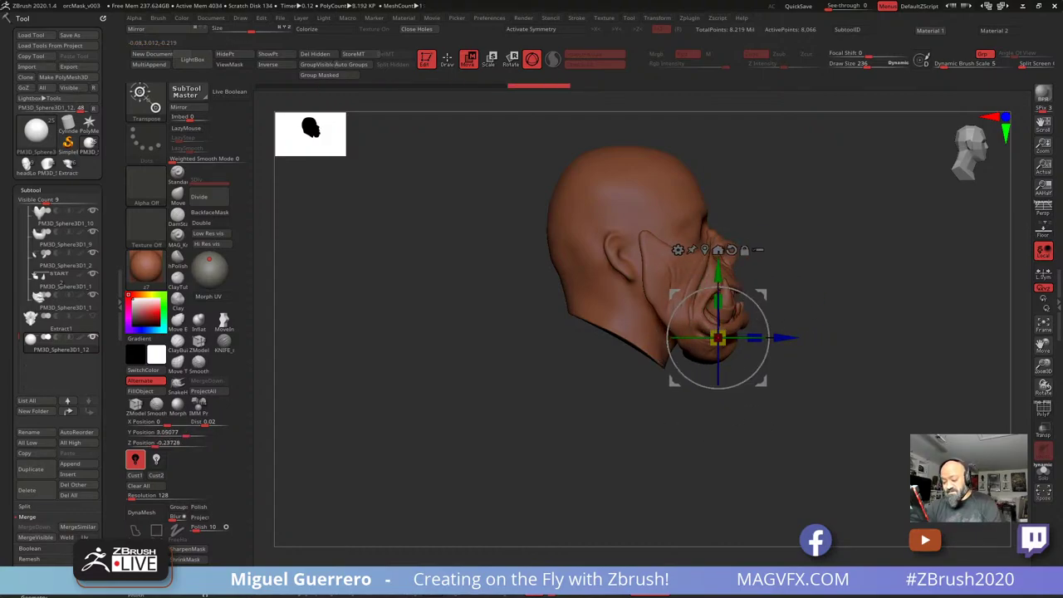
{"action": "left_click_drag", "start_coordinate": [717, 337], "coordinate": [746, 342]}
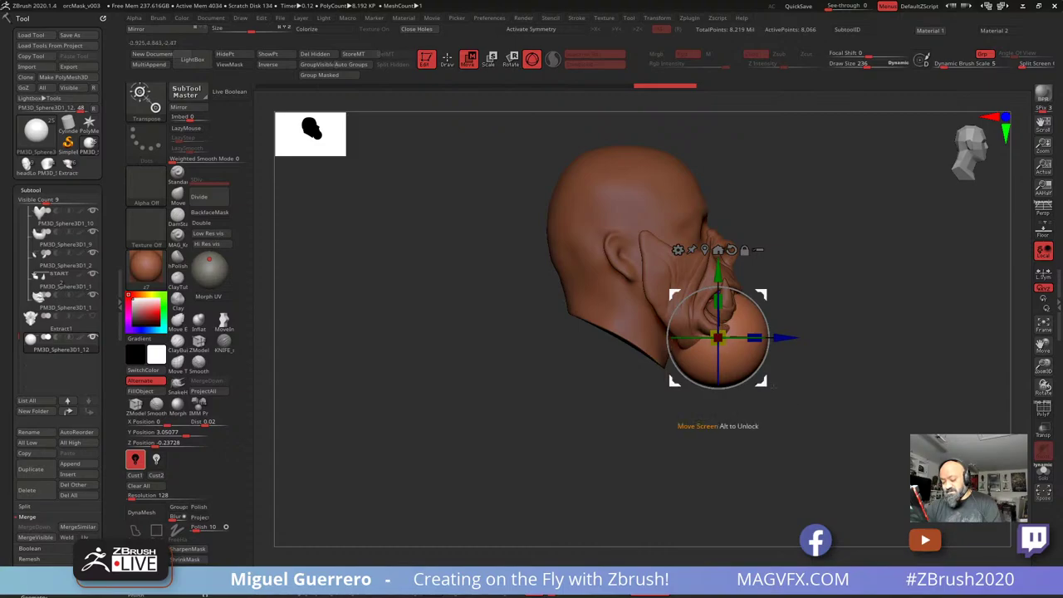
Turn on X symmetry and push the sphere's front back under the lower lip with the Move brush at size 569
{"action": "left_click_drag", "start_coordinate": [804, 389], "coordinate": [641, 380], "text": "shift"}
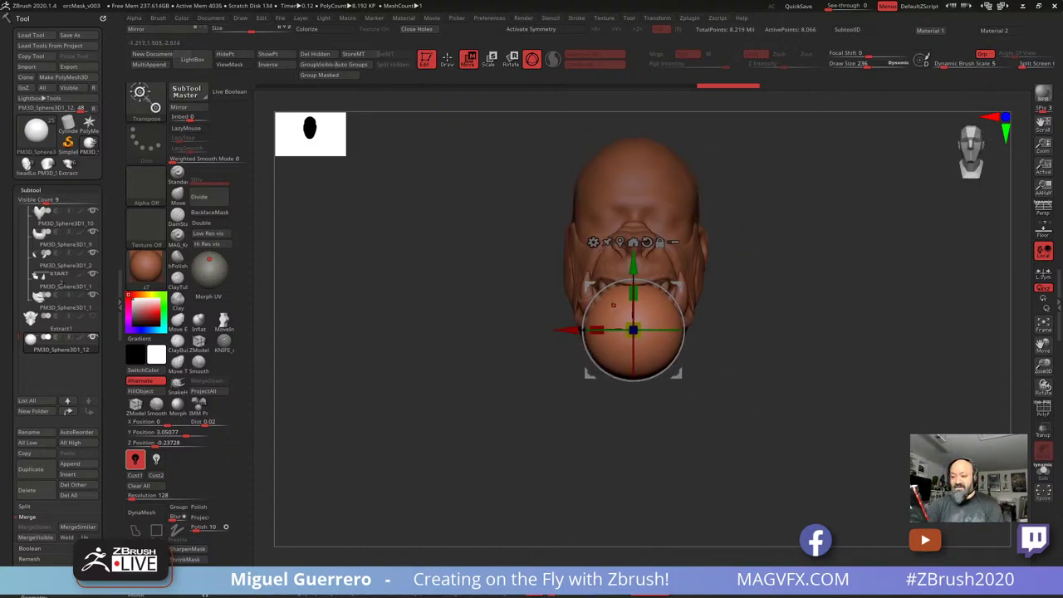
{"action": "key", "text": "x"}
{"action": "key", "text": "q"}
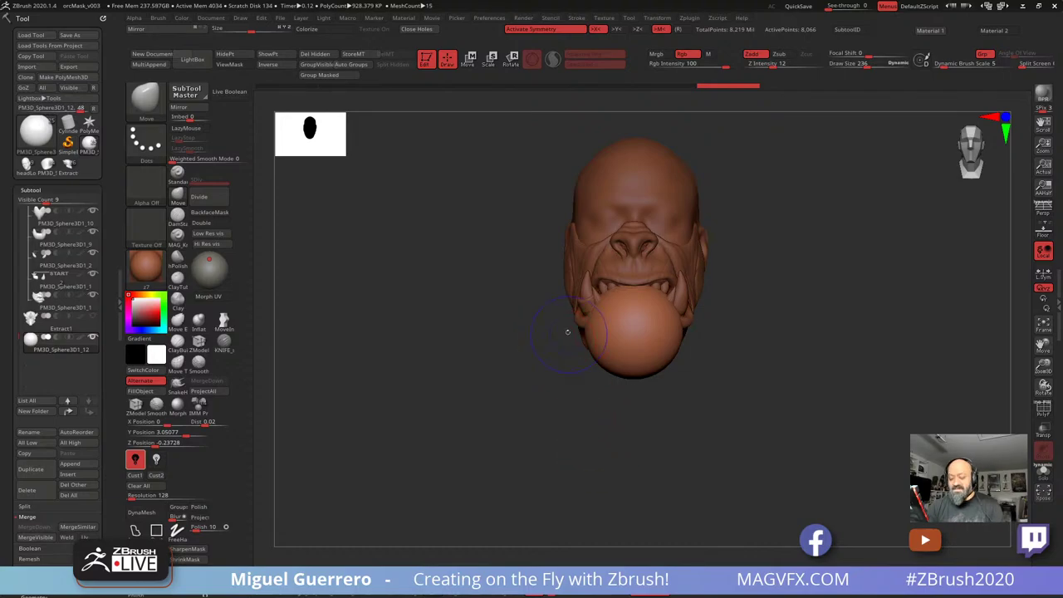
{"action": "key", "text": "shift"}
{"action": "left_click_drag", "start_coordinate": [625, 304], "coordinate": [620, 310], "text": "shift"}
{"action": "left_click_drag", "start_coordinate": [510, 306], "coordinate": [502, 301]}
{"action": "left_click", "coordinate": [502, 301], "text": "ctrl+shift"}
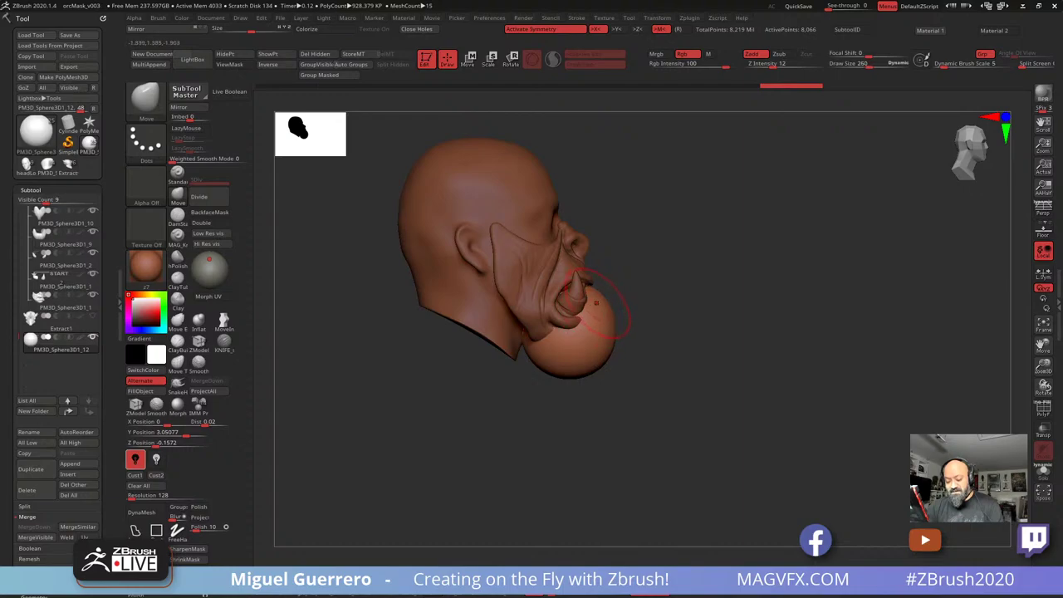
{"action": "key", "text": "space"}
{"action": "mouse_move", "coordinate": [599, 298]}
{"action": "left_mouse_down"}
{"action": "mouse_move", "coordinate": [608, 300]}
{"action": "mouse_move", "coordinate": [592, 297]}
{"action": "left_mouse_up"}
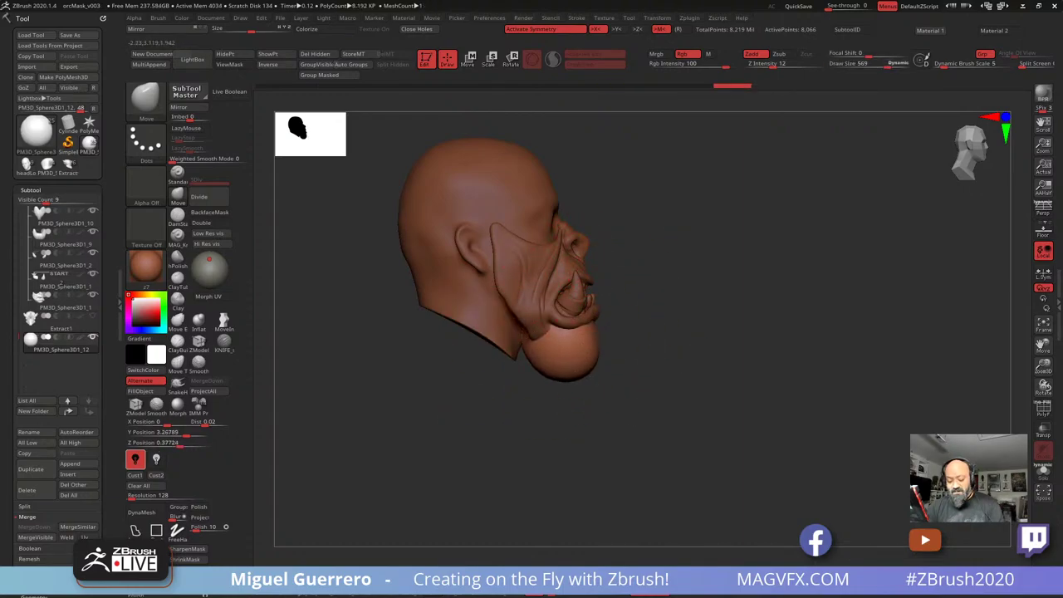
Pull the sides of the sphere back and up along the jaw with the large Move brush
{"action": "left_click", "coordinate": [565, 369], "text": "ctrl+shift"}
{"action": "left_click_drag", "start_coordinate": [563, 405], "coordinate": [552, 405]}
{"action": "left_click_drag", "start_coordinate": [524, 344], "coordinate": [503, 343]}
{"action": "left_click_drag", "start_coordinate": [510, 344], "coordinate": [430, 323]}
{"action": "left_click_drag", "start_coordinate": [576, 346], "coordinate": [593, 322]}
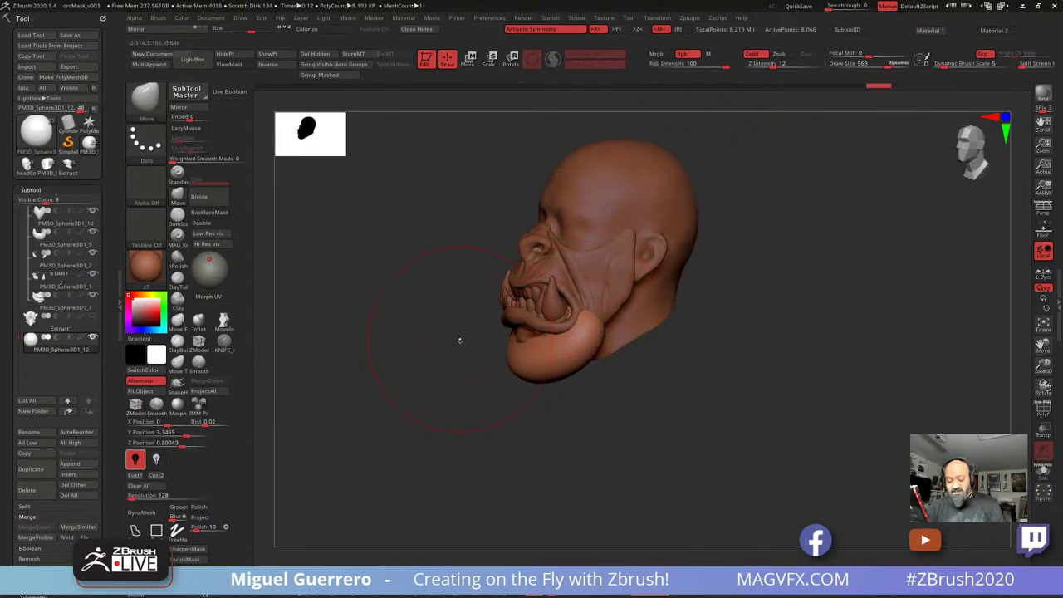
{"action": "mouse_move", "coordinate": [458, 339]}
{"action": "left_mouse_down"}
{"action": "mouse_move", "coordinate": [535, 372]}
{"action": "mouse_move", "coordinate": [567, 358]}
{"action": "mouse_move", "coordinate": [585, 322]}
{"action": "left_mouse_up"}
{"action": "left_click_drag", "start_coordinate": [436, 313], "coordinate": [392, 310]}
Set the Move brush size to 289 and stretch the jaw piece's ends up along the cheeks toward the ears
{"action": "key", "text": "space"}
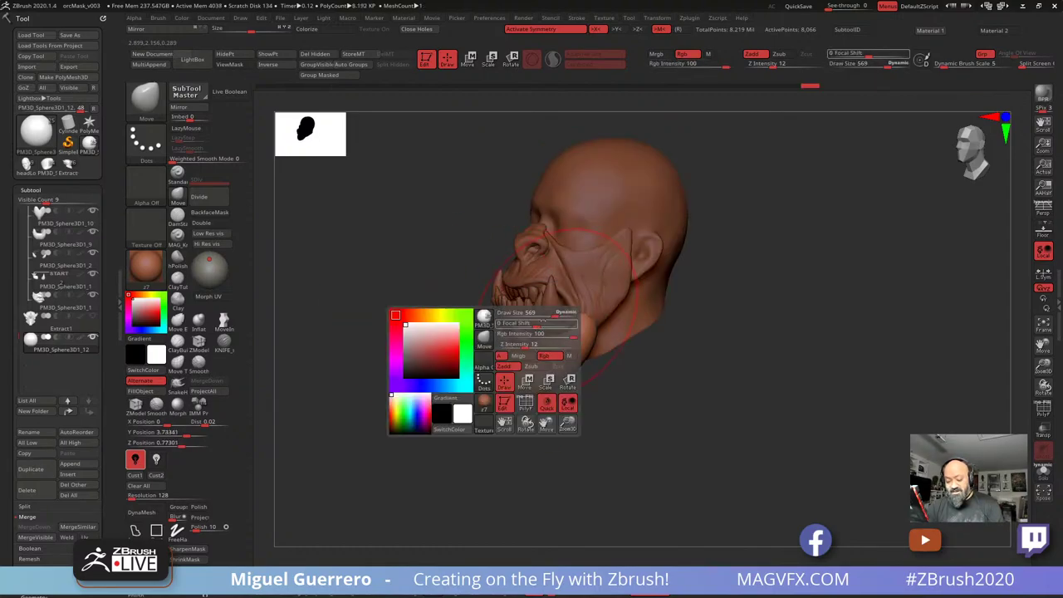
{"action": "mouse_move", "coordinate": [552, 314]}
{"action": "left_mouse_down"}
{"action": "mouse_move", "coordinate": [539, 315]}
{"action": "mouse_move", "coordinate": [589, 323]}
{"action": "mouse_move", "coordinate": [591, 312]}
{"action": "mouse_move", "coordinate": [588, 327]}
{"action": "mouse_move", "coordinate": [587, 293]}
{"action": "mouse_move", "coordinate": [604, 302]}
{"action": "left_mouse_up"}
{"action": "left_click_drag", "start_coordinate": [689, 377], "coordinate": [652, 375]}
{"action": "mouse_move", "coordinate": [611, 311]}
{"action": "left_mouse_down"}
{"action": "mouse_move", "coordinate": [629, 306]}
{"action": "mouse_move", "coordinate": [627, 297]}
{"action": "mouse_move", "coordinate": [603, 304]}
{"action": "left_mouse_up"}
{"action": "mouse_move", "coordinate": [436, 318]}
{"action": "left_mouse_down", "text": "shift"}
{"action": "mouse_move", "coordinate": [497, 353]}
{"action": "mouse_move", "coordinate": [478, 353]}
{"action": "mouse_move", "coordinate": [570, 371]}
{"action": "mouse_move", "coordinate": [514, 370]}
{"action": "mouse_move", "coordinate": [517, 354]}
{"action": "mouse_move", "coordinate": [531, 350]}
{"action": "mouse_move", "coordinate": [527, 338]}
{"action": "left_mouse_up", "text": "shift"}
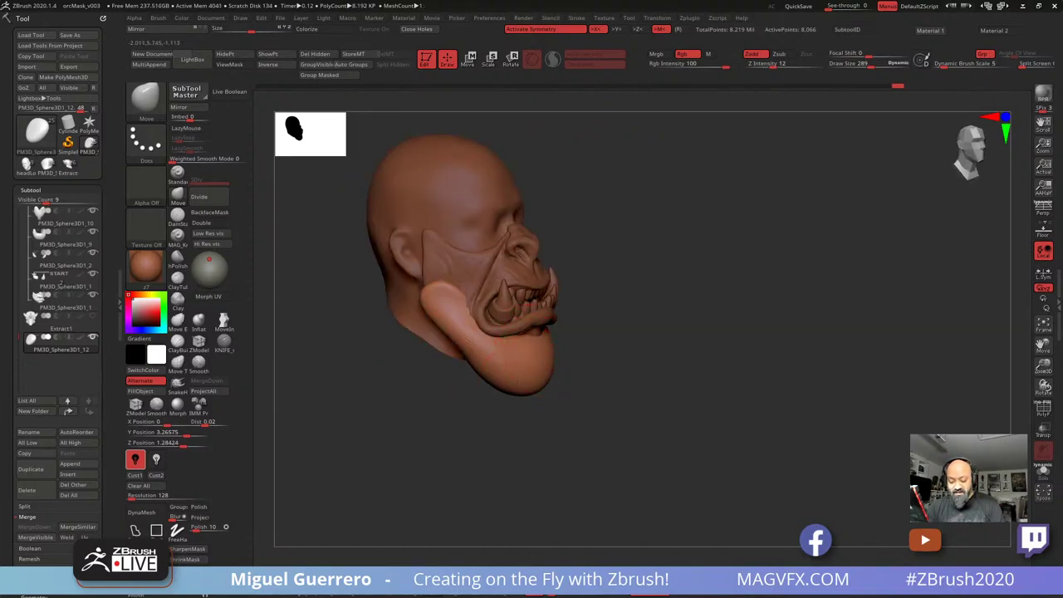
{"action": "left_click_drag", "start_coordinate": [510, 392], "coordinate": [508, 384]}
{"action": "left_click_drag", "start_coordinate": [428, 301], "coordinate": [442, 308]}
{"action": "left_click_drag", "start_coordinate": [581, 371], "coordinate": [517, 381]}
{"action": "mouse_move", "coordinate": [402, 352]}
{"action": "right_mouse_down", "text": "alt"}
{"action": "mouse_move", "coordinate": [489, 344]}
{"action": "mouse_move", "coordinate": [490, 384]}
{"action": "mouse_move", "coordinate": [488, 350]}
{"action": "right_mouse_up", "text": "alt"}
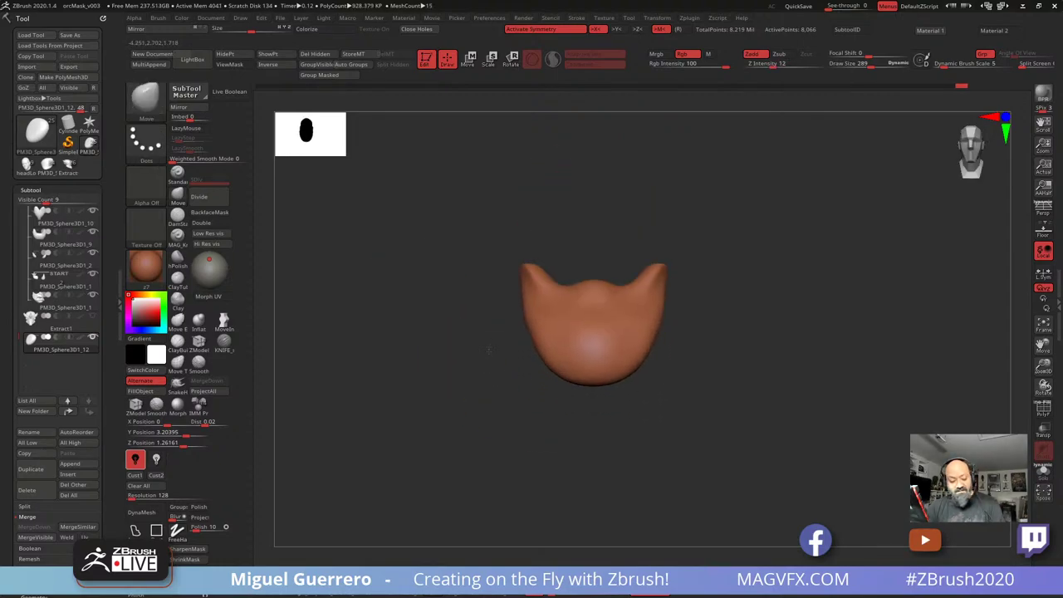
{"action": "left_click", "coordinate": [488, 349], "text": "ctrl+shift"}
Carve symmetrical hollows into the jaw piece below the lower lip with the DamStandard brush at size 225
{"action": "left_click", "coordinate": [177, 216]}
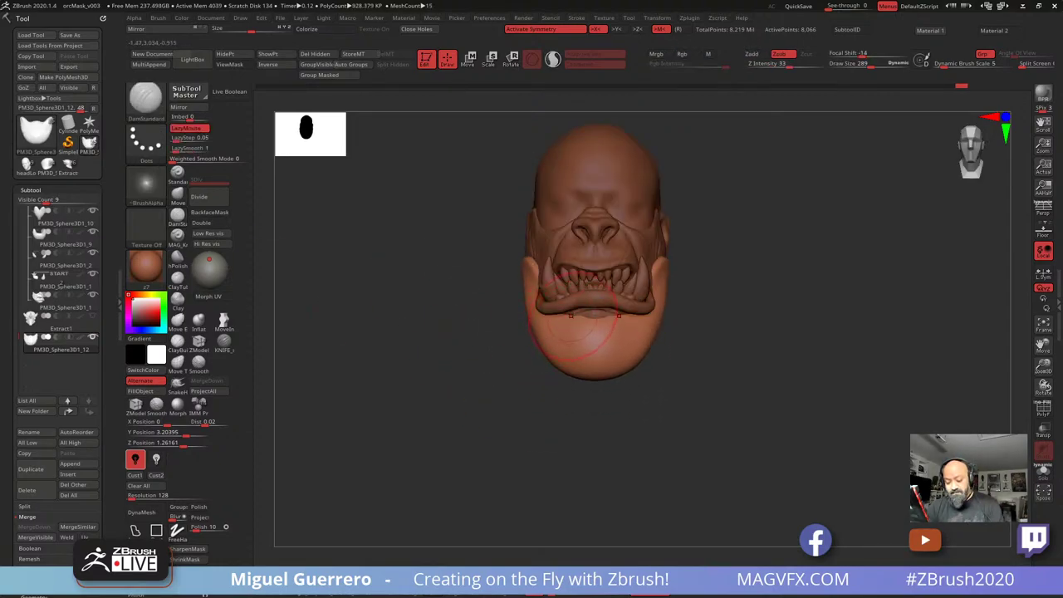
{"action": "key", "text": "bracketleft"}
{"action": "key", "text": "bracketleft"}
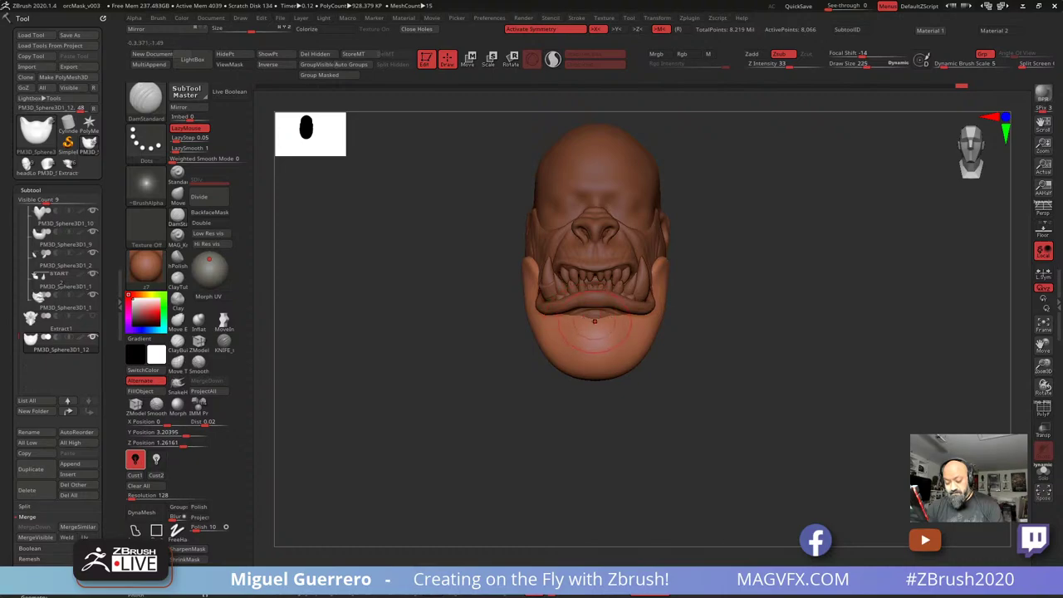
{"action": "mouse_move", "coordinate": [595, 320]}
{"action": "left_mouse_down"}
{"action": "mouse_move", "coordinate": [563, 321]}
{"action": "mouse_move", "coordinate": [562, 342]}
{"action": "mouse_move", "coordinate": [482, 321]}
{"action": "left_mouse_up"}
{"action": "left_click", "coordinate": [480, 321], "text": "ctrl+shift"}
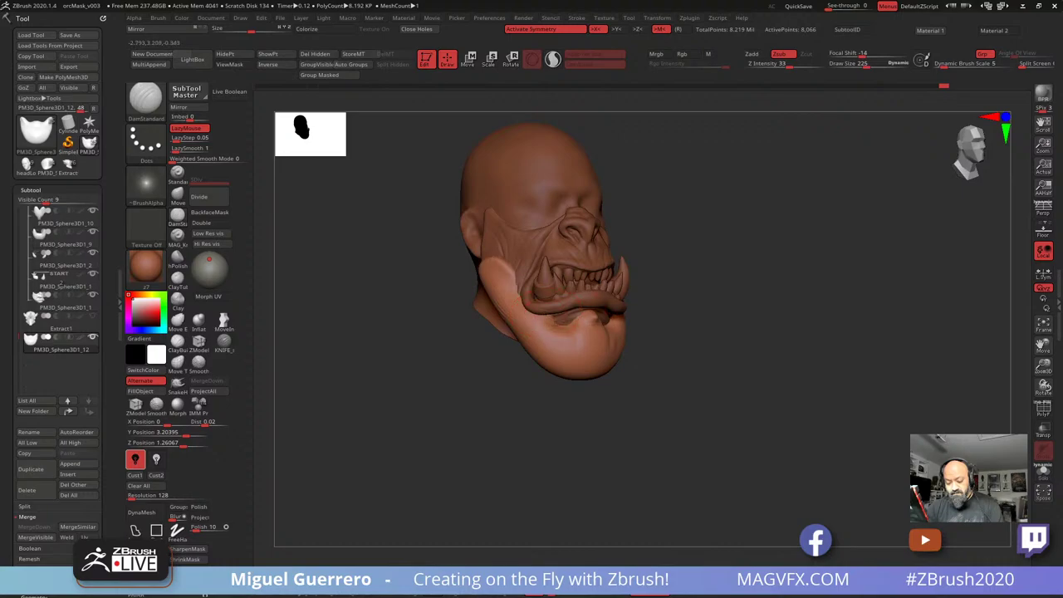
Smooth the jaw piece beside the chin and undo the last strokes
{"action": "left_click_drag", "start_coordinate": [581, 331], "coordinate": [562, 351], "text": "shift"}
{"action": "key", "text": "ctrl+z"}
{"action": "key", "text": "ctrl+z"}
{"action": "key", "text": "ctrl+z"}
{"action": "key", "text": "ctrl+z"}
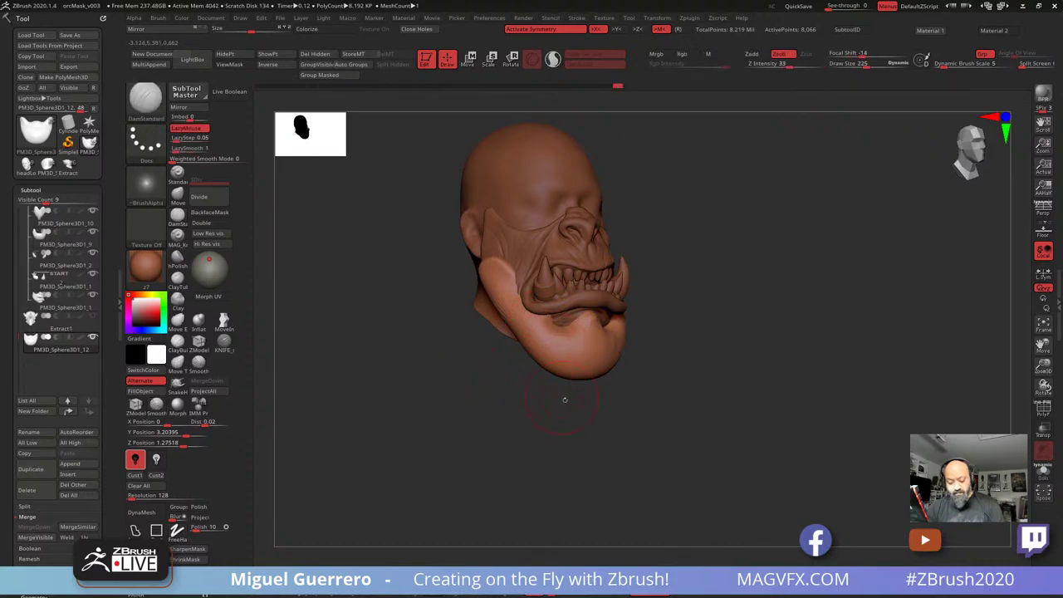
Set the DynaMesh resolution of the jaw piece to 656
{"action": "left_click", "coordinate": [144, 496]}
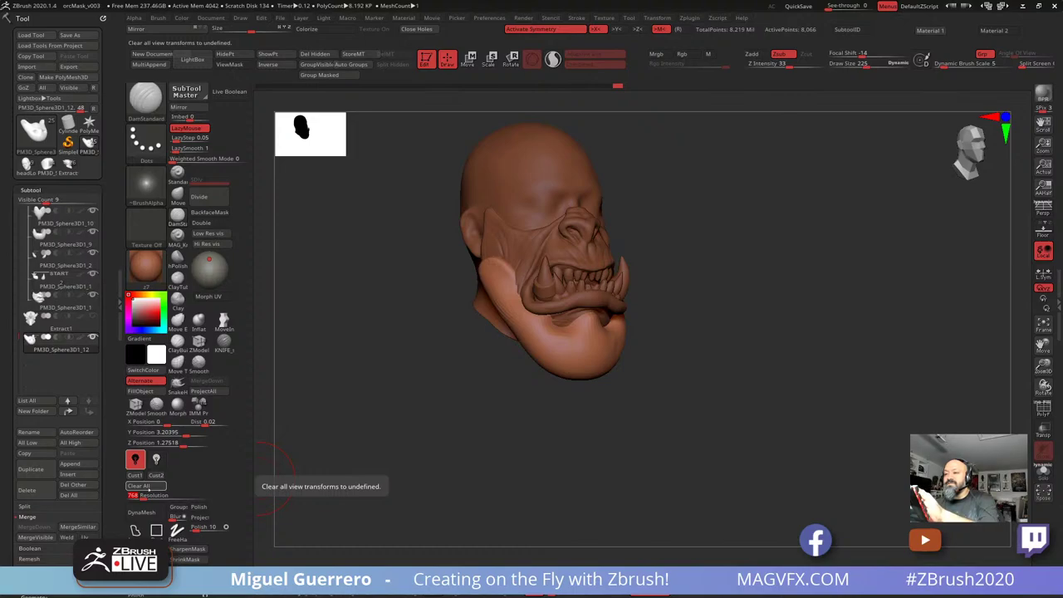
{"action": "type", "text": "656"}
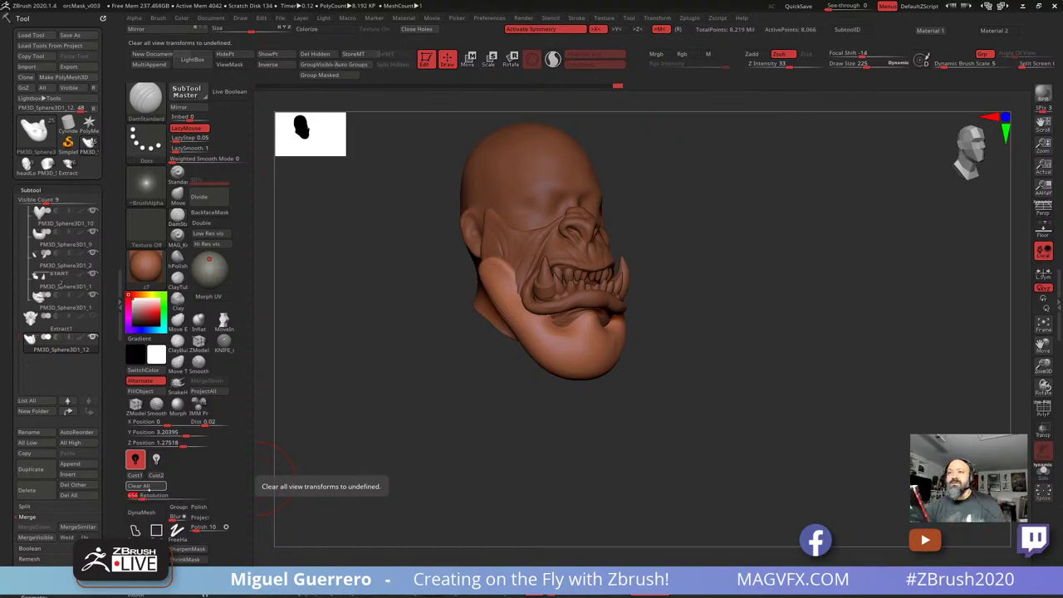
{"action": "mouse_move", "coordinate": [382, 364]}
{"action": "left_mouse_down", "text": "ctrl"}
{"action": "mouse_move", "coordinate": [415, 407]}
{"action": "mouse_move", "coordinate": [485, 392]}
{"action": "left_mouse_up", "text": "ctrl"}
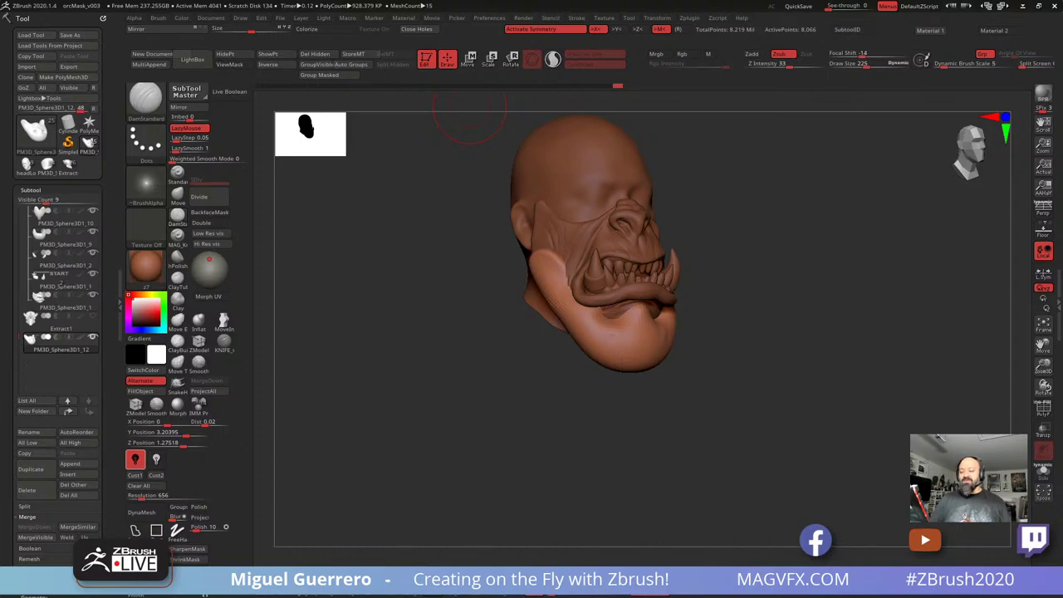
Carve symmetrical vertical grooves down both sides of the chin with the DamStandard brush at size 225
{"action": "left_click_drag", "start_coordinate": [454, 327], "coordinate": [475, 297]}
{"action": "right_click_drag", "start_coordinate": [475, 296], "coordinate": [417, 300], "text": "alt"}
{"action": "right_click_drag", "start_coordinate": [417, 301], "coordinate": [427, 341], "text": "ctrl"}
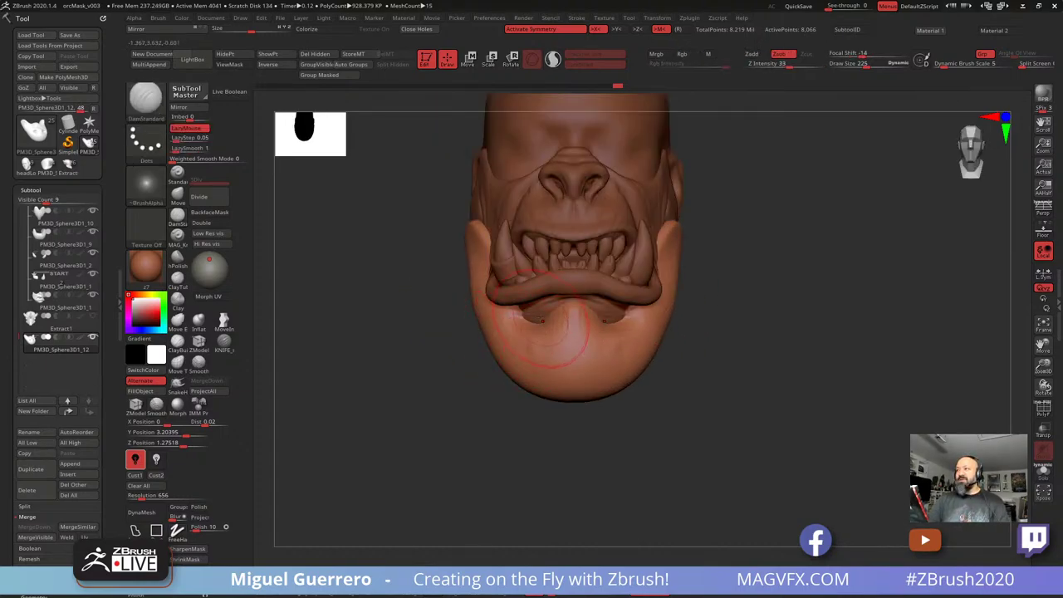
{"action": "mouse_move", "coordinate": [532, 340]}
{"action": "left_mouse_down"}
{"action": "mouse_move", "coordinate": [546, 395]}
{"action": "mouse_move", "coordinate": [543, 384]}
{"action": "left_mouse_up"}
{"action": "left_click_drag", "start_coordinate": [498, 302], "coordinate": [510, 379]}
{"action": "left_click_drag", "start_coordinate": [440, 365], "coordinate": [495, 359]}
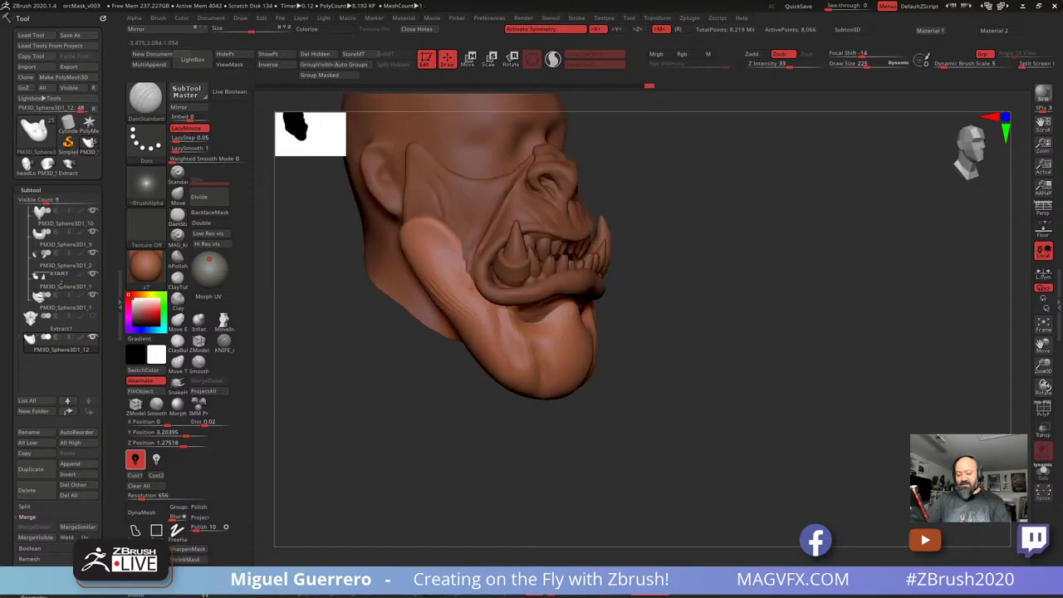
Carve long folds along the side of the jaw and notch its upper end near the ear
{"action": "left_click_drag", "start_coordinate": [478, 314], "coordinate": [491, 366]}
{"action": "left_click_drag", "start_coordinate": [450, 278], "coordinate": [497, 364]}
{"action": "mouse_move", "coordinate": [448, 256]}
{"action": "left_mouse_down"}
{"action": "mouse_move", "coordinate": [433, 221]}
{"action": "mouse_move", "coordinate": [428, 287]}
{"action": "left_mouse_up"}
{"action": "left_click_drag", "start_coordinate": [407, 224], "coordinate": [422, 277]}
{"action": "mouse_move", "coordinate": [407, 221]}
{"action": "left_mouse_down"}
{"action": "mouse_move", "coordinate": [430, 287]}
{"action": "mouse_move", "coordinate": [427, 246]}
{"action": "left_mouse_up"}
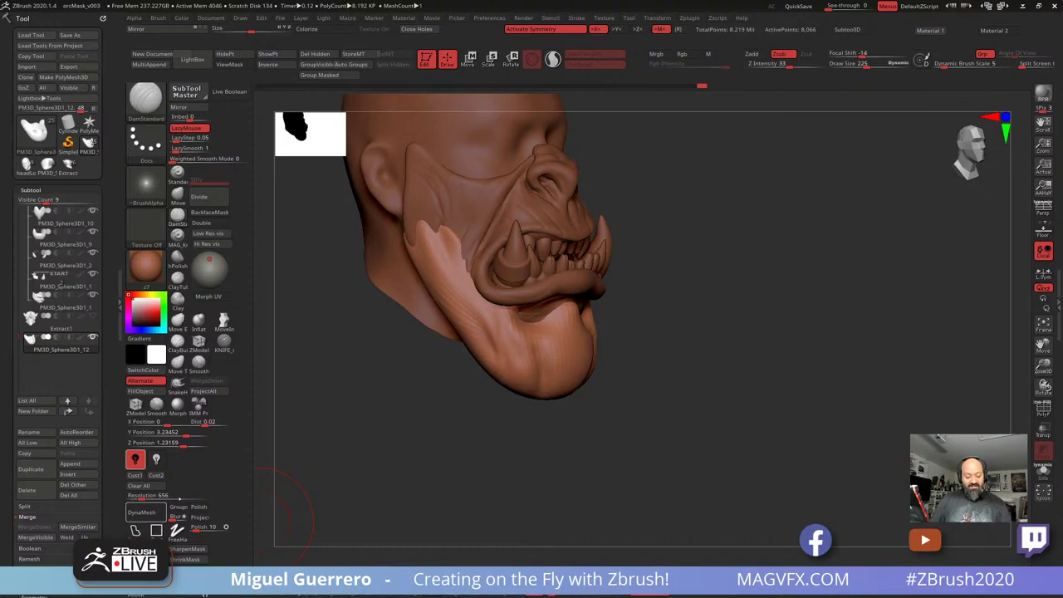
Enable DynaMesh on the jaw piece and remesh it at resolution 64
{"action": "left_click", "coordinate": [145, 513]}
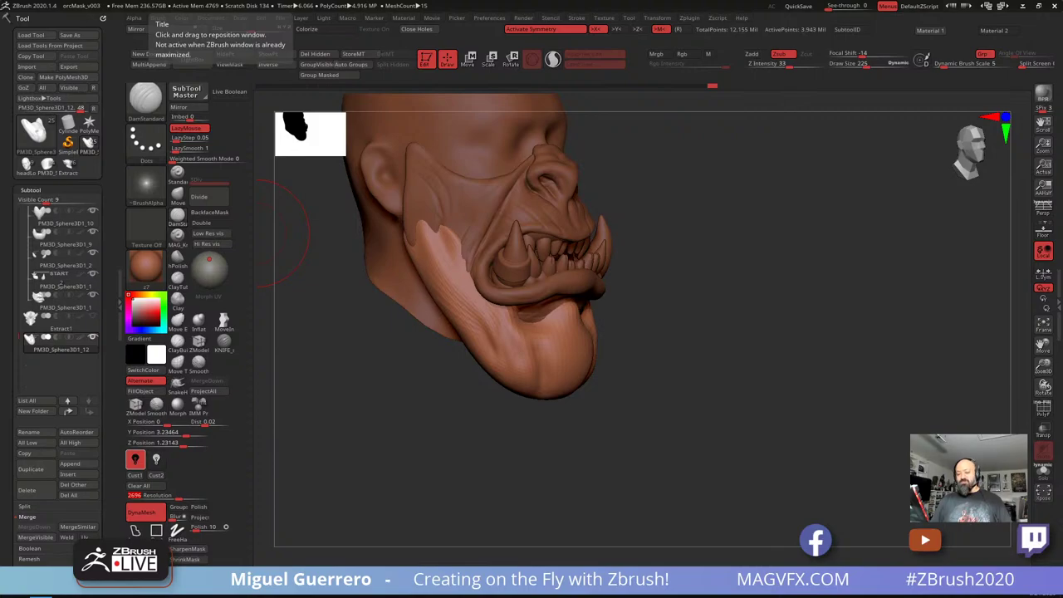
{"action": "left_click_drag", "start_coordinate": [428, 355], "coordinate": [357, 358]}
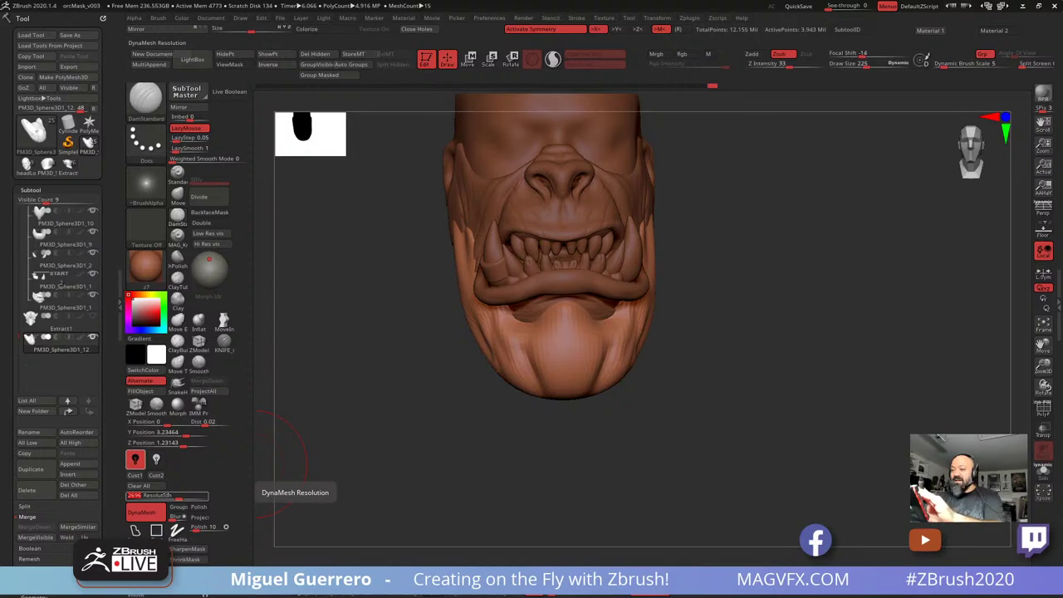
{"action": "type", "text": "65"}
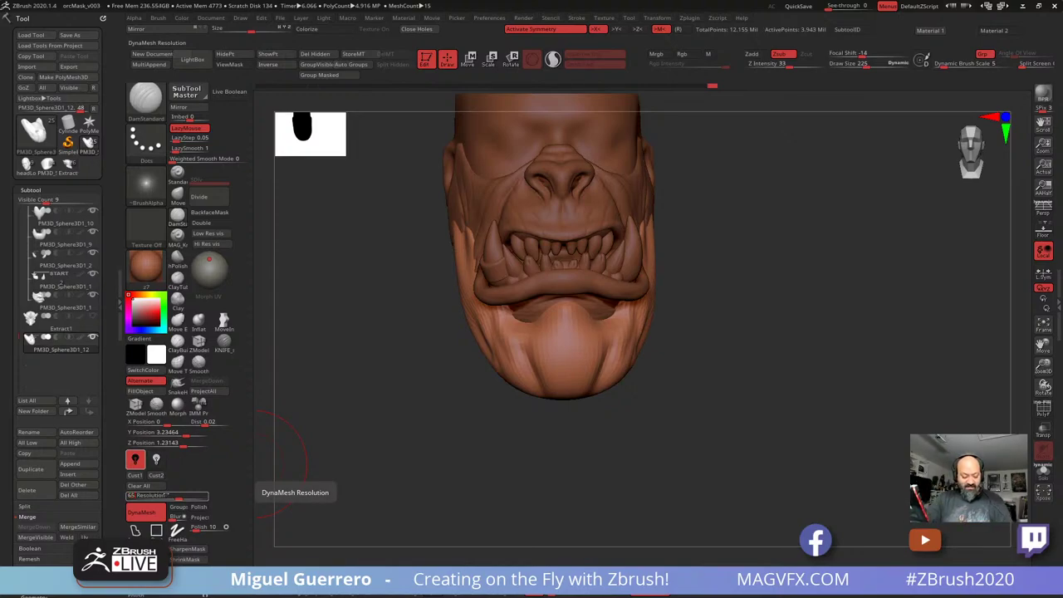
{"action": "key", "text": "Return"}
{"action": "key", "text": "shift"}
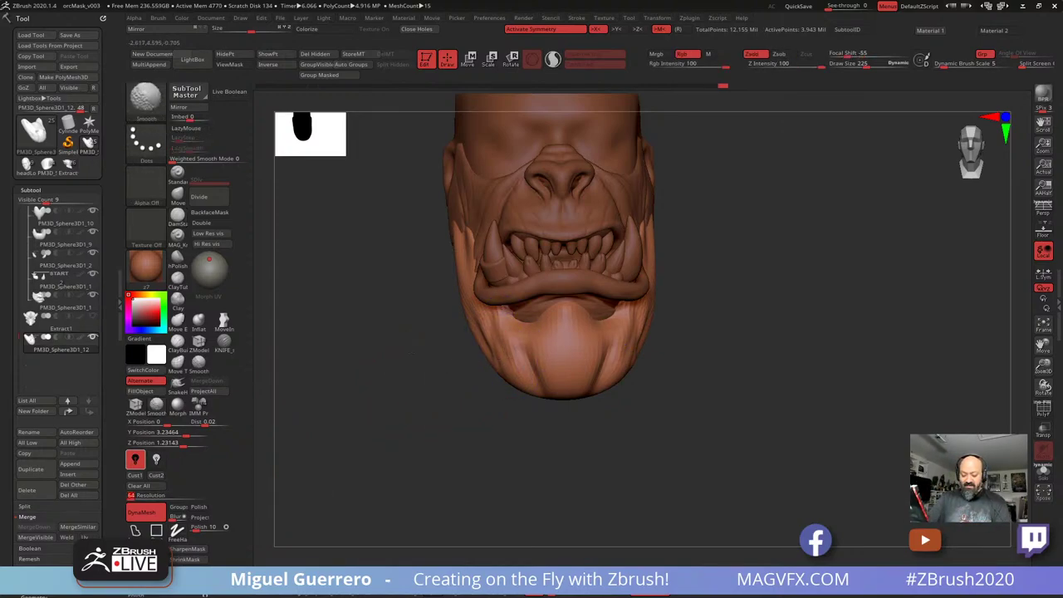
{"action": "key", "text": "ctrl"}
{"action": "left_click_drag", "start_coordinate": [404, 358], "coordinate": [433, 400], "text": "ctrl"}
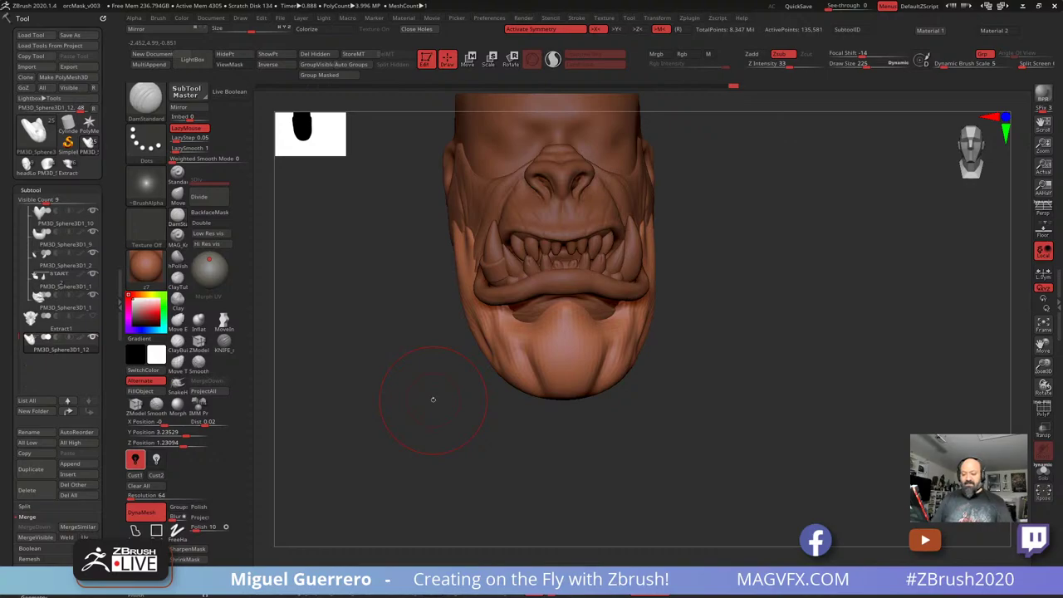
Smooth the groove beside the chin below the lower lip and quick-save the project
{"action": "mouse_move", "coordinate": [534, 320]}
{"action": "left_mouse_down", "text": "shift"}
{"action": "mouse_move", "coordinate": [553, 333]}
{"action": "mouse_move", "coordinate": [532, 336]}
{"action": "left_mouse_up", "text": "shift"}
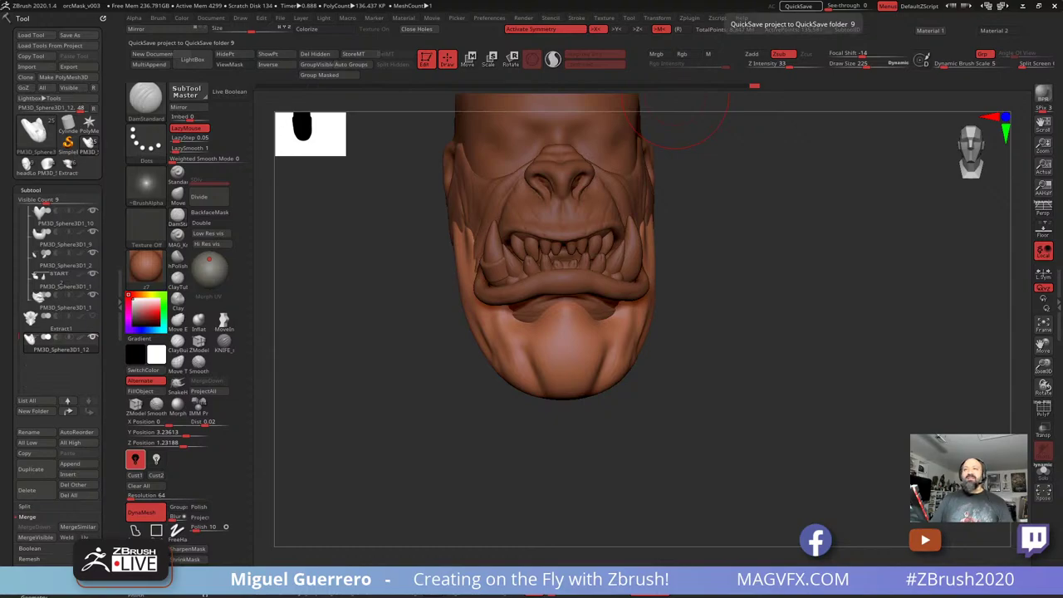
{"action": "left_click", "coordinate": [800, 6]}
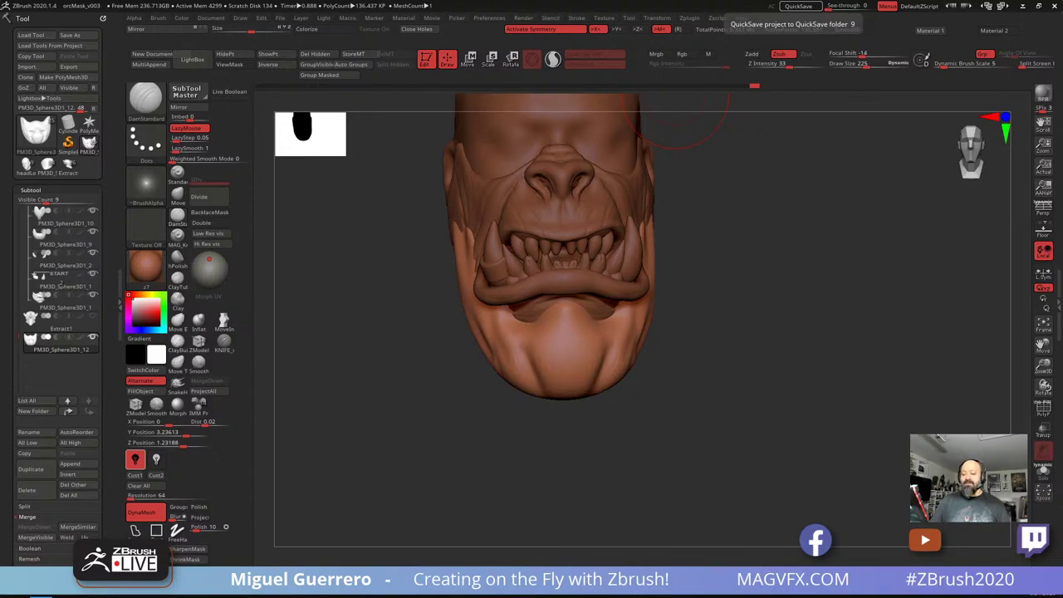
Reduce the DamStandard brush size to 97 and carve finer creases into the chin and the side of the jaw
{"action": "left_click_drag", "start_coordinate": [375, 344], "coordinate": [378, 335]}
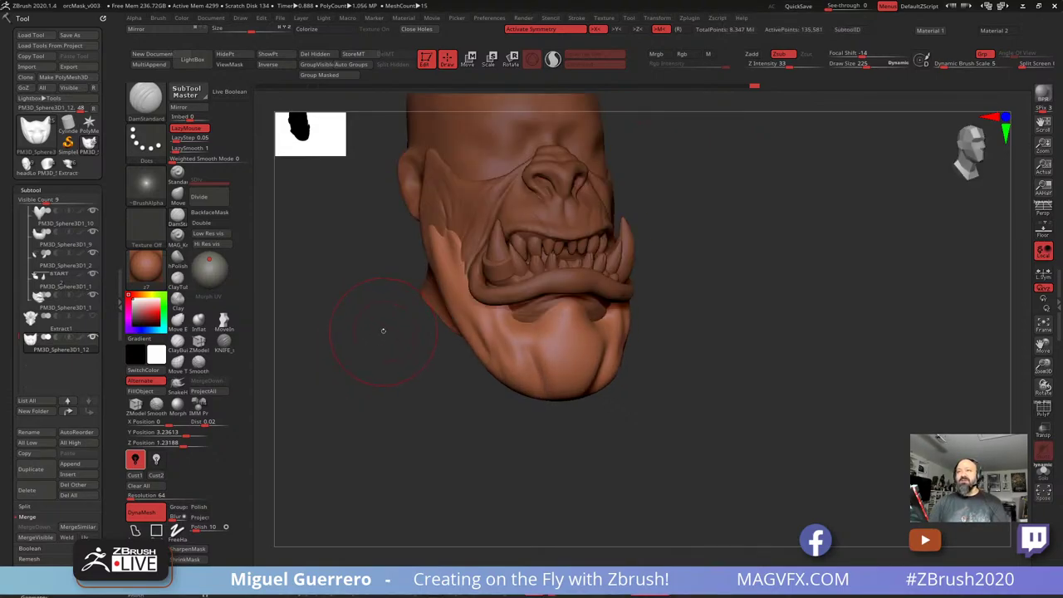
{"action": "mouse_move", "coordinate": [394, 329]}
{"action": "left_mouse_down"}
{"action": "mouse_move", "coordinate": [435, 349]}
{"action": "mouse_move", "coordinate": [605, 355]}
{"action": "mouse_move", "coordinate": [604, 326]}
{"action": "mouse_move", "coordinate": [619, 334]}
{"action": "mouse_move", "coordinate": [639, 320]}
{"action": "mouse_move", "coordinate": [592, 348]}
{"action": "left_mouse_up"}
{"action": "key", "text": "bracketleft"}
{"action": "key", "text": "bracketleft"}
{"action": "key", "text": "bracketleft"}
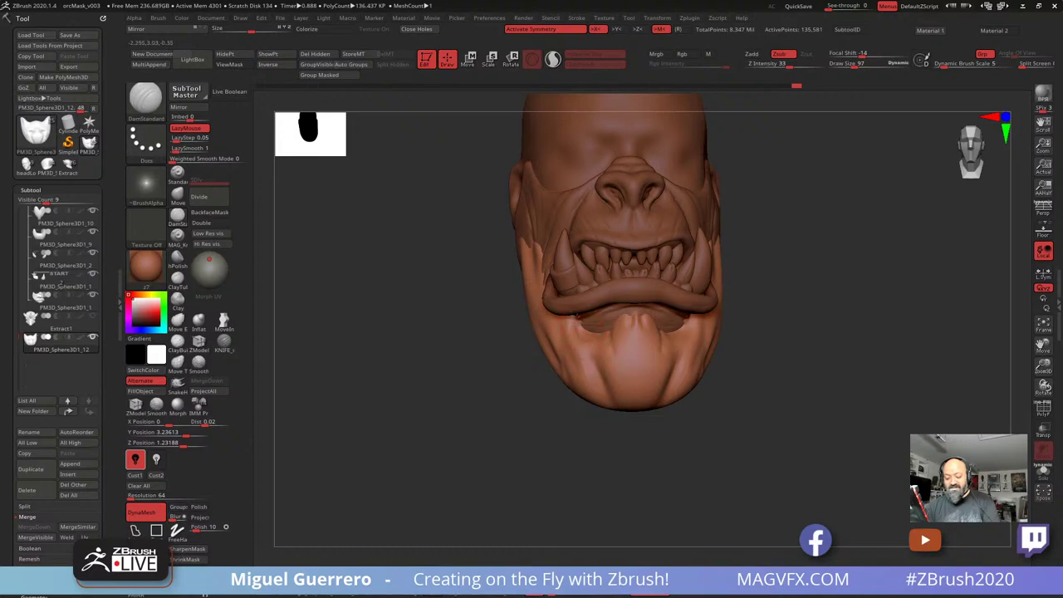
{"action": "mouse_move", "coordinate": [465, 325]}
{"action": "left_mouse_down"}
{"action": "mouse_move", "coordinate": [565, 327]}
{"action": "mouse_move", "coordinate": [569, 339]}
{"action": "left_mouse_up"}
{"action": "left_click_drag", "start_coordinate": [520, 264], "coordinate": [535, 315]}
{"action": "left_click_drag", "start_coordinate": [462, 377], "coordinate": [461, 378]}
{"action": "left_click", "coordinate": [461, 378], "text": "ctrl+shift"}
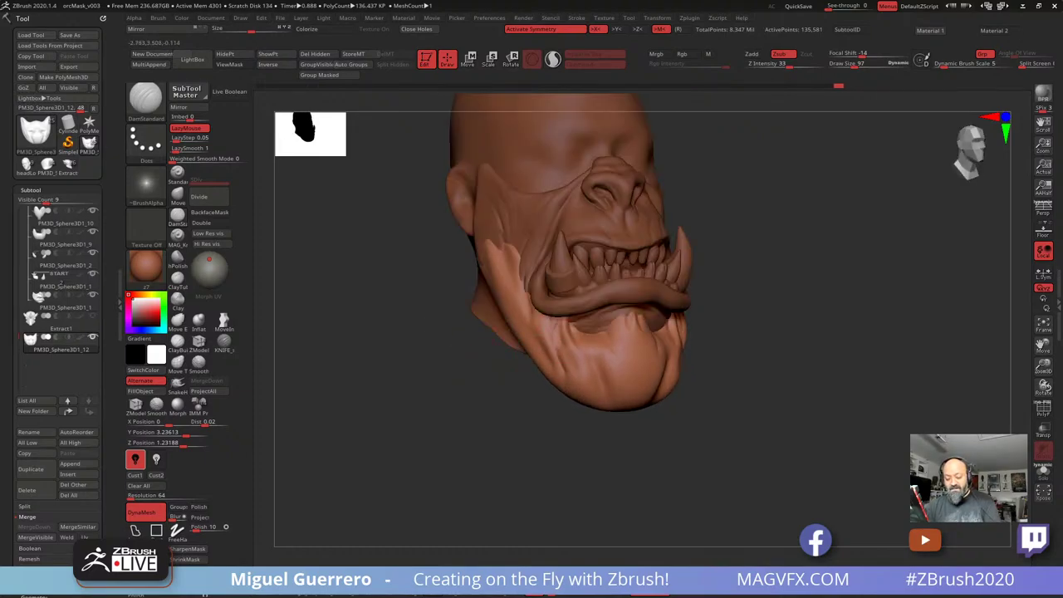
Carve additional DamStandard creases down the front of the chin and along the upper side of the jaw piece
{"action": "left_click_drag", "start_coordinate": [575, 404], "coordinate": [631, 357], "text": "shift"}
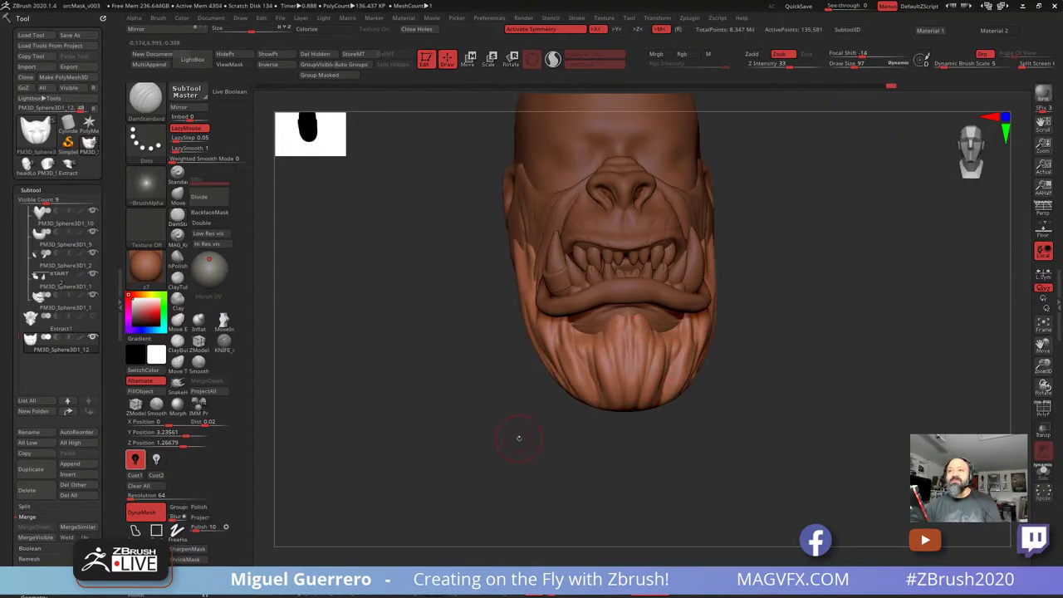
{"action": "mouse_move", "coordinate": [500, 434]}
{"action": "left_mouse_down", "text": "shift"}
{"action": "mouse_move", "coordinate": [478, 395]}
{"action": "mouse_move", "coordinate": [487, 403]}
{"action": "left_mouse_up", "text": "shift"}
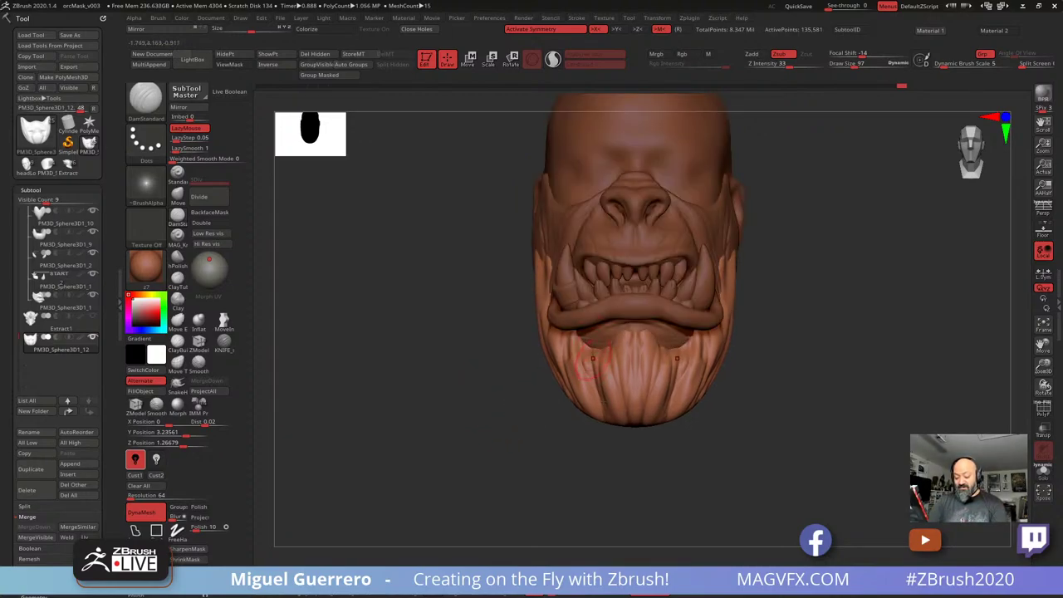
{"action": "left_click_drag", "start_coordinate": [470, 365], "coordinate": [515, 320]}
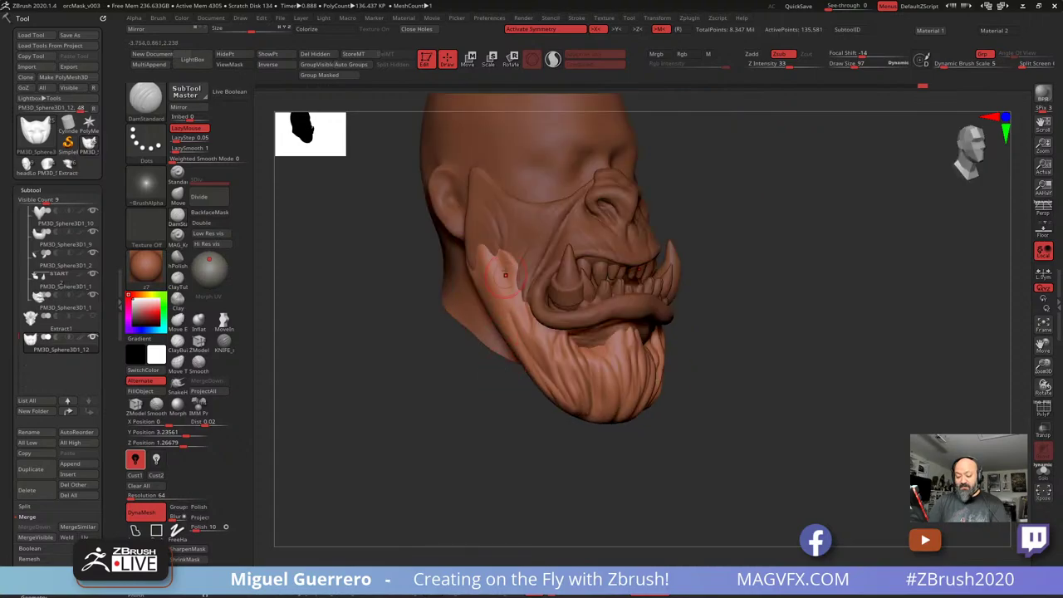
{"action": "left_click_drag", "start_coordinate": [500, 262], "coordinate": [511, 328]}
Bulge the sides of the jaw piece outward below the ears with the Move brush at size 193
{"action": "key", "text": "b"}
{"action": "key", "text": "m"}
{"action": "key", "text": "v"}
{"action": "left_click_drag", "start_coordinate": [420, 290], "coordinate": [380, 242]}
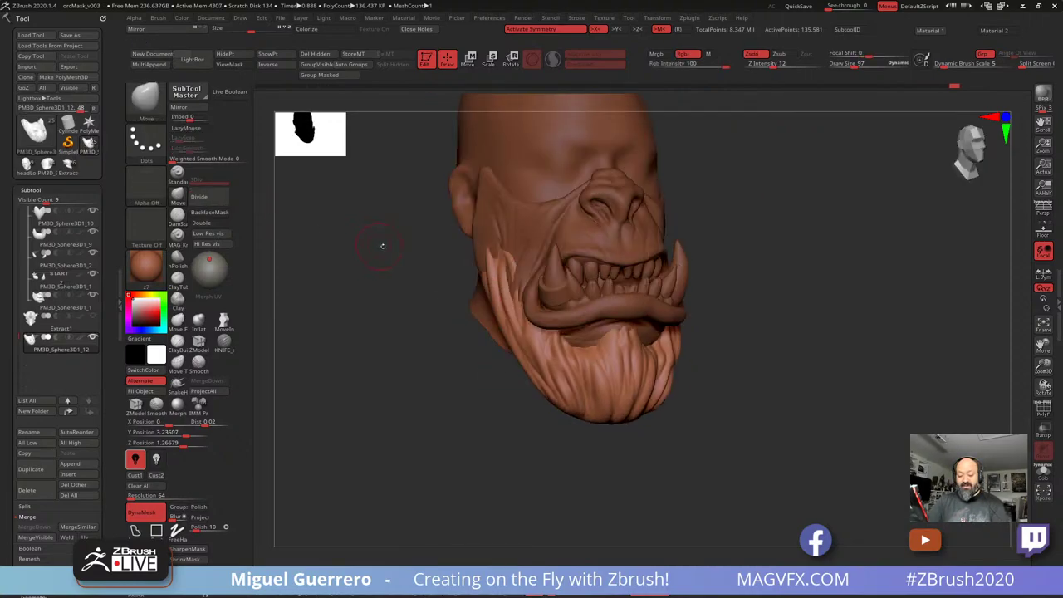
{"action": "key", "text": "bracketright"}
{"action": "key", "text": "bracketright"}
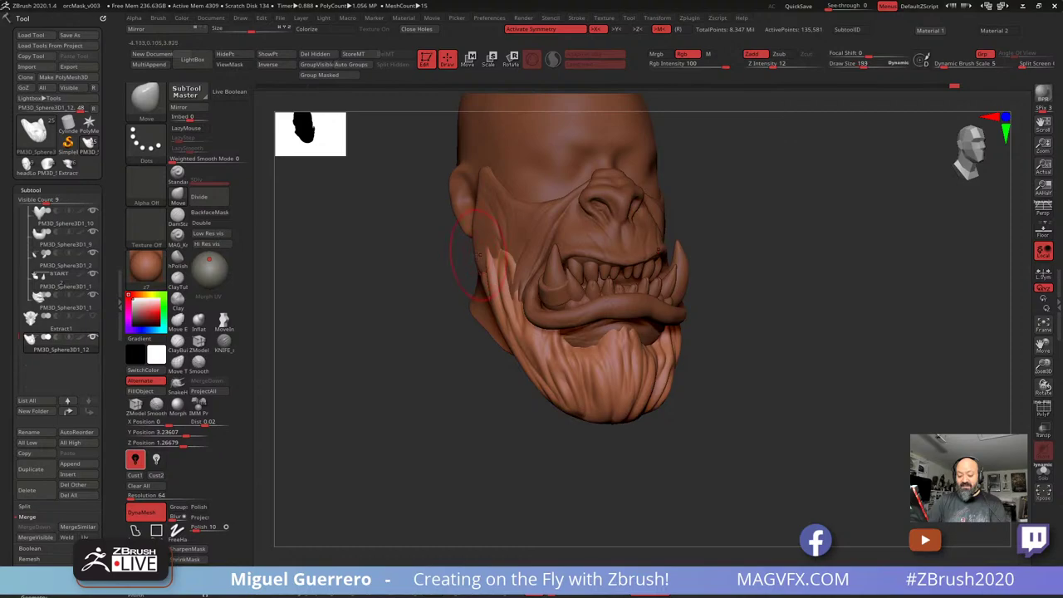
{"action": "mouse_move", "coordinate": [488, 257]}
{"action": "left_mouse_down"}
{"action": "mouse_move", "coordinate": [481, 250]}
{"action": "mouse_move", "coordinate": [490, 278]}
{"action": "mouse_move", "coordinate": [474, 279]}
{"action": "mouse_move", "coordinate": [477, 301]}
{"action": "mouse_move", "coordinate": [508, 340]}
{"action": "left_mouse_up"}
{"action": "left_click_drag", "start_coordinate": [528, 373], "coordinate": [541, 363]}
{"action": "mouse_move", "coordinate": [483, 326]}
{"action": "left_mouse_down"}
{"action": "mouse_move", "coordinate": [473, 322]}
{"action": "mouse_move", "coordinate": [468, 255]}
{"action": "mouse_move", "coordinate": [490, 246]}
{"action": "mouse_move", "coordinate": [482, 325]}
{"action": "left_mouse_up"}
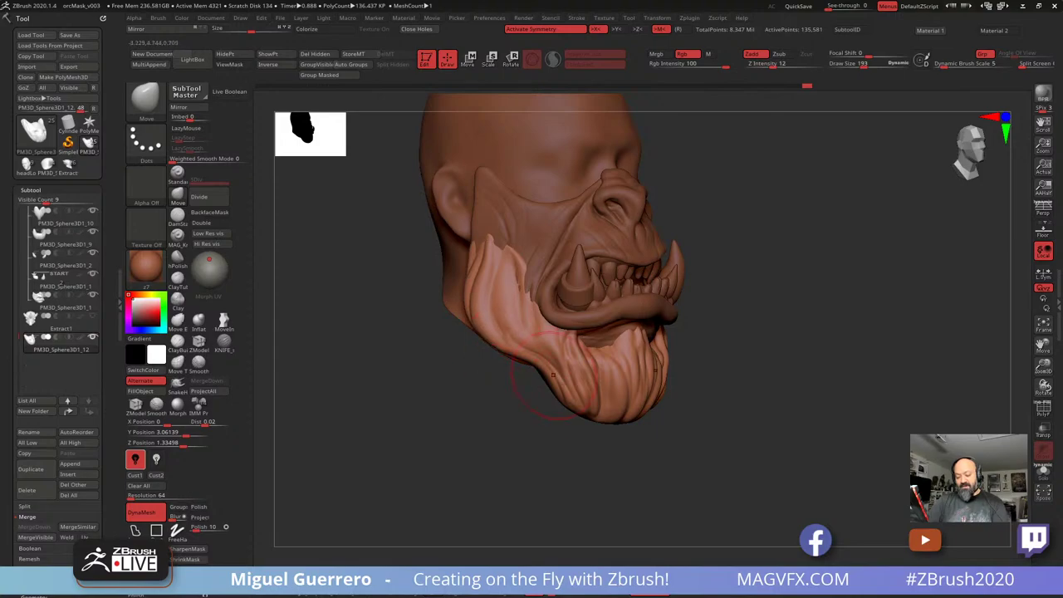
Pull the bottom of the chin downward with the Move brush, reduce the brush size to 161 and re-DynaMesh the jaw piece
{"action": "left_click_drag", "start_coordinate": [620, 417], "coordinate": [629, 433]}
{"action": "key", "text": "bracketleft"}
{"action": "key", "text": "bracketleft"}
{"action": "mouse_move", "coordinate": [512, 441]}
{"action": "left_mouse_down", "text": "ctrl"}
{"action": "mouse_move", "coordinate": [530, 460]}
{"action": "mouse_move", "coordinate": [523, 427]}
{"action": "mouse_move", "coordinate": [508, 420]}
{"action": "left_mouse_up", "text": "ctrl"}
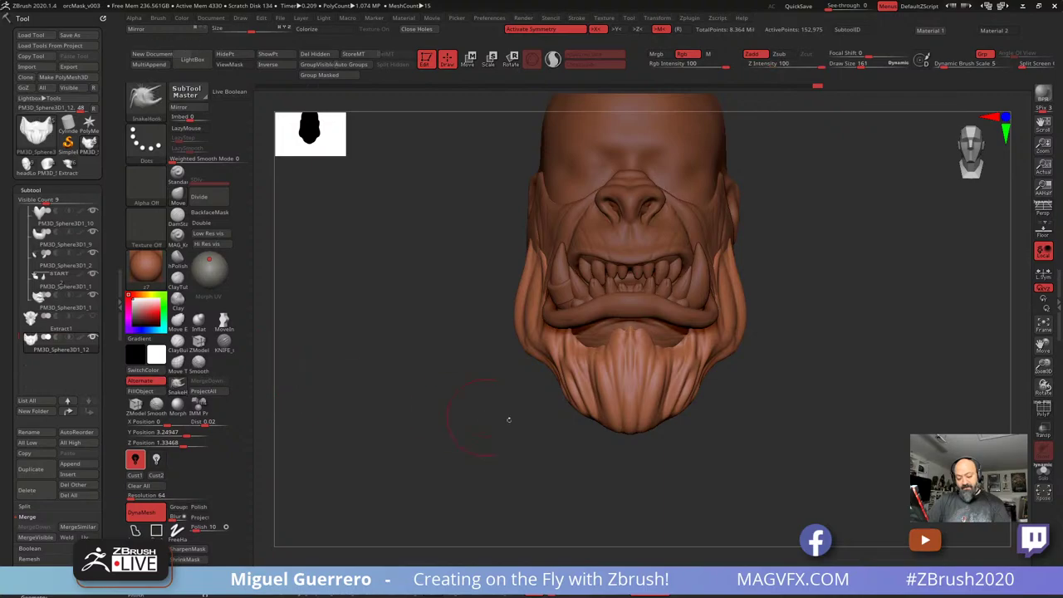
Stretch the chin into a long point with the SnakeHook brush at size 161 and tug out the folds beside it
{"action": "left_click_drag", "start_coordinate": [630, 430], "coordinate": [630, 457]}
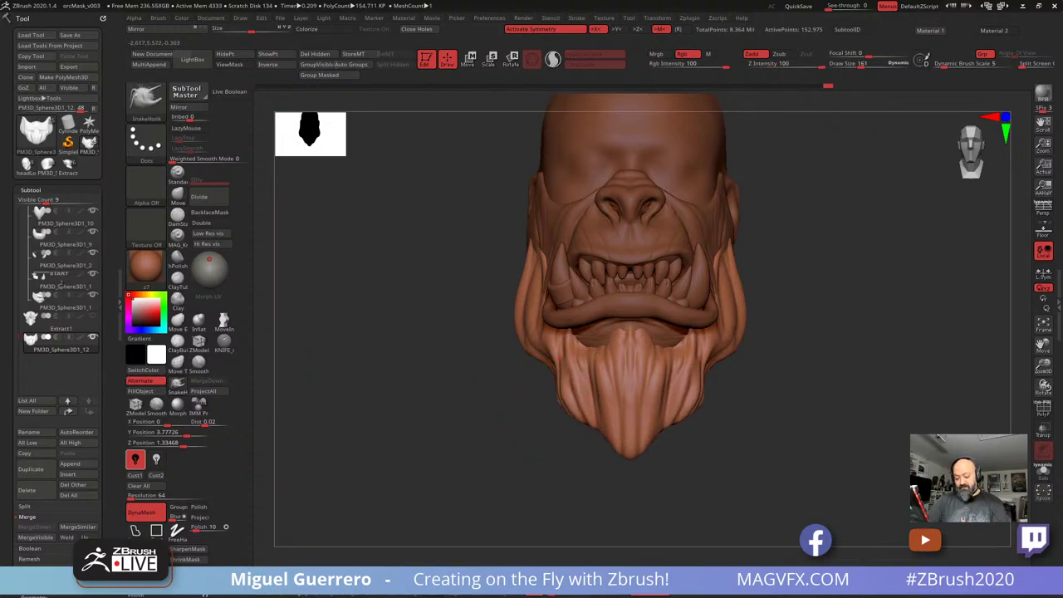
{"action": "mouse_move", "coordinate": [561, 397]}
{"action": "left_mouse_down"}
{"action": "mouse_move", "coordinate": [576, 394]}
{"action": "mouse_move", "coordinate": [578, 415]}
{"action": "left_mouse_up"}
{"action": "mouse_move", "coordinate": [558, 379]}
{"action": "left_mouse_down"}
{"action": "mouse_move", "coordinate": [527, 364]}
{"action": "mouse_move", "coordinate": [508, 333]}
{"action": "mouse_move", "coordinate": [460, 313]}
{"action": "left_mouse_up"}
{"action": "mouse_move", "coordinate": [726, 281]}
{"action": "left_mouse_down"}
{"action": "mouse_move", "coordinate": [734, 277]}
{"action": "mouse_move", "coordinate": [723, 244]}
{"action": "left_mouse_up"}
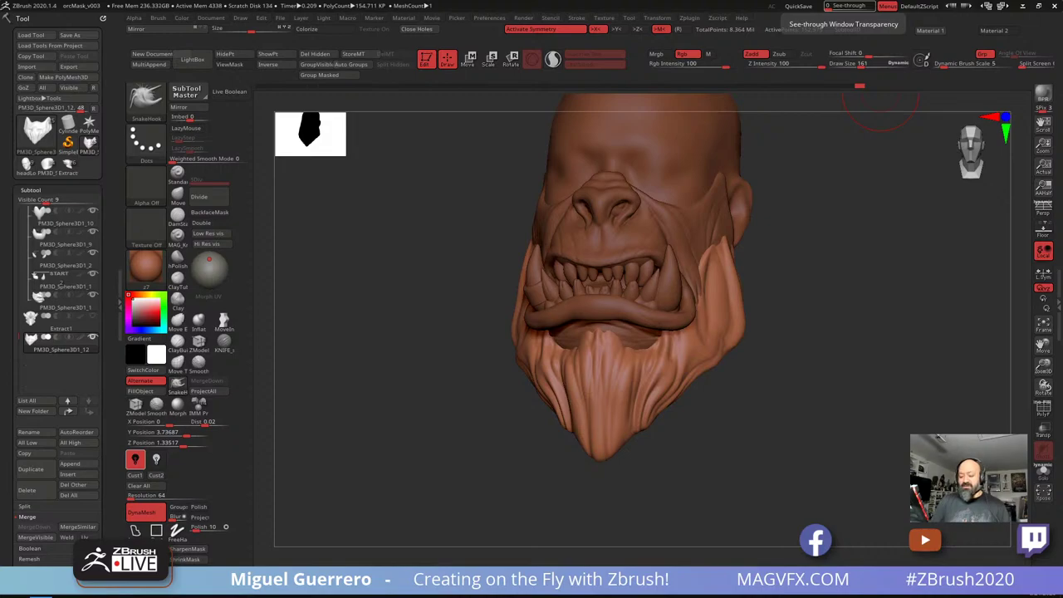
{"action": "left_click_drag", "start_coordinate": [448, 386], "coordinate": [481, 387]}
{"action": "mouse_move", "coordinate": [574, 385]}
{"action": "left_mouse_down"}
{"action": "mouse_move", "coordinate": [560, 387]}
{"action": "mouse_move", "coordinate": [562, 404]}
{"action": "mouse_move", "coordinate": [561, 389]}
{"action": "left_mouse_up"}
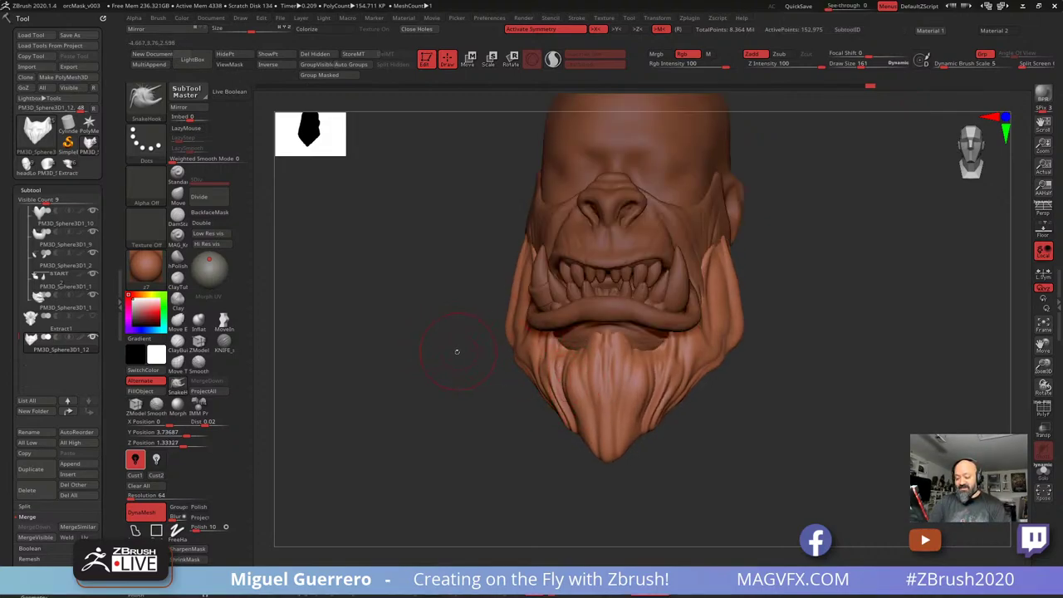
Reshape the side of the jaw piece with SnakeHook, pulling its outer folds and upper lobes toward the ear
{"action": "left_click_drag", "start_coordinate": [458, 351], "coordinate": [440, 352]}
{"action": "left_click_drag", "start_coordinate": [695, 342], "coordinate": [721, 370]}
{"action": "left_click_drag", "start_coordinate": [729, 299], "coordinate": [742, 292]}
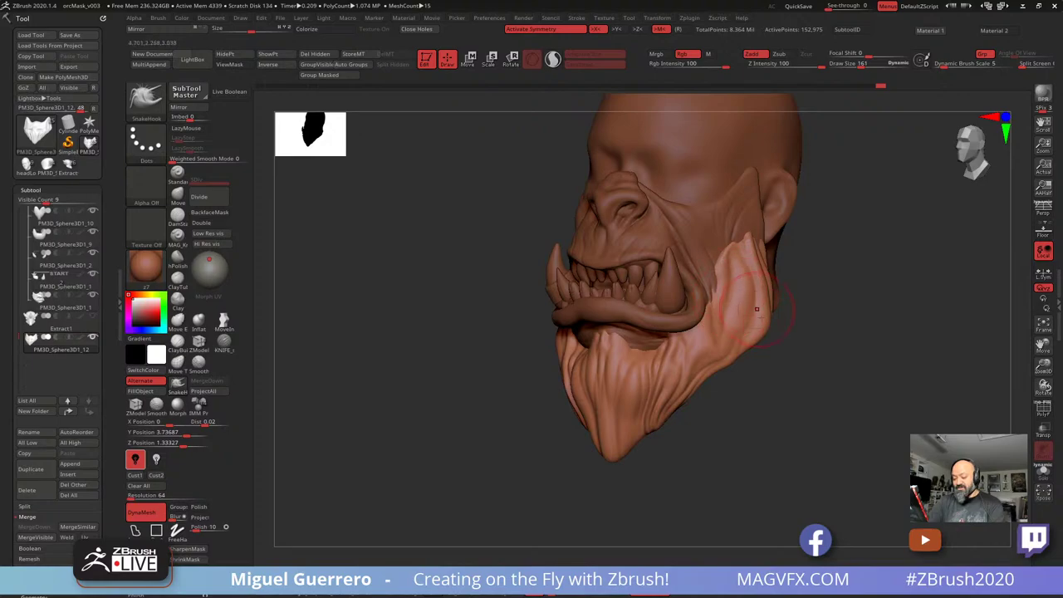
{"action": "left_click_drag", "start_coordinate": [754, 354], "coordinate": [794, 354]}
{"action": "left_click_drag", "start_coordinate": [728, 290], "coordinate": [736, 293]}
{"action": "mouse_move", "coordinate": [774, 335]}
{"action": "left_mouse_down"}
{"action": "mouse_move", "coordinate": [781, 320]}
{"action": "mouse_move", "coordinate": [759, 320]}
{"action": "left_mouse_up"}
{"action": "left_click_drag", "start_coordinate": [756, 264], "coordinate": [772, 261]}
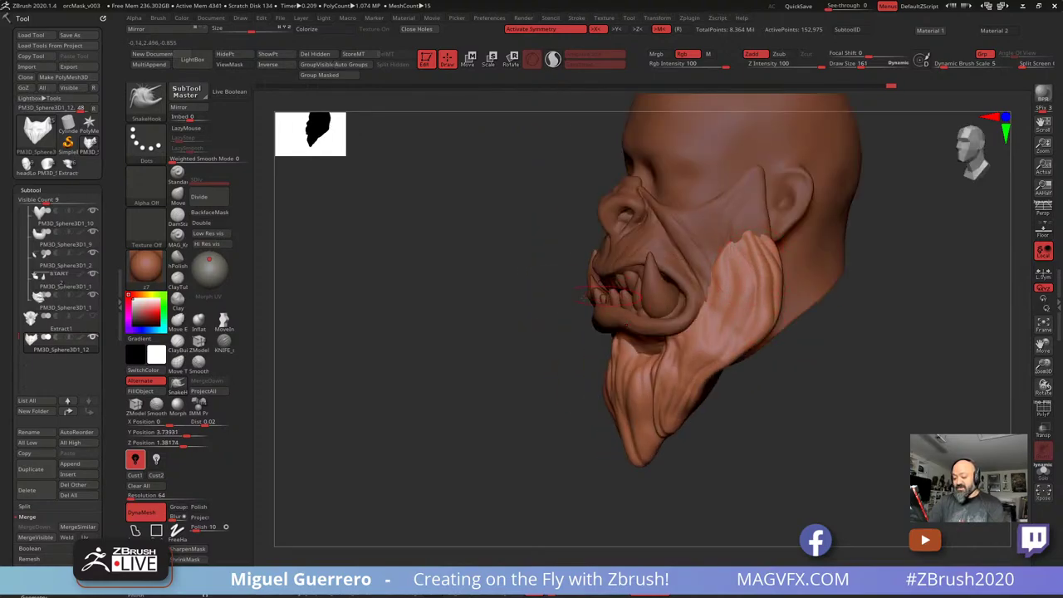
Refine the chin's profile in side view, adjusting its front edge below the lower lip and the fold beneath the jaw
{"action": "mouse_move", "coordinate": [739, 262]}
{"action": "right_mouse_down"}
{"action": "mouse_move", "coordinate": [510, 321]}
{"action": "mouse_move", "coordinate": [563, 352]}
{"action": "right_mouse_up"}
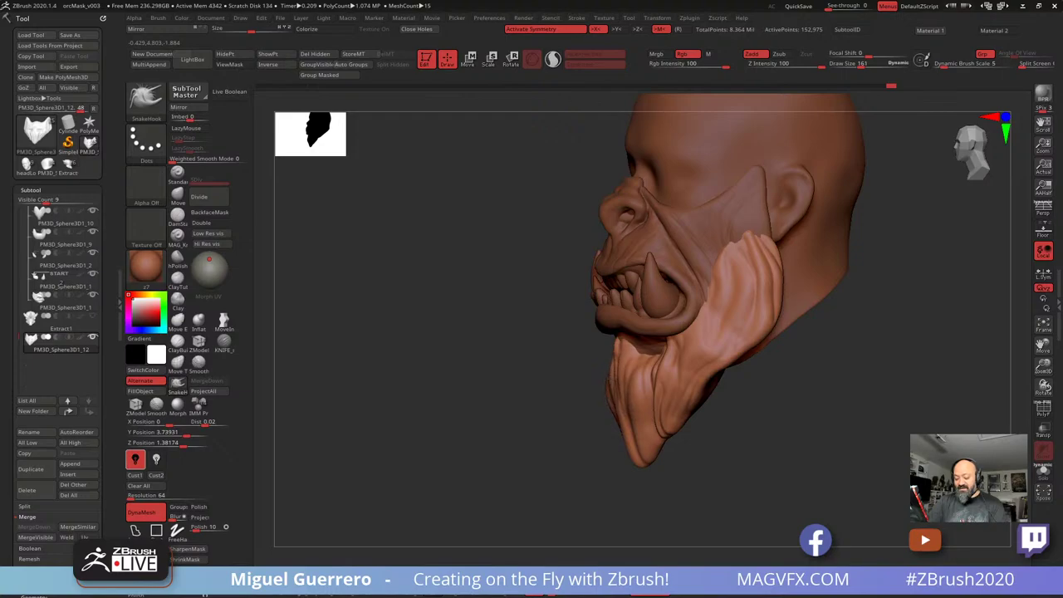
{"action": "left_click_drag", "start_coordinate": [615, 407], "coordinate": [617, 427]}
{"action": "left_click_drag", "start_coordinate": [612, 389], "coordinate": [607, 386]}
{"action": "right_click_drag", "start_coordinate": [545, 361], "coordinate": [553, 358]}
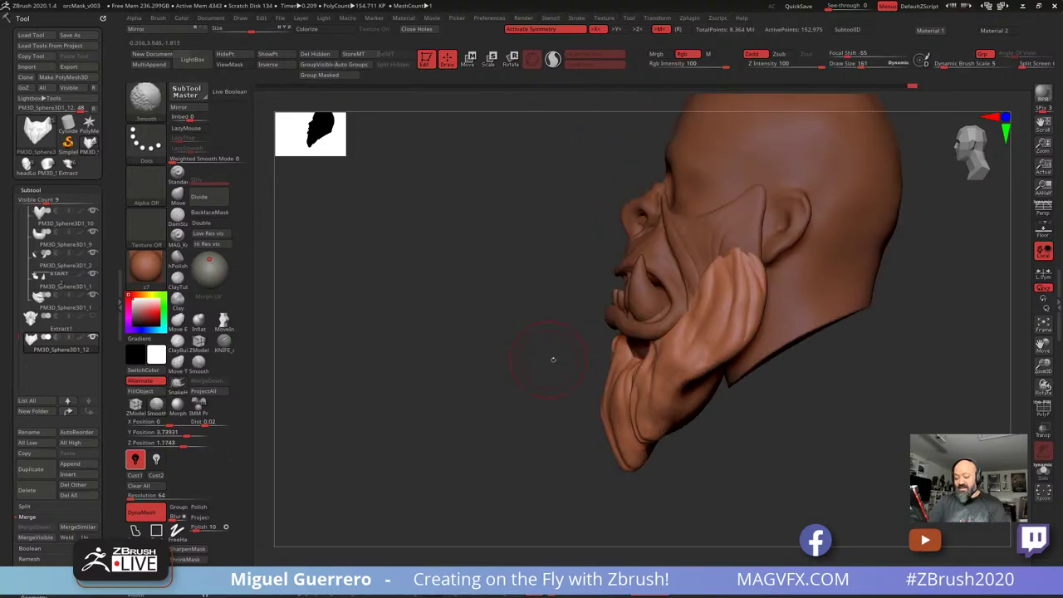
{"action": "mouse_move", "coordinate": [618, 366]}
{"action": "left_mouse_down"}
{"action": "mouse_move", "coordinate": [608, 378]}
{"action": "mouse_move", "coordinate": [616, 351]}
{"action": "left_mouse_up"}
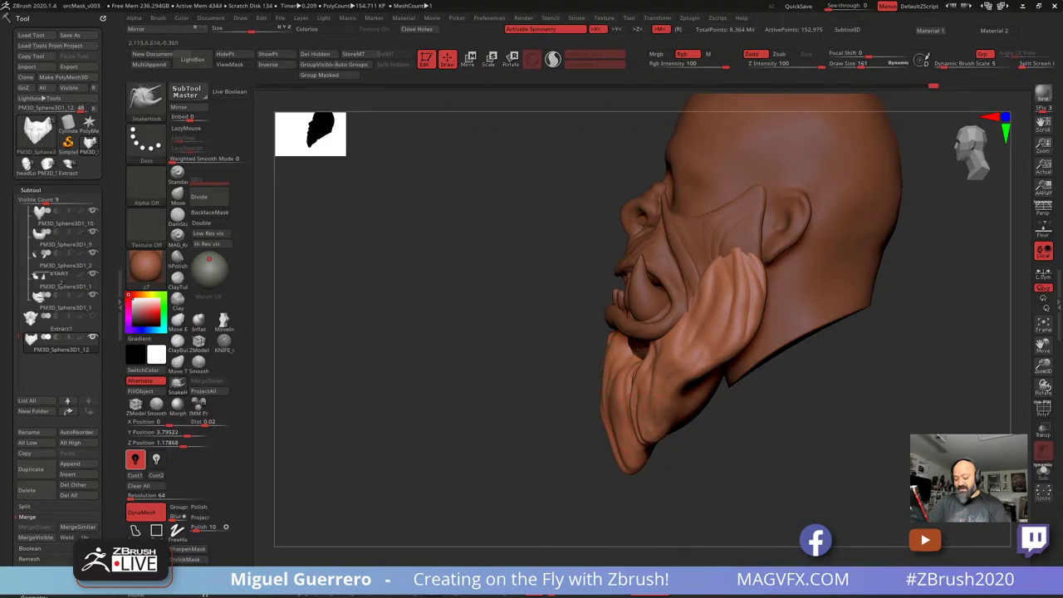
{"action": "left_click_drag", "start_coordinate": [692, 380], "coordinate": [696, 378]}
{"action": "mouse_move", "coordinate": [341, 366]}
{"action": "right_mouse_down"}
{"action": "mouse_move", "coordinate": [410, 341]}
{"action": "mouse_move", "coordinate": [436, 415]}
{"action": "mouse_move", "coordinate": [427, 428]}
{"action": "mouse_move", "coordinate": [403, 380]}
{"action": "mouse_move", "coordinate": [456, 372]}
{"action": "right_mouse_up"}
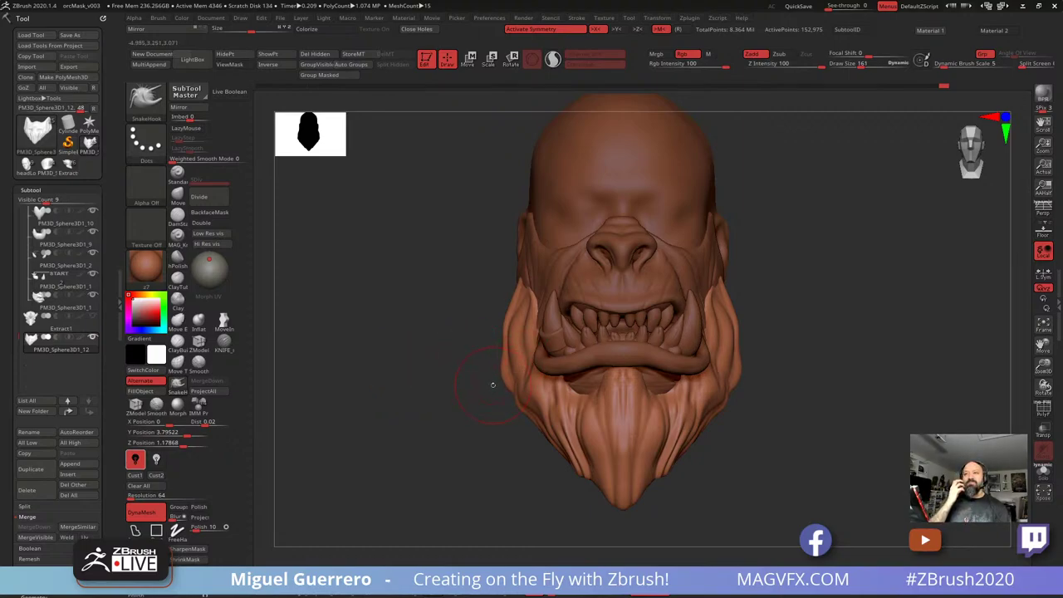
Select the large tusks subtool and thicken both tusks with the Inflate brush
{"action": "left_click", "coordinate": [547, 319], "text": "alt"}
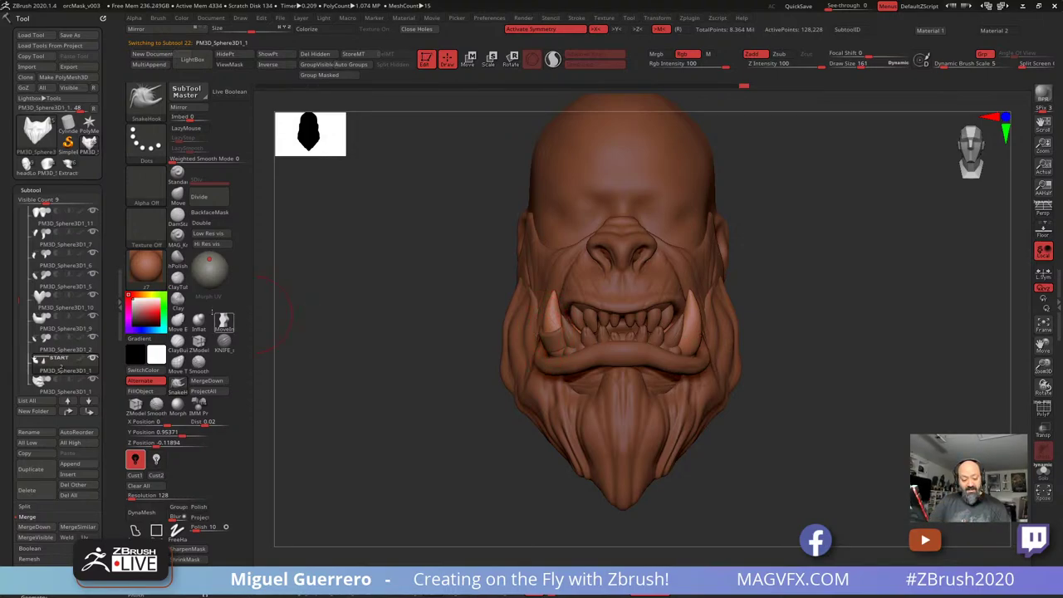
{"action": "left_click", "coordinate": [199, 321]}
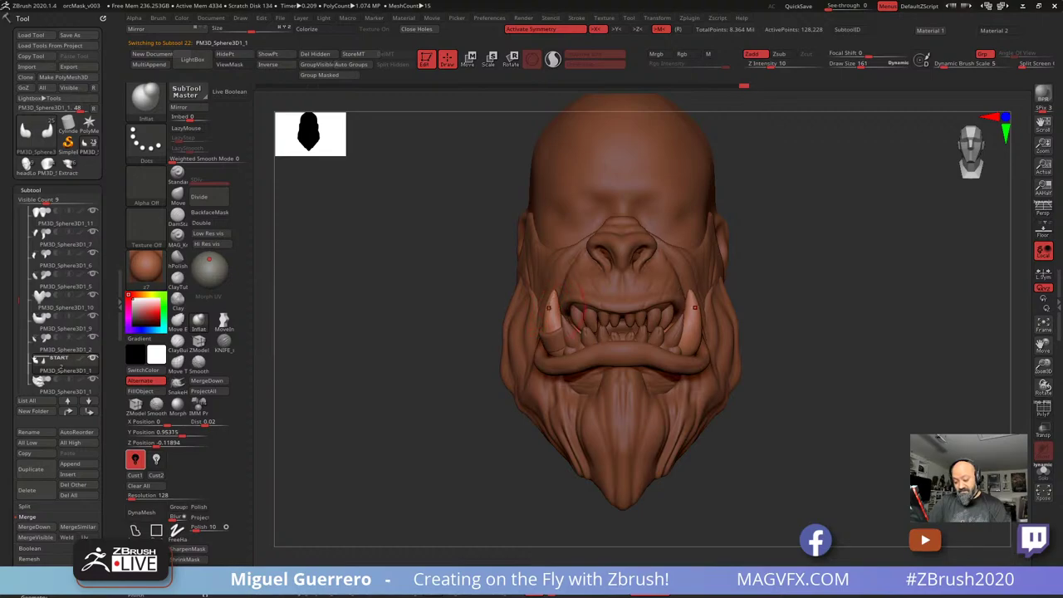
{"action": "left_click_drag", "start_coordinate": [554, 304], "coordinate": [552, 342]}
{"action": "left_click_drag", "start_coordinate": [688, 331], "coordinate": [686, 339]}
Shift the base of the tusks outward with the Move brush at size 205, then reduce the brush size to 165
{"action": "left_click", "coordinate": [177, 195]}
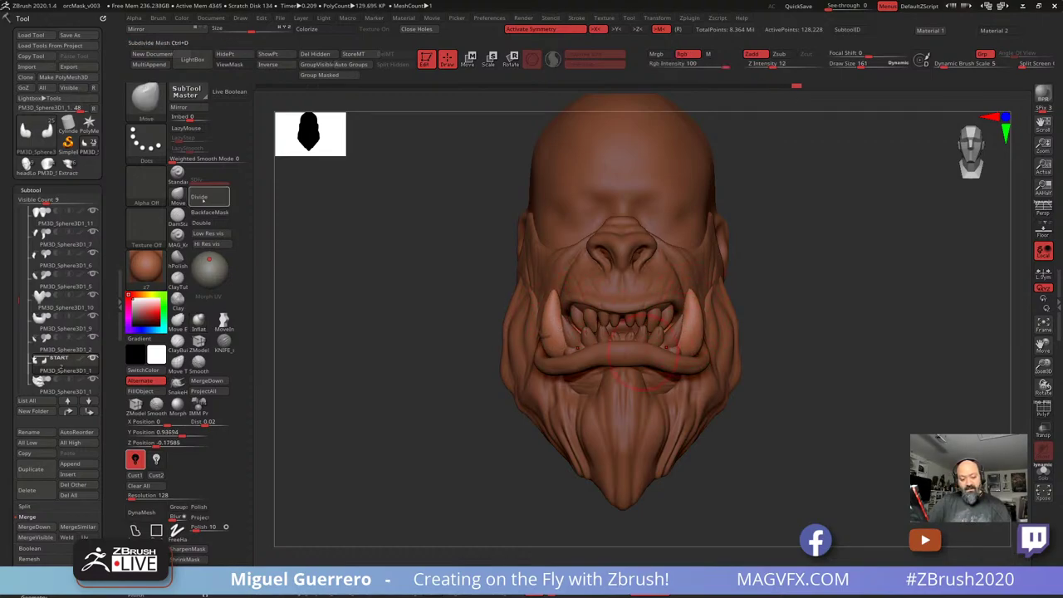
{"action": "key", "text": "bracketright"}
{"action": "key", "text": "bracketright"}
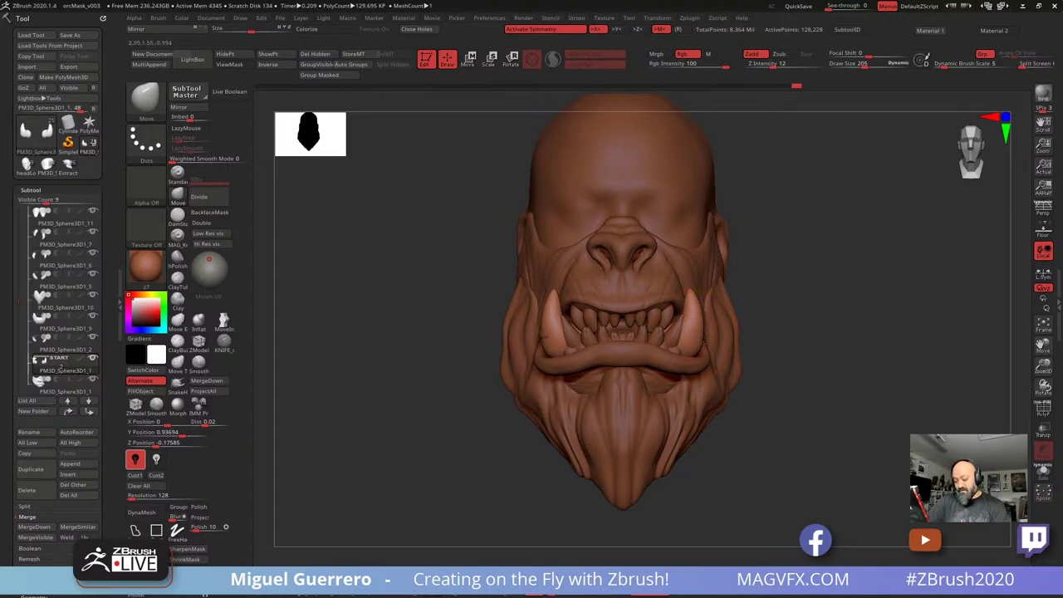
{"action": "left_click_drag", "start_coordinate": [699, 336], "coordinate": [706, 336]}
{"action": "mouse_move", "coordinate": [814, 341]}
{"action": "left_mouse_down"}
{"action": "mouse_move", "coordinate": [681, 339]}
{"action": "mouse_move", "coordinate": [720, 320]}
{"action": "left_mouse_up"}
{"action": "key", "text": "bracketleft"}
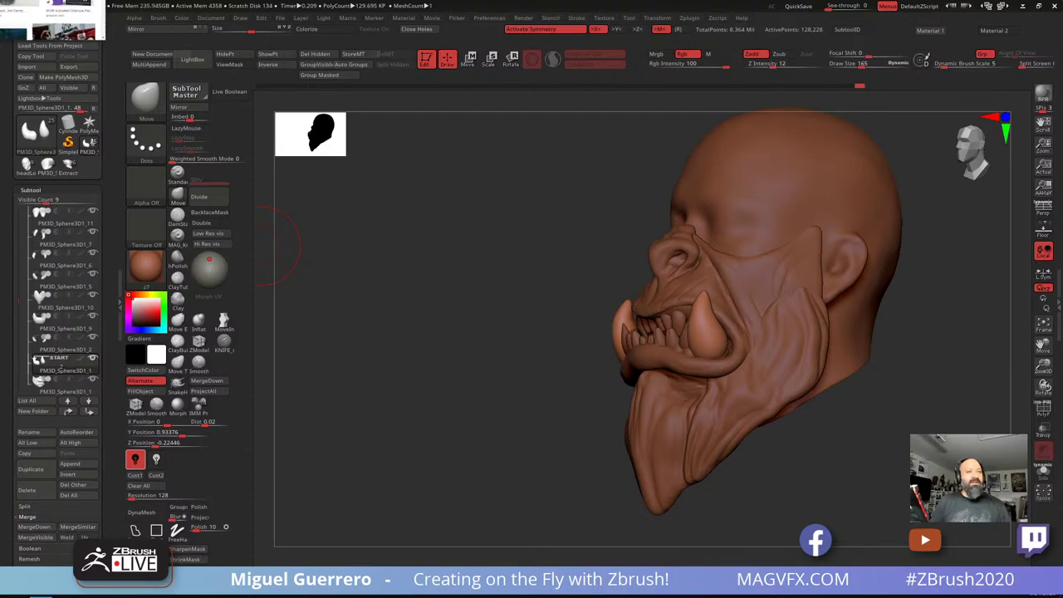
Switch to the browser window and examine the "wow movie mask" image results for orc mask references
{"action": "left_click_drag", "start_coordinate": [0, 0], "coordinate": [585, 24]}
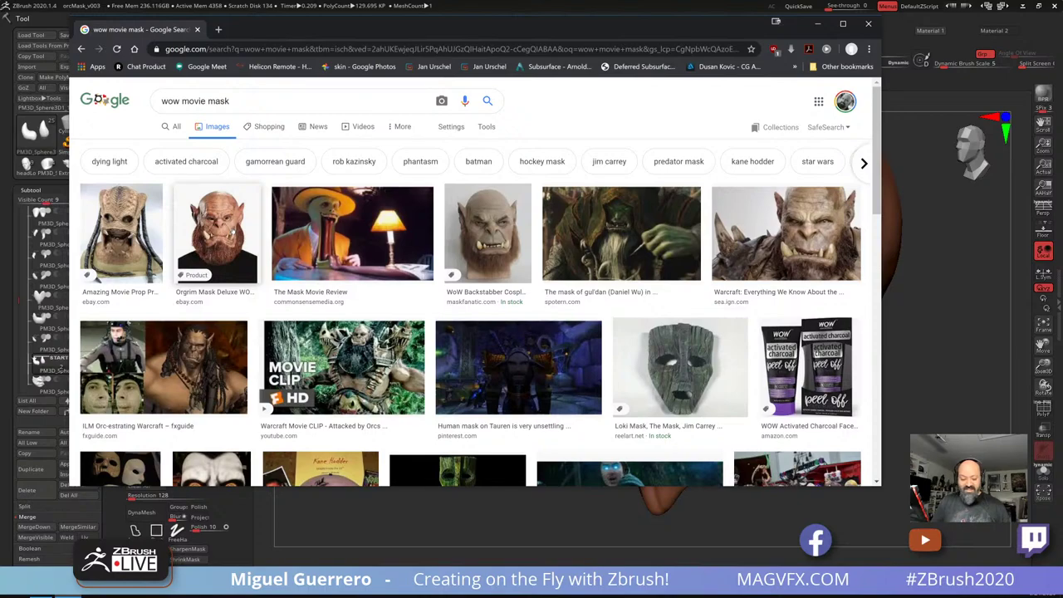
{"action": "scroll", "coordinate": [234, 232], "scroll_direction": "down", "scroll_amount": 1}
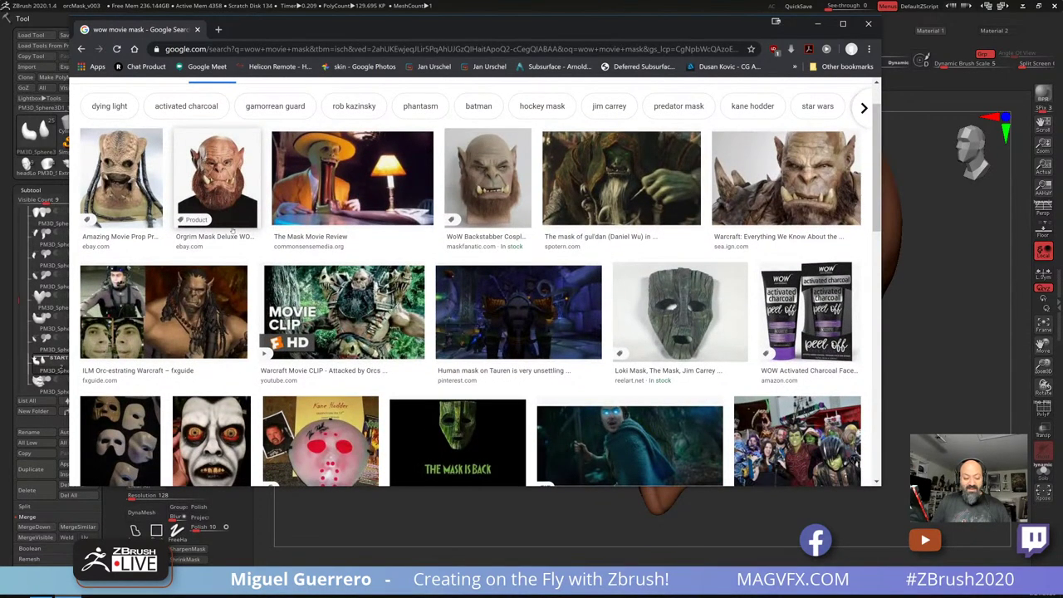
{"action": "scroll", "coordinate": [233, 232], "scroll_direction": "down", "scroll_amount": 3}
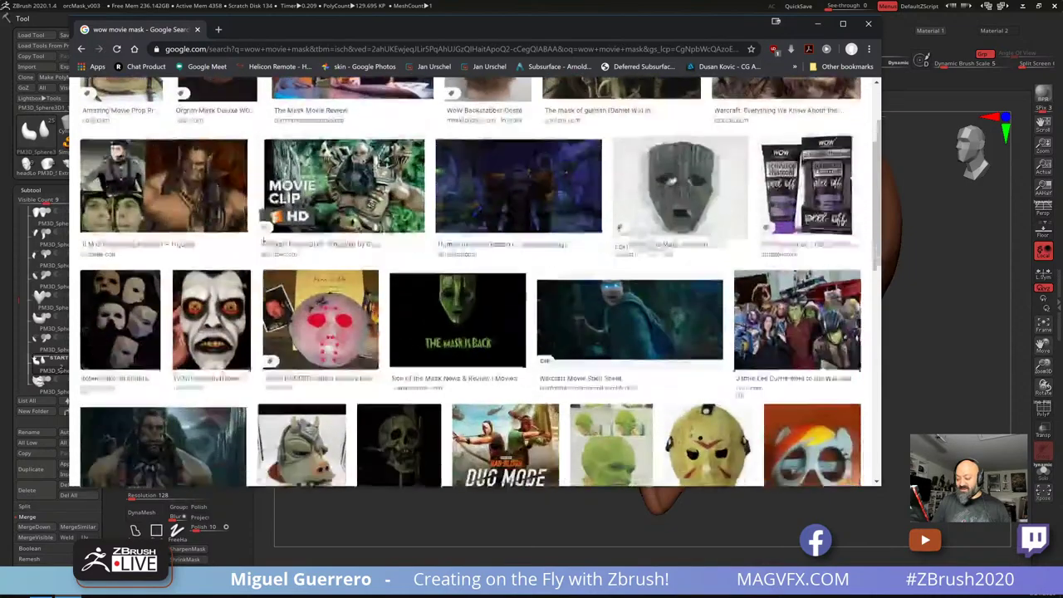
{"action": "scroll", "coordinate": [637, 103], "scroll_direction": "up", "scroll_amount": 4}
{"action": "left_click_drag", "start_coordinate": [662, 36], "coordinate": [182, 0]}
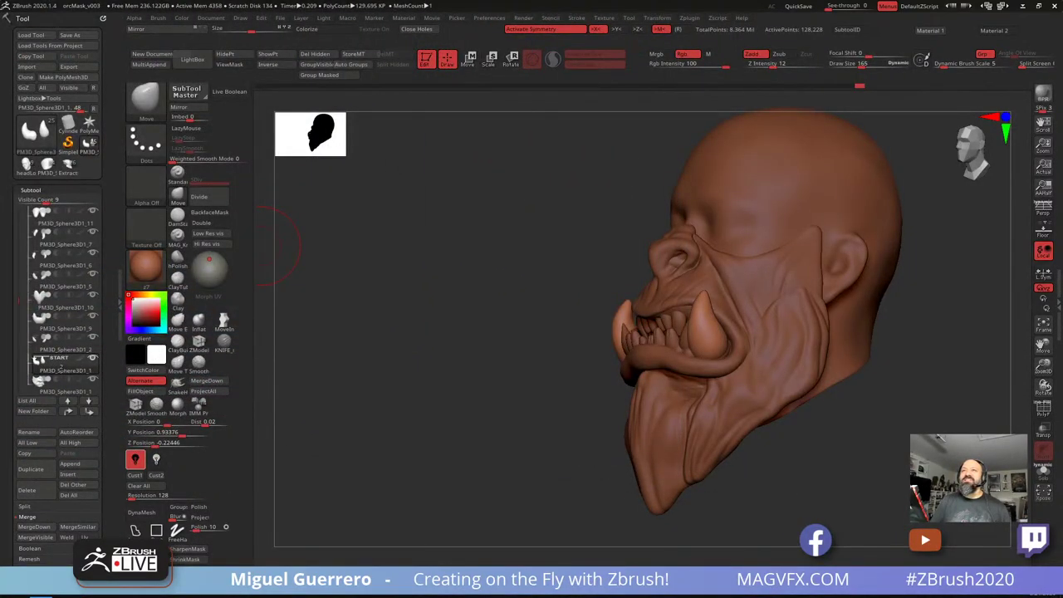
Select the muzzle and cheek piece and build up its cheekbone ridge toward the ear with the Standard brush and FreeHand stroke
{"action": "left_click_drag", "start_coordinate": [390, 349], "coordinate": [475, 350]}
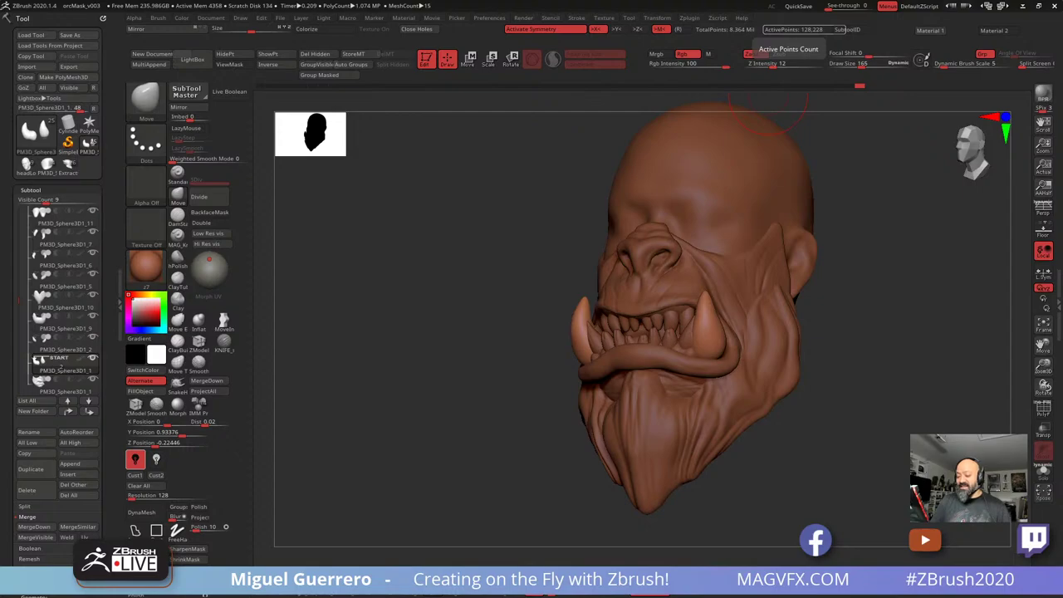
{"action": "mouse_move", "coordinate": [434, 321]}
{"action": "left_mouse_down", "text": "shift"}
{"action": "mouse_move", "coordinate": [473, 280]}
{"action": "mouse_move", "coordinate": [544, 255]}
{"action": "left_mouse_up", "text": "shift"}
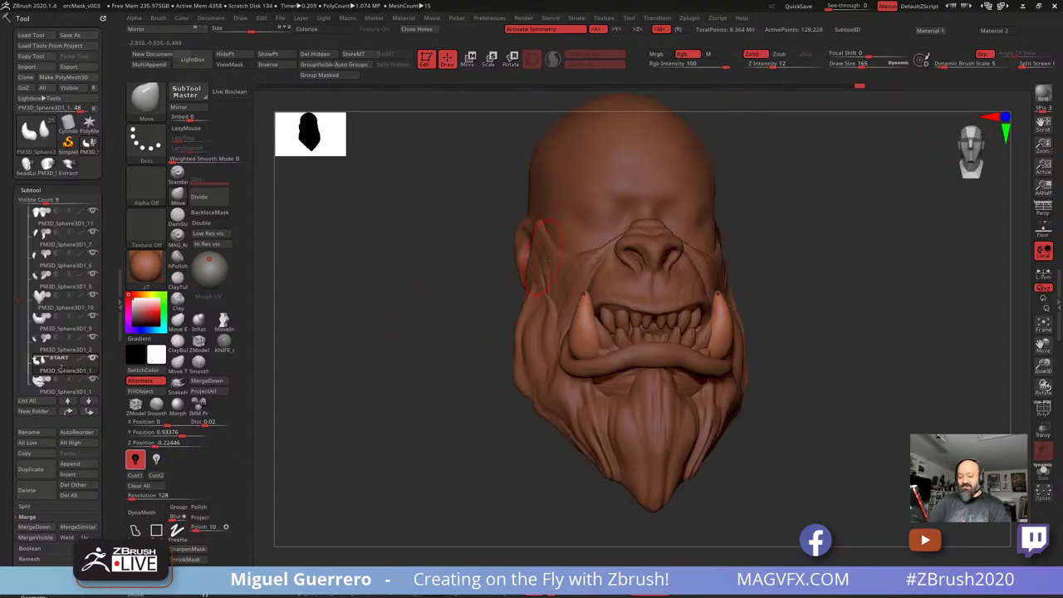
{"action": "left_click", "coordinate": [549, 260], "text": "alt"}
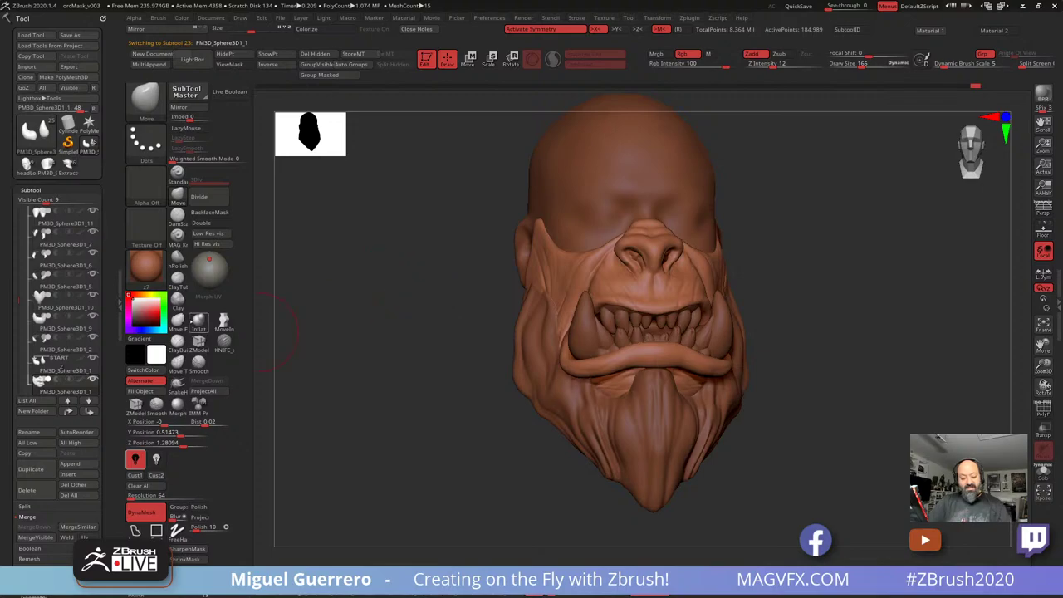
{"action": "left_click", "coordinate": [177, 172]}
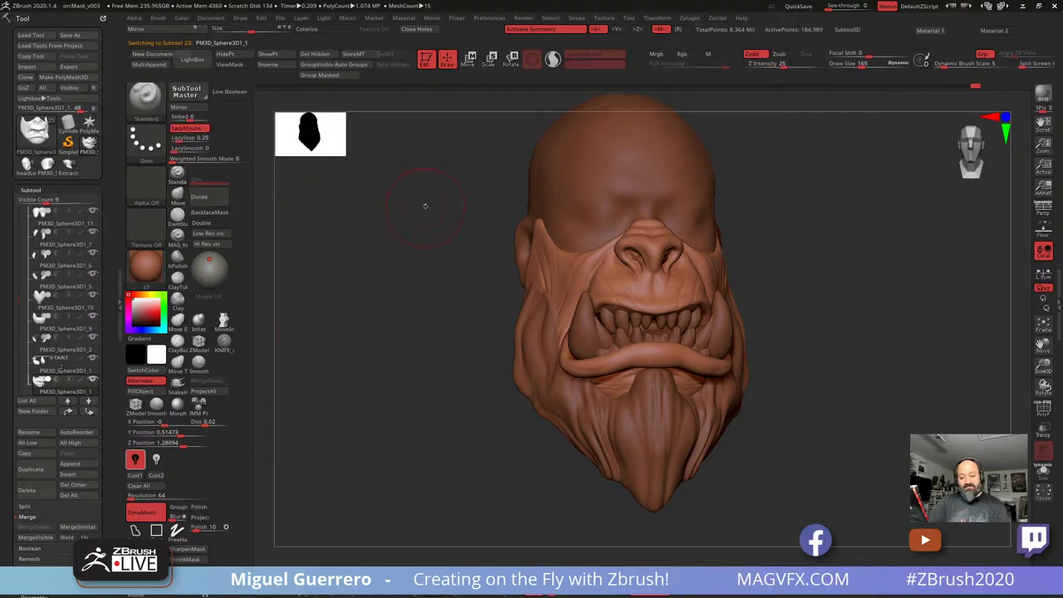
{"action": "left_click", "coordinate": [145, 142]}
{"action": "left_click", "coordinate": [280, 154]}
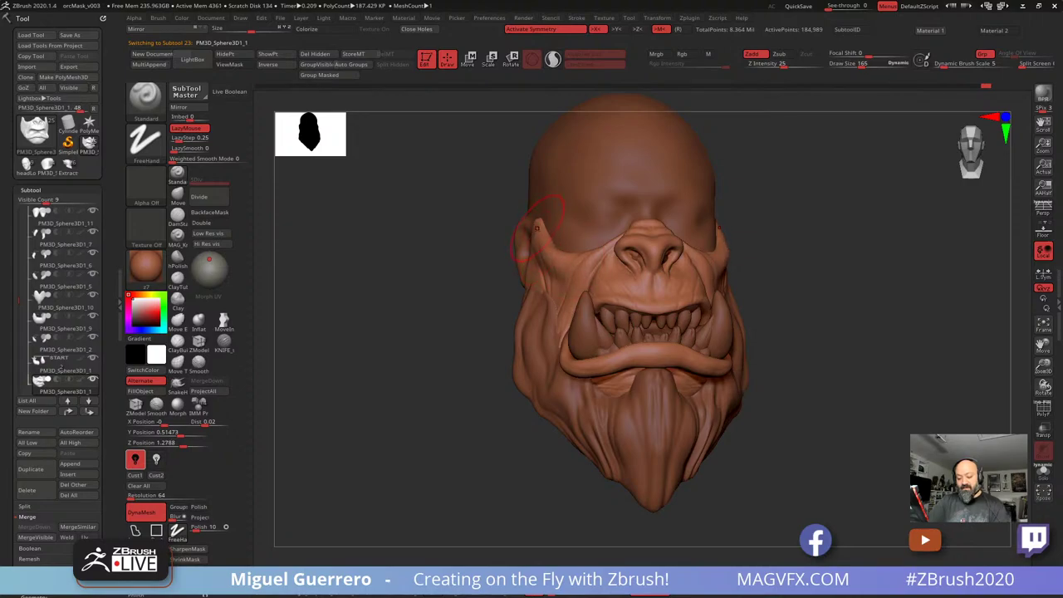
{"action": "left_click_drag", "start_coordinate": [482, 236], "coordinate": [582, 246]}
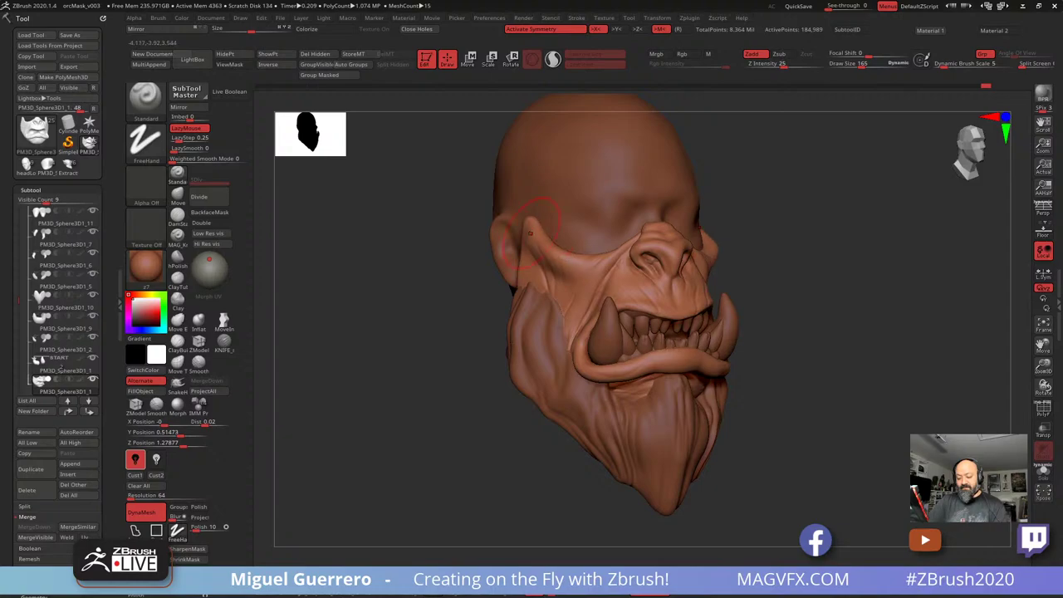
{"action": "mouse_move", "coordinate": [436, 240]}
{"action": "left_mouse_down", "text": "shift"}
{"action": "mouse_move", "coordinate": [426, 256]}
{"action": "mouse_move", "coordinate": [412, 247]}
{"action": "mouse_move", "coordinate": [419, 263]}
{"action": "left_mouse_up", "text": "shift"}
Push the cheekbone ridge and its pointed upper end near the ear outward and back with the Move brush
{"action": "left_click", "coordinate": [178, 197]}
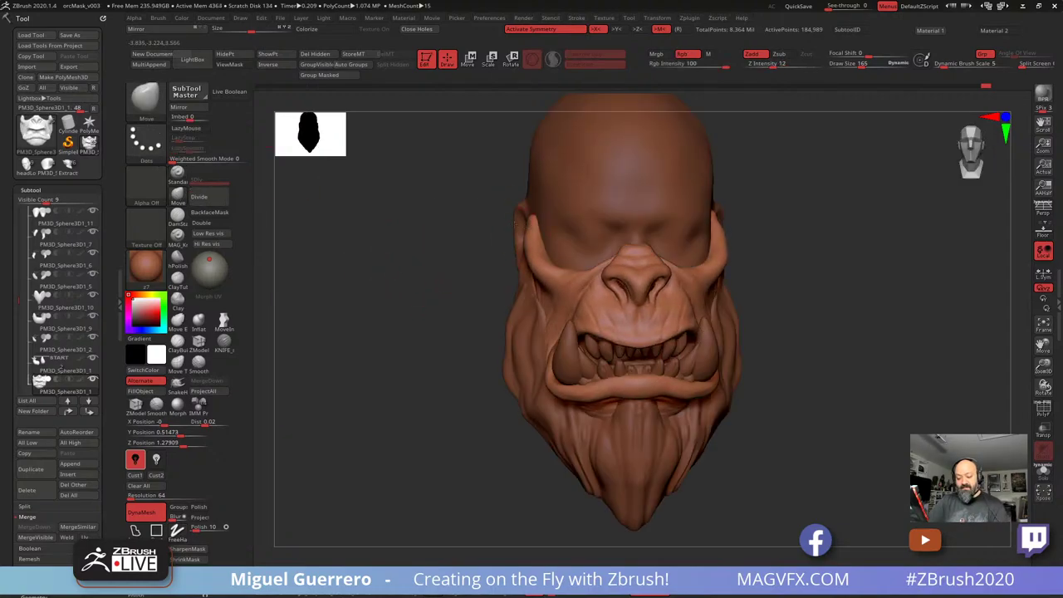
{"action": "left_click_drag", "start_coordinate": [518, 223], "coordinate": [509, 209]}
{"action": "left_click_drag", "start_coordinate": [525, 254], "coordinate": [519, 253]}
{"action": "mouse_move", "coordinate": [442, 246]}
{"action": "left_mouse_down"}
{"action": "mouse_move", "coordinate": [482, 258]}
{"action": "mouse_move", "coordinate": [458, 273]}
{"action": "left_mouse_up"}
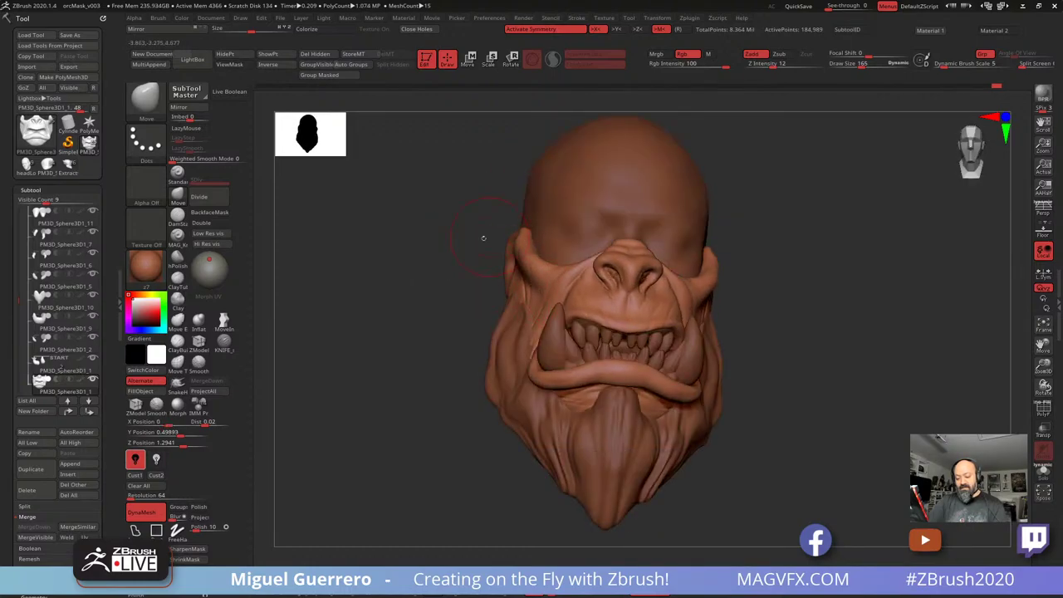
{"action": "left_click_drag", "start_coordinate": [481, 238], "coordinate": [505, 240]}
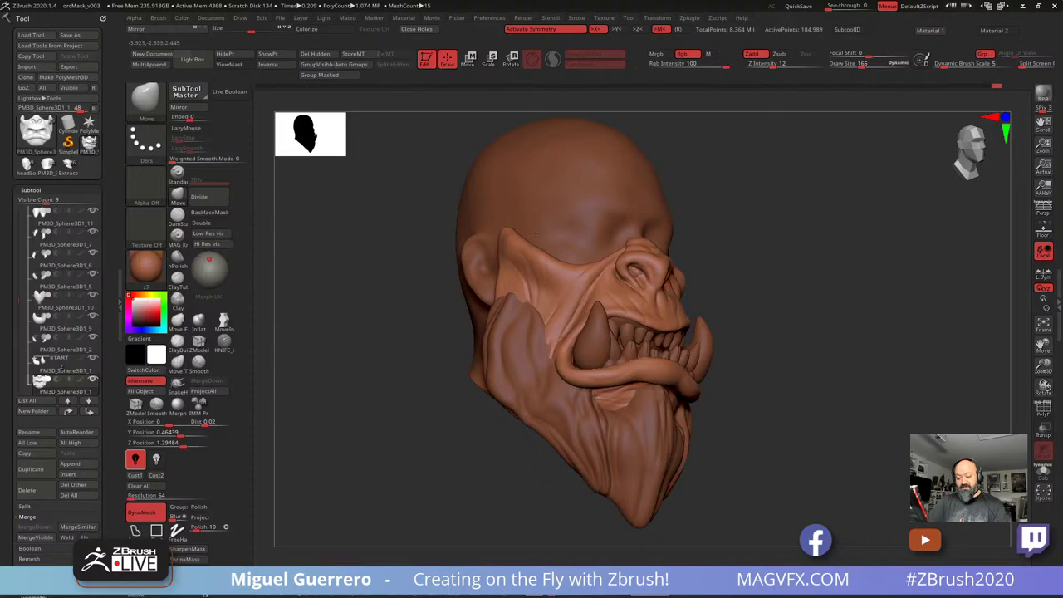
{"action": "left_click_drag", "start_coordinate": [504, 234], "coordinate": [500, 233]}
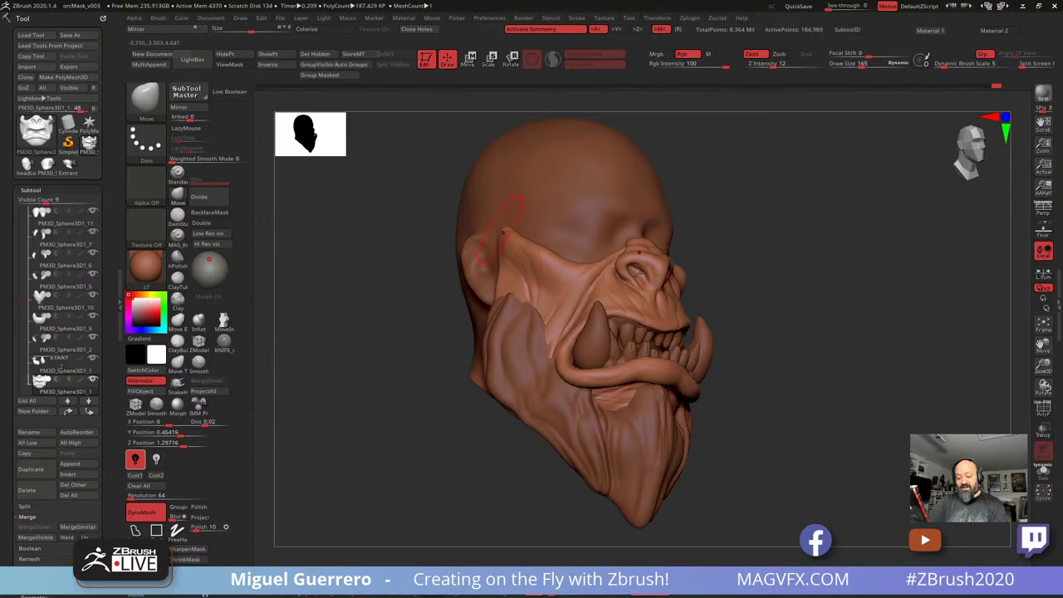
Adjust the pointed upper edge of the cheek piece in front of the ear with the Move brush at size 165
{"action": "right_click_drag", "start_coordinate": [482, 237], "coordinate": [504, 239]}
{"action": "left_click_drag", "start_coordinate": [495, 231], "coordinate": [487, 222]}
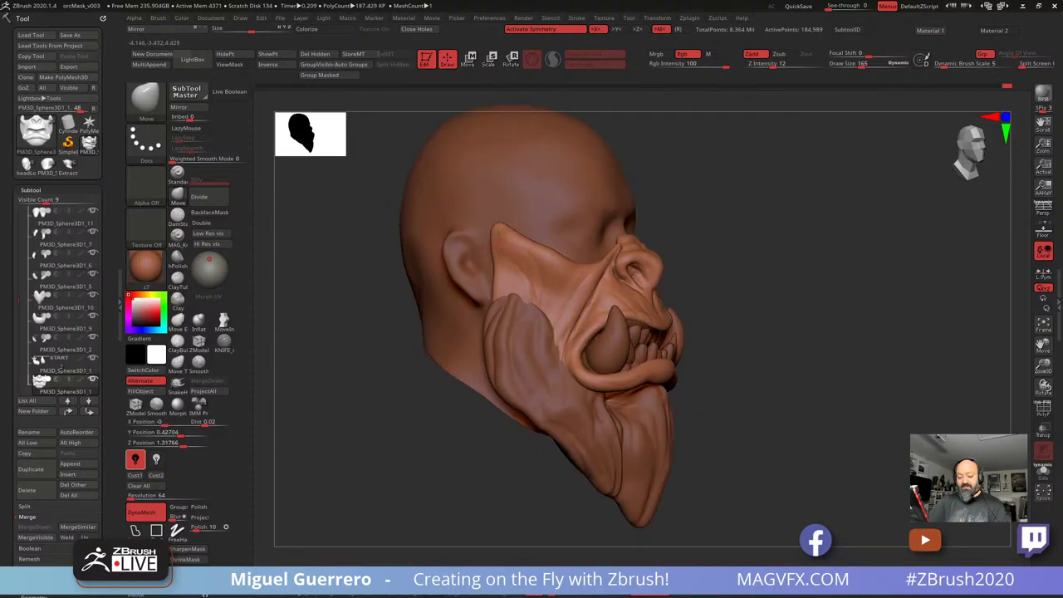
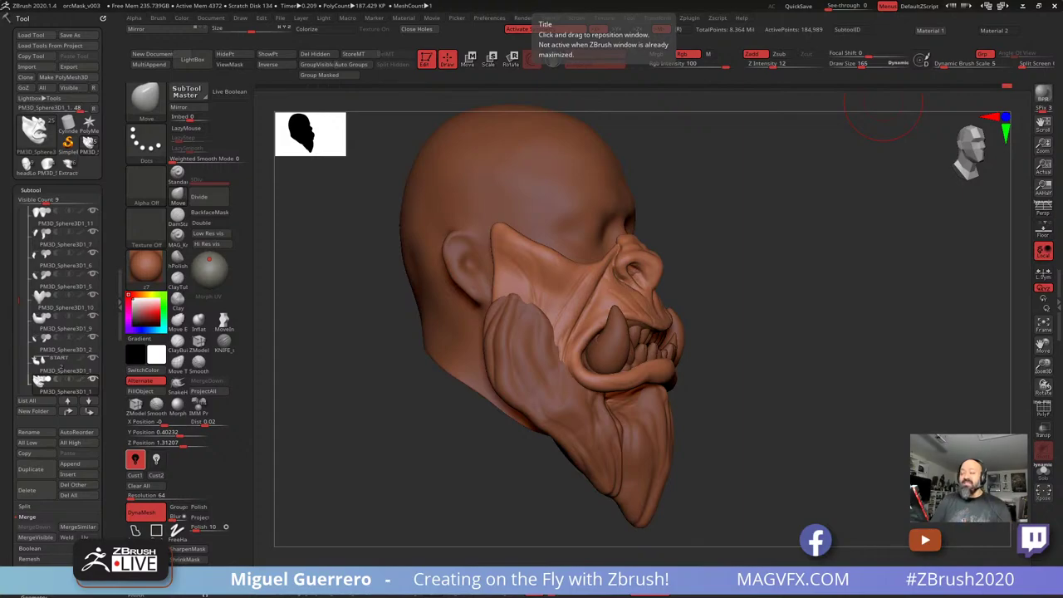
{"action": "left_click_drag", "start_coordinate": [759, 415], "coordinate": [656, 407]}
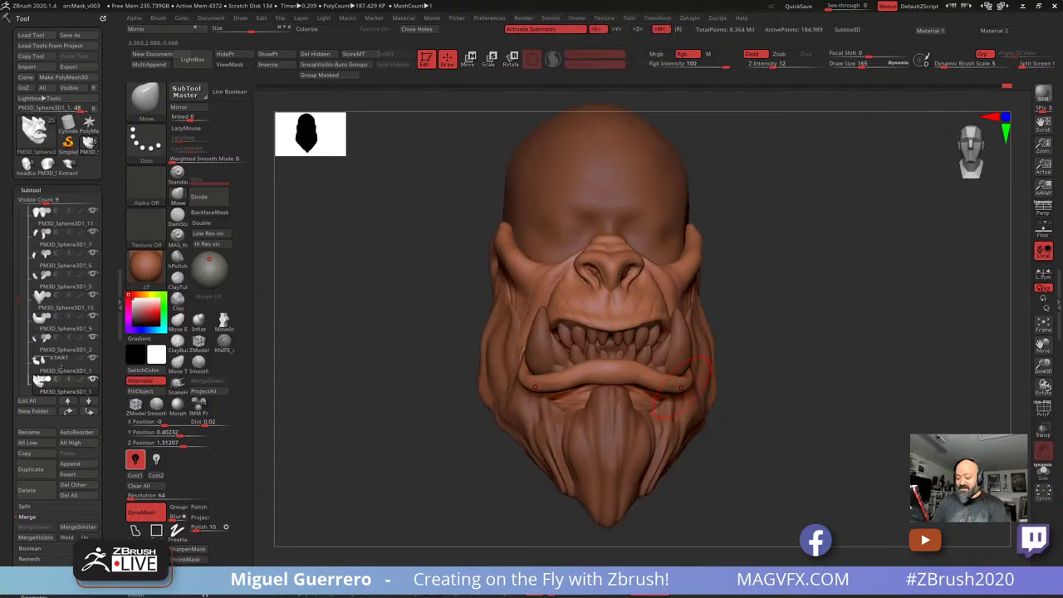
{"action": "left_click_drag", "start_coordinate": [407, 335], "coordinate": [400, 335]}
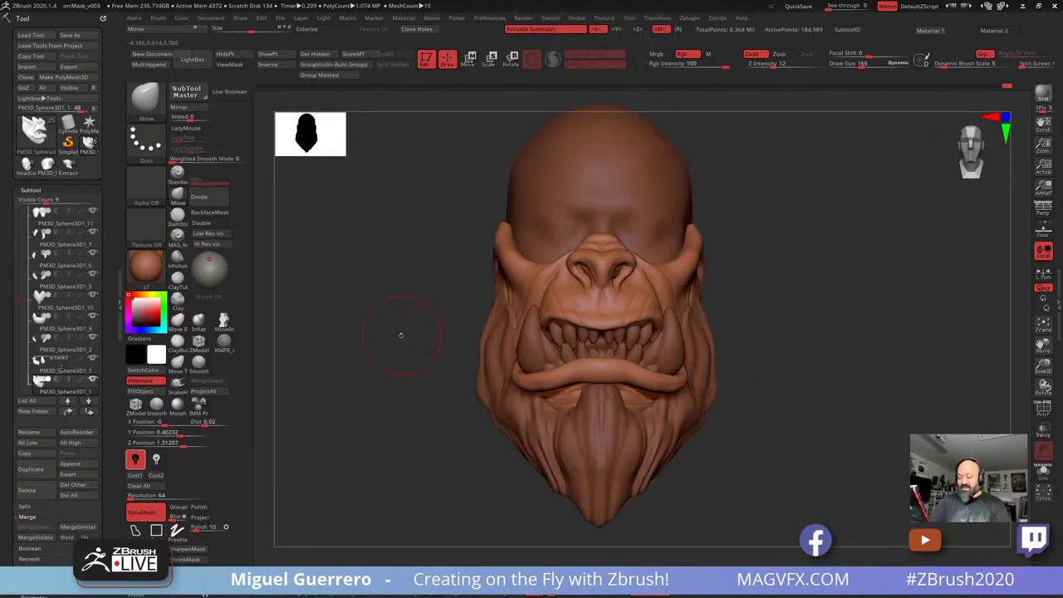
Select the tusks and tilt them with the transform gizmo so their tips flare outward, then return to sculpting mode
{"action": "left_click", "coordinate": [511, 344], "text": "alt"}
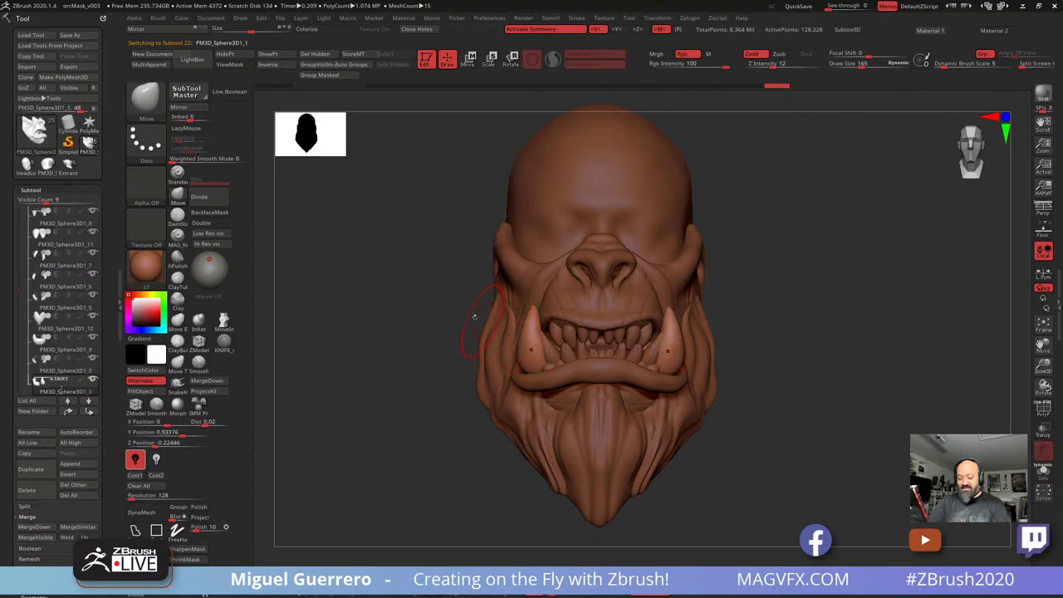
{"action": "key", "text": "w"}
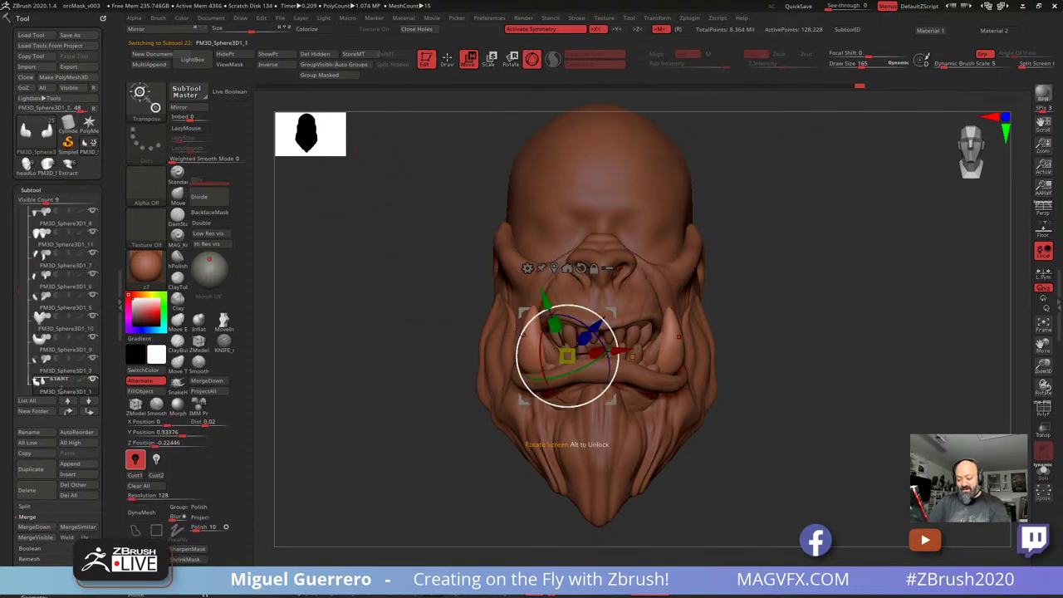
{"action": "left_click_drag", "start_coordinate": [522, 333], "coordinate": [523, 309]}
{"action": "left_click_drag", "start_coordinate": [567, 353], "coordinate": [567, 351]}
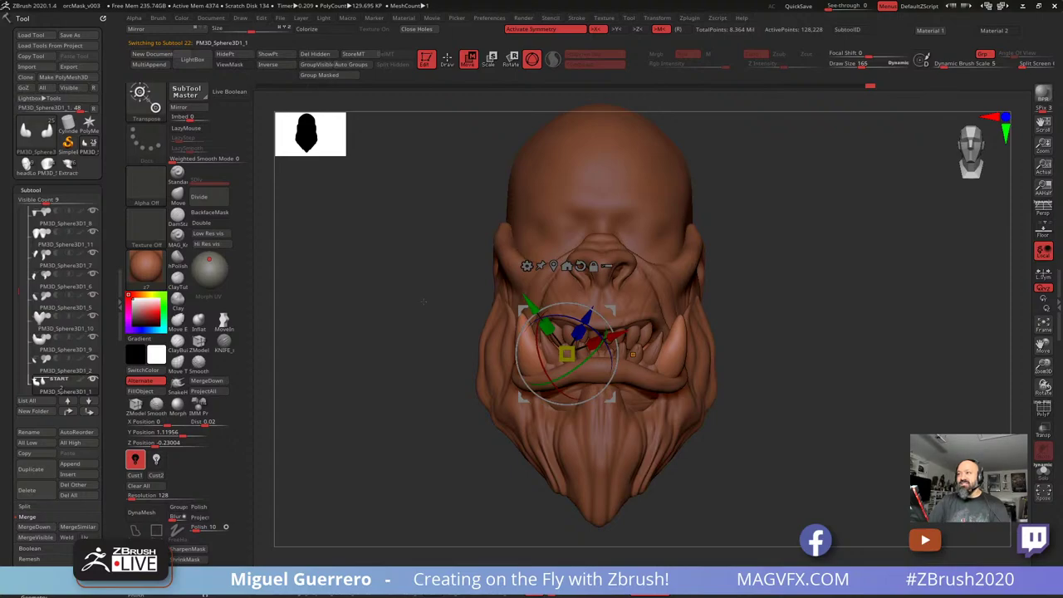
{"action": "left_click_drag", "start_coordinate": [411, 314], "coordinate": [373, 307]}
{"action": "key", "text": "q"}
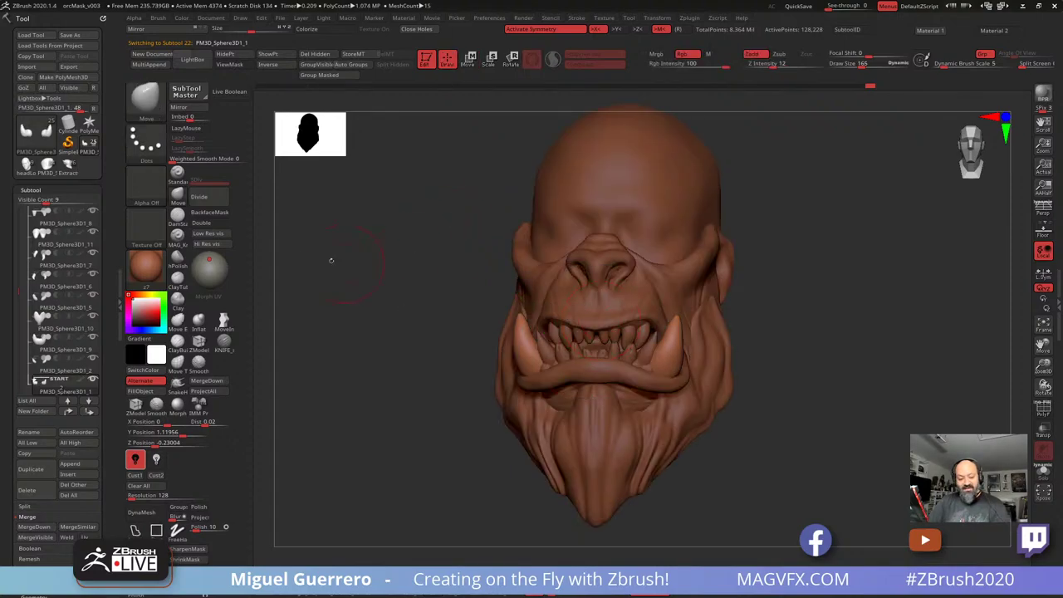
Carve creases into the tusks with the DamStandard brush, reducing the brush size to 81
{"action": "key", "text": "b"}
{"action": "key", "text": "d"}
{"action": "key", "text": "s"}
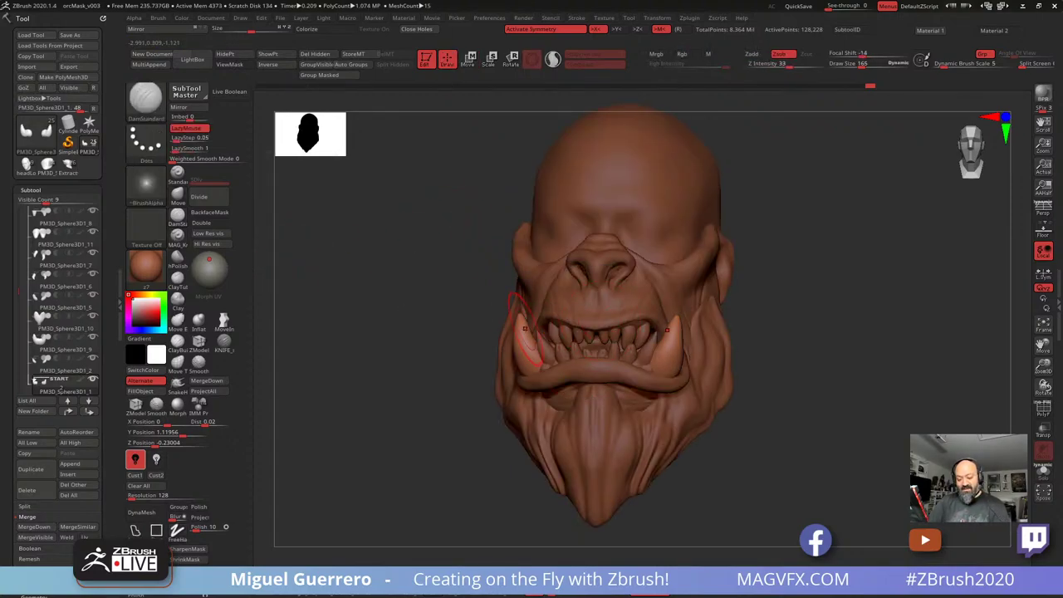
{"action": "key", "text": "bracketleft"}
{"action": "key", "text": "bracketleft"}
{"action": "key", "text": "bracketleft"}
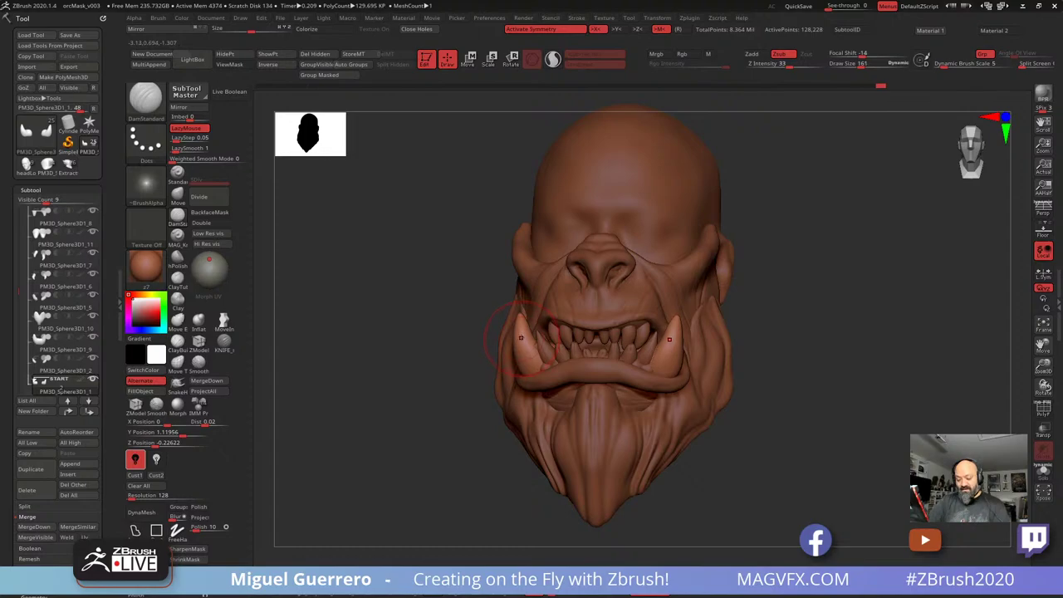
{"action": "key", "text": "bracketleft"}
{"action": "key", "text": "bracketleft"}
{"action": "key", "text": "bracketleft"}
{"action": "left_click_drag", "start_coordinate": [516, 352], "coordinate": [535, 358]}
{"action": "left_click_drag", "start_coordinate": [772, 324], "coordinate": [527, 311]}
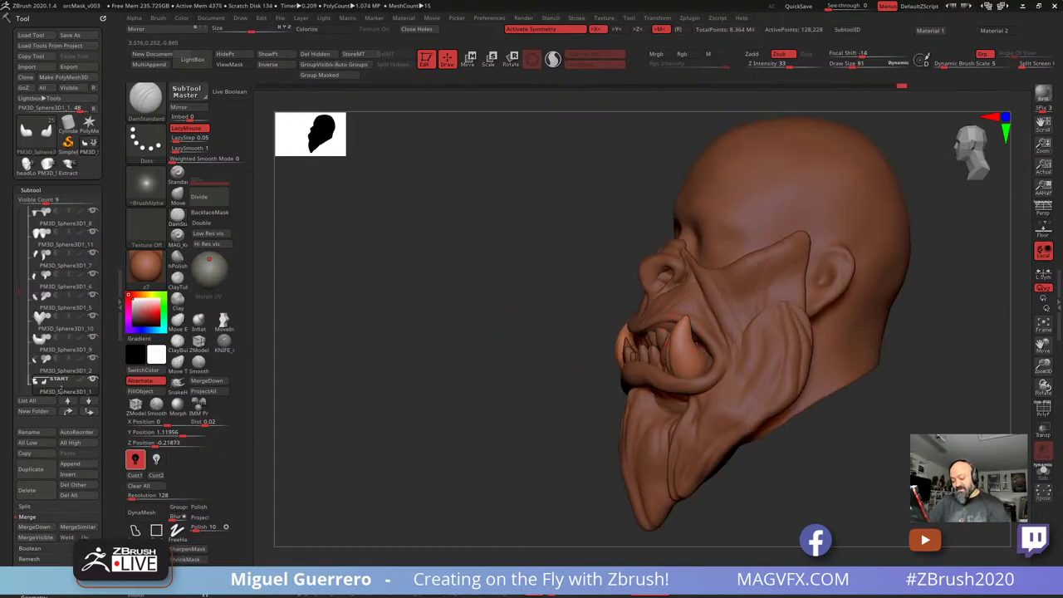
{"action": "left_click_drag", "start_coordinate": [463, 325], "coordinate": [440, 304], "text": "shift"}
{"action": "left_click_drag", "start_coordinate": [376, 334], "coordinate": [418, 337]}
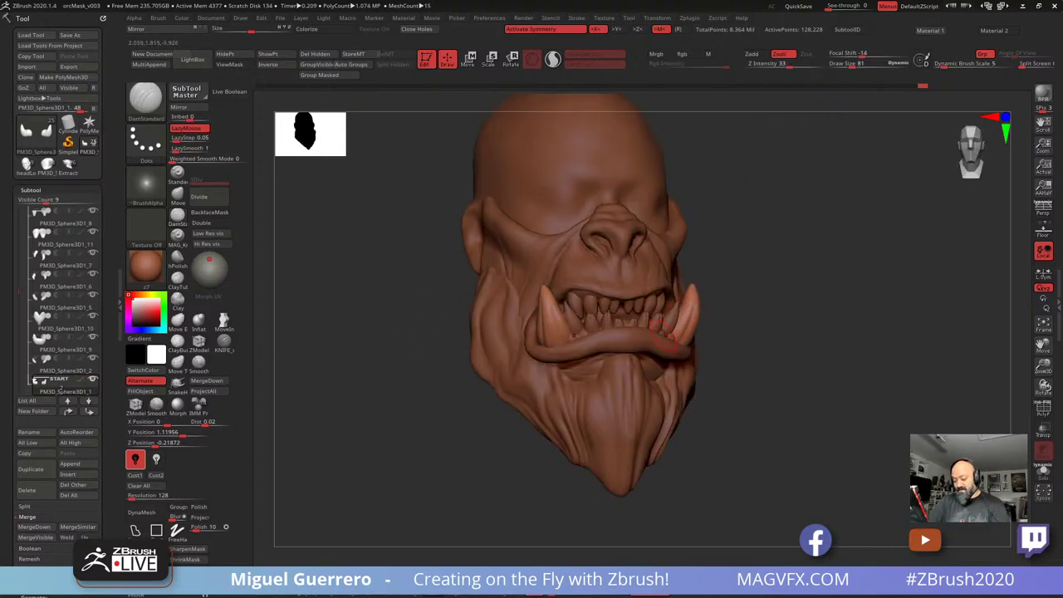
{"action": "right_click_drag", "start_coordinate": [432, 352], "coordinate": [390, 341], "text": "ctrl"}
{"action": "left_click_drag", "start_coordinate": [389, 341], "coordinate": [354, 337], "text": "shift"}
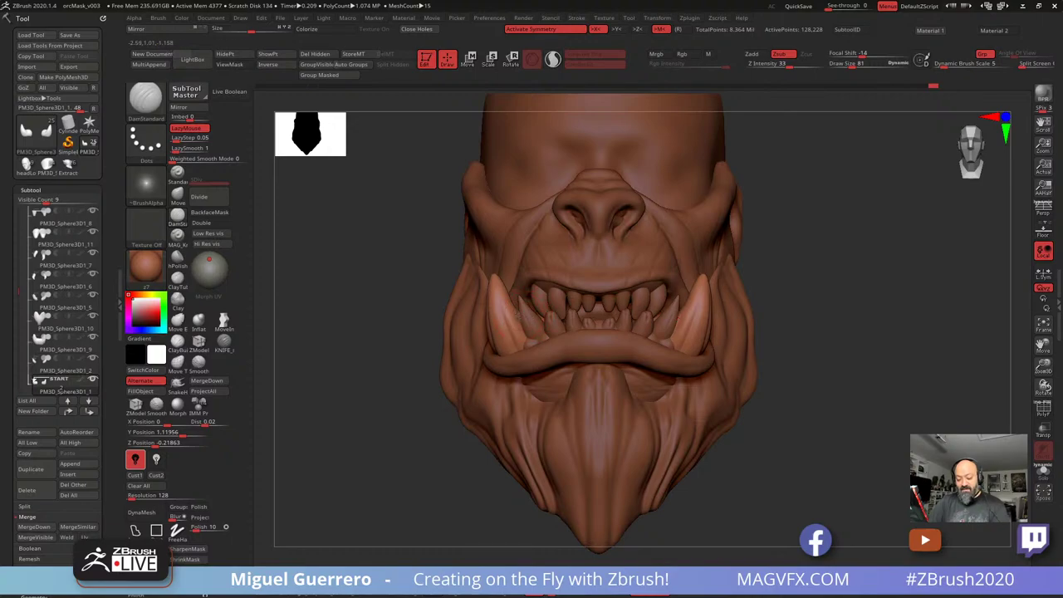
Select the cylinder band and fit it around the lower part of one tusk by moving and scaling it with the gizmo
{"action": "left_click", "coordinate": [507, 320], "text": "alt"}
{"action": "left_click", "coordinate": [469, 59]}
{"action": "left_click_drag", "start_coordinate": [392, 281], "coordinate": [384, 326]}
{"action": "mouse_move", "coordinate": [454, 347]}
{"action": "left_mouse_down"}
{"action": "mouse_move", "coordinate": [437, 355]}
{"action": "mouse_move", "coordinate": [452, 338]}
{"action": "left_mouse_up"}
{"action": "mouse_move", "coordinate": [544, 372]}
{"action": "left_mouse_down"}
{"action": "mouse_move", "coordinate": [553, 376]}
{"action": "mouse_move", "coordinate": [538, 371]}
{"action": "left_mouse_up"}
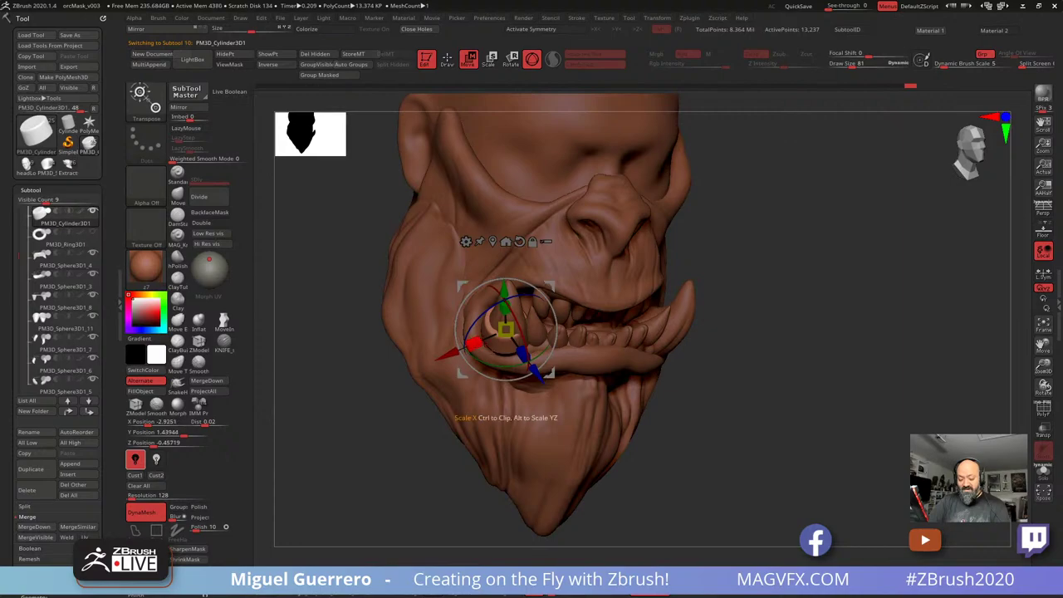
{"action": "left_click_drag", "start_coordinate": [451, 355], "coordinate": [447, 357]}
{"action": "left_click_drag", "start_coordinate": [372, 341], "coordinate": [319, 341], "text": "shift"}
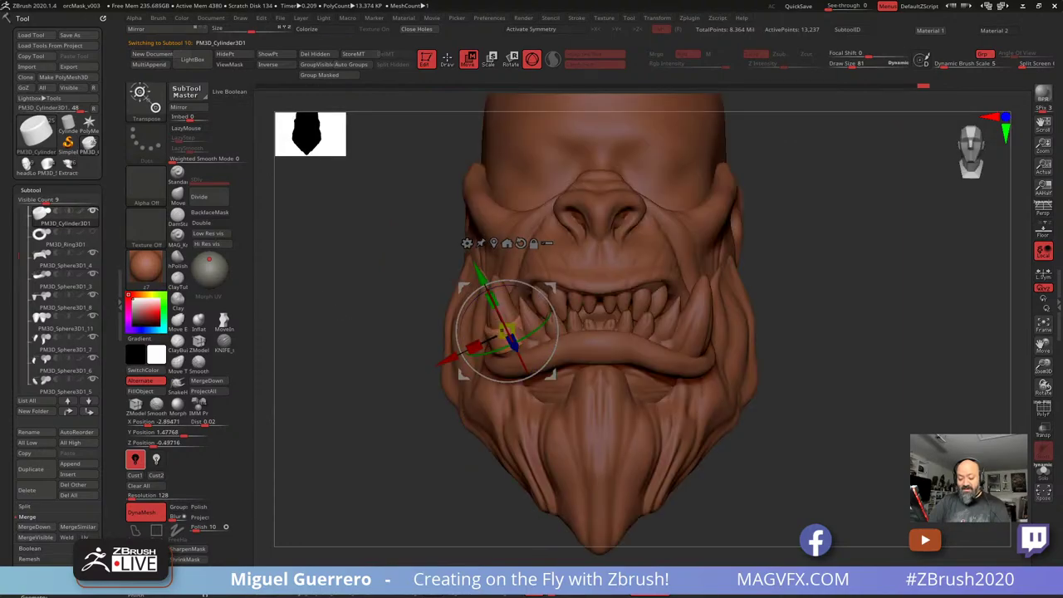
{"action": "left_click_drag", "start_coordinate": [388, 339], "coordinate": [441, 339]}
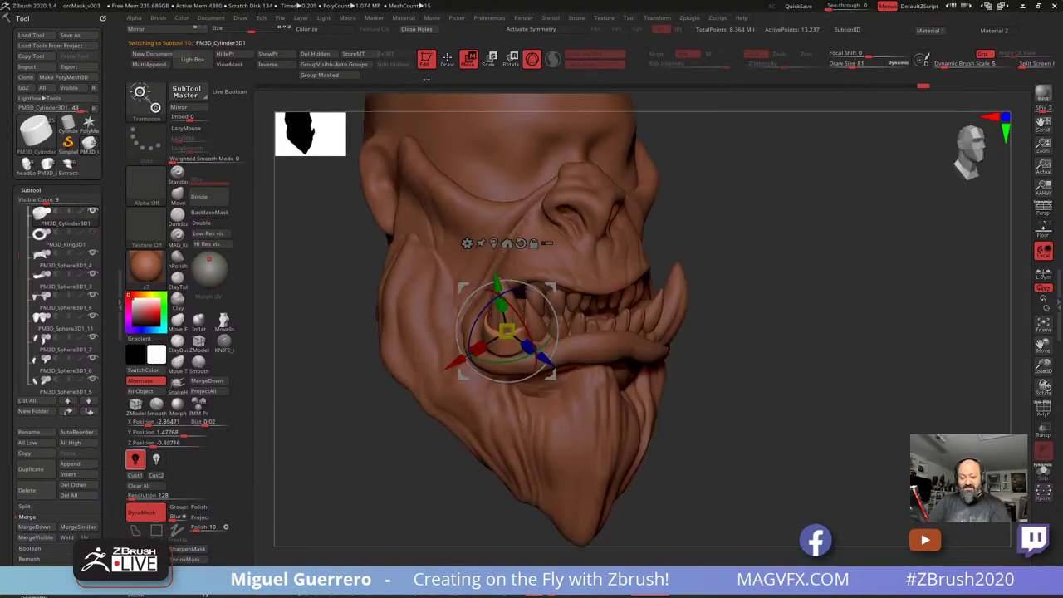
Shape the cylinder band to wrap closely around the tusk with the Move brush at size 129
{"action": "left_click", "coordinate": [447, 59]}
{"action": "key", "text": "space"}
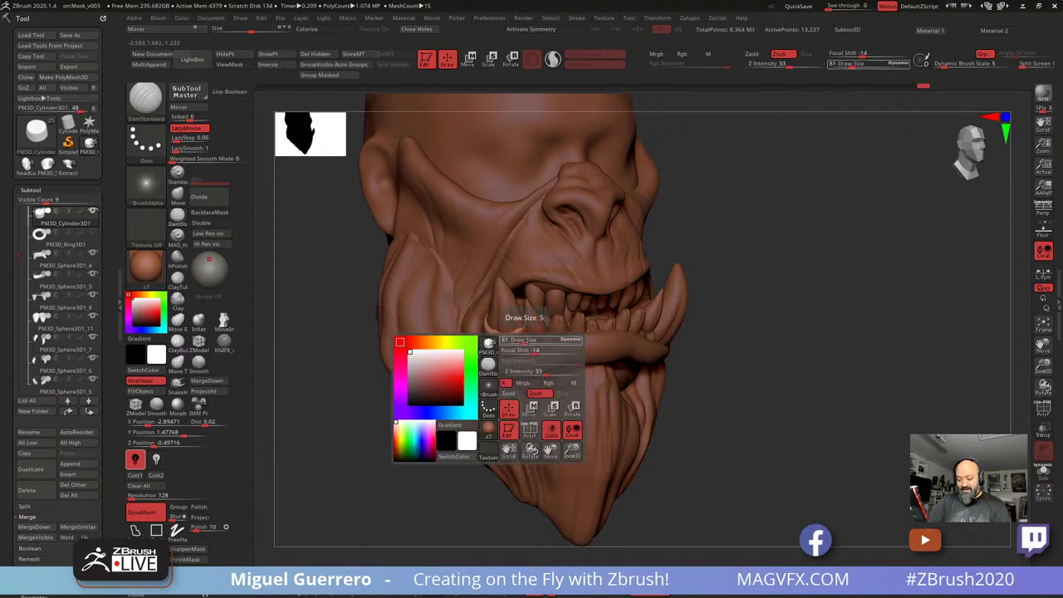
{"action": "left_click_drag", "start_coordinate": [526, 340], "coordinate": [525, 339]}
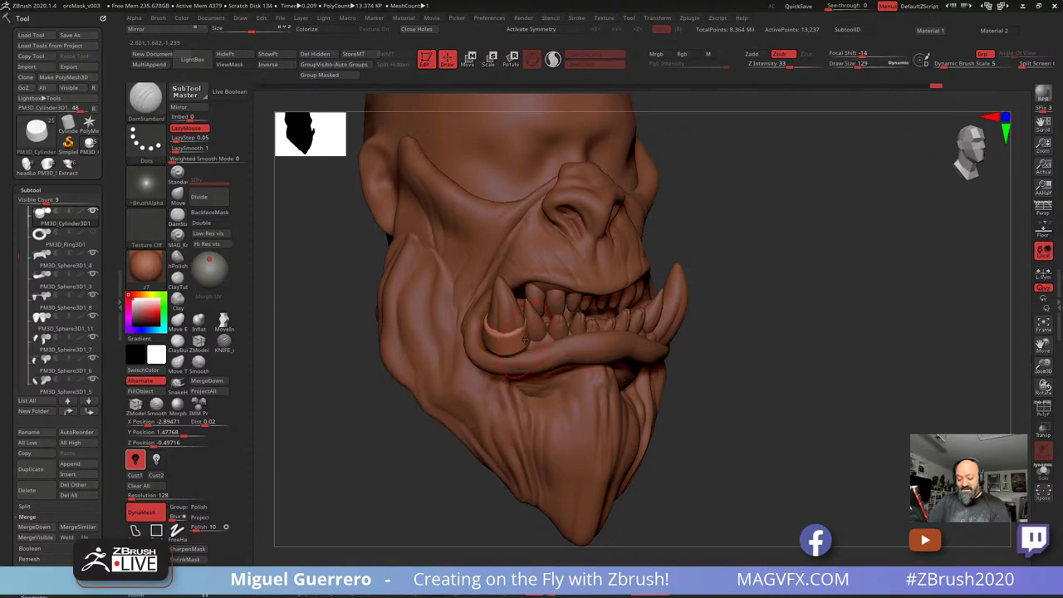
{"action": "key", "text": "b"}
{"action": "key", "text": "m"}
{"action": "key", "text": "v"}
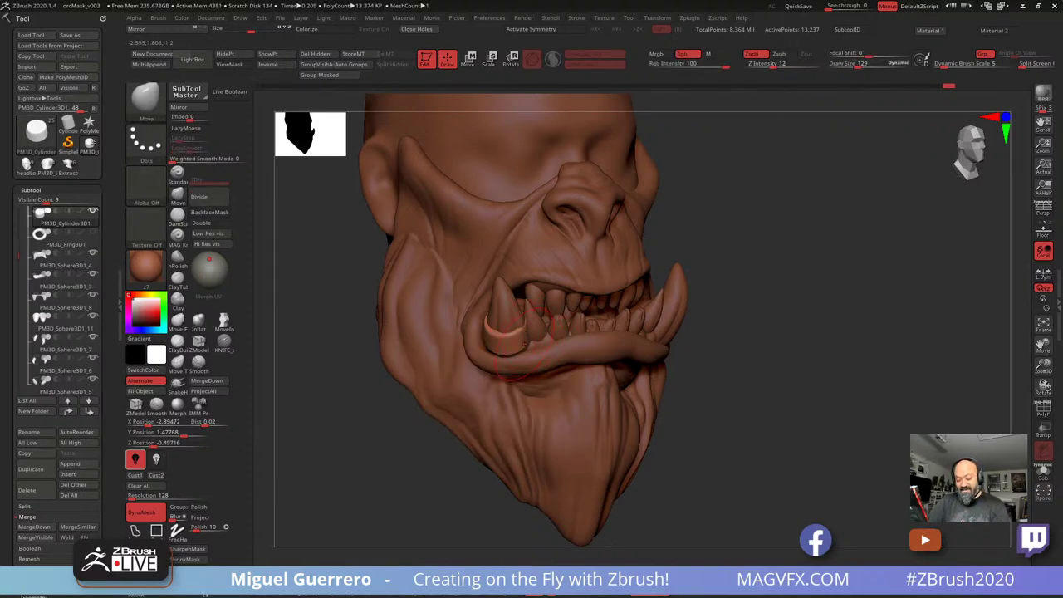
{"action": "left_click_drag", "start_coordinate": [526, 344], "coordinate": [512, 336]}
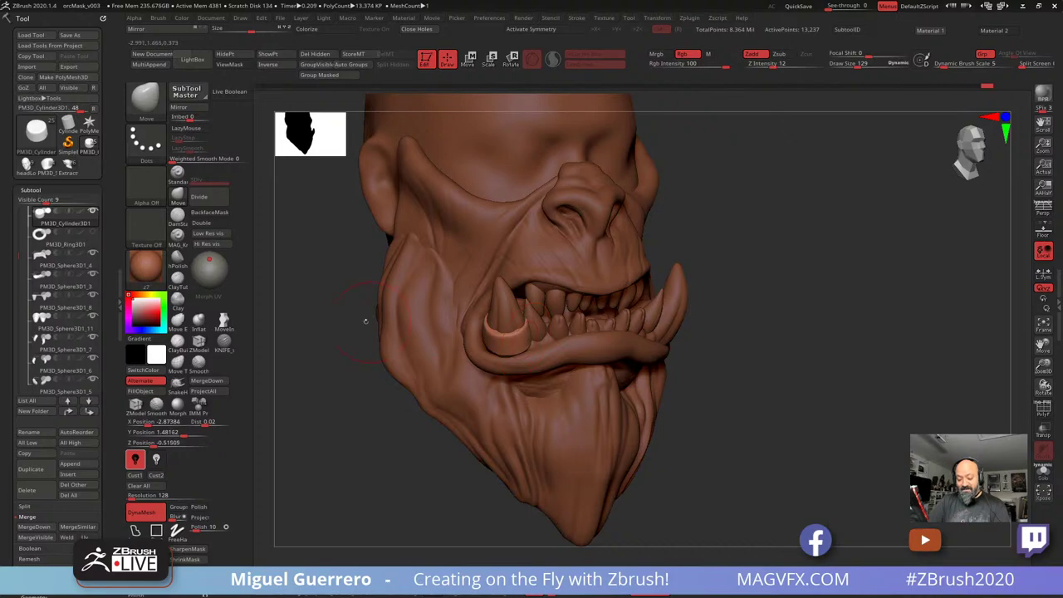
{"action": "left_click_drag", "start_coordinate": [366, 321], "coordinate": [348, 310], "text": "shift"}
{"action": "left_click_drag", "start_coordinate": [515, 339], "coordinate": [510, 337]}
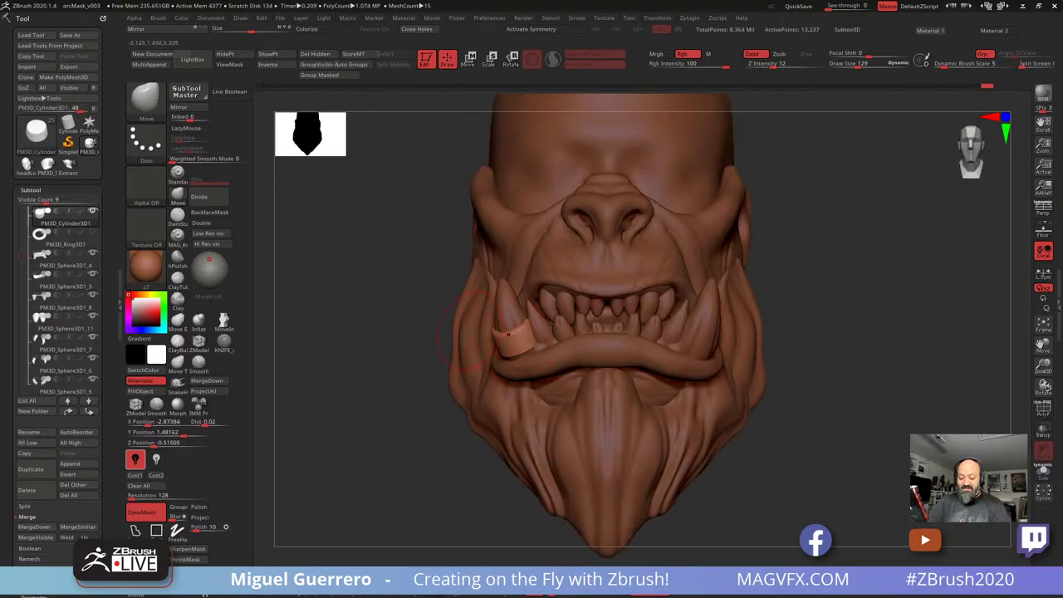
{"action": "left_click_drag", "start_coordinate": [387, 309], "coordinate": [434, 300]}
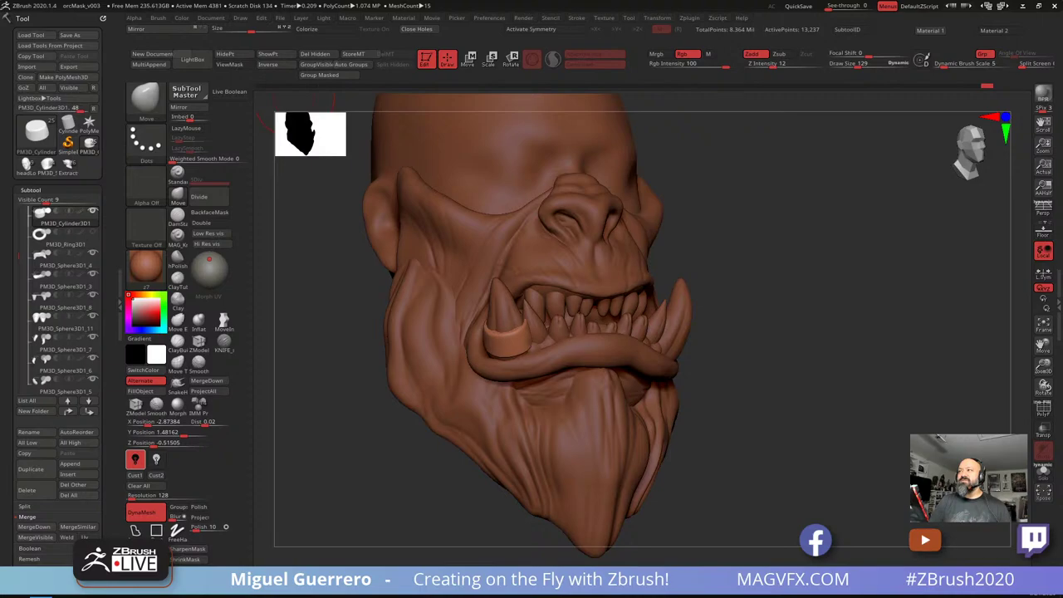
Bring up the orc reference board and examine the tusks, tusk bands and teeth in the close-up orc portrait
{"action": "right_click_drag", "start_coordinate": [764, 2], "coordinate": [534, 326]}
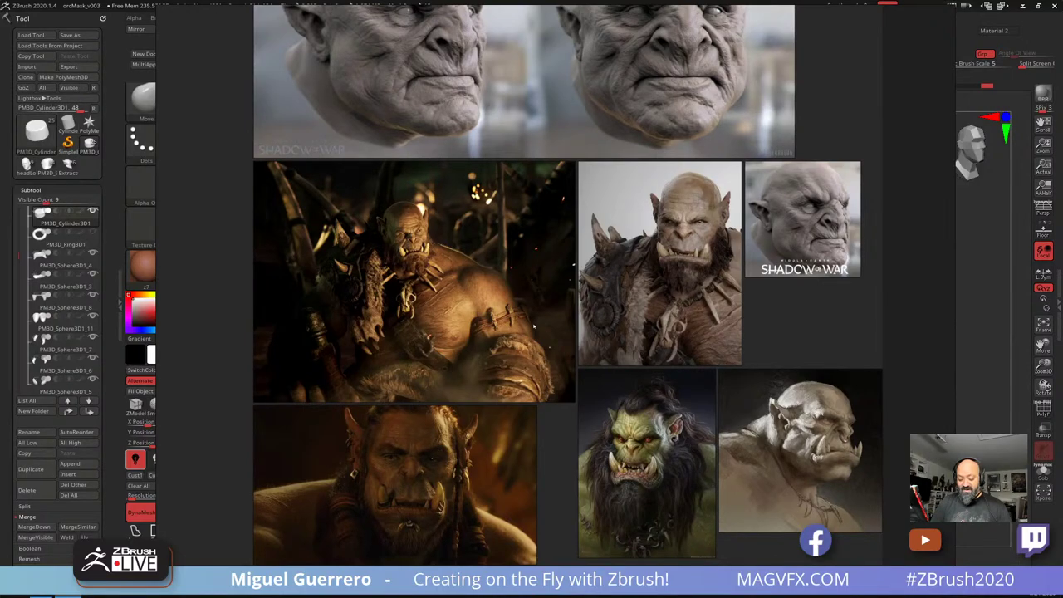
{"action": "right_click_drag", "start_coordinate": [535, 325], "coordinate": [534, 303]}
{"action": "scroll", "coordinate": [311, 475], "scroll_direction": "up", "scroll_amount": 4}
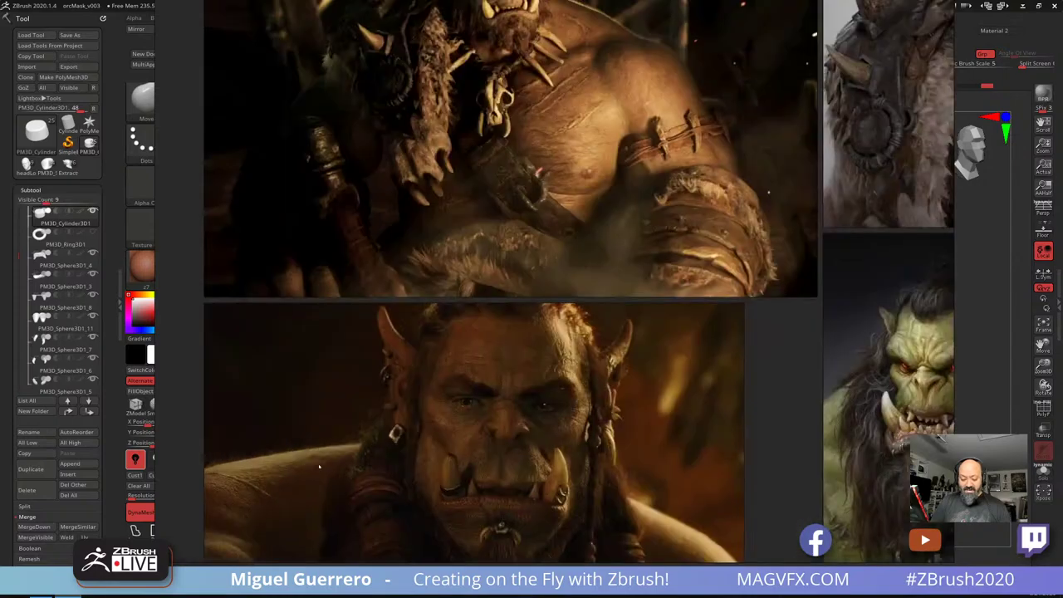
{"action": "middle_click_drag", "start_coordinate": [429, 493], "coordinate": [513, 395]}
{"action": "scroll", "coordinate": [513, 394], "scroll_direction": "up", "scroll_amount": 2}
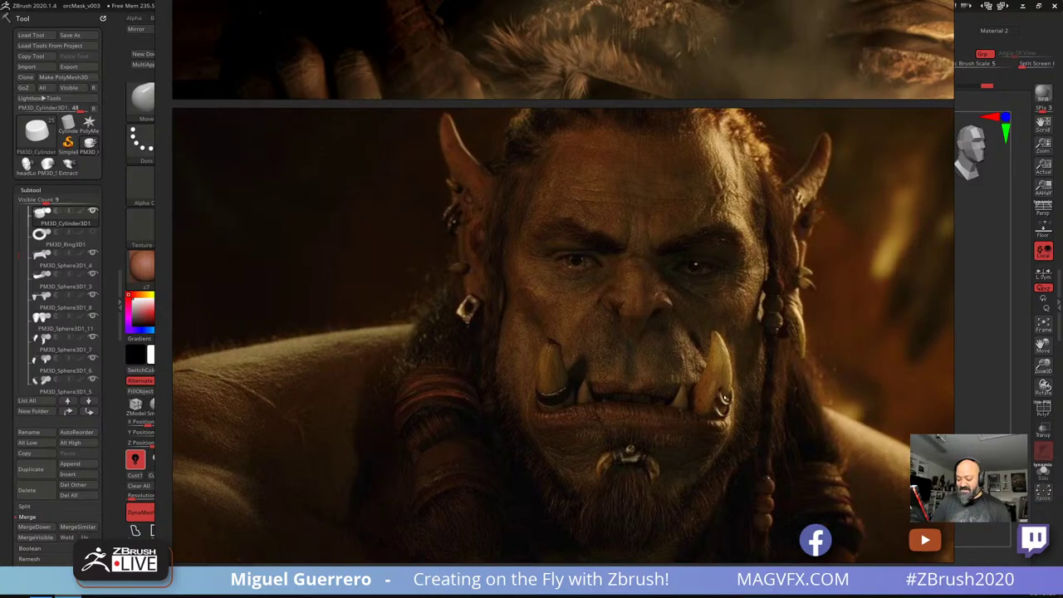
{"action": "scroll", "coordinate": [726, 399], "scroll_direction": "down", "scroll_amount": 3}
{"action": "scroll", "coordinate": [660, 433], "scroll_direction": "up", "scroll_amount": 3}
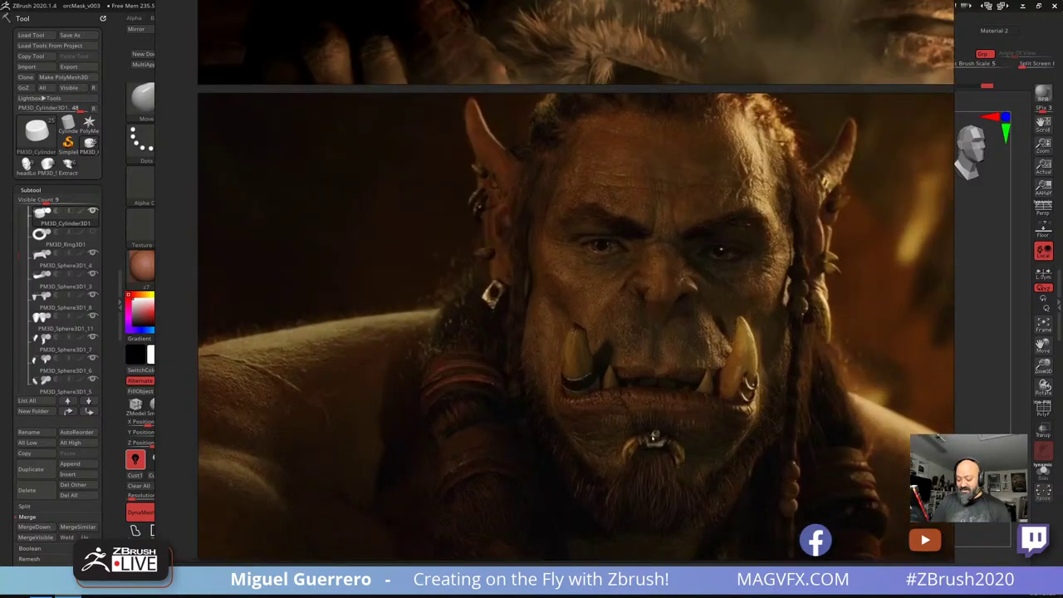
{"action": "scroll", "coordinate": [662, 194], "scroll_direction": "down", "scroll_amount": 3}
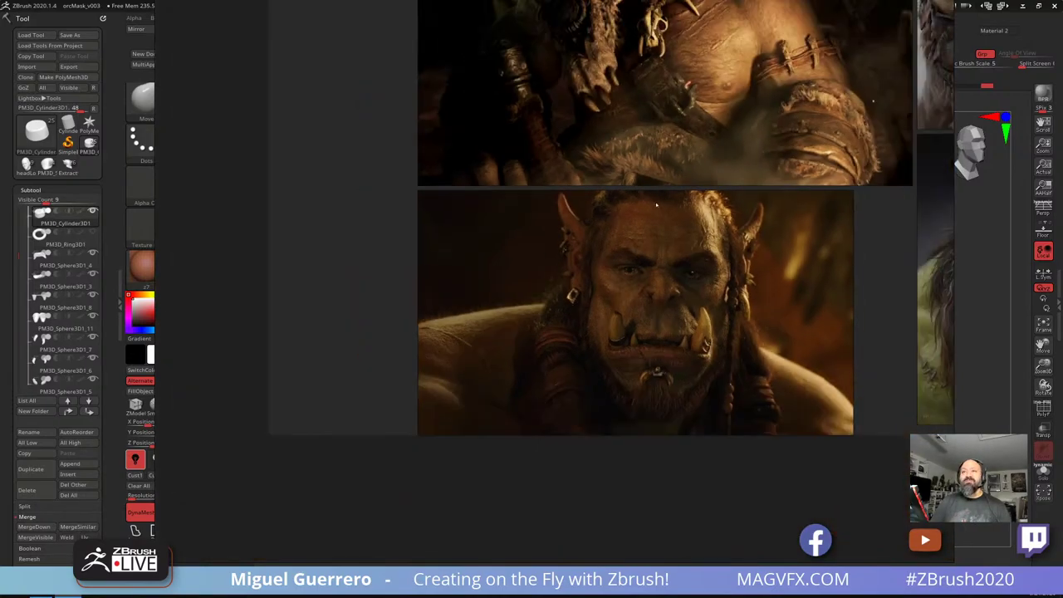
{"action": "mouse_move", "coordinate": [656, 204]}
{"action": "middle_mouse_down"}
{"action": "mouse_move", "coordinate": [649, 0]}
{"action": "mouse_move", "coordinate": [623, 207]}
{"action": "mouse_move", "coordinate": [573, 357]}
{"action": "mouse_move", "coordinate": [590, 275]}
{"action": "mouse_move", "coordinate": [788, 0]}
{"action": "mouse_move", "coordinate": [695, 92]}
{"action": "mouse_move", "coordinate": [544, 328]}
{"action": "middle_mouse_up"}
{"action": "right_click_drag", "start_coordinate": [544, 328], "coordinate": [681, 0]}
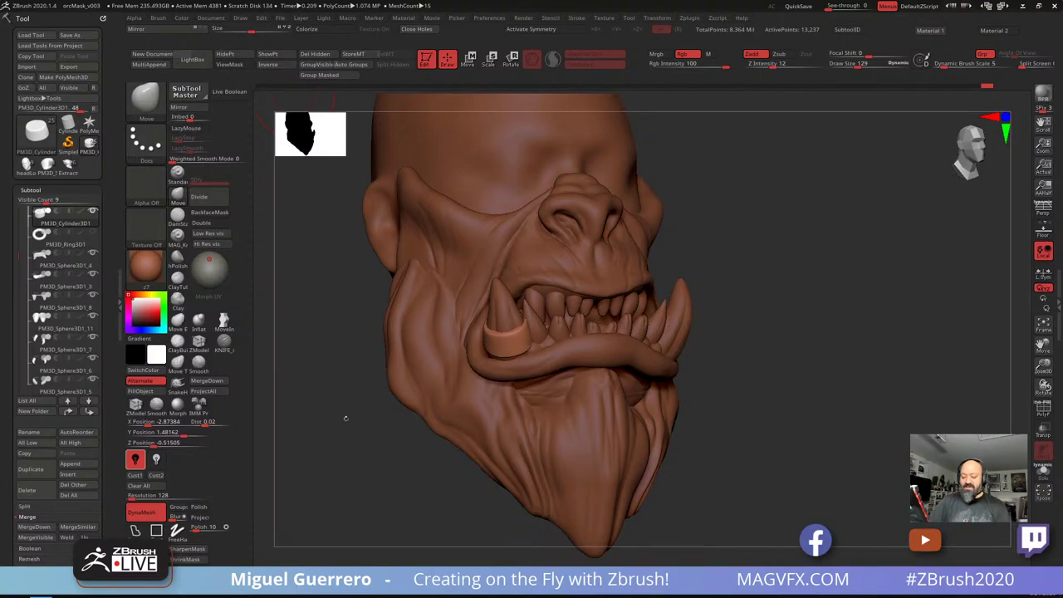
Select the outermost pair of upper teeth and reshape them with the Move brush at size 129
{"action": "mouse_move", "coordinate": [344, 418]}
{"action": "left_mouse_down", "text": "shift"}
{"action": "mouse_move", "coordinate": [383, 382]}
{"action": "mouse_move", "coordinate": [395, 351]}
{"action": "left_mouse_up", "text": "shift"}
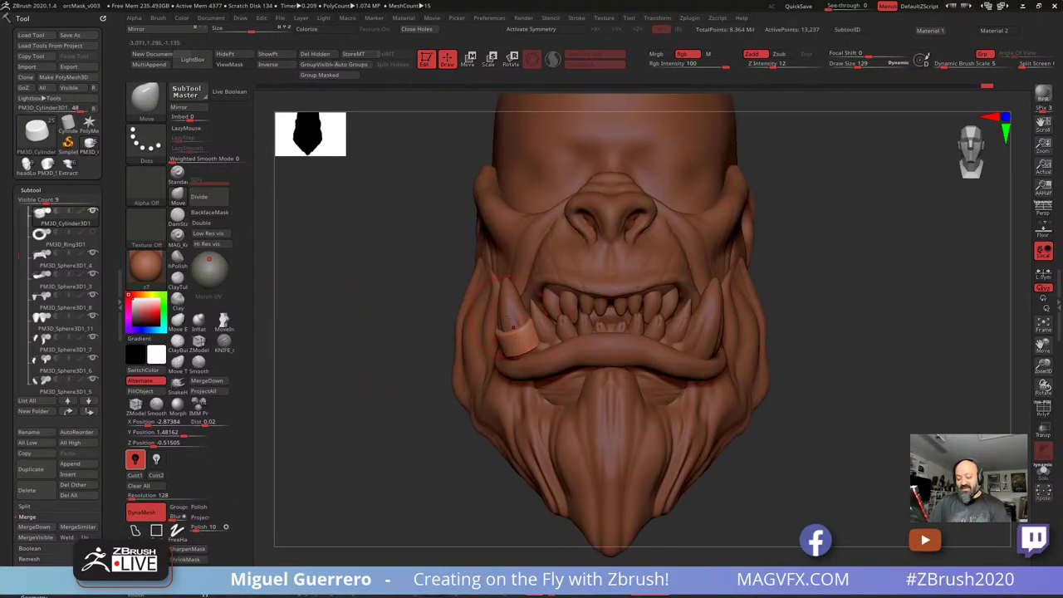
{"action": "left_click", "coordinate": [611, 324], "text": "alt"}
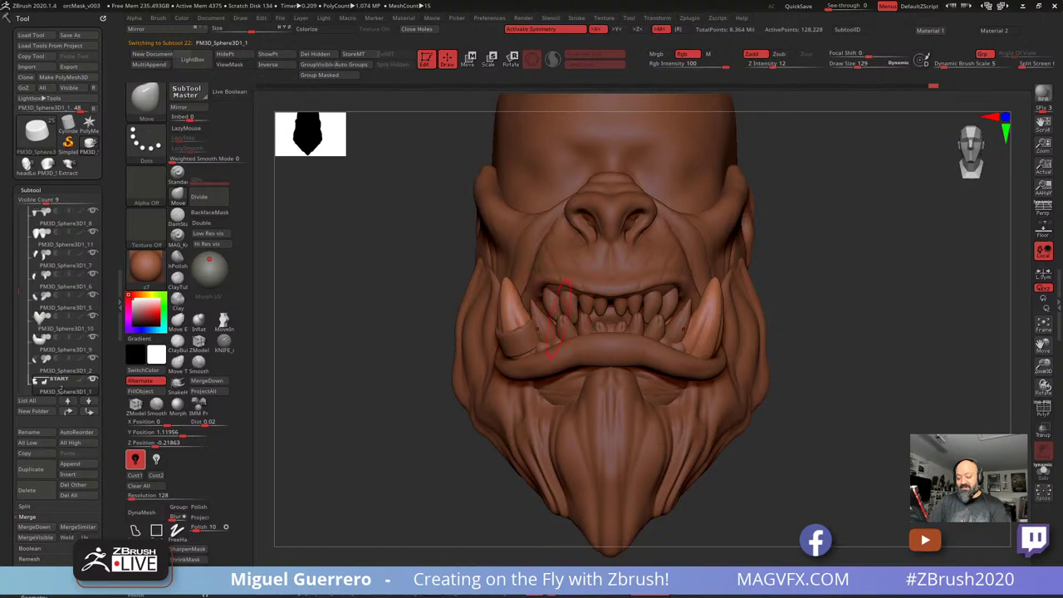
{"action": "left_click", "coordinate": [512, 305], "text": "alt"}
{"action": "left_click_drag", "start_coordinate": [434, 296], "coordinate": [410, 297]}
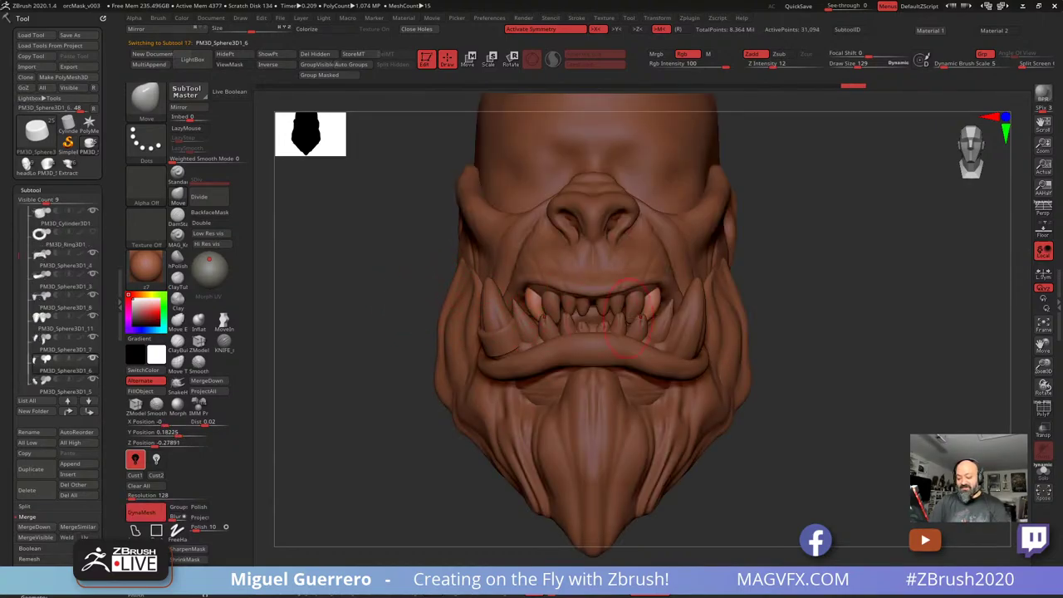
{"action": "left_click_drag", "start_coordinate": [360, 281], "coordinate": [334, 281]}
{"action": "left_click_drag", "start_coordinate": [642, 314], "coordinate": [651, 302]}
{"action": "key", "text": "ctrl+shift+z"}
{"action": "key", "text": "ctrl+shift+z"}
{"action": "left_click_drag", "start_coordinate": [361, 282], "coordinate": [403, 282]}
{"action": "left_click_drag", "start_coordinate": [649, 296], "coordinate": [652, 295]}
{"action": "mouse_move", "coordinate": [653, 296]}
{"action": "right_mouse_down"}
{"action": "mouse_move", "coordinate": [664, 316]}
{"action": "mouse_move", "coordinate": [643, 299]}
{"action": "right_mouse_up"}
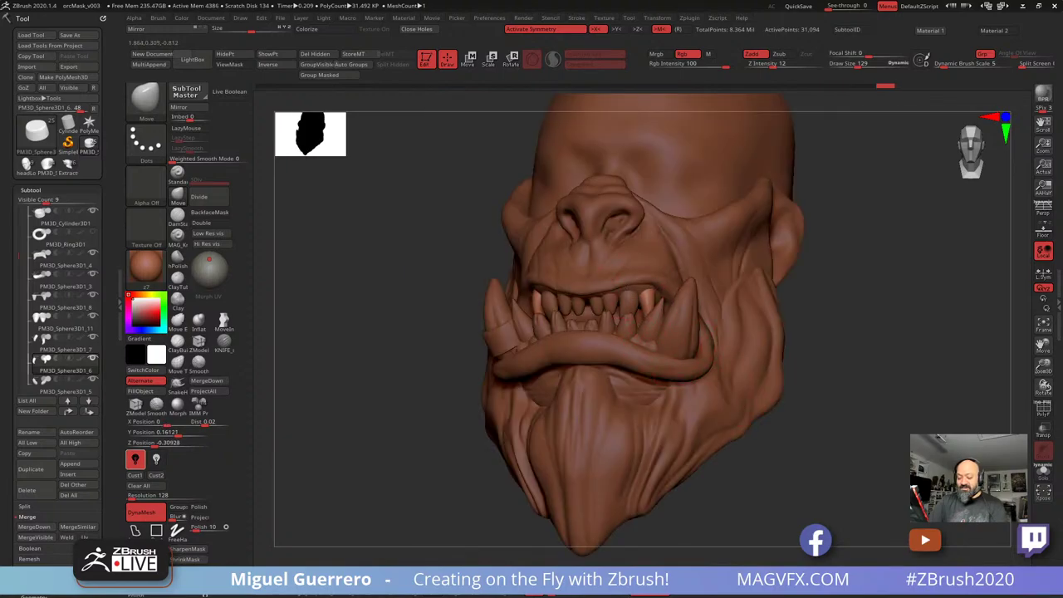
Select the upper teeth pair just inside the outermost pair and reshape it with the Move brush at size 129
{"action": "left_click", "coordinate": [638, 300], "text": "alt"}
{"action": "key", "text": "shift"}
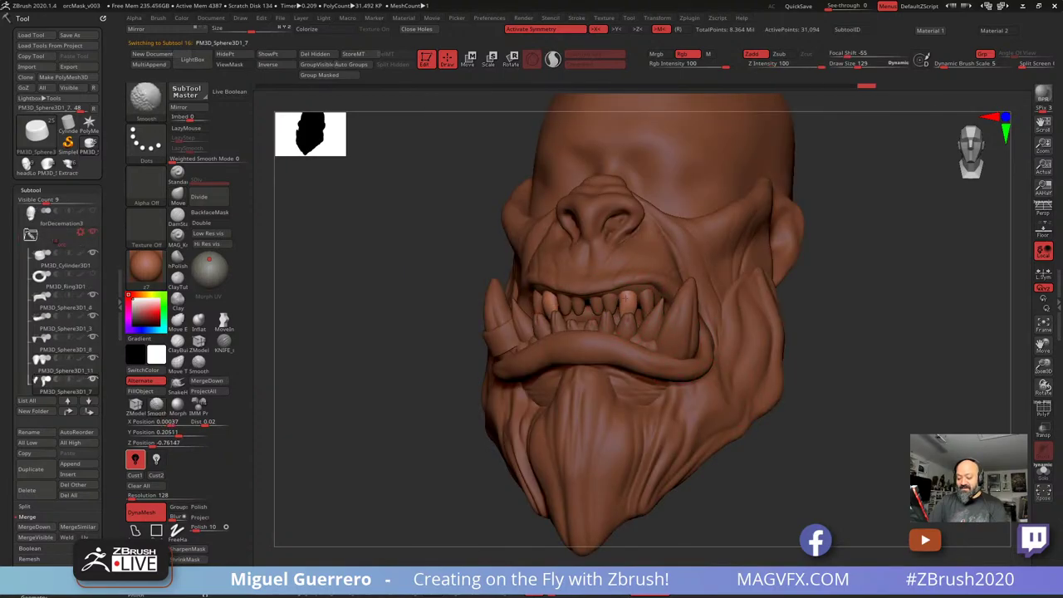
{"action": "right_click_drag", "start_coordinate": [629, 309], "coordinate": [662, 313]}
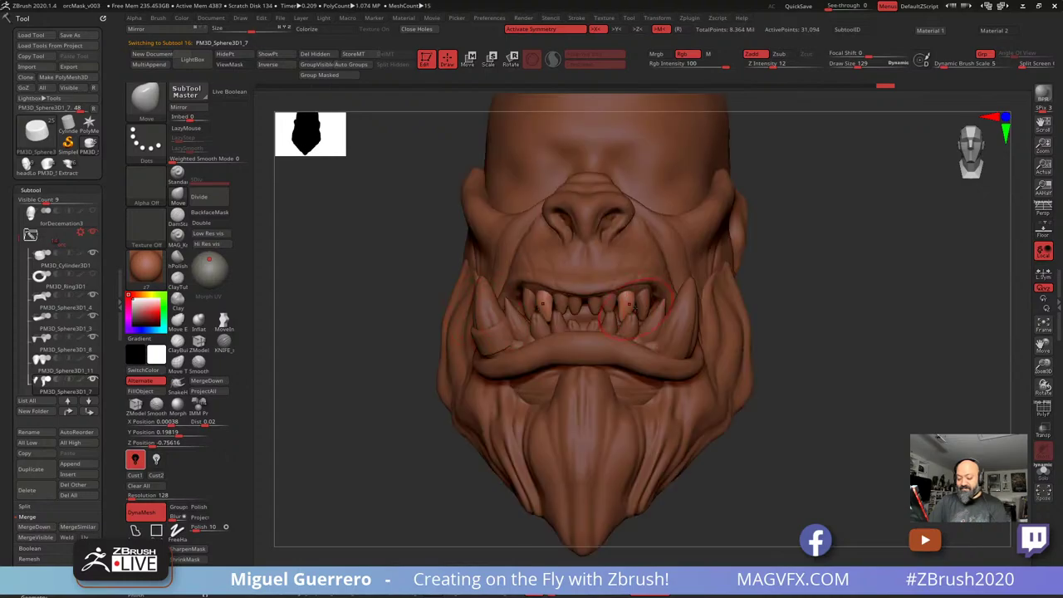
{"action": "left_click_drag", "start_coordinate": [628, 314], "coordinate": [623, 316]}
{"action": "left_click", "coordinate": [31, 469]}
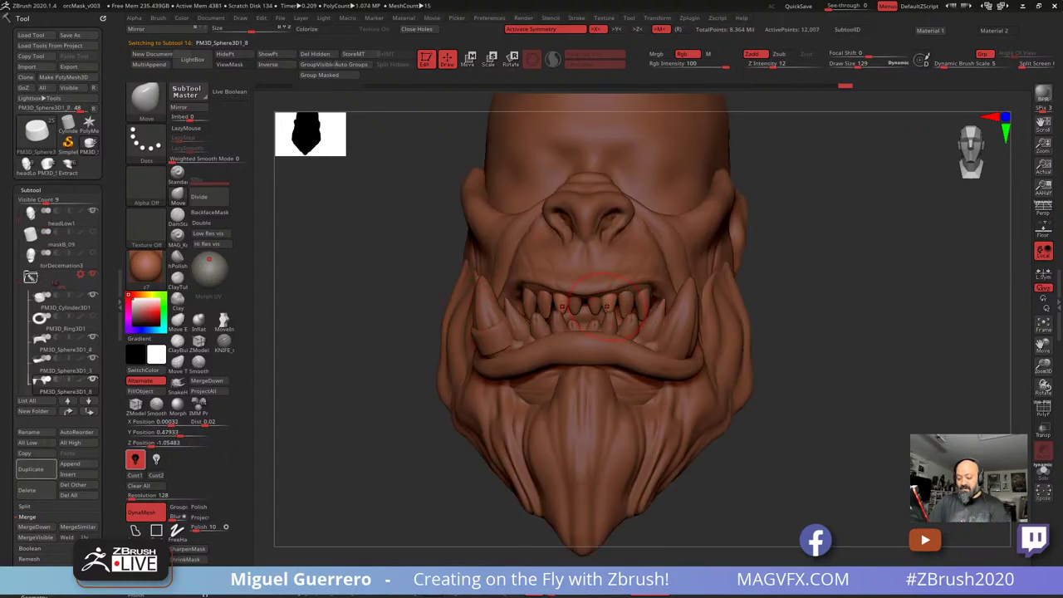
Adjust the central pair of upper teeth with the Move brush at size 129, and reselect the outermost pair
{"action": "left_click", "coordinate": [595, 306], "text": "alt"}
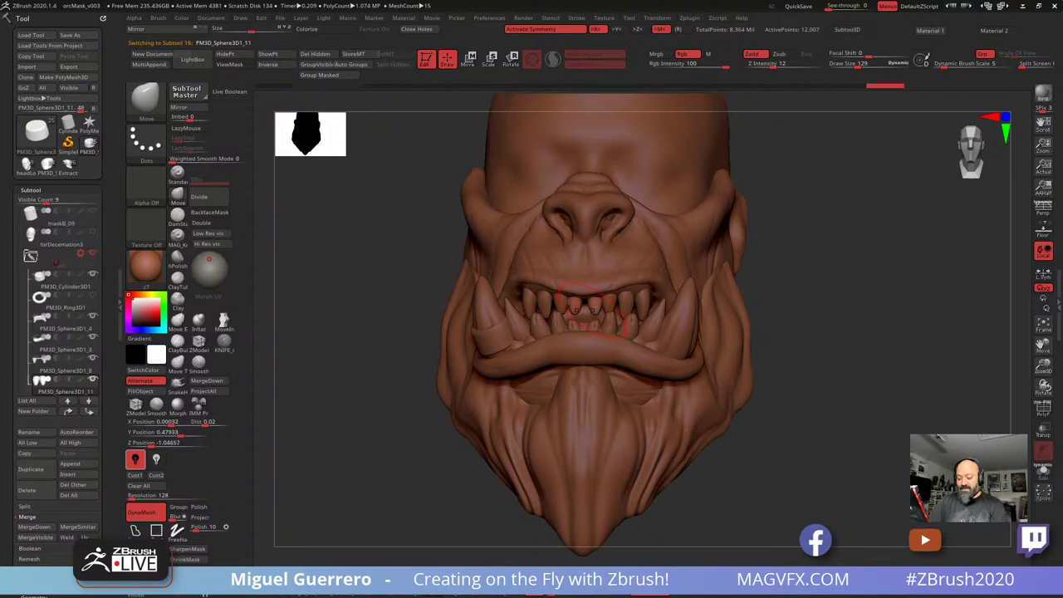
{"action": "left_click_drag", "start_coordinate": [598, 307], "coordinate": [645, 312]}
{"action": "left_click", "coordinate": [643, 306], "text": "alt"}
{"action": "key", "text": "shift"}
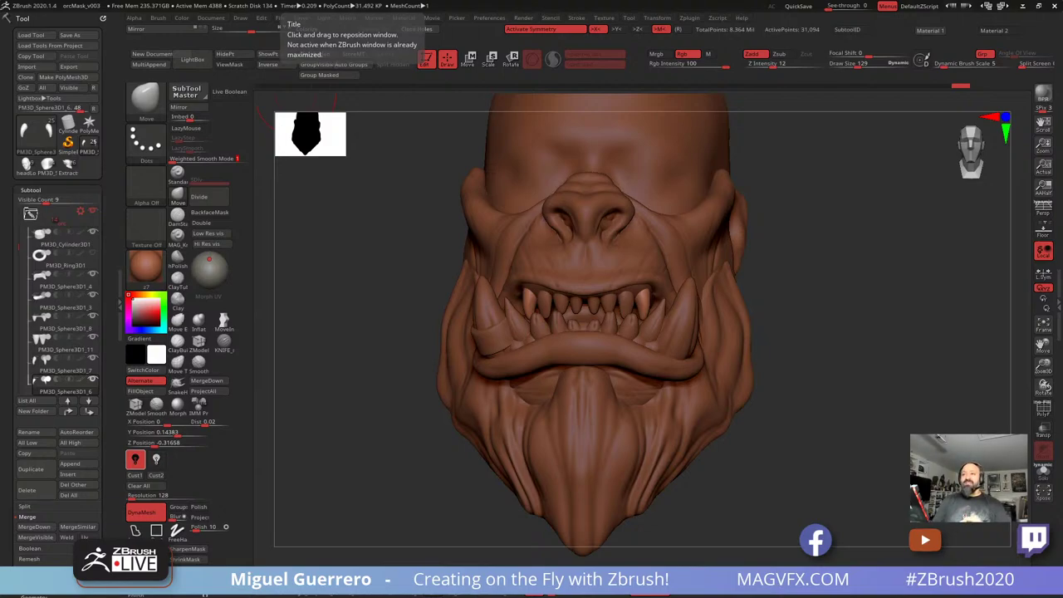
Thicken the outermost pair of upper teeth with the Inflat brush at size 129 and intensity 10
{"action": "mouse_move", "coordinate": [60, 259]}
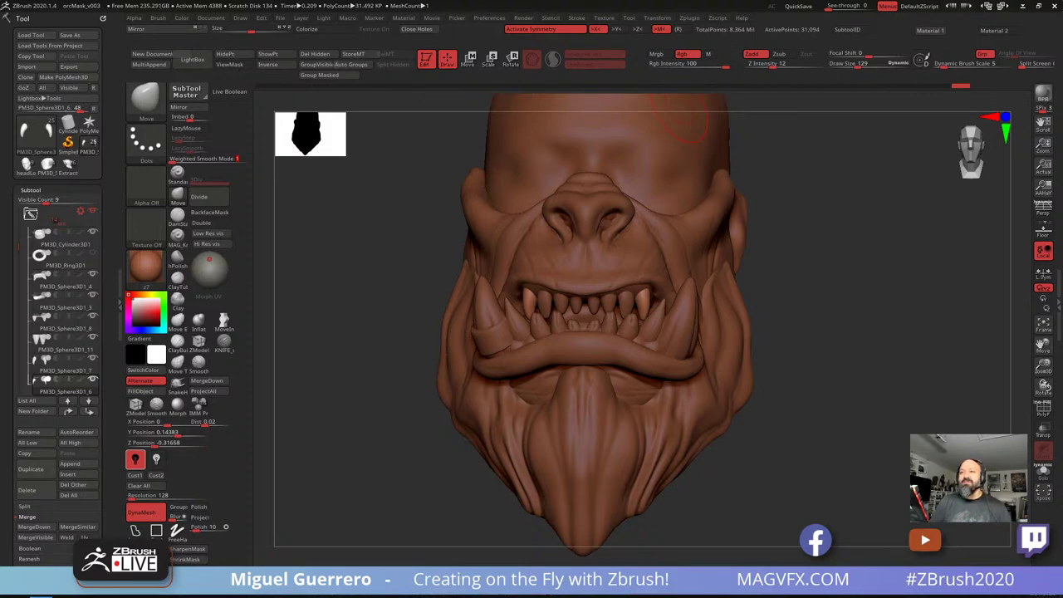
{"action": "left_click_drag", "start_coordinate": [407, 336], "coordinate": [432, 326]}
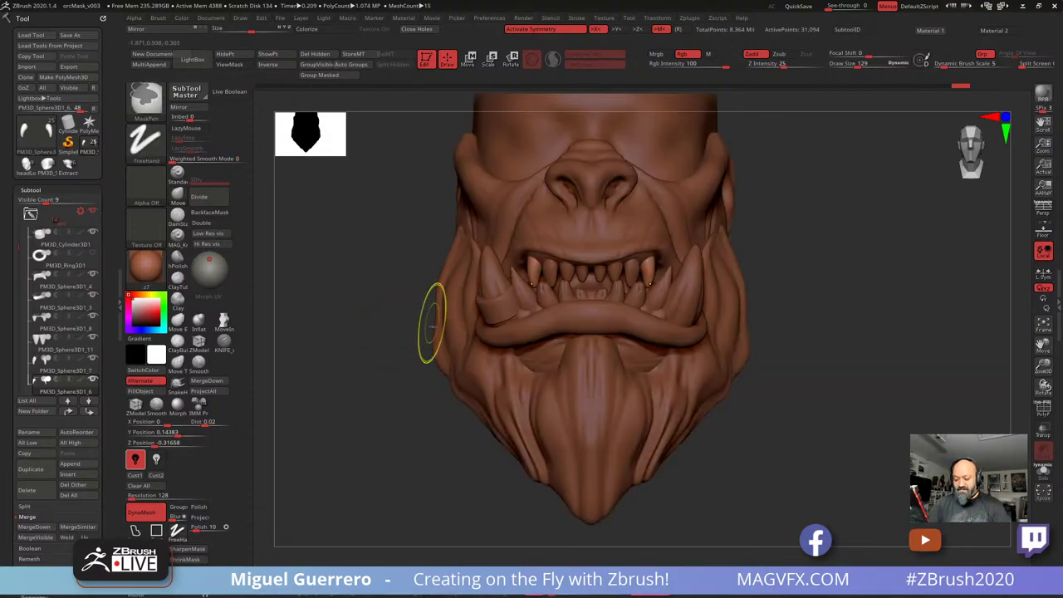
{"action": "right_click_drag", "start_coordinate": [432, 326], "coordinate": [433, 347], "text": "ctrl"}
{"action": "right_click_drag", "start_coordinate": [384, 310], "coordinate": [378, 292], "text": "alt"}
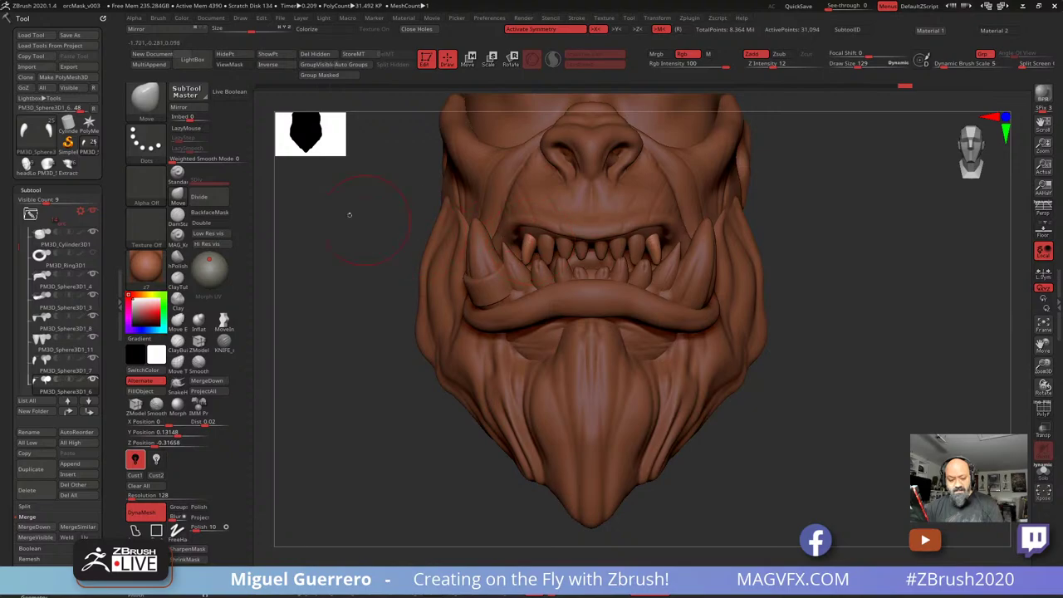
{"action": "left_click", "coordinate": [199, 320]}
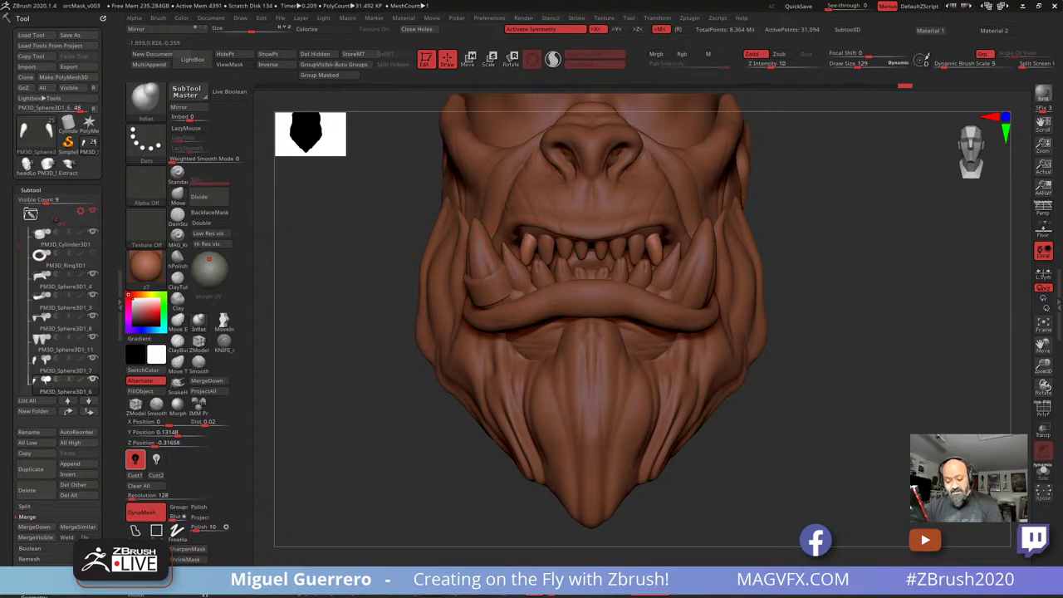
{"action": "left_click_drag", "start_coordinate": [509, 252], "coordinate": [521, 245]}
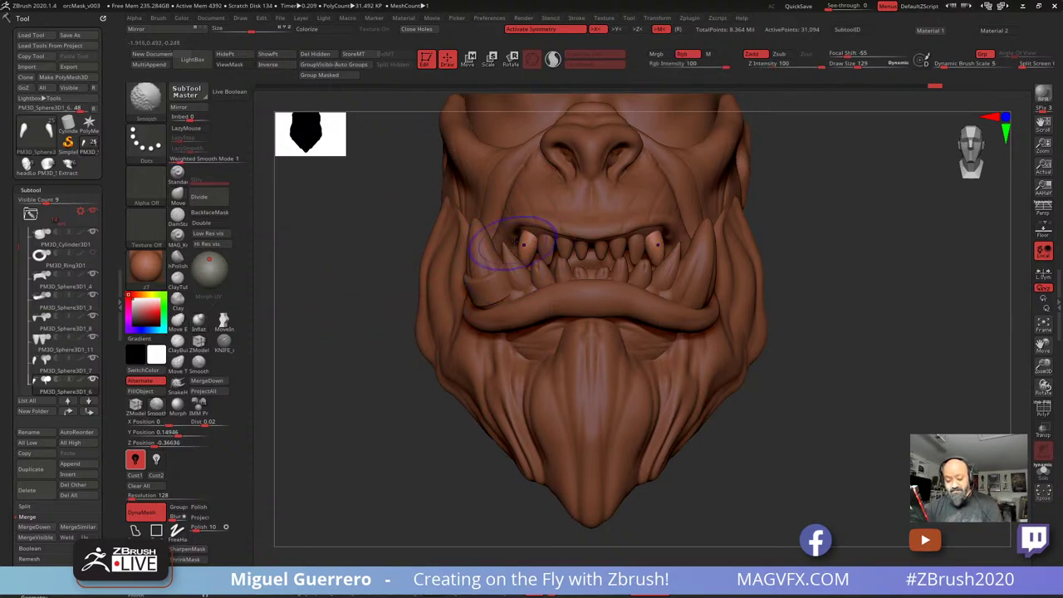
Select the upper teeth just inside the outermost pair, then inflate and smooth them
{"action": "left_click", "coordinate": [633, 249], "text": "alt"}
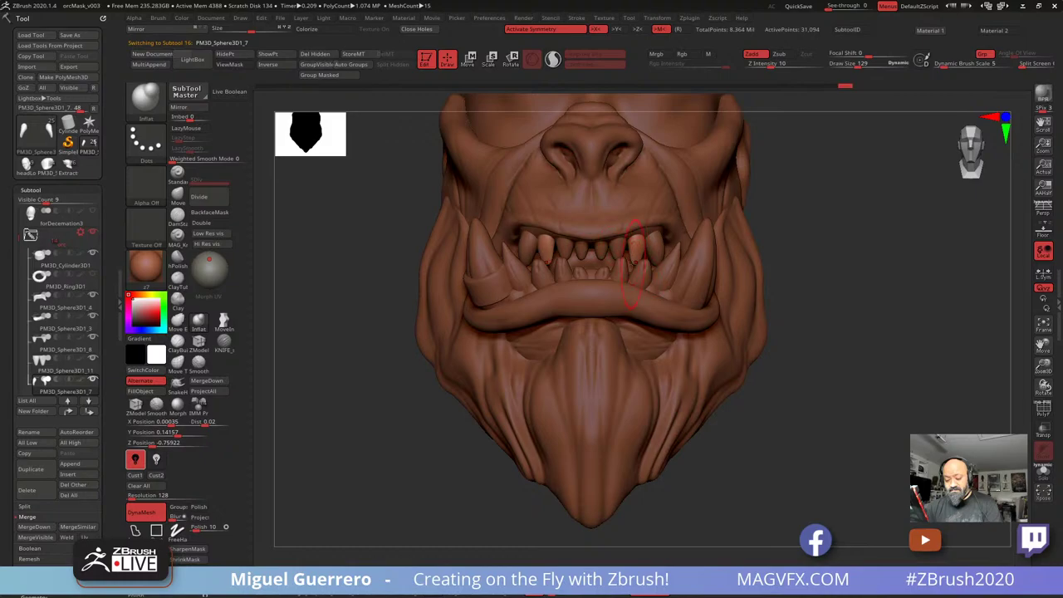
{"action": "key", "text": "shift"}
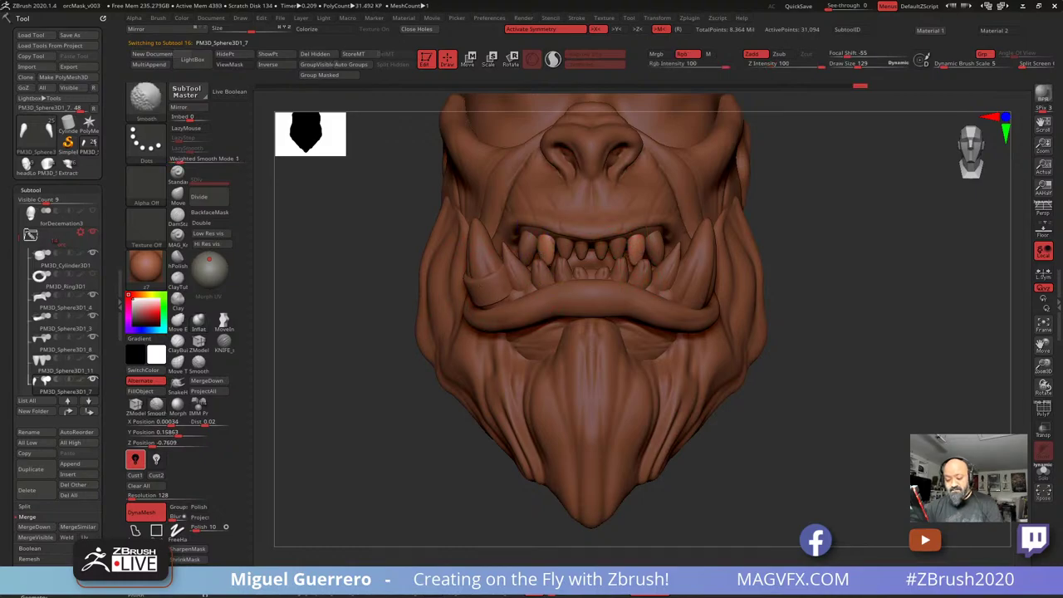
{"action": "mouse_move", "coordinate": [546, 248]}
{"action": "left_mouse_down", "text": "shift"}
{"action": "mouse_move", "coordinate": [546, 264]}
{"action": "mouse_move", "coordinate": [547, 252]}
{"action": "left_mouse_up", "text": "shift"}
Reposition the upper teeth just inside the outermost pair with the gizmo, working from below the jaw
{"action": "left_click_drag", "start_coordinate": [332, 278], "coordinate": [403, 279]}
{"action": "left_click_drag", "start_coordinate": [357, 353], "coordinate": [356, 254]}
{"action": "left_click_drag", "start_coordinate": [496, 254], "coordinate": [412, 224]}
{"action": "left_click", "coordinate": [177, 196]}
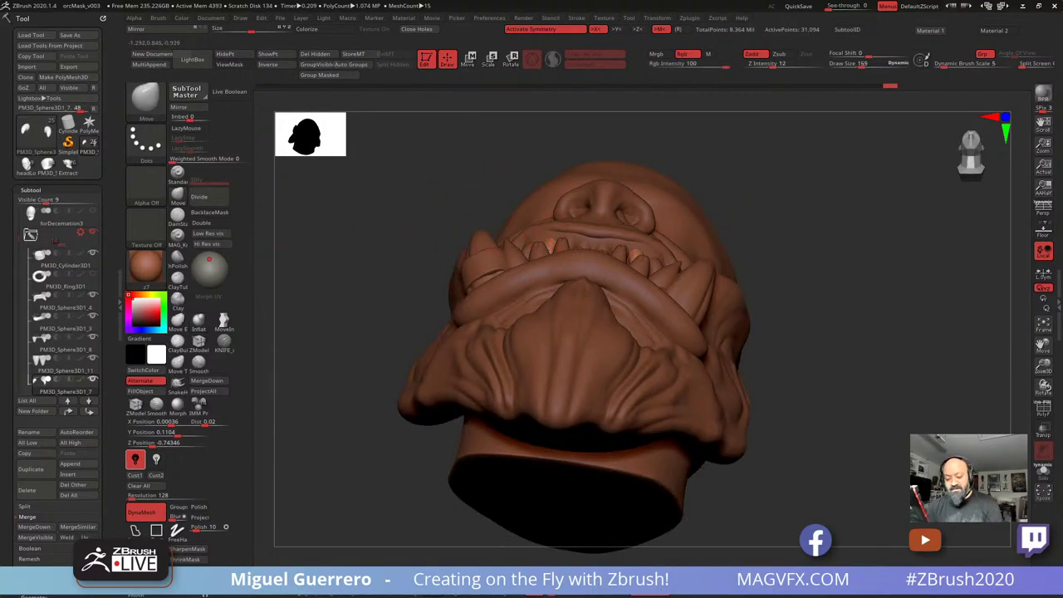
{"action": "left_click", "coordinate": [470, 59]}
{"action": "left_click_drag", "start_coordinate": [536, 185], "coordinate": [535, 181]}
{"action": "left_click_drag", "start_coordinate": [416, 228], "coordinate": [416, 278]}
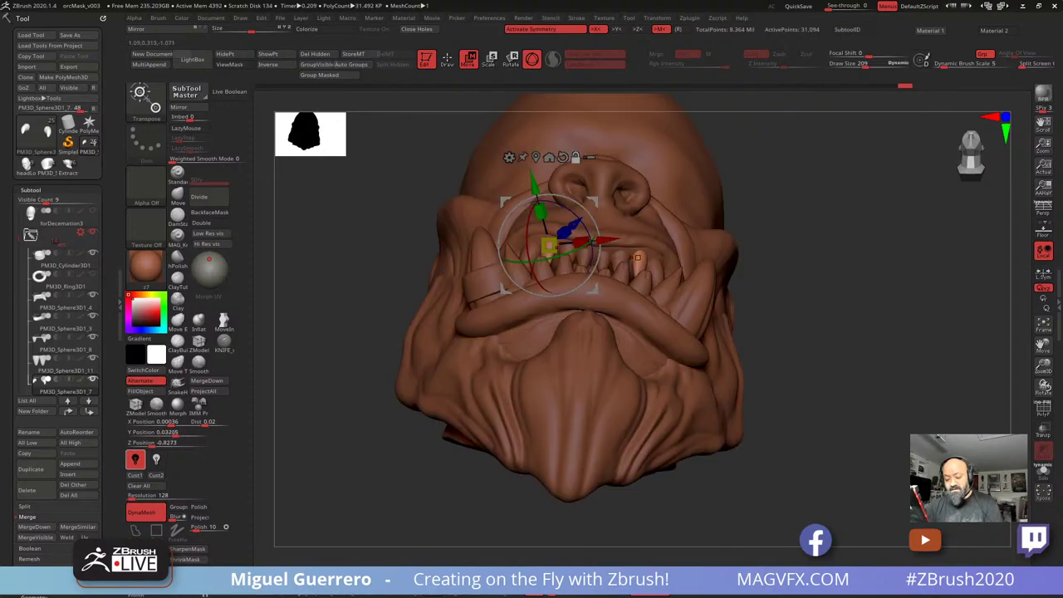
Try to shift the second pair of upper teeth from the centre with the gizmo, and undo the move
{"action": "left_click", "coordinate": [616, 264], "text": "alt"}
{"action": "left_click_drag", "start_coordinate": [758, 278], "coordinate": [758, 238]}
{"action": "left_click_drag", "start_coordinate": [611, 219], "coordinate": [616, 220]}
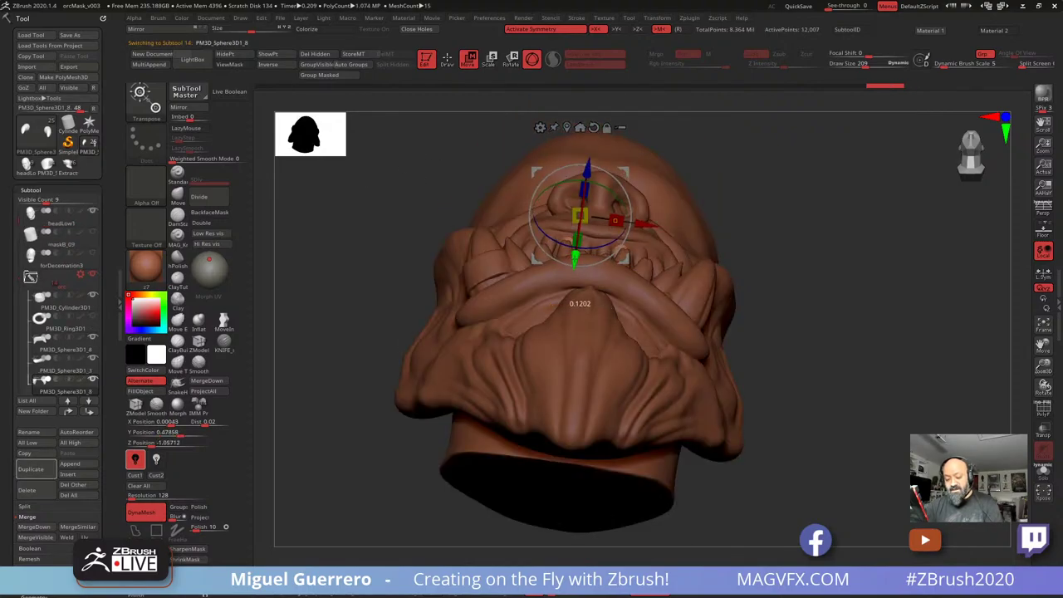
{"action": "left_click_drag", "start_coordinate": [575, 259], "coordinate": [575, 262]}
{"action": "left_click_drag", "start_coordinate": [409, 237], "coordinate": [332, 163]}
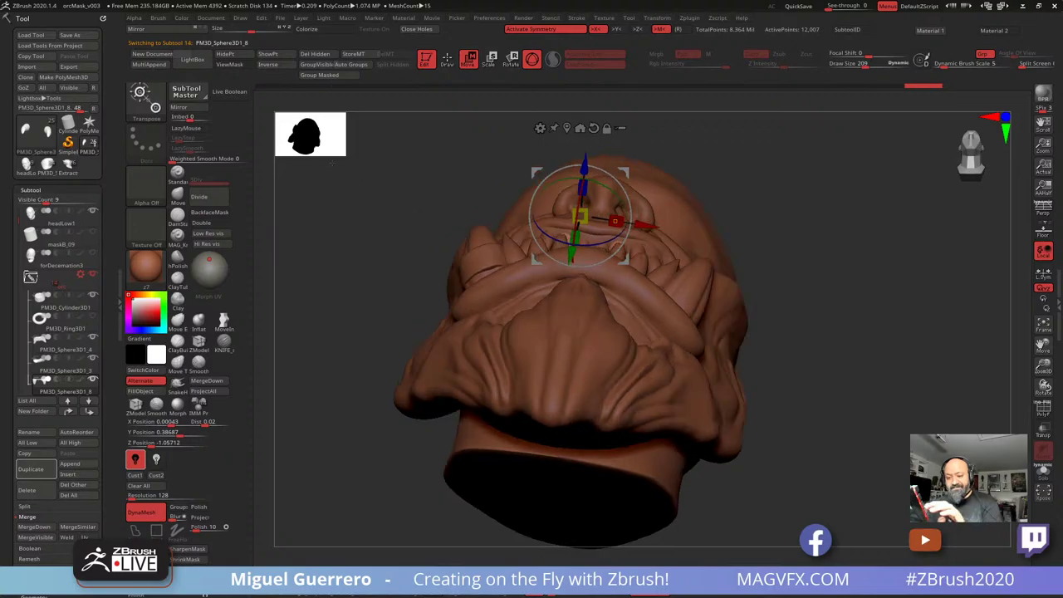
{"action": "key", "text": "ctrl+z"}
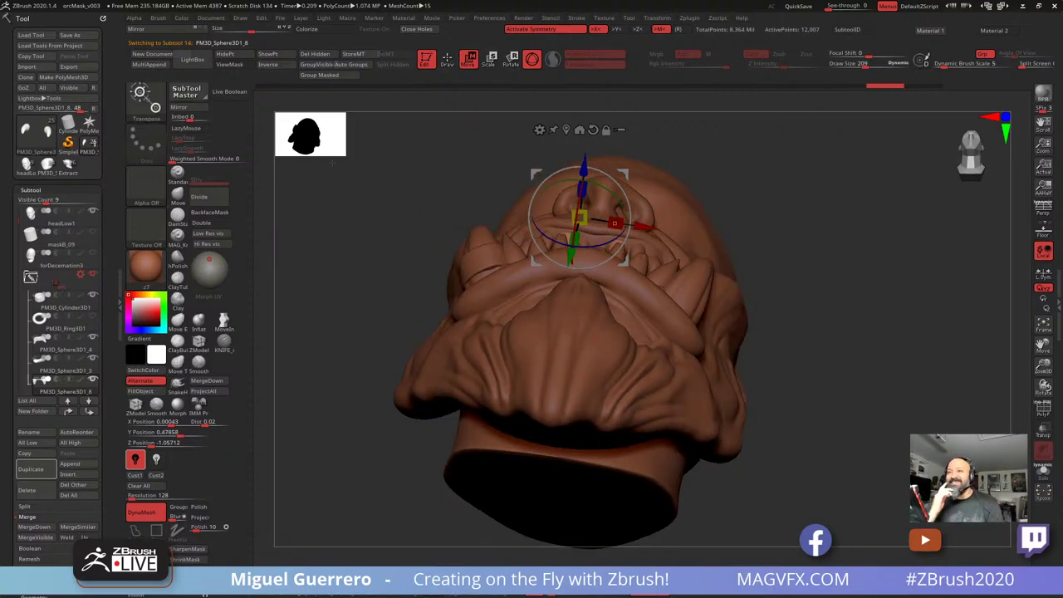
Move the second pair of upper teeth from the centre along its depth with the gizmo to seat it in the gum line
{"action": "left_click_drag", "start_coordinate": [333, 163], "coordinate": [334, 148]}
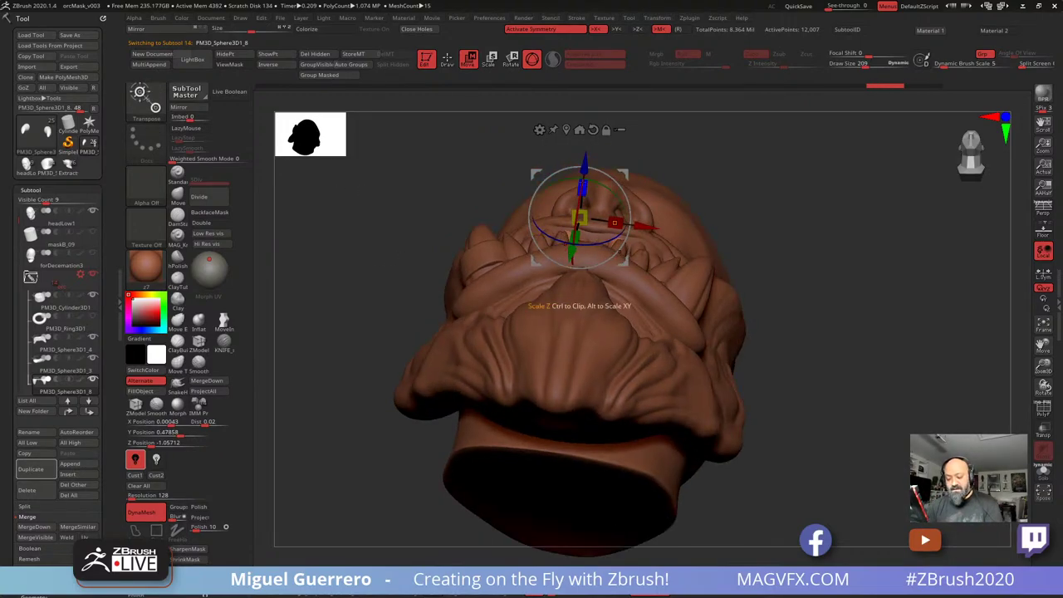
{"action": "left_click_drag", "start_coordinate": [584, 164], "coordinate": [585, 156]}
{"action": "left_click_drag", "start_coordinate": [415, 181], "coordinate": [415, 206]}
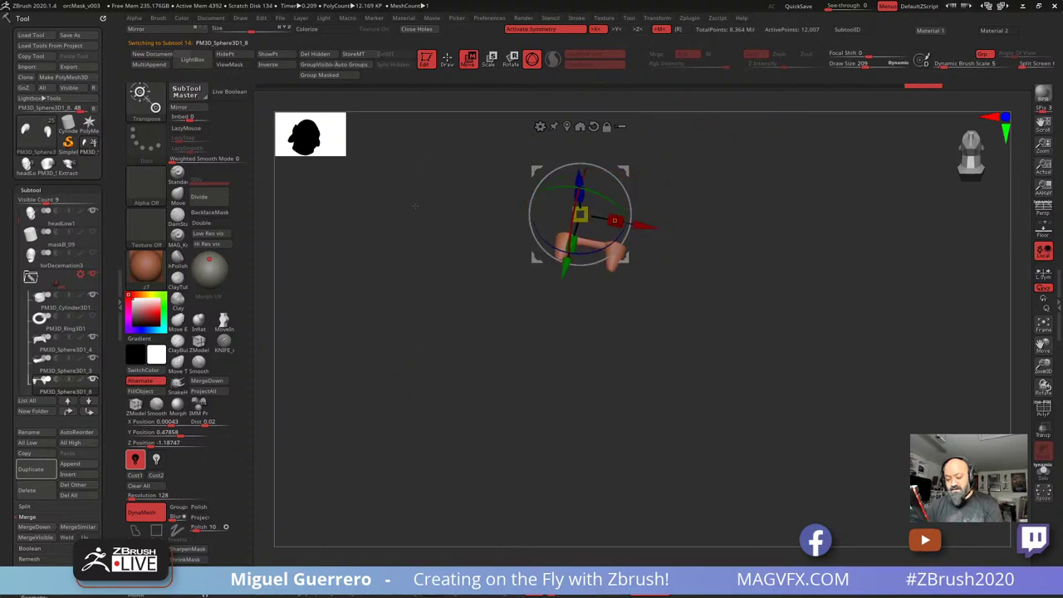
{"action": "key", "text": "ctrl+z"}
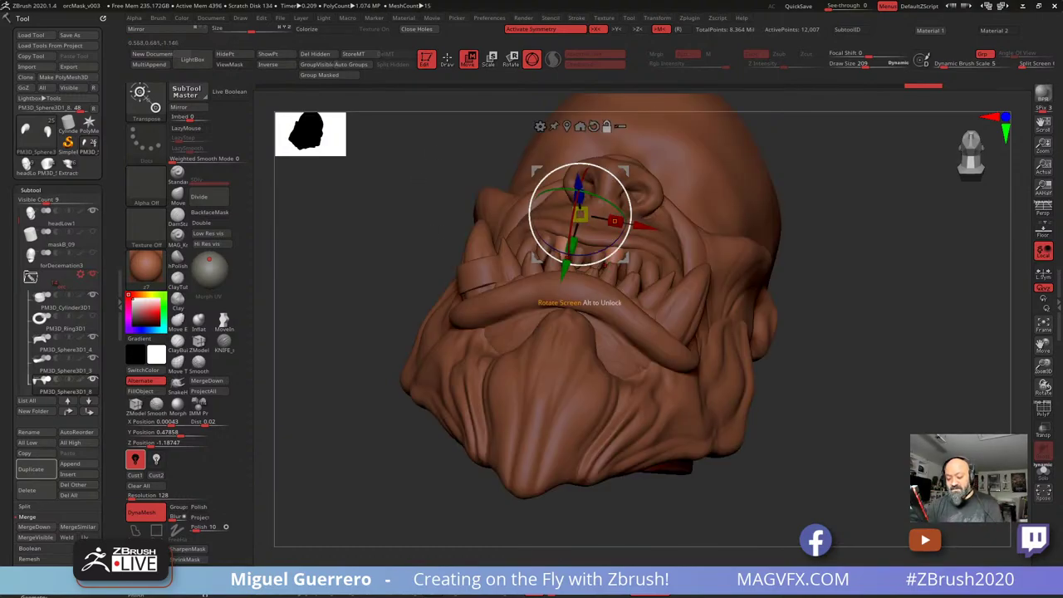
{"action": "left_click", "coordinate": [566, 256], "text": "alt"}
{"action": "left_click_drag", "start_coordinate": [415, 187], "coordinate": [415, 164]}
{"action": "left_click_drag", "start_coordinate": [601, 268], "coordinate": [601, 262]}
Nudge the outermost upper teeth with the gizmo and readjust the depth of the second pair from the centre
{"action": "left_click", "coordinate": [538, 257], "text": "alt"}
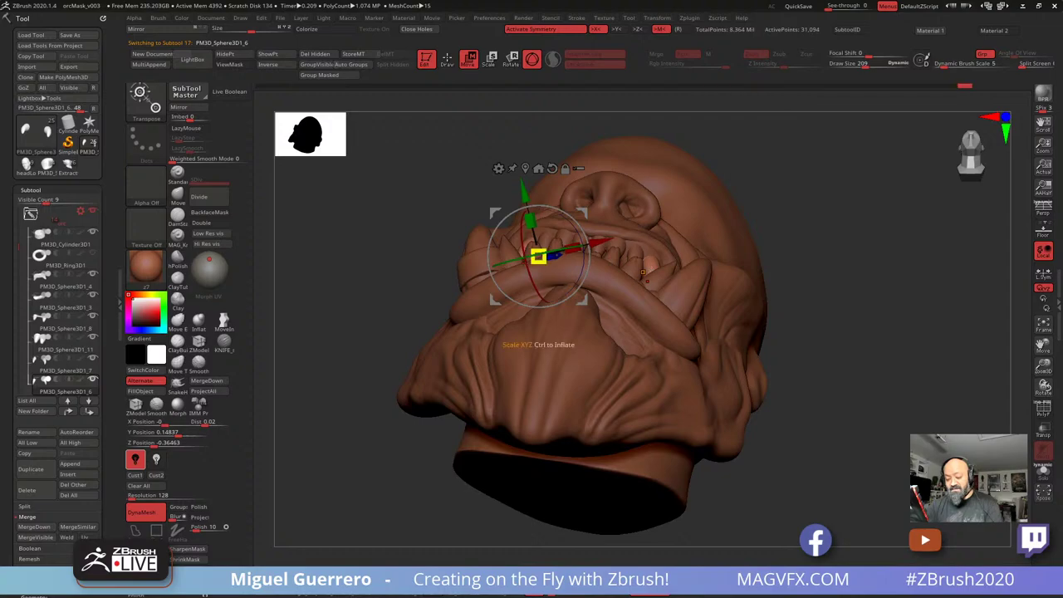
{"action": "left_click_drag", "start_coordinate": [525, 191], "coordinate": [526, 194]}
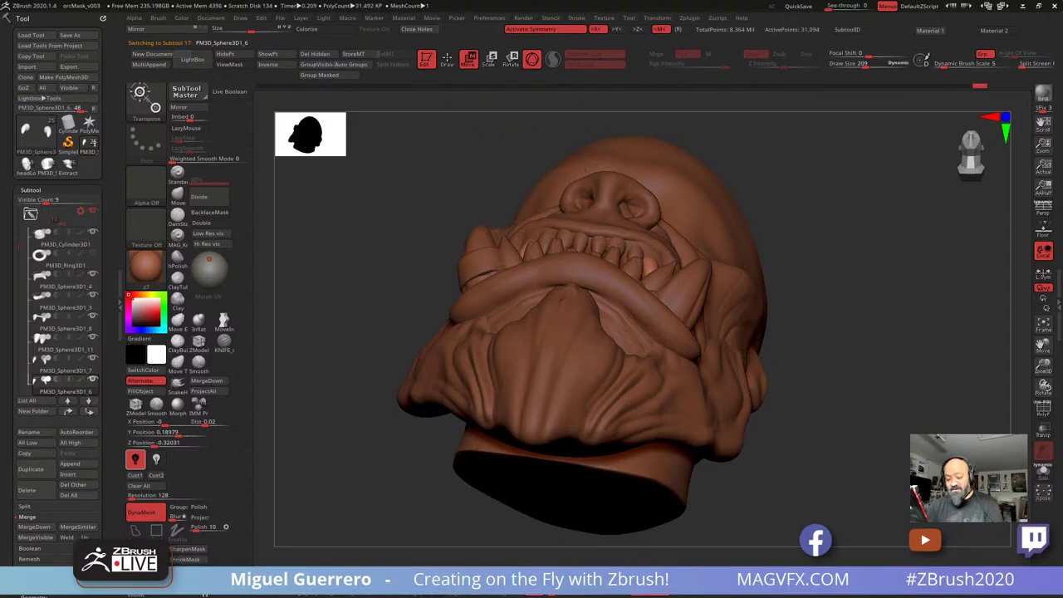
{"action": "key", "text": "ctrl+z"}
{"action": "key", "text": "ctrl+z"}
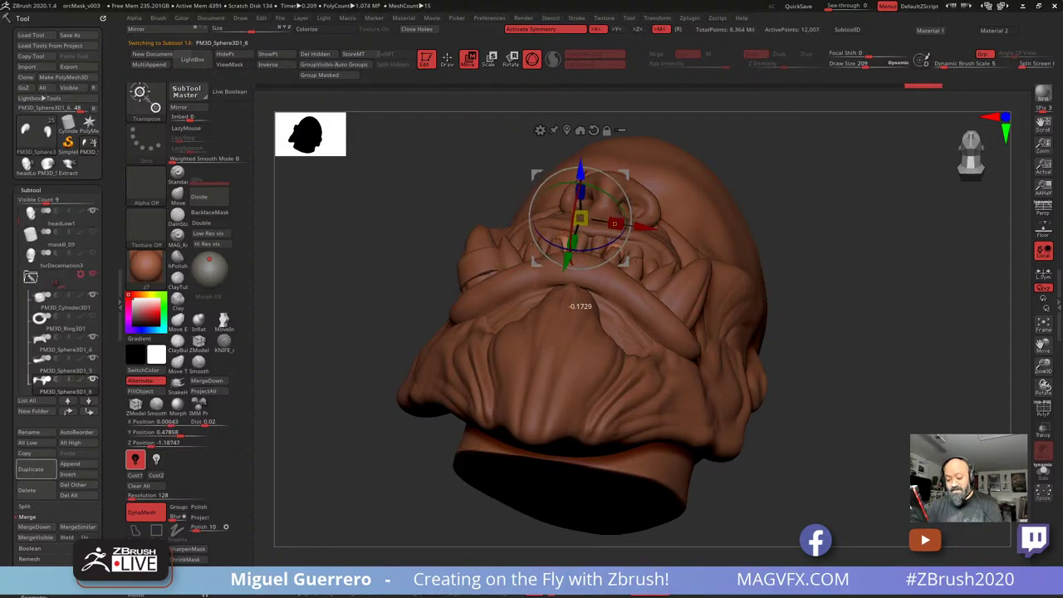
{"action": "key", "text": "ctrl+shift+z"}
{"action": "key", "text": "ctrl+shift+z"}
{"action": "key", "text": "ctrl+shift+z"}
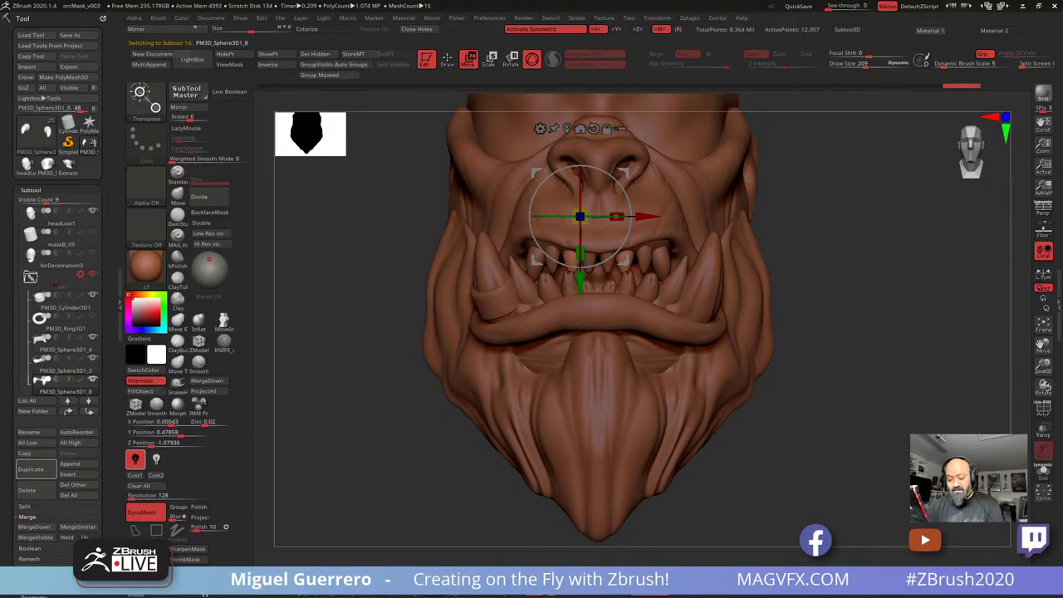
Select a lower teeth piece and examine how the upper and lower teeth meet from above, the front and the side
{"action": "key", "text": "ctrl+z"}
{"action": "key", "text": "ctrl+z"}
{"action": "key", "text": "ctrl+z"}
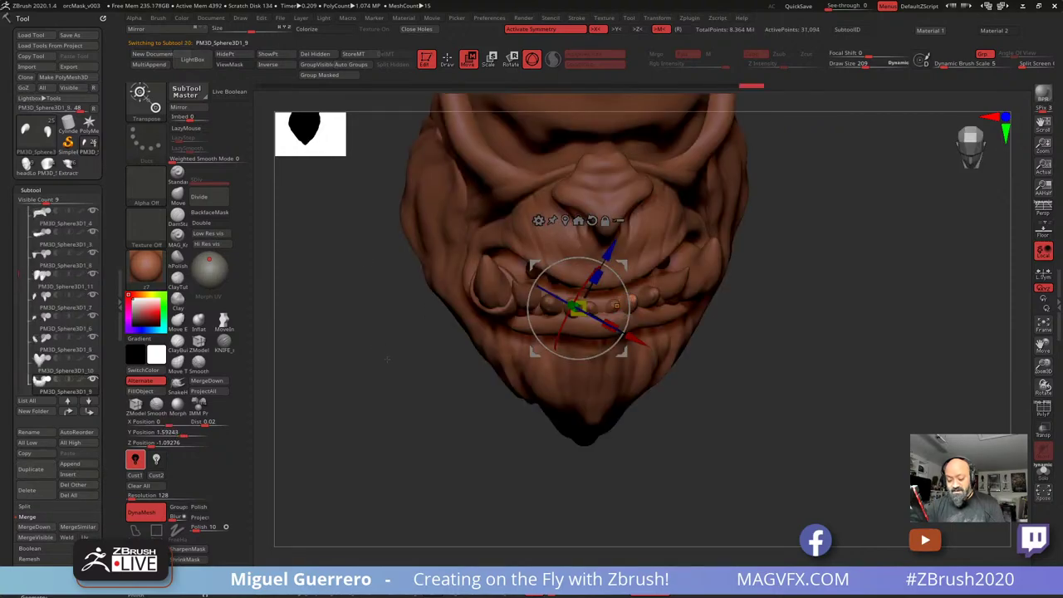
{"action": "key", "text": "ctrl+z"}
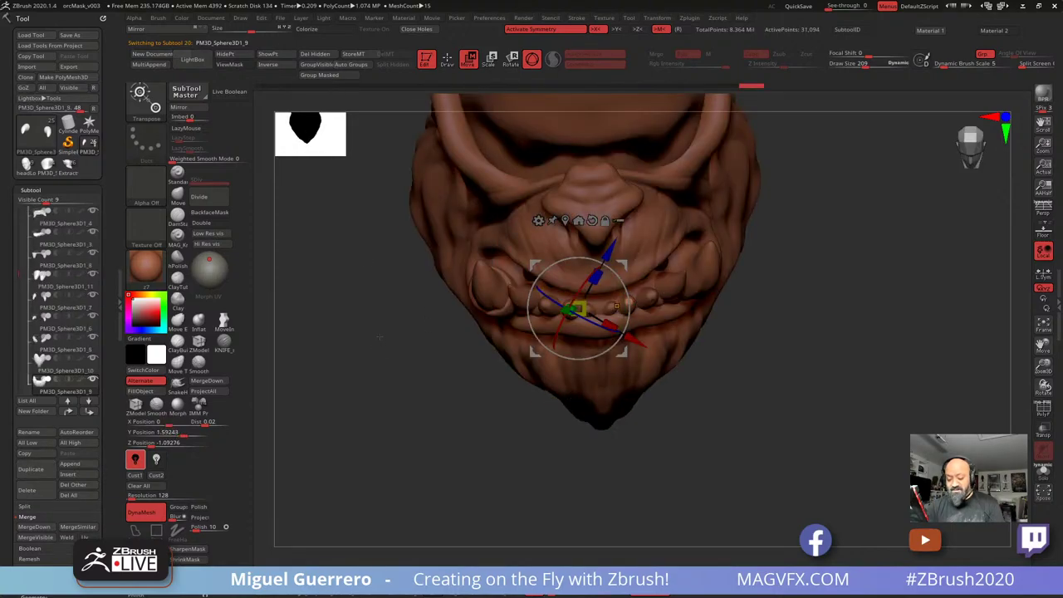
{"action": "right_click_drag", "start_coordinate": [380, 338], "coordinate": [406, 296]}
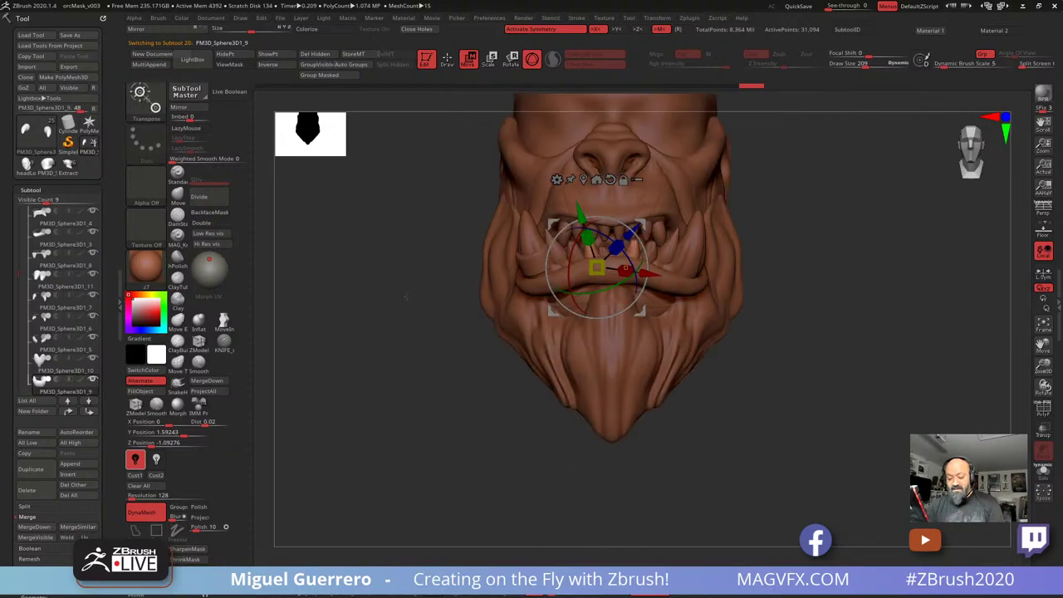
{"action": "key", "text": "ctrl+z"}
{"action": "key", "text": "ctrl+z"}
{"action": "key", "text": "ctrl+z"}
{"action": "key", "text": "ctrl+z"}
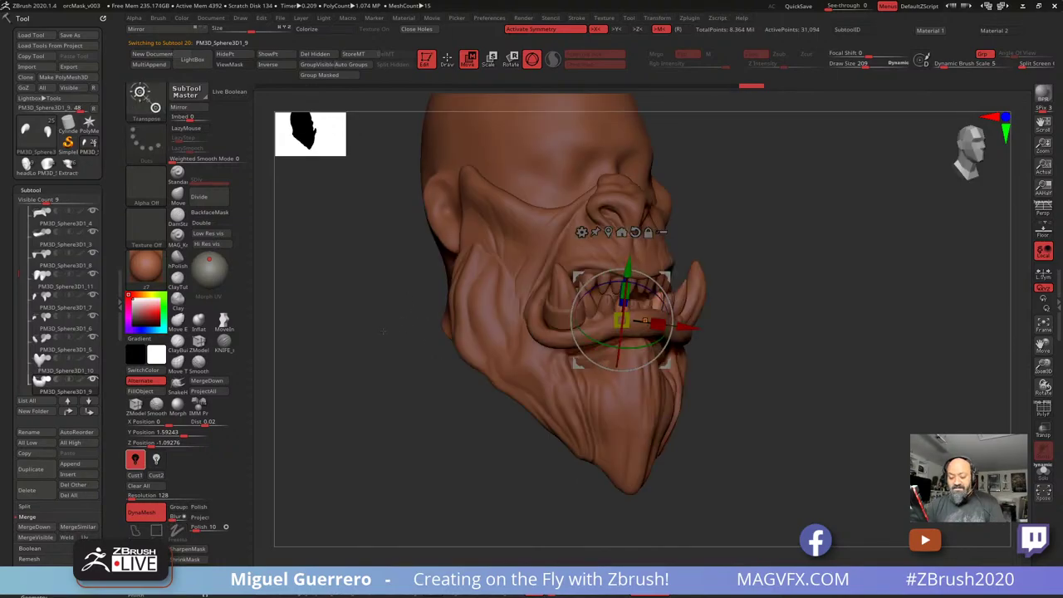
Select the beard subtool for sculpting in draw mode and save the tool
{"action": "left_click", "coordinate": [633, 400], "text": "alt"}
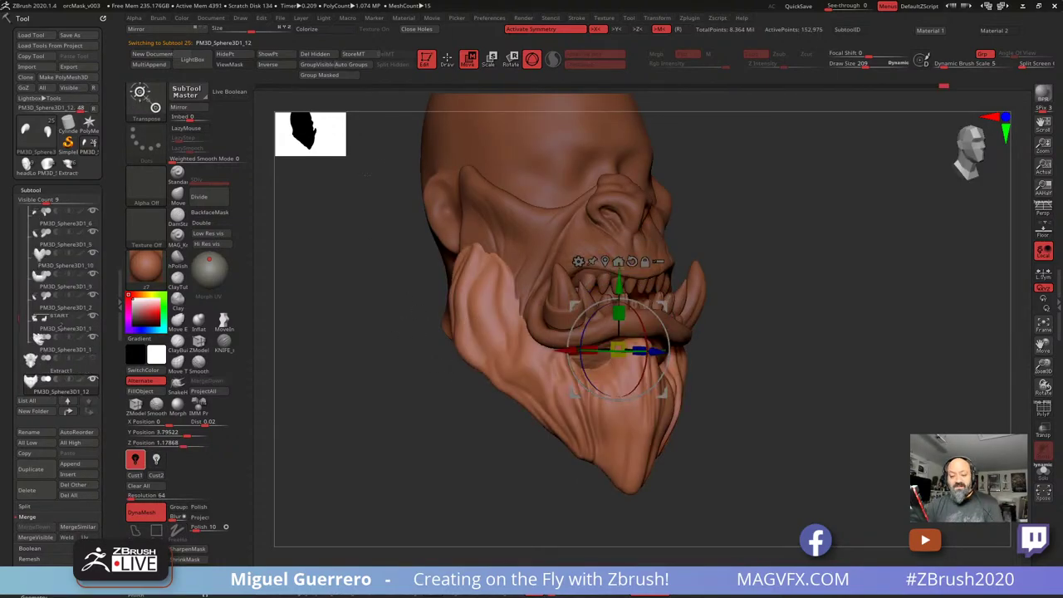
{"action": "key", "text": "q"}
{"action": "right_click_drag", "start_coordinate": [374, 307], "coordinate": [432, 290], "text": "alt"}
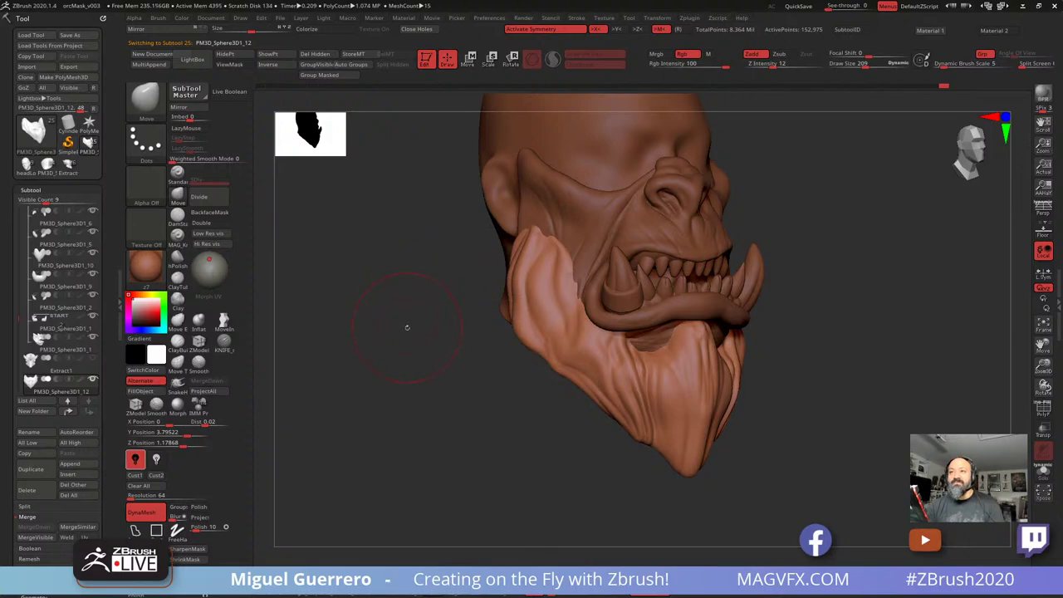
{"action": "key", "text": "ctrl+z"}
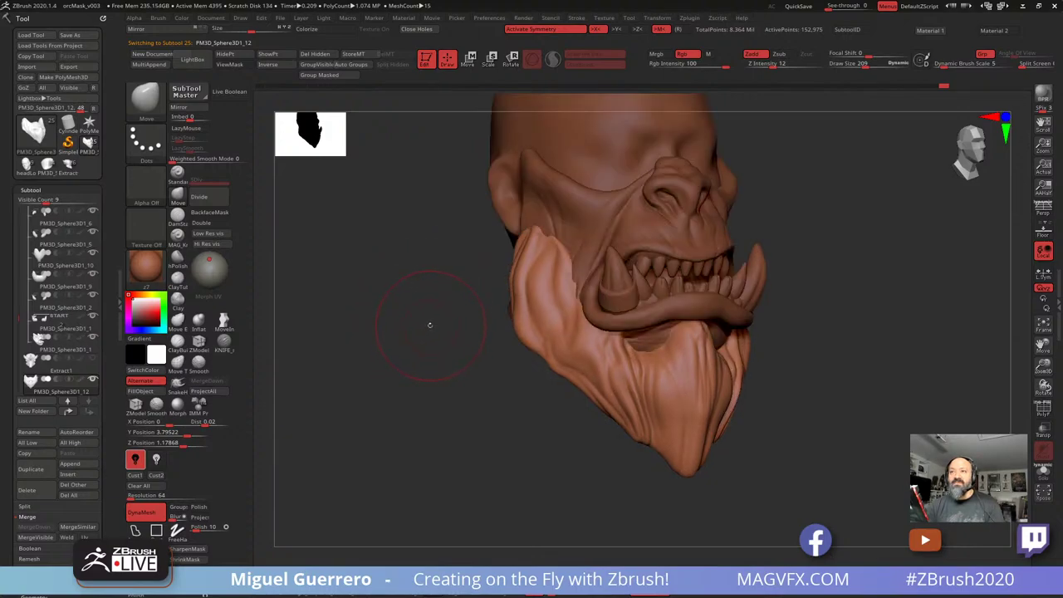
{"action": "key", "text": "ctrl+z"}
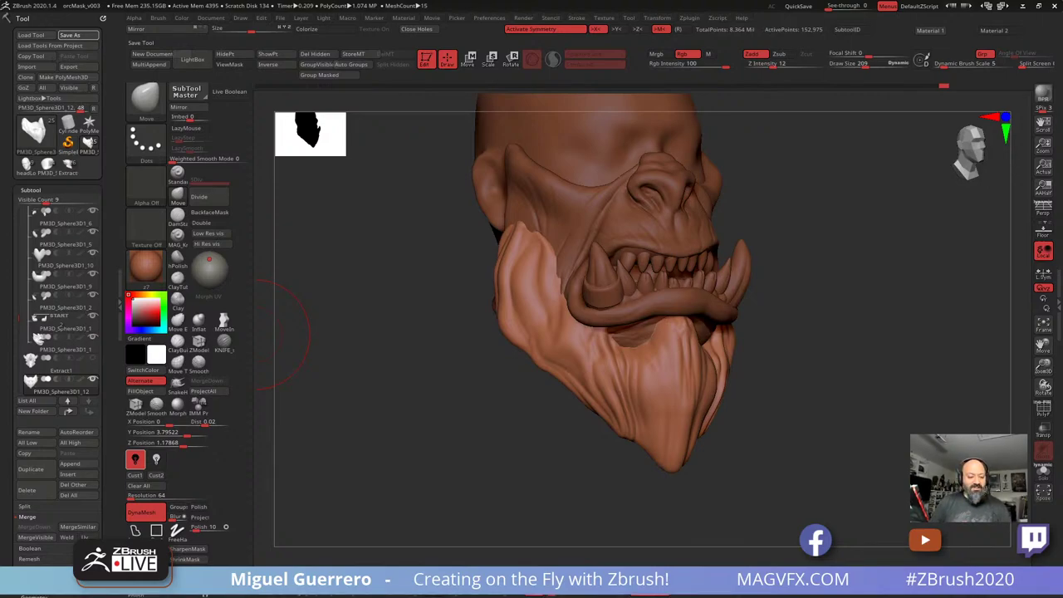
Switch to the Standard brush and look over the available brushes in the brush library
{"action": "left_click", "coordinate": [173, 176]}
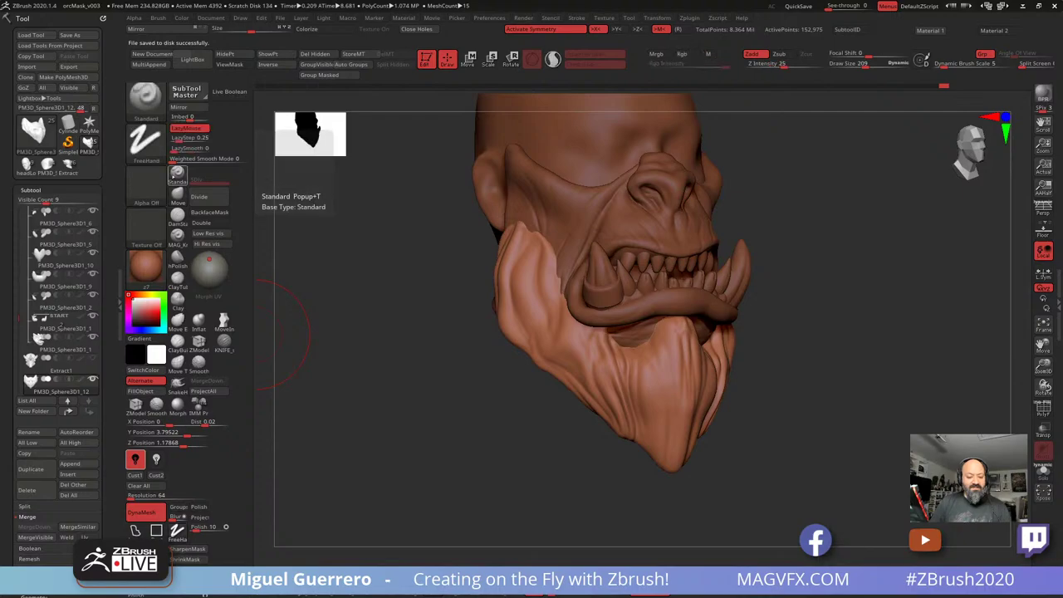
{"action": "left_click", "coordinate": [177, 174]}
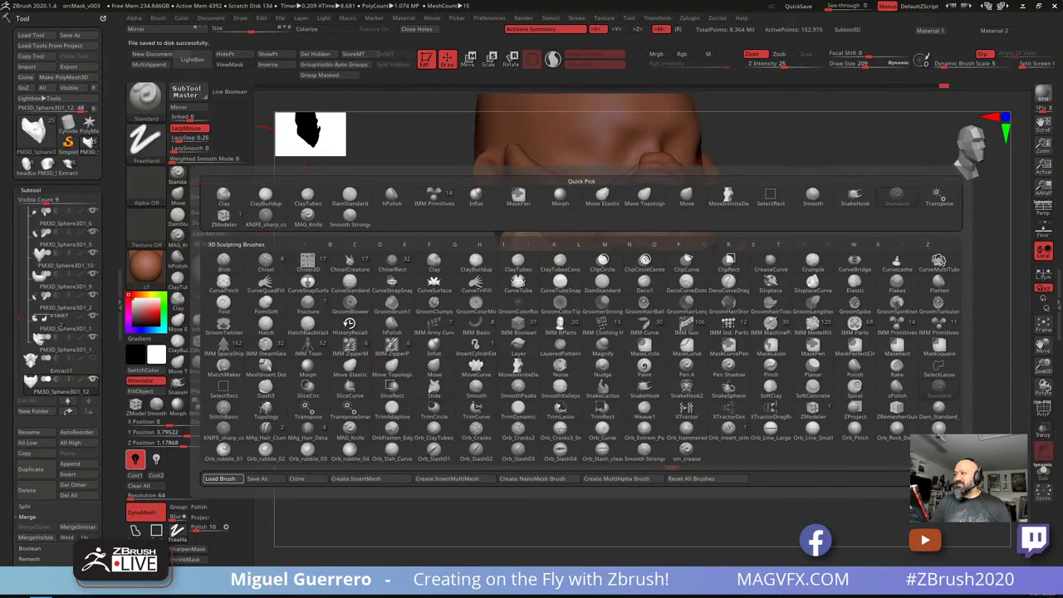
{"action": "key", "text": "Escape"}
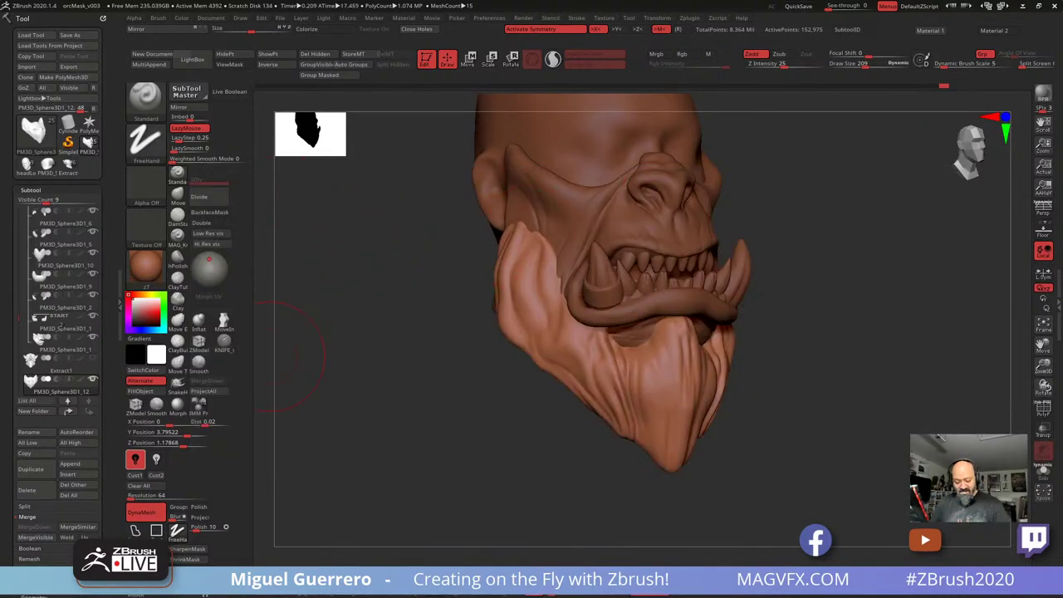
Apply the MAG_Red material and load the ZBGs_Hair_strands_sharp brush from the ZBGs_Sculpting_hair_brushes presets folder
{"action": "left_click", "coordinate": [318, 583]}
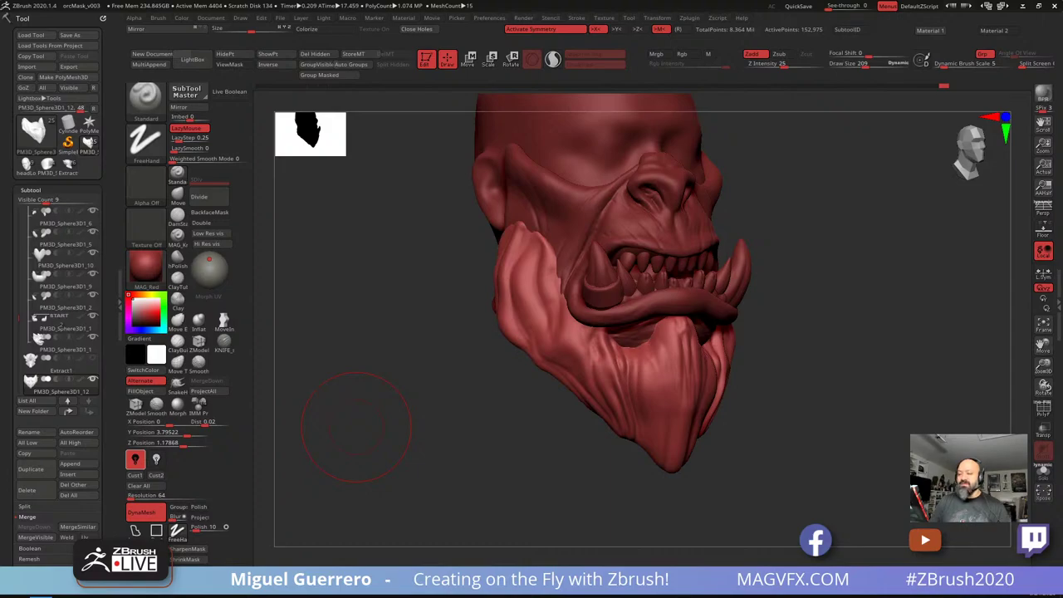
{"action": "key", "text": "comma"}
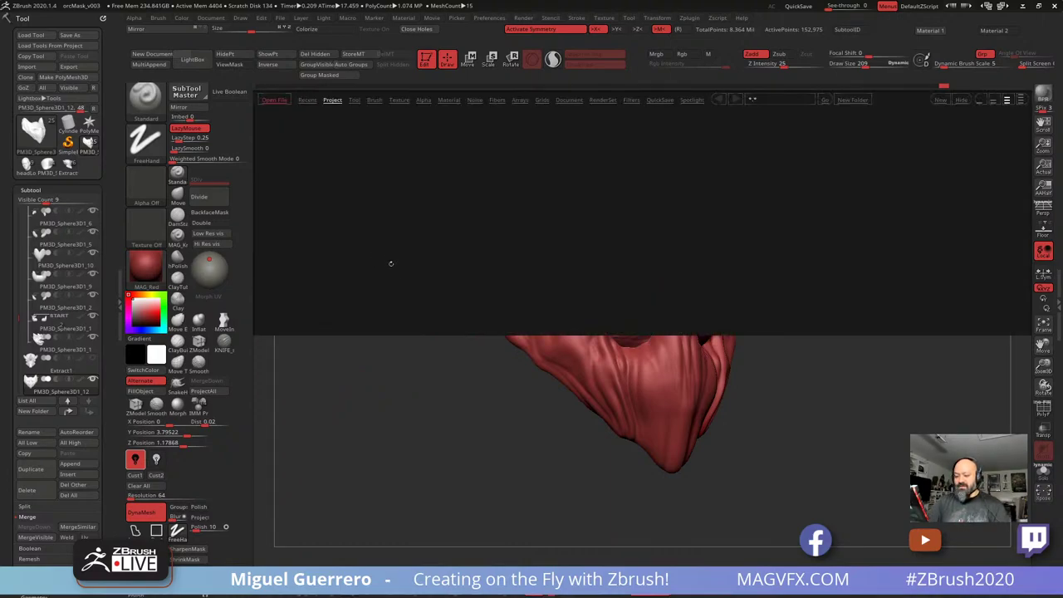
{"action": "left_click", "coordinate": [375, 100]}
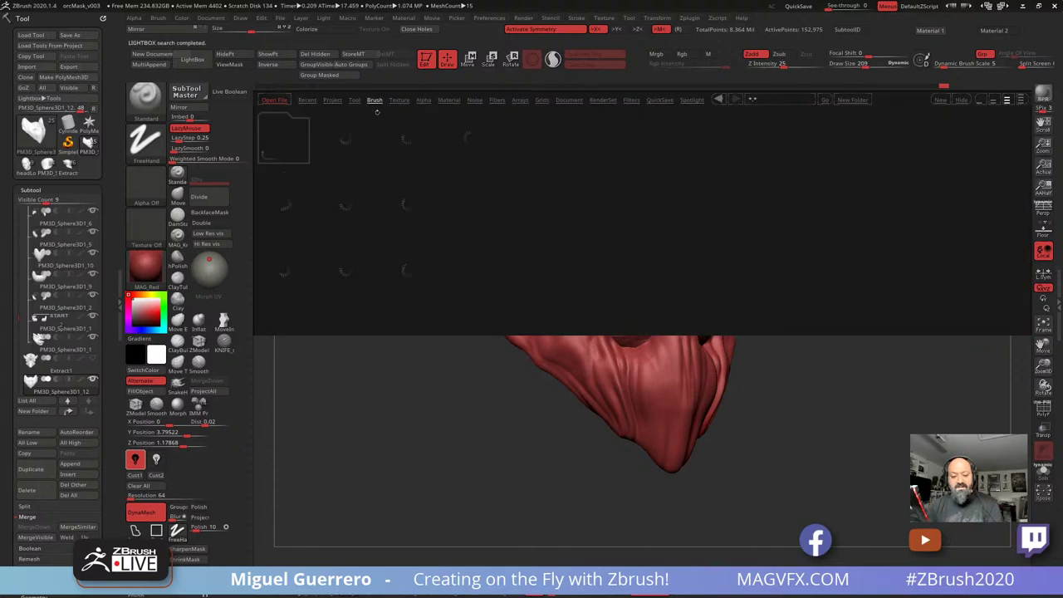
{"action": "left_click", "coordinate": [287, 148]}
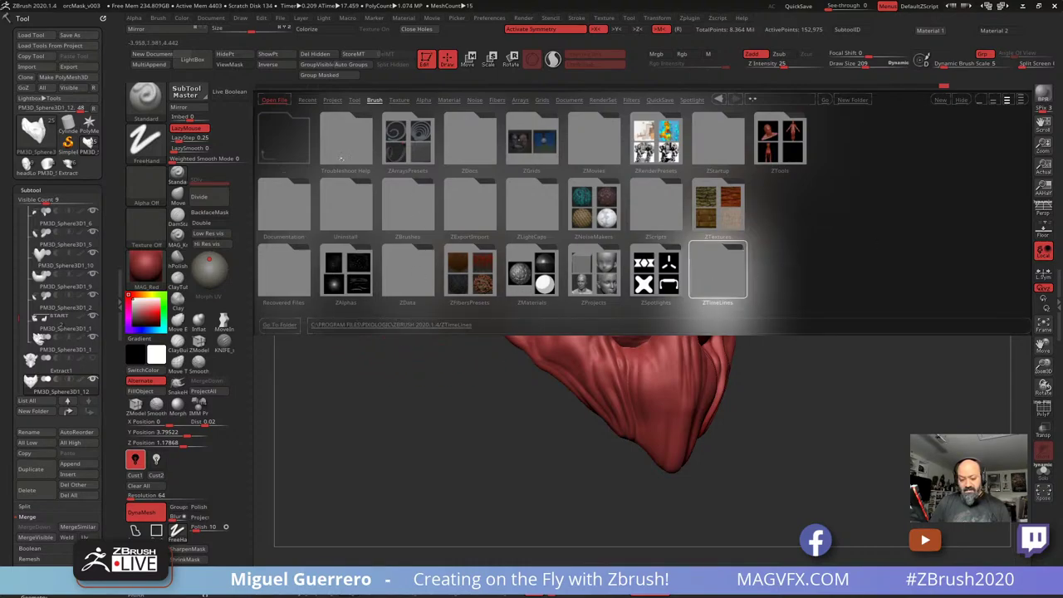
{"action": "left_click", "coordinate": [725, 147]}
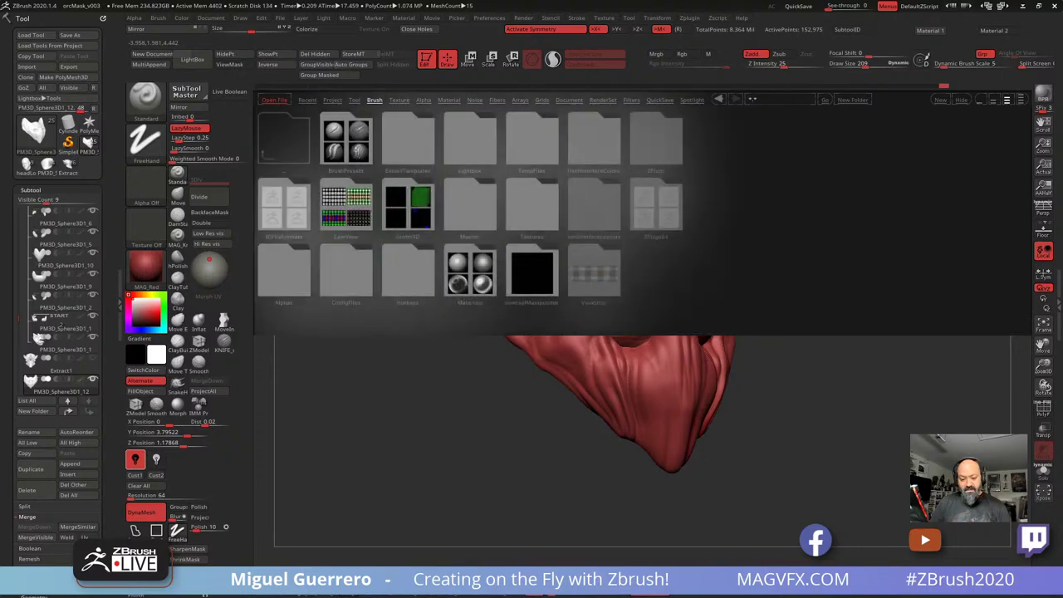
{"action": "double_click", "coordinate": [356, 152]}
{"action": "double_click", "coordinate": [279, 216]}
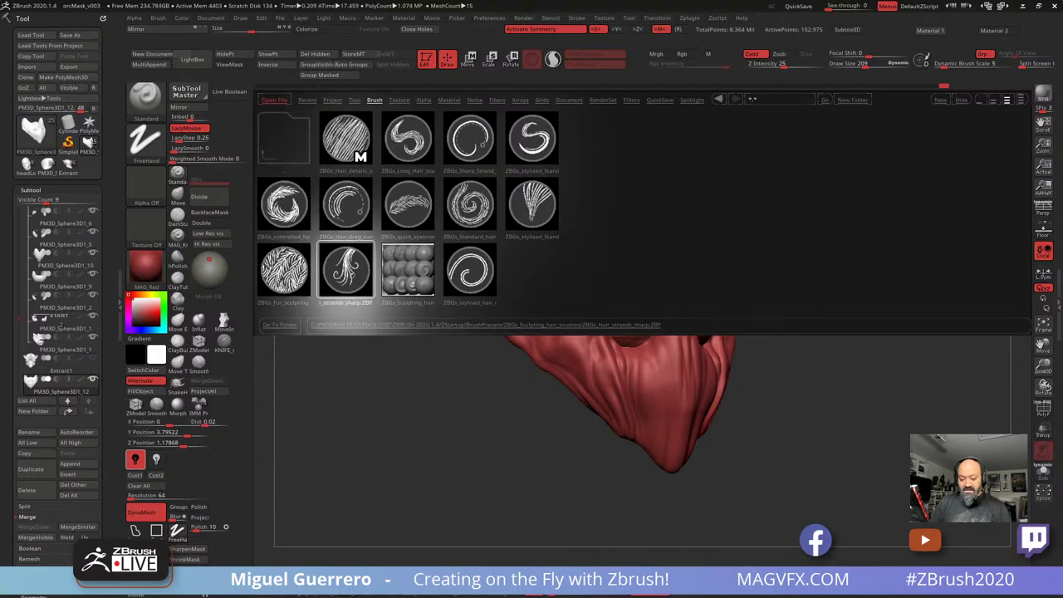
{"action": "double_click", "coordinate": [347, 272]}
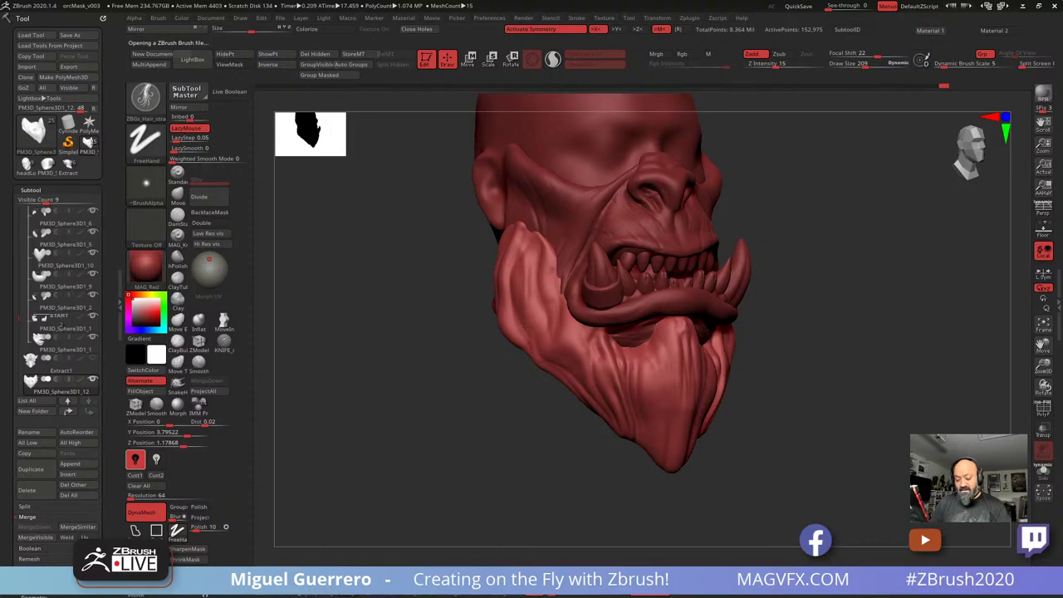
Reduce the Draw Size to 65 and sculpt symmetrical hair strands along the sides and front of the beard
{"action": "key", "text": "["}
{"action": "key", "text": "["}
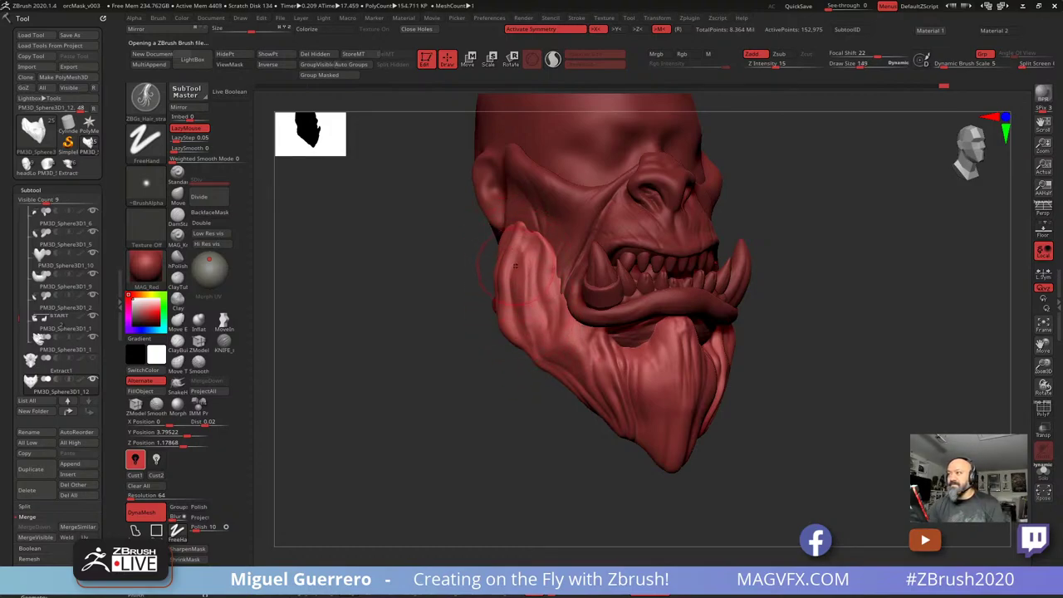
{"action": "key", "text": "bracketleft"}
{"action": "key", "text": "bracketleft"}
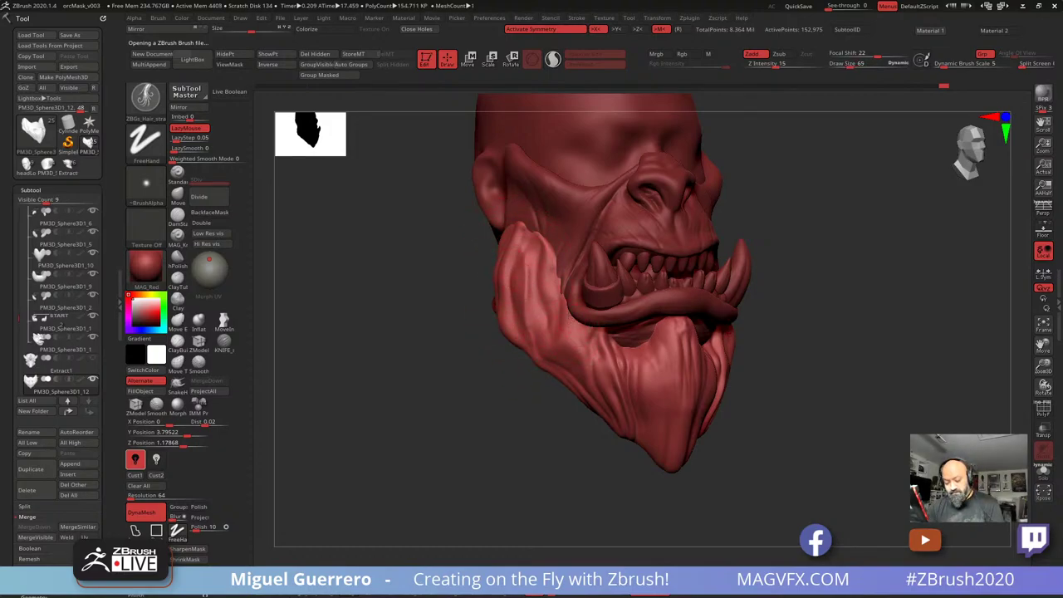
{"action": "mouse_move", "coordinate": [577, 355]}
{"action": "left_mouse_down"}
{"action": "mouse_move", "coordinate": [581, 384]}
{"action": "mouse_move", "coordinate": [601, 399]}
{"action": "left_mouse_up"}
{"action": "mouse_move", "coordinate": [661, 342]}
{"action": "left_mouse_down"}
{"action": "mouse_move", "coordinate": [640, 428]}
{"action": "mouse_move", "coordinate": [652, 407]}
{"action": "left_mouse_up"}
{"action": "left_click_drag", "start_coordinate": [555, 284], "coordinate": [565, 344]}
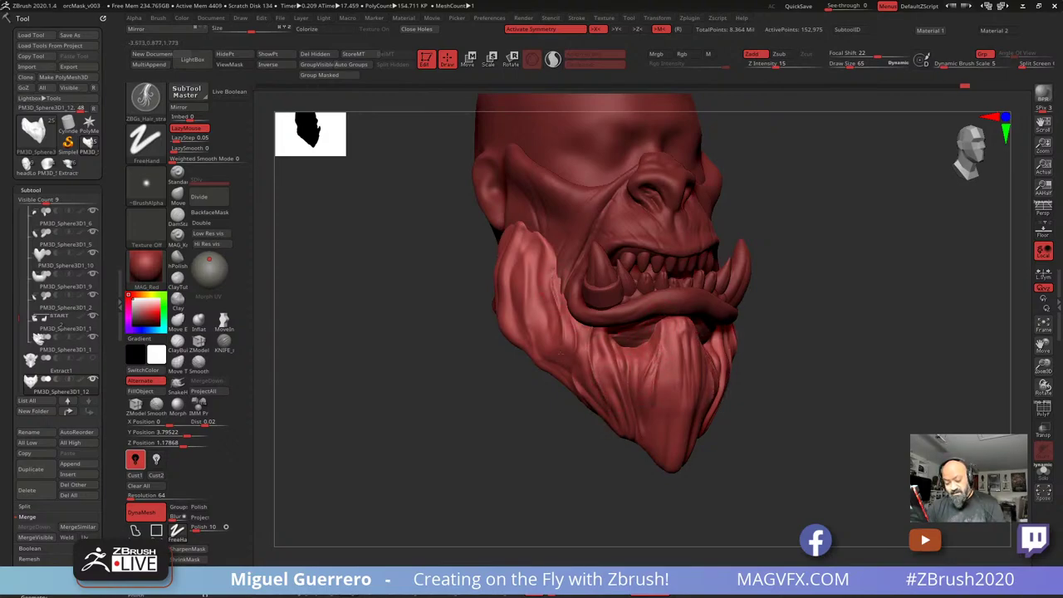
{"action": "left_click_drag", "start_coordinate": [535, 236], "coordinate": [545, 360]}
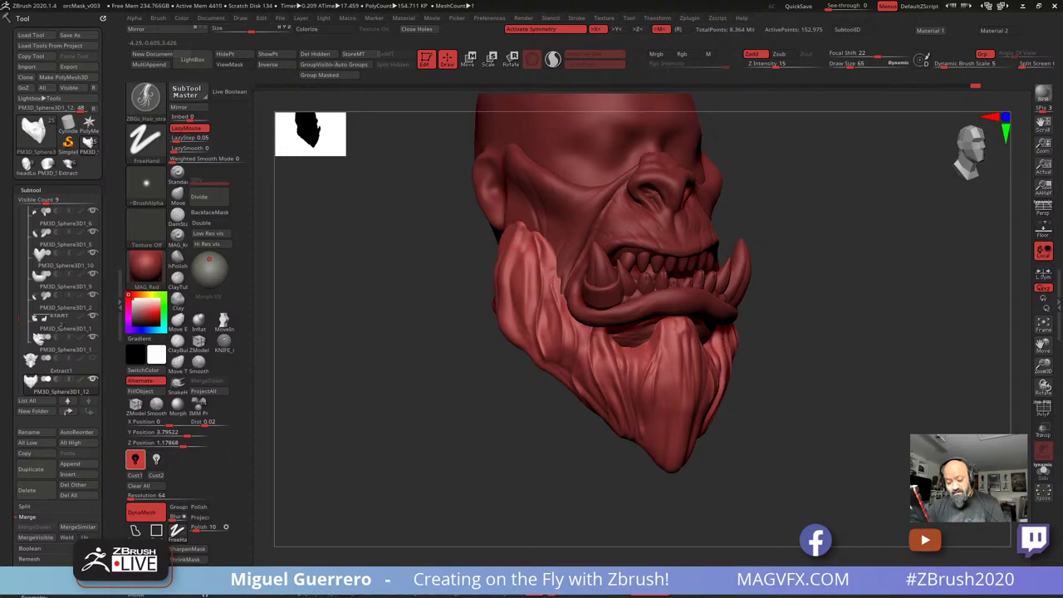
{"action": "mouse_move", "coordinate": [518, 234]}
{"action": "left_mouse_down"}
{"action": "mouse_move", "coordinate": [509, 313]}
{"action": "mouse_move", "coordinate": [524, 343]}
{"action": "mouse_move", "coordinate": [419, 336]}
{"action": "mouse_move", "coordinate": [436, 332]}
{"action": "left_mouse_up"}
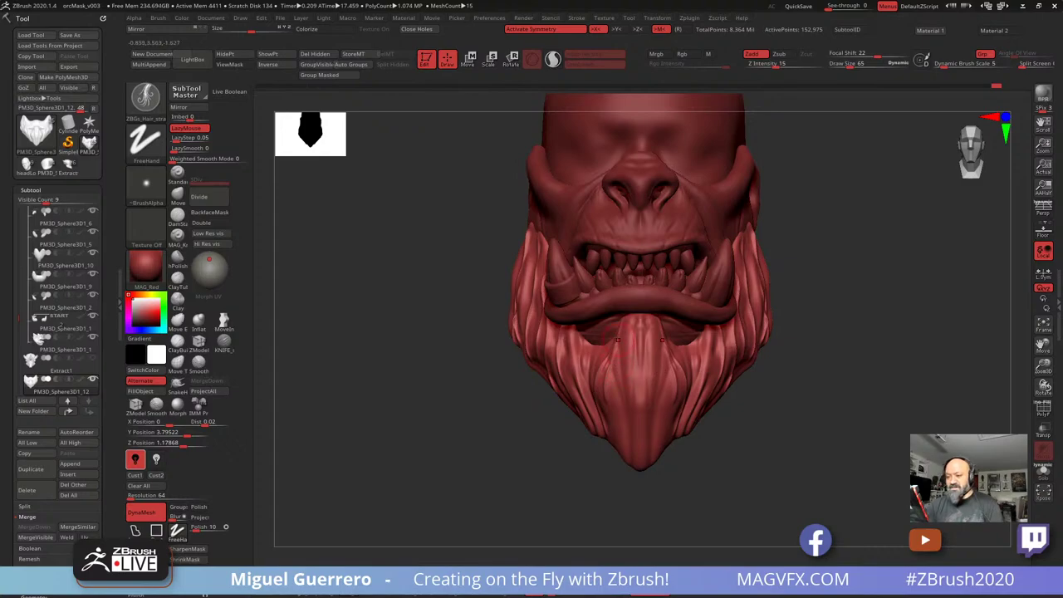
Turn off symmetry and sculpt long, flowing hair strands down the central chin section to the beard's tip
{"action": "key", "text": "x"}
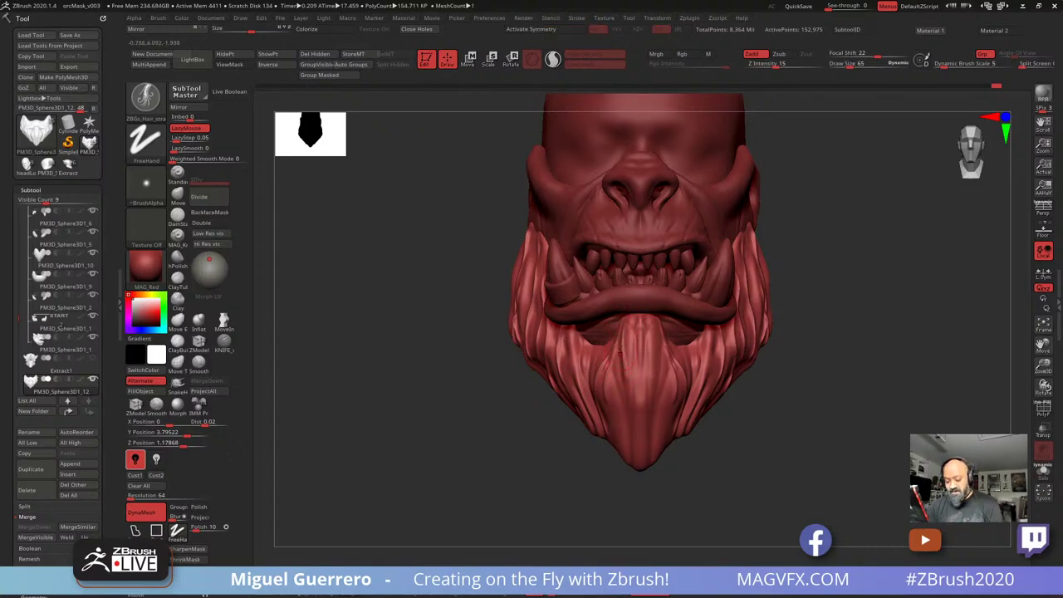
{"action": "left_click_drag", "start_coordinate": [616, 353], "coordinate": [639, 455]}
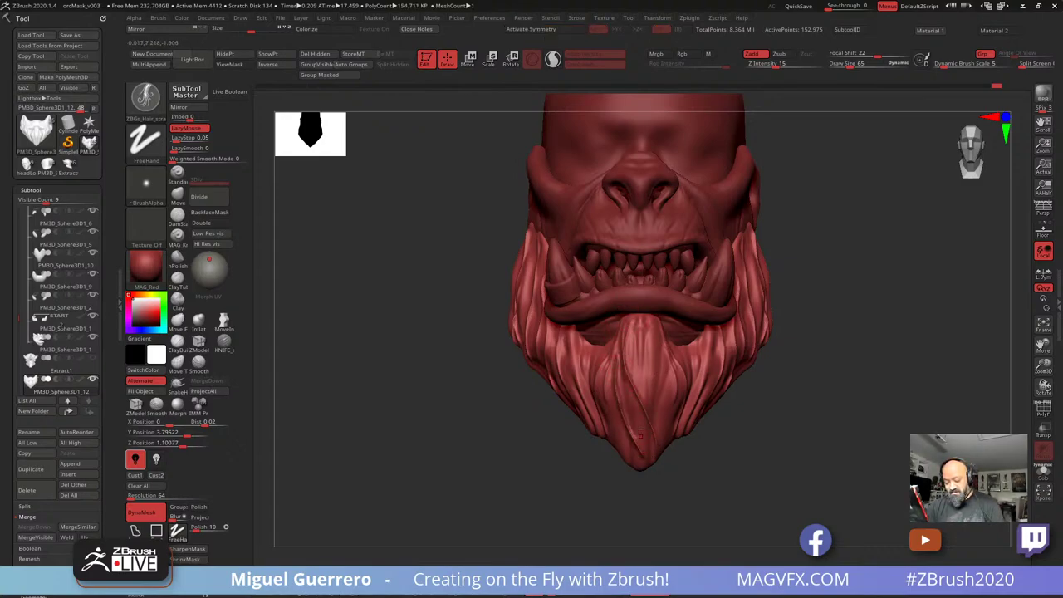
{"action": "left_click_drag", "start_coordinate": [621, 376], "coordinate": [639, 434]}
{"action": "left_click_drag", "start_coordinate": [600, 364], "coordinate": [631, 461]}
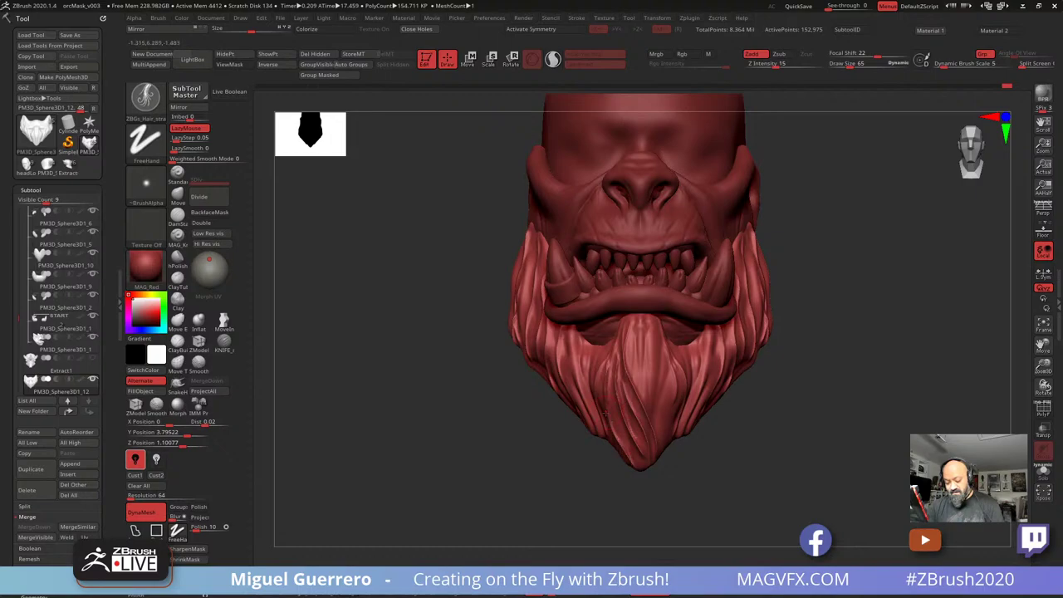
{"action": "left_click_drag", "start_coordinate": [633, 324], "coordinate": [654, 403]}
{"action": "mouse_move", "coordinate": [651, 326]}
{"action": "left_mouse_down"}
{"action": "mouse_move", "coordinate": [660, 387]}
{"action": "mouse_move", "coordinate": [646, 351]}
{"action": "mouse_move", "coordinate": [662, 406]}
{"action": "left_mouse_up"}
{"action": "left_click_drag", "start_coordinate": [677, 357], "coordinate": [654, 461]}
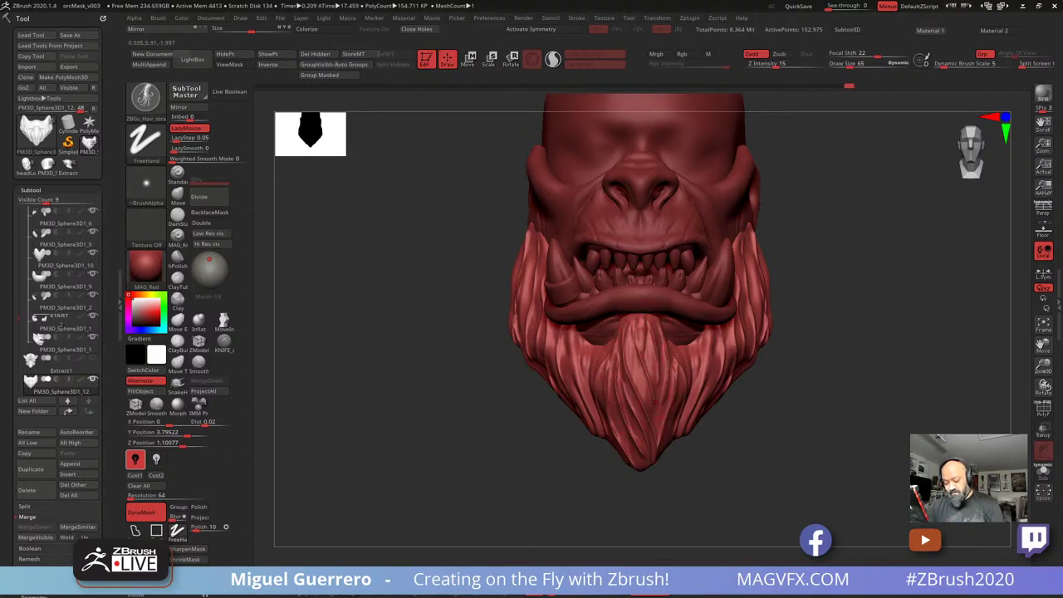
{"action": "mouse_move", "coordinate": [656, 369]}
{"action": "left_mouse_down"}
{"action": "mouse_move", "coordinate": [648, 462]}
{"action": "mouse_move", "coordinate": [670, 428]}
{"action": "mouse_move", "coordinate": [650, 463]}
{"action": "left_mouse_up"}
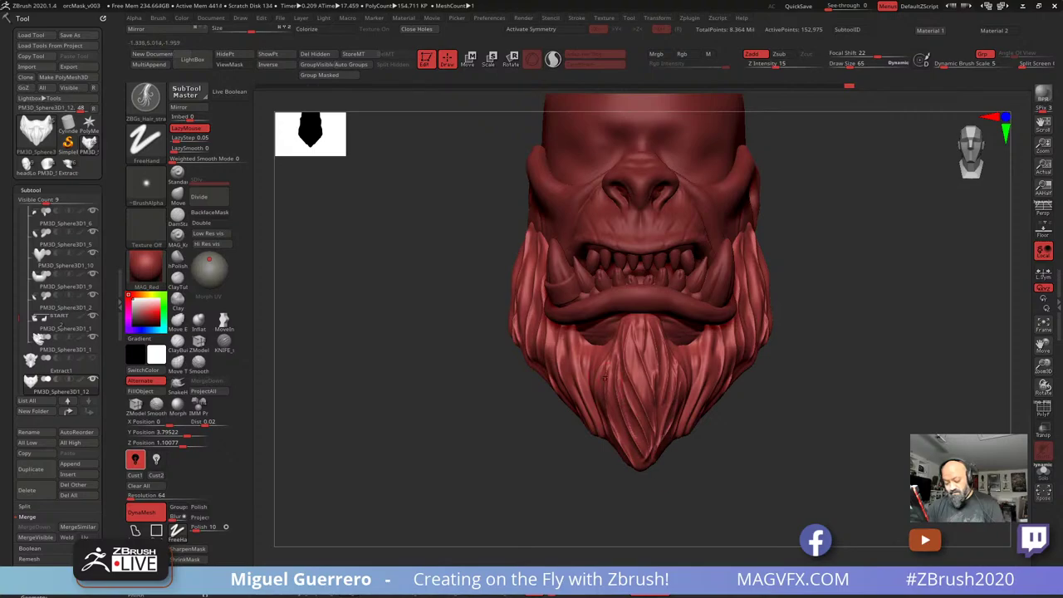
Add more hair strands along the beard's upper edge beneath the lip and around the top of the chin tuft
{"action": "left_click_drag", "start_coordinate": [629, 328], "coordinate": [639, 383]}
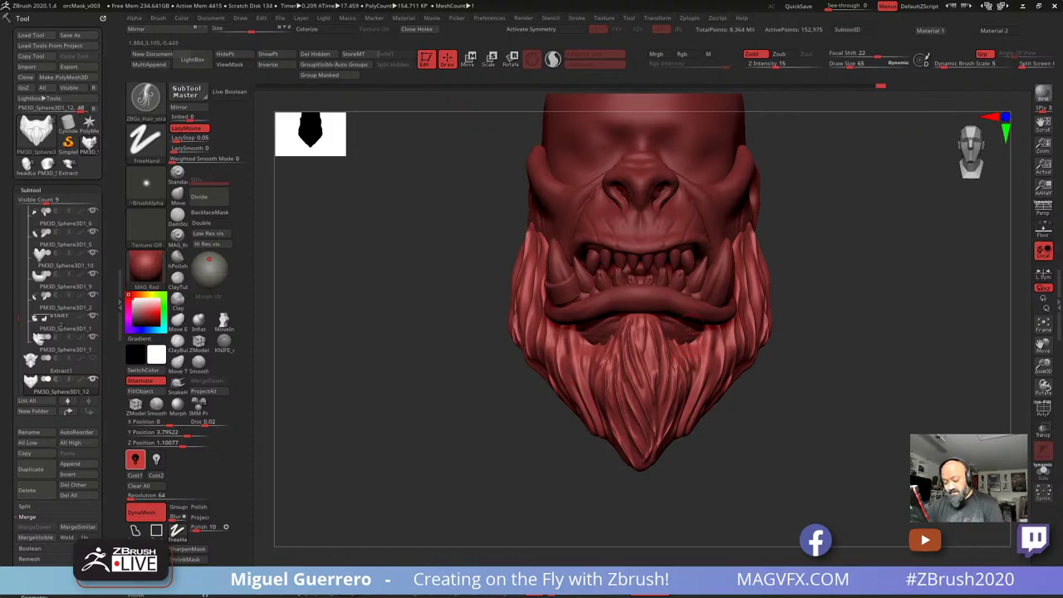
{"action": "left_click_drag", "start_coordinate": [690, 330], "coordinate": [671, 373]}
{"action": "left_click_drag", "start_coordinate": [586, 327], "coordinate": [597, 412]}
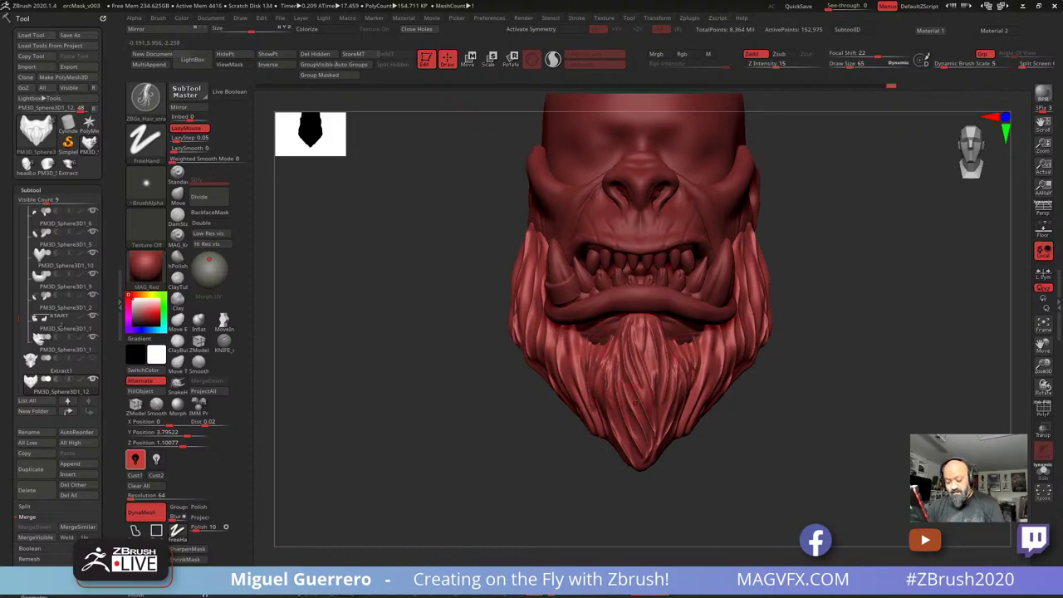
{"action": "mouse_move", "coordinate": [625, 449]}
{"action": "left_mouse_down"}
{"action": "mouse_move", "coordinate": [624, 417]}
{"action": "mouse_move", "coordinate": [658, 409]}
{"action": "left_mouse_up"}
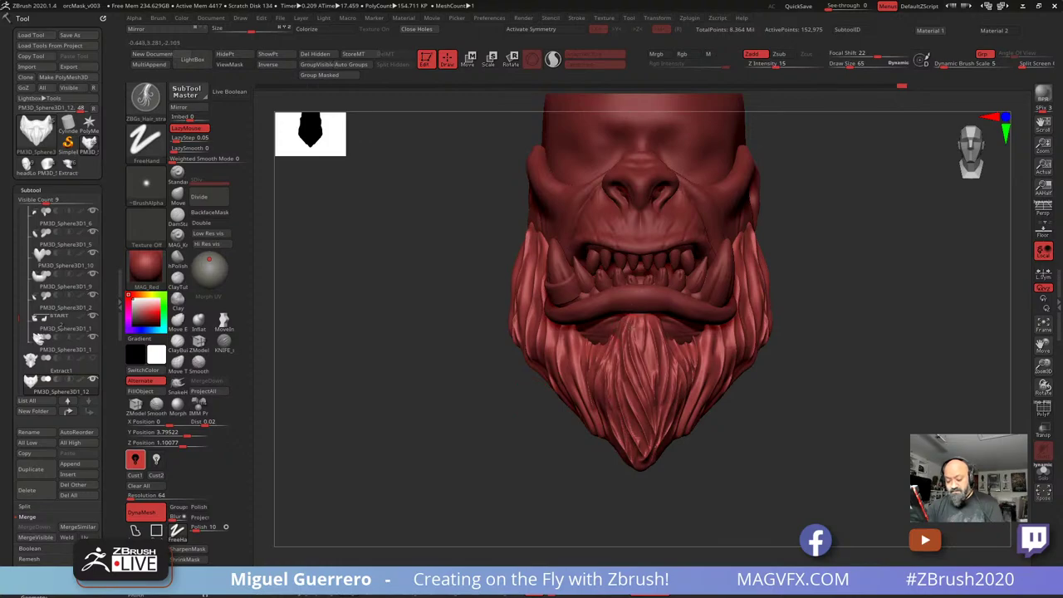
{"action": "left_click_drag", "start_coordinate": [637, 336], "coordinate": [639, 314]}
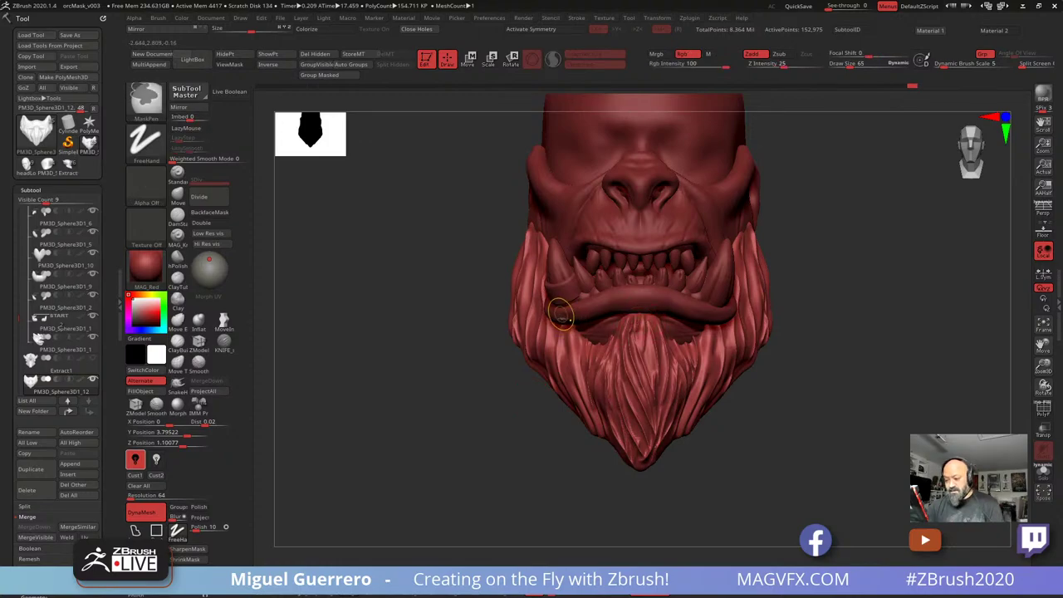
{"action": "mouse_move", "coordinate": [561, 310]}
{"action": "right_mouse_down", "text": "ctrl"}
{"action": "mouse_move", "coordinate": [583, 344]}
{"action": "mouse_move", "coordinate": [532, 366]}
{"action": "right_mouse_up", "text": "ctrl"}
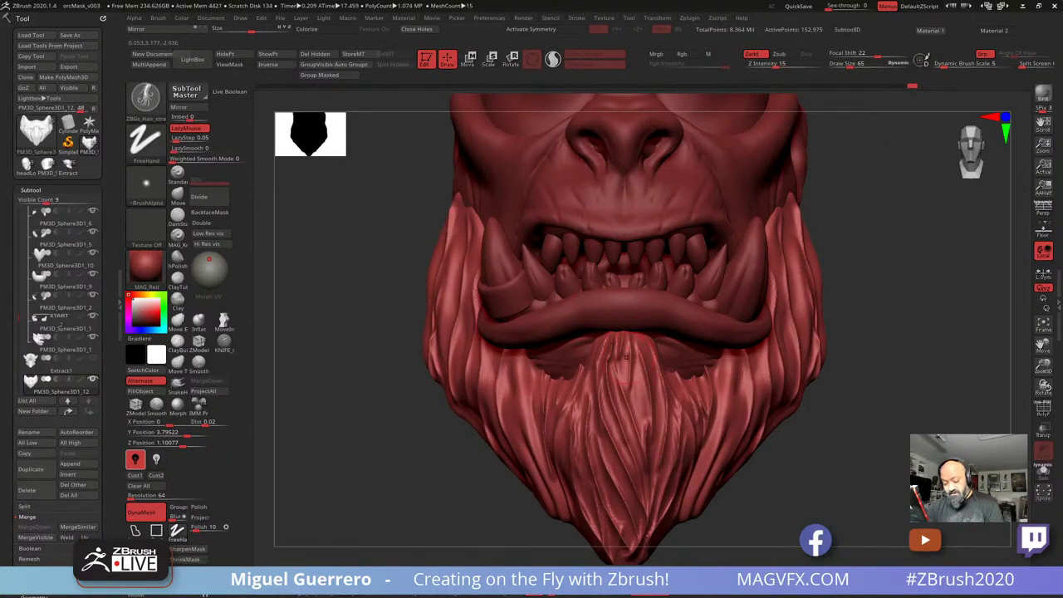
{"action": "left_click_drag", "start_coordinate": [626, 358], "coordinate": [638, 334]}
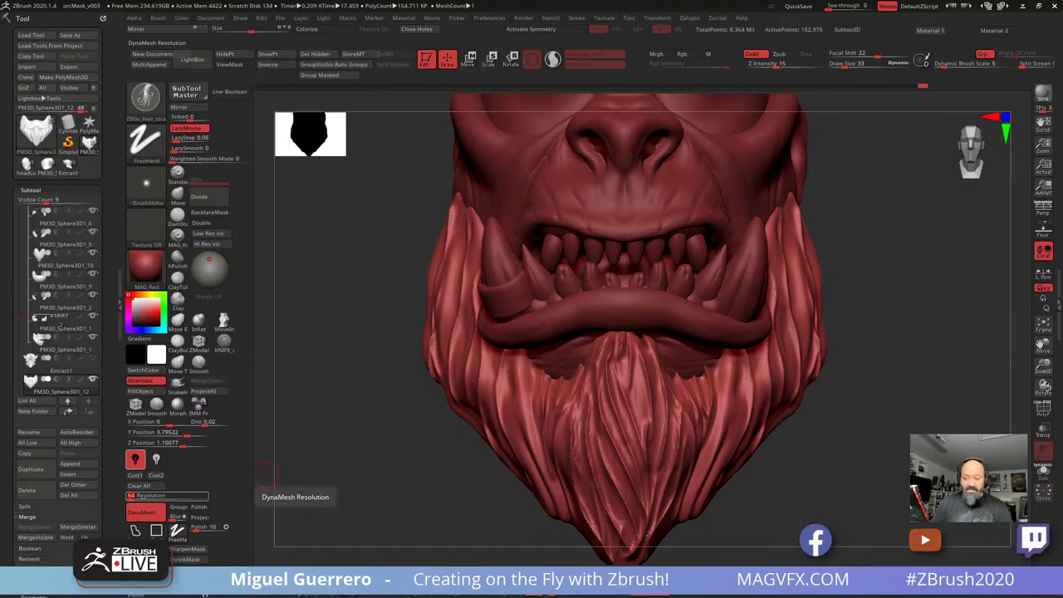
Set the DynaMesh resolution to 128 and remesh the beard
{"action": "left_click", "coordinate": [142, 497]}
{"action": "type", "text": "128"}
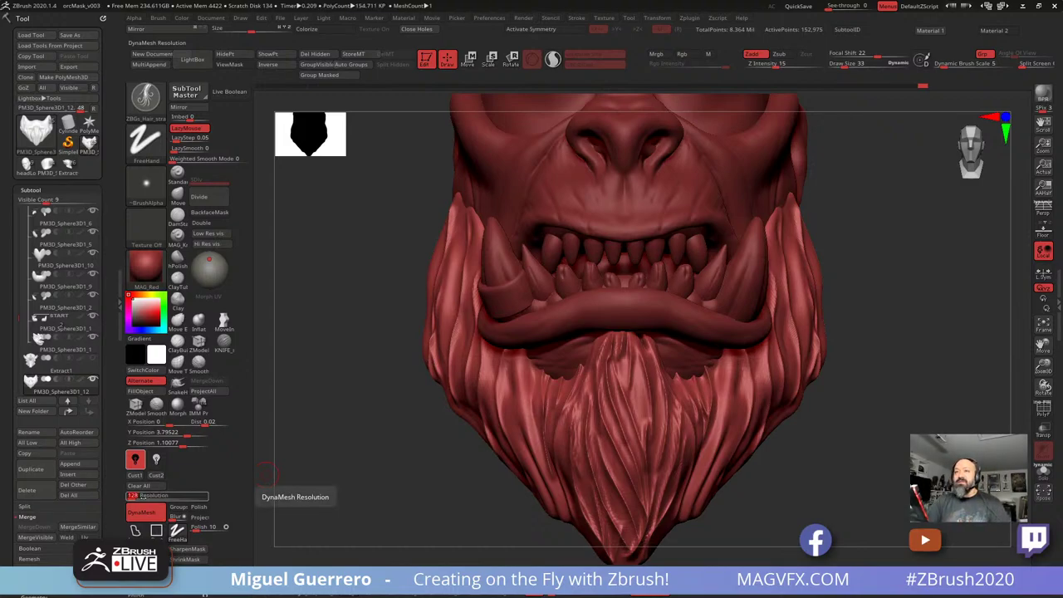
{"action": "key", "text": "Return"}
{"action": "key", "text": "ctrl"}
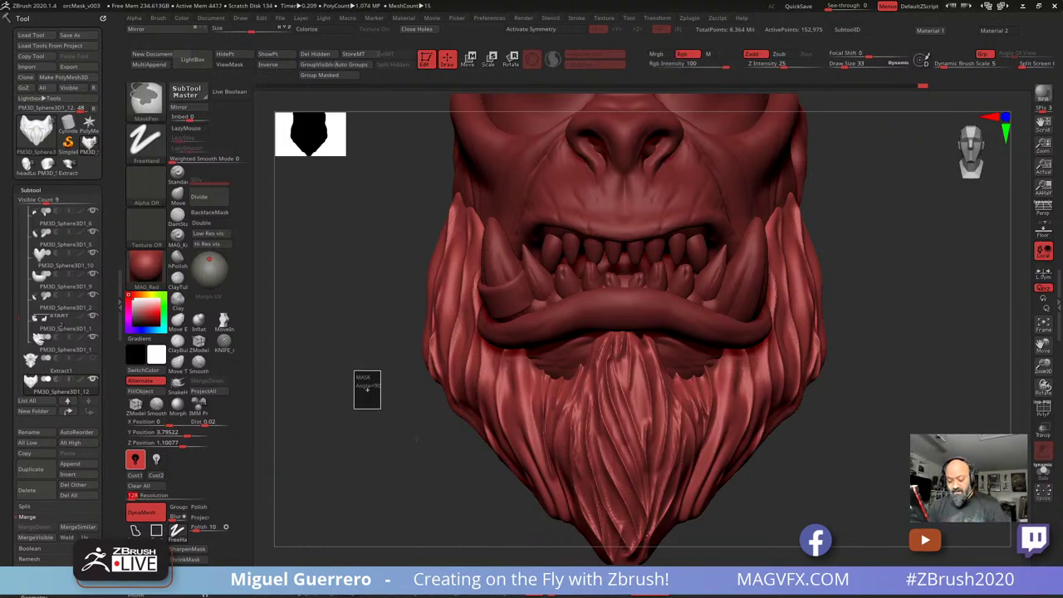
{"action": "left_click_drag", "start_coordinate": [354, 371], "coordinate": [416, 439], "text": "ctrl"}
Carve finer strands in Zsub mode at Draw Size 29 into the beard's upper edge under the lip and its central section
{"action": "key", "text": "shift"}
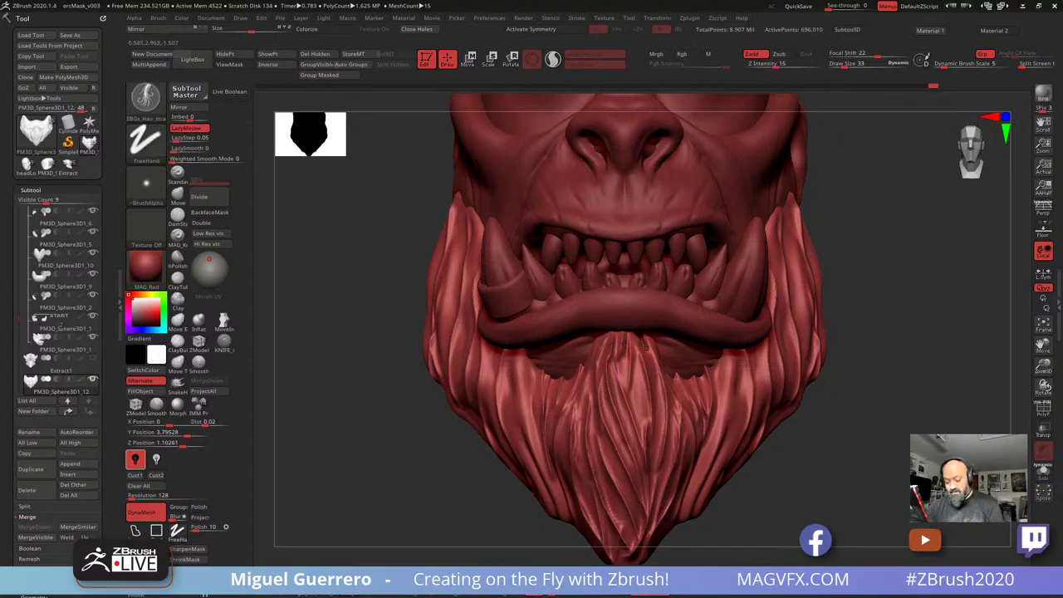
{"action": "key", "text": "alt"}
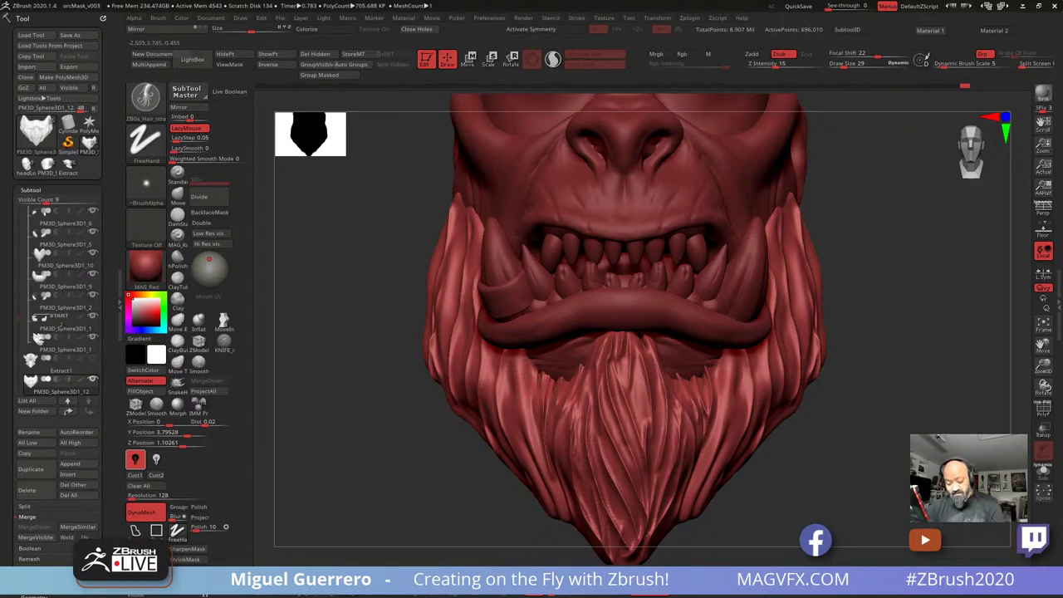
{"action": "left_click_drag", "start_coordinate": [529, 380], "coordinate": [525, 346], "text": "alt"}
{"action": "left_click_drag", "start_coordinate": [720, 392], "coordinate": [711, 353], "text": "alt"}
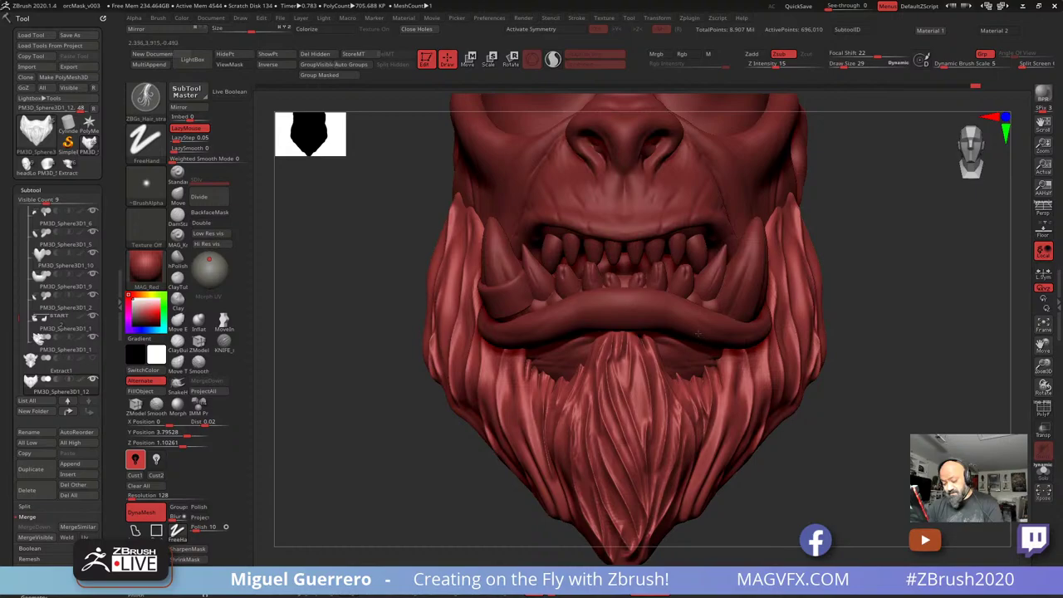
{"action": "left_click_drag", "start_coordinate": [729, 390], "coordinate": [727, 352], "text": "alt"}
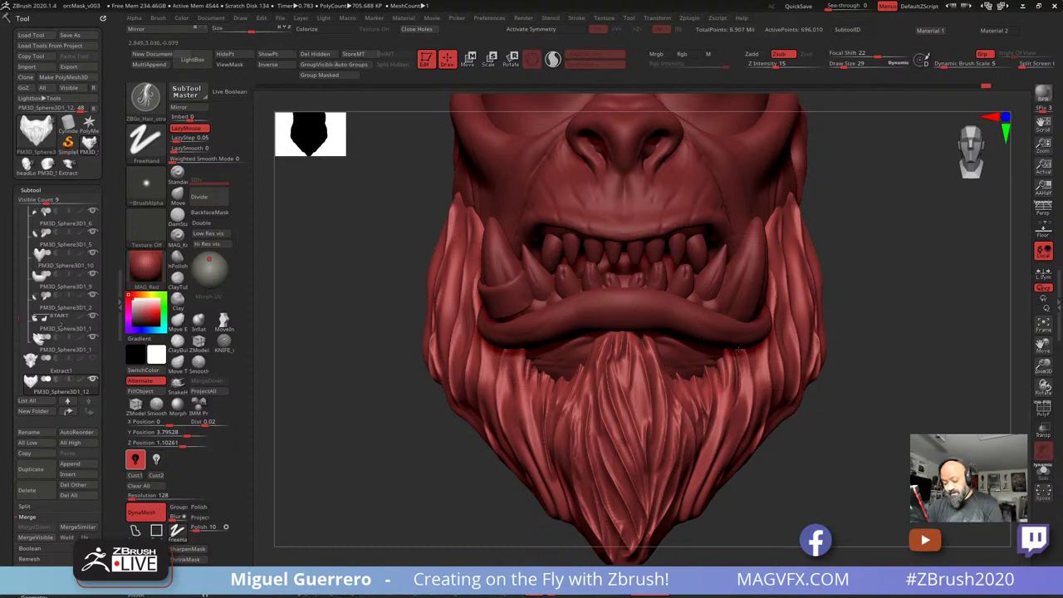
{"action": "left_click_drag", "start_coordinate": [719, 423], "coordinate": [713, 367]}
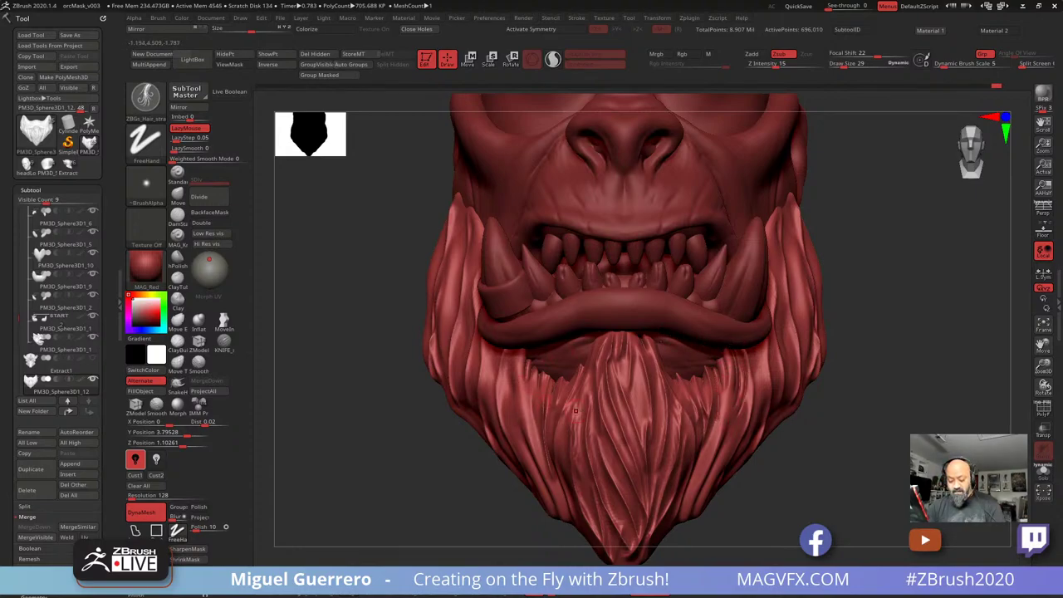
{"action": "left_click_drag", "start_coordinate": [637, 343], "coordinate": [639, 446]}
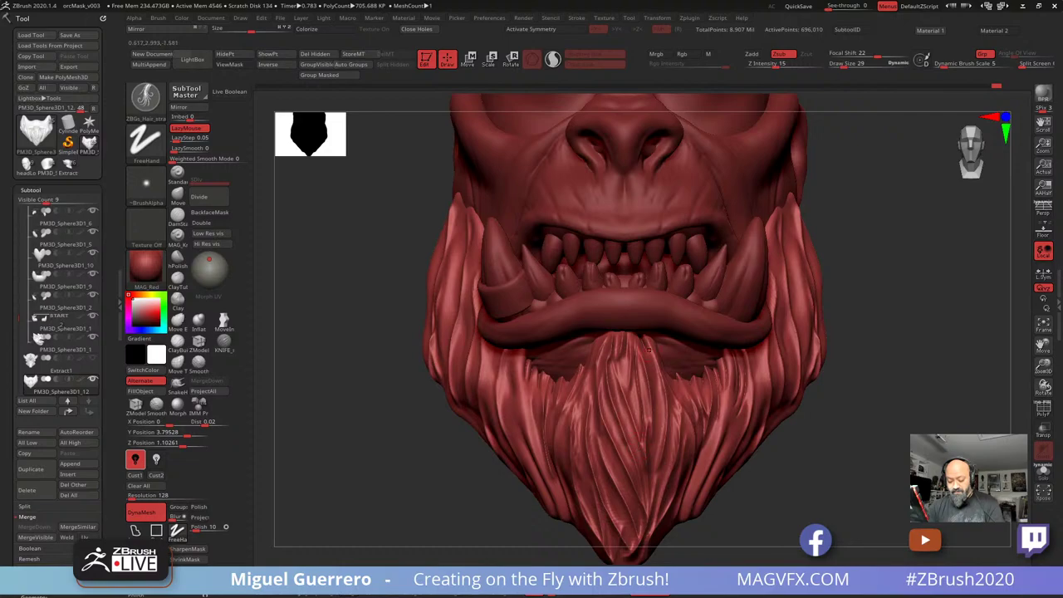
{"action": "left_click_drag", "start_coordinate": [657, 362], "coordinate": [655, 469]}
Switch the material to z91 and load the ZBGs_Long_Hair_sculpting brush from the hair brush presets
{"action": "left_click", "coordinate": [365, 596]}
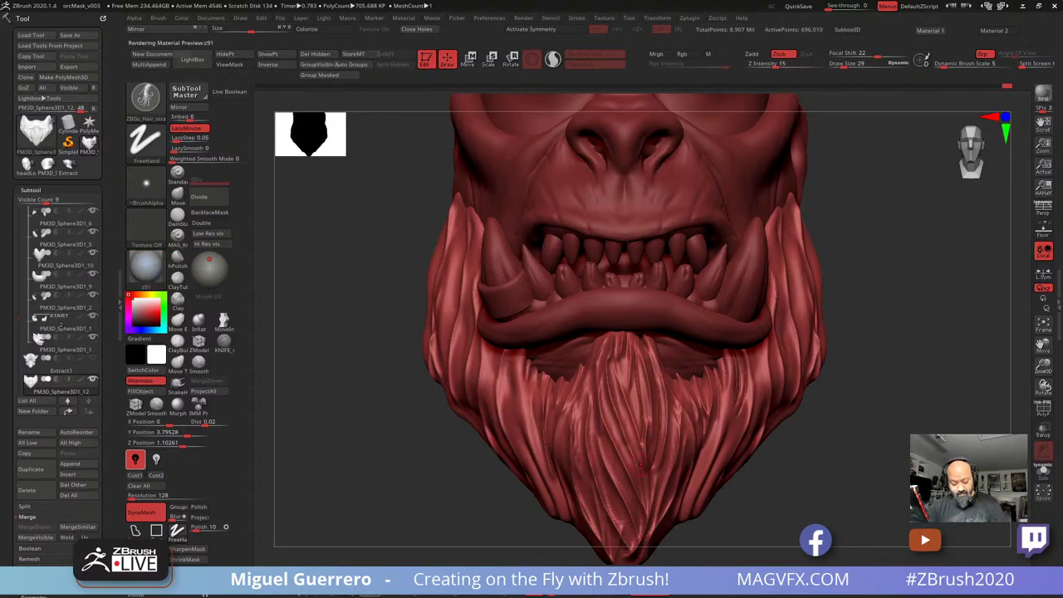
{"action": "right_click_drag", "start_coordinate": [408, 464], "coordinate": [411, 436], "text": "ctrl"}
{"action": "mouse_move", "coordinate": [411, 436]}
{"action": "left_mouse_down"}
{"action": "mouse_move", "coordinate": [468, 456]}
{"action": "mouse_move", "coordinate": [430, 457]}
{"action": "left_mouse_up"}
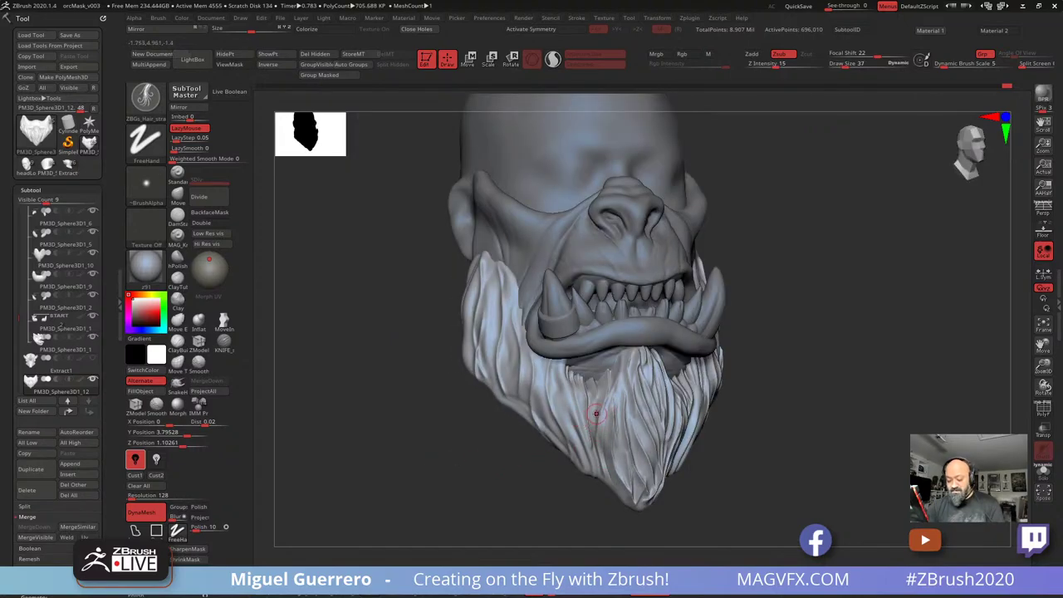
{"action": "key", "text": "comma"}
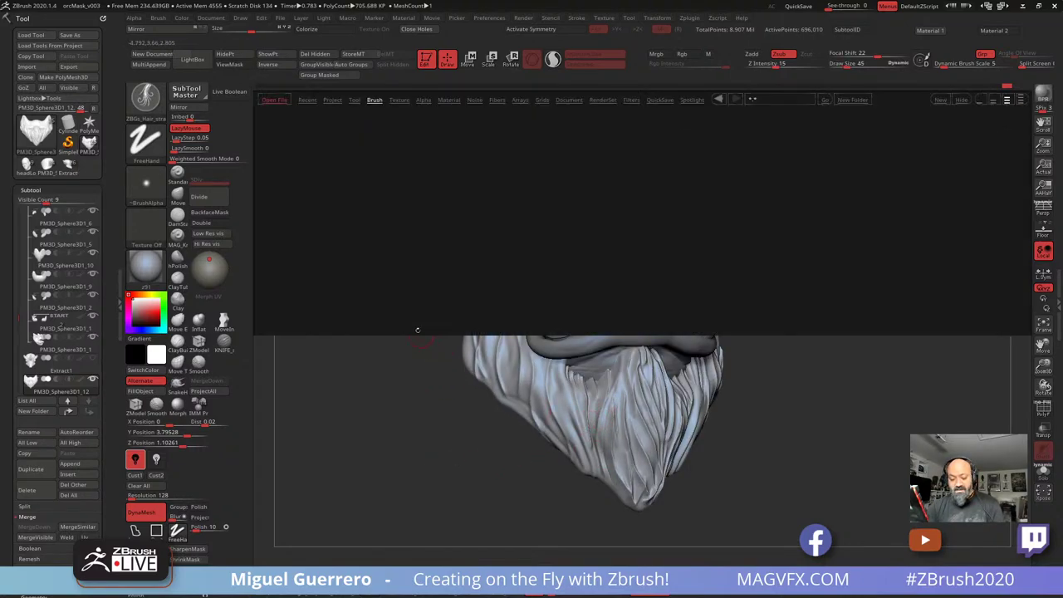
{"action": "double_click", "coordinate": [408, 139]}
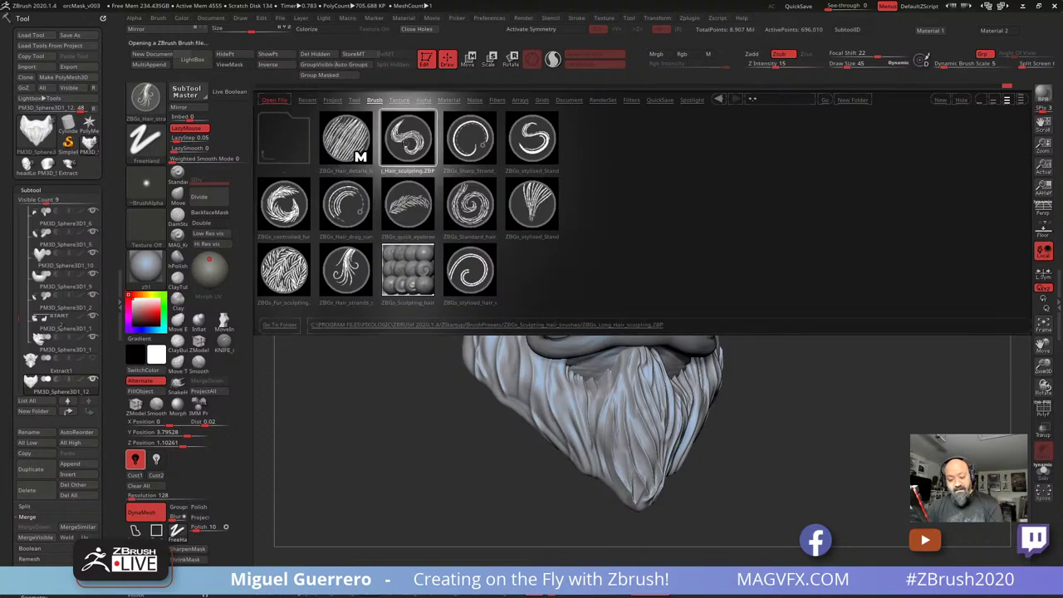
Turn on symmetry and sculpt mirrored long hair strands down the beard's cheek sections, working up to Draw Size 81
{"action": "left_click_drag", "start_coordinate": [440, 370], "coordinate": [483, 363]}
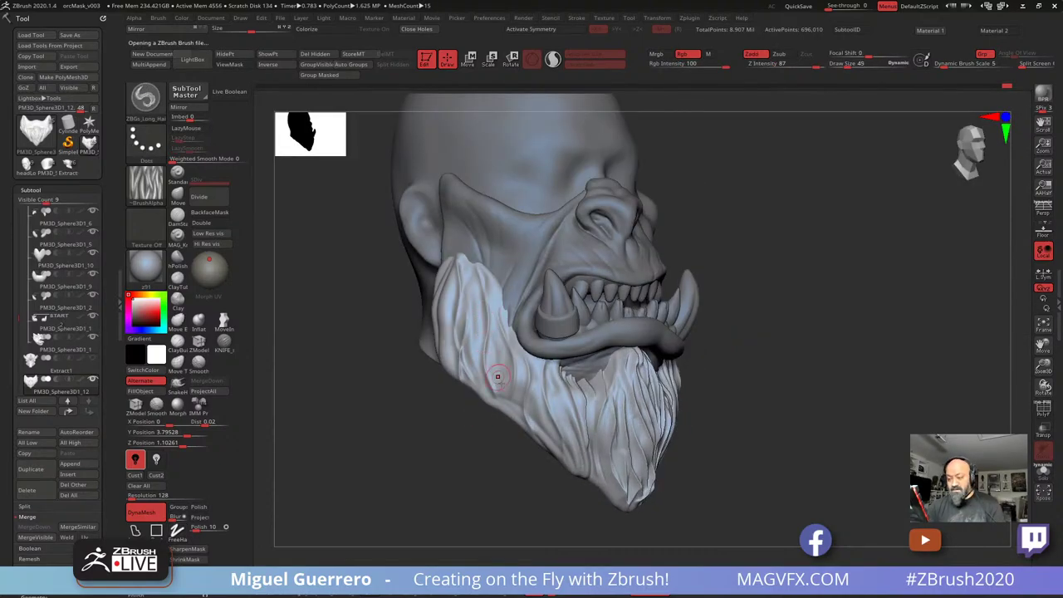
{"action": "left_click_drag", "start_coordinate": [481, 411], "coordinate": [454, 413], "text": "shift"}
{"action": "key", "text": "x"}
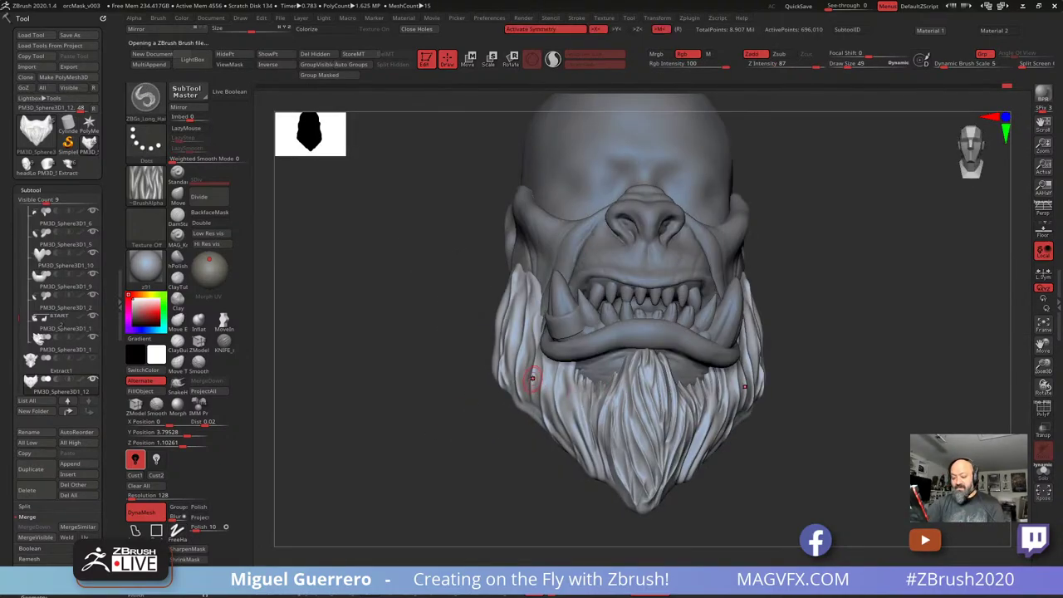
{"action": "left_click_drag", "start_coordinate": [466, 421], "coordinate": [466, 426]}
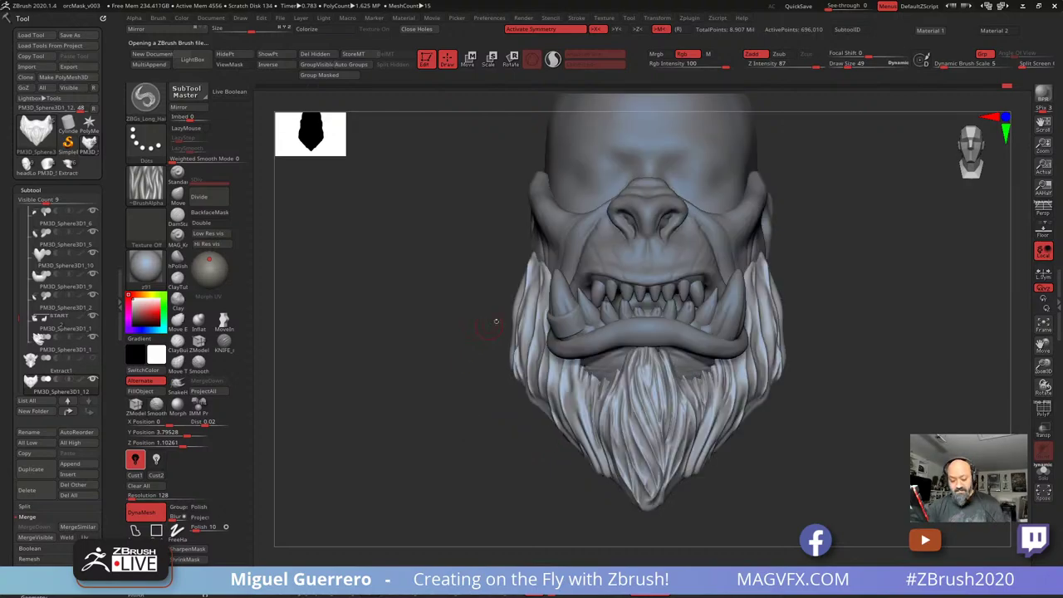
{"action": "left_click_drag", "start_coordinate": [492, 324], "coordinate": [531, 319]}
{"action": "left_click_drag", "start_coordinate": [474, 256], "coordinate": [498, 329]}
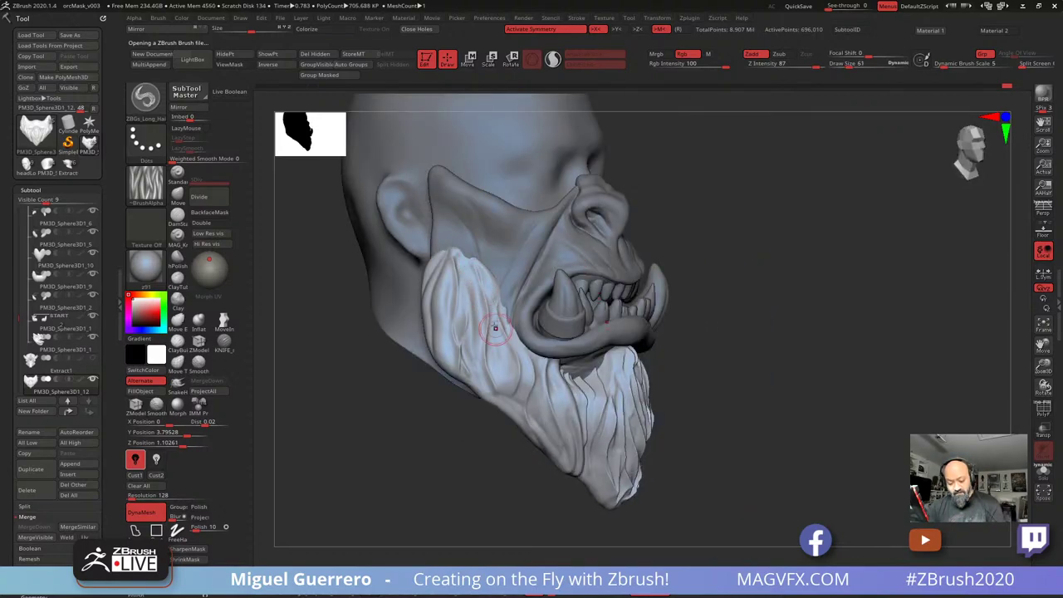
{"action": "left_click_drag", "start_coordinate": [465, 257], "coordinate": [492, 303]}
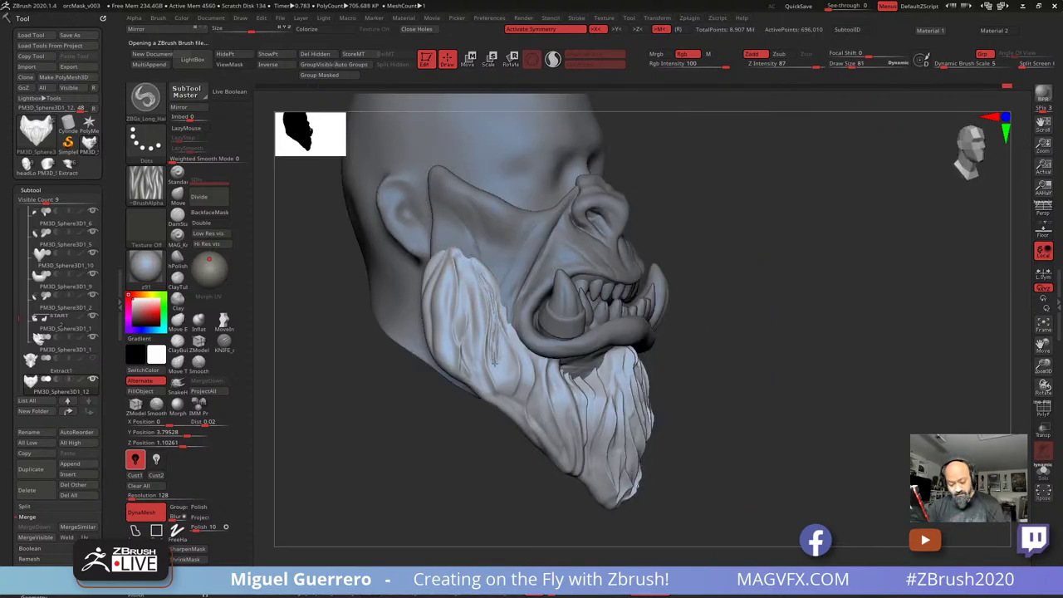
Sculpt mirrored long hair strands from the top of the chin tuft down toward its tip
{"action": "left_click_drag", "start_coordinate": [504, 422], "coordinate": [434, 427]}
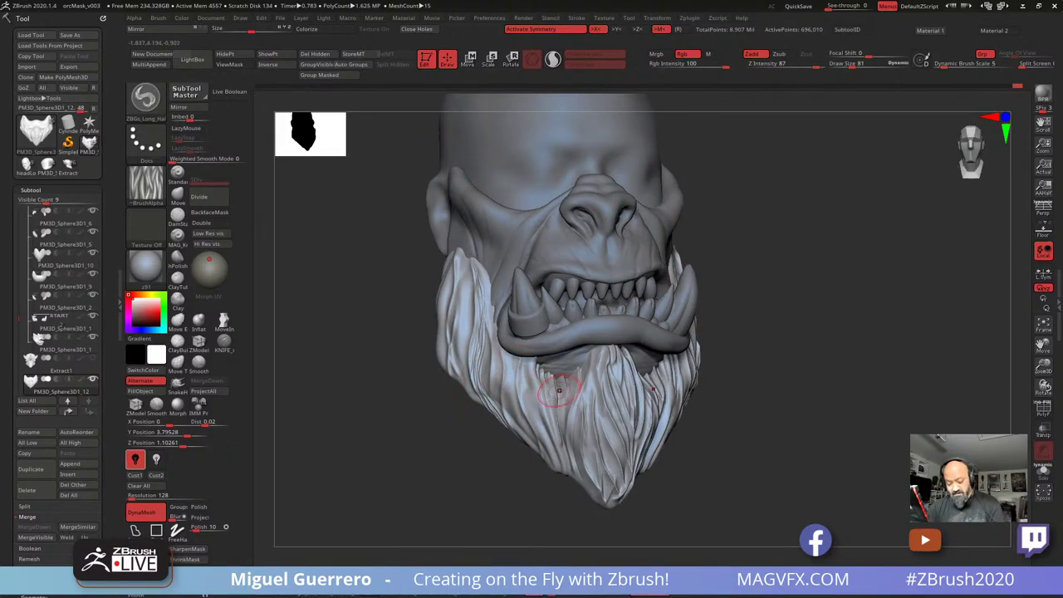
{"action": "left_click_drag", "start_coordinate": [594, 351], "coordinate": [589, 369]}
{"action": "left_click_drag", "start_coordinate": [428, 402], "coordinate": [411, 405], "text": "shift"}
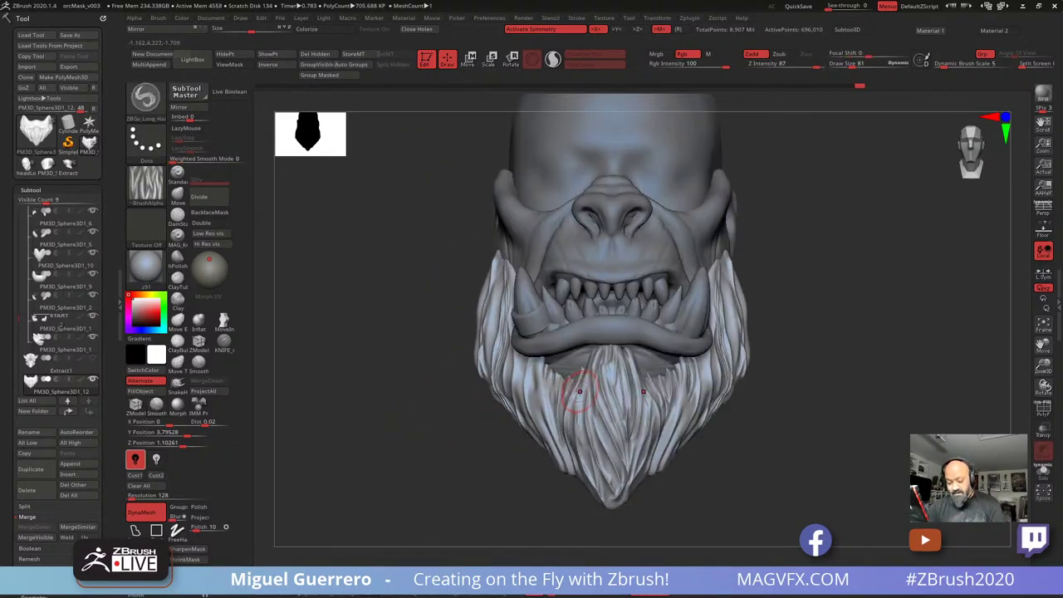
{"action": "mouse_move", "coordinate": [575, 382]}
{"action": "left_mouse_down"}
{"action": "mouse_move", "coordinate": [579, 406]}
{"action": "mouse_move", "coordinate": [621, 440]}
{"action": "mouse_move", "coordinate": [630, 483]}
{"action": "left_mouse_up"}
Turn off symmetry and sculpt asymmetrical long hair strands down both sides of the chin tuft
{"action": "key", "text": "x"}
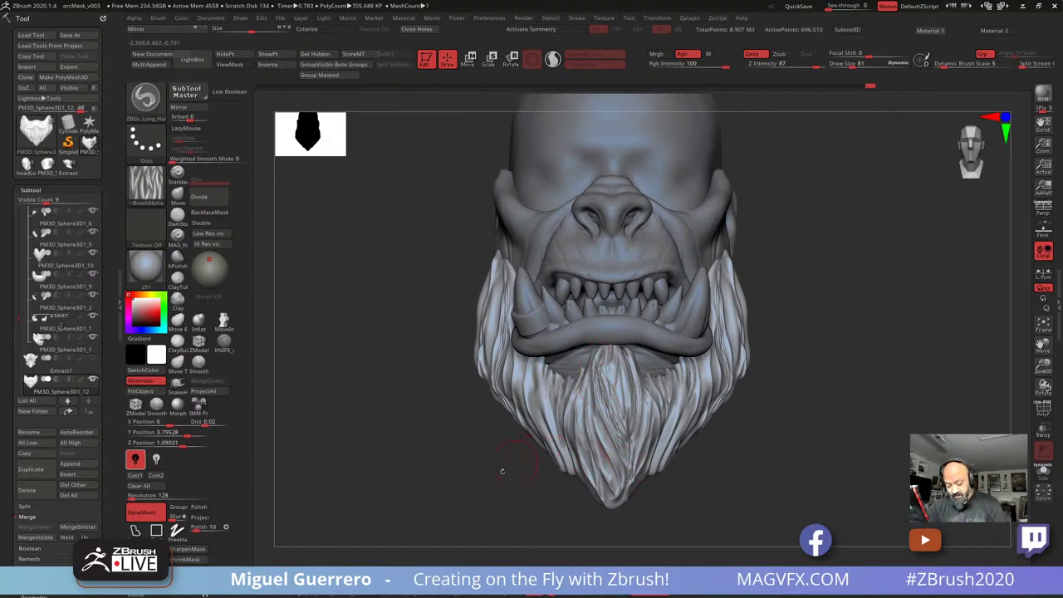
{"action": "right_click_drag", "start_coordinate": [502, 471], "coordinate": [548, 453]}
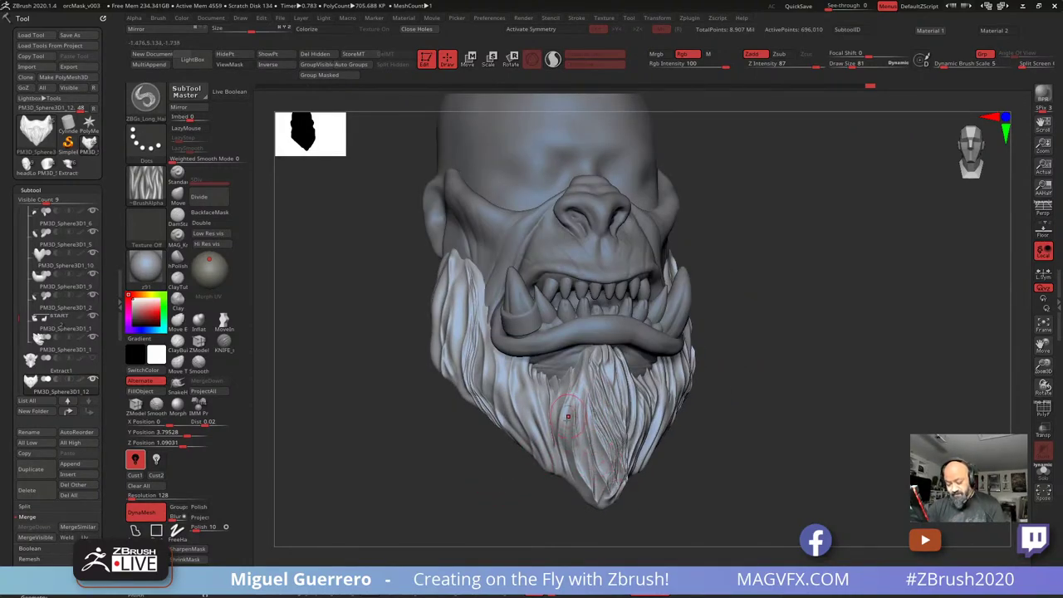
{"action": "mouse_move", "coordinate": [584, 364]}
{"action": "left_mouse_down"}
{"action": "mouse_move", "coordinate": [582, 422]}
{"action": "mouse_move", "coordinate": [599, 491]}
{"action": "left_mouse_up"}
{"action": "right_click_drag", "start_coordinate": [521, 480], "coordinate": [473, 473]}
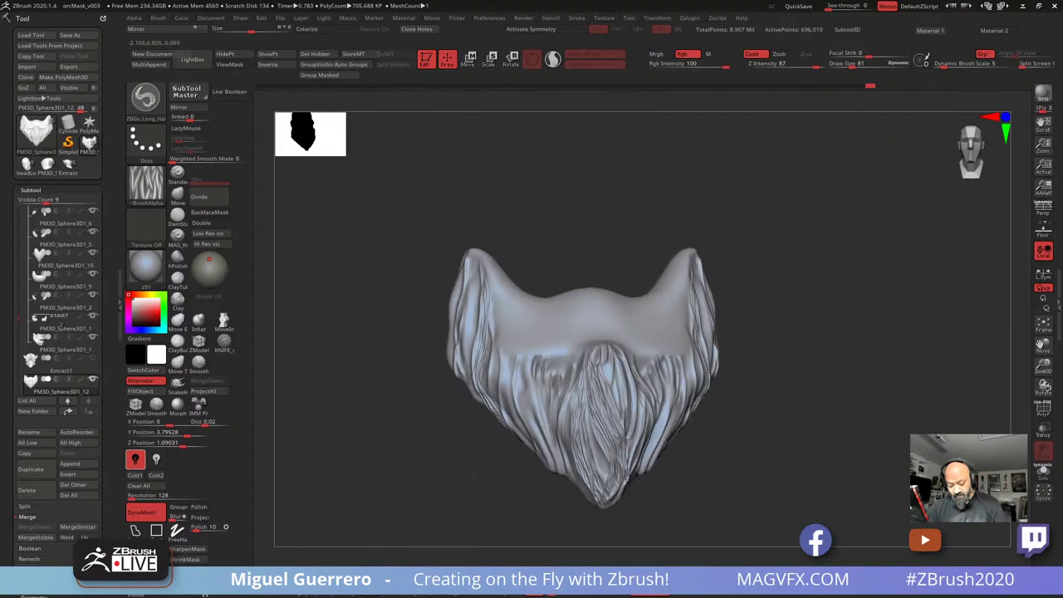
{"action": "left_click", "coordinate": [472, 474], "text": "ctrl+shift"}
{"action": "right_click_drag", "start_coordinate": [591, 471], "coordinate": [618, 403]}
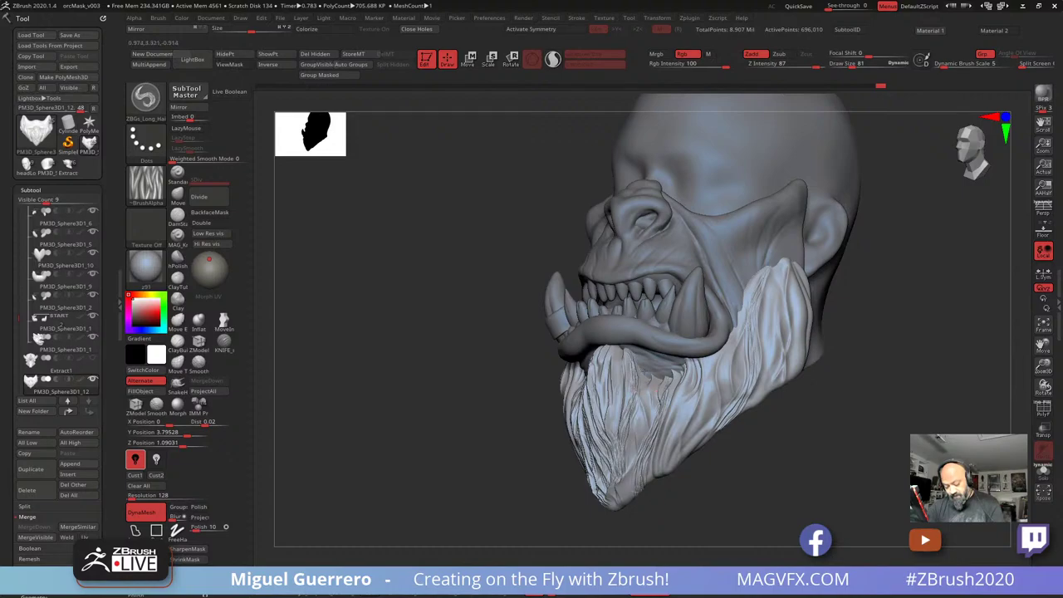
{"action": "left_click_drag", "start_coordinate": [645, 380], "coordinate": [623, 502]}
{"action": "right_click_drag", "start_coordinate": [621, 482], "coordinate": [558, 425], "text": "shift"}
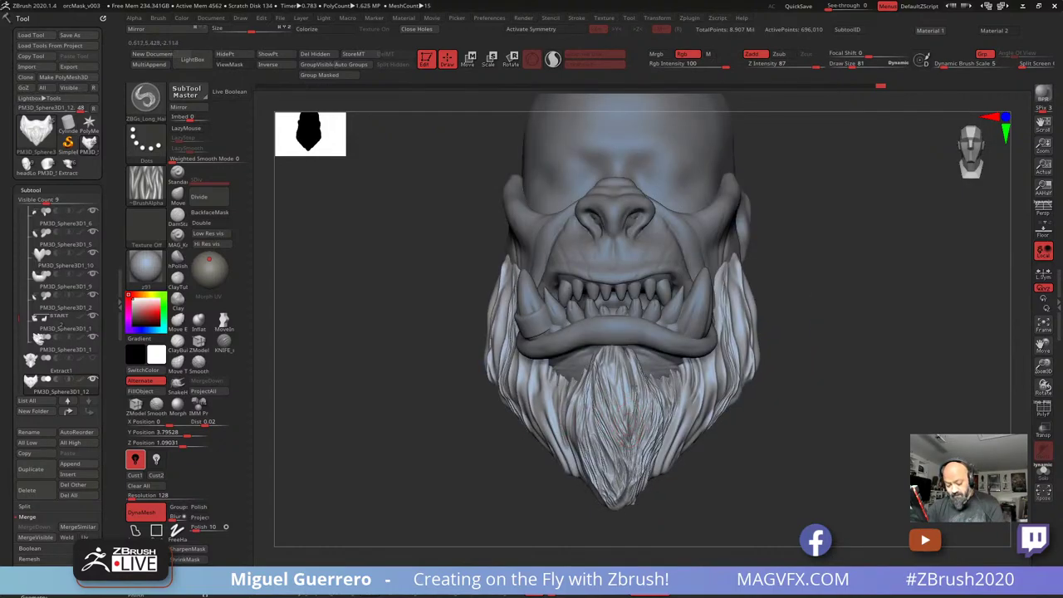
Add asymmetrical strands beside the chin tuft and under the mouth corners, enlarging the brush to Draw Size 117
{"action": "left_click_drag", "start_coordinate": [471, 387], "coordinate": [532, 392]}
{"action": "left_click_drag", "start_coordinate": [623, 396], "coordinate": [604, 350]}
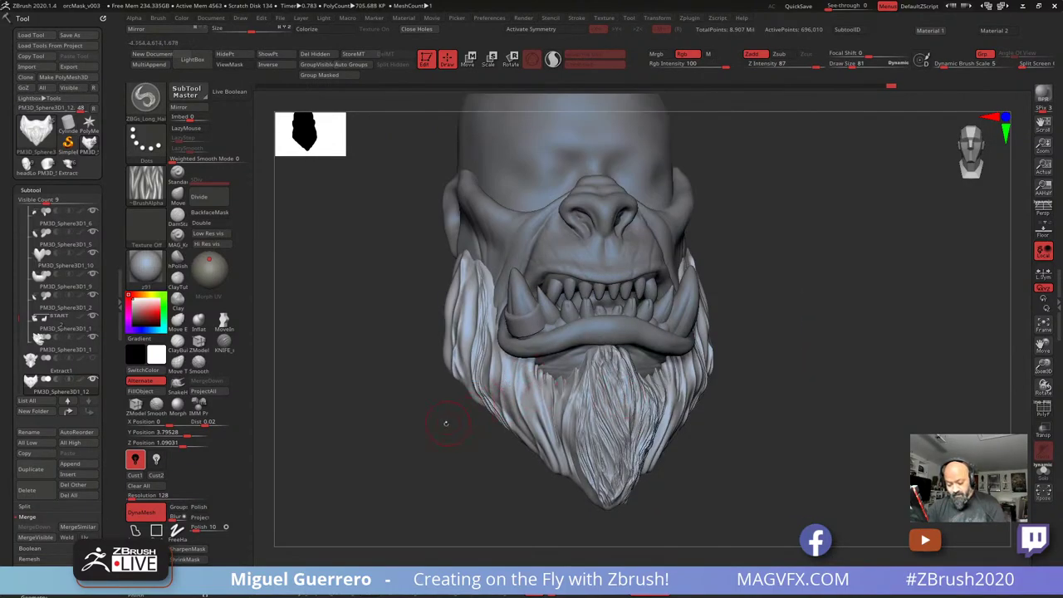
{"action": "left_click_drag", "start_coordinate": [446, 424], "coordinate": [384, 420]}
{"action": "left_click_drag", "start_coordinate": [576, 385], "coordinate": [558, 429]}
{"action": "left_click_drag", "start_coordinate": [468, 392], "coordinate": [407, 392]}
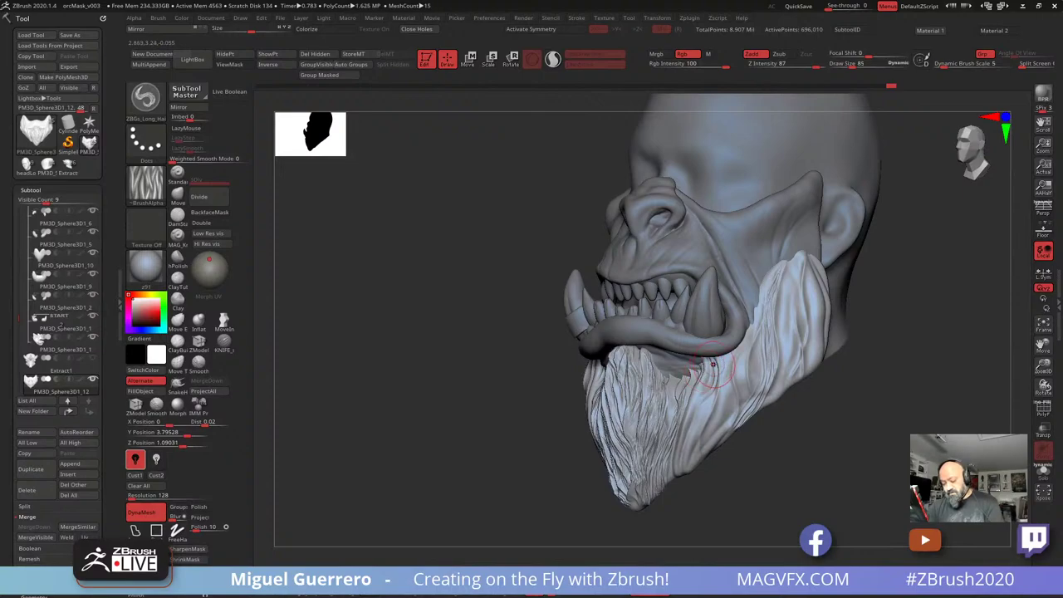
{"action": "key", "text": "]"}
{"action": "key", "text": "]"}
{"action": "left_click_drag", "start_coordinate": [723, 359], "coordinate": [706, 448]}
Turn symmetry back on and sculpt mirrored strands from under the mouth corners down the beard's jaw sections
{"action": "left_click_drag", "start_coordinate": [399, 402], "coordinate": [505, 404]}
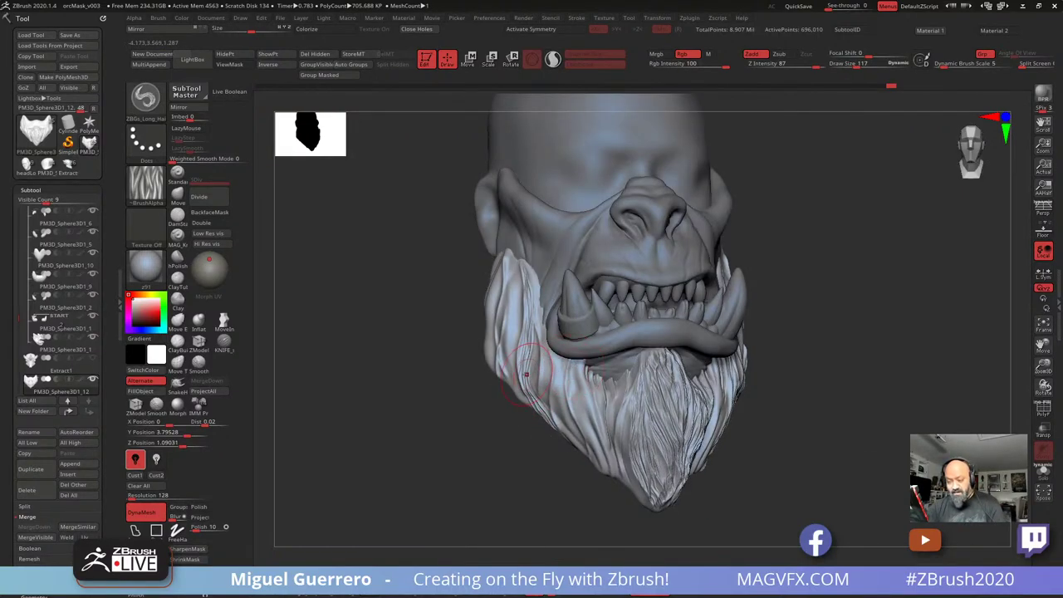
{"action": "key", "text": "x"}
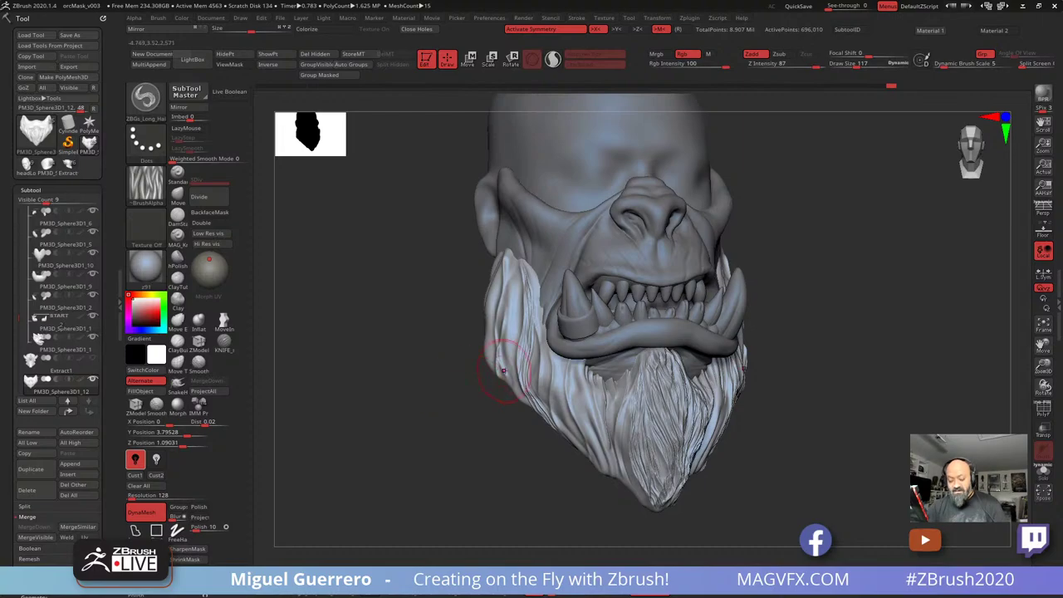
{"action": "left_click_drag", "start_coordinate": [575, 370], "coordinate": [605, 475]}
{"action": "mouse_move", "coordinate": [503, 446]}
{"action": "left_mouse_down"}
{"action": "mouse_move", "coordinate": [448, 446]}
{"action": "mouse_move", "coordinate": [511, 448]}
{"action": "left_mouse_up"}
{"action": "left_click_drag", "start_coordinate": [623, 382], "coordinate": [623, 388]}
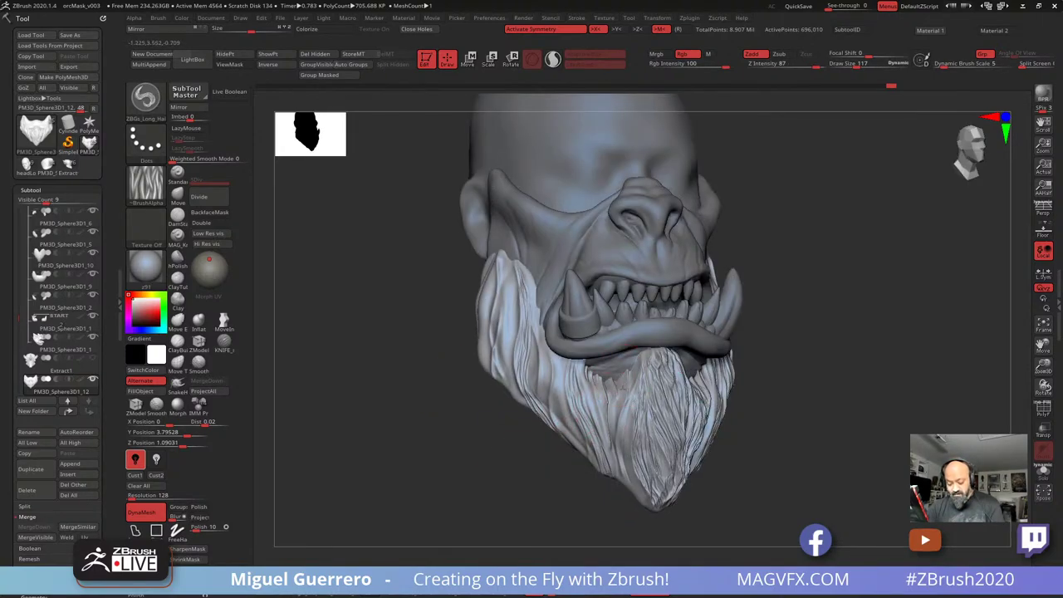
{"action": "right_click_drag", "start_coordinate": [528, 460], "coordinate": [434, 430], "text": "shift"}
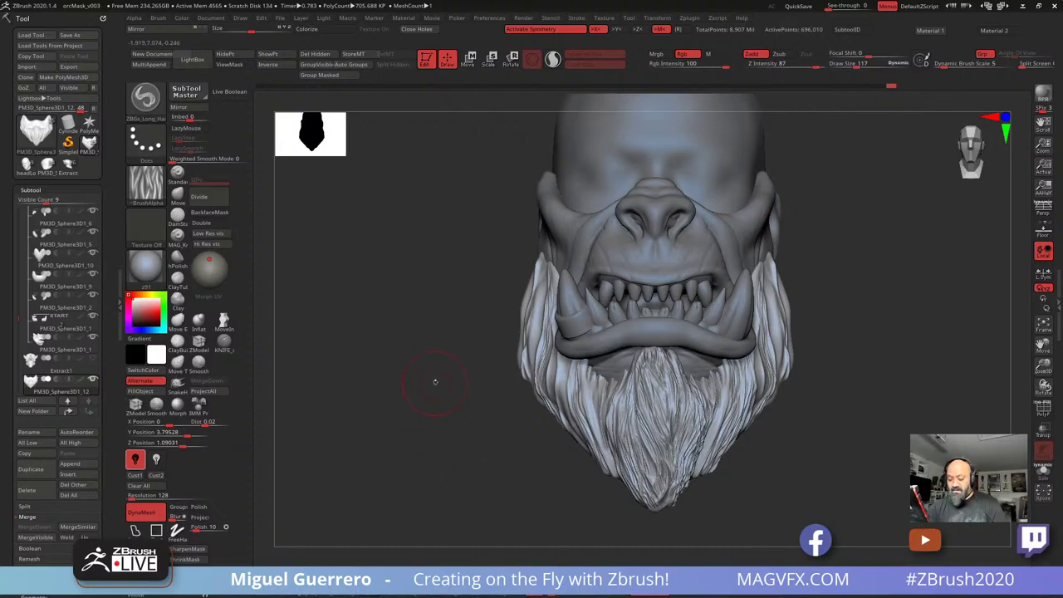
Smooth the harsh strands on the chin tuft and along the beard's lower sides at Draw Size 117
{"action": "left_click_drag", "start_coordinate": [432, 489], "coordinate": [443, 491], "text": "alt"}
{"action": "mouse_move", "coordinate": [638, 455]}
{"action": "left_mouse_down", "text": "shift"}
{"action": "mouse_move", "coordinate": [614, 385]}
{"action": "mouse_move", "coordinate": [662, 388]}
{"action": "mouse_move", "coordinate": [645, 324]}
{"action": "left_mouse_up", "text": "shift"}
{"action": "left_click_drag", "start_coordinate": [689, 393], "coordinate": [642, 322], "text": "shift"}
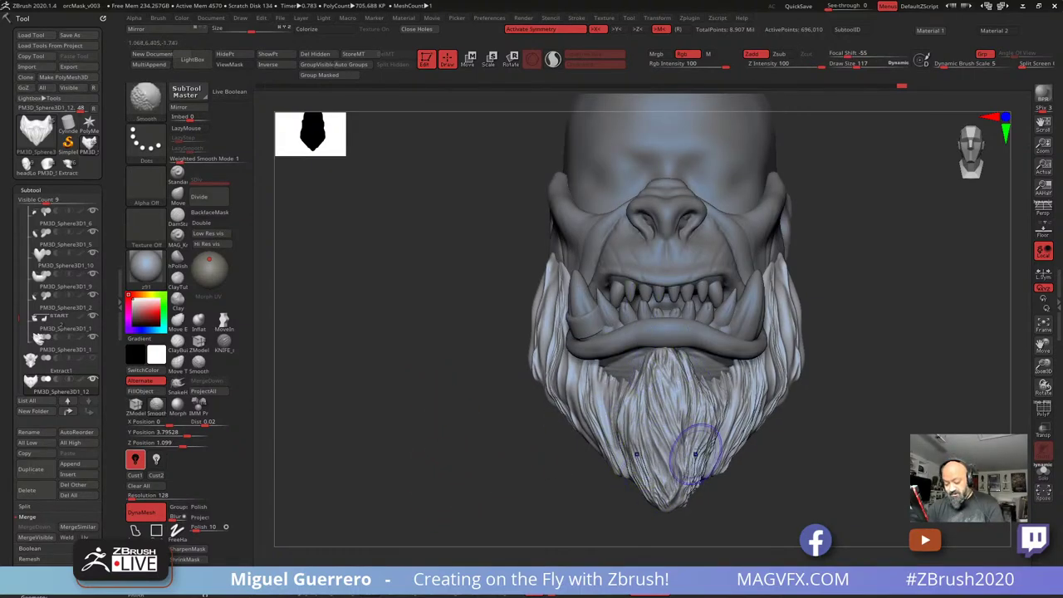
{"action": "mouse_move", "coordinate": [696, 454]}
{"action": "left_mouse_down", "text": "shift"}
{"action": "mouse_move", "coordinate": [703, 459]}
{"action": "mouse_move", "coordinate": [680, 486]}
{"action": "left_mouse_up", "text": "shift"}
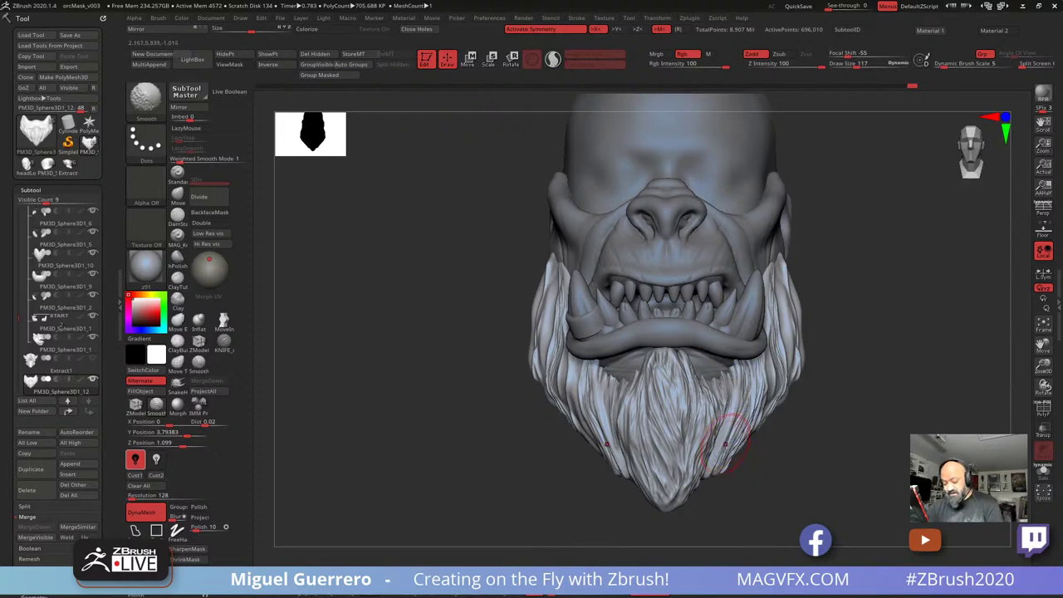
{"action": "left_click_drag", "start_coordinate": [778, 448], "coordinate": [741, 443]}
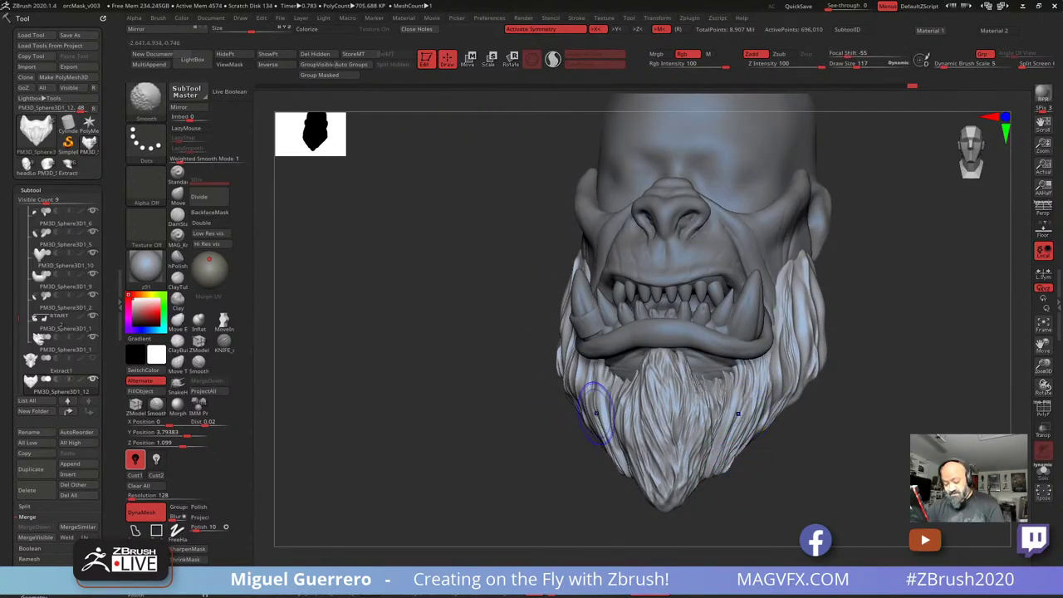
{"action": "left_click_drag", "start_coordinate": [596, 413], "coordinate": [592, 389], "text": "shift"}
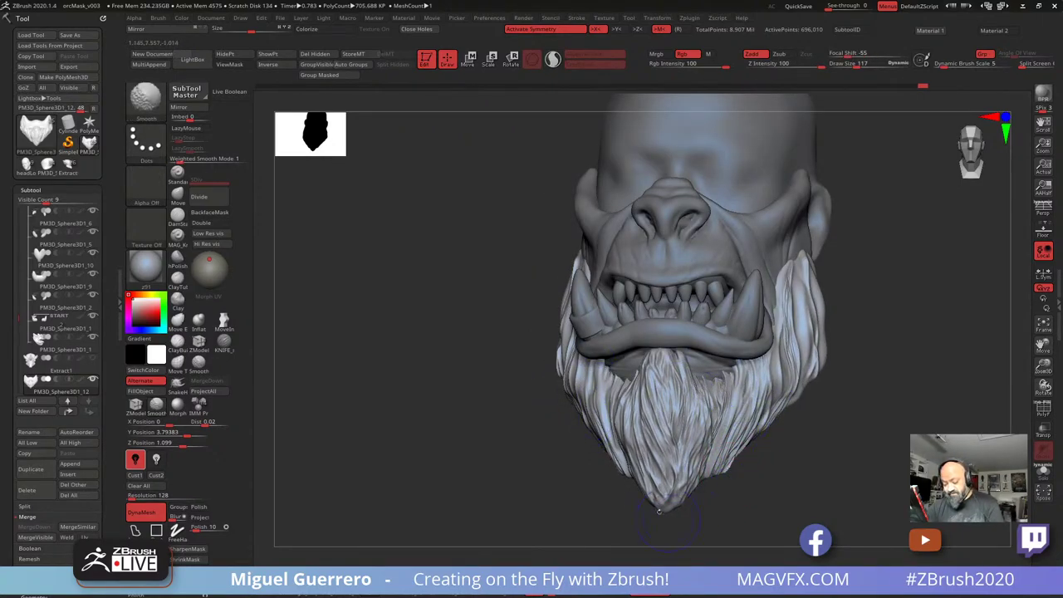
Load a ZBGs_stylised strand brush from the hair brush presets and sculpt mirrored strands down the side of the beard
{"action": "mouse_move", "coordinate": [658, 511]}
{"action": "right_mouse_down"}
{"action": "mouse_move", "coordinate": [537, 443]}
{"action": "mouse_move", "coordinate": [297, 281]}
{"action": "right_mouse_up"}
{"action": "key", "text": "comma"}
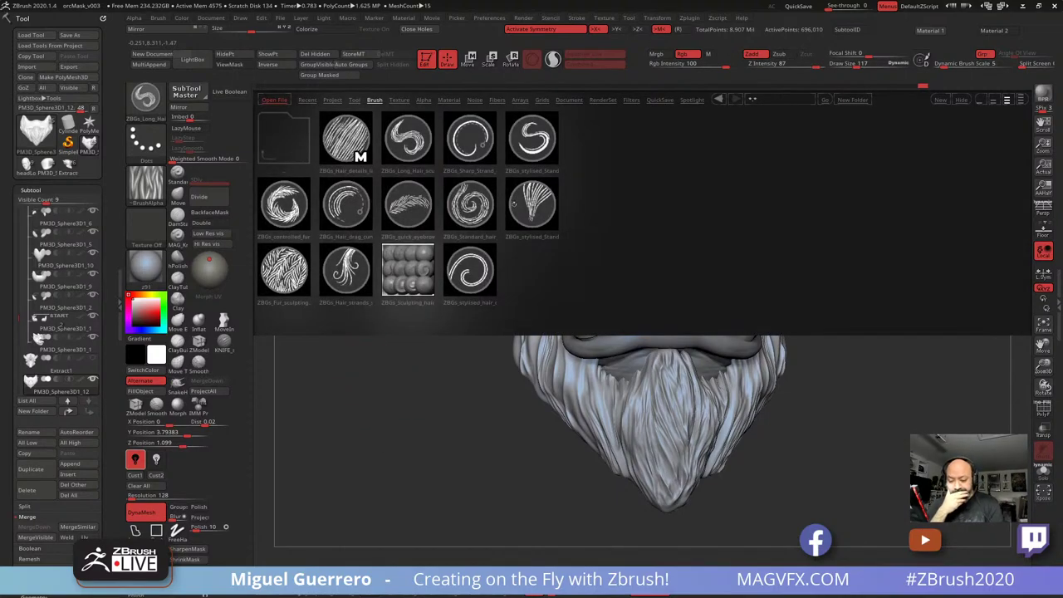
{"action": "double_click", "coordinate": [519, 192]}
{"action": "left_click_drag", "start_coordinate": [472, 395], "coordinate": [506, 308]}
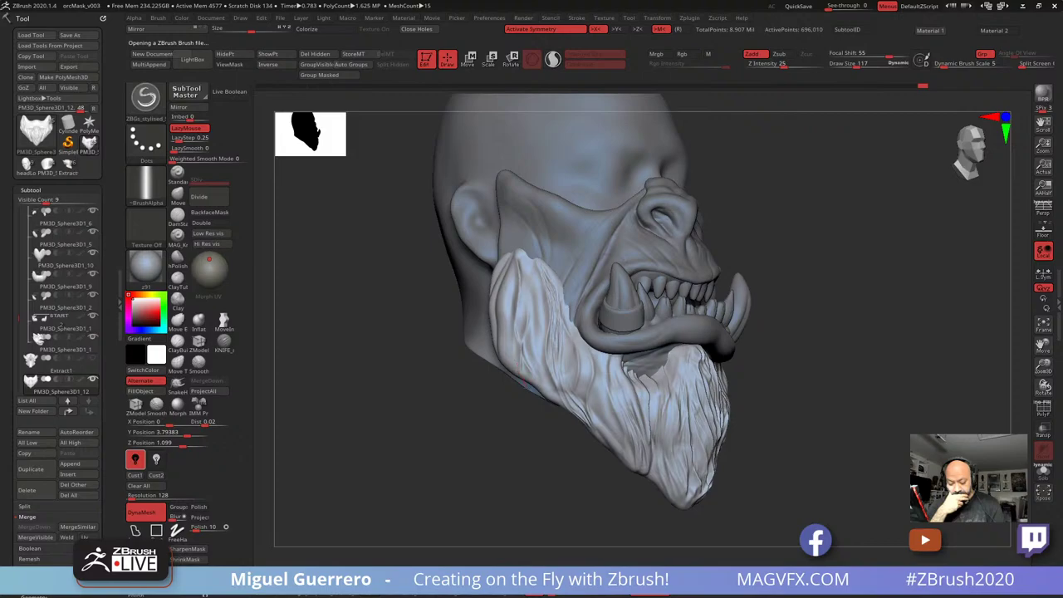
{"action": "mouse_move", "coordinate": [530, 290]}
{"action": "left_mouse_down"}
{"action": "mouse_move", "coordinate": [584, 407]}
{"action": "mouse_move", "coordinate": [644, 435]}
{"action": "left_mouse_up"}
{"action": "left_click_drag", "start_coordinate": [455, 378], "coordinate": [457, 379]}
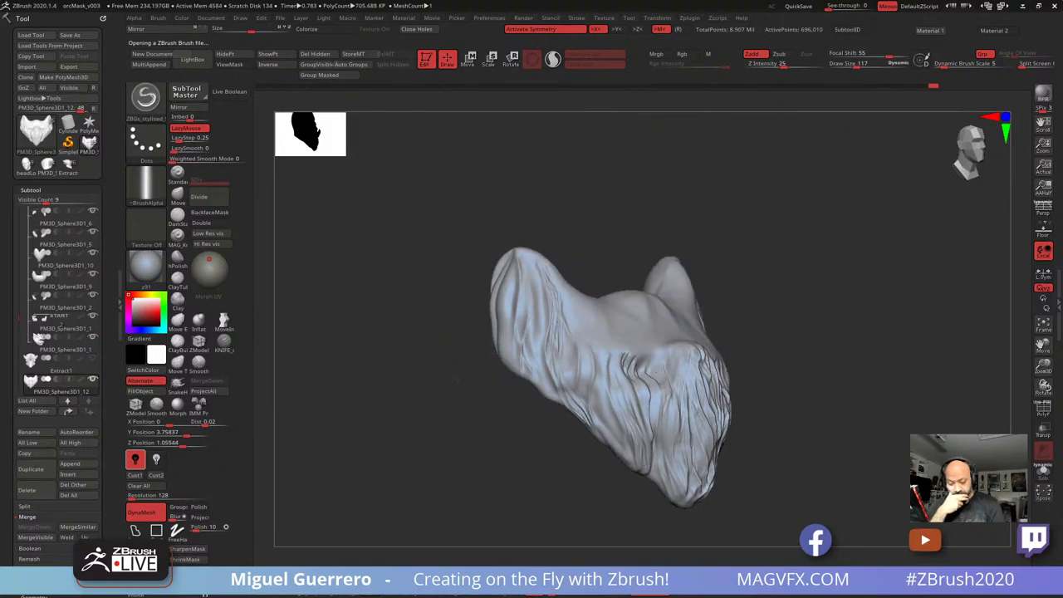
{"action": "left_click_drag", "start_coordinate": [432, 249], "coordinate": [441, 361]}
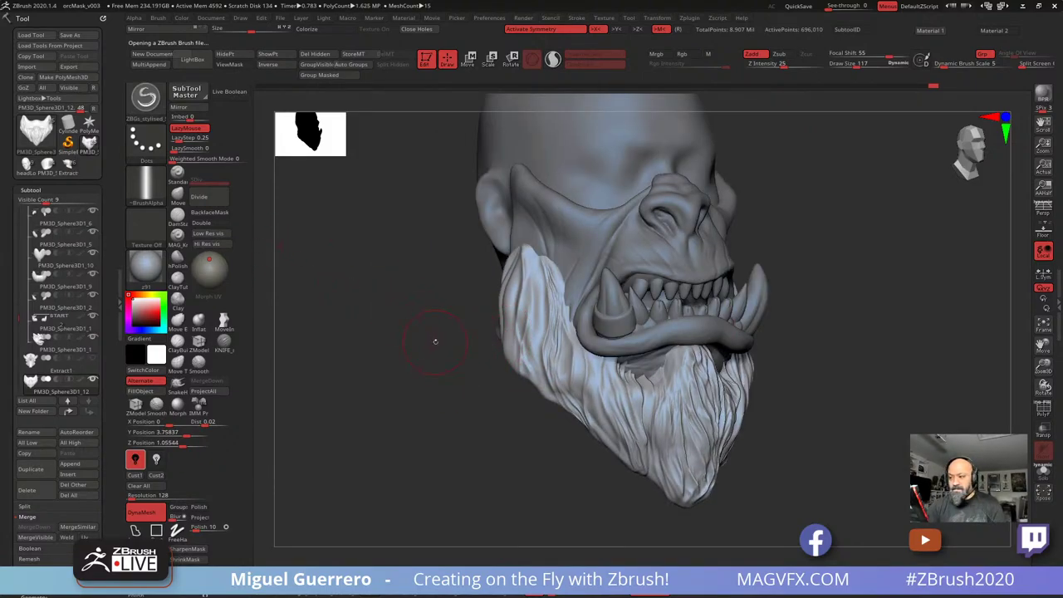
Load the ZBGs_Standard hair brush and sculpt mirrored strands down the cheek and jaw areas, using Draw Size 105
{"action": "key", "text": "comma"}
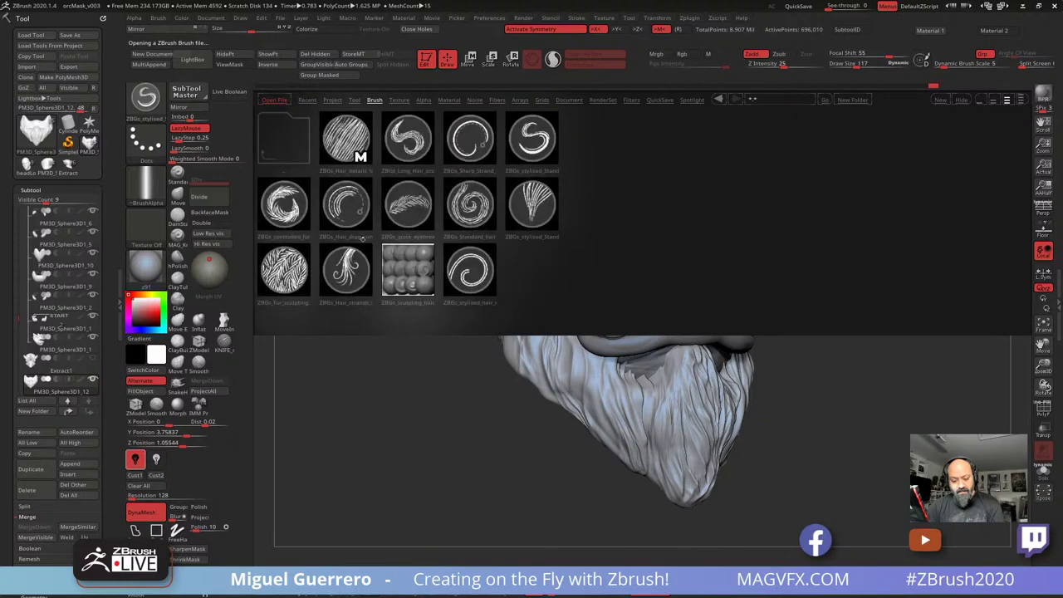
{"action": "double_click", "coordinate": [471, 204]}
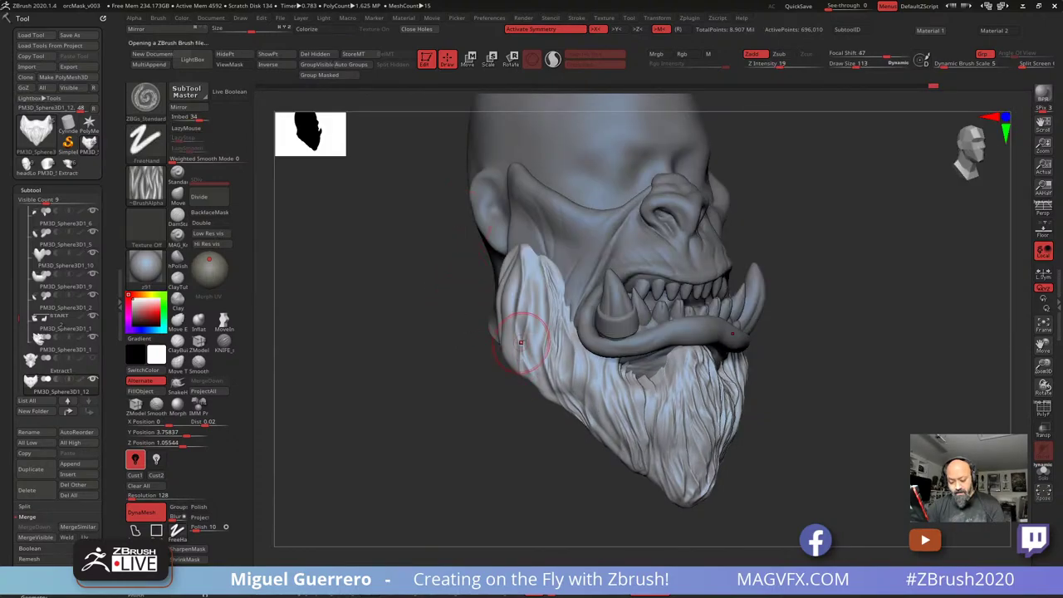
{"action": "left_click_drag", "start_coordinate": [522, 342], "coordinate": [524, 306]}
{"action": "mouse_move", "coordinate": [411, 292]}
{"action": "left_mouse_down"}
{"action": "mouse_move", "coordinate": [457, 295]}
{"action": "mouse_move", "coordinate": [519, 251]}
{"action": "mouse_move", "coordinate": [527, 384]}
{"action": "mouse_move", "coordinate": [427, 386]}
{"action": "left_mouse_up"}
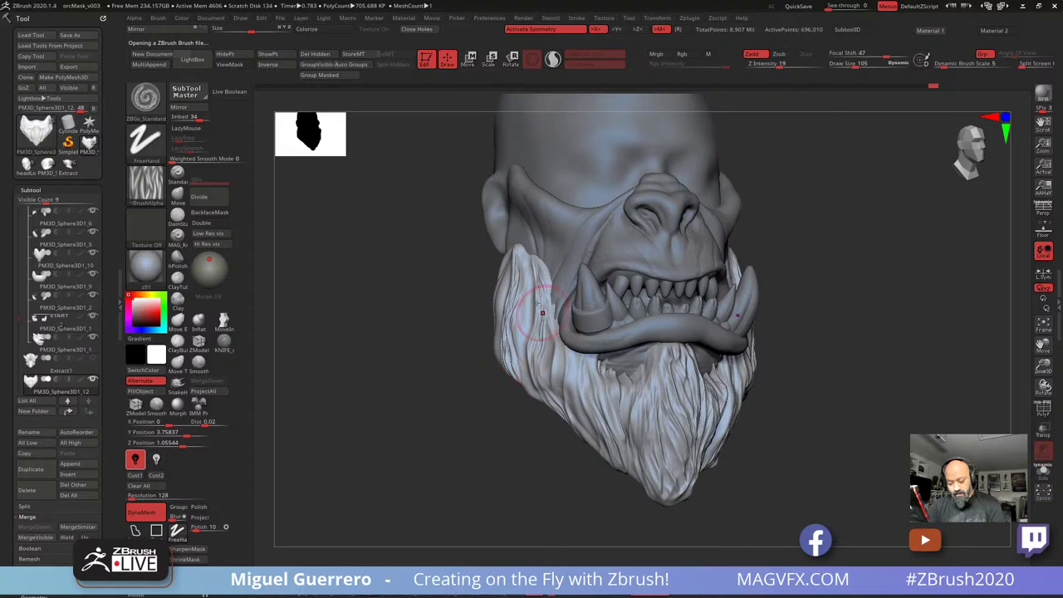
{"action": "mouse_move", "coordinate": [542, 312]}
{"action": "left_mouse_down"}
{"action": "mouse_move", "coordinate": [514, 256]}
{"action": "mouse_move", "coordinate": [517, 333]}
{"action": "mouse_move", "coordinate": [522, 283]}
{"action": "mouse_move", "coordinate": [544, 324]}
{"action": "mouse_move", "coordinate": [551, 306]}
{"action": "mouse_move", "coordinate": [541, 352]}
{"action": "mouse_move", "coordinate": [579, 432]}
{"action": "mouse_move", "coordinate": [582, 418]}
{"action": "left_mouse_up"}
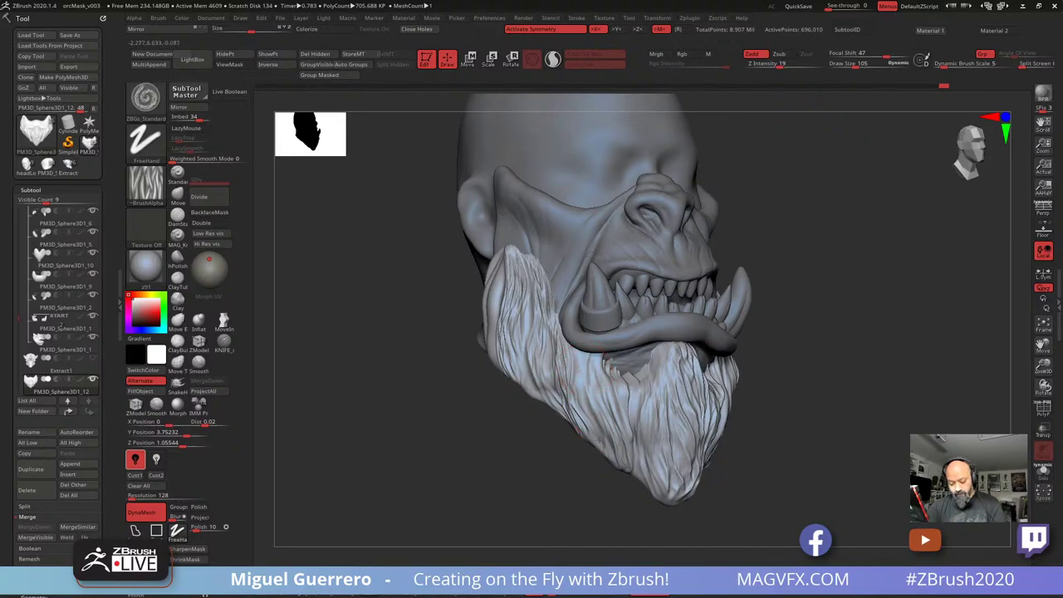
{"action": "left_click_drag", "start_coordinate": [602, 362], "coordinate": [613, 434]}
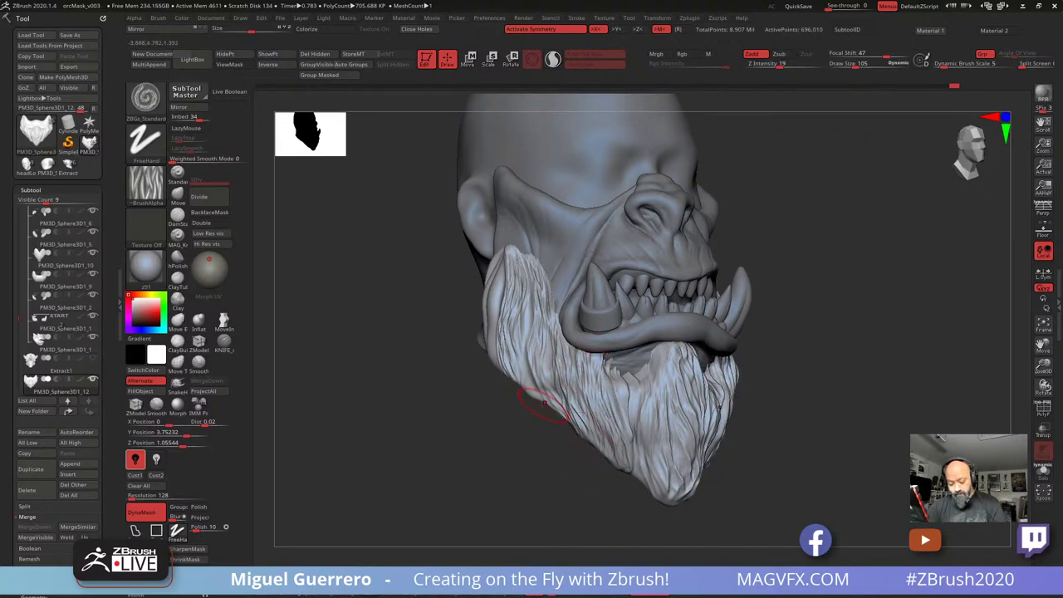
Fill the beard's sideburn and jawline with fine mirrored hair strands up to its top edge near the ear
{"action": "left_click_drag", "start_coordinate": [544, 325], "coordinate": [555, 410]}
{"action": "left_click_drag", "start_coordinate": [502, 370], "coordinate": [538, 366]}
{"action": "left_click_drag", "start_coordinate": [526, 294], "coordinate": [535, 393]}
{"action": "left_click_drag", "start_coordinate": [492, 248], "coordinate": [477, 345]}
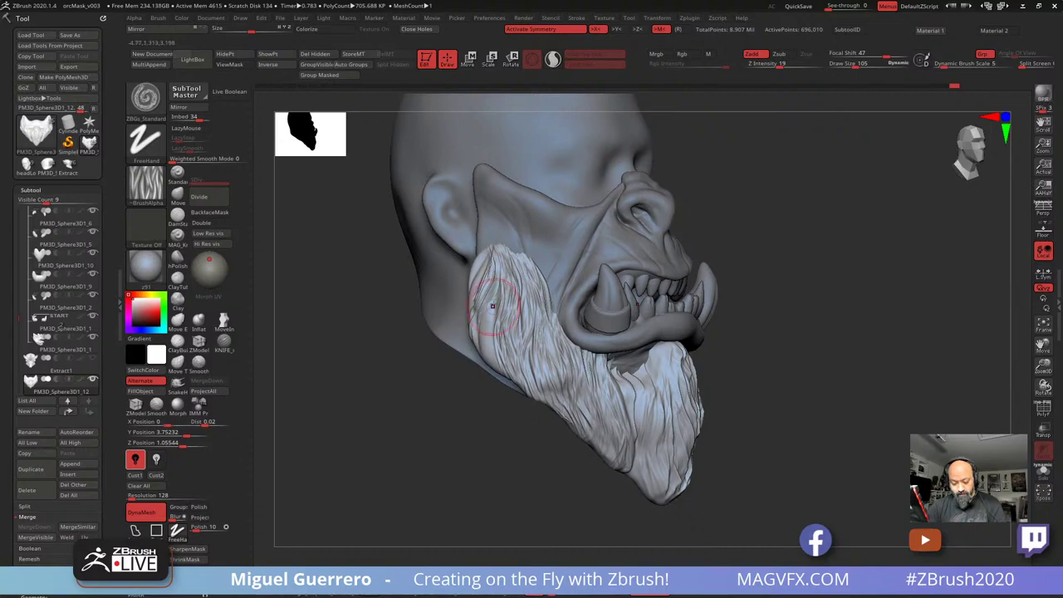
{"action": "mouse_move", "coordinate": [494, 304]}
{"action": "left_mouse_down"}
{"action": "mouse_move", "coordinate": [487, 361]}
{"action": "mouse_move", "coordinate": [491, 342]}
{"action": "left_mouse_up"}
{"action": "left_click_drag", "start_coordinate": [487, 229], "coordinate": [478, 276]}
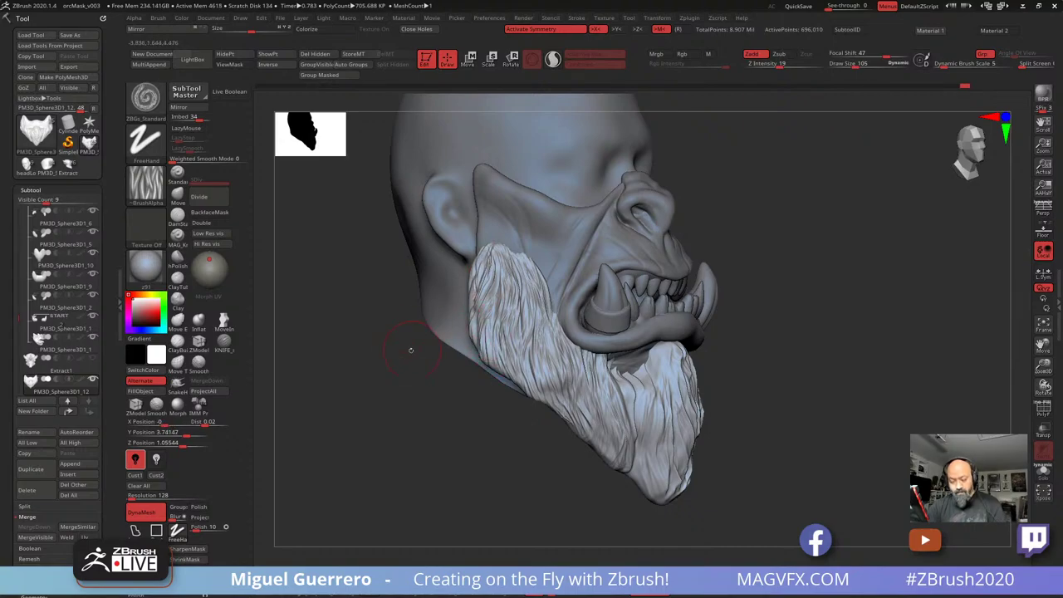
Sculpt fine mirrored hair strands from the beard's upper edge under the lip down beside the chin tuft
{"action": "mouse_move", "coordinate": [410, 351]}
{"action": "left_mouse_down"}
{"action": "mouse_move", "coordinate": [420, 297]}
{"action": "mouse_move", "coordinate": [403, 333]}
{"action": "left_mouse_up"}
{"action": "right_click_drag", "start_coordinate": [402, 332], "coordinate": [397, 366]}
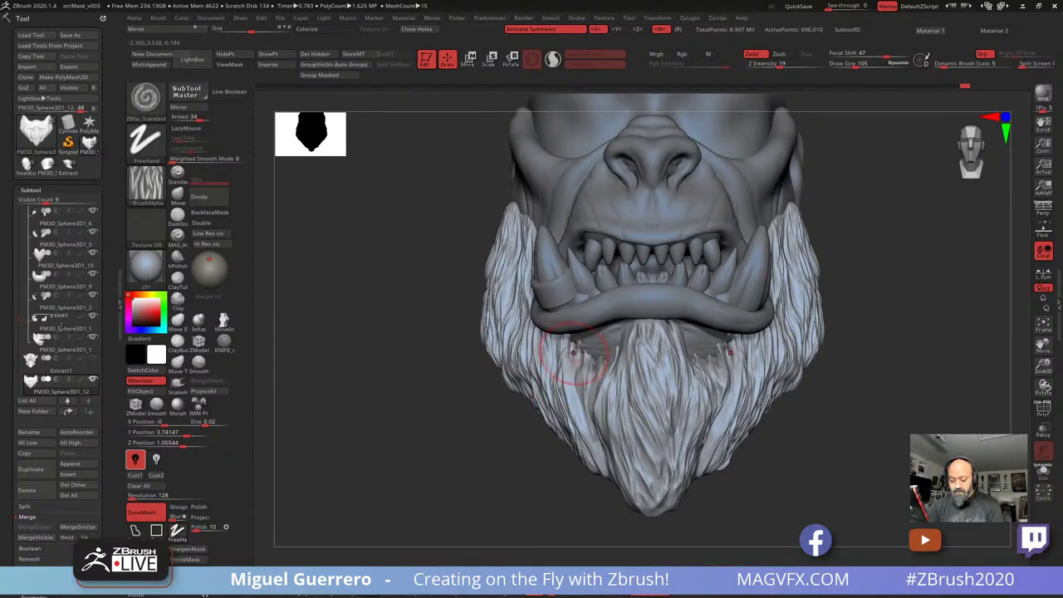
{"action": "left_click_drag", "start_coordinate": [575, 349], "coordinate": [593, 434]}
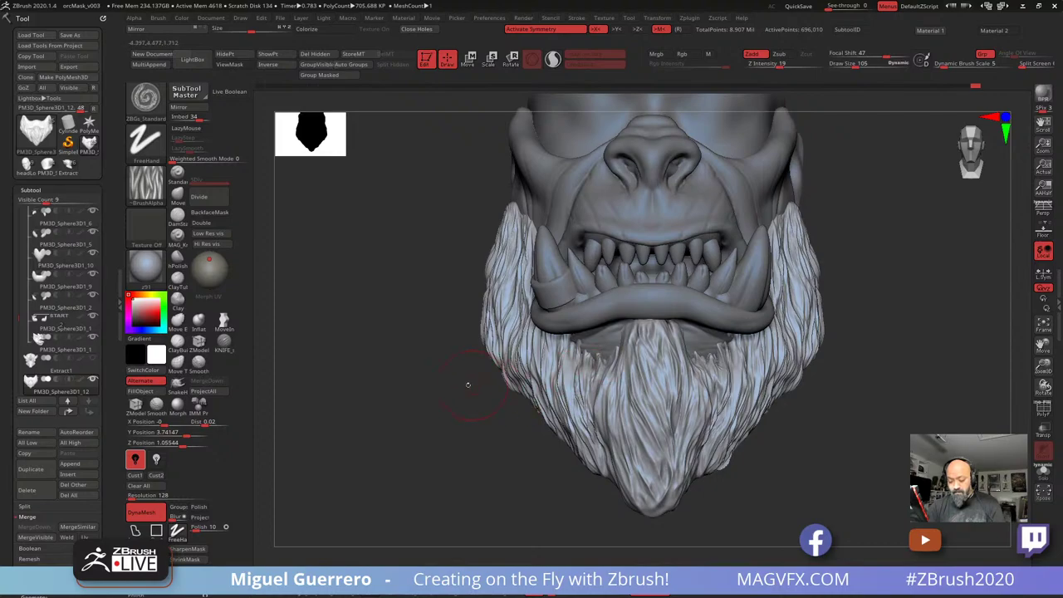
Pull up the sideburn tips and reshape the beard's side and jawline on both sides with the Move brush
{"action": "key", "text": "f"}
{"action": "left_click", "coordinate": [177, 195]}
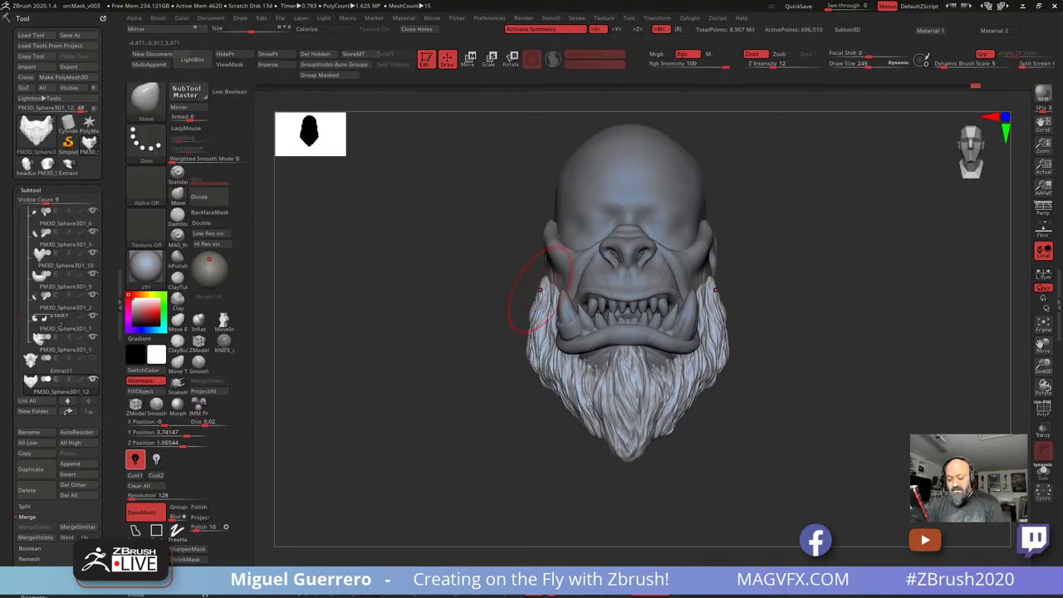
{"action": "left_click_drag", "start_coordinate": [541, 284], "coordinate": [544, 267]}
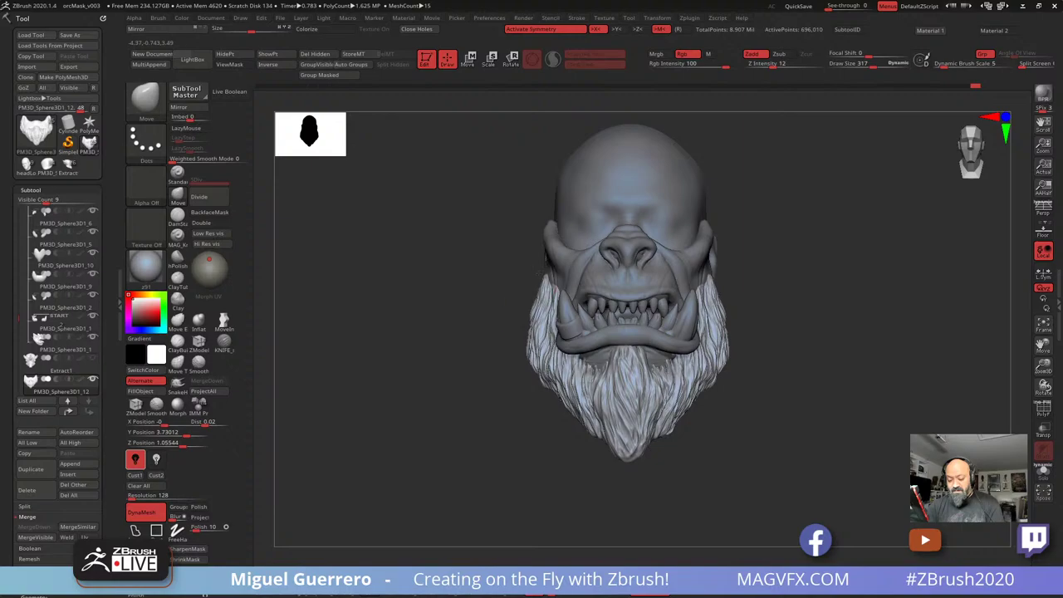
{"action": "left_click_drag", "start_coordinate": [458, 318], "coordinate": [450, 298]}
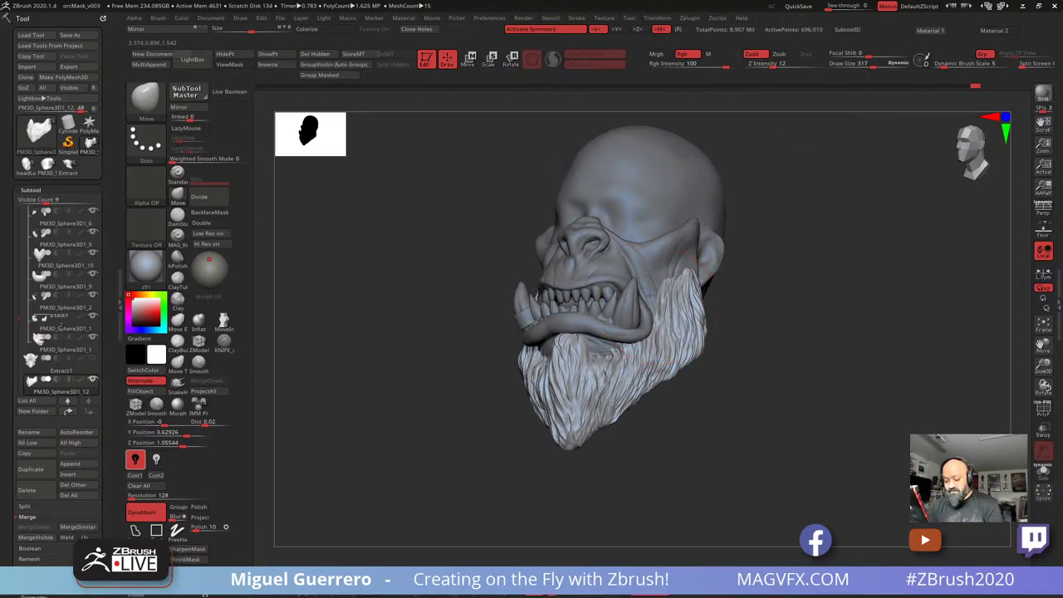
{"action": "left_click_drag", "start_coordinate": [733, 396], "coordinate": [682, 390]}
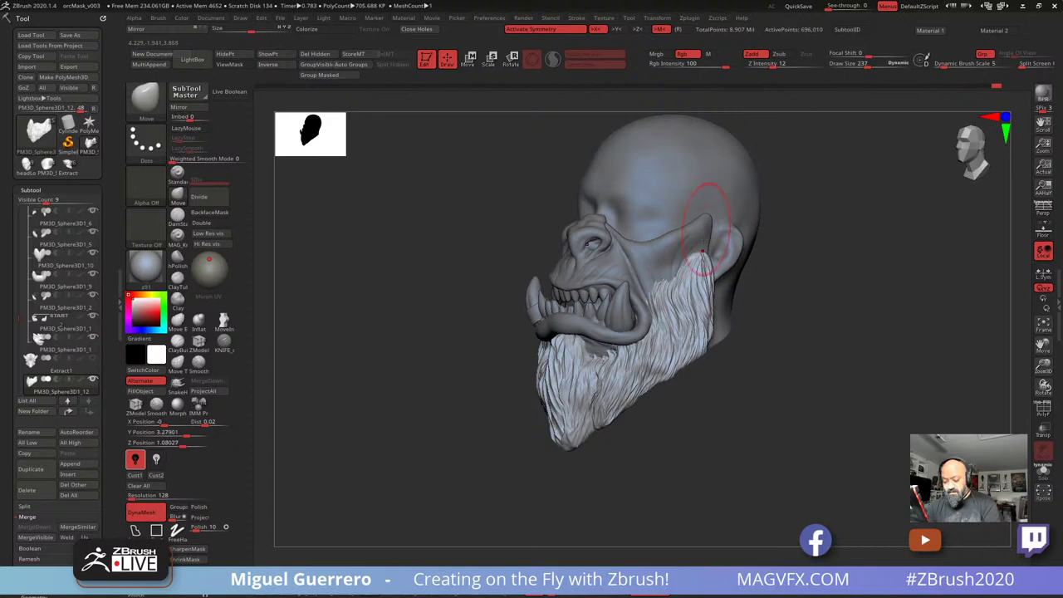
{"action": "left_click_drag", "start_coordinate": [705, 270], "coordinate": [710, 281]}
{"action": "mouse_move", "coordinate": [703, 339]}
{"action": "left_mouse_down"}
{"action": "mouse_move", "coordinate": [698, 400]}
{"action": "mouse_move", "coordinate": [712, 394]}
{"action": "mouse_move", "coordinate": [692, 379]}
{"action": "left_mouse_up"}
{"action": "mouse_move", "coordinate": [622, 438]}
{"action": "left_mouse_down"}
{"action": "mouse_move", "coordinate": [652, 432]}
{"action": "mouse_move", "coordinate": [624, 400]}
{"action": "left_mouse_up"}
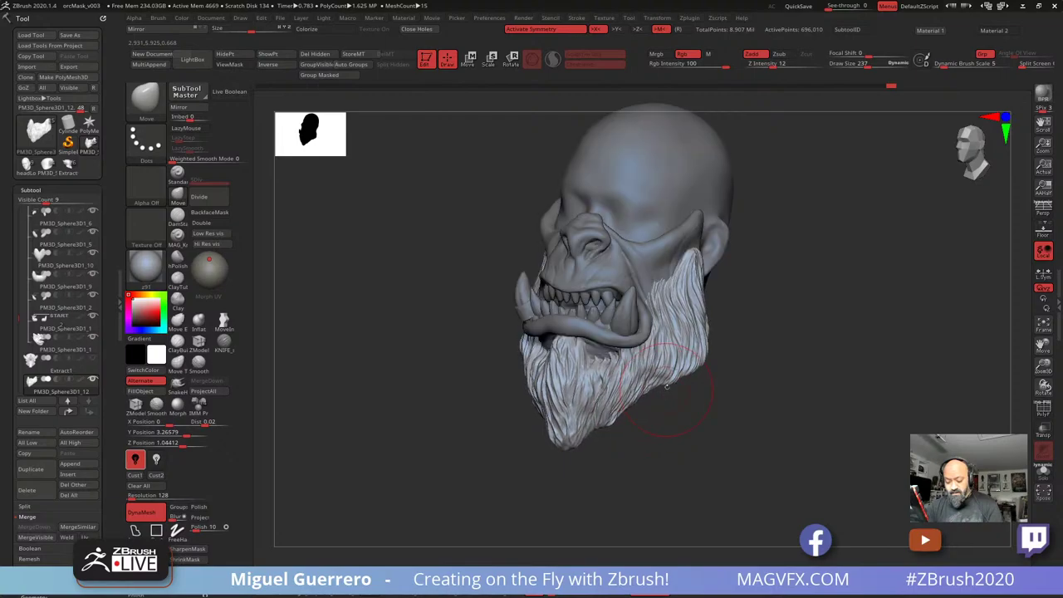
{"action": "left_click_drag", "start_coordinate": [685, 364], "coordinate": [680, 375]}
Flare the lower sideburns outward symmetrically with the Move brush, using a Draw Size of 277
{"action": "mouse_move", "coordinate": [407, 332]}
{"action": "left_mouse_down", "text": "shift"}
{"action": "mouse_move", "coordinate": [453, 333]}
{"action": "mouse_move", "coordinate": [482, 354]}
{"action": "left_mouse_up", "text": "shift"}
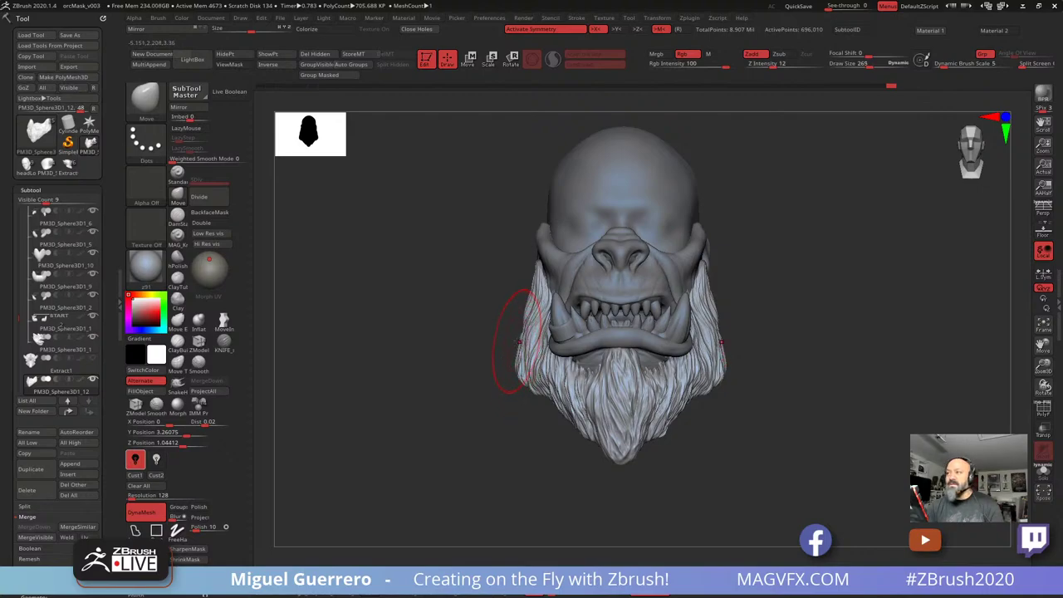
{"action": "key", "text": "bracketright"}
{"action": "mouse_move", "coordinate": [512, 344]}
{"action": "left_mouse_down"}
{"action": "mouse_move", "coordinate": [421, 325]}
{"action": "mouse_move", "coordinate": [465, 416]}
{"action": "mouse_move", "coordinate": [473, 381]}
{"action": "left_mouse_up"}
{"action": "left_click_drag", "start_coordinate": [658, 382], "coordinate": [691, 408]}
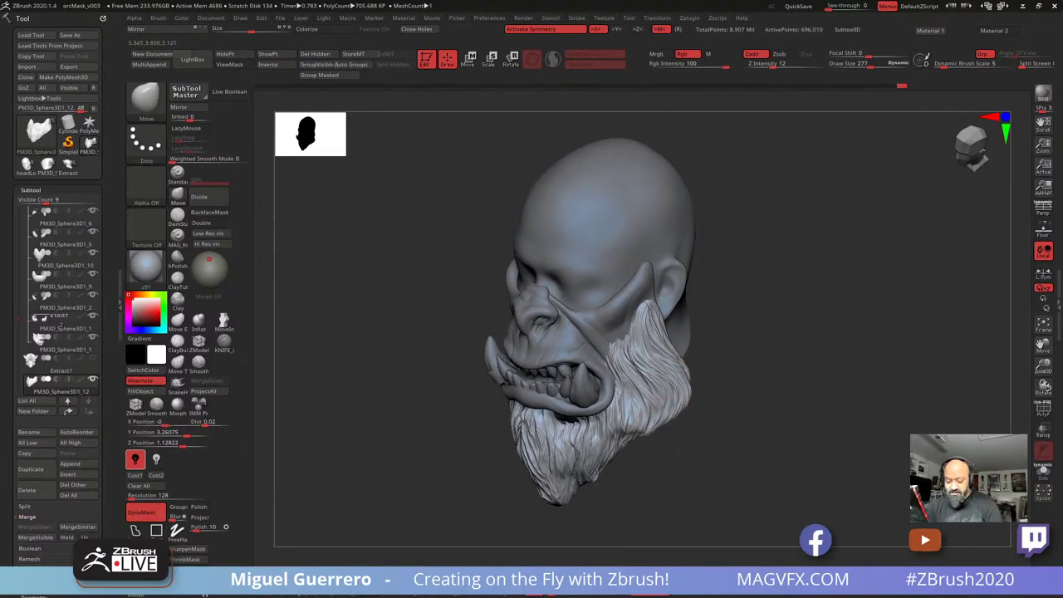
{"action": "left_click_drag", "start_coordinate": [731, 436], "coordinate": [727, 386]}
{"action": "left_click_drag", "start_coordinate": [721, 424], "coordinate": [768, 419]}
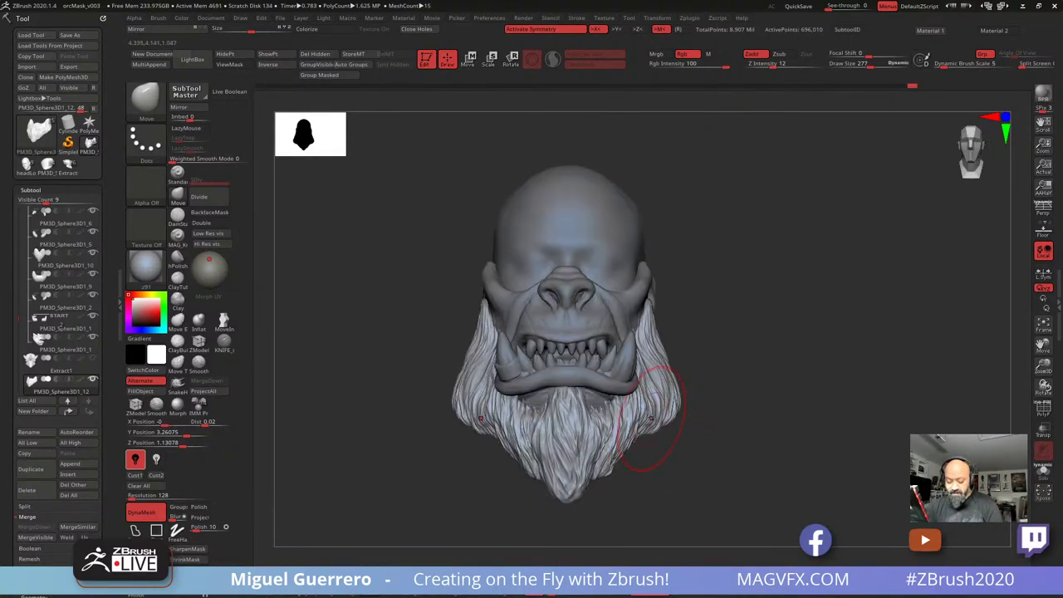
{"action": "left_click_drag", "start_coordinate": [638, 410], "coordinate": [640, 413]}
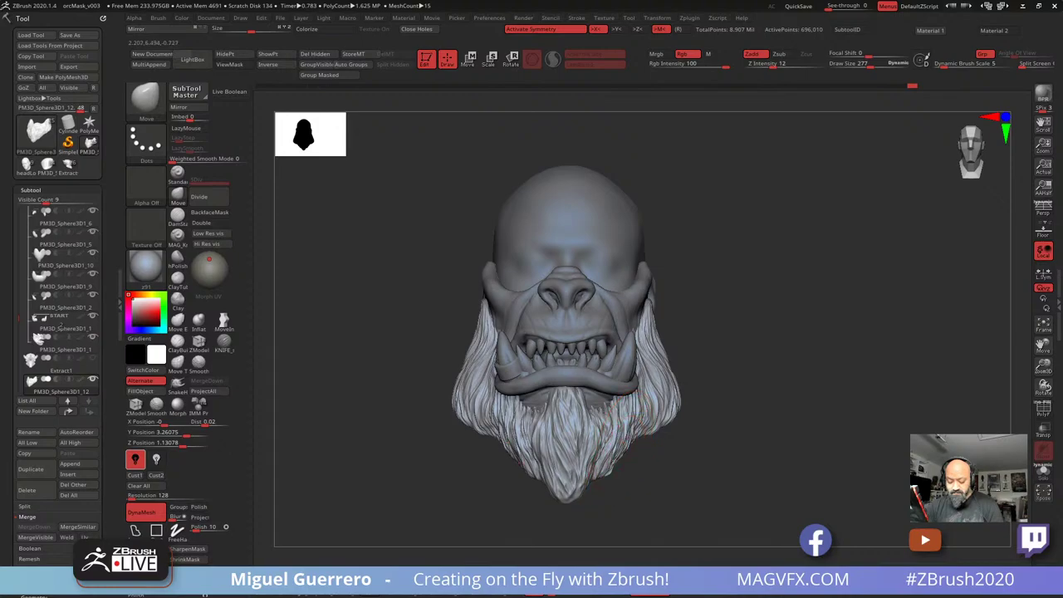
Pull the chin tuft and neighbouring locks downward, and draw out the beard's jaw corners with the Move brush at Draw Size 129
{"action": "mouse_move", "coordinate": [610, 465]}
{"action": "left_mouse_down"}
{"action": "mouse_move", "coordinate": [573, 510]}
{"action": "mouse_move", "coordinate": [612, 467]}
{"action": "mouse_move", "coordinate": [605, 474]}
{"action": "left_mouse_up"}
{"action": "left_click_drag", "start_coordinate": [618, 455], "coordinate": [618, 464]}
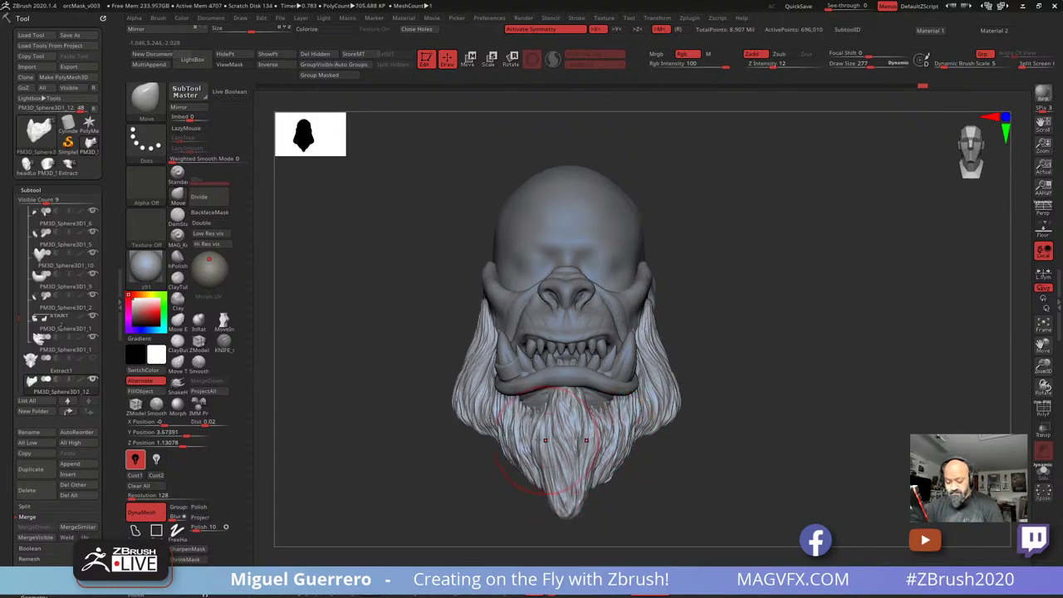
{"action": "left_click_drag", "start_coordinate": [415, 409], "coordinate": [337, 414]}
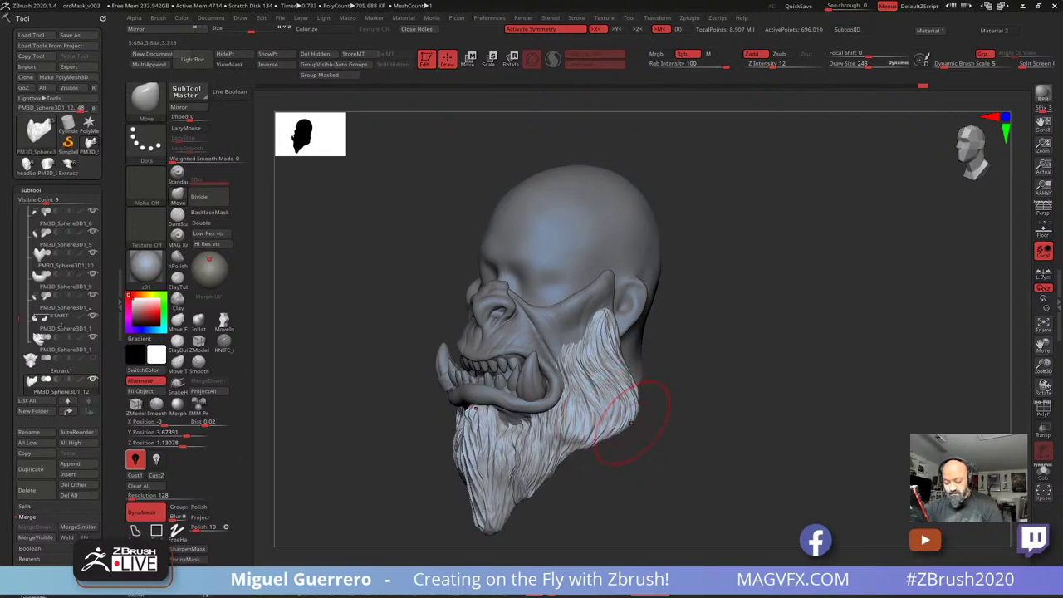
{"action": "key", "text": "bracketleft"}
{"action": "key", "text": "bracketleft"}
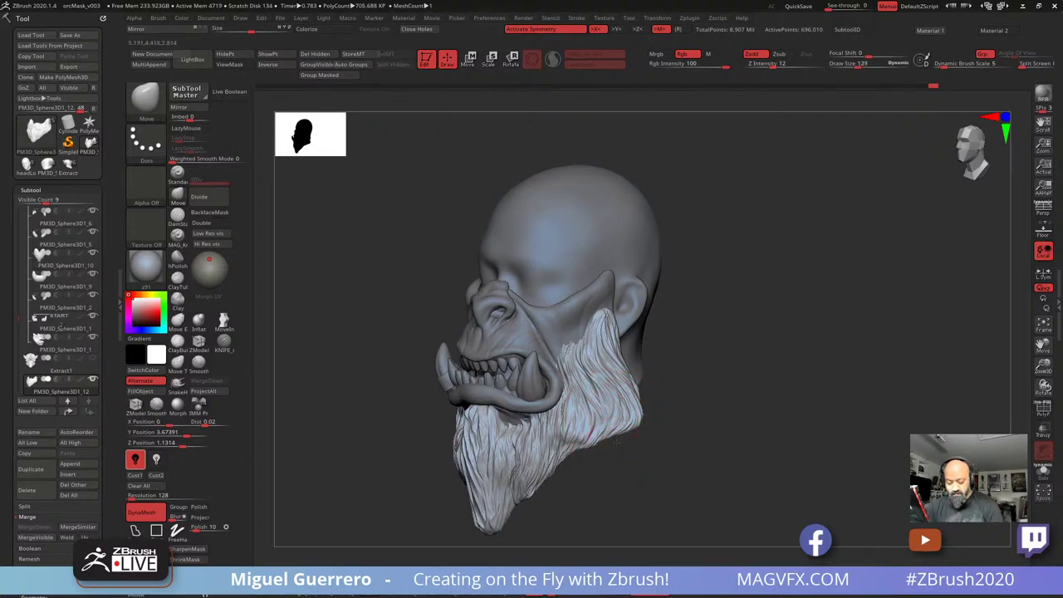
{"action": "left_click_drag", "start_coordinate": [625, 453], "coordinate": [626, 439]}
{"action": "left_click_drag", "start_coordinate": [574, 470], "coordinate": [624, 468], "text": "shift"}
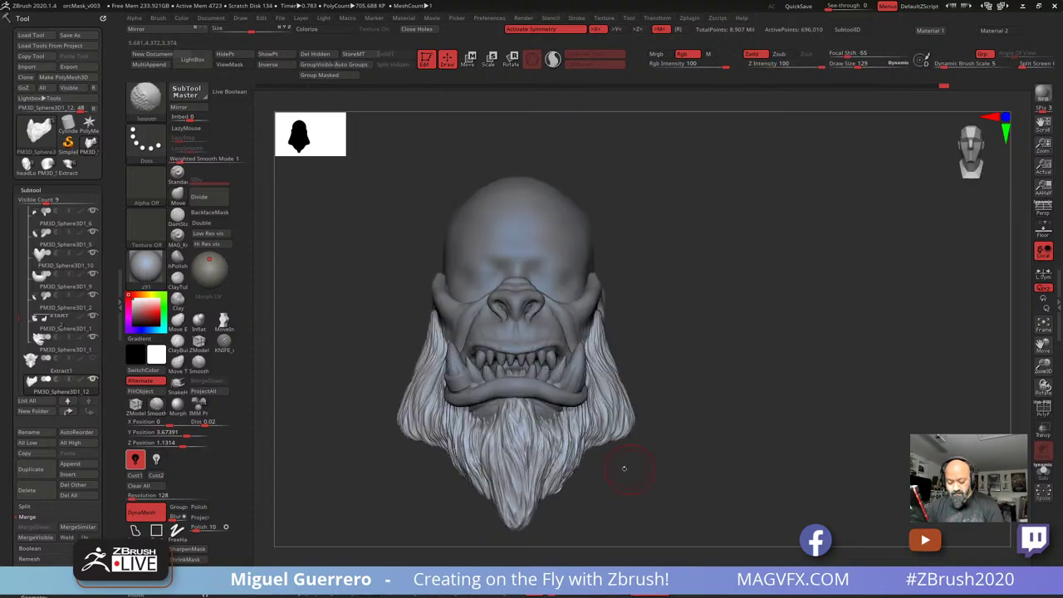
Adjust the sideburns and lower side contour of the beard with the Move brush at Draw Size 397
{"action": "left_click_drag", "start_coordinate": [391, 422], "coordinate": [453, 422], "text": "alt"}
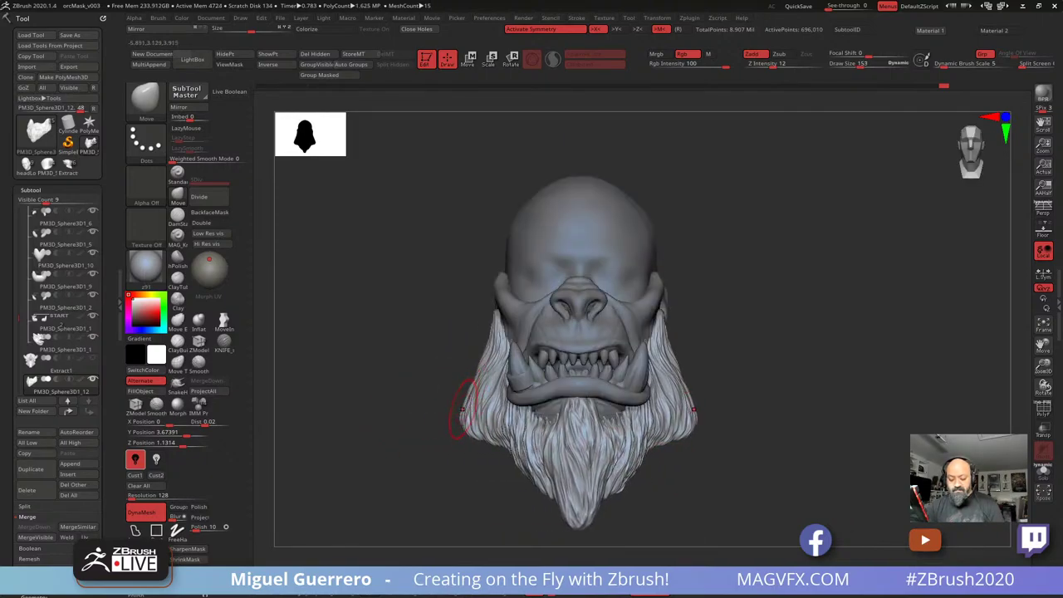
{"action": "key", "text": "]"}
{"action": "key", "text": "]"}
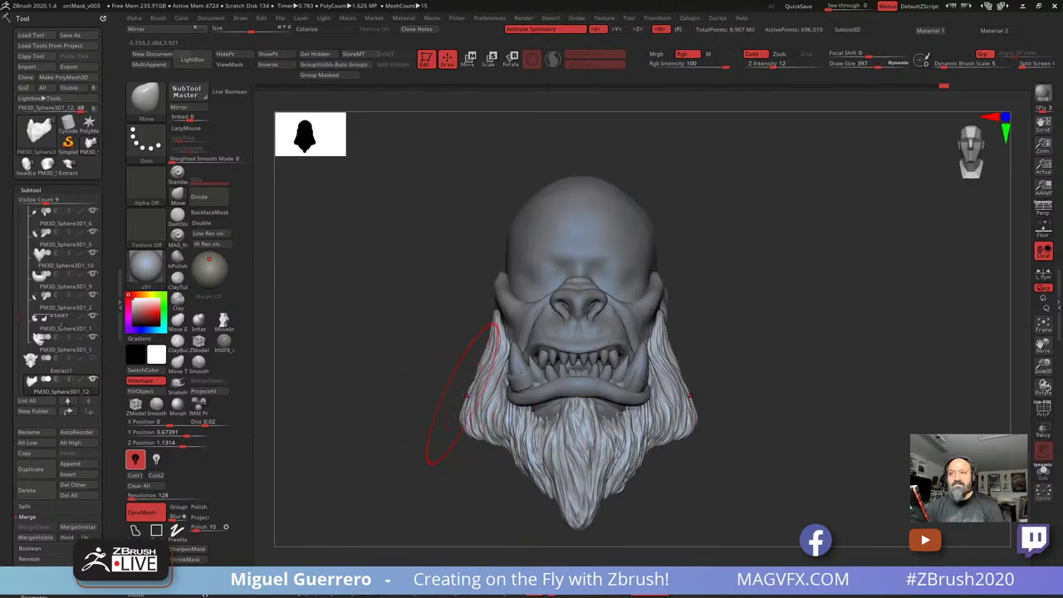
{"action": "left_click_drag", "start_coordinate": [445, 349], "coordinate": [494, 281], "text": "alt"}
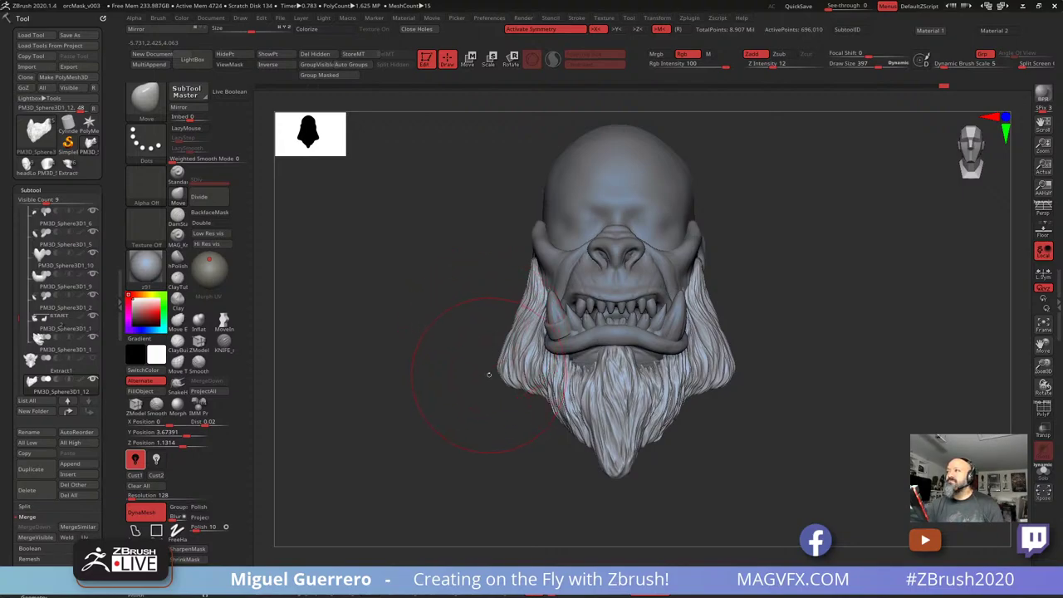
{"action": "left_click_drag", "start_coordinate": [528, 316], "coordinate": [517, 305]}
{"action": "key", "text": "ctrl+z"}
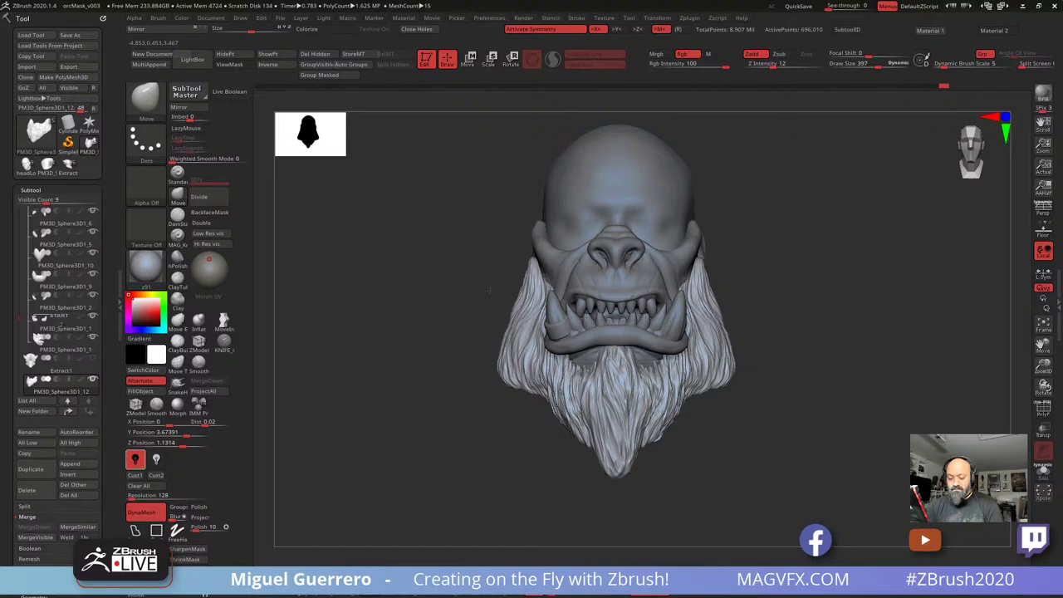
{"action": "left_click_drag", "start_coordinate": [532, 264], "coordinate": [538, 265]}
{"action": "mouse_move", "coordinate": [503, 366]}
{"action": "left_mouse_down"}
{"action": "mouse_move", "coordinate": [509, 378]}
{"action": "mouse_move", "coordinate": [436, 352]}
{"action": "left_mouse_up"}
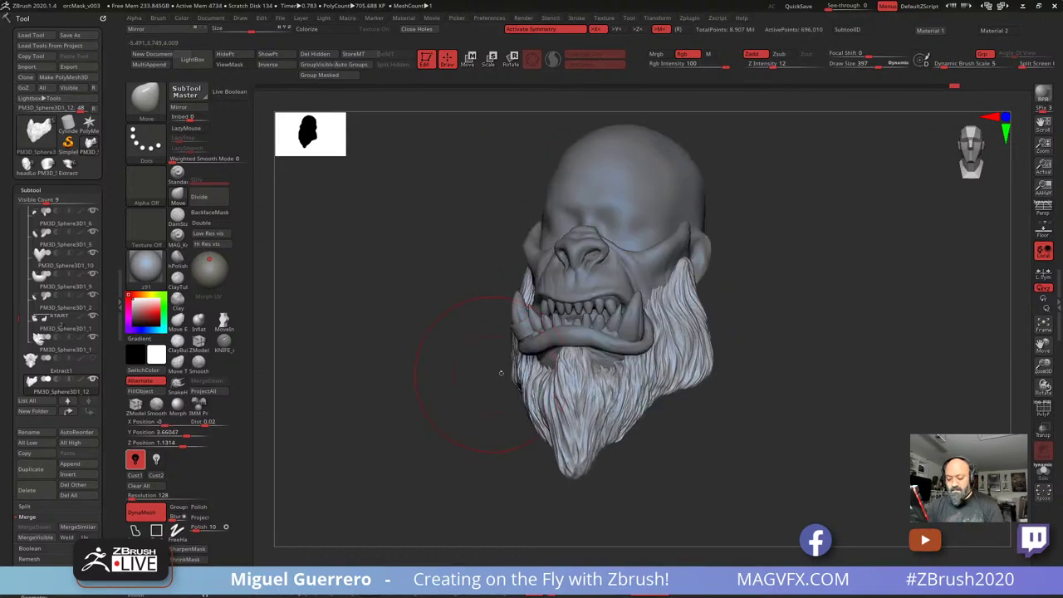
{"action": "mouse_move", "coordinate": [708, 368]}
{"action": "left_mouse_down"}
{"action": "mouse_move", "coordinate": [689, 371]}
{"action": "mouse_move", "coordinate": [690, 390]}
{"action": "mouse_move", "coordinate": [685, 312]}
{"action": "mouse_move", "coordinate": [703, 368]}
{"action": "mouse_move", "coordinate": [696, 340]}
{"action": "mouse_move", "coordinate": [696, 354]}
{"action": "mouse_move", "coordinate": [706, 353]}
{"action": "left_mouse_up"}
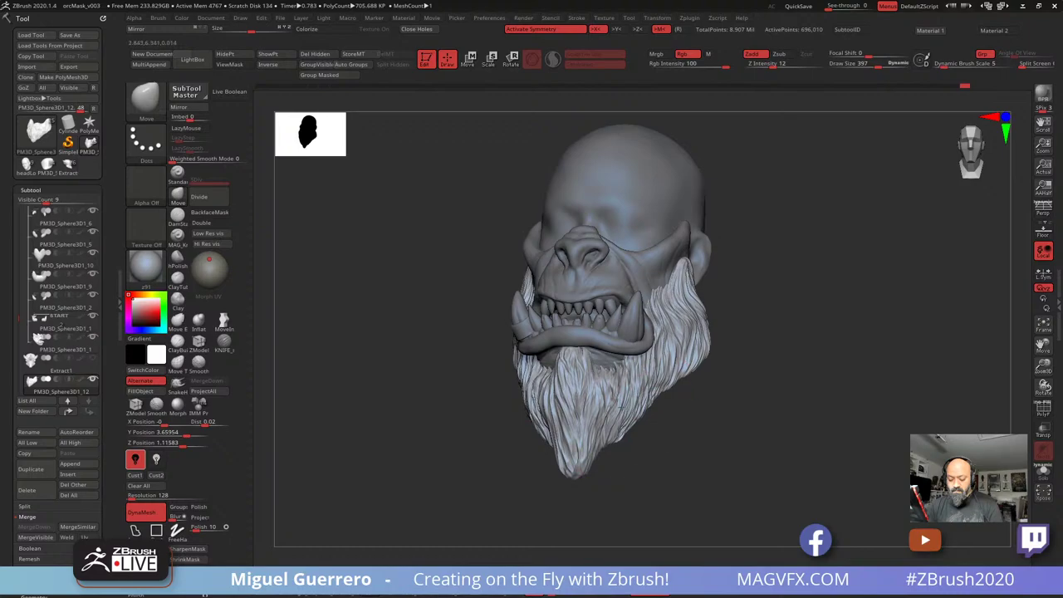
{"action": "left_click_drag", "start_coordinate": [645, 410], "coordinate": [638, 407]}
{"action": "left_click_drag", "start_coordinate": [454, 371], "coordinate": [428, 366], "text": "shift"}
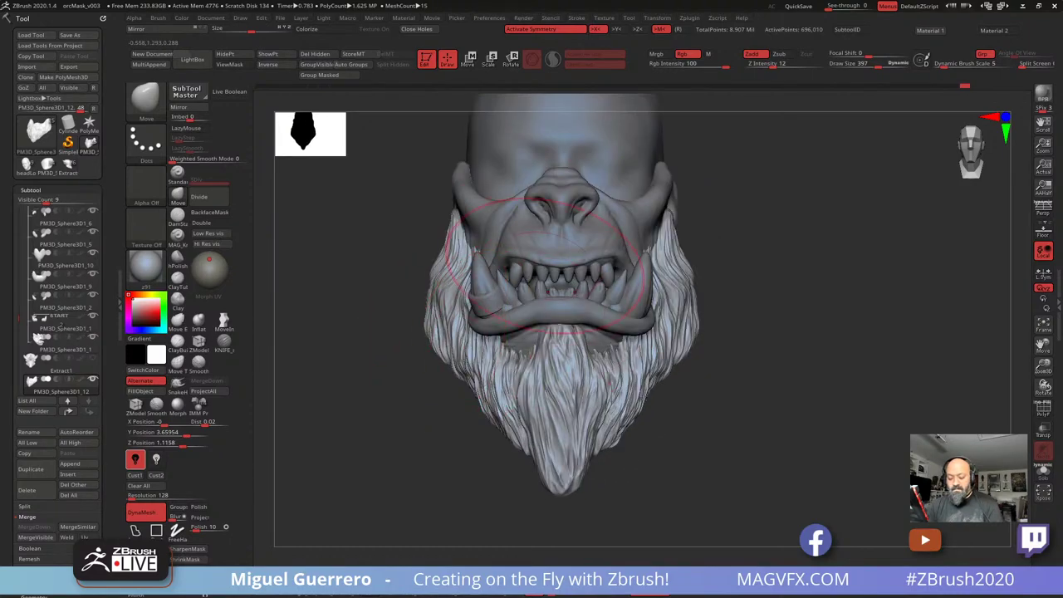
Make the orc's face subtool active and reduce the brush's Draw Size to 105 for work on the nose bridge
{"action": "left_click", "coordinate": [517, 233], "text": "alt"}
{"action": "left_click_drag", "start_coordinate": [370, 309], "coordinate": [409, 343], "text": "alt"}
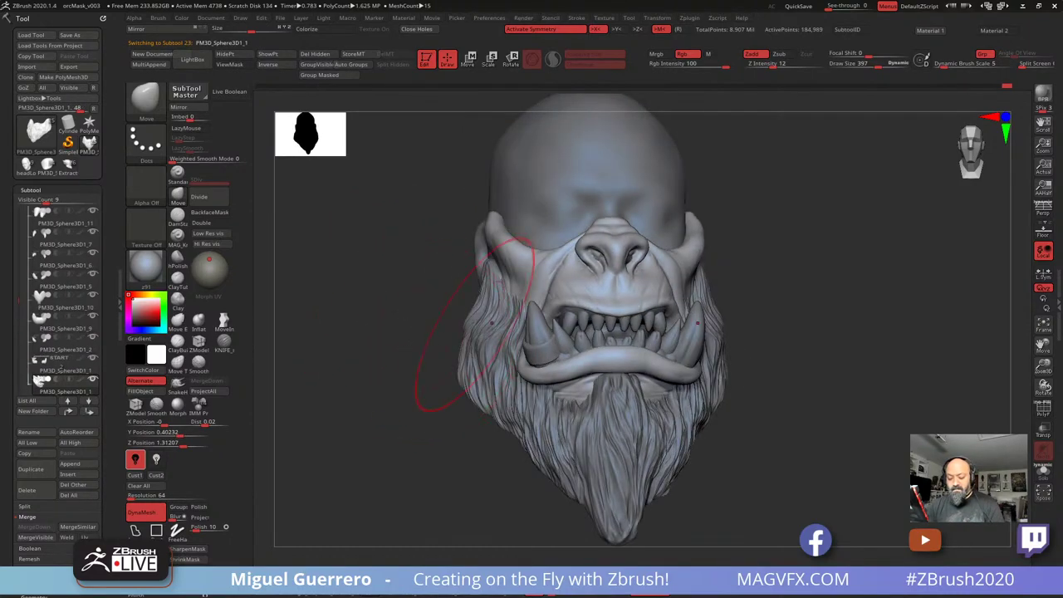
{"action": "mouse_move", "coordinate": [549, 277]}
{"action": "right_mouse_down", "text": "alt"}
{"action": "mouse_move", "coordinate": [574, 307]}
{"action": "mouse_move", "coordinate": [639, 258]}
{"action": "right_mouse_up", "text": "alt"}
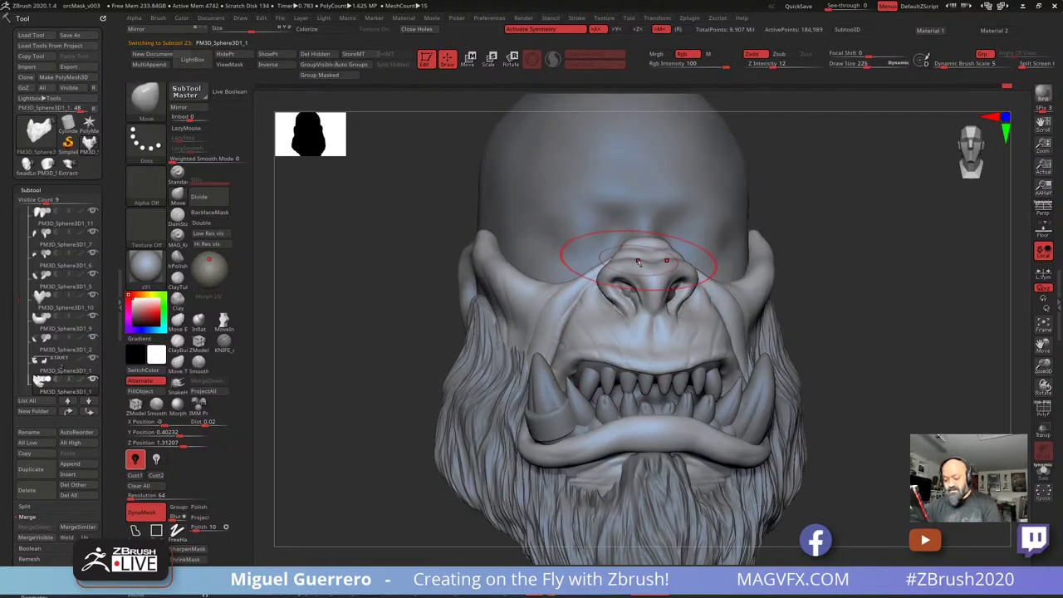
{"action": "key", "text": "bracketleft"}
{"action": "key", "text": "bracketleft"}
{"action": "key", "text": "bracketleft"}
{"action": "key", "text": "bracketleft"}
{"action": "key", "text": "bracketleft"}
{"action": "key", "text": "bracketleft"}
{"action": "left_click_drag", "start_coordinate": [398, 287], "coordinate": [391, 330]}
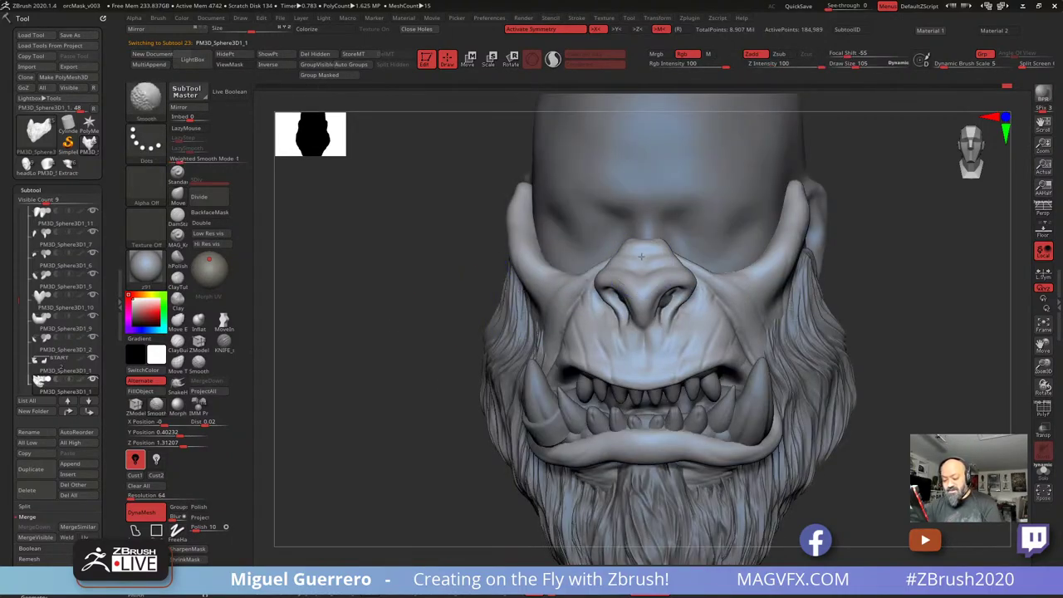
{"action": "left_click_drag", "start_coordinate": [488, 291], "coordinate": [440, 294]}
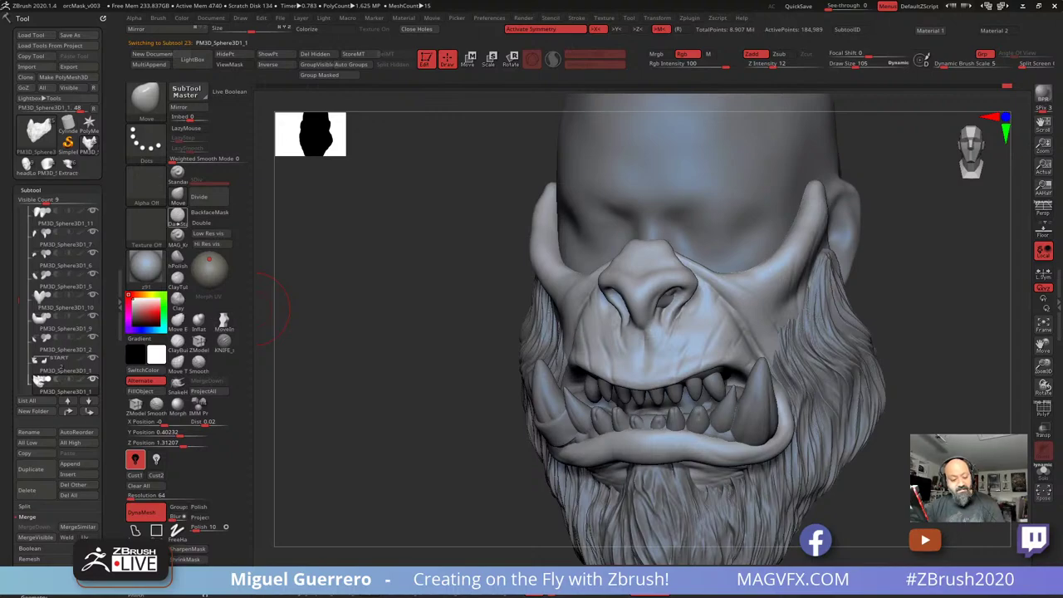
Build up and smooth the top of the nose bridge with the Inflat brush, refreshing the face's DynaMesh
{"action": "left_click", "coordinate": [199, 320]}
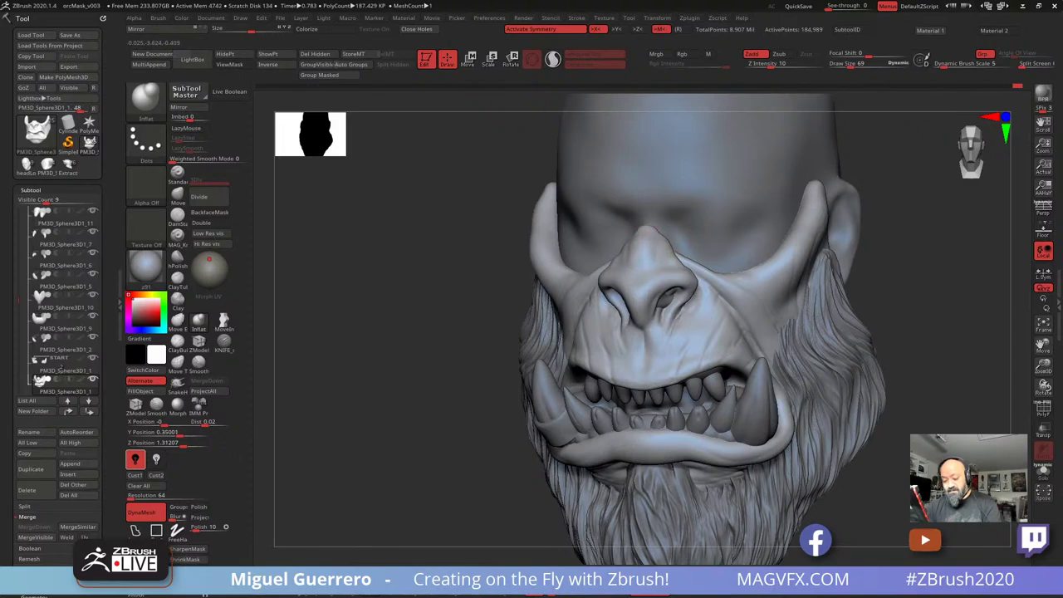
{"action": "left_click_drag", "start_coordinate": [651, 236], "coordinate": [646, 236], "text": "shift"}
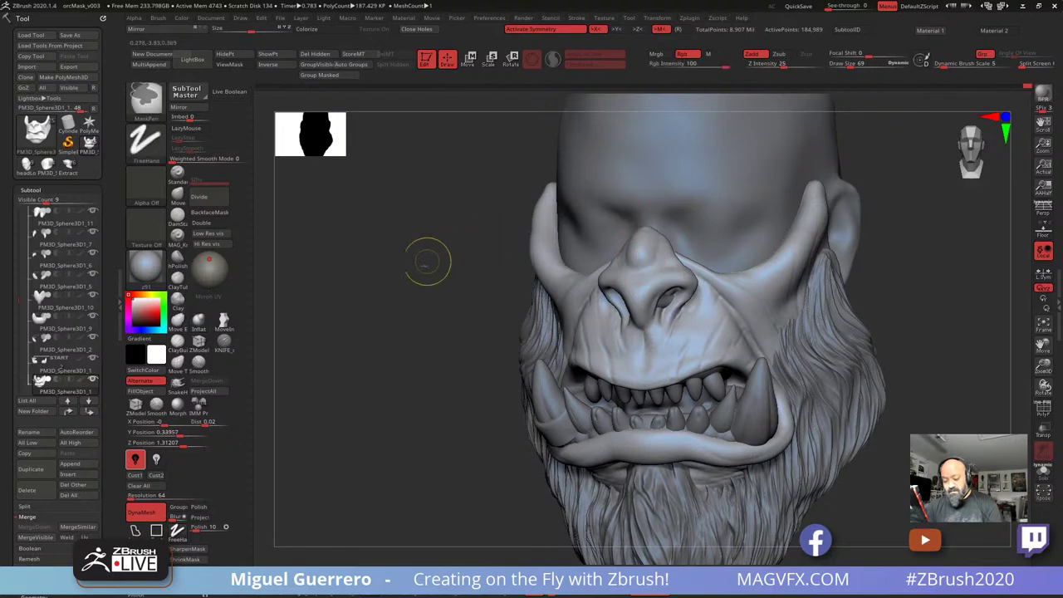
{"action": "left_click_drag", "start_coordinate": [428, 262], "coordinate": [414, 279], "text": "ctrl"}
{"action": "left_click_drag", "start_coordinate": [639, 262], "coordinate": [640, 240], "text": "shift"}
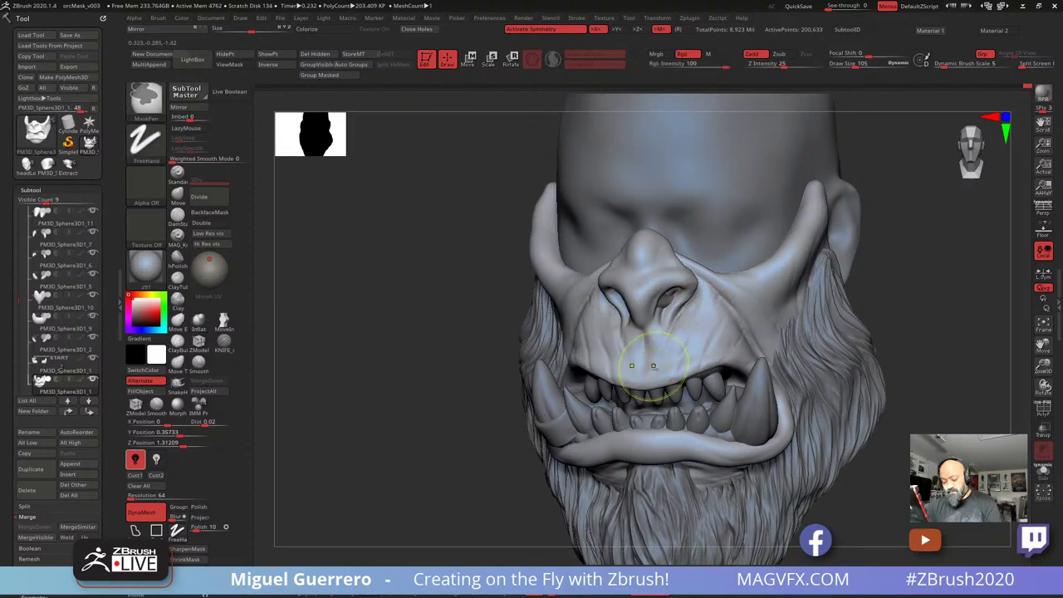
Mask the upper lip area between the nose and mouth, and invert the mask to isolate that area
{"action": "mouse_move", "coordinate": [681, 335]}
{"action": "left_mouse_down", "text": "ctrl"}
{"action": "mouse_move", "coordinate": [660, 368]}
{"action": "mouse_move", "coordinate": [684, 355]}
{"action": "mouse_move", "coordinate": [708, 302]}
{"action": "mouse_move", "coordinate": [733, 347]}
{"action": "mouse_move", "coordinate": [651, 381]}
{"action": "mouse_move", "coordinate": [653, 332]}
{"action": "left_mouse_up", "text": "ctrl"}
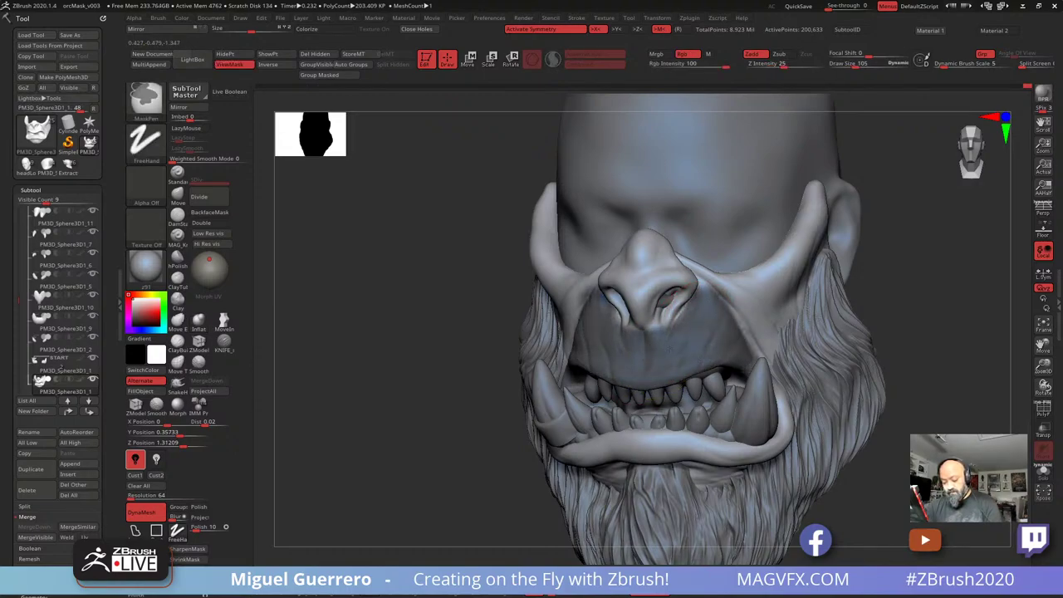
{"action": "left_click_drag", "start_coordinate": [672, 296], "coordinate": [705, 293], "text": "ctrl"}
{"action": "left_click", "coordinate": [453, 285]}
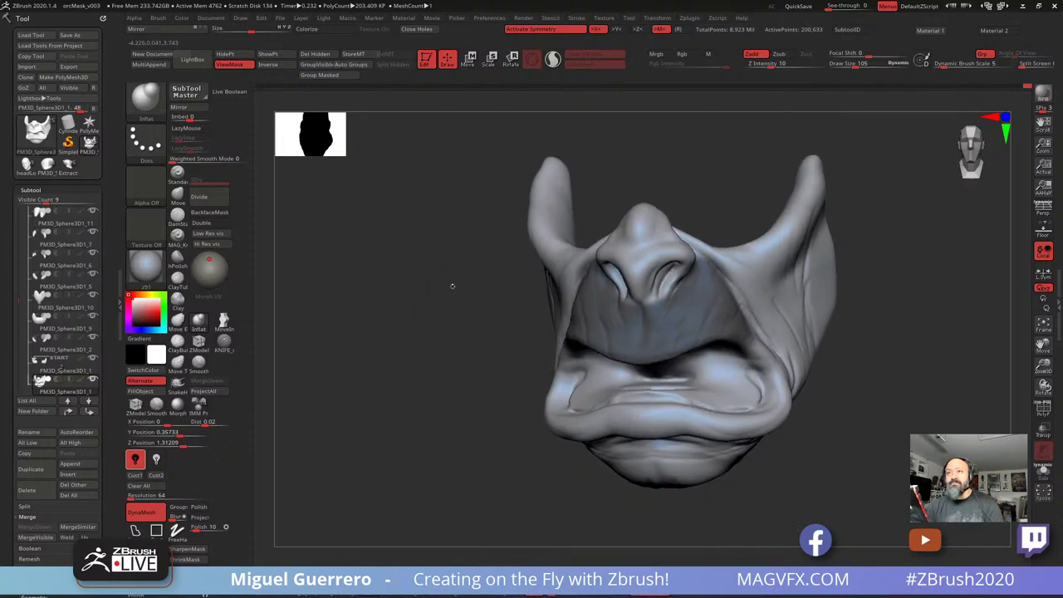
{"action": "left_click_drag", "start_coordinate": [408, 303], "coordinate": [432, 295]}
{"action": "key", "text": "shift"}
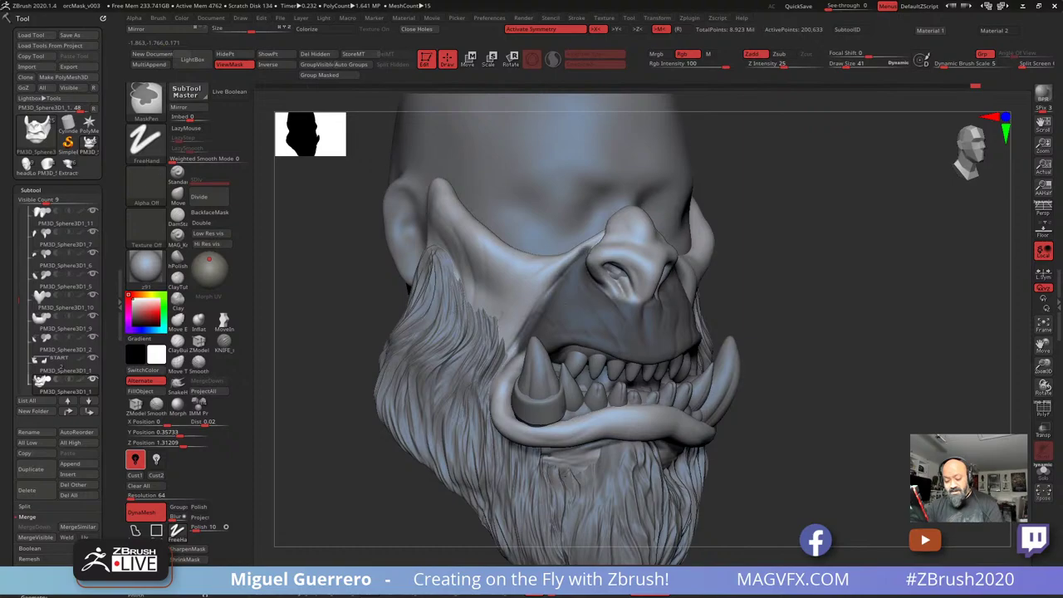
{"action": "left_click", "coordinate": [320, 291], "text": "ctrl"}
{"action": "left_click_drag", "start_coordinate": [316, 287], "coordinate": [352, 279]}
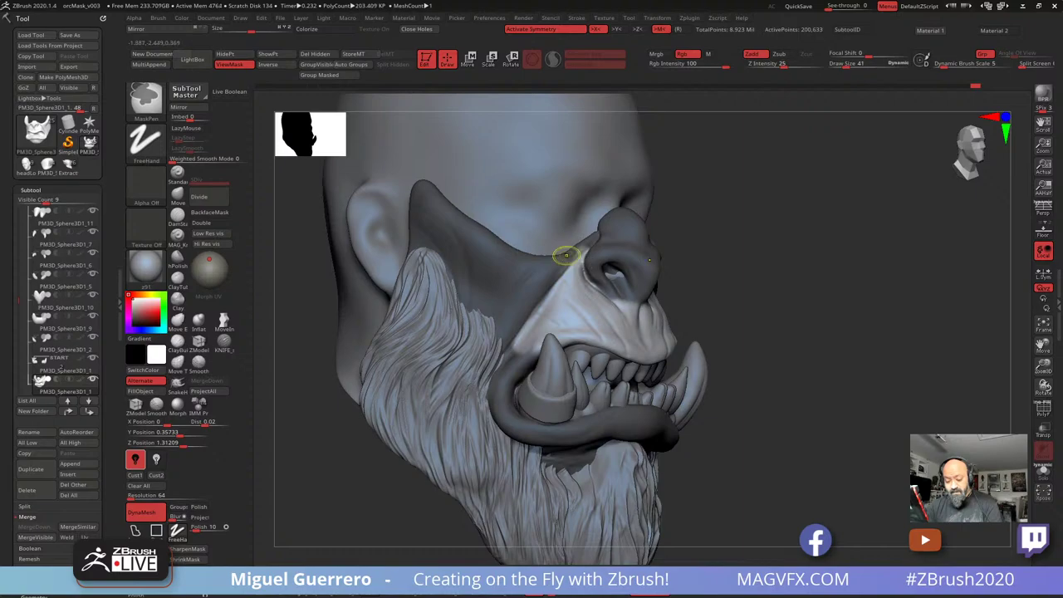
{"action": "left_click", "coordinate": [534, 294], "text": "ctrl"}
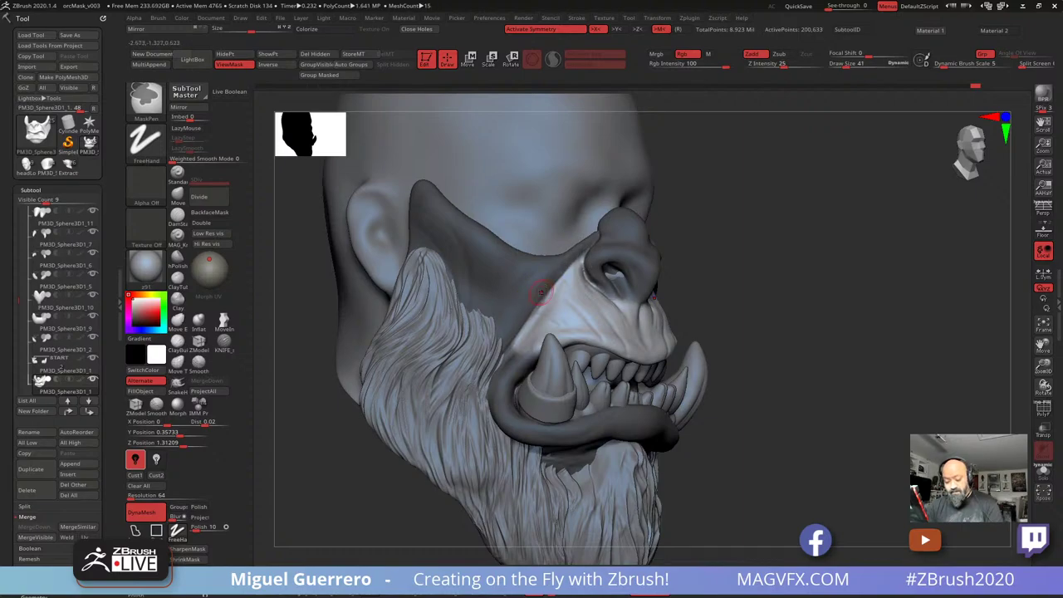
Puff out the unmasked upper lip area beneath the nose with the Inflat brush at Draw Size 155
{"action": "mouse_move", "coordinate": [706, 312]}
{"action": "left_mouse_down"}
{"action": "mouse_move", "coordinate": [415, 349]}
{"action": "mouse_move", "coordinate": [357, 344]}
{"action": "left_mouse_up"}
{"action": "left_click", "coordinate": [199, 323]}
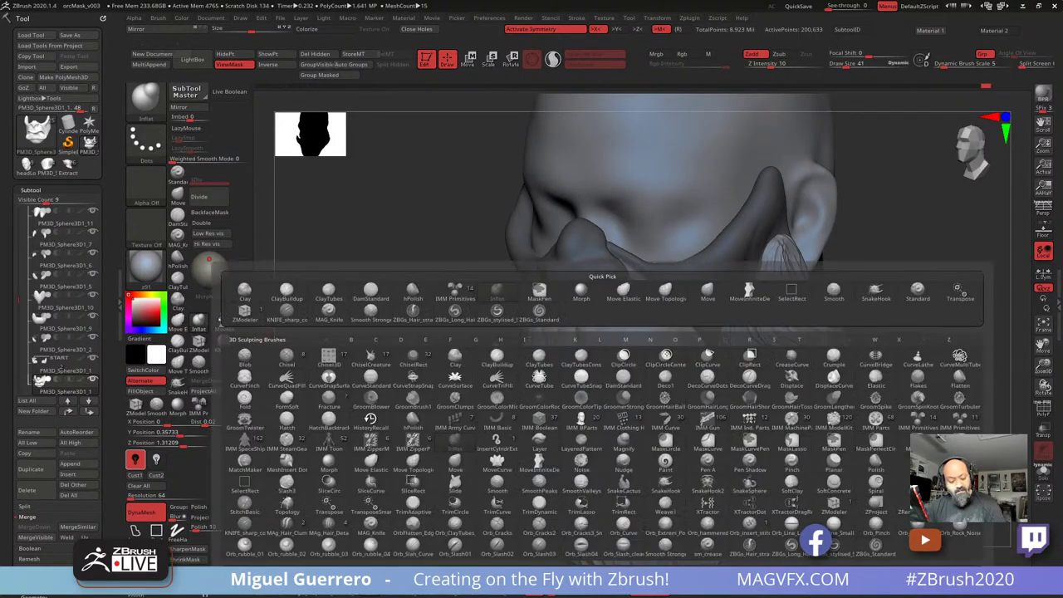
{"action": "key", "text": "space"}
{"action": "left_click", "coordinate": [592, 298]}
{"action": "mouse_move", "coordinate": [589, 297]}
{"action": "left_mouse_down"}
{"action": "mouse_move", "coordinate": [648, 299]}
{"action": "mouse_move", "coordinate": [660, 323]}
{"action": "left_mouse_up"}
{"action": "mouse_move", "coordinate": [353, 289]}
{"action": "left_mouse_down"}
{"action": "mouse_move", "coordinate": [435, 298]}
{"action": "mouse_move", "coordinate": [362, 304]}
{"action": "mouse_move", "coordinate": [391, 295]}
{"action": "mouse_move", "coordinate": [369, 307]}
{"action": "mouse_move", "coordinate": [424, 328]}
{"action": "left_mouse_up"}
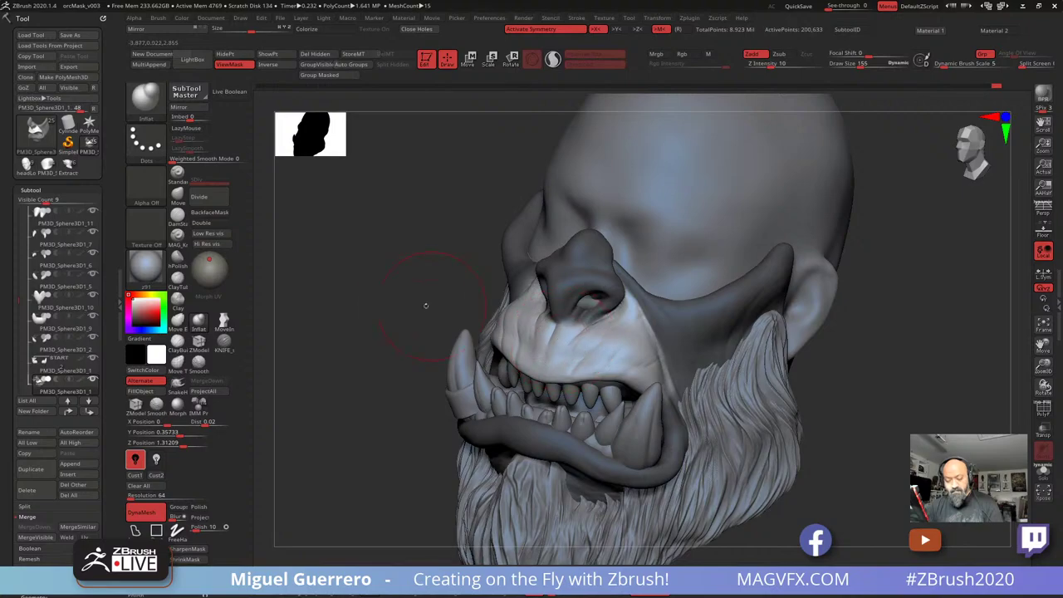
Switch to the Move brush and reshape the unmasked upper lip where it meets the side of the nose
{"action": "mouse_move", "coordinate": [426, 305]}
{"action": "left_mouse_down", "text": "shift"}
{"action": "mouse_move", "coordinate": [389, 282]}
{"action": "mouse_move", "coordinate": [451, 257]}
{"action": "mouse_move", "coordinate": [402, 275]}
{"action": "mouse_move", "coordinate": [429, 282]}
{"action": "mouse_move", "coordinate": [418, 286]}
{"action": "mouse_move", "coordinate": [424, 294]}
{"action": "mouse_move", "coordinate": [361, 295]}
{"action": "left_mouse_up", "text": "shift"}
{"action": "mouse_move", "coordinate": [366, 290]}
{"action": "left_mouse_down"}
{"action": "mouse_move", "coordinate": [353, 253]}
{"action": "mouse_move", "coordinate": [341, 271]}
{"action": "left_mouse_up"}
{"action": "left_click", "coordinate": [178, 196]}
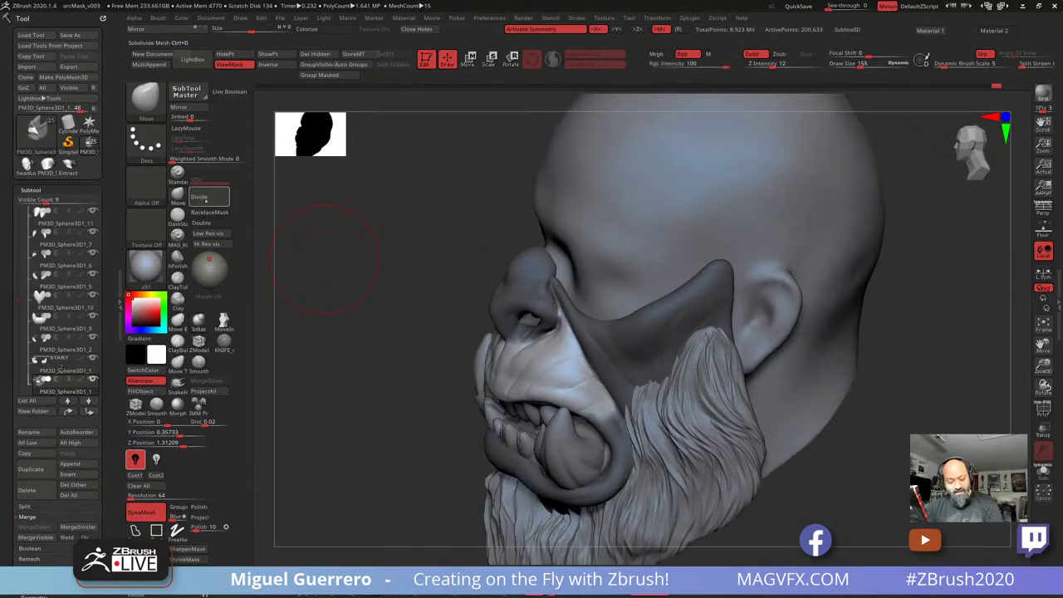
{"action": "left_click_drag", "start_coordinate": [390, 328], "coordinate": [427, 352]}
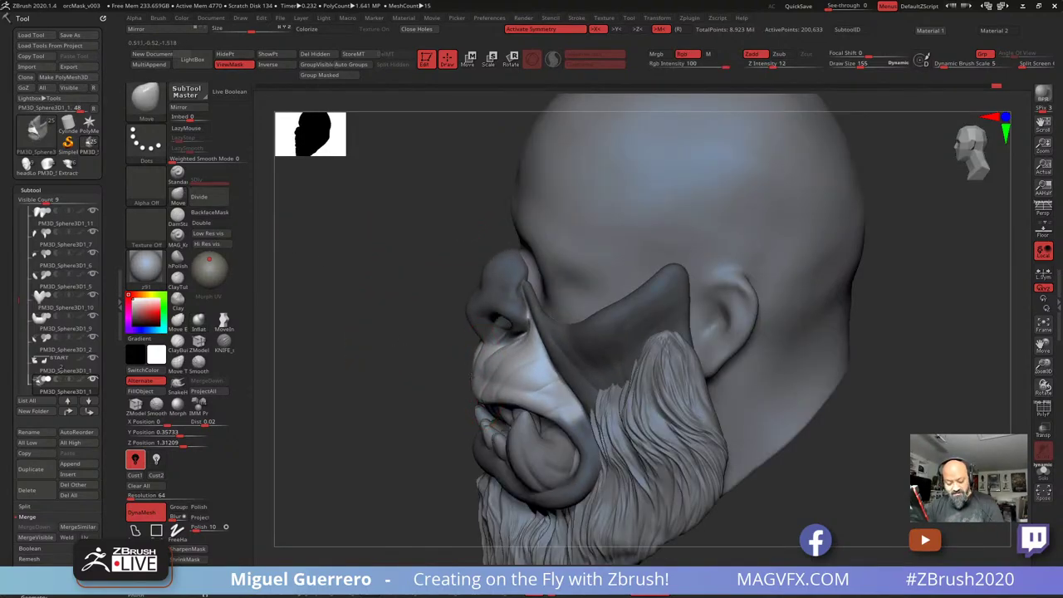
{"action": "left_click_drag", "start_coordinate": [374, 328], "coordinate": [437, 314]}
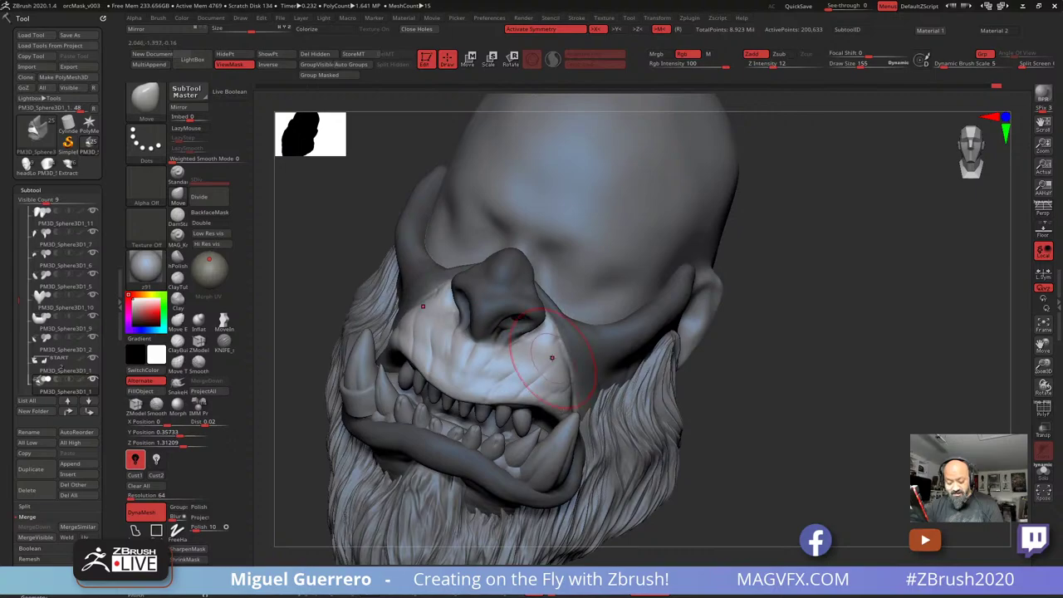
{"action": "left_click_drag", "start_coordinate": [755, 439], "coordinate": [696, 448]}
{"action": "mouse_move", "coordinate": [500, 374]}
{"action": "left_mouse_down"}
{"action": "mouse_move", "coordinate": [532, 390]}
{"action": "mouse_move", "coordinate": [465, 357]}
{"action": "mouse_move", "coordinate": [523, 319]}
{"action": "left_mouse_up"}
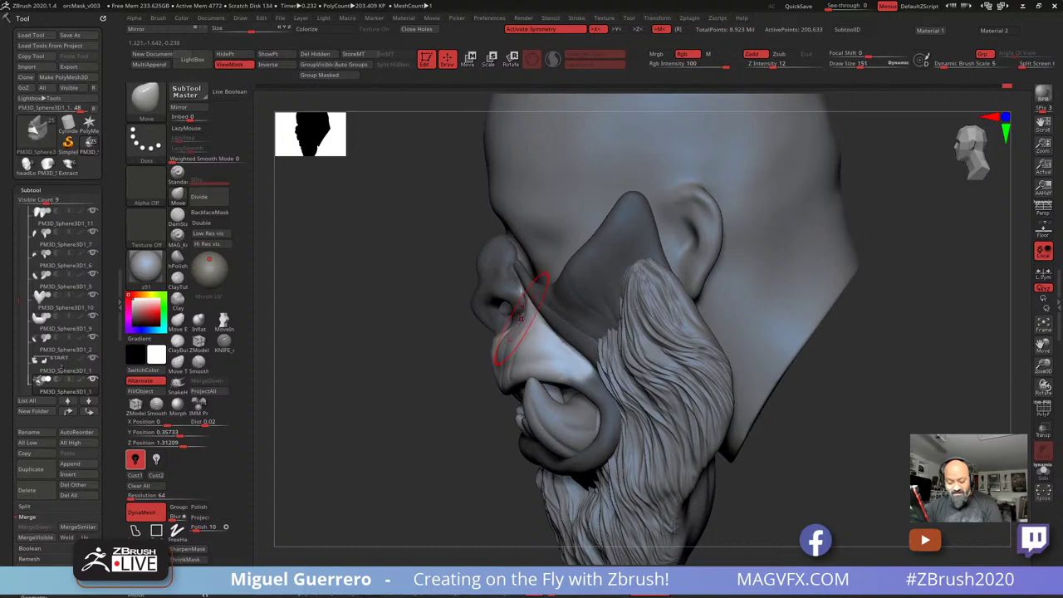
Refine the upper lip's edge beside the nostril with the Move brush at Draw Size 79
{"action": "key", "text": "bracketleft"}
{"action": "key", "text": "bracketleft"}
{"action": "key", "text": "bracketleft"}
{"action": "key", "text": "bracketleft"}
{"action": "key", "text": "bracketleft"}
{"action": "key", "text": "bracketleft"}
{"action": "key", "text": "bracketleft"}
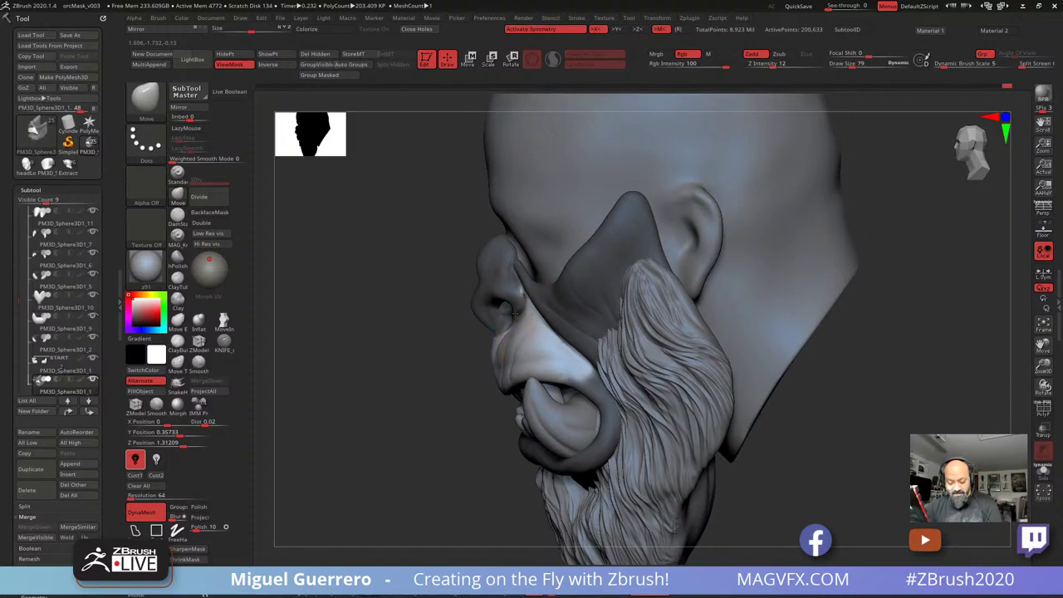
{"action": "mouse_move", "coordinate": [425, 344]}
{"action": "left_mouse_down"}
{"action": "mouse_move", "coordinate": [495, 346]}
{"action": "mouse_move", "coordinate": [435, 341]}
{"action": "left_mouse_up"}
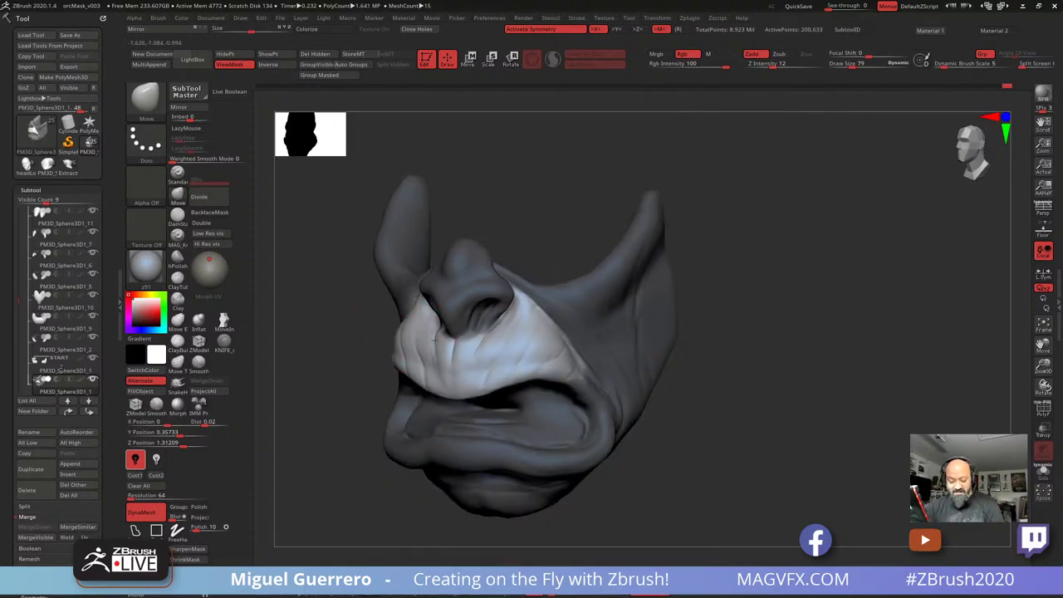
Invert the mask to protect the upper lip and nudge the cheek folds beside the mouth with Move at Draw Size 131
{"action": "left_click_drag", "start_coordinate": [381, 319], "coordinate": [431, 322], "text": "shift"}
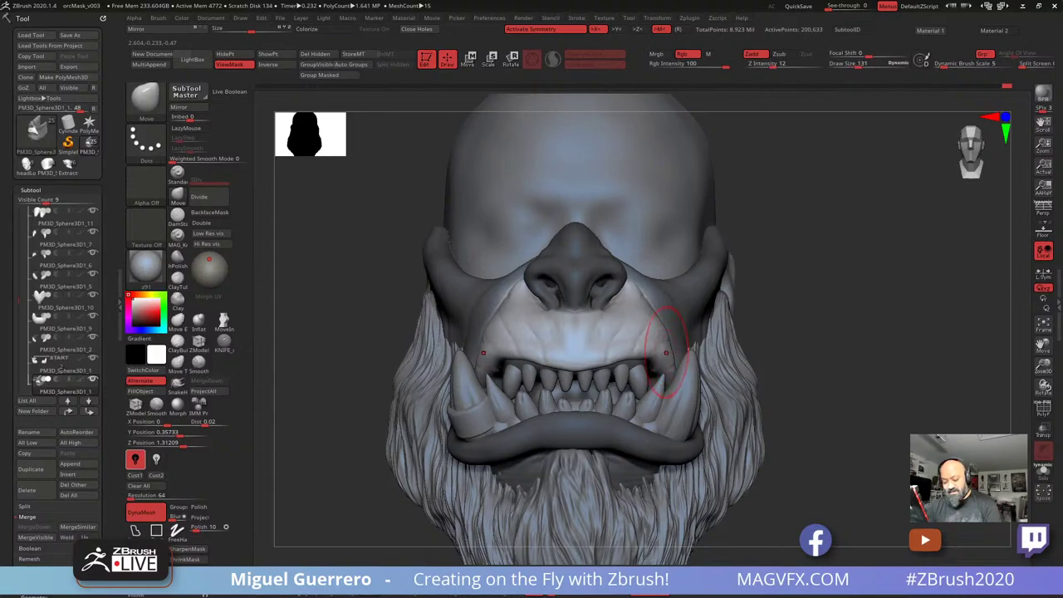
{"action": "left_click", "coordinate": [803, 423], "text": "ctrl"}
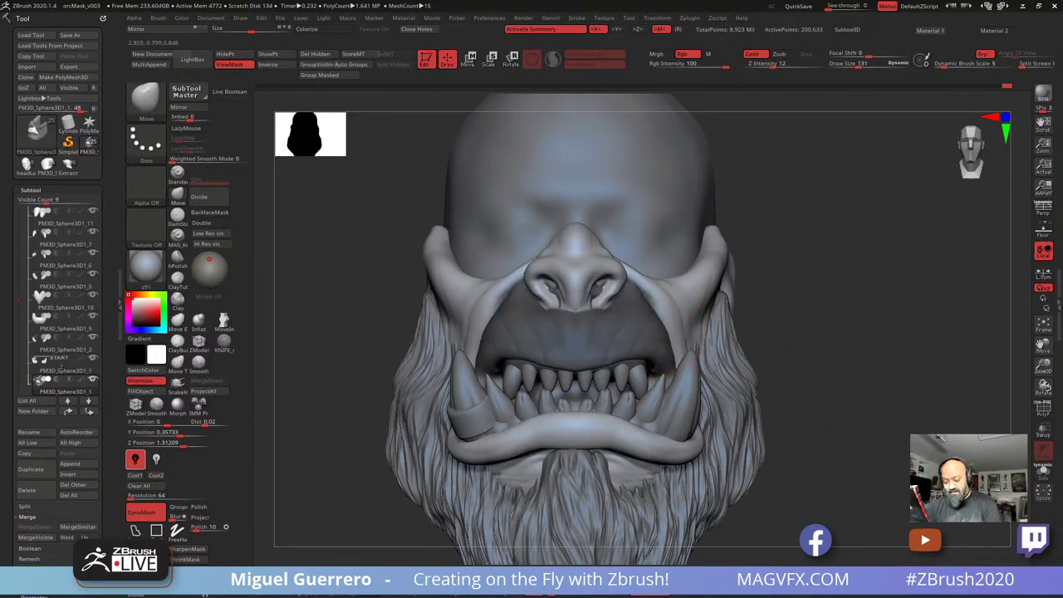
{"action": "left_click_drag", "start_coordinate": [686, 334], "coordinate": [682, 342]}
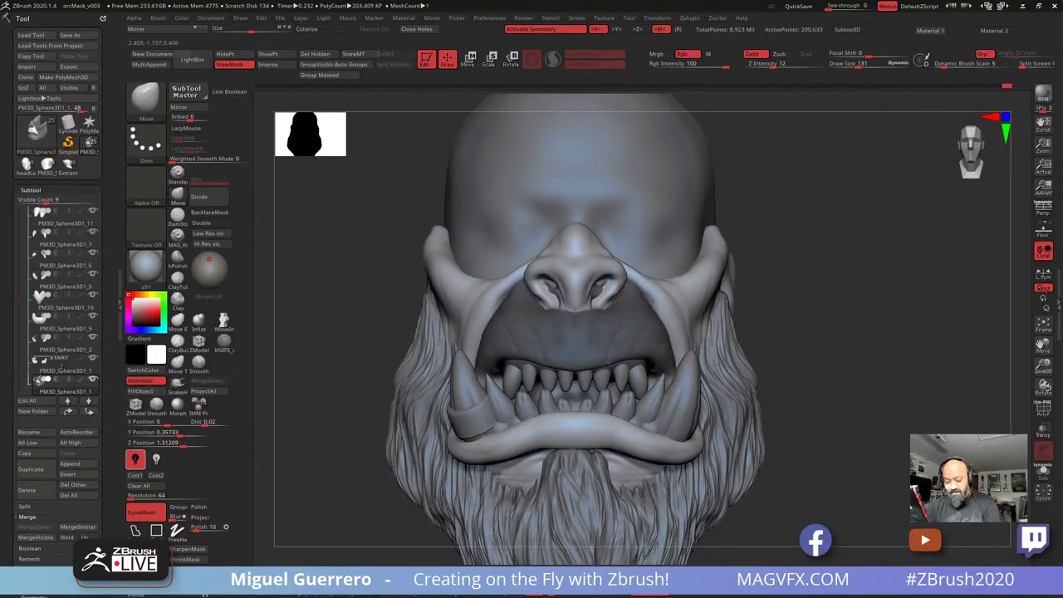
Check the whole mask from the front and clear the mask from the orc's face
{"action": "mouse_move", "coordinate": [422, 358]}
{"action": "right_mouse_down", "text": "alt"}
{"action": "mouse_move", "coordinate": [477, 327]}
{"action": "mouse_move", "coordinate": [380, 343]}
{"action": "right_mouse_up", "text": "alt"}
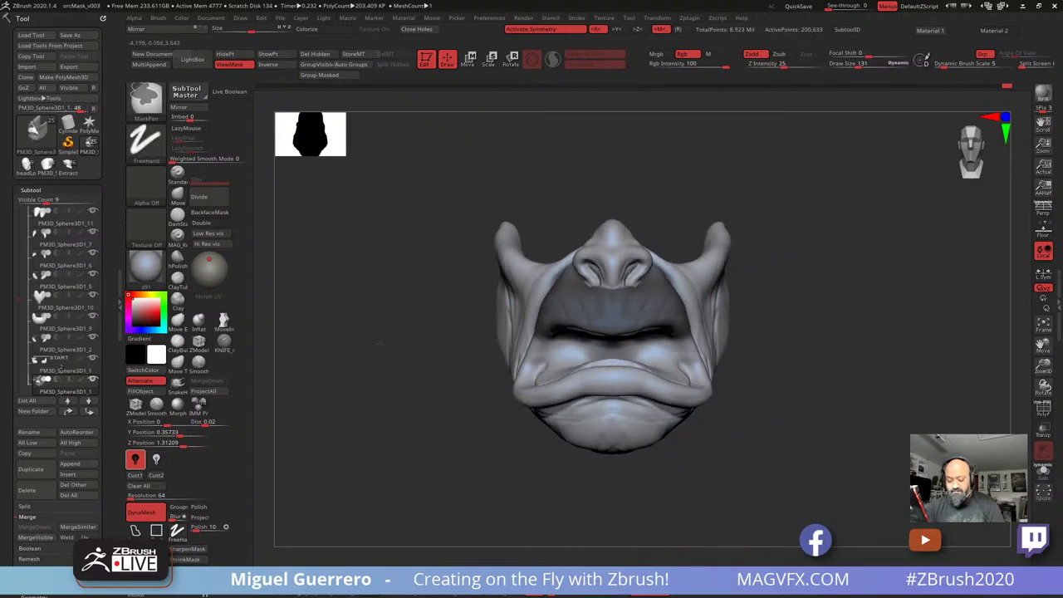
{"action": "left_click", "coordinate": [397, 372], "text": "ctrl+shift"}
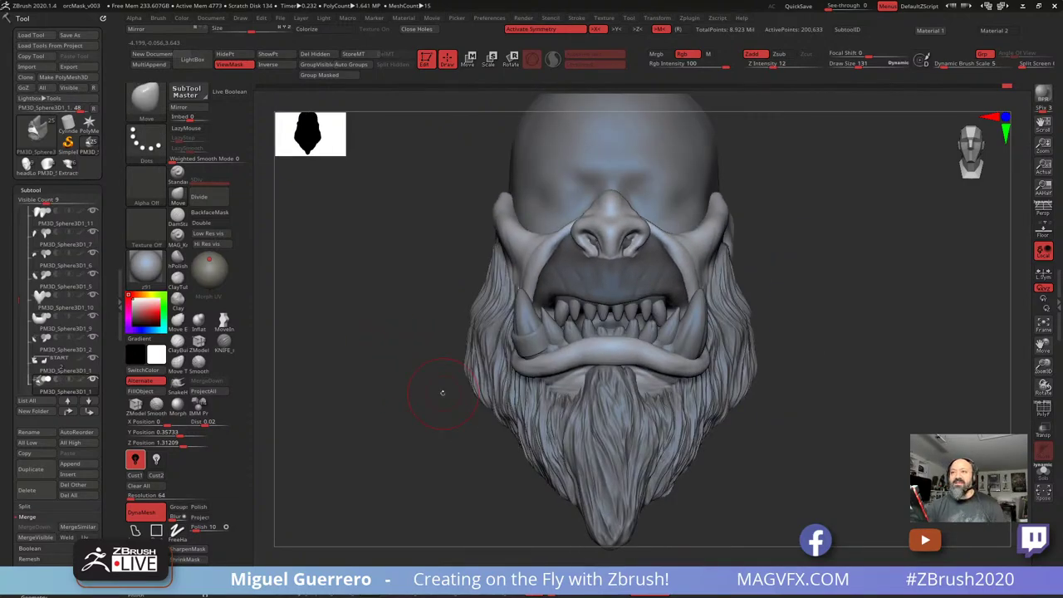
{"action": "left_click_drag", "start_coordinate": [404, 379], "coordinate": [395, 358], "text": "ctrl+shift"}
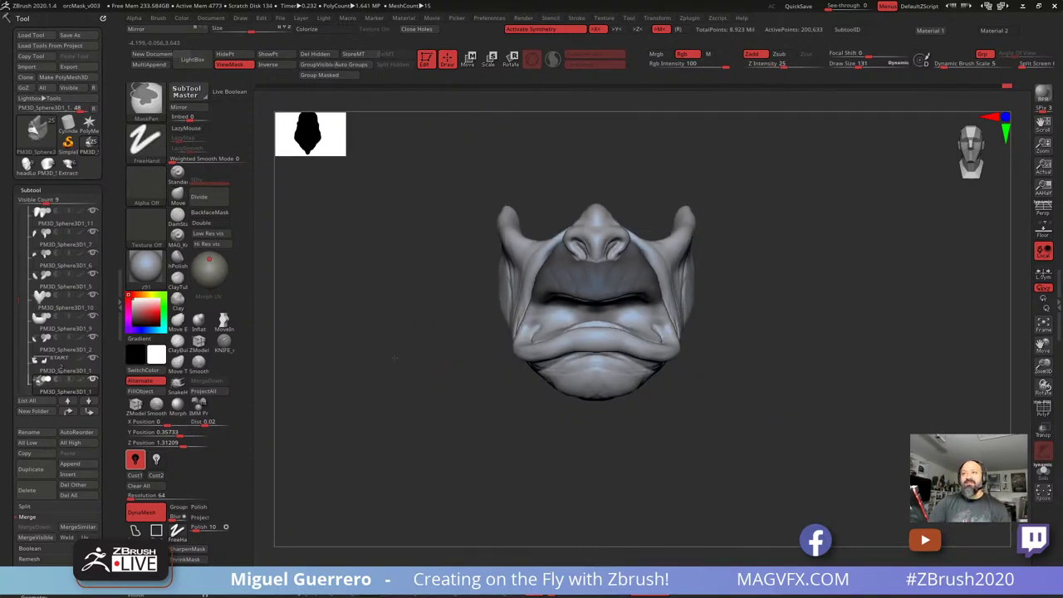
{"action": "left_click", "coordinate": [397, 364], "text": "ctrl+shift"}
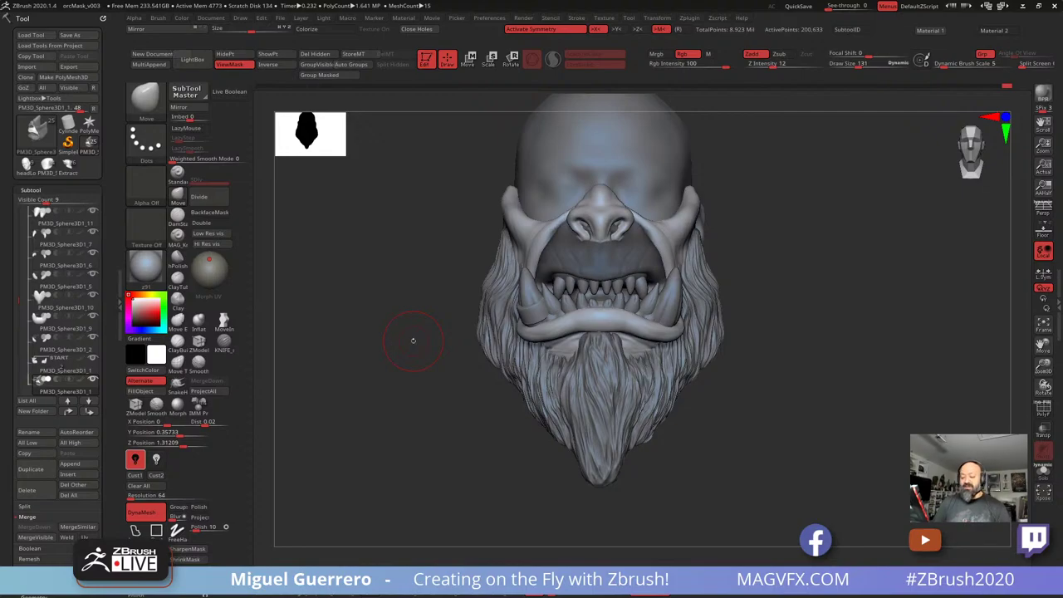
{"action": "mouse_move", "coordinate": [375, 360]}
{"action": "left_mouse_down", "text": "ctrl"}
{"action": "mouse_move", "coordinate": [380, 377]}
{"action": "mouse_move", "coordinate": [320, 374]}
{"action": "mouse_move", "coordinate": [368, 375]}
{"action": "mouse_move", "coordinate": [374, 359]}
{"action": "mouse_move", "coordinate": [415, 346]}
{"action": "left_mouse_up", "text": "ctrl"}
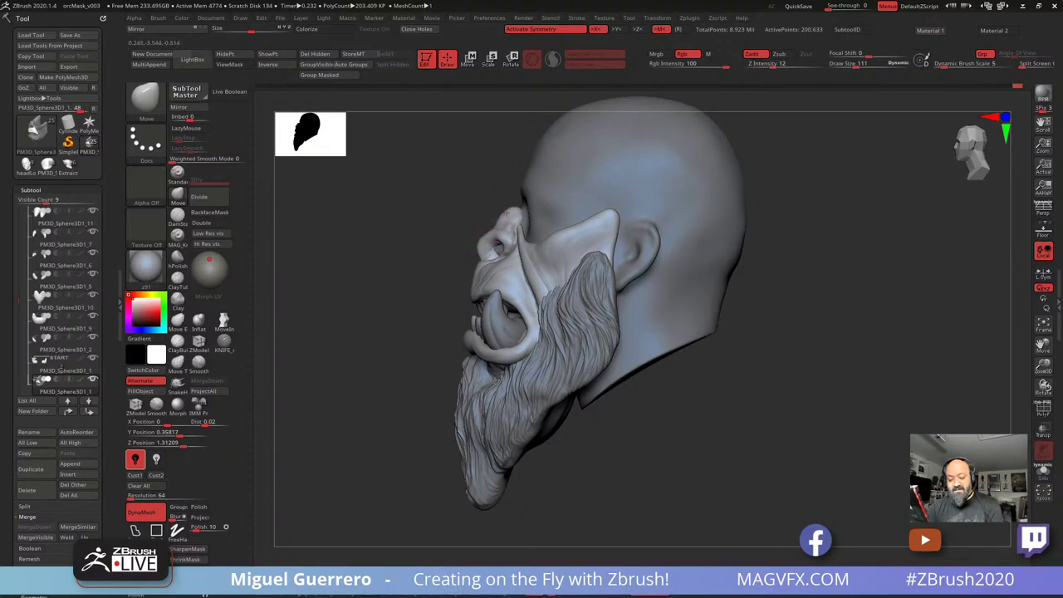
Reshape the nose's profile and nostrils with the Move brush, using Draw Sizes 111 and 107
{"action": "left_click_drag", "start_coordinate": [514, 200], "coordinate": [508, 209]}
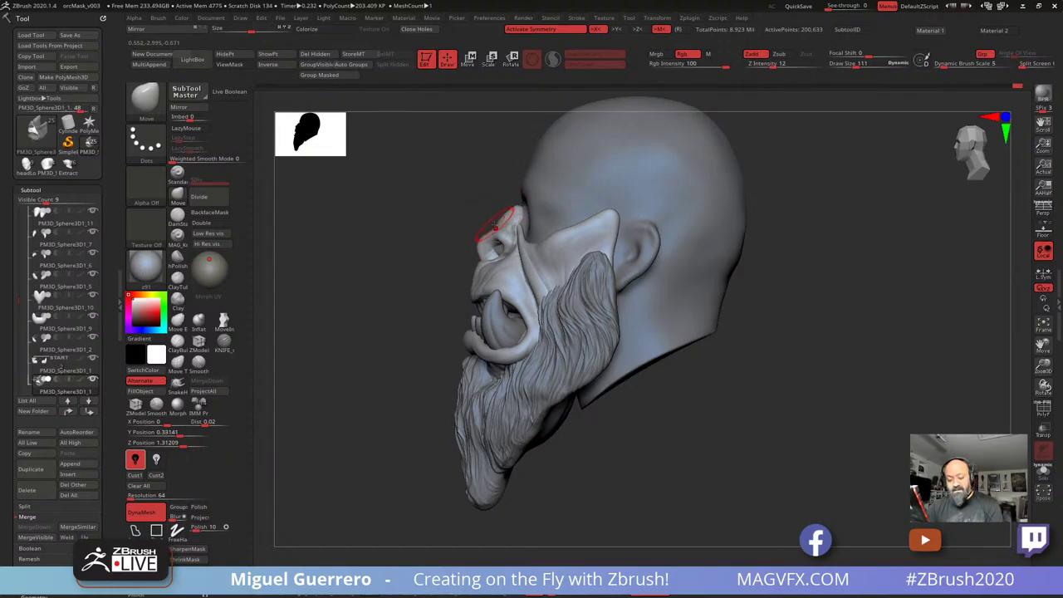
{"action": "mouse_move", "coordinate": [407, 249]}
{"action": "left_mouse_down"}
{"action": "mouse_move", "coordinate": [461, 258]}
{"action": "mouse_move", "coordinate": [432, 251]}
{"action": "left_mouse_up"}
{"action": "right_click_drag", "start_coordinate": [439, 254], "coordinate": [480, 263], "text": "alt"}
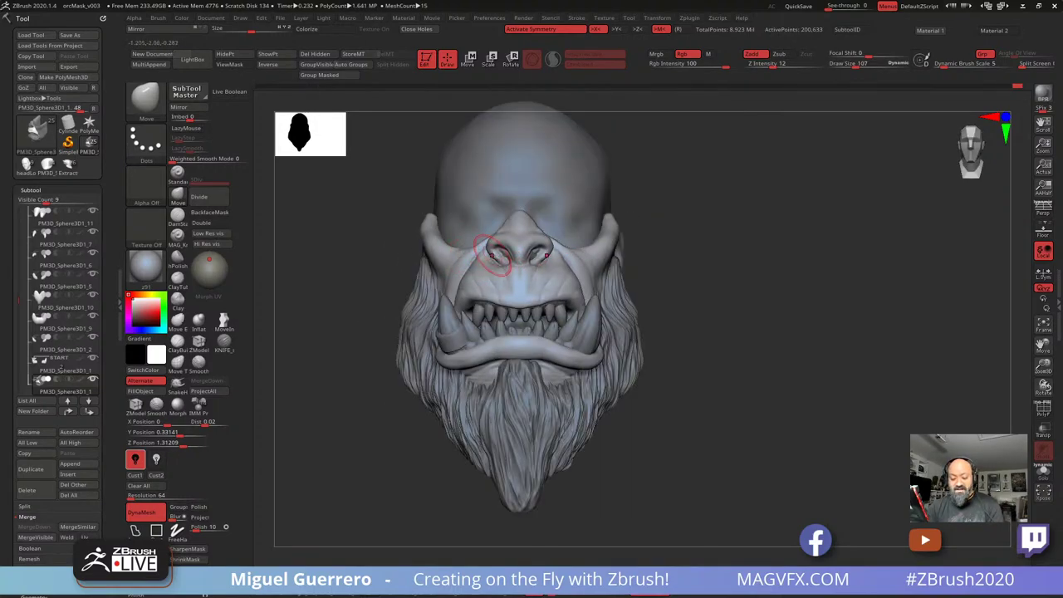
{"action": "right_click_drag", "start_coordinate": [484, 246], "coordinate": [530, 246]}
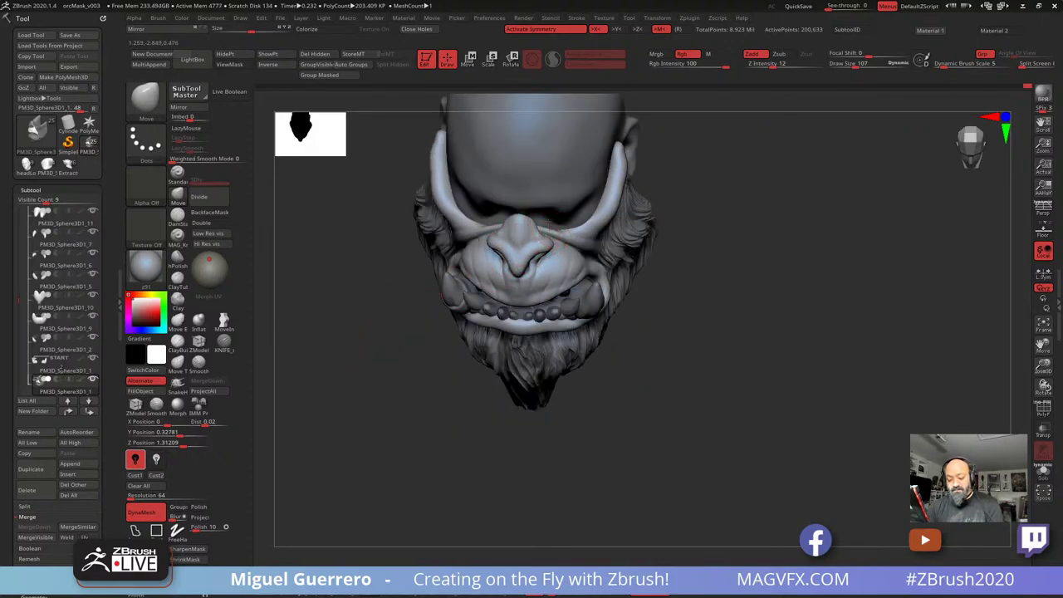
Switch to the Inflat brush and reduce its Draw Size to 83
{"action": "left_click_drag", "start_coordinate": [355, 264], "coordinate": [323, 266]}
{"action": "left_click", "coordinate": [198, 322]}
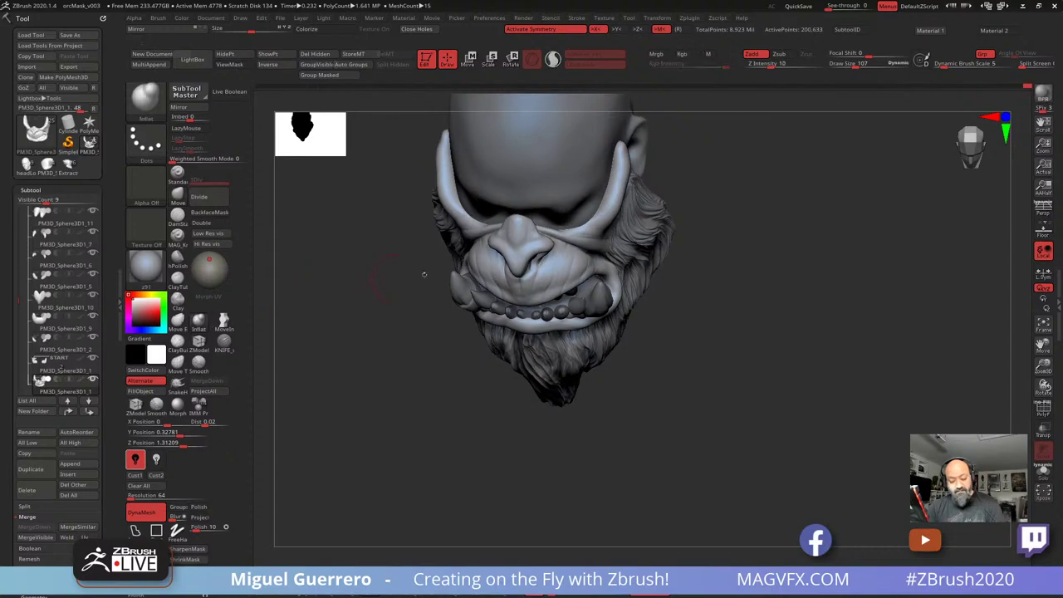
{"action": "key", "text": "bracketleft"}
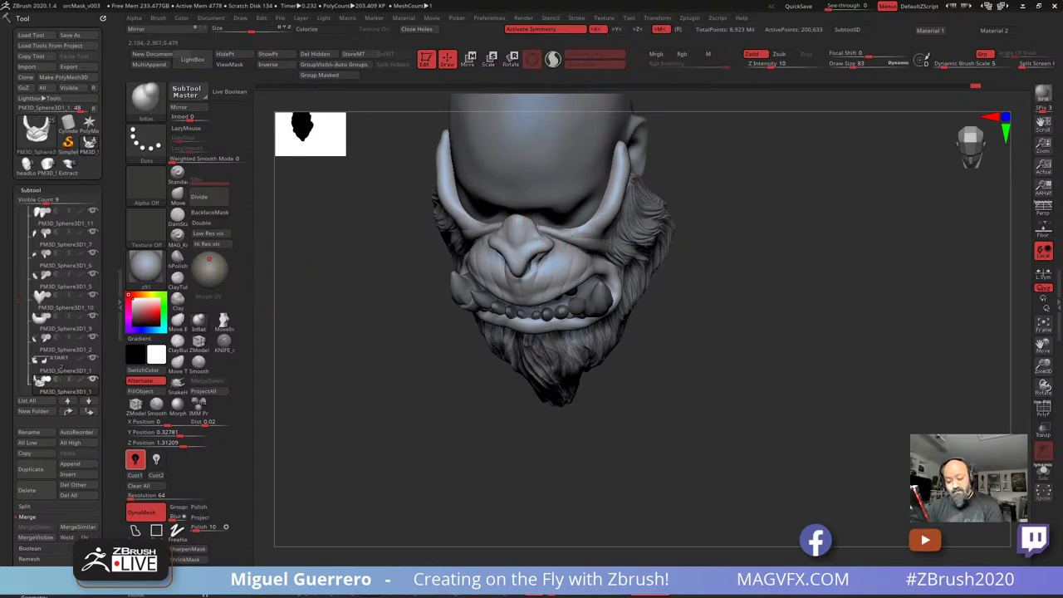
Examine the orc's nose, mouth and beard from the front, three-quarter and side views
{"action": "left_click_drag", "start_coordinate": [377, 295], "coordinate": [438, 364], "text": "shift"}
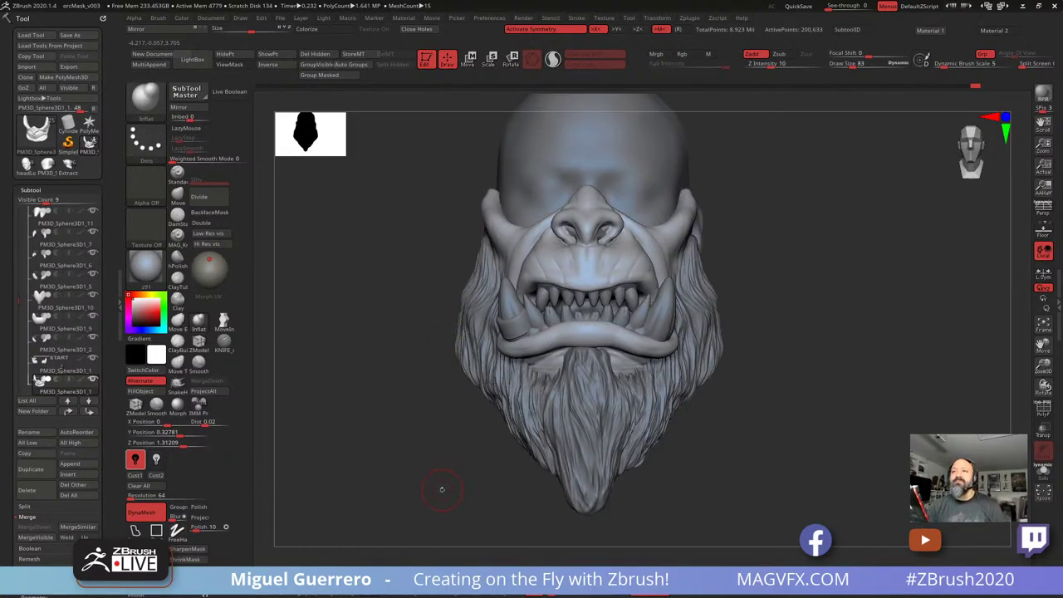
{"action": "right_click_drag", "start_coordinate": [384, 369], "coordinate": [403, 370], "text": "alt"}
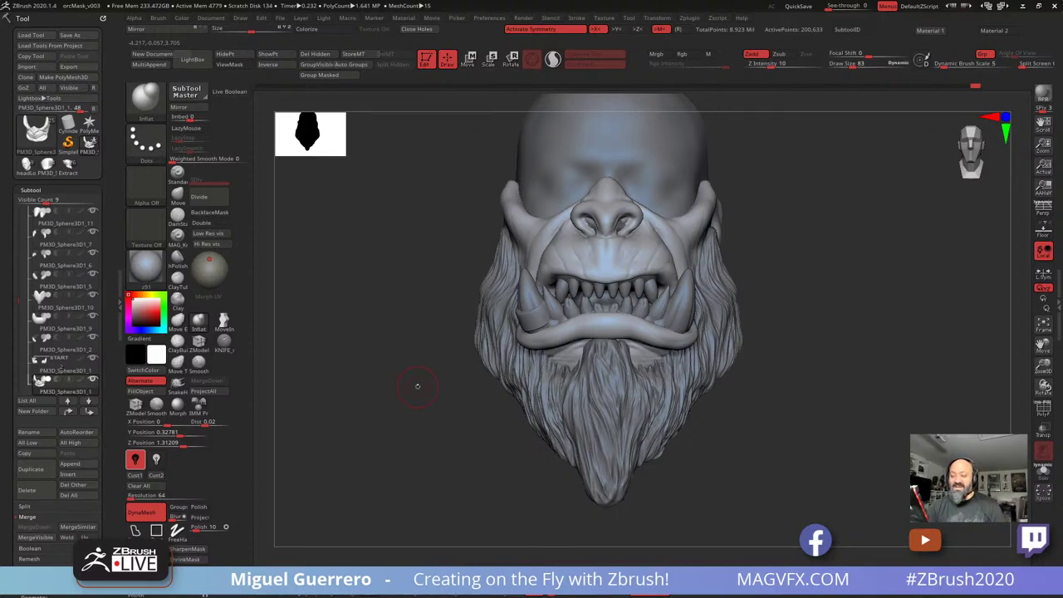
{"action": "right_click_drag", "start_coordinate": [417, 385], "coordinate": [382, 404]}
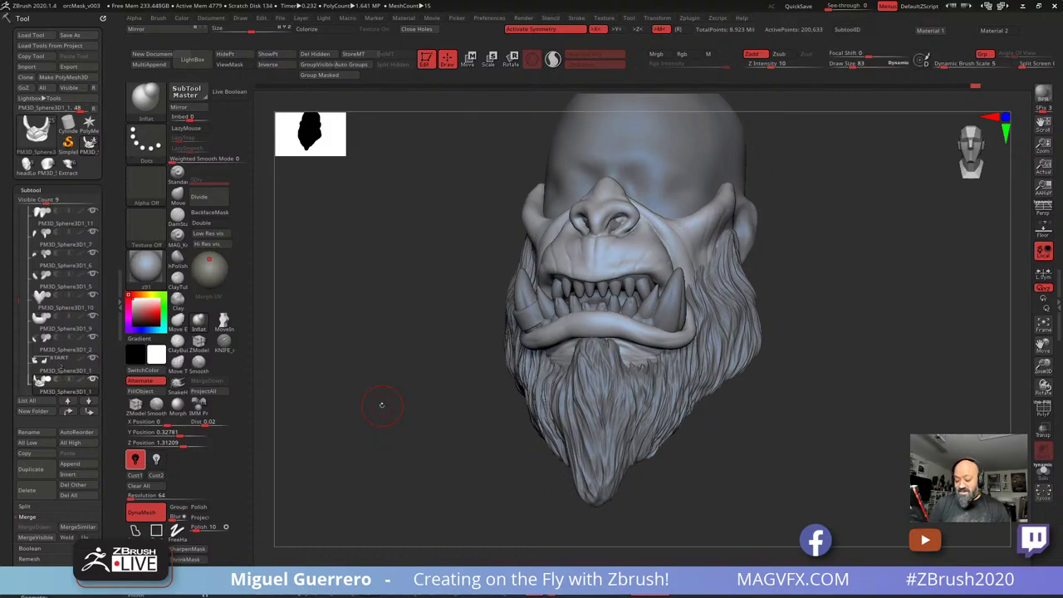
{"action": "mouse_move", "coordinate": [401, 339]}
{"action": "left_mouse_down"}
{"action": "mouse_move", "coordinate": [404, 356]}
{"action": "mouse_move", "coordinate": [517, 320]}
{"action": "left_mouse_up"}
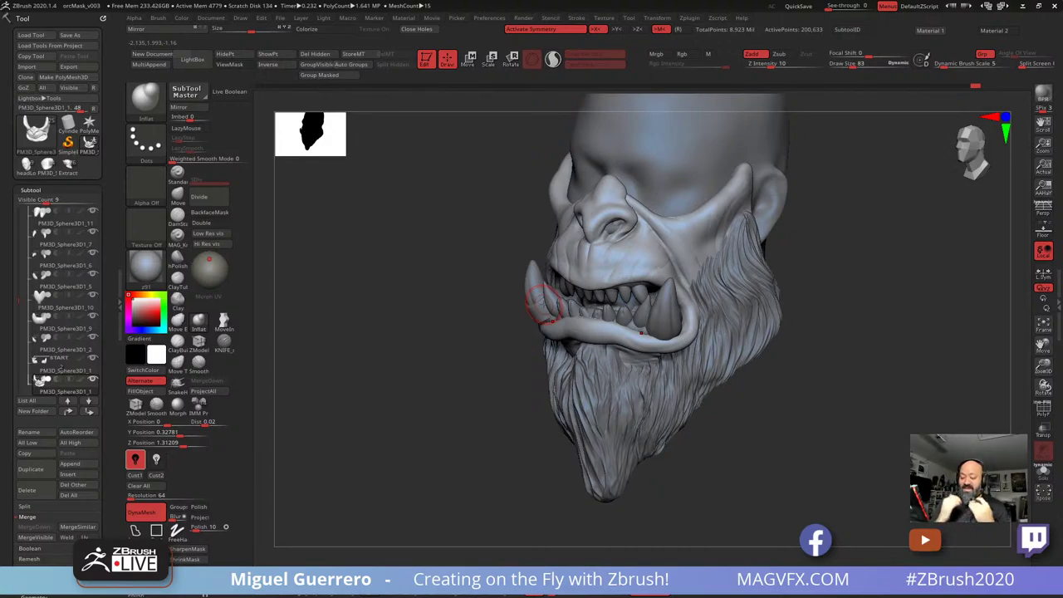
{"action": "mouse_move", "coordinate": [416, 406]}
{"action": "left_mouse_down"}
{"action": "mouse_move", "coordinate": [418, 361]}
{"action": "mouse_move", "coordinate": [361, 384]}
{"action": "mouse_move", "coordinate": [388, 394]}
{"action": "mouse_move", "coordinate": [349, 392]}
{"action": "mouse_move", "coordinate": [380, 407]}
{"action": "mouse_move", "coordinate": [425, 358]}
{"action": "left_mouse_up"}
{"action": "right_click_drag", "start_coordinate": [426, 353], "coordinate": [453, 374], "text": "ctrl"}
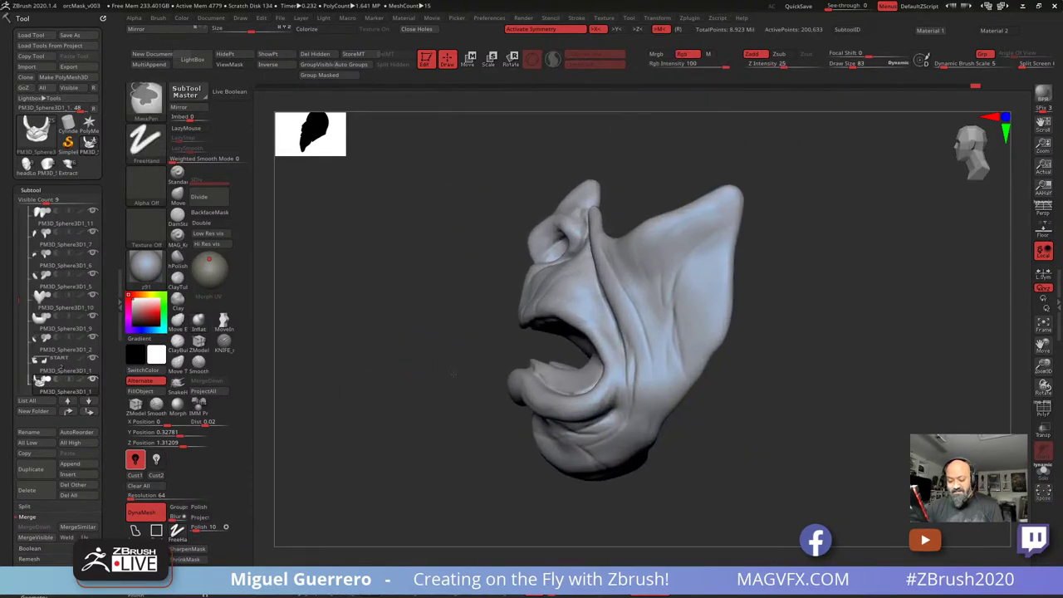
{"action": "left_click_drag", "start_coordinate": [452, 375], "coordinate": [486, 353]}
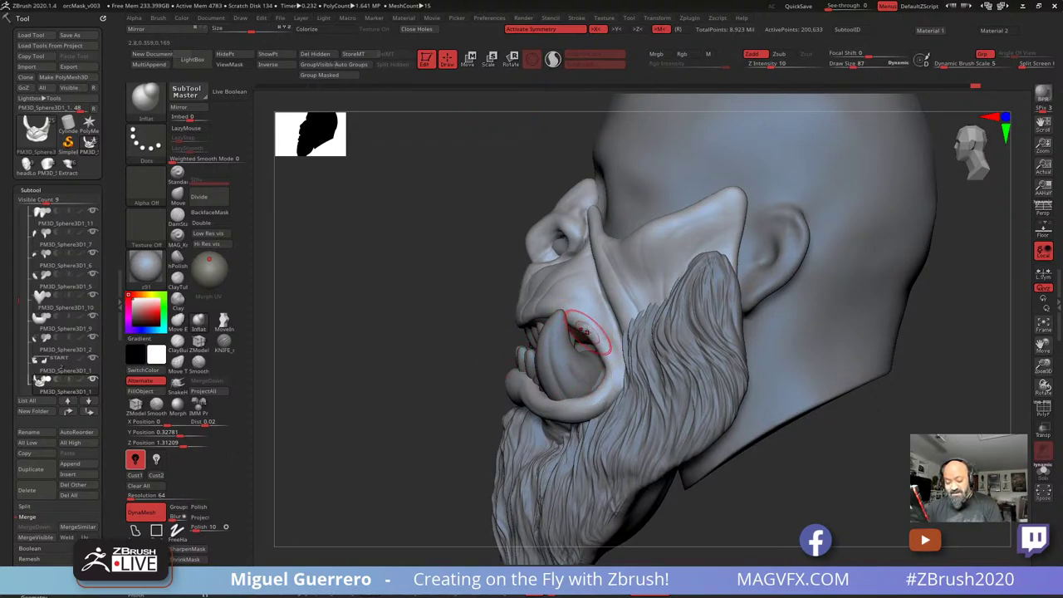
Reshape the corners of the mouth around the tusks with the Move brush at Draw Size 147, checking both sides
{"action": "key", "text": "bracketright"}
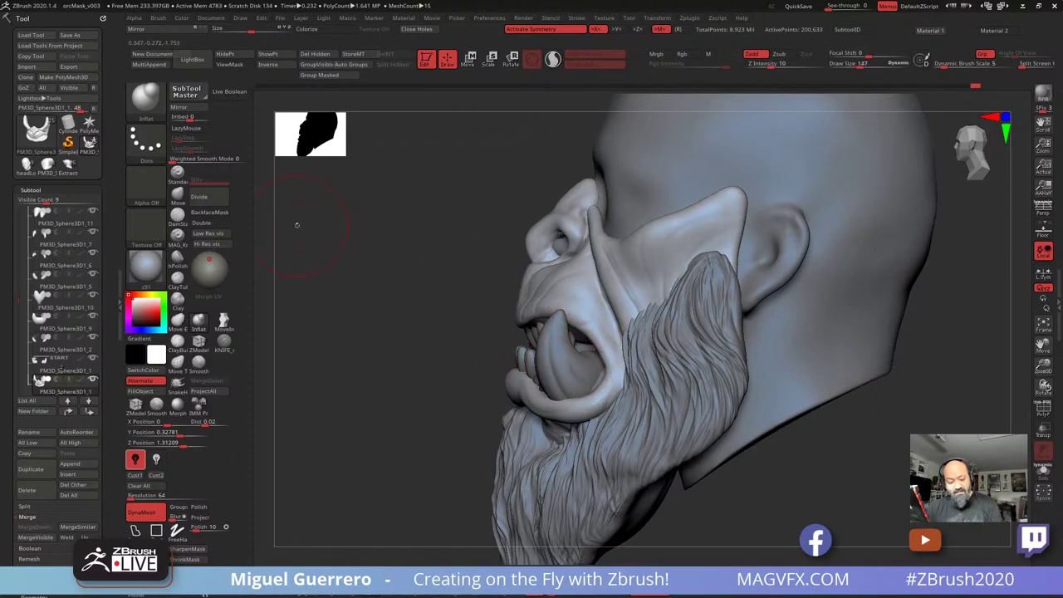
{"action": "key", "text": "b"}
{"action": "key", "text": "m"}
{"action": "key", "text": "v"}
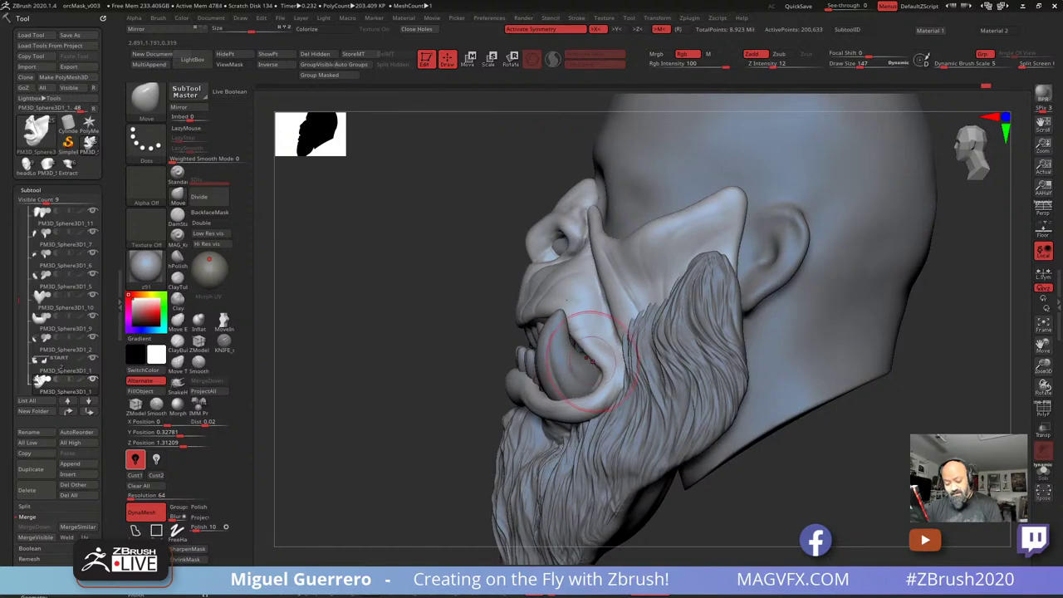
{"action": "left_click_drag", "start_coordinate": [446, 340], "coordinate": [588, 337]}
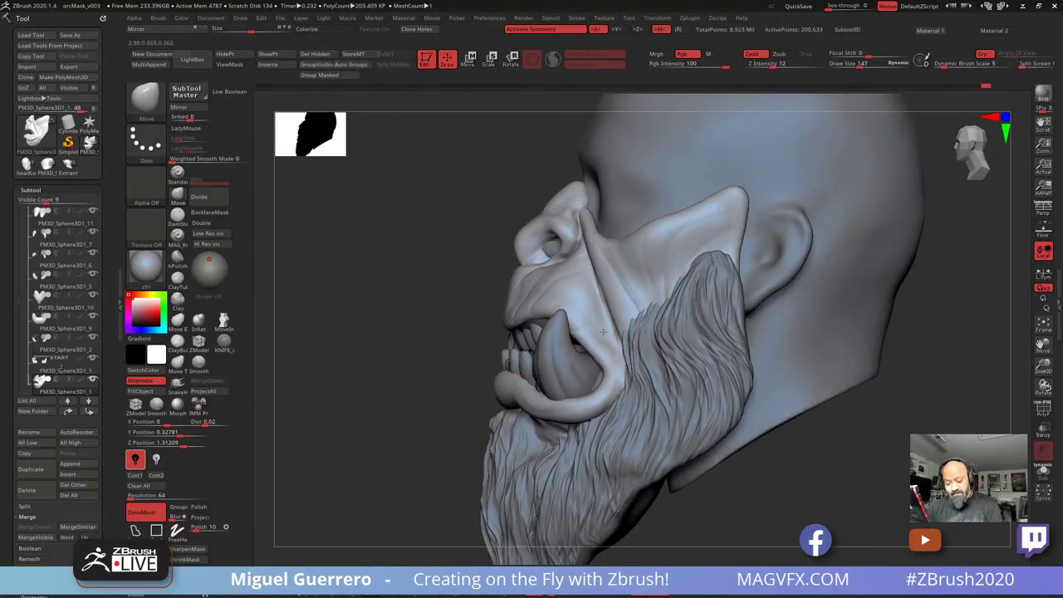
{"action": "right_click_drag", "start_coordinate": [617, 328], "coordinate": [747, 332]}
{"action": "right_click_drag", "start_coordinate": [371, 334], "coordinate": [517, 306], "text": "alt"}
{"action": "right_click_drag", "start_coordinate": [419, 331], "coordinate": [508, 336]}
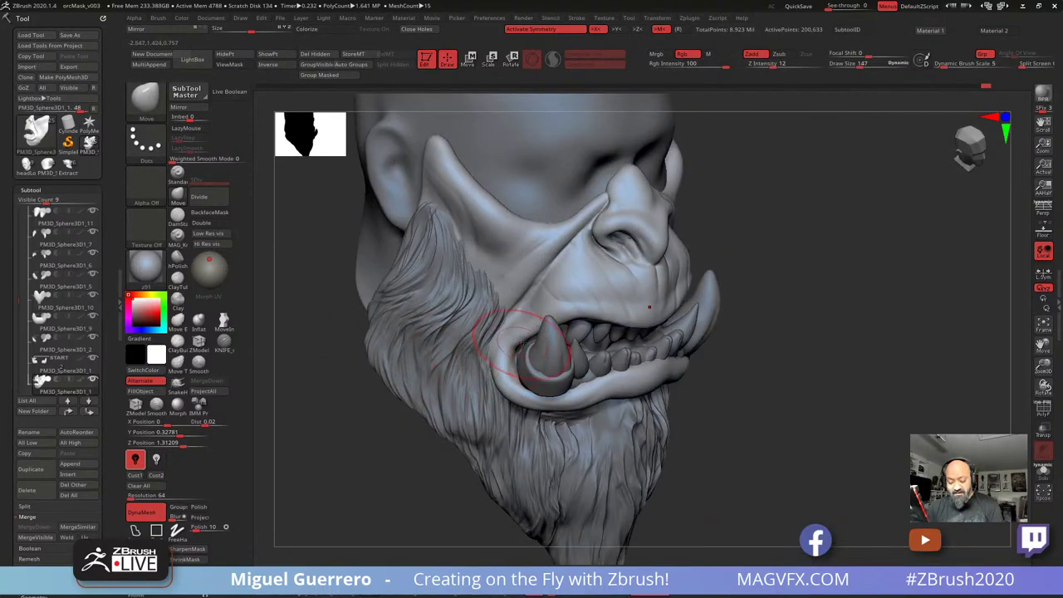
{"action": "right_click_drag", "start_coordinate": [387, 437], "coordinate": [453, 407]}
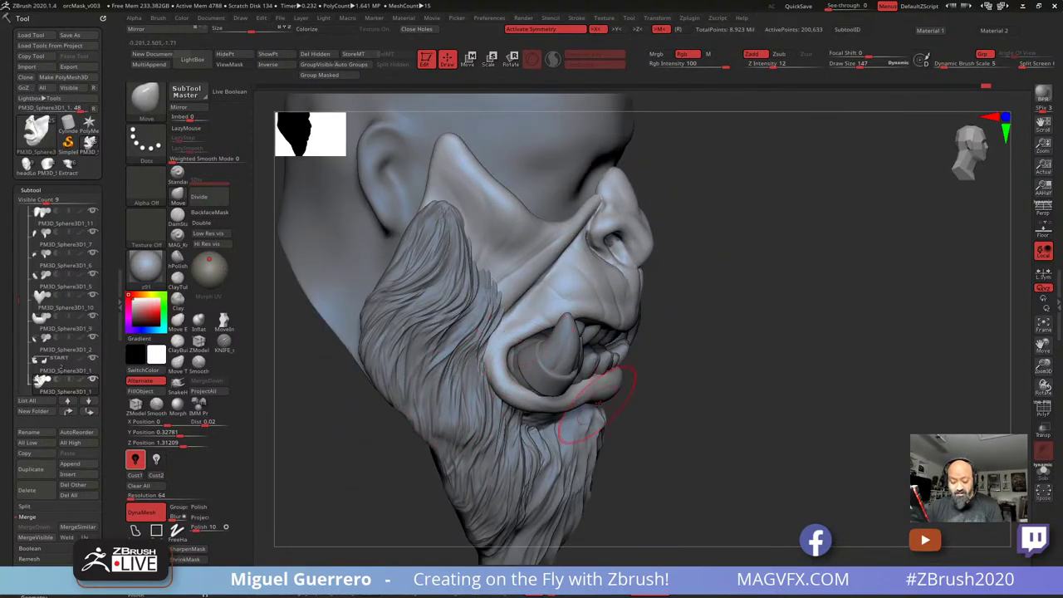
Go through the upper teeth subtools from the outer teeth inward, ending with the two front teeth active
{"action": "mouse_move", "coordinate": [708, 443]}
{"action": "left_mouse_down"}
{"action": "mouse_move", "coordinate": [440, 340]}
{"action": "mouse_move", "coordinate": [514, 274]}
{"action": "left_mouse_up"}
{"action": "left_click", "coordinate": [574, 295], "text": "alt"}
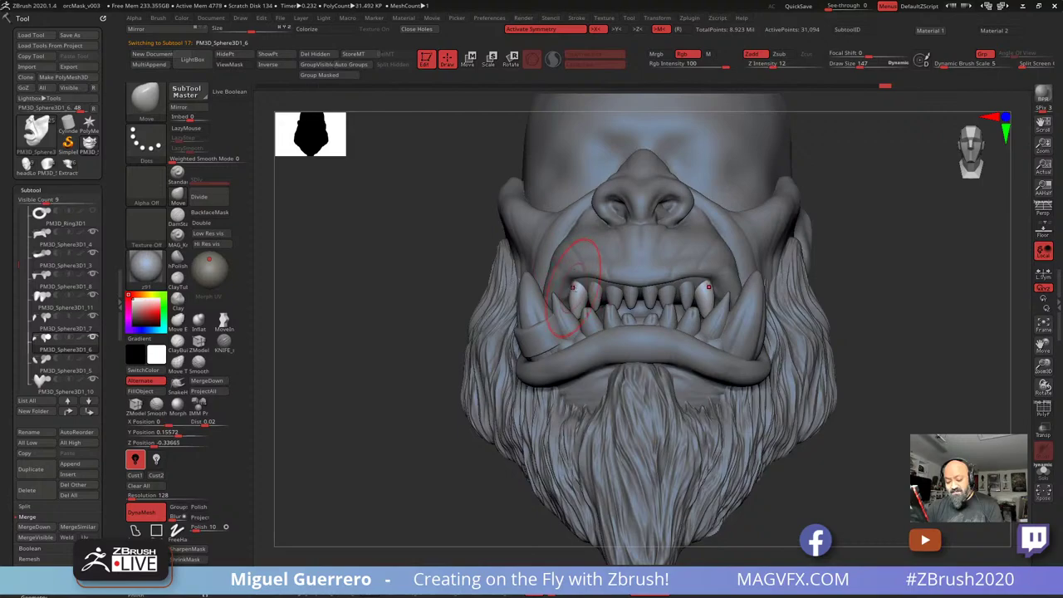
{"action": "left_click", "coordinate": [591, 287], "text": "alt"}
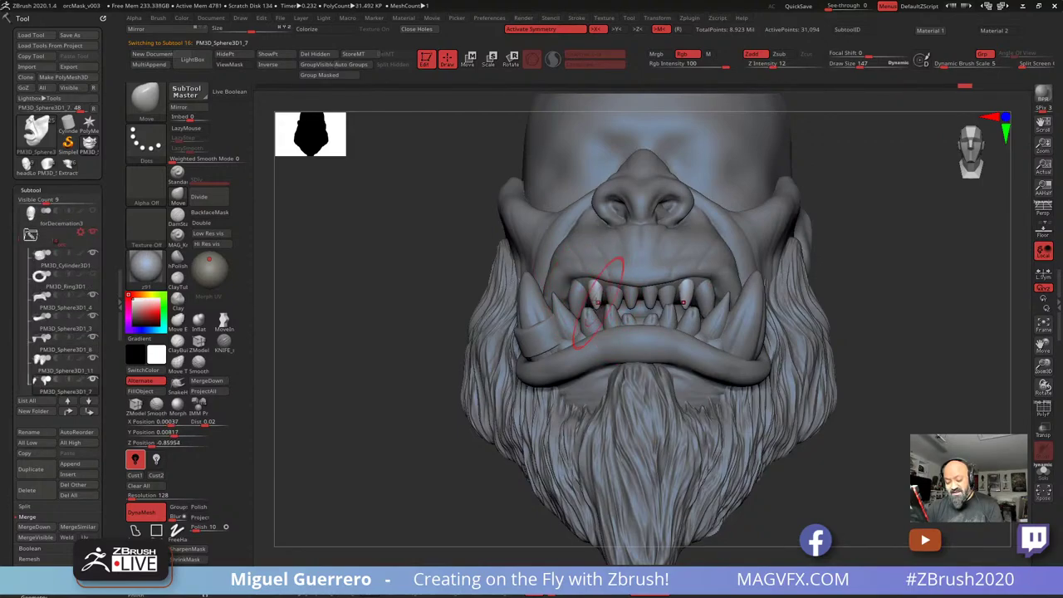
{"action": "mouse_move", "coordinate": [598, 302]}
{"action": "left_mouse_down"}
{"action": "mouse_move", "coordinate": [613, 291]}
{"action": "mouse_move", "coordinate": [624, 299]}
{"action": "left_mouse_up"}
{"action": "left_click", "coordinate": [616, 298], "text": "alt"}
{"action": "left_click", "coordinate": [628, 304], "text": "alt"}
{"action": "left_click_drag", "start_coordinate": [424, 289], "coordinate": [428, 294], "text": "alt"}
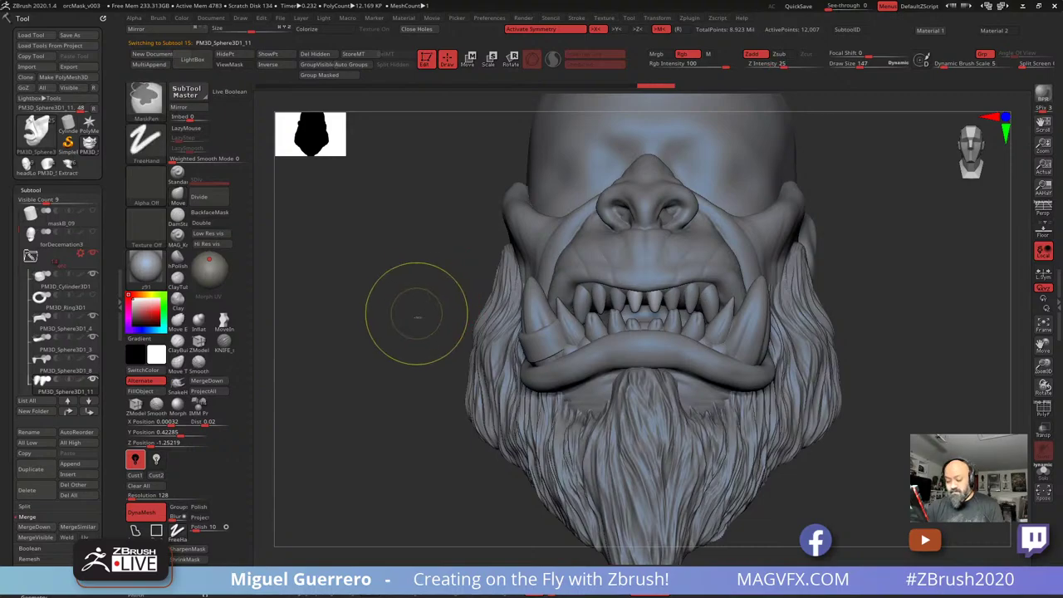
Carve grooves into the two front upper teeth with the DamStandard brush at Draw Size 31 and Z Intensity 33
{"action": "mouse_move", "coordinate": [417, 314]}
{"action": "right_mouse_down", "text": "ctrl"}
{"action": "mouse_move", "coordinate": [401, 322]}
{"action": "mouse_move", "coordinate": [268, 280]}
{"action": "right_mouse_up", "text": "ctrl"}
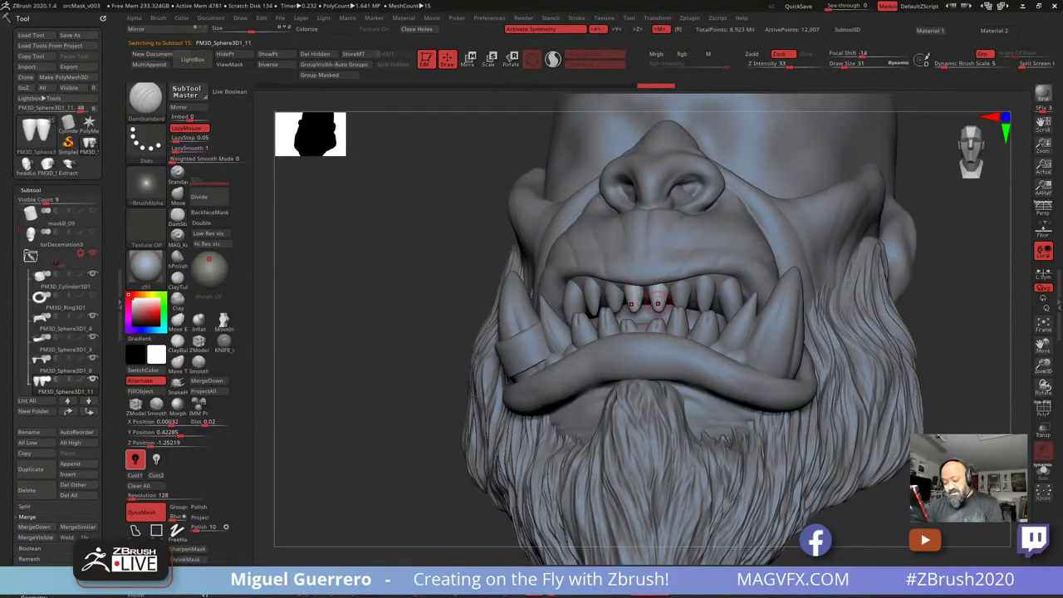
{"action": "left_click_drag", "start_coordinate": [658, 304], "coordinate": [640, 323]}
{"action": "right_click_drag", "start_coordinate": [432, 315], "coordinate": [333, 290]}
{"action": "left_click_drag", "start_coordinate": [659, 301], "coordinate": [655, 317]}
{"action": "right_click_drag", "start_coordinate": [465, 349], "coordinate": [469, 347]}
{"action": "key", "text": "ctrl+shift+s"}
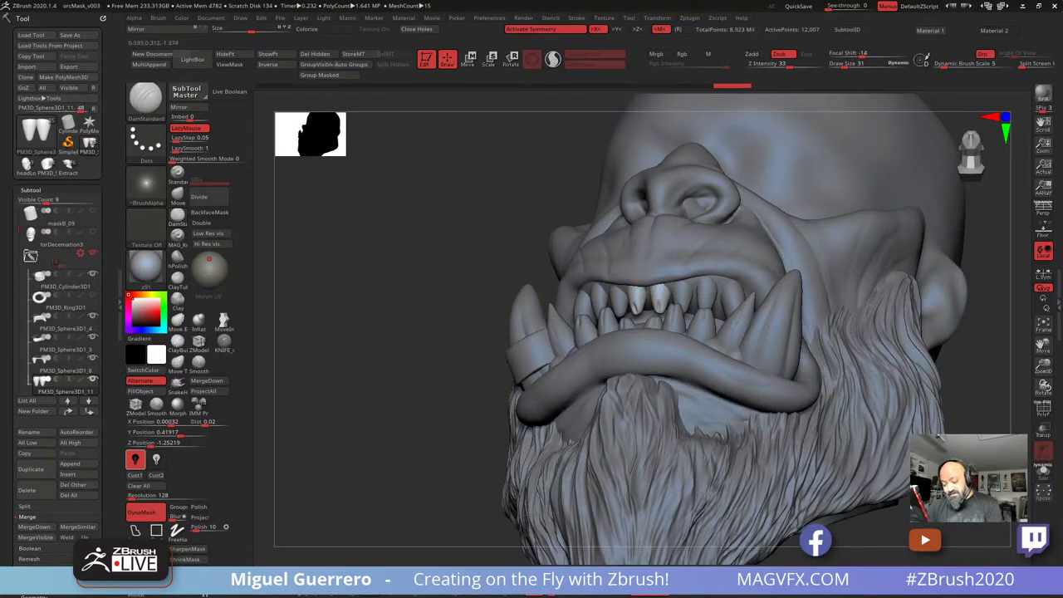
Extend the grooves near the gum line of the two front upper teeth with the DamStandard brush at Draw Size 31
{"action": "left_click_drag", "start_coordinate": [660, 290], "coordinate": [659, 308]}
{"action": "right_click_drag", "start_coordinate": [407, 315], "coordinate": [474, 319]}
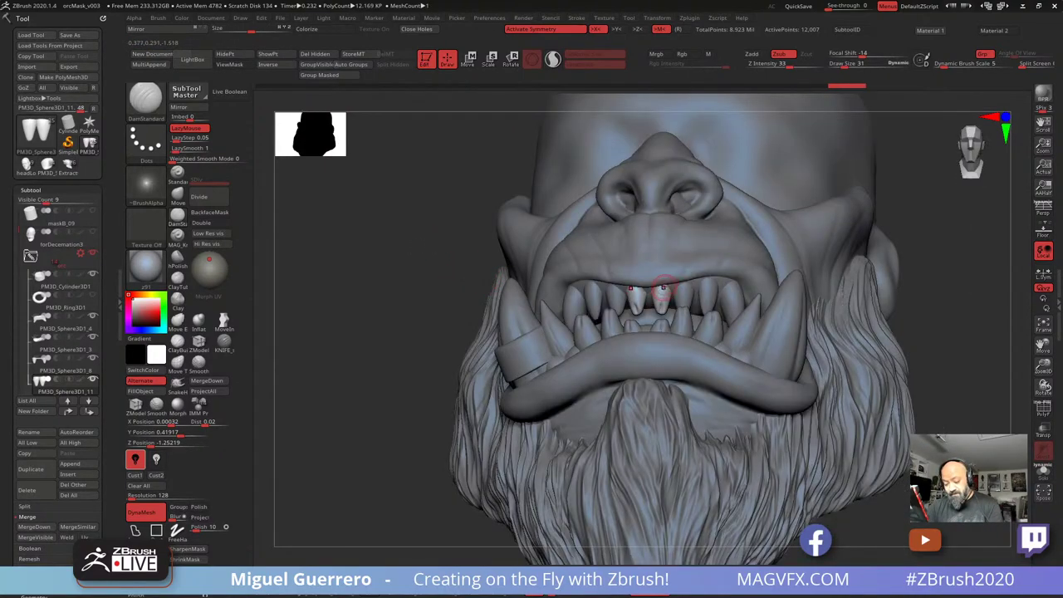
{"action": "left_click_drag", "start_coordinate": [667, 289], "coordinate": [659, 288]}
Isolate the second pair of upper teeth, flatten the tips with the hPolish brush at Draw Size 63, and show the whole head again
{"action": "left_click", "coordinate": [683, 297], "text": "alt"}
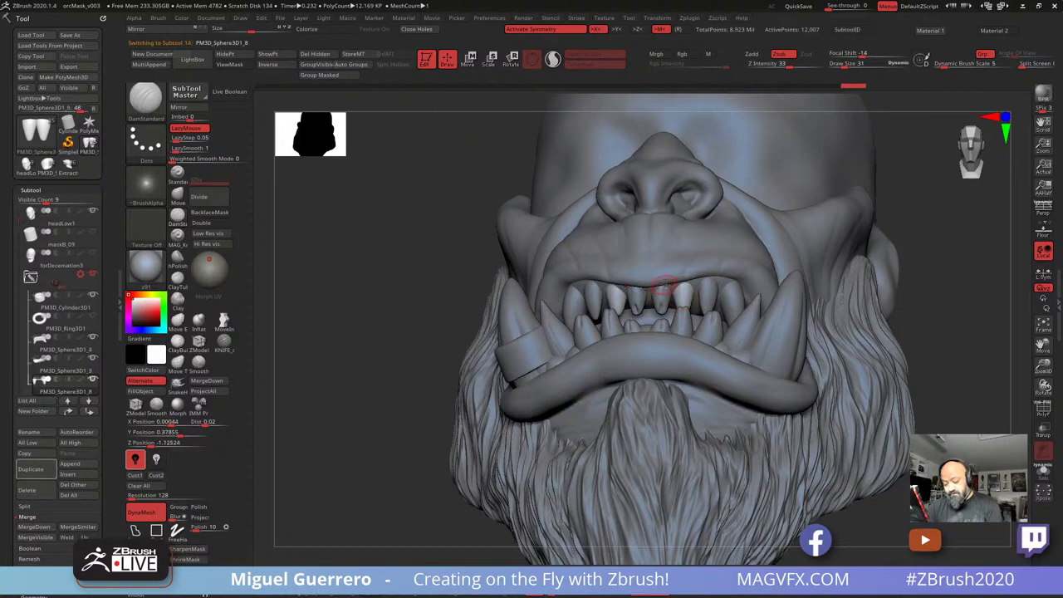
{"action": "right_click_drag", "start_coordinate": [573, 294], "coordinate": [491, 295]}
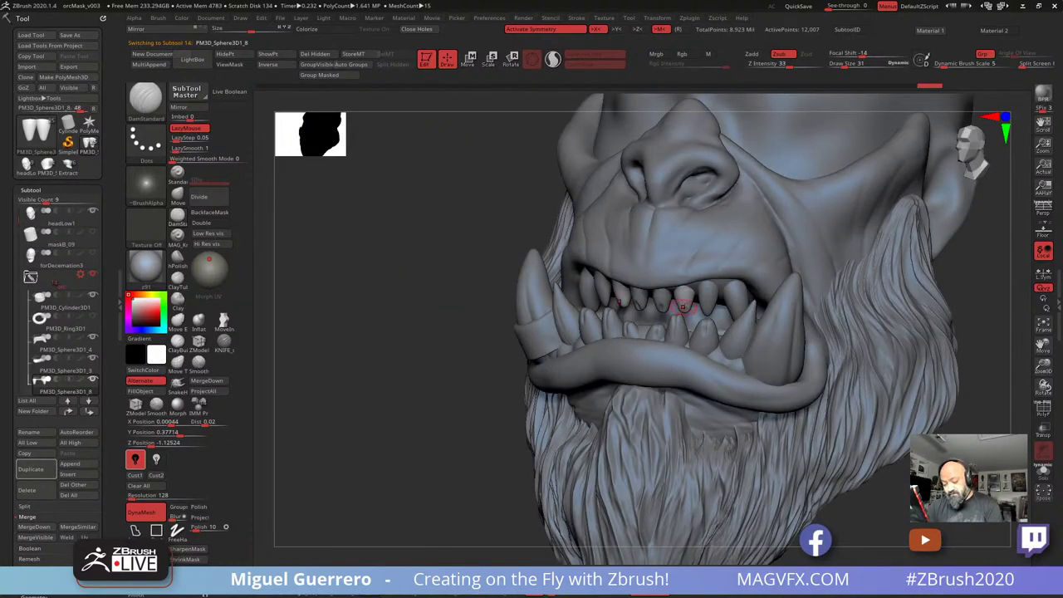
{"action": "left_click", "coordinate": [1043, 472]}
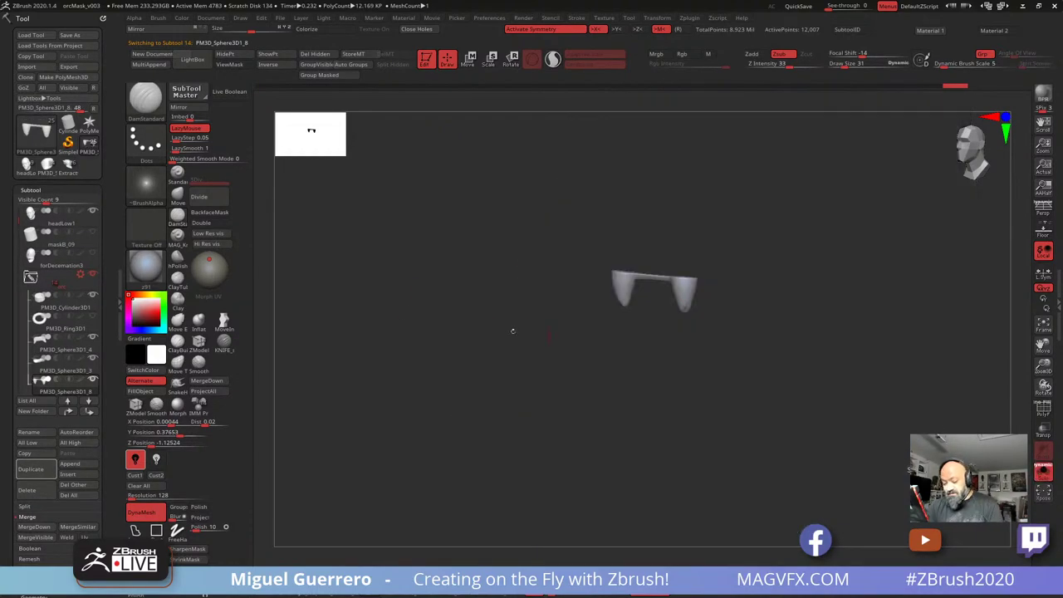
{"action": "mouse_move", "coordinate": [513, 331]}
{"action": "left_mouse_down"}
{"action": "mouse_move", "coordinate": [485, 239]}
{"action": "mouse_move", "coordinate": [391, 306]}
{"action": "left_mouse_up"}
{"action": "left_click", "coordinate": [177, 258]}
{"action": "left_click_drag", "start_coordinate": [508, 309], "coordinate": [548, 320]}
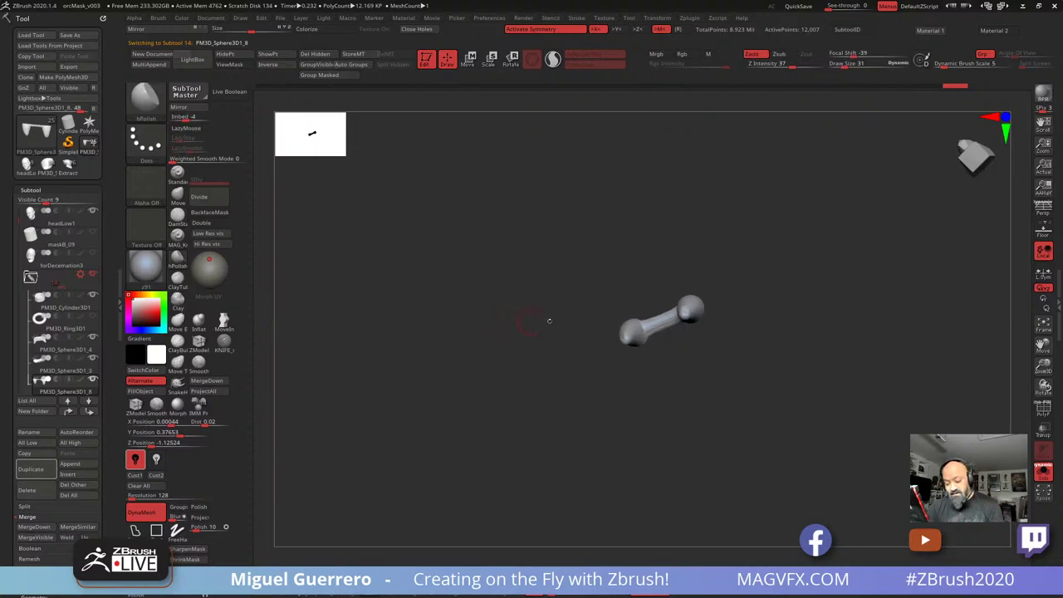
{"action": "left_click_drag", "start_coordinate": [686, 316], "coordinate": [658, 318]}
{"action": "mouse_move", "coordinate": [510, 273]}
{"action": "left_mouse_down"}
{"action": "mouse_move", "coordinate": [504, 314]}
{"action": "mouse_move", "coordinate": [518, 283]}
{"action": "left_mouse_up"}
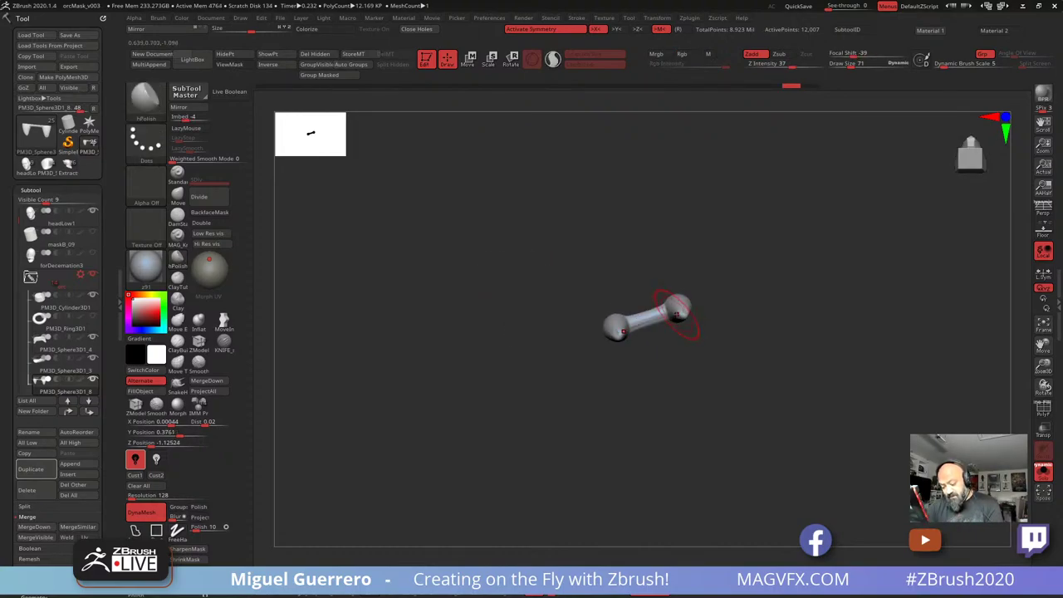
{"action": "key", "text": "["}
{"action": "left_click_drag", "start_coordinate": [680, 314], "coordinate": [681, 314]}
{"action": "left_click_drag", "start_coordinate": [700, 348], "coordinate": [681, 408]}
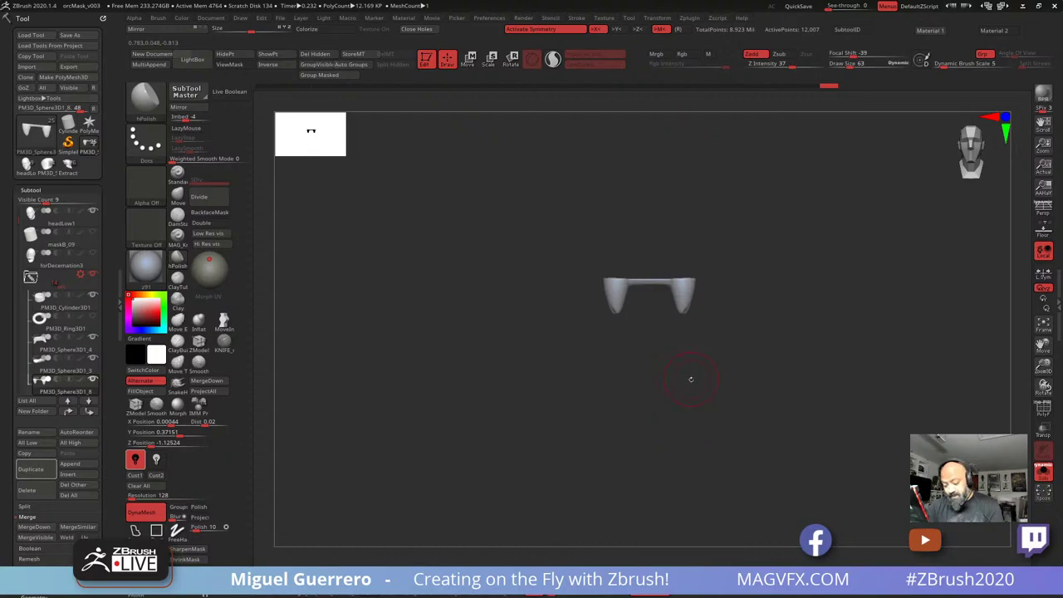
{"action": "key", "text": "alt+s"}
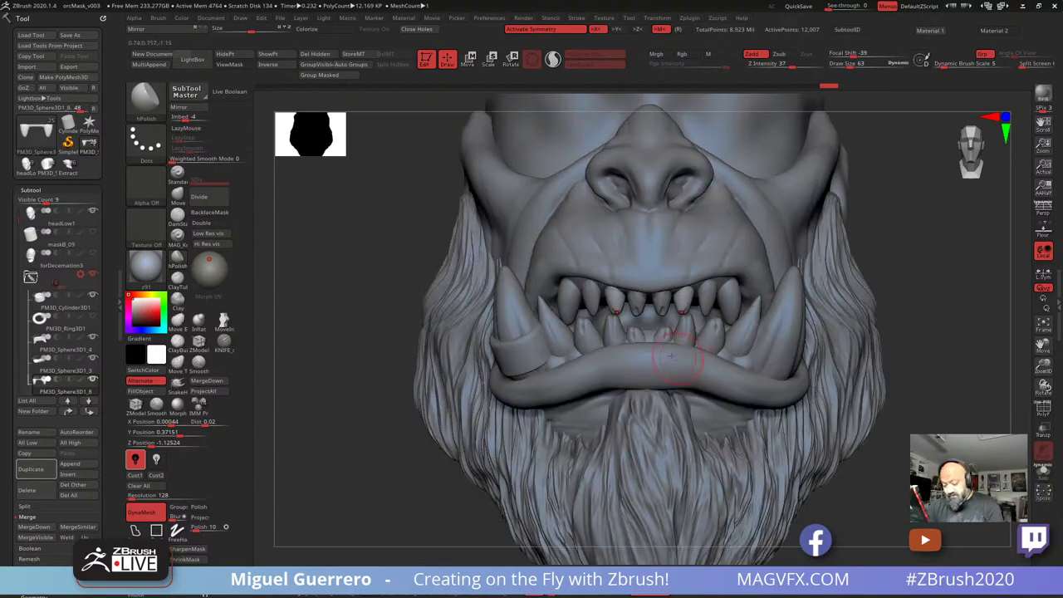
Polish the front surface of the second upper tooth pair with the hPolish brush at Draw Size 63
{"action": "right_click_drag", "start_coordinate": [631, 320], "coordinate": [557, 310], "text": "alt"}
{"action": "left_click_drag", "start_coordinate": [328, 272], "coordinate": [278, 274]}
{"action": "left_click_drag", "start_coordinate": [602, 280], "coordinate": [601, 292]}
Carve a groove down the third pair of upper teeth with the MAG_Knife brush at Draw Size 39 and Z Intensity 25
{"action": "left_click", "coordinate": [629, 296], "text": "alt"}
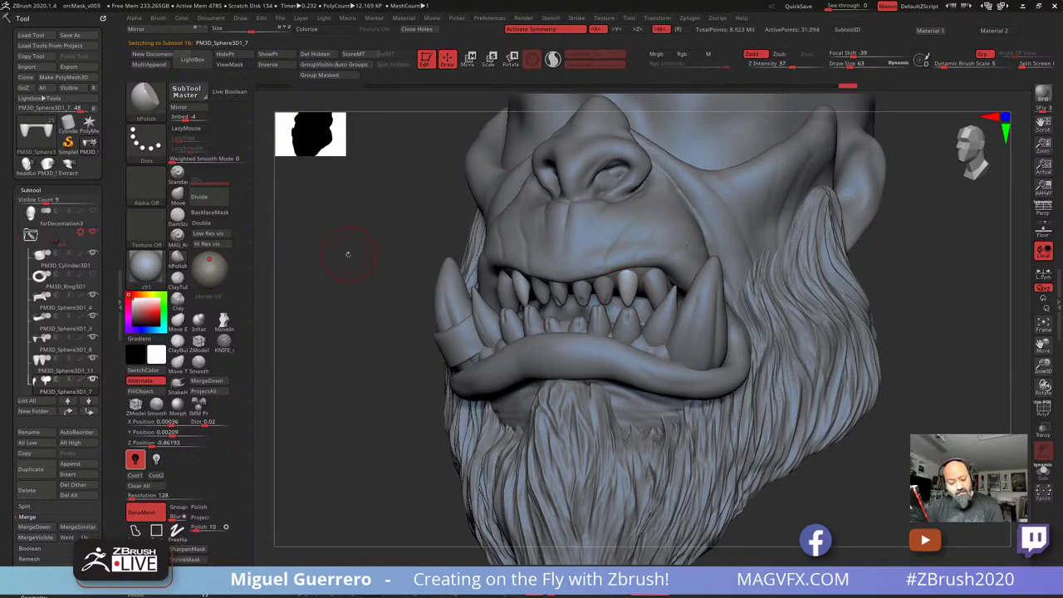
{"action": "left_click_drag", "start_coordinate": [348, 255], "coordinate": [372, 253]}
{"action": "left_click", "coordinate": [178, 237]}
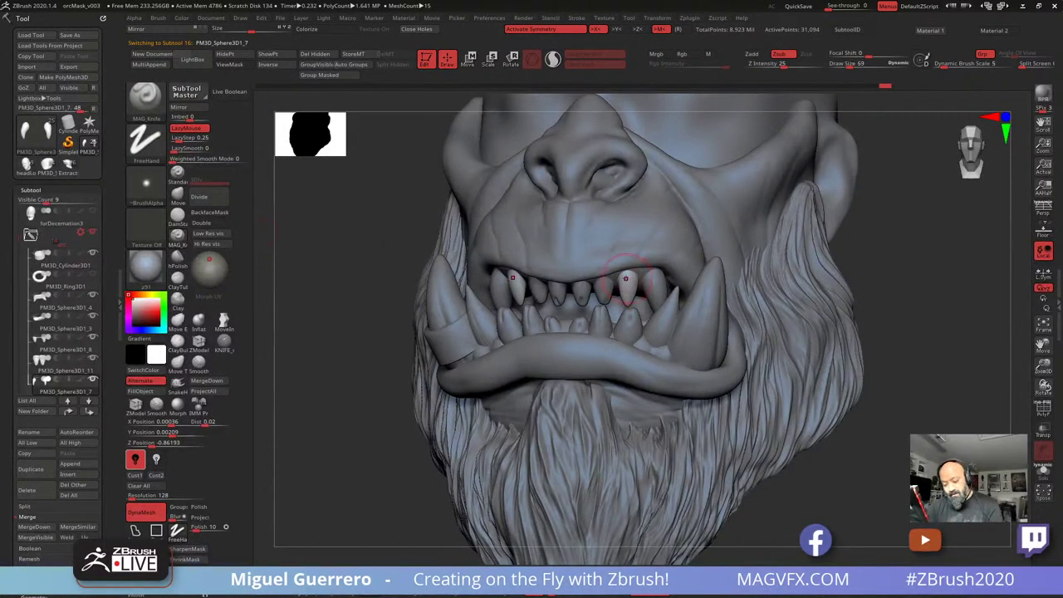
{"action": "key", "text": "bracketleft"}
{"action": "key", "text": "bracketleft"}
{"action": "key", "text": "bracketleft"}
{"action": "left_click_drag", "start_coordinate": [619, 275], "coordinate": [632, 302]}
Move from the outermost upper teeth to the face subtool and remesh the face with DynaMesh at resolution 64
{"action": "left_click", "coordinate": [656, 285], "text": "alt"}
{"action": "left_click_drag", "start_coordinate": [401, 257], "coordinate": [387, 264]}
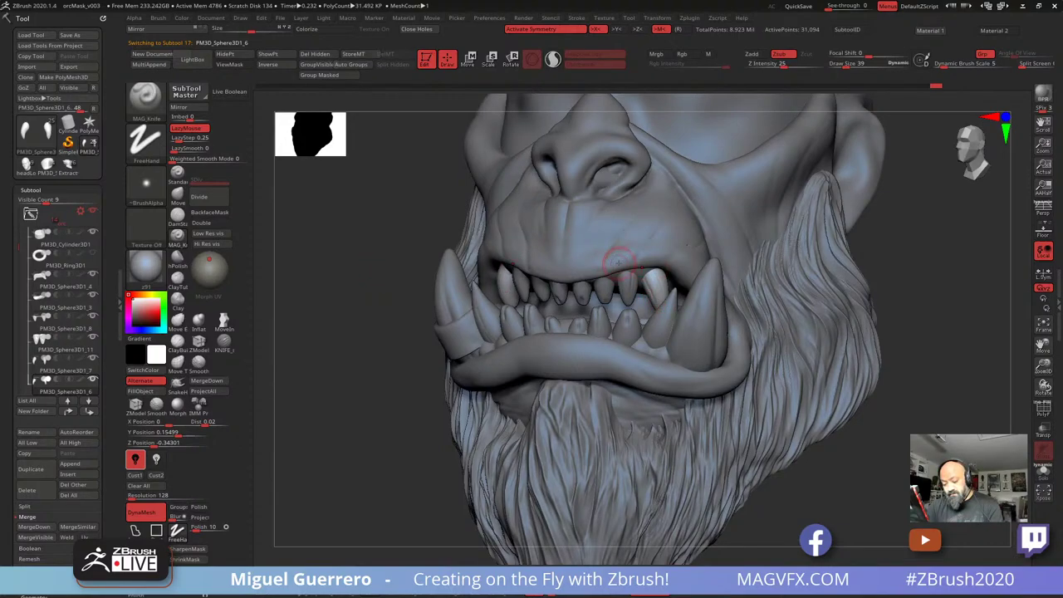
{"action": "left_click_drag", "start_coordinate": [353, 268], "coordinate": [400, 273]}
{"action": "left_click", "coordinate": [613, 252], "text": "alt"}
{"action": "left_click_drag", "start_coordinate": [856, 362], "coordinate": [797, 366]}
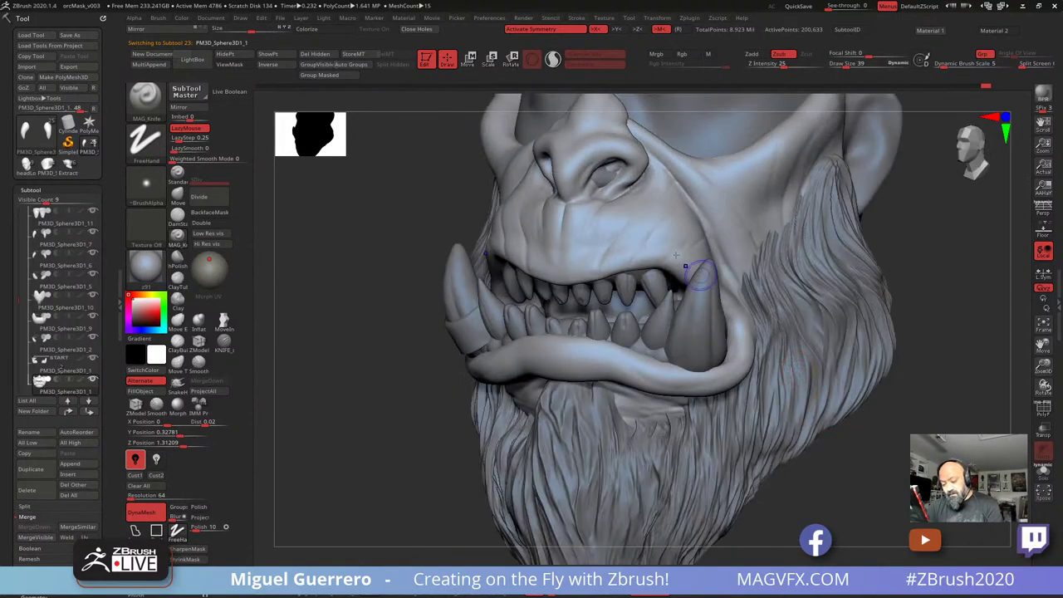
{"action": "left_click_drag", "start_coordinate": [369, 245], "coordinate": [490, 281], "text": "ctrl"}
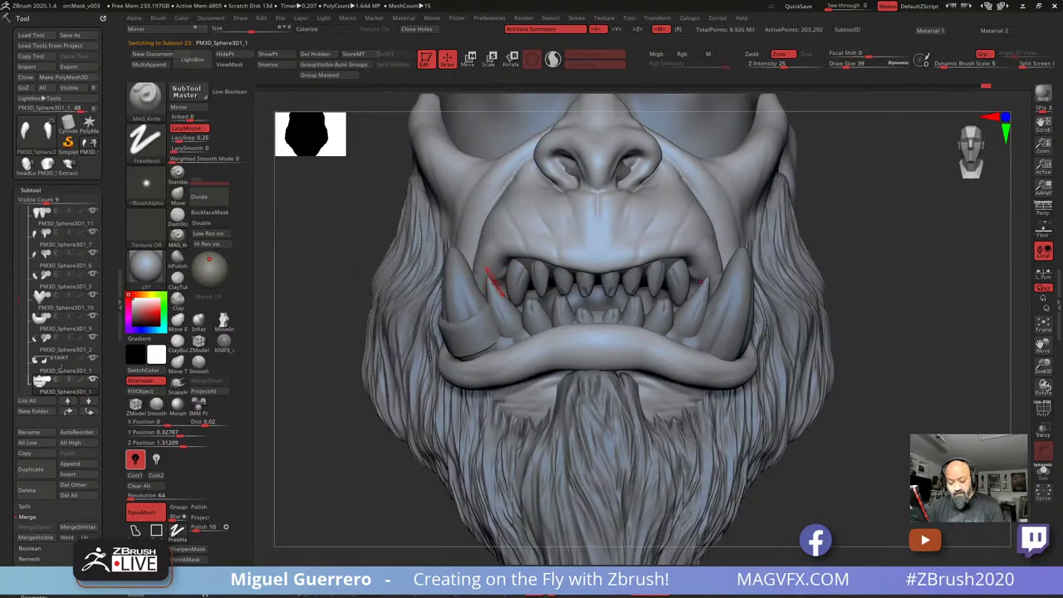
Make the lower tooth pair next to the inner fangs active for detailing with the MAG_Knife brush
{"action": "left_click", "coordinate": [540, 330], "text": "alt"}
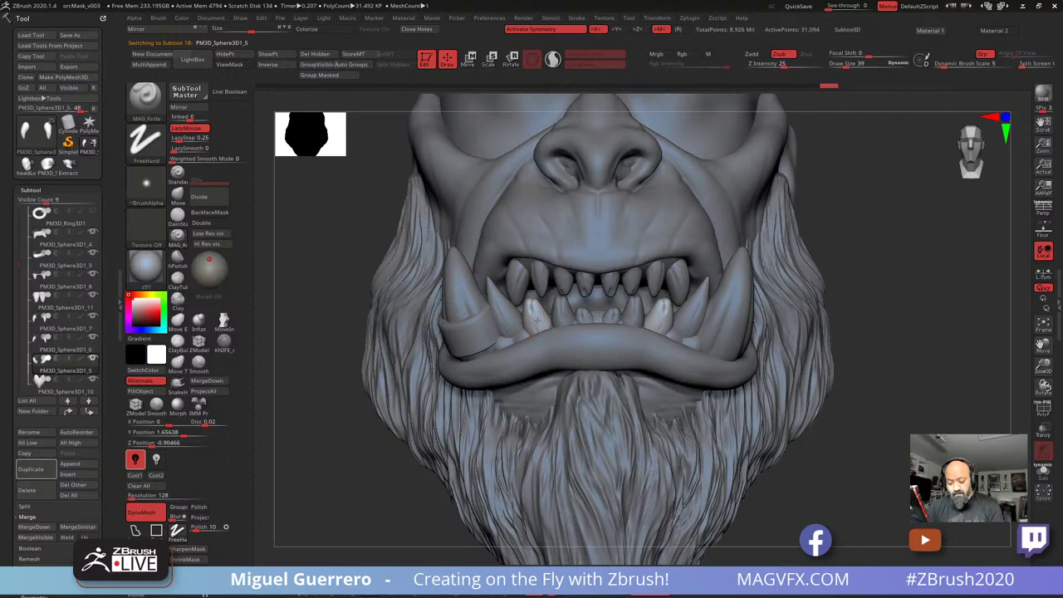
{"action": "left_click", "coordinate": [470, 287], "text": "ctrl+shift"}
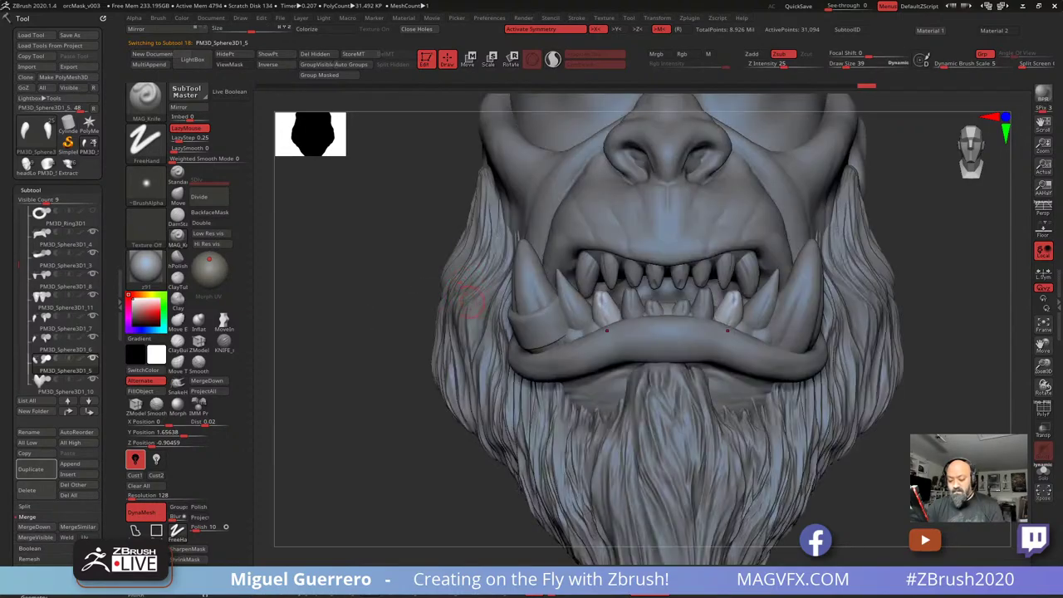
Select the large lower tusks and bend their tips outward with the Move brush
{"action": "left_click", "coordinate": [395, 286], "text": "ctrl+shift"}
{"action": "left_click", "coordinate": [403, 290], "text": "ctrl+shift"}
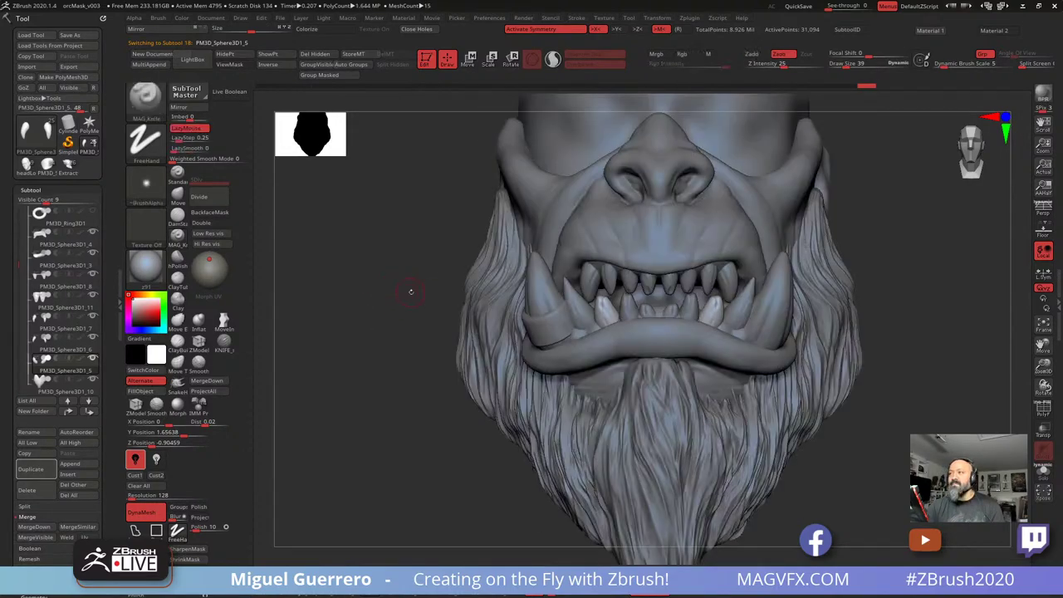
{"action": "left_click", "coordinate": [409, 294], "text": "ctrl+shift"}
{"action": "left_click", "coordinate": [410, 283], "text": "ctrl+shift"}
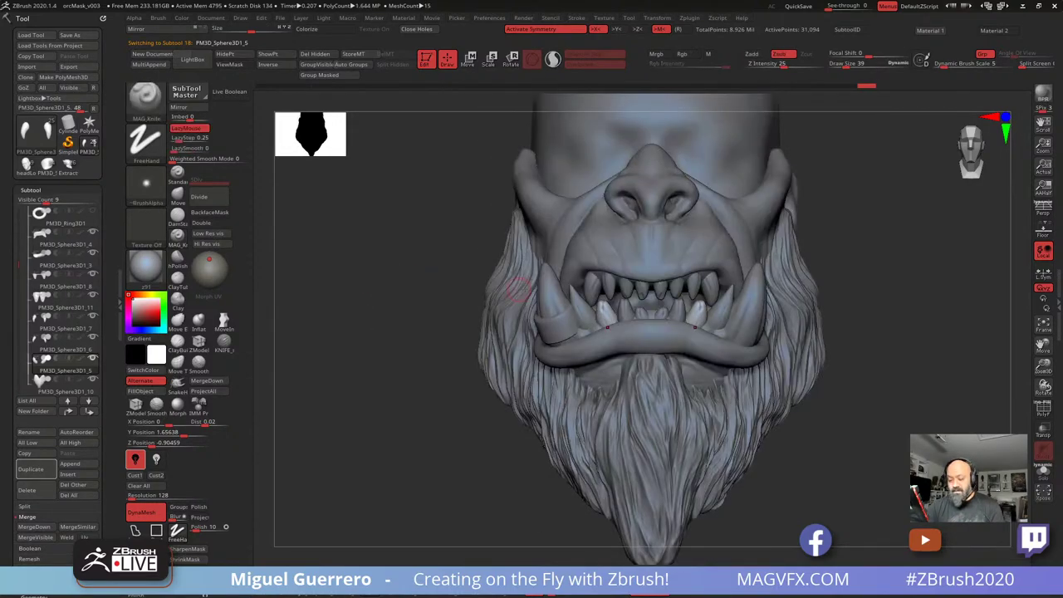
{"action": "left_click", "coordinate": [399, 285], "text": "ctrl+shift"}
{"action": "left_click", "coordinate": [399, 295], "text": "ctrl+shift"}
{"action": "left_click", "coordinate": [401, 304], "text": "ctrl+shift"}
{"action": "left_click", "coordinate": [403, 295], "text": "ctrl+shift"}
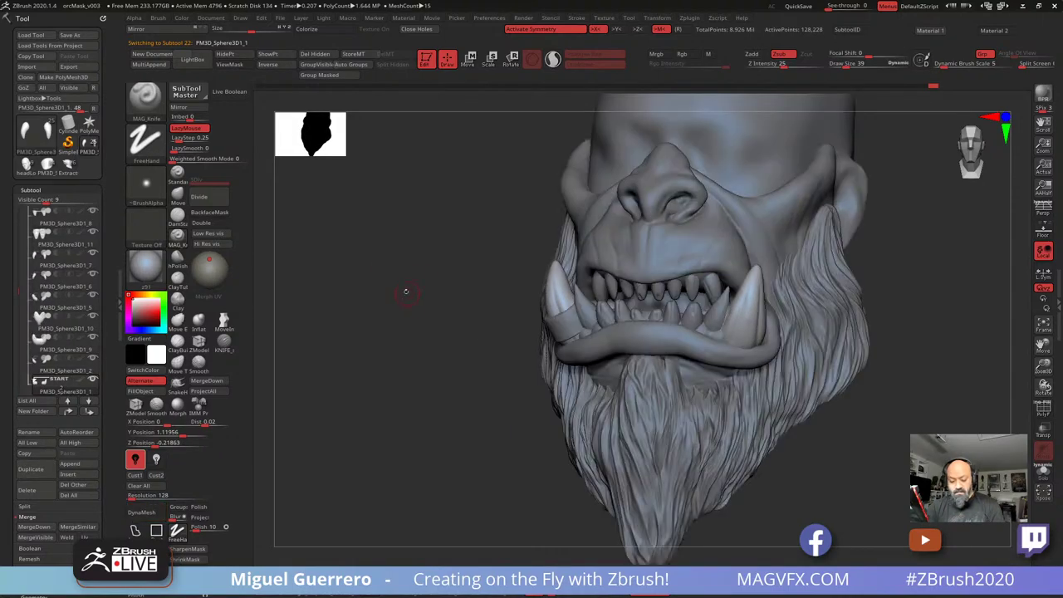
{"action": "key", "text": "]"}
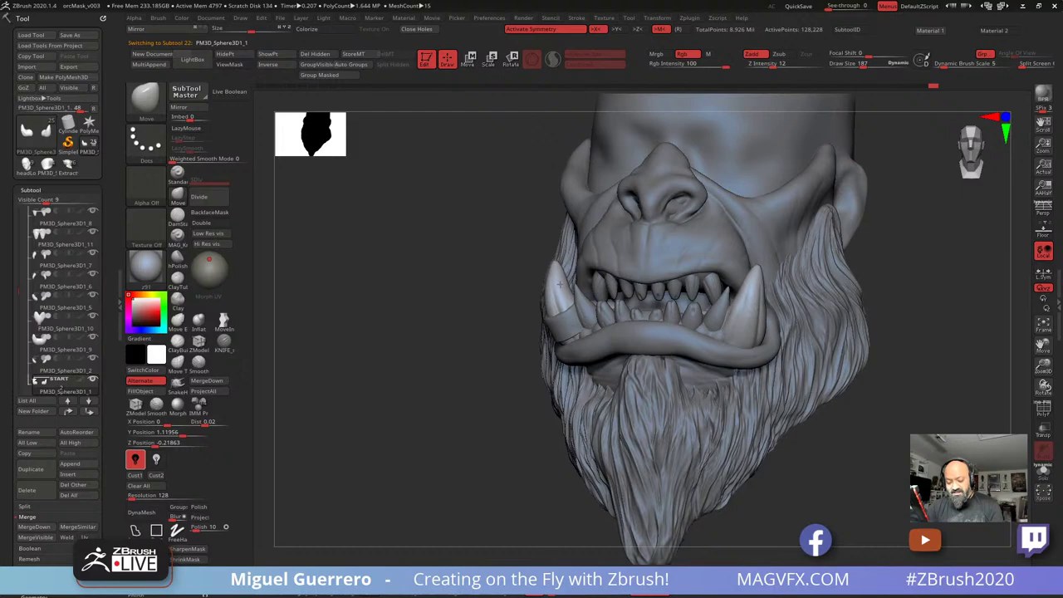
{"action": "key", "text": "space"}
{"action": "mouse_move", "coordinate": [557, 279]}
{"action": "left_mouse_down"}
{"action": "mouse_move", "coordinate": [563, 273]}
{"action": "mouse_move", "coordinate": [545, 269]}
{"action": "mouse_move", "coordinate": [544, 287]}
{"action": "left_mouse_up"}
{"action": "left_click_drag", "start_coordinate": [495, 271], "coordinate": [518, 268]}
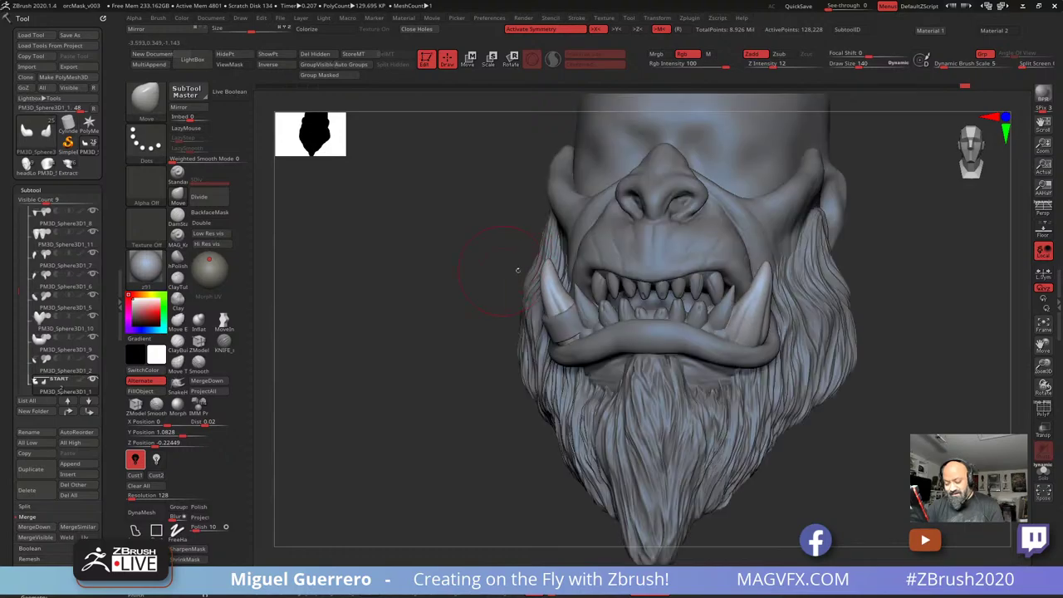
{"action": "mouse_move", "coordinate": [756, 307]}
{"action": "left_mouse_down"}
{"action": "mouse_move", "coordinate": [774, 297]}
{"action": "mouse_move", "coordinate": [776, 307]}
{"action": "mouse_move", "coordinate": [745, 308]}
{"action": "left_mouse_up"}
Refine the outward curve of the large tusks from several angles with the Move brush at draw size 168
{"action": "key", "text": "bracketleft"}
{"action": "key", "text": "bracketleft"}
{"action": "key", "text": "bracketleft"}
{"action": "key", "text": "bracketleft"}
{"action": "key", "text": "bracketleft"}
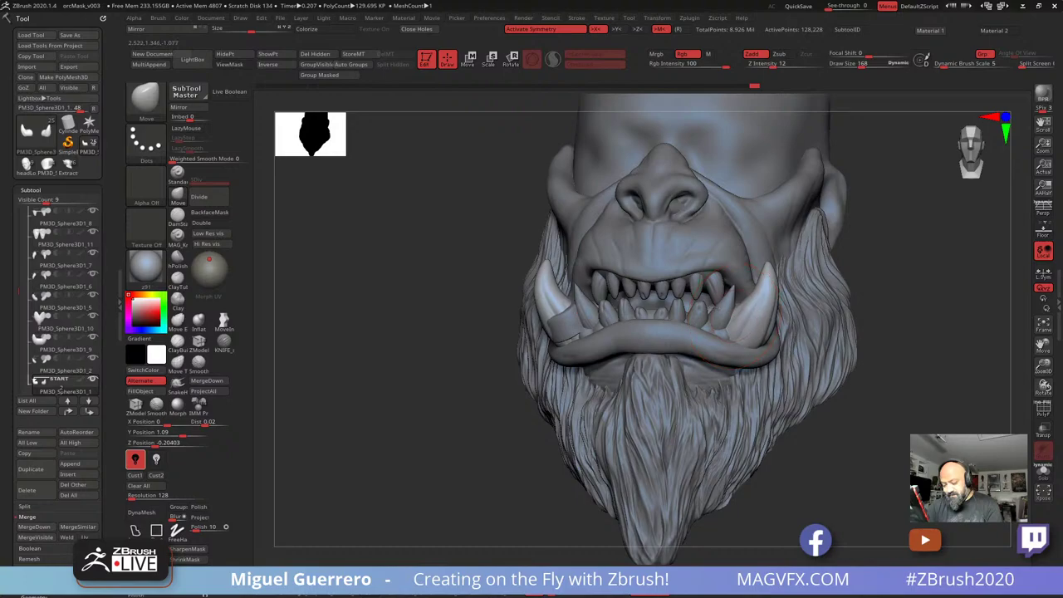
{"action": "left_click_drag", "start_coordinate": [548, 296], "coordinate": [541, 296]}
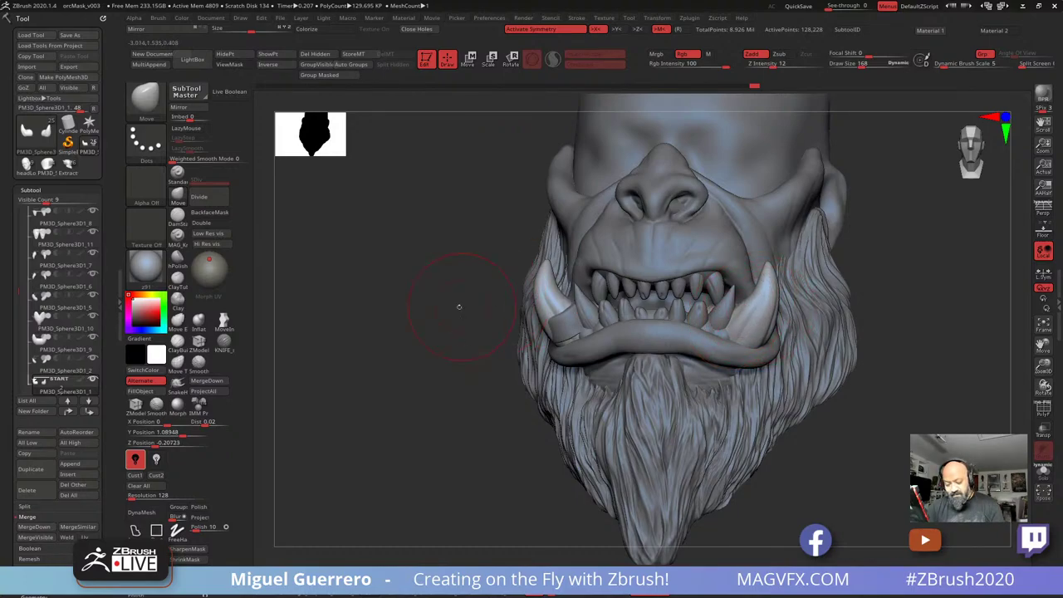
{"action": "left_click_drag", "start_coordinate": [458, 306], "coordinate": [517, 314]}
{"action": "mouse_move", "coordinate": [755, 321]}
{"action": "left_mouse_down"}
{"action": "mouse_move", "coordinate": [715, 316]}
{"action": "mouse_move", "coordinate": [763, 320]}
{"action": "mouse_move", "coordinate": [847, 357]}
{"action": "left_mouse_up"}
{"action": "mouse_move", "coordinate": [750, 302]}
{"action": "left_mouse_down"}
{"action": "mouse_move", "coordinate": [750, 287]}
{"action": "mouse_move", "coordinate": [734, 289]}
{"action": "mouse_move", "coordinate": [741, 274]}
{"action": "left_mouse_up"}
{"action": "left_click_drag", "start_coordinate": [750, 235], "coordinate": [396, 325]}
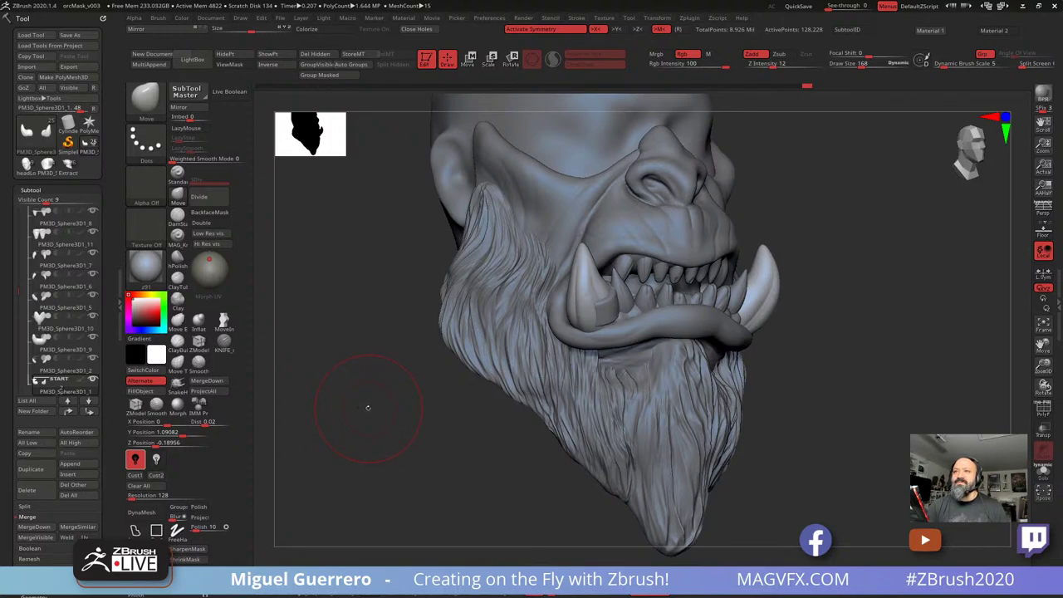
Draw the large tusks' tips into sharper points with a small SnakeHook brush and smooth them
{"action": "left_click_drag", "start_coordinate": [386, 381], "coordinate": [404, 347]}
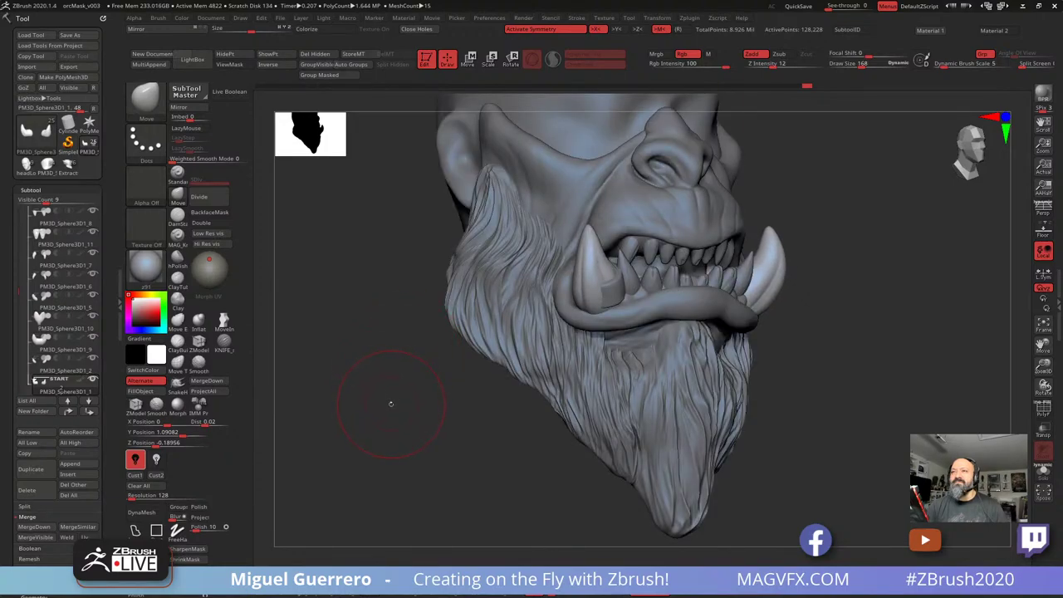
{"action": "left_click_drag", "start_coordinate": [392, 406], "coordinate": [393, 410]}
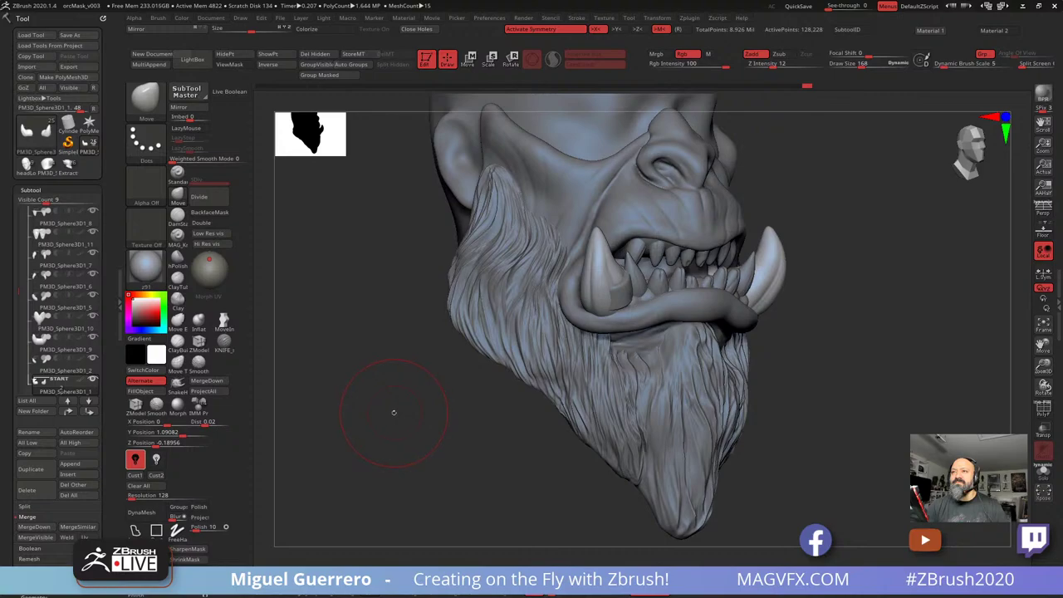
{"action": "left_click_drag", "start_coordinate": [394, 412], "coordinate": [375, 360]}
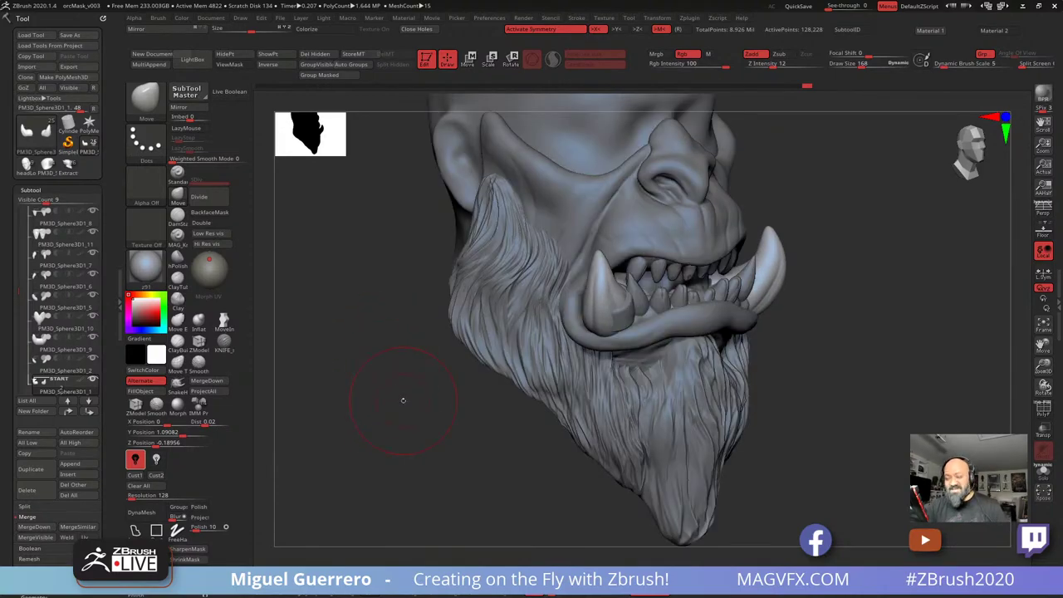
{"action": "left_click", "coordinate": [177, 383]}
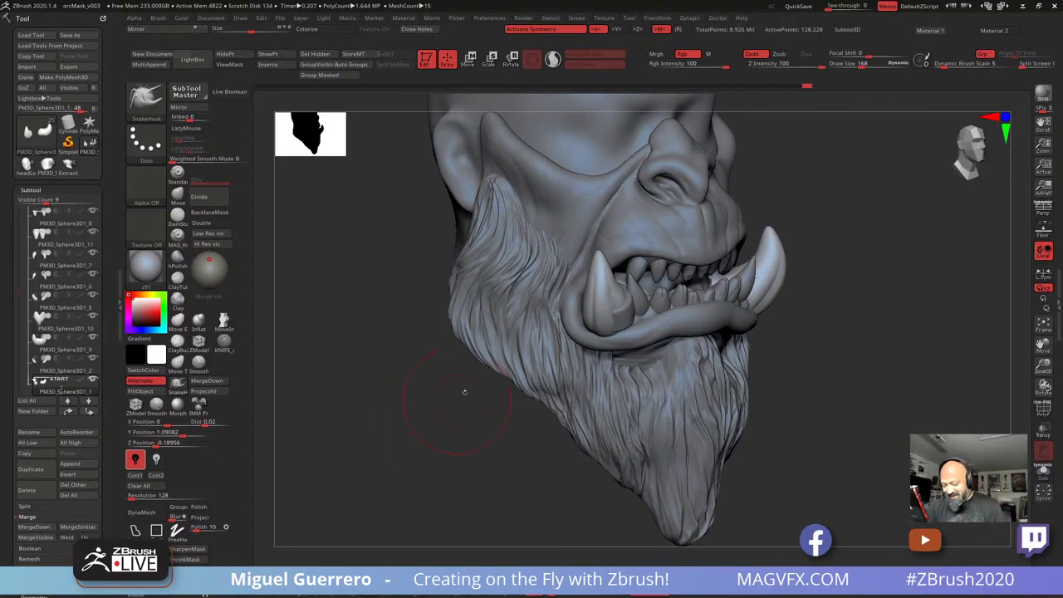
{"action": "left_click_drag", "start_coordinate": [774, 205], "coordinate": [765, 217]}
{"action": "key", "text": "bracketleft"}
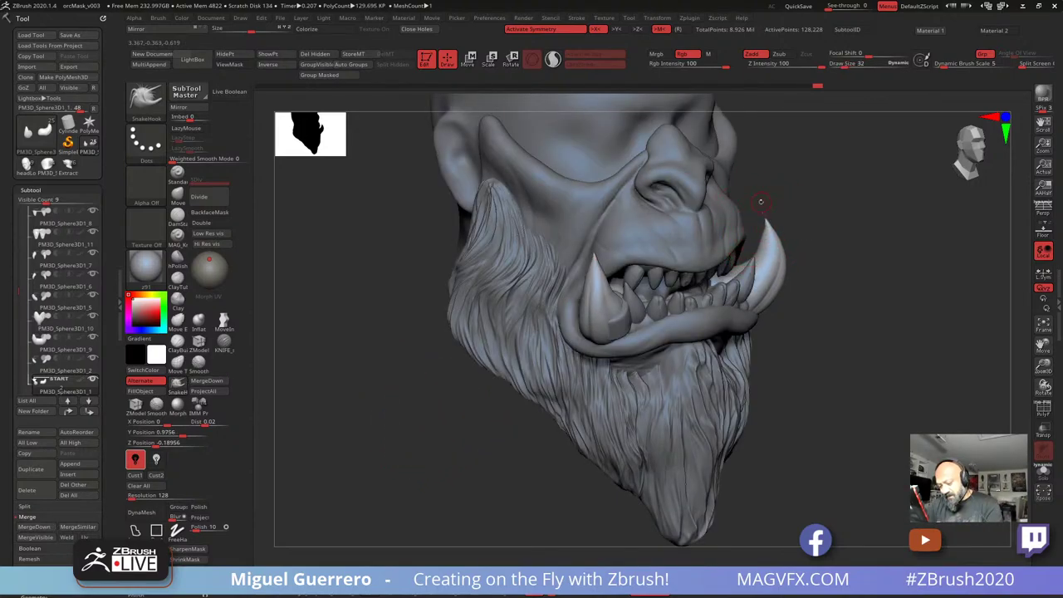
{"action": "key", "text": "shift"}
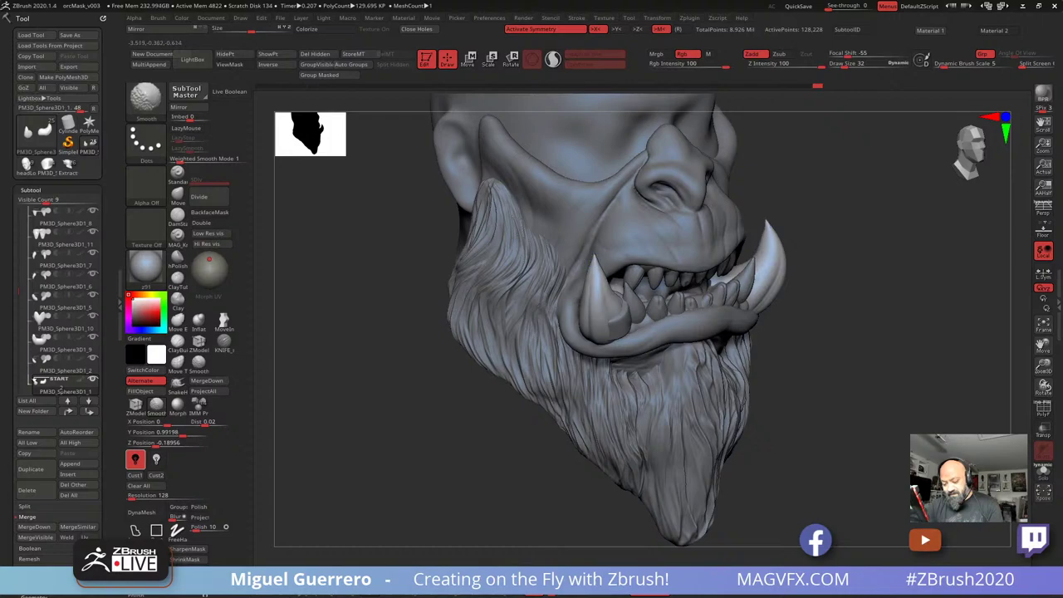
{"action": "mouse_move", "coordinate": [740, 192]}
{"action": "left_mouse_down"}
{"action": "mouse_move", "coordinate": [725, 198]}
{"action": "mouse_move", "coordinate": [752, 214]}
{"action": "left_mouse_up"}
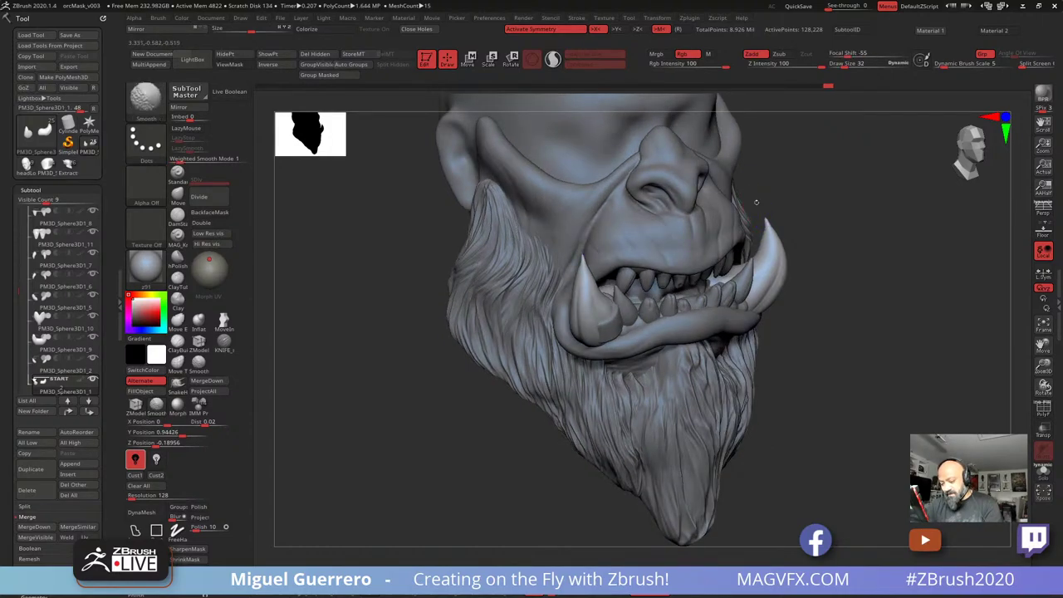
{"action": "key", "text": "shift"}
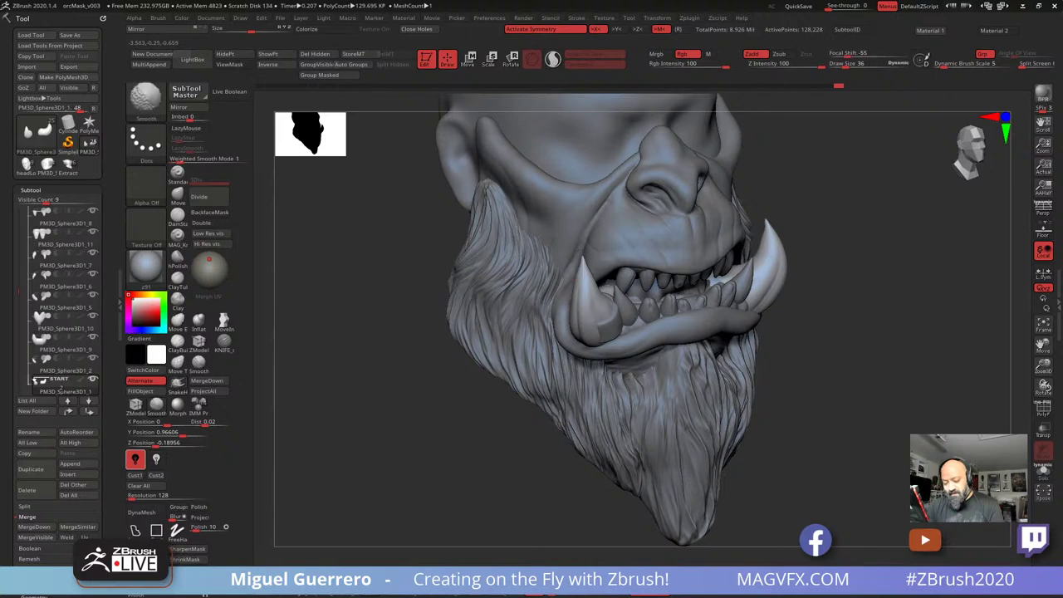
{"action": "left_click_drag", "start_coordinate": [582, 249], "coordinate": [585, 239], "text": "shift"}
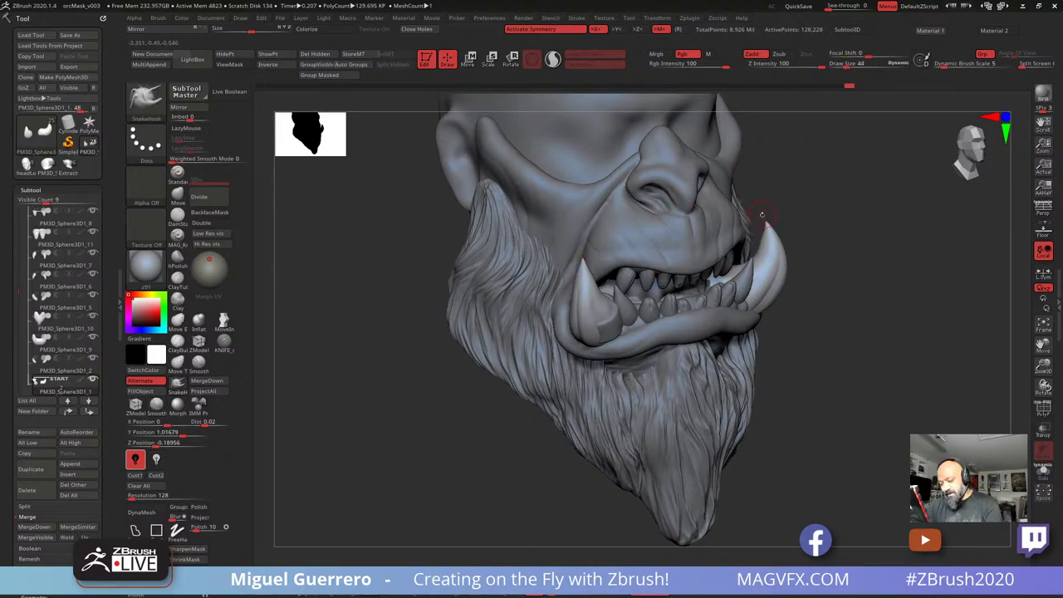
Extend the large tusks' tips and adjust their curve with SnakeHook at draw size 76, smoothing the points
{"action": "key", "text": "bracketright"}
{"action": "key", "text": "bracketright"}
{"action": "key", "text": "bracketright"}
{"action": "left_click_drag", "start_coordinate": [765, 224], "coordinate": [762, 212]}
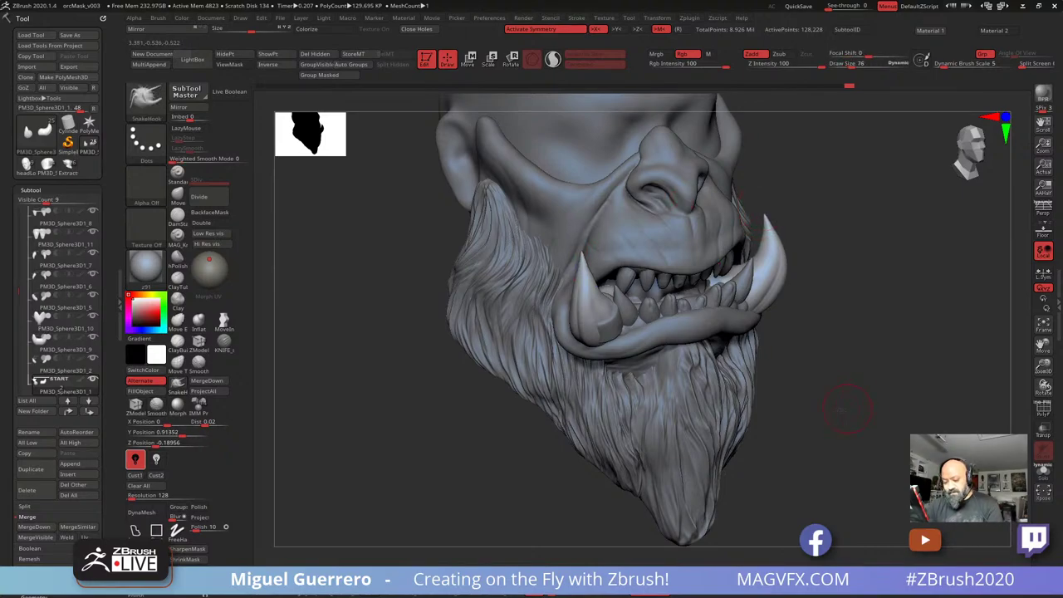
{"action": "left_click_drag", "start_coordinate": [852, 403], "coordinate": [481, 306]}
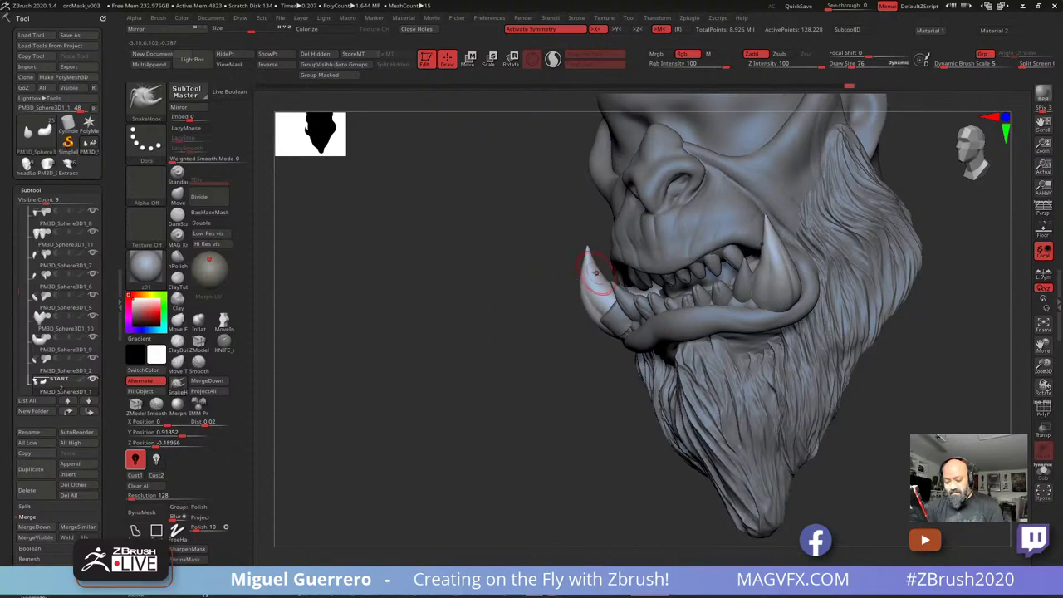
{"action": "left_click_drag", "start_coordinate": [603, 286], "coordinate": [596, 282]}
{"action": "left_click_drag", "start_coordinate": [487, 273], "coordinate": [483, 271]}
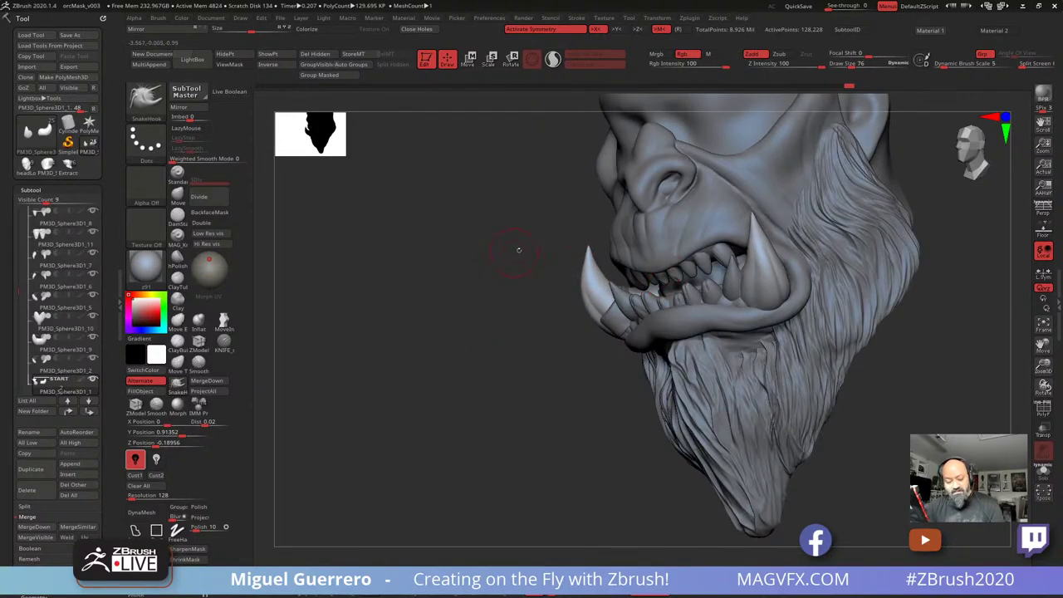
{"action": "left_click_drag", "start_coordinate": [587, 247], "coordinate": [587, 251], "text": "shift"}
{"action": "mouse_move", "coordinate": [373, 270]}
{"action": "left_mouse_down"}
{"action": "mouse_move", "coordinate": [461, 280]}
{"action": "mouse_move", "coordinate": [349, 257]}
{"action": "left_mouse_up"}
Fill out the body of the large tusks with the Move brush at draw size 116
{"action": "left_click", "coordinate": [181, 201]}
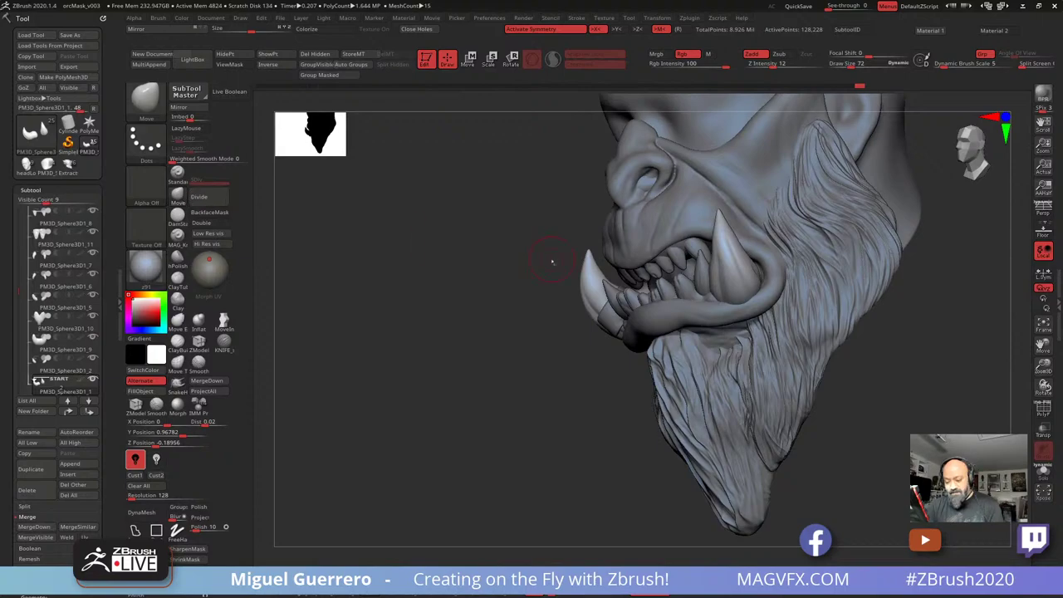
{"action": "key", "text": "bracketright"}
{"action": "left_click_drag", "start_coordinate": [731, 266], "coordinate": [746, 261]}
{"action": "left_click_drag", "start_coordinate": [546, 301], "coordinate": [610, 307]}
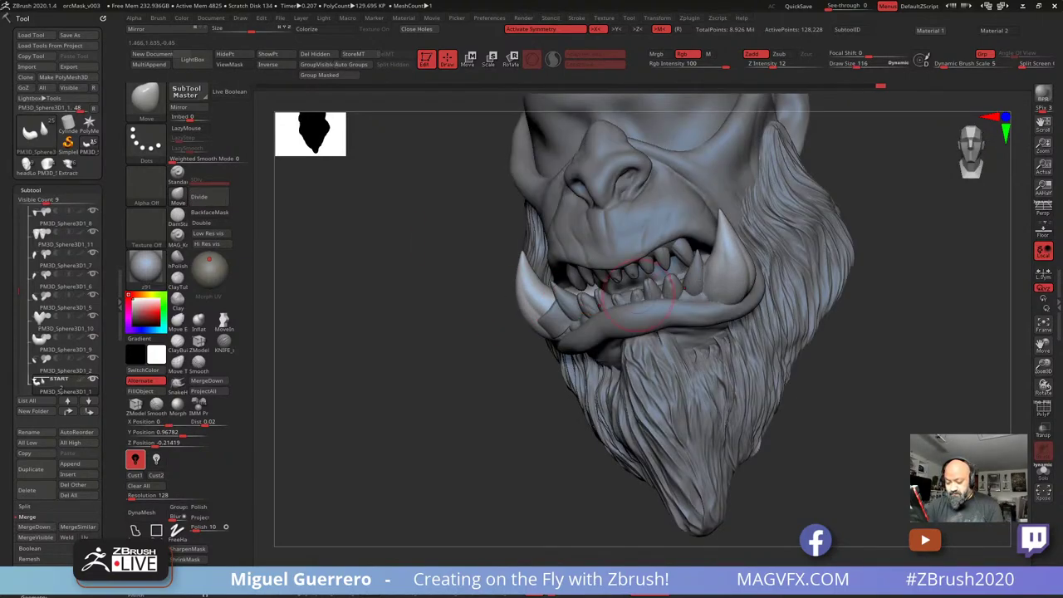
Select the lower canines beside the large tusks and pull them longer with the Move brush
{"action": "left_click", "coordinate": [683, 286], "text": "alt"}
{"action": "left_click_drag", "start_coordinate": [490, 291], "coordinate": [569, 286]}
{"action": "mouse_move", "coordinate": [692, 284]}
{"action": "left_mouse_down"}
{"action": "mouse_move", "coordinate": [683, 292]}
{"action": "mouse_move", "coordinate": [713, 262]}
{"action": "left_mouse_up"}
{"action": "left_click_drag", "start_coordinate": [744, 336], "coordinate": [696, 331]}
Thicken the lower canines with the Inflat brush
{"action": "left_click", "coordinate": [198, 324]}
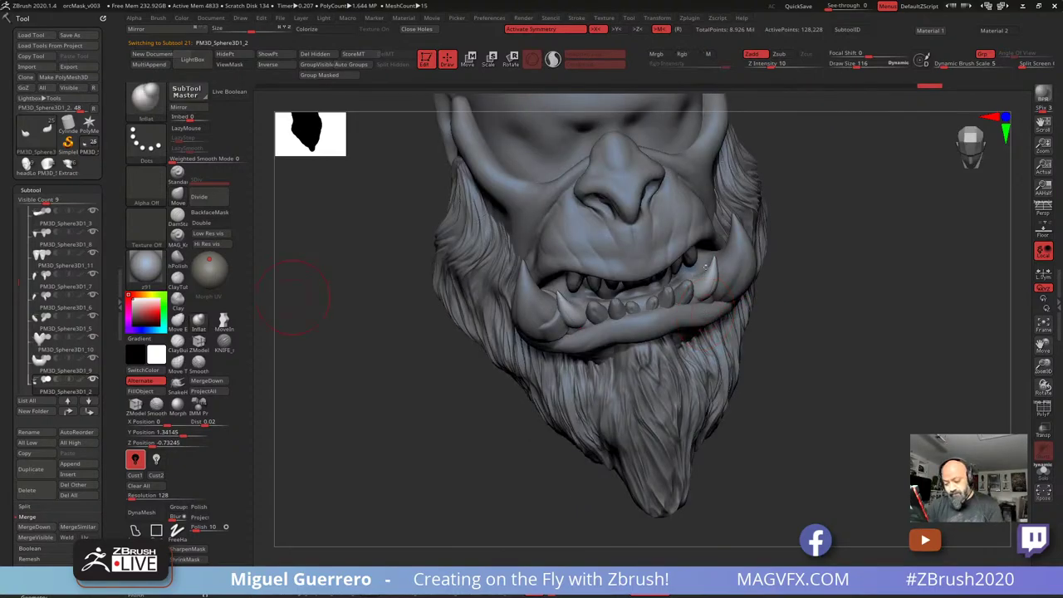
{"action": "mouse_move", "coordinate": [707, 280]}
{"action": "left_mouse_down"}
{"action": "mouse_move", "coordinate": [712, 269]}
{"action": "mouse_move", "coordinate": [709, 283]}
{"action": "left_mouse_up"}
{"action": "left_click_drag", "start_coordinate": [781, 383], "coordinate": [779, 382]}
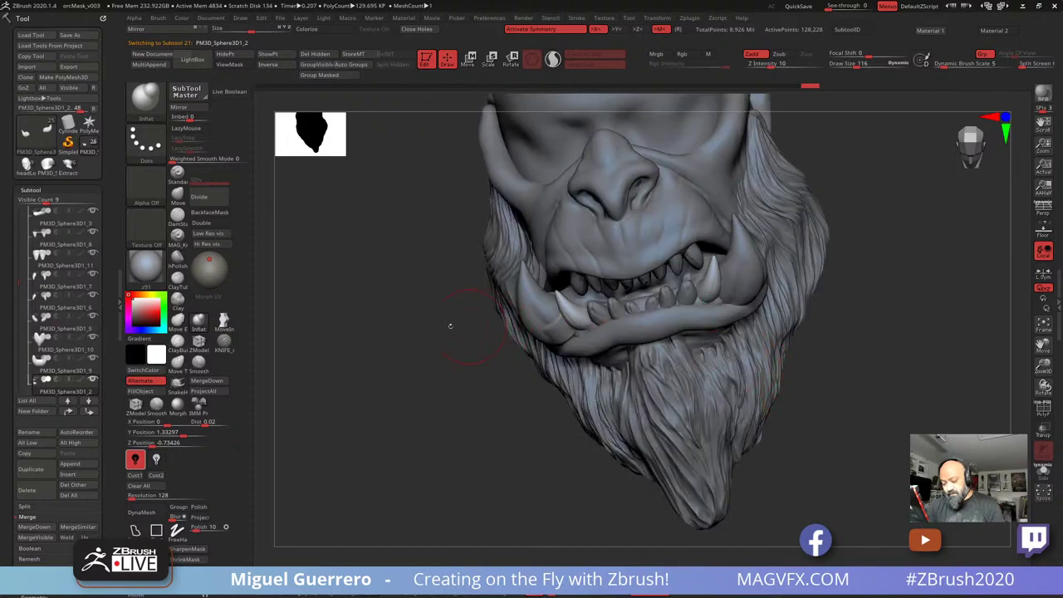
{"action": "left_click_drag", "start_coordinate": [451, 324], "coordinate": [400, 326], "text": "alt"}
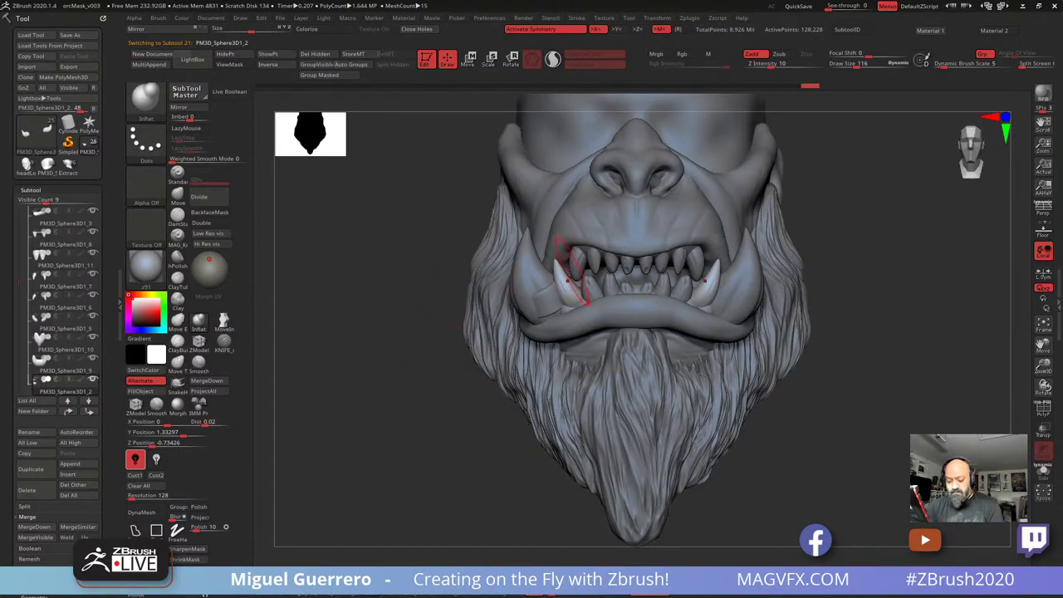
Select the outer upper fangs, thicken them with Inflat, and pull their tips downward with the Move brush
{"action": "left_click", "coordinate": [573, 270], "text": "alt"}
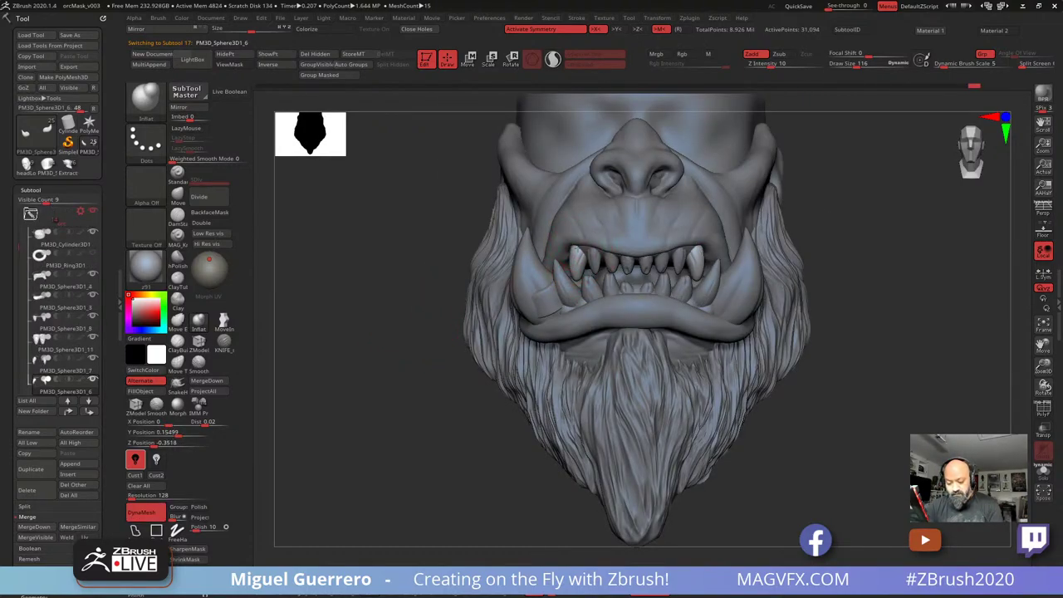
{"action": "left_click_drag", "start_coordinate": [576, 255], "coordinate": [576, 250]}
{"action": "left_click", "coordinate": [177, 196]}
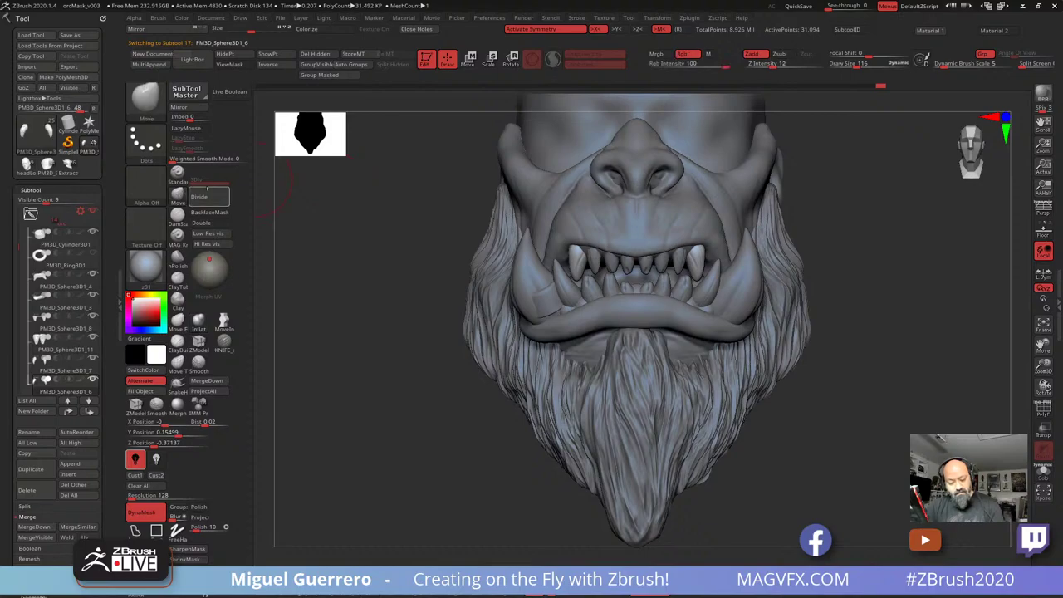
{"action": "mouse_move", "coordinate": [688, 261]}
{"action": "left_mouse_down"}
{"action": "mouse_move", "coordinate": [700, 264]}
{"action": "mouse_move", "coordinate": [696, 283]}
{"action": "left_mouse_up"}
{"action": "key", "text": "bracketleft"}
{"action": "key", "text": "bracketleft"}
{"action": "key", "text": "bracketleft"}
{"action": "key", "text": "bracketleft"}
{"action": "key", "text": "bracketleft"}
{"action": "key", "text": "bracketleft"}
{"action": "key", "text": "bracketleft"}
{"action": "key", "text": "bracketright"}
{"action": "key", "text": "bracketright"}
{"action": "key", "text": "bracketright"}
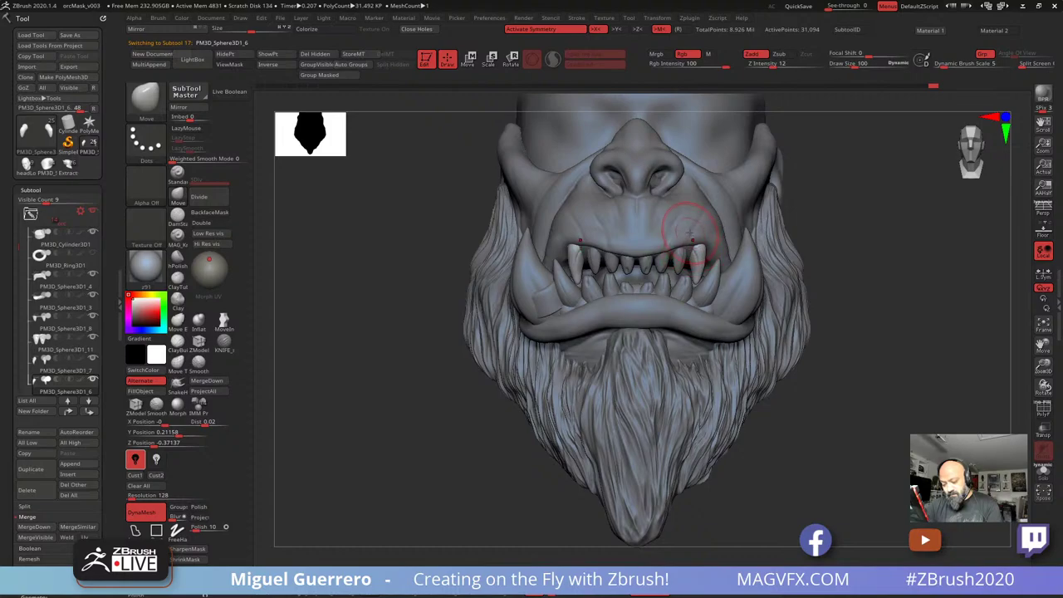
{"action": "left_click_drag", "start_coordinate": [432, 245], "coordinate": [494, 193]}
Select the muzzle and lip mesh as the active subtool with the Move brush ready
{"action": "left_click", "coordinate": [643, 222], "text": "alt"}
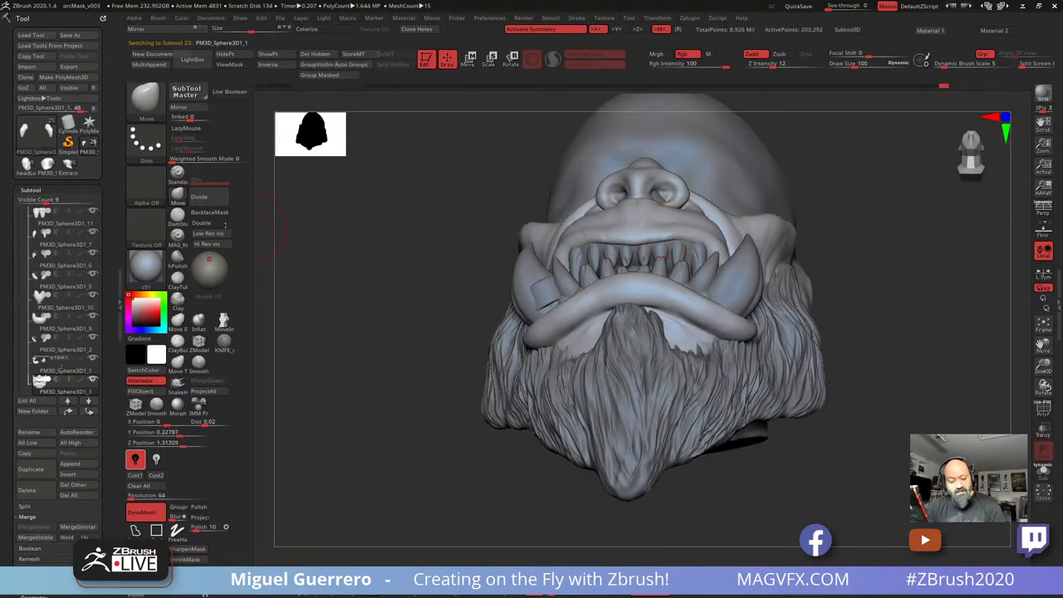
{"action": "key", "text": "b"}
{"action": "key", "text": "m"}
{"action": "key", "text": "v"}
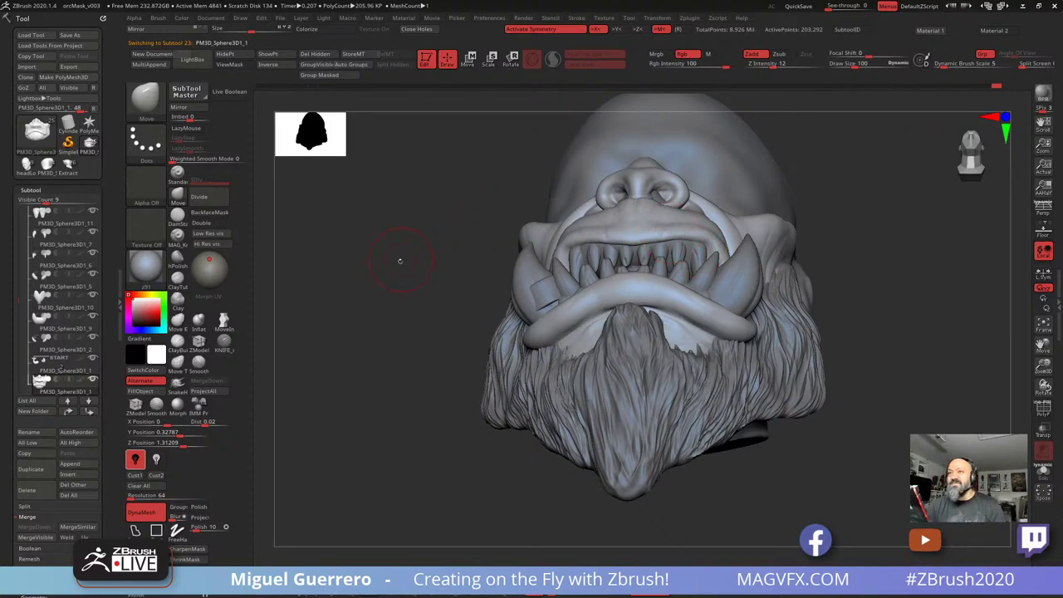
{"action": "left_click_drag", "start_coordinate": [398, 256], "coordinate": [396, 313]}
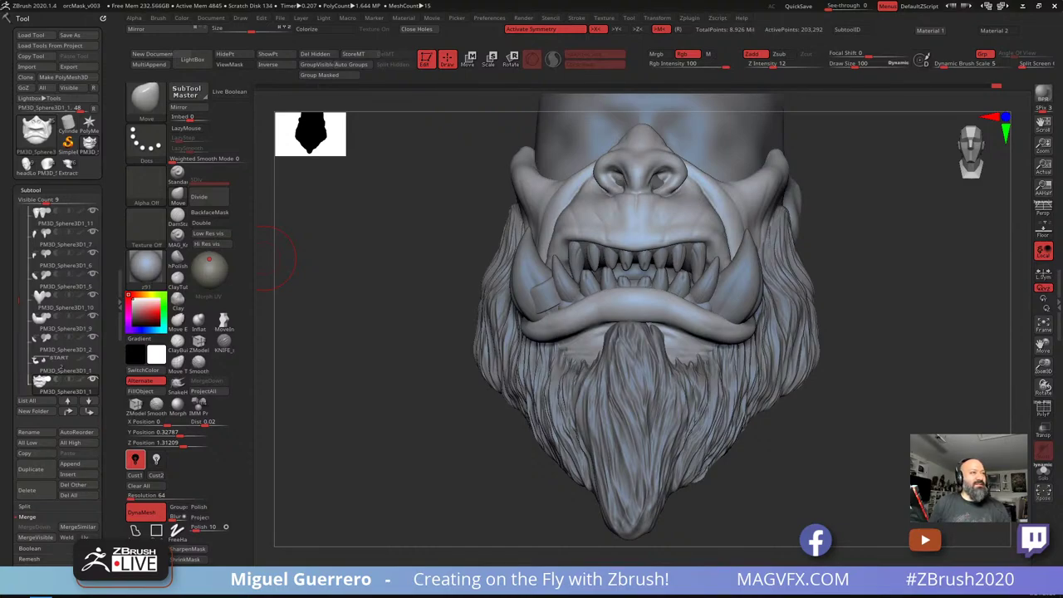
Switch to the browser, view the Tor.com Attack the Block creature image, and return to ZBrush to examine the orc's teeth
{"action": "left_click_drag", "start_coordinate": [66, 0], "coordinate": [493, 80]}
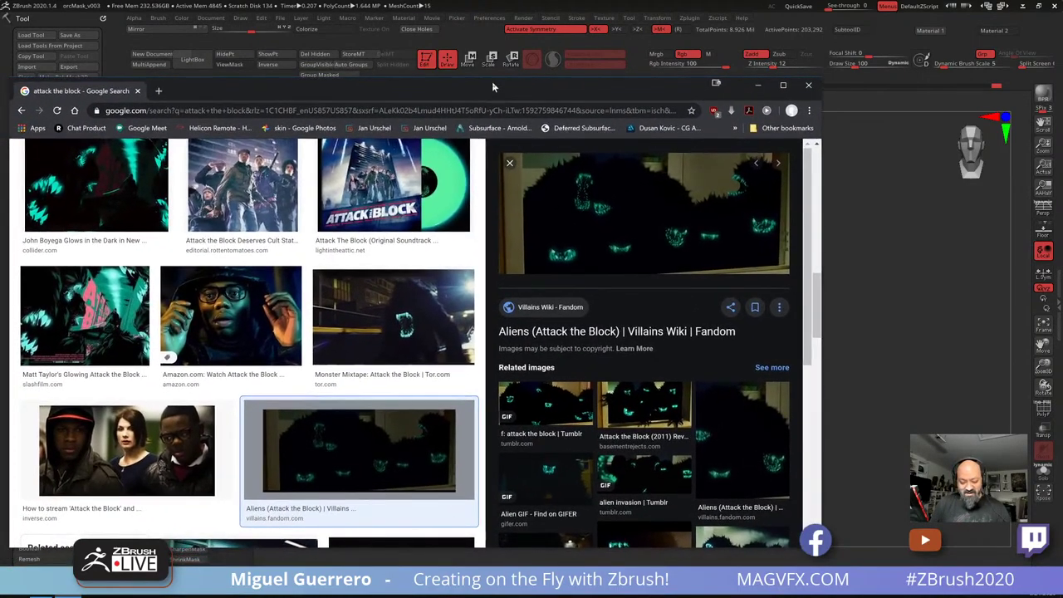
{"action": "left_click", "coordinate": [363, 318]}
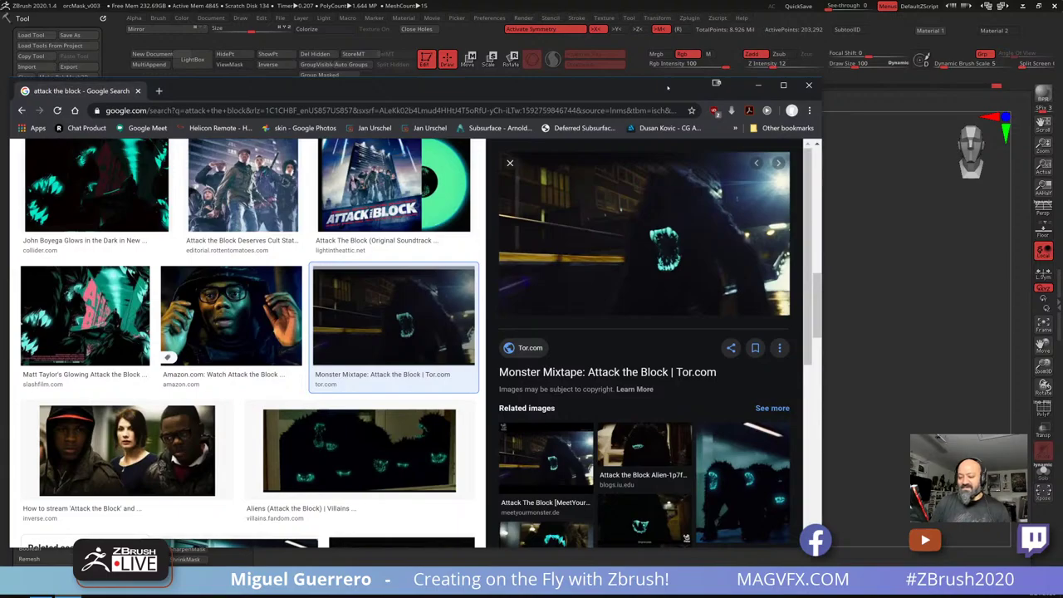
{"action": "mouse_move", "coordinate": [668, 87]}
{"action": "left_mouse_down"}
{"action": "mouse_move", "coordinate": [171, 0]}
{"action": "mouse_move", "coordinate": [16, 0]}
{"action": "left_mouse_up"}
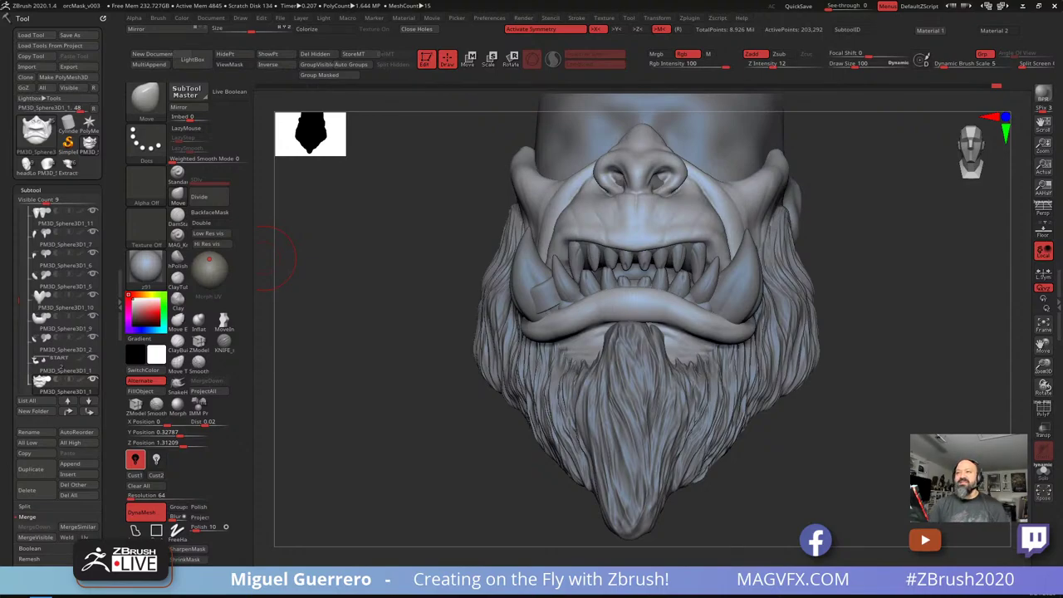
{"action": "mouse_move", "coordinate": [390, 288]}
{"action": "left_mouse_down"}
{"action": "mouse_move", "coordinate": [379, 238]}
{"action": "mouse_move", "coordinate": [408, 273]}
{"action": "mouse_move", "coordinate": [458, 258]}
{"action": "left_mouse_up"}
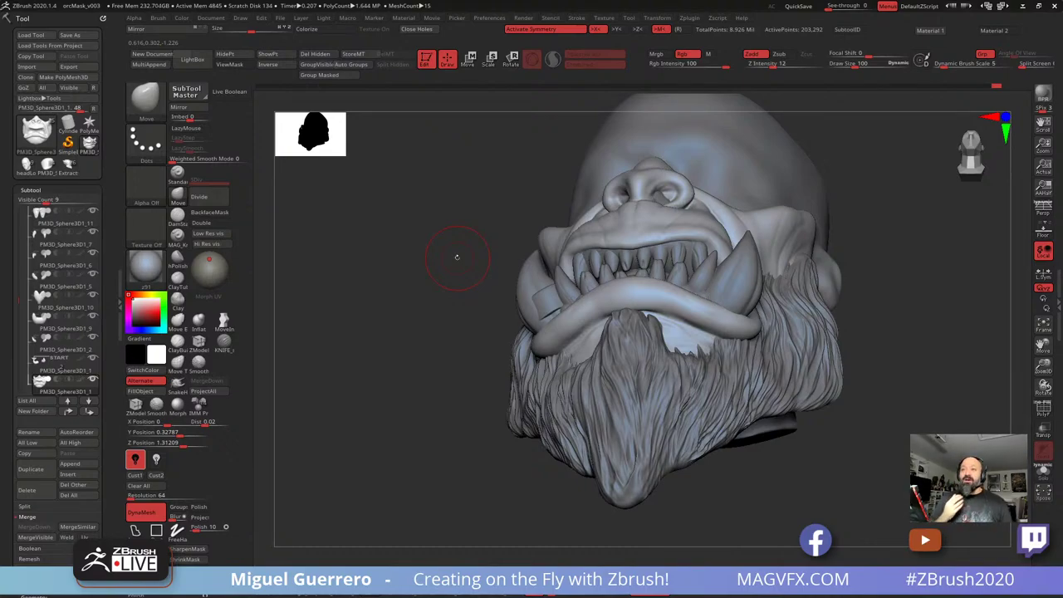
Isolate the upper gum subtool and carve a deep curved groove along its lower side with the DamStandard brush
{"action": "mouse_move", "coordinate": [379, 344]}
{"action": "left_mouse_down"}
{"action": "mouse_move", "coordinate": [399, 299]}
{"action": "mouse_move", "coordinate": [426, 329]}
{"action": "mouse_move", "coordinate": [443, 255]}
{"action": "left_mouse_up"}
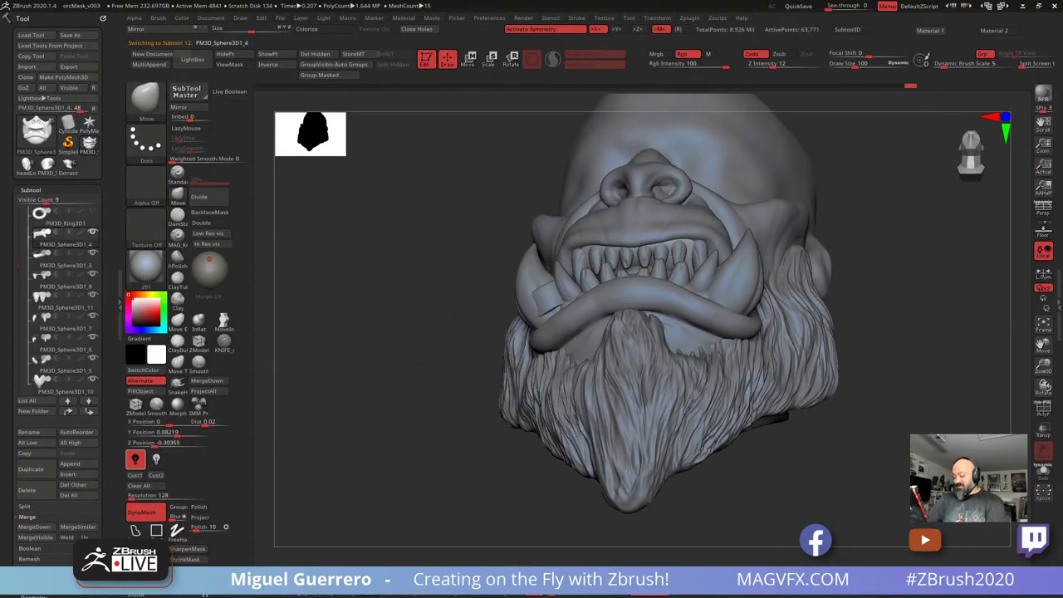
{"action": "right_click_drag", "start_coordinate": [515, 247], "coordinate": [457, 281], "text": "ctrl"}
{"action": "key", "text": "alt+s"}
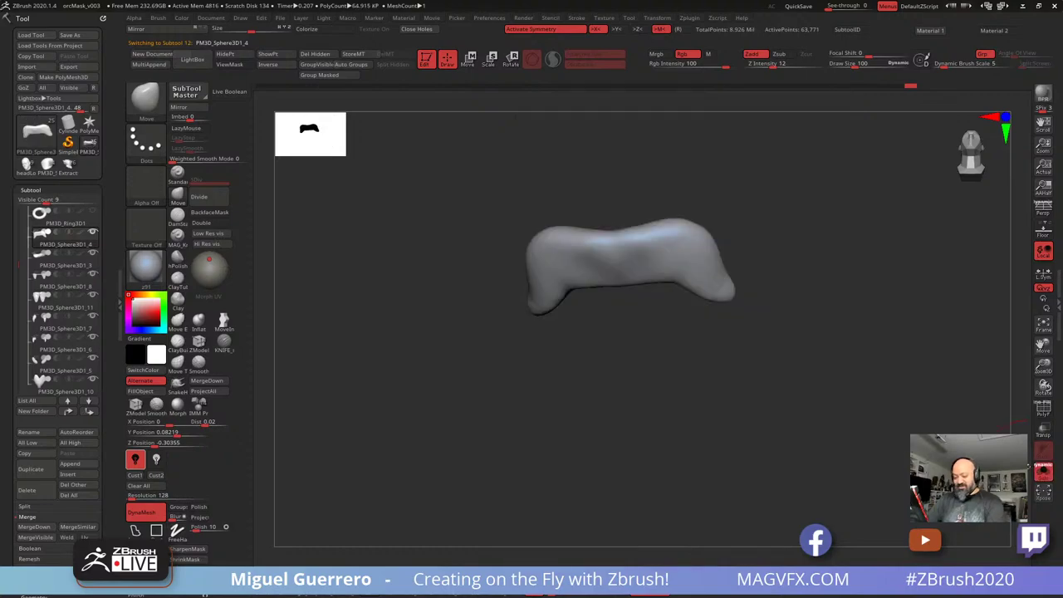
{"action": "left_click_drag", "start_coordinate": [384, 241], "coordinate": [387, 258]}
{"action": "left_click", "coordinate": [178, 219]}
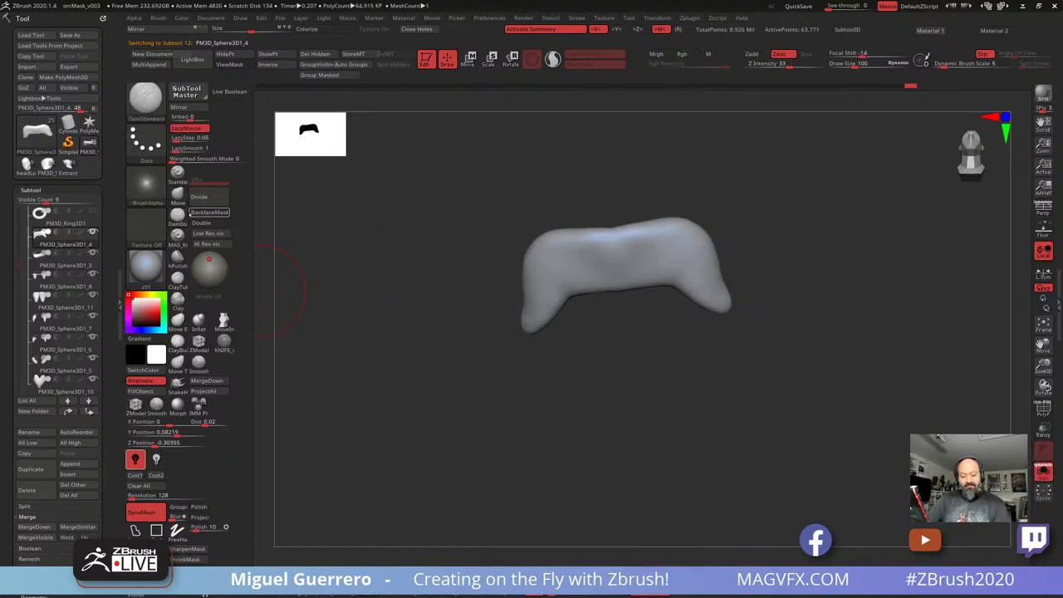
{"action": "left_click_drag", "start_coordinate": [544, 303], "coordinate": [648, 255]}
{"action": "left_click_drag", "start_coordinate": [560, 280], "coordinate": [625, 257]}
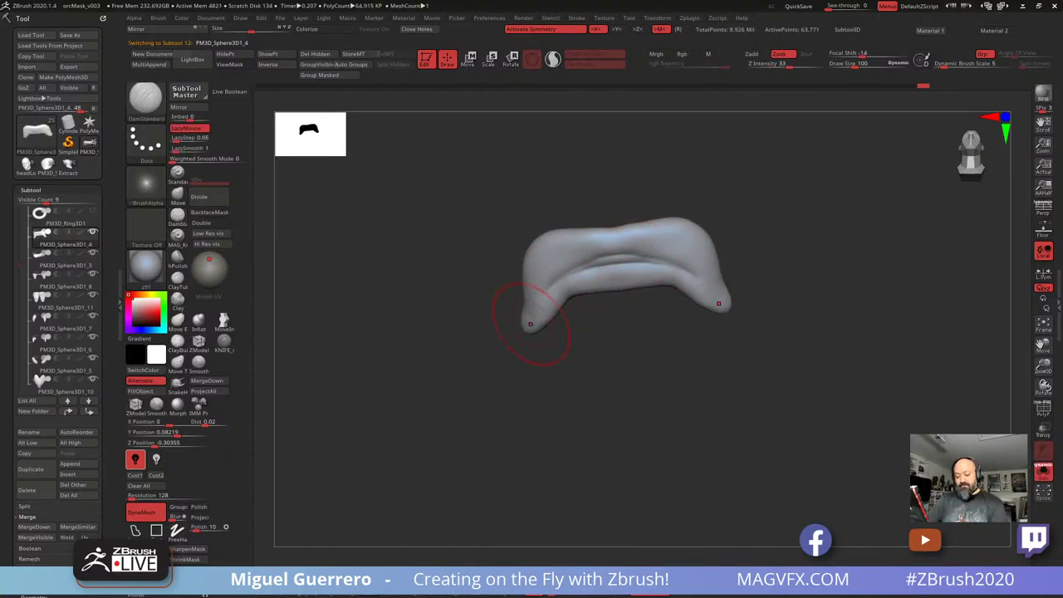
{"action": "left_click_drag", "start_coordinate": [532, 321], "coordinate": [621, 260]}
{"action": "mouse_move", "coordinate": [541, 298]}
{"action": "left_mouse_down"}
{"action": "mouse_move", "coordinate": [618, 263]}
{"action": "mouse_move", "coordinate": [556, 291]}
{"action": "mouse_move", "coordinate": [665, 268]}
{"action": "mouse_move", "coordinate": [693, 284]}
{"action": "mouse_move", "coordinate": [674, 278]}
{"action": "left_mouse_up"}
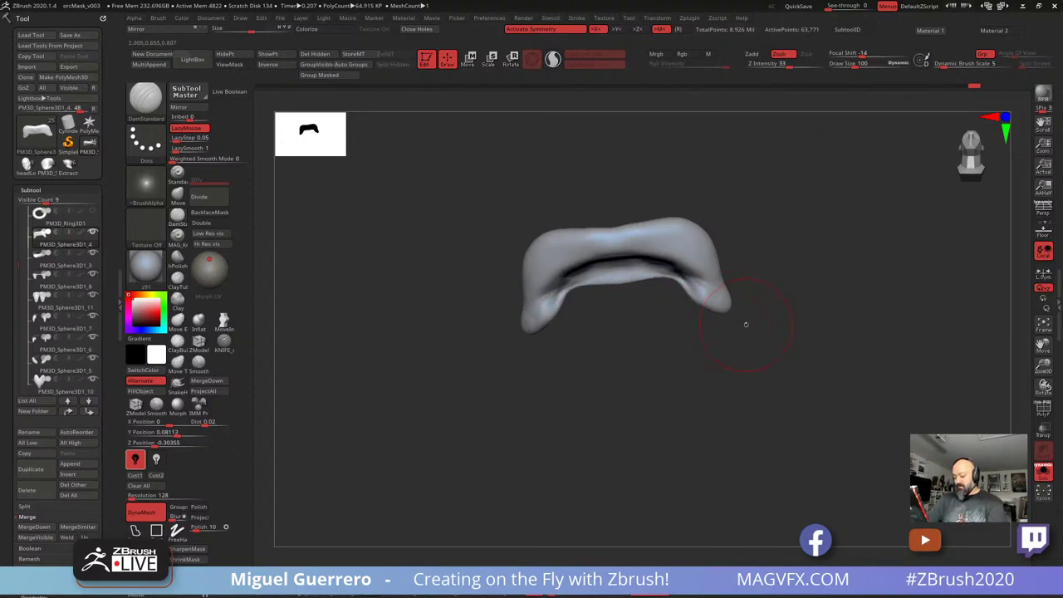
{"action": "mouse_move", "coordinate": [373, 230]}
{"action": "left_mouse_down"}
{"action": "mouse_move", "coordinate": [371, 300]}
{"action": "mouse_move", "coordinate": [341, 274]}
{"action": "left_mouse_up"}
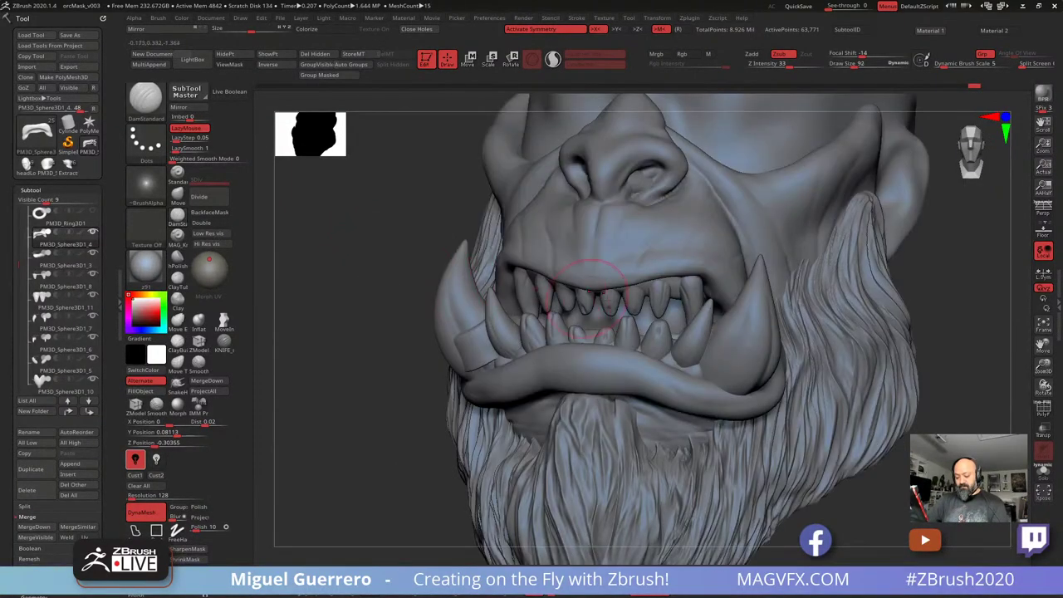
Swell the upper gum around the bases of the upper teeth with the Inflat brush
{"action": "key", "text": "b"}
{"action": "key", "text": "i"}
{"action": "key", "text": "n"}
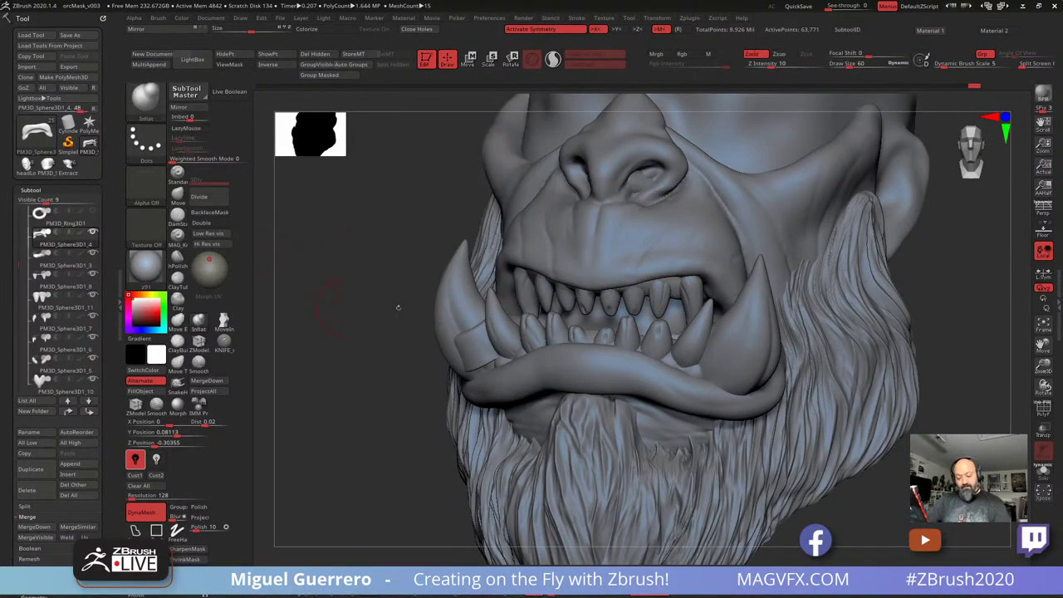
{"action": "left_click_drag", "start_coordinate": [661, 285], "coordinate": [687, 280]}
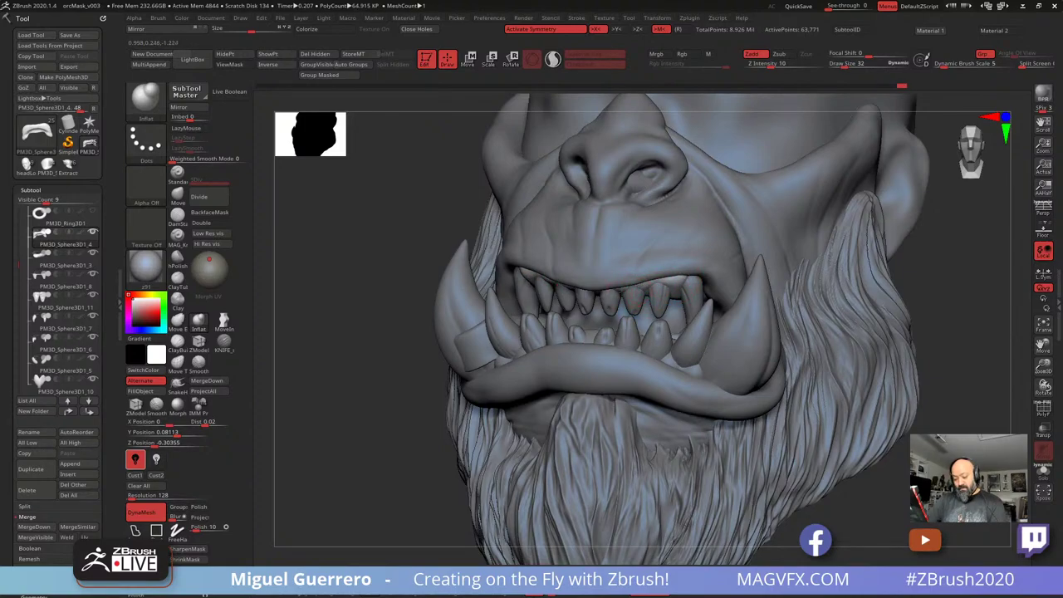
{"action": "right_click_drag", "start_coordinate": [616, 309], "coordinate": [606, 289]}
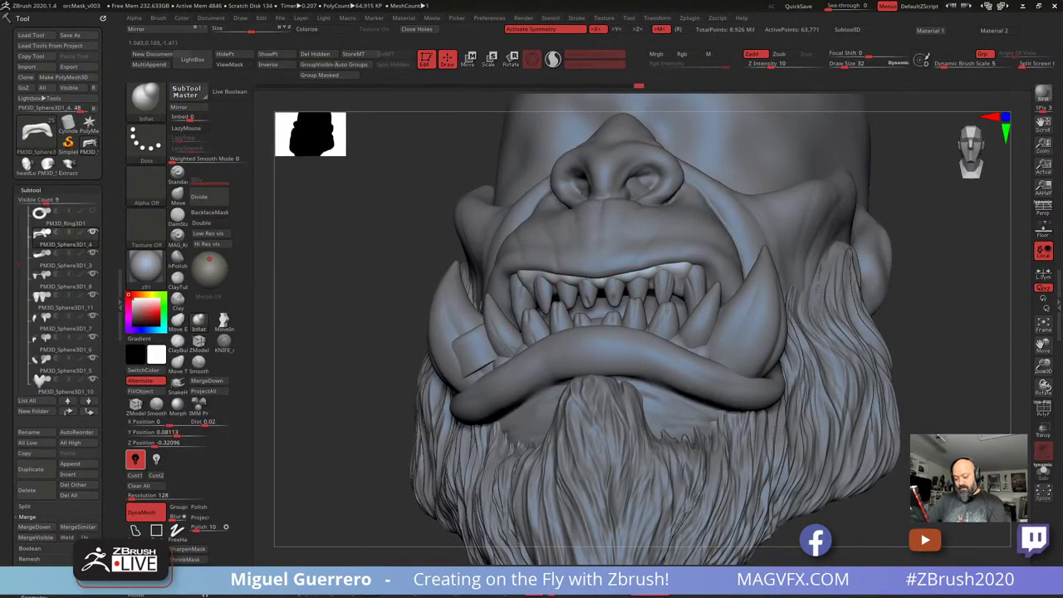
{"action": "left_click_drag", "start_coordinate": [394, 279], "coordinate": [388, 280]}
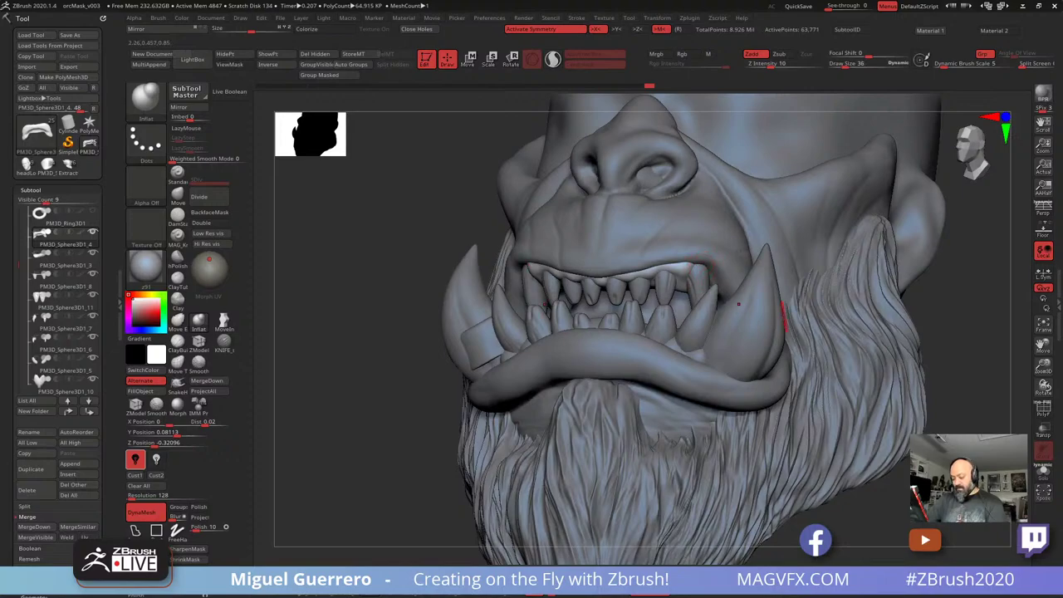
Adjust the upper gum's shape with the Move brush and refine it with the MAG_Knife brush
{"action": "left_click", "coordinate": [177, 192]}
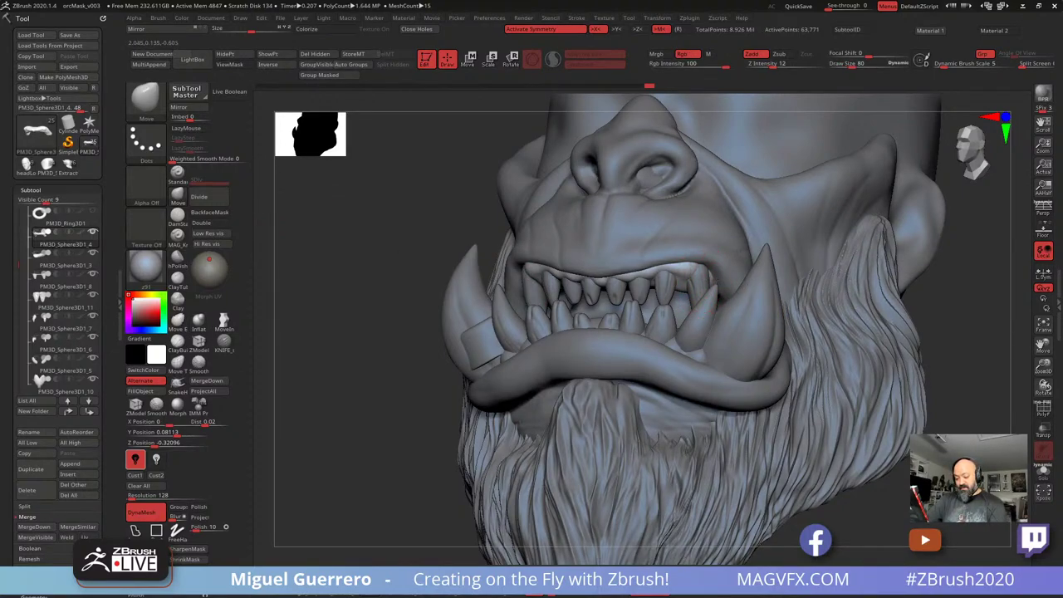
{"action": "left_click_drag", "start_coordinate": [344, 280], "coordinate": [308, 290], "text": "shift"}
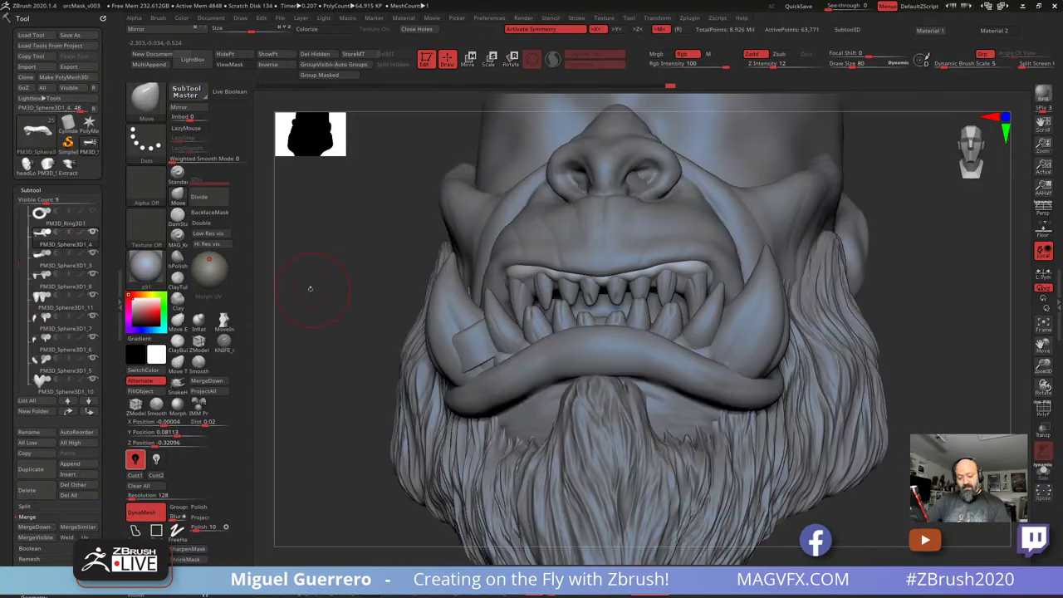
{"action": "left_click", "coordinate": [176, 233]}
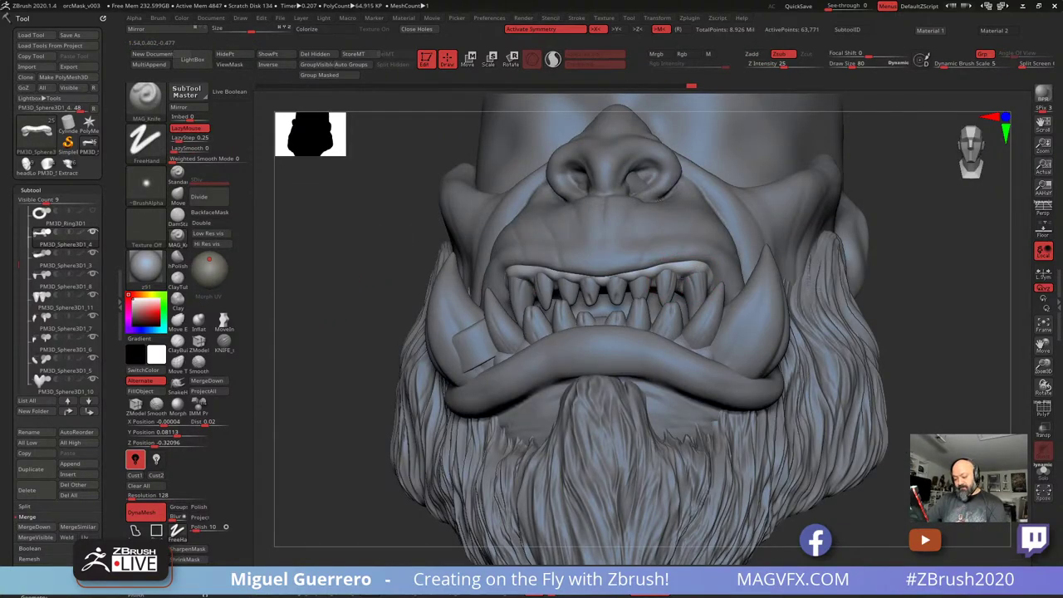
{"action": "left_click_drag", "start_coordinate": [348, 303], "coordinate": [310, 304]}
{"action": "left_click_drag", "start_coordinate": [342, 301], "coordinate": [344, 301]}
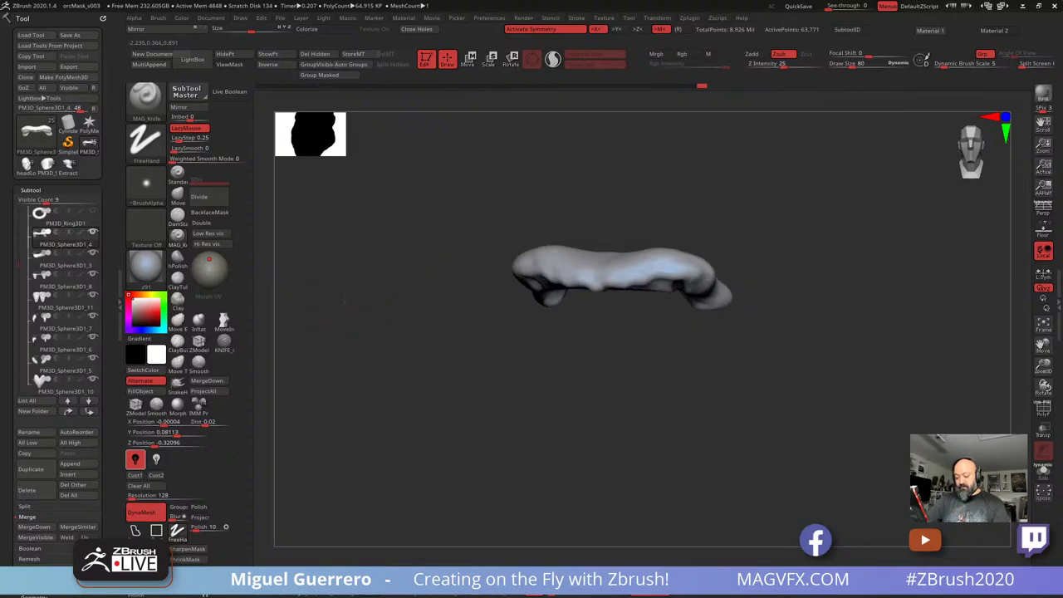
{"action": "key", "text": "ctrl+z"}
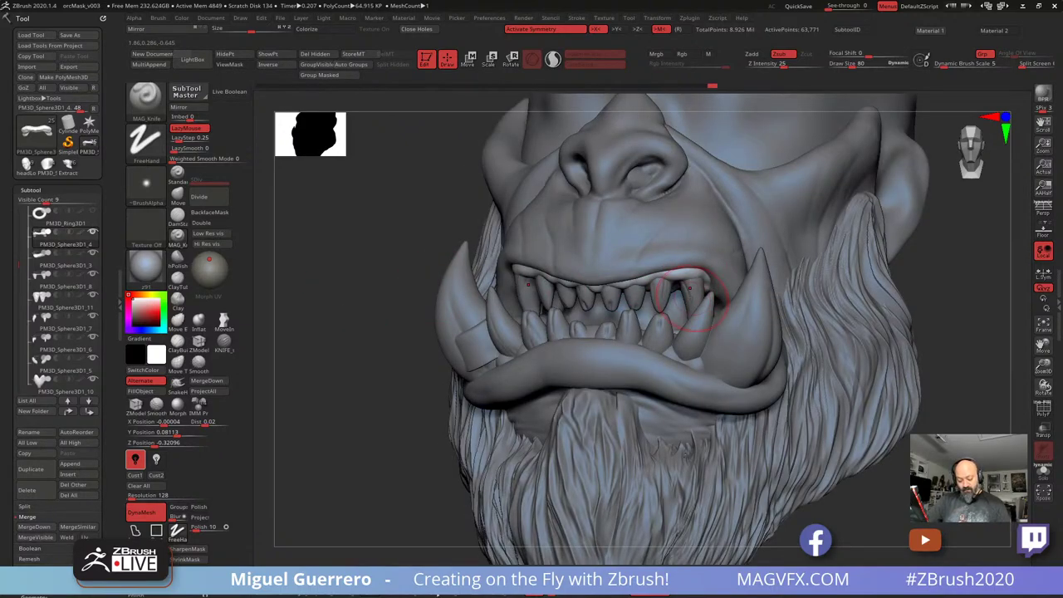
Try the LG3 and z6_2 materials on the sculpt and examine the mouth and beard
{"action": "left_click", "coordinate": [454, 592]}
{"action": "left_click", "coordinate": [474, 588]}
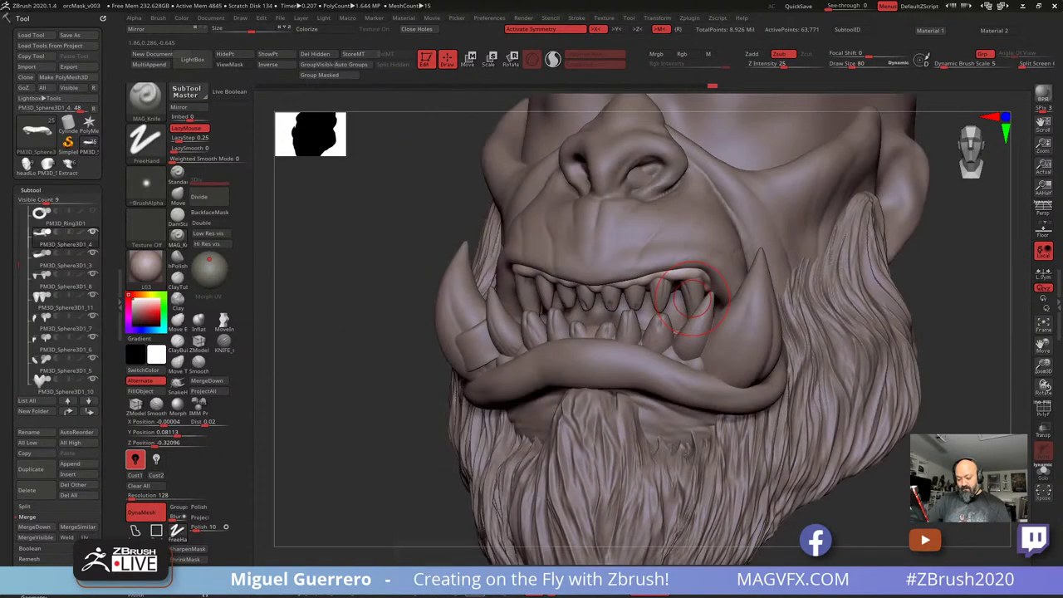
{"action": "left_click", "coordinate": [452, 588]}
{"action": "left_click_drag", "start_coordinate": [351, 374], "coordinate": [359, 355], "text": "alt"}
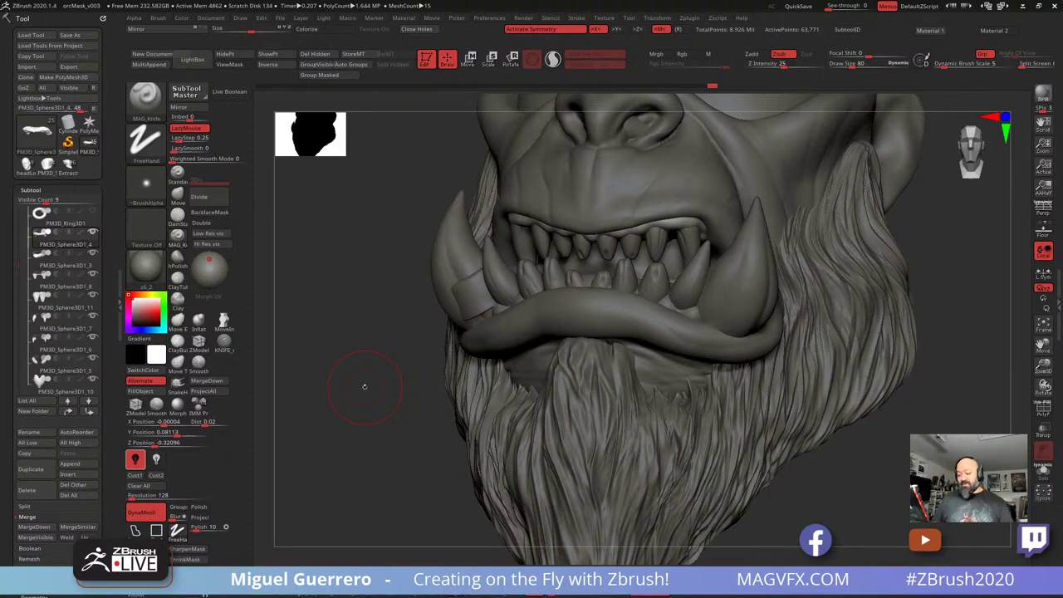
{"action": "left_click_drag", "start_coordinate": [354, 391], "coordinate": [360, 387]}
{"action": "right_click_drag", "start_coordinate": [361, 387], "coordinate": [408, 424], "text": "ctrl"}
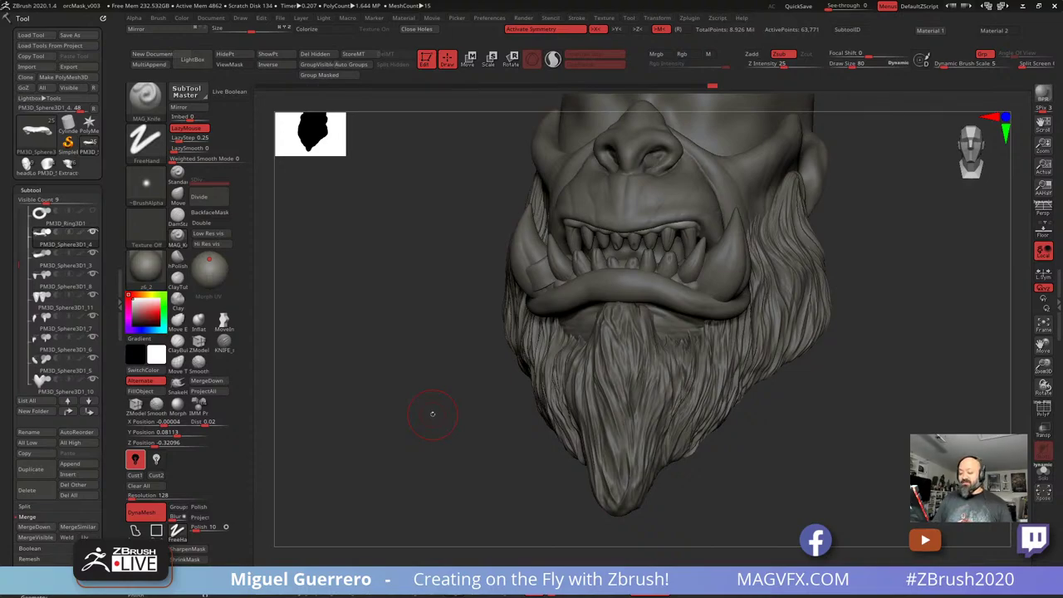
{"action": "left_click_drag", "start_coordinate": [398, 375], "coordinate": [414, 381], "text": "shift"}
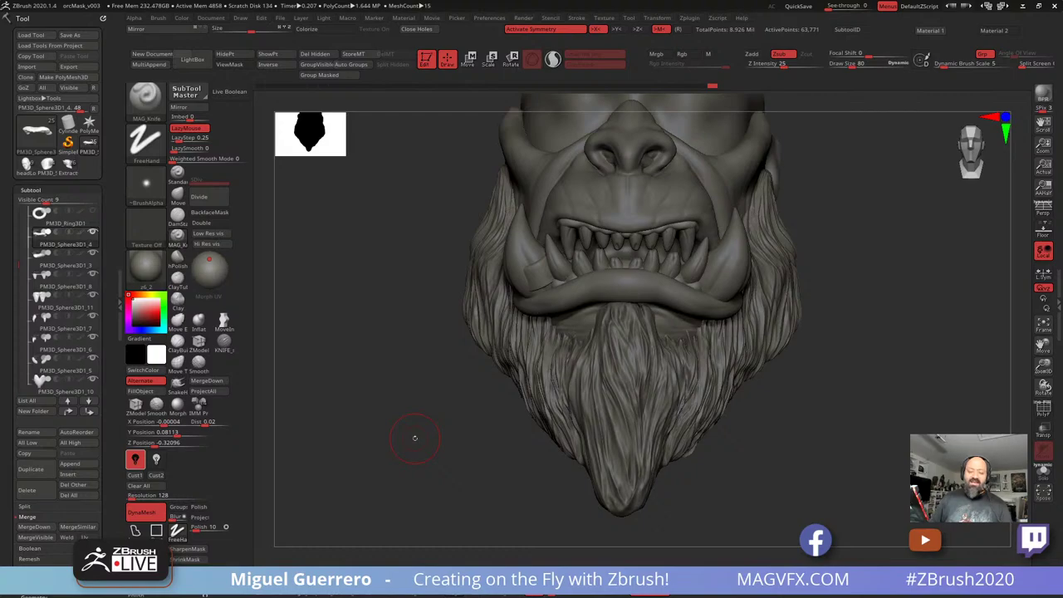
Browse the material library, try the MAG_Red material, and return to the z91 material
{"action": "left_click", "coordinate": [145, 266]}
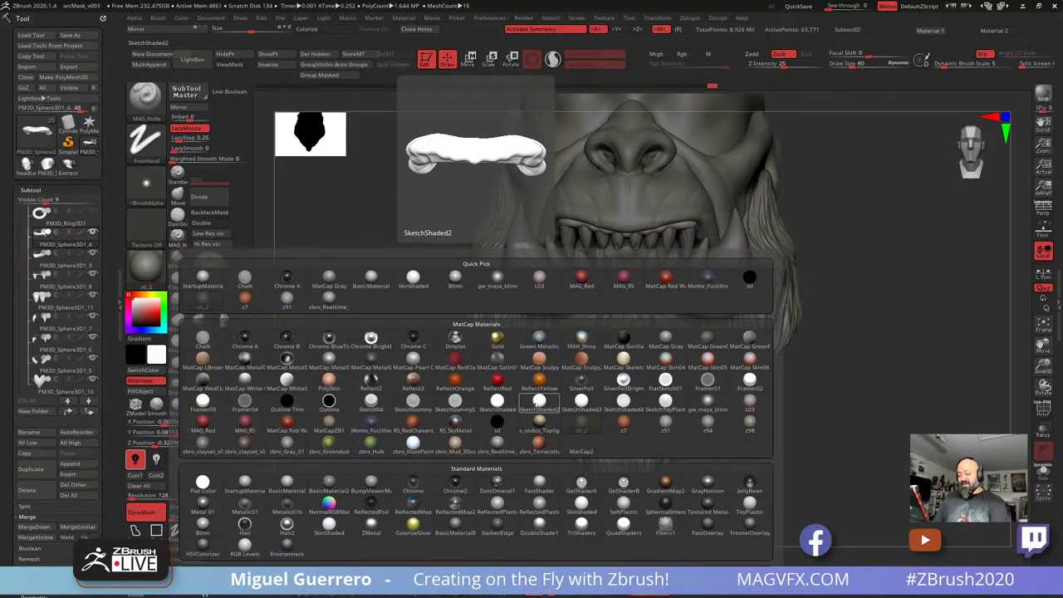
{"action": "left_click", "coordinate": [539, 401]}
{"action": "left_click_drag", "start_coordinate": [415, 404], "coordinate": [392, 407]}
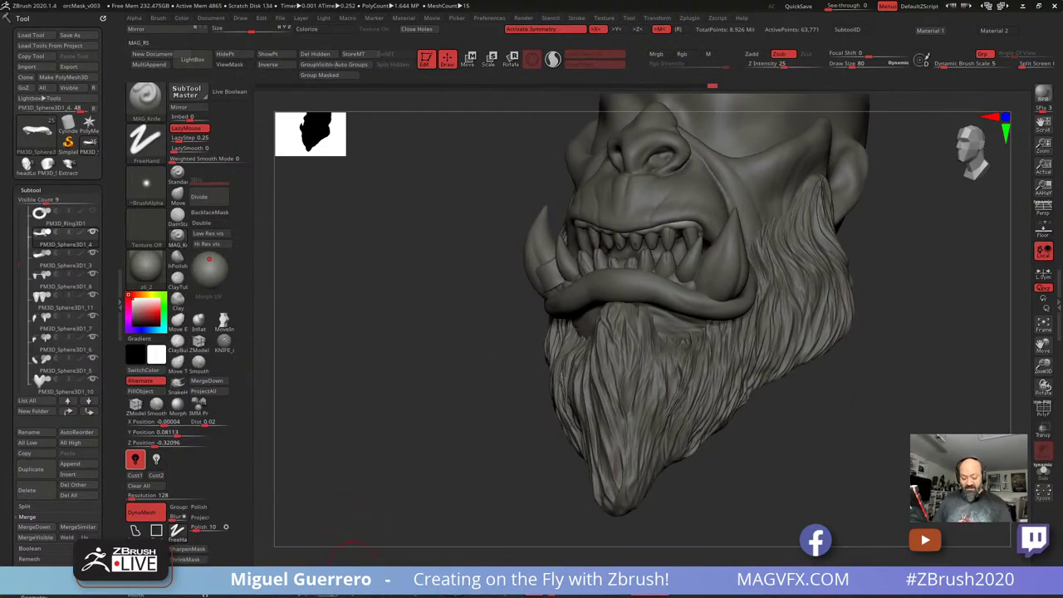
{"action": "left_click", "coordinate": [345, 580]}
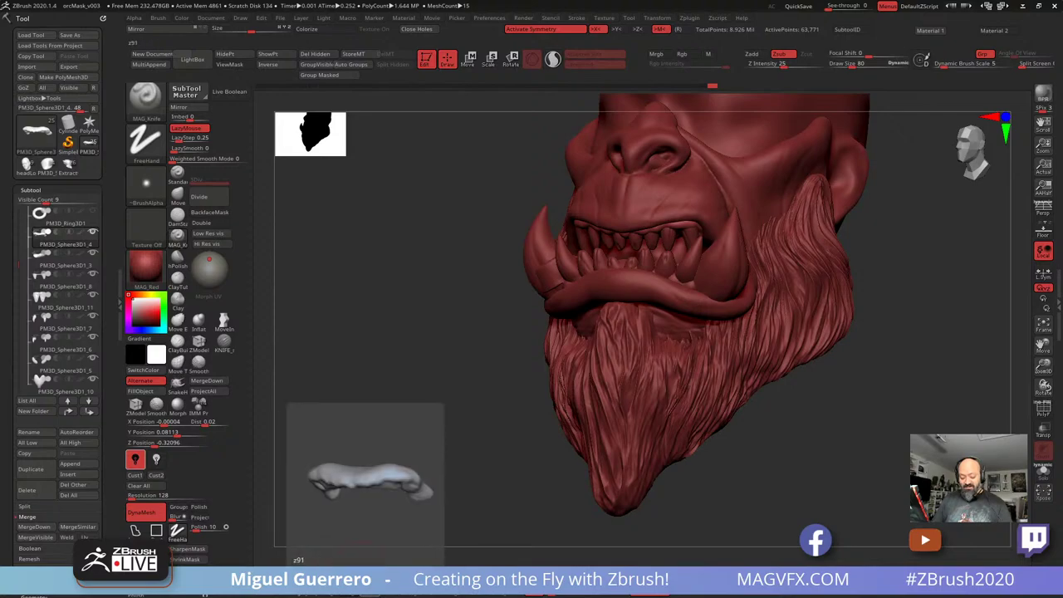
{"action": "left_click", "coordinate": [369, 580]}
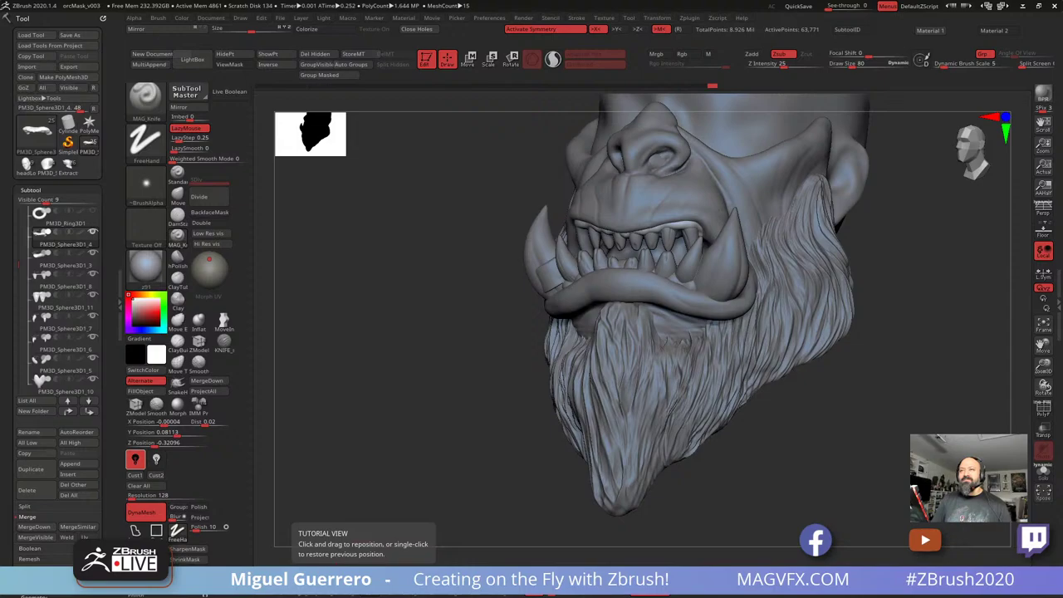
Select the muzzle and lip mesh and reshape the lower lip below the large tusk using the Move brush at draw size 136
{"action": "mouse_move", "coordinate": [339, 359]}
{"action": "left_mouse_down", "text": "shift"}
{"action": "mouse_move", "coordinate": [360, 357]}
{"action": "mouse_move", "coordinate": [354, 372]}
{"action": "left_mouse_up", "text": "shift"}
{"action": "left_click_drag", "start_coordinate": [410, 330], "coordinate": [384, 388], "text": "alt"}
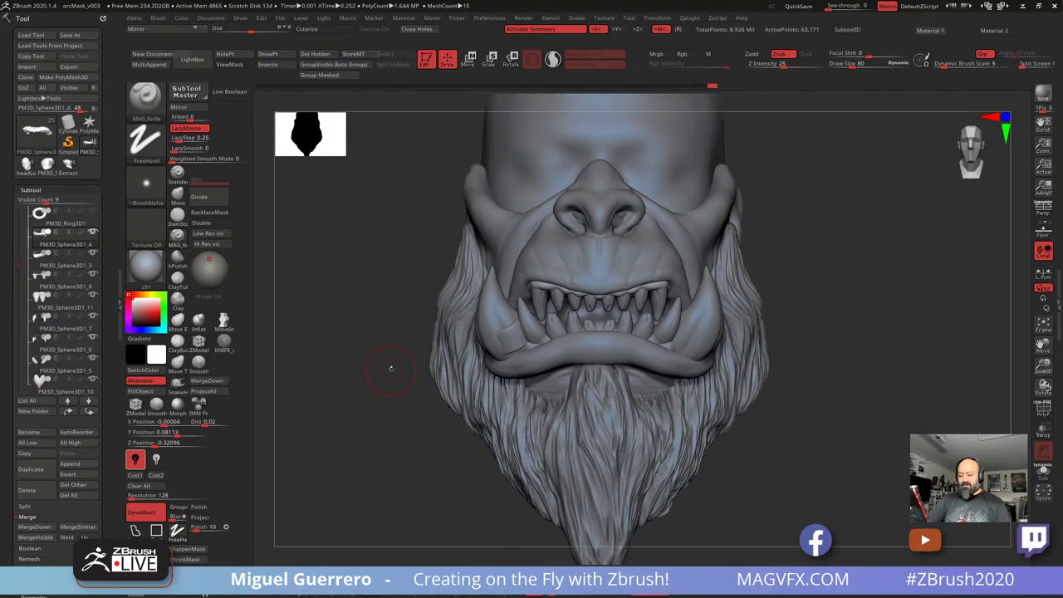
{"action": "left_click", "coordinate": [558, 272], "text": "alt"}
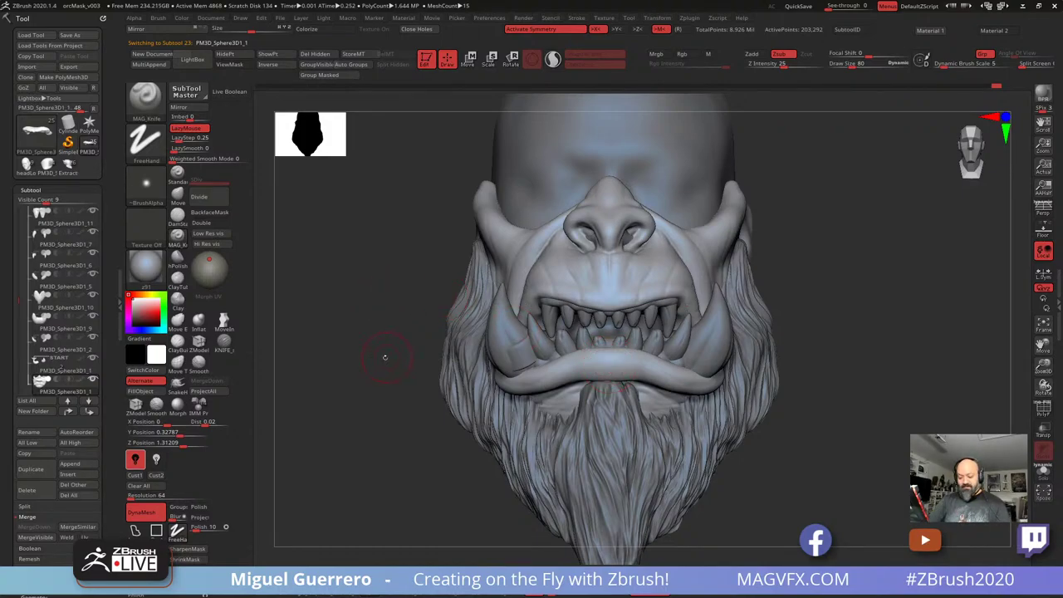
{"action": "mouse_move", "coordinate": [384, 356]}
{"action": "left_mouse_down"}
{"action": "mouse_move", "coordinate": [360, 351]}
{"action": "mouse_move", "coordinate": [388, 325]}
{"action": "mouse_move", "coordinate": [358, 342]}
{"action": "left_mouse_up"}
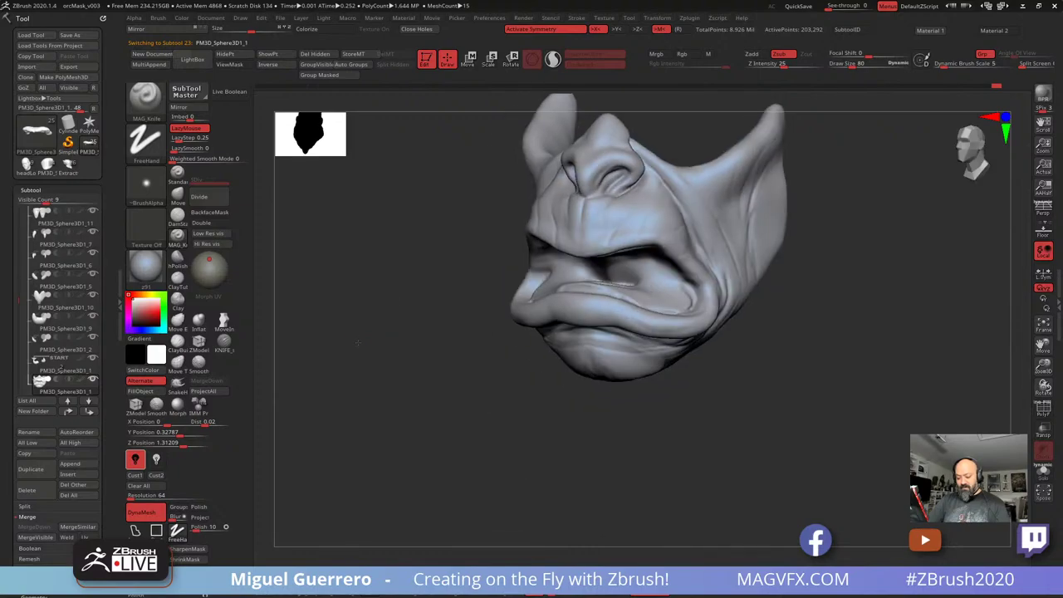
{"action": "left_click", "coordinate": [178, 196]}
{"action": "left_click_drag", "start_coordinate": [455, 314], "coordinate": [484, 316]}
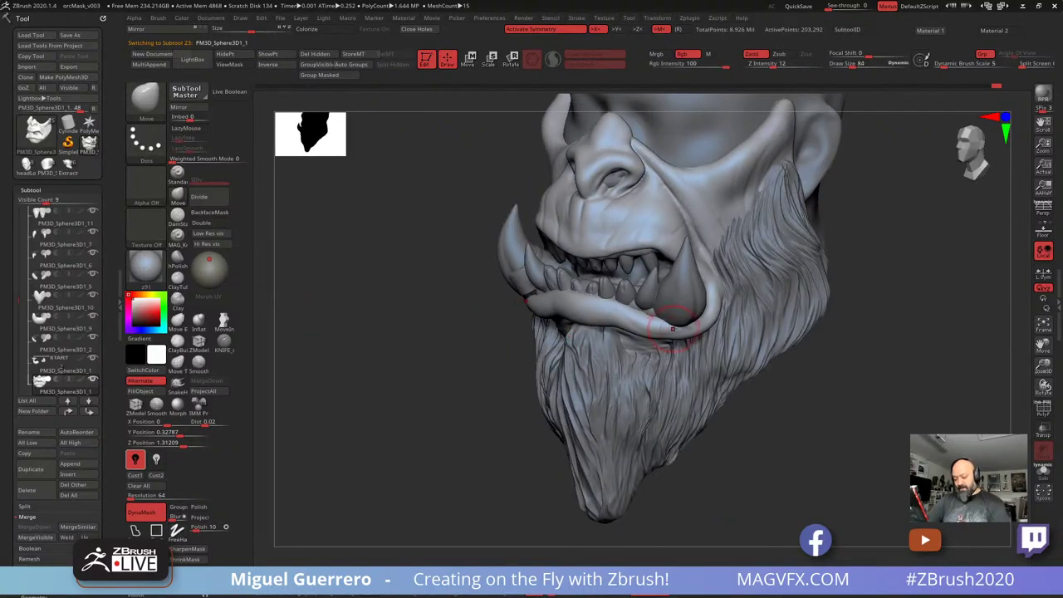
{"action": "key", "text": "bracketright"}
{"action": "left_click_drag", "start_coordinate": [673, 318], "coordinate": [676, 323]}
{"action": "right_click_drag", "start_coordinate": [697, 389], "coordinate": [721, 367]}
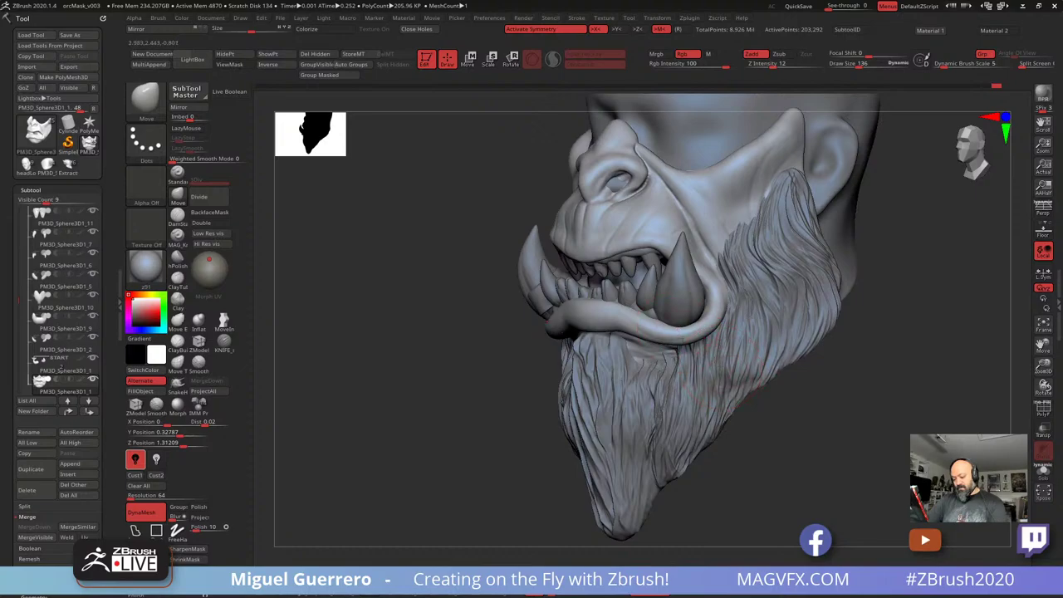
{"action": "mouse_move", "coordinate": [498, 320]}
{"action": "left_mouse_down"}
{"action": "mouse_move", "coordinate": [446, 316]}
{"action": "mouse_move", "coordinate": [532, 326]}
{"action": "left_mouse_up"}
{"action": "left_click_drag", "start_coordinate": [397, 321], "coordinate": [486, 321]}
{"action": "left_click_drag", "start_coordinate": [378, 341], "coordinate": [443, 390]}
Reselect the muzzle mesh and carve a fine crease along the lower lip with the KNIFE_sharp brush at draw size 48
{"action": "left_click", "coordinate": [635, 345], "text": "alt"}
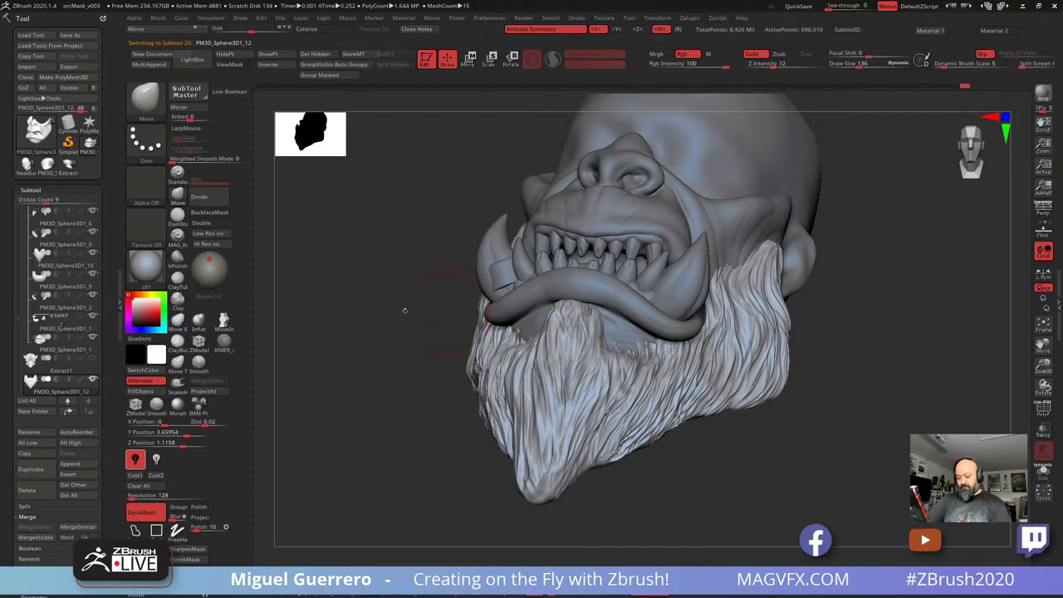
{"action": "left_click_drag", "start_coordinate": [405, 309], "coordinate": [425, 309], "text": "shift"}
{"action": "left_click", "coordinate": [530, 307], "text": "alt"}
{"action": "left_click_drag", "start_coordinate": [373, 332], "coordinate": [390, 357], "text": "alt"}
{"action": "left_click_drag", "start_coordinate": [357, 323], "coordinate": [378, 343], "text": "alt"}
{"action": "left_click_drag", "start_coordinate": [365, 349], "coordinate": [266, 317]}
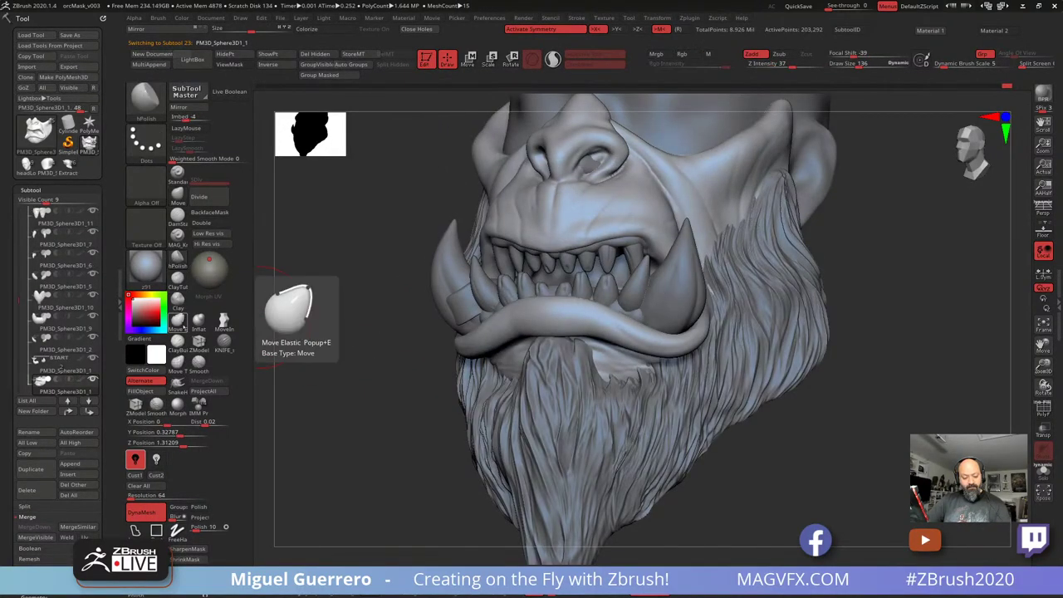
{"action": "left_click", "coordinate": [223, 341]}
{"action": "key", "text": "["}
{"action": "key", "text": "["}
{"action": "key", "text": "["}
{"action": "key", "text": "["}
{"action": "key", "text": "["}
{"action": "key", "text": "["}
{"action": "key", "text": "["}
{"action": "key", "text": "["}
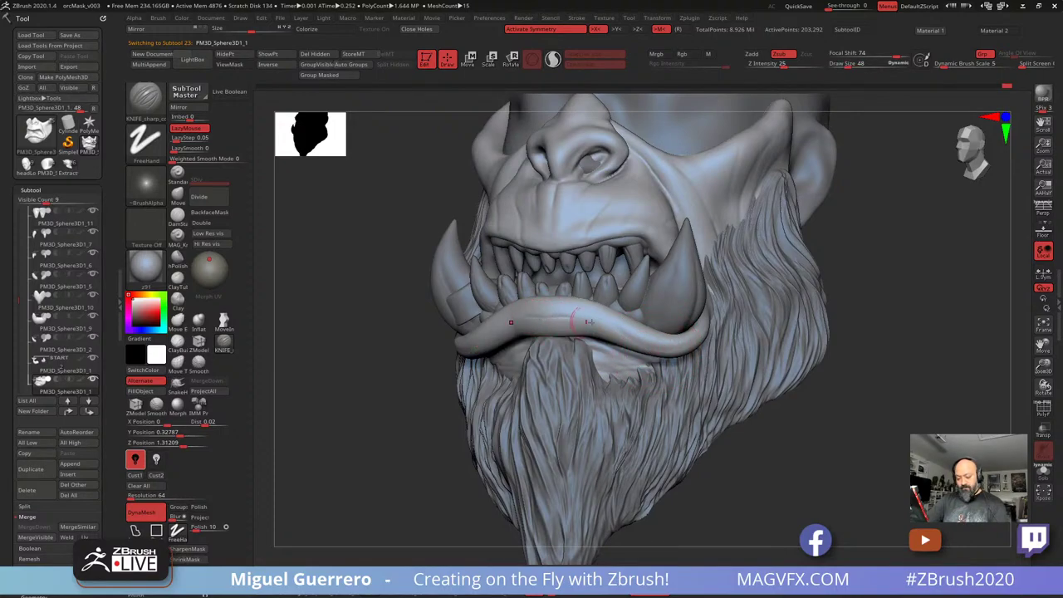
{"action": "left_click_drag", "start_coordinate": [547, 315], "coordinate": [568, 317]}
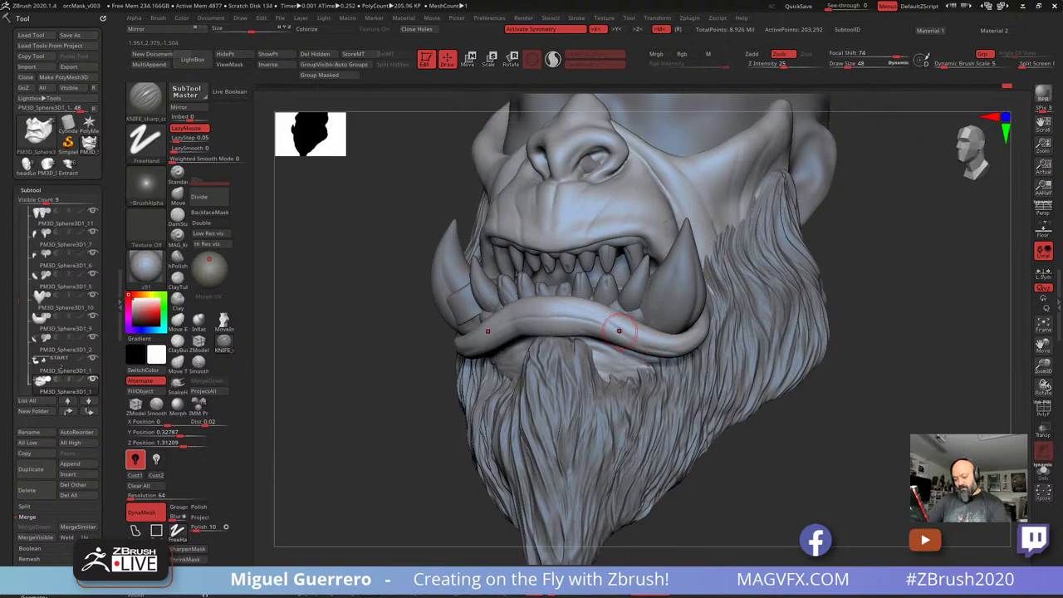
Reduce the knife brush's draw size to 24 and set the muzzle mesh's DynaMesh resolution to 128
{"action": "left_click_drag", "start_coordinate": [831, 453], "coordinate": [774, 455]}
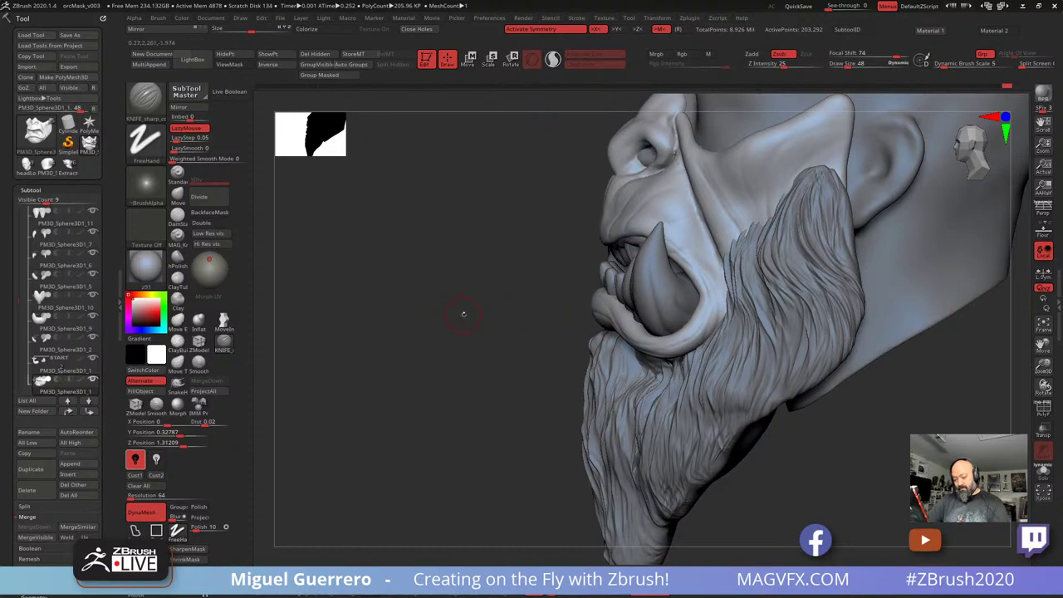
{"action": "left_click_drag", "start_coordinate": [312, 319], "coordinate": [435, 320]}
{"action": "right_click_drag", "start_coordinate": [434, 319], "coordinate": [473, 347], "text": "alt"}
{"action": "key", "text": "bracketleft"}
{"action": "key", "text": "bracketleft"}
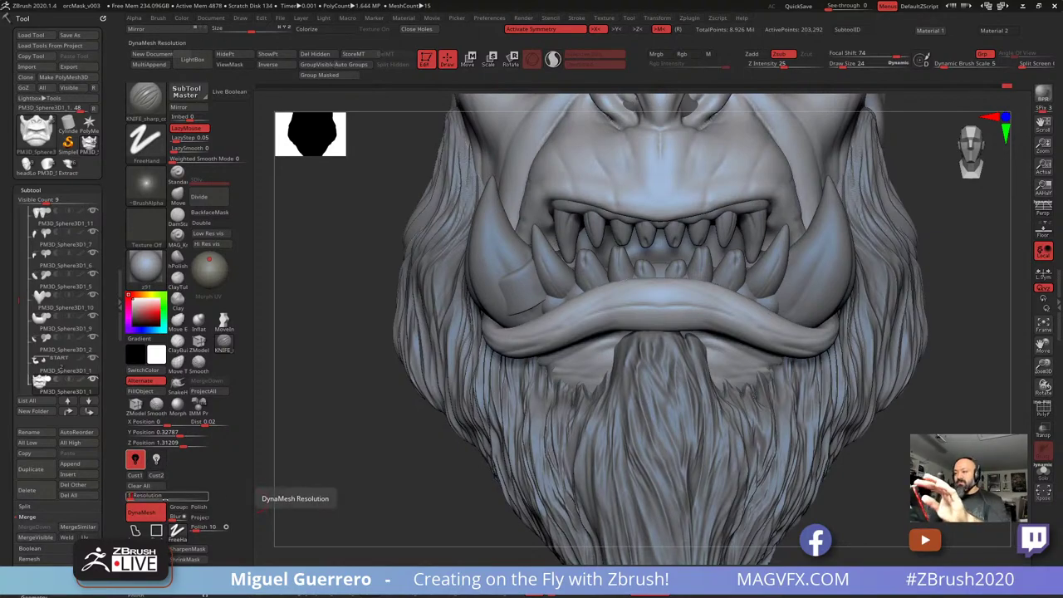
{"action": "type", "text": "128"}
{"action": "key", "text": "Return"}
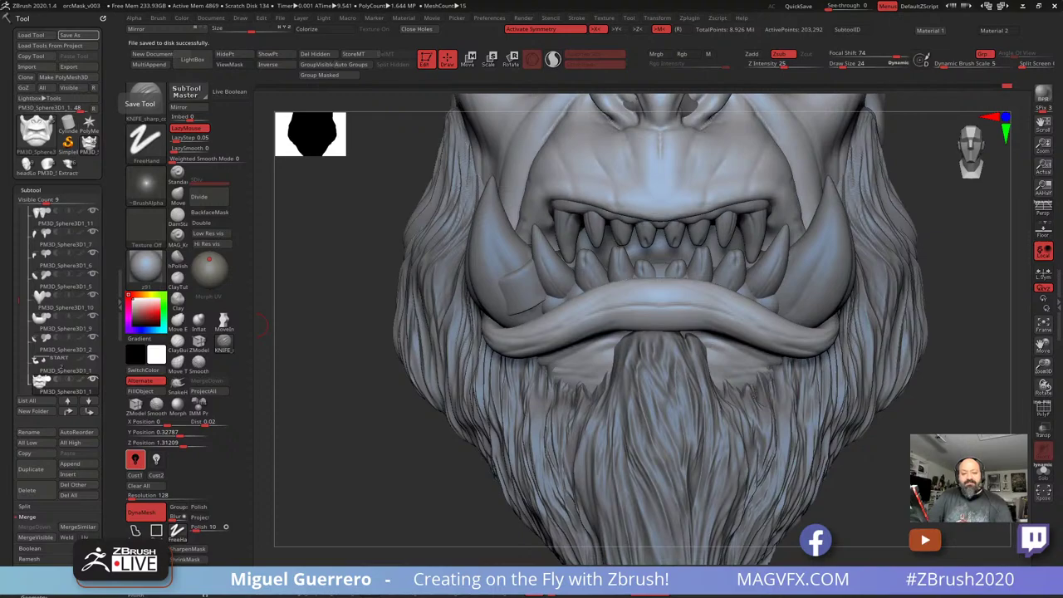
Turn on the perspective view and try an 85 mm camera focal length, comparing it with 50 mm
{"action": "left_click", "coordinate": [240, 18]}
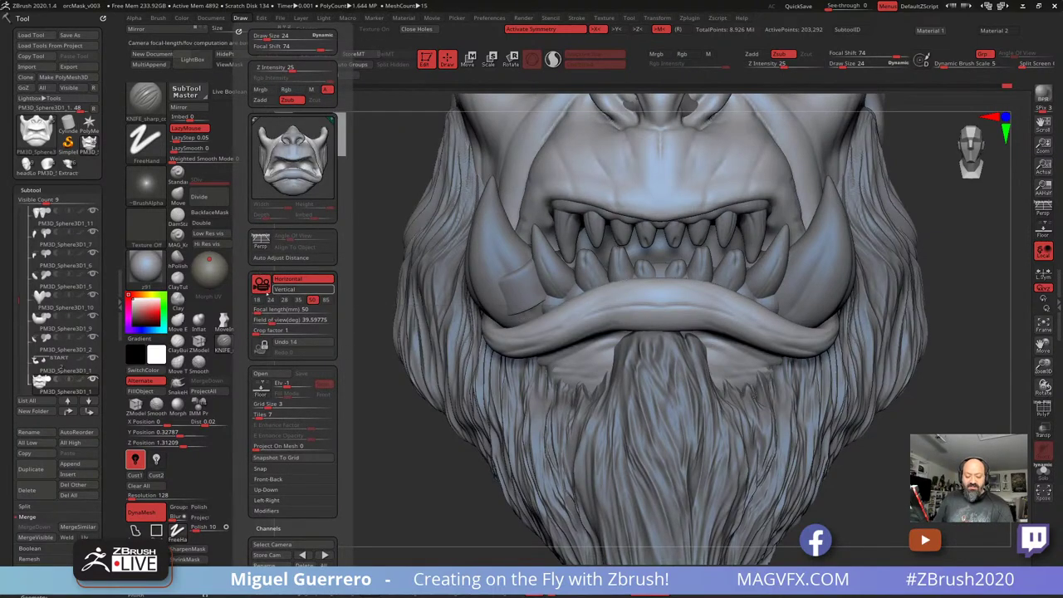
{"action": "left_click", "coordinate": [261, 241]}
{"action": "left_click", "coordinate": [326, 300]}
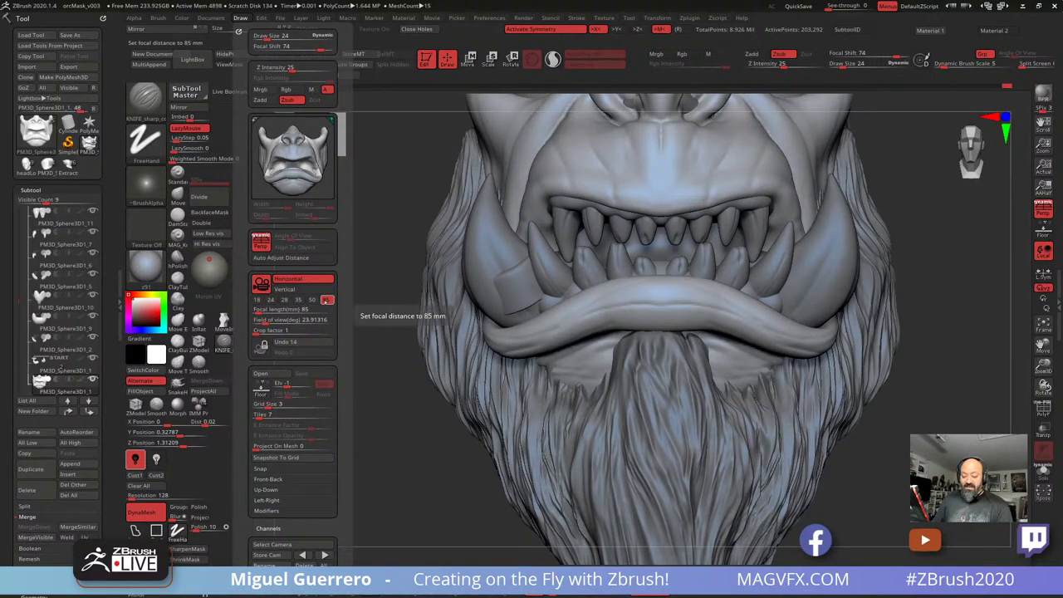
{"action": "left_click", "coordinate": [313, 300]}
{"action": "left_click", "coordinate": [326, 300]}
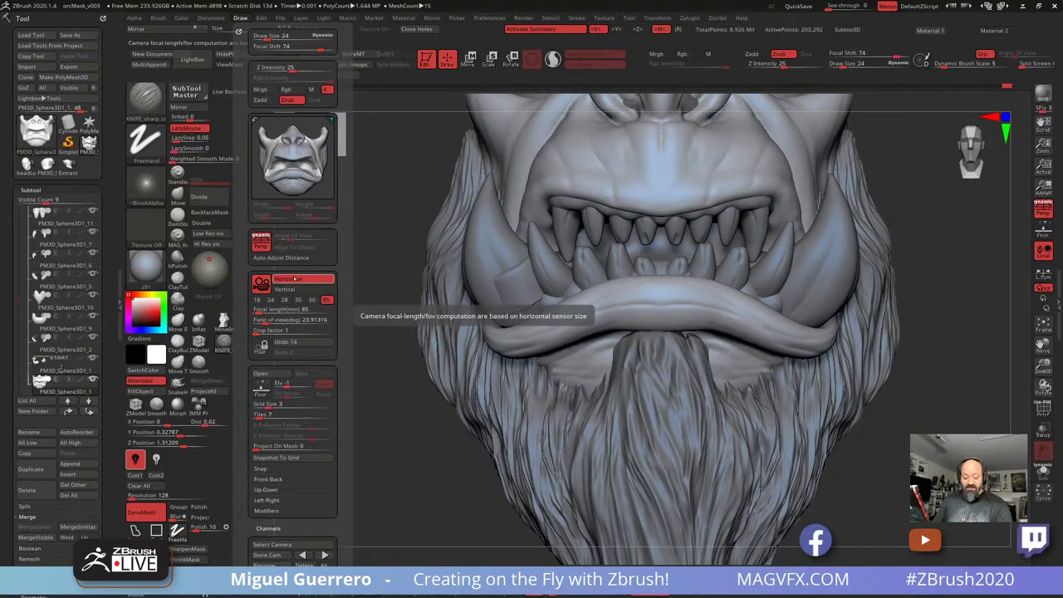
Frame the whole orc head at an angle and compare its look with perspective on and off
{"action": "mouse_move", "coordinate": [402, 442]}
{"action": "left_mouse_down"}
{"action": "mouse_move", "coordinate": [386, 429]}
{"action": "mouse_move", "coordinate": [406, 365]}
{"action": "mouse_move", "coordinate": [374, 377]}
{"action": "left_mouse_up"}
{"action": "key", "text": "f"}
{"action": "key", "text": "p"}
{"action": "key", "text": "p"}
{"action": "key", "text": "p"}
{"action": "key", "text": "p"}
{"action": "key", "text": "p"}
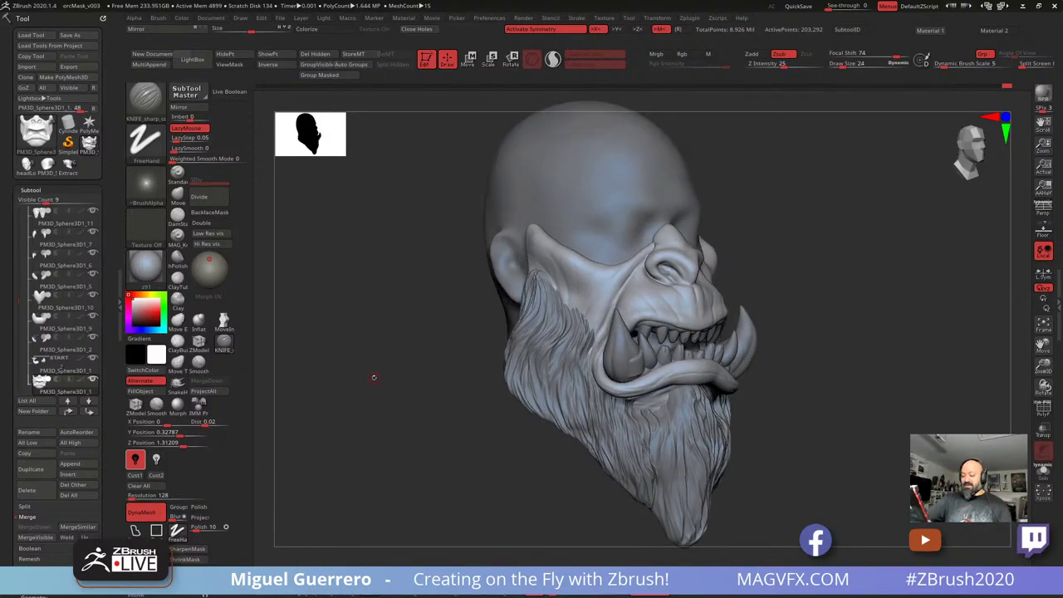
{"action": "key", "text": "p"}
{"action": "key", "text": "p"}
{"action": "key", "text": "p"}
{"action": "key", "text": "p"}
{"action": "key", "text": "p"}
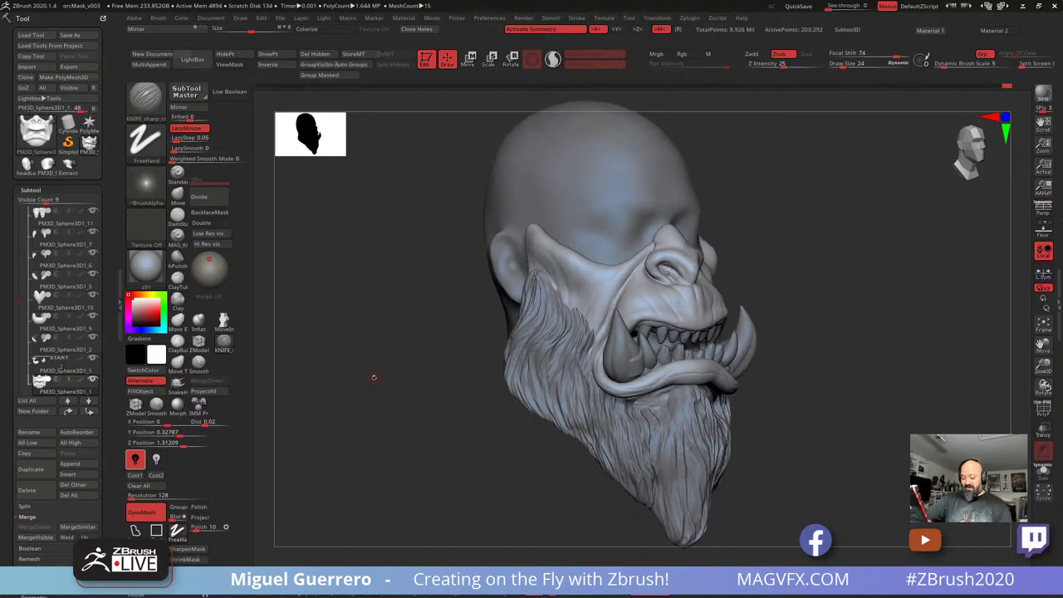
Set the camera focal length to 50 mm and turn the perspective view off
{"action": "left_click", "coordinate": [544, 578]}
{"action": "left_click", "coordinate": [560, 579]}
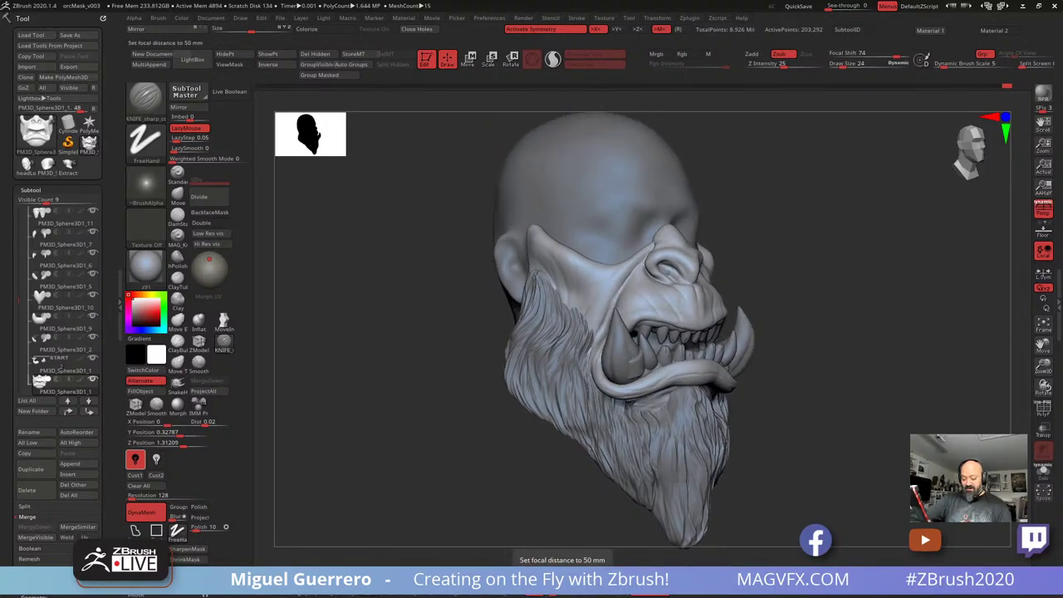
{"action": "left_click", "coordinate": [553, 579]}
{"action": "key", "text": "p"}
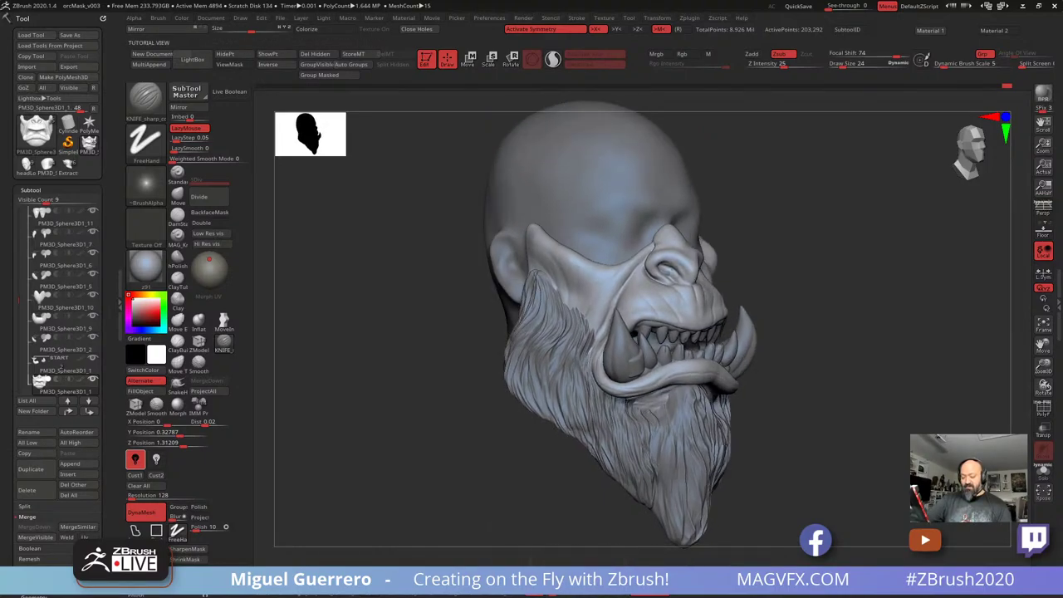
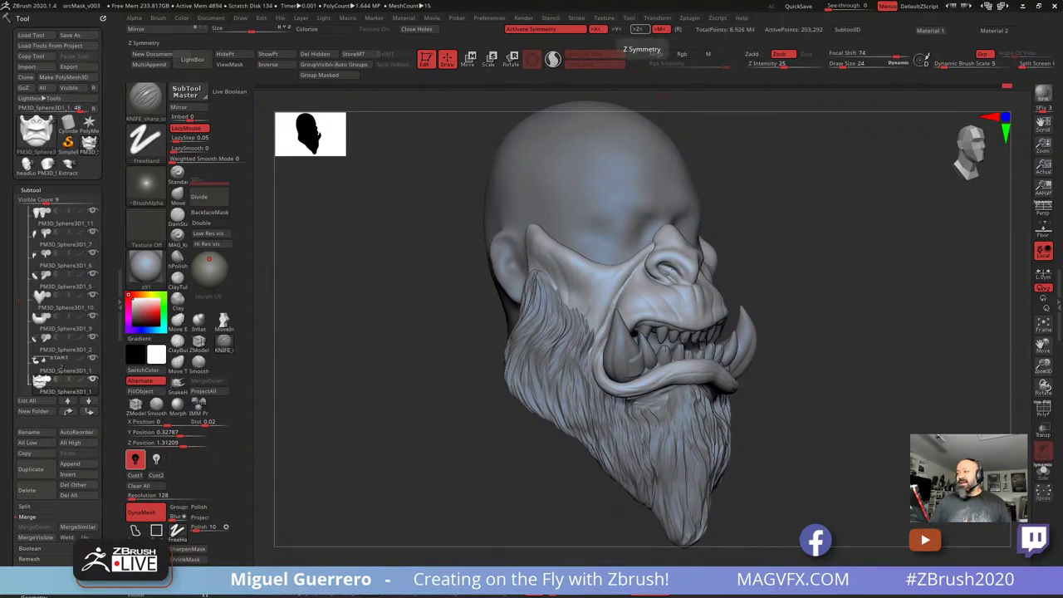
Switch to the music player, look through its list of stations, and move the player out of the way
{"action": "left_click_drag", "start_coordinate": [818, 0], "coordinate": [782, 163]}
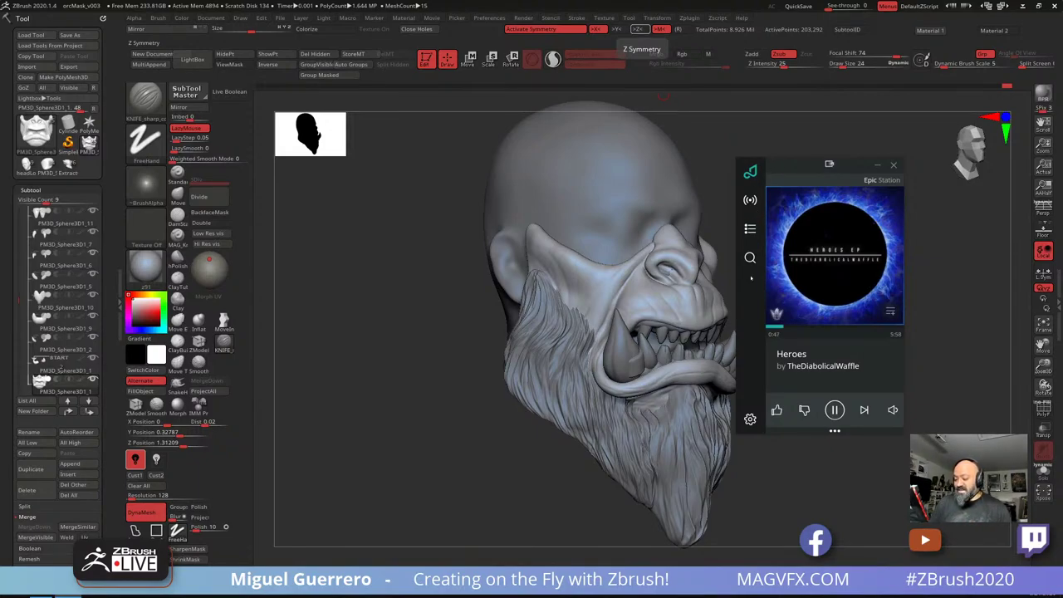
{"action": "left_click", "coordinate": [750, 200]}
{"action": "scroll", "coordinate": [864, 288], "scroll_direction": "down", "scroll_amount": 5}
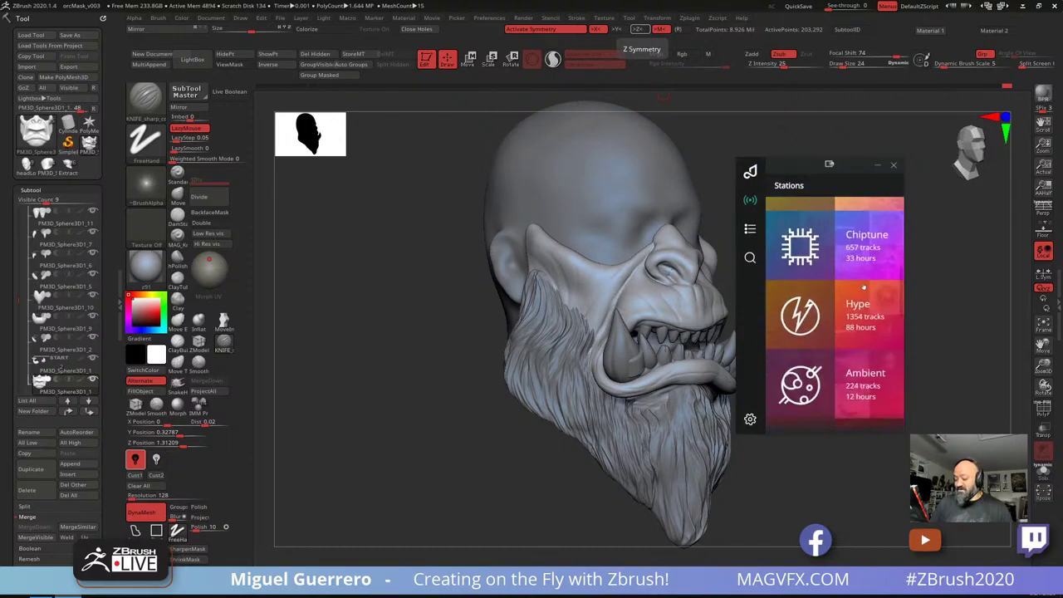
{"action": "scroll", "coordinate": [864, 287], "scroll_direction": "down", "scroll_amount": 10}
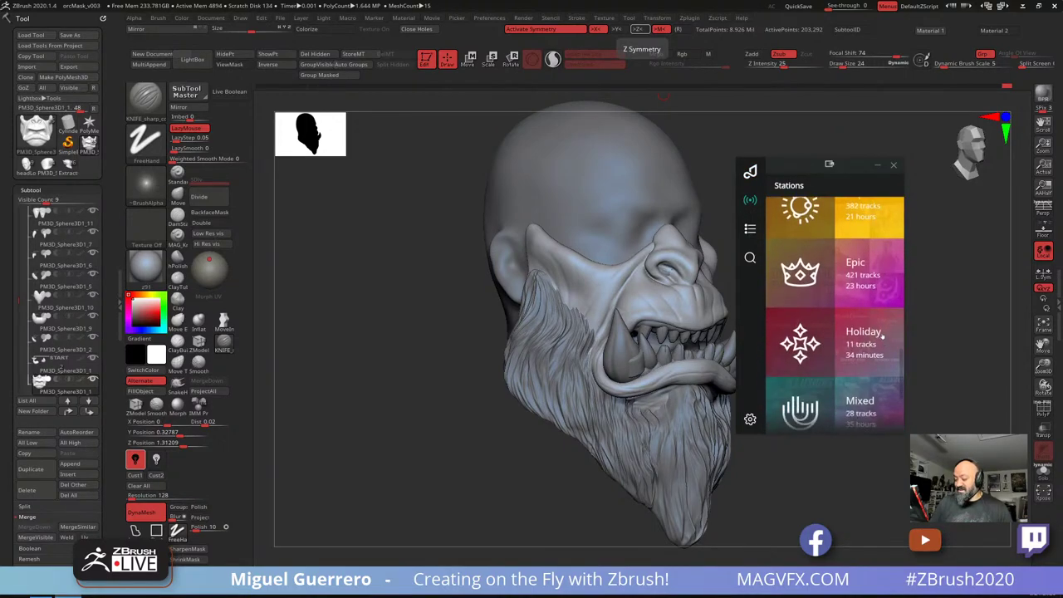
{"action": "scroll", "coordinate": [882, 336], "scroll_direction": "down", "scroll_amount": 1}
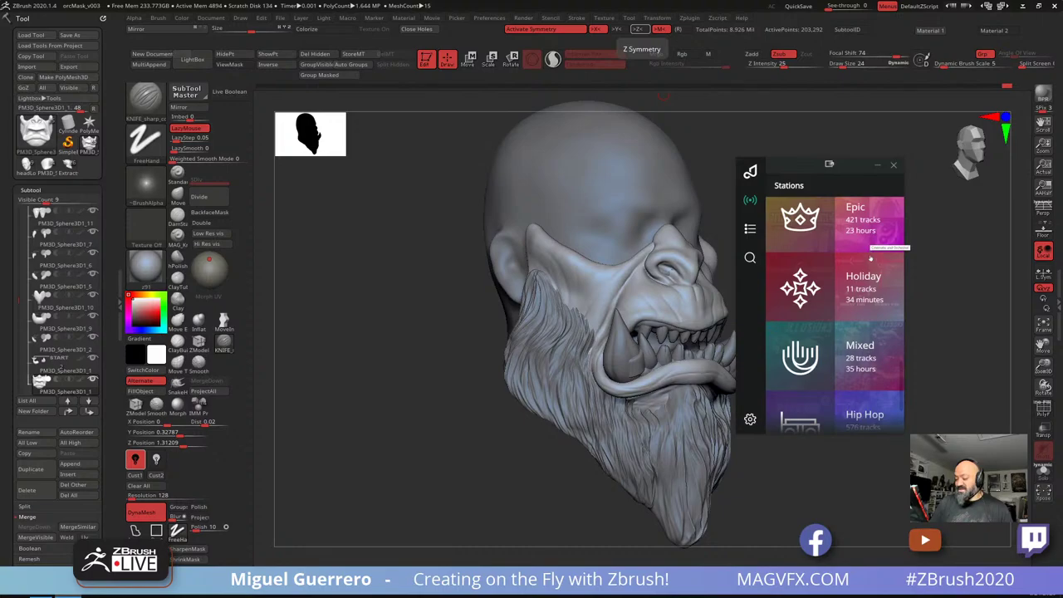
{"action": "scroll", "coordinate": [870, 259], "scroll_direction": "up", "scroll_amount": 15}
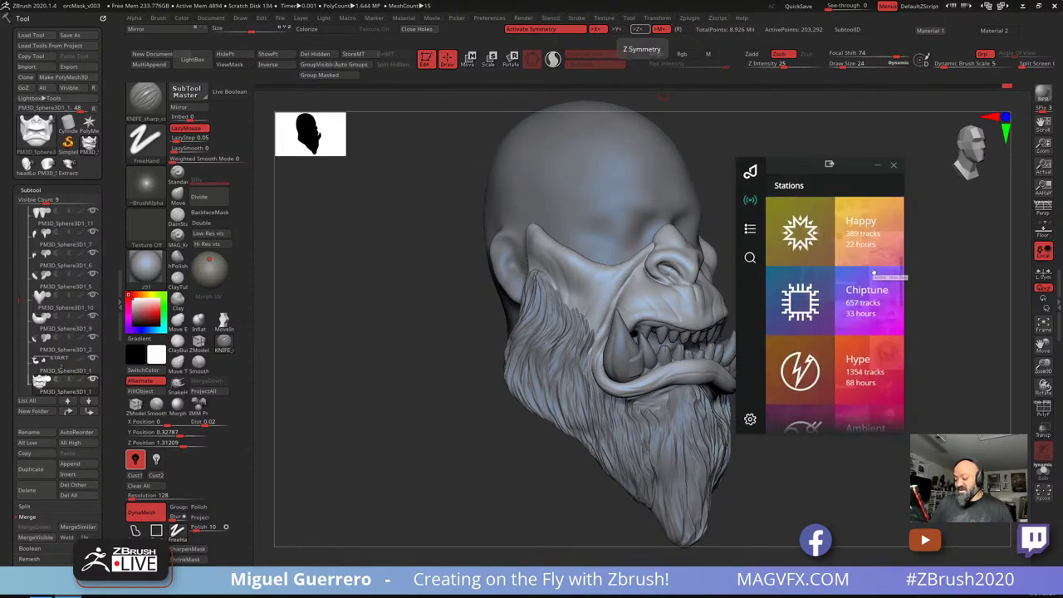
{"action": "scroll", "coordinate": [874, 274], "scroll_direction": "up", "scroll_amount": 5}
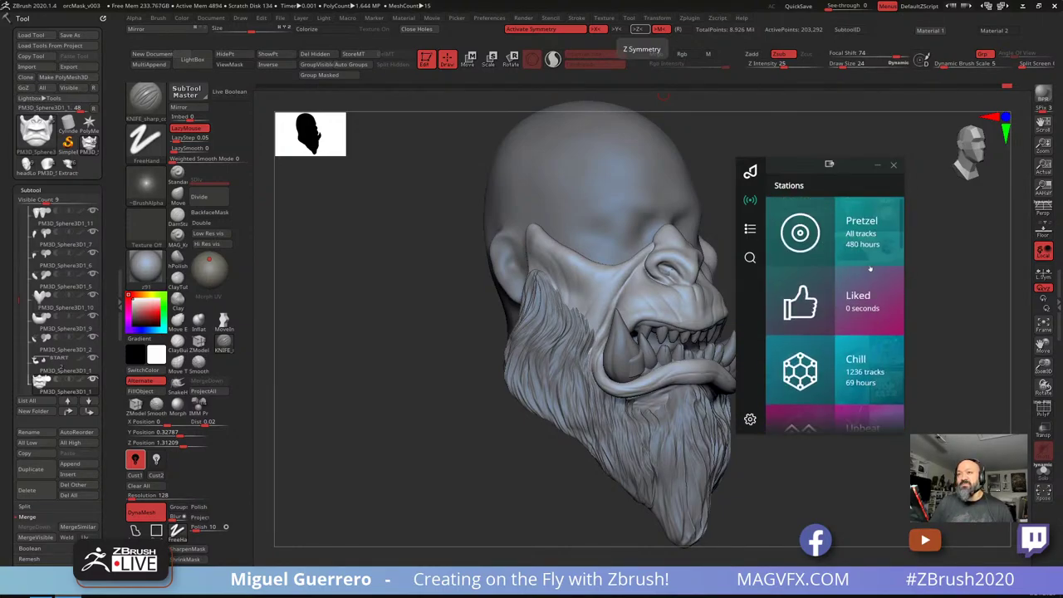
{"action": "left_click_drag", "start_coordinate": [844, 172], "coordinate": [938, 0]}
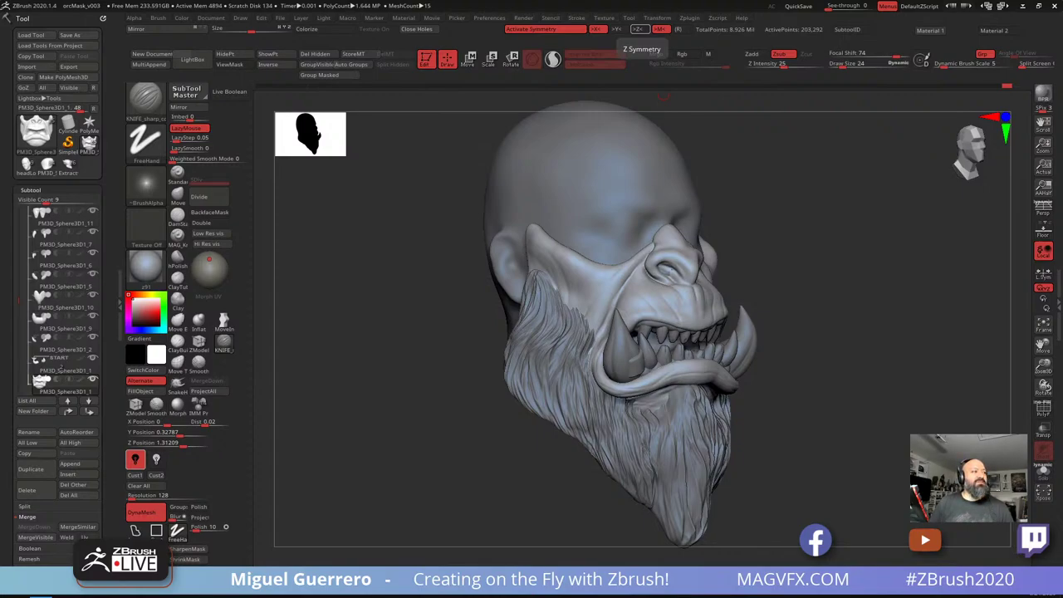
Switch to the browser and skim the #AskZBrush video on making a SubTool glow using BPR filters, then put the browser away
{"action": "left_click_drag", "start_coordinate": [0, 0], "coordinate": [556, 81]}
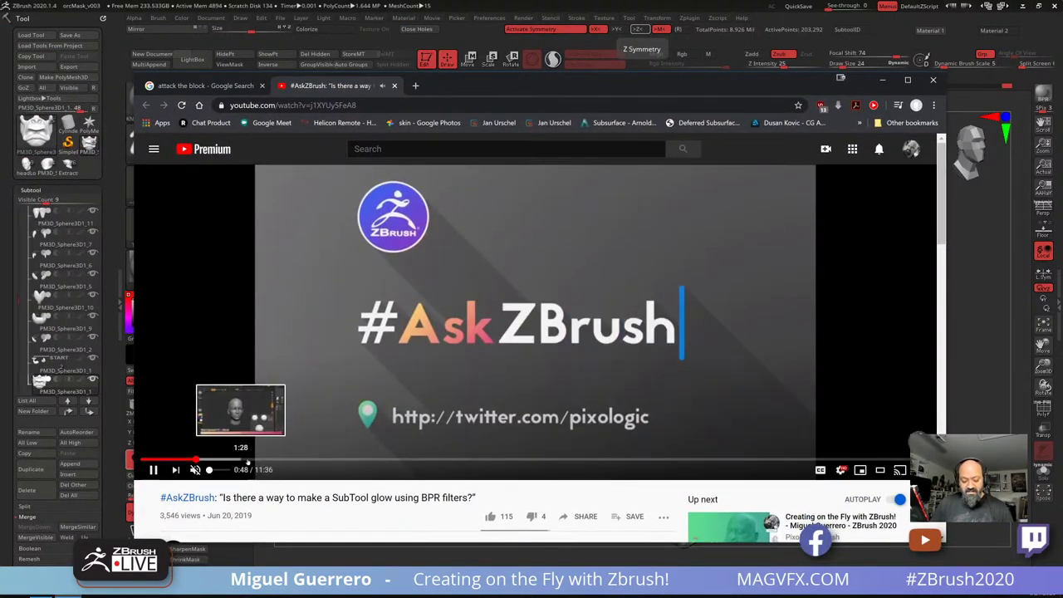
{"action": "left_click", "coordinate": [255, 459]}
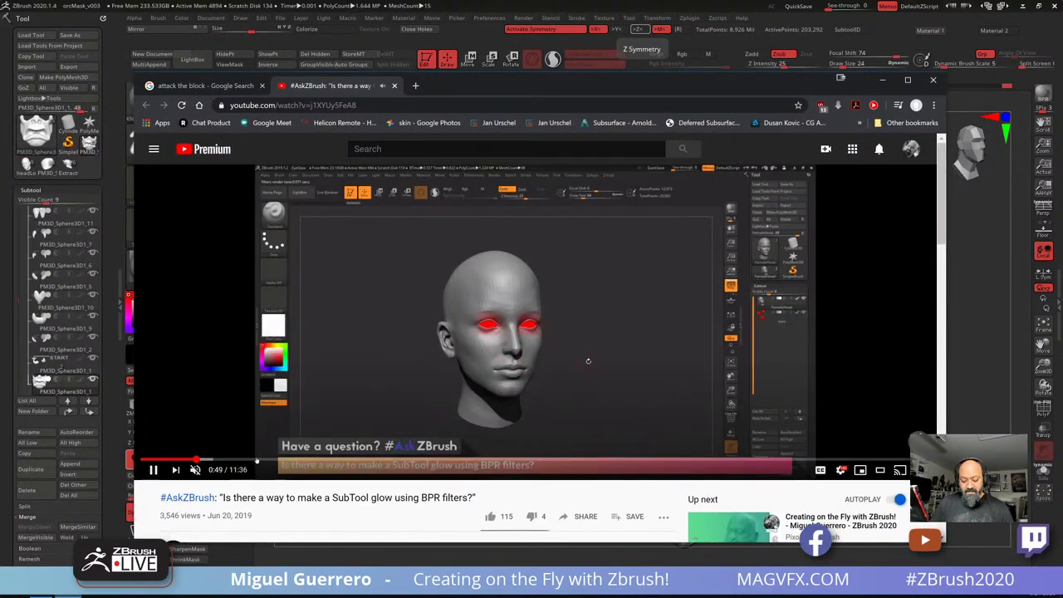
{"action": "left_click", "coordinate": [313, 461]}
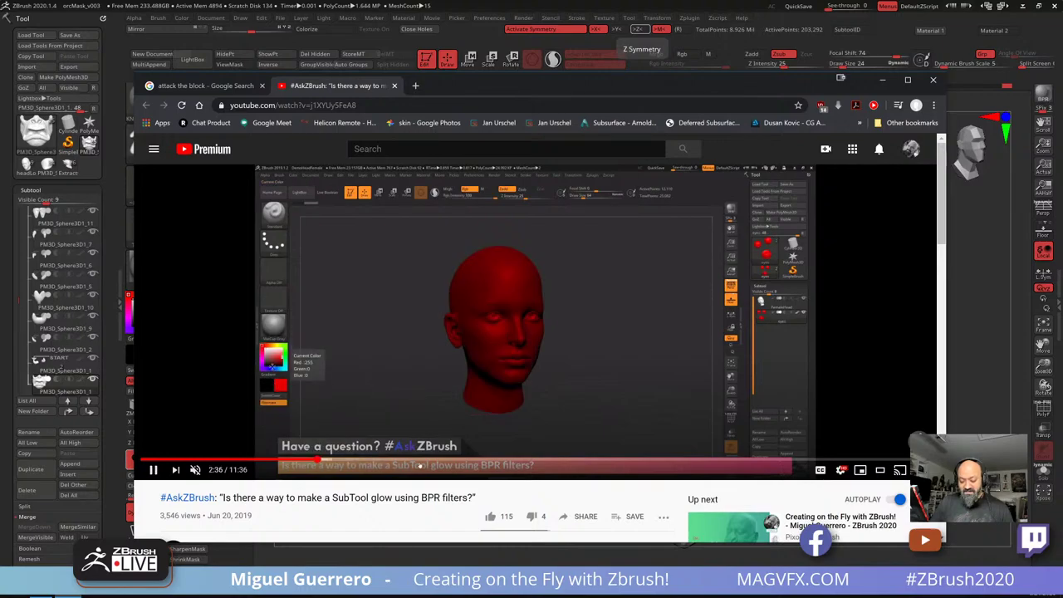
{"action": "left_click", "coordinate": [424, 462]}
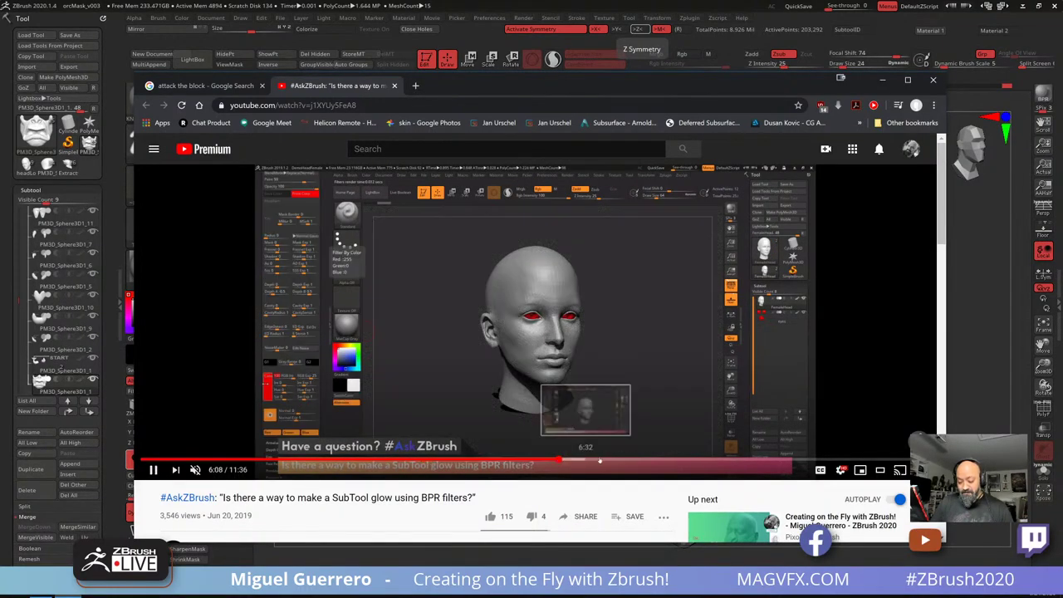
{"action": "left_click", "coordinate": [672, 461]}
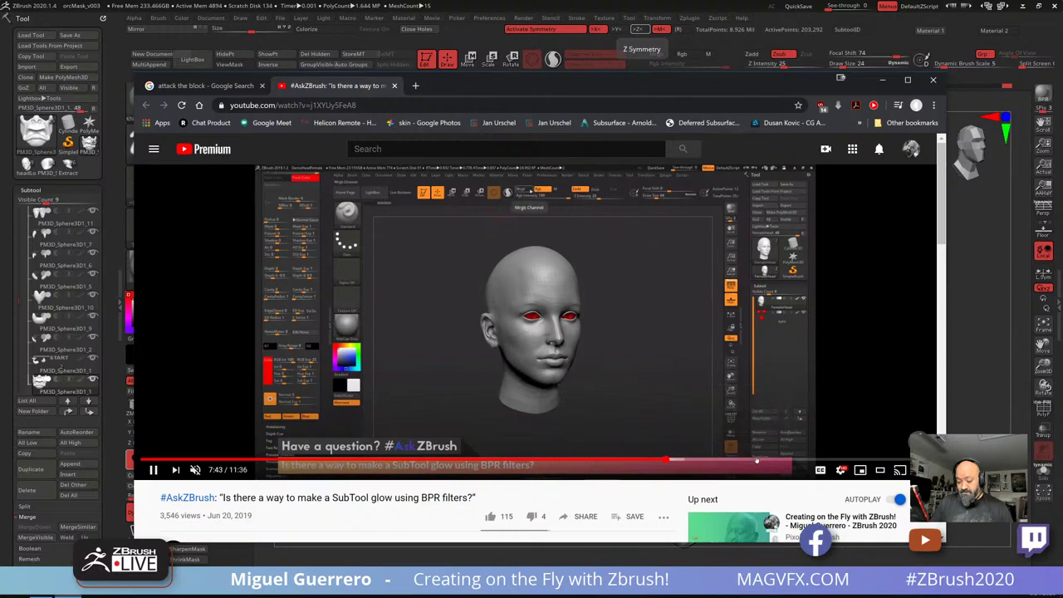
{"action": "left_click", "coordinate": [807, 460]}
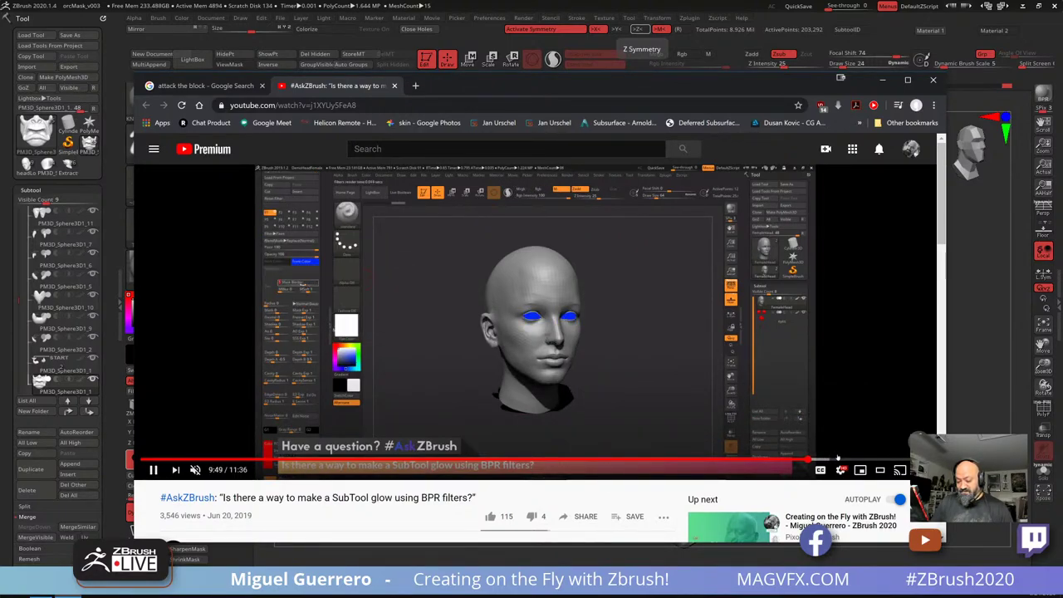
{"action": "left_click", "coordinate": [863, 458]}
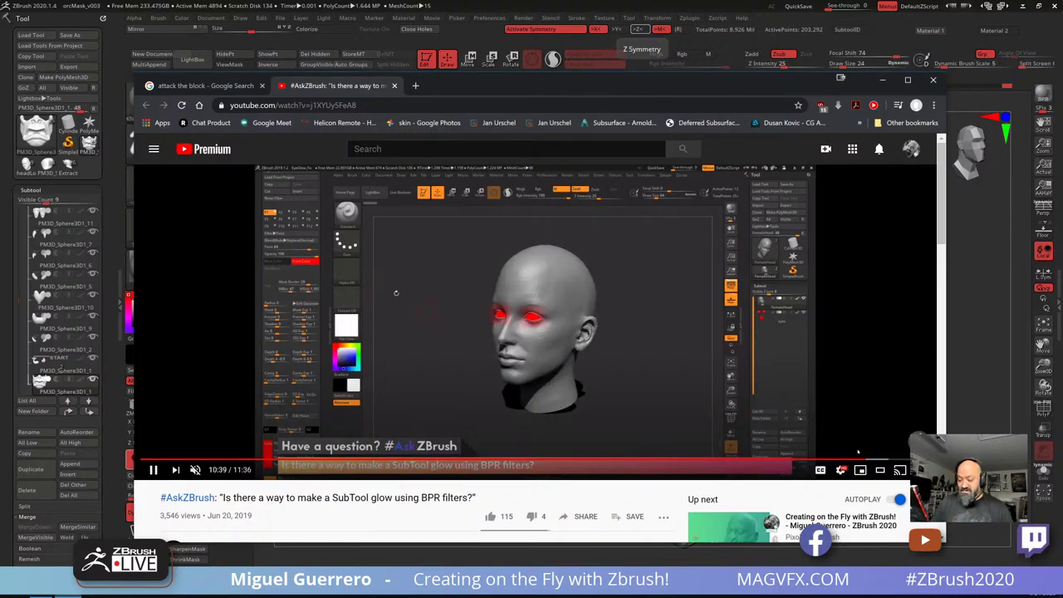
{"action": "left_click_drag", "start_coordinate": [765, 86], "coordinate": [0, 33]}
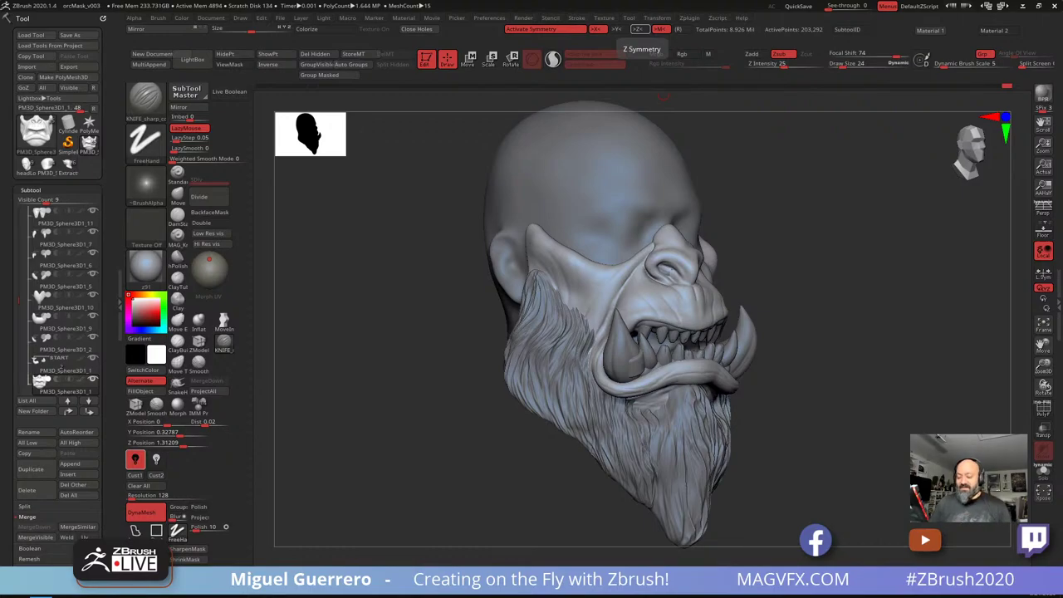
Nudge the mask's upper side point near the ear inward with the Move brush at draw size 136
{"action": "left_click_drag", "start_coordinate": [399, 327], "coordinate": [358, 316], "text": "shift"}
{"action": "left_click_drag", "start_coordinate": [398, 268], "coordinate": [358, 294]}
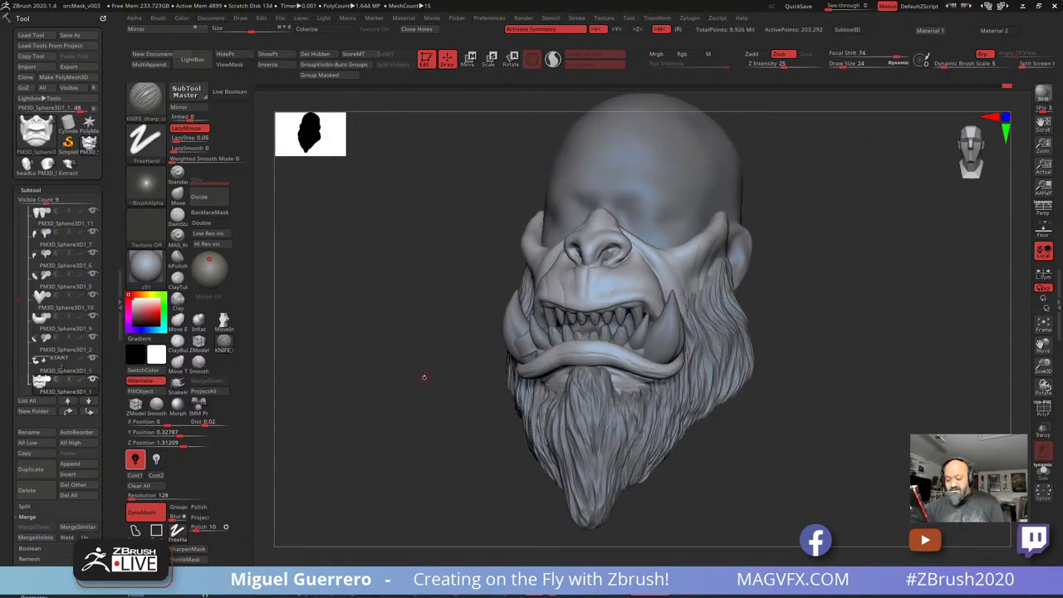
{"action": "right_click_drag", "start_coordinate": [424, 375], "coordinate": [375, 321], "text": "ctrl"}
{"action": "left_click_drag", "start_coordinate": [393, 341], "coordinate": [420, 334]}
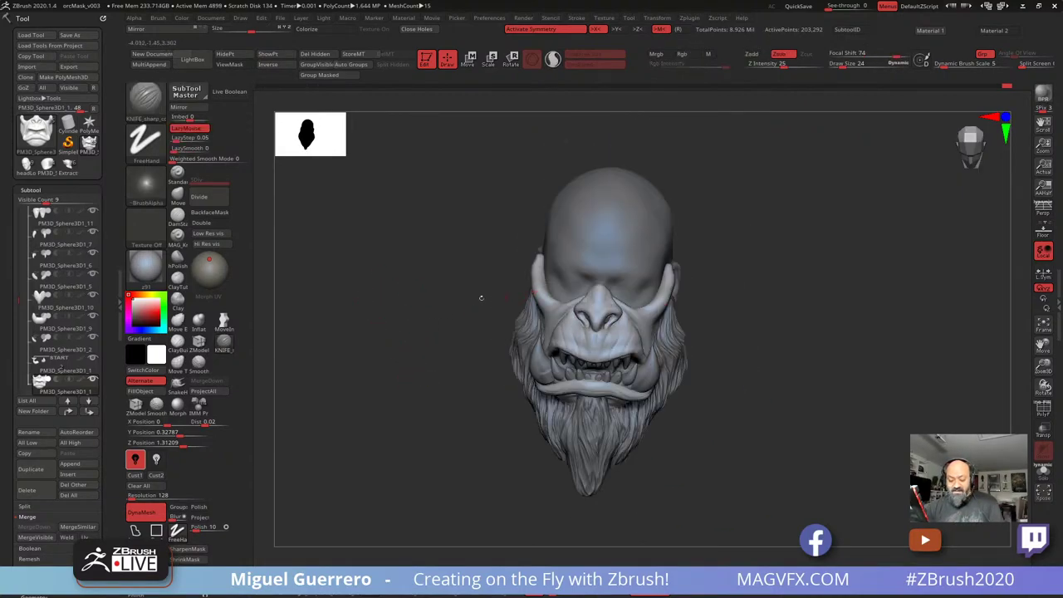
{"action": "left_click", "coordinate": [178, 199]}
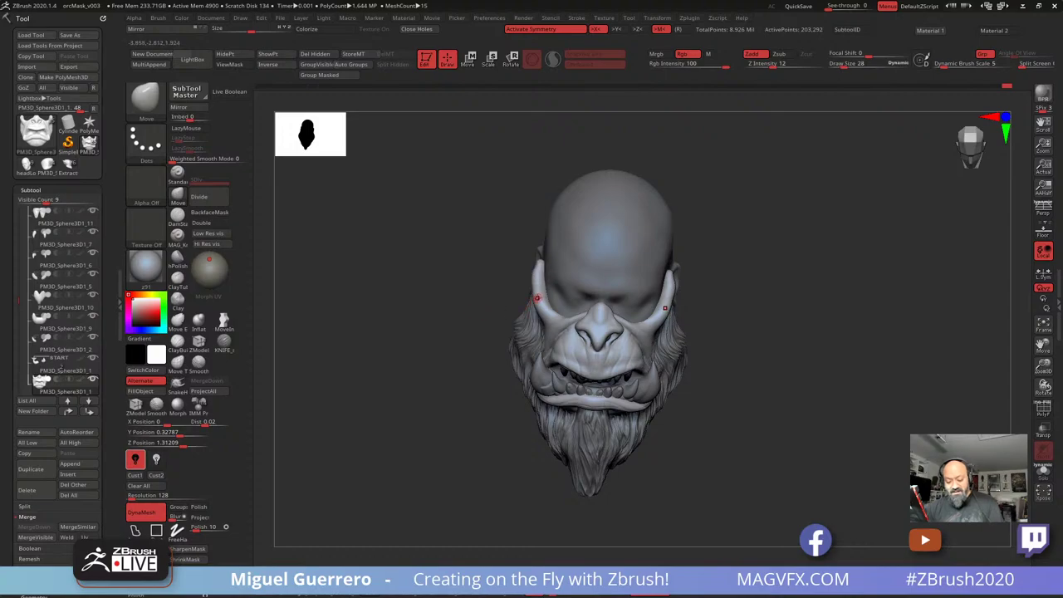
{"action": "left_click_drag", "start_coordinate": [537, 265], "coordinate": [542, 269]}
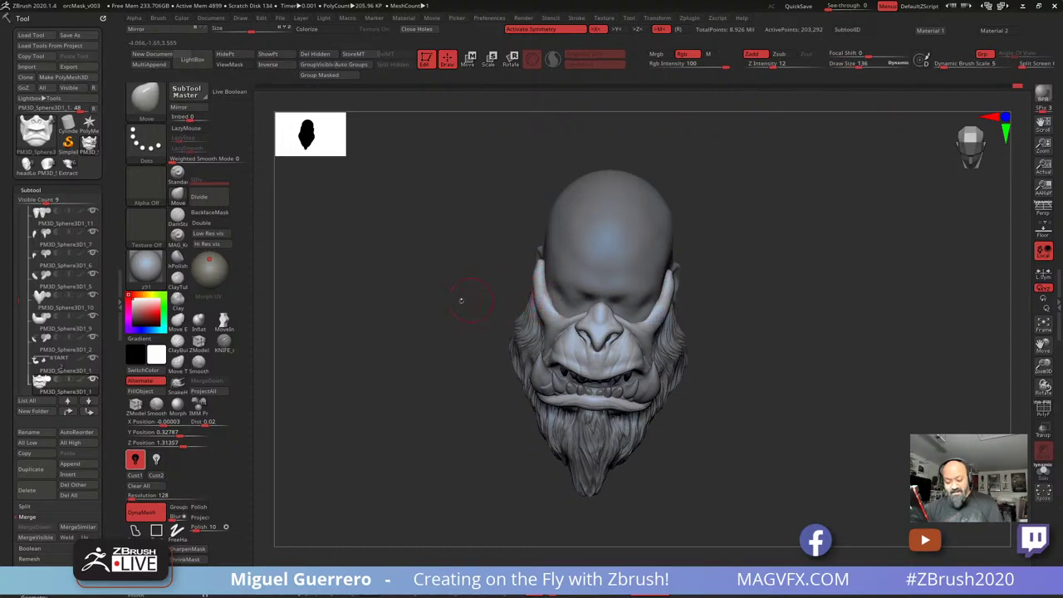
Reshape the nostrils and the muzzle edge beside the nose with the Move brush at draw size 136
{"action": "left_click_drag", "start_coordinate": [462, 301], "coordinate": [265, 313]}
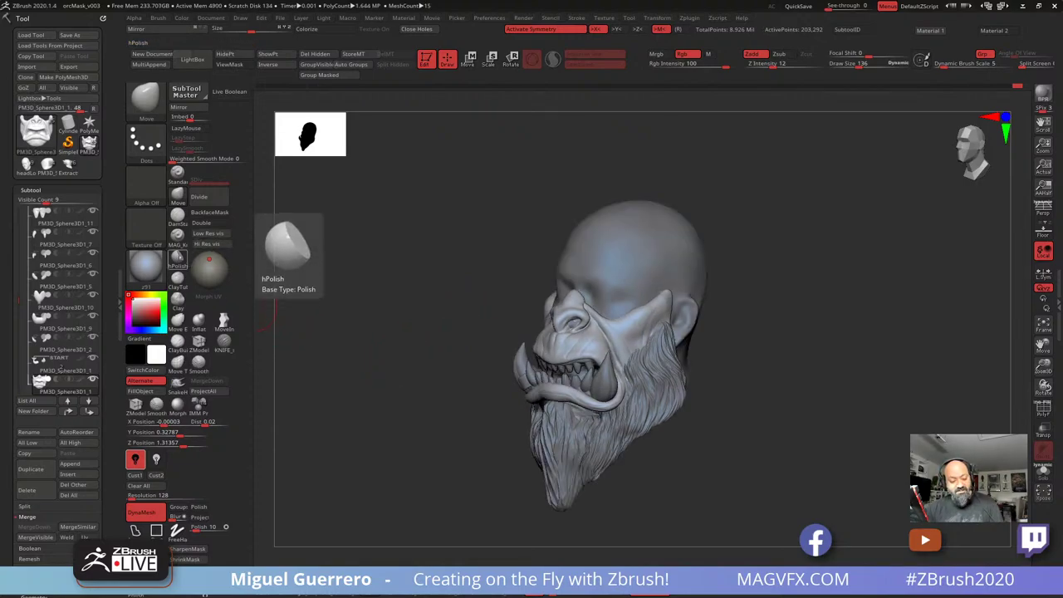
{"action": "left_click", "coordinate": [178, 218]}
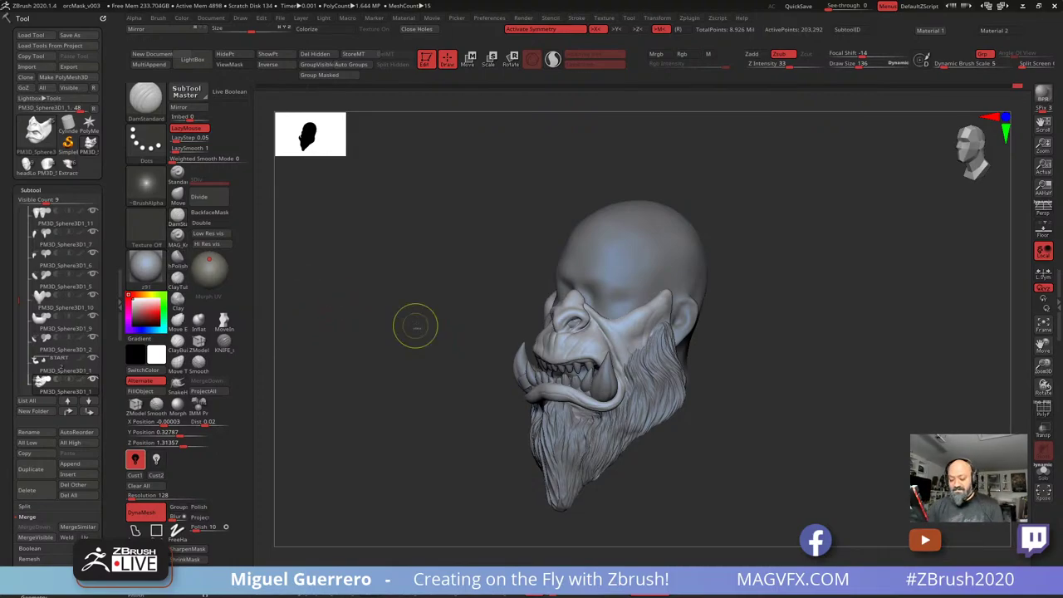
{"action": "mouse_move", "coordinate": [417, 323]}
{"action": "right_mouse_down", "text": "ctrl"}
{"action": "mouse_move", "coordinate": [413, 342]}
{"action": "mouse_move", "coordinate": [450, 338]}
{"action": "right_mouse_up", "text": "ctrl"}
{"action": "mouse_move", "coordinate": [449, 337]}
{"action": "left_mouse_down"}
{"action": "mouse_move", "coordinate": [451, 304]}
{"action": "mouse_move", "coordinate": [517, 311]}
{"action": "mouse_move", "coordinate": [488, 312]}
{"action": "left_mouse_up"}
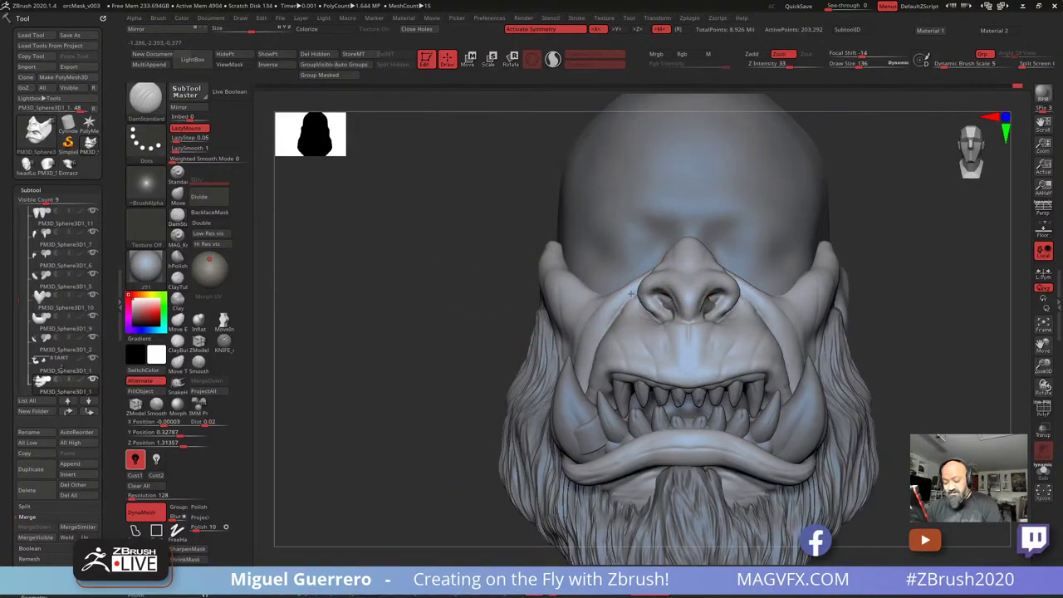
{"action": "key", "text": "b"}
{"action": "key", "text": "m"}
{"action": "key", "text": "v"}
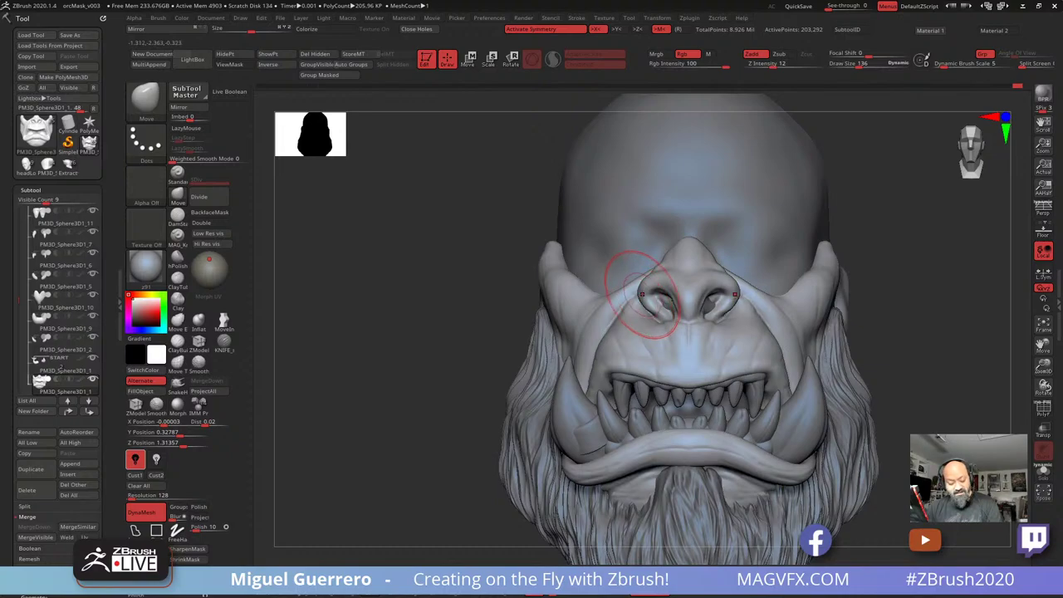
{"action": "left_click_drag", "start_coordinate": [642, 294], "coordinate": [657, 300]}
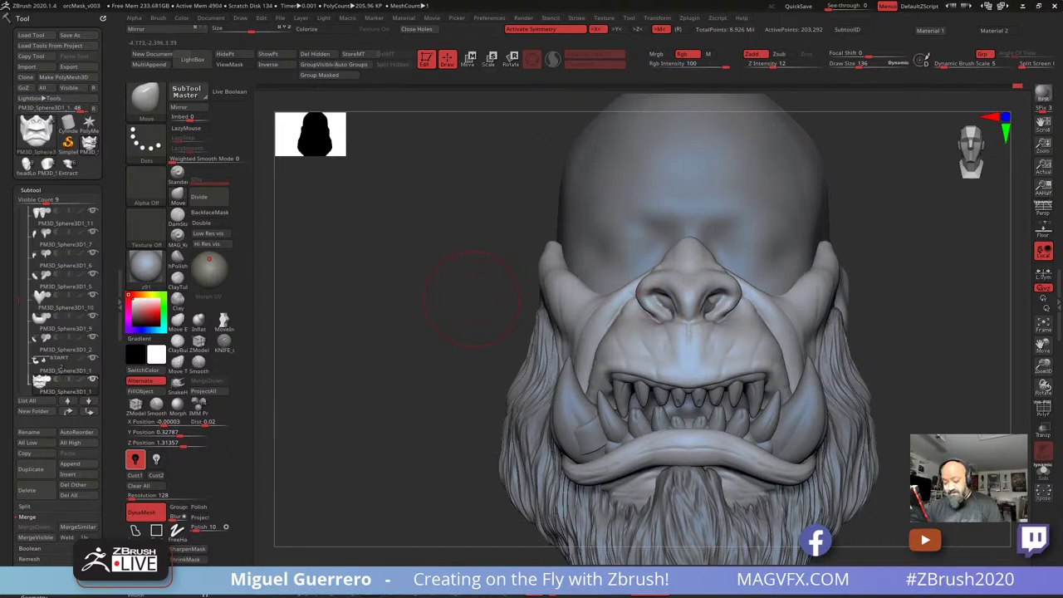
{"action": "mouse_move", "coordinate": [472, 297]}
{"action": "left_mouse_down"}
{"action": "mouse_move", "coordinate": [638, 297]}
{"action": "mouse_move", "coordinate": [643, 310]}
{"action": "mouse_move", "coordinate": [508, 290]}
{"action": "left_mouse_up"}
{"action": "mouse_move", "coordinate": [633, 269]}
{"action": "left_mouse_down"}
{"action": "mouse_move", "coordinate": [628, 258]}
{"action": "mouse_move", "coordinate": [672, 245]}
{"action": "left_mouse_up"}
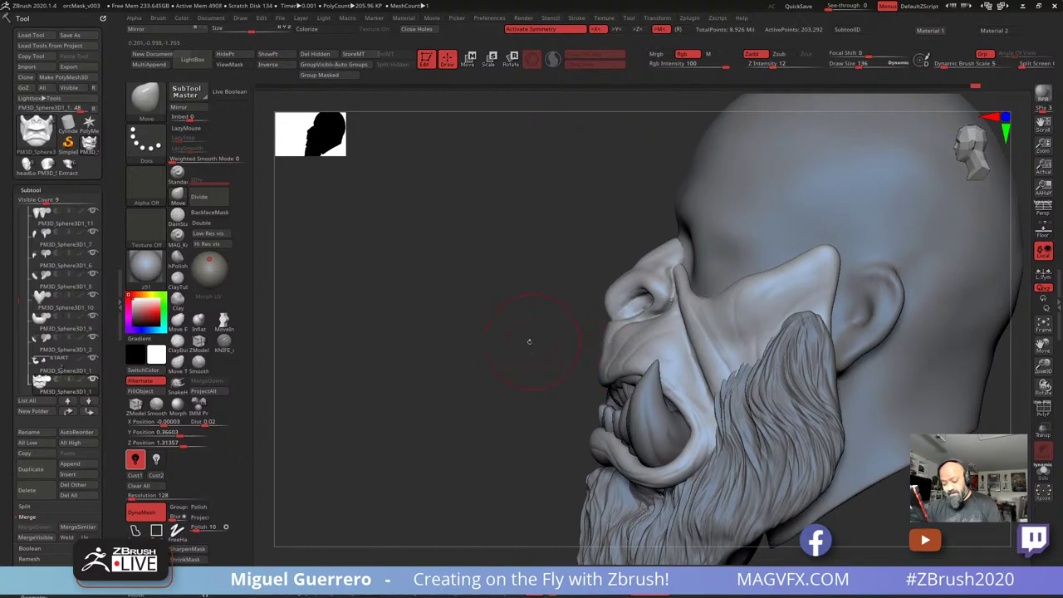
Select the beard and reshape its profile near the tip with the Move brush at an enlarged draw size
{"action": "left_click_drag", "start_coordinate": [532, 302], "coordinate": [498, 331], "text": "shift"}
{"action": "right_click_drag", "start_coordinate": [449, 326], "coordinate": [492, 305], "text": "alt"}
{"action": "right_click_drag", "start_coordinate": [442, 362], "coordinate": [492, 319], "text": "ctrl"}
{"action": "left_click_drag", "start_coordinate": [474, 439], "coordinate": [430, 389], "text": "alt"}
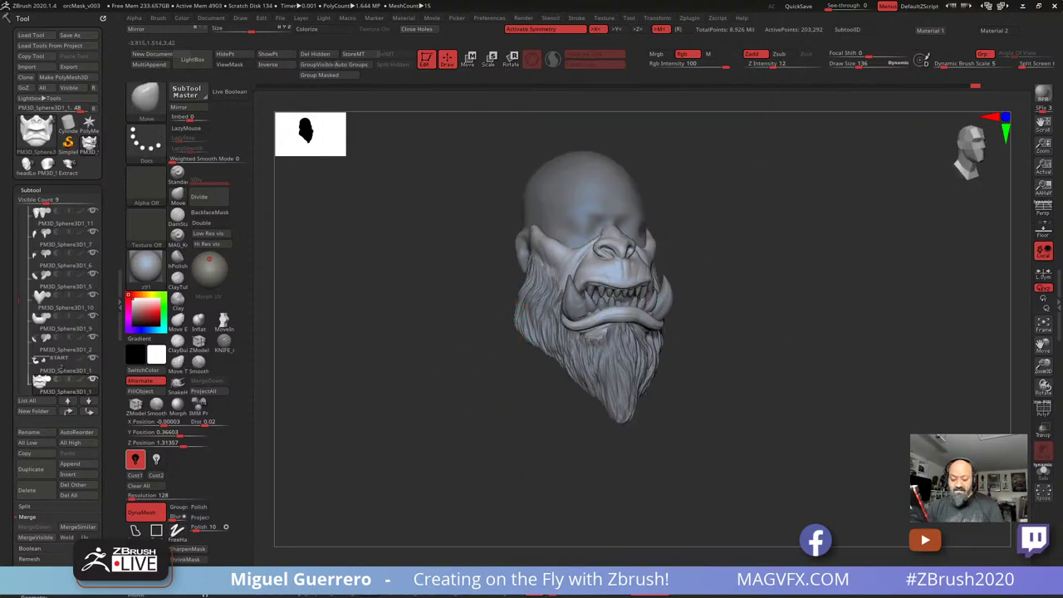
{"action": "left_click", "coordinate": [525, 319], "text": "alt"}
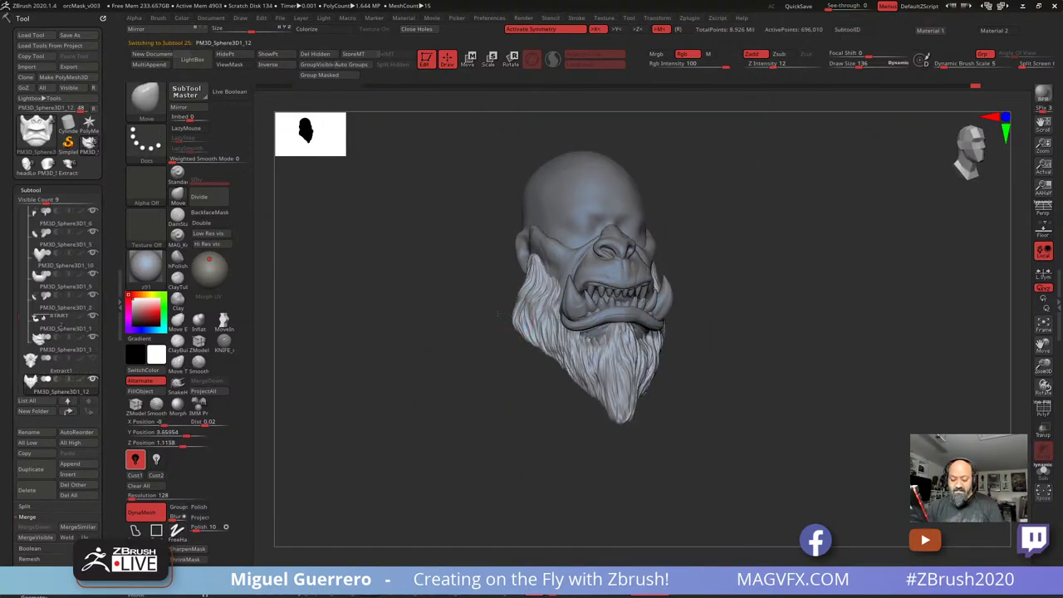
{"action": "left_click_drag", "start_coordinate": [496, 302], "coordinate": [516, 287]}
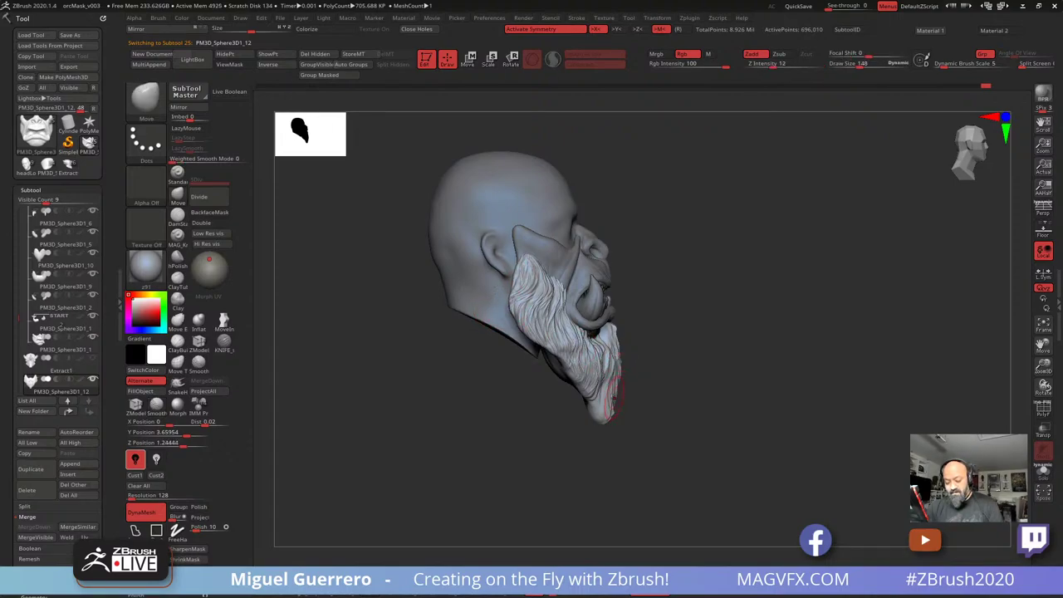
{"action": "key", "text": "bracketright"}
{"action": "mouse_move", "coordinate": [615, 389]}
{"action": "left_mouse_down"}
{"action": "mouse_move", "coordinate": [626, 388]}
{"action": "mouse_move", "coordinate": [574, 365]}
{"action": "left_mouse_up"}
{"action": "left_click_drag", "start_coordinate": [603, 403], "coordinate": [603, 403]}
{"action": "left_click_drag", "start_coordinate": [656, 395], "coordinate": [520, 365]}
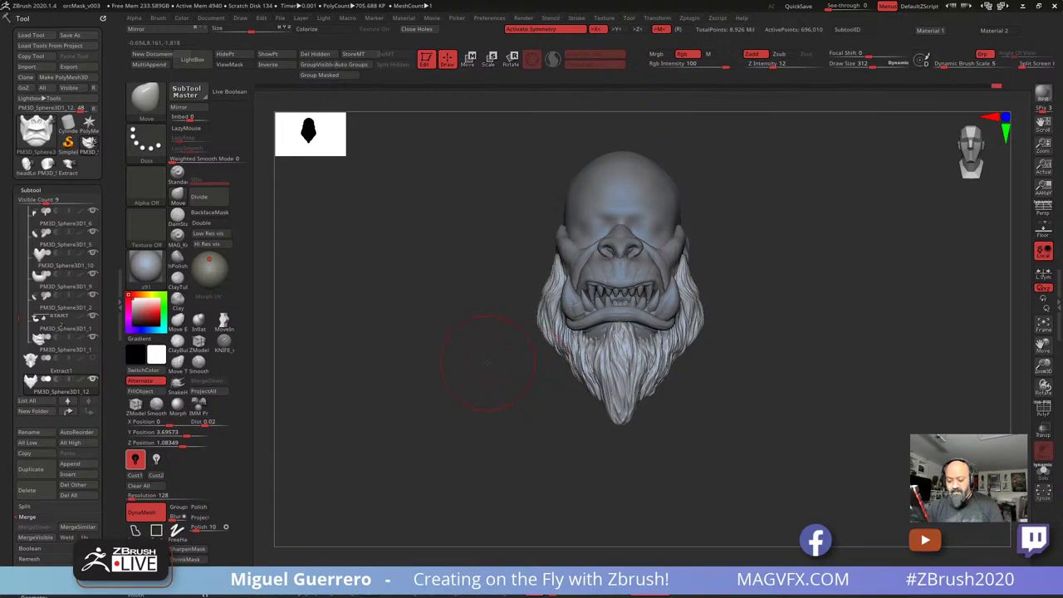
Adjust the beard just below the lower lip with the Move brush at draw size 196
{"action": "right_click", "coordinate": [486, 362]}
{"action": "right_click_drag", "start_coordinate": [439, 323], "coordinate": [425, 326]}
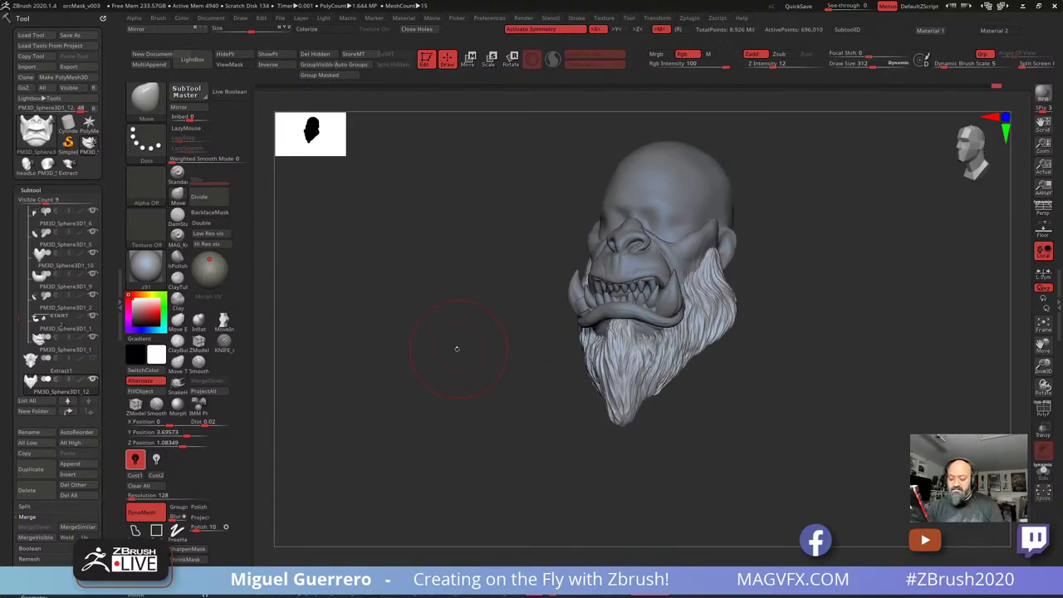
{"action": "left_click_drag", "start_coordinate": [456, 349], "coordinate": [444, 350]}
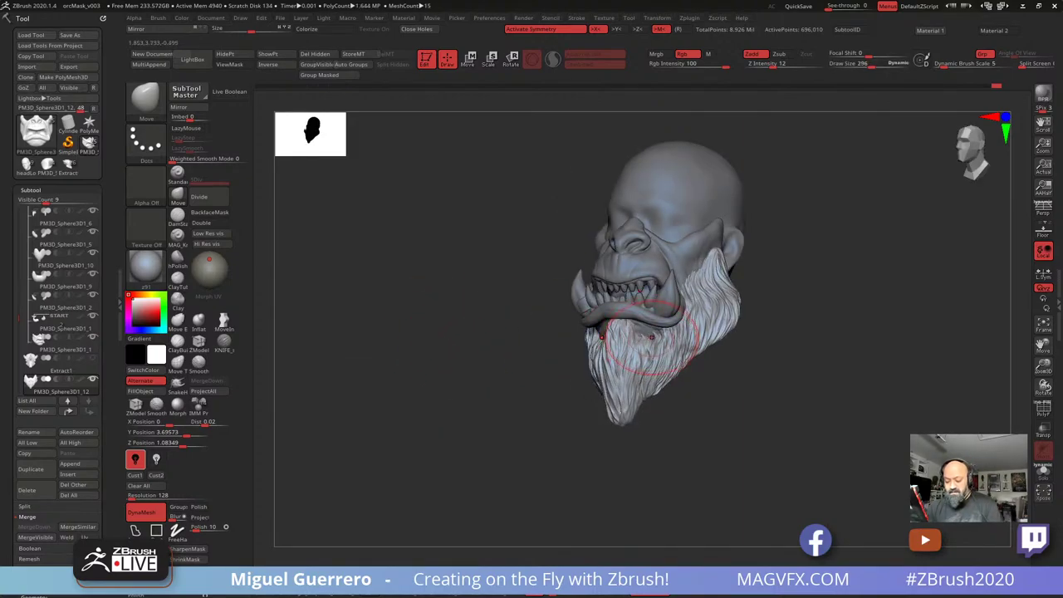
{"action": "key", "text": "["}
{"action": "left_click_drag", "start_coordinate": [654, 337], "coordinate": [676, 330]}
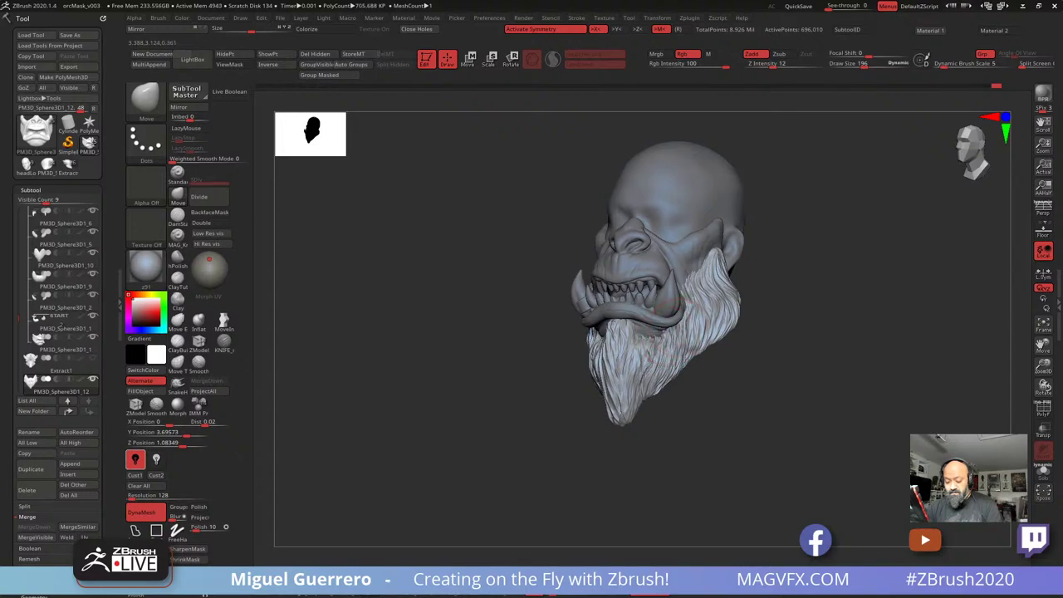
{"action": "mouse_move", "coordinate": [465, 349]}
{"action": "left_mouse_down"}
{"action": "mouse_move", "coordinate": [526, 347]}
{"action": "mouse_move", "coordinate": [449, 345]}
{"action": "left_mouse_up"}
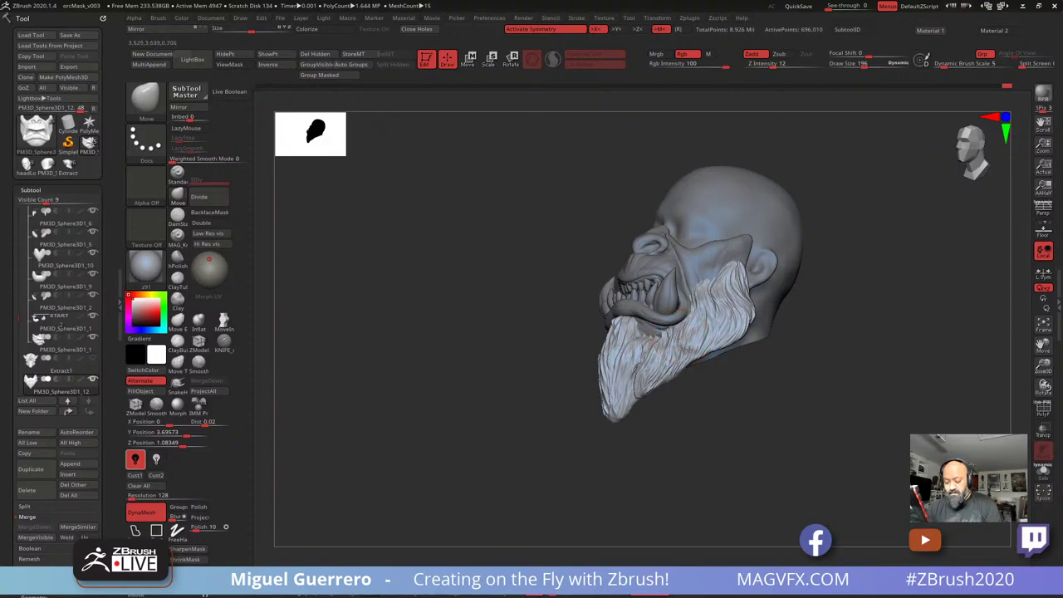
{"action": "mouse_move", "coordinate": [523, 324]}
{"action": "left_mouse_down"}
{"action": "mouse_move", "coordinate": [474, 333]}
{"action": "mouse_move", "coordinate": [421, 323]}
{"action": "mouse_move", "coordinate": [468, 335]}
{"action": "mouse_move", "coordinate": [465, 366]}
{"action": "mouse_move", "coordinate": [450, 332]}
{"action": "mouse_move", "coordinate": [470, 322]}
{"action": "left_mouse_up"}
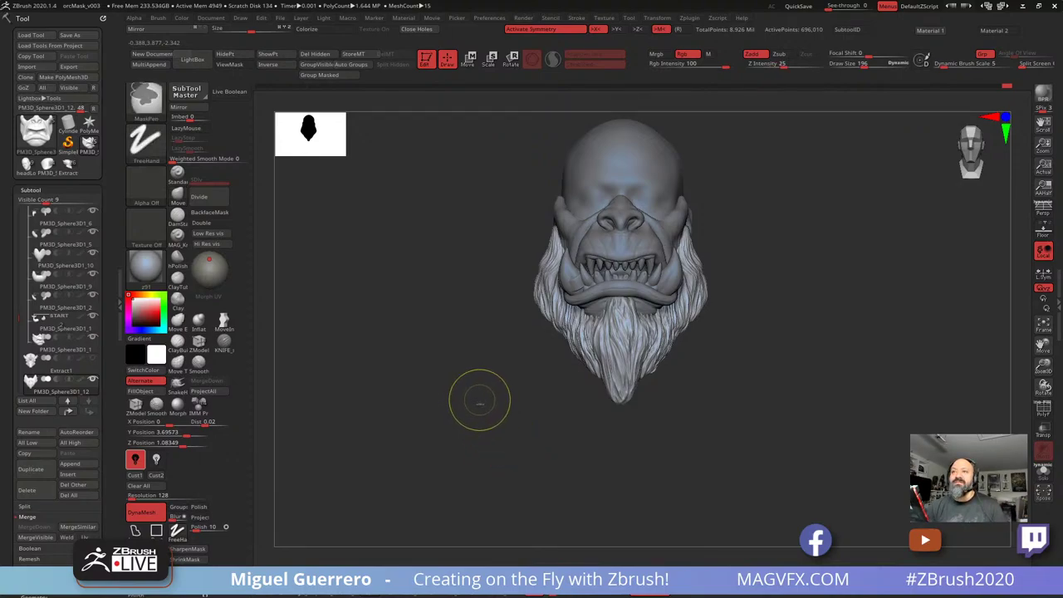
Reshape the beard's upper end beside the ear with the Move brush at draw size 196
{"action": "right_click_drag", "start_coordinate": [482, 402], "coordinate": [482, 403], "text": "ctrl"}
{"action": "left_click_drag", "start_coordinate": [399, 351], "coordinate": [425, 370]}
{"action": "right_click_drag", "start_coordinate": [405, 347], "coordinate": [399, 341], "text": "ctrl"}
{"action": "mouse_move", "coordinate": [400, 340]}
{"action": "left_mouse_down"}
{"action": "mouse_move", "coordinate": [404, 352]}
{"action": "mouse_move", "coordinate": [418, 334]}
{"action": "left_mouse_up"}
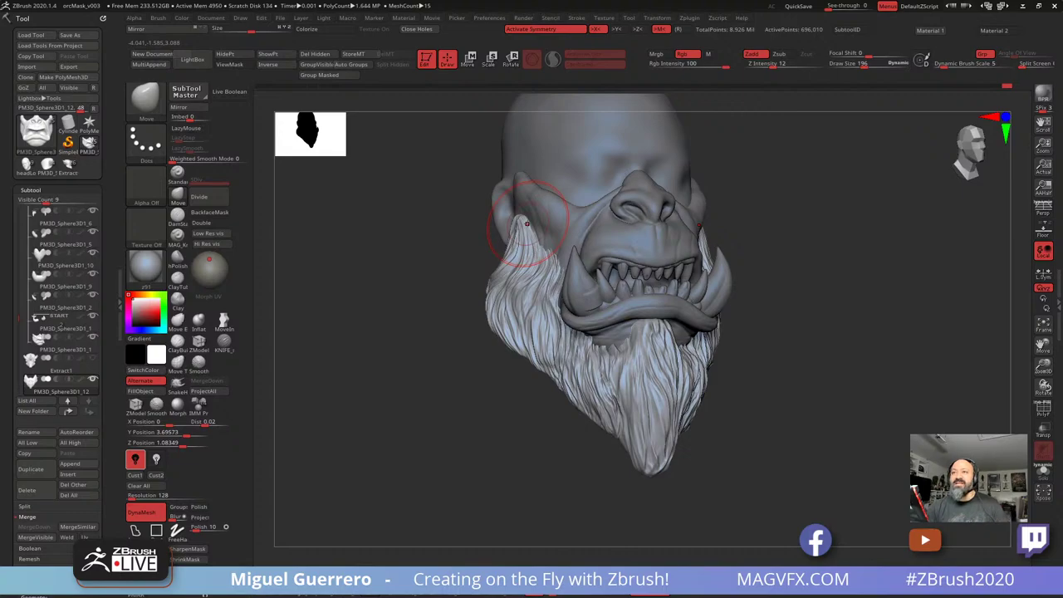
{"action": "left_click_drag", "start_coordinate": [352, 269], "coordinate": [415, 275]}
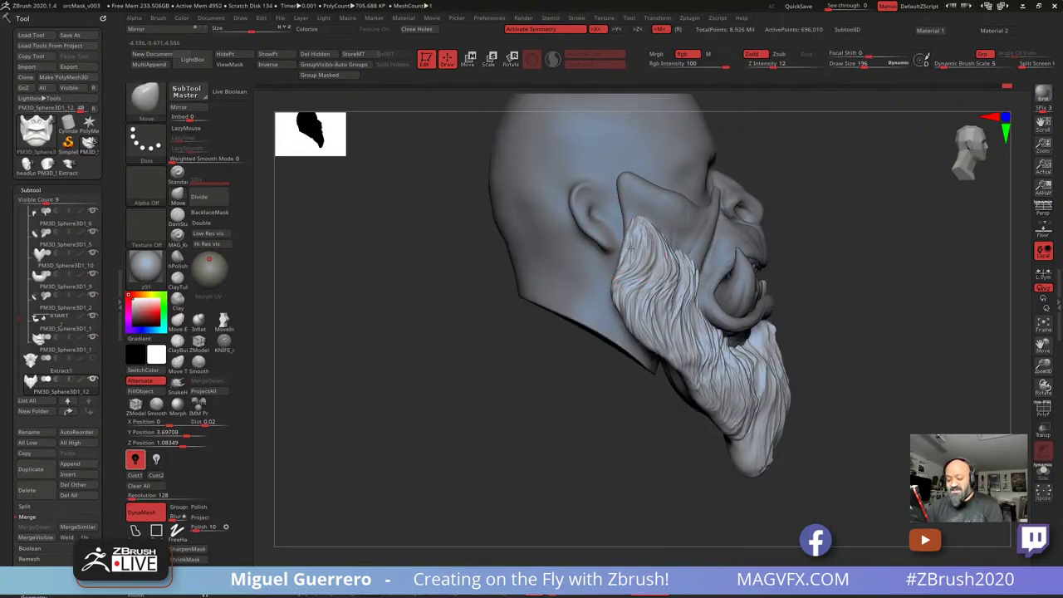
{"action": "left_click", "coordinate": [631, 245], "text": "ctrl+shift"}
{"action": "left_click_drag", "start_coordinate": [446, 296], "coordinate": [402, 292], "text": "shift"}
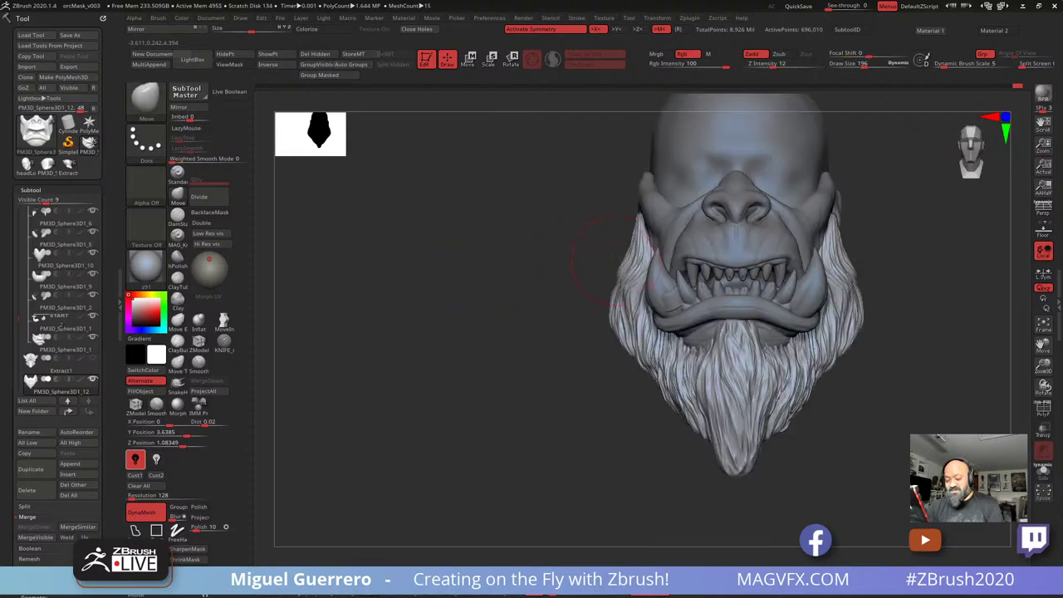
{"action": "left_click_drag", "start_coordinate": [517, 274], "coordinate": [508, 271]}
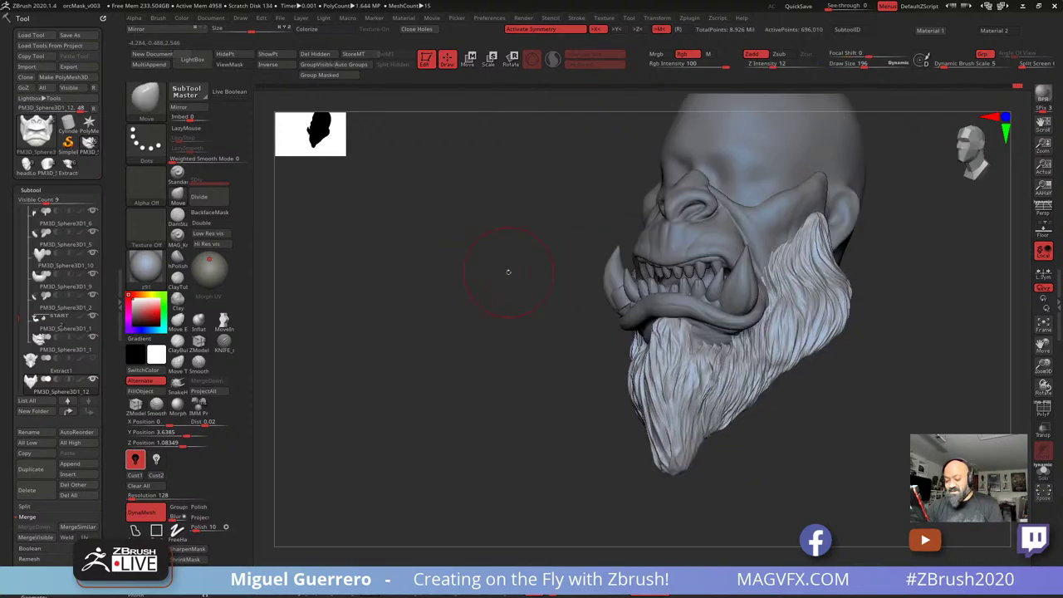
{"action": "right_click_drag", "start_coordinate": [504, 280], "coordinate": [453, 277]}
{"action": "right_click_drag", "start_coordinate": [580, 265], "coordinate": [598, 294], "text": "ctrl"}
{"action": "right_click_drag", "start_coordinate": [448, 268], "coordinate": [506, 253]}
Select the mask and build up the muzzle beside the nose with the Clay brush at draw size 132
{"action": "left_click", "coordinate": [573, 316], "text": "alt"}
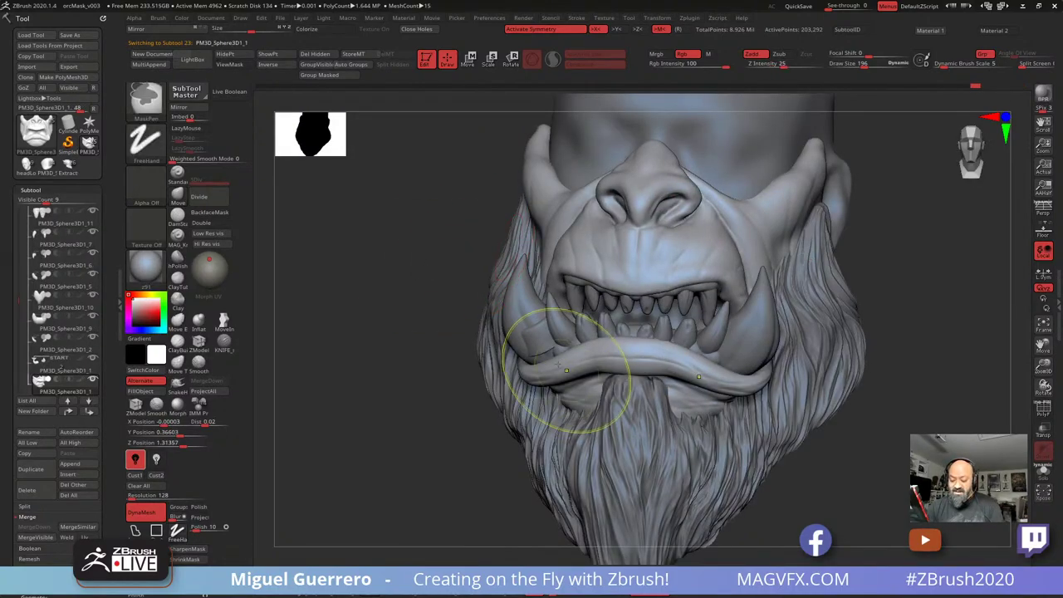
{"action": "right_click_drag", "start_coordinate": [567, 370], "coordinate": [517, 345], "text": "ctrl"}
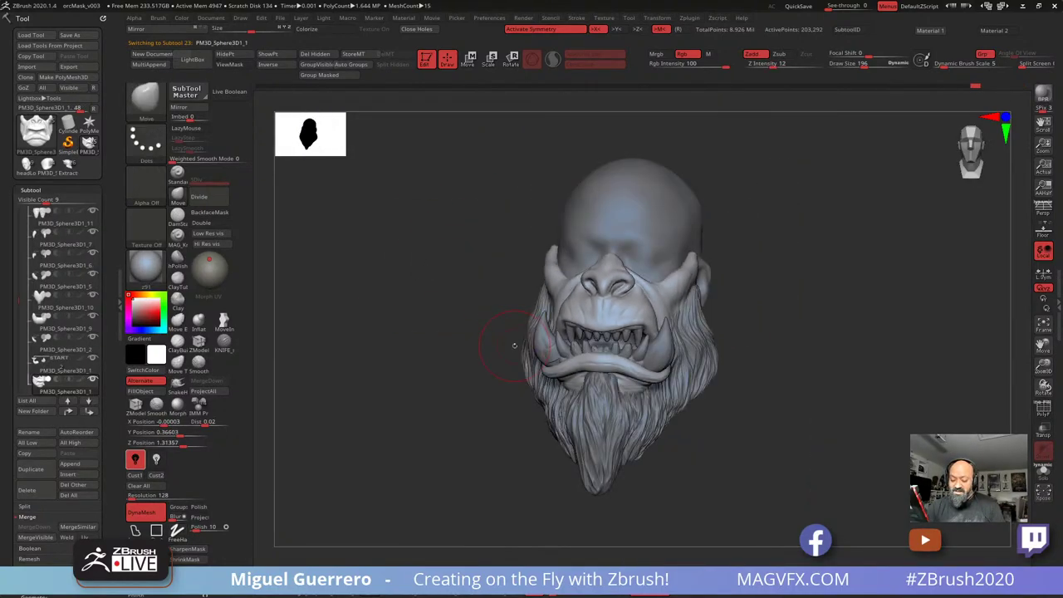
{"action": "right_click_drag", "start_coordinate": [515, 345], "coordinate": [399, 364]}
{"action": "left_click", "coordinate": [177, 301]}
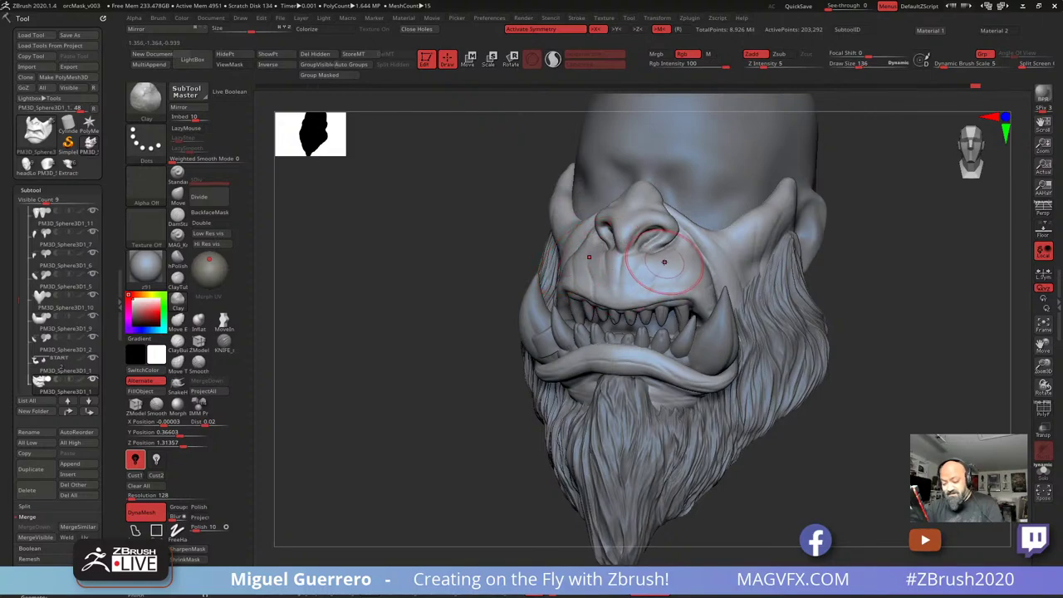
{"action": "key", "text": "bracketleft"}
{"action": "key", "text": "bracketleft"}
{"action": "key", "text": "bracketleft"}
{"action": "key", "text": "bracketleft"}
{"action": "key", "text": "bracketleft"}
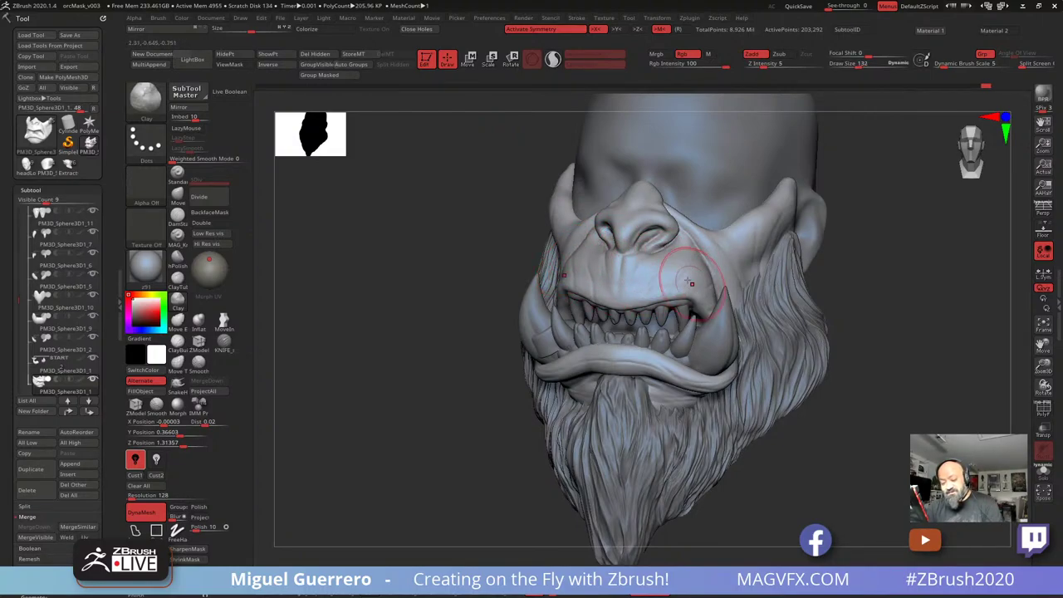
Adjust the muzzle's cheek area beside the nostril with the Move brush at draw size 92
{"action": "left_click", "coordinate": [178, 193]}
{"action": "key", "text": "bracketleft"}
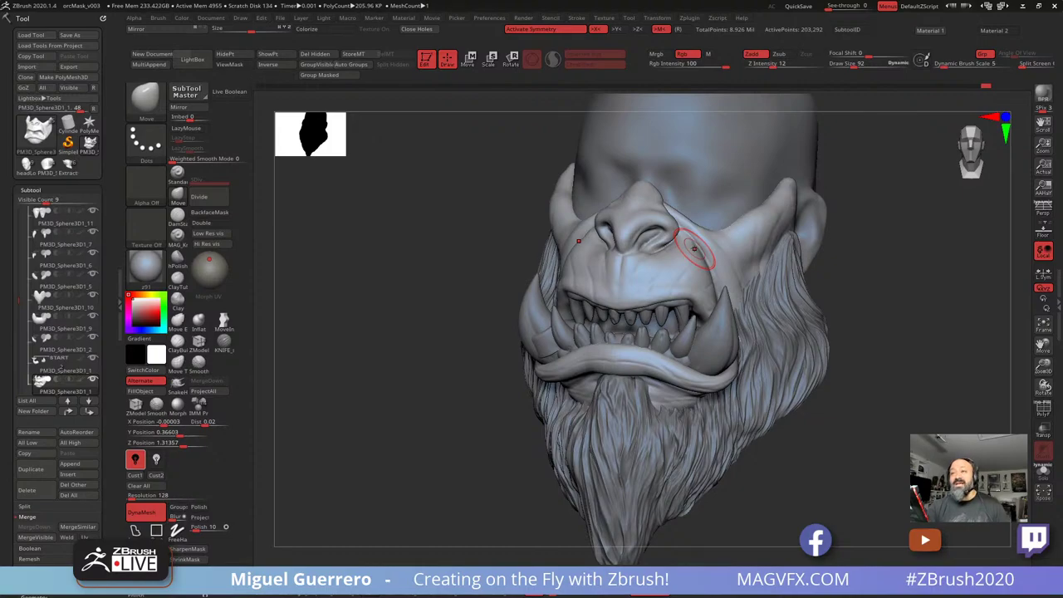
{"action": "left_click_drag", "start_coordinate": [390, 375], "coordinate": [406, 373], "text": "shift"}
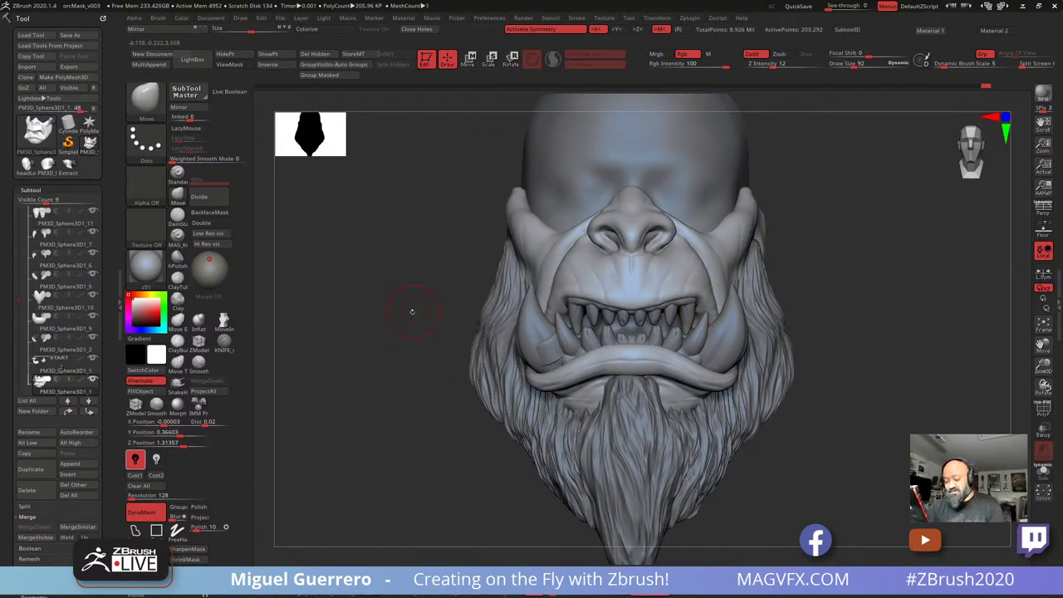
{"action": "left_click_drag", "start_coordinate": [412, 312], "coordinate": [689, 257]}
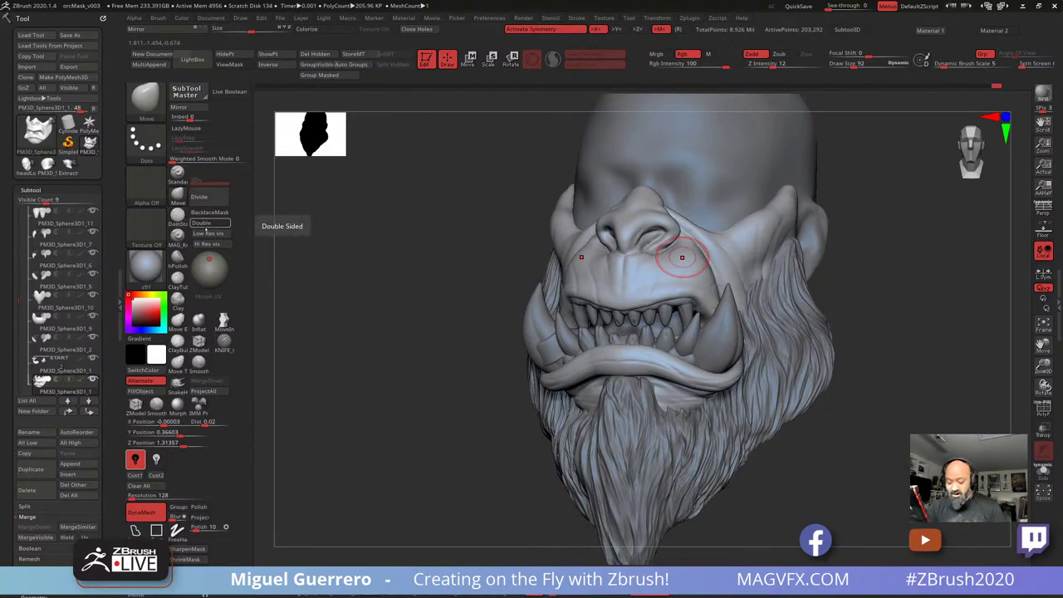
{"action": "left_click_drag", "start_coordinate": [453, 411], "coordinate": [477, 420], "text": "shift"}
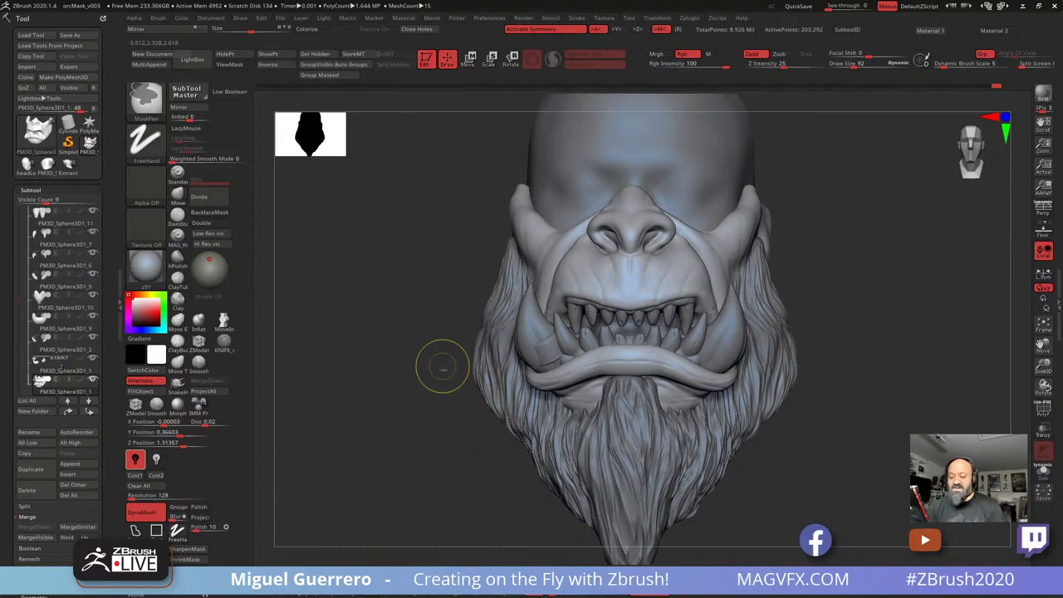
Examine the muzzle, nostrils and mouth from three-quarter, side and front views
{"action": "mouse_move", "coordinate": [439, 365]}
{"action": "left_mouse_down"}
{"action": "mouse_move", "coordinate": [430, 258]}
{"action": "mouse_move", "coordinate": [404, 268]}
{"action": "left_mouse_up"}
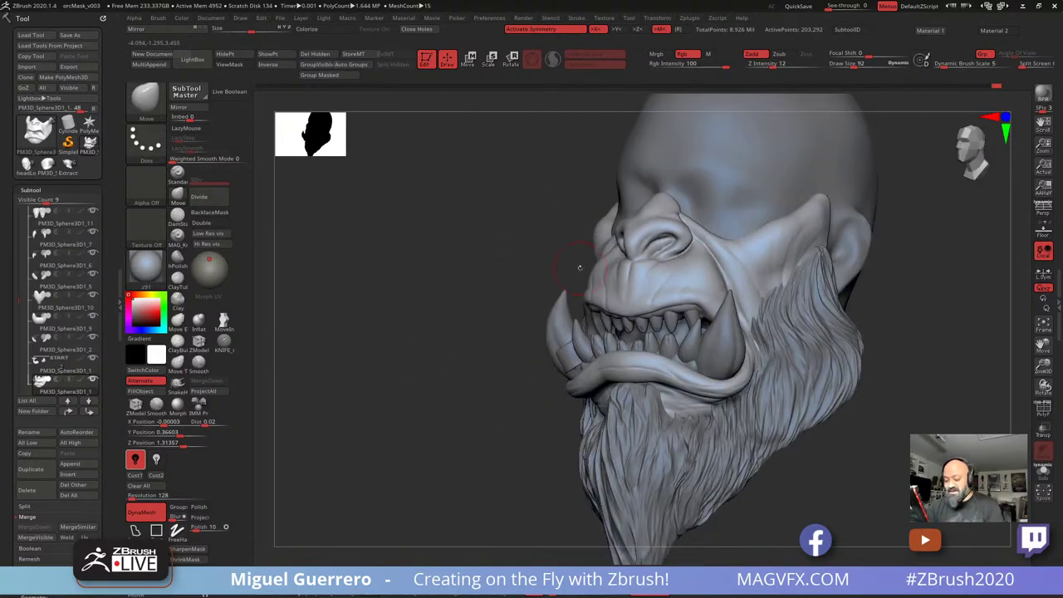
{"action": "mouse_move", "coordinate": [667, 277]}
{"action": "right_mouse_down", "text": "alt"}
{"action": "mouse_move", "coordinate": [604, 279]}
{"action": "mouse_move", "coordinate": [599, 299]}
{"action": "right_mouse_up", "text": "alt"}
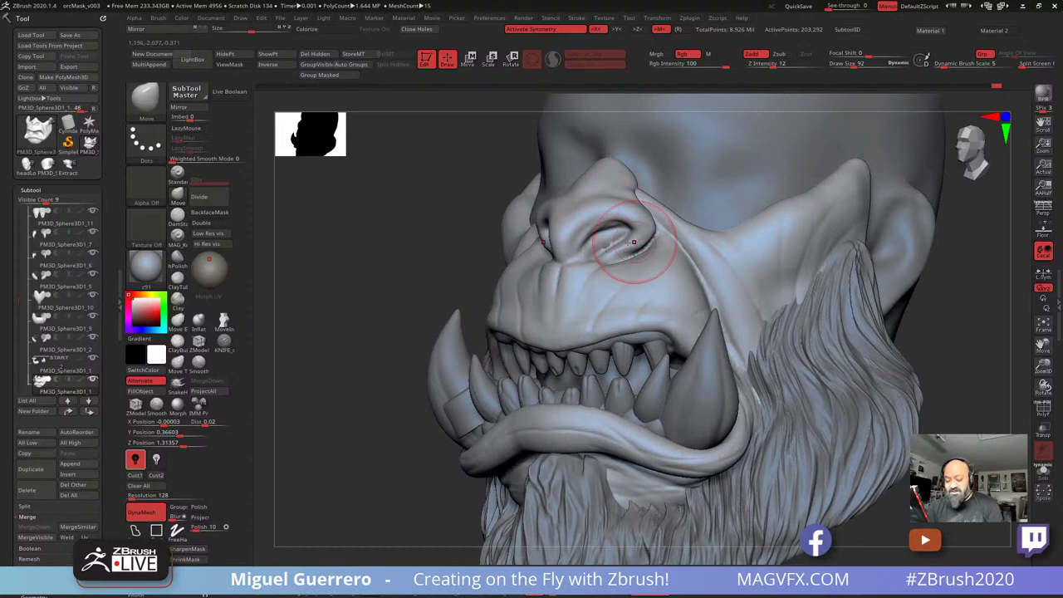
{"action": "mouse_move", "coordinate": [409, 260]}
{"action": "left_mouse_down"}
{"action": "mouse_move", "coordinate": [447, 261]}
{"action": "mouse_move", "coordinate": [388, 264]}
{"action": "left_mouse_up"}
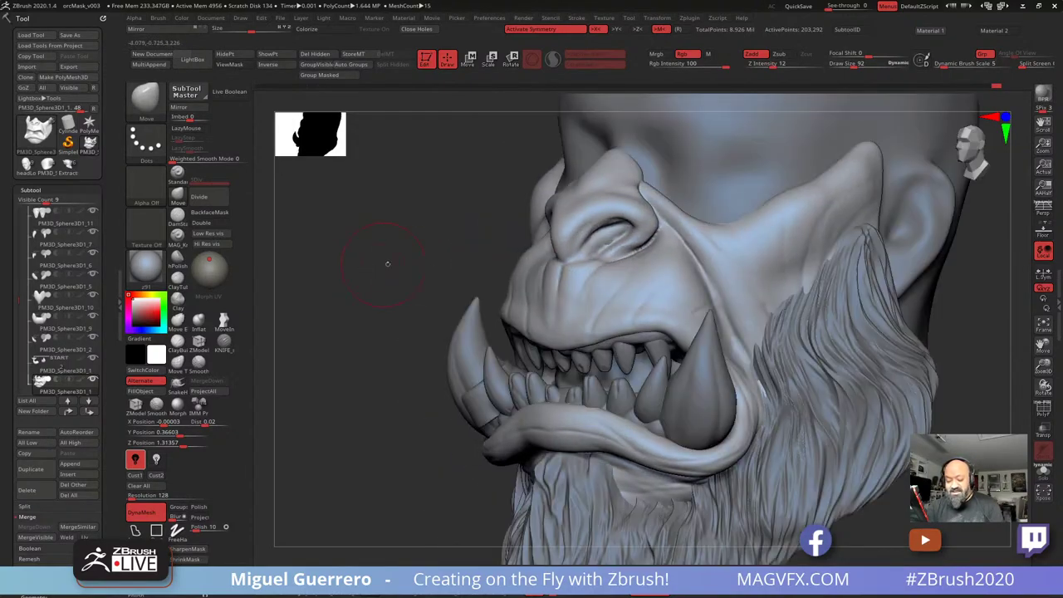
{"action": "left_click_drag", "start_coordinate": [455, 279], "coordinate": [406, 281]}
{"action": "mouse_move", "coordinate": [489, 275]}
{"action": "left_mouse_down"}
{"action": "mouse_move", "coordinate": [515, 281]}
{"action": "mouse_move", "coordinate": [481, 309]}
{"action": "mouse_move", "coordinate": [699, 306]}
{"action": "left_mouse_up"}
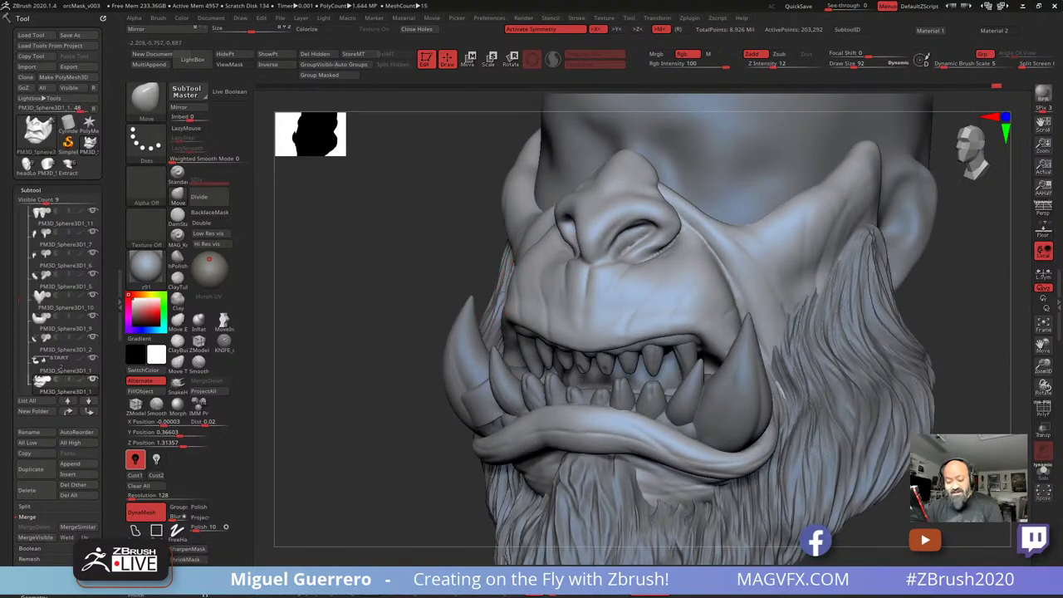
{"action": "left_click_drag", "start_coordinate": [505, 285], "coordinate": [465, 268]}
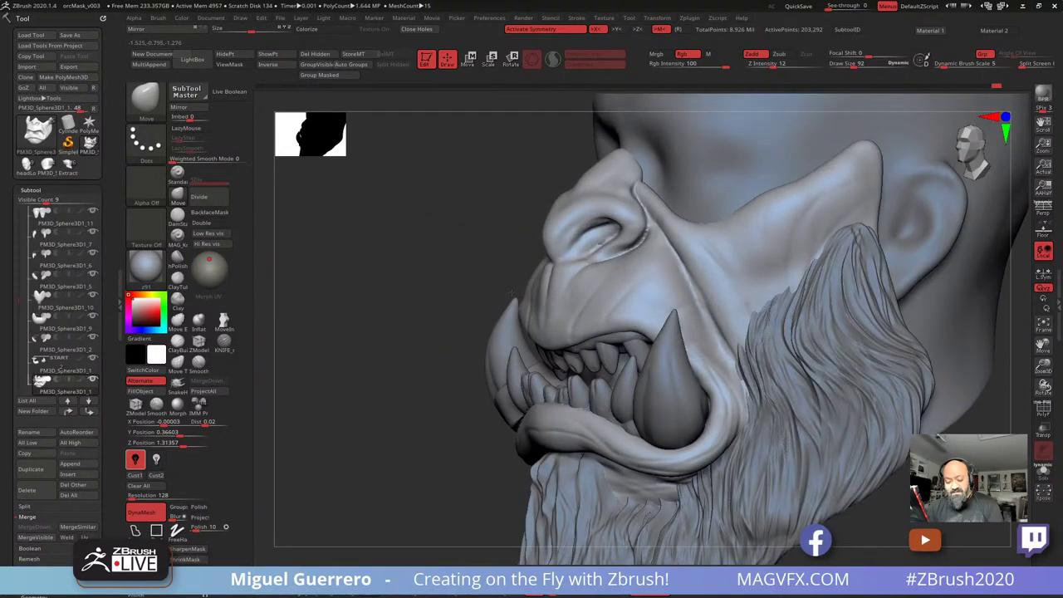
{"action": "left_click_drag", "start_coordinate": [513, 292], "coordinate": [458, 278]}
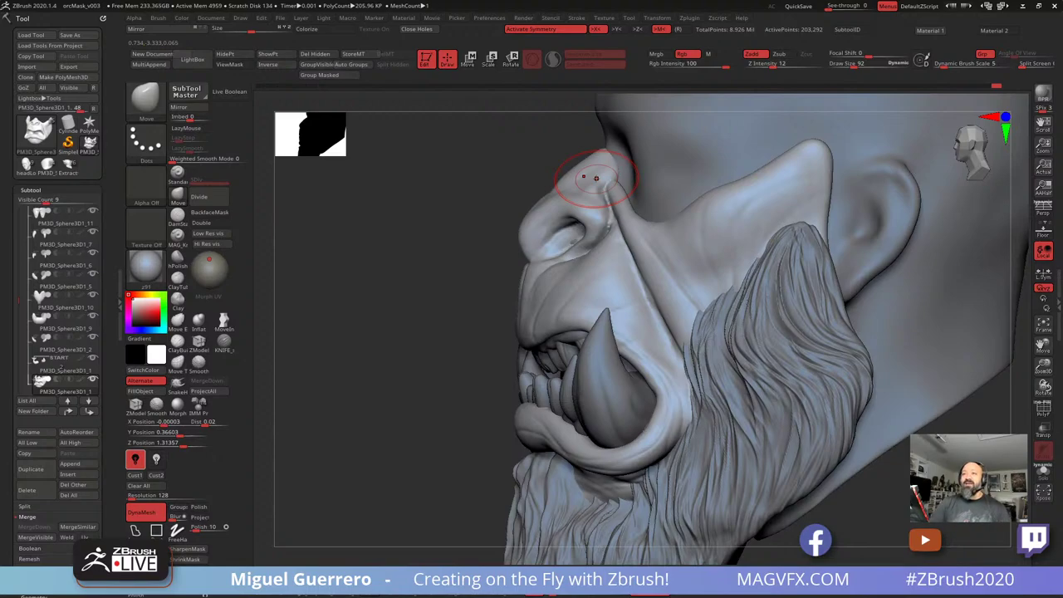
{"action": "mouse_move", "coordinate": [449, 299]}
{"action": "left_mouse_down"}
{"action": "mouse_move", "coordinate": [394, 321]}
{"action": "mouse_move", "coordinate": [408, 321]}
{"action": "mouse_move", "coordinate": [387, 313]}
{"action": "left_mouse_up"}
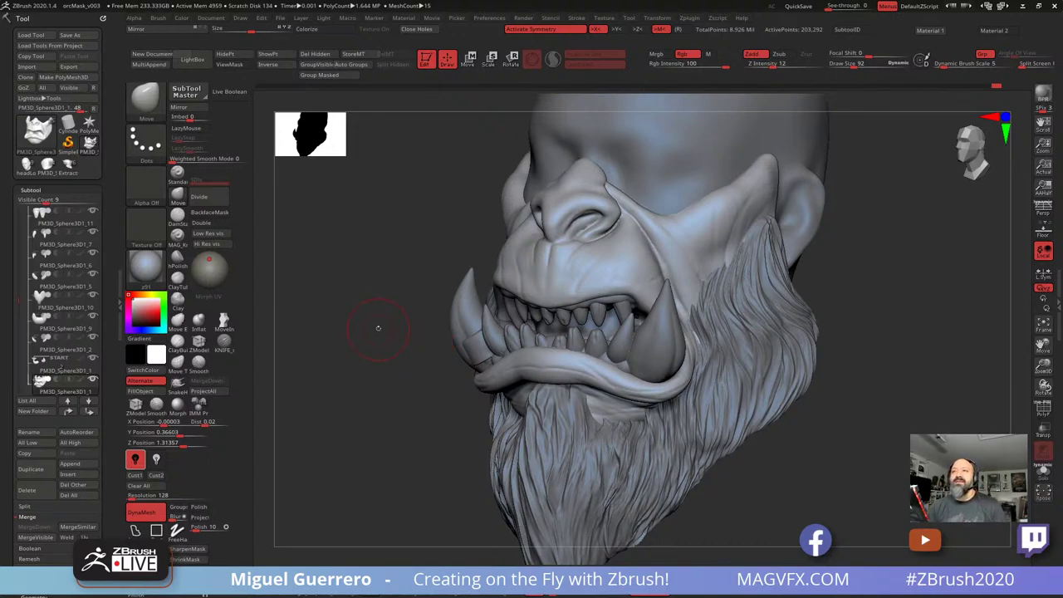
{"action": "left_click_drag", "start_coordinate": [379, 328], "coordinate": [381, 310]}
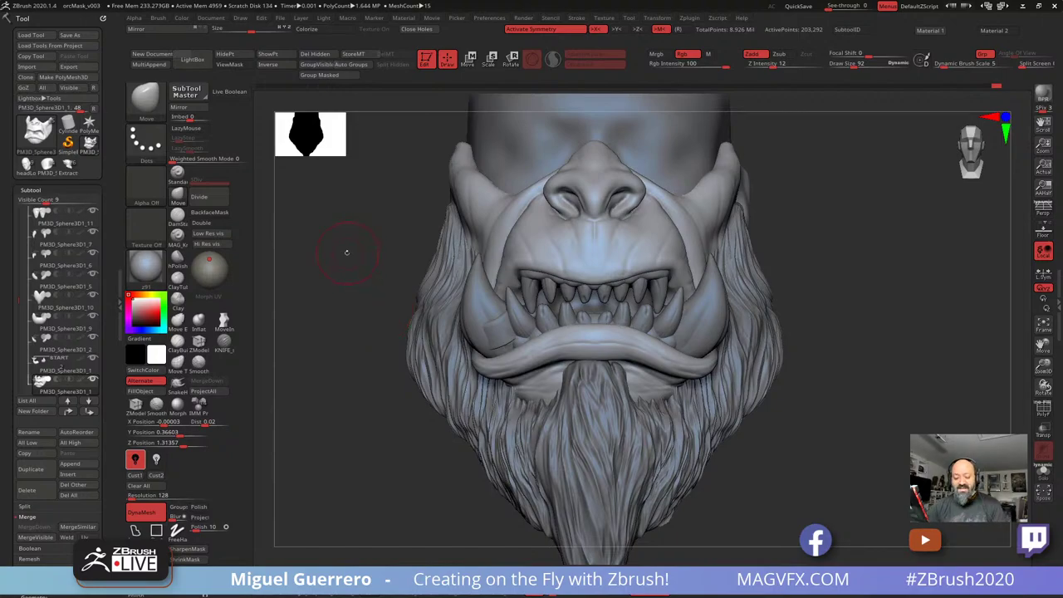
Change the sculpt's material to MAG_Red
{"action": "key", "text": "shift+d"}
{"action": "key", "text": "d"}
{"action": "left_click", "coordinate": [180, 199]}
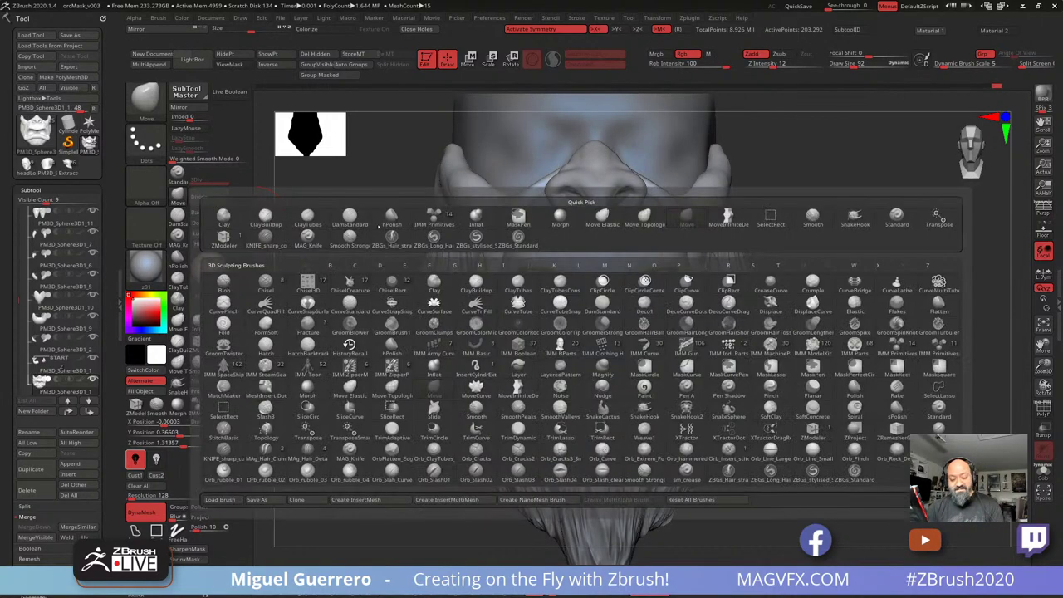
{"action": "key", "text": "1"}
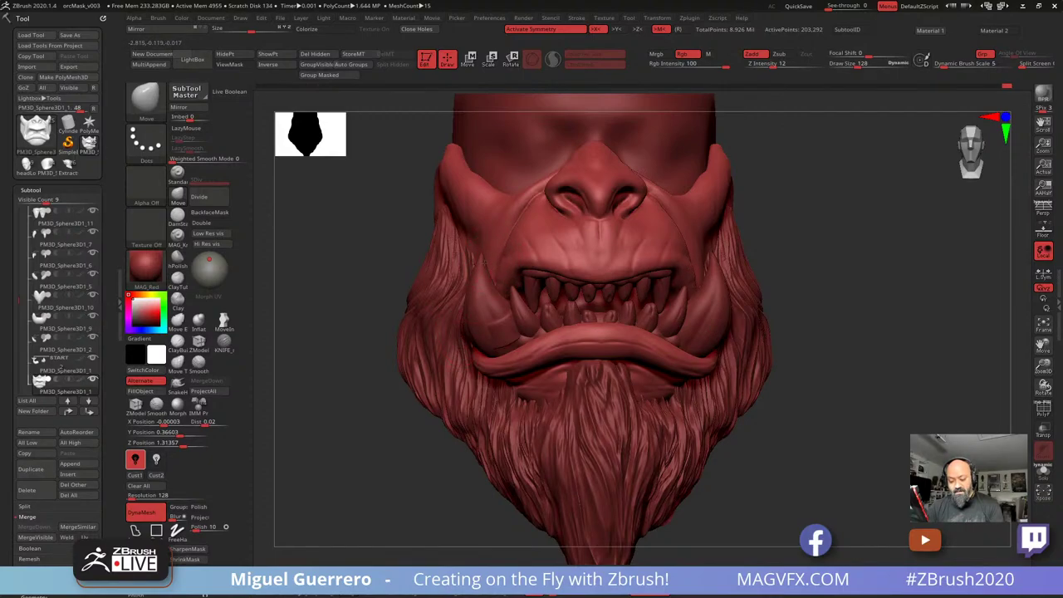
{"action": "left_click_drag", "start_coordinate": [798, 320], "coordinate": [623, 275]}
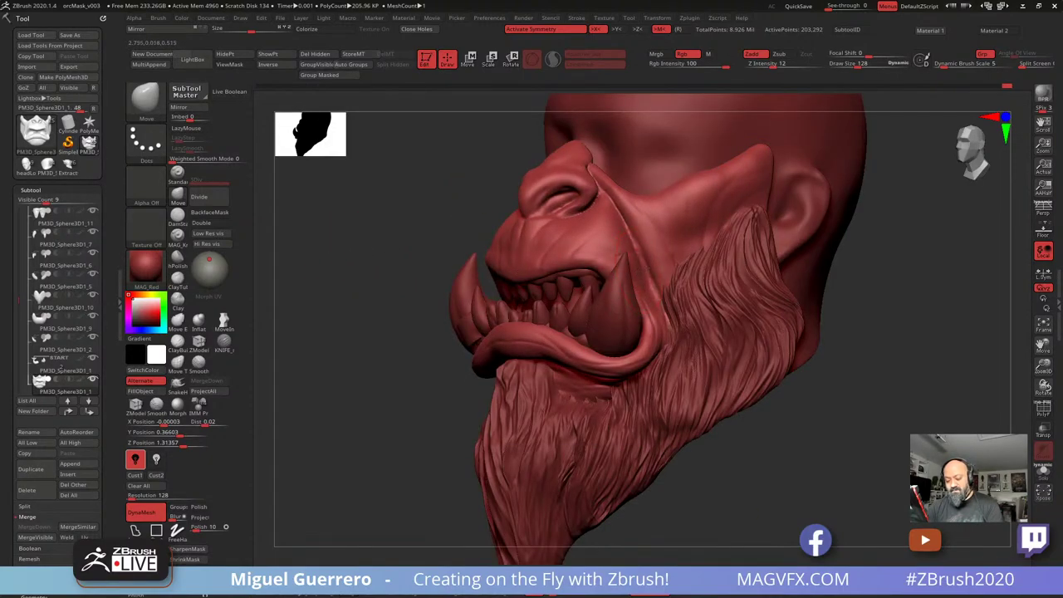
{"action": "left_click_drag", "start_coordinate": [446, 249], "coordinate": [622, 235]}
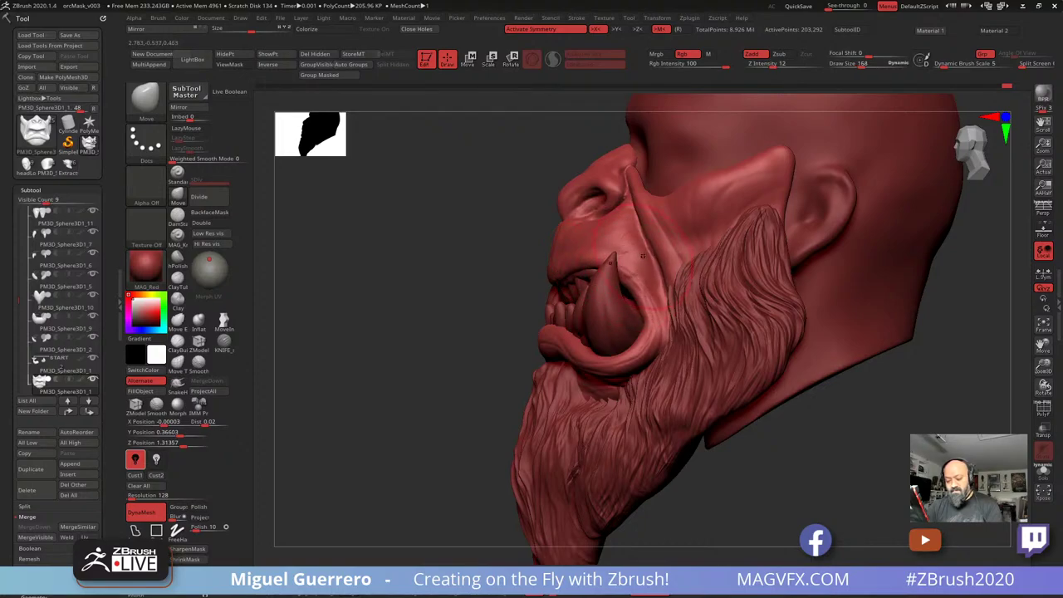
Mask the muzzle and lower lip of the orc mask with the MaskPen brush at draw size 88
{"action": "key", "text": "ctrl"}
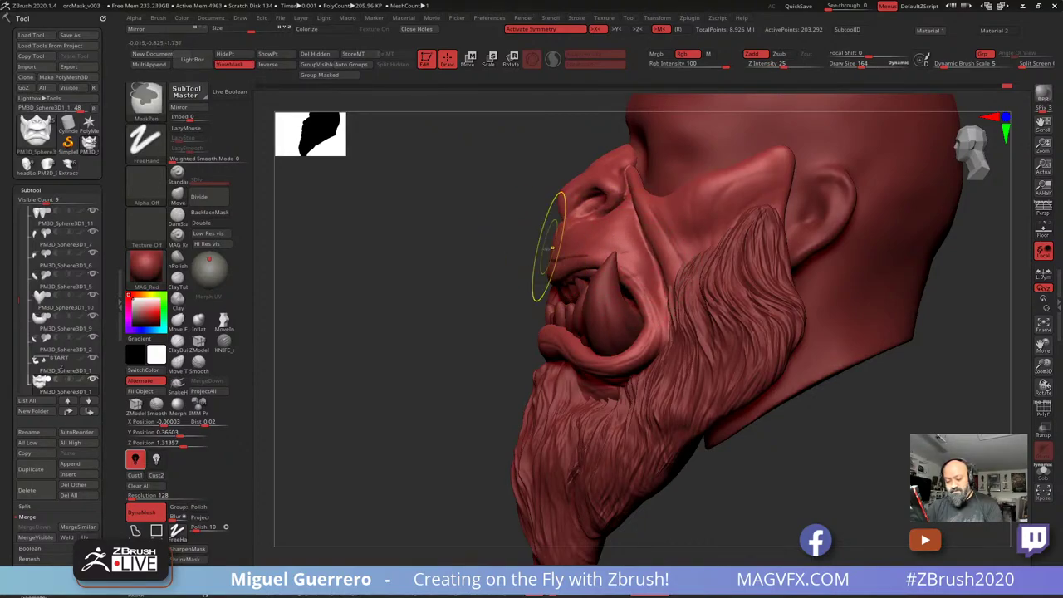
{"action": "mouse_move", "coordinate": [559, 241]}
{"action": "left_mouse_down", "text": "ctrl"}
{"action": "mouse_move", "coordinate": [575, 228]}
{"action": "mouse_move", "coordinate": [644, 249]}
{"action": "left_mouse_up", "text": "ctrl"}
{"action": "key", "text": "bracketleft"}
{"action": "key", "text": "bracketleft"}
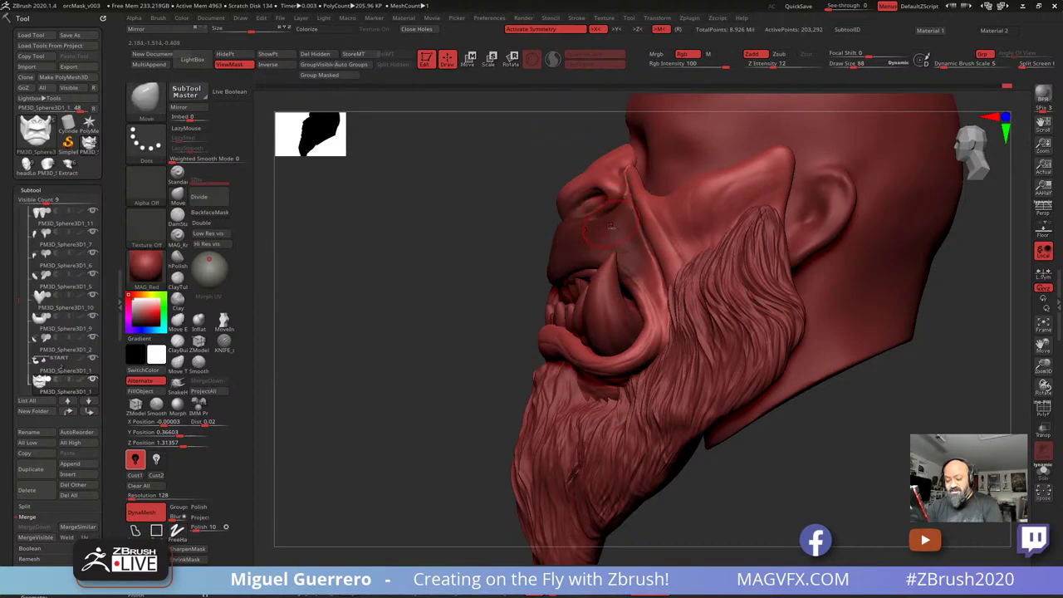
{"action": "key", "text": "ctrl"}
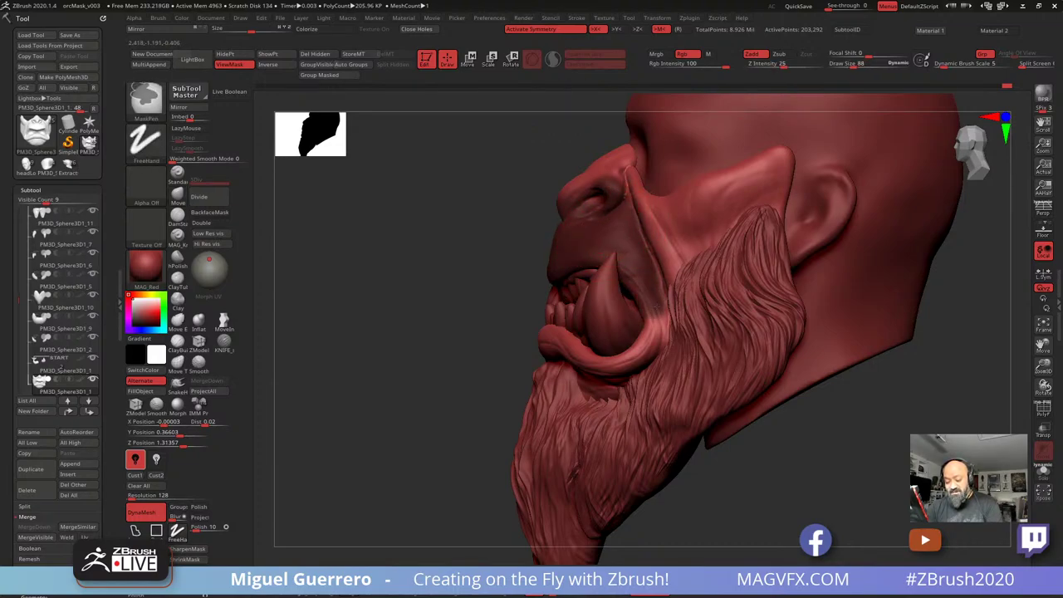
{"action": "mouse_move", "coordinate": [662, 274]}
{"action": "left_mouse_down", "text": "ctrl"}
{"action": "mouse_move", "coordinate": [636, 361]}
{"action": "mouse_move", "coordinate": [558, 346]}
{"action": "left_mouse_up", "text": "ctrl"}
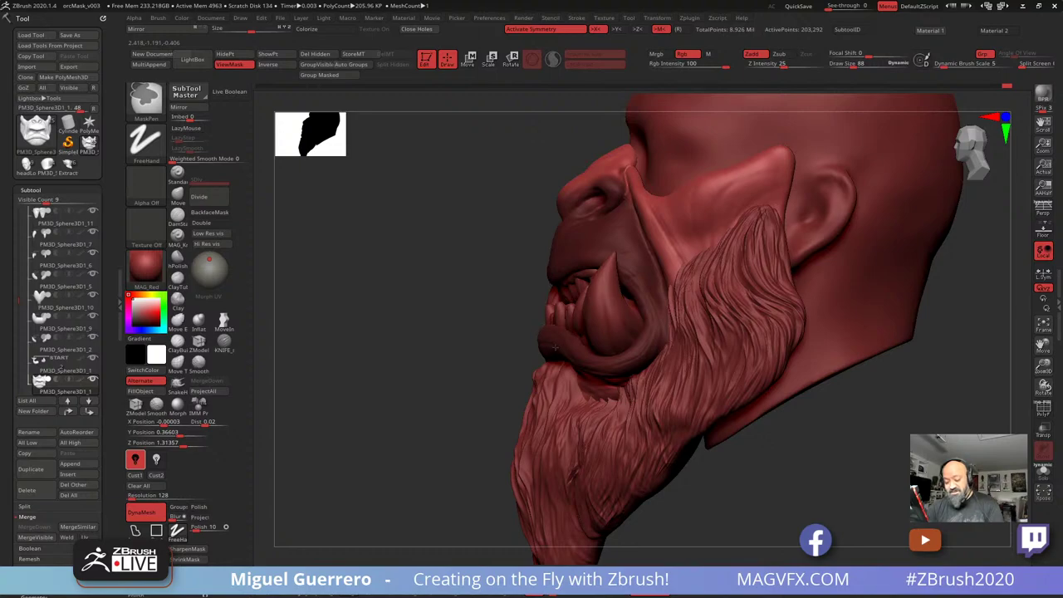
Isolate the orc mask subtool and extend the masking over the nose, lips and mouth interior
{"action": "left_click", "coordinate": [1043, 473]}
{"action": "mouse_move", "coordinate": [646, 328]}
{"action": "left_mouse_down", "text": "ctrl"}
{"action": "mouse_move", "coordinate": [585, 362]}
{"action": "mouse_move", "coordinate": [675, 301]}
{"action": "mouse_move", "coordinate": [615, 164]}
{"action": "mouse_move", "coordinate": [576, 201]}
{"action": "left_mouse_up", "text": "ctrl"}
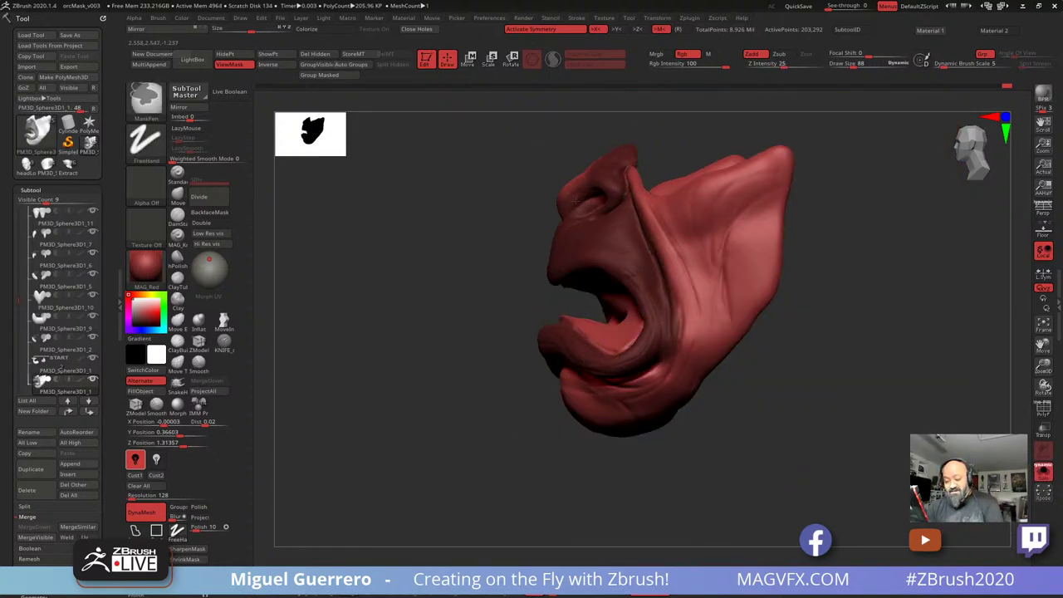
{"action": "left_click_drag", "start_coordinate": [463, 225], "coordinate": [517, 200]}
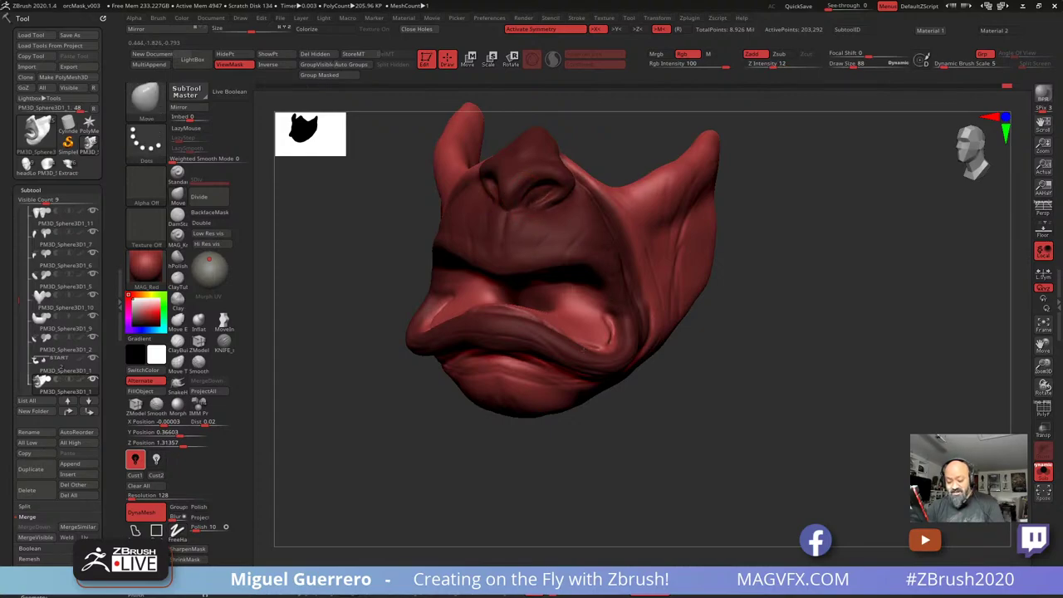
{"action": "mouse_move", "coordinate": [581, 318]}
{"action": "left_mouse_down", "text": "ctrl"}
{"action": "mouse_move", "coordinate": [600, 331]}
{"action": "mouse_move", "coordinate": [542, 292]}
{"action": "left_mouse_up", "text": "ctrl"}
{"action": "left_click_drag", "start_coordinate": [391, 280], "coordinate": [491, 308]}
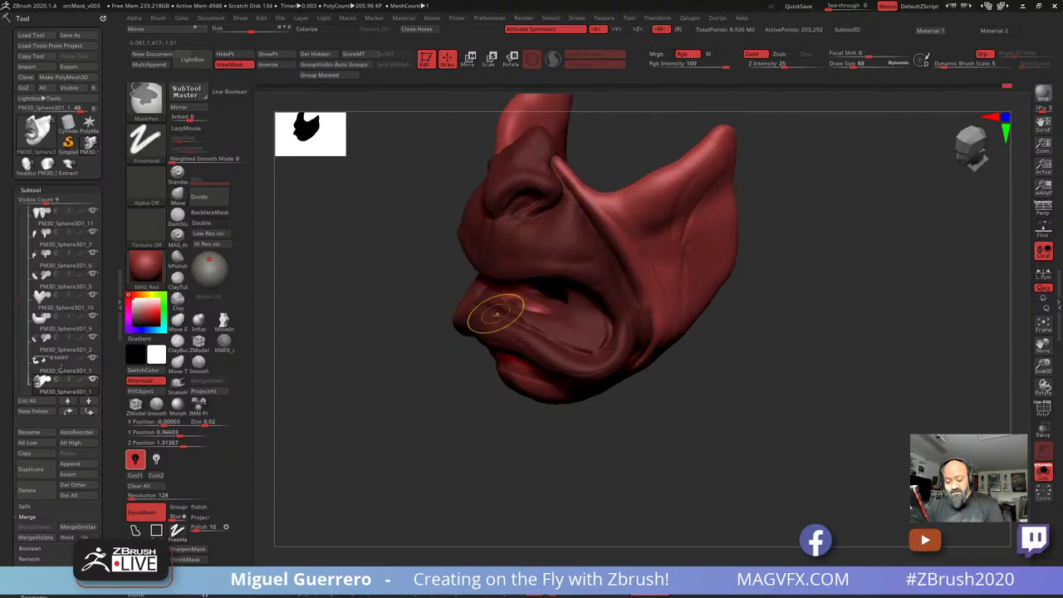
{"action": "mouse_move", "coordinate": [396, 309]}
{"action": "left_mouse_down"}
{"action": "mouse_move", "coordinate": [474, 265]}
{"action": "mouse_move", "coordinate": [513, 274]}
{"action": "left_mouse_up"}
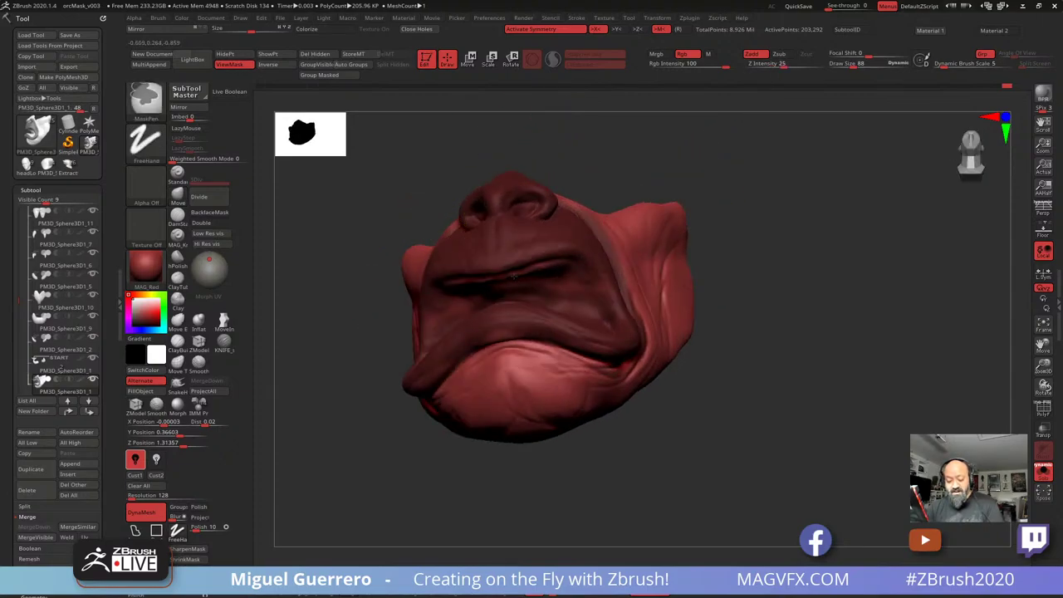
{"action": "left_click_drag", "start_coordinate": [391, 192], "coordinate": [351, 226]}
{"action": "left_click_drag", "start_coordinate": [449, 254], "coordinate": [506, 294], "text": "ctrl"}
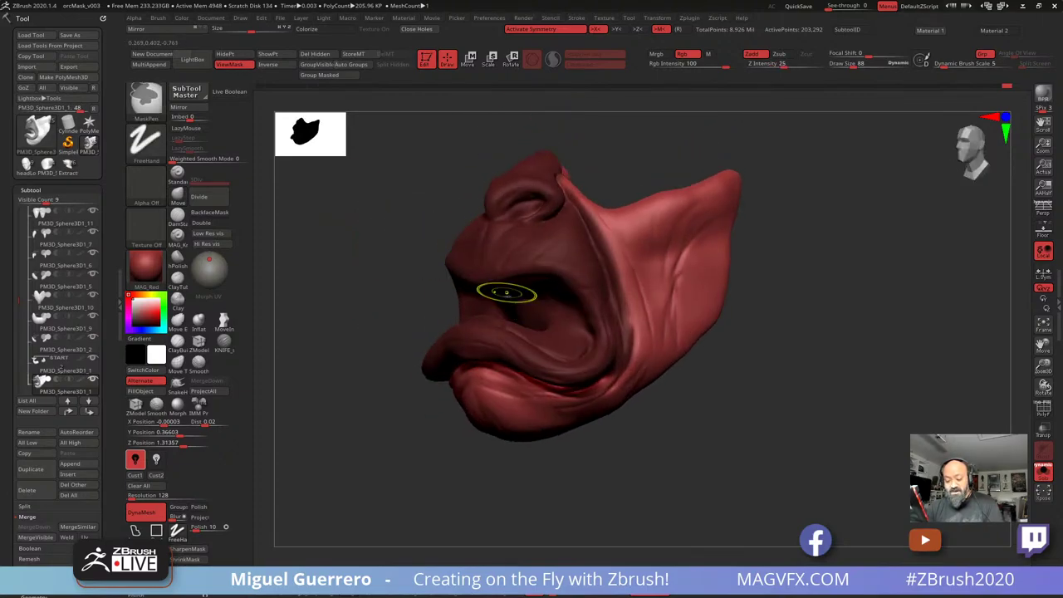
Refine the masking border along the cheek crease at draw size 44 with the mask inverted, and invert it back
{"action": "left_click", "coordinate": [356, 266], "text": "ctrl"}
{"action": "left_click_drag", "start_coordinate": [359, 265], "coordinate": [377, 254]}
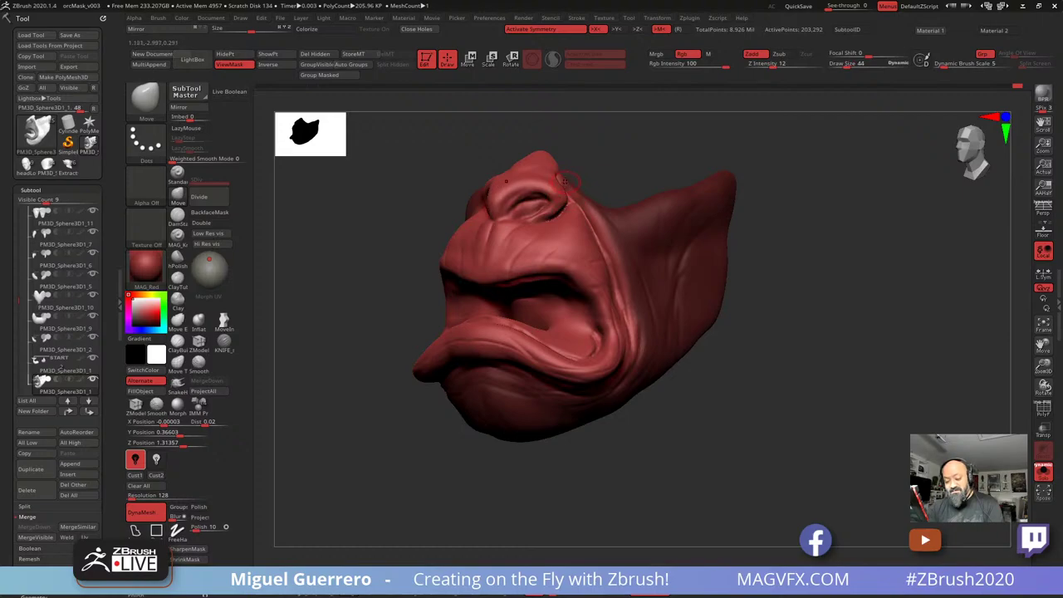
{"action": "mouse_move", "coordinate": [558, 176]}
{"action": "left_mouse_down", "text": "ctrl"}
{"action": "mouse_move", "coordinate": [618, 262]}
{"action": "mouse_move", "coordinate": [638, 362]}
{"action": "left_mouse_up", "text": "ctrl"}
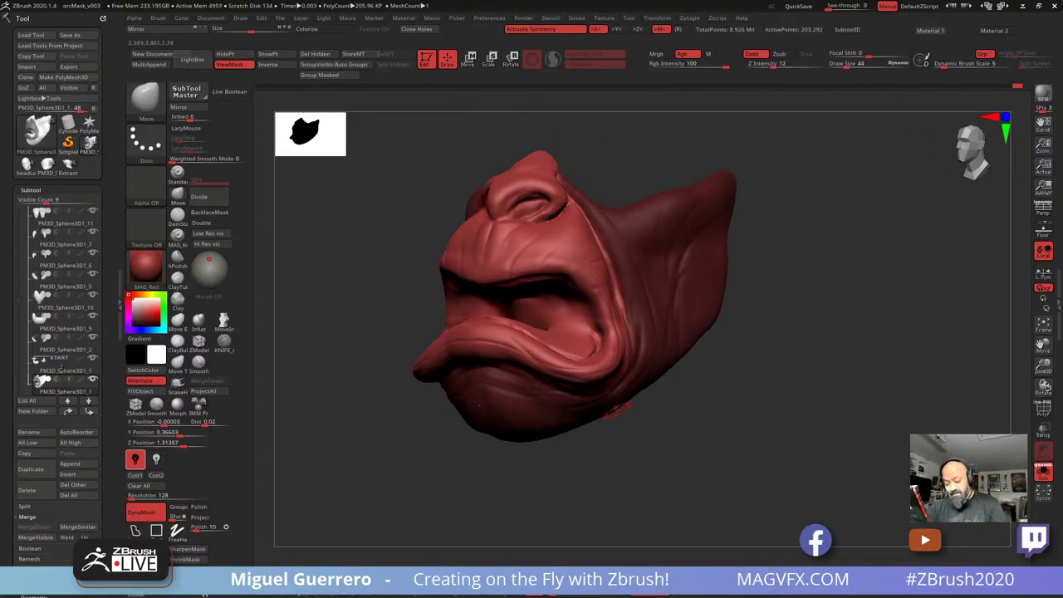
{"action": "mouse_move", "coordinate": [620, 408]}
{"action": "left_mouse_down"}
{"action": "mouse_move", "coordinate": [612, 372]}
{"action": "mouse_move", "coordinate": [587, 353]}
{"action": "left_mouse_up"}
{"action": "left_click_drag", "start_coordinate": [608, 282], "coordinate": [609, 288], "text": "ctrl"}
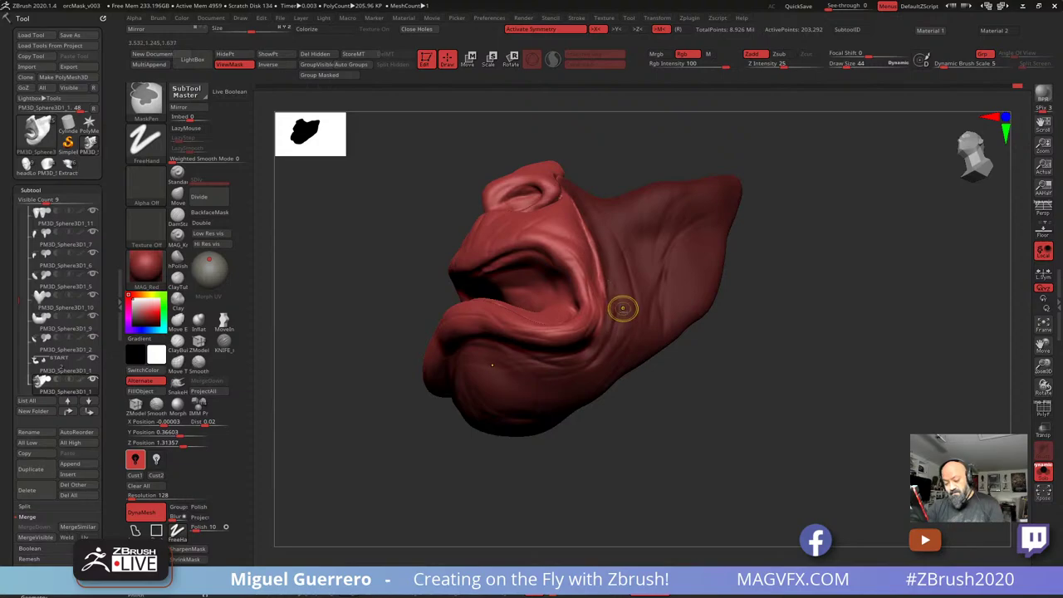
{"action": "left_click", "coordinate": [697, 378], "text": "ctrl"}
{"action": "left_click_drag", "start_coordinate": [701, 382], "coordinate": [685, 435]}
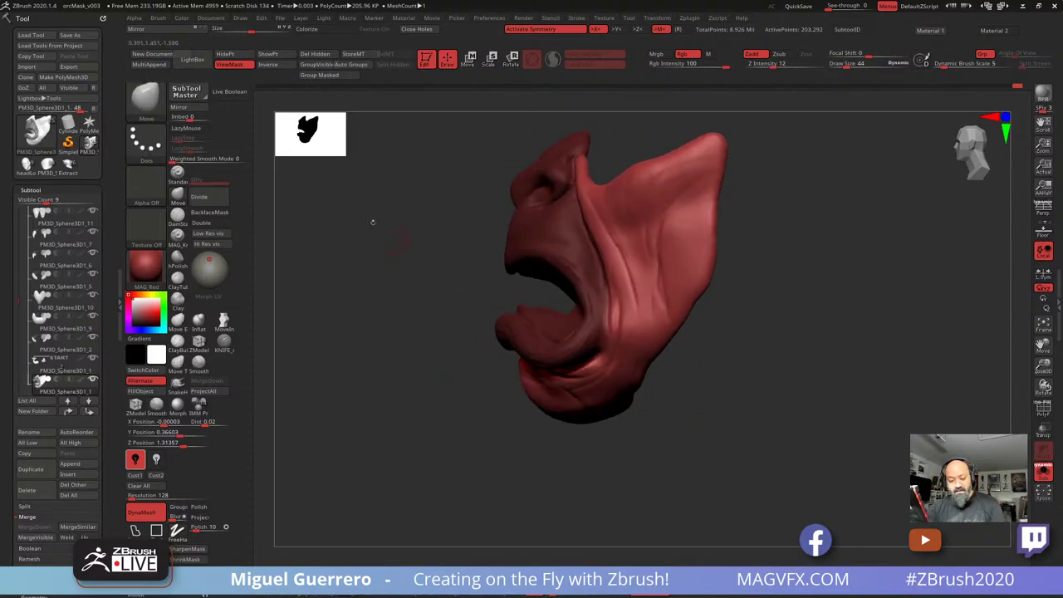
Swell the unmasked cheek fold beside the nose and muzzle with the Inflate brush at draw size 100
{"action": "left_click", "coordinate": [199, 321]}
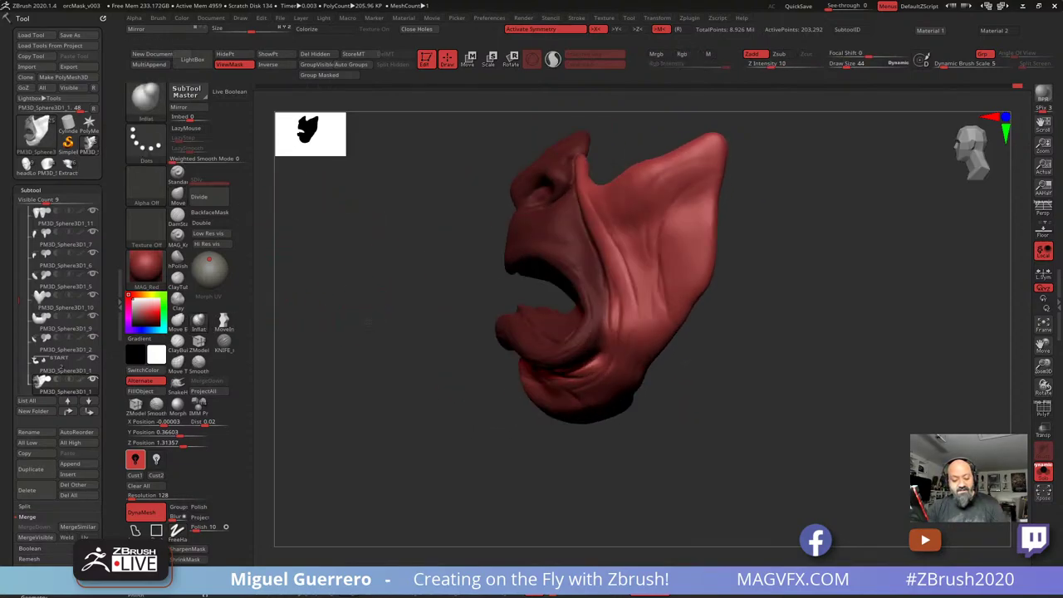
{"action": "left_click_drag", "start_coordinate": [359, 318], "coordinate": [432, 307]}
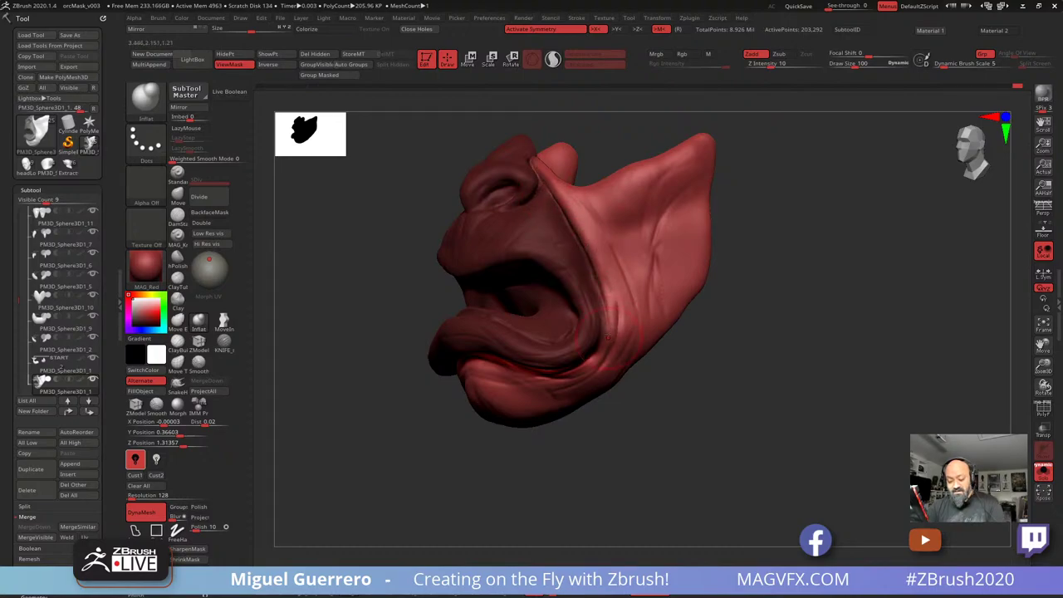
{"action": "right_click_drag", "start_coordinate": [529, 168], "coordinate": [424, 222]}
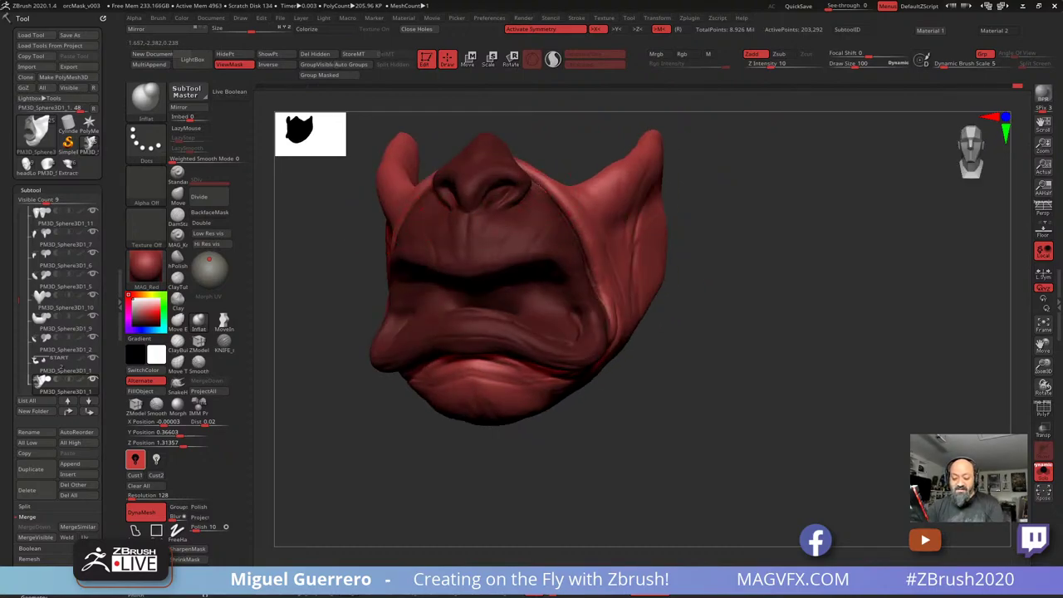
{"action": "right_click_drag", "start_coordinate": [535, 181], "coordinate": [644, 307]}
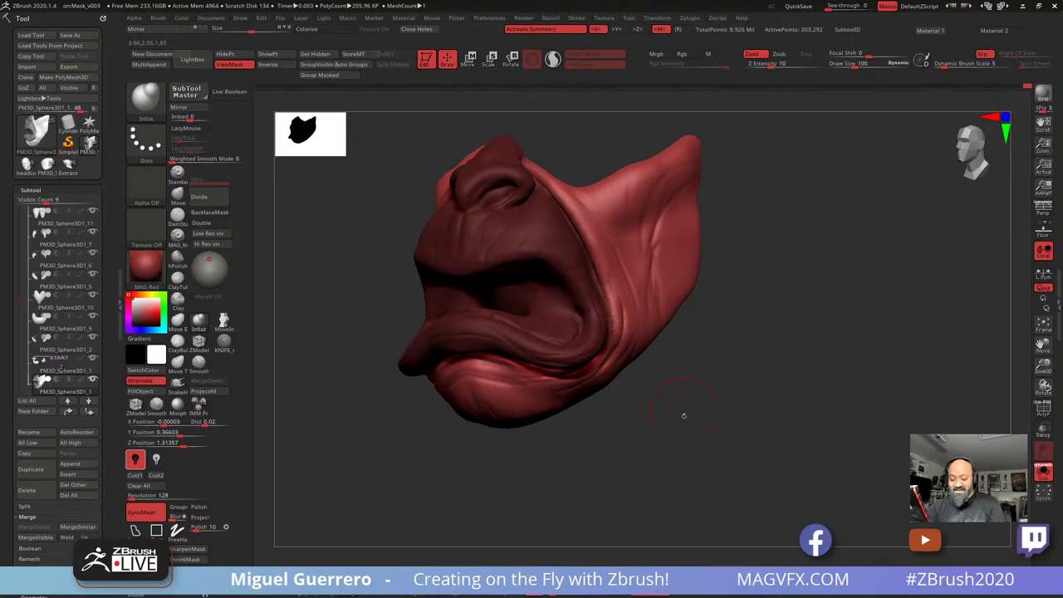
{"action": "left_click_drag", "start_coordinate": [685, 416], "coordinate": [667, 417]}
Pull the cheek fold toward the muzzle with the Move brush at draw size 124 and clear the masking
{"action": "left_click", "coordinate": [177, 196]}
{"action": "left_click_drag", "start_coordinate": [412, 256], "coordinate": [421, 254]}
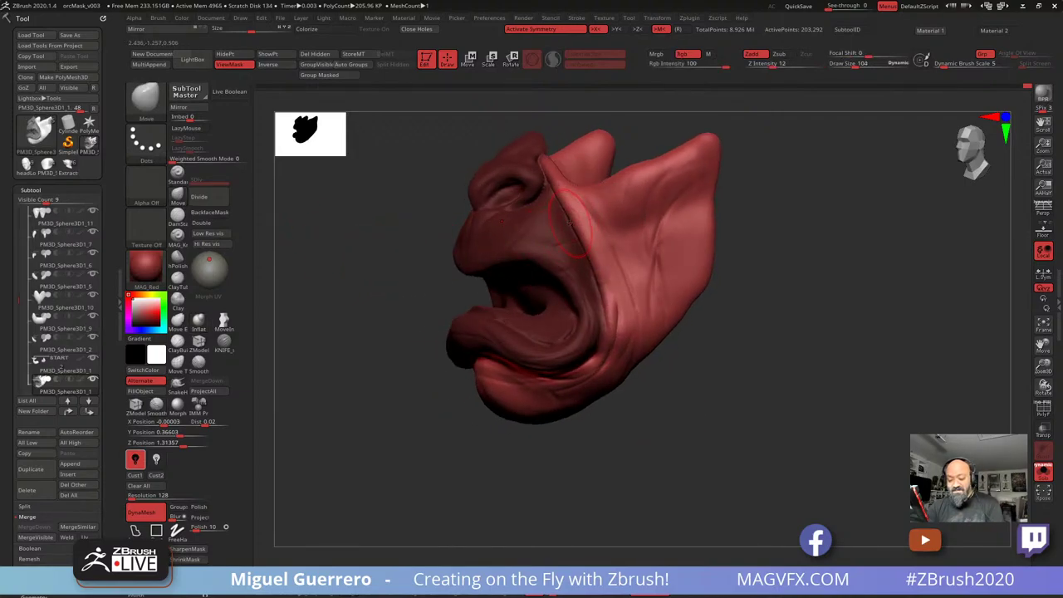
{"action": "key", "text": "]"}
{"action": "left_click_drag", "start_coordinate": [572, 221], "coordinate": [563, 224]}
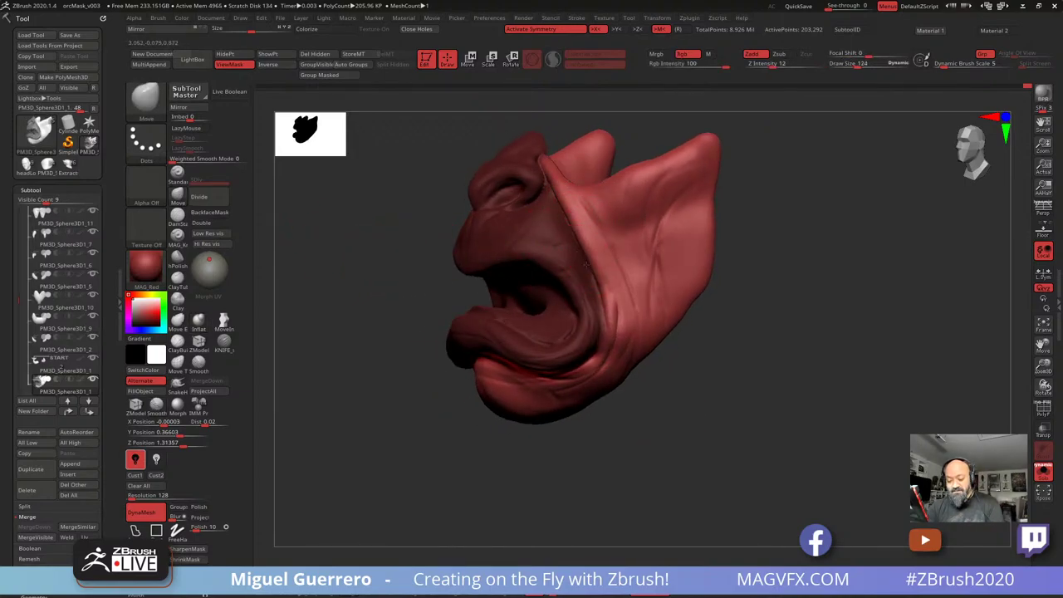
{"action": "right_click_drag", "start_coordinate": [568, 267], "coordinate": [472, 282]}
{"action": "left_click_drag", "start_coordinate": [408, 280], "coordinate": [386, 287], "text": "ctrl"}
{"action": "left_click_drag", "start_coordinate": [378, 278], "coordinate": [461, 291]}
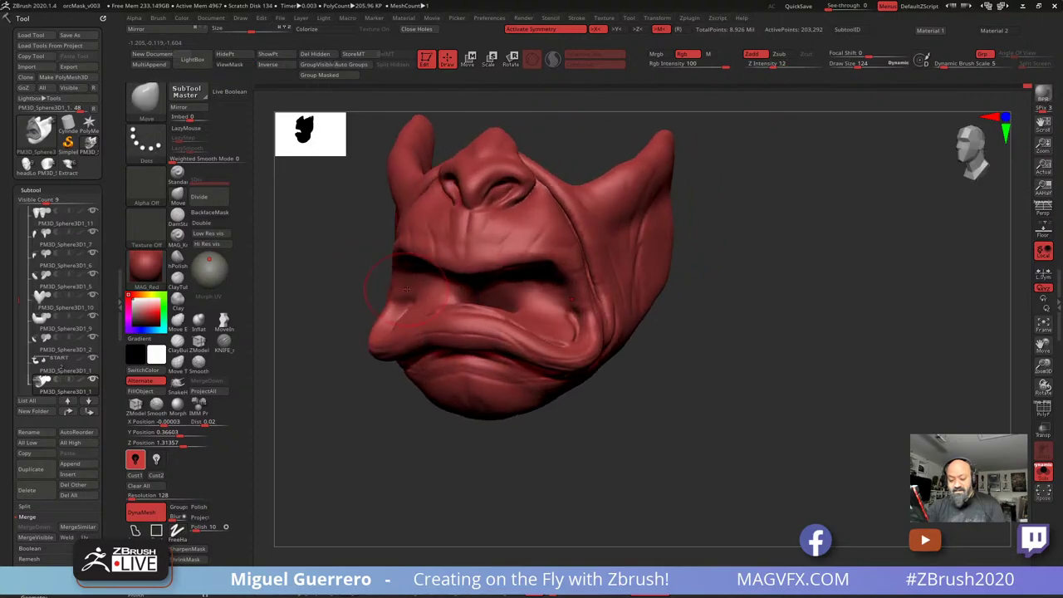
{"action": "left_click_drag", "start_coordinate": [664, 402], "coordinate": [610, 395]}
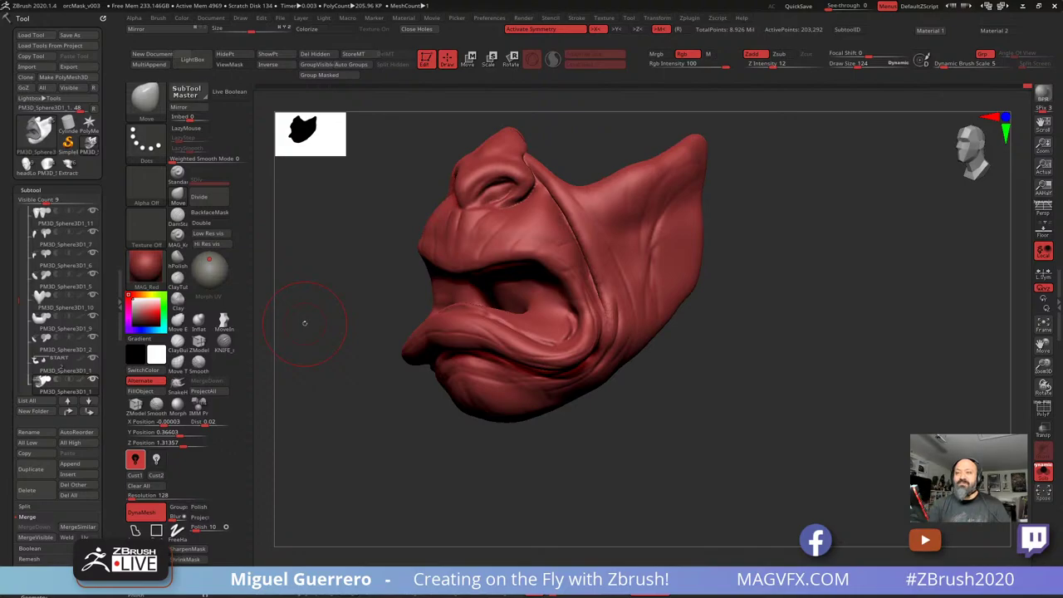
Inflate the cheek fold from beside the mouth corner up to the nose at draw size 80
{"action": "left_click", "coordinate": [198, 321]}
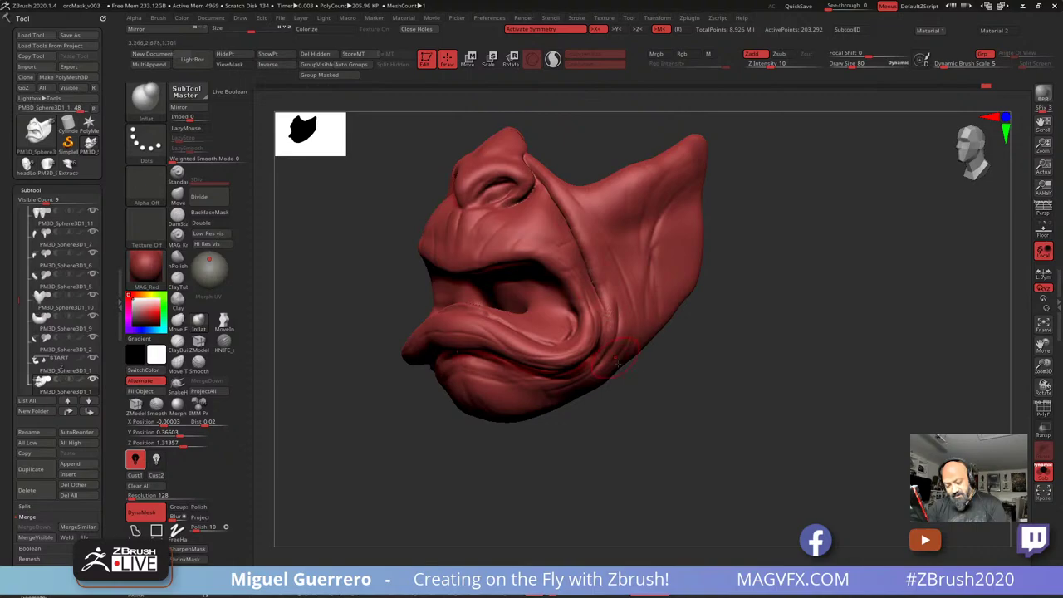
{"action": "left_click_drag", "start_coordinate": [617, 363], "coordinate": [638, 389]}
{"action": "mouse_move", "coordinate": [372, 294]}
{"action": "left_mouse_down"}
{"action": "mouse_move", "coordinate": [360, 227]}
{"action": "mouse_move", "coordinate": [483, 172]}
{"action": "left_mouse_up"}
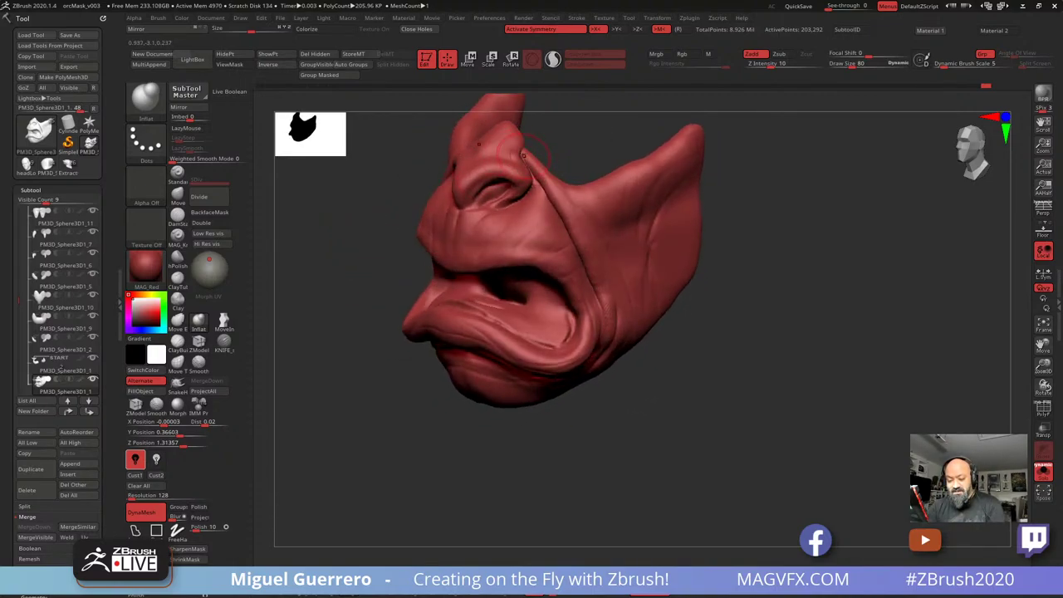
{"action": "mouse_move", "coordinate": [374, 257]}
{"action": "left_mouse_down"}
{"action": "mouse_move", "coordinate": [507, 249]}
{"action": "mouse_move", "coordinate": [575, 282]}
{"action": "left_mouse_up"}
{"action": "left_click_drag", "start_coordinate": [390, 241], "coordinate": [539, 221]}
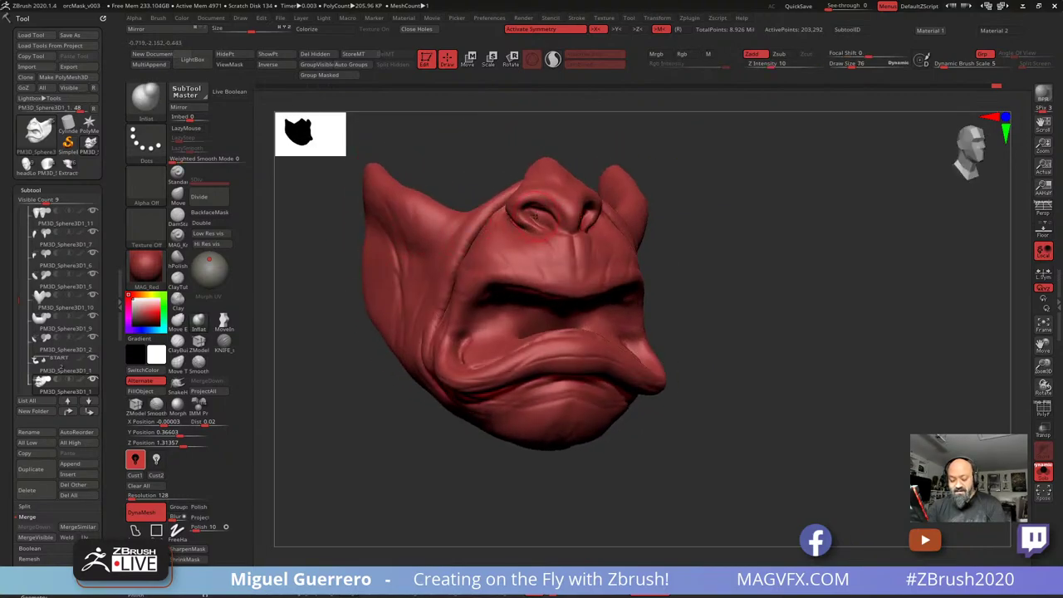
Mask the nostril openings at draw size 36 and invert the mask so only their interiors stay editable
{"action": "key", "text": "ctrl"}
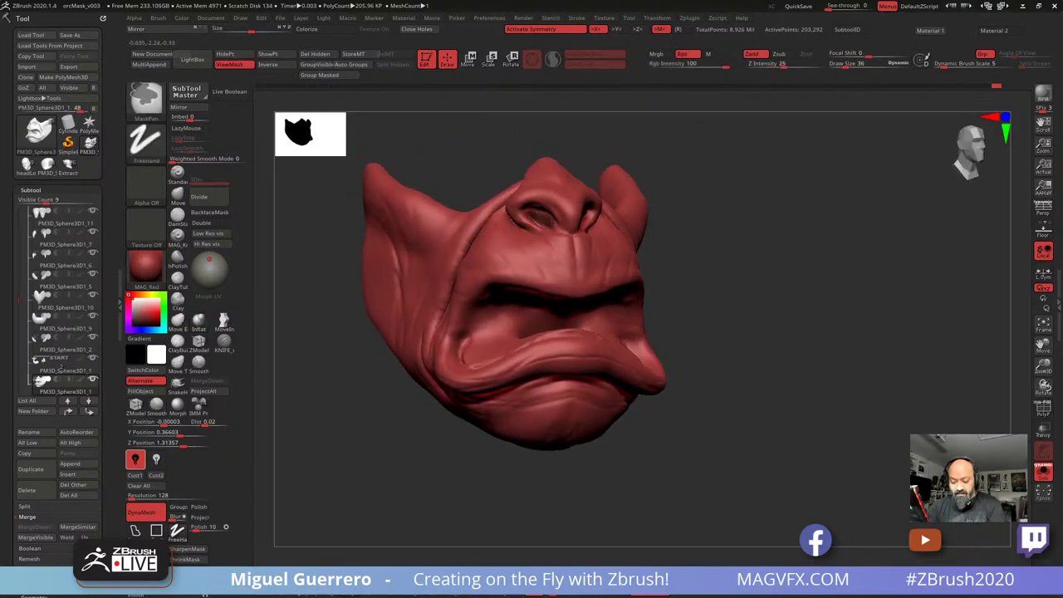
{"action": "mouse_move", "coordinate": [465, 187]}
{"action": "left_mouse_down"}
{"action": "mouse_move", "coordinate": [475, 167]}
{"action": "mouse_move", "coordinate": [465, 158]}
{"action": "left_mouse_up"}
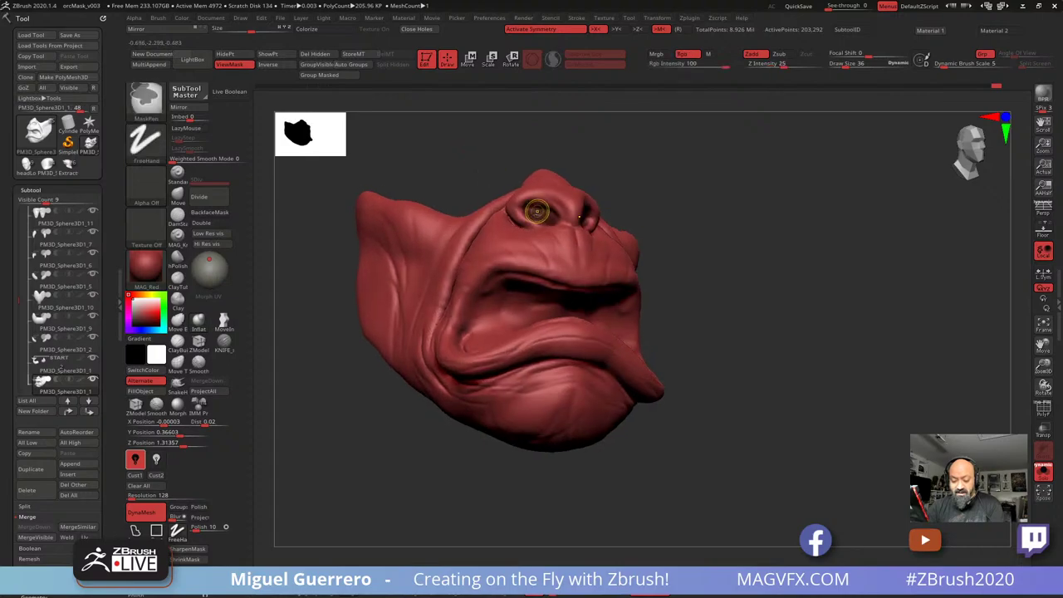
{"action": "left_click_drag", "start_coordinate": [539, 211], "coordinate": [533, 214], "text": "shift"}
{"action": "left_click_drag", "start_coordinate": [463, 171], "coordinate": [366, 233], "text": "shift"}
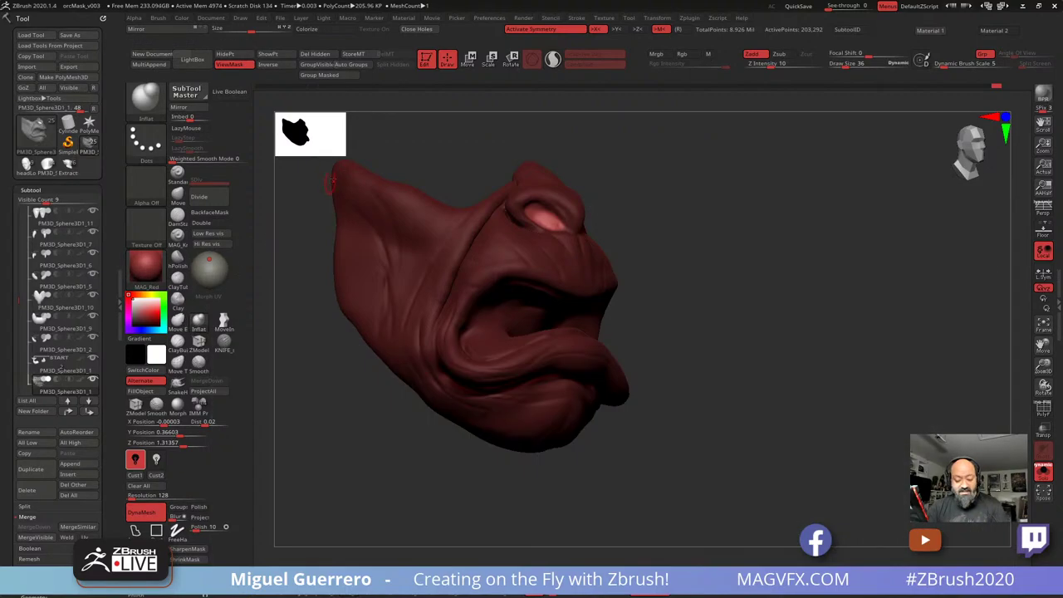
Rework the nostril interiors with the Inflate brush at draw size 76 and clear the masking
{"action": "key", "text": "bracketright"}
{"action": "key", "text": "bracketright"}
{"action": "key", "text": "bracketright"}
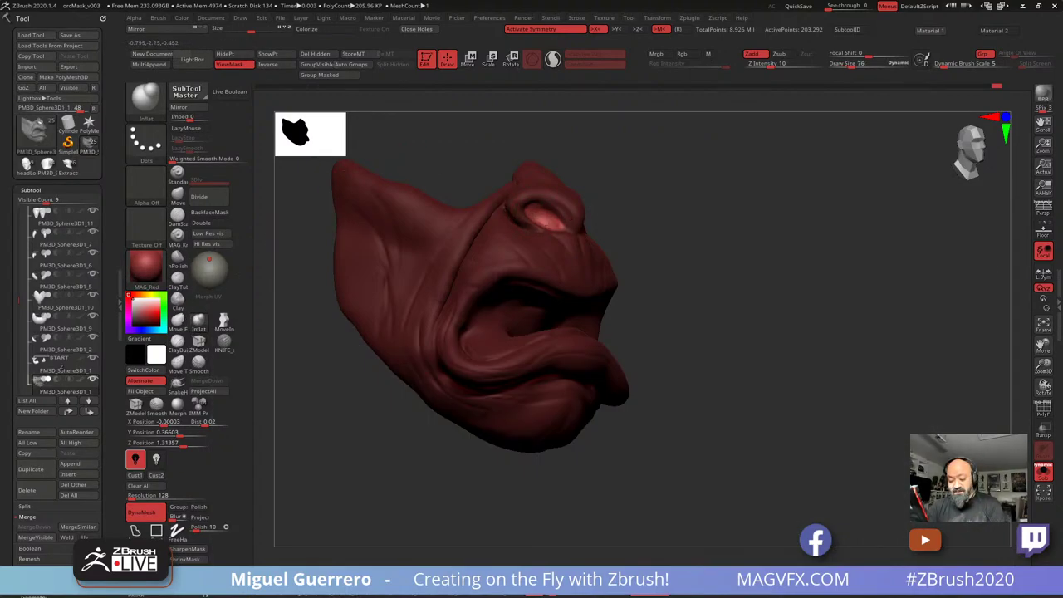
{"action": "left_click_drag", "start_coordinate": [432, 473], "coordinate": [340, 471]}
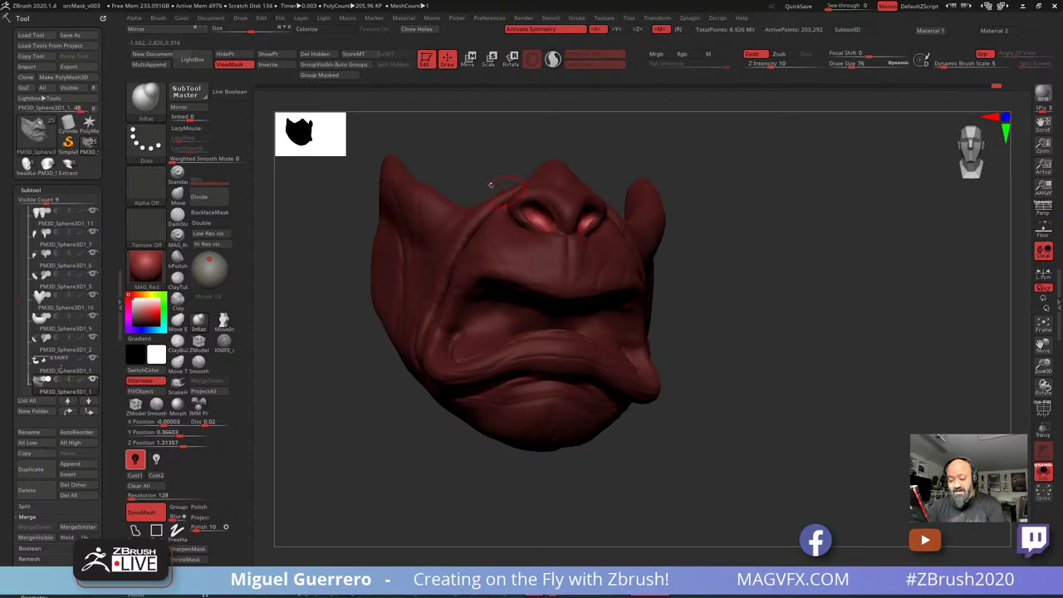
{"action": "mouse_move", "coordinate": [489, 183]}
{"action": "left_mouse_down"}
{"action": "mouse_move", "coordinate": [403, 181]}
{"action": "mouse_move", "coordinate": [420, 216]}
{"action": "mouse_move", "coordinate": [448, 216]}
{"action": "mouse_move", "coordinate": [374, 220]}
{"action": "mouse_move", "coordinate": [378, 235]}
{"action": "left_mouse_up"}
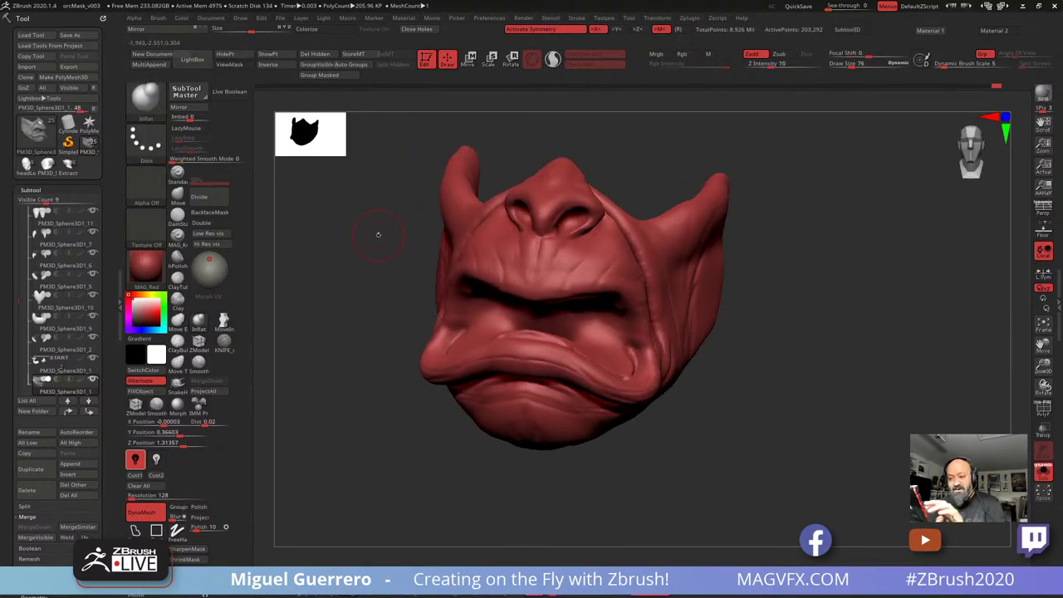
{"action": "key", "text": "ctrl+h"}
{"action": "left_click", "coordinate": [344, 274], "text": "ctrl"}
{"action": "left_click_drag", "start_coordinate": [344, 275], "coordinate": [395, 271]}
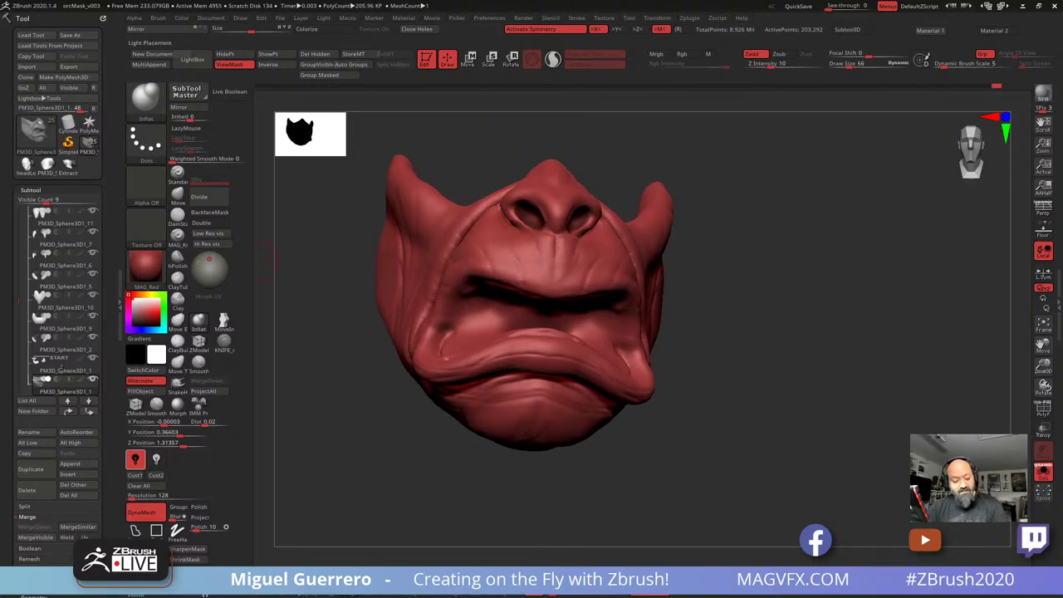
Shape the nostril rims with the Inflate brush at draw size 56
{"action": "left_click", "coordinate": [199, 322]}
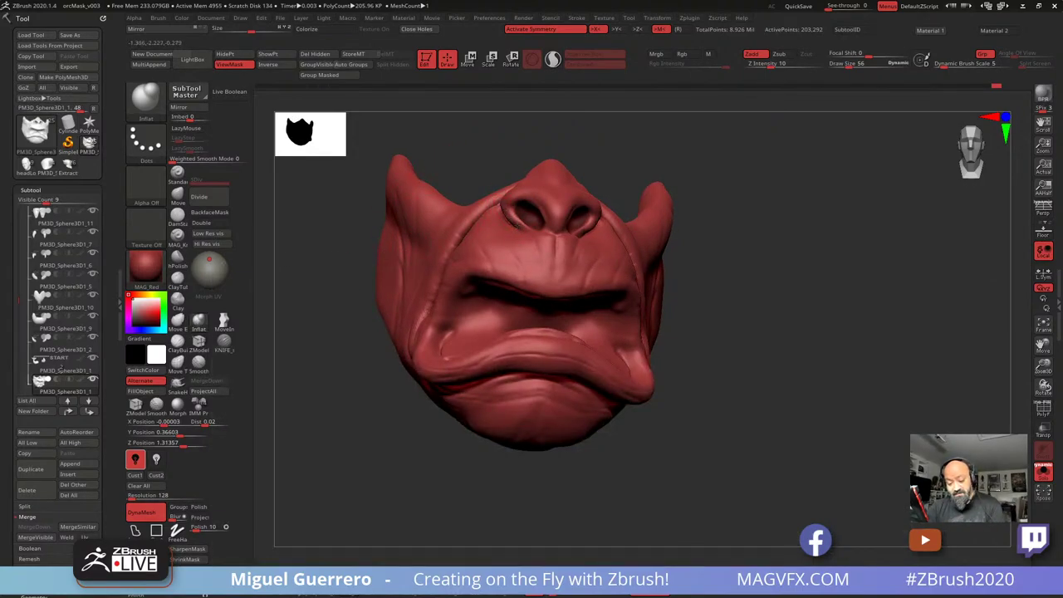
{"action": "mouse_move", "coordinate": [521, 225]}
{"action": "left_mouse_down"}
{"action": "mouse_move", "coordinate": [505, 208]}
{"action": "mouse_move", "coordinate": [531, 199]}
{"action": "left_mouse_up"}
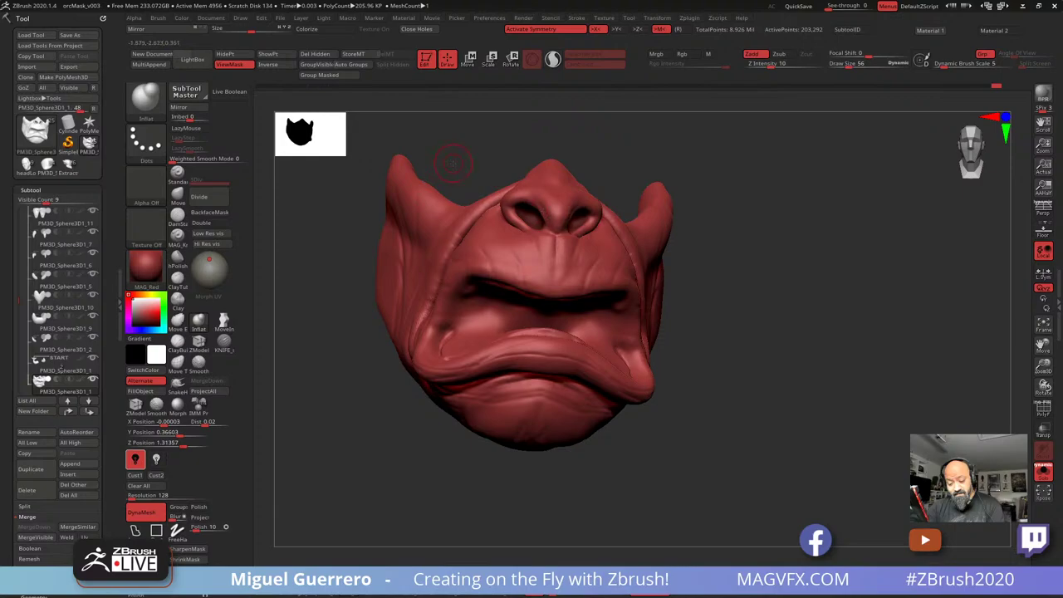
{"action": "mouse_move", "coordinate": [452, 164]}
{"action": "left_mouse_down"}
{"action": "mouse_move", "coordinate": [519, 218]}
{"action": "mouse_move", "coordinate": [510, 213]}
{"action": "mouse_move", "coordinate": [525, 208]}
{"action": "left_mouse_up"}
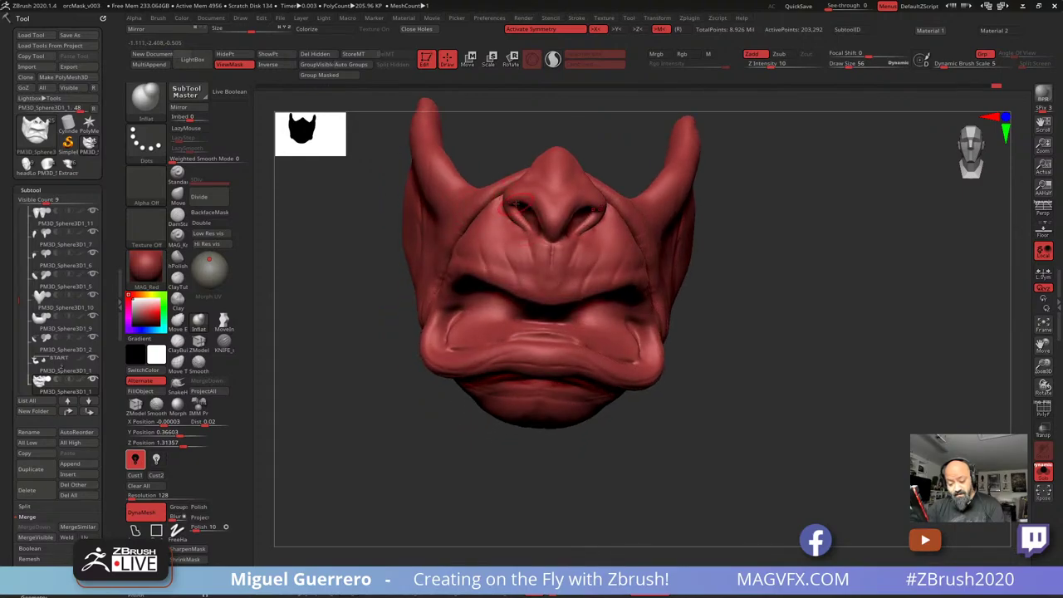
{"action": "mouse_move", "coordinate": [506, 158]}
{"action": "left_mouse_down"}
{"action": "mouse_move", "coordinate": [488, 125]}
{"action": "mouse_move", "coordinate": [463, 138]}
{"action": "mouse_move", "coordinate": [474, 192]}
{"action": "left_mouse_up"}
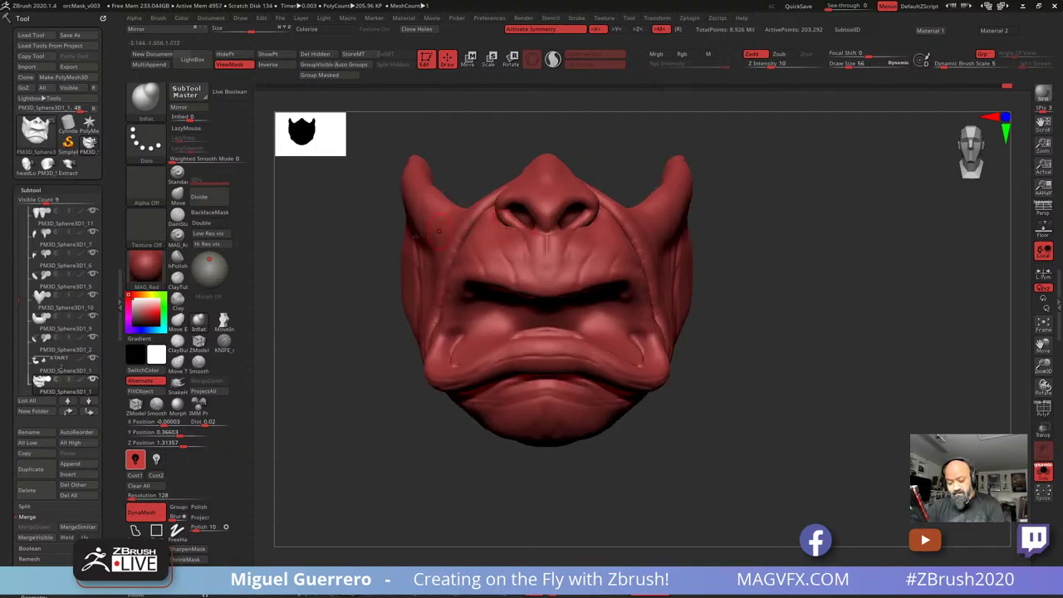
Bring all subtools back into view from the front and divide the muzzle mesh once for a finer resolution
{"action": "left_click_drag", "start_coordinate": [352, 272], "coordinate": [409, 269]}
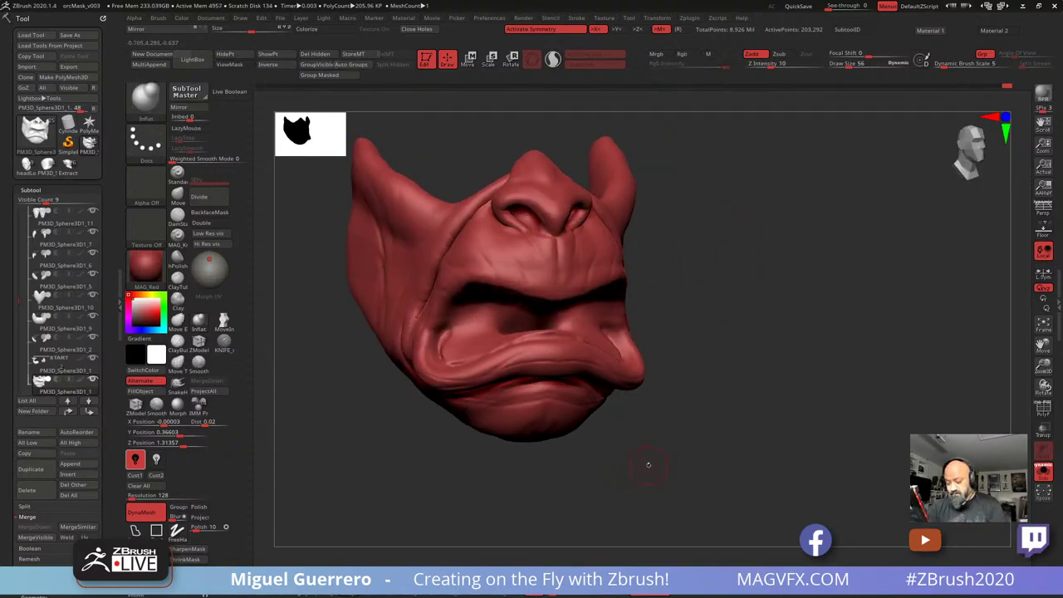
{"action": "left_click", "coordinate": [1043, 472]}
{"action": "left_click_drag", "start_coordinate": [814, 383], "coordinate": [777, 382], "text": "shift"}
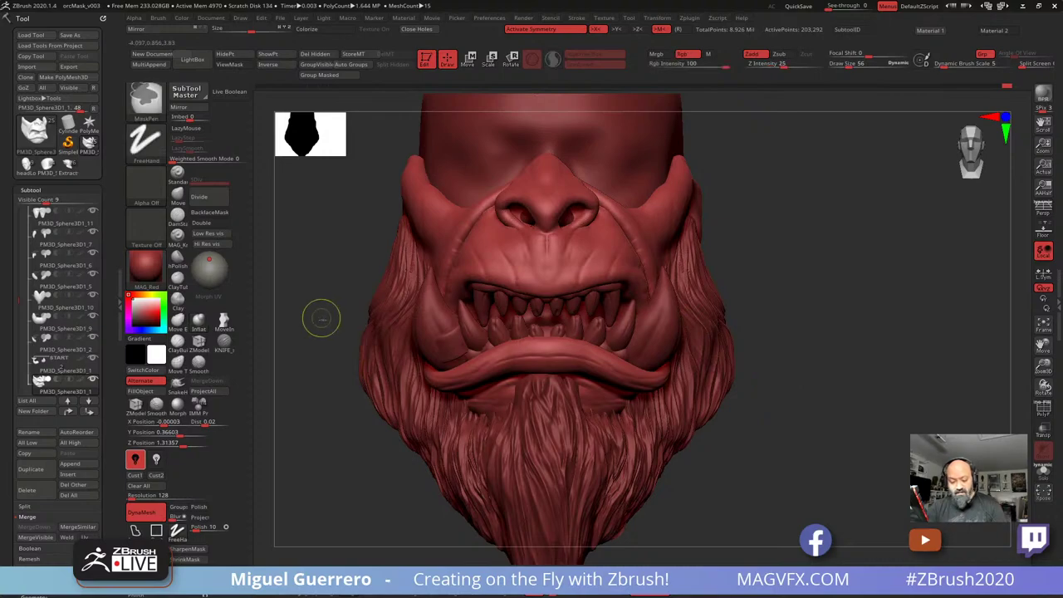
{"action": "left_click", "coordinate": [348, 340], "text": "alt"}
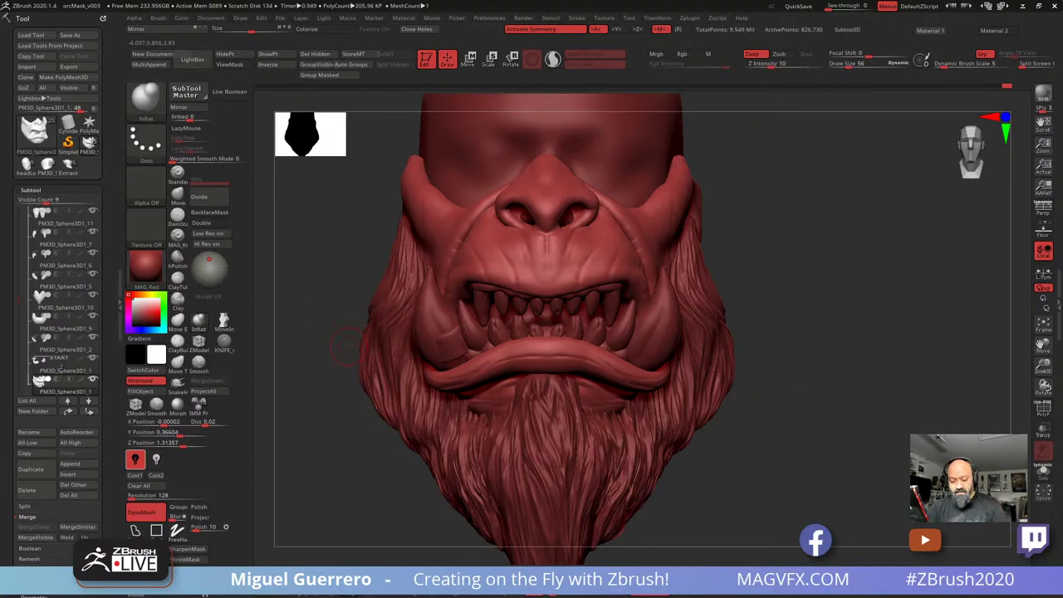
{"action": "left_click_drag", "start_coordinate": [348, 345], "coordinate": [408, 312]}
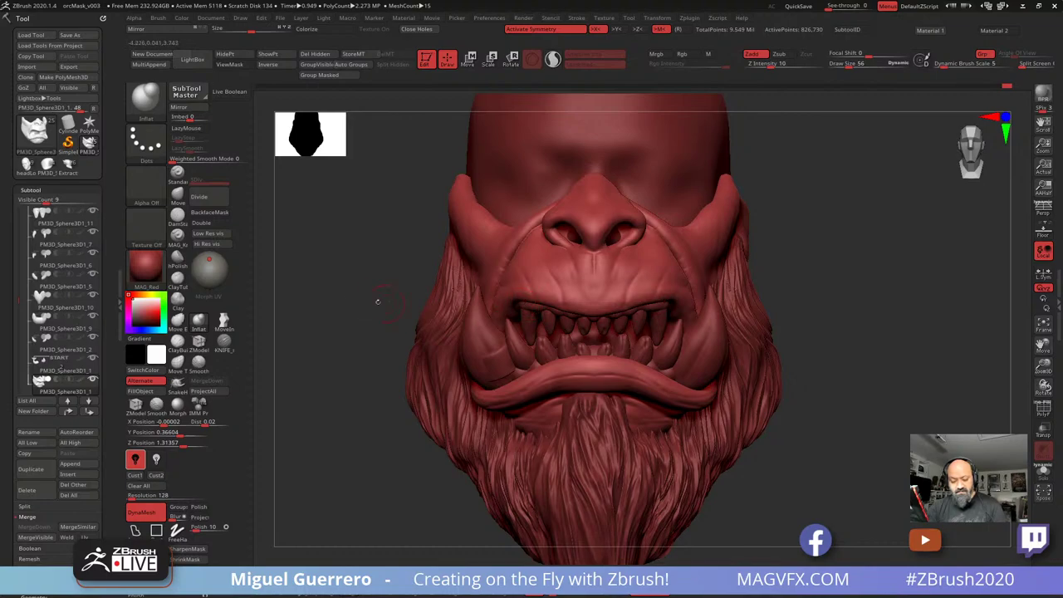
Adjust the edge of the upper lip above the teeth with the Move brush at draw size 128
{"action": "key", "text": "b"}
{"action": "key", "text": "m"}
{"action": "key", "text": "v"}
{"action": "key", "text": "bracketright"}
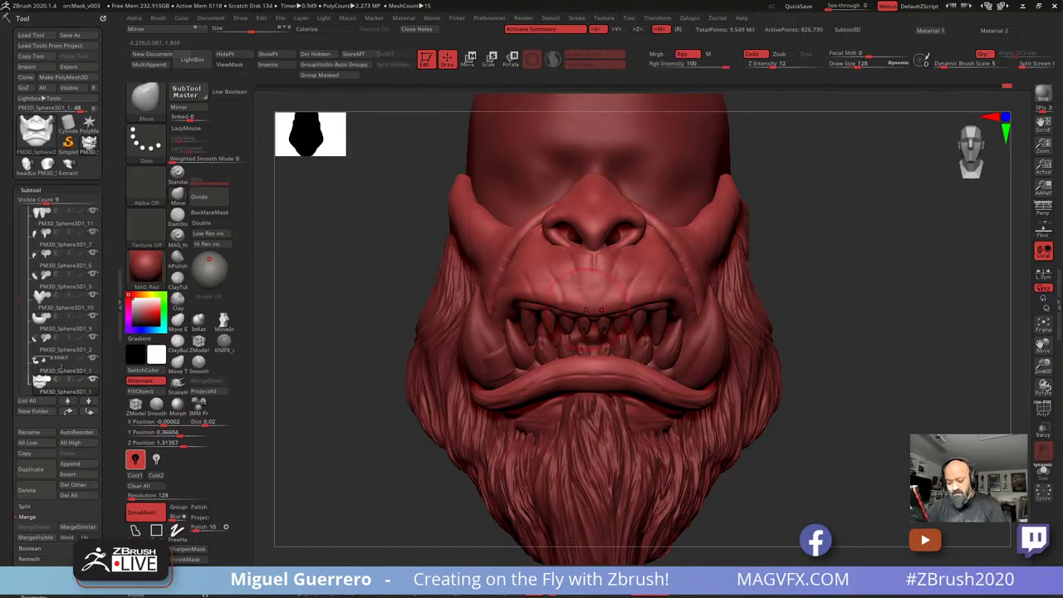
{"action": "left_click_drag", "start_coordinate": [586, 310], "coordinate": [532, 303]}
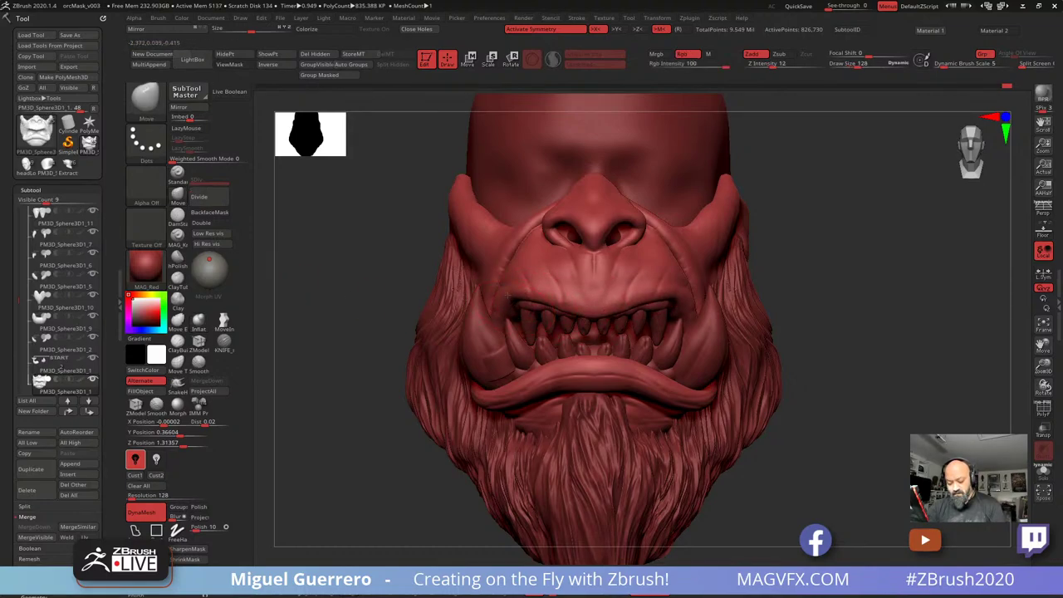
{"action": "left_click_drag", "start_coordinate": [594, 315], "coordinate": [594, 309]}
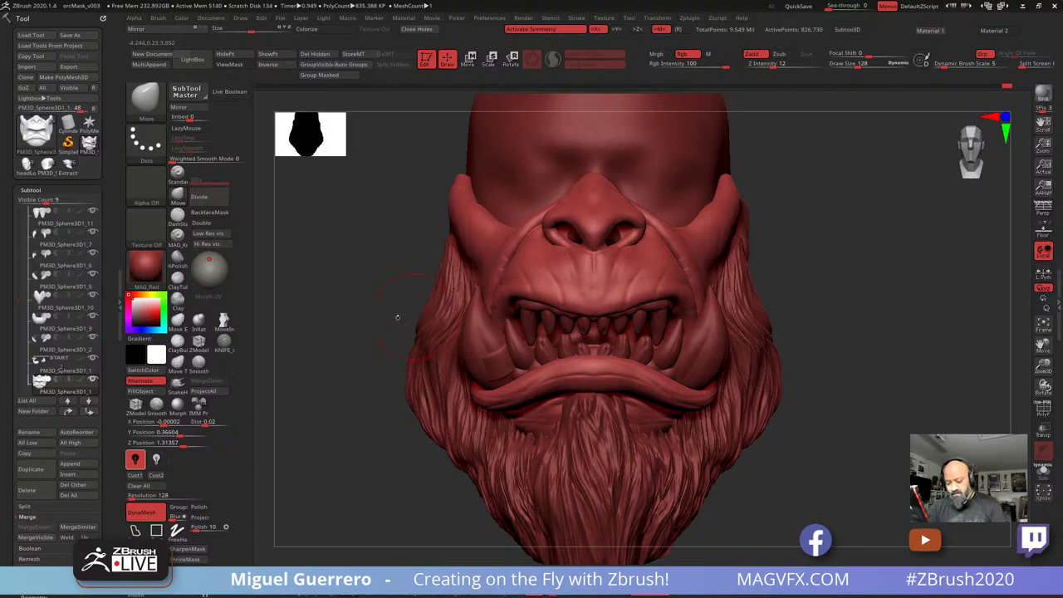
Isolate the muzzle, mask the mouth interior at draw size 52 and invert the mask so only the interior stays editable
{"action": "left_click", "coordinate": [1044, 472]}
{"action": "mouse_move", "coordinate": [439, 349]}
{"action": "left_mouse_down"}
{"action": "mouse_move", "coordinate": [465, 370]}
{"action": "mouse_move", "coordinate": [531, 332]}
{"action": "mouse_move", "coordinate": [550, 347]}
{"action": "mouse_move", "coordinate": [640, 339]}
{"action": "mouse_move", "coordinate": [548, 325]}
{"action": "mouse_move", "coordinate": [702, 331]}
{"action": "mouse_move", "coordinate": [694, 325]}
{"action": "left_mouse_up"}
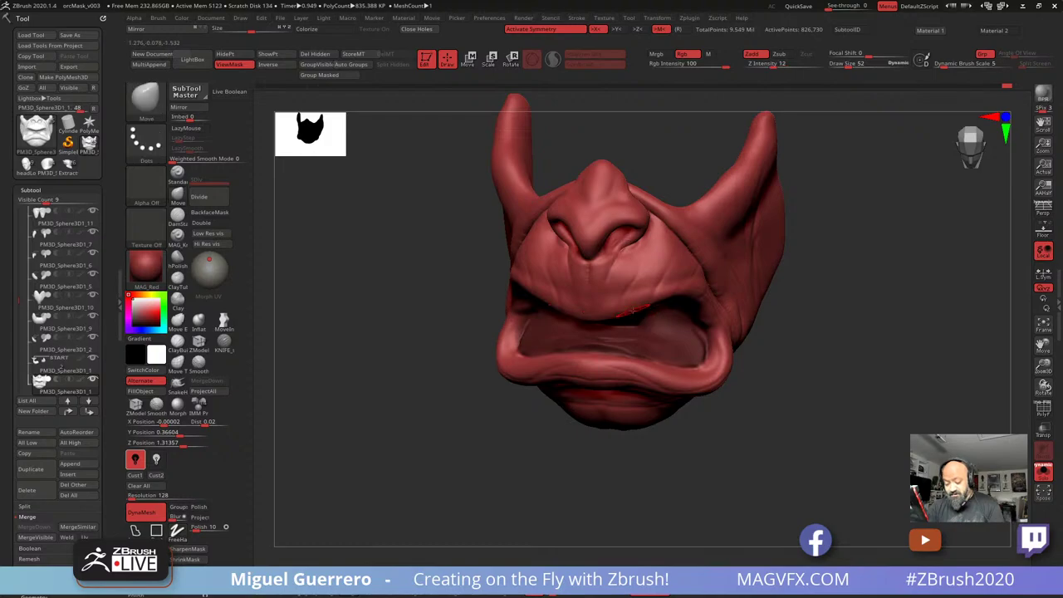
{"action": "right_click_drag", "start_coordinate": [641, 316], "coordinate": [520, 280]}
{"action": "mouse_move", "coordinate": [575, 281]}
{"action": "left_mouse_down", "text": "ctrl"}
{"action": "mouse_move", "coordinate": [619, 284]}
{"action": "mouse_move", "coordinate": [655, 263]}
{"action": "left_mouse_up", "text": "ctrl"}
{"action": "right_click_drag", "start_coordinate": [600, 277], "coordinate": [552, 271]}
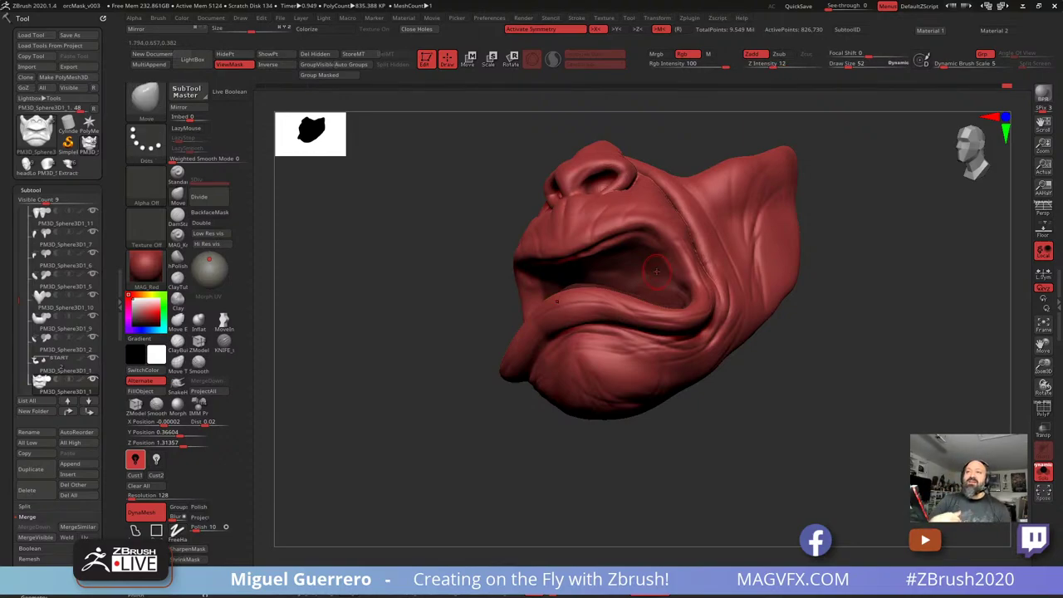
{"action": "left_click_drag", "start_coordinate": [408, 337], "coordinate": [406, 424]}
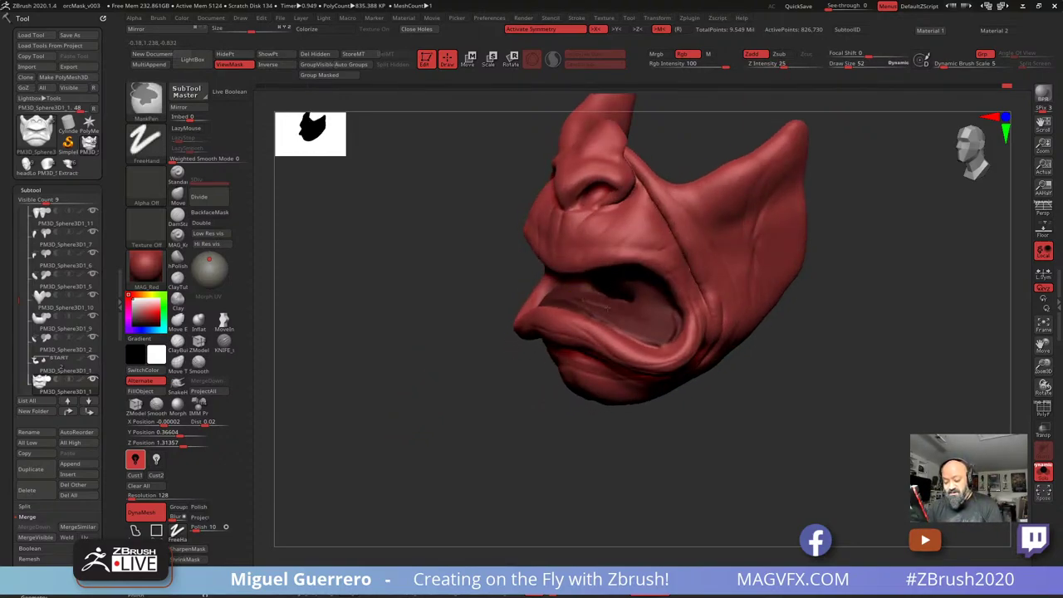
{"action": "left_click_drag", "start_coordinate": [415, 332], "coordinate": [418, 399]}
{"action": "left_click_drag", "start_coordinate": [582, 309], "coordinate": [620, 335], "text": "ctrl"}
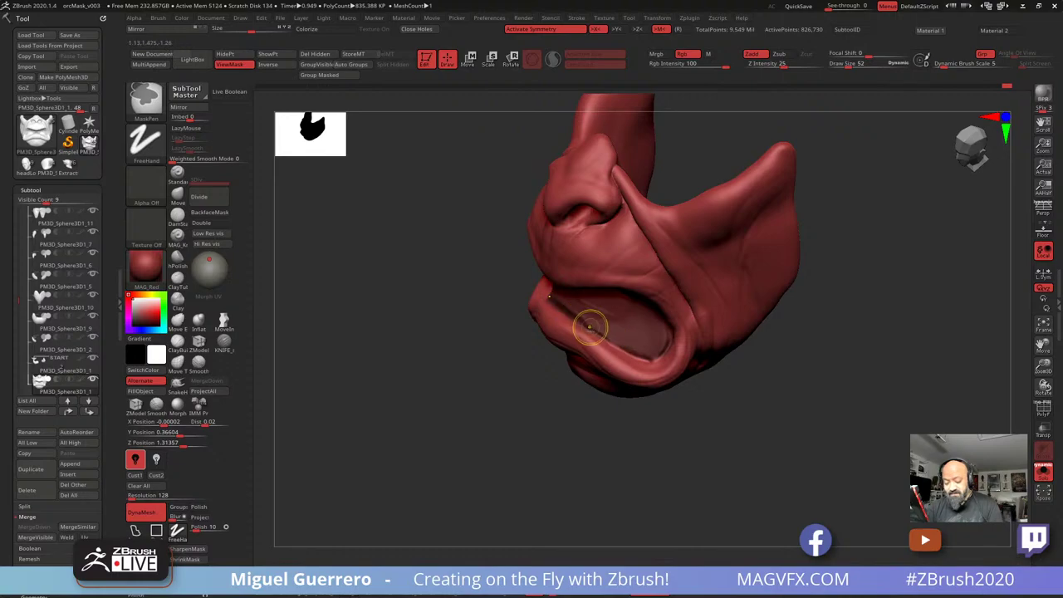
{"action": "right_click_drag", "start_coordinate": [589, 324], "coordinate": [468, 308]}
Smooth the unmasked mouth interior and reshape it behind the lower lip with the Move brush at draw size 100
{"action": "left_click_drag", "start_coordinate": [555, 304], "coordinate": [577, 319], "text": "shift"}
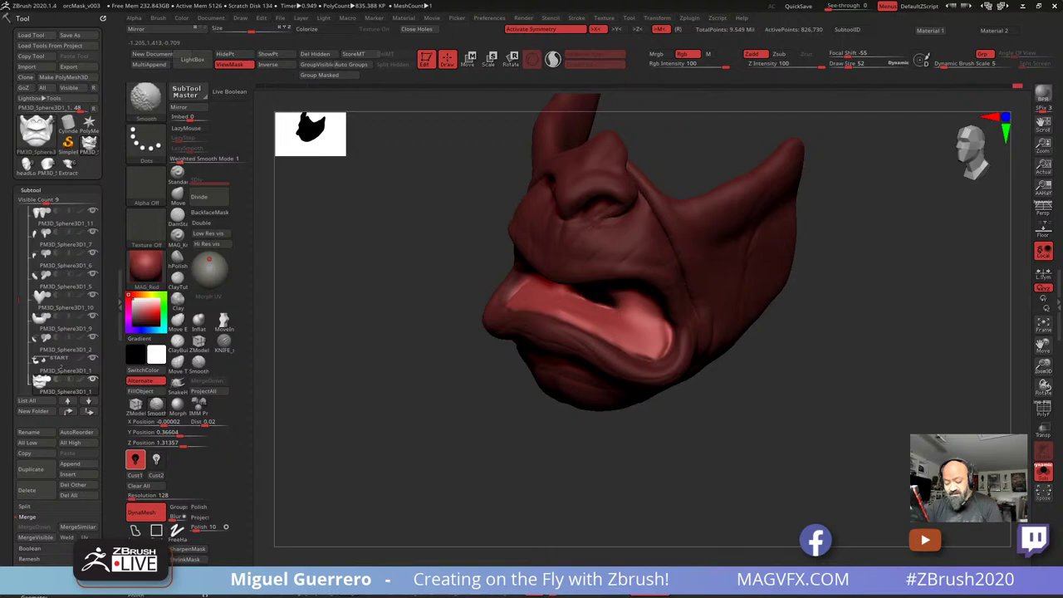
{"action": "right_click_drag", "start_coordinate": [531, 319], "coordinate": [585, 278]}
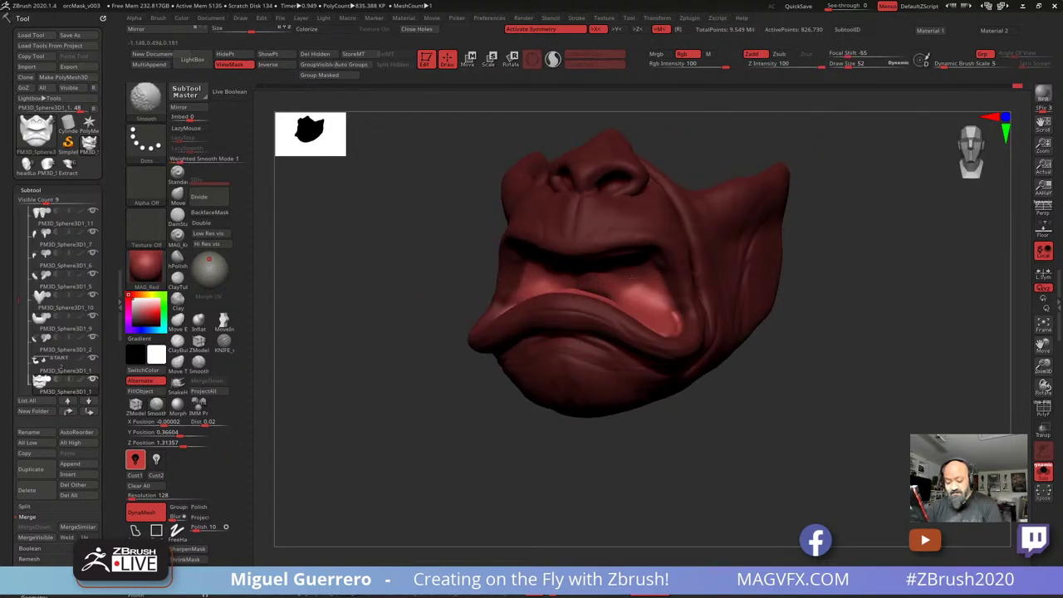
{"action": "key", "text": "]"}
{"action": "key", "text": "b"}
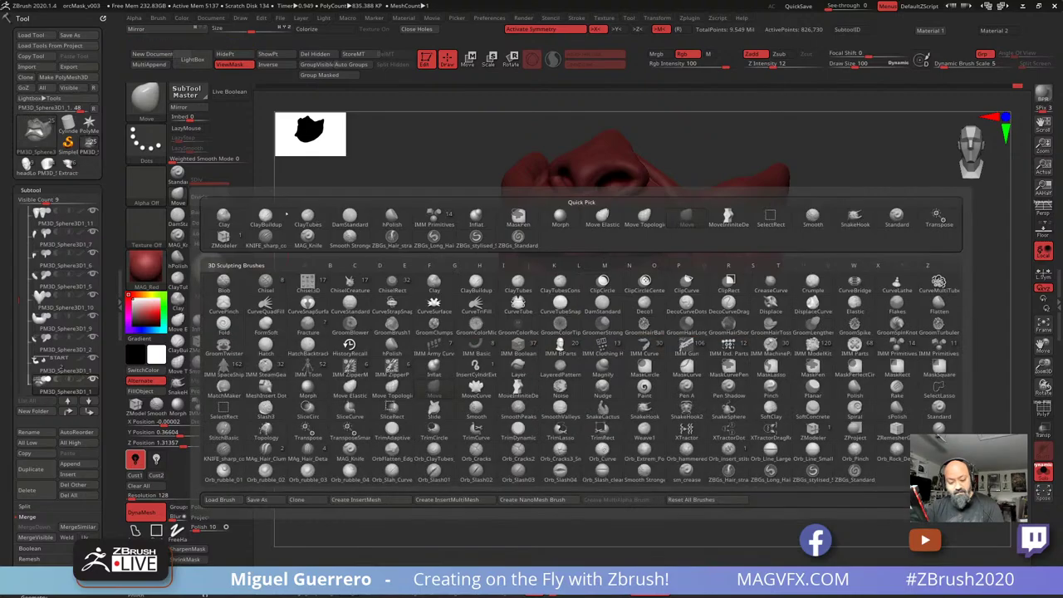
{"action": "key", "text": "m"}
{"action": "key", "text": "v"}
{"action": "right_click_drag", "start_coordinate": [600, 293], "coordinate": [541, 289]}
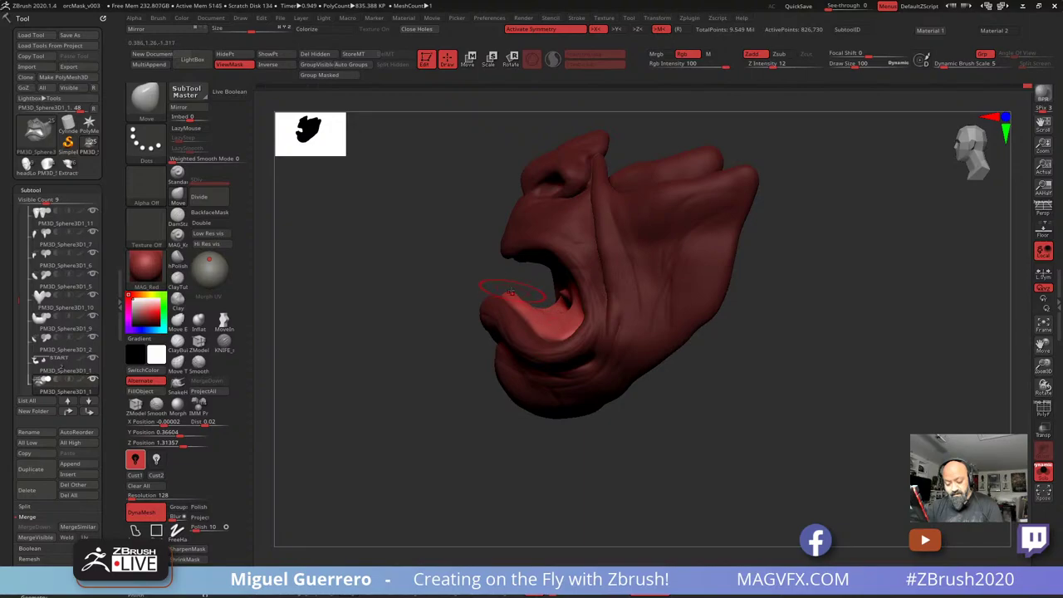
{"action": "left_click_drag", "start_coordinate": [513, 292], "coordinate": [517, 303]}
{"action": "left_click_drag", "start_coordinate": [463, 266], "coordinate": [465, 349]}
{"action": "left_click_drag", "start_coordinate": [509, 291], "coordinate": [535, 327], "text": "shift"}
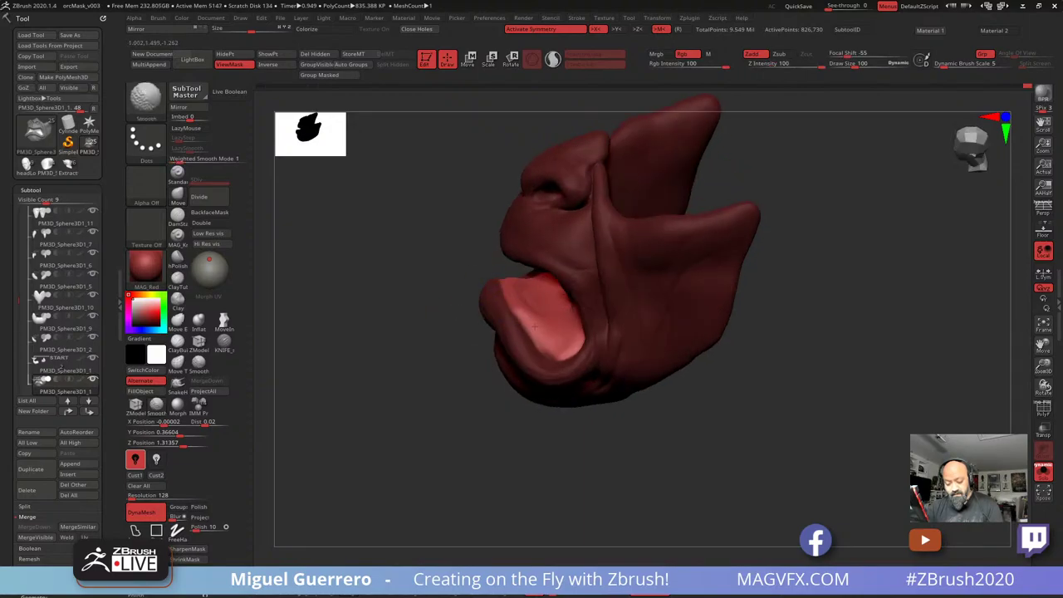
{"action": "key", "text": "shift"}
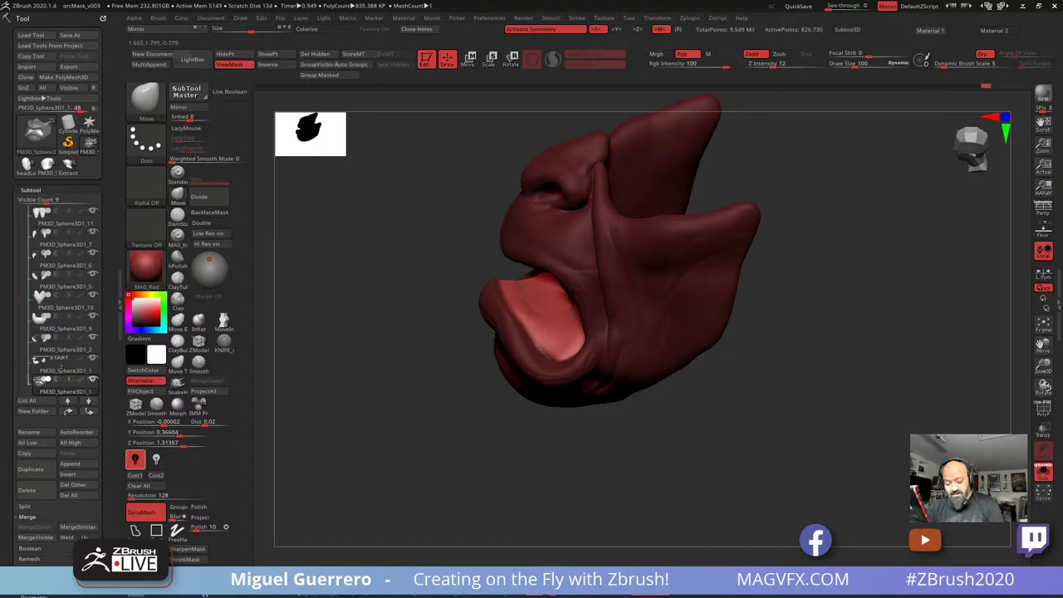
{"action": "left_click_drag", "start_coordinate": [452, 332], "coordinate": [448, 311]}
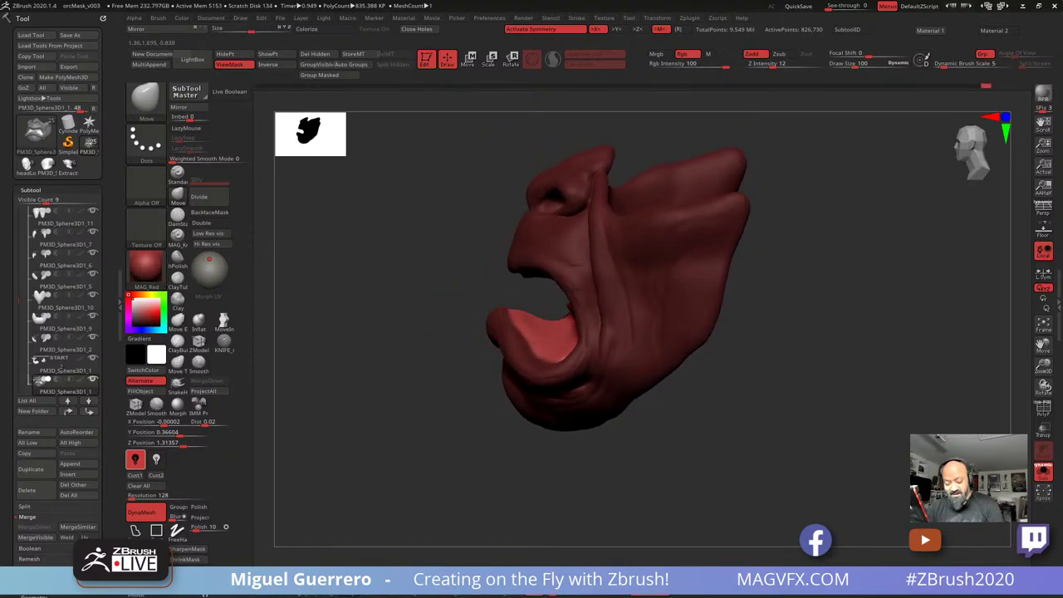
Refine the inner cheek walls near the mouth corners by moving and smoothing them, and clear the mask
{"action": "right_click_drag", "start_coordinate": [523, 315], "coordinate": [487, 333]}
{"action": "left_click_drag", "start_coordinate": [456, 285], "coordinate": [456, 273]}
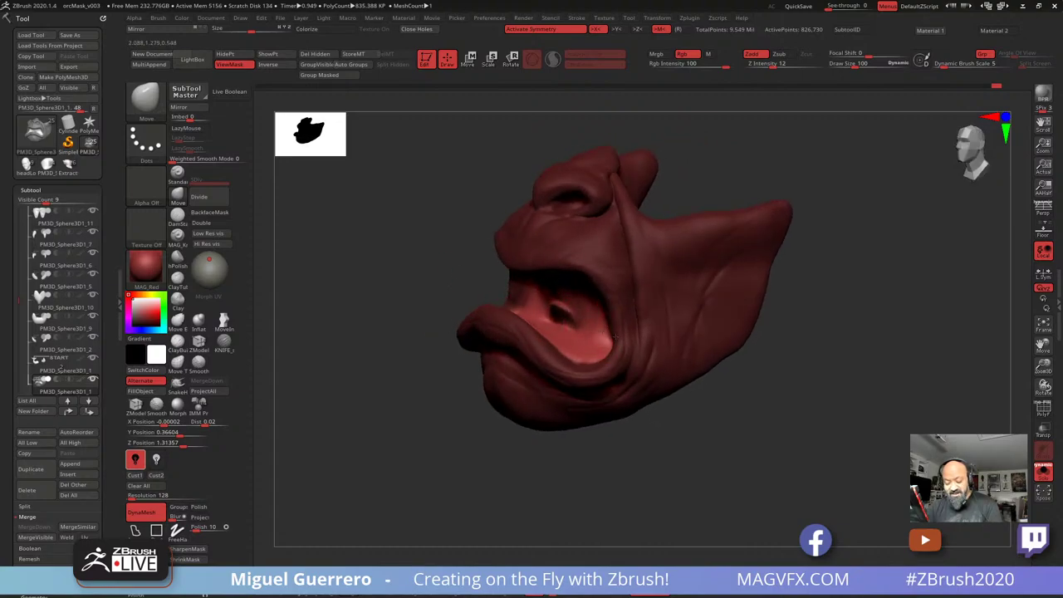
{"action": "key", "text": "shift"}
{"action": "right_click_drag", "start_coordinate": [415, 268], "coordinate": [361, 284], "text": "shift"}
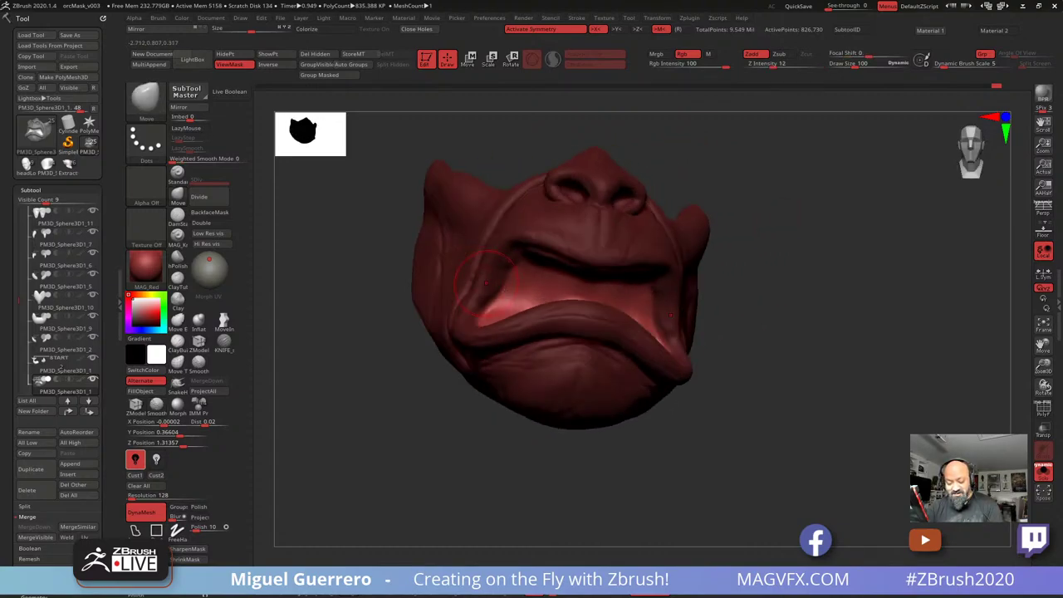
{"action": "mouse_move", "coordinate": [356, 286]}
{"action": "left_mouse_down"}
{"action": "mouse_move", "coordinate": [392, 236]}
{"action": "mouse_move", "coordinate": [415, 230]}
{"action": "left_mouse_up"}
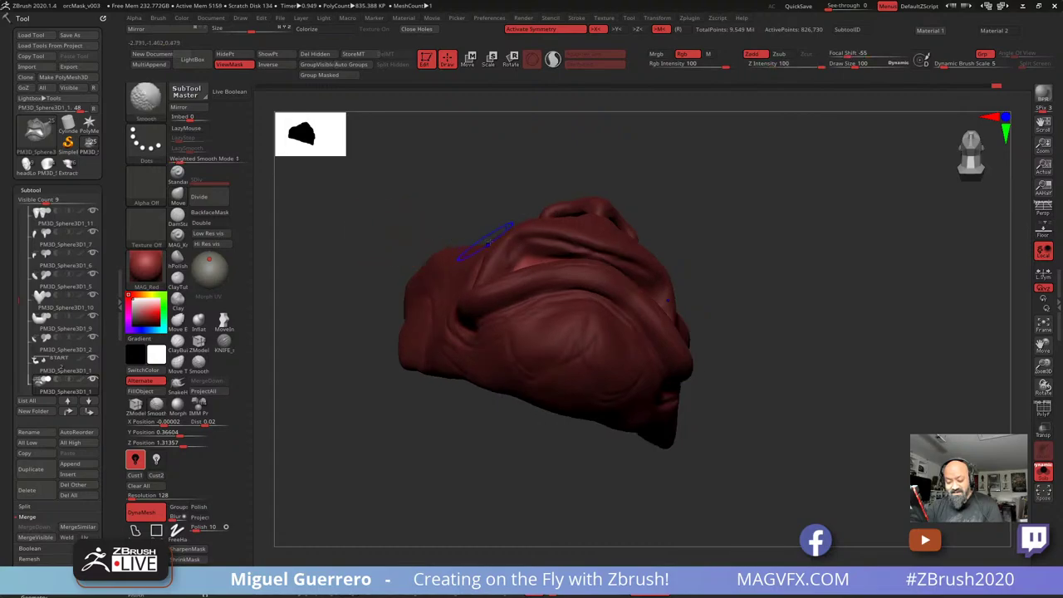
{"action": "left_click_drag", "start_coordinate": [487, 234], "coordinate": [540, 227], "text": "shift"}
{"action": "mouse_move", "coordinate": [471, 214]}
{"action": "left_mouse_down"}
{"action": "mouse_move", "coordinate": [428, 217]}
{"action": "mouse_move", "coordinate": [407, 204]}
{"action": "mouse_move", "coordinate": [437, 242]}
{"action": "left_mouse_up"}
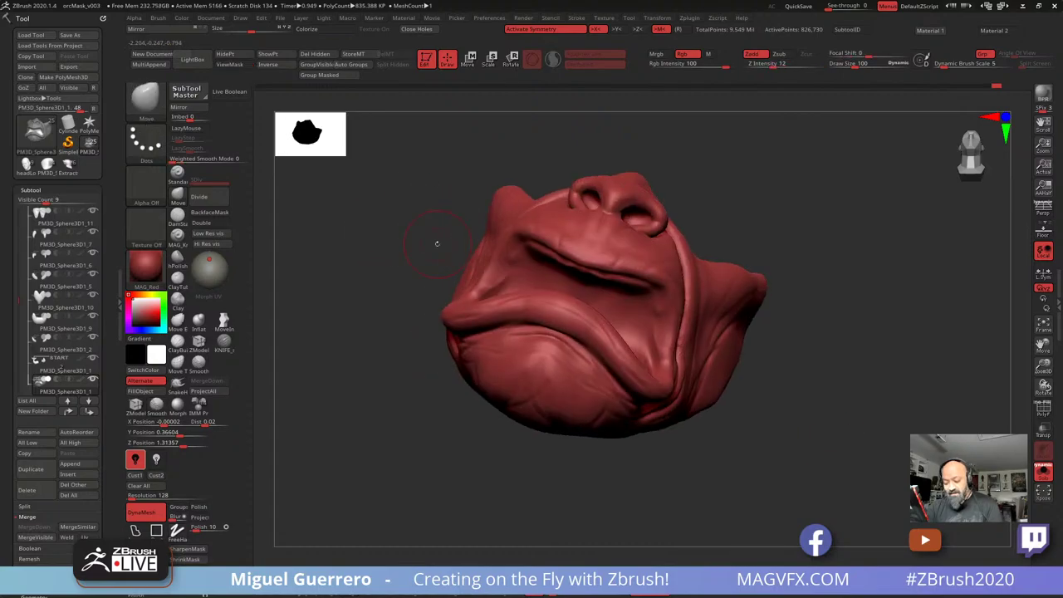
Smooth the mouth interior in isolation after comparing it with the full head, and return the mesh to its higher subdivision level
{"action": "left_click", "coordinate": [1043, 472]}
{"action": "left_click_drag", "start_coordinate": [919, 411], "coordinate": [907, 408], "text": "shift"}
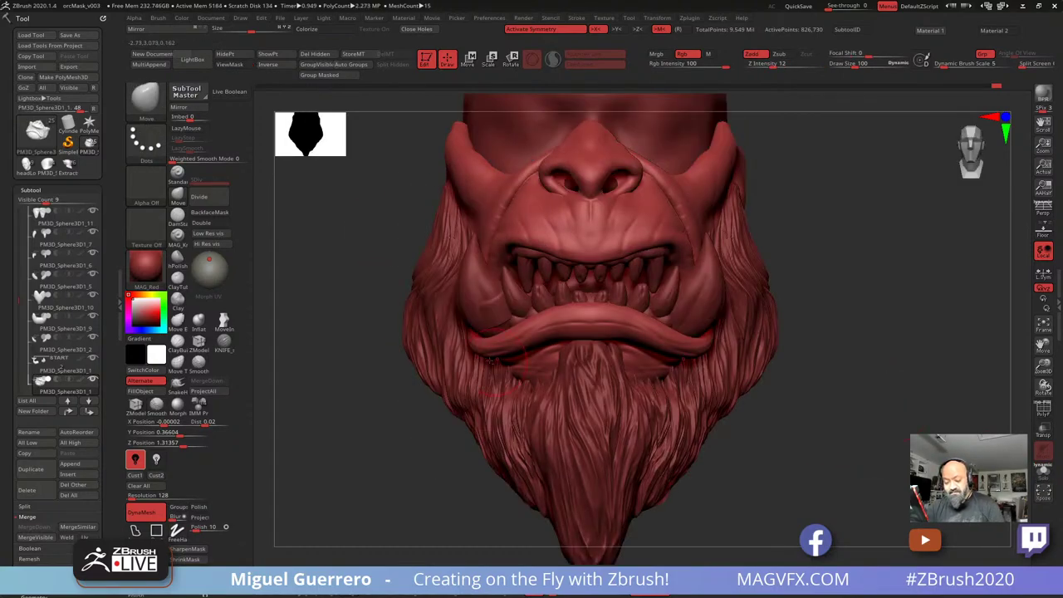
{"action": "mouse_move", "coordinate": [382, 329]}
{"action": "left_mouse_down", "text": "alt"}
{"action": "mouse_move", "coordinate": [436, 347]}
{"action": "mouse_move", "coordinate": [400, 353]}
{"action": "mouse_move", "coordinate": [460, 358]}
{"action": "left_mouse_up", "text": "alt"}
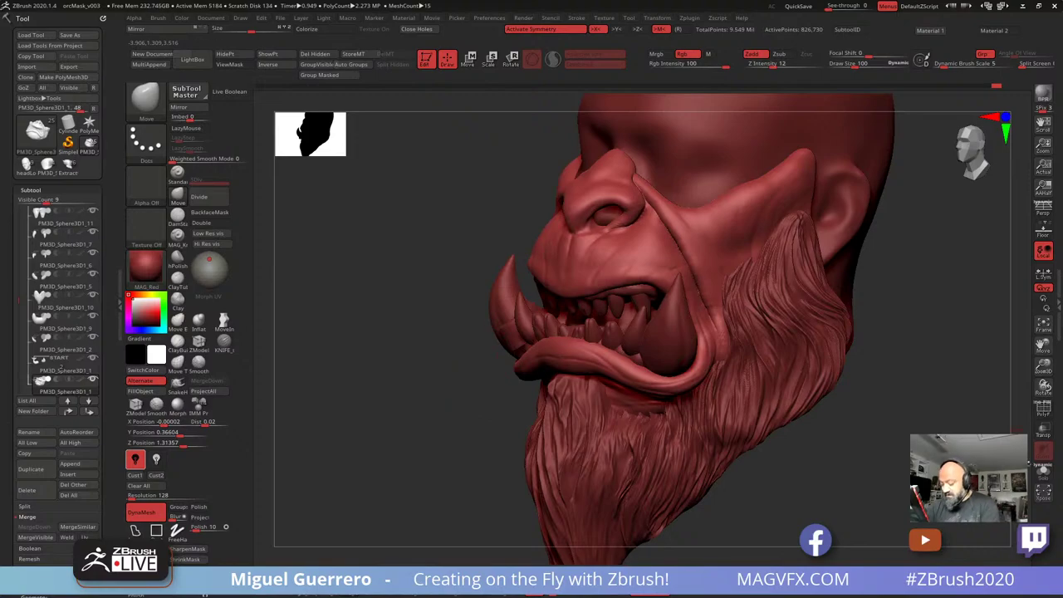
{"action": "left_click", "coordinate": [1044, 472]}
{"action": "left_click_drag", "start_coordinate": [906, 415], "coordinate": [893, 370]}
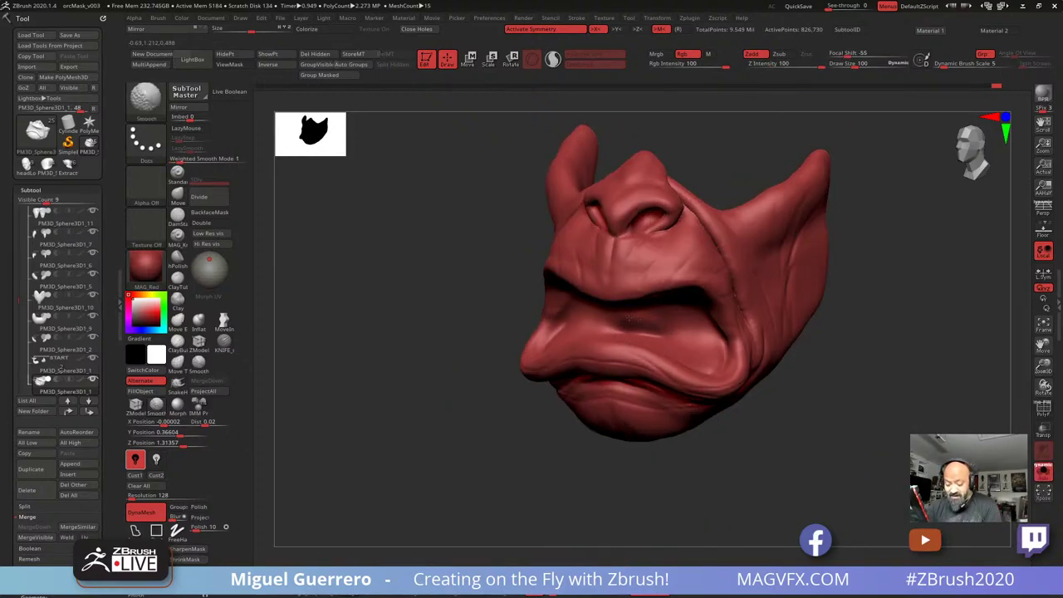
{"action": "key", "text": "d"}
{"action": "mouse_move", "coordinate": [386, 323]}
{"action": "left_mouse_down", "text": "shift"}
{"action": "mouse_move", "coordinate": [451, 323]}
{"action": "mouse_move", "coordinate": [422, 305]}
{"action": "left_mouse_up", "text": "shift"}
{"action": "right_click_drag", "start_coordinate": [406, 322], "coordinate": [382, 401]}
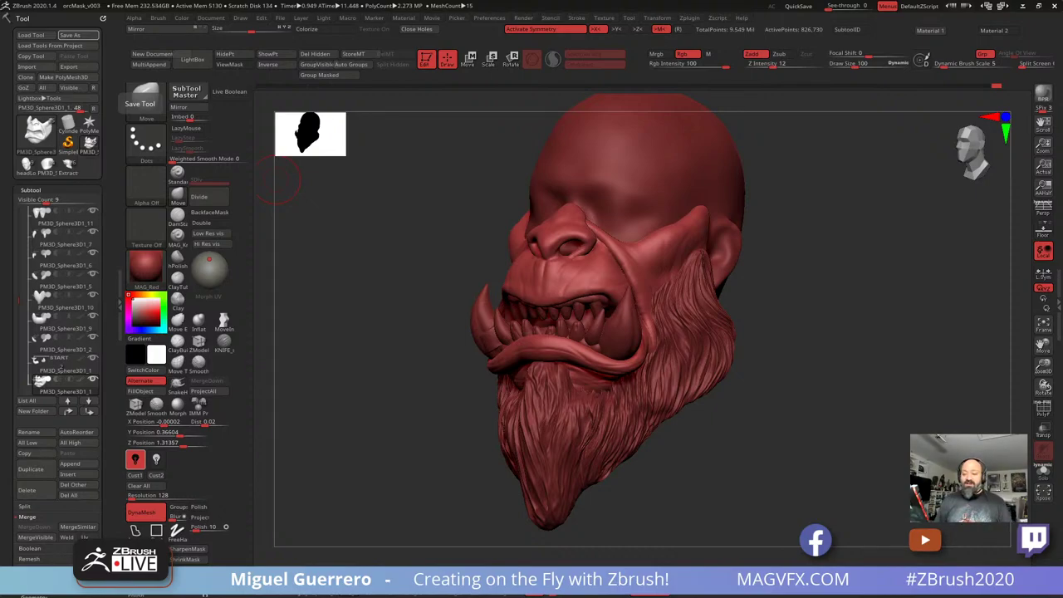
Browse the LightBox tool and project libraries, look into the Head planes folder and close LightBox
{"action": "key", "text": "comma"}
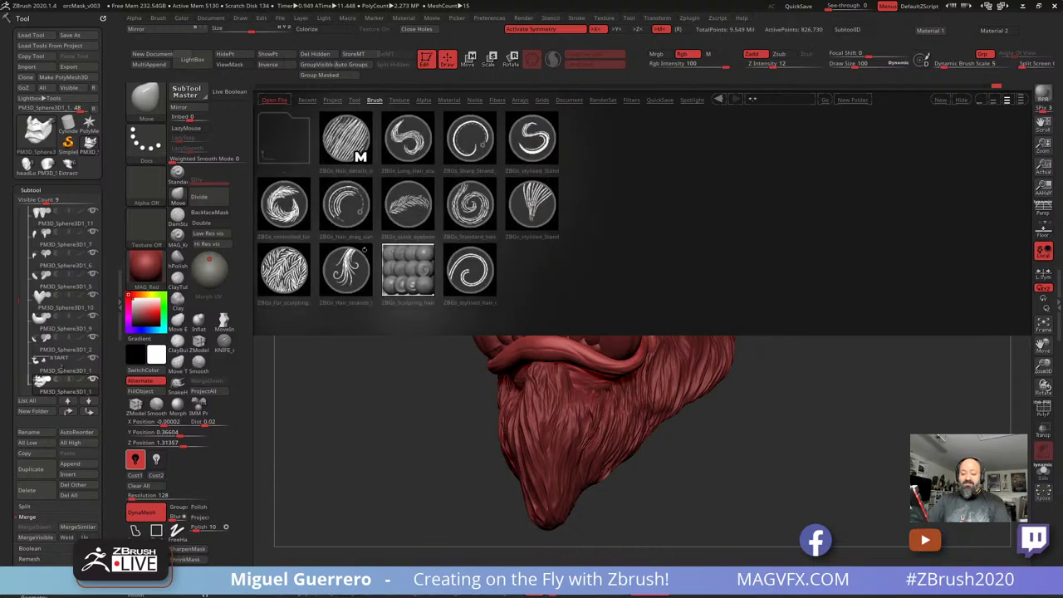
{"action": "left_click", "coordinate": [352, 100]}
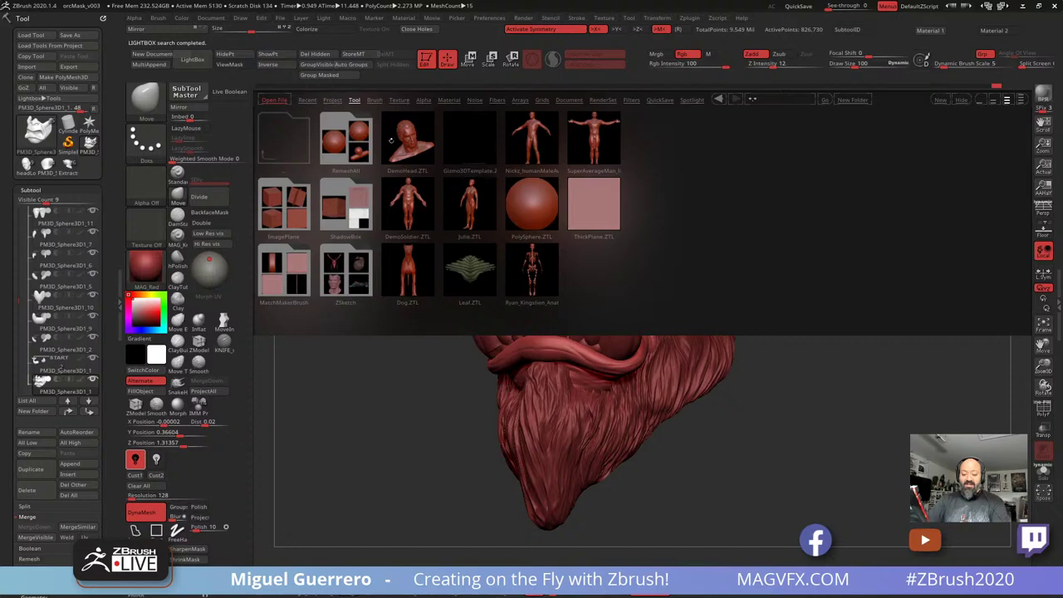
{"action": "left_click", "coordinate": [330, 99]}
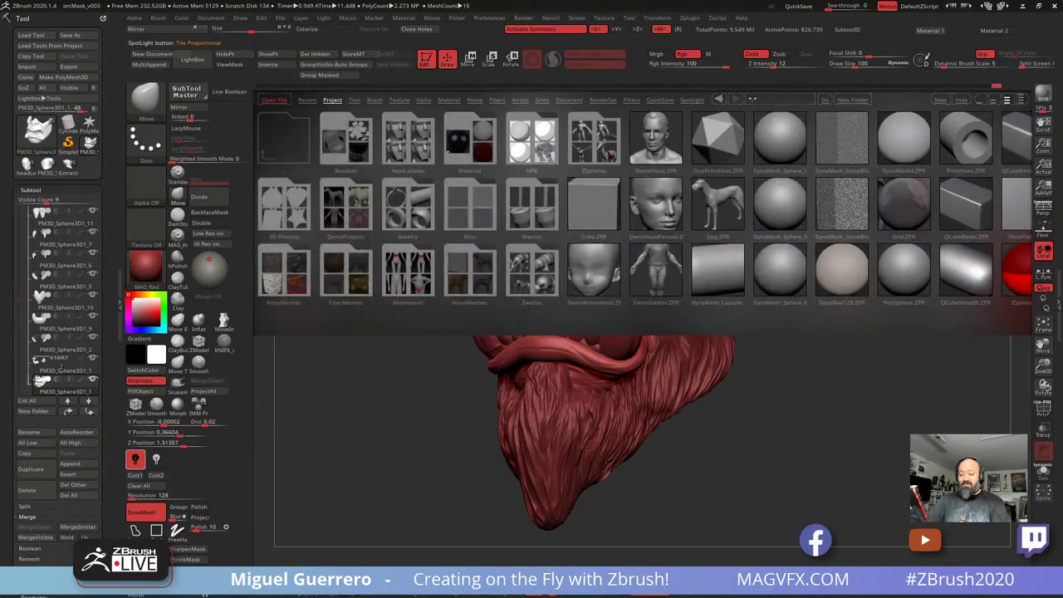
{"action": "double_click", "coordinate": [394, 156]}
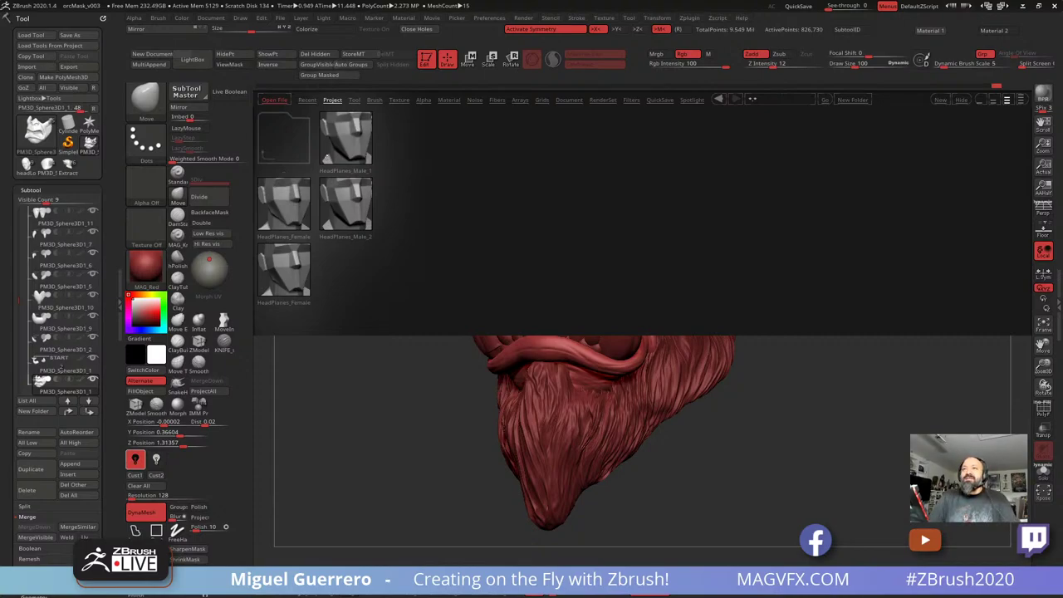
{"action": "key", "text": "comma"}
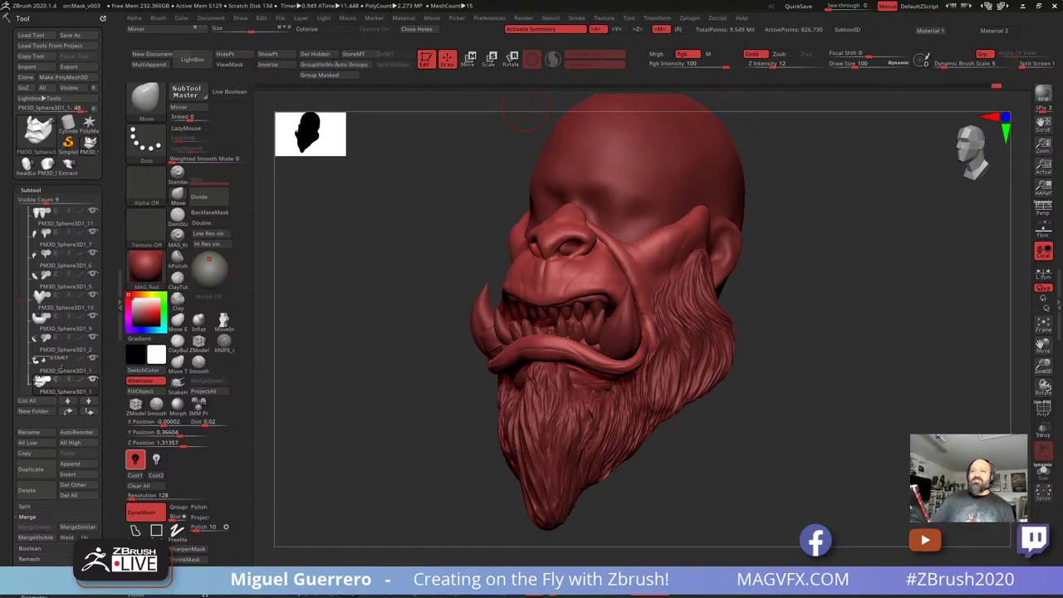
Select the cylinder band subtool on the tusk, activate the Move gizmo and acknowledge the abnormal termination dialog
{"action": "left_click_drag", "start_coordinate": [377, 273], "coordinate": [432, 275], "text": "shift"}
{"action": "left_click_drag", "start_coordinate": [368, 317], "coordinate": [380, 311]}
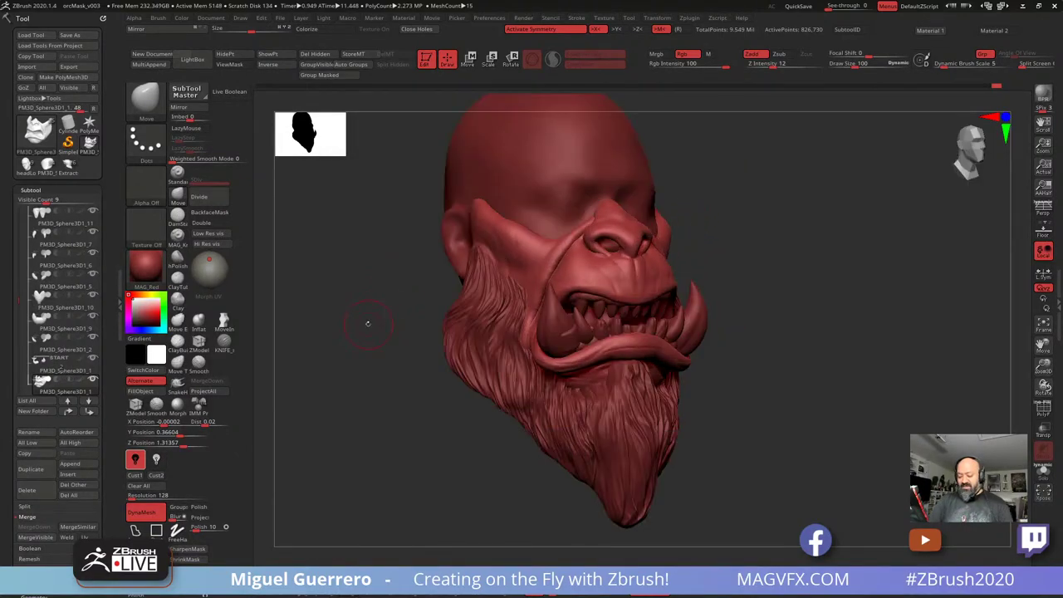
{"action": "left_click", "coordinate": [569, 339], "text": "alt"}
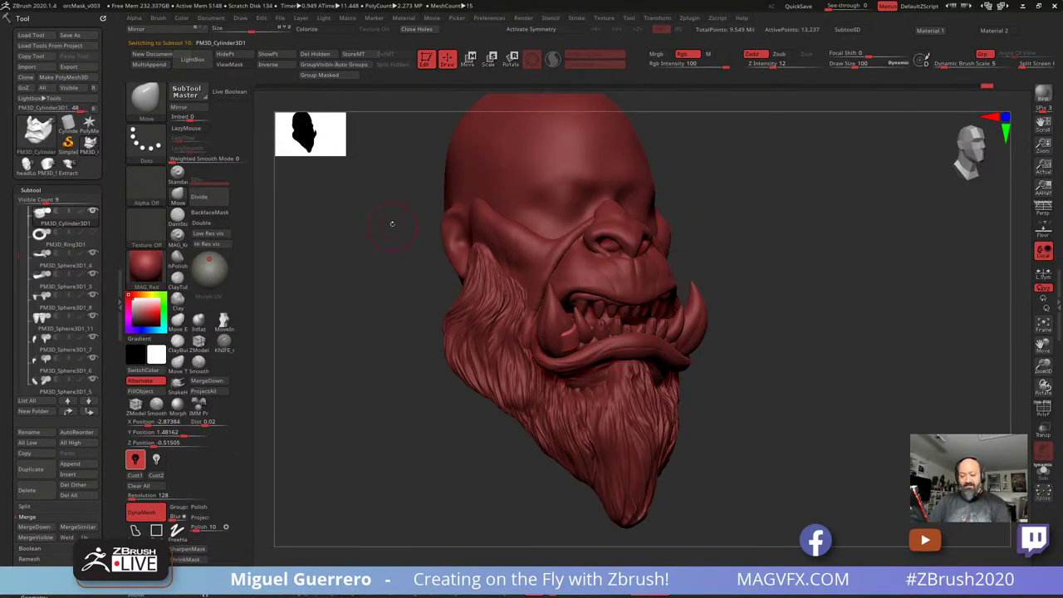
{"action": "key", "text": "w"}
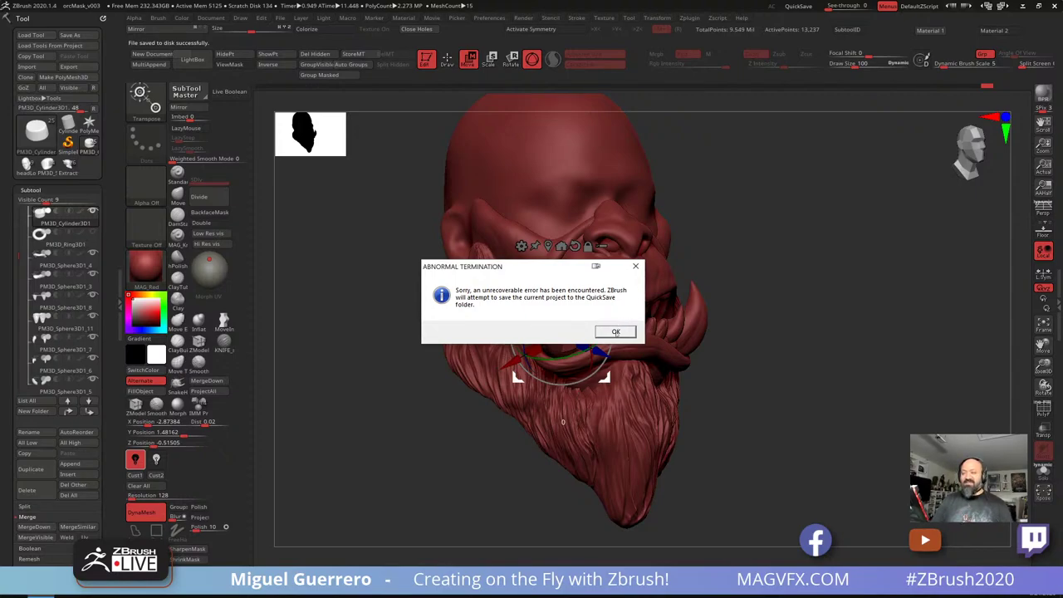
{"action": "left_click", "coordinate": [615, 331]}
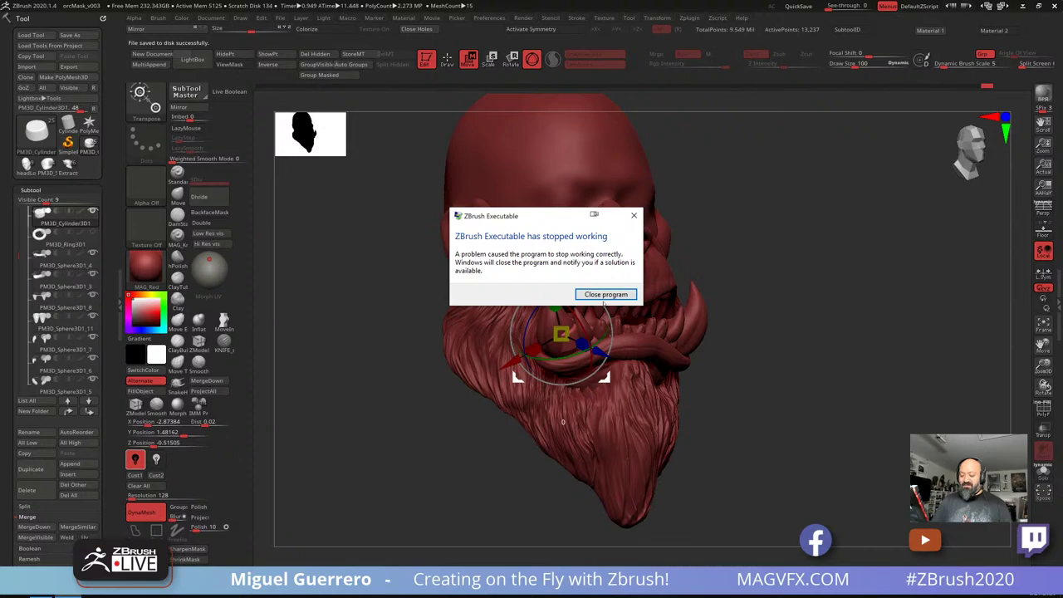
Close the crashed program, acknowledge the abnormal termination note and check the reloaded orc mask from the front
{"action": "left_click", "coordinate": [604, 300]}
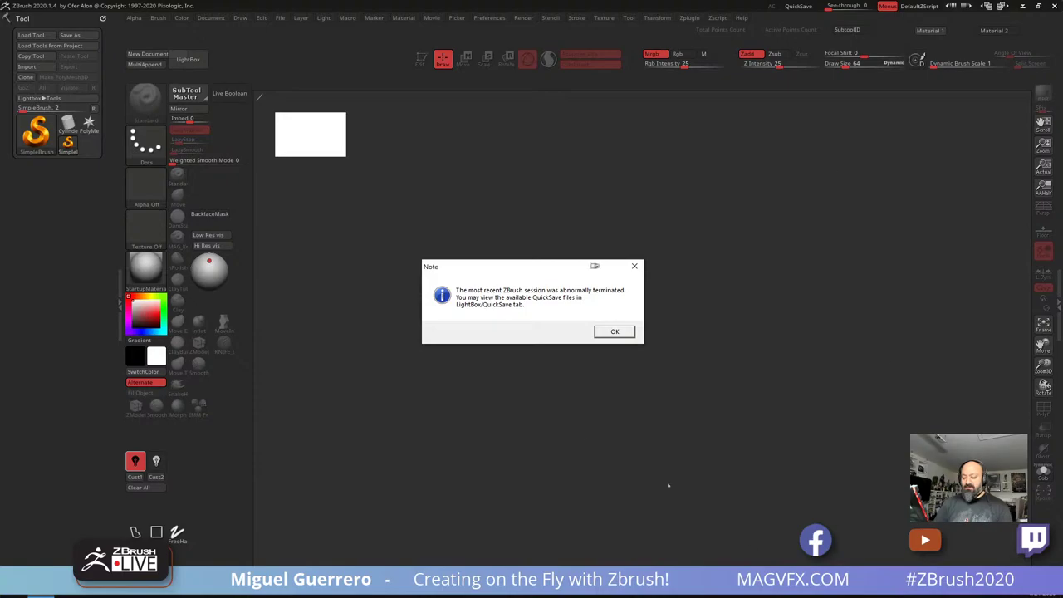
{"action": "left_click", "coordinate": [621, 330]}
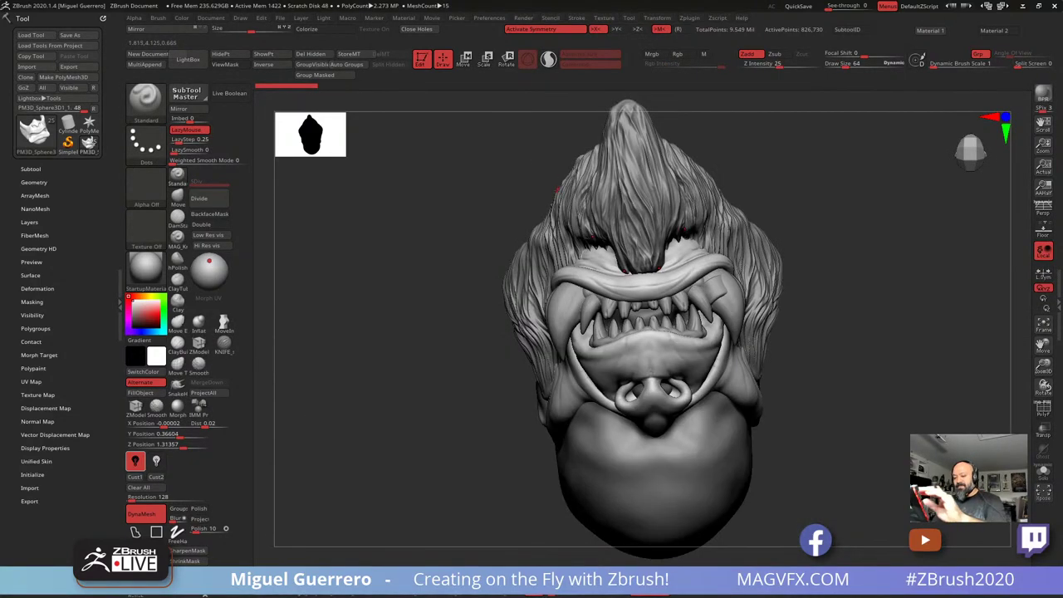
{"action": "left_click_drag", "start_coordinate": [449, 158], "coordinate": [457, 223]}
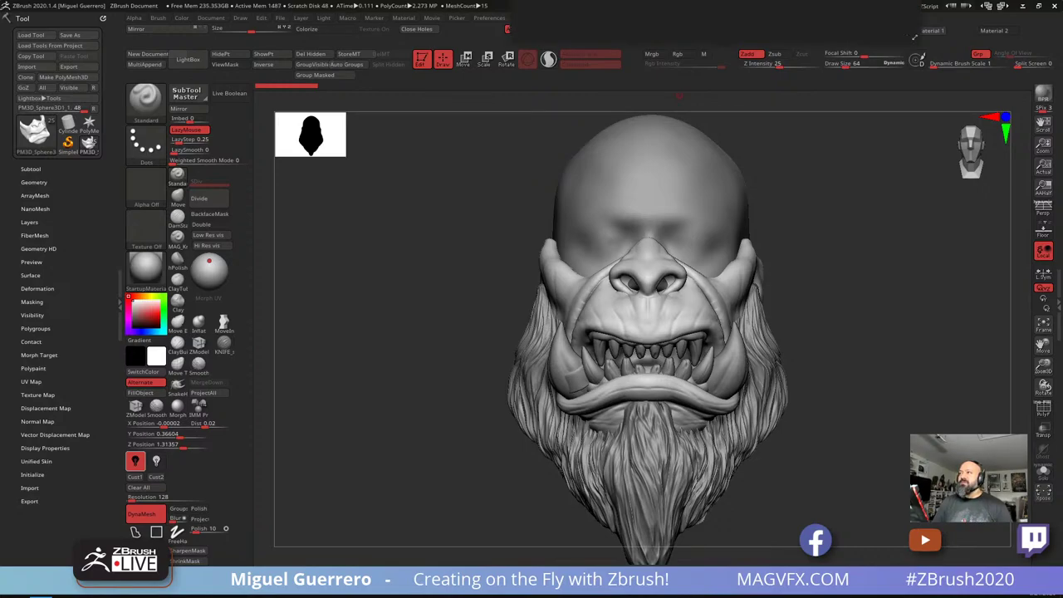
Switch to Photos, view the caseyGlasses_v01.jpg sunglasses image full size and return to ZBrush
{"action": "key", "text": "alt+Tab"}
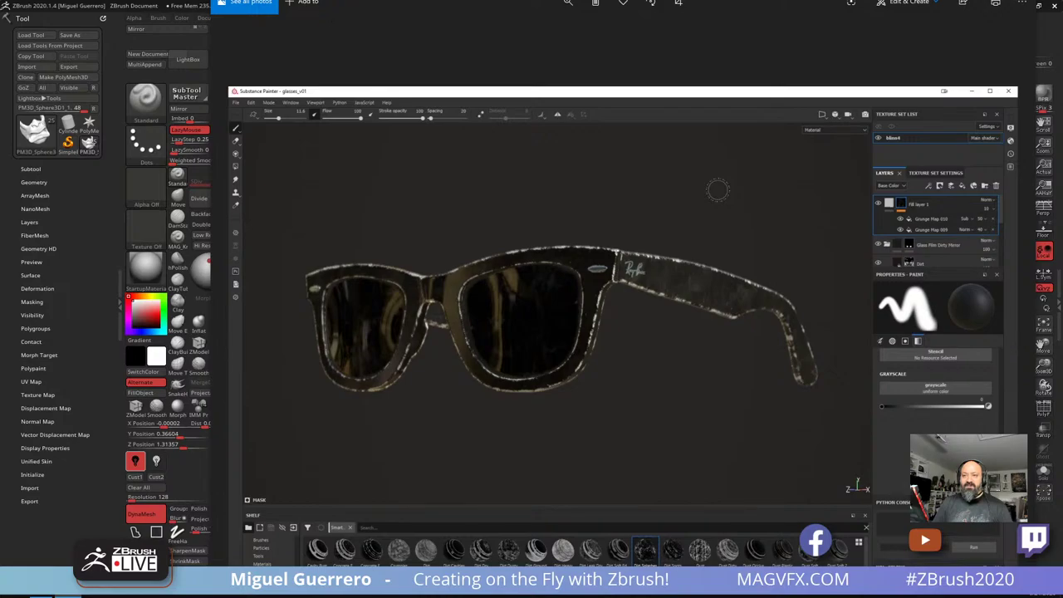
{"action": "left_click_drag", "start_coordinate": [360, 0], "coordinate": [323, 76]}
{"action": "double_click", "coordinate": [322, 76]}
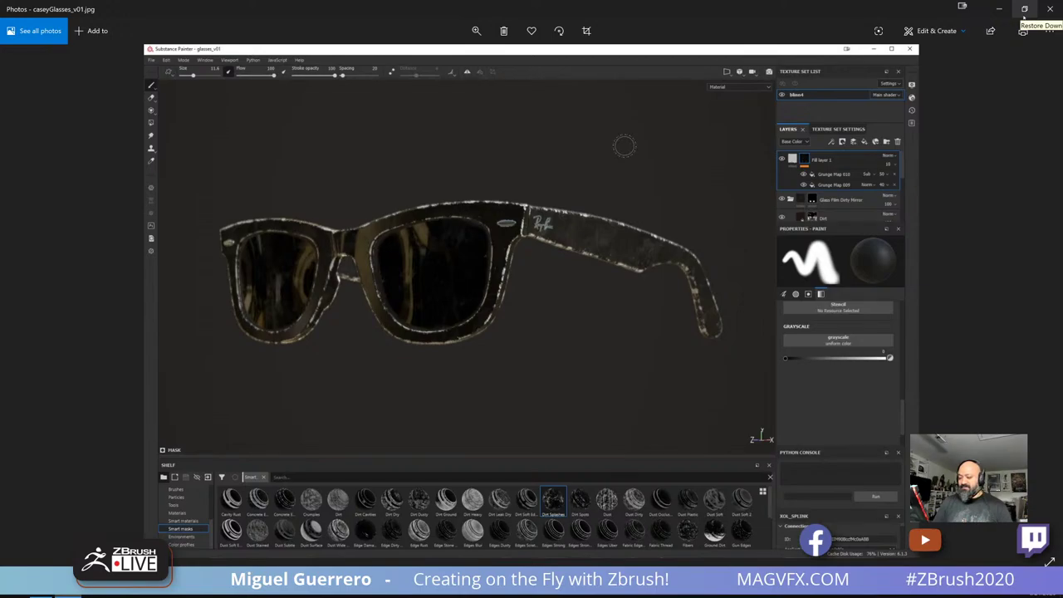
{"action": "left_click", "coordinate": [1025, 10]}
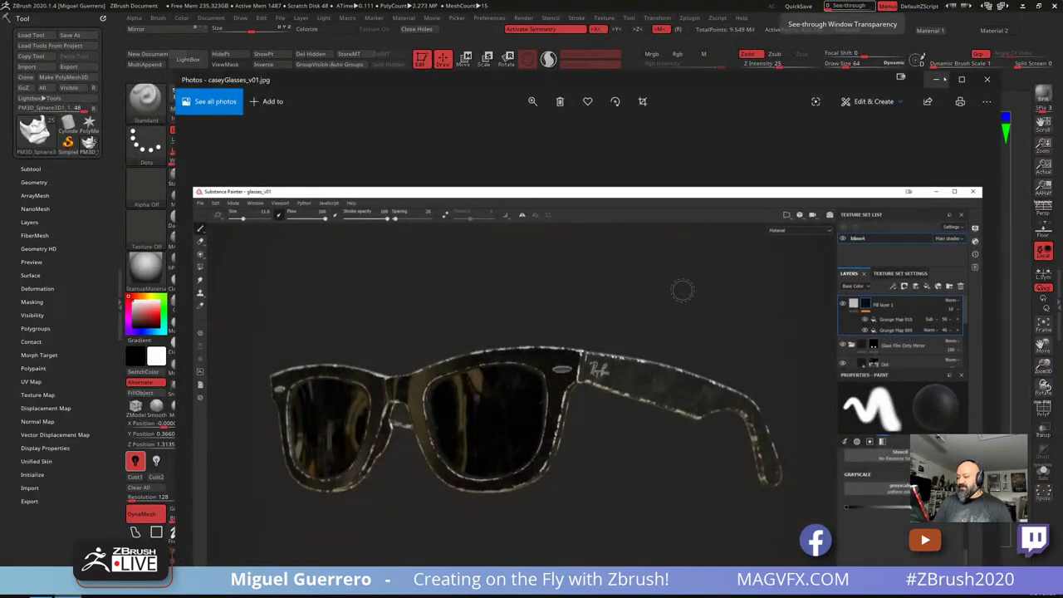
{"action": "left_click", "coordinate": [902, 77]}
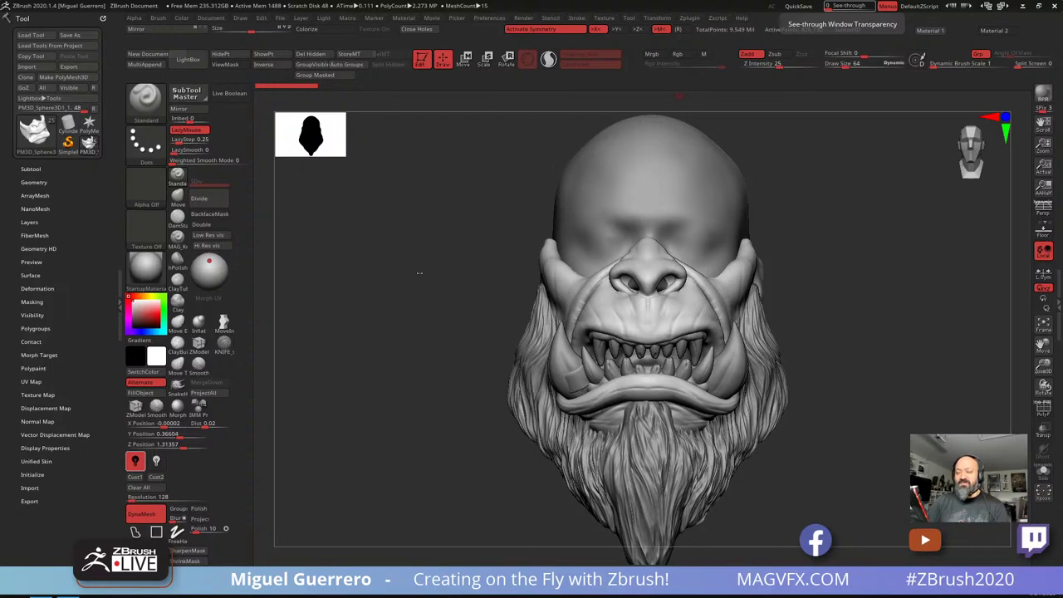
Show the detailed human head subtool beneath the mask, hide headLow1 and inspect how the mask fits the face
{"action": "mouse_move", "coordinate": [419, 264]}
{"action": "left_mouse_down"}
{"action": "mouse_move", "coordinate": [382, 263]}
{"action": "mouse_move", "coordinate": [396, 268]}
{"action": "left_mouse_up"}
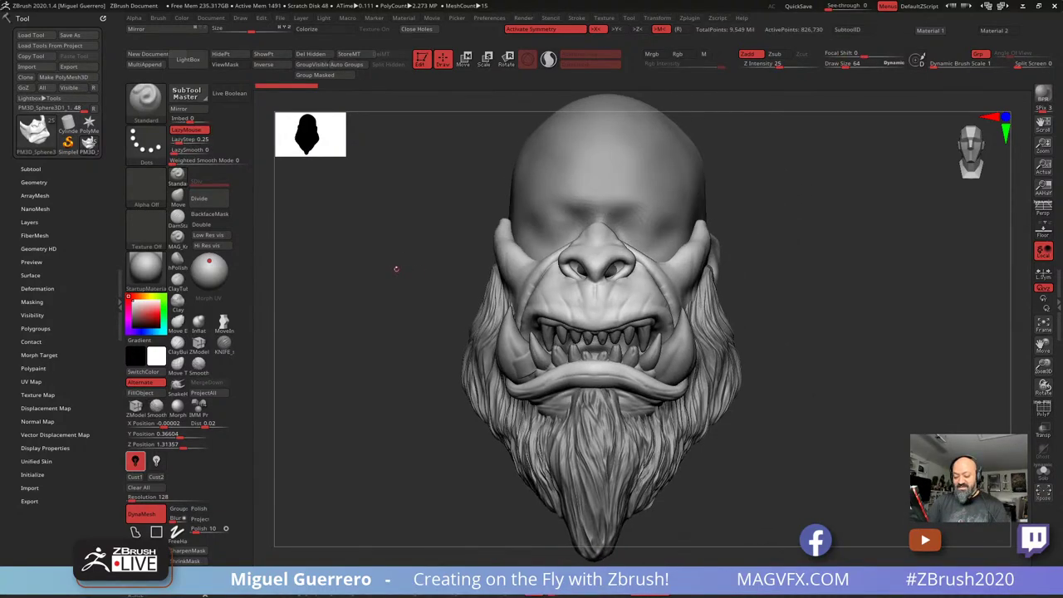
{"action": "right_click_drag", "start_coordinate": [396, 268], "coordinate": [397, 282], "text": "ctrl"}
{"action": "mouse_move", "coordinate": [399, 272]}
{"action": "left_mouse_down"}
{"action": "mouse_move", "coordinate": [361, 275]}
{"action": "mouse_move", "coordinate": [408, 301]}
{"action": "left_mouse_up"}
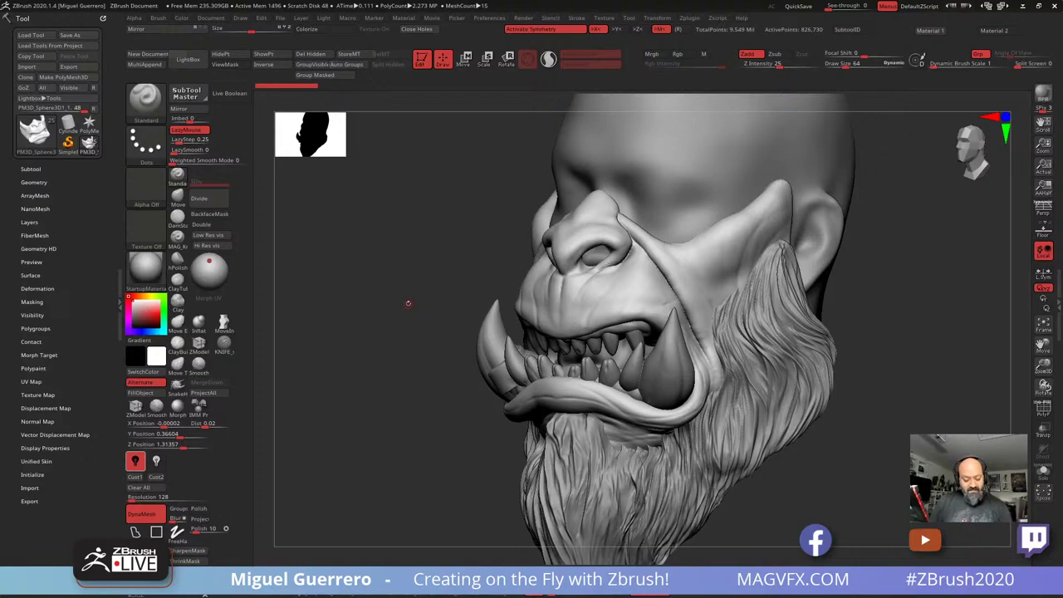
{"action": "mouse_move", "coordinate": [429, 316]}
{"action": "left_mouse_down"}
{"action": "mouse_move", "coordinate": [435, 304]}
{"action": "mouse_move", "coordinate": [415, 308]}
{"action": "mouse_move", "coordinate": [470, 304]}
{"action": "mouse_move", "coordinate": [420, 307]}
{"action": "left_mouse_up"}
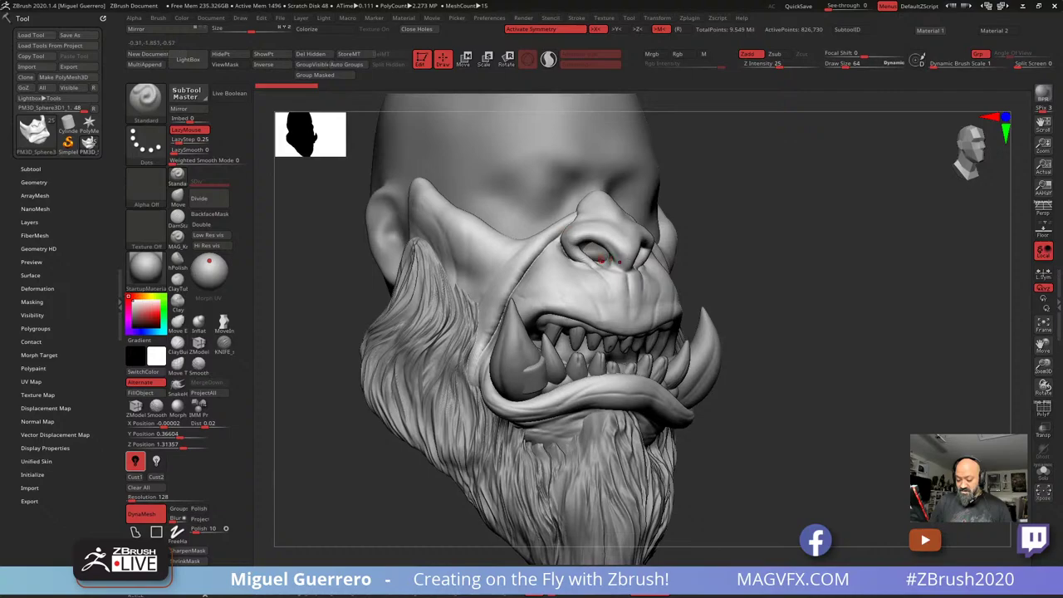
{"action": "left_click_drag", "start_coordinate": [818, 281], "coordinate": [723, 283]}
{"action": "mouse_move", "coordinate": [531, 274]}
{"action": "left_mouse_down"}
{"action": "mouse_move", "coordinate": [454, 282]}
{"action": "mouse_move", "coordinate": [384, 266]}
{"action": "left_mouse_up"}
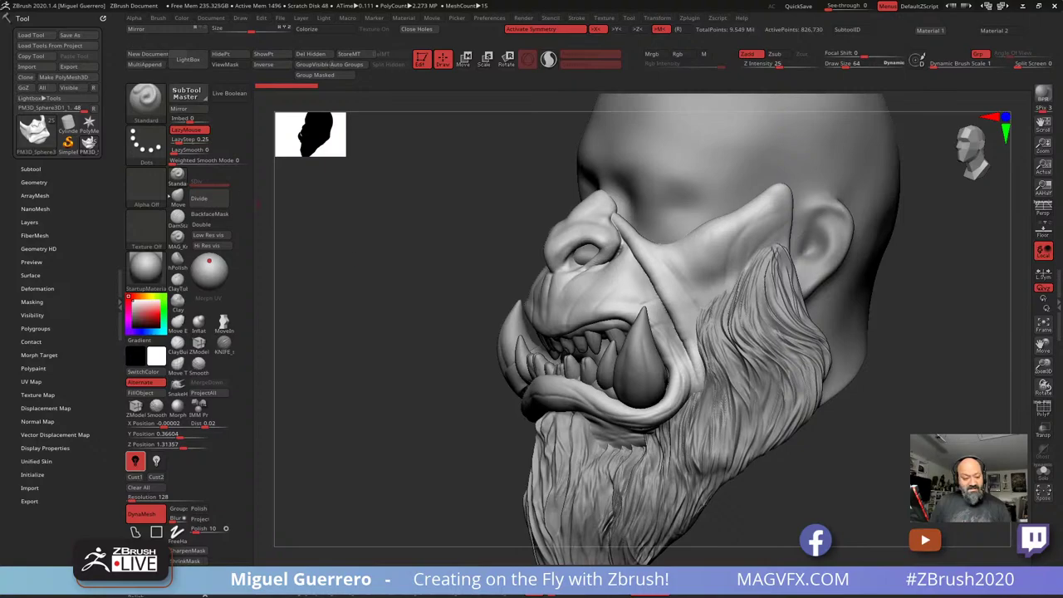
{"action": "left_click", "coordinate": [33, 169]}
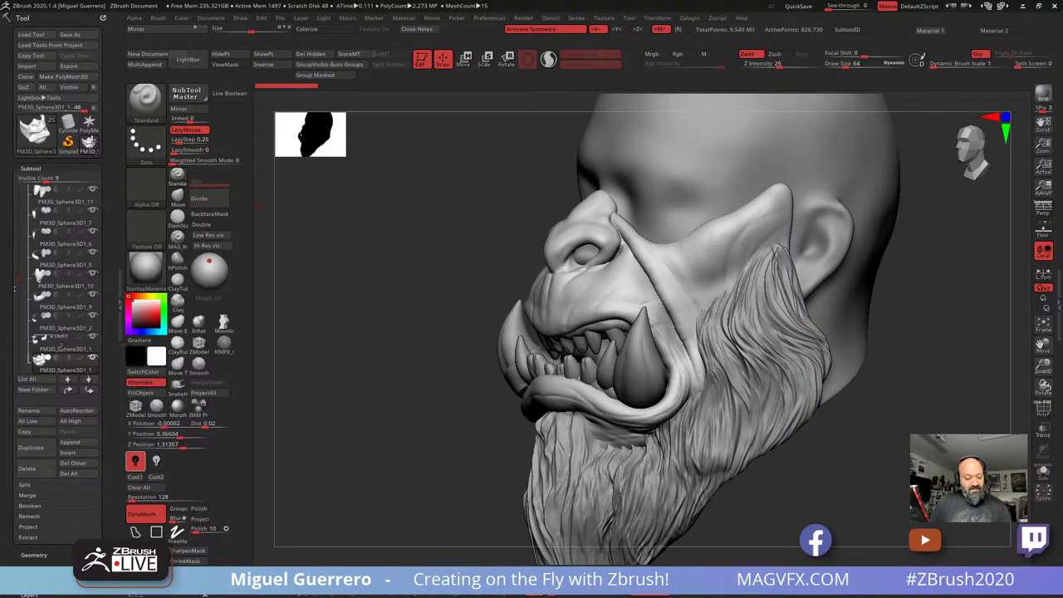
{"action": "left_click_drag", "start_coordinate": [20, 278], "coordinate": [20, 190]}
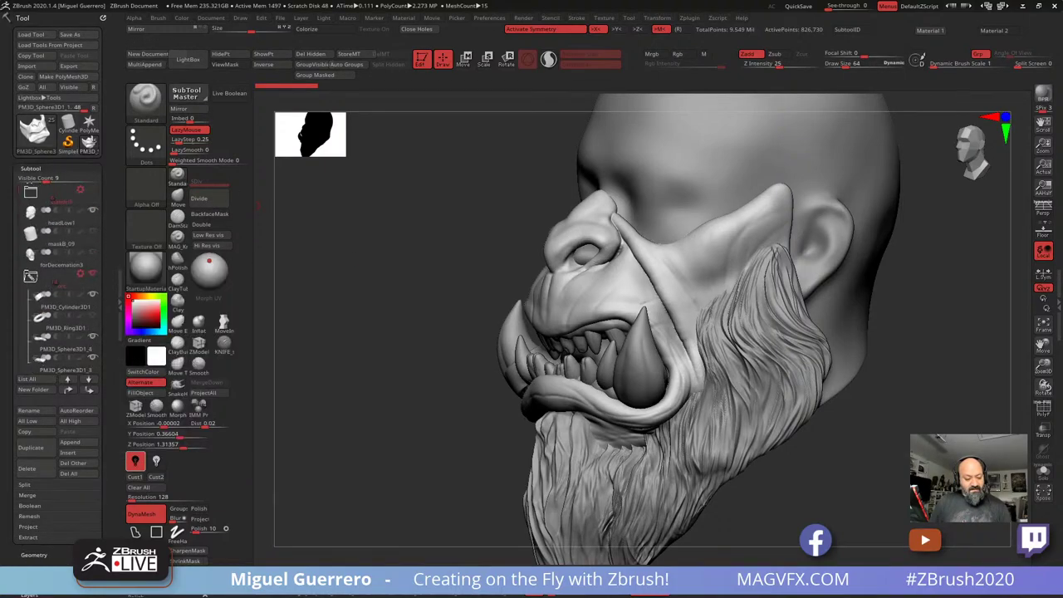
{"action": "left_click", "coordinate": [93, 252]}
{"action": "left_click", "coordinate": [93, 211]}
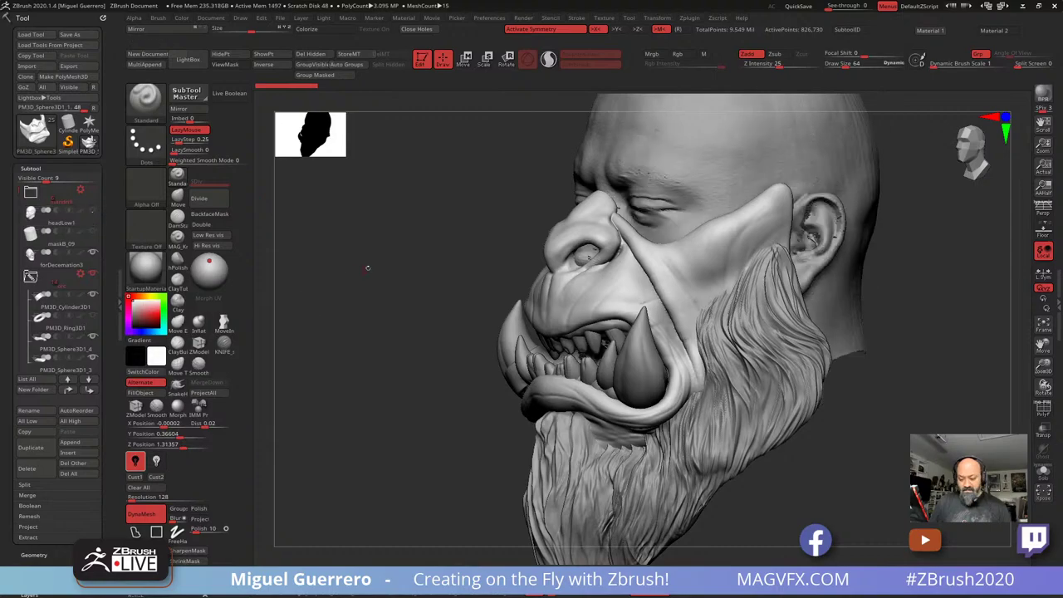
{"action": "left_click_drag", "start_coordinate": [368, 265], "coordinate": [408, 253]}
{"action": "left_click_drag", "start_coordinate": [321, 270], "coordinate": [379, 313]}
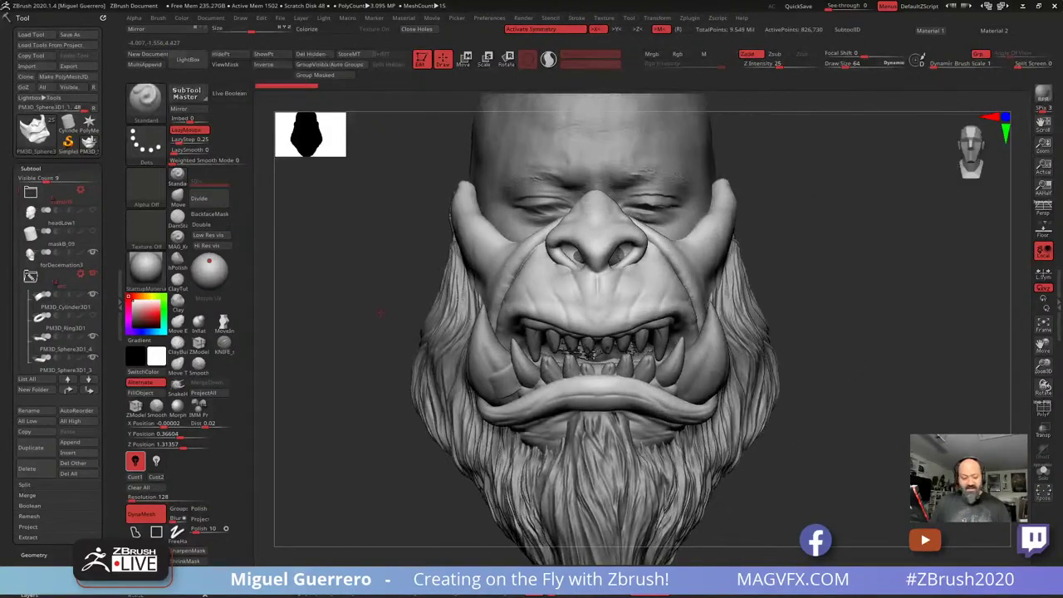
Collapse the mask parts folder, keeping the cylinder band on the tusk as the active subtool
{"action": "left_click", "coordinate": [60, 280]}
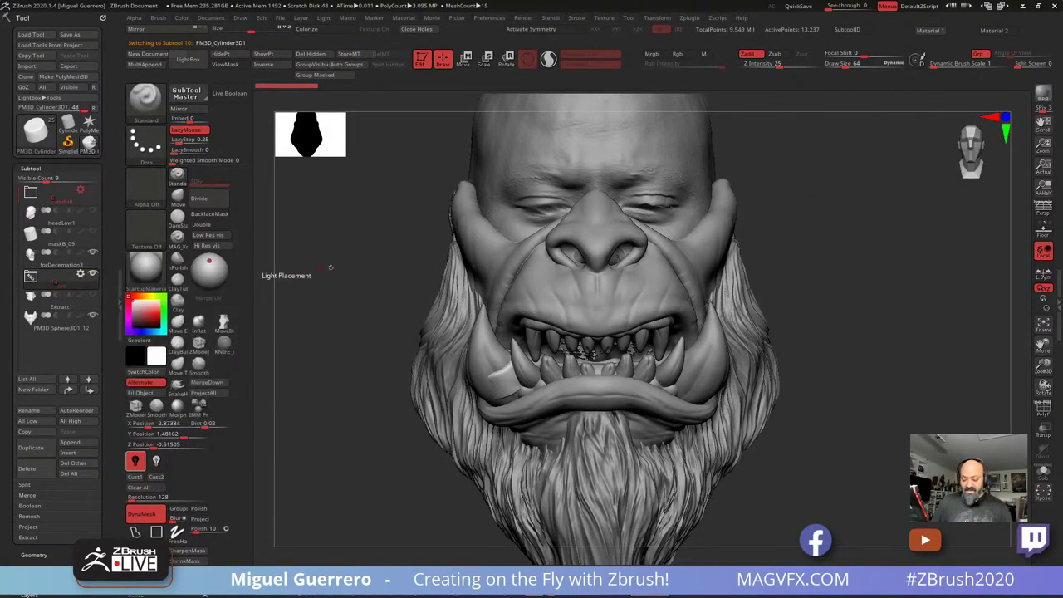
{"action": "left_click_drag", "start_coordinate": [274, 277], "coordinate": [338, 259]}
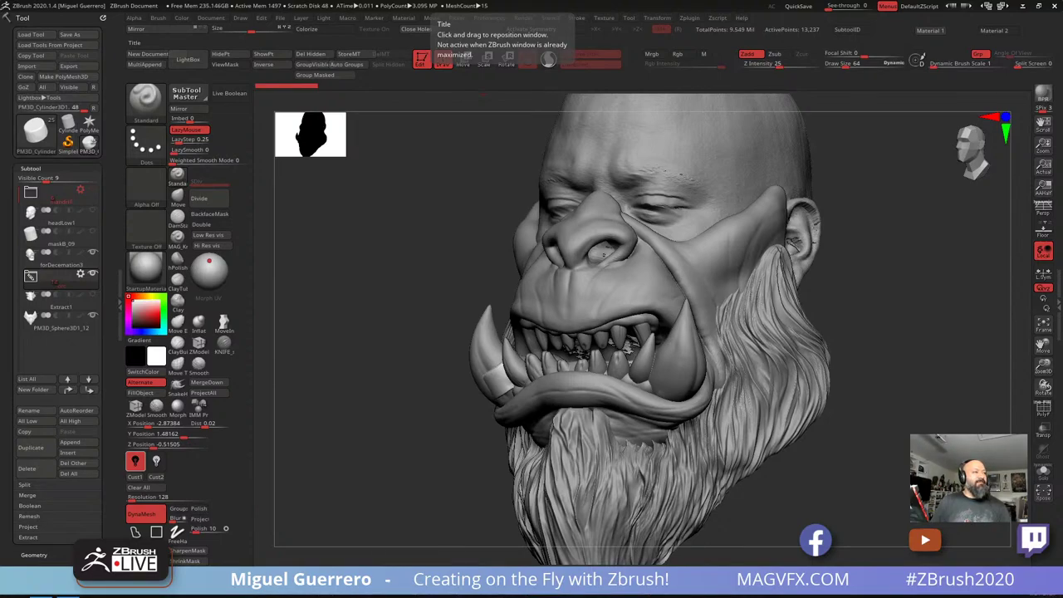
View the Instagram post of the 3D-printed oni mask in the browser, and return to inspecting the orc mask in ZBrush
{"action": "left_click_drag", "start_coordinate": [50, 0], "coordinate": [847, 18]}
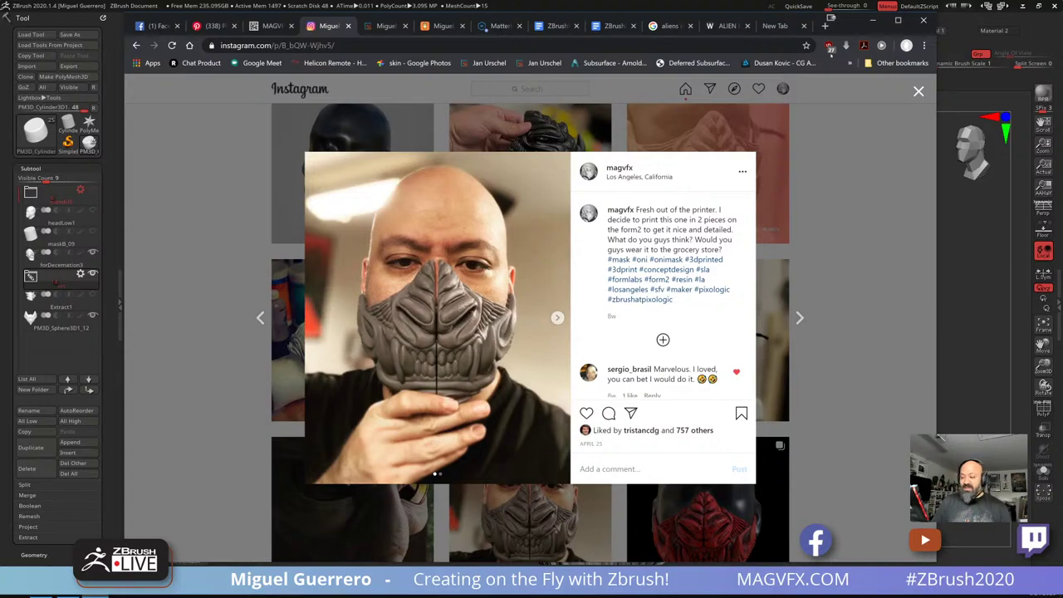
{"action": "left_click", "coordinate": [873, 19]}
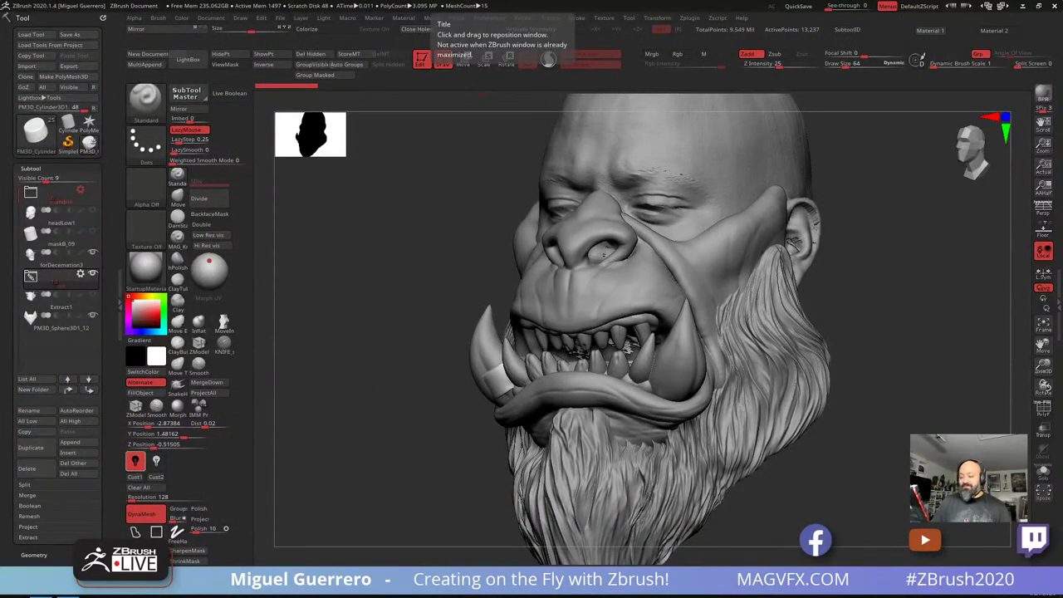
{"action": "left_click_drag", "start_coordinate": [400, 250], "coordinate": [345, 246]}
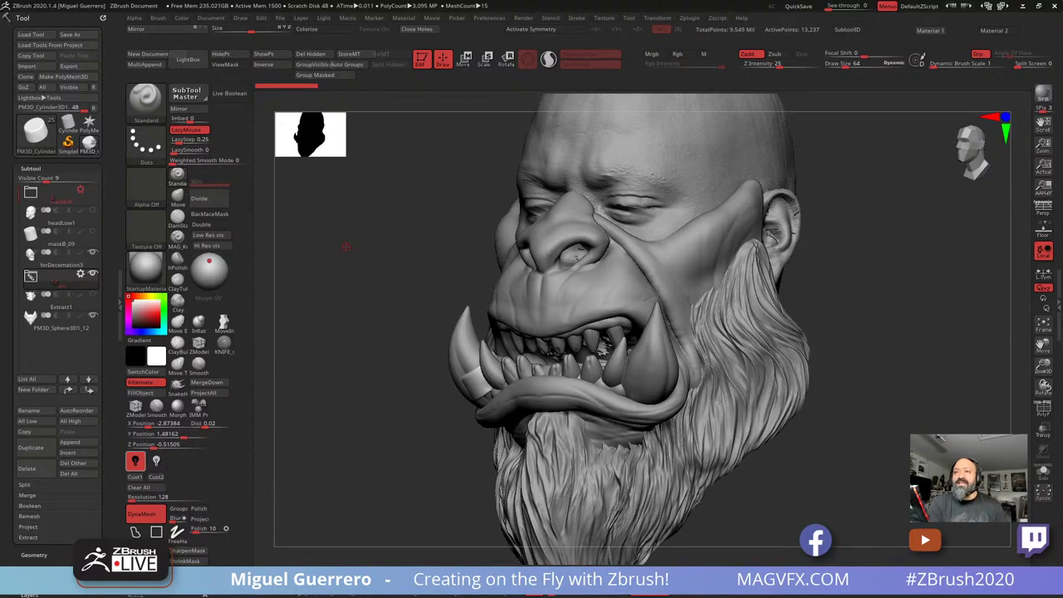
{"action": "left_click_drag", "start_coordinate": [387, 365], "coordinate": [419, 358]}
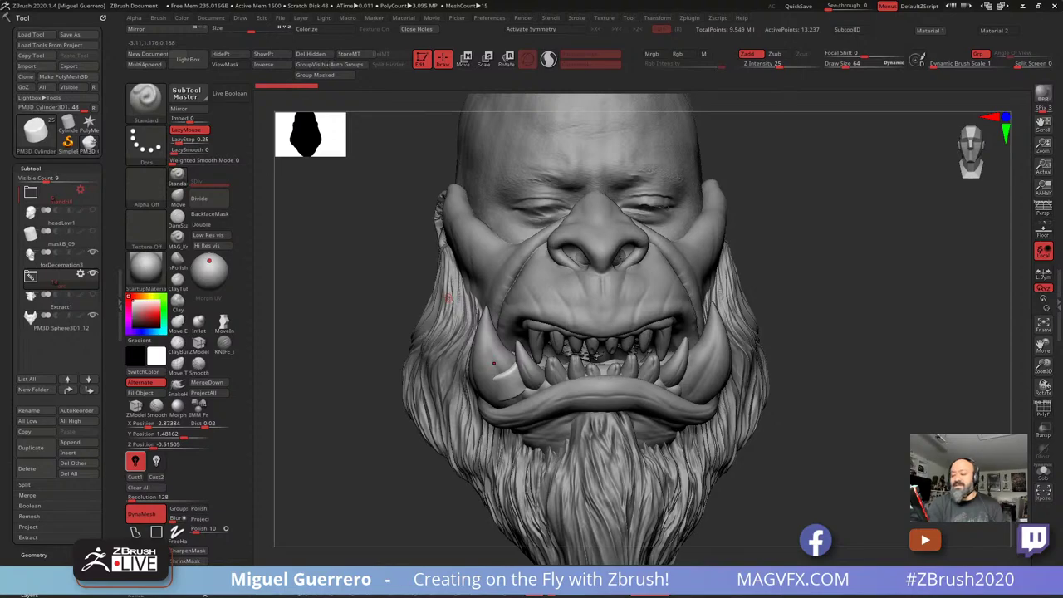
{"action": "left_click", "coordinate": [689, 18]}
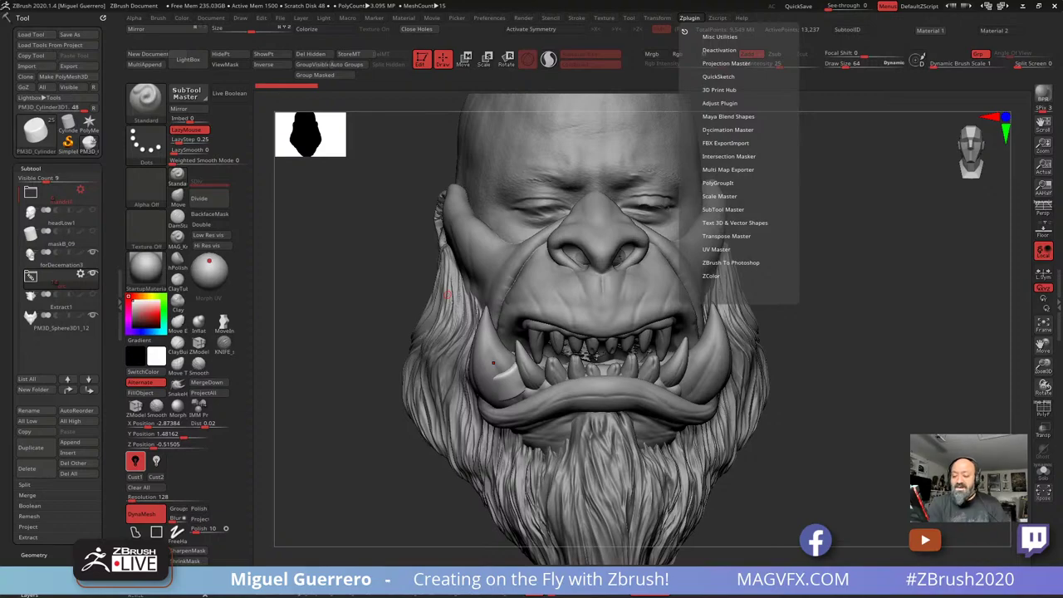
{"action": "mouse_move", "coordinate": [394, 297]}
{"action": "left_mouse_down"}
{"action": "mouse_move", "coordinate": [372, 299]}
{"action": "mouse_move", "coordinate": [382, 303]}
{"action": "left_mouse_up"}
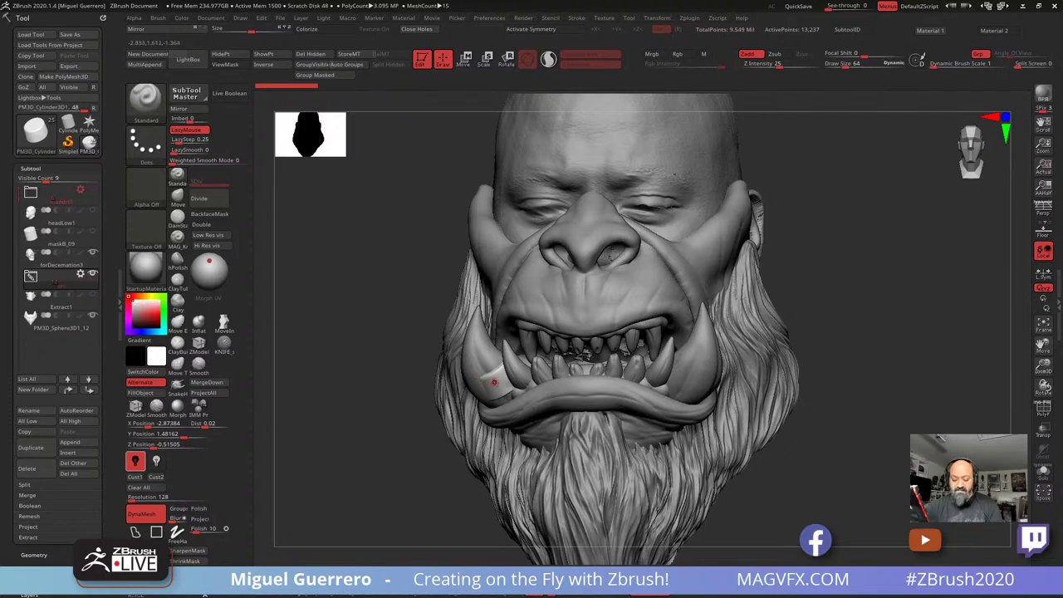
Reposition the cylinder band with the Move gizmo so it wraps around the base of the tusk
{"action": "key", "text": "w"}
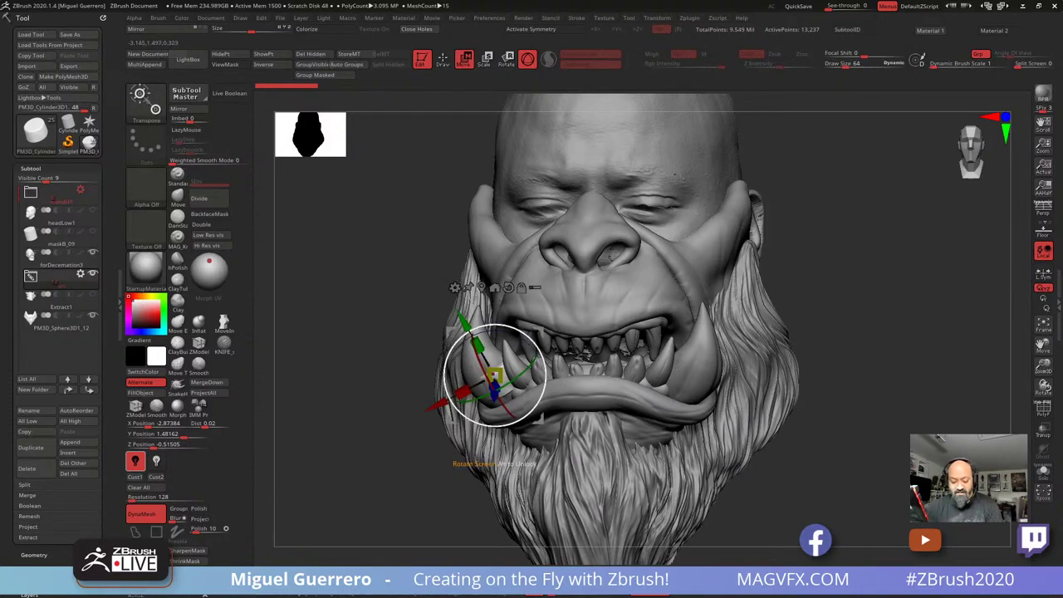
{"action": "left_click_drag", "start_coordinate": [438, 337], "coordinate": [448, 339]}
{"action": "left_click_drag", "start_coordinate": [366, 374], "coordinate": [494, 372]}
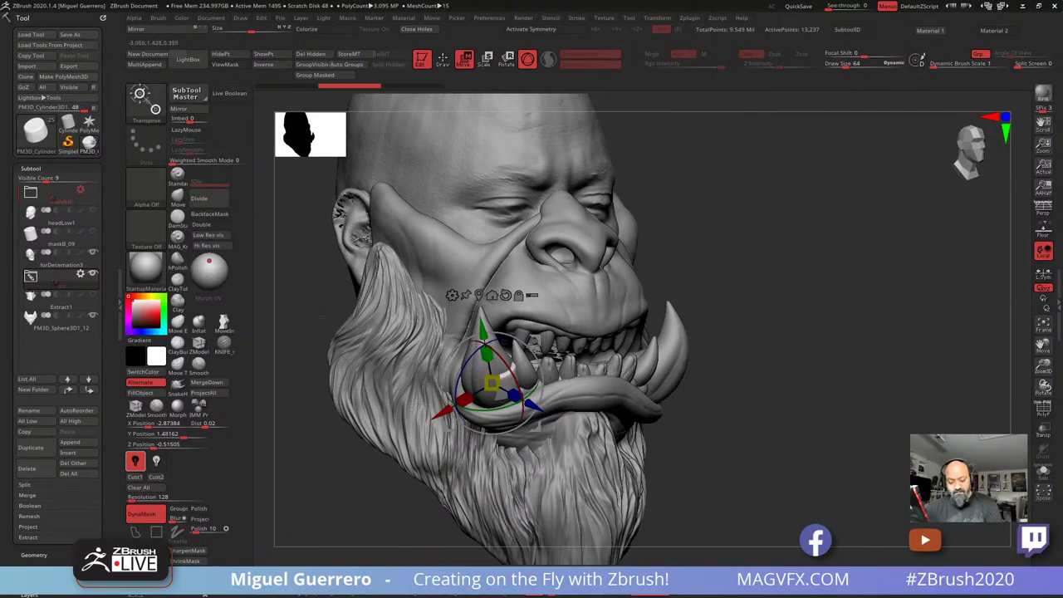
{"action": "right_click_drag", "start_coordinate": [511, 407], "coordinate": [434, 415]}
{"action": "left_click_drag", "start_coordinate": [434, 415], "coordinate": [429, 418]}
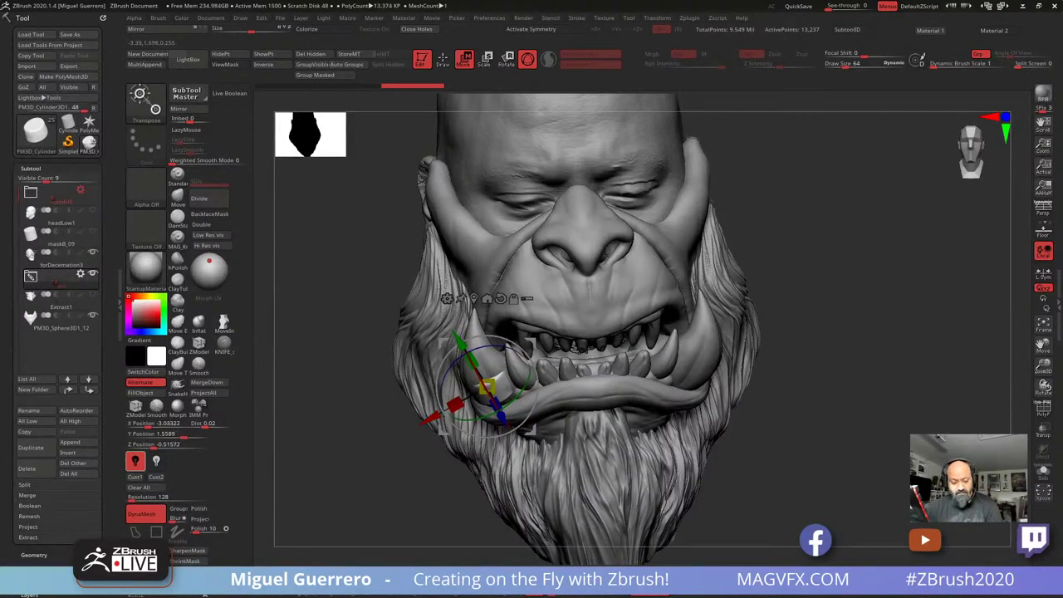
{"action": "right_click_drag", "start_coordinate": [431, 417], "coordinate": [524, 415]}
{"action": "left_click_drag", "start_coordinate": [487, 388], "coordinate": [490, 383]}
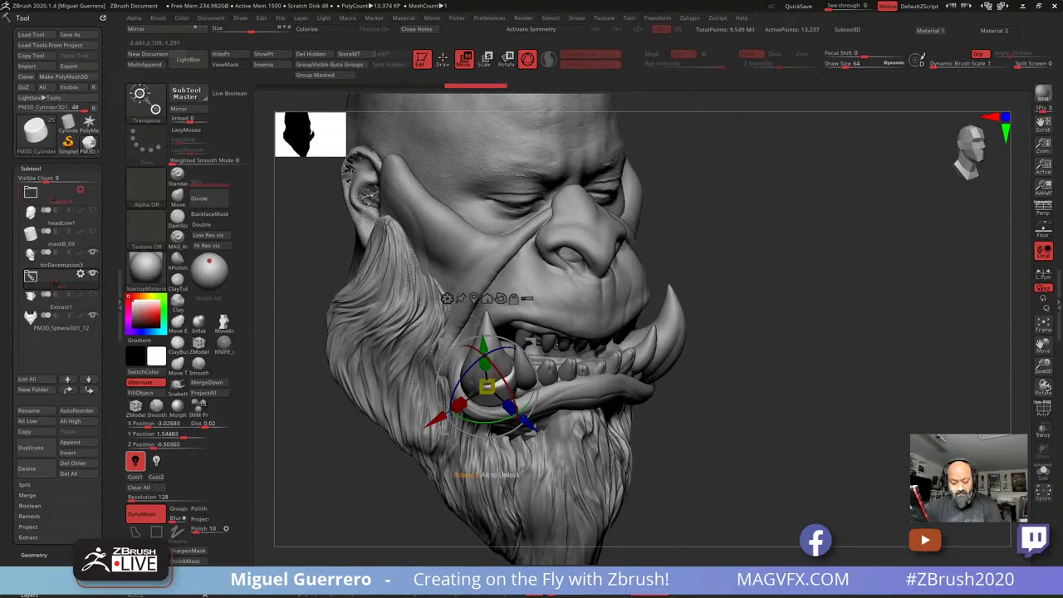
{"action": "left_click_drag", "start_coordinate": [528, 424], "coordinate": [526, 421]}
{"action": "right_click_drag", "start_coordinate": [527, 417], "coordinate": [455, 408]}
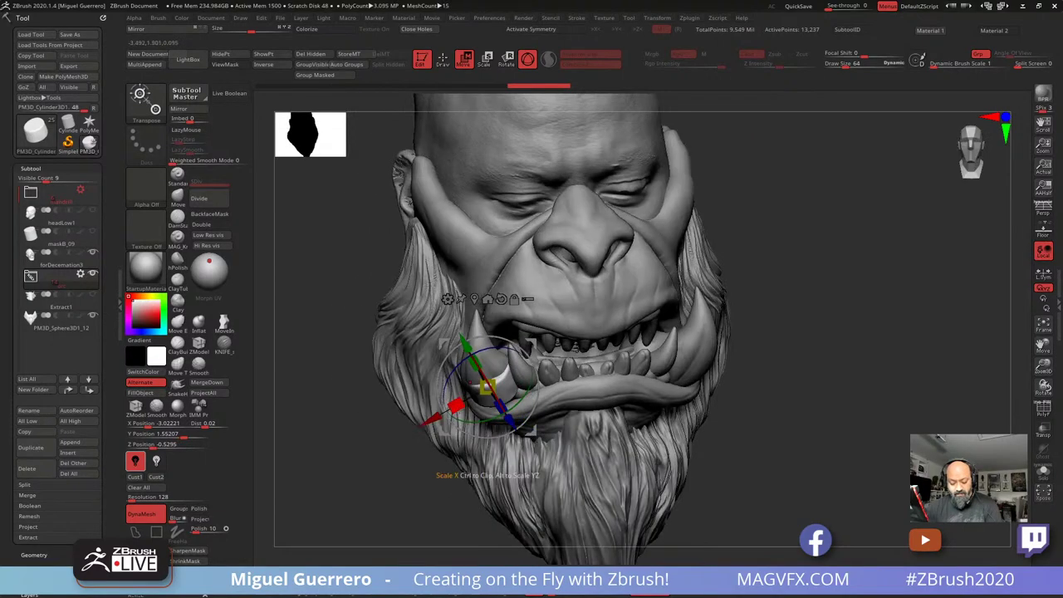
{"action": "left_click_drag", "start_coordinate": [430, 420], "coordinate": [425, 423]}
{"action": "right_click_drag", "start_coordinate": [425, 420], "coordinate": [439, 420]}
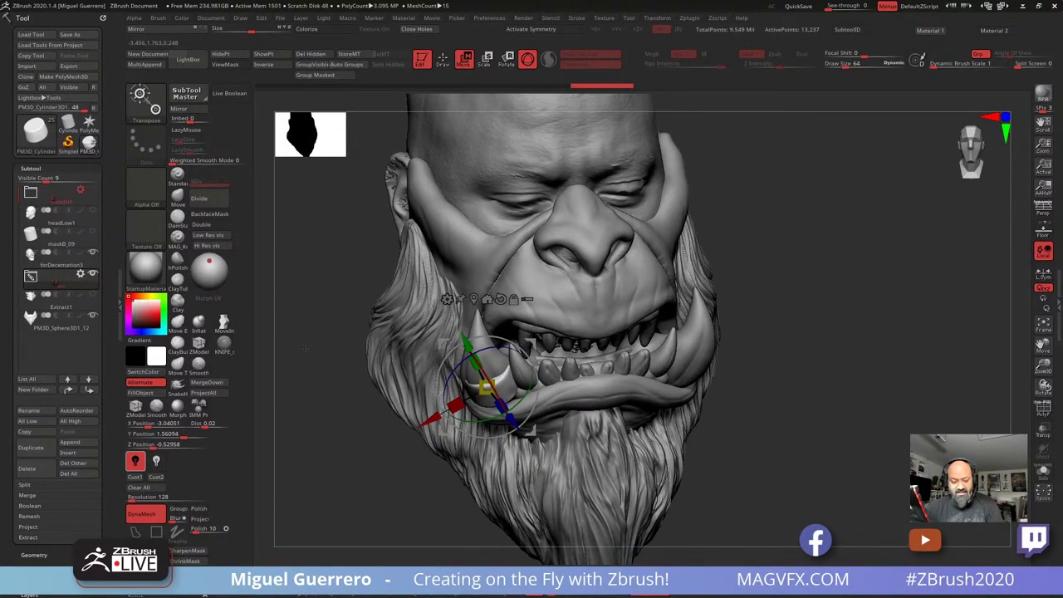
Expand the mask parts folder, make the PM3D_Ring3D1 subtool visible and select it
{"action": "left_click", "coordinate": [33, 275]}
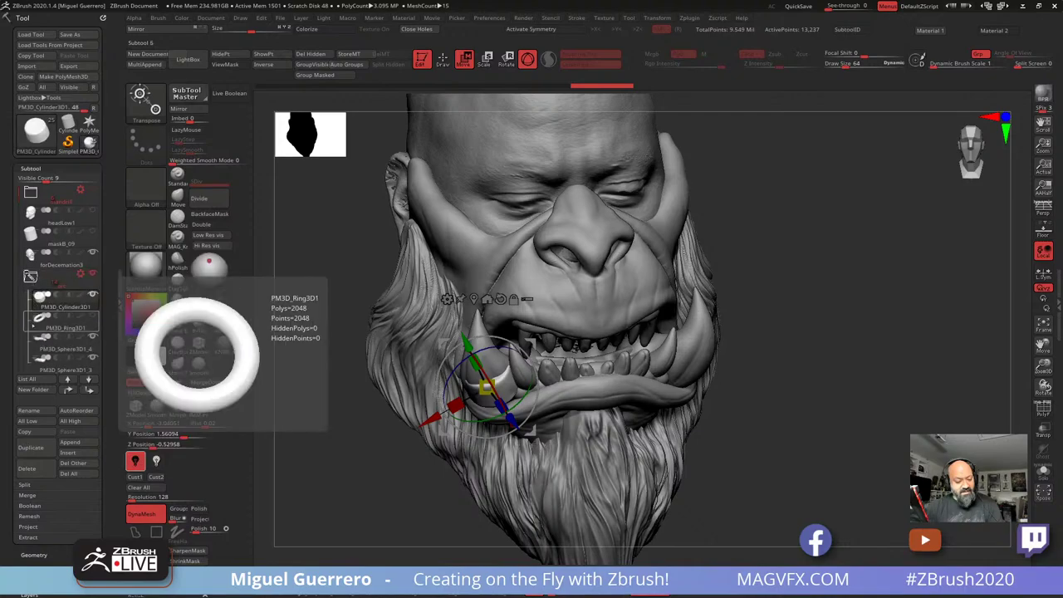
{"action": "left_click", "coordinate": [92, 316]}
{"action": "right_click_drag", "start_coordinate": [349, 349], "coordinate": [337, 349]}
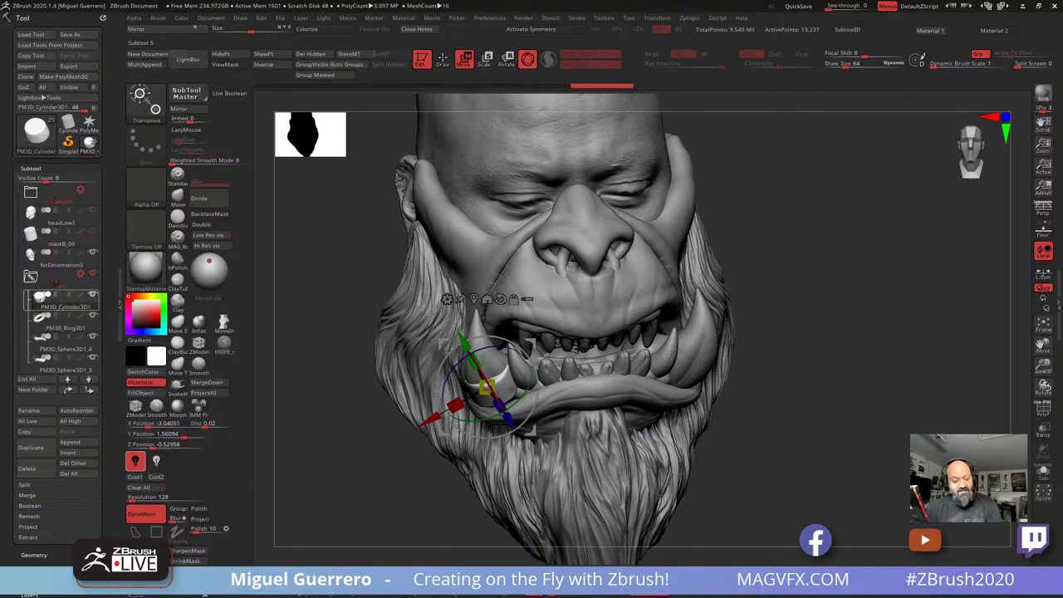
{"action": "left_click", "coordinate": [44, 325]}
Move the ring forward and down with the gizmo so it hangs from the nostrils in front of the upper lip
{"action": "left_click_drag", "start_coordinate": [355, 297], "coordinate": [291, 299]}
{"action": "left_click_drag", "start_coordinate": [539, 223], "coordinate": [533, 217]}
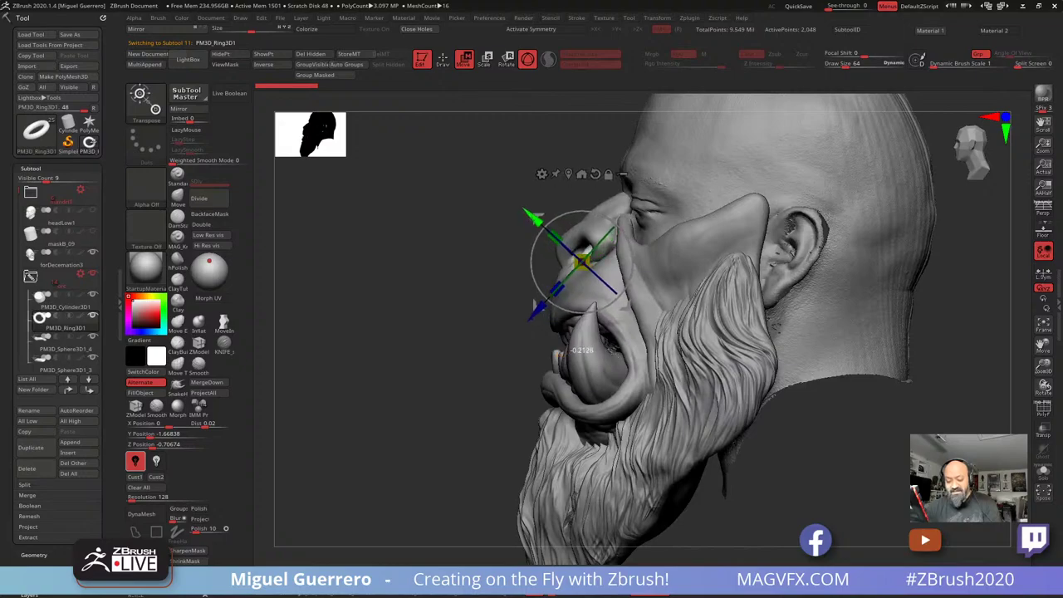
{"action": "left_click_drag", "start_coordinate": [580, 260], "coordinate": [558, 276]}
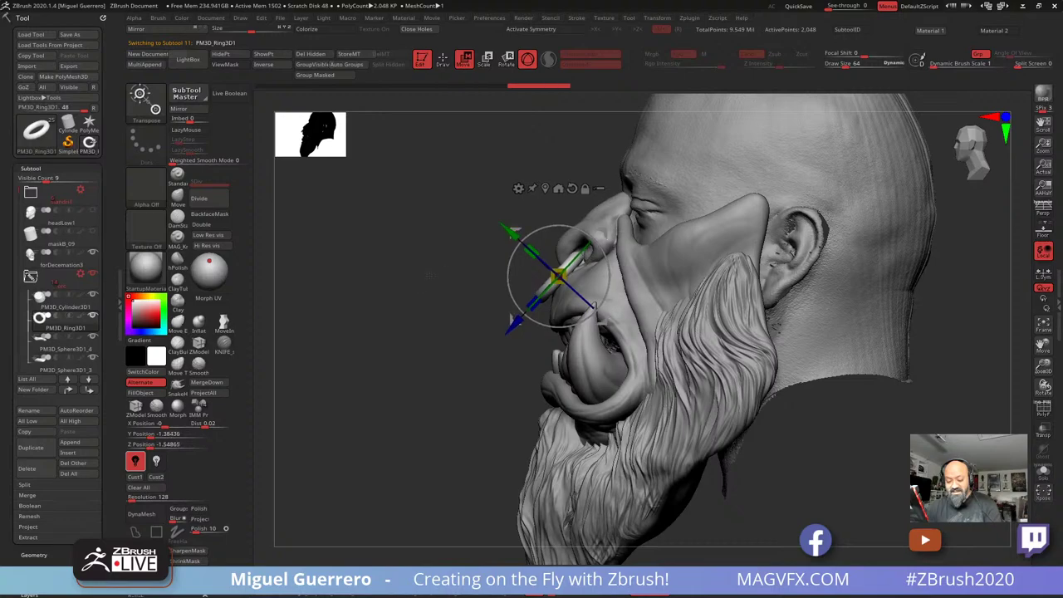
{"action": "left_click_drag", "start_coordinate": [461, 349], "coordinate": [554, 354]}
{"action": "left_click_drag", "start_coordinate": [416, 286], "coordinate": [517, 322]}
{"action": "left_click_drag", "start_coordinate": [562, 281], "coordinate": [563, 280]}
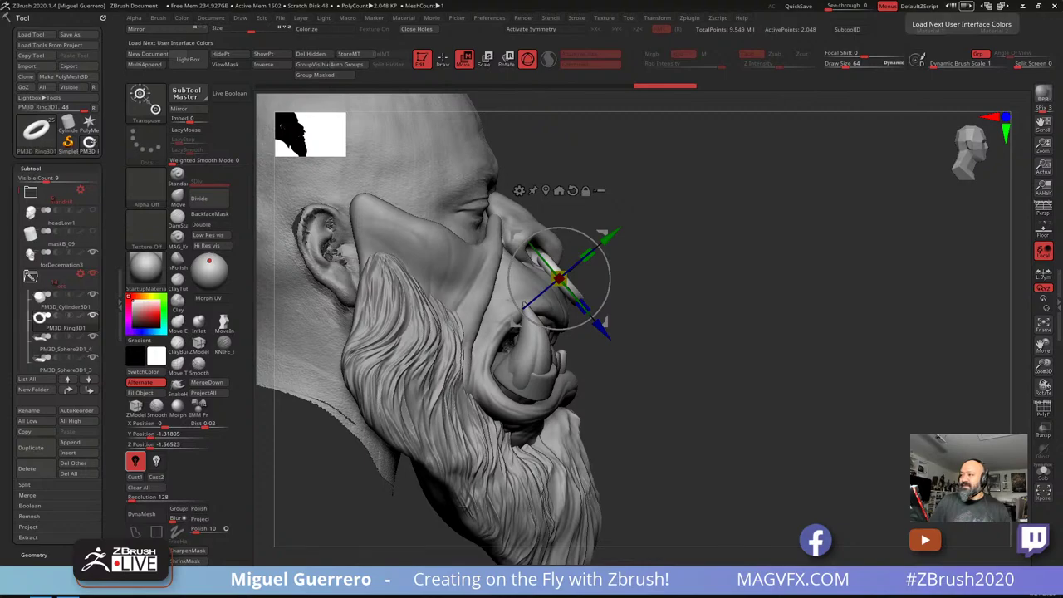
{"action": "left_click", "coordinate": [37, 313]}
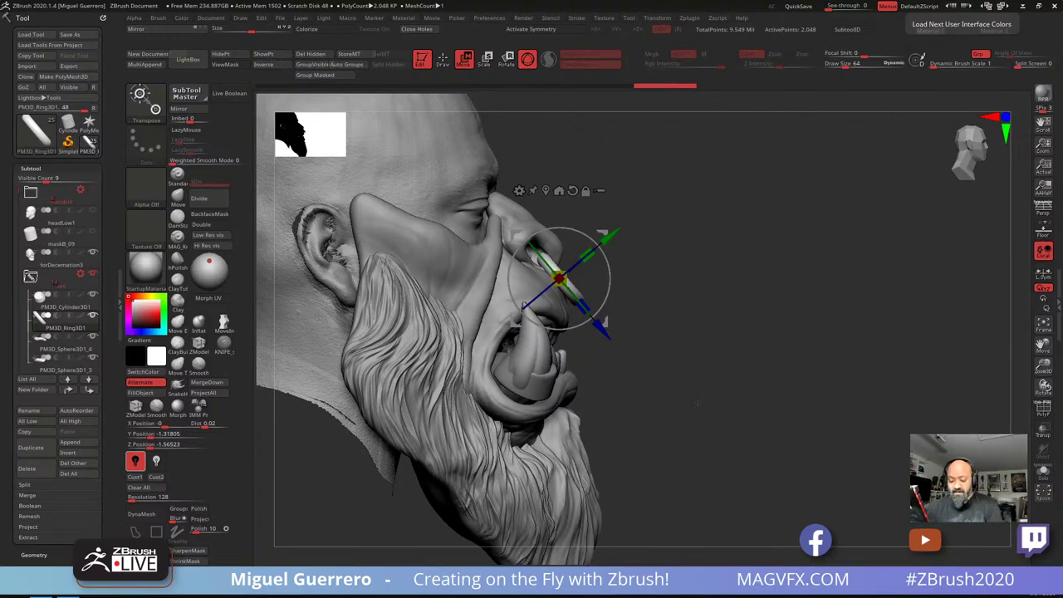
Fine-tune the nose ring's position with the gizmo from both profile views so it sits close beneath the nostrils
{"action": "left_click_drag", "start_coordinate": [611, 237], "coordinate": [612, 236]}
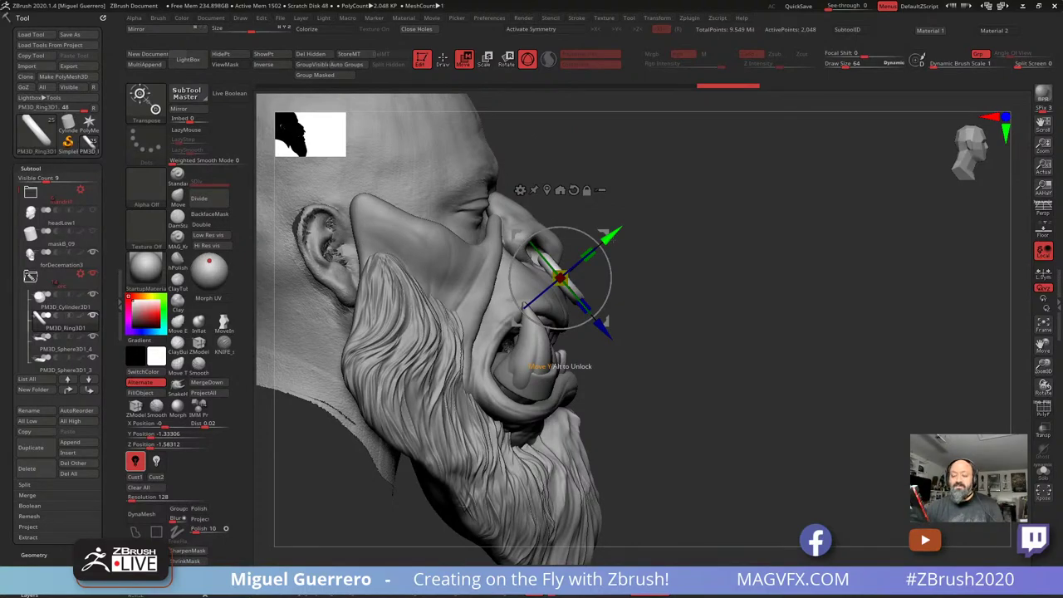
{"action": "key", "text": "q"}
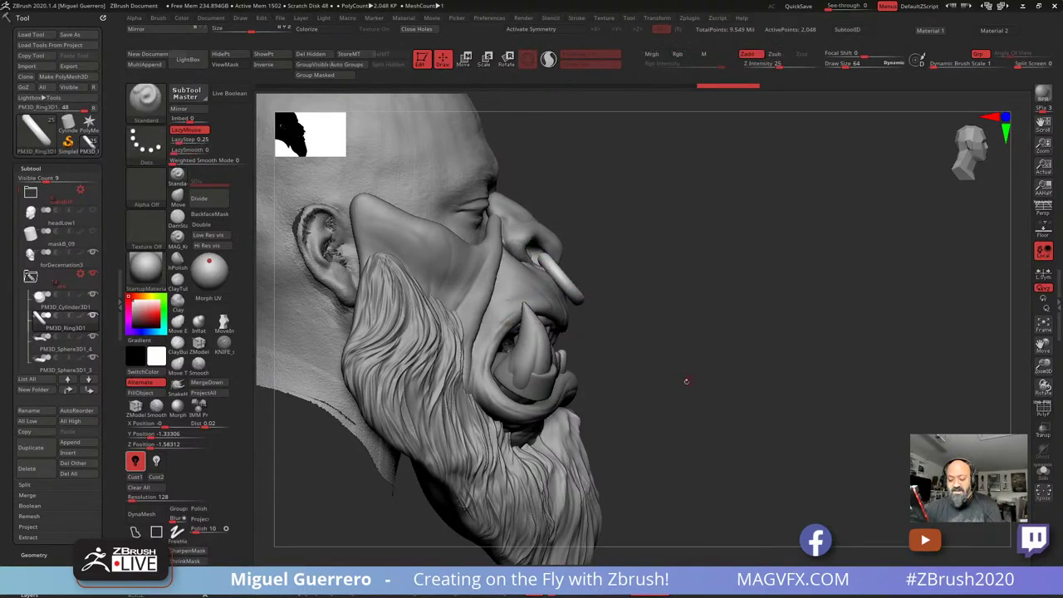
{"action": "mouse_move", "coordinate": [686, 379]}
{"action": "left_mouse_down", "text": "shift"}
{"action": "mouse_move", "coordinate": [559, 359]}
{"action": "mouse_move", "coordinate": [591, 315]}
{"action": "left_mouse_up", "text": "shift"}
{"action": "left_click_drag", "start_coordinate": [356, 308], "coordinate": [314, 304]}
{"action": "left_click", "coordinate": [464, 60]}
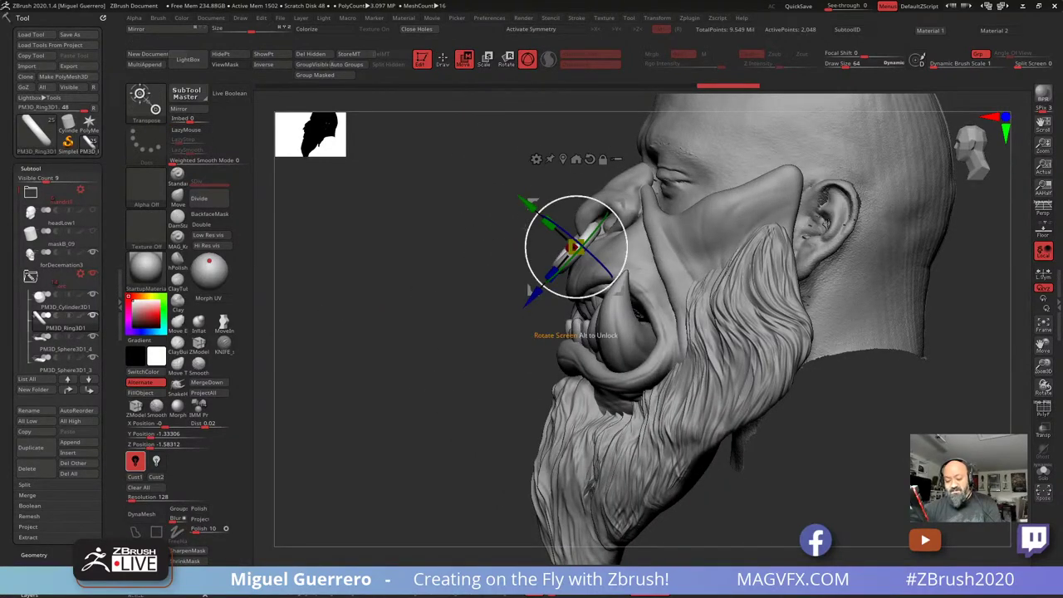
{"action": "left_click_drag", "start_coordinate": [534, 295], "coordinate": [542, 285]}
{"action": "left_click_drag", "start_coordinate": [529, 193], "coordinate": [534, 198]}
{"action": "left_click_drag", "start_coordinate": [430, 329], "coordinate": [522, 331]}
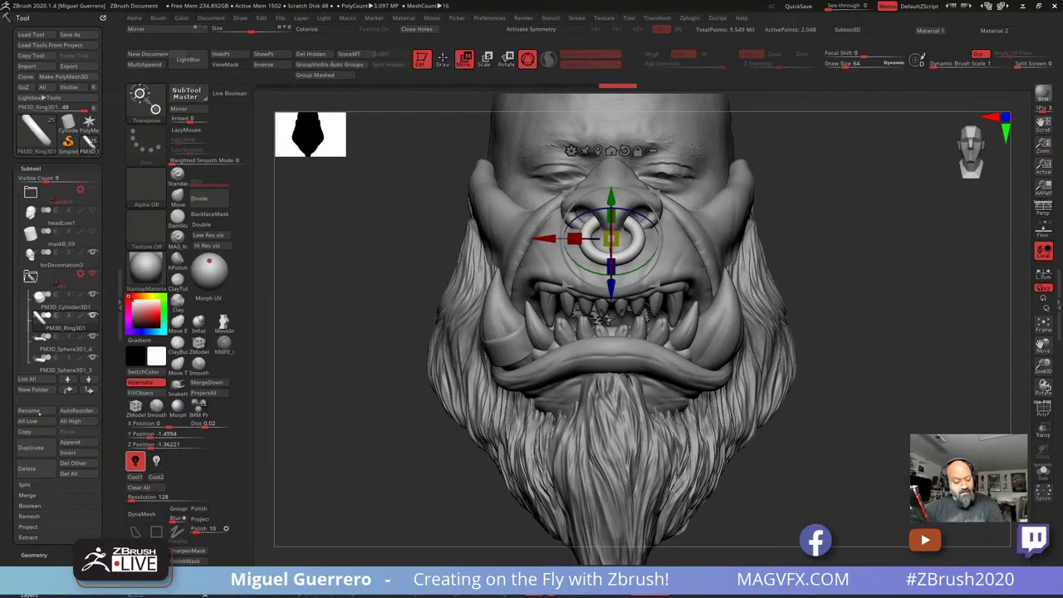
Duplicate the nose ring, then move and rotate the copy to the corner of the lower lip below the unbanded tusk
{"action": "left_click", "coordinate": [30, 447]}
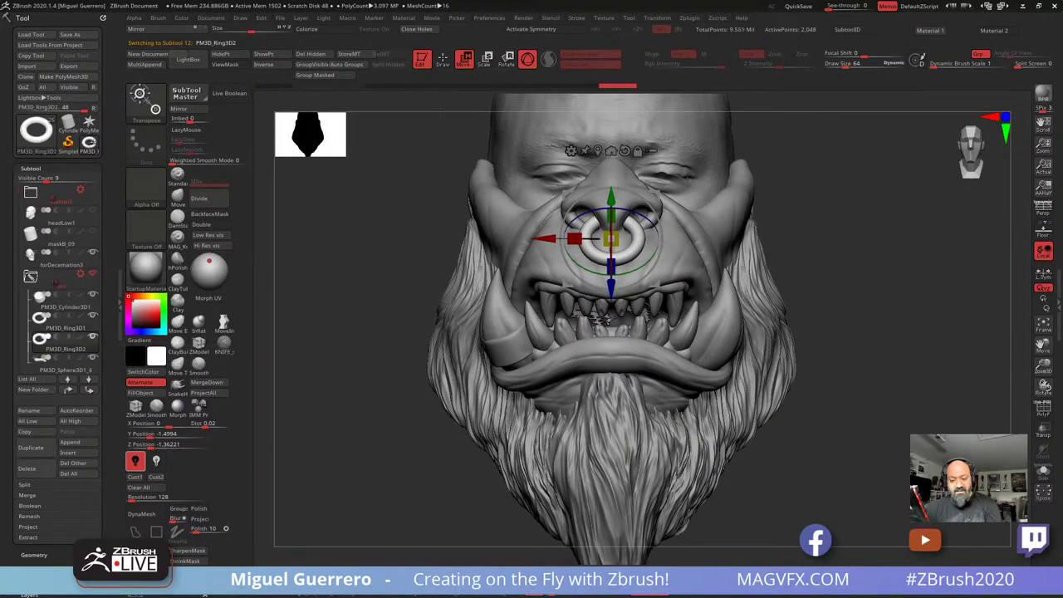
{"action": "key", "text": "e"}
{"action": "left_click_drag", "start_coordinate": [611, 239], "coordinate": [660, 363]}
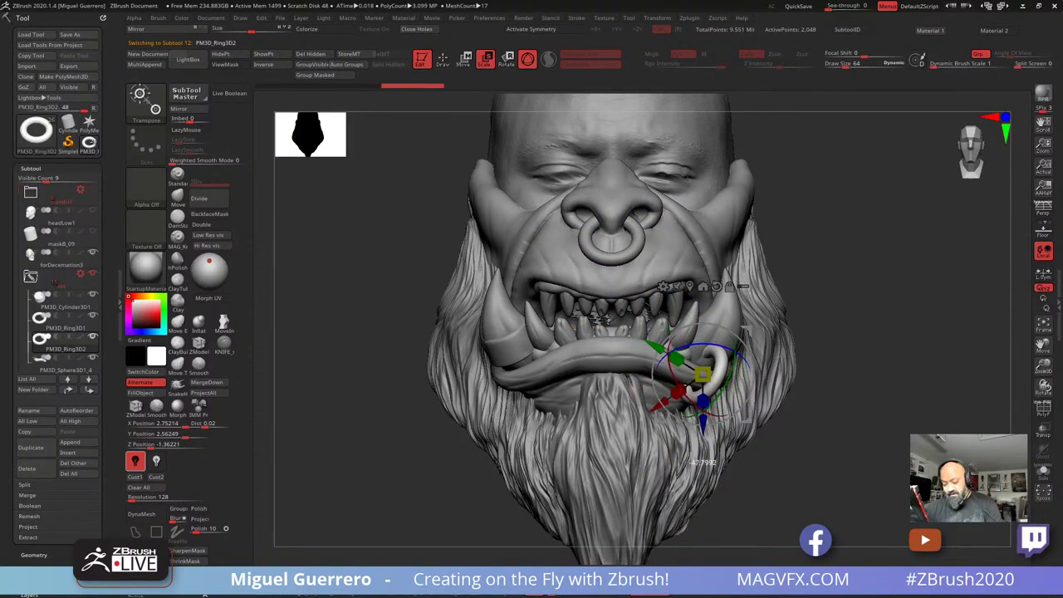
{"action": "mouse_move", "coordinate": [733, 368]}
{"action": "left_mouse_down"}
{"action": "mouse_move", "coordinate": [720, 400]}
{"action": "mouse_move", "coordinate": [730, 378]}
{"action": "left_mouse_up"}
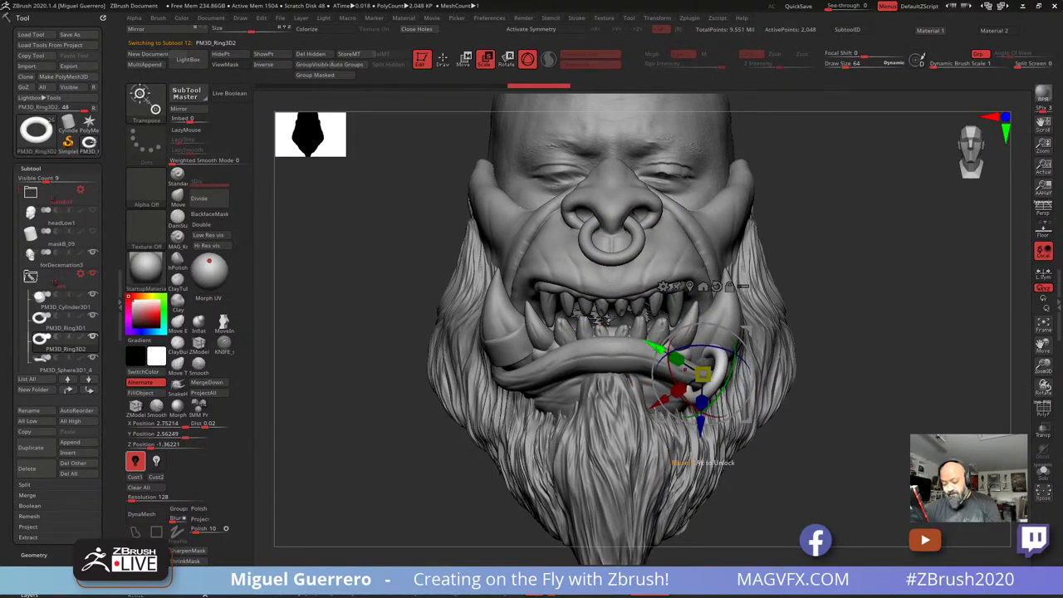
{"action": "left_click_drag", "start_coordinate": [653, 346], "coordinate": [658, 349]}
{"action": "left_click_drag", "start_coordinate": [706, 378], "coordinate": [705, 379]}
Scale down the copied ring and adjust its position and angle so it loops around the corner of the lower lip
{"action": "right_click_drag", "start_coordinate": [565, 339], "coordinate": [664, 334]}
{"action": "left_click_drag", "start_coordinate": [663, 334], "coordinate": [649, 339]}
{"action": "right_click_drag", "start_coordinate": [694, 381], "coordinate": [651, 379]}
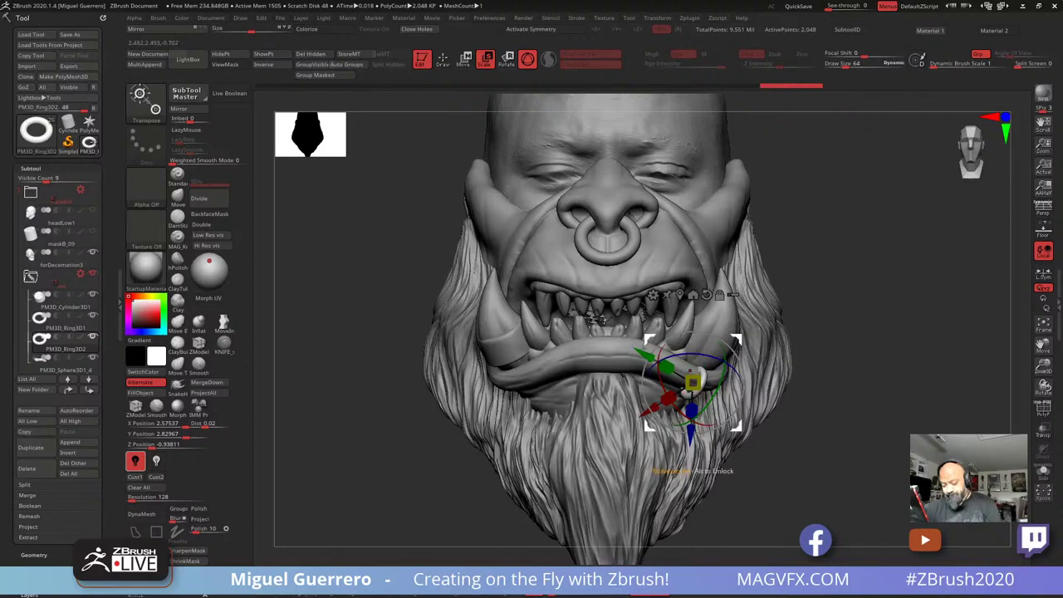
{"action": "left_click_drag", "start_coordinate": [650, 339], "coordinate": [654, 337]}
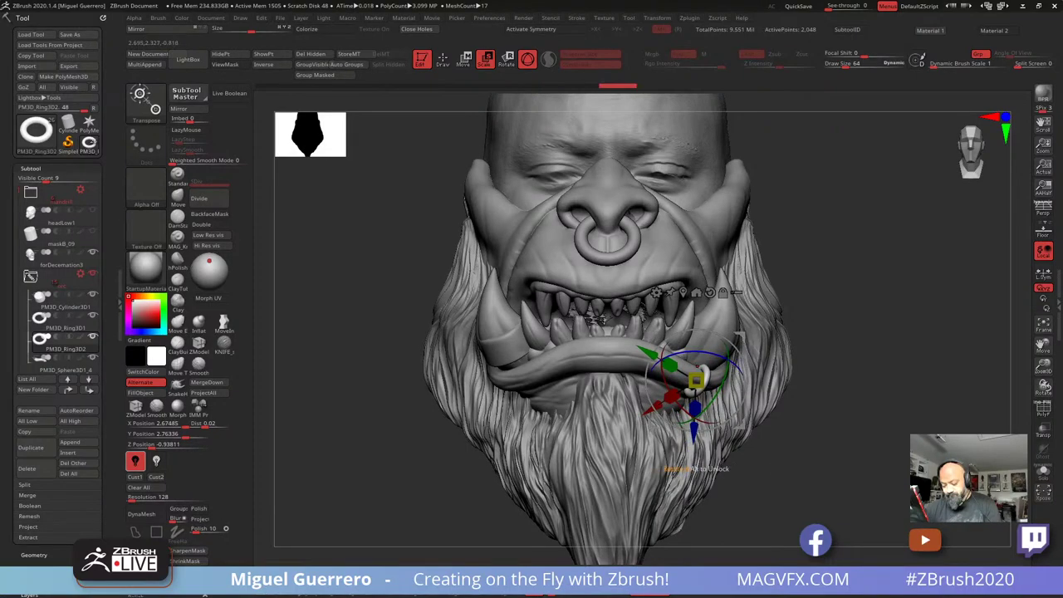
{"action": "right_click_drag", "start_coordinate": [693, 381], "coordinate": [619, 374]}
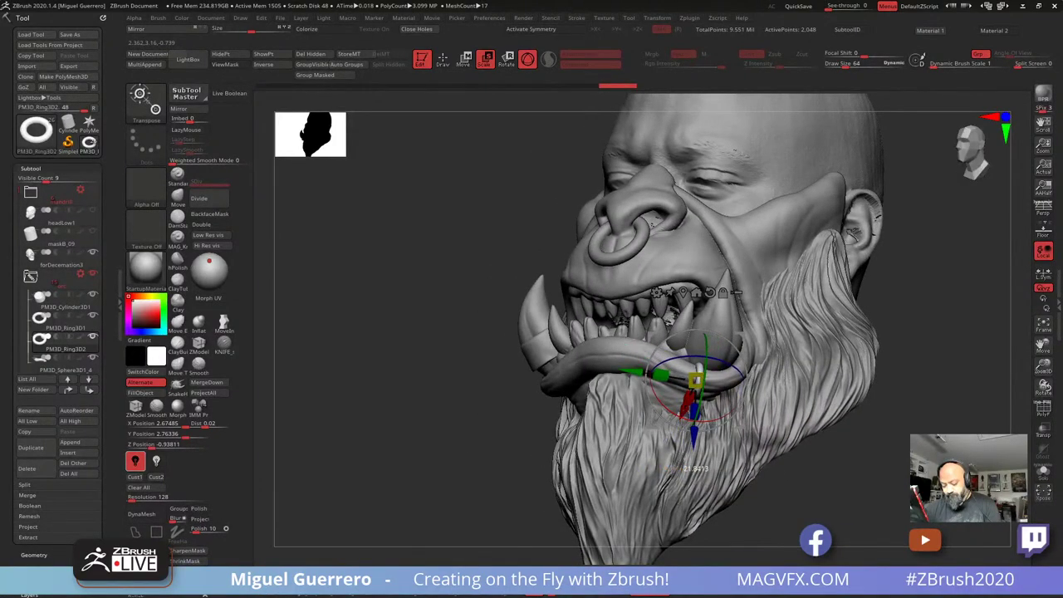
{"action": "left_click_drag", "start_coordinate": [741, 337], "coordinate": [755, 340]}
{"action": "right_click_drag", "start_coordinate": [640, 390], "coordinate": [739, 412]}
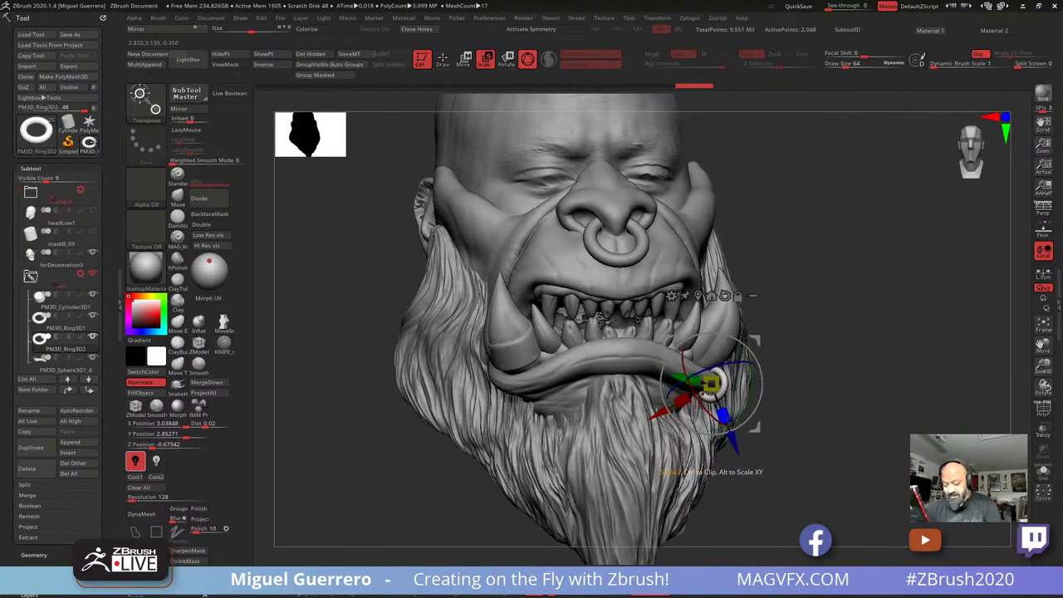
Thin the lip ring with a negative Inflate deformation
{"action": "key", "text": "q"}
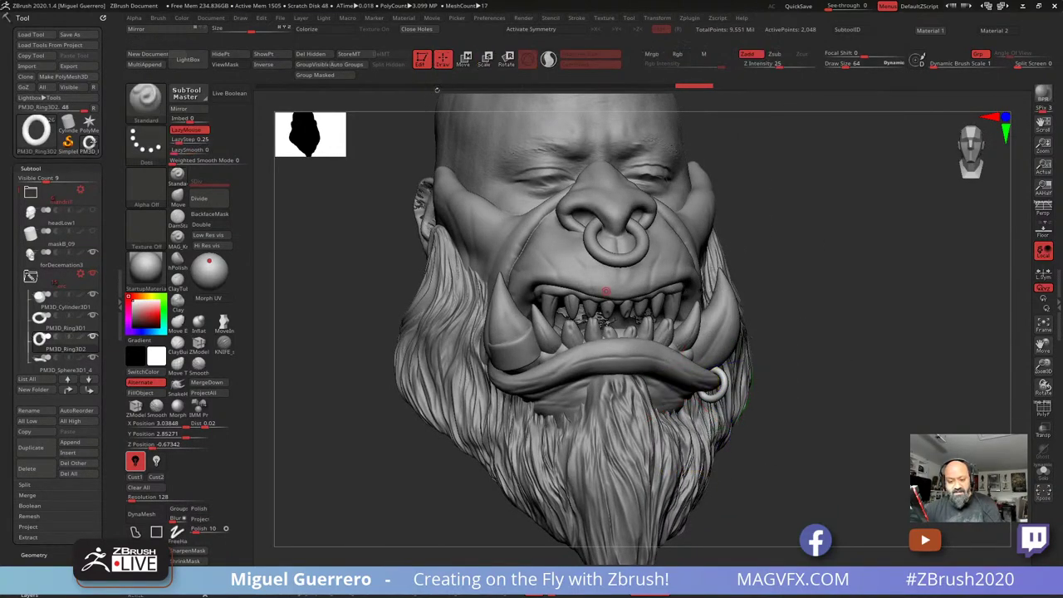
{"action": "scroll", "coordinate": [52, 471], "scroll_direction": "down", "scroll_amount": 4}
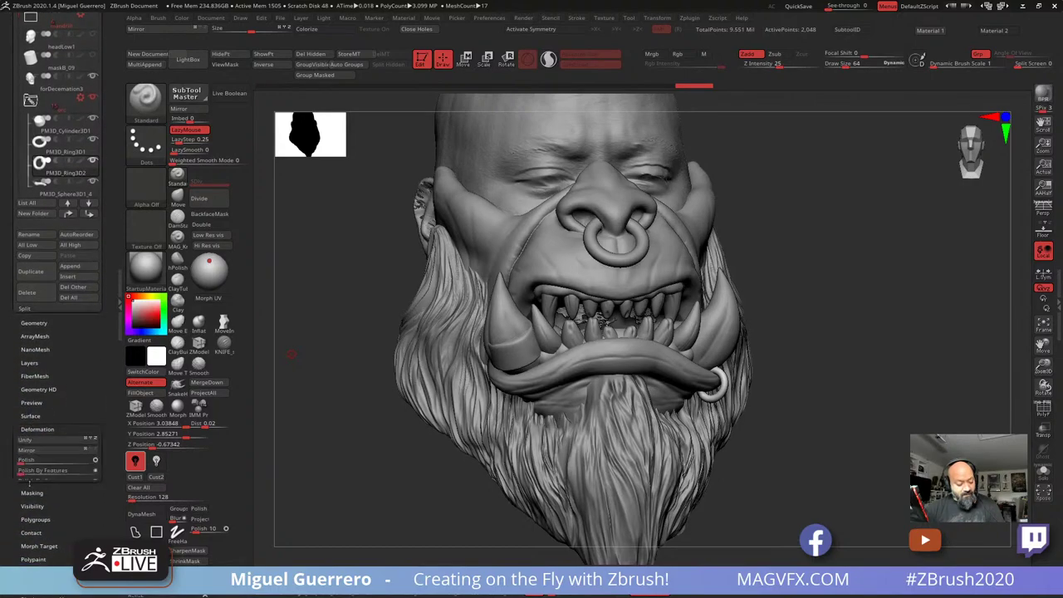
{"action": "left_click", "coordinate": [35, 486]}
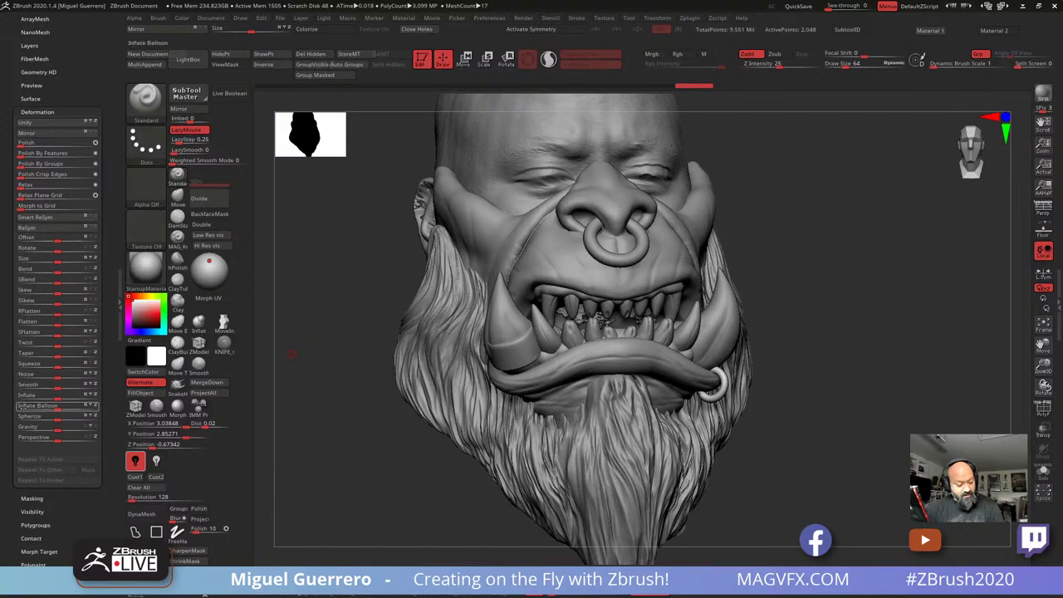
{"action": "left_click_drag", "start_coordinate": [56, 397], "coordinate": [41, 396]}
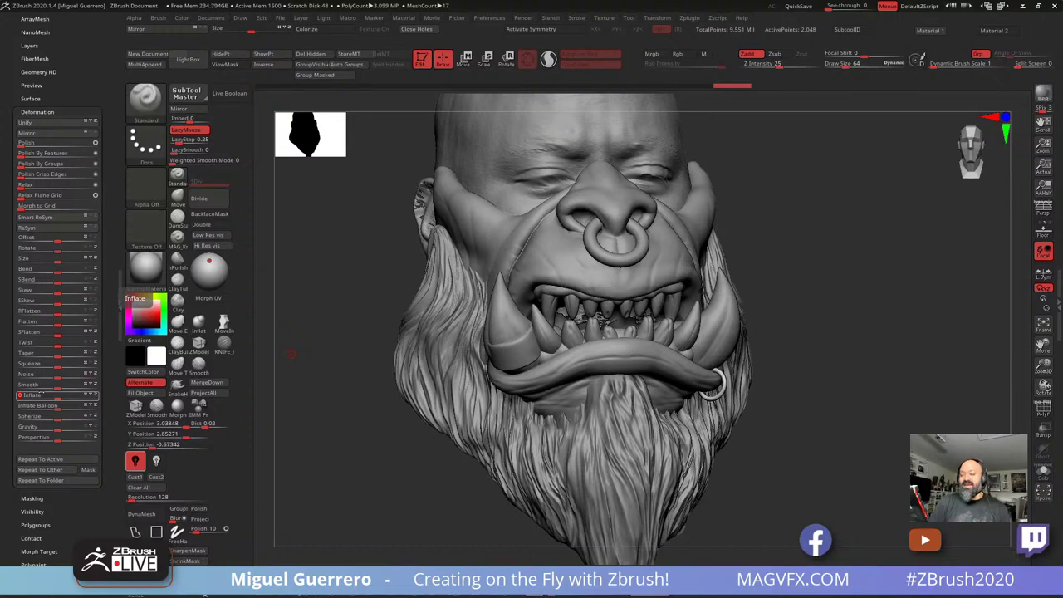
Examine the lip ring and the overall mask from the front, side and three-quarter views
{"action": "mouse_move", "coordinate": [291, 353]}
{"action": "left_mouse_down"}
{"action": "mouse_move", "coordinate": [398, 443]}
{"action": "mouse_move", "coordinate": [540, 423]}
{"action": "left_mouse_up"}
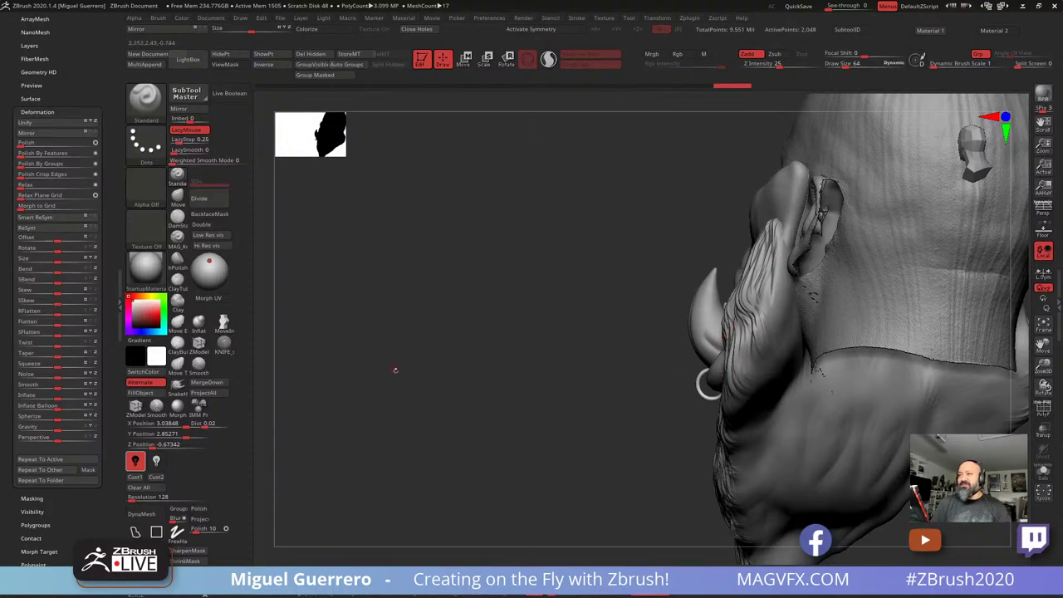
{"action": "mouse_move", "coordinate": [395, 371]}
{"action": "left_mouse_down"}
{"action": "mouse_move", "coordinate": [503, 367]}
{"action": "mouse_move", "coordinate": [355, 388]}
{"action": "left_mouse_up"}
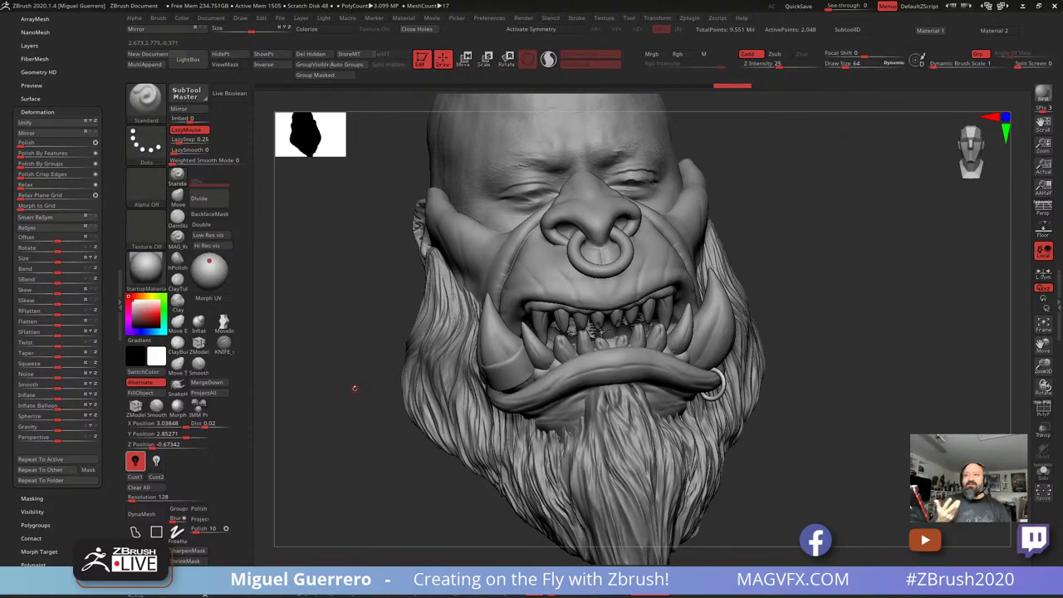
{"action": "mouse_move", "coordinate": [348, 435]}
{"action": "left_mouse_down"}
{"action": "mouse_move", "coordinate": [395, 433]}
{"action": "mouse_move", "coordinate": [385, 408]}
{"action": "left_mouse_up"}
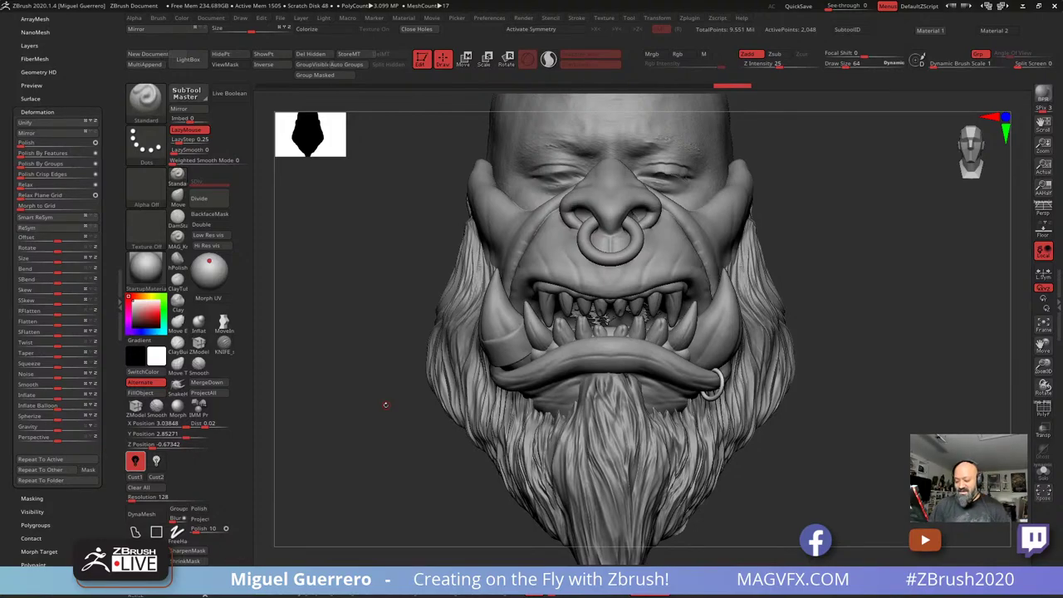
{"action": "mouse_move", "coordinate": [386, 404]}
{"action": "left_mouse_down"}
{"action": "mouse_move", "coordinate": [384, 374]}
{"action": "mouse_move", "coordinate": [458, 374]}
{"action": "mouse_move", "coordinate": [391, 376]}
{"action": "left_mouse_up"}
{"action": "key", "text": "w"}
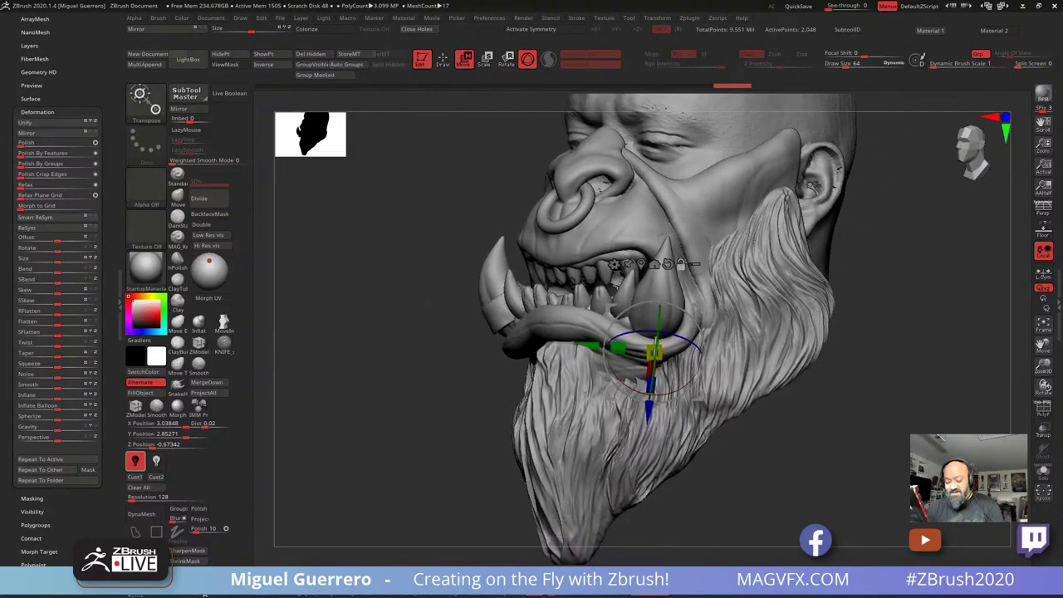
{"action": "mouse_move", "coordinate": [392, 375]}
{"action": "right_mouse_down", "text": "ctrl"}
{"action": "mouse_move", "coordinate": [391, 395]}
{"action": "mouse_move", "coordinate": [562, 390]}
{"action": "mouse_move", "coordinate": [563, 353]}
{"action": "right_mouse_up", "text": "ctrl"}
{"action": "right_click_drag", "start_coordinate": [349, 369], "coordinate": [442, 362]}
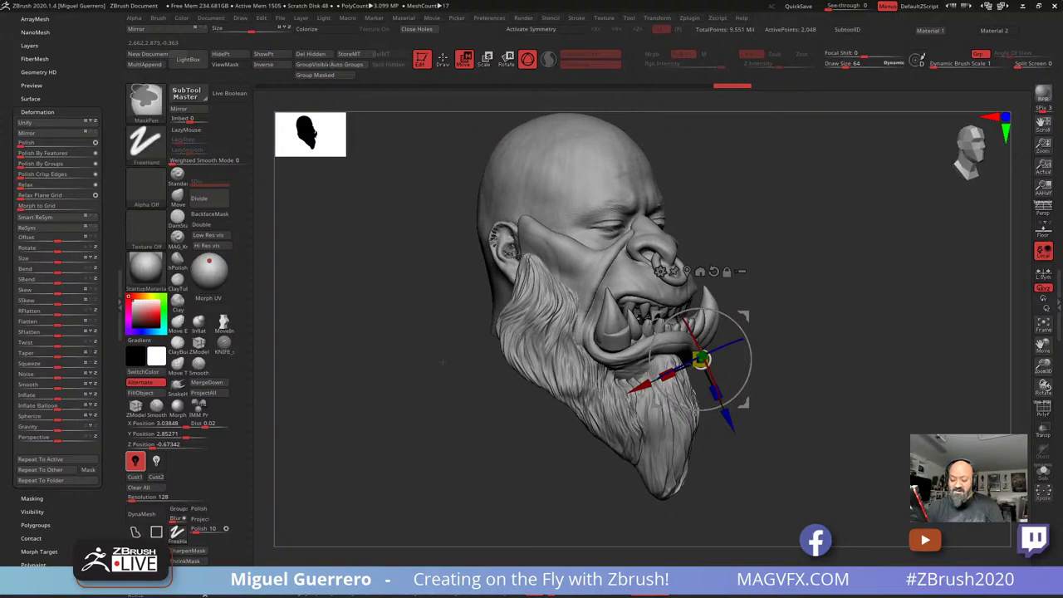
{"action": "left_click_drag", "start_coordinate": [442, 362], "coordinate": [483, 397]}
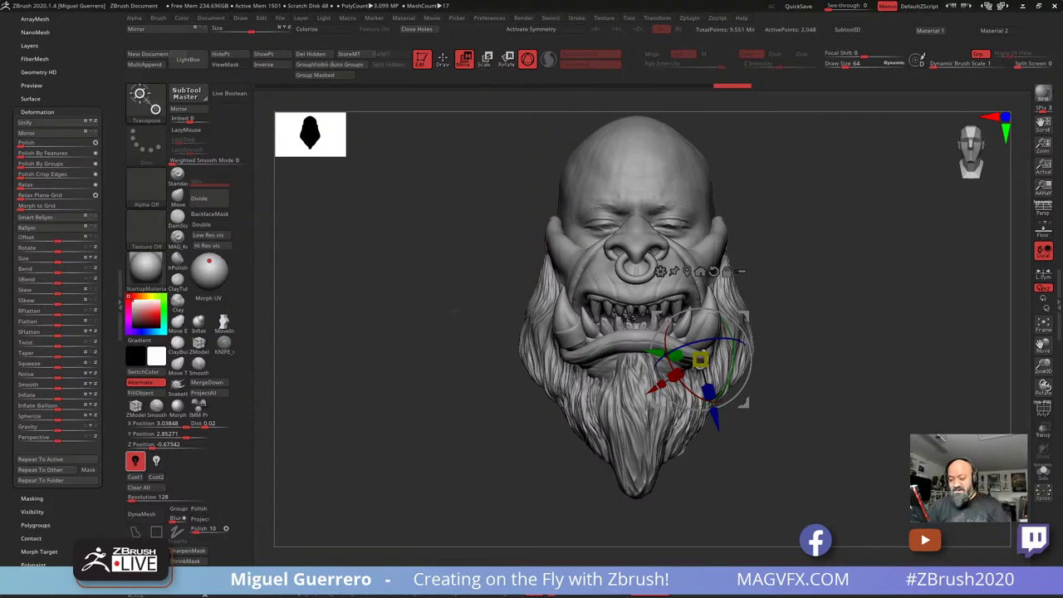
{"action": "mouse_move", "coordinate": [454, 311]}
{"action": "right_mouse_down", "text": "ctrl"}
{"action": "mouse_move", "coordinate": [453, 353]}
{"action": "mouse_move", "coordinate": [421, 288]}
{"action": "mouse_move", "coordinate": [308, 302]}
{"action": "right_mouse_up", "text": "ctrl"}
Move the thinned lip ring inward and up with the gizmo so it fits tightly around the lower lip
{"action": "left_click", "coordinate": [444, 59]}
{"action": "key", "text": "w"}
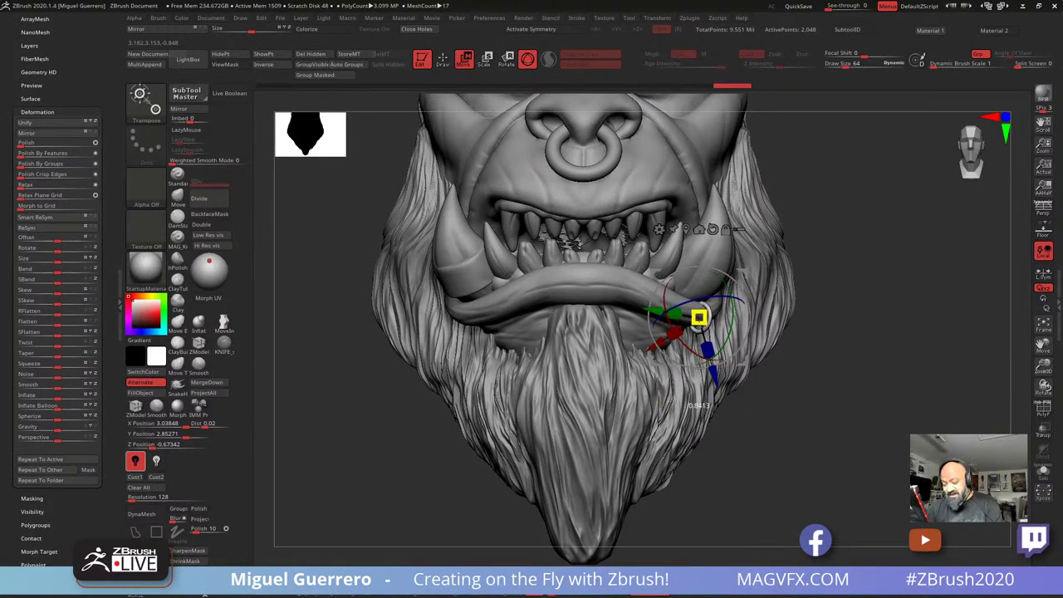
{"action": "right_click_drag", "start_coordinate": [674, 334], "coordinate": [706, 336]}
{"action": "left_click_drag", "start_coordinate": [717, 376], "coordinate": [716, 372]}
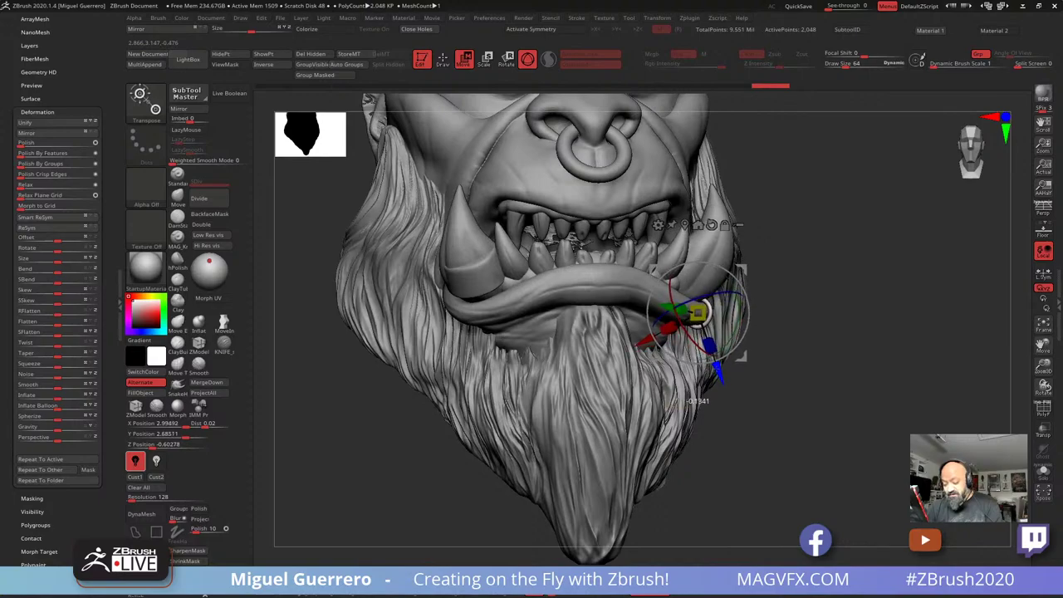
{"action": "left_click_drag", "start_coordinate": [645, 342], "coordinate": [642, 343]}
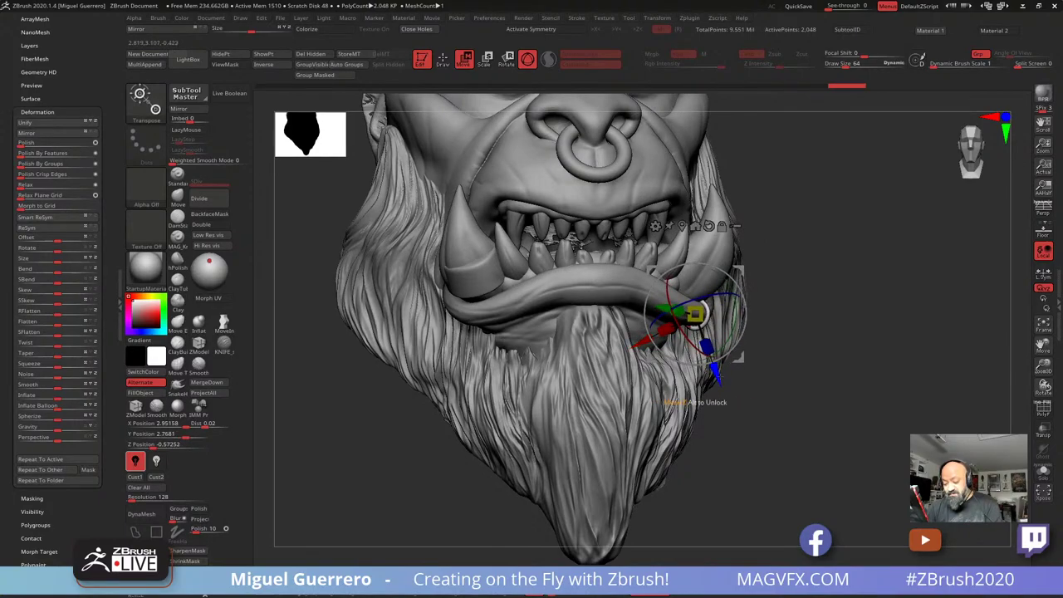
{"action": "left_click_drag", "start_coordinate": [716, 376], "coordinate": [715, 371]}
{"action": "left_click_drag", "start_coordinate": [772, 414], "coordinate": [741, 417]}
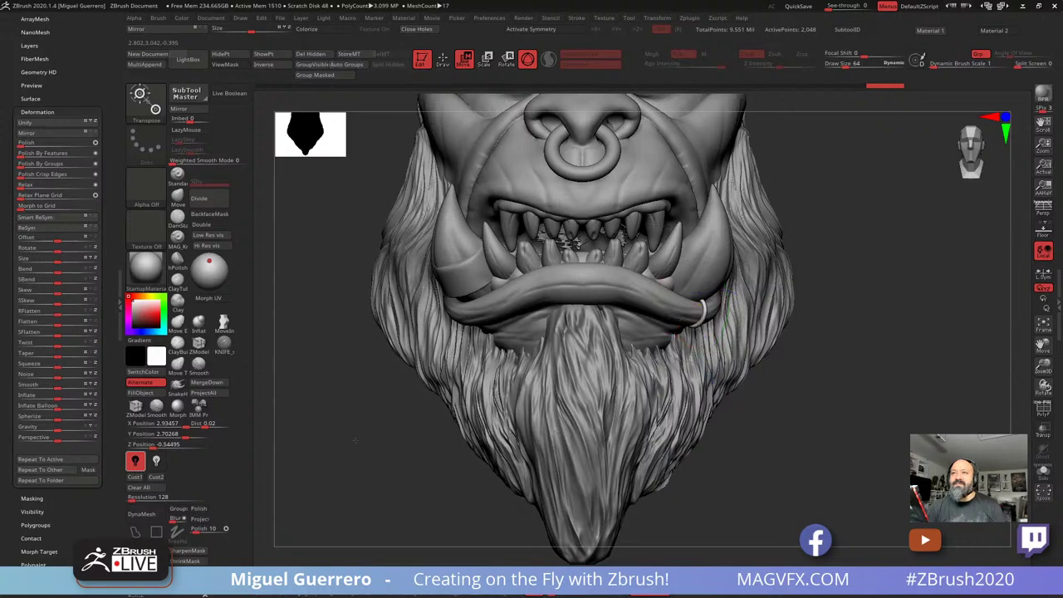
{"action": "left_click_drag", "start_coordinate": [378, 439], "coordinate": [349, 440]}
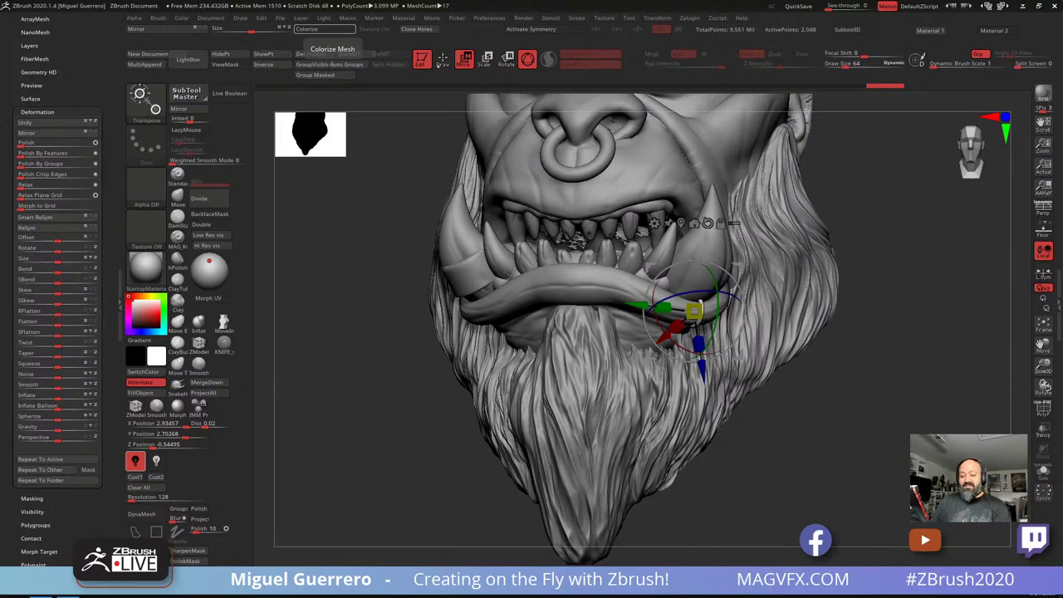
{"action": "key", "text": "q"}
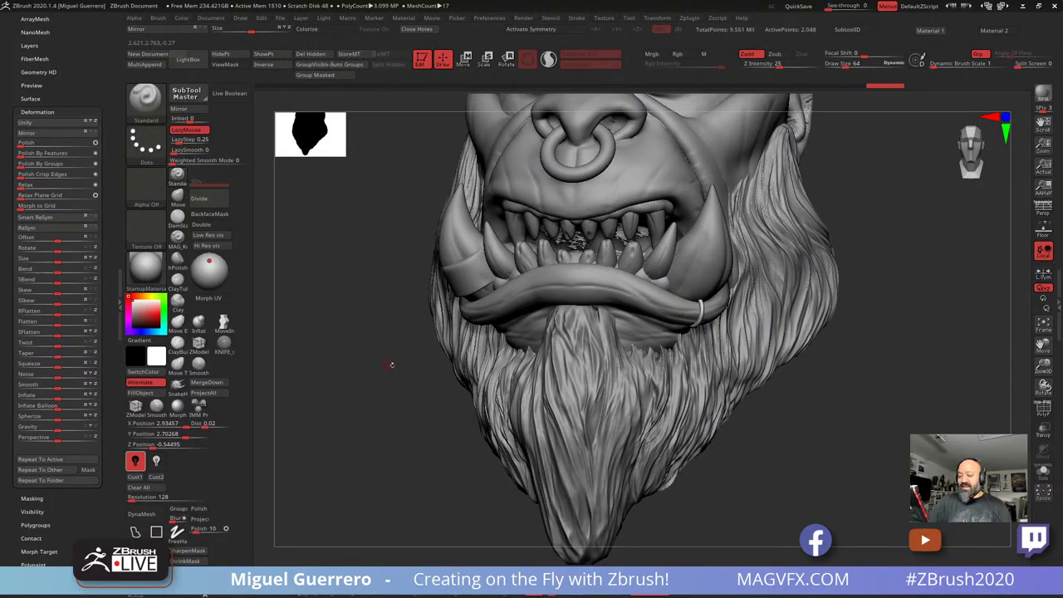
Select the PM3D_Ring3D2 lip ring and duplicate it in the subtool list
{"action": "mouse_move", "coordinate": [392, 373]}
{"action": "left_mouse_down"}
{"action": "mouse_move", "coordinate": [418, 385]}
{"action": "mouse_move", "coordinate": [399, 371]}
{"action": "left_mouse_up"}
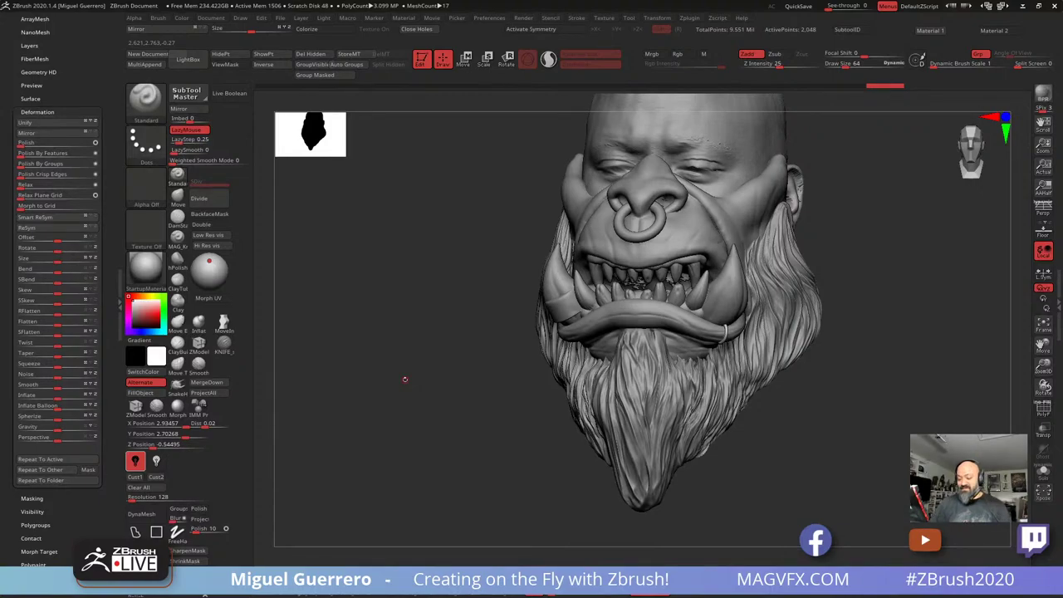
{"action": "mouse_move", "coordinate": [404, 379]}
{"action": "left_mouse_down"}
{"action": "mouse_move", "coordinate": [429, 343]}
{"action": "mouse_move", "coordinate": [453, 348]}
{"action": "mouse_move", "coordinate": [407, 348]}
{"action": "mouse_move", "coordinate": [401, 330]}
{"action": "mouse_move", "coordinate": [422, 348]}
{"action": "mouse_move", "coordinate": [399, 350]}
{"action": "mouse_move", "coordinate": [430, 362]}
{"action": "left_mouse_up"}
{"action": "key", "text": "ctrl"}
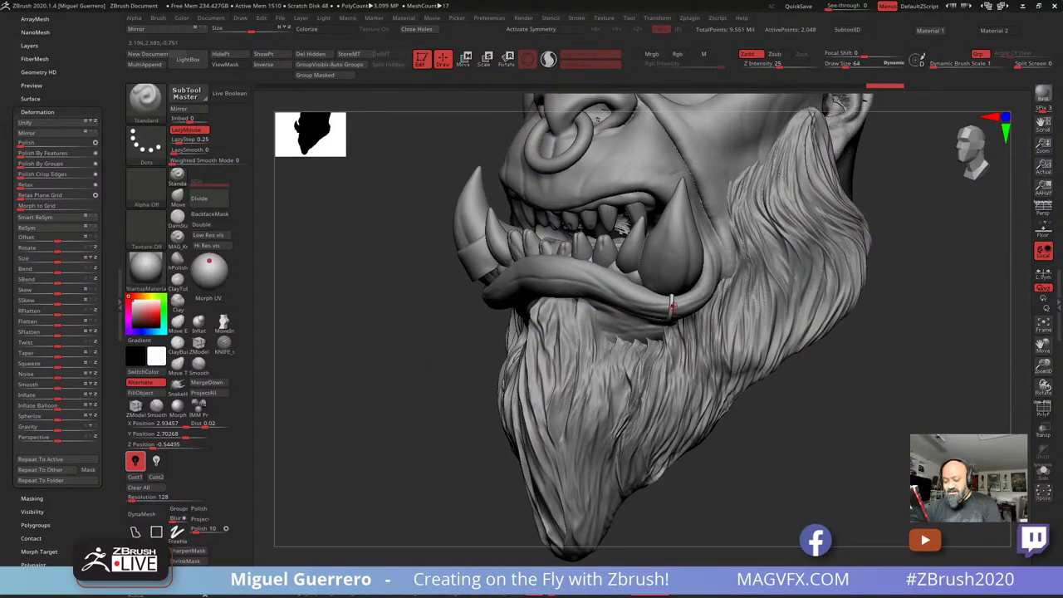
{"action": "left_click", "coordinate": [673, 307], "text": "alt"}
{"action": "left_click", "coordinate": [673, 307], "text": "alt"}
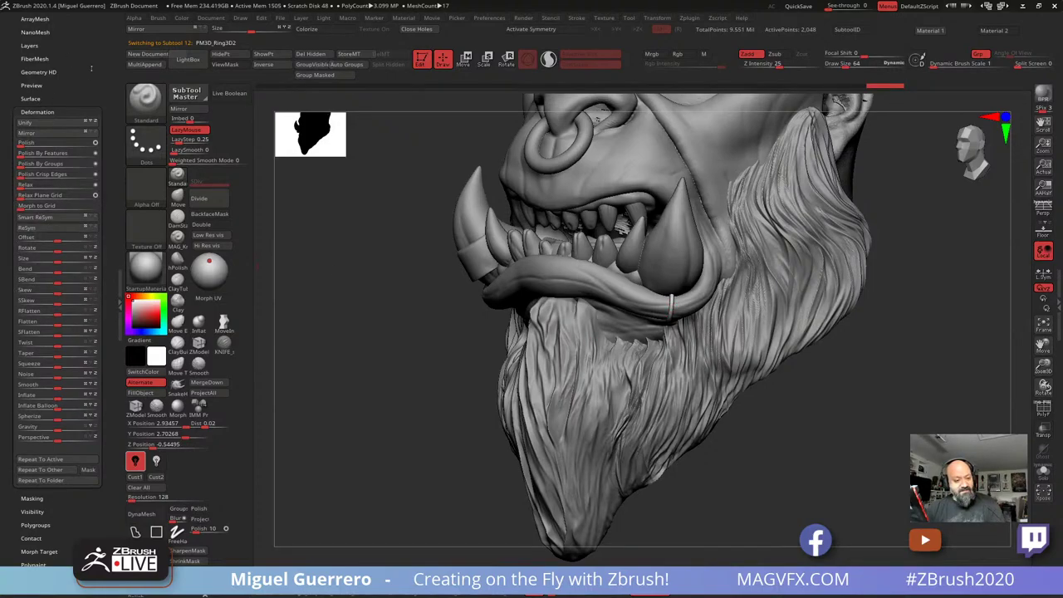
{"action": "left_click_drag", "start_coordinate": [92, 69], "coordinate": [92, 242]}
{"action": "left_click", "coordinate": [34, 180]}
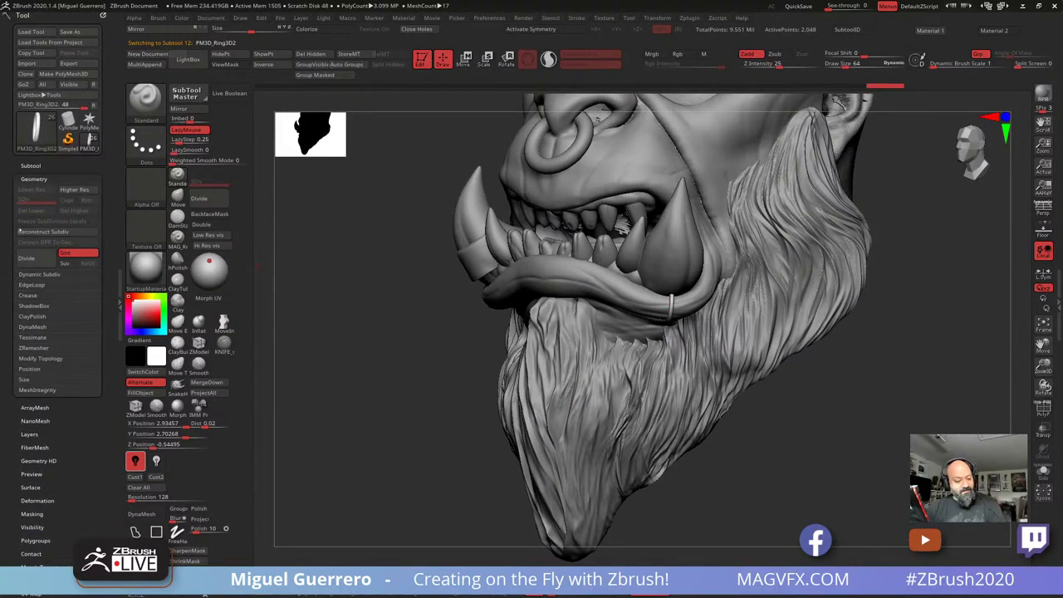
{"action": "left_click", "coordinate": [31, 165]}
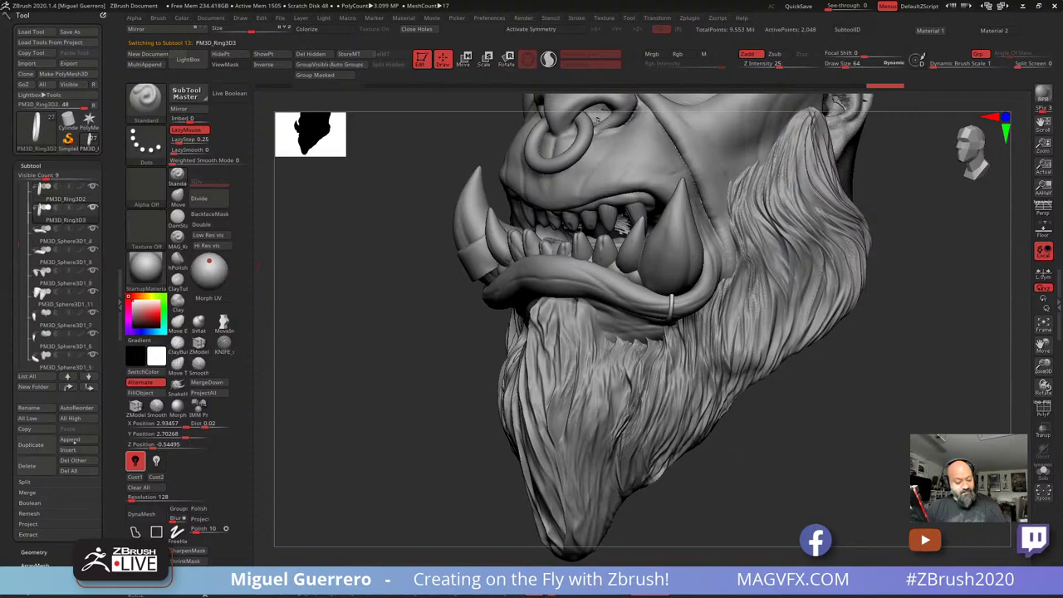
Move the duplicated lip ring beside the first one and rotate it slightly to follow the curve of the lower lip
{"action": "key", "text": "w"}
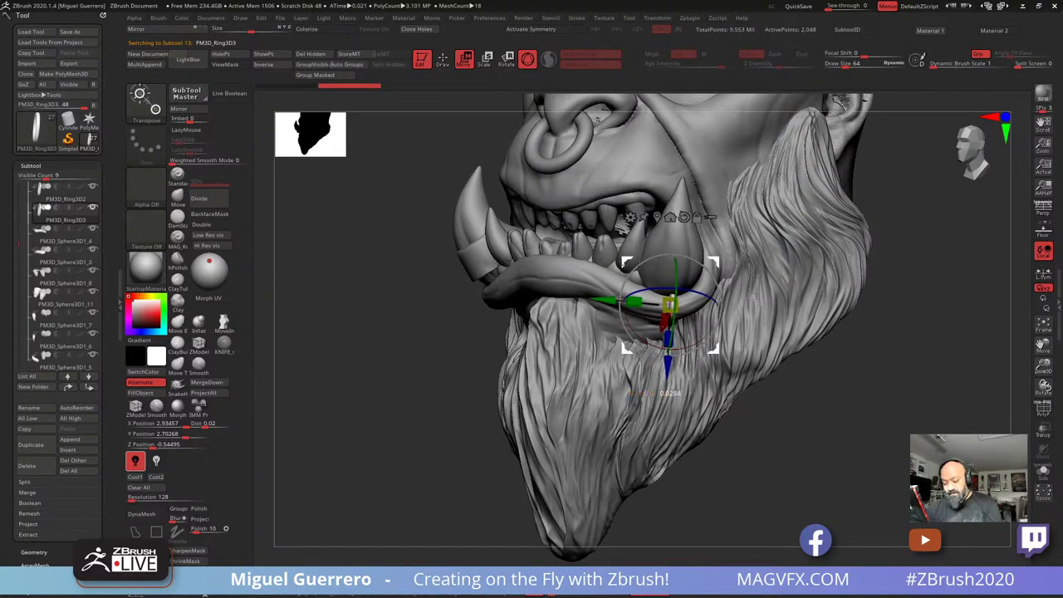
{"action": "left_click_drag", "start_coordinate": [627, 263], "coordinate": [633, 264]}
{"action": "left_click_drag", "start_coordinate": [725, 309], "coordinate": [689, 289]}
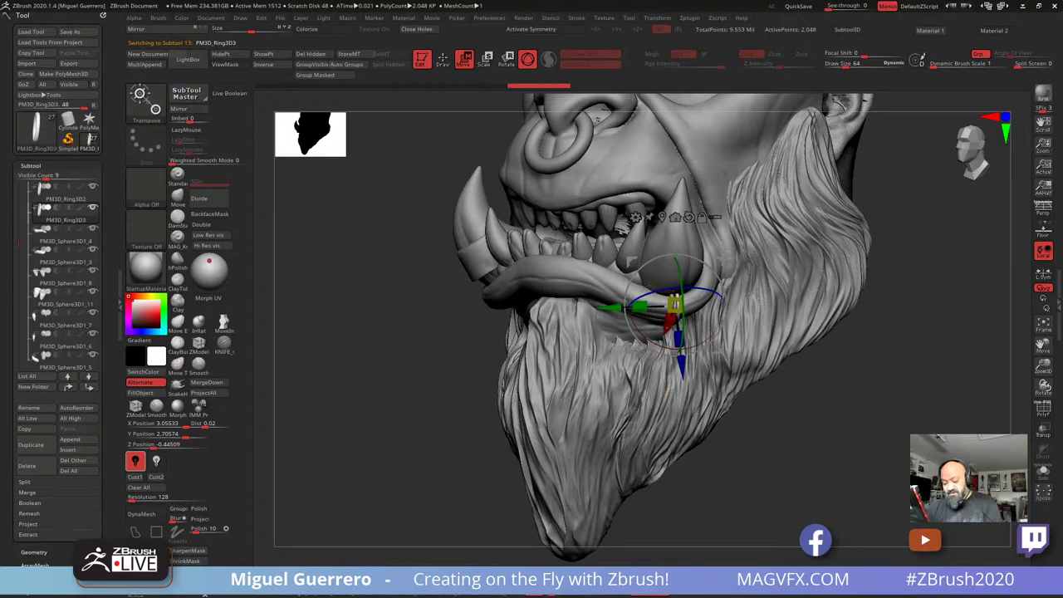
{"action": "mouse_move", "coordinate": [797, 431]}
{"action": "left_mouse_down"}
{"action": "mouse_move", "coordinate": [889, 432]}
{"action": "mouse_move", "coordinate": [785, 432]}
{"action": "left_mouse_up"}
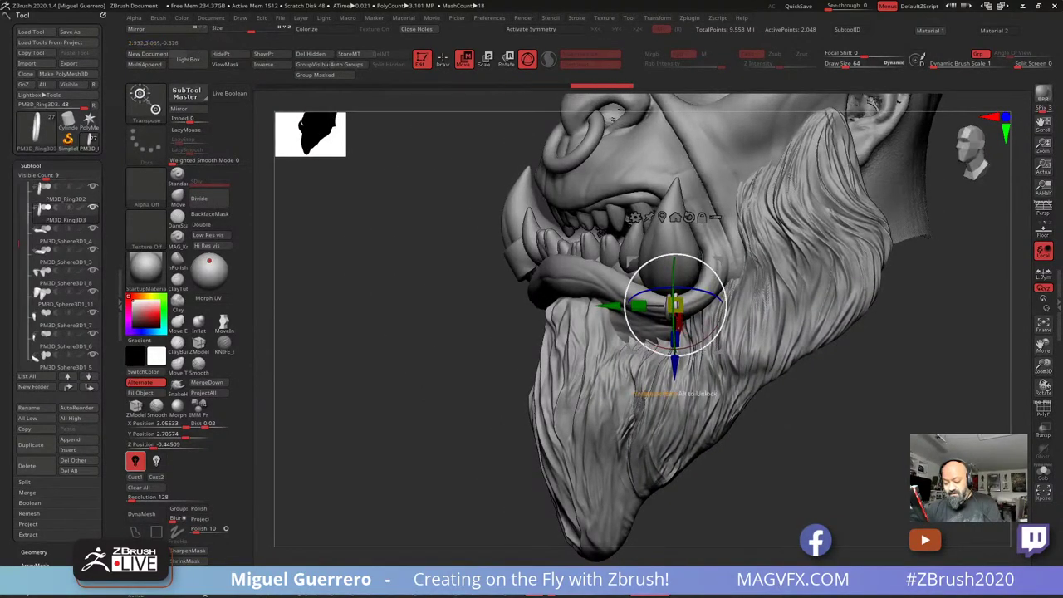
{"action": "left_click_drag", "start_coordinate": [693, 344], "coordinate": [704, 337]}
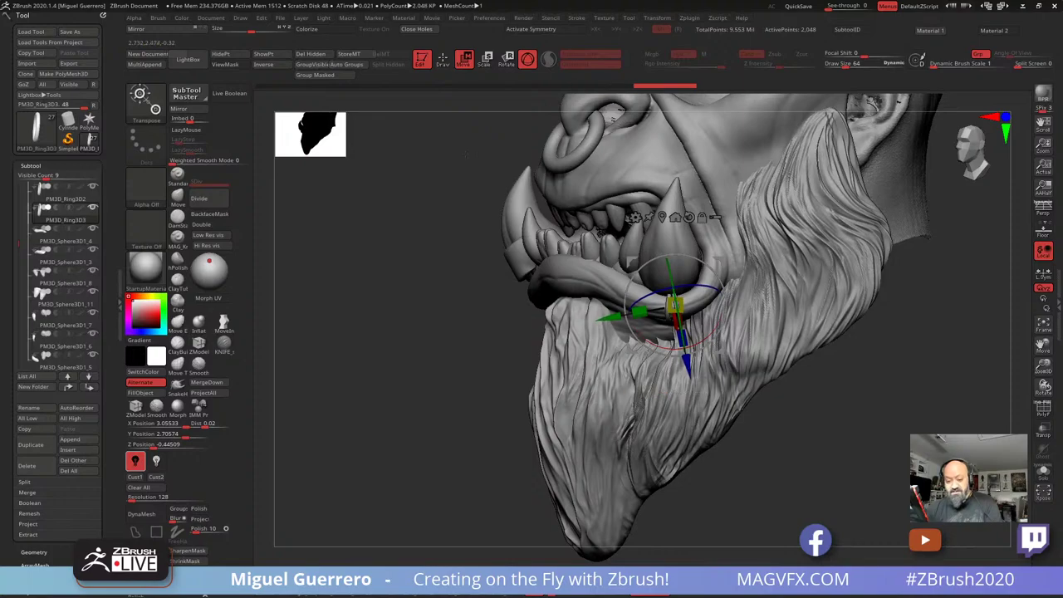
{"action": "key", "text": "q"}
{"action": "left_click_drag", "start_coordinate": [785, 431], "coordinate": [864, 432]}
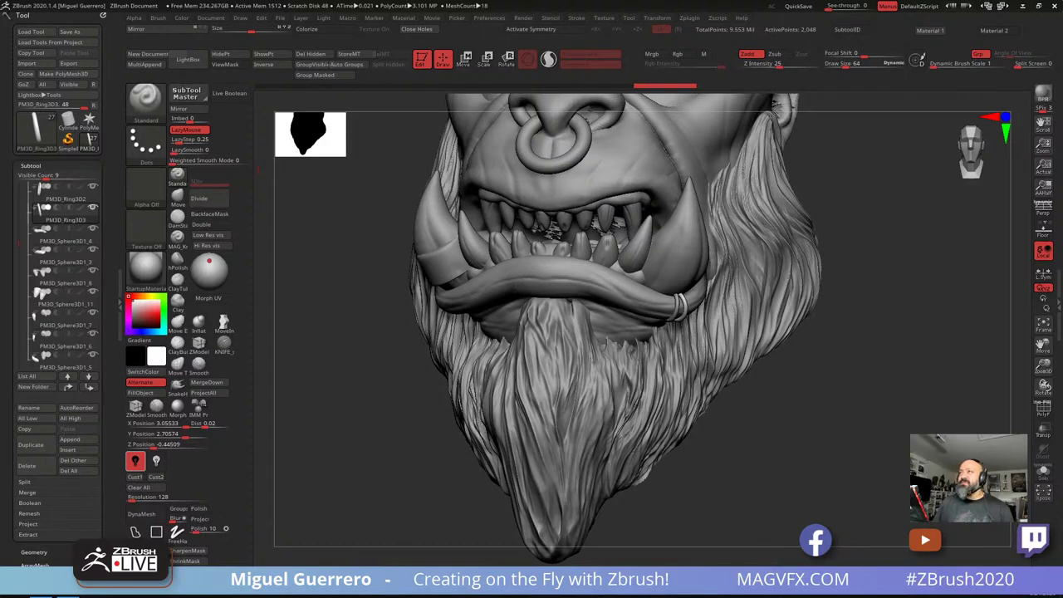
Bring the monkey01.jpg image in front of the sculpt, examine its mask design, and return to ZBrush
{"action": "left_click_drag", "start_coordinate": [1062, 24], "coordinate": [479, 10]}
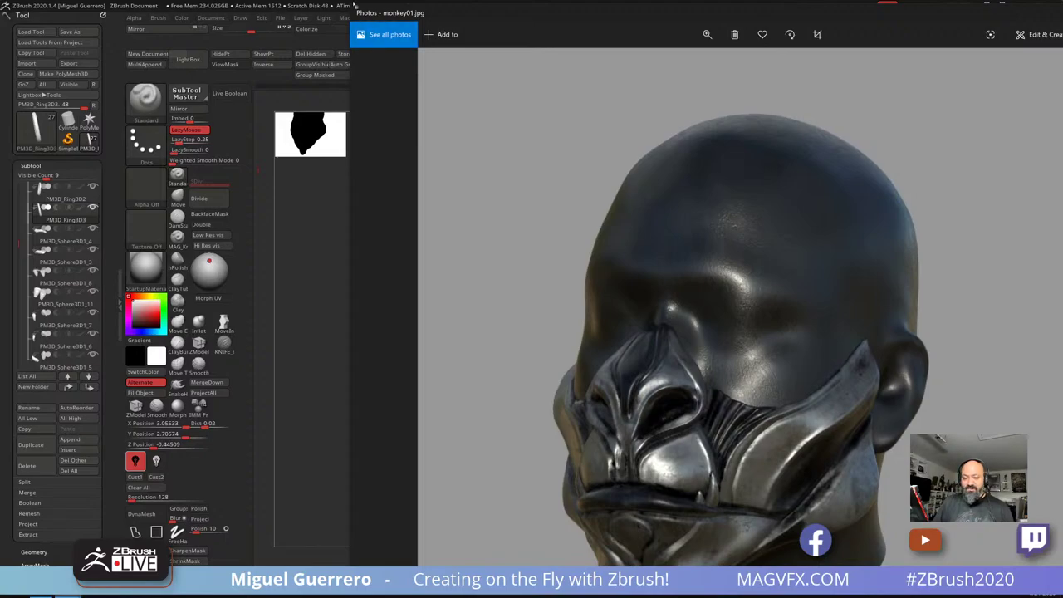
{"action": "left_click_drag", "start_coordinate": [349, 5], "coordinate": [685, 226]}
{"action": "left_click_drag", "start_coordinate": [768, 236], "coordinate": [642, 24]}
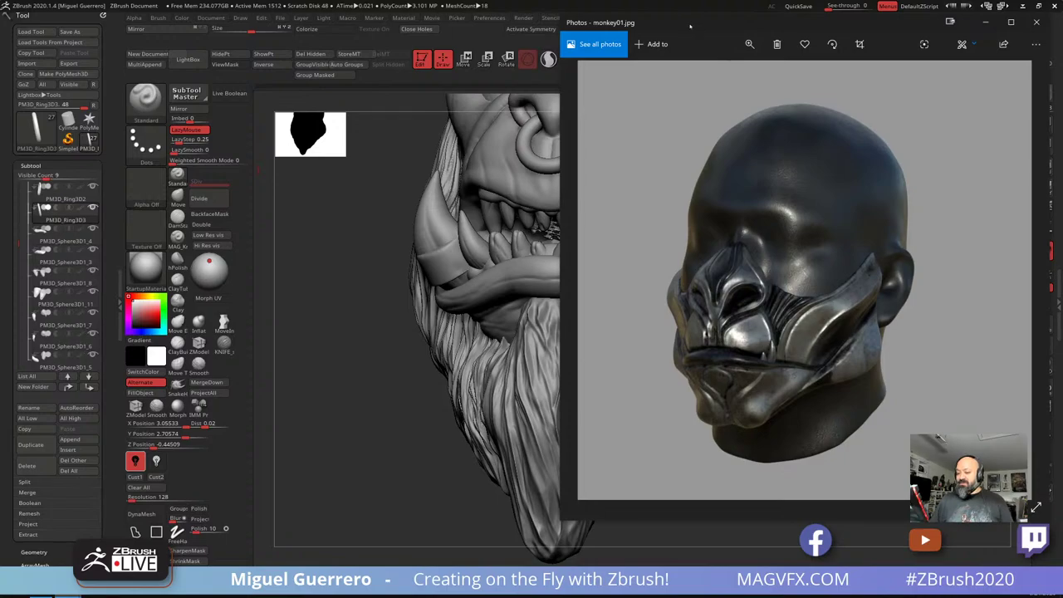
{"action": "key", "text": "alt+Tab"}
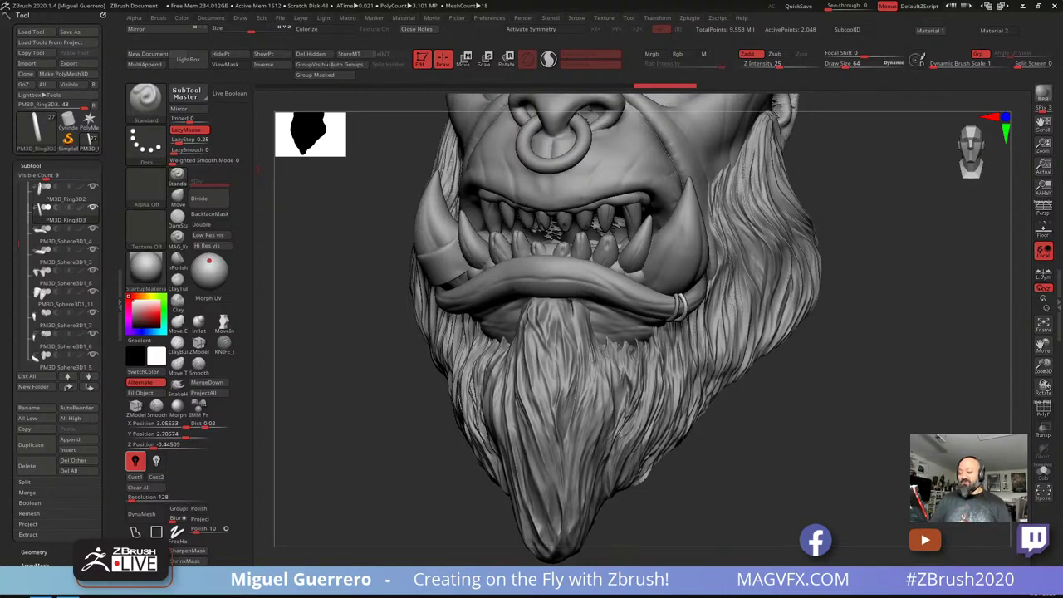
Activate the PM3D_Sphere3D1_1 face mask with an enlarged Move brush and set Dynamic Brush Scale to 5
{"action": "mouse_move", "coordinate": [314, 352]}
{"action": "left_mouse_down"}
{"action": "mouse_move", "coordinate": [354, 349]}
{"action": "mouse_move", "coordinate": [383, 377]}
{"action": "mouse_move", "coordinate": [420, 368]}
{"action": "mouse_move", "coordinate": [361, 380]}
{"action": "mouse_move", "coordinate": [437, 355]}
{"action": "mouse_move", "coordinate": [373, 362]}
{"action": "mouse_move", "coordinate": [381, 357]}
{"action": "left_mouse_up"}
{"action": "left_click", "coordinate": [679, 279], "text": "alt"}
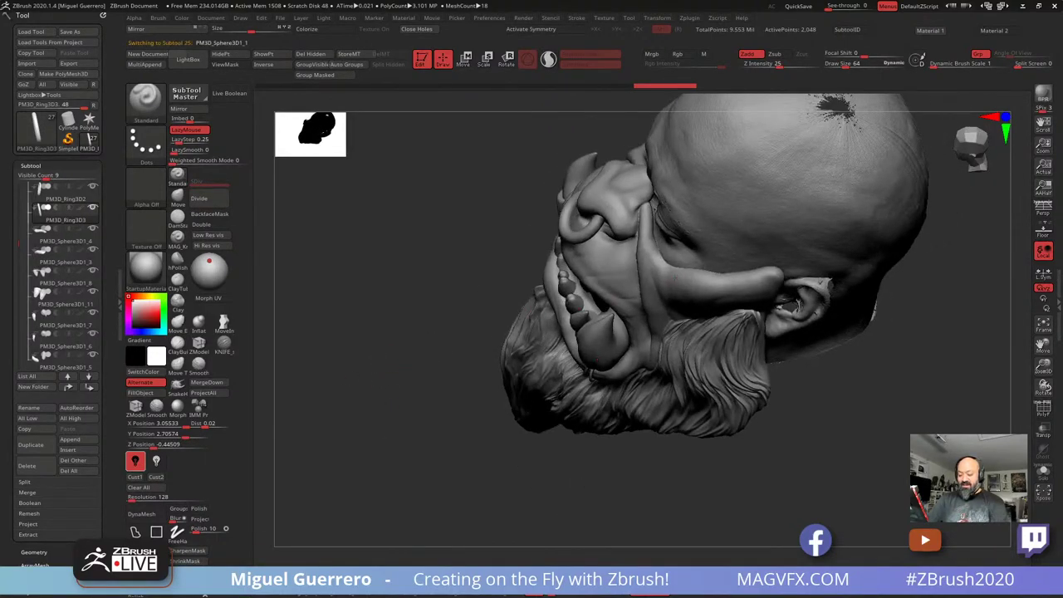
{"action": "left_click", "coordinate": [176, 198]}
{"action": "left_click_drag", "start_coordinate": [373, 249], "coordinate": [353, 264]}
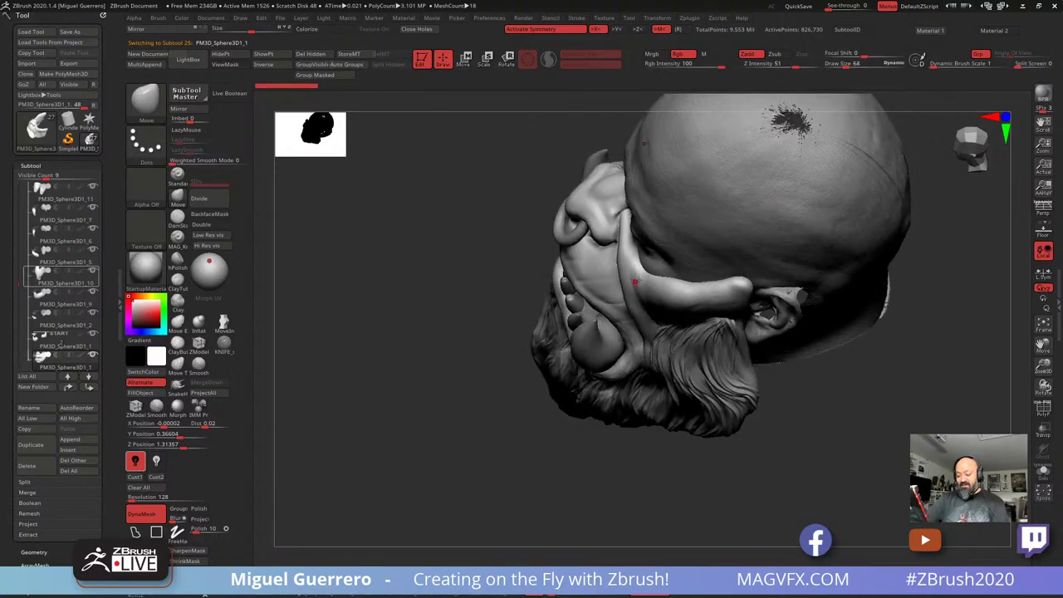
{"action": "key", "text": "bracketright"}
{"action": "key", "text": "bracketright"}
{"action": "key", "text": "bracketright"}
{"action": "key", "text": "bracketright"}
{"action": "key", "text": "bracketright"}
{"action": "key", "text": "bracketright"}
{"action": "key", "text": "bracketright"}
{"action": "key", "text": "bracketright"}
{"action": "key", "text": "bracketright"}
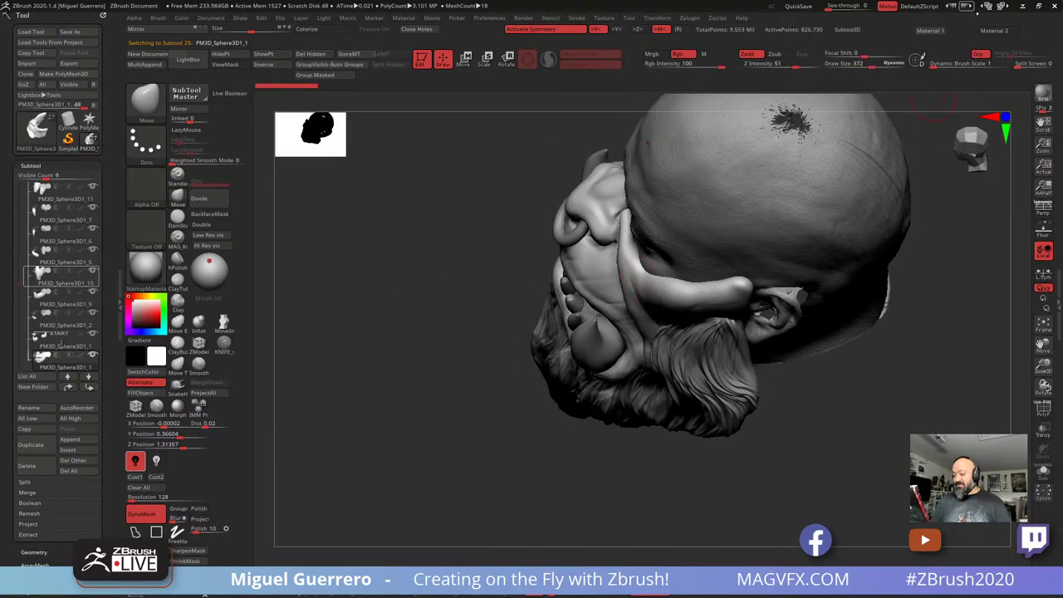
{"action": "type", "text": "5"}
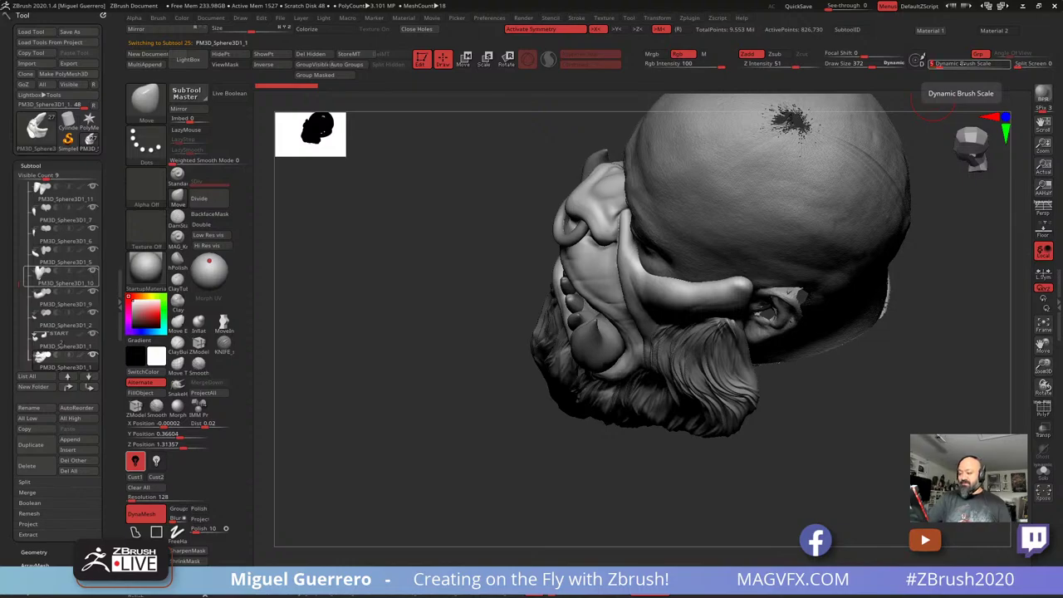
{"action": "key", "text": "space"}
Reshape the face mask's cheeks and their upper edge below the eyes symmetrically with the Move brush
{"action": "mouse_move", "coordinate": [634, 279]}
{"action": "left_mouse_down"}
{"action": "mouse_move", "coordinate": [600, 279]}
{"action": "mouse_move", "coordinate": [646, 253]}
{"action": "mouse_move", "coordinate": [667, 272]}
{"action": "mouse_move", "coordinate": [714, 278]}
{"action": "left_mouse_up"}
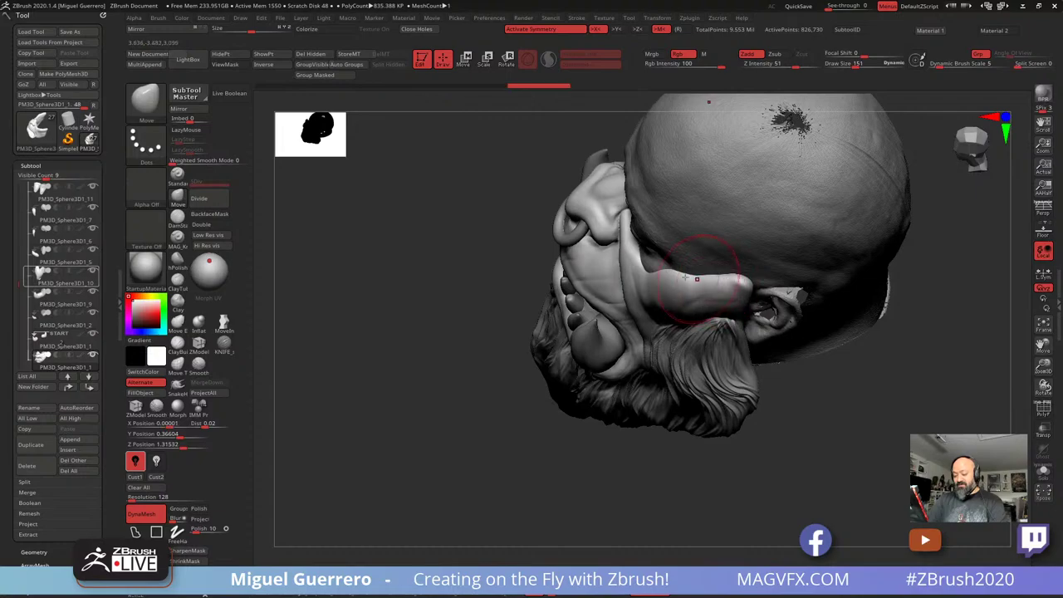
{"action": "mouse_move", "coordinate": [415, 348]}
{"action": "left_mouse_down"}
{"action": "mouse_move", "coordinate": [422, 216]}
{"action": "mouse_move", "coordinate": [488, 134]}
{"action": "left_mouse_up"}
{"action": "mouse_move", "coordinate": [622, 380]}
{"action": "left_mouse_down"}
{"action": "mouse_move", "coordinate": [555, 296]}
{"action": "mouse_move", "coordinate": [390, 320]}
{"action": "mouse_move", "coordinate": [495, 312]}
{"action": "mouse_move", "coordinate": [498, 333]}
{"action": "left_mouse_up"}
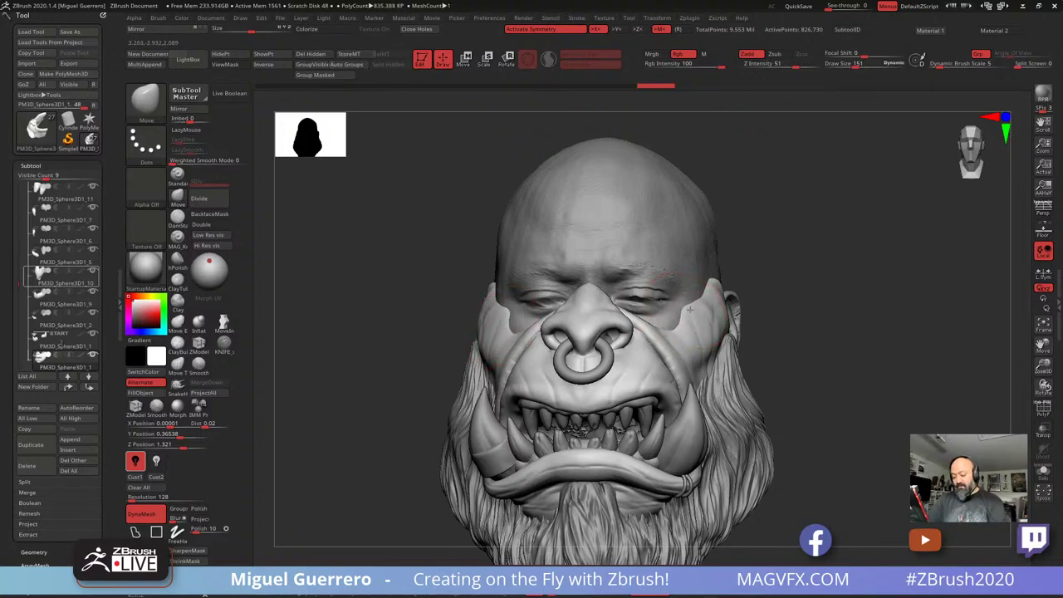
{"action": "left_click_drag", "start_coordinate": [681, 312], "coordinate": [691, 310]}
{"action": "mouse_move", "coordinate": [453, 269]}
{"action": "left_mouse_down"}
{"action": "mouse_move", "coordinate": [515, 281]}
{"action": "mouse_move", "coordinate": [482, 290]}
{"action": "left_mouse_up"}
{"action": "left_click_drag", "start_coordinate": [497, 346], "coordinate": [494, 348]}
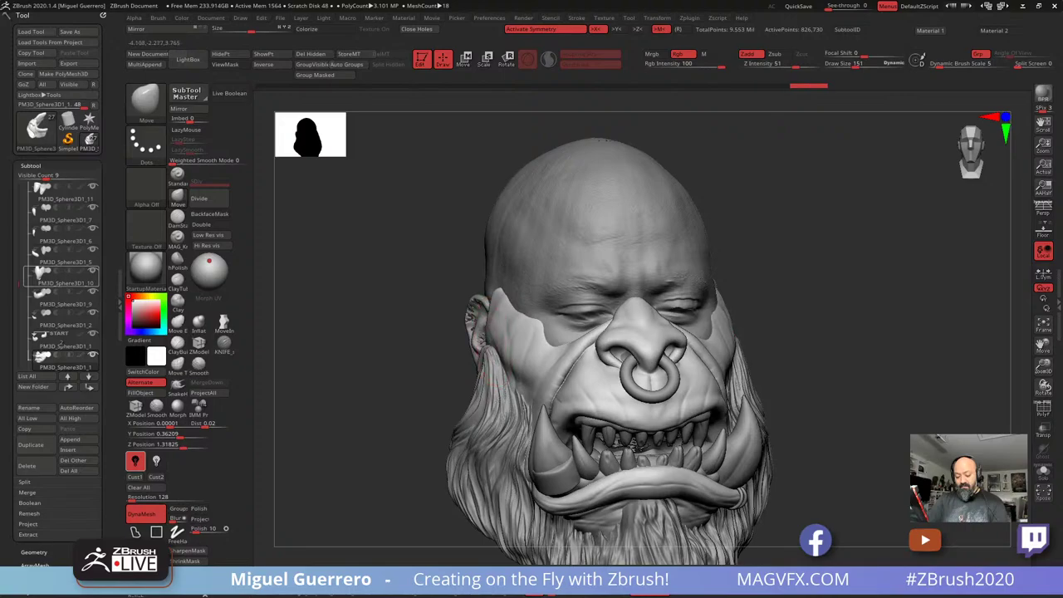
{"action": "left_click_drag", "start_coordinate": [449, 316], "coordinate": [419, 309], "text": "shift"}
{"action": "left_click_drag", "start_coordinate": [499, 362], "coordinate": [494, 366]}
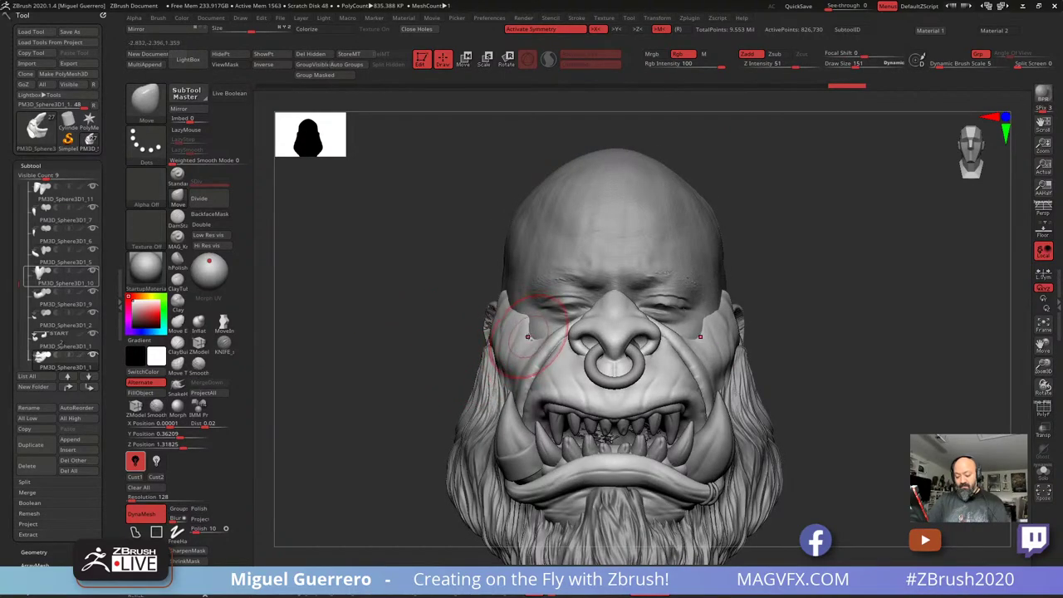
{"action": "left_click_drag", "start_coordinate": [417, 320], "coordinate": [364, 321]}
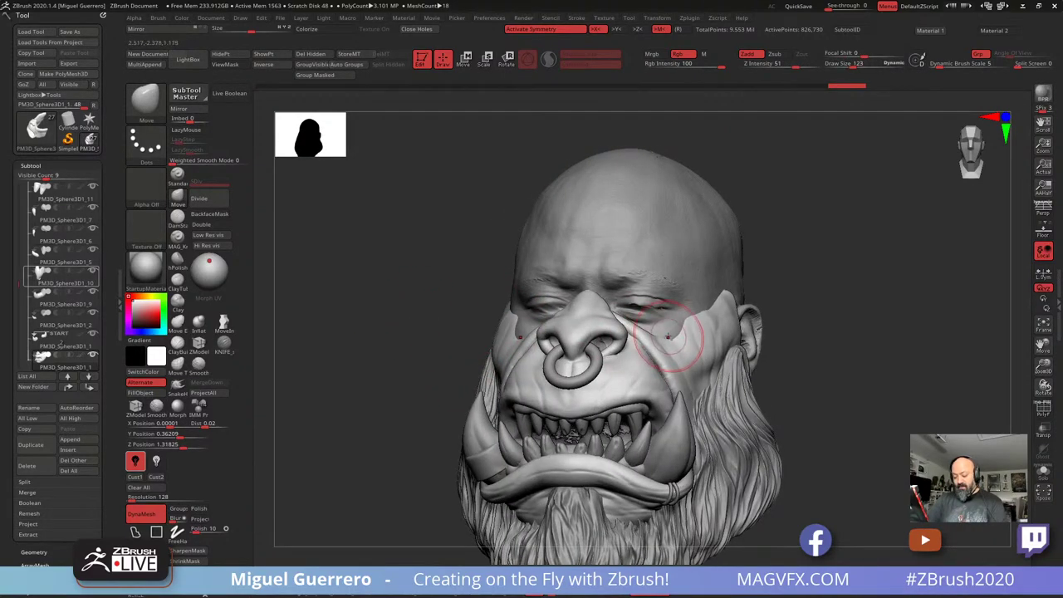
{"action": "mouse_move", "coordinate": [670, 338]}
{"action": "left_mouse_down"}
{"action": "mouse_move", "coordinate": [672, 327]}
{"action": "mouse_move", "coordinate": [684, 330]}
{"action": "left_mouse_up"}
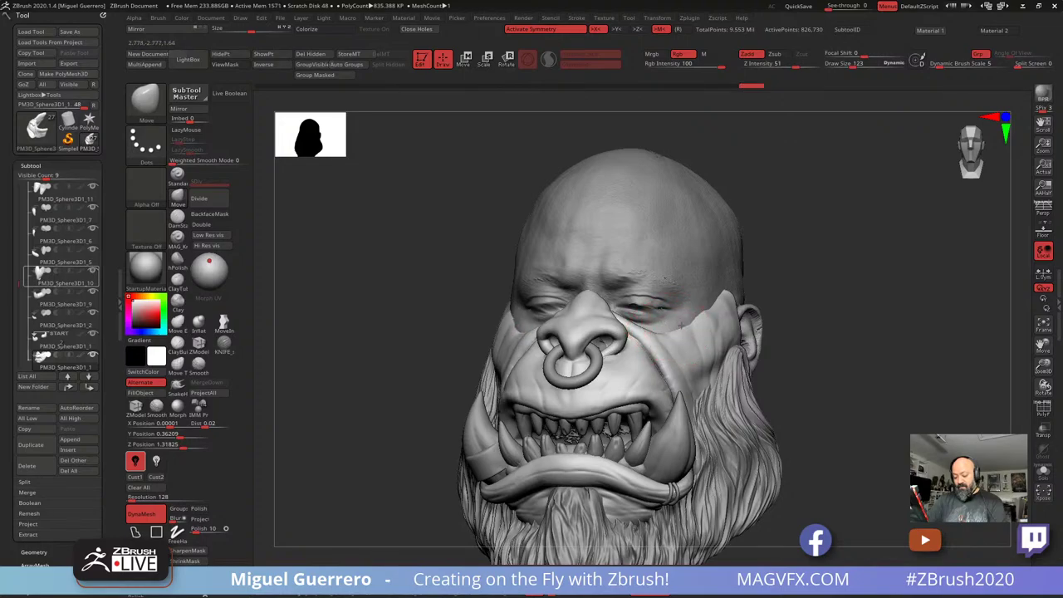
Pull down the mask's upper corner in front of the ear in side view with the Move brush
{"action": "mouse_move", "coordinate": [819, 368]}
{"action": "left_mouse_down"}
{"action": "mouse_move", "coordinate": [752, 290]}
{"action": "mouse_move", "coordinate": [756, 344]}
{"action": "left_mouse_up"}
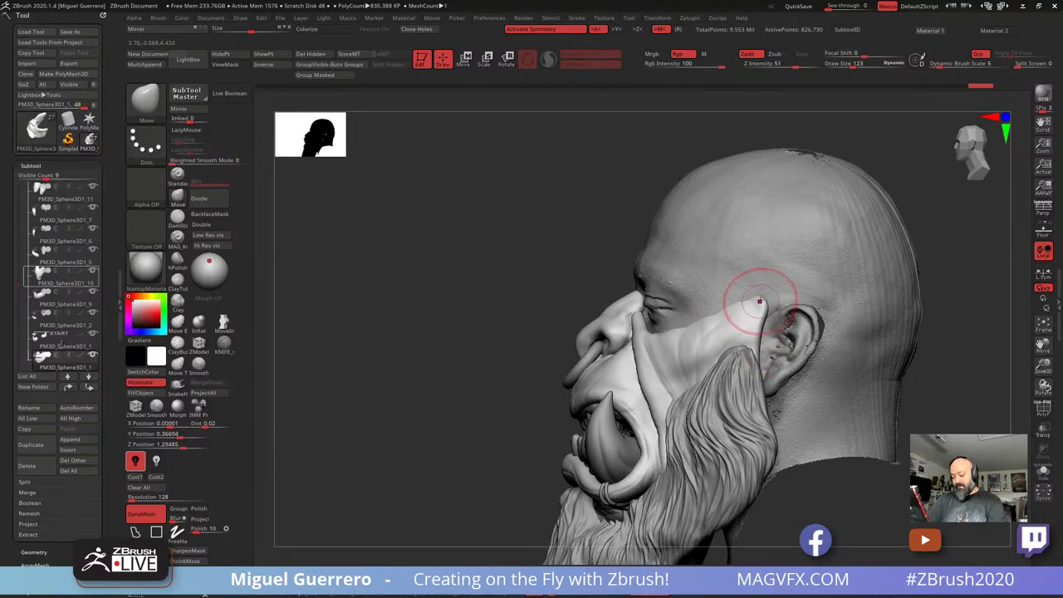
{"action": "left_click_drag", "start_coordinate": [760, 300], "coordinate": [751, 329]}
{"action": "key", "text": "shift"}
{"action": "left_click_drag", "start_coordinate": [745, 309], "coordinate": [753, 314]}
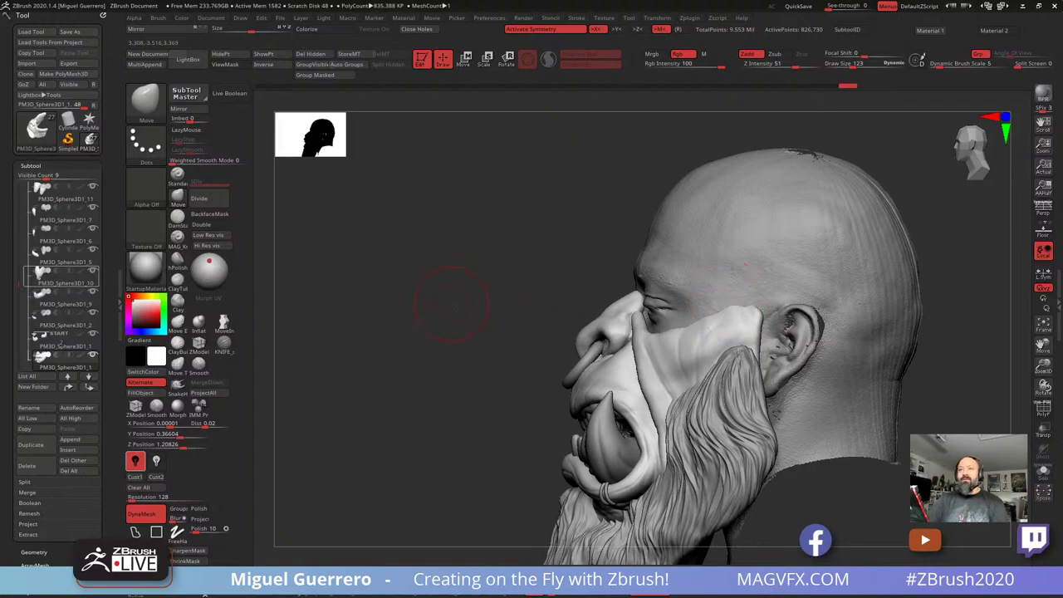
Switch the material to z91 and check the whole head from the front and three-quarter views
{"action": "mouse_move", "coordinate": [451, 304]}
{"action": "left_mouse_down"}
{"action": "mouse_move", "coordinate": [462, 303]}
{"action": "mouse_move", "coordinate": [391, 260]}
{"action": "mouse_move", "coordinate": [407, 293]}
{"action": "mouse_move", "coordinate": [388, 315]}
{"action": "mouse_move", "coordinate": [396, 288]}
{"action": "mouse_move", "coordinate": [420, 357]}
{"action": "mouse_move", "coordinate": [408, 374]}
{"action": "left_mouse_up"}
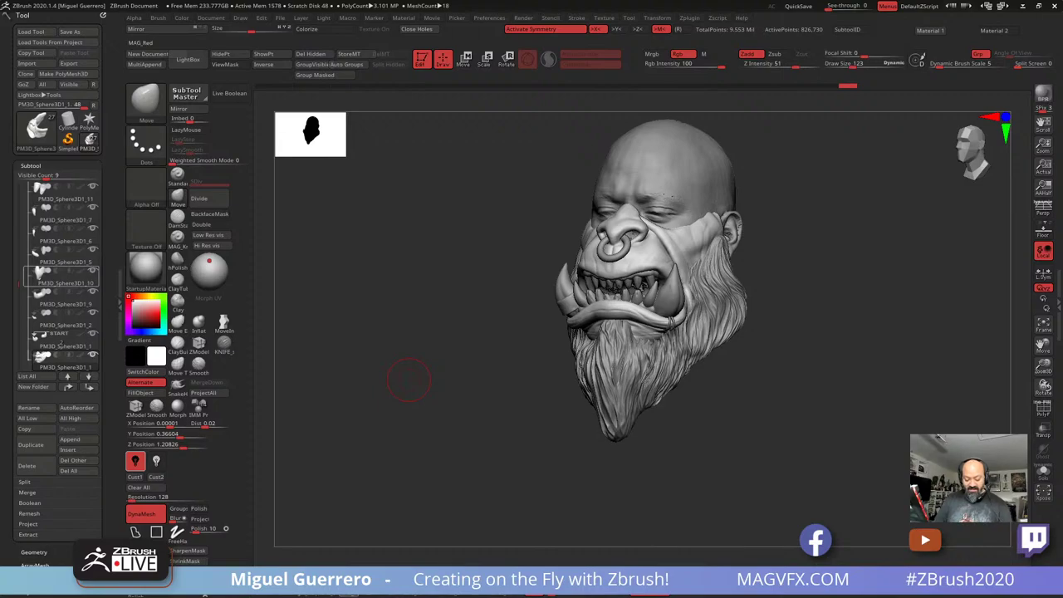
{"action": "mouse_move", "coordinate": [409, 380]}
{"action": "left_mouse_down"}
{"action": "mouse_move", "coordinate": [403, 455]}
{"action": "mouse_move", "coordinate": [378, 448]}
{"action": "mouse_move", "coordinate": [413, 466]}
{"action": "left_mouse_up"}
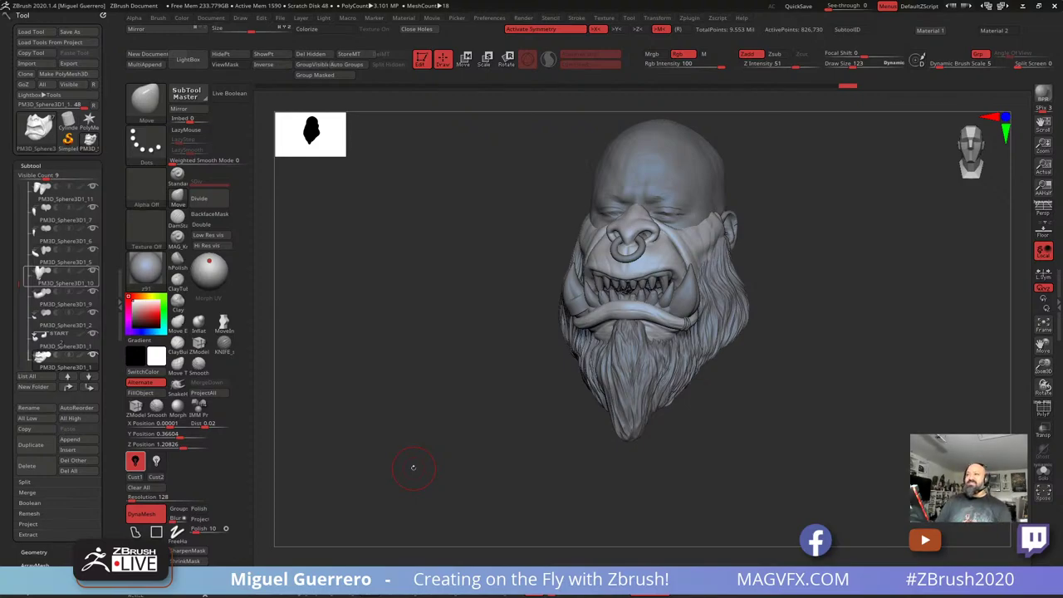
{"action": "mouse_move", "coordinate": [414, 468]}
{"action": "left_mouse_down"}
{"action": "mouse_move", "coordinate": [432, 380]}
{"action": "mouse_move", "coordinate": [452, 388]}
{"action": "left_mouse_up"}
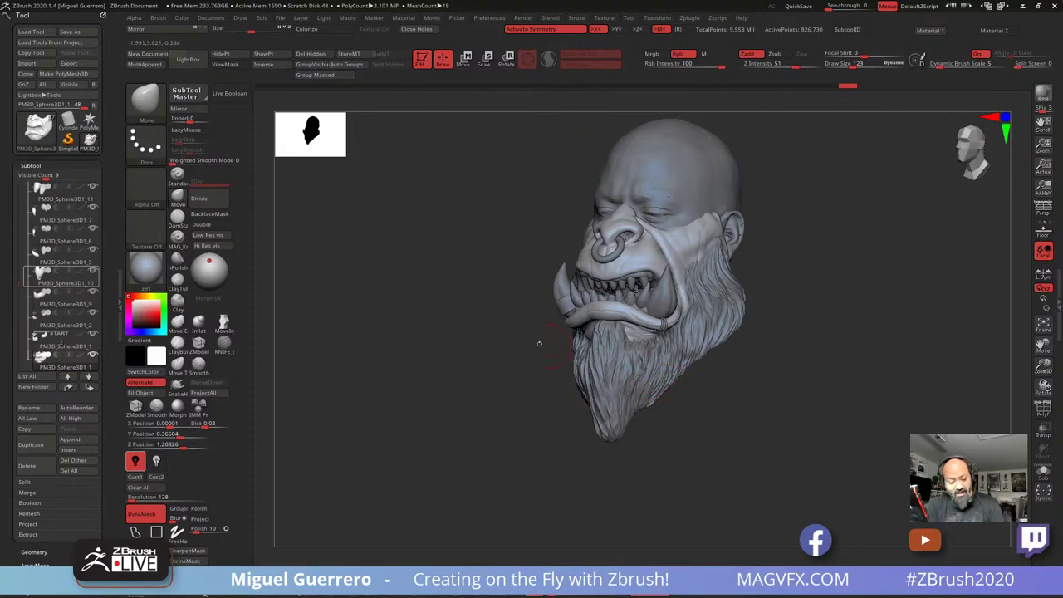
Select the PM3D_Sphere3D1_12 beard, lasso-mask its rear side tuft and invert the mask for shaping with SnakeHook
{"action": "left_click", "coordinate": [577, 382], "text": "alt"}
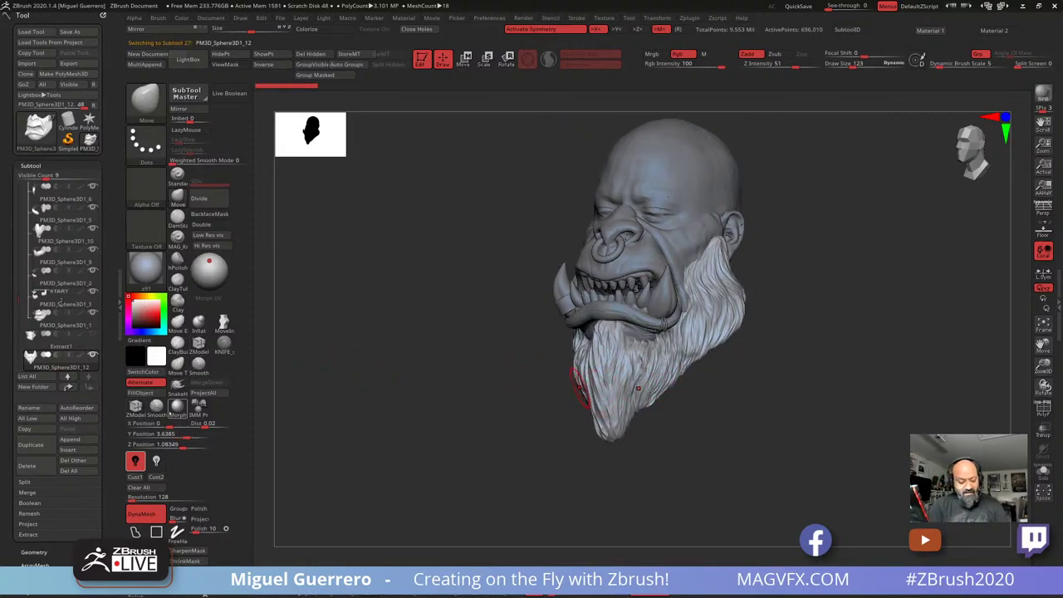
{"action": "left_click", "coordinate": [178, 386]}
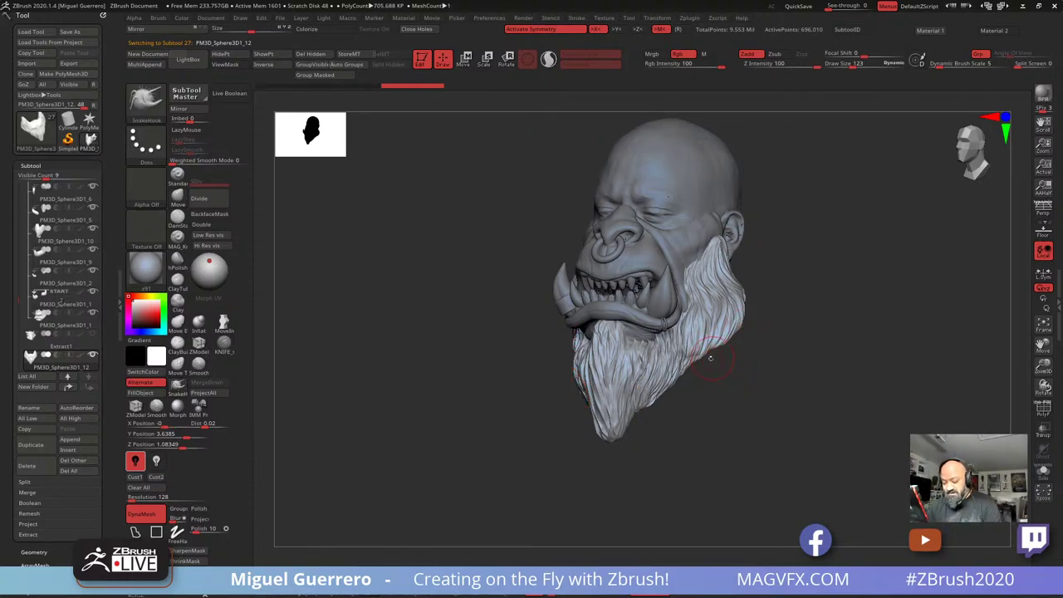
{"action": "left_click_drag", "start_coordinate": [715, 366], "coordinate": [712, 316], "text": "ctrl"}
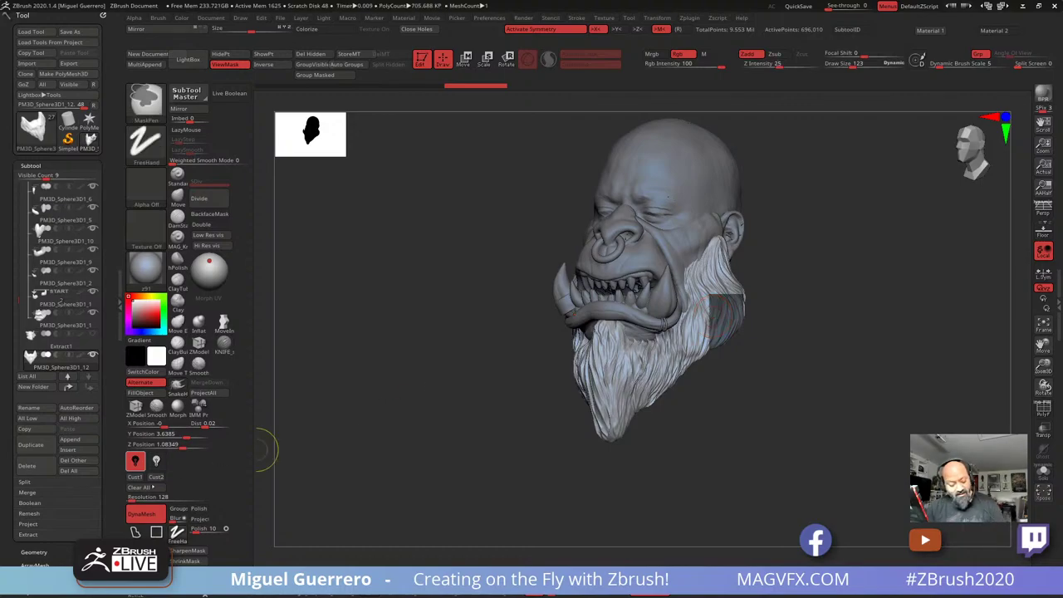
{"action": "left_click_drag", "start_coordinate": [439, 397], "coordinate": [448, 388], "text": "ctrl"}
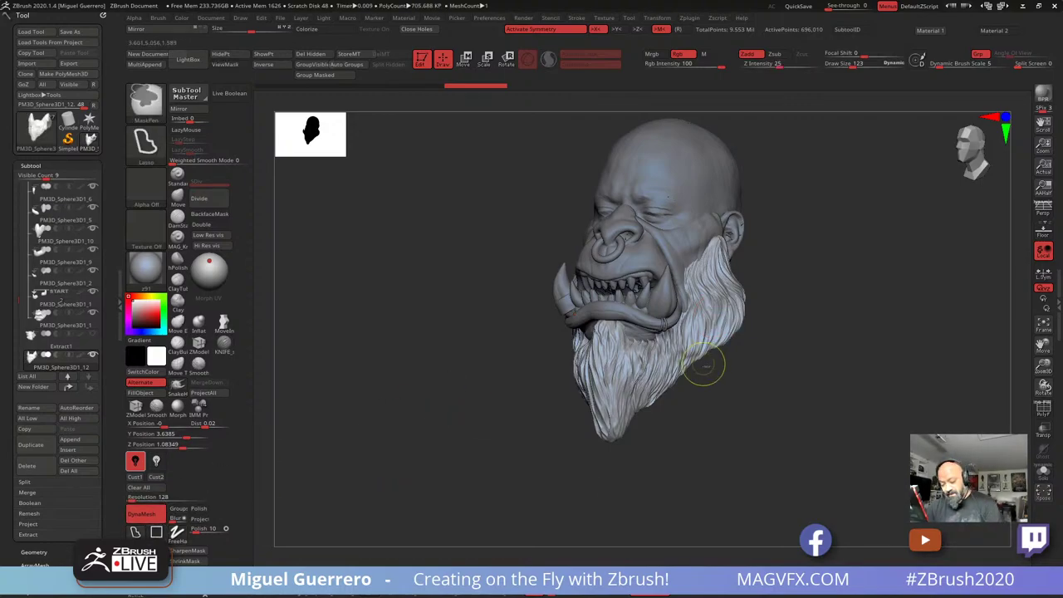
{"action": "mouse_move", "coordinate": [711, 322]}
{"action": "left_mouse_down", "text": "ctrl"}
{"action": "mouse_move", "coordinate": [760, 330]}
{"action": "mouse_move", "coordinate": [727, 371]}
{"action": "left_mouse_up", "text": "ctrl"}
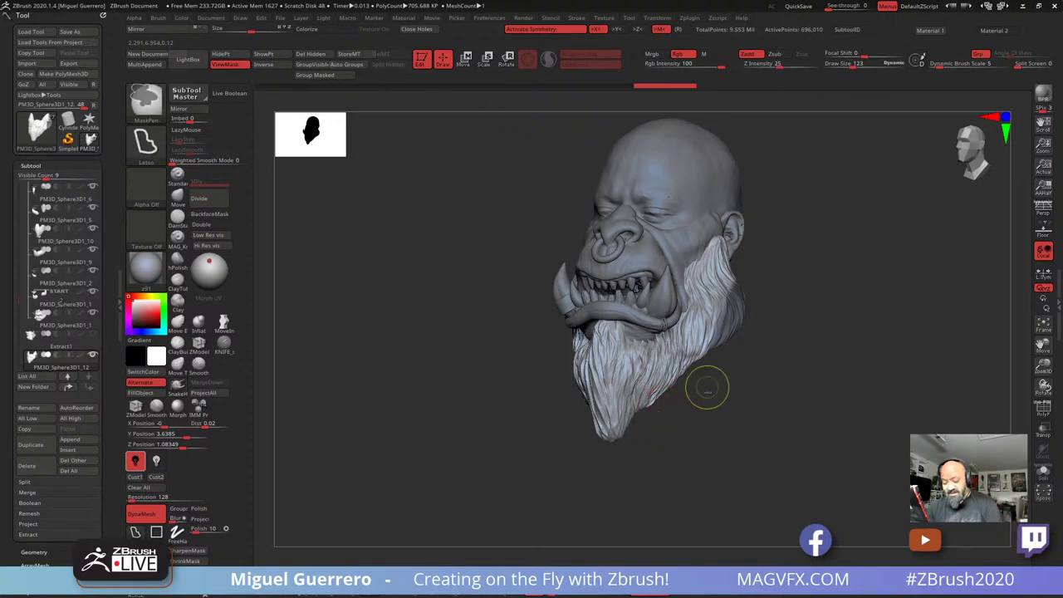
{"action": "left_click", "coordinate": [708, 390], "text": "ctrl"}
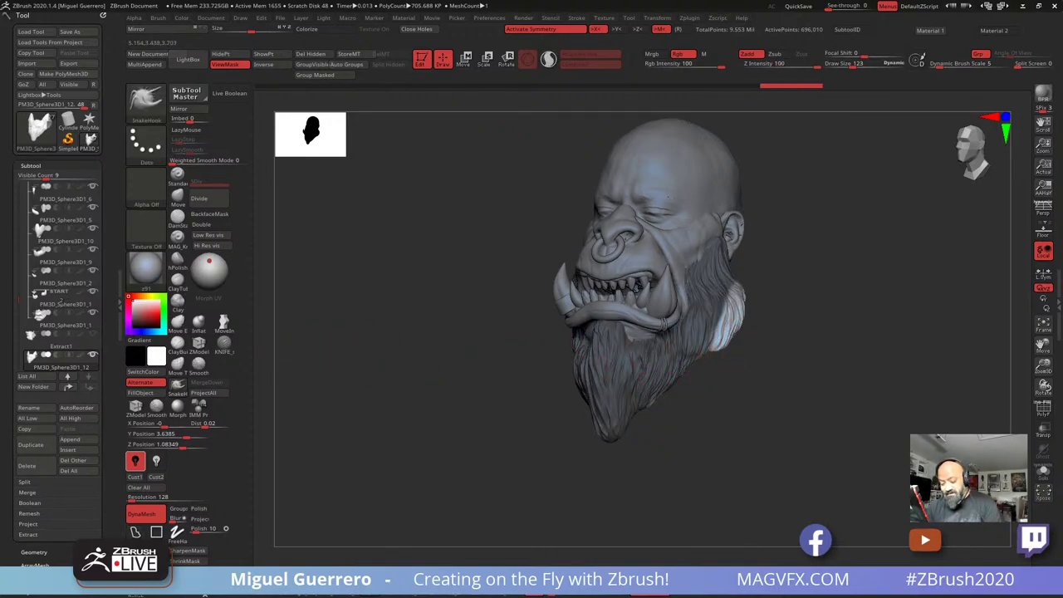
Replace the mask with a lasso mask on the beard's lower side section and invert it
{"action": "left_click", "coordinate": [675, 405], "text": "ctrl"}
{"action": "mouse_move", "coordinate": [675, 405]}
{"action": "left_mouse_down", "text": "ctrl"}
{"action": "mouse_move", "coordinate": [688, 367]}
{"action": "mouse_move", "coordinate": [643, 366]}
{"action": "mouse_move", "coordinate": [673, 407]}
{"action": "left_mouse_up", "text": "ctrl"}
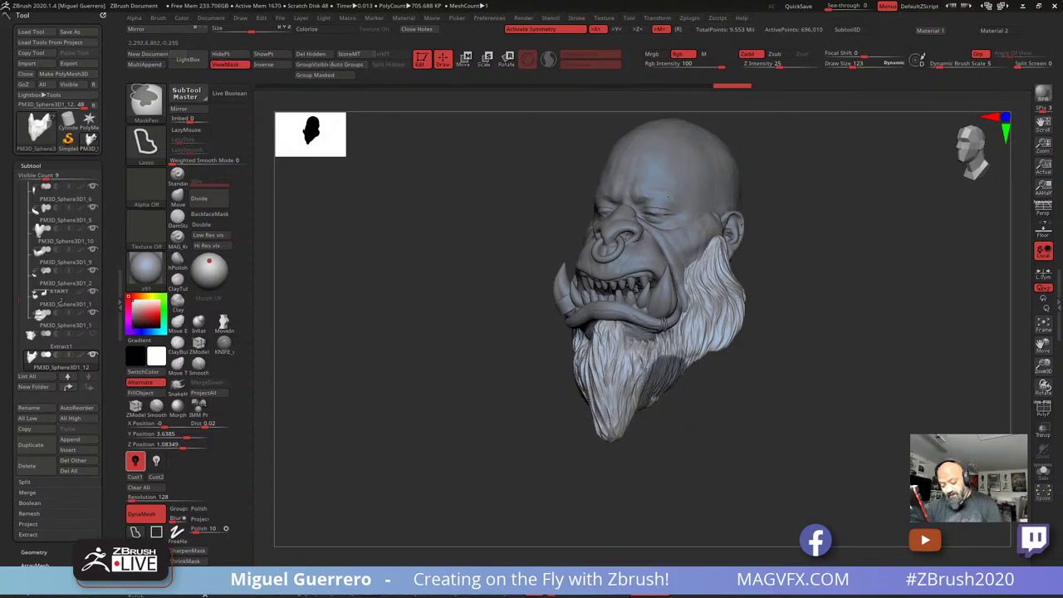
{"action": "left_click", "coordinate": [520, 396], "text": "ctrl"}
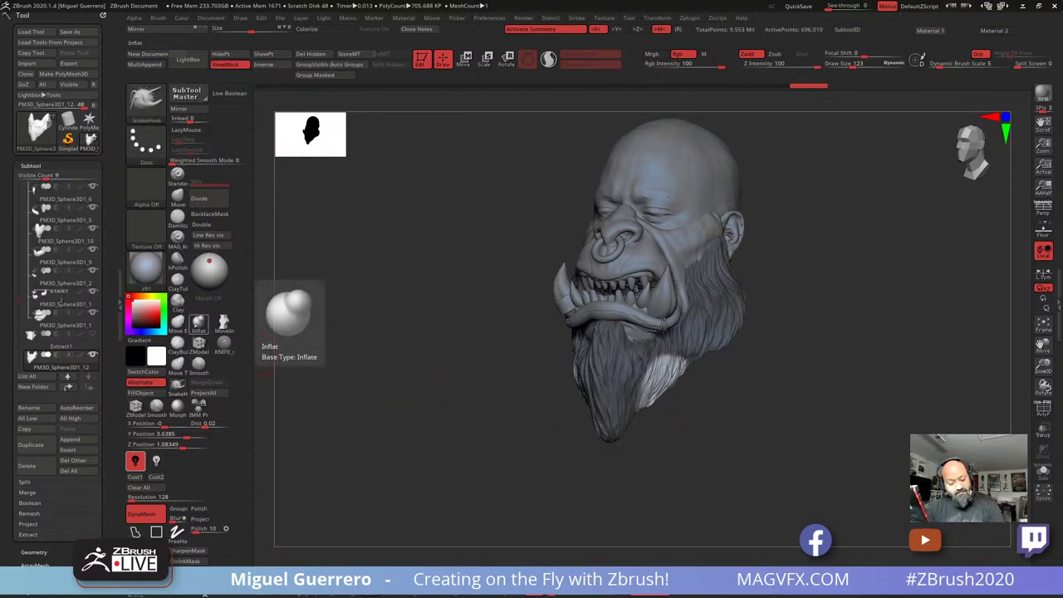
Pull the unmasked lower side section of the beard outward into a tuft with the Move brush and clear the mask
{"action": "left_click", "coordinate": [177, 198]}
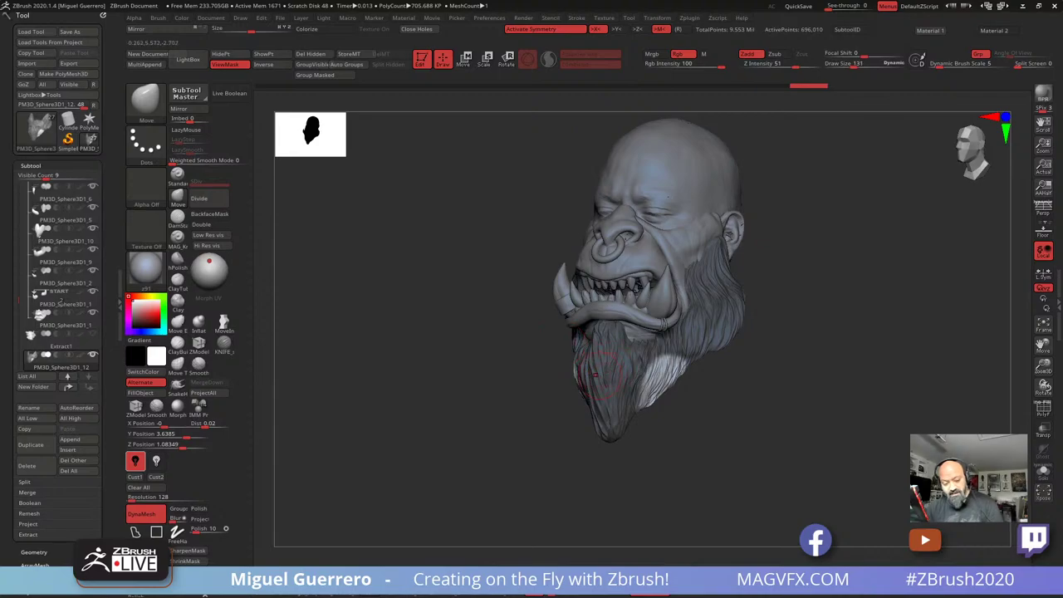
{"action": "key", "text": "bracketright"}
{"action": "key", "text": "bracketright"}
{"action": "mouse_move", "coordinate": [660, 406]}
{"action": "left_mouse_down"}
{"action": "mouse_move", "coordinate": [648, 400]}
{"action": "mouse_move", "coordinate": [659, 405]}
{"action": "left_mouse_up"}
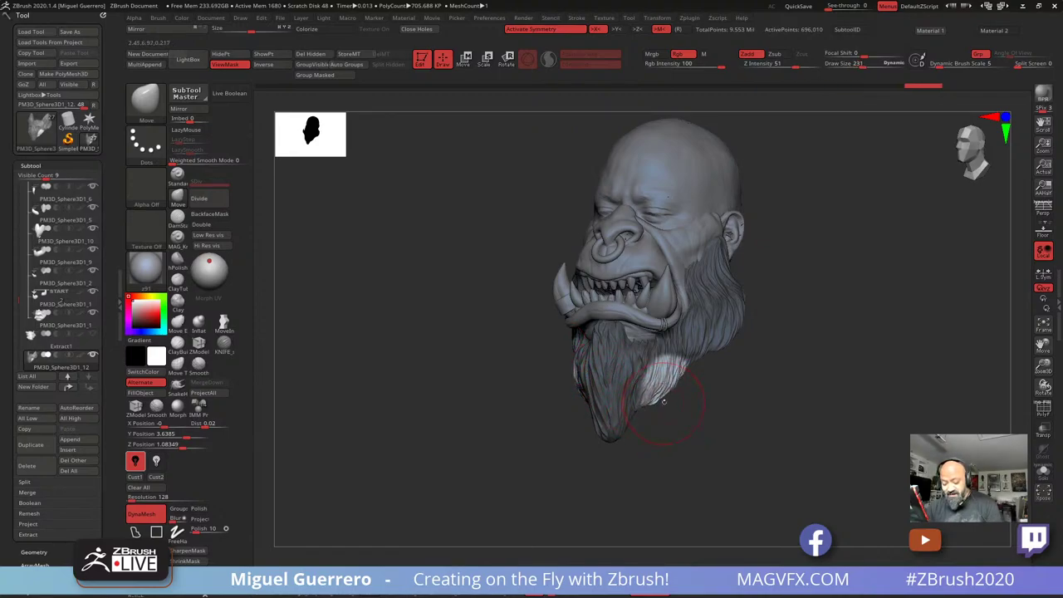
{"action": "right_click_drag", "start_coordinate": [664, 405], "coordinate": [669, 394]}
{"action": "key", "text": "bracketleft"}
{"action": "left_click_drag", "start_coordinate": [661, 401], "coordinate": [652, 408]}
{"action": "key", "text": "["}
{"action": "key", "text": "["}
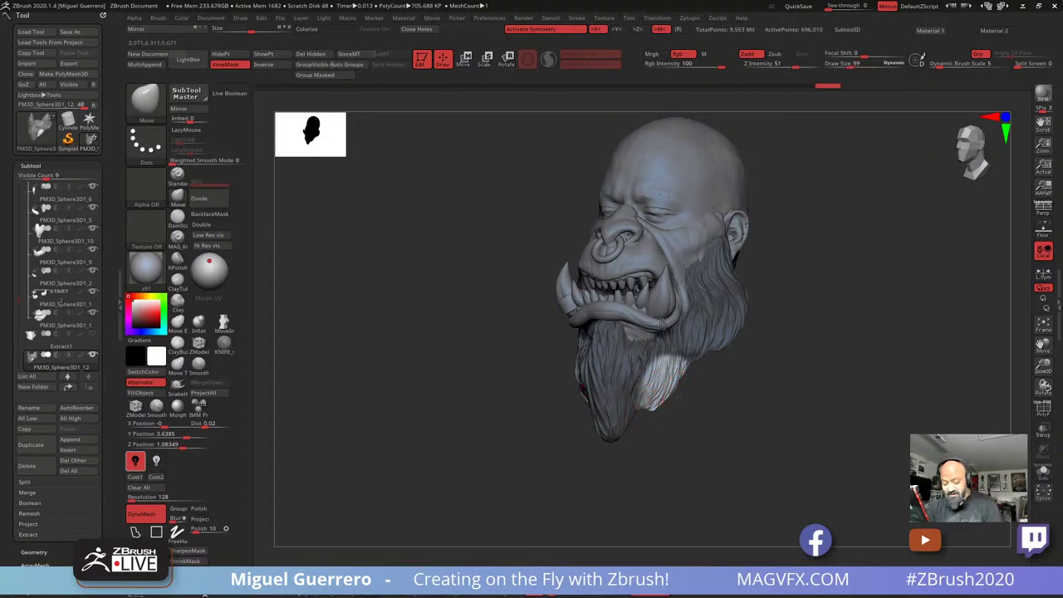
{"action": "left_click_drag", "start_coordinate": [687, 412], "coordinate": [747, 414], "text": "ctrl"}
{"action": "left_click_drag", "start_coordinate": [716, 375], "coordinate": [683, 373]}
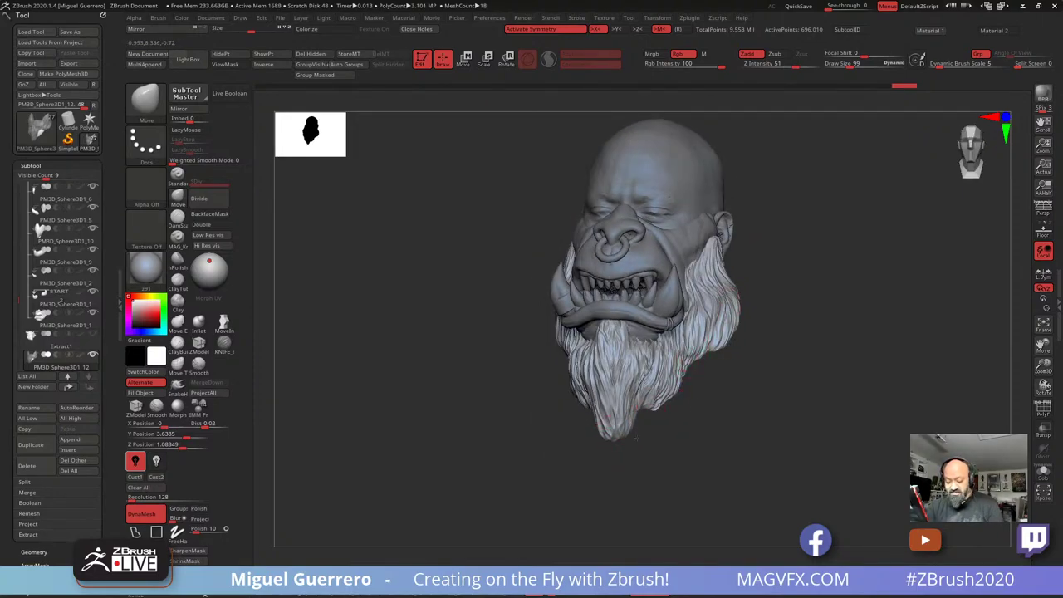
Enlarge the Move brush and widen the beard's central chin tuft from the front, nudging its top upward
{"action": "left_click_drag", "start_coordinate": [610, 432], "coordinate": [571, 411], "text": "shift"}
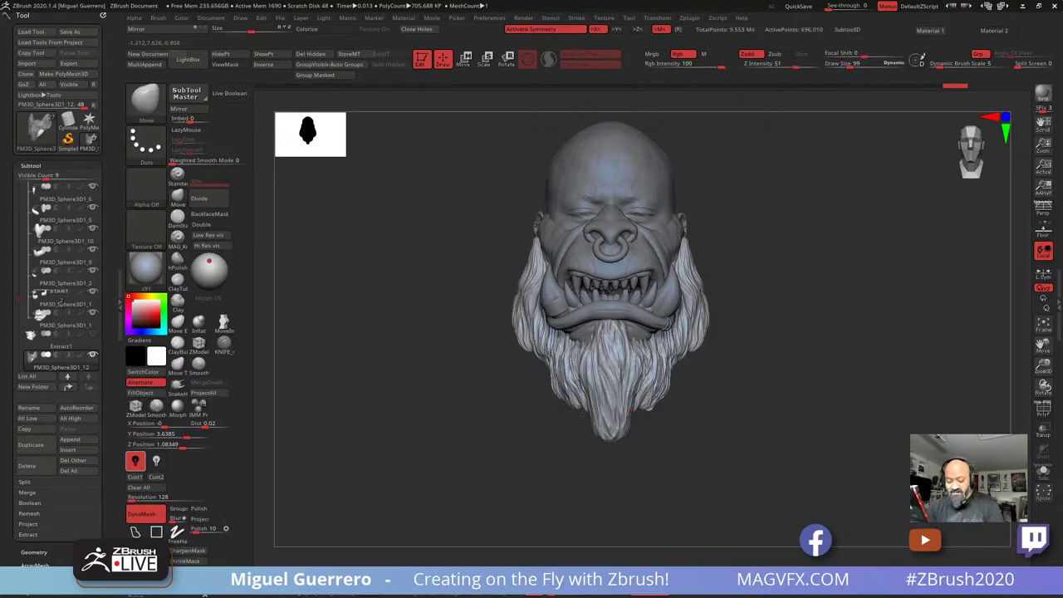
{"action": "key", "text": "bracketright"}
{"action": "key", "text": "bracketright"}
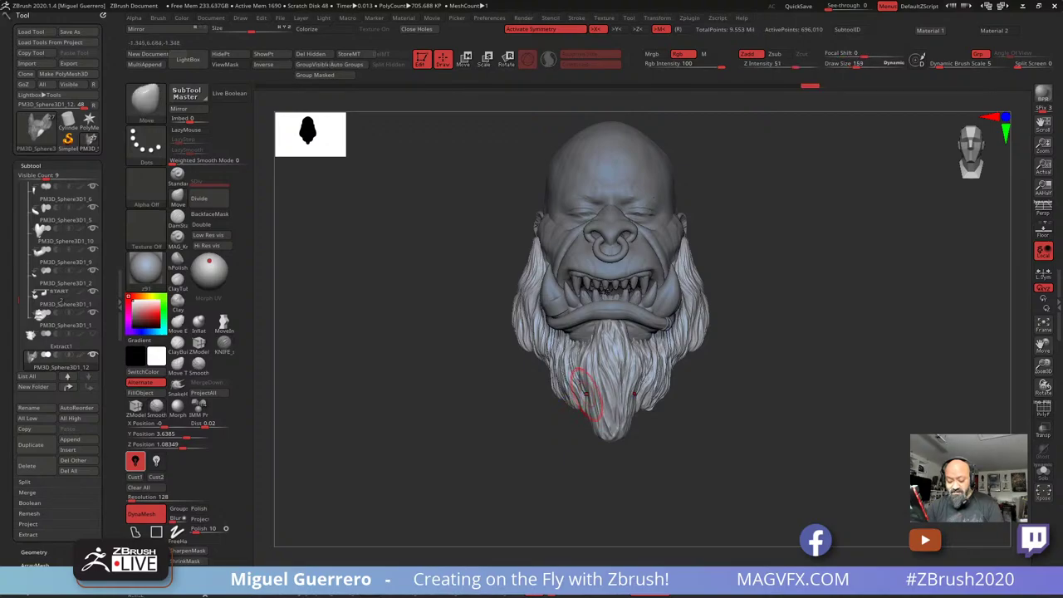
{"action": "left_click_drag", "start_coordinate": [587, 395], "coordinate": [588, 422]}
{"action": "left_click_drag", "start_coordinate": [583, 400], "coordinate": [578, 406]}
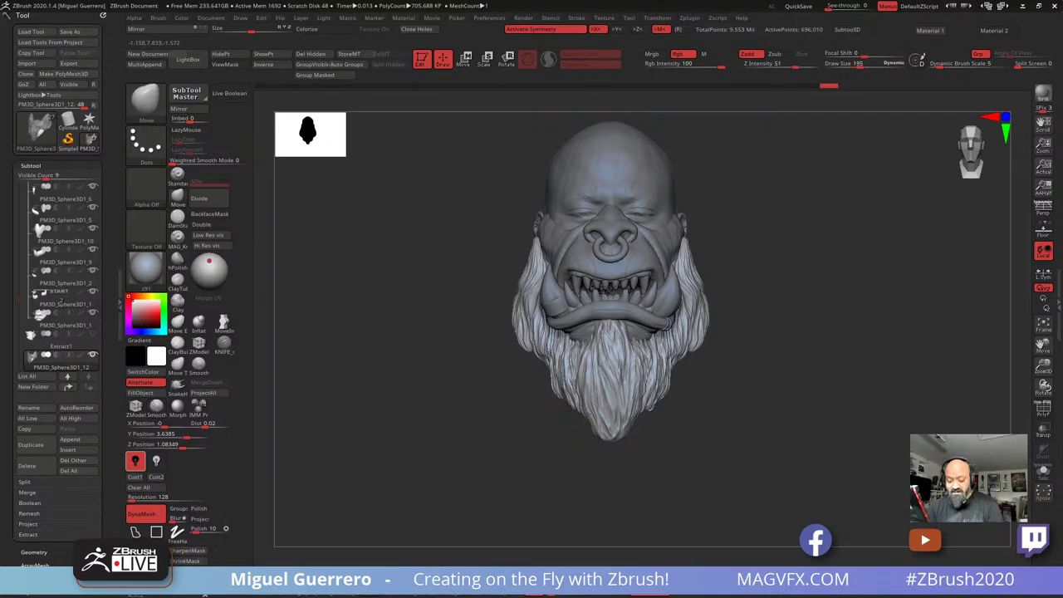
{"action": "left_click_drag", "start_coordinate": [602, 343], "coordinate": [600, 329]}
Reshape the front profile of the chin tuft below the lower lip from the side with the Move brush
{"action": "left_click_drag", "start_coordinate": [458, 335], "coordinate": [592, 325]}
{"action": "right_click_drag", "start_coordinate": [541, 344], "coordinate": [567, 409], "text": "ctrl"}
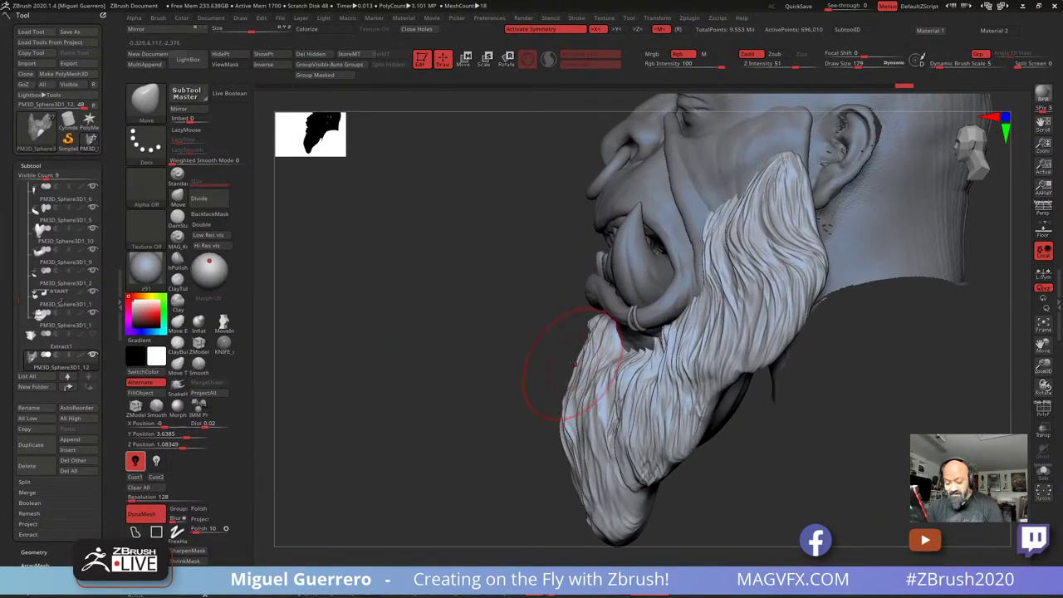
{"action": "mouse_move", "coordinate": [584, 359]}
{"action": "left_mouse_down"}
{"action": "mouse_move", "coordinate": [595, 342]}
{"action": "mouse_move", "coordinate": [571, 408]}
{"action": "left_mouse_up"}
{"action": "left_click_drag", "start_coordinate": [612, 375], "coordinate": [620, 369]}
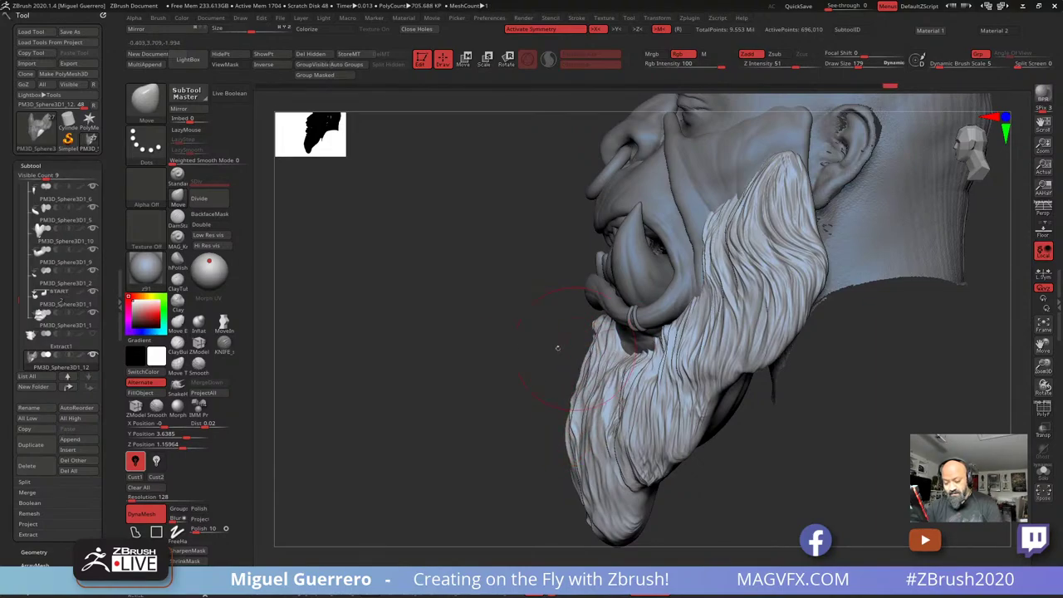
Smooth the strands at the top of the chin tuft just below the lower lip
{"action": "mouse_move", "coordinate": [349, 348]}
{"action": "left_mouse_down"}
{"action": "mouse_move", "coordinate": [422, 339]}
{"action": "mouse_move", "coordinate": [392, 338]}
{"action": "left_mouse_up"}
{"action": "mouse_move", "coordinate": [563, 325]}
{"action": "left_mouse_down"}
{"action": "mouse_move", "coordinate": [487, 340]}
{"action": "mouse_move", "coordinate": [435, 325]}
{"action": "left_mouse_up"}
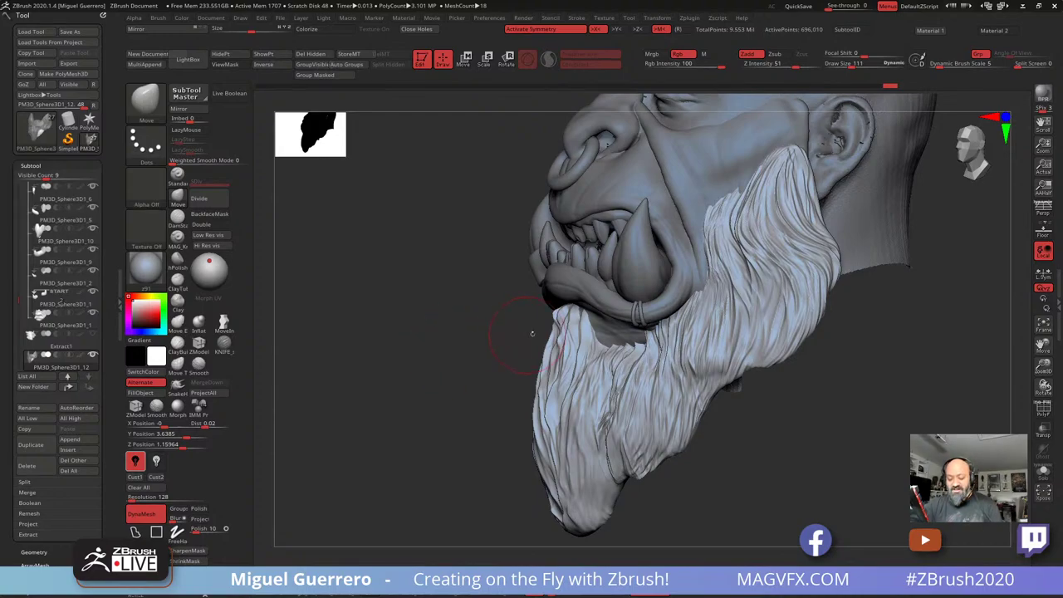
{"action": "mouse_move", "coordinate": [553, 331]}
{"action": "left_mouse_down", "text": "shift"}
{"action": "mouse_move", "coordinate": [559, 321]}
{"action": "mouse_move", "coordinate": [566, 325]}
{"action": "mouse_move", "coordinate": [557, 333]}
{"action": "mouse_move", "coordinate": [610, 317]}
{"action": "mouse_move", "coordinate": [577, 331]}
{"action": "left_mouse_up", "text": "shift"}
{"action": "left_click_drag", "start_coordinate": [378, 405], "coordinate": [482, 402]}
{"action": "mouse_move", "coordinate": [552, 318]}
{"action": "left_mouse_down", "text": "shift"}
{"action": "mouse_move", "coordinate": [633, 367]}
{"action": "mouse_move", "coordinate": [569, 356]}
{"action": "mouse_move", "coordinate": [572, 369]}
{"action": "left_mouse_up", "text": "shift"}
{"action": "left_click_drag", "start_coordinate": [378, 404], "coordinate": [257, 300]}
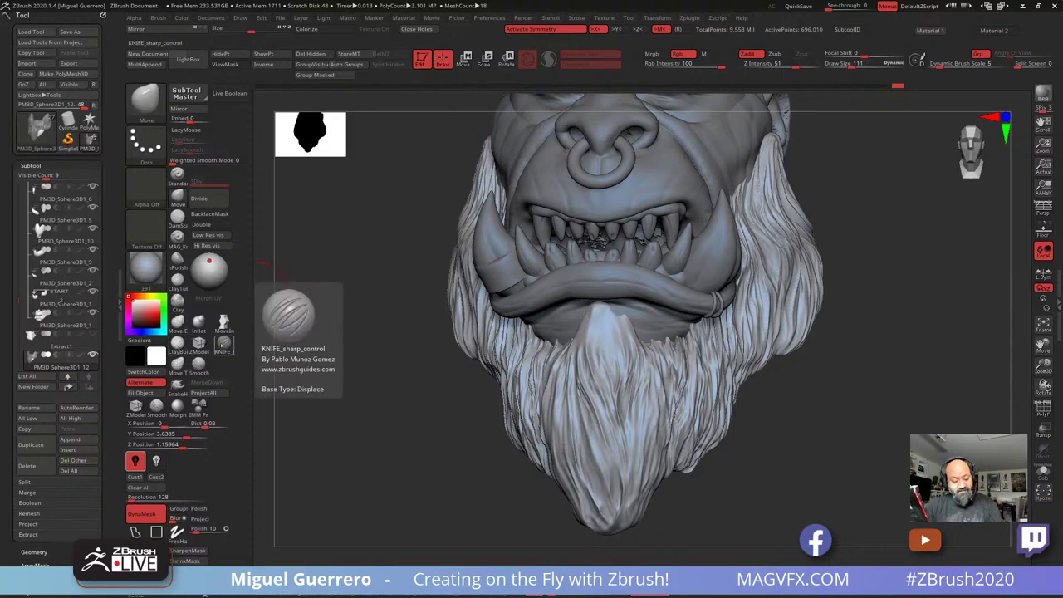
Carve new hair strands into the smoothed top of the chin tuft with the KNIFE_sharp_control brush and symmetry turned off
{"action": "left_click", "coordinate": [222, 344]}
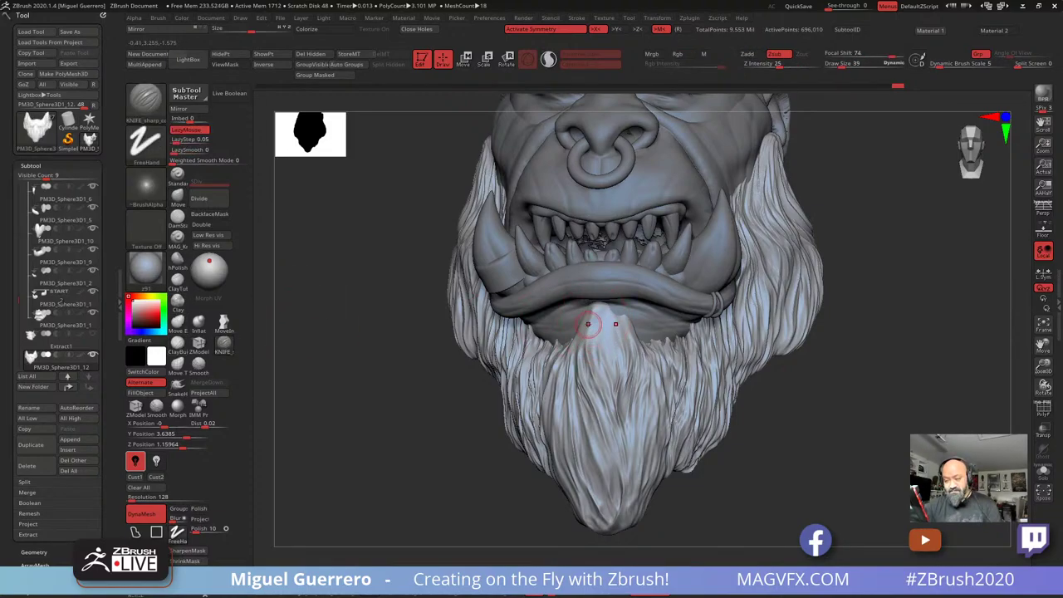
{"action": "key", "text": "x"}
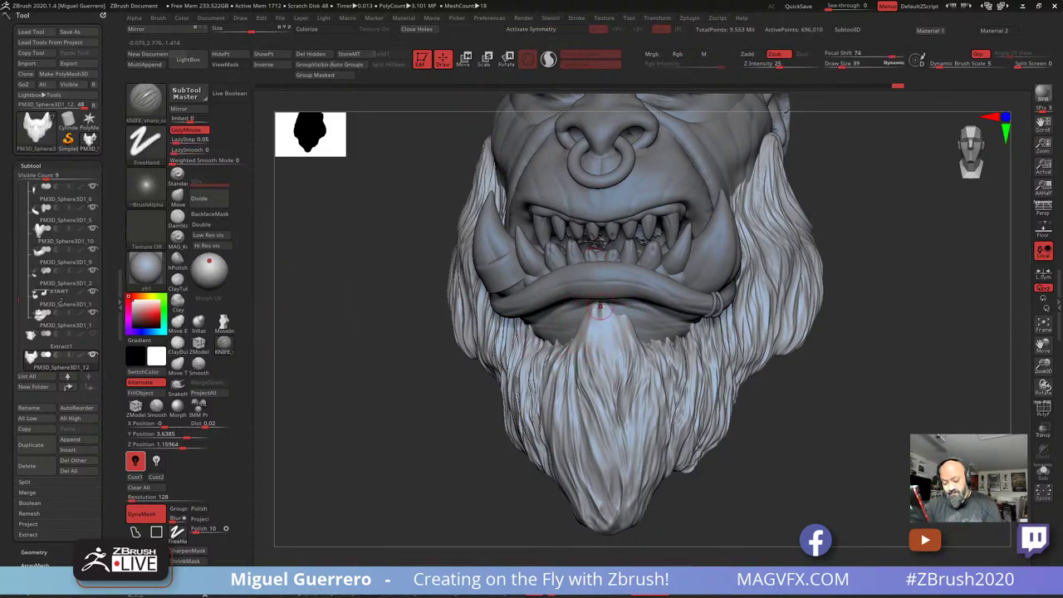
{"action": "mouse_move", "coordinate": [601, 310]}
{"action": "left_mouse_down"}
{"action": "mouse_move", "coordinate": [623, 328]}
{"action": "mouse_move", "coordinate": [612, 312]}
{"action": "left_mouse_up"}
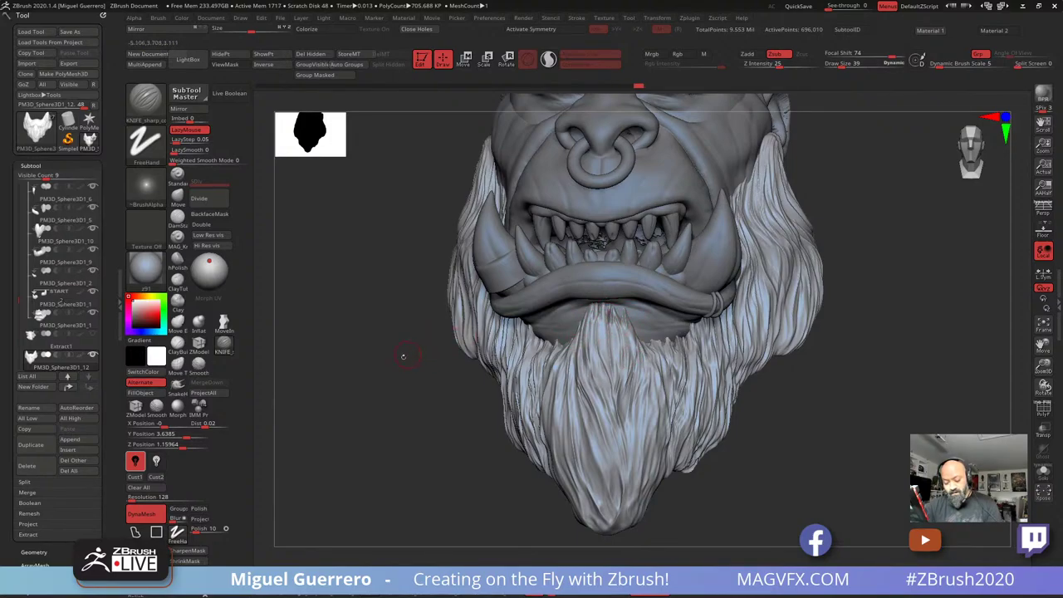
{"action": "left_click_drag", "start_coordinate": [403, 356], "coordinate": [468, 342]}
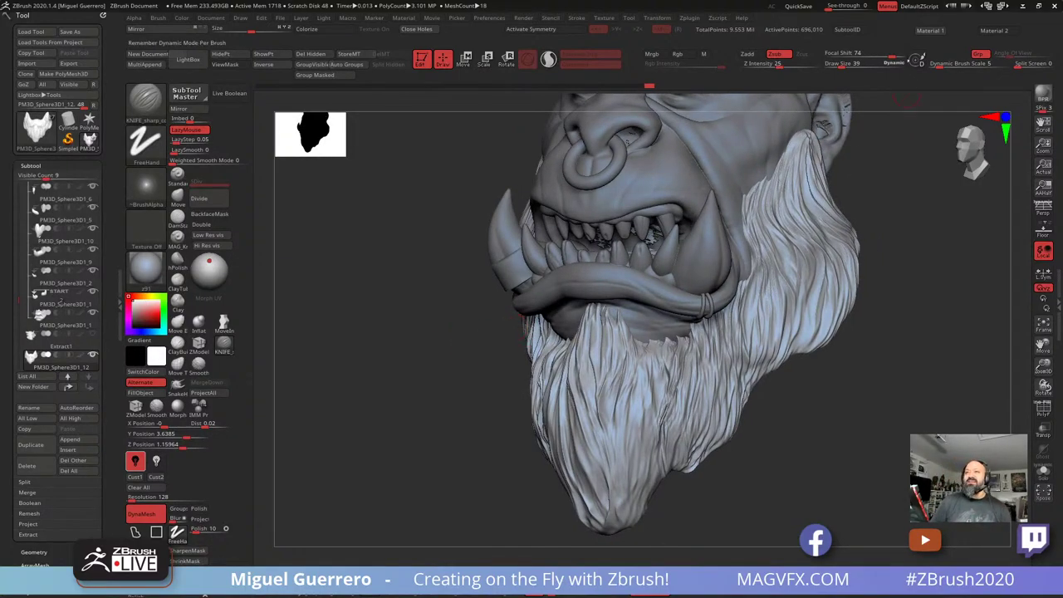
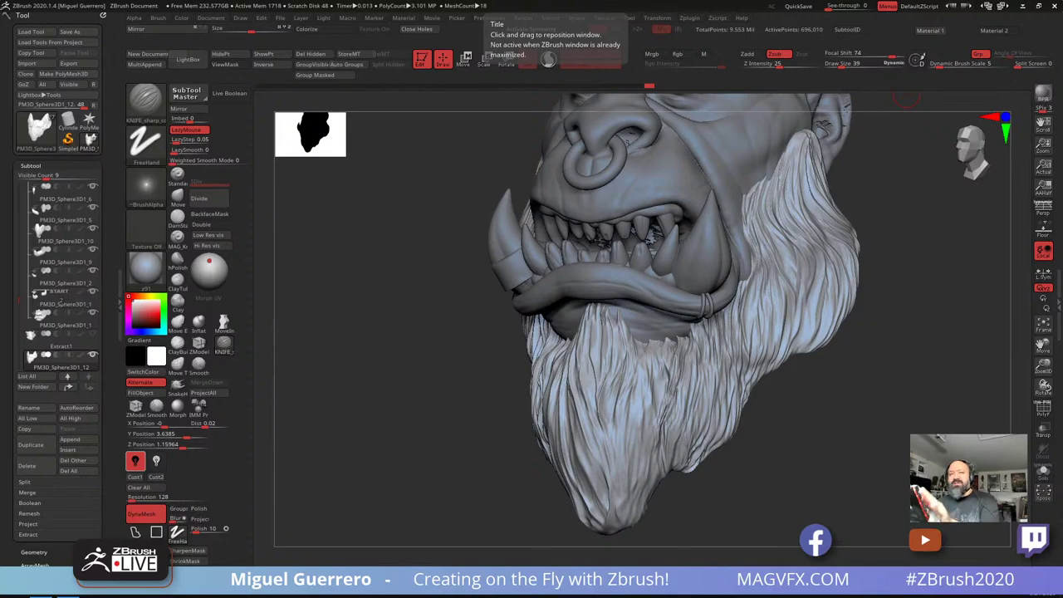
Switch to the browser's Oni Mask topic on ZBrushCentral and go back to the photo of the worn, painted mask
{"action": "left_click_drag", "start_coordinate": [2, 2], "coordinate": [788, 50]}
{"action": "double_click", "coordinate": [788, 50]}
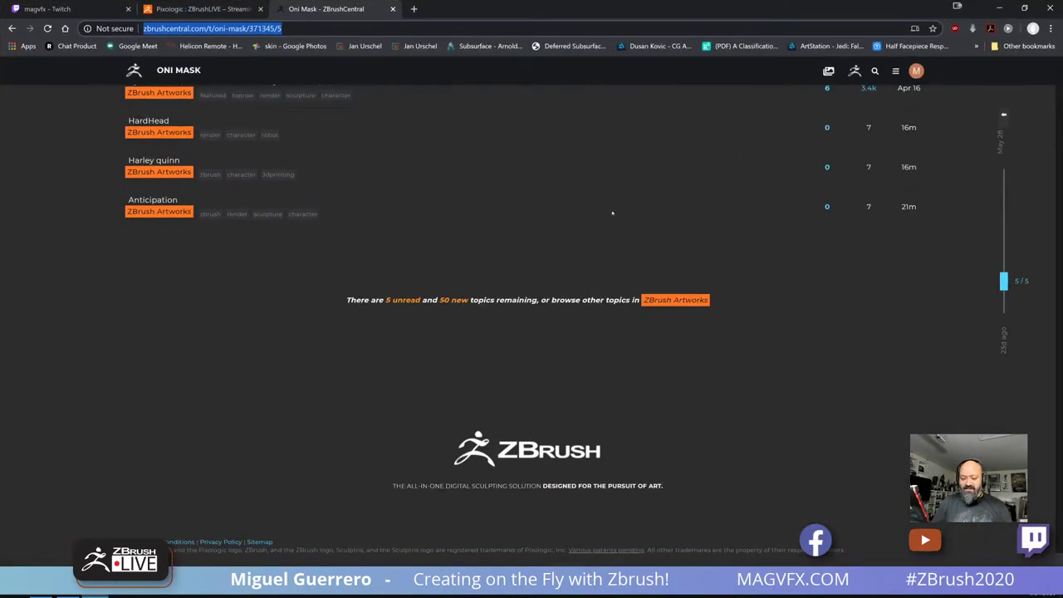
{"action": "scroll", "coordinate": [568, 256], "scroll_direction": "up", "scroll_amount": 20}
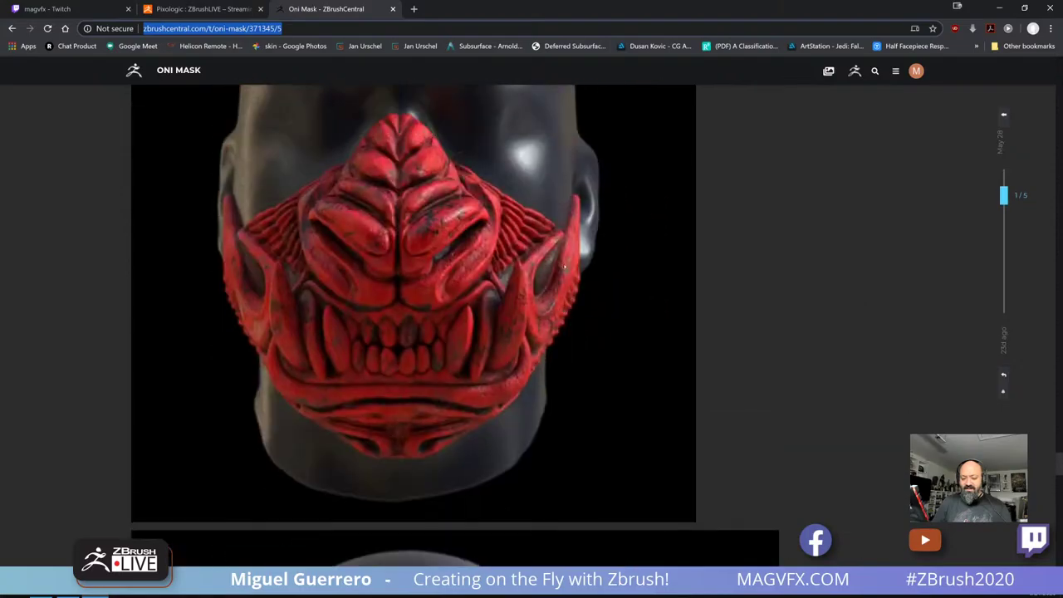
{"action": "scroll", "coordinate": [565, 268], "scroll_direction": "up", "scroll_amount": 15}
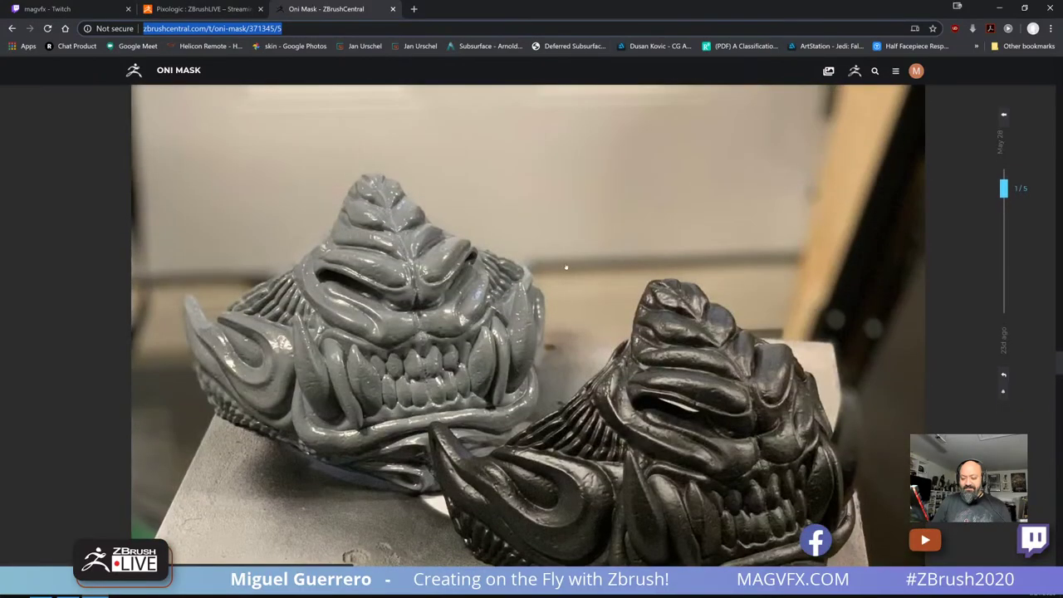
{"action": "scroll", "coordinate": [565, 266], "scroll_direction": "up", "scroll_amount": 15}
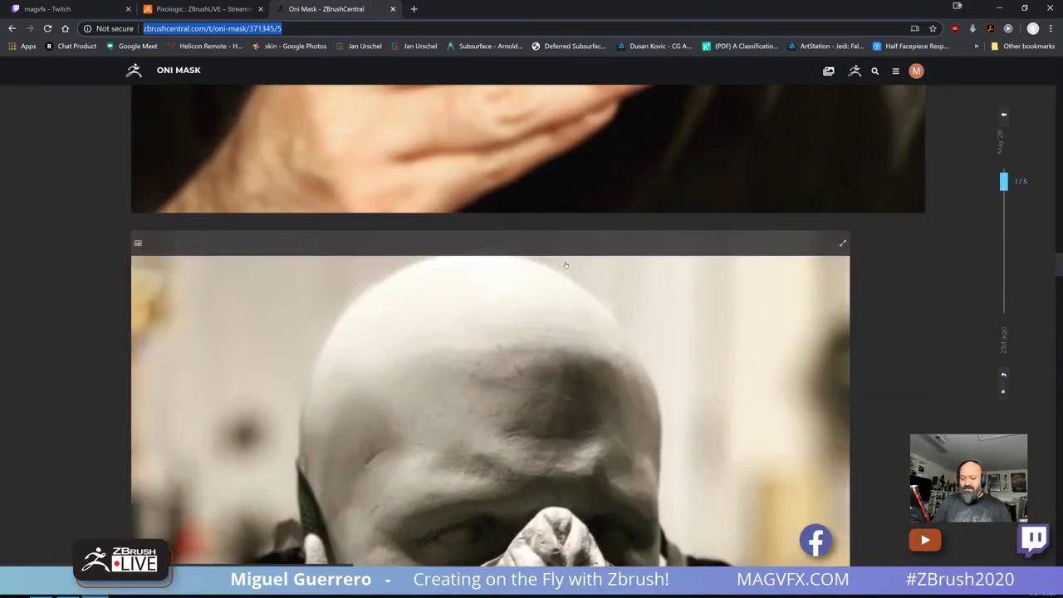
{"action": "scroll", "coordinate": [565, 264], "scroll_direction": "up", "scroll_amount": 15}
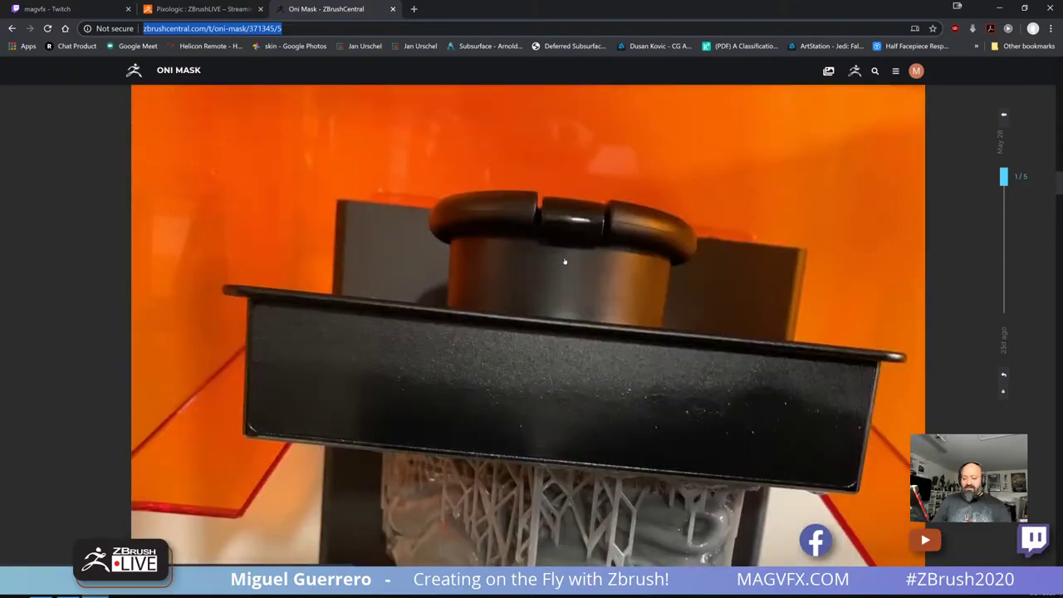
{"action": "scroll", "coordinate": [565, 262], "scroll_direction": "up", "scroll_amount": 15}
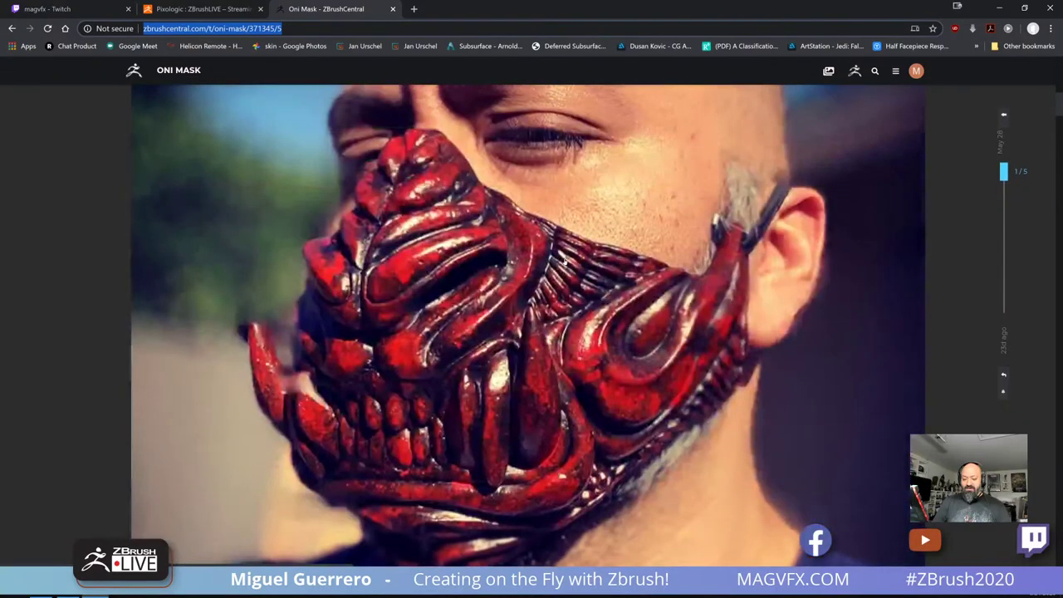
Examine the Oni Mask topic's process images, from the sculpt and 3D print through moulding and casting to the red renders
{"action": "scroll", "coordinate": [565, 262], "scroll_direction": "down", "scroll_amount": 15}
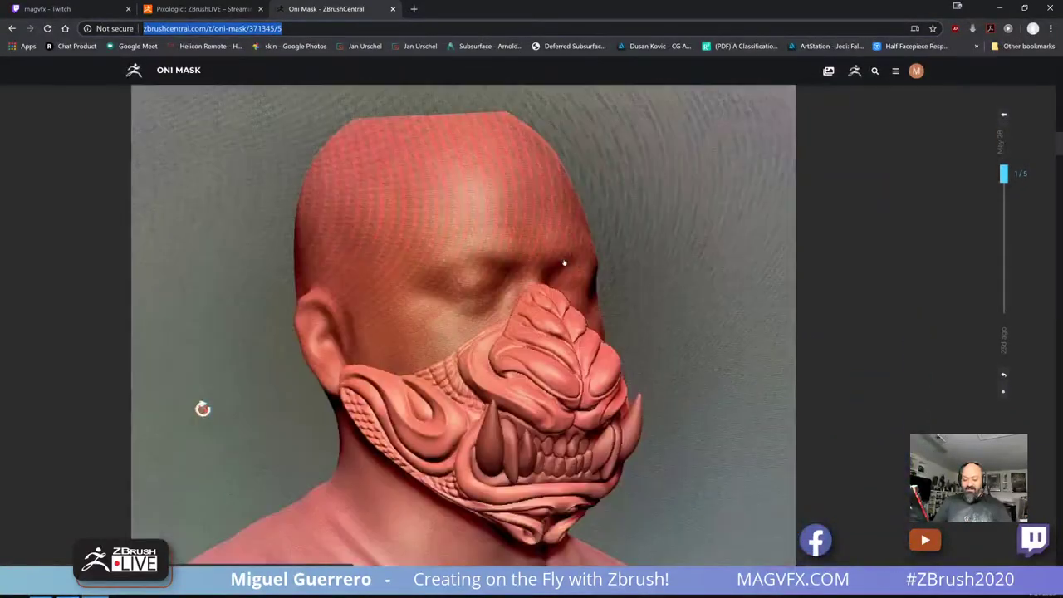
{"action": "scroll", "coordinate": [564, 263], "scroll_direction": "down", "scroll_amount": 2}
{"action": "scroll", "coordinate": [564, 263], "scroll_direction": "down", "scroll_amount": 10}
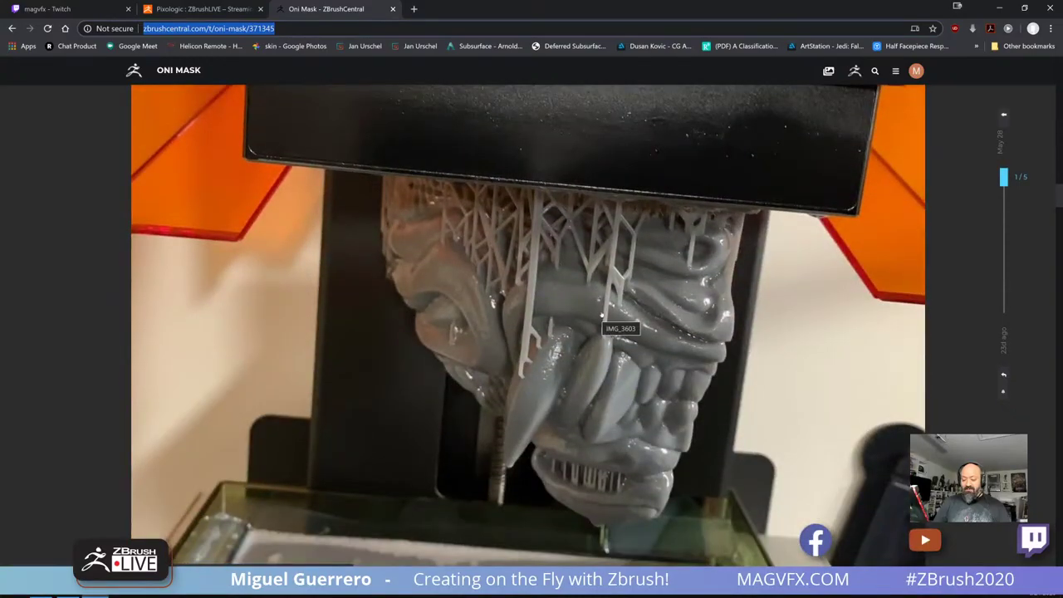
{"action": "scroll", "coordinate": [602, 314], "scroll_direction": "down", "scroll_amount": 10}
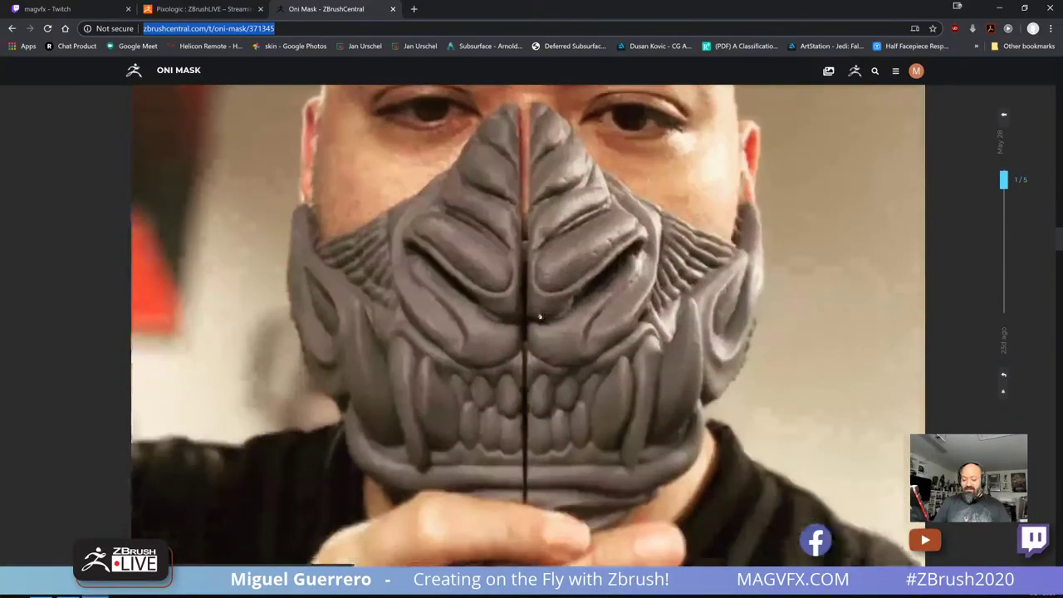
{"action": "scroll", "coordinate": [540, 316], "scroll_direction": "down", "scroll_amount": 6}
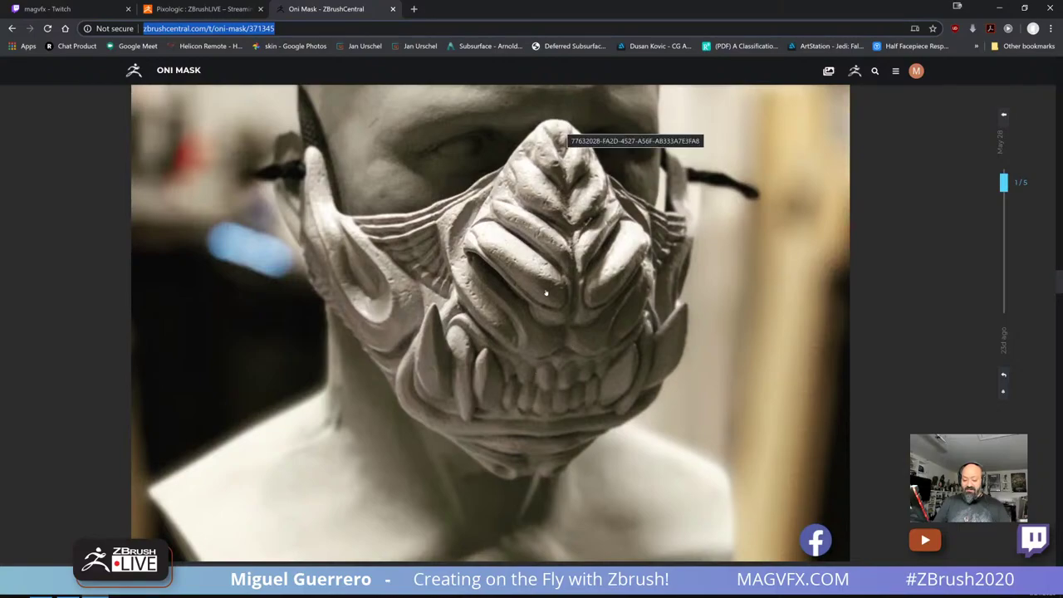
{"action": "scroll", "coordinate": [546, 292], "scroll_direction": "down", "scroll_amount": 8}
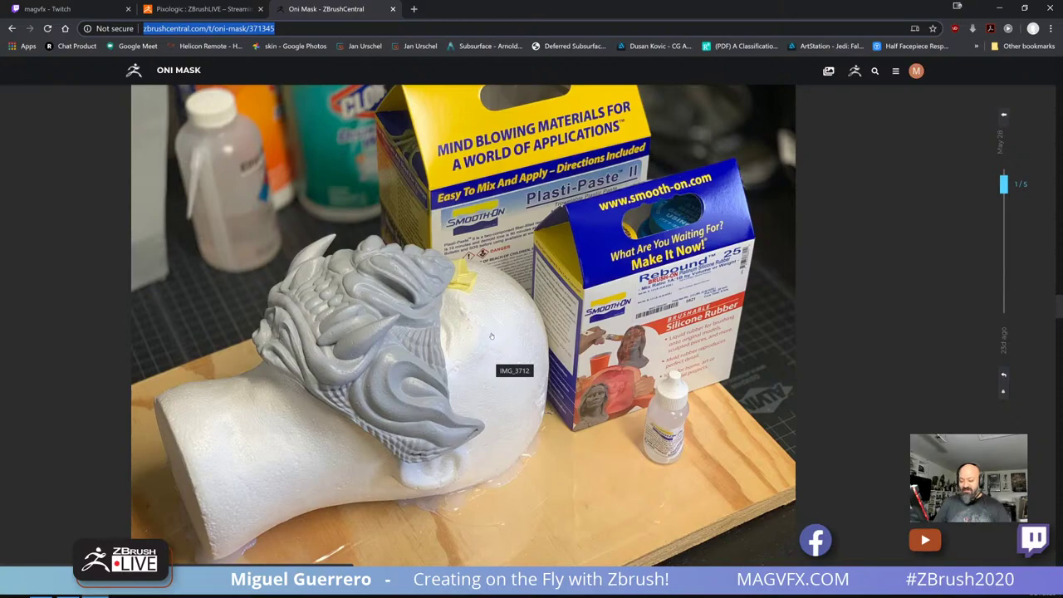
{"action": "scroll", "coordinate": [491, 336], "scroll_direction": "down", "scroll_amount": 6}
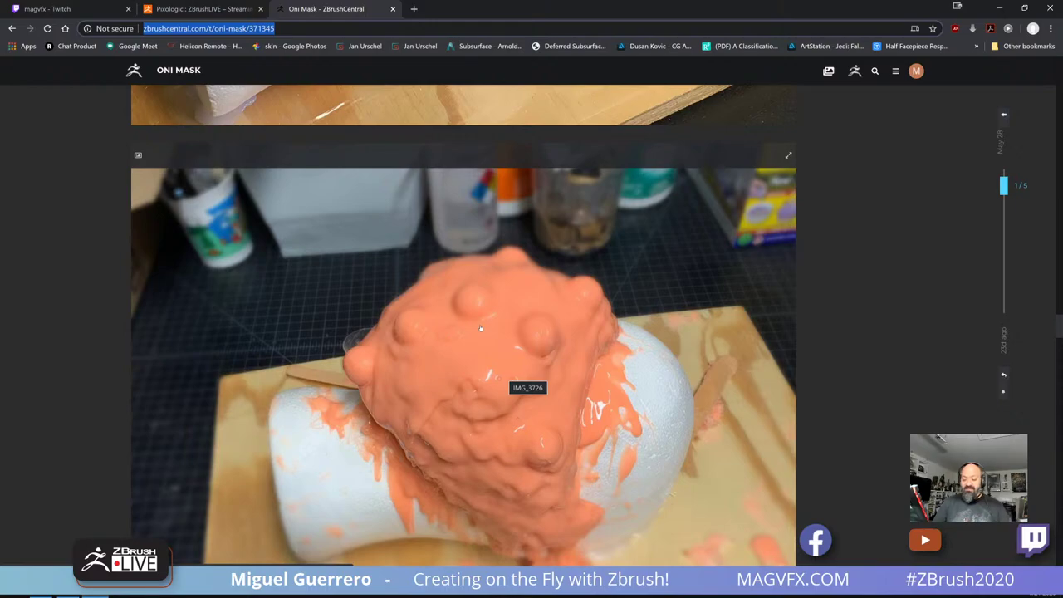
{"action": "scroll", "coordinate": [448, 324], "scroll_direction": "down", "scroll_amount": 5}
{"action": "scroll", "coordinate": [462, 313], "scroll_direction": "down", "scroll_amount": 3}
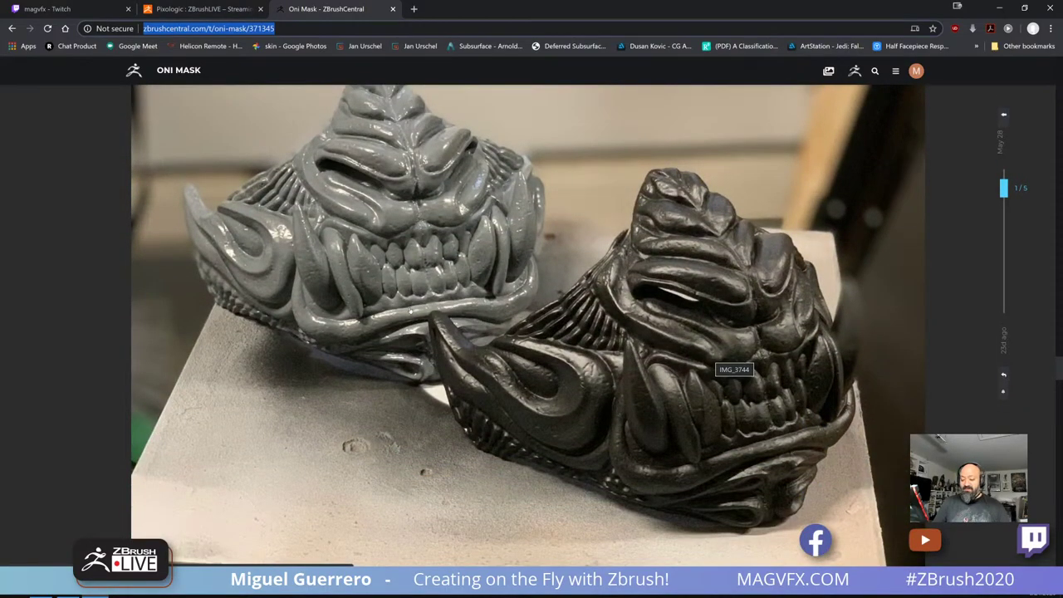
{"action": "scroll", "coordinate": [415, 315], "scroll_direction": "down", "scroll_amount": 5}
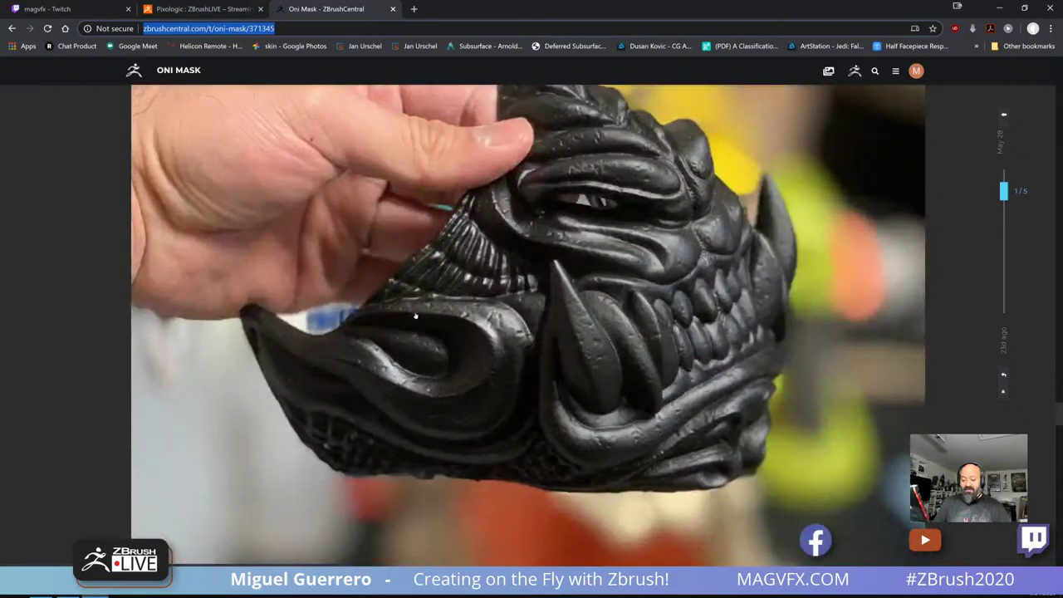
{"action": "scroll", "coordinate": [415, 315], "scroll_direction": "down", "scroll_amount": 15}
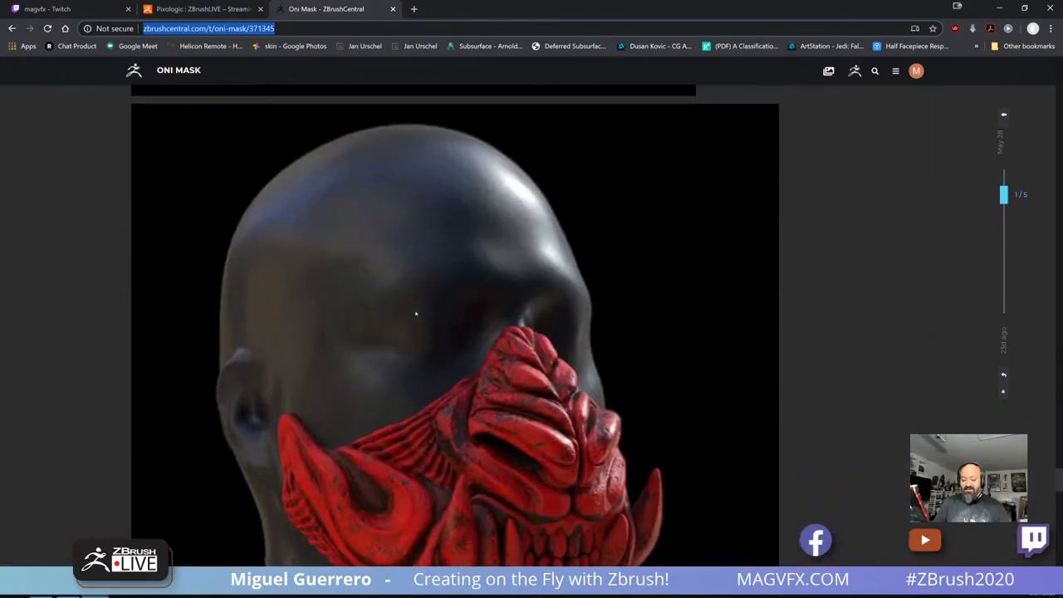
{"action": "scroll", "coordinate": [414, 312], "scroll_direction": "down", "scroll_amount": 5}
{"action": "scroll", "coordinate": [419, 204], "scroll_direction": "up", "scroll_amount": 5}
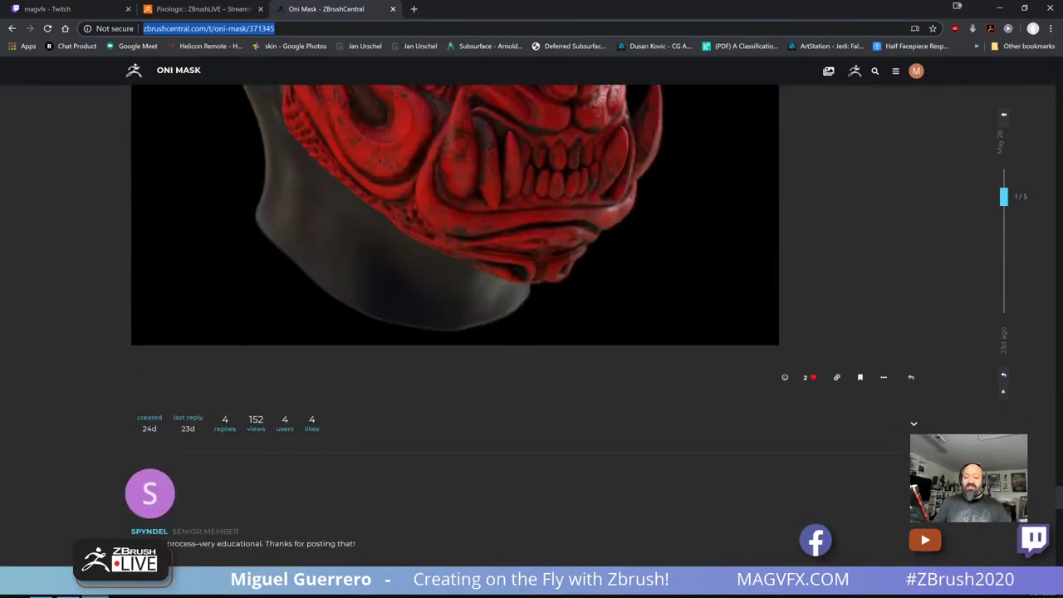
Copy the Oni Mask topic's web address and return to ZBrush
{"action": "right_click", "coordinate": [253, 28]}
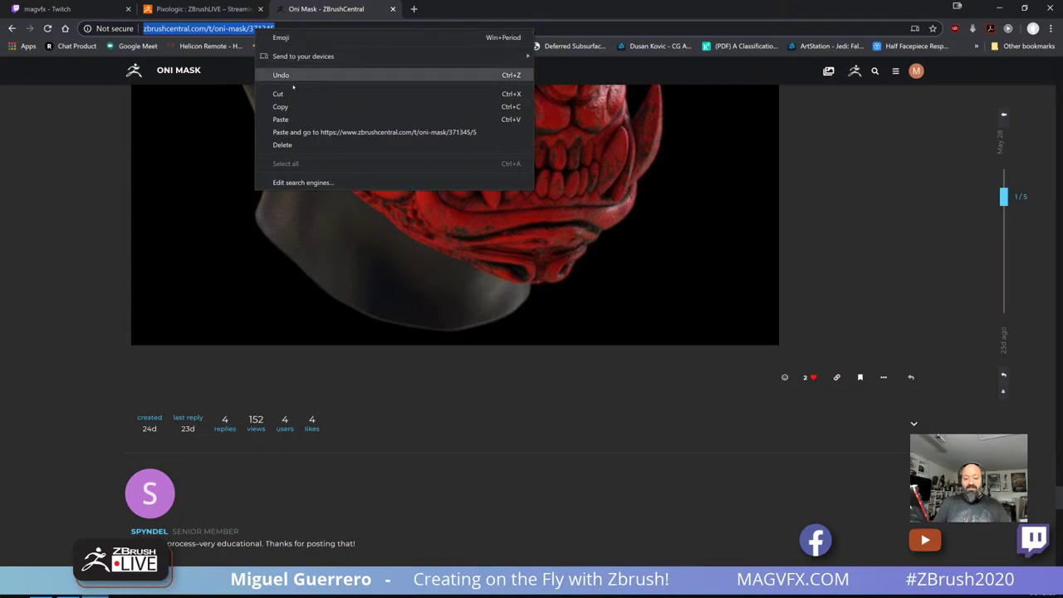
{"action": "left_click", "coordinate": [281, 107]}
{"action": "key", "text": "alt+Tab"}
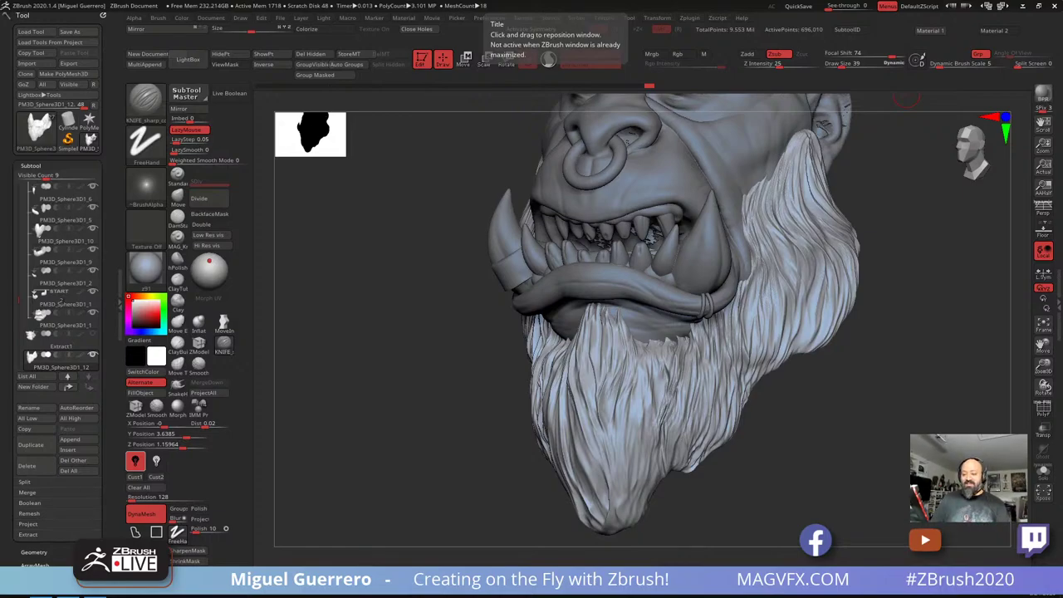
Switch the material to MAG_Red, turn on perspective and check the whole head from the front and three-quarter views
{"action": "left_click_drag", "start_coordinate": [299, 353], "coordinate": [352, 358], "text": "shift"}
{"action": "left_click", "coordinate": [329, 570]}
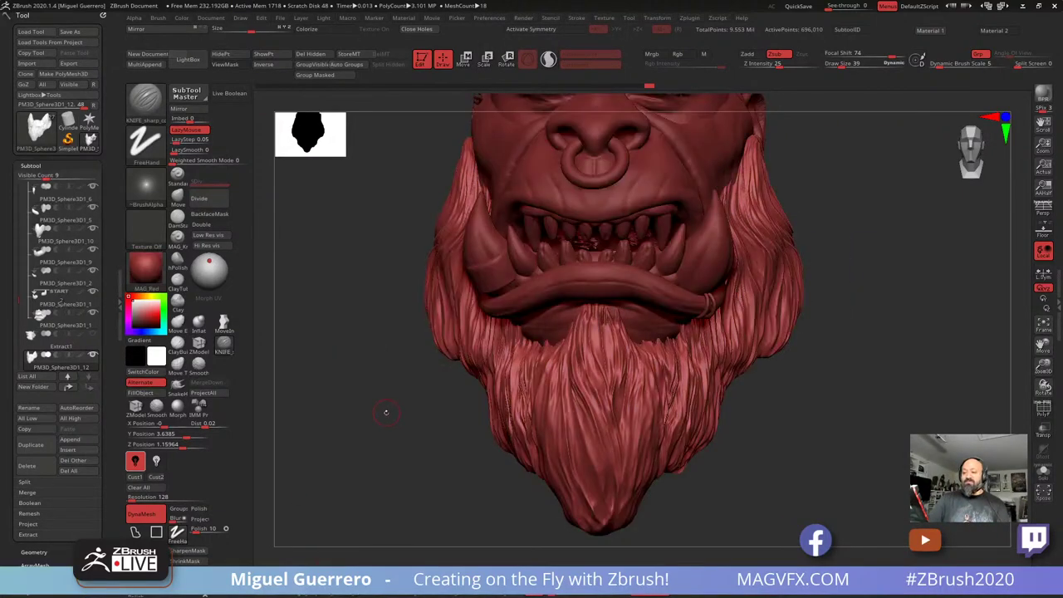
{"action": "left_click_drag", "start_coordinate": [384, 413], "coordinate": [381, 428], "text": "alt"}
{"action": "key", "text": "p"}
{"action": "key", "text": "p"}
{"action": "key", "text": "p"}
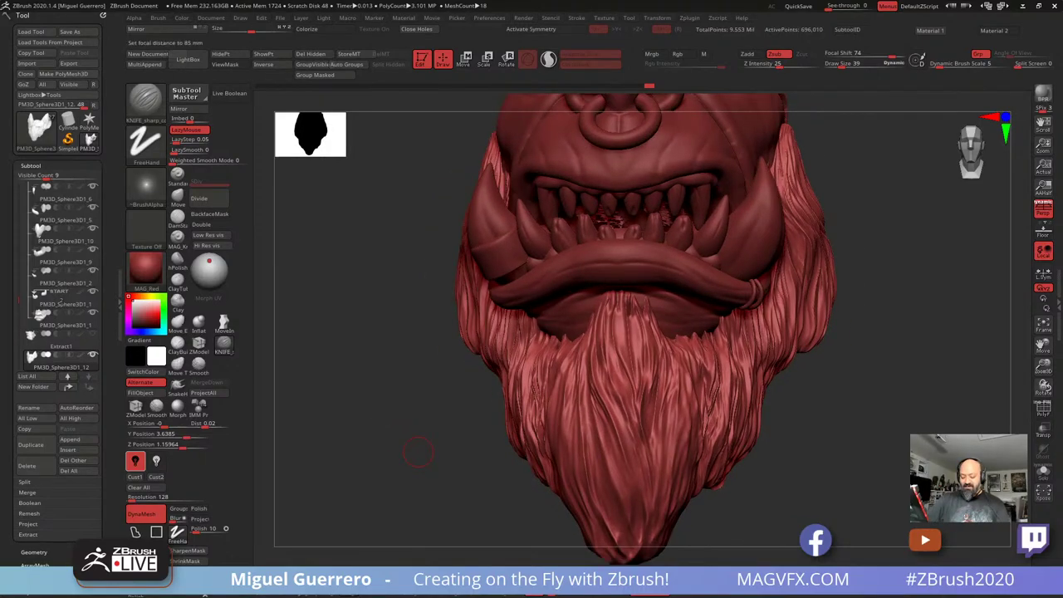
{"action": "mouse_move", "coordinate": [418, 451]}
{"action": "left_mouse_down"}
{"action": "mouse_move", "coordinate": [396, 391]}
{"action": "mouse_move", "coordinate": [380, 400]}
{"action": "left_mouse_up"}
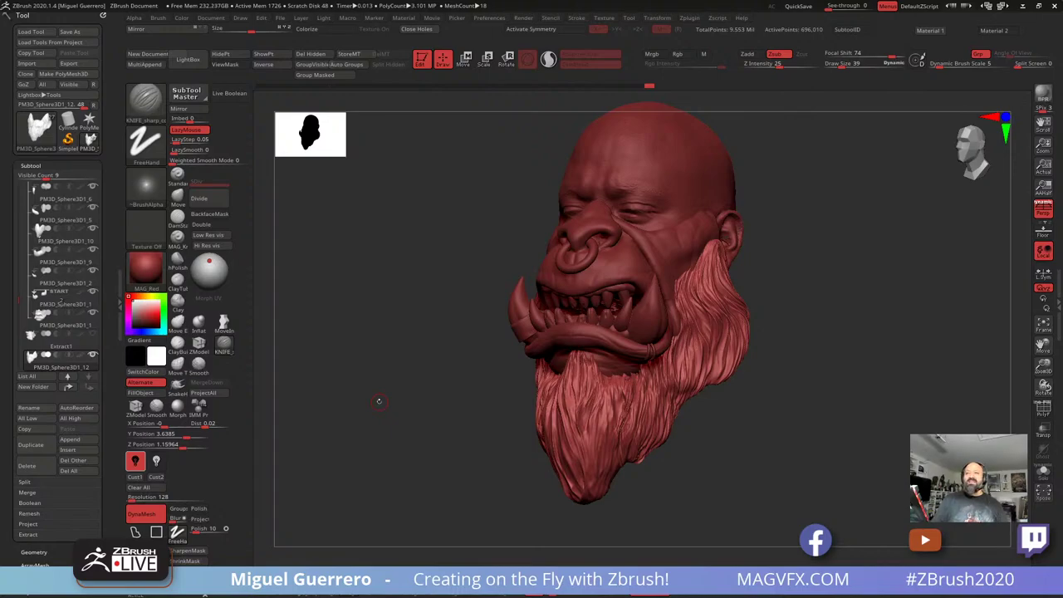
{"action": "mouse_move", "coordinate": [391, 351]}
{"action": "left_mouse_down", "text": "shift"}
{"action": "mouse_move", "coordinate": [417, 352]}
{"action": "mouse_move", "coordinate": [420, 399]}
{"action": "mouse_move", "coordinate": [417, 410]}
{"action": "mouse_move", "coordinate": [396, 387]}
{"action": "mouse_move", "coordinate": [403, 391]}
{"action": "mouse_move", "coordinate": [384, 396]}
{"action": "left_mouse_up", "text": "shift"}
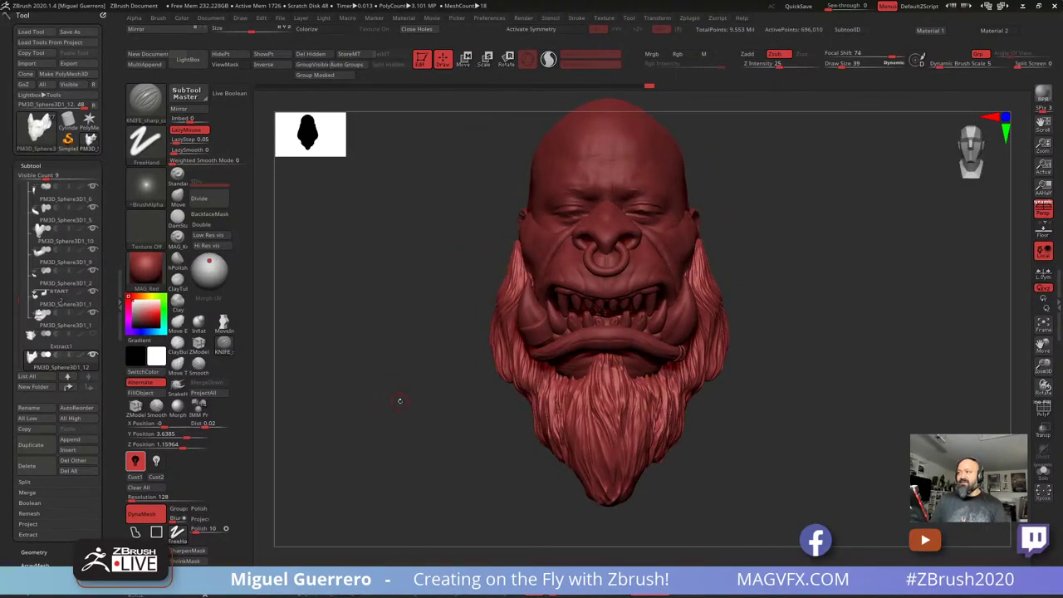
Select the orc face mask's subtool and adjust its upper edge beside the nose with the Move brush
{"action": "left_click_drag", "start_coordinate": [409, 327], "coordinate": [409, 312]}
{"action": "left_click", "coordinate": [177, 198]}
{"action": "left_click", "coordinate": [535, 252], "text": "alt"}
{"action": "key", "text": "b"}
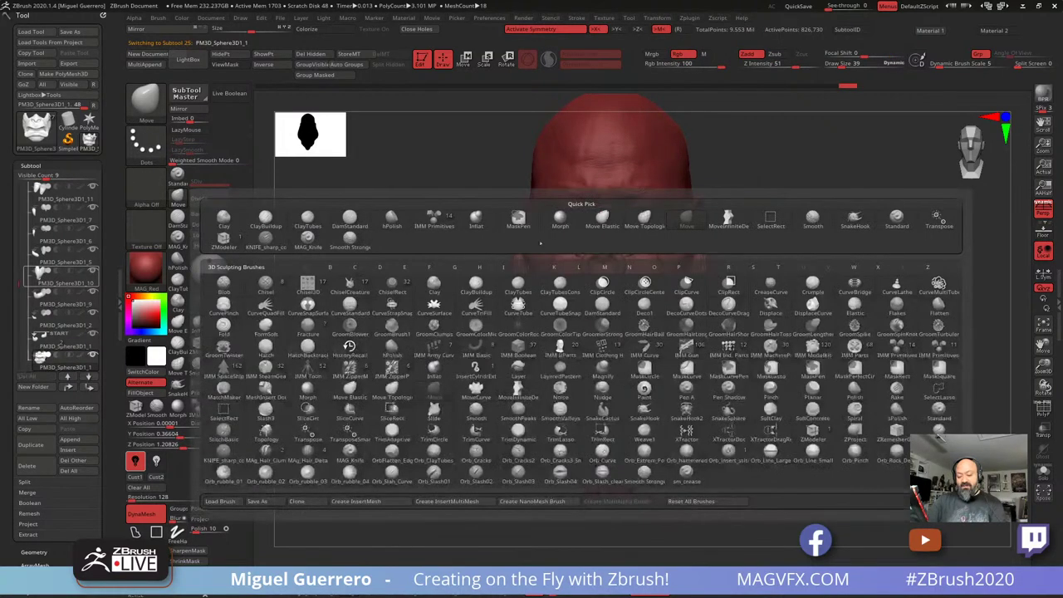
{"action": "key", "text": "m"}
{"action": "key", "text": "v"}
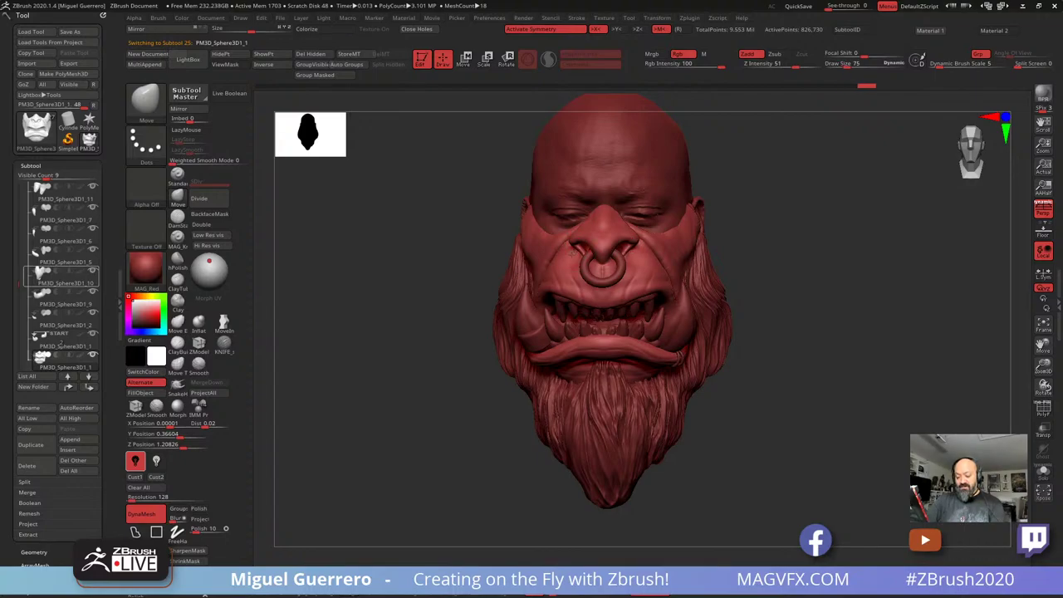
{"action": "key", "text": "]"}
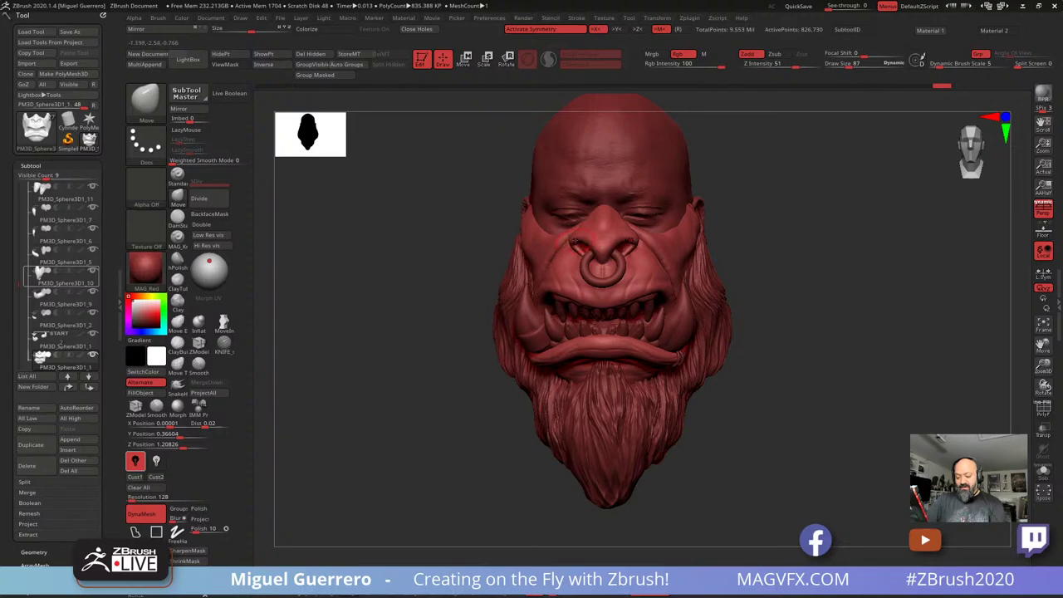
{"action": "key", "text": "["}
{"action": "left_click_drag", "start_coordinate": [461, 245], "coordinate": [473, 278]}
{"action": "key", "text": "["}
{"action": "left_click_drag", "start_coordinate": [571, 238], "coordinate": [570, 247]}
Enlarge the Move brush to draw size 99 and reshape the mask around the nostril and upper cheek
{"action": "key", "text": "]"}
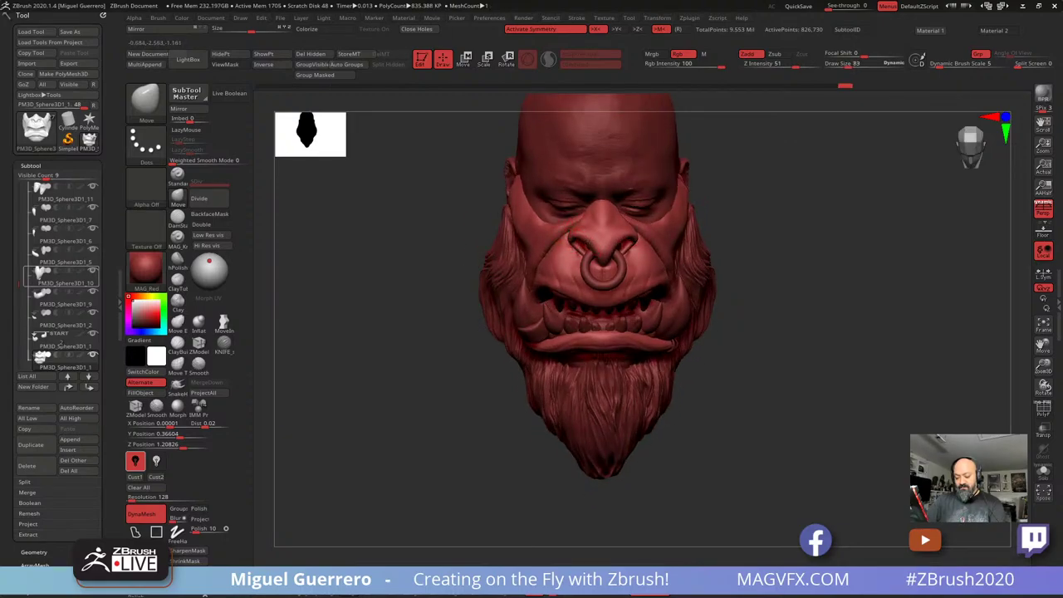
{"action": "key", "text": "]"}
{"action": "key", "text": "]"}
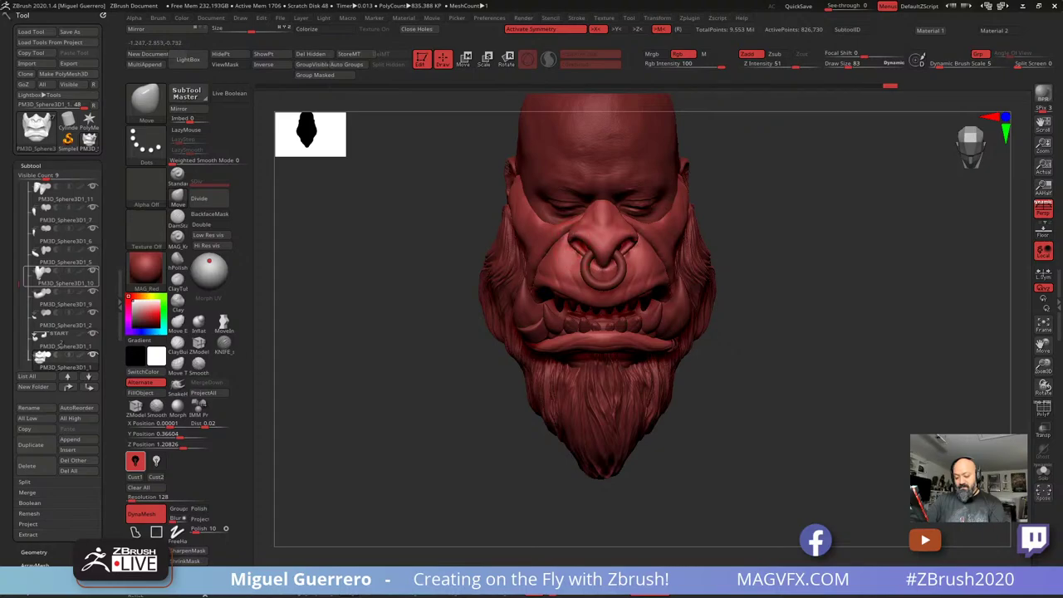
{"action": "key", "text": "]"}
{"action": "left_click_drag", "start_coordinate": [635, 241], "coordinate": [632, 240]}
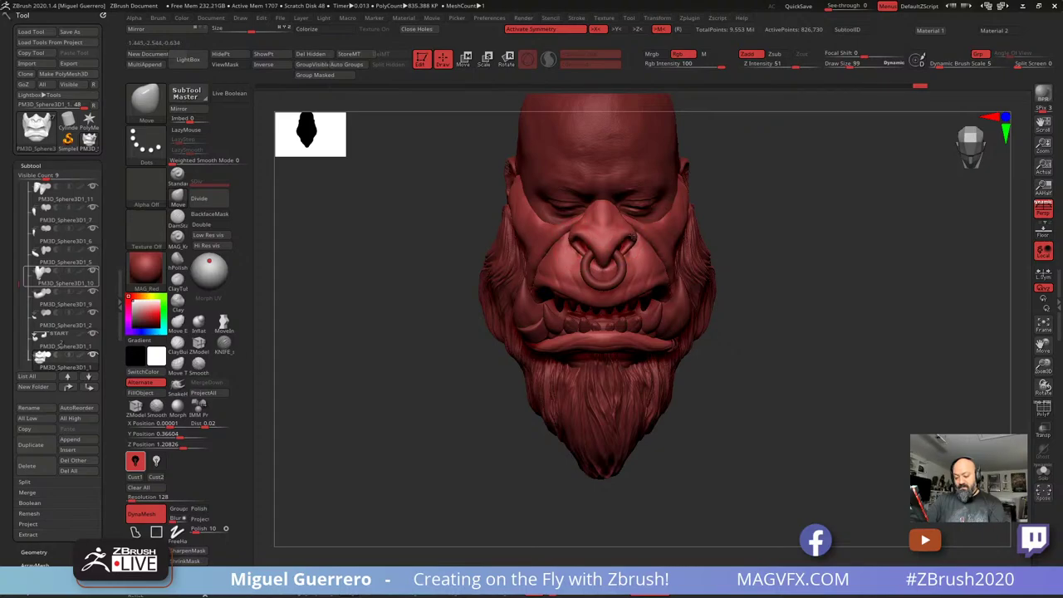
{"action": "left_click_drag", "start_coordinate": [430, 239], "coordinate": [488, 232]}
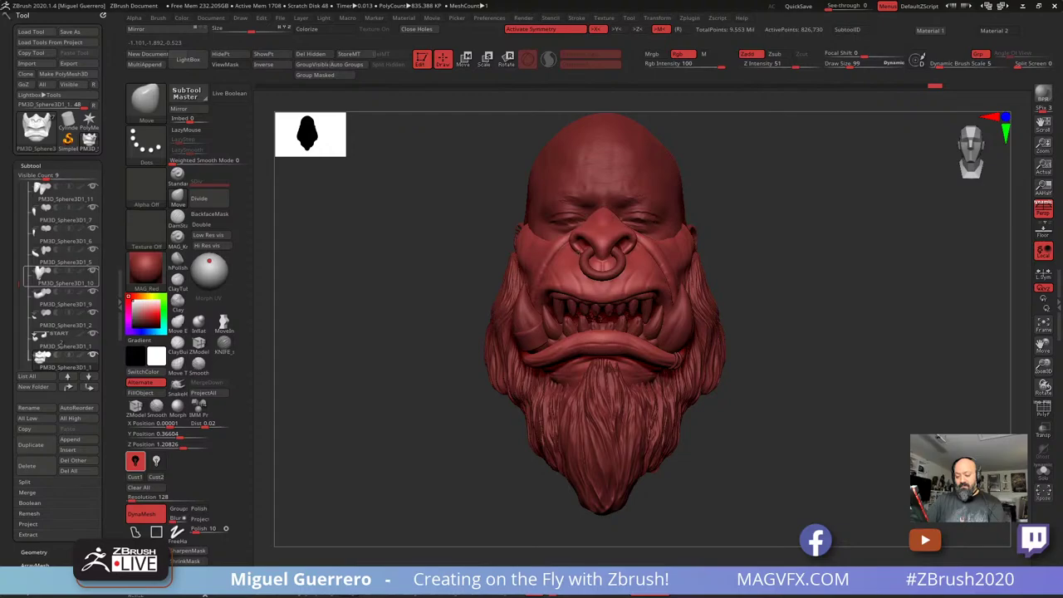
{"action": "left_click_drag", "start_coordinate": [631, 244], "coordinate": [629, 247]}
Undo the last mask adjustment and check the head from the front, side and three-quarter views
{"action": "mouse_move", "coordinate": [418, 238]}
{"action": "left_mouse_down"}
{"action": "mouse_move", "coordinate": [426, 276]}
{"action": "mouse_move", "coordinate": [580, 240]}
{"action": "left_mouse_up"}
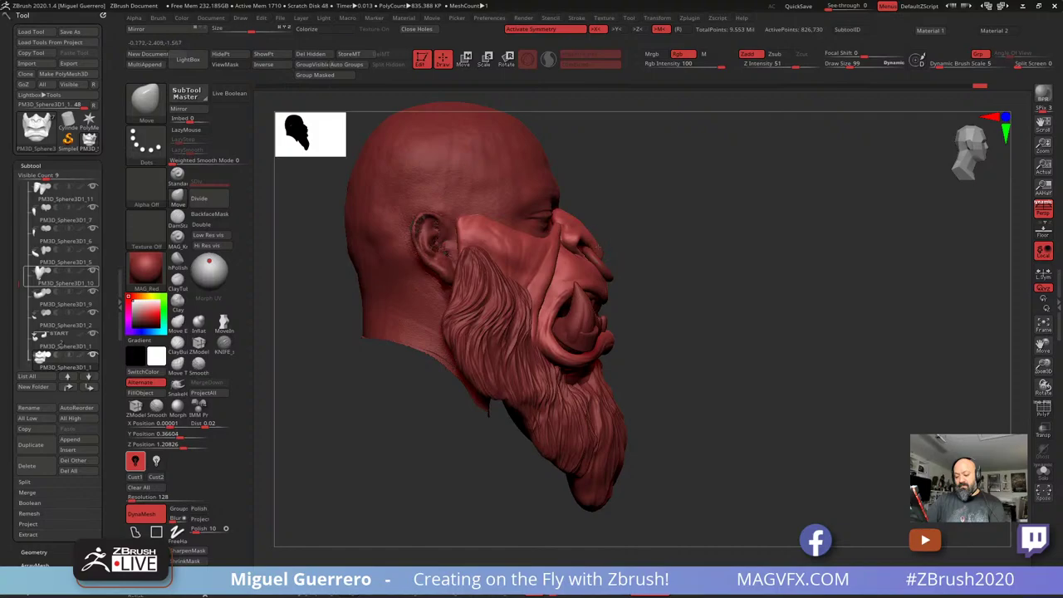
{"action": "key", "text": "ctrl+z"}
{"action": "left_click_drag", "start_coordinate": [419, 241], "coordinate": [604, 236]}
{"action": "left_click_drag", "start_coordinate": [482, 249], "coordinate": [491, 256], "text": "shift"}
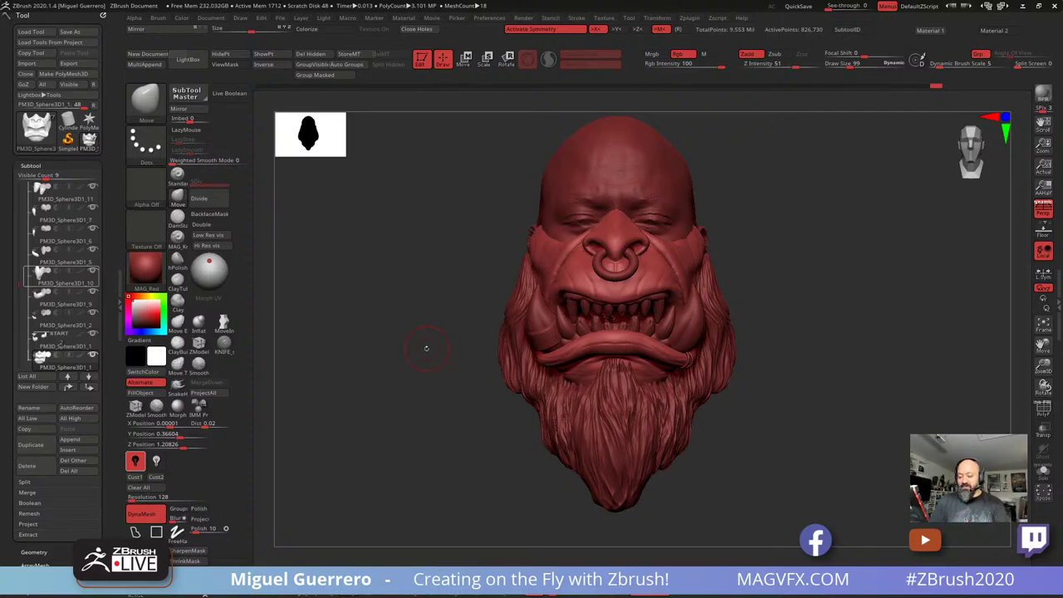
{"action": "mouse_move", "coordinate": [427, 349]}
{"action": "left_mouse_down"}
{"action": "mouse_move", "coordinate": [399, 344]}
{"action": "mouse_move", "coordinate": [496, 343]}
{"action": "left_mouse_up"}
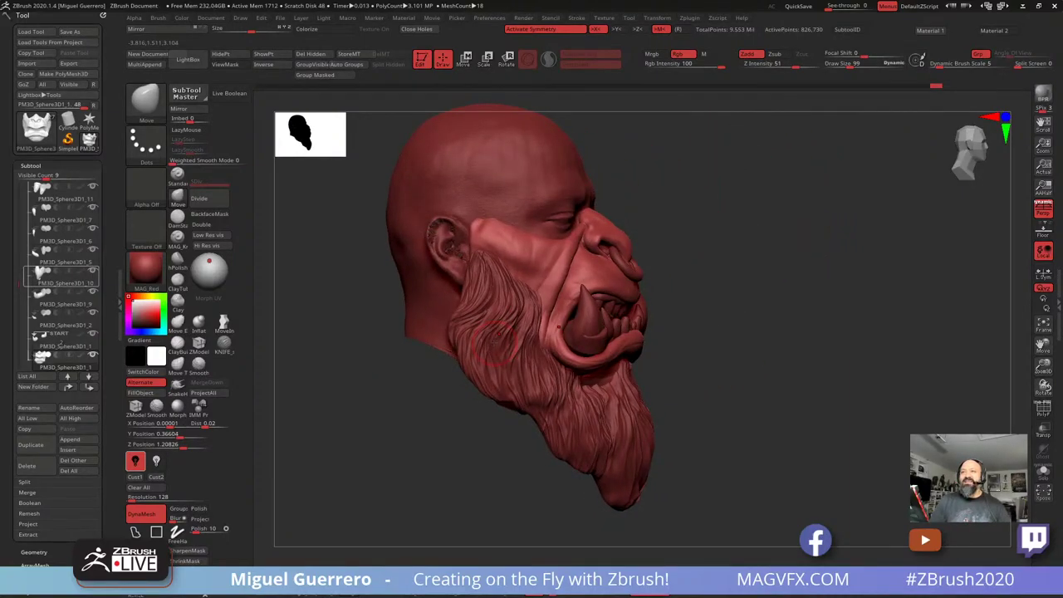
{"action": "mouse_move", "coordinate": [435, 422]}
{"action": "left_mouse_down"}
{"action": "mouse_move", "coordinate": [387, 415]}
{"action": "mouse_move", "coordinate": [409, 428]}
{"action": "mouse_move", "coordinate": [424, 419]}
{"action": "left_mouse_up"}
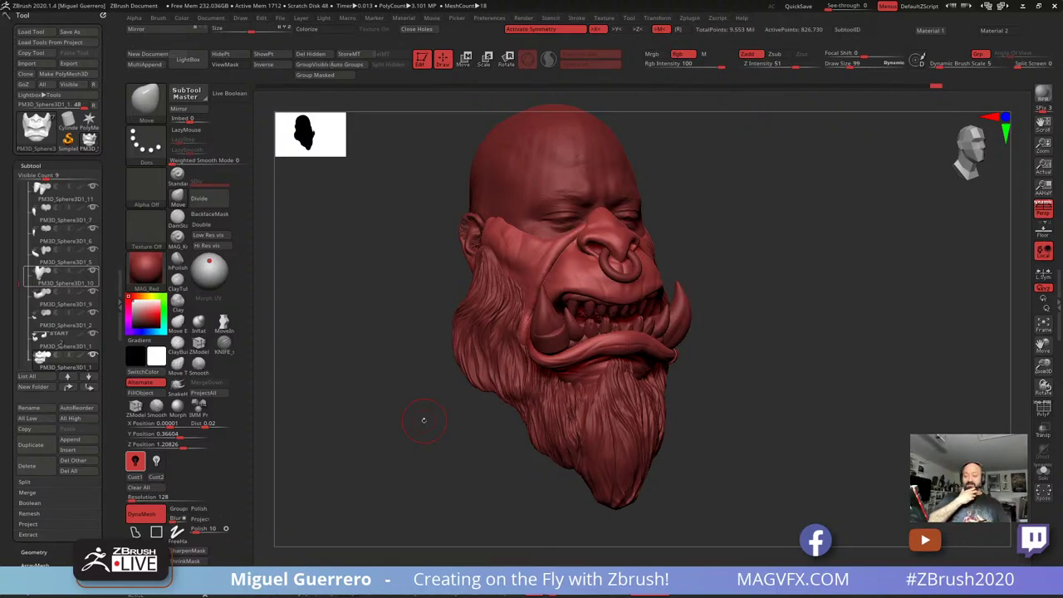
{"action": "left_click_drag", "start_coordinate": [408, 432], "coordinate": [445, 438]}
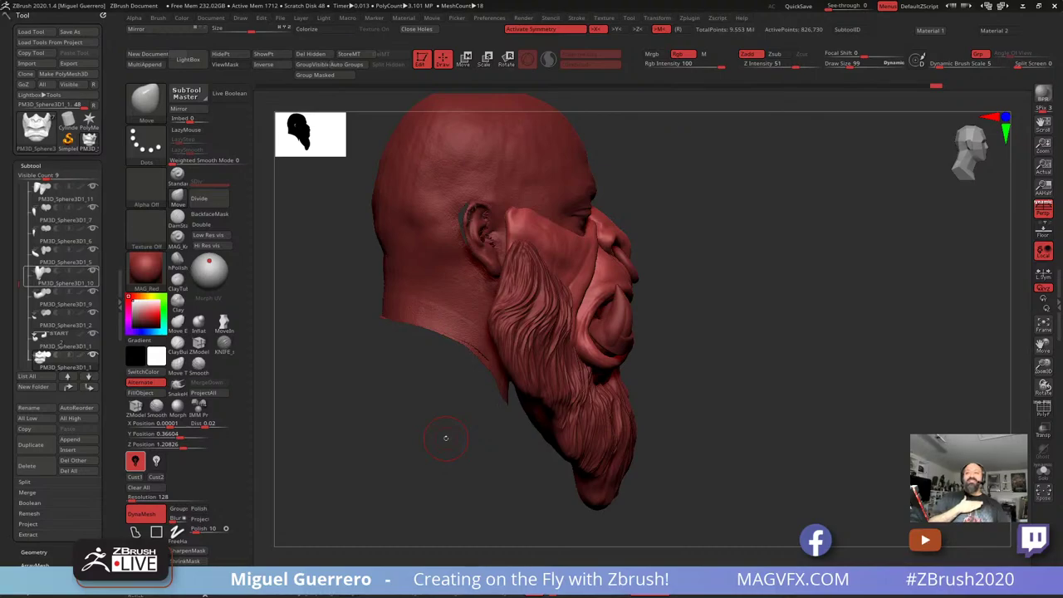
Select the beard's subtool, enlarge the Move brush to draw size 371 and pull the beard's lower tip forward
{"action": "left_click", "coordinate": [586, 490], "text": "alt"}
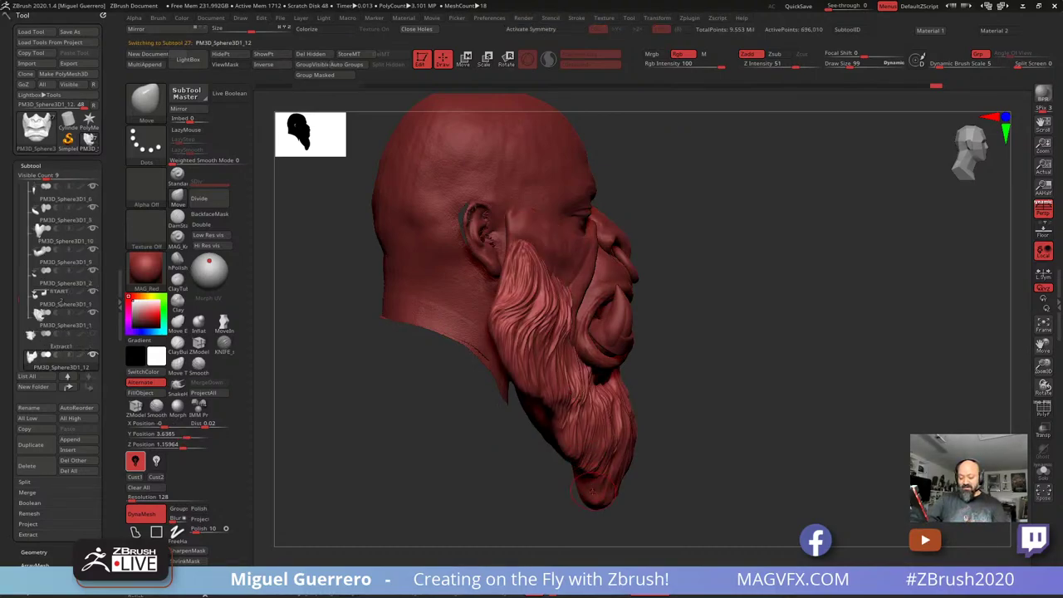
{"action": "key", "text": "bracketright"}
{"action": "key", "text": "bracketright"}
{"action": "key", "text": "bracketright"}
{"action": "key", "text": "bracketright"}
{"action": "key", "text": "bracketright"}
{"action": "key", "text": "bracketright"}
{"action": "key", "text": "bracketright"}
{"action": "key", "text": "bracketright"}
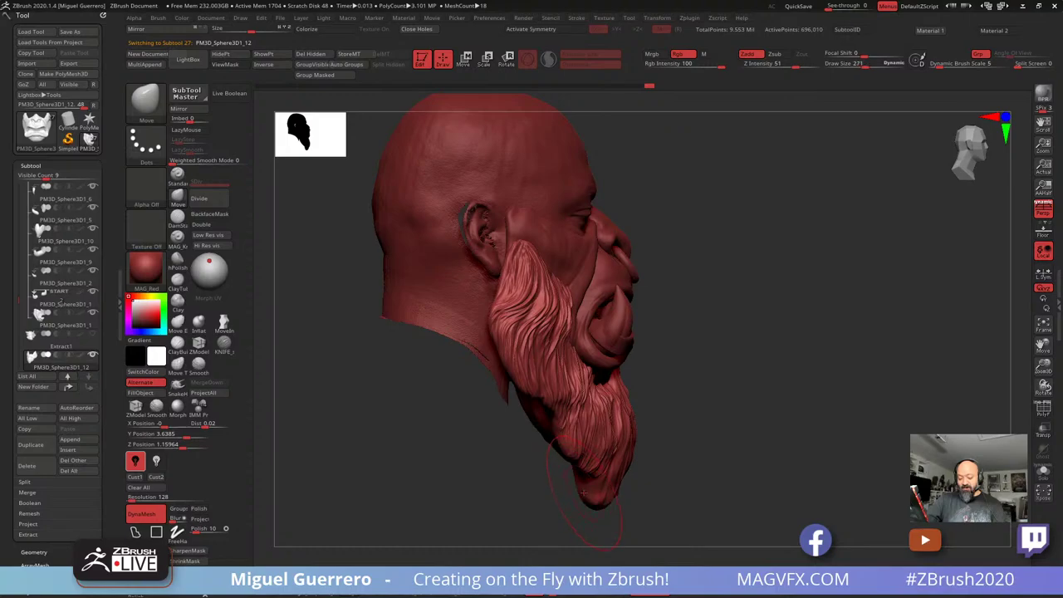
{"action": "key", "text": "bracketright"}
{"action": "mouse_move", "coordinate": [585, 496]}
{"action": "left_mouse_down"}
{"action": "mouse_move", "coordinate": [615, 488]}
{"action": "mouse_move", "coordinate": [569, 446]}
{"action": "mouse_move", "coordinate": [577, 425]}
{"action": "mouse_move", "coordinate": [613, 491]}
{"action": "mouse_move", "coordinate": [509, 490]}
{"action": "mouse_move", "coordinate": [388, 468]}
{"action": "left_mouse_up"}
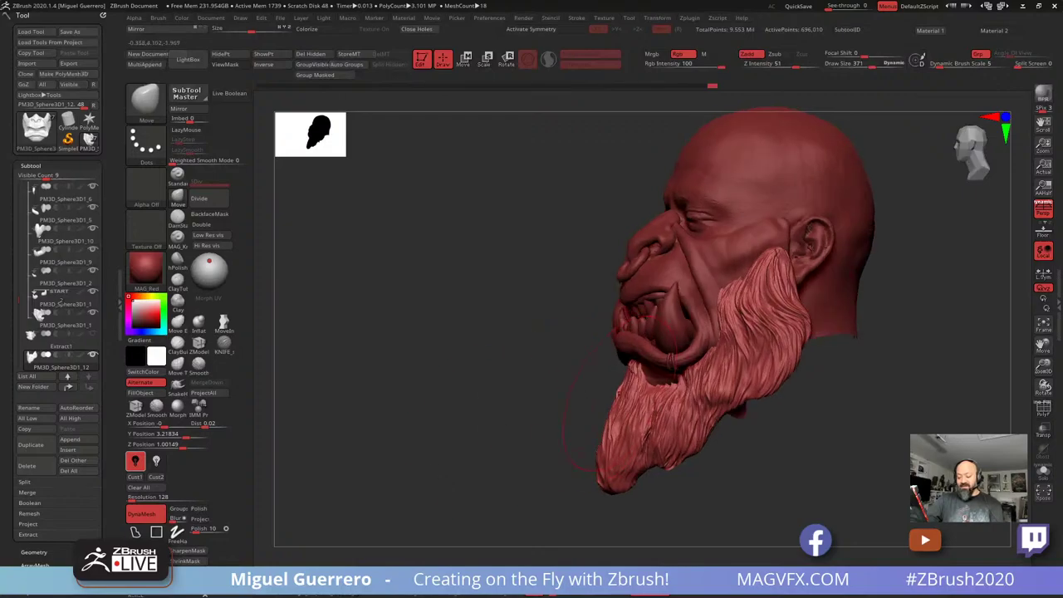
{"action": "mouse_move", "coordinate": [594, 470]}
{"action": "left_mouse_down"}
{"action": "mouse_move", "coordinate": [582, 475]}
{"action": "mouse_move", "coordinate": [609, 474]}
{"action": "left_mouse_up"}
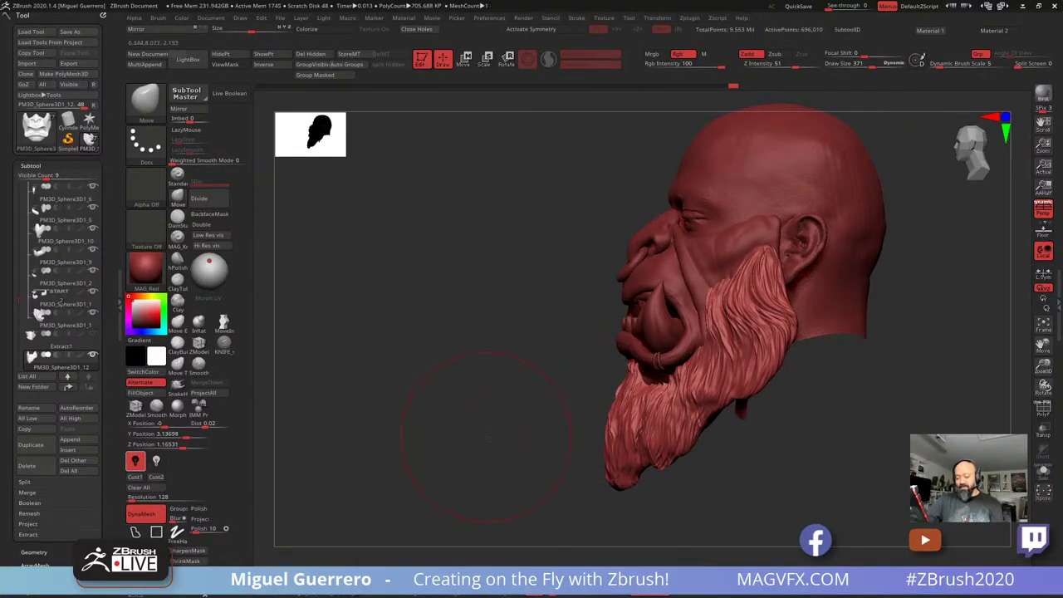
Nudge the side of the beard below the ear and check the whole head from the front and three-quarter views
{"action": "left_click_drag", "start_coordinate": [425, 447], "coordinate": [504, 440], "text": "shift"}
{"action": "left_click_drag", "start_coordinate": [441, 421], "coordinate": [497, 432]}
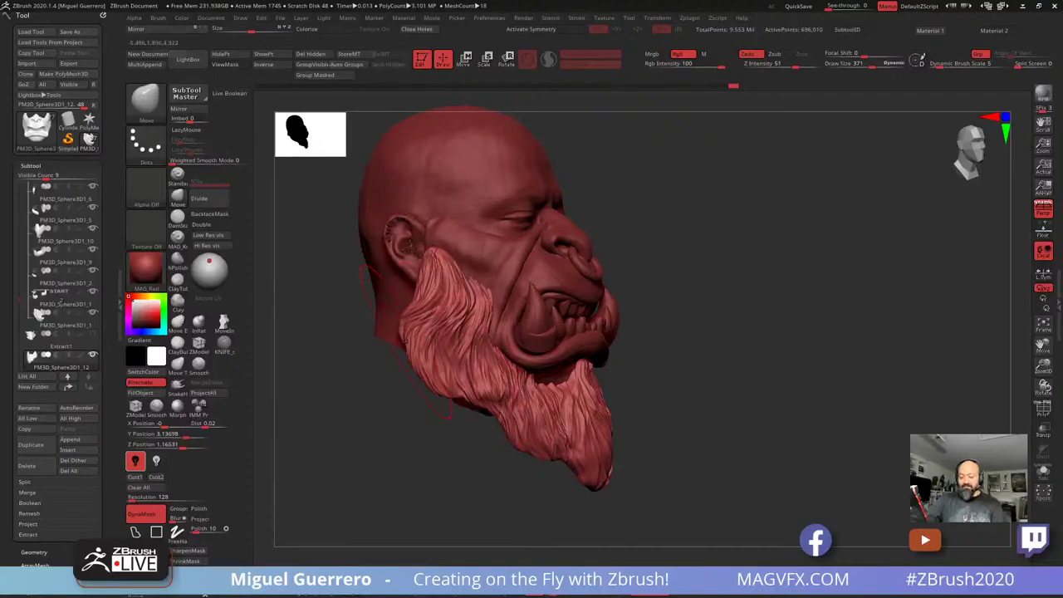
{"action": "left_click_drag", "start_coordinate": [419, 330], "coordinate": [425, 329]}
{"action": "mouse_move", "coordinate": [444, 453]}
{"action": "left_mouse_down", "text": "shift"}
{"action": "mouse_move", "coordinate": [380, 449]}
{"action": "mouse_move", "coordinate": [440, 464]}
{"action": "left_mouse_up", "text": "shift"}
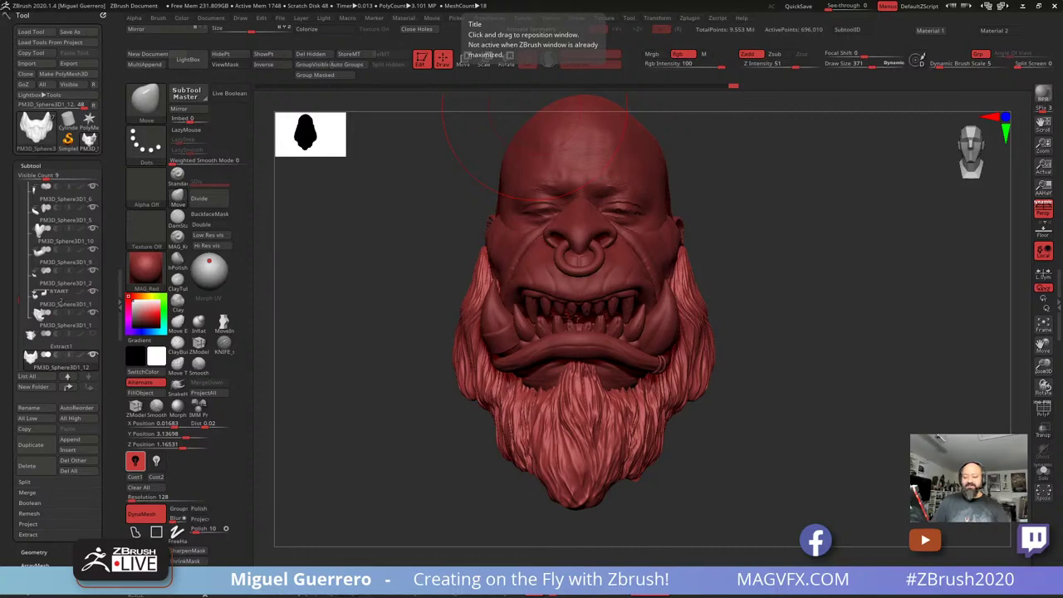
{"action": "left_click_drag", "start_coordinate": [378, 364], "coordinate": [362, 368]}
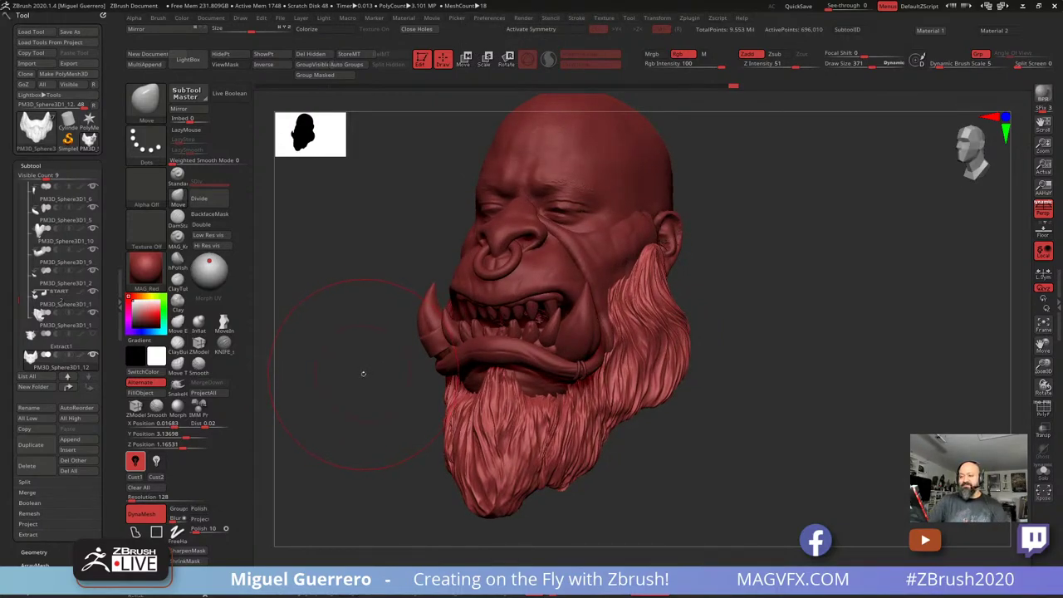
{"action": "key", "text": "f"}
{"action": "mouse_move", "coordinate": [401, 375]}
{"action": "right_mouse_down", "text": "ctrl"}
{"action": "mouse_move", "coordinate": [390, 363]}
{"action": "mouse_move", "coordinate": [397, 342]}
{"action": "right_mouse_up", "text": "ctrl"}
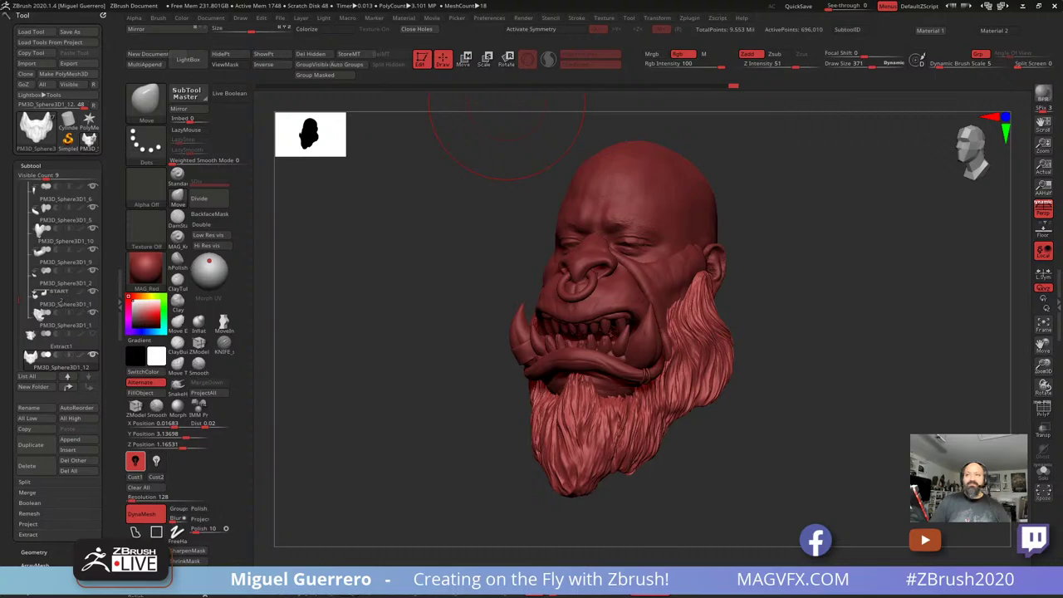